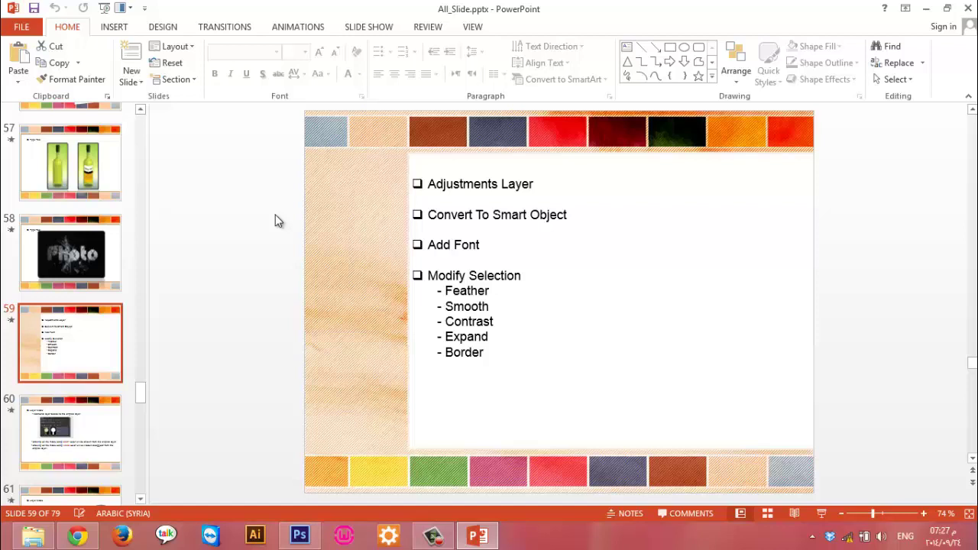
Bring Photoshop to the front from the taskbar
left_click(299, 536)
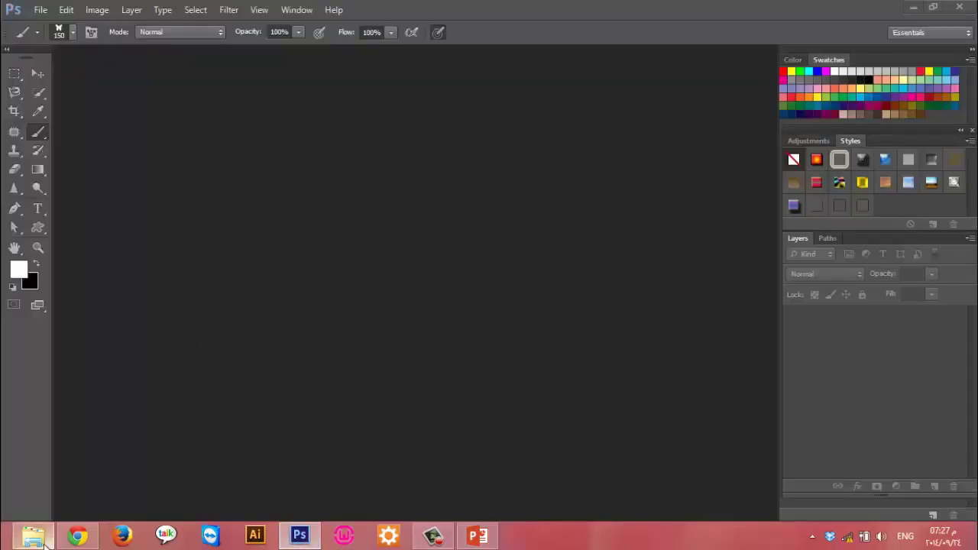
Clear the desktop and open 8996_indian_beach_51.jpg from pic_Lesson3 in Photoshop
left_click(39, 538)
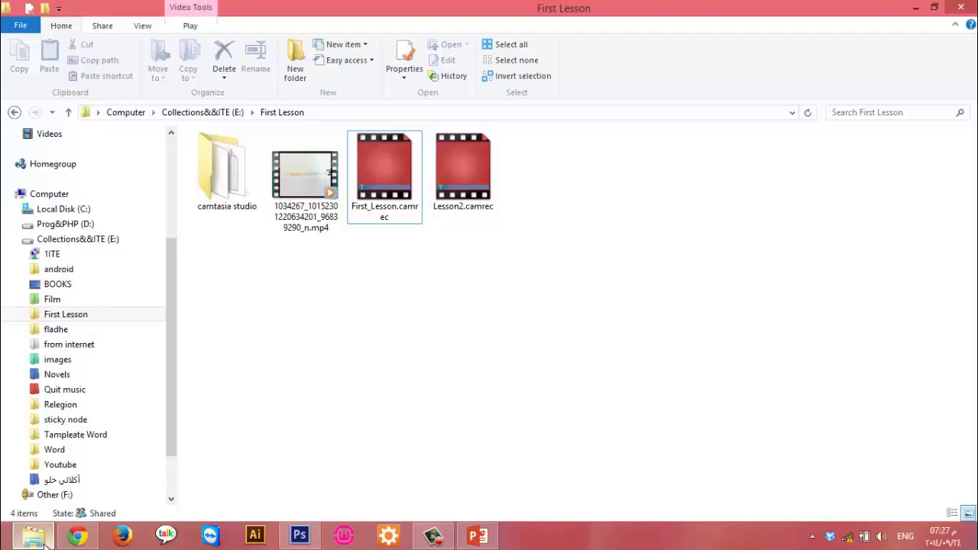
left_click(39, 539)
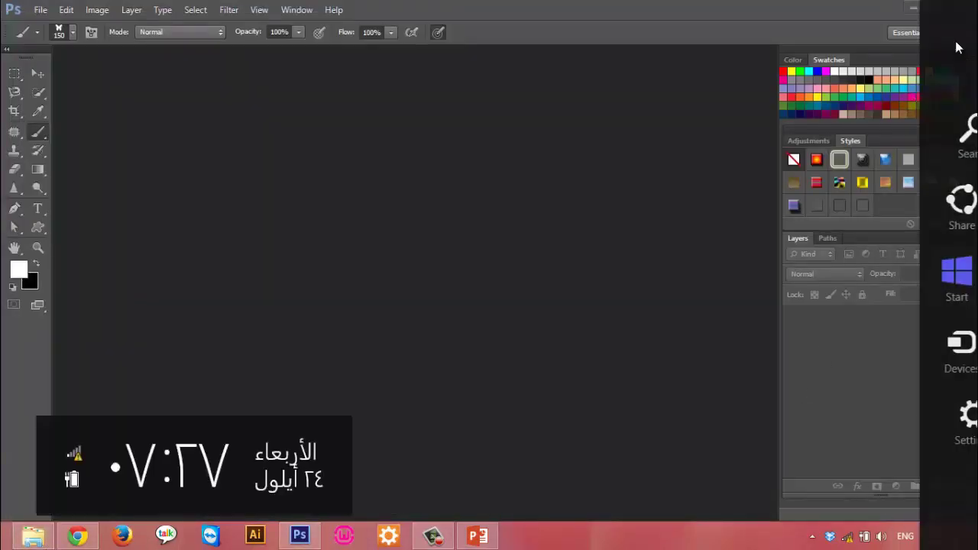
left_click(913, 9)
left_click(922, 11)
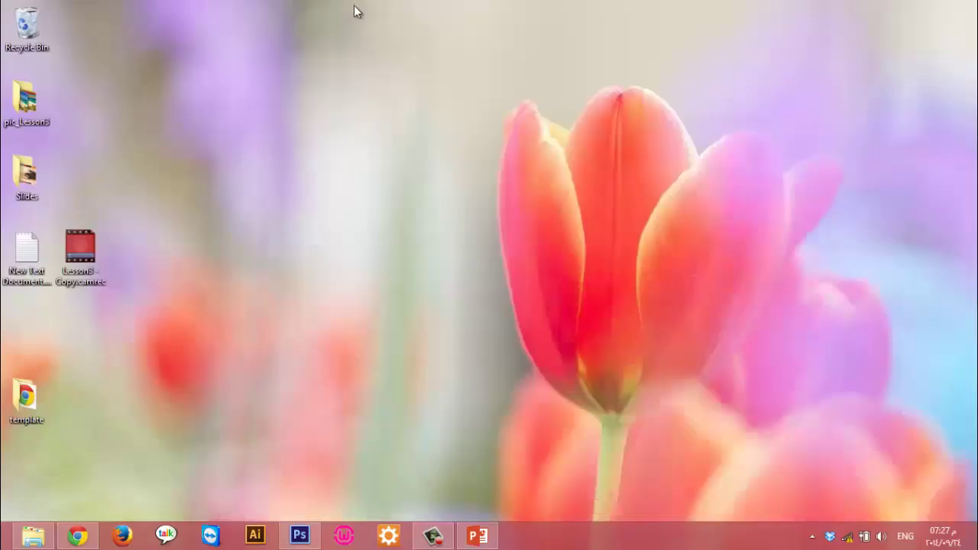
left_click(434, 537)
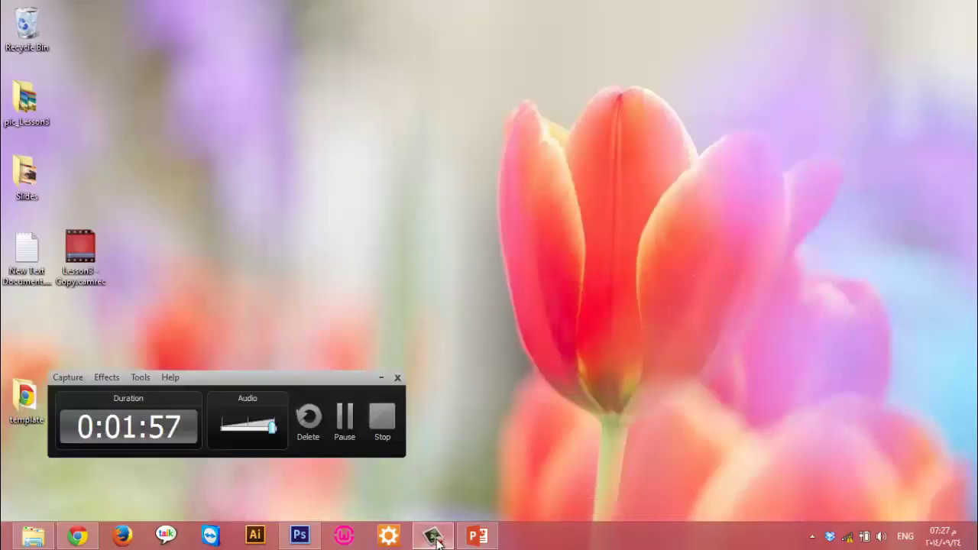
left_click(436, 541)
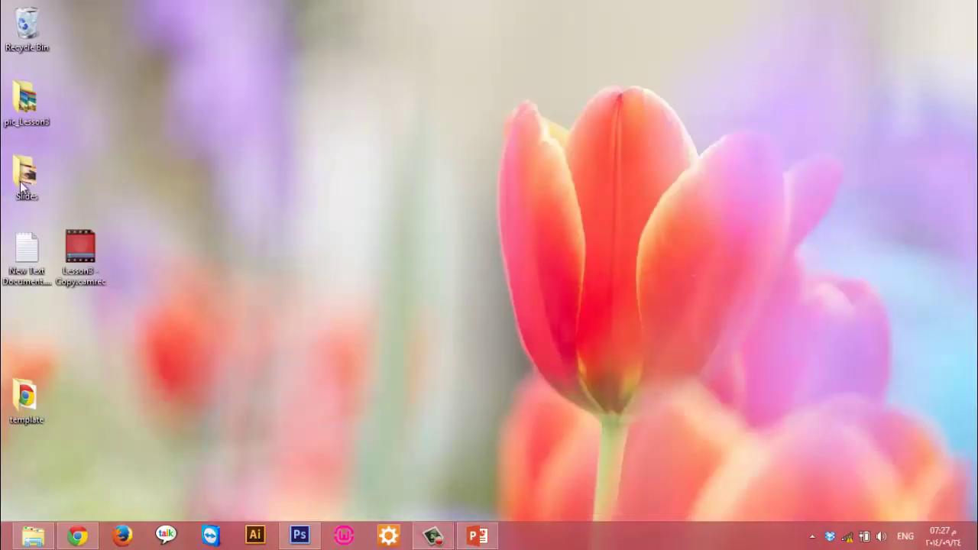
double_click(25, 111)
mouse_move(228, 261)
left_mouse_down()
mouse_move(313, 544)
mouse_move(337, 480)
left_mouse_up()
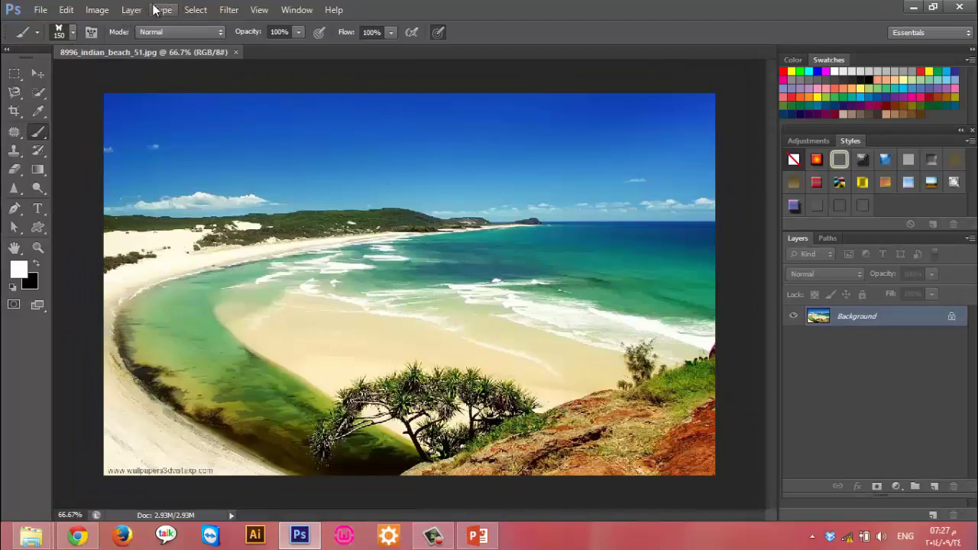
left_click(99, 10)
mouse_move(118, 45)
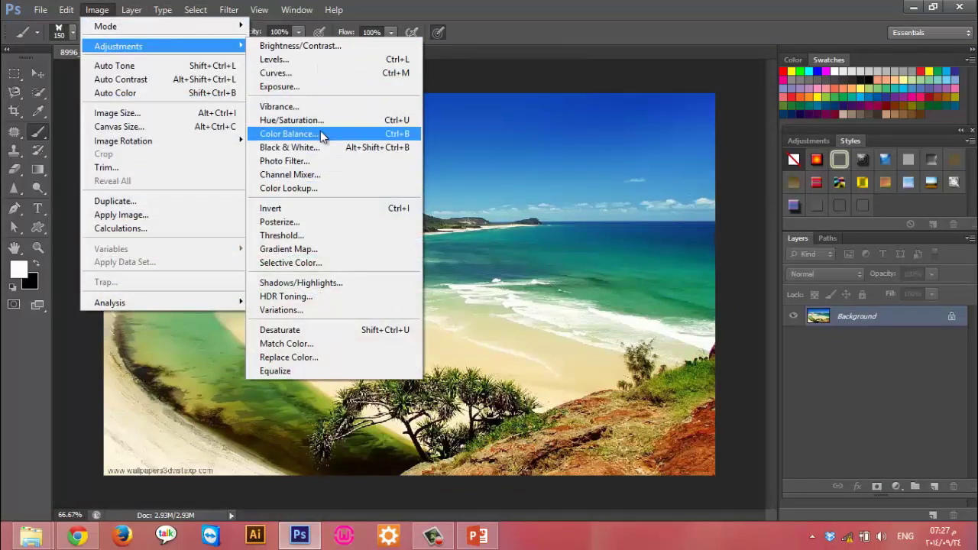
left_click(324, 120)
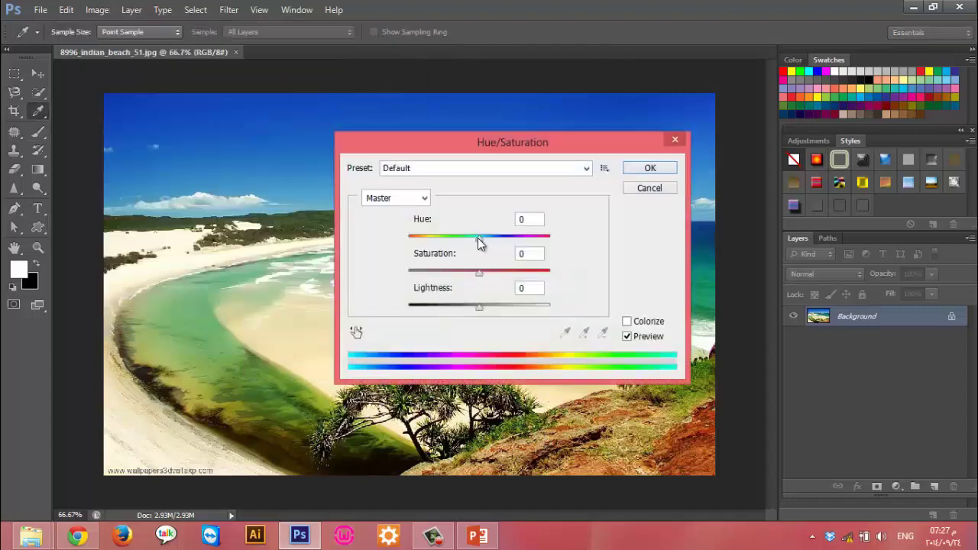
left_click_drag(479, 237, 519, 239)
left_click(635, 168)
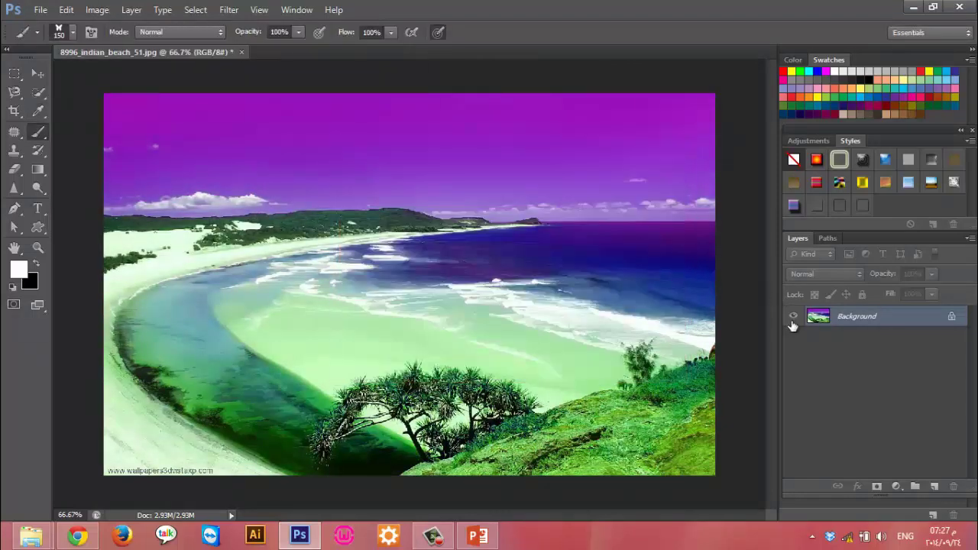
double_click(921, 323)
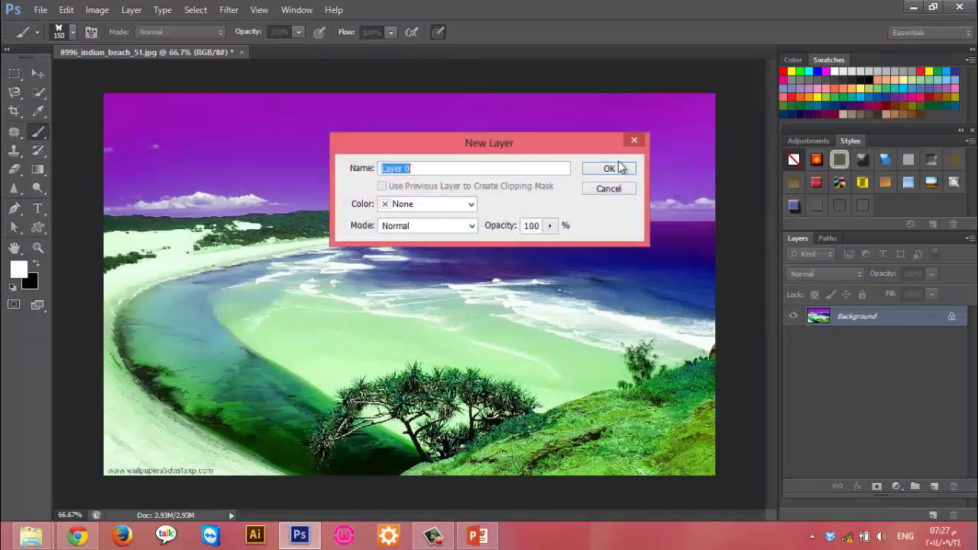
key("Return")
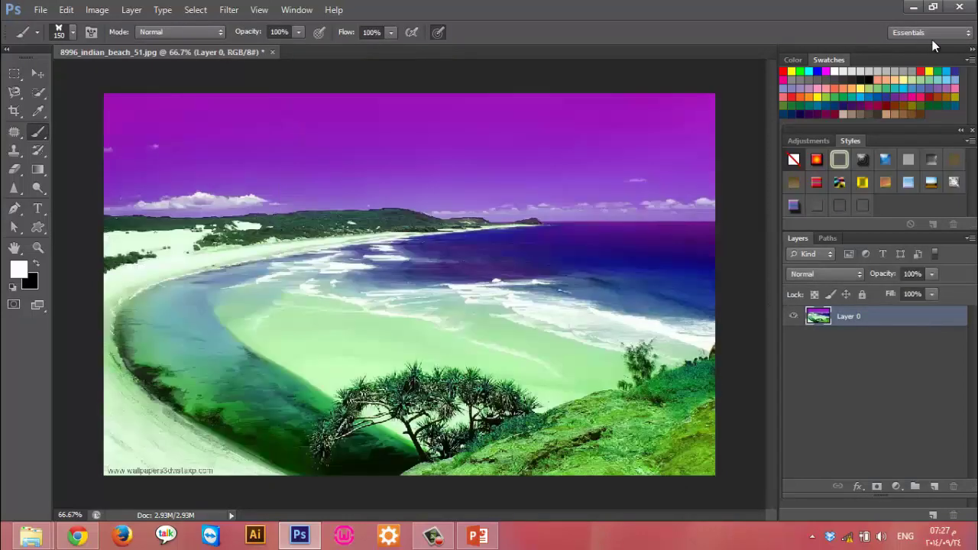
key("ctrl+z")
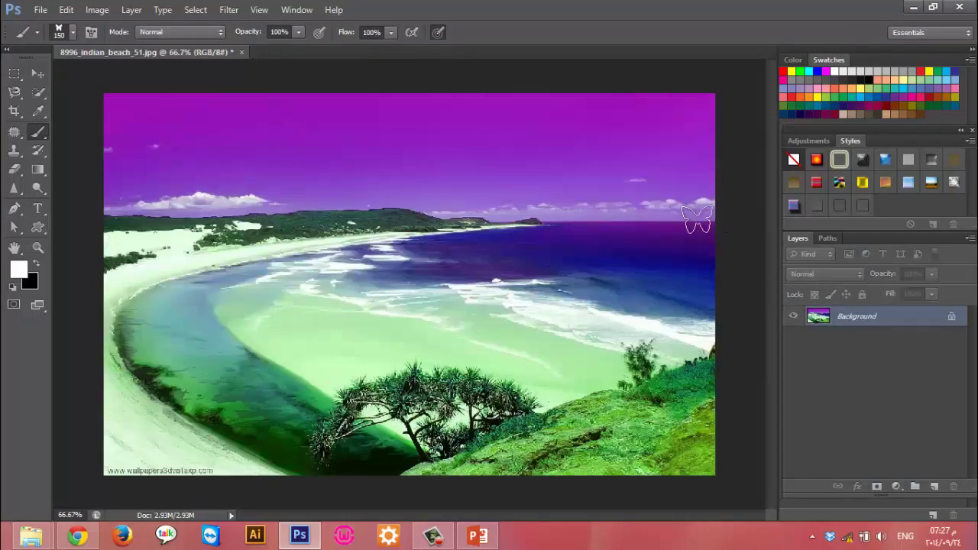
key("ctrl+alt+z")
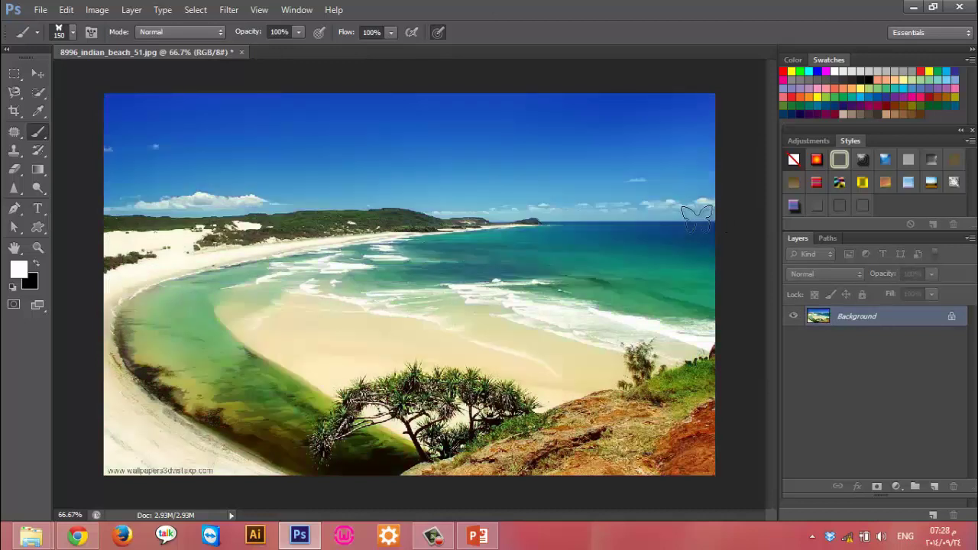
Add a Hue/Saturation adjustment layer at Hue +85 over the beach, then toggle it to compare
left_click(901, 491)
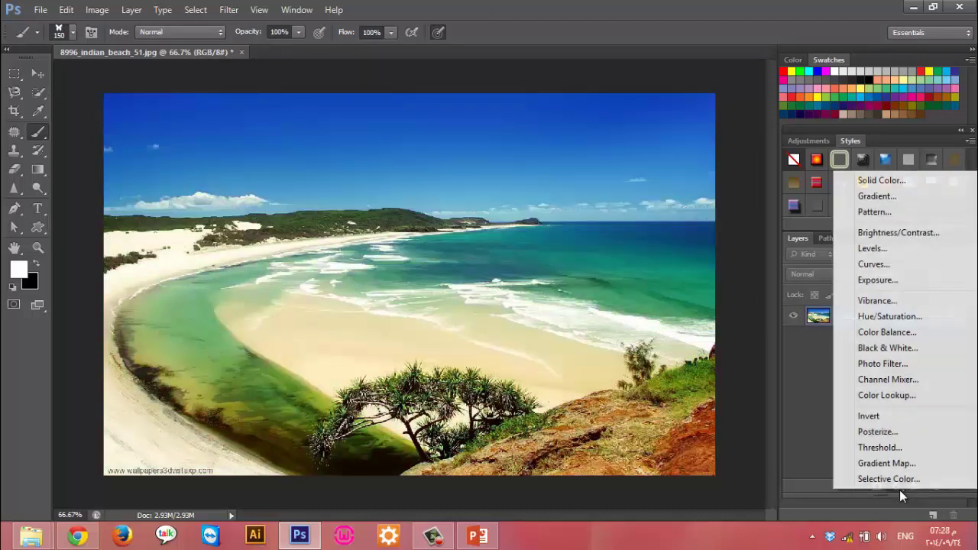
left_click(901, 491)
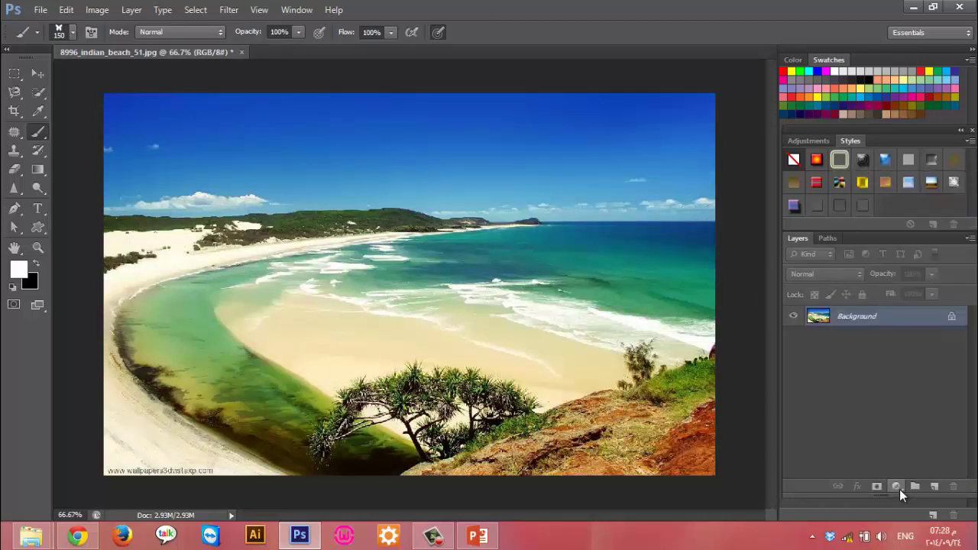
left_click(900, 490)
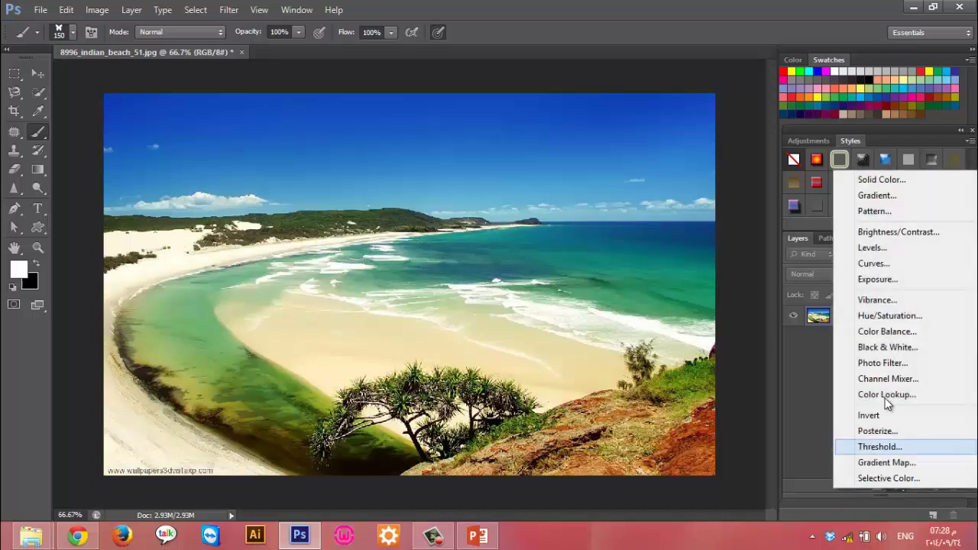
left_click(889, 317)
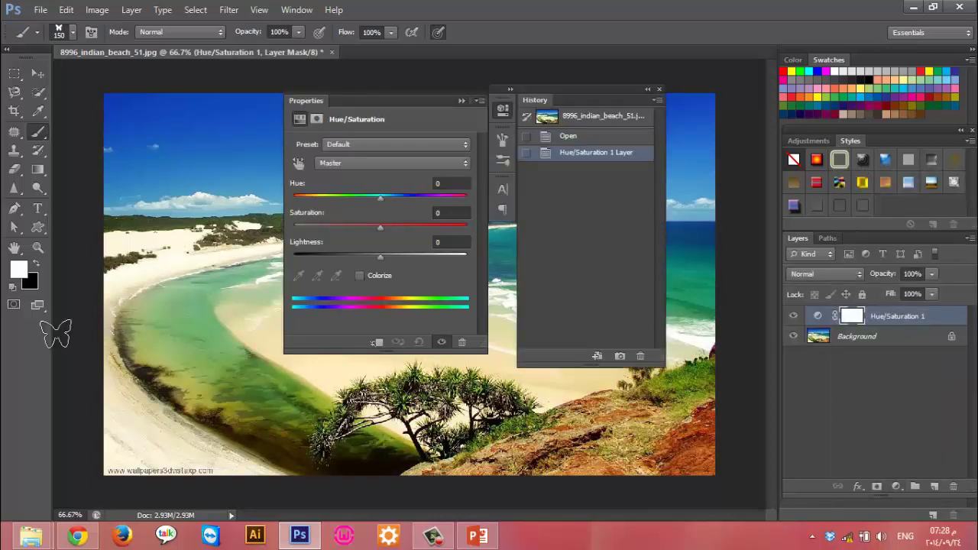
left_click_drag(381, 197, 433, 198)
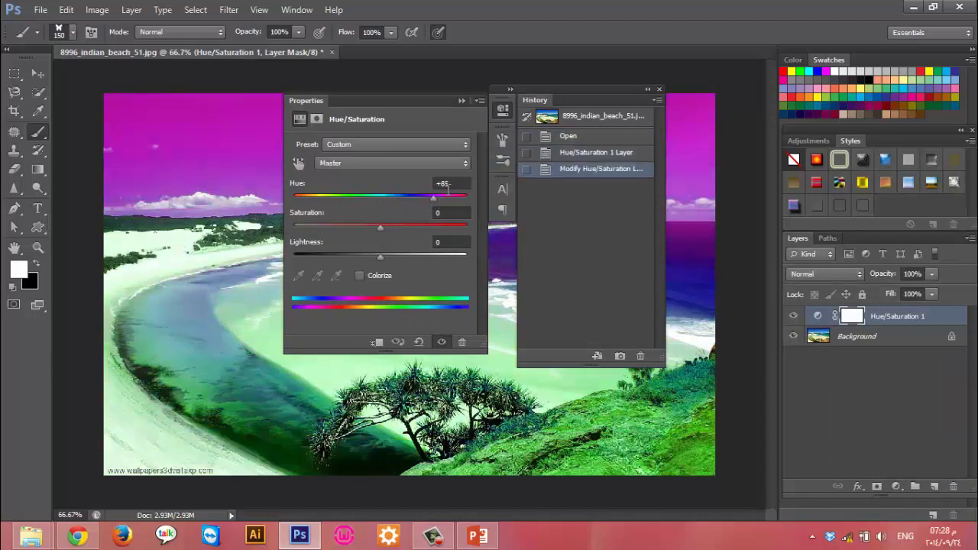
left_click(659, 89)
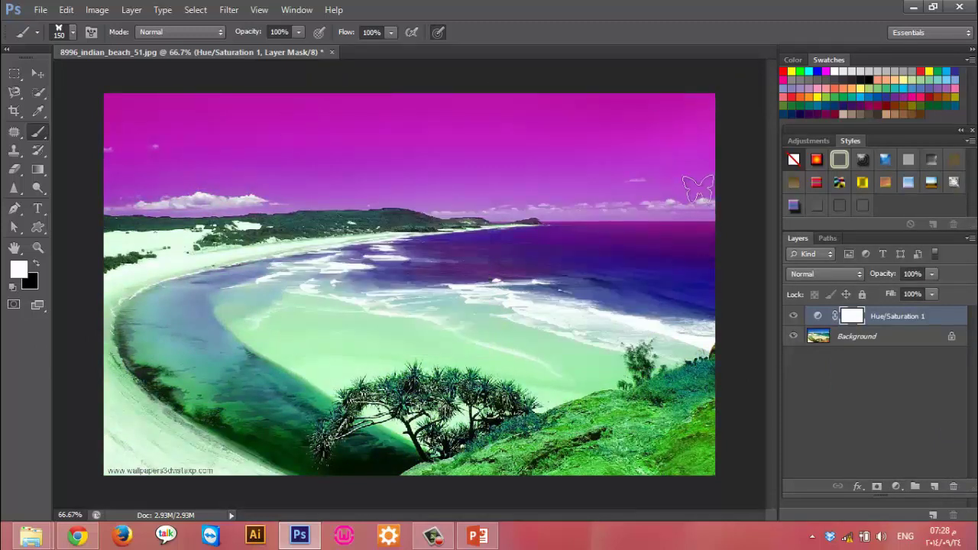
left_click(793, 320)
mouse_move(31, 536)
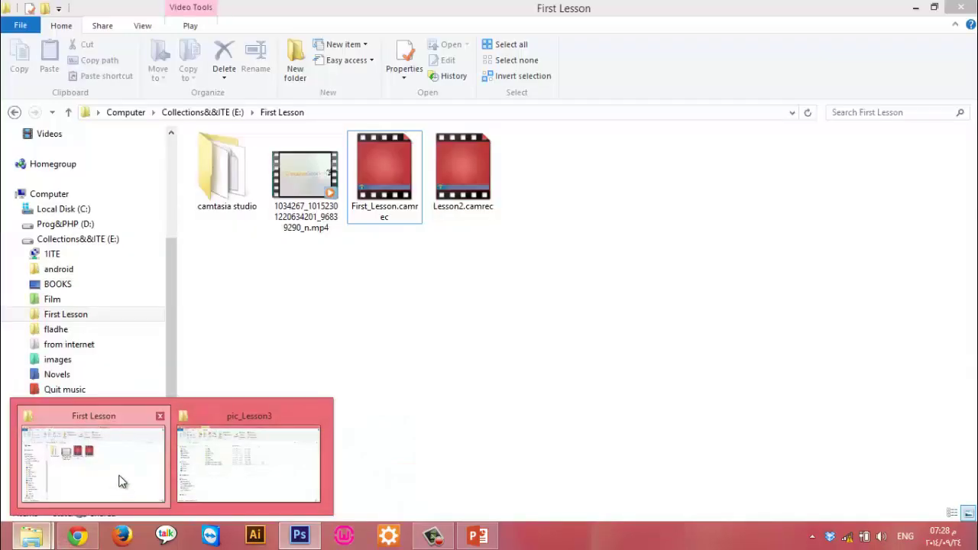
Browse from the Desktop into D:\photoshop\My Work Shop, checking the Learn photoshop images folders
middle_click(122, 482)
left_click(120, 476)
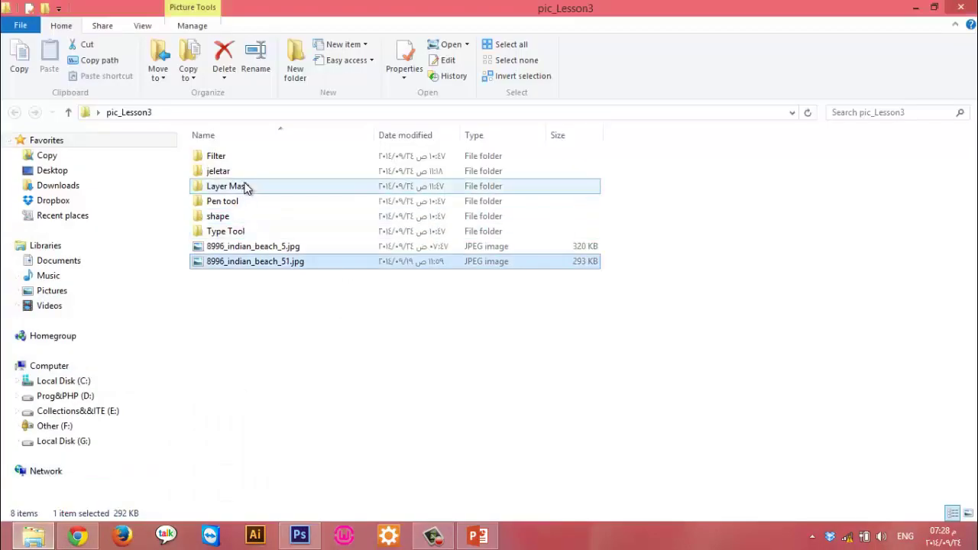
key("alt+Up")
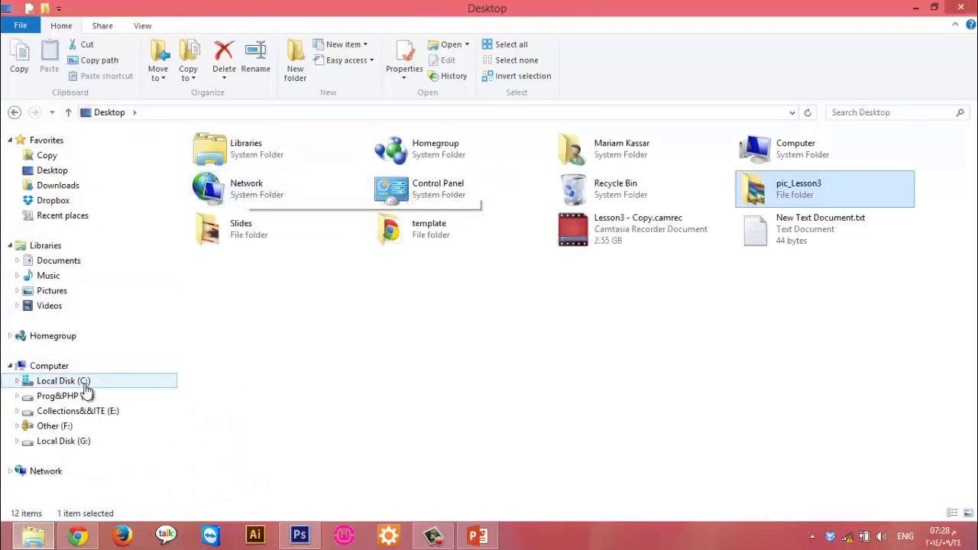
left_click(76, 395)
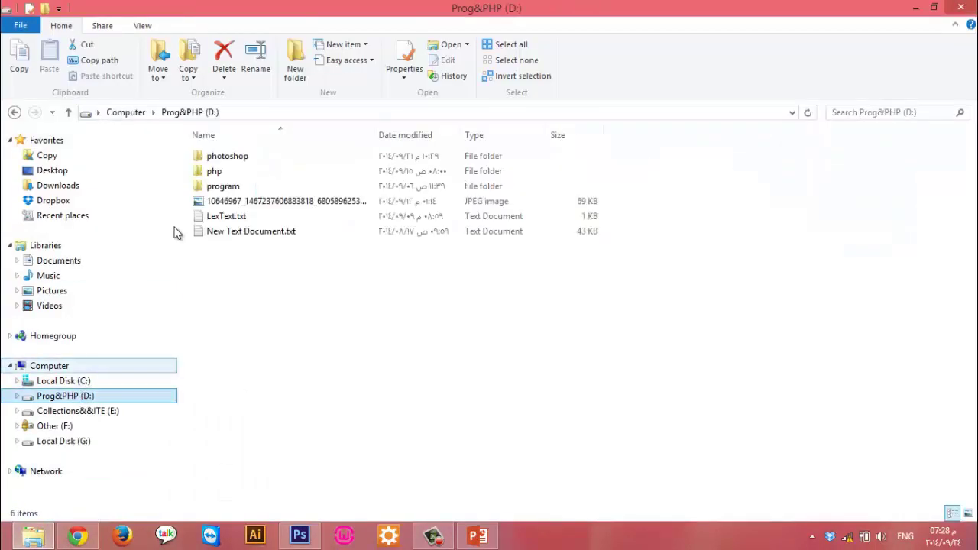
double_click(235, 159)
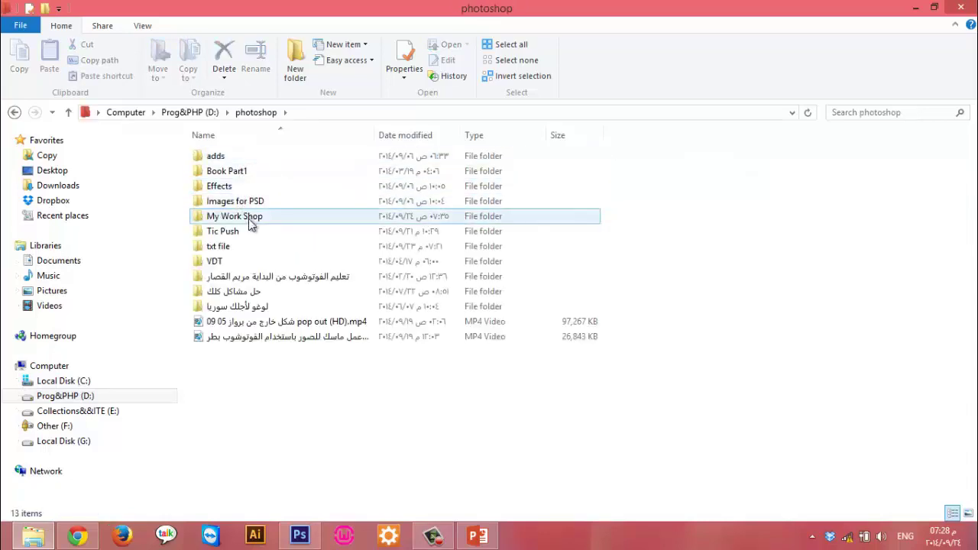
double_click(249, 219)
double_click(247, 169)
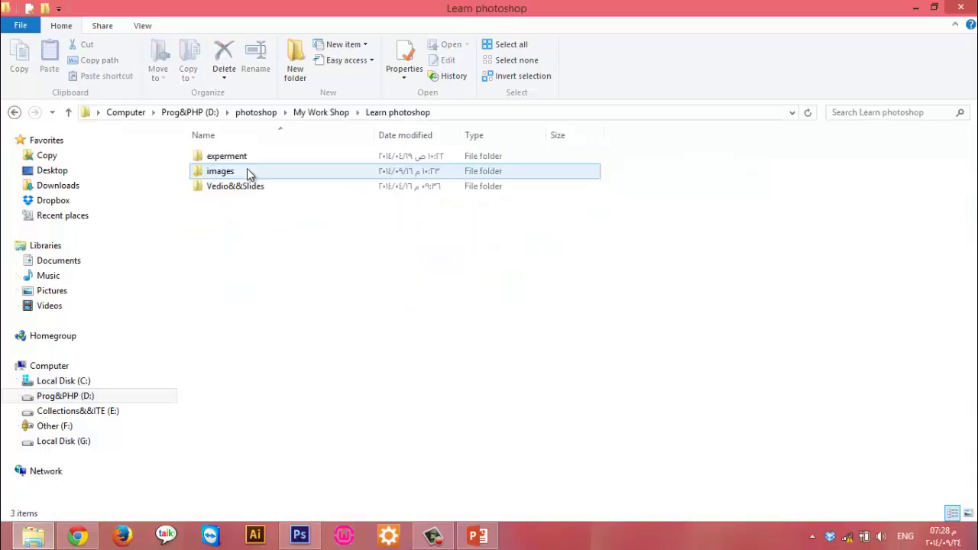
double_click(247, 172)
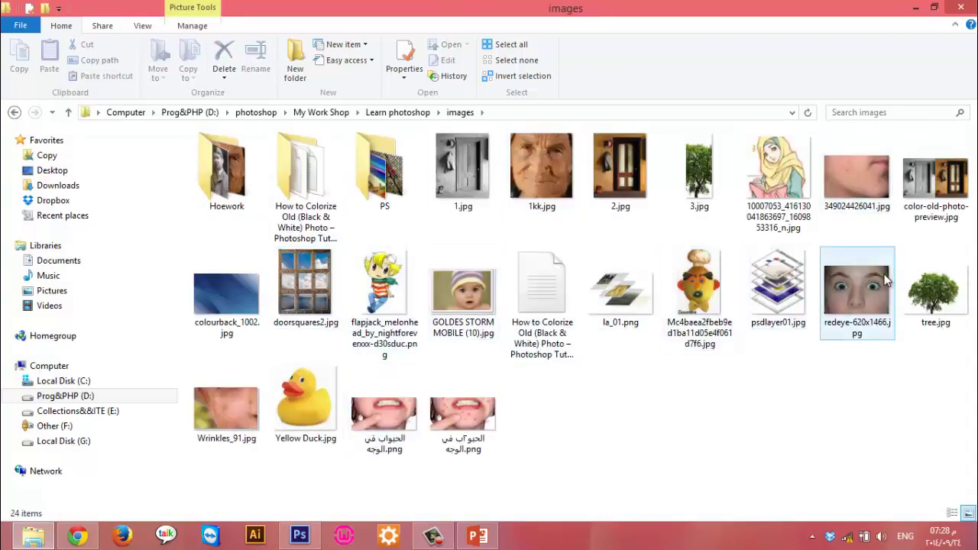
double_click(378, 181)
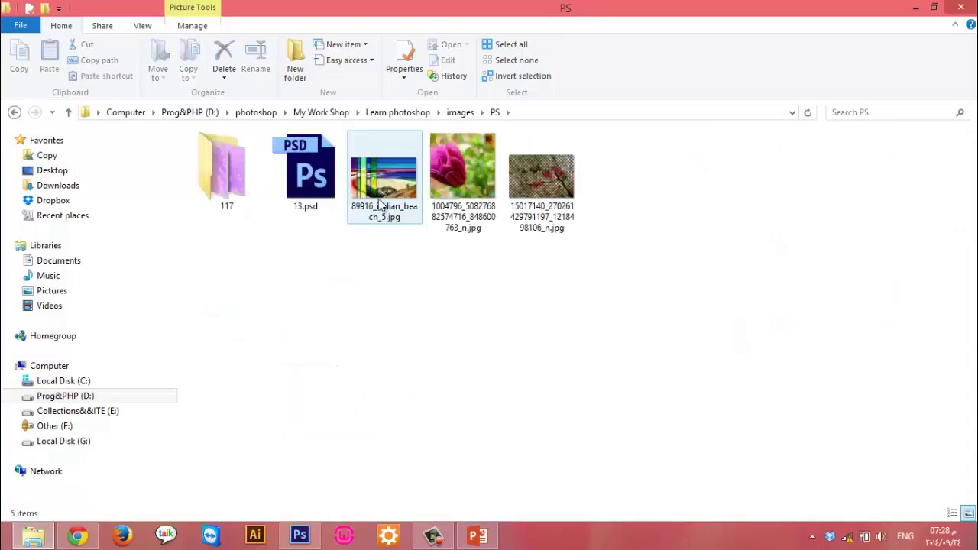
key("BackSpace")
key("BackSpace")
key("BackSpace")
key("BackSpace")
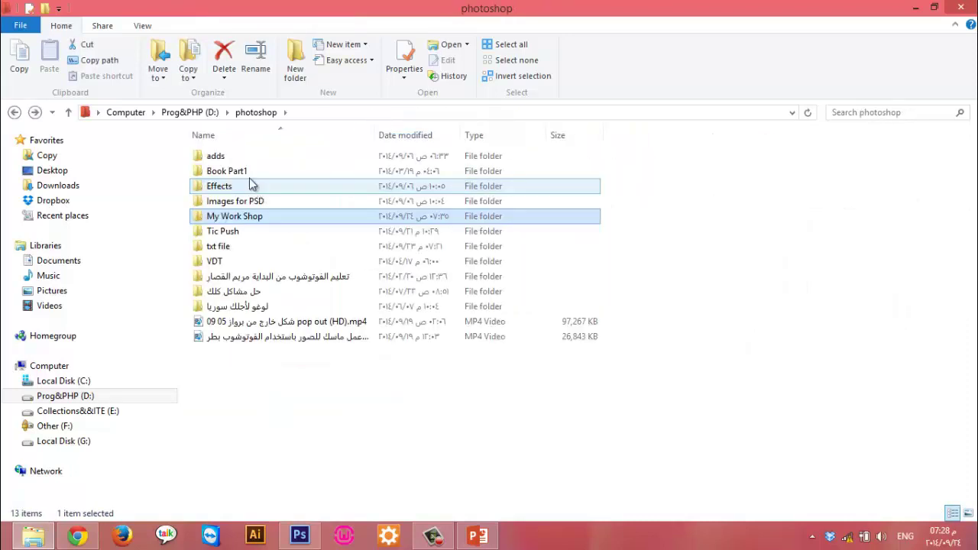
double_click(247, 216)
Look through ITPlaza's Homework2 and Pic_Lesson2 Images folders
double_click(233, 156)
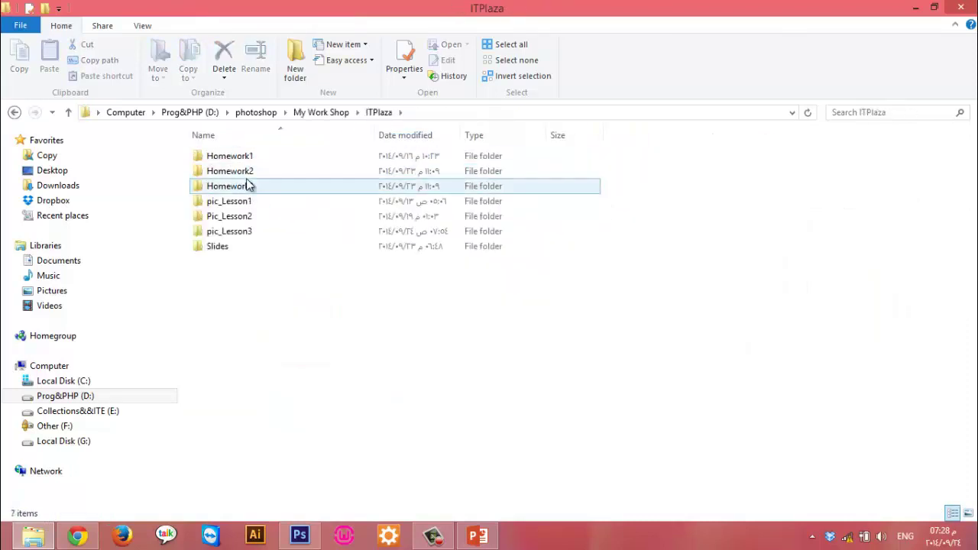
left_click(251, 172)
double_click(253, 175)
key("BackSpace")
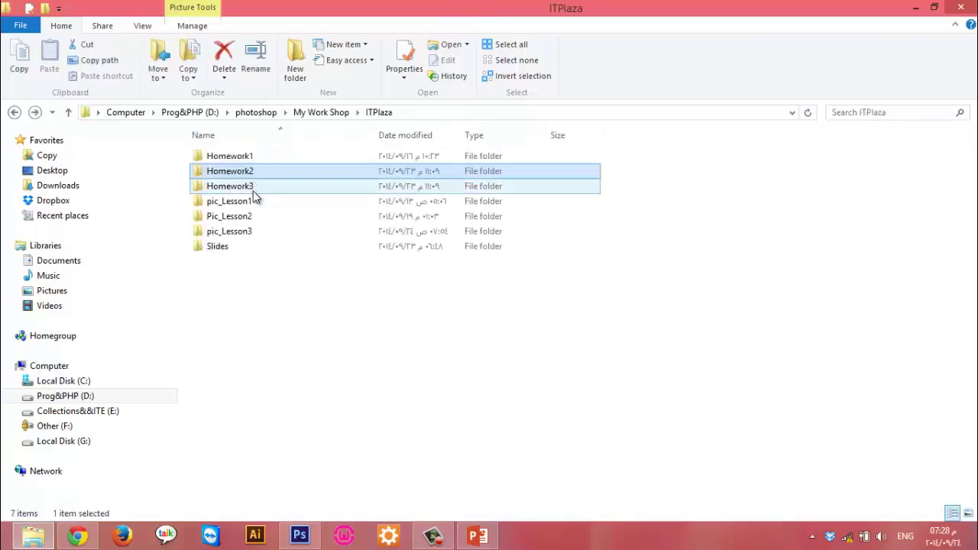
double_click(255, 216)
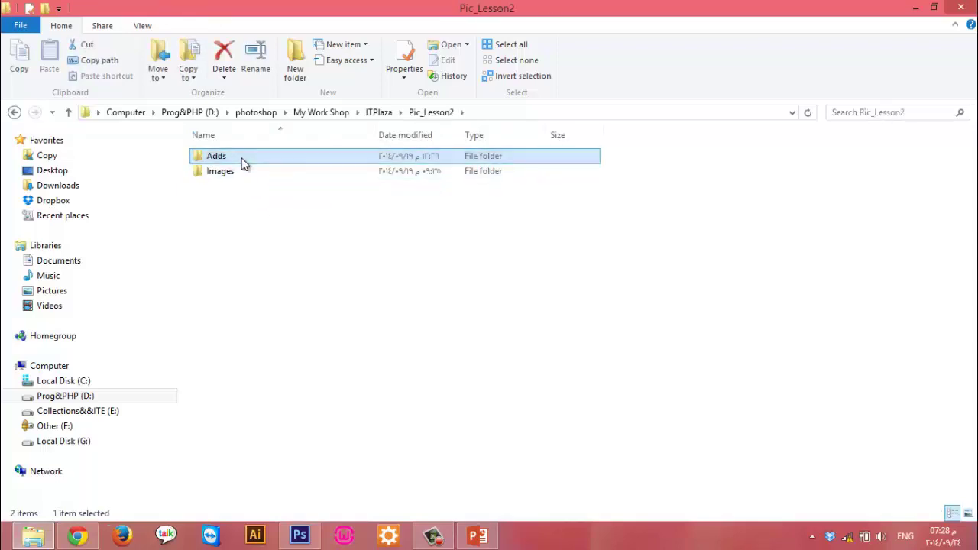
double_click(246, 172)
key("BackSpace")
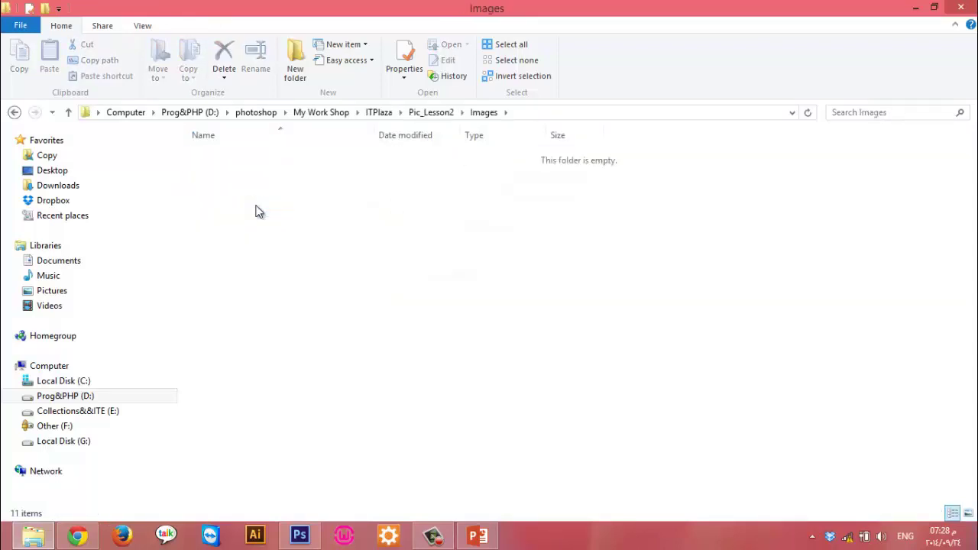
key("BackSpace")
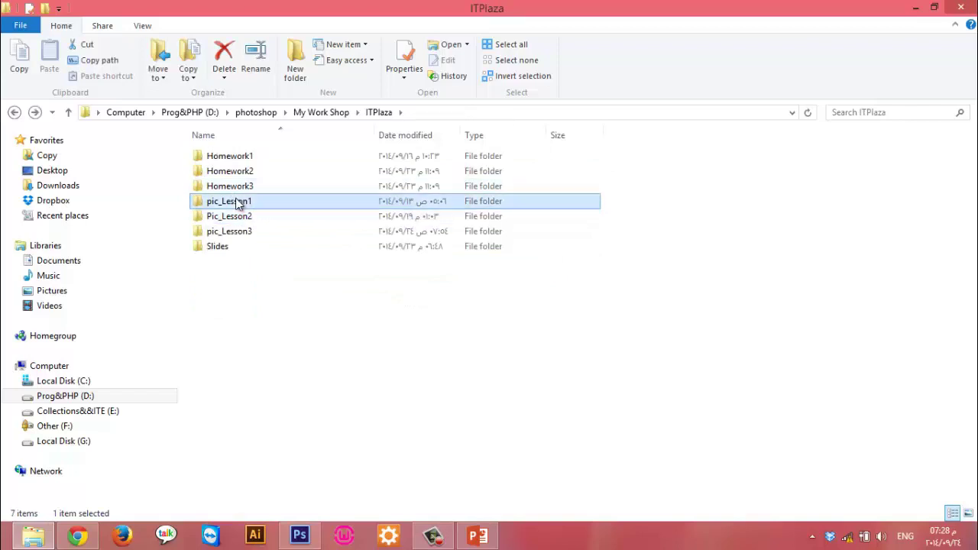
Open control_panel.png from pic_Lesson1's Images folder in Photoshop
double_click(236, 201)
left_click(251, 177)
double_click(252, 177)
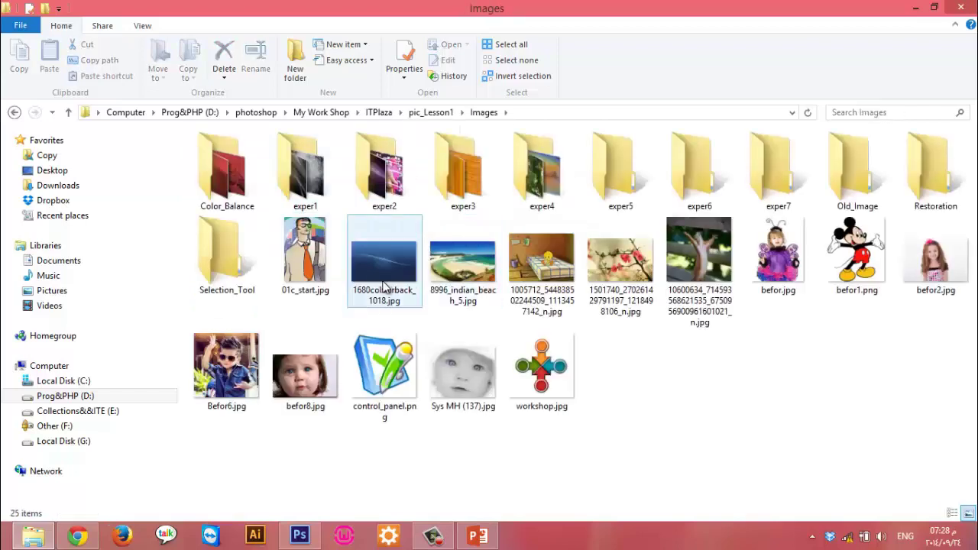
left_click(374, 394)
left_click_drag(375, 394, 408, 55)
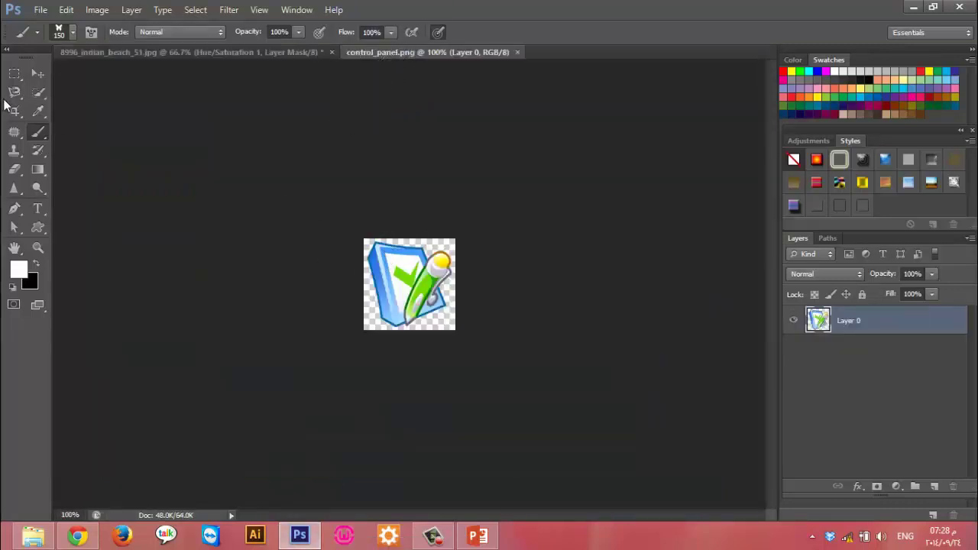
Move the control-panel icon into the beach image as Layer 1, below Hue/Saturation 1
left_click(38, 72)
mouse_move(385, 258)
left_mouse_down()
mouse_move(371, 222)
mouse_move(436, 288)
left_mouse_up()
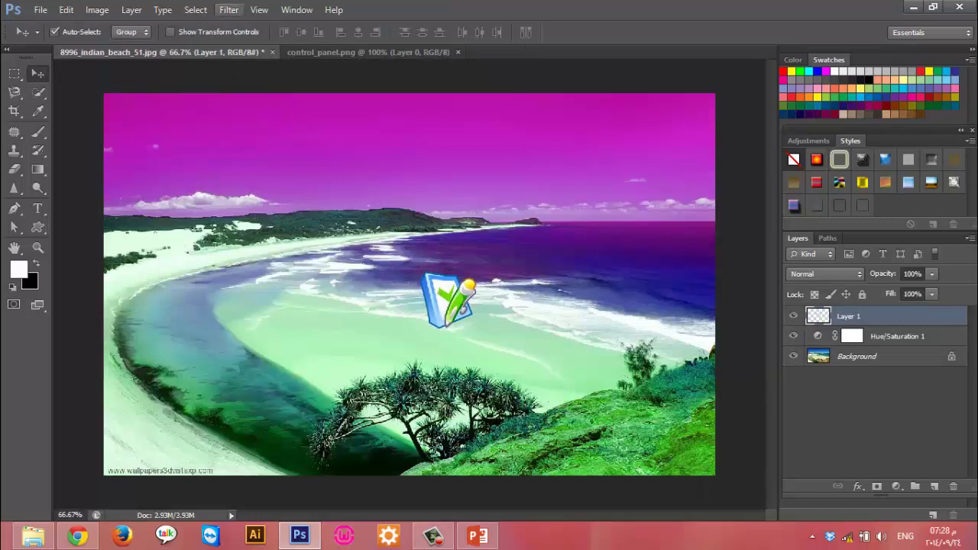
left_click_drag(871, 323, 872, 346)
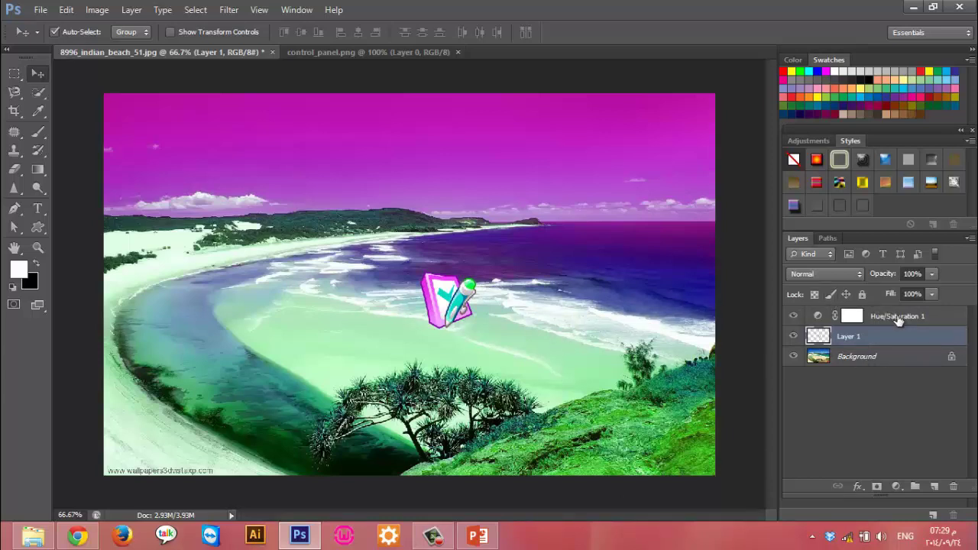
left_click(795, 337)
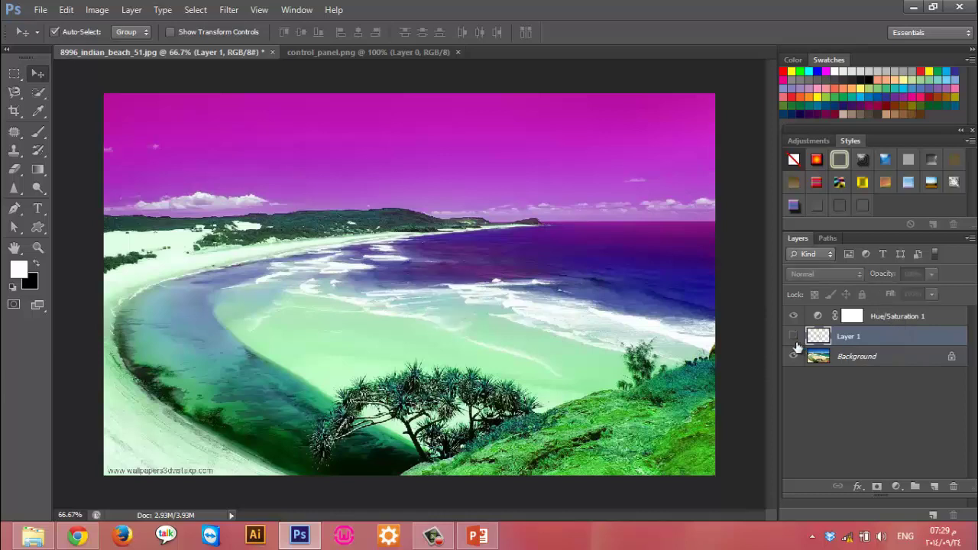
Clip the Hue/Saturation 1 layer to the icon so only the icon turns pink
left_click(940, 318)
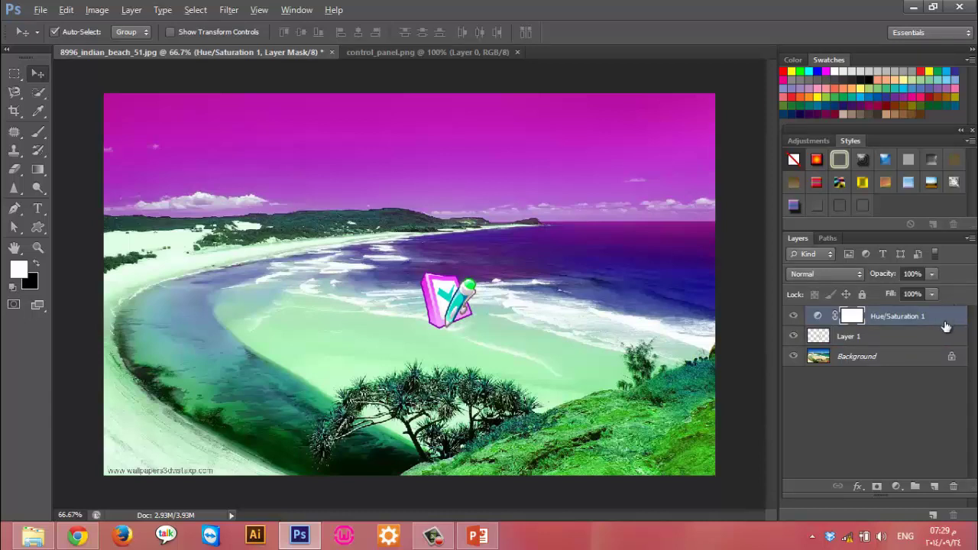
left_click_drag(946, 327, 946, 320)
left_click(945, 321, "alt")
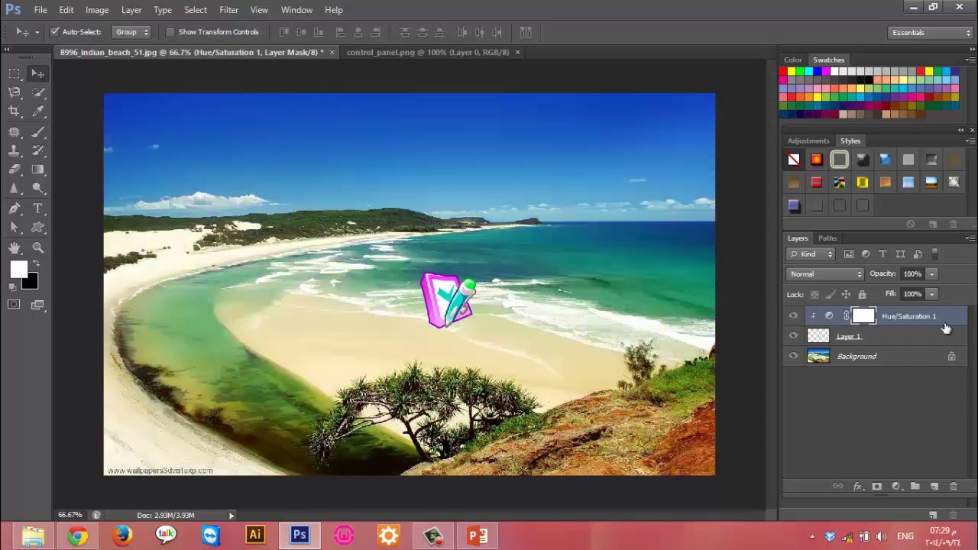
left_click(794, 336)
left_click(793, 358)
Select Layer 1, check the lesson slides, and return to control_panel.png
left_click(908, 341)
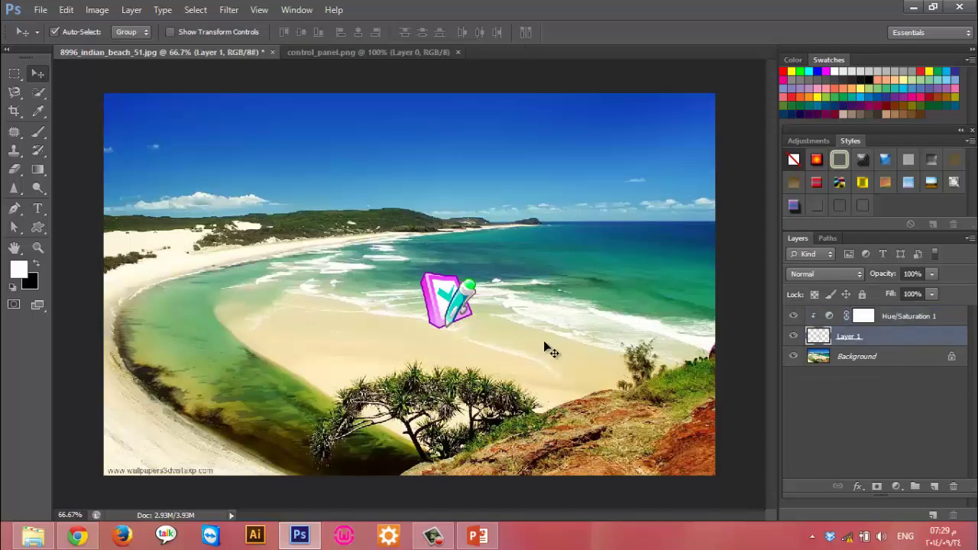
left_click(478, 540)
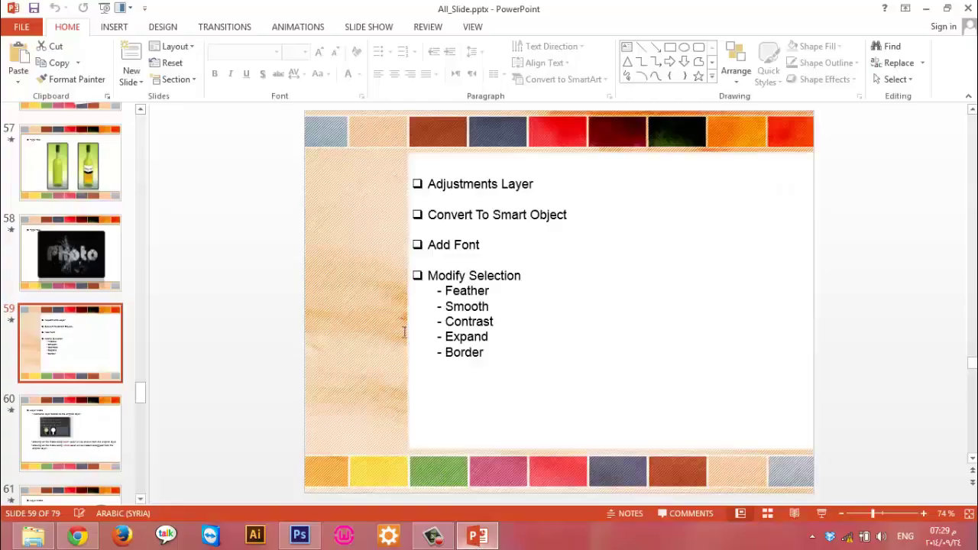
left_click(480, 539)
left_click(374, 52)
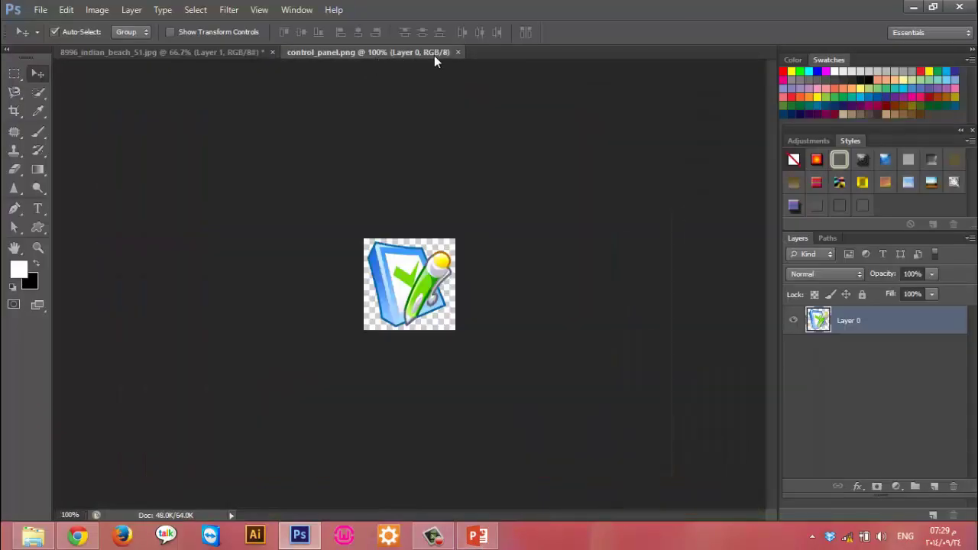
Close the beach without saving and create a white-filled 1000×400 document
left_click(272, 52)
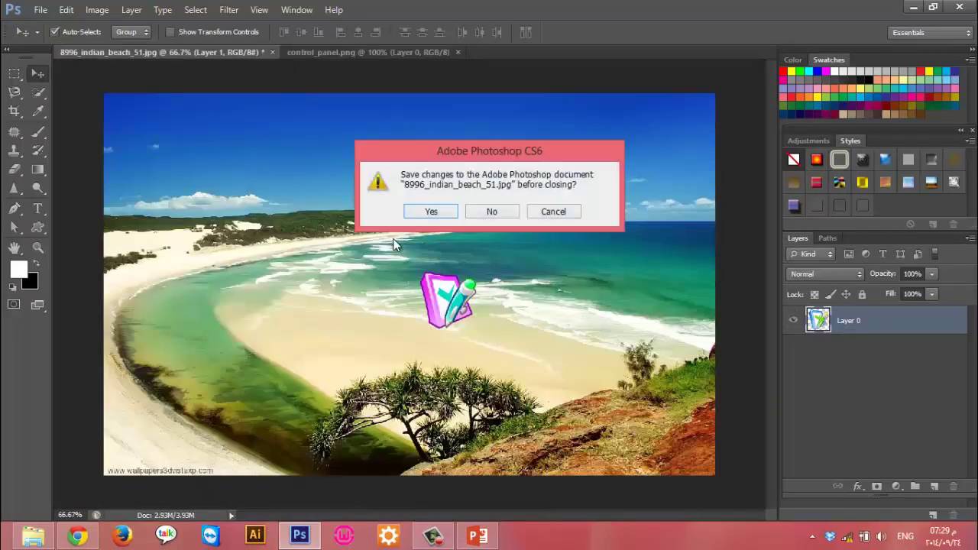
left_click(493, 211)
key("ctrl+n")
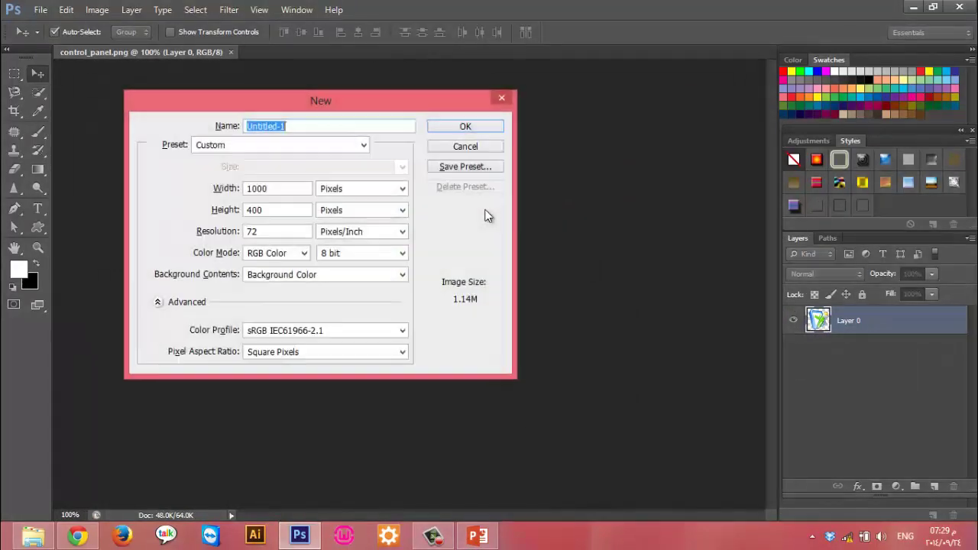
left_click(460, 127)
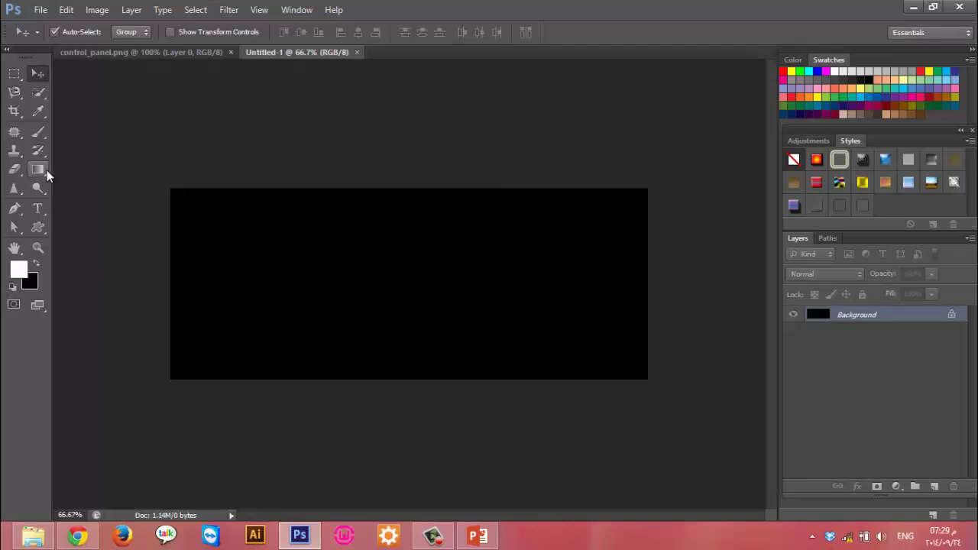
key("alt+BackSpace")
Bring the icon into Untitled-1 and duplicate it as Layer 1 copy on the right
left_click(115, 52)
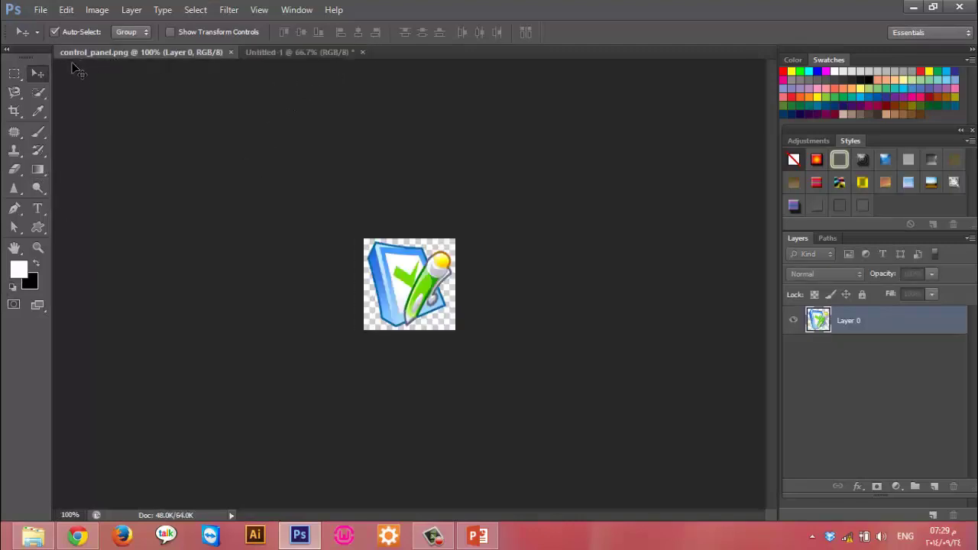
mouse_move(410, 275)
left_mouse_down()
mouse_move(325, 59)
mouse_move(295, 271)
left_mouse_up()
mouse_move(867, 318)
left_mouse_down()
mouse_move(892, 359)
mouse_move(934, 486)
left_mouse_up()
mouse_move(312, 276)
left_mouse_down()
mouse_move(511, 291)
mouse_move(592, 275)
left_mouse_up()
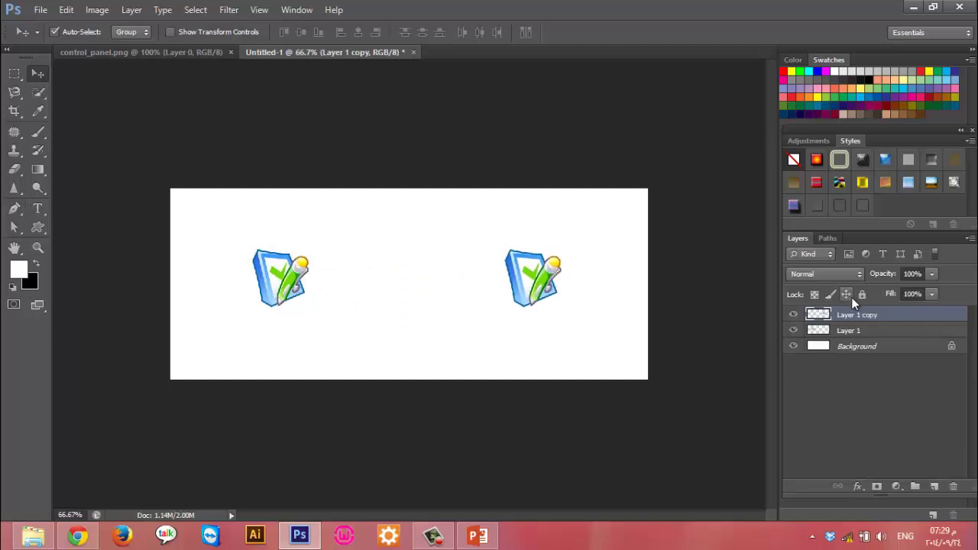
left_click(909, 333)
Shrink Layer 1 copy to under half its size
left_click(908, 318)
key("ctrl+t")
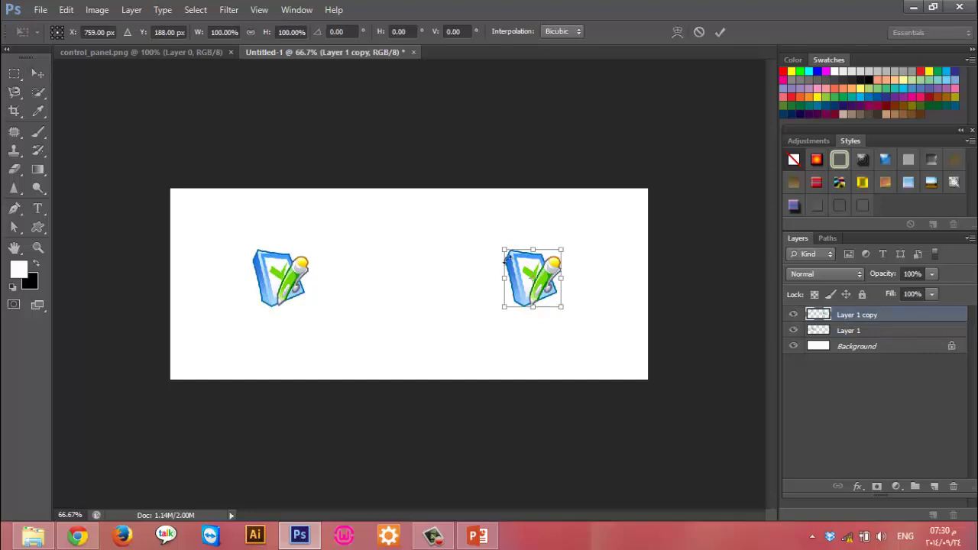
left_click(291, 31)
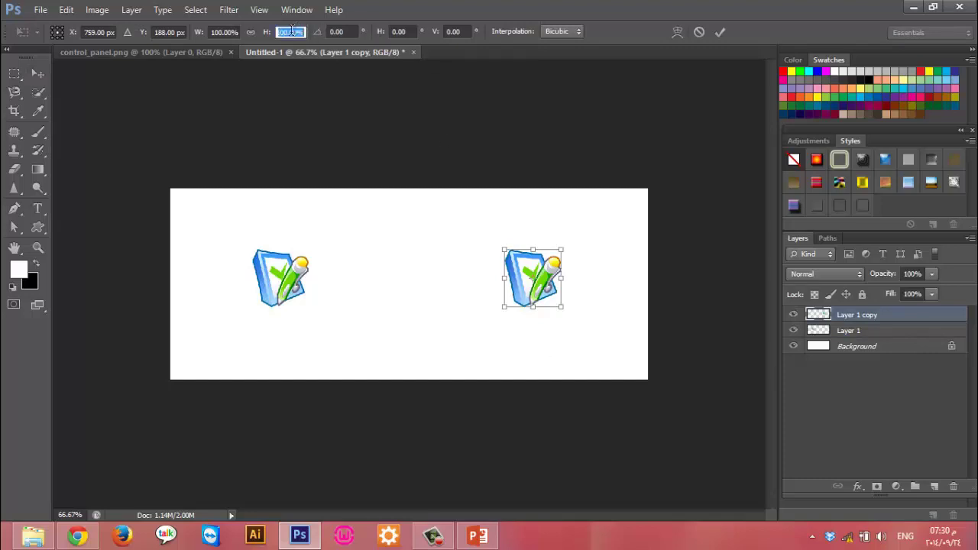
left_click(217, 32)
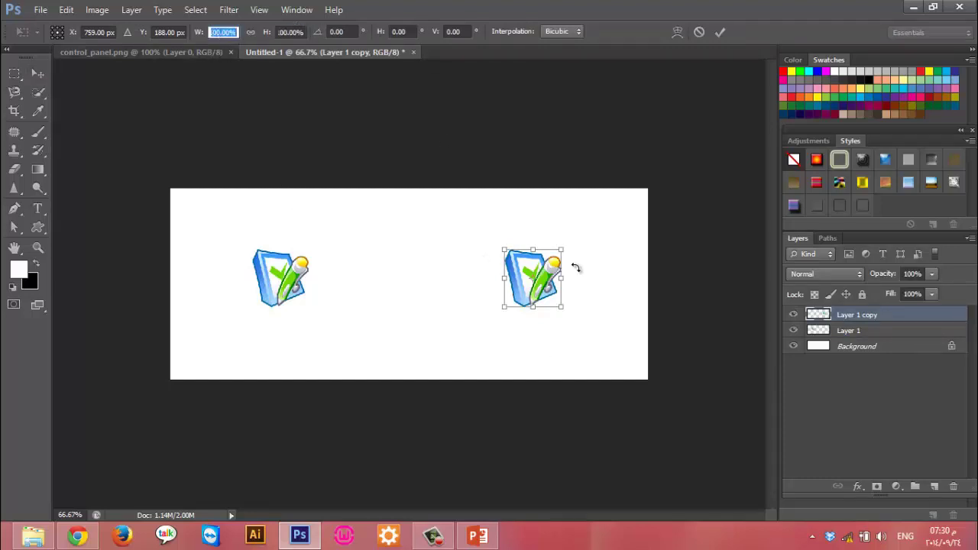
left_click_drag(562, 250, 525, 292)
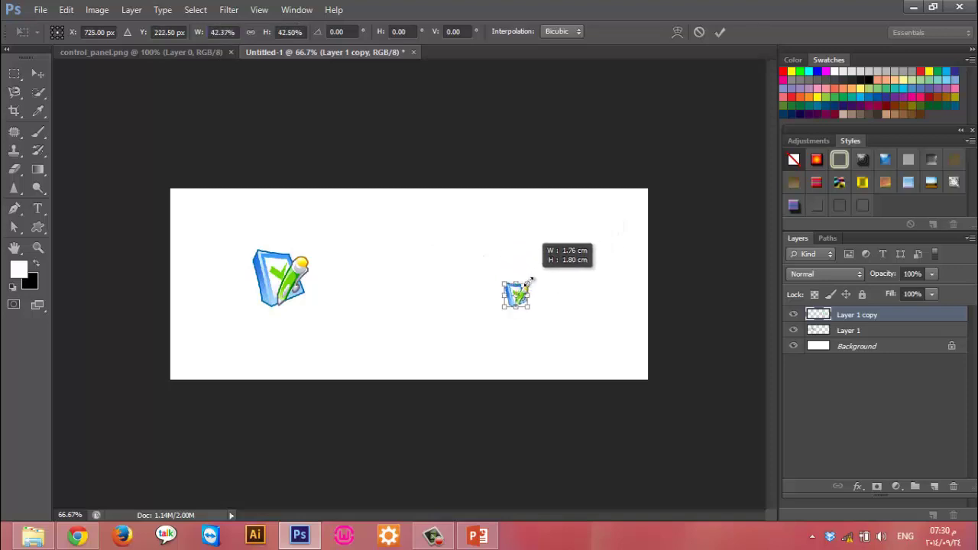
left_click(719, 32)
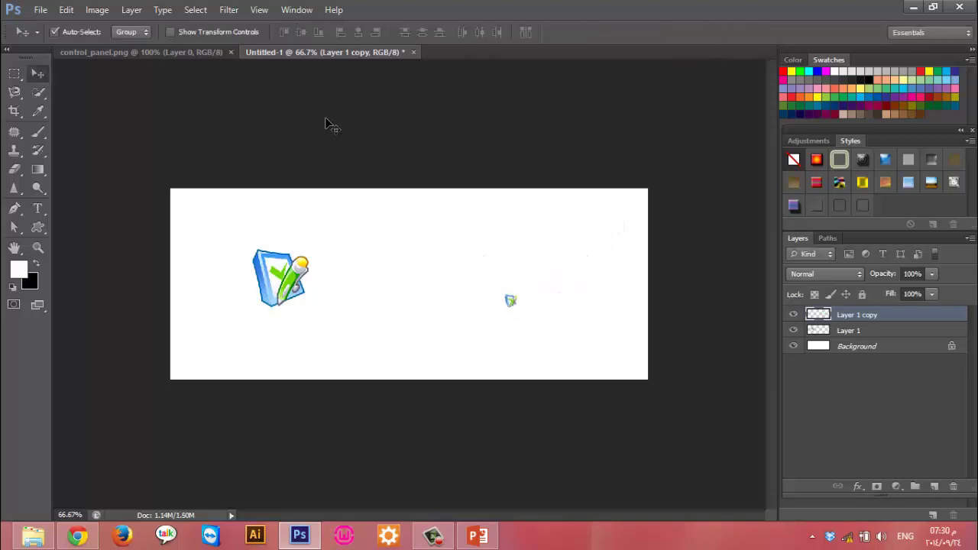
Enlarge the small copy to about 742% and shift it left and down
key("ctrl+t")
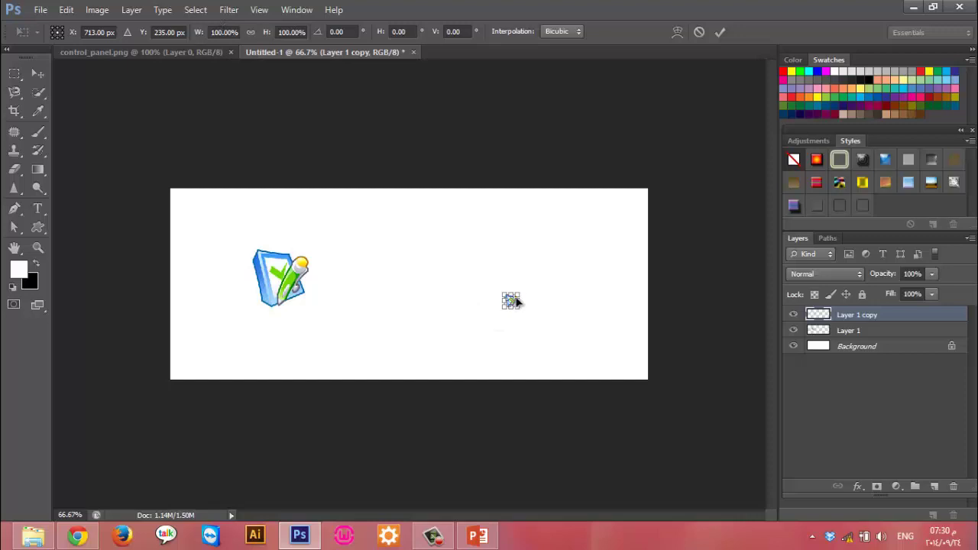
left_click_drag(522, 295, 599, 216)
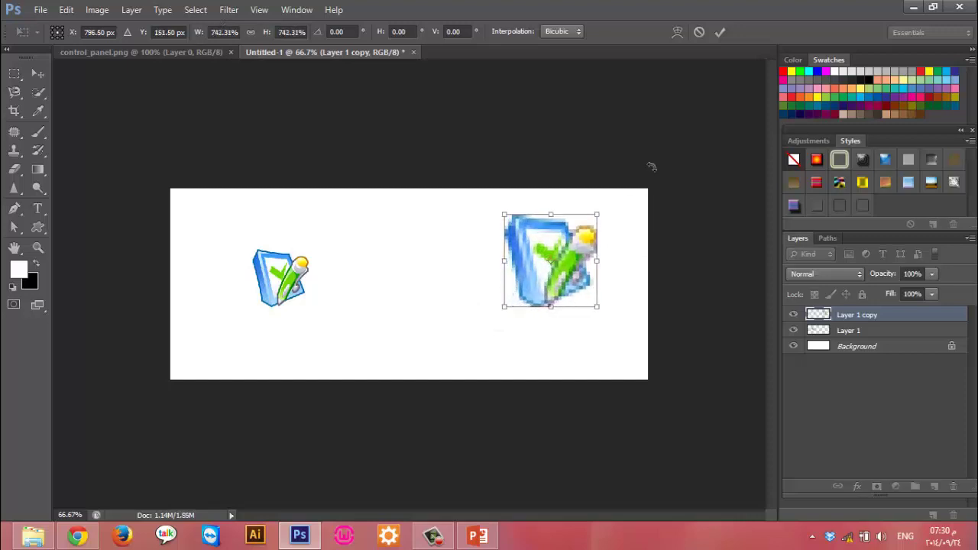
left_click(722, 32)
left_click_drag(558, 258, 535, 285)
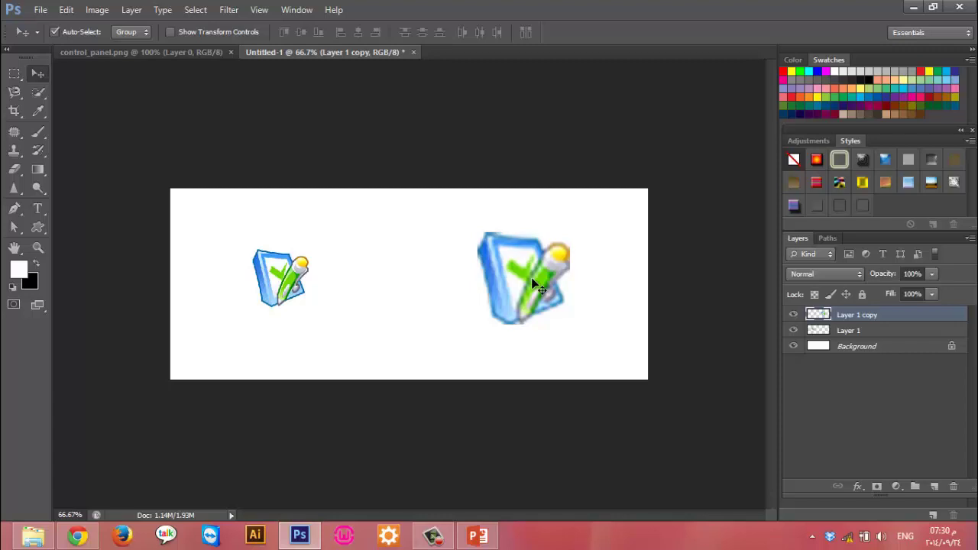
Convert Layer 1 to a smart object
left_click(891, 330)
right_click(890, 330)
left_click(792, 114)
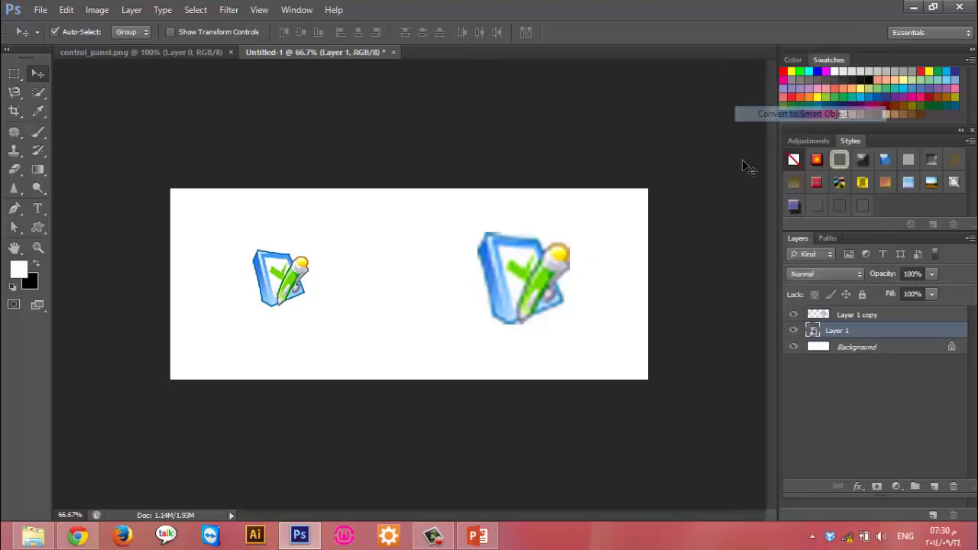
Shrink the Layer 1 icon to about a third, then enlarge it to about 140%
key("ctrl+t")
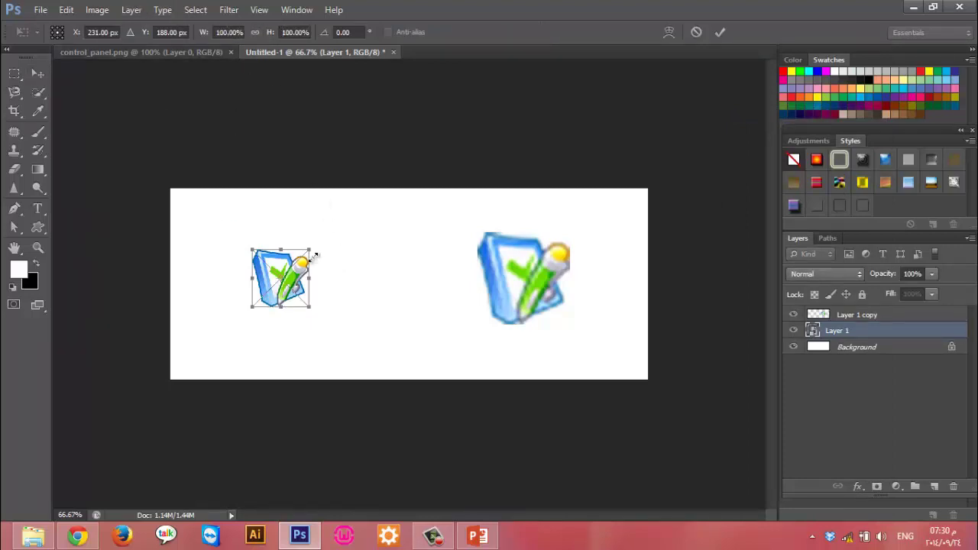
left_click_drag(313, 252, 275, 291)
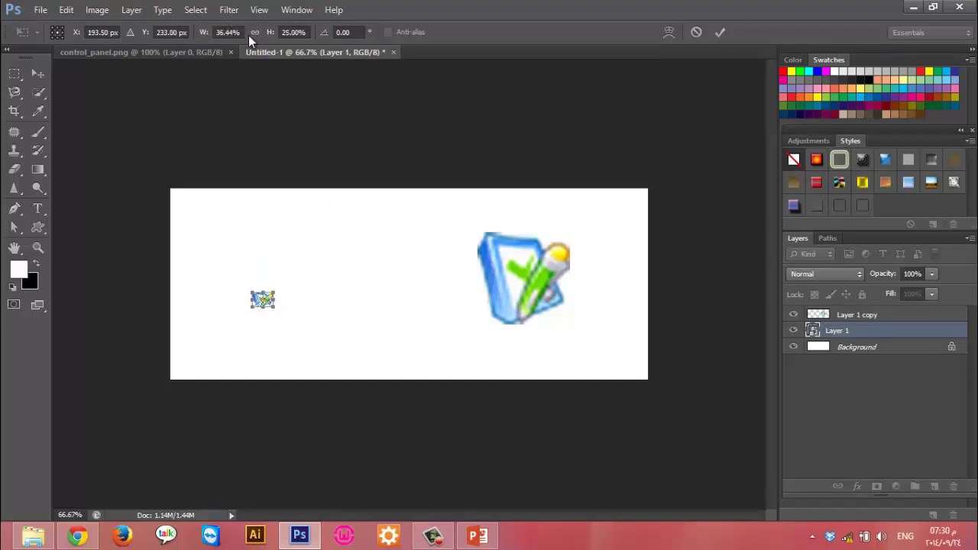
left_click(720, 34)
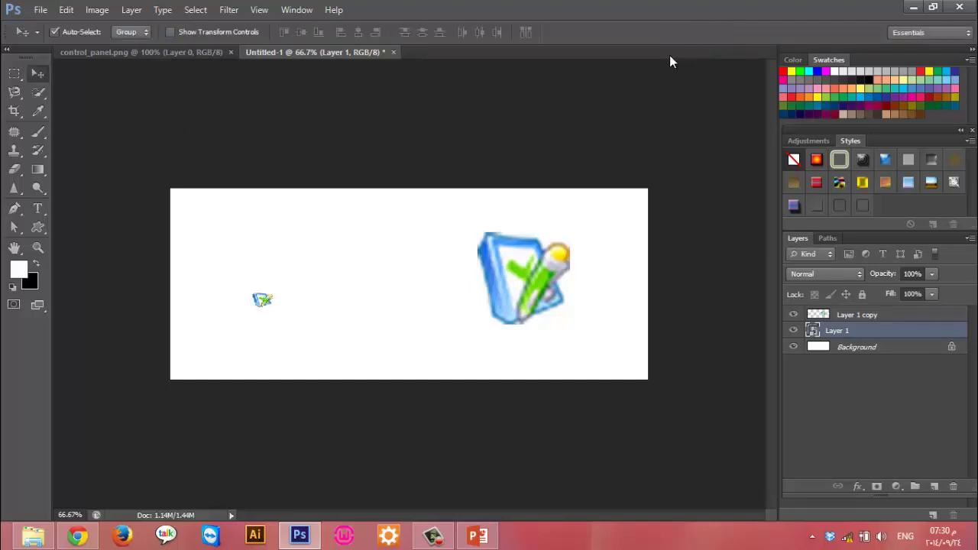
key("ctrl+t")
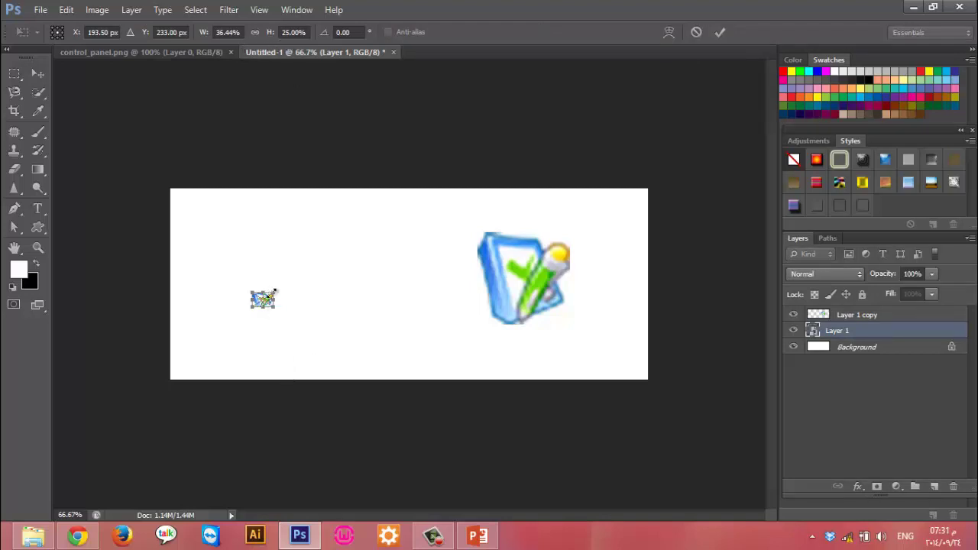
mouse_move(275, 291)
left_mouse_down()
mouse_move(335, 257)
mouse_move(290, 241)
mouse_move(304, 273)
left_mouse_up()
left_click(721, 32)
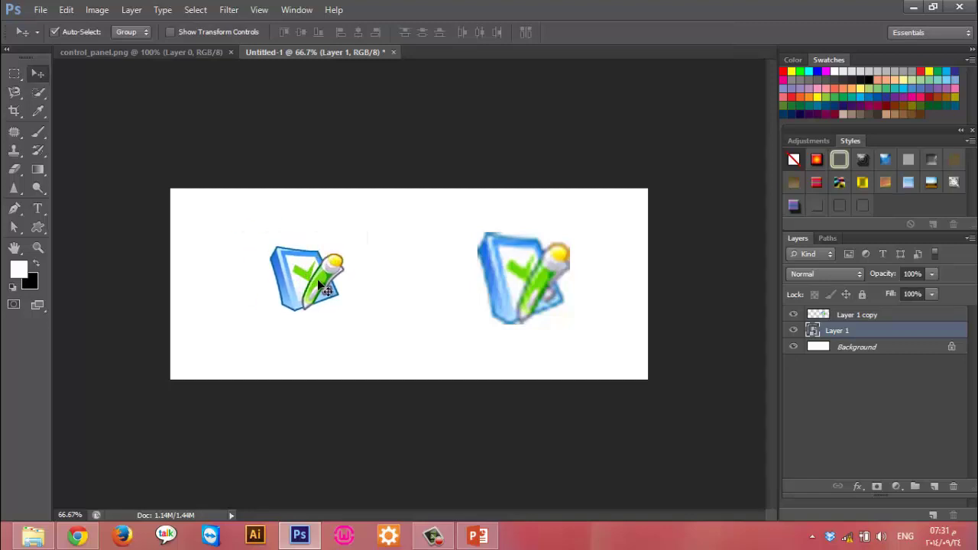
Select Layer 1 copy, review the lesson slide, then show the desktop
left_click(529, 300)
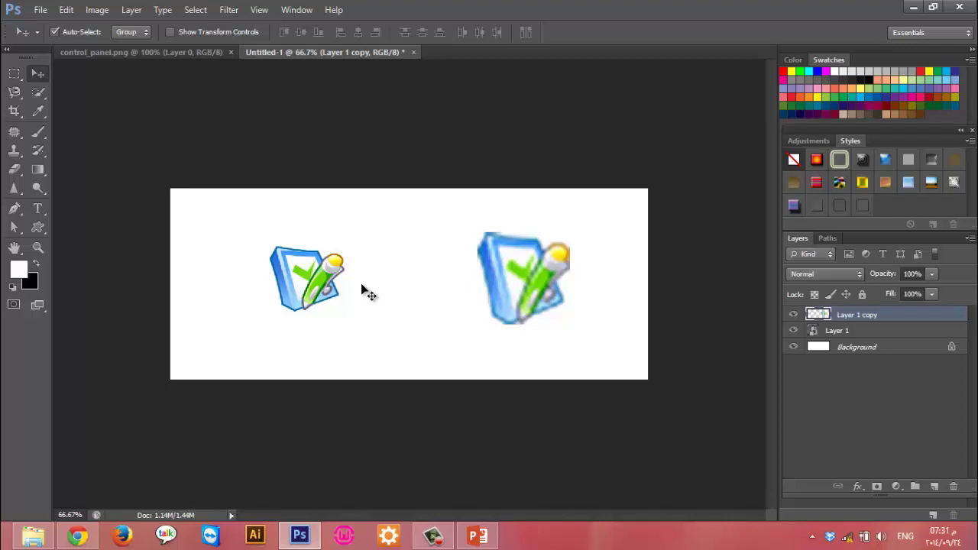
left_click(478, 537)
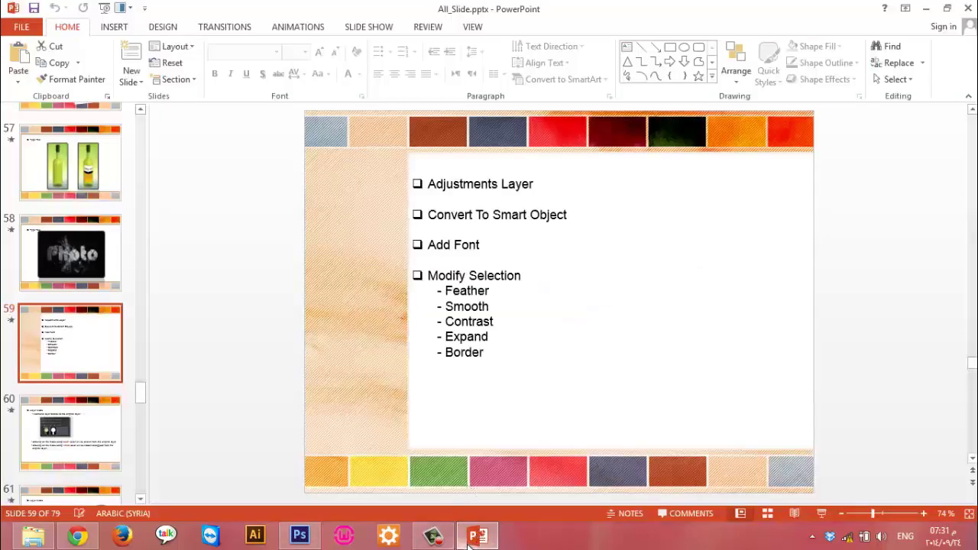
left_click(468, 538)
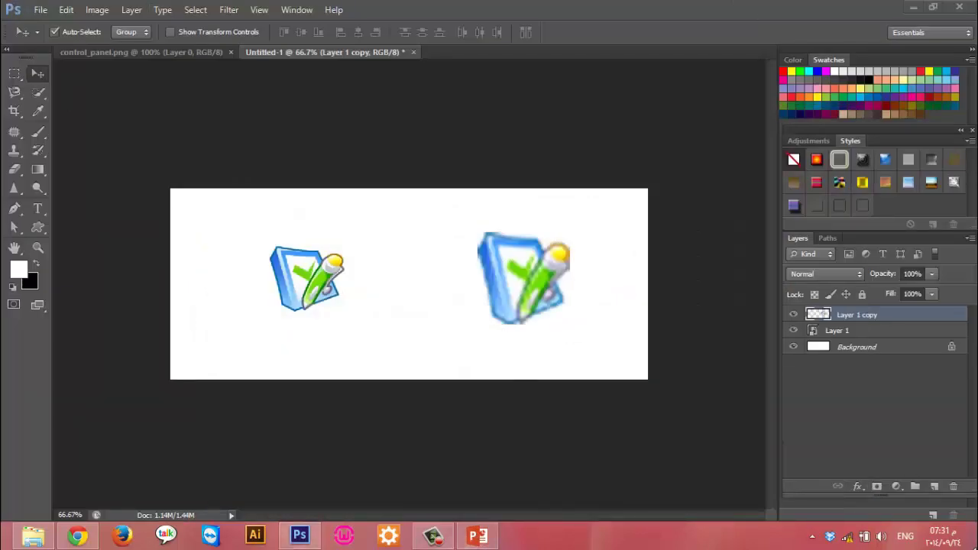
left_click(977, 535)
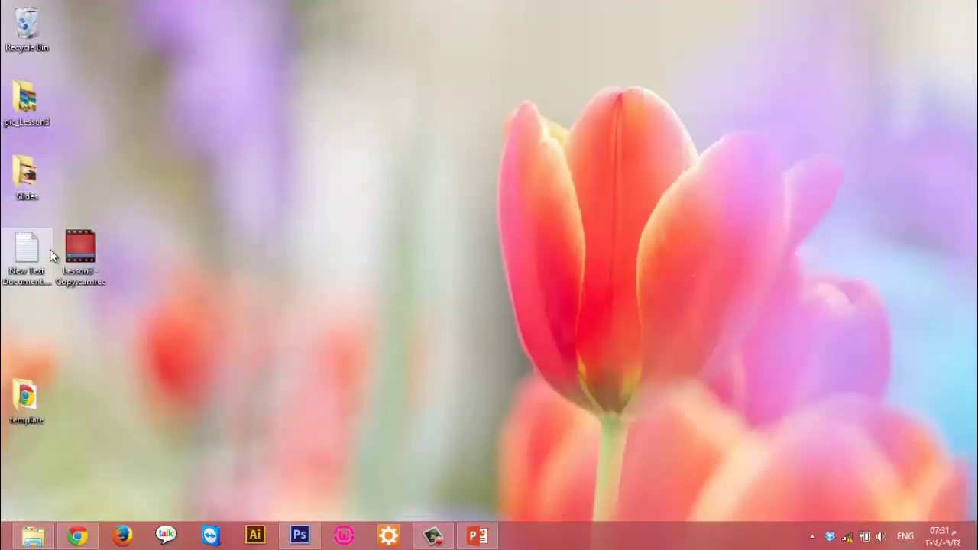
Preview xtrusion.ttf from Xtrusion.zip in ITPlaza's Pic_Lesson2 > Adds > Fonts folder
double_click(29, 122)
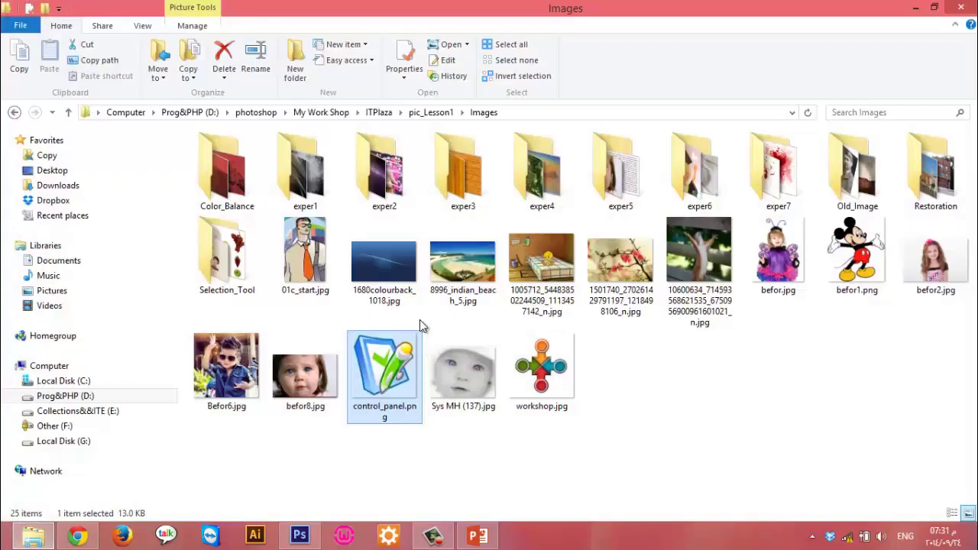
key("alt+Up")
key("alt+Up")
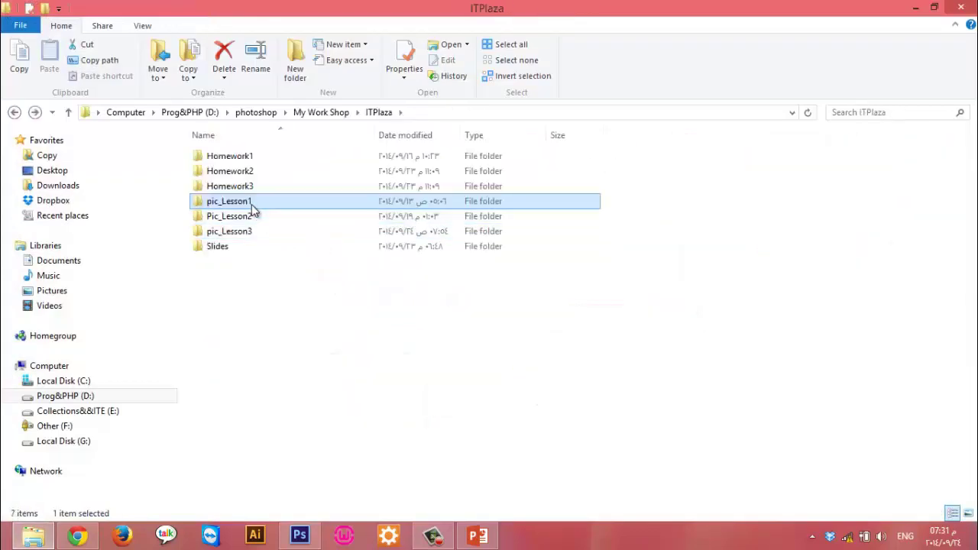
double_click(252, 217)
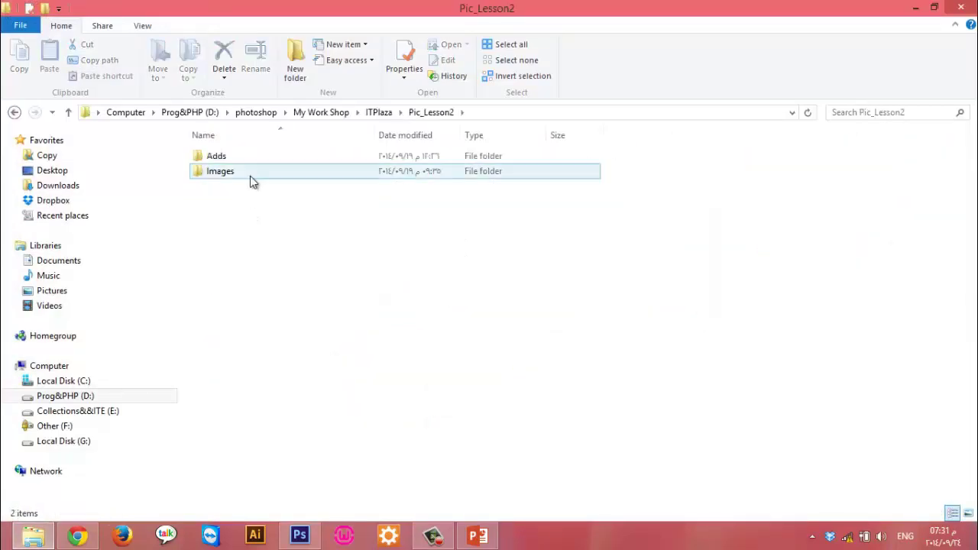
double_click(250, 156)
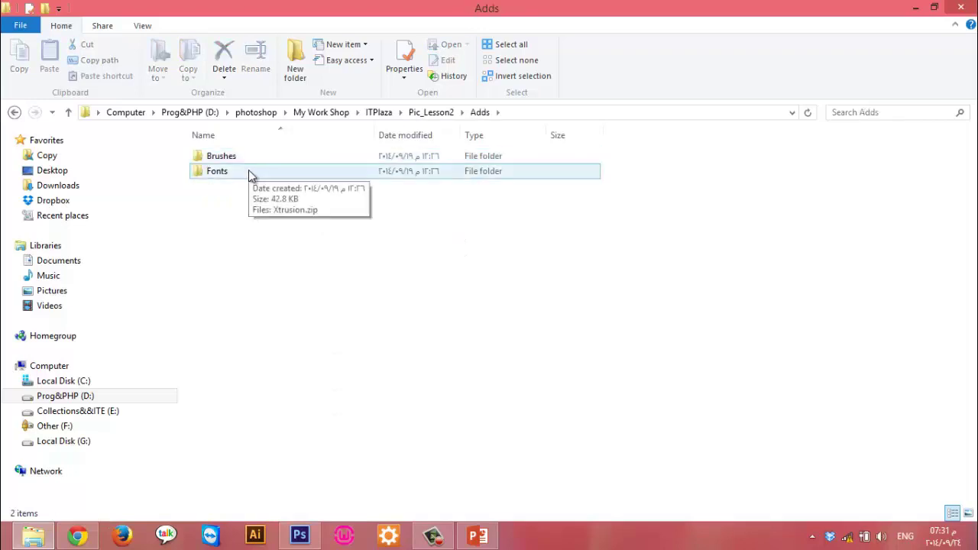
double_click(248, 169)
double_click(248, 162)
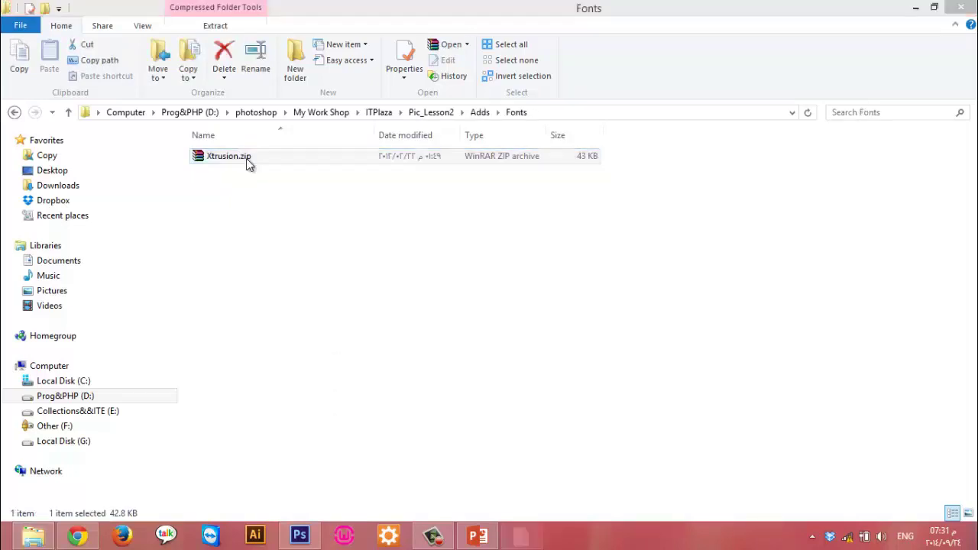
double_click(162, 244)
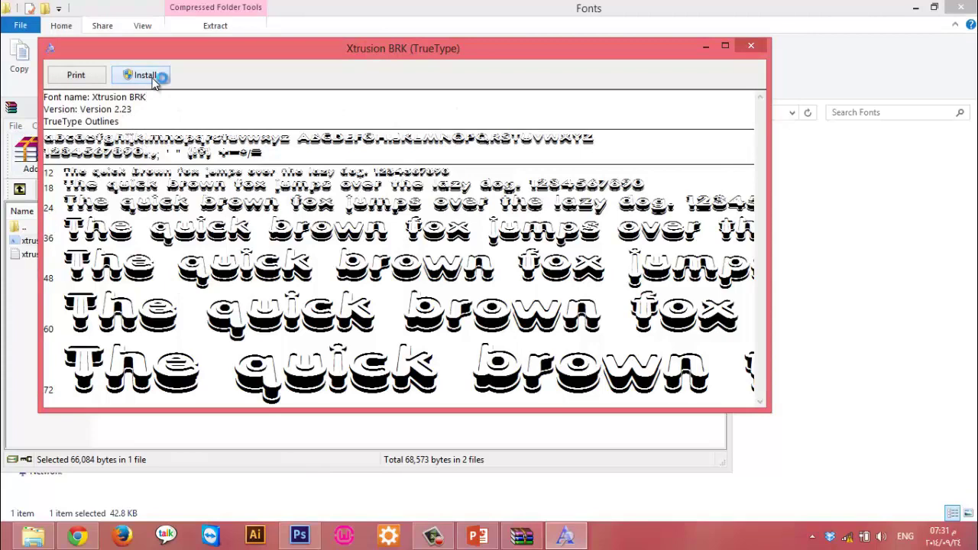
Install Xtrusion BRK over the existing copy and return to Photoshop
left_click(153, 81)
left_click(522, 275)
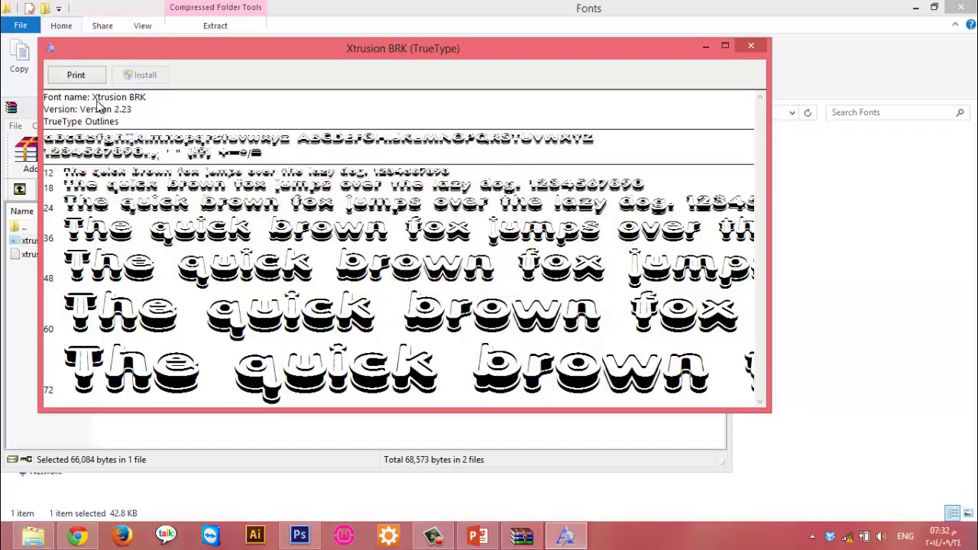
left_click(303, 538)
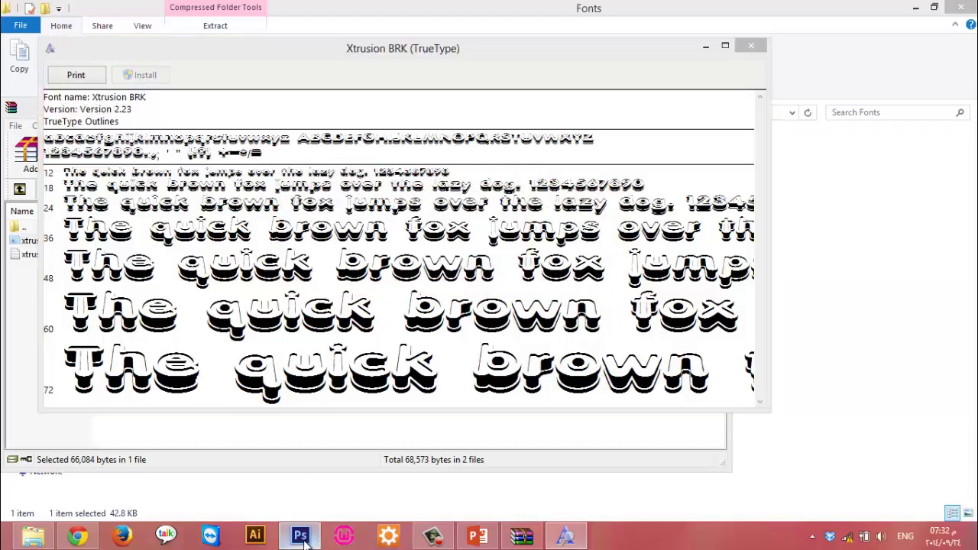
Delete both icon layers and start a text line near the canvas centre
left_click(896, 330, "shift")
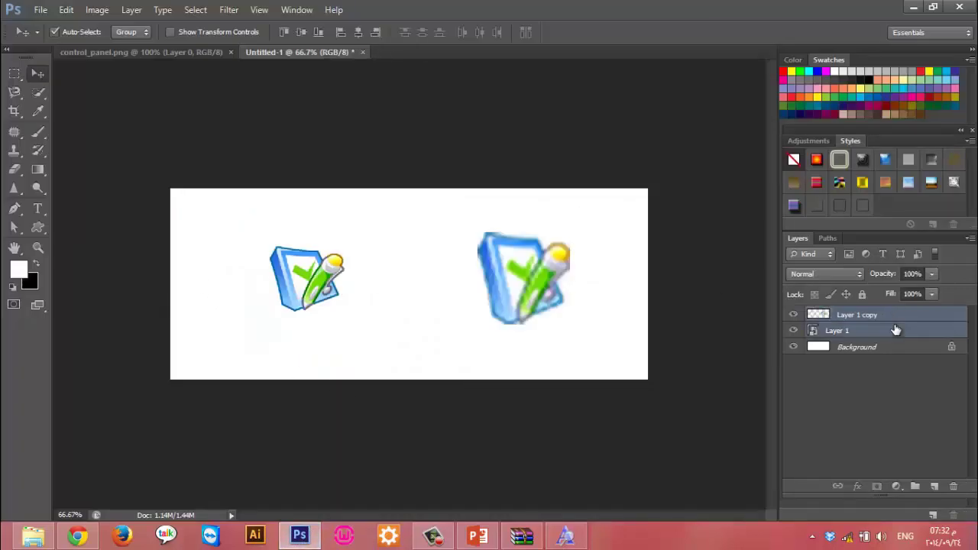
left_click_drag(896, 330, 953, 487)
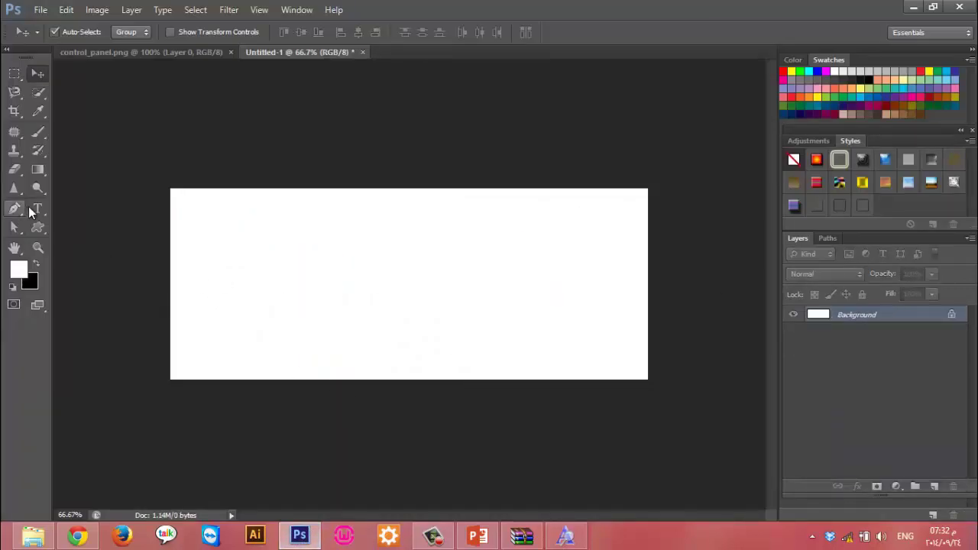
left_click(37, 208)
left_click(384, 304)
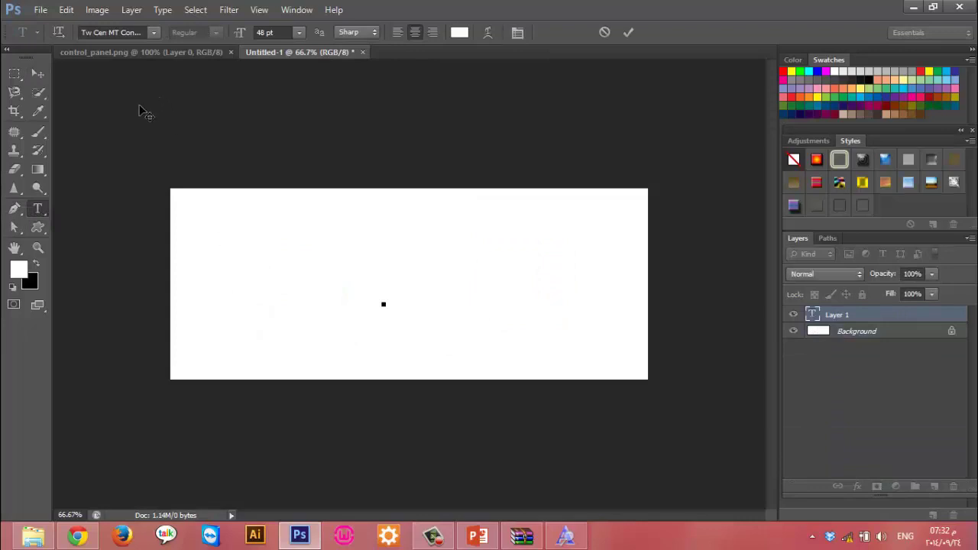
left_click(565, 535)
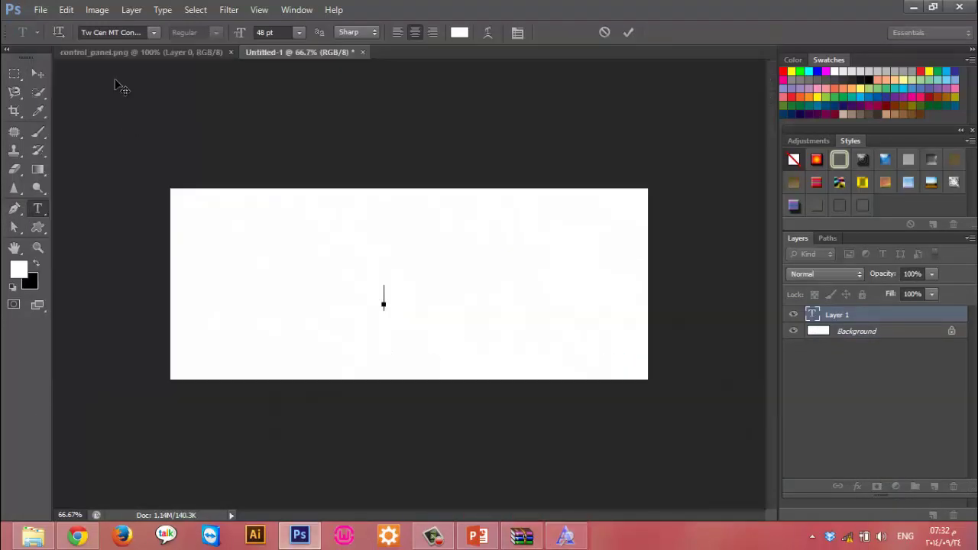
key("alt+Tab")
Set the text font to Xtrusion BRK, colour it black, and commit
left_click(113, 32)
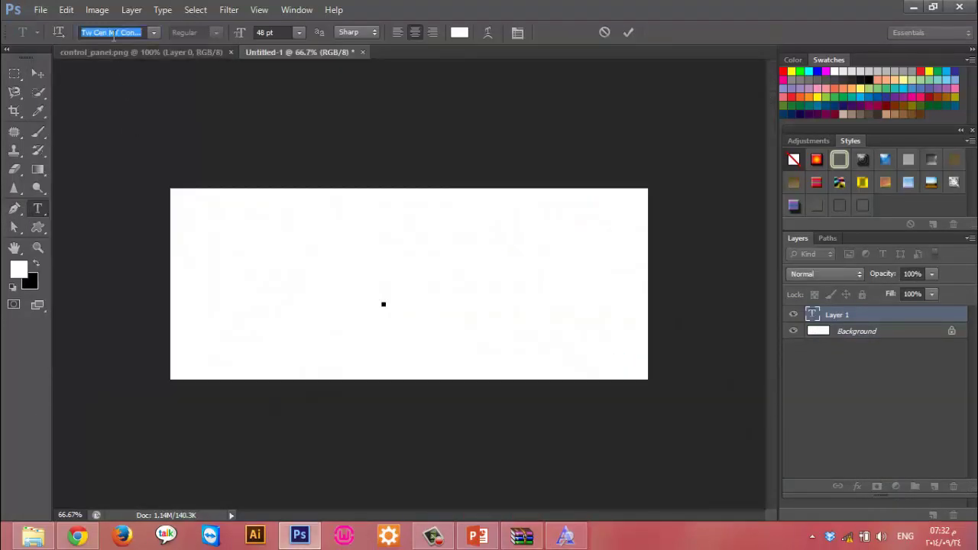
type("Xtrusion BRK")
key("Tab")
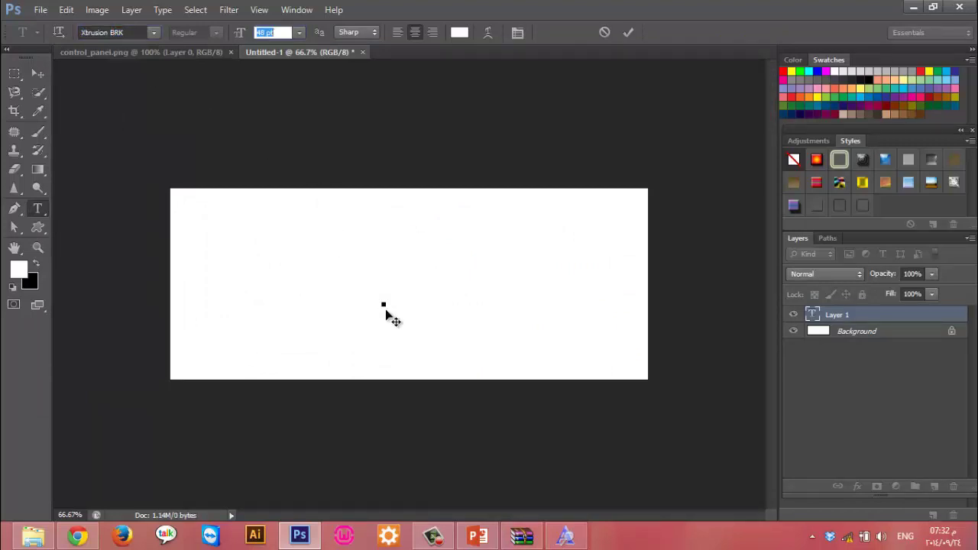
left_click(384, 303)
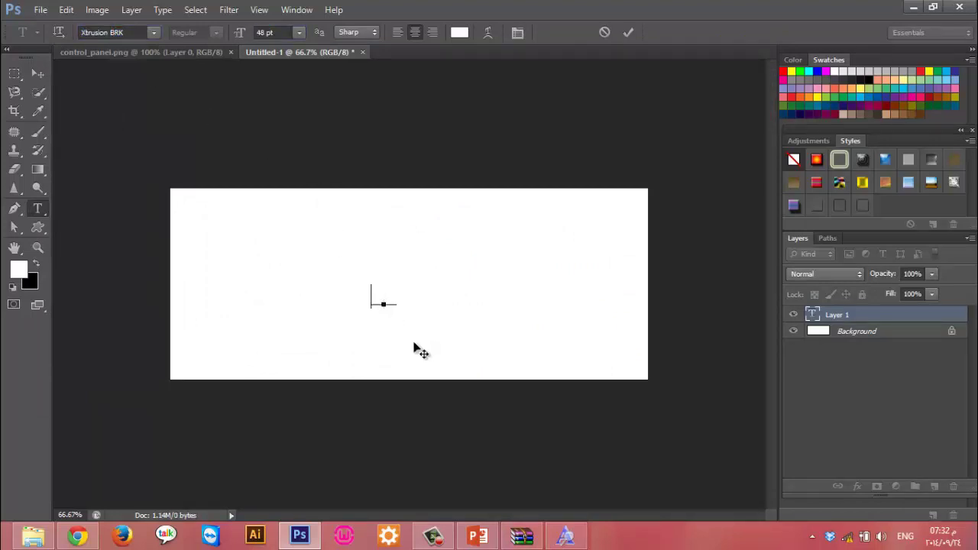
key("ctrl+a")
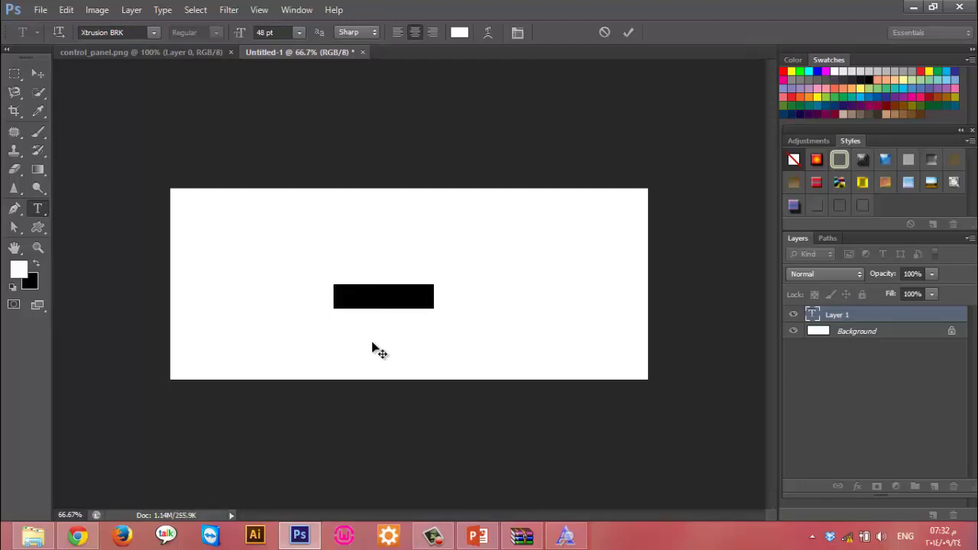
left_click(36, 263)
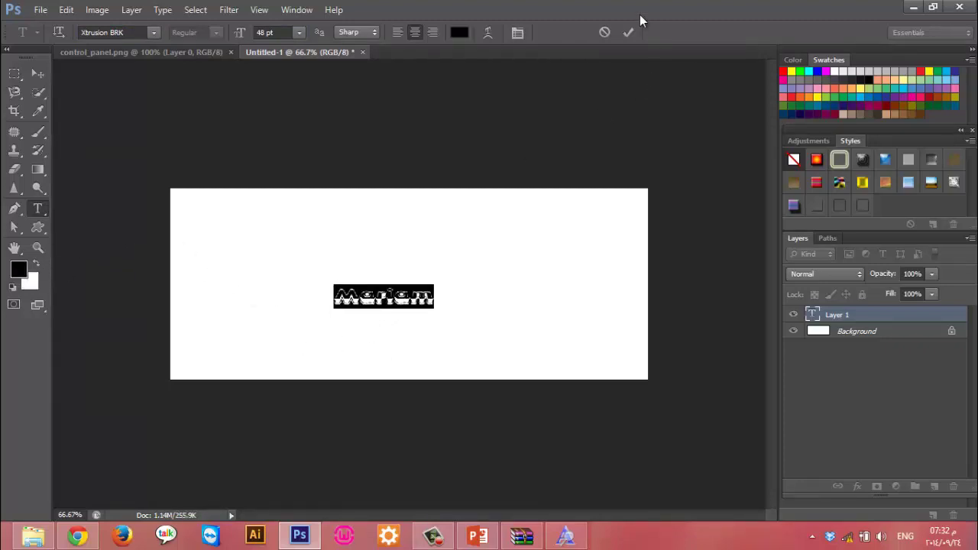
left_click(629, 32)
Scale the text layer up about 251%, to roughly 120 pt
key("ctrl+t")
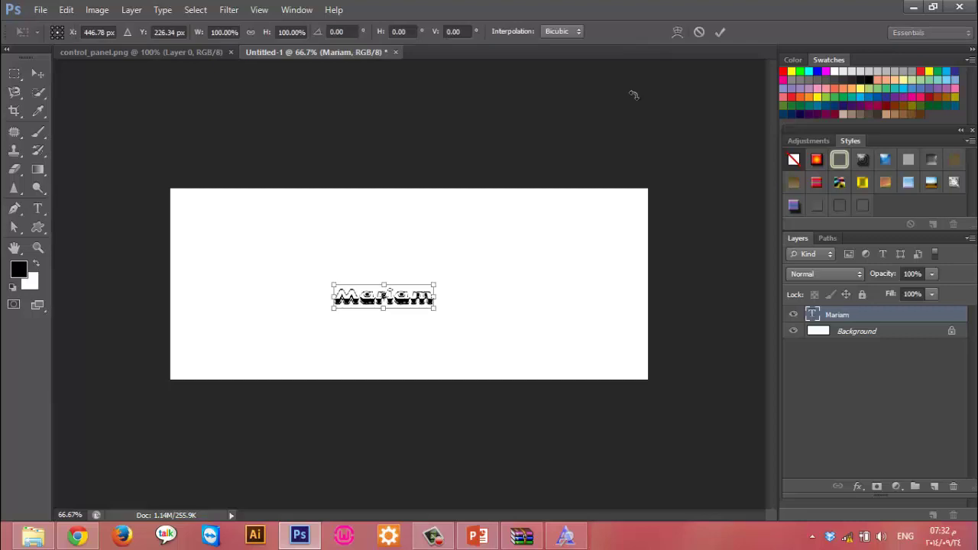
mouse_move(431, 310)
left_mouse_down()
mouse_move(502, 360)
mouse_move(561, 374)
mouse_move(555, 322)
left_mouse_up()
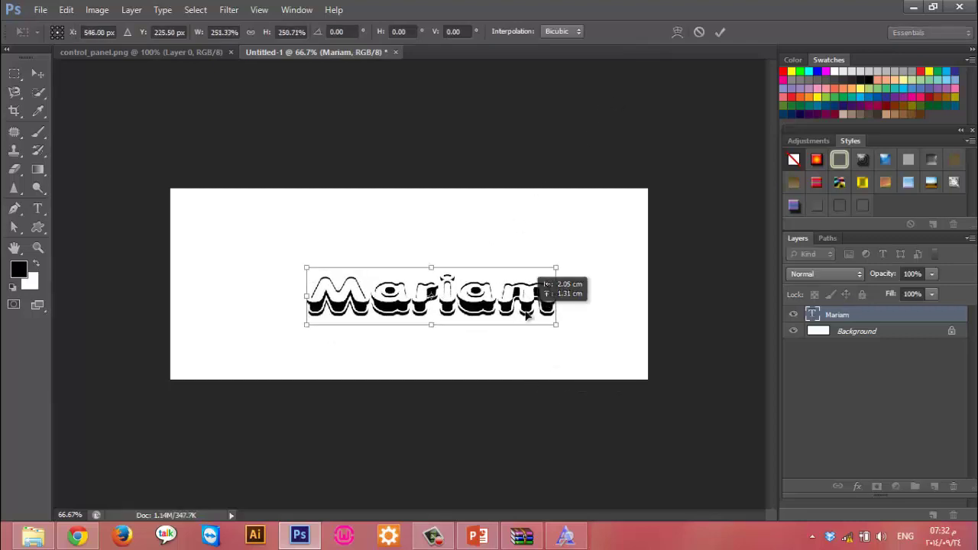
left_click(721, 33)
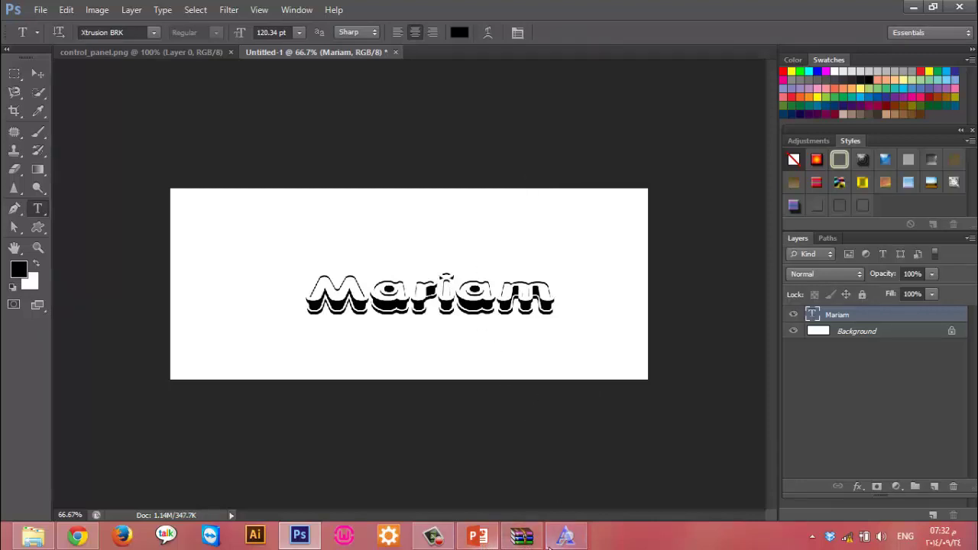
Close the Xtrusion.zip archive and font preview, then discard Untitled-1 unsaved
left_click(477, 538)
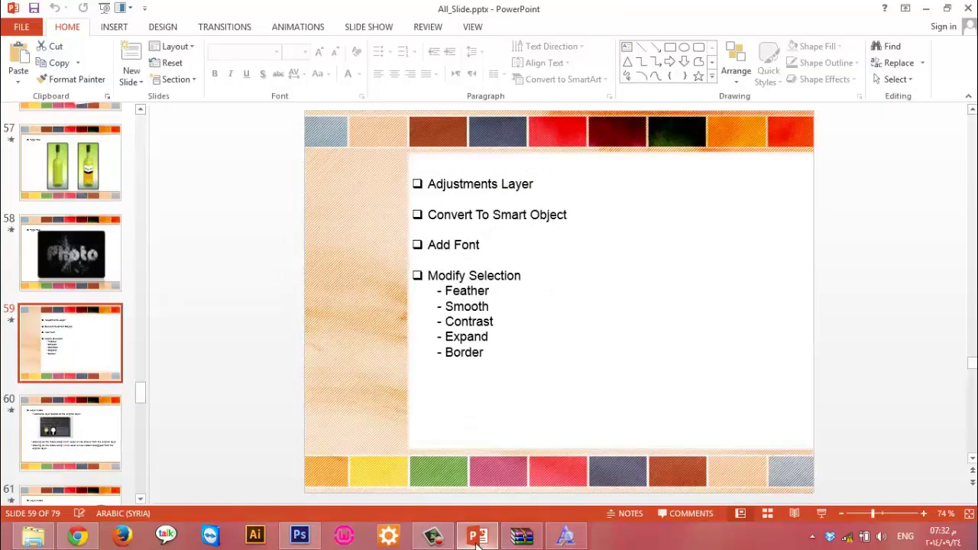
left_click(477, 539)
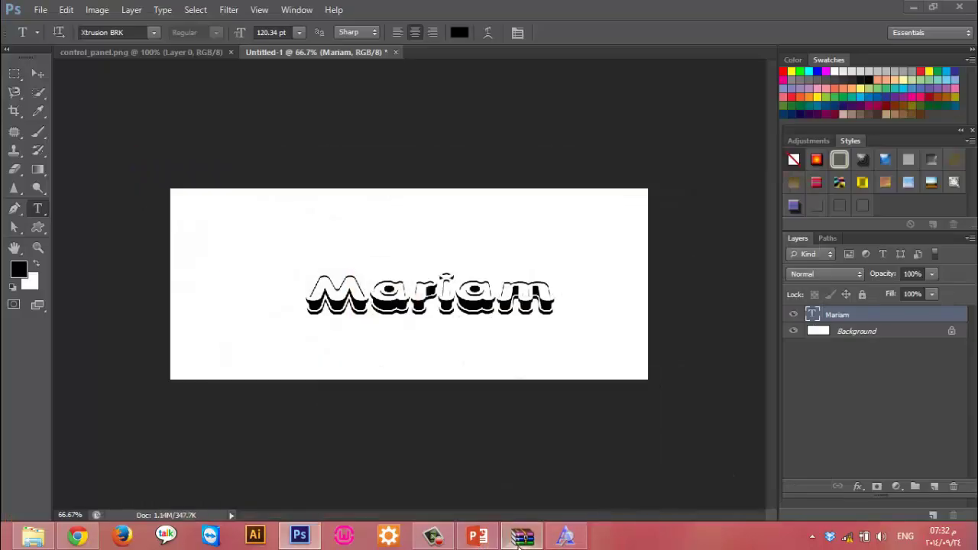
left_click(522, 539)
left_click(712, 105)
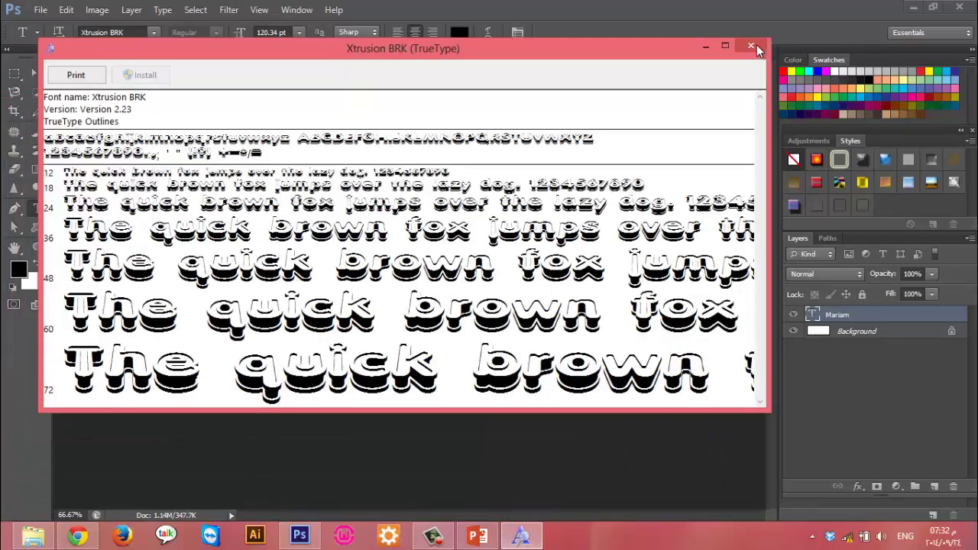
left_click(752, 47)
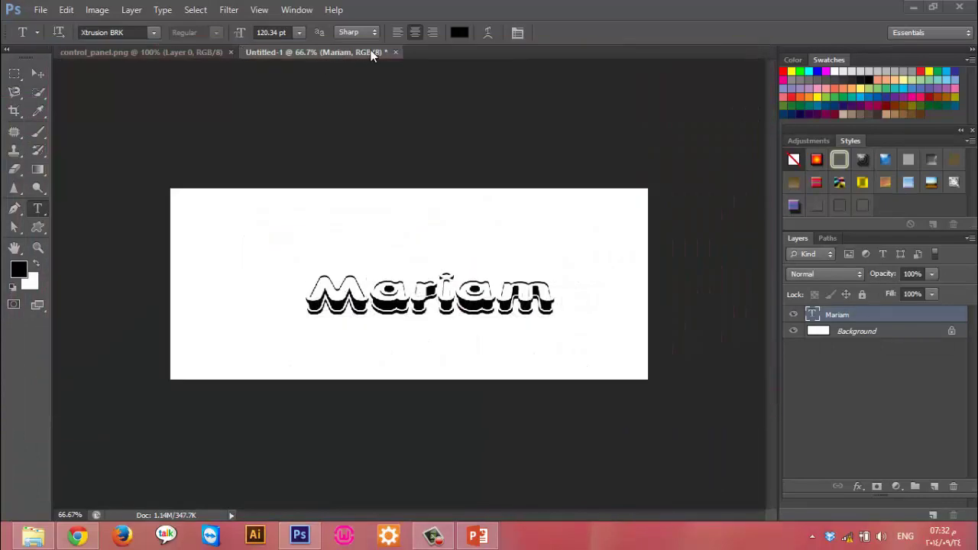
left_click(395, 52)
left_click(488, 214)
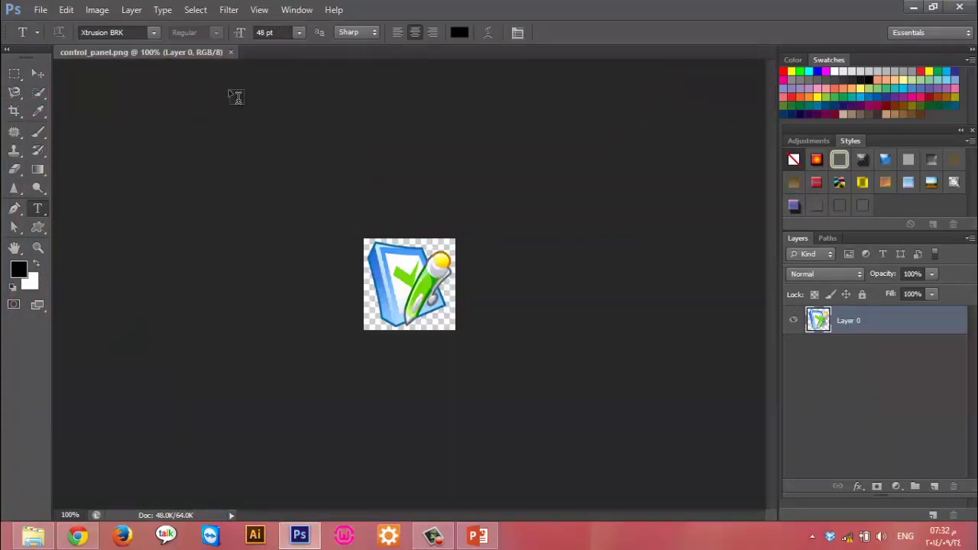
Close control_panel.png and open 8996_indian_beach_51.jpg from pic_Lesson3 in Photoshop
left_click(230, 52)
left_click(33, 535)
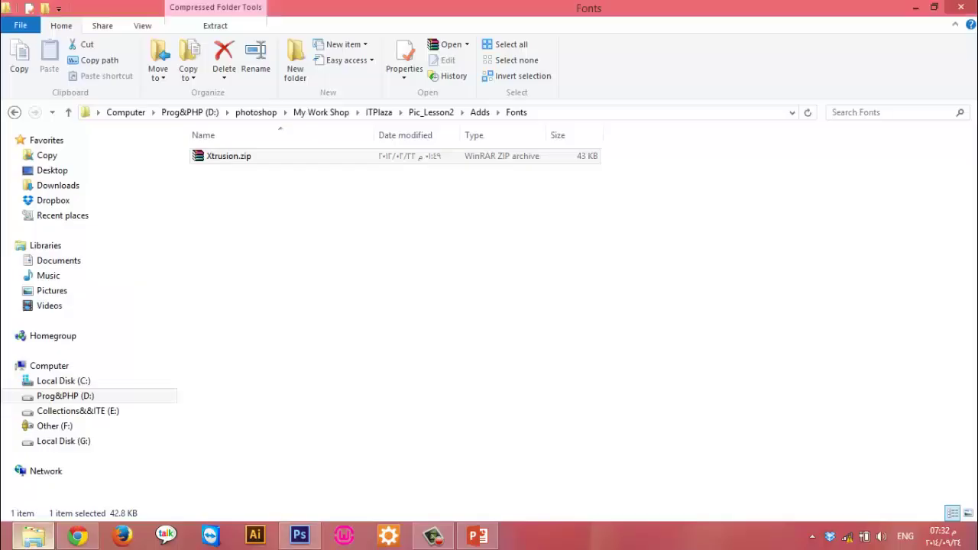
key("BackSpace")
key("BackSpace")
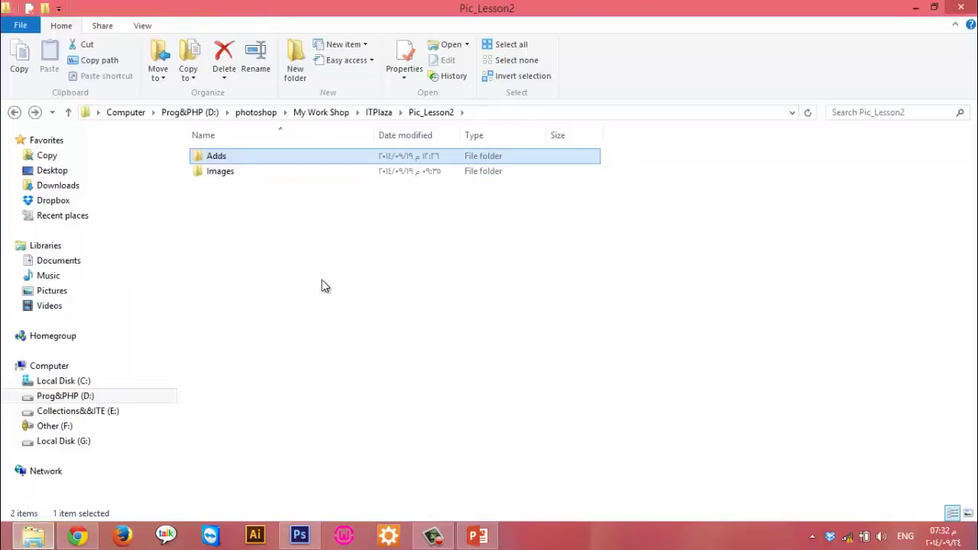
key("BackSpace")
double_click(254, 230)
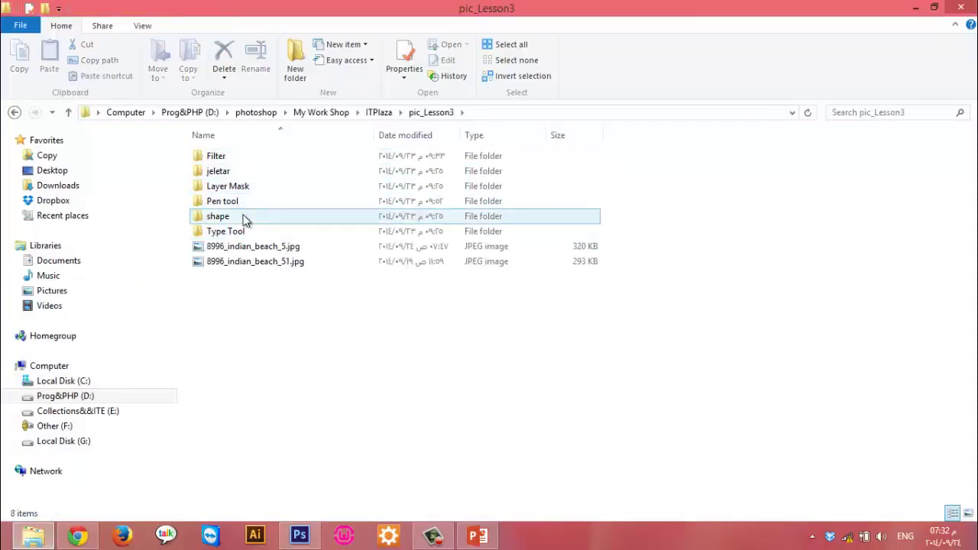
mouse_move(253, 262)
left_mouse_down()
mouse_move(291, 541)
mouse_move(337, 394)
left_mouse_up()
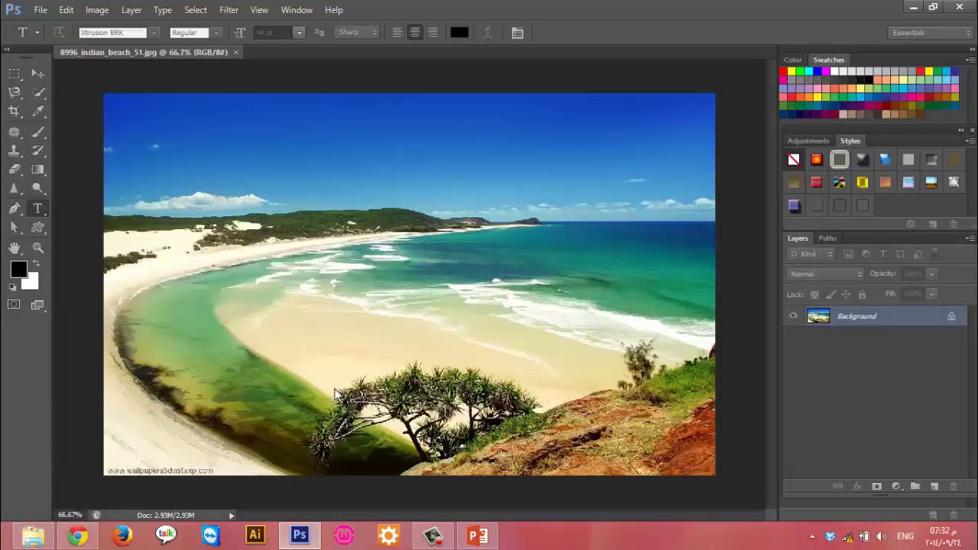
Create a new blank document with the default settings
key("ctrl+n")
key("Return")
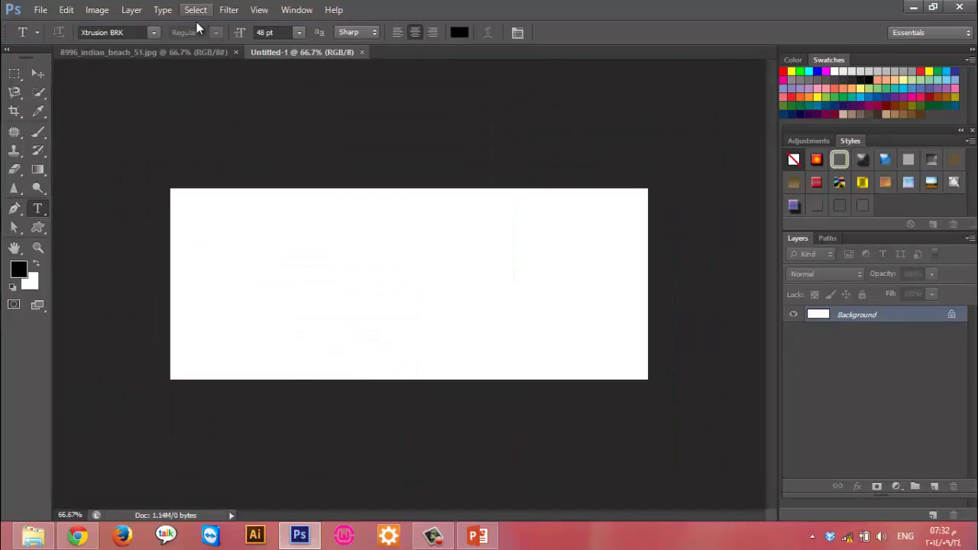
left_click(190, 51)
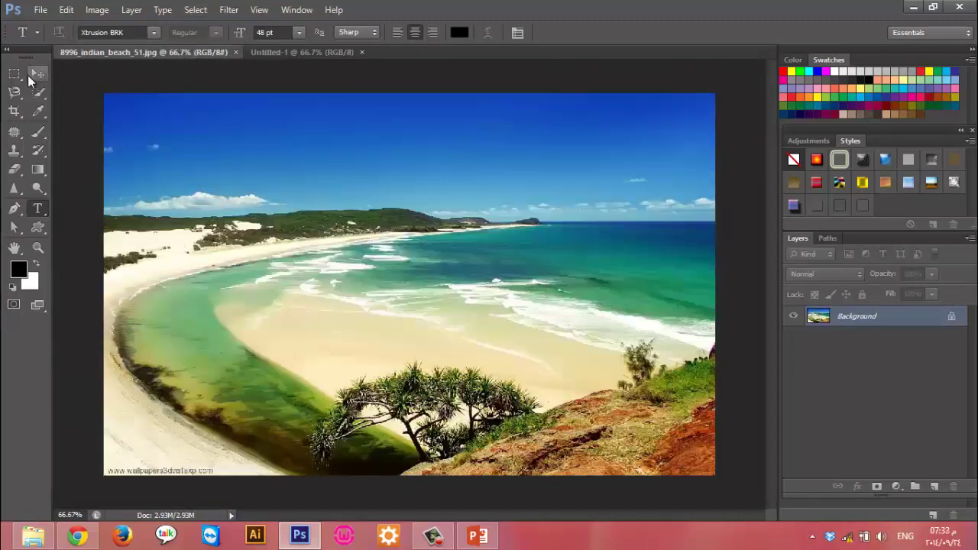
Draw a circular elliptical-marquee selection around the turquoise water
left_click(14, 73)
right_click(14, 76)
left_click(69, 84)
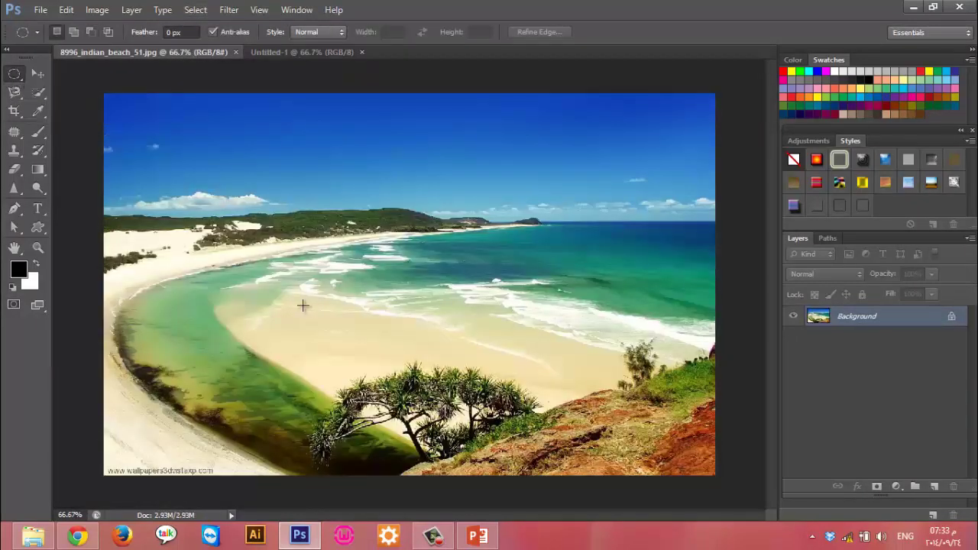
left_click_drag(302, 267, 527, 372)
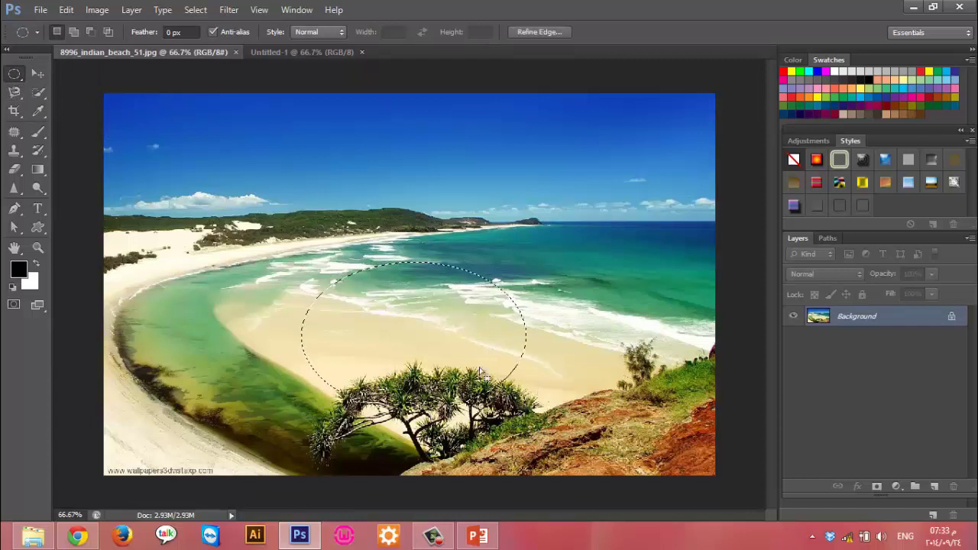
left_click(369, 263)
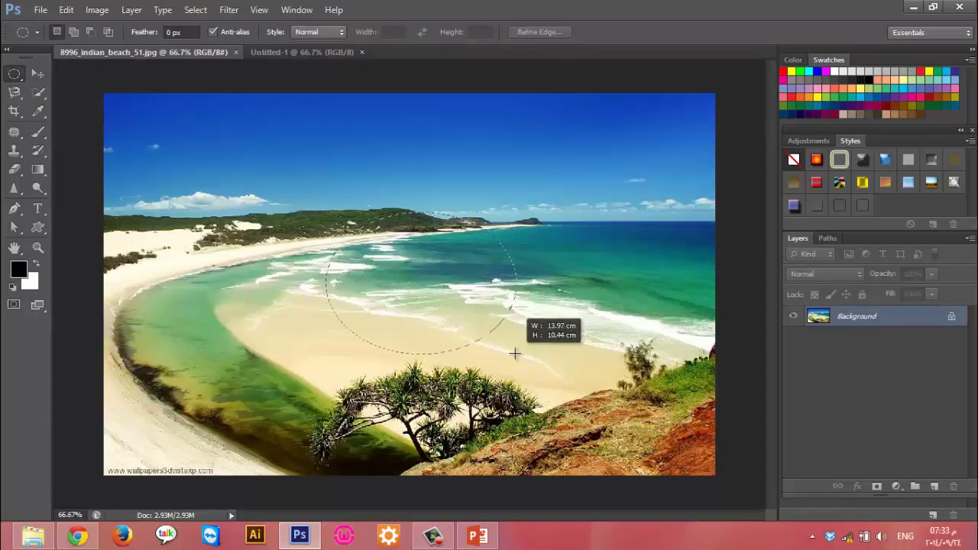
left_click_drag(334, 221, 528, 357)
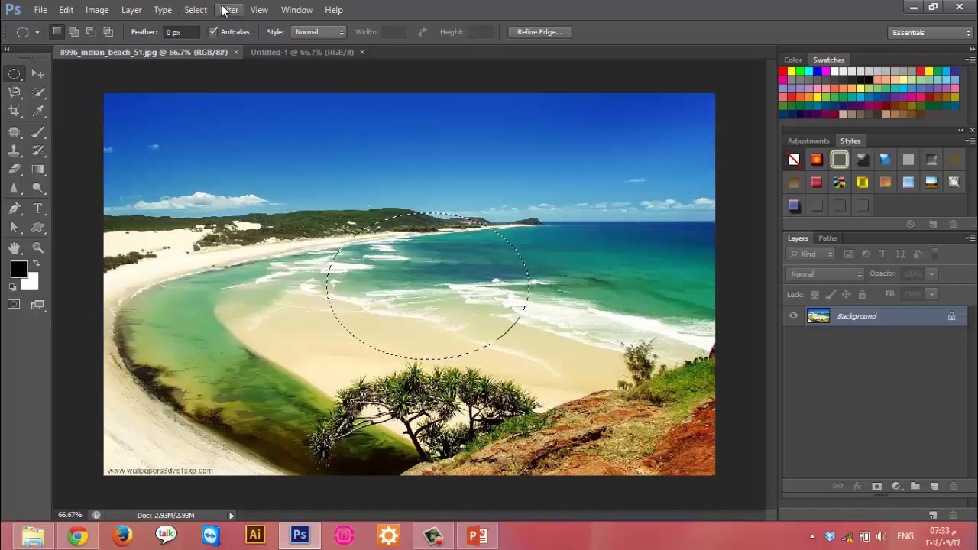
Feather the circular beach selection by 30 pixels
left_click(189, 12)
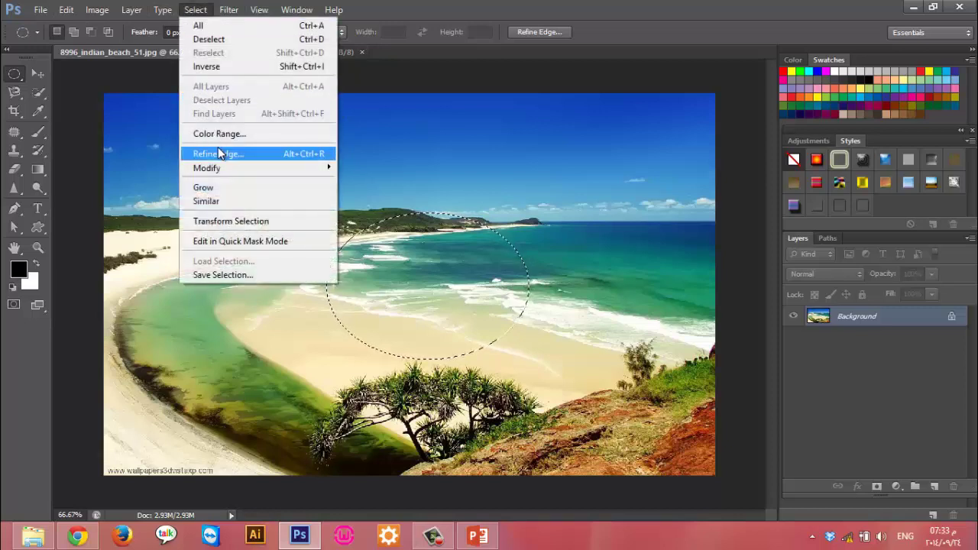
mouse_move(206, 168)
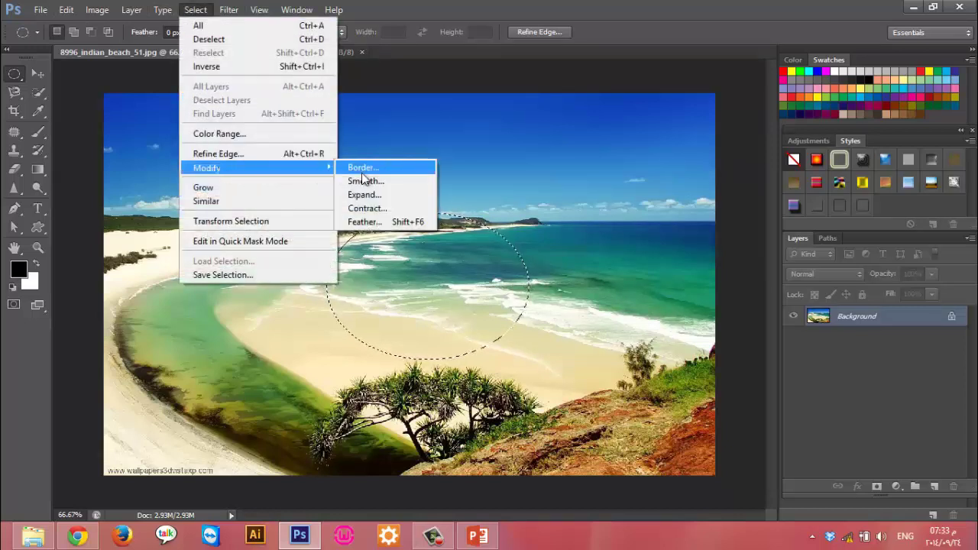
left_click(382, 222)
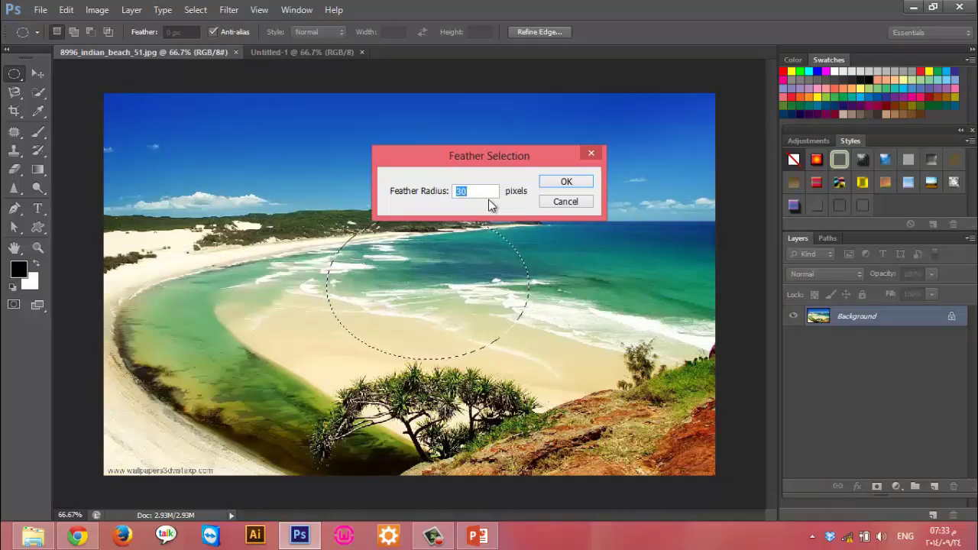
left_click(572, 187)
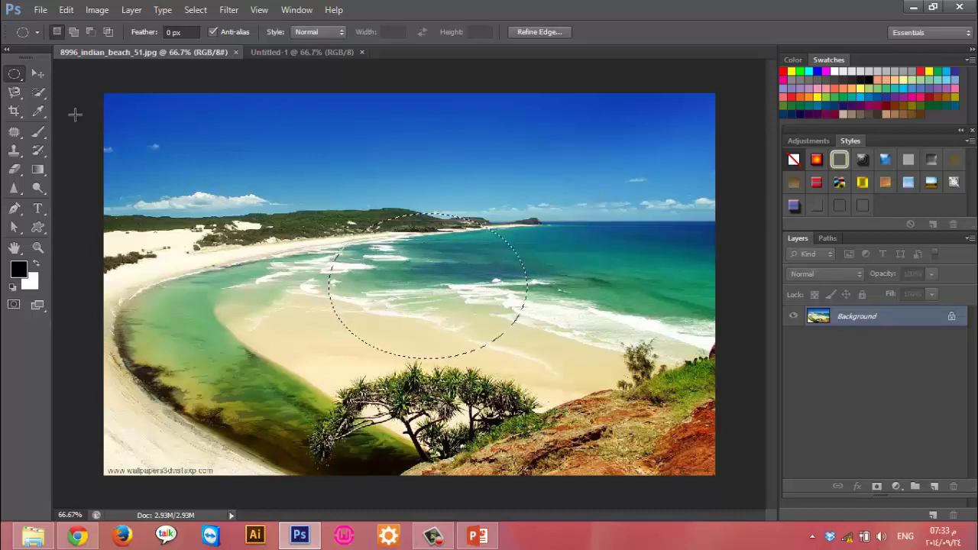
Move the feathered beach circle into Untitled-1 as Layer 1
key("v")
left_click_drag(386, 265, 277, 68)
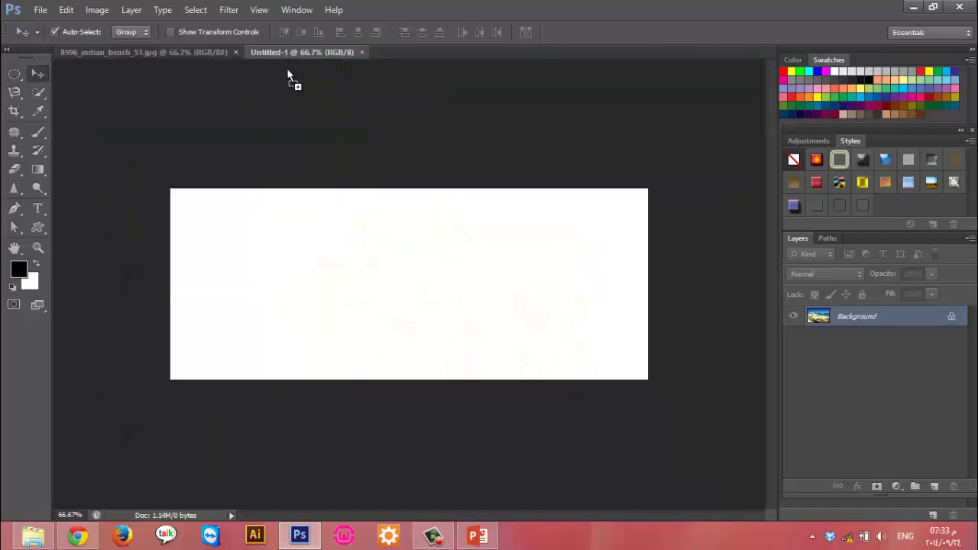
mouse_move(277, 70)
left_mouse_down()
mouse_move(350, 253)
mouse_move(378, 255)
left_mouse_up()
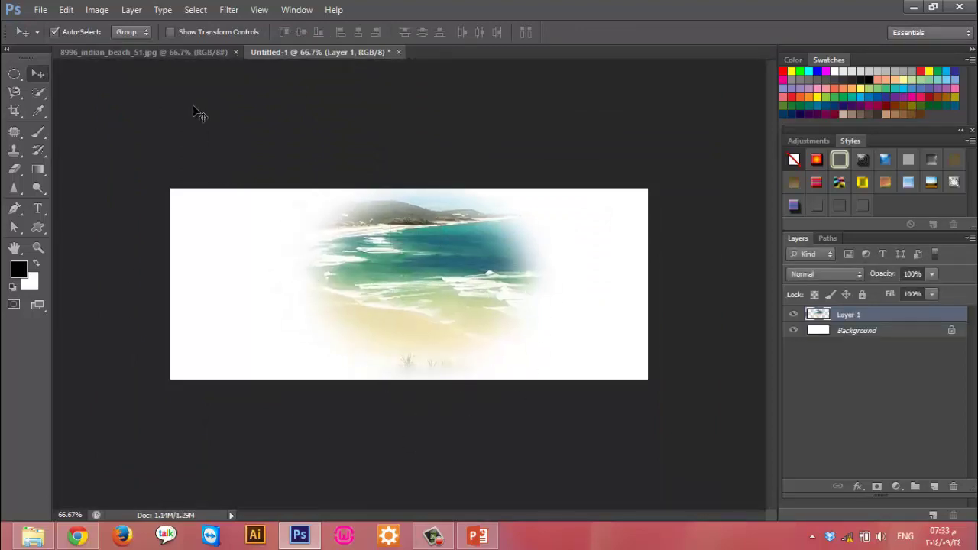
Copy a sharp-edged beach circle into Untitled-1, then undo that extra copy
left_click(170, 53)
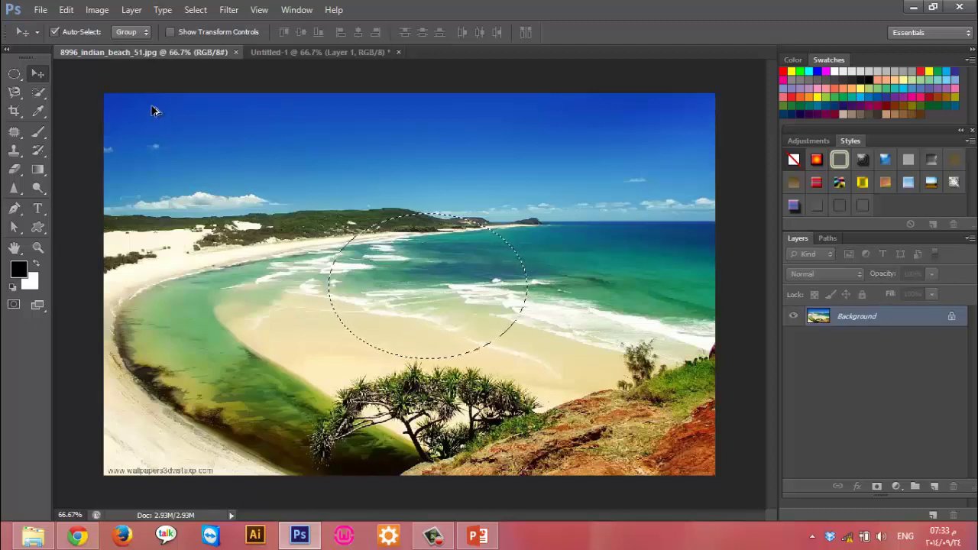
key("ctrl+d")
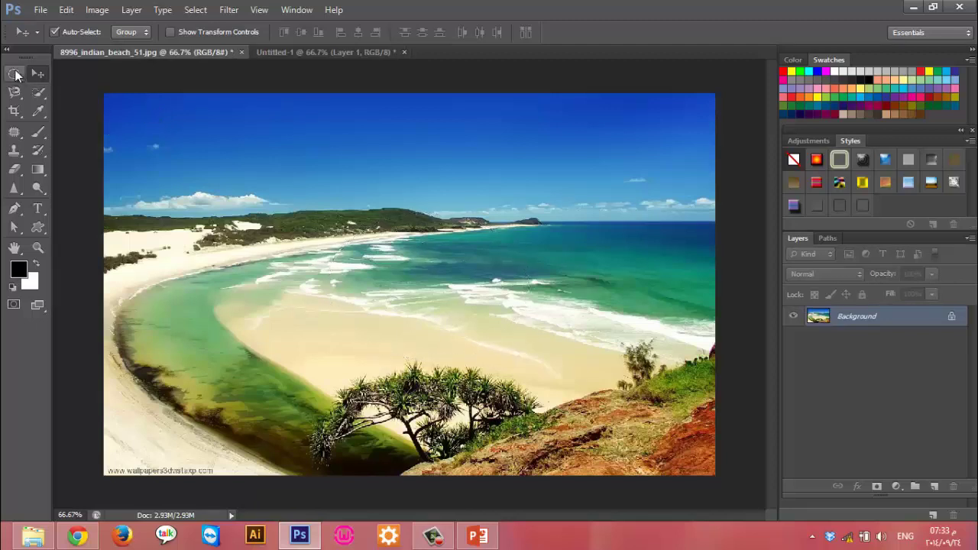
left_click(15, 74)
left_click_drag(313, 205, 537, 373)
left_click(38, 74)
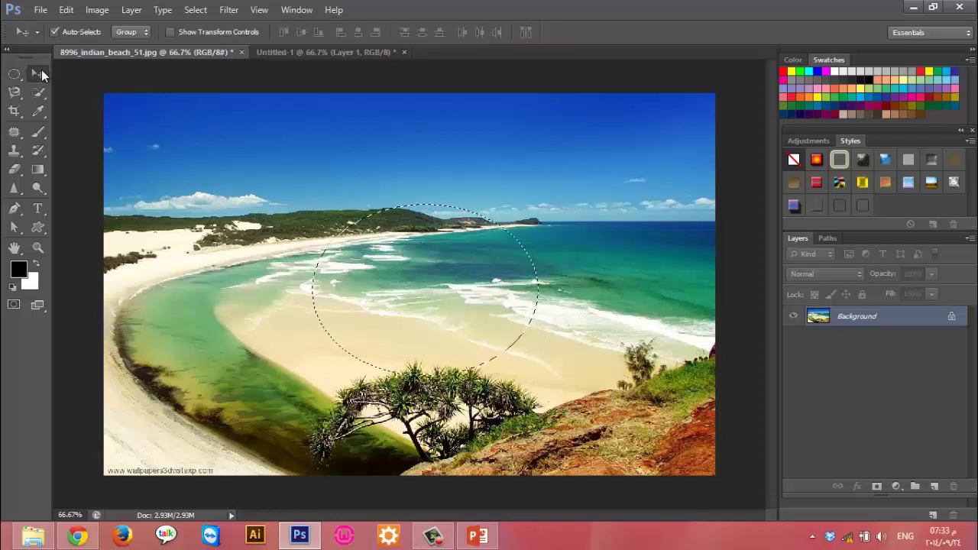
mouse_move(413, 289)
left_mouse_down()
mouse_move(387, 258)
mouse_move(528, 309)
left_mouse_up()
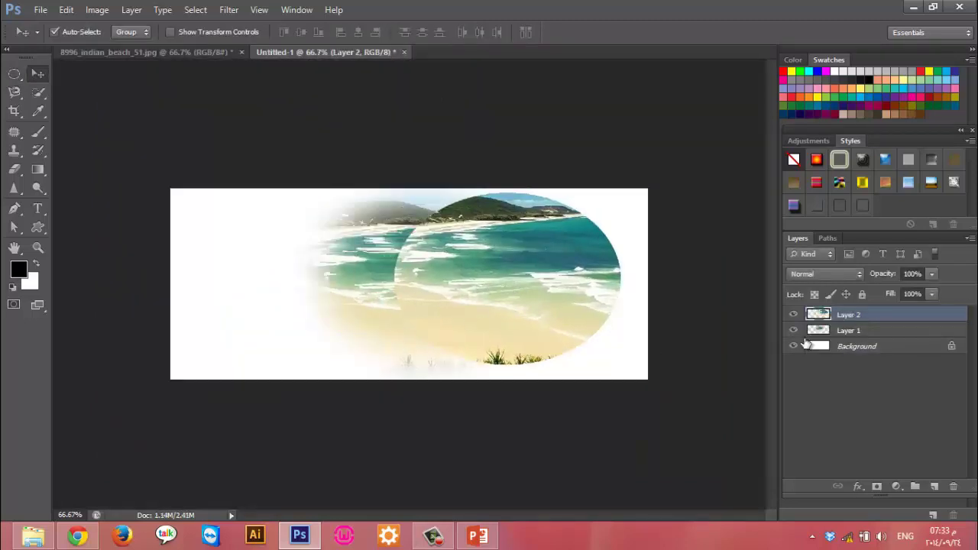
key("ctrl+alt+z")
key("ctrl+alt+z")
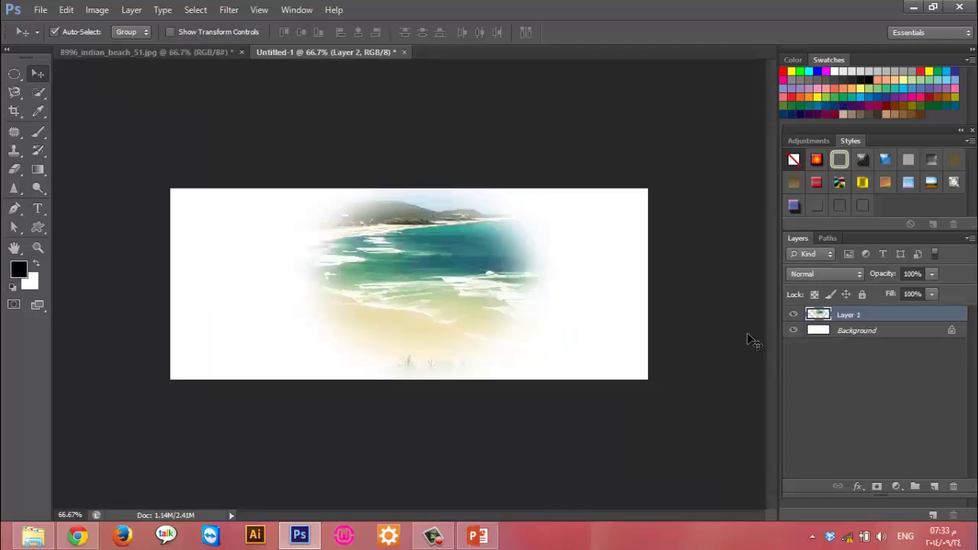
left_click(136, 53)
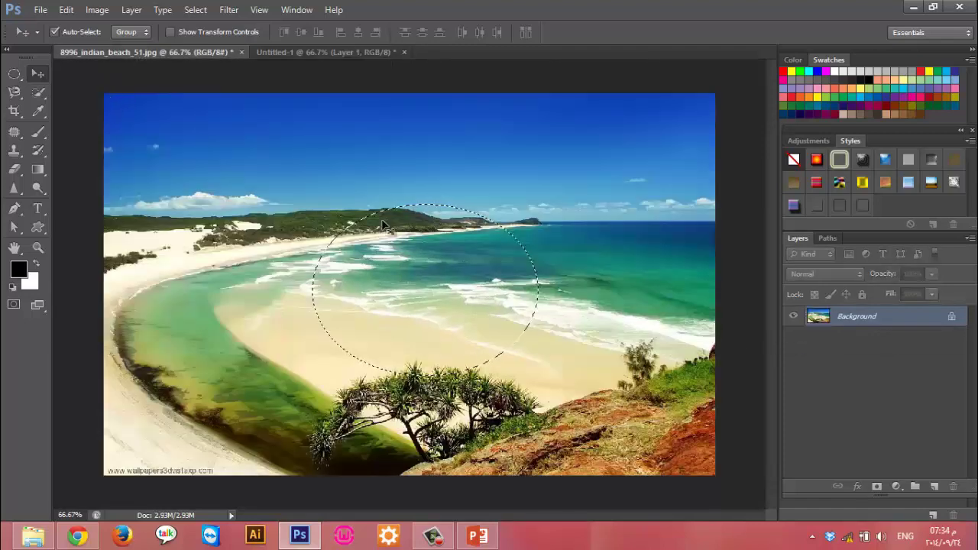
Expand the circular beach selection by 5 pixels
left_click(196, 10)
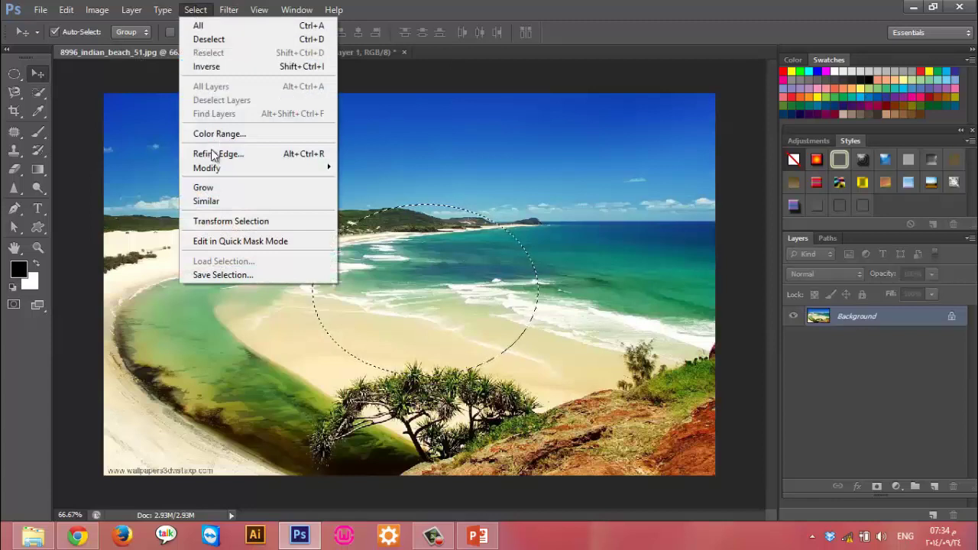
mouse_move(207, 168)
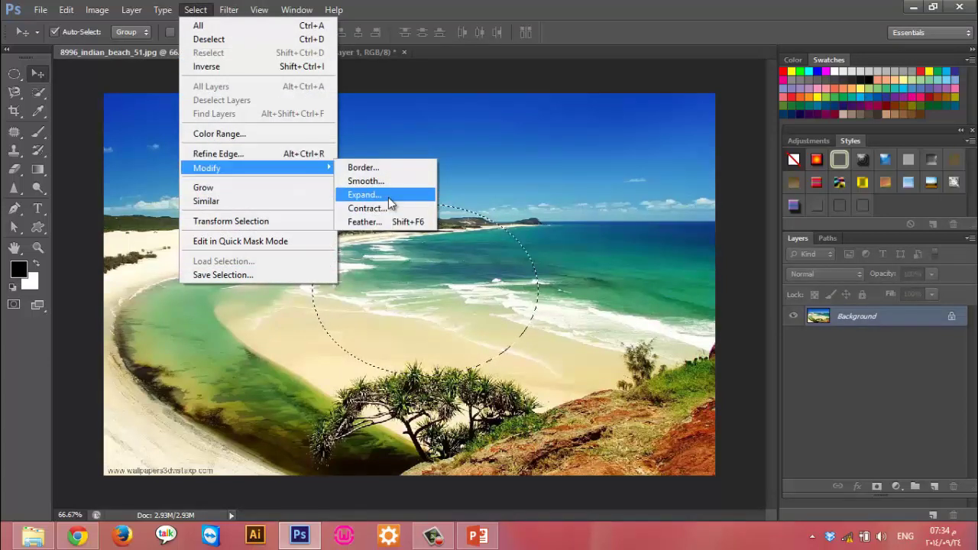
left_click(388, 196)
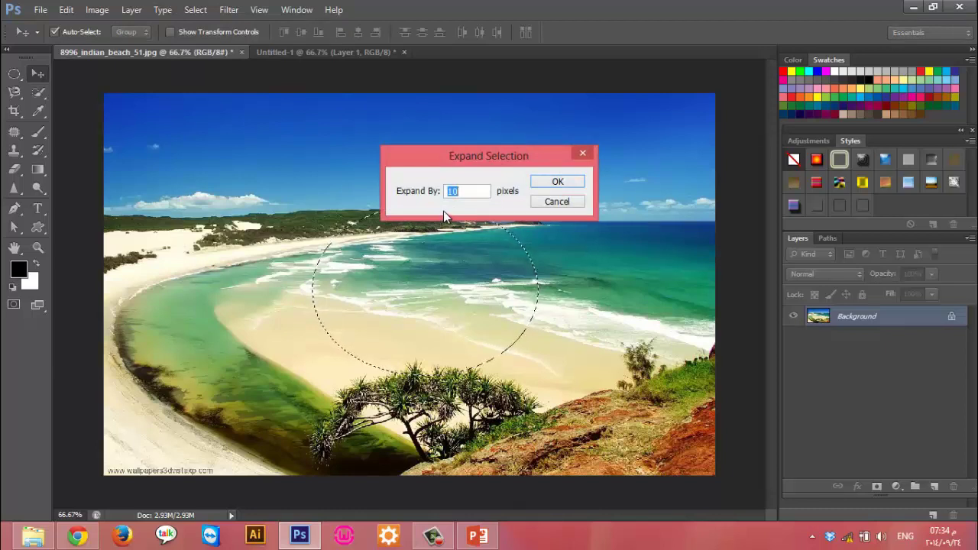
type("5")
key("Return")
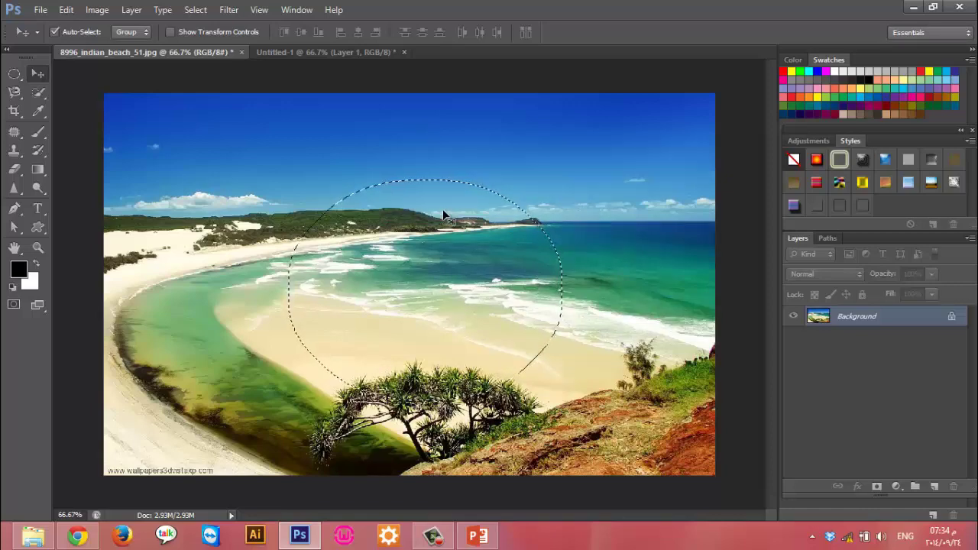
key("ctrl+n")
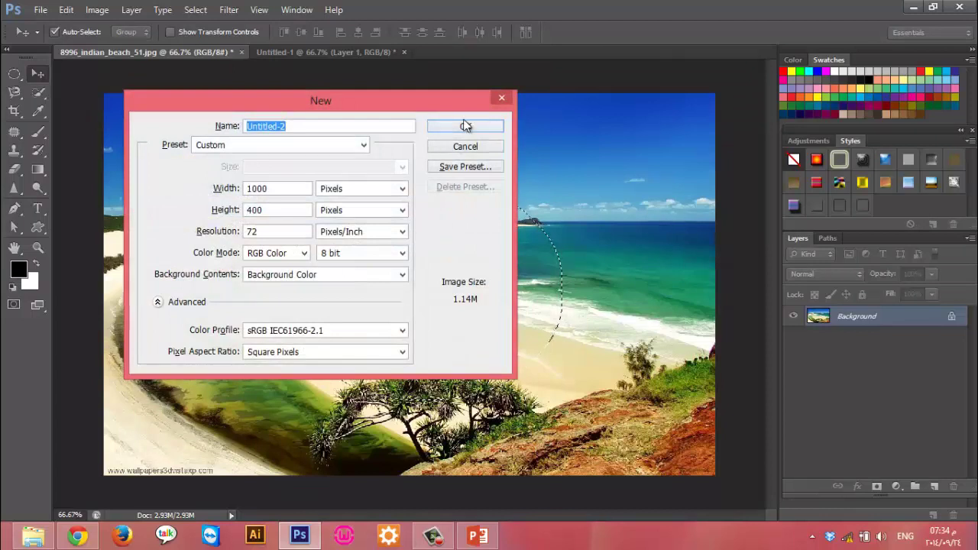
Create a 1000 × 400 document and type a name in 48 pt Adobe Arabic
left_click(463, 125)
left_click(37, 209)
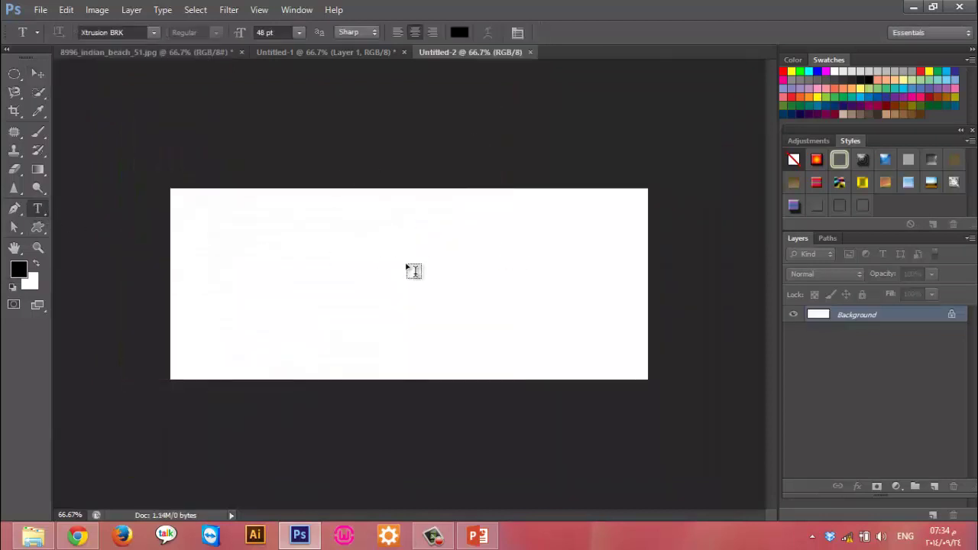
left_click(406, 262)
type("ar")
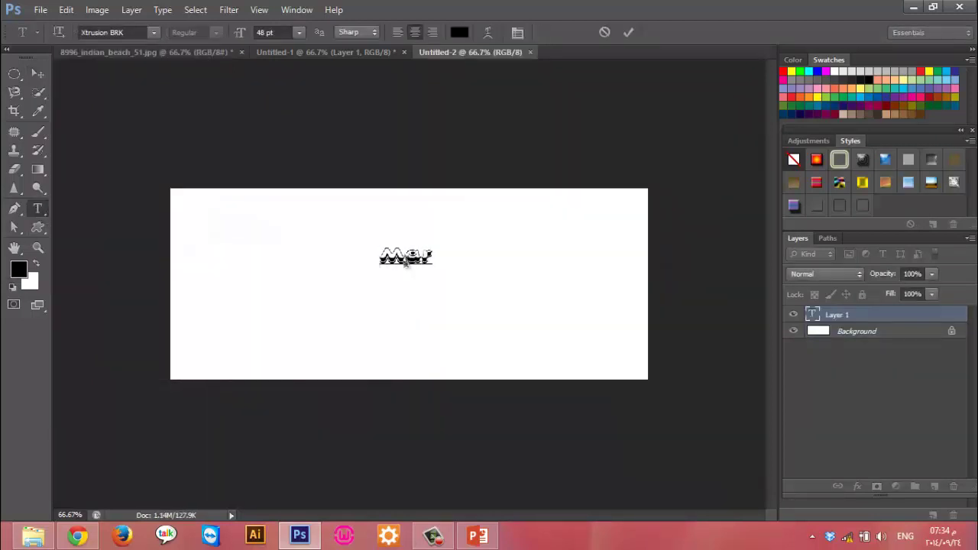
type("iam")
key("ctrl+a")
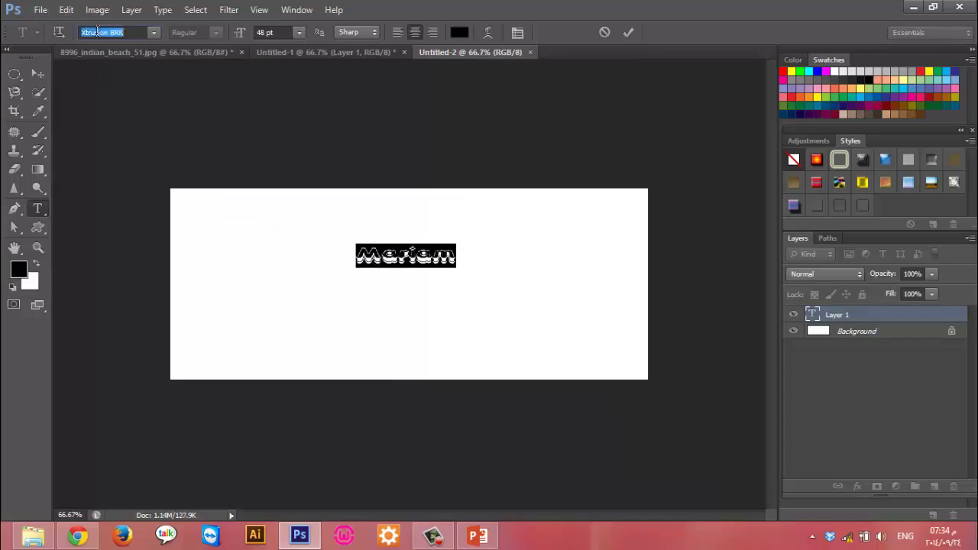
type("al")
key("Tab")
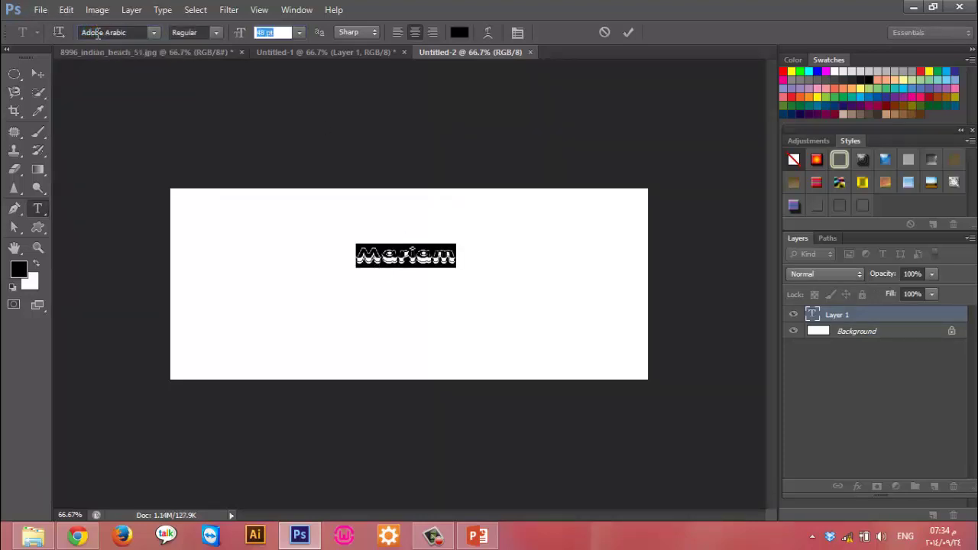
left_click(629, 33)
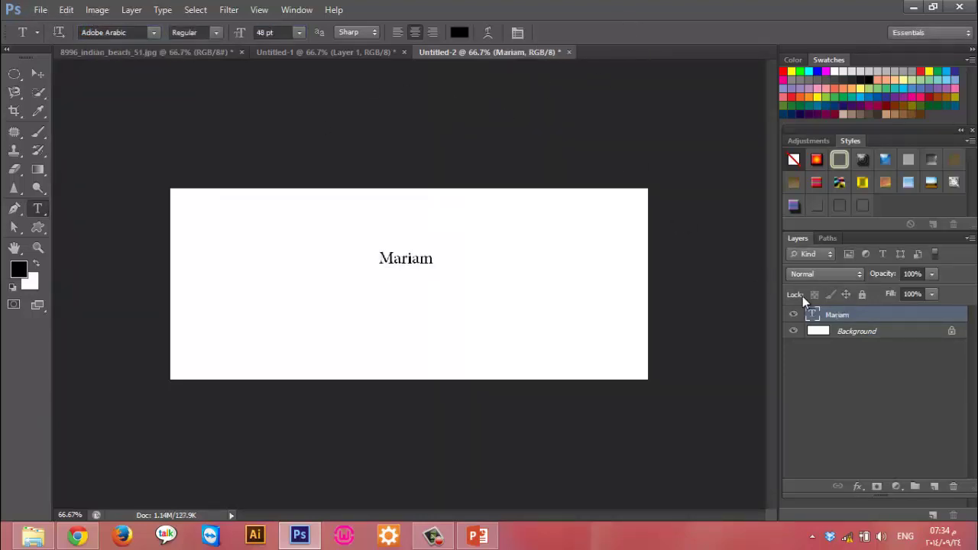
Merge the text into the Background and magic-wand select the white area
key("ctrl+e")
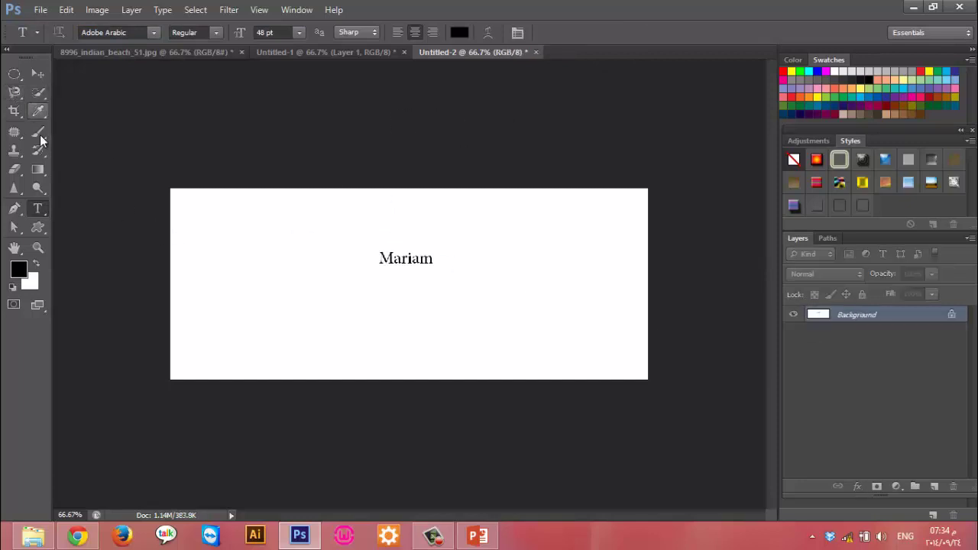
left_click(38, 132)
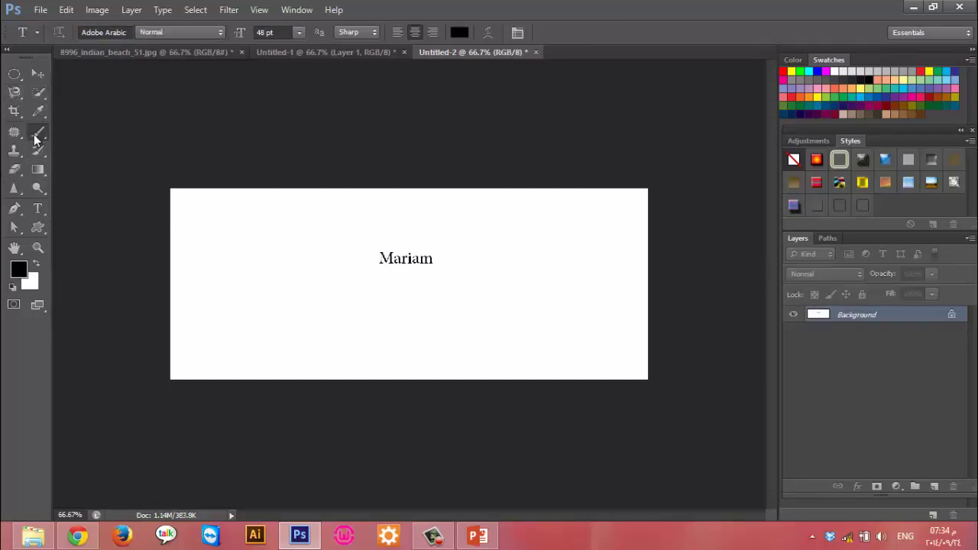
left_click(39, 109)
left_click_drag(42, 94, 69, 106)
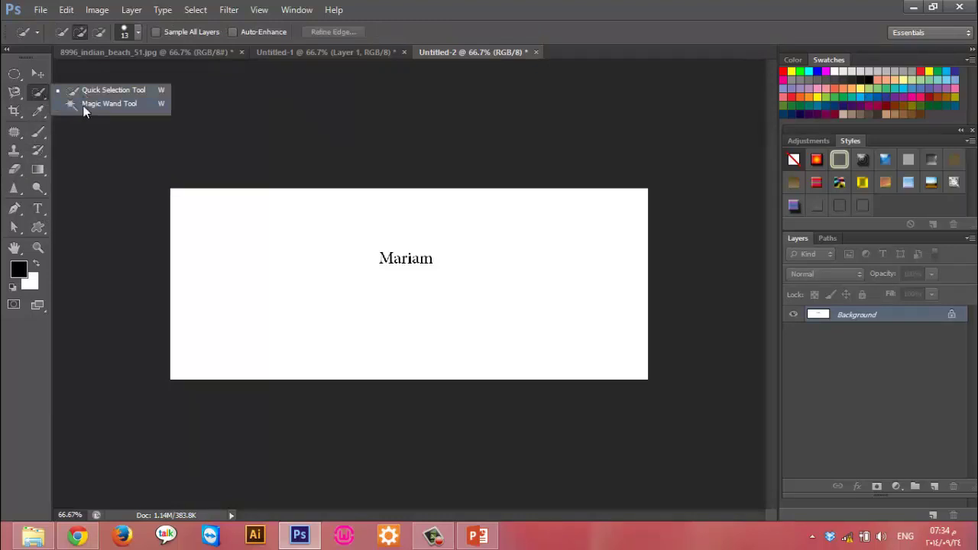
left_click(84, 107)
left_click(312, 283)
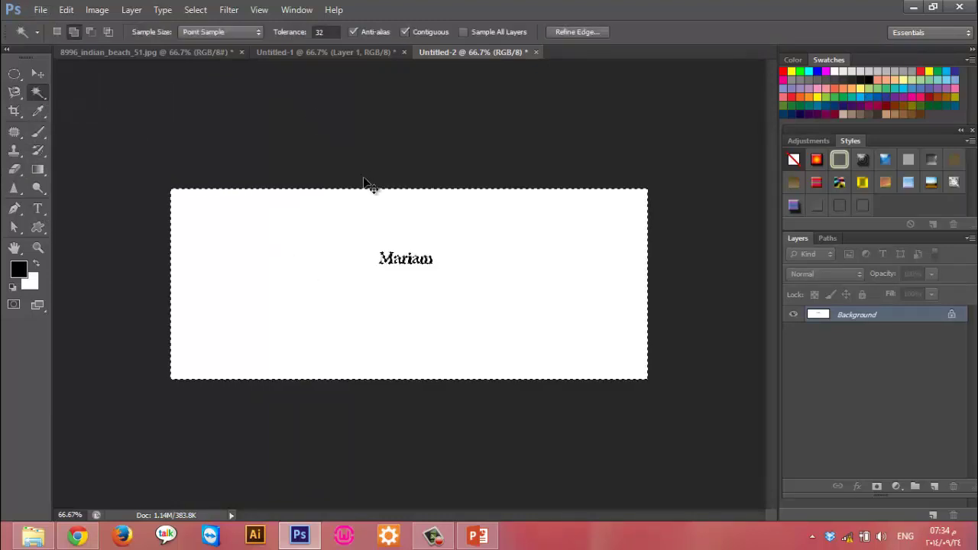
Invert the selection to the lettering and expand it by 10 pixels
key("i")
key("ctrl+shift+i")
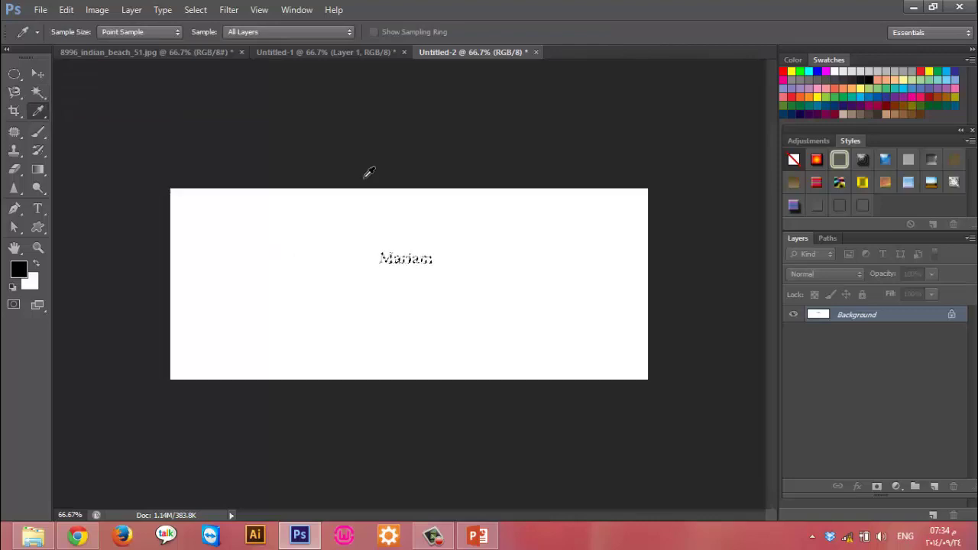
key("ctrl+plus")
key("ctrl+plus")
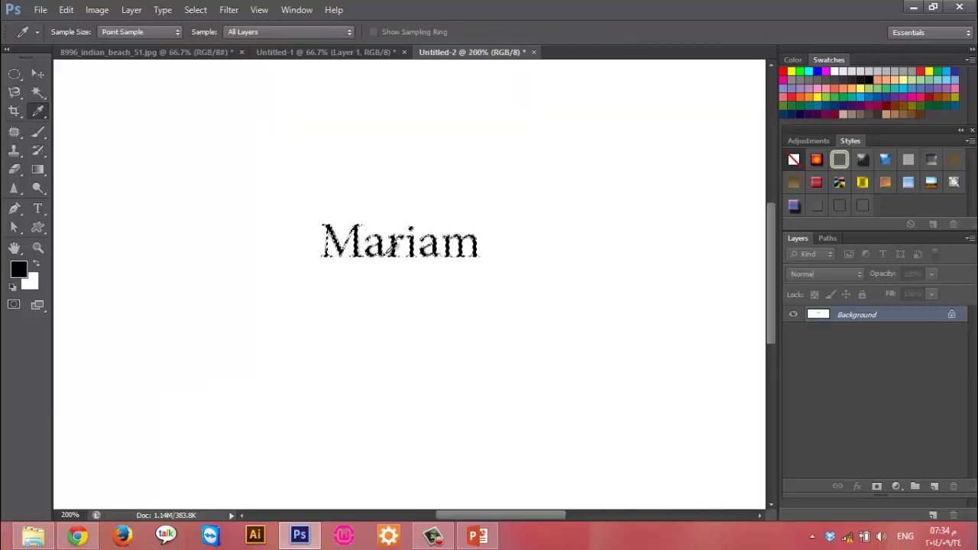
left_click(204, 10)
mouse_move(211, 171)
left_click(356, 192)
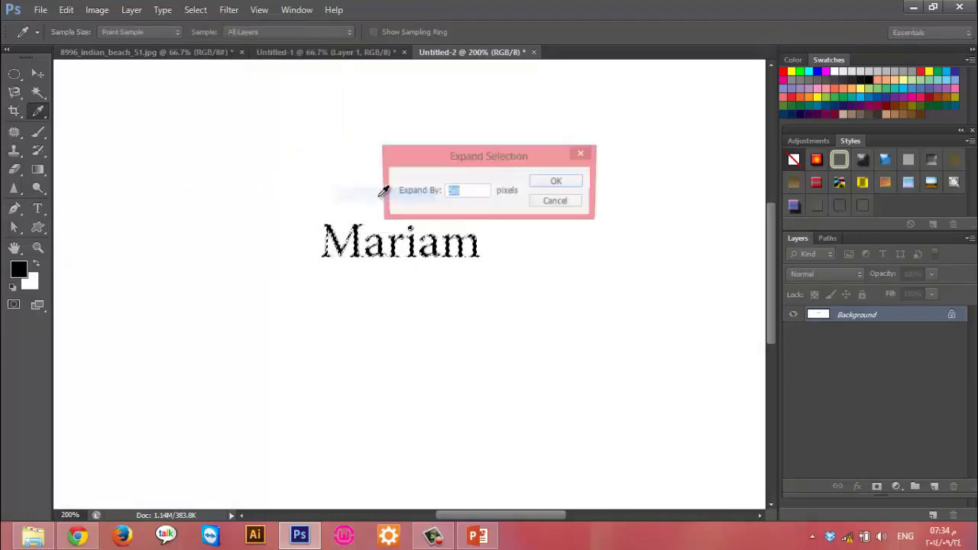
type("10")
key("Return")
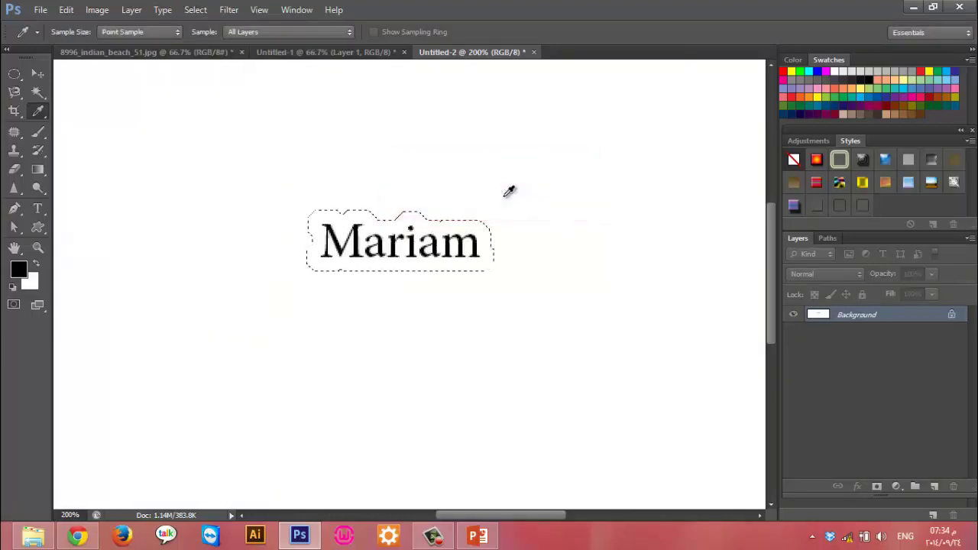
Undo the 10-pixel expansion and expand the selection by 2 pixels instead
key("ctrl+z")
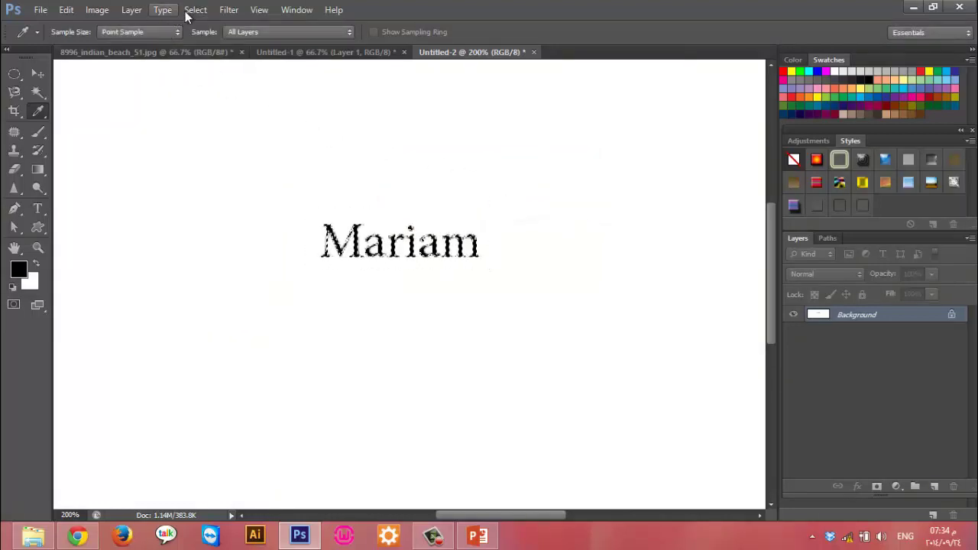
left_click(193, 10)
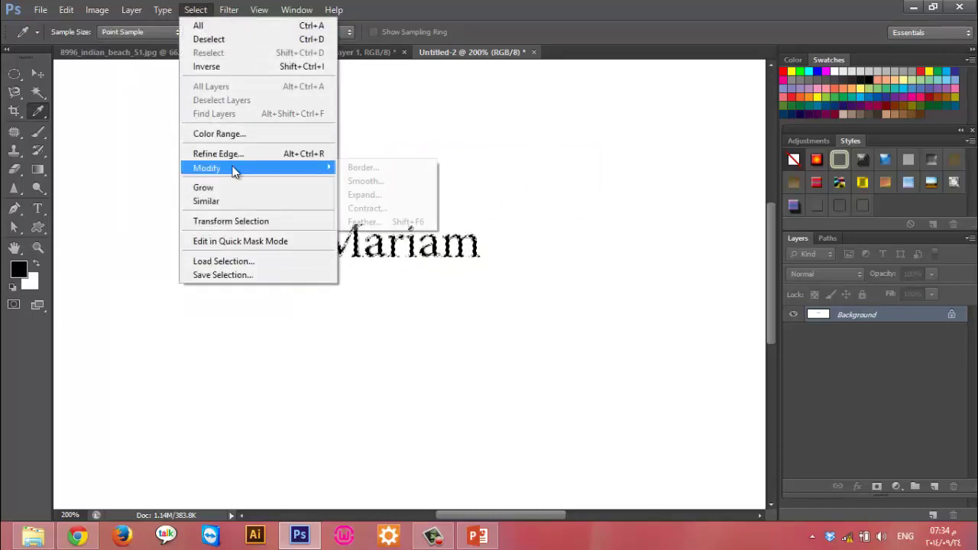
left_click(391, 195)
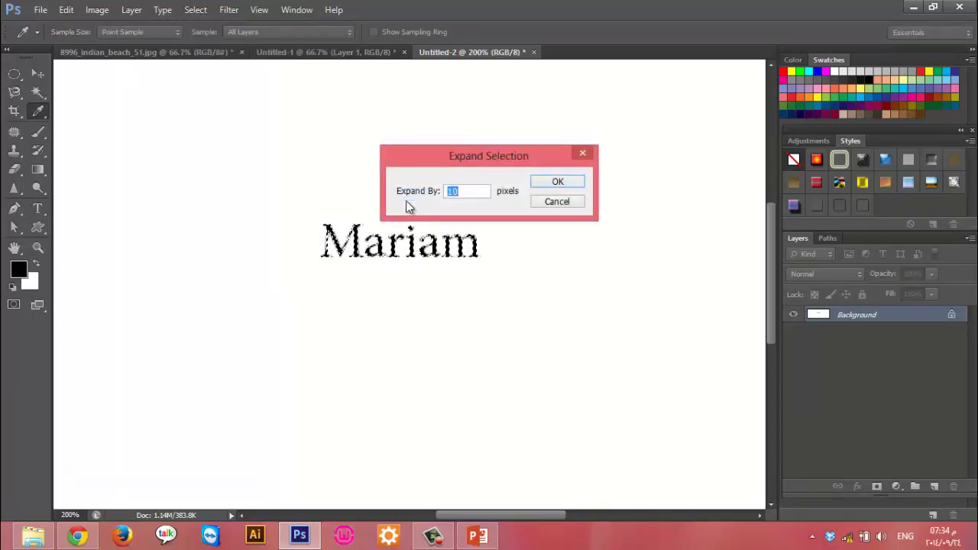
type("2")
key("Return")
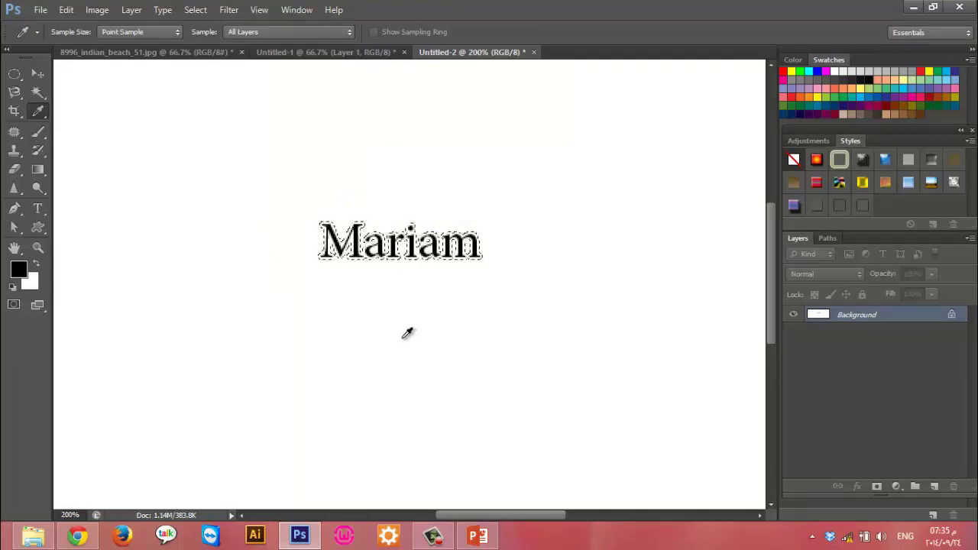
Discard Untitled-2 unsaved and turn the beach circle selection into a 40-pixel border
left_click(534, 52)
left_click(494, 209)
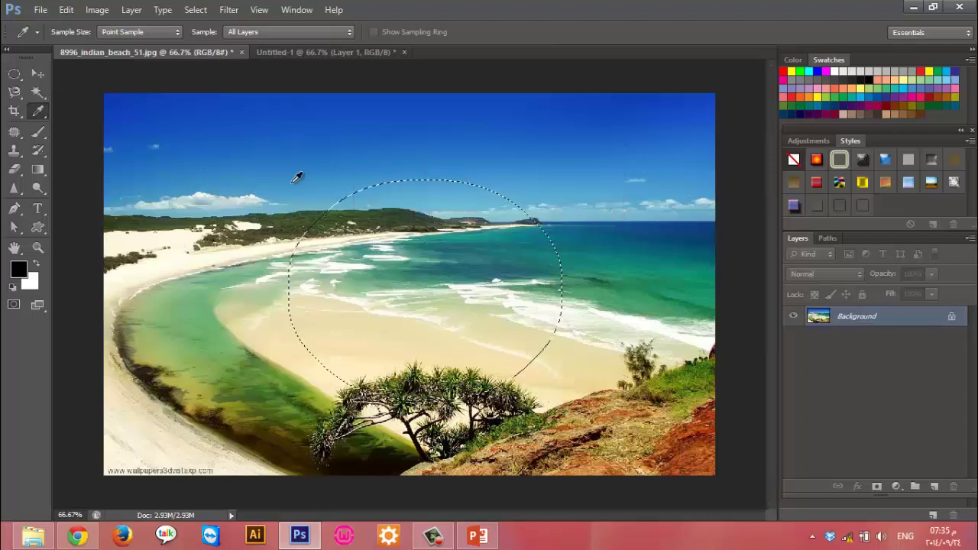
left_click(189, 10)
mouse_move(222, 167)
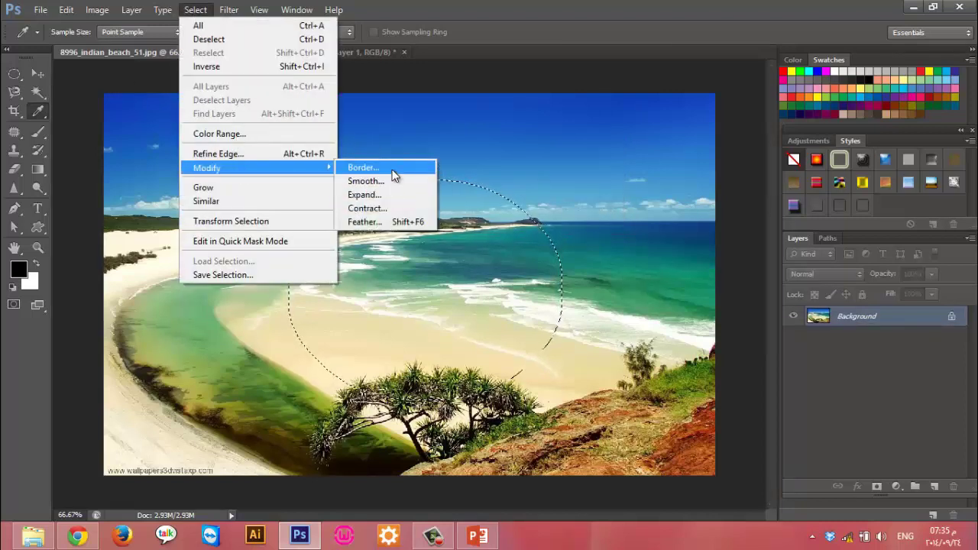
left_click(393, 168)
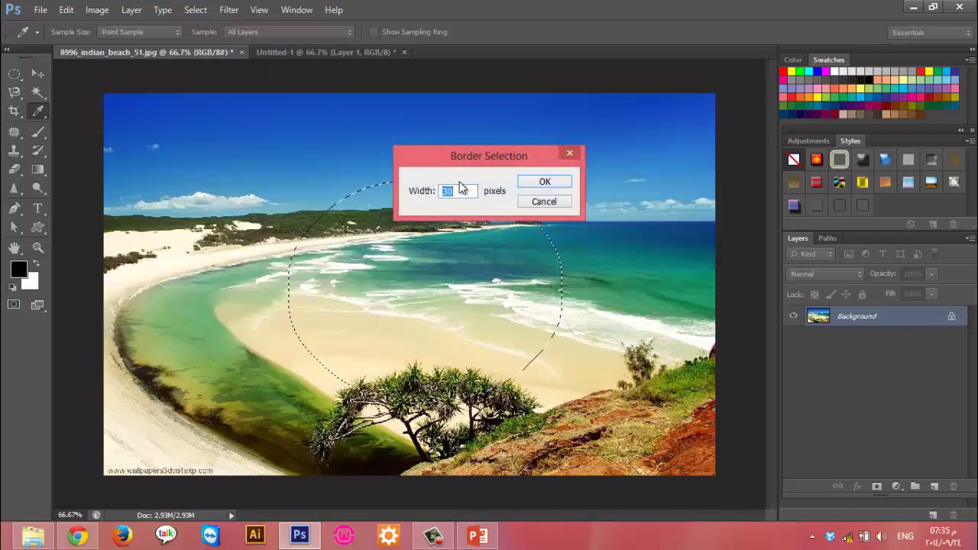
type("40")
key("Return")
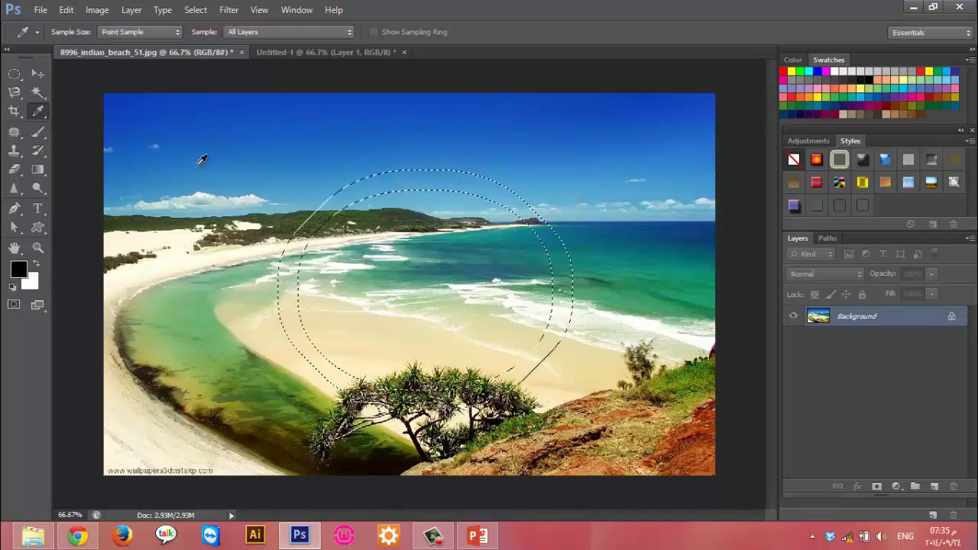
Move the beach border ring into Untitled-1 as Layer 2, nudged slightly up-left
left_click(37, 73)
mouse_move(356, 182)
left_mouse_down()
mouse_move(363, 214)
mouse_move(364, 203)
left_mouse_up()
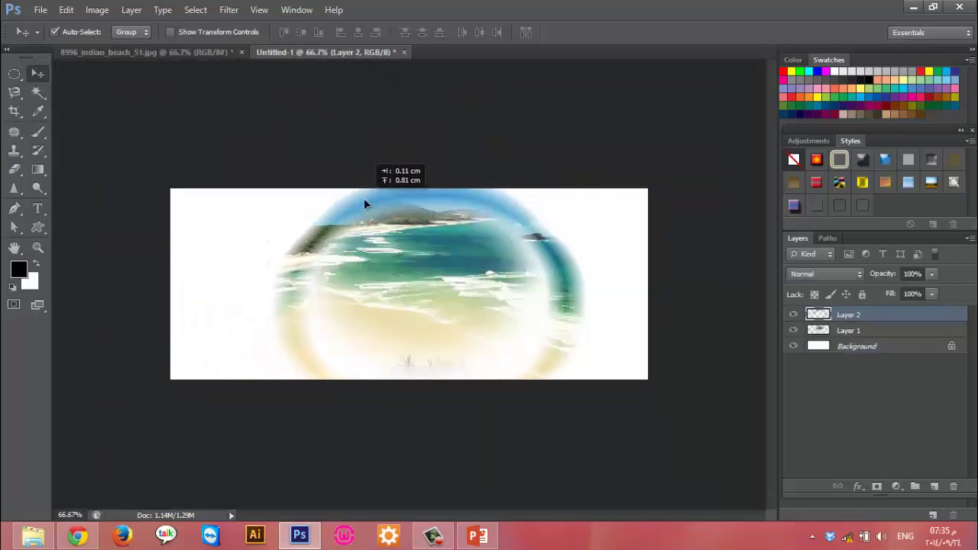
mouse_move(364, 203)
left_mouse_down()
mouse_move(349, 195)
mouse_move(300, 221)
left_mouse_up()
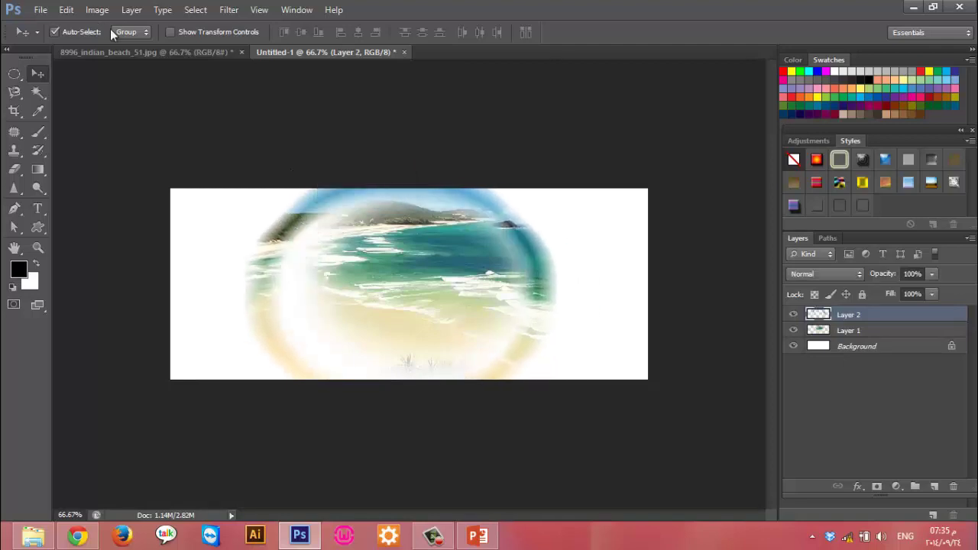
left_click(148, 52)
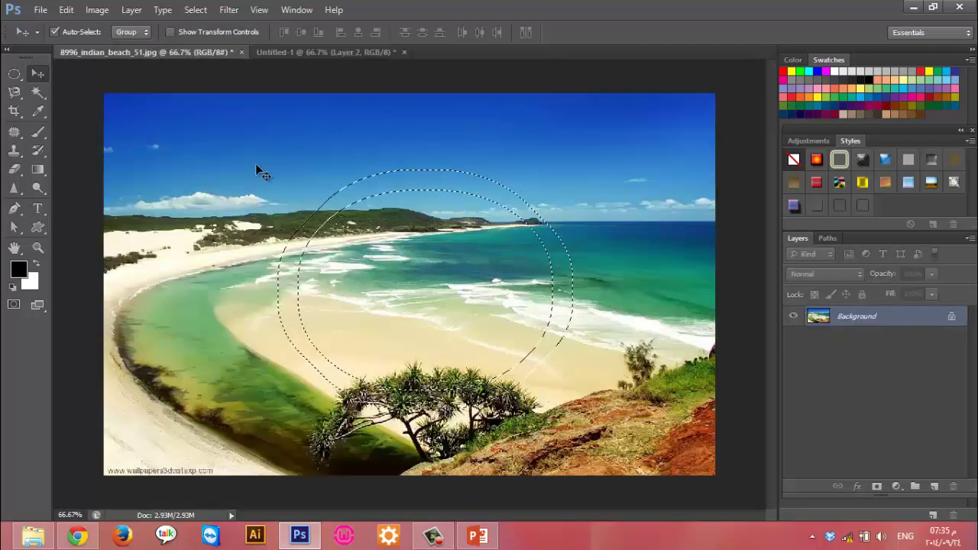
left_click(195, 10)
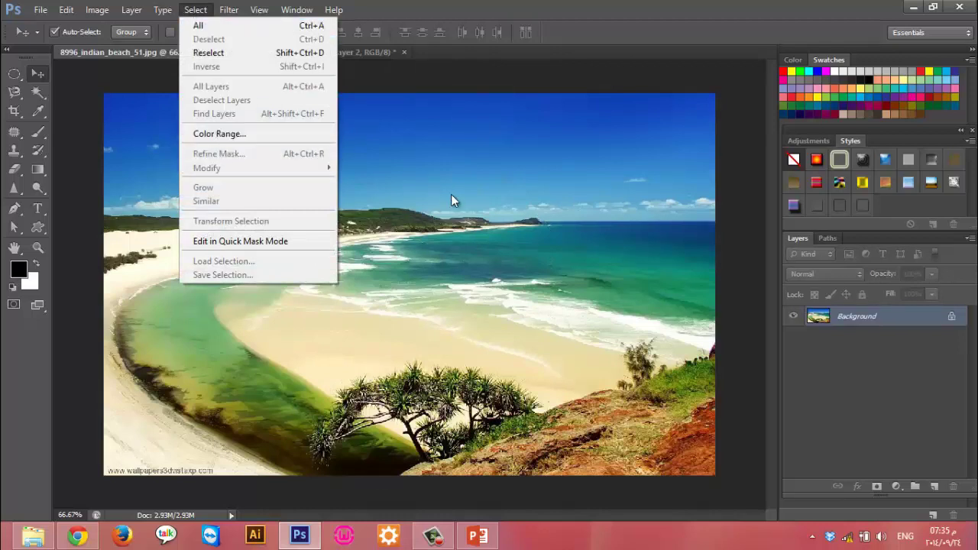
key("Escape")
left_click(13, 73)
left_click_drag(302, 161, 505, 314)
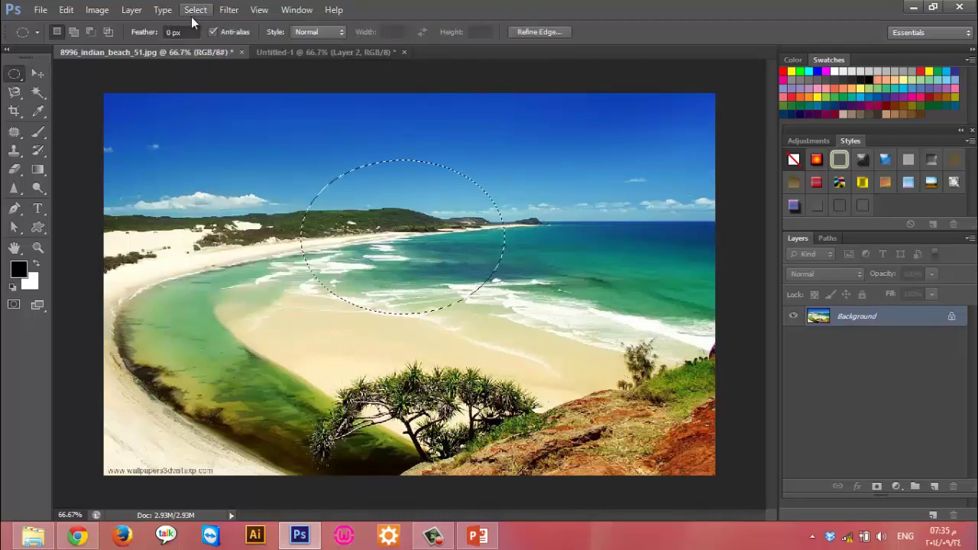
left_click(194, 10)
mouse_move(208, 167)
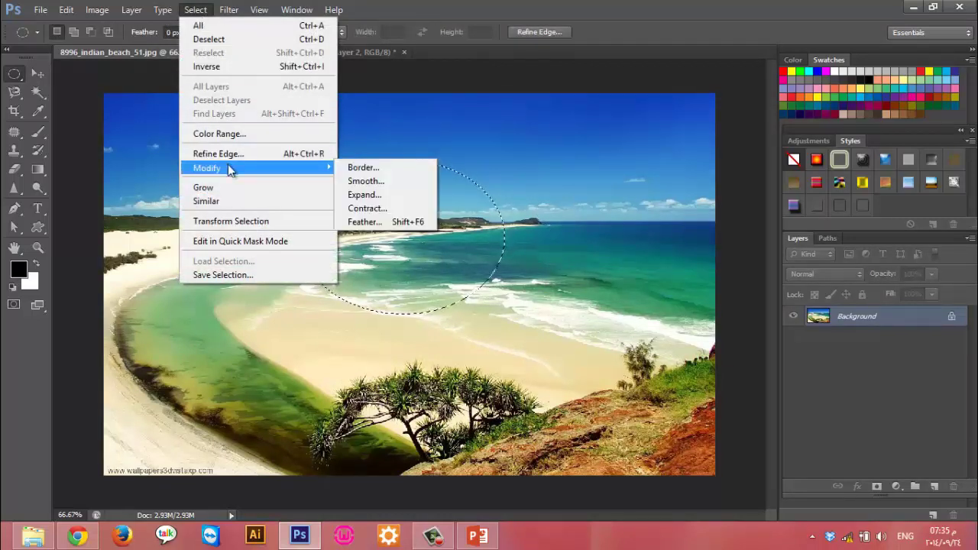
left_click(396, 207)
type("40")
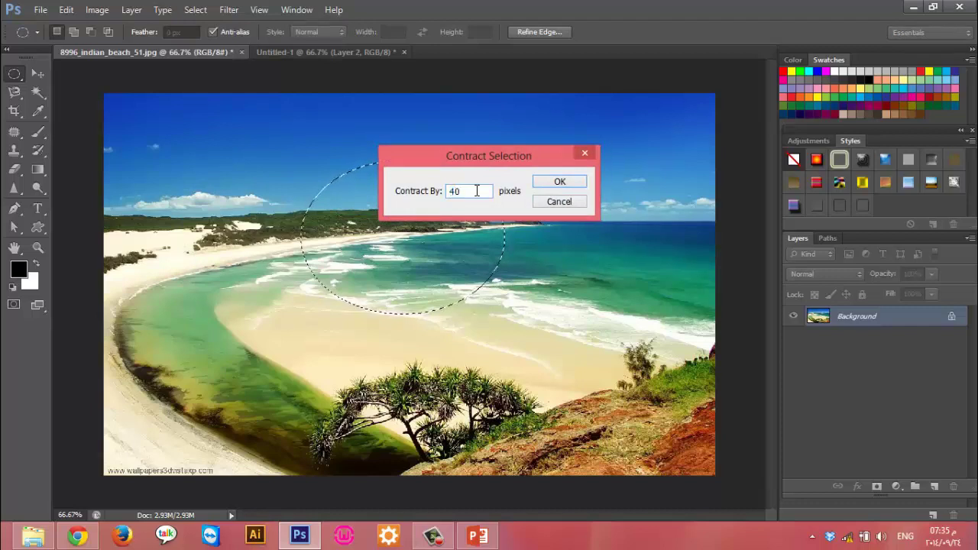
key("Return")
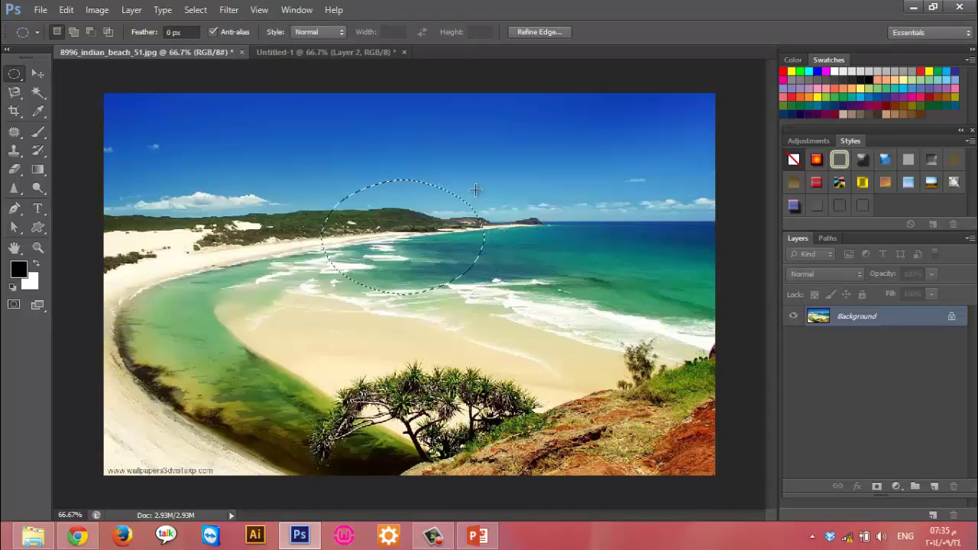
key("ctrl+d")
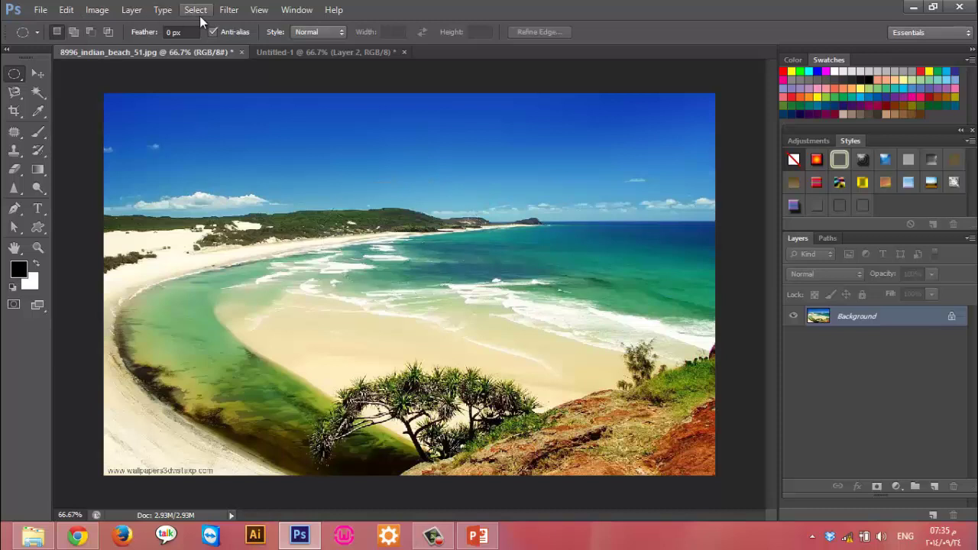
left_click_drag(200, 191, 466, 355)
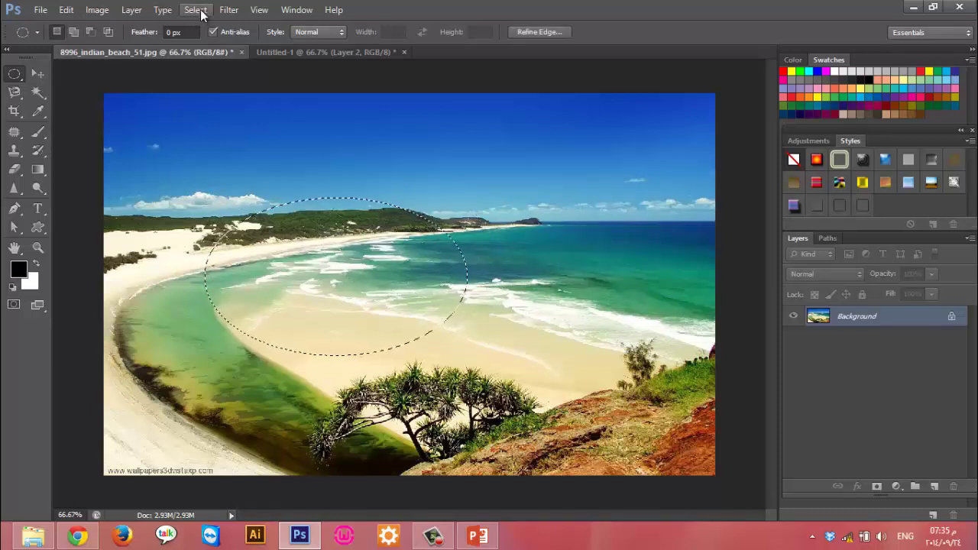
left_click(196, 10)
mouse_move(207, 167)
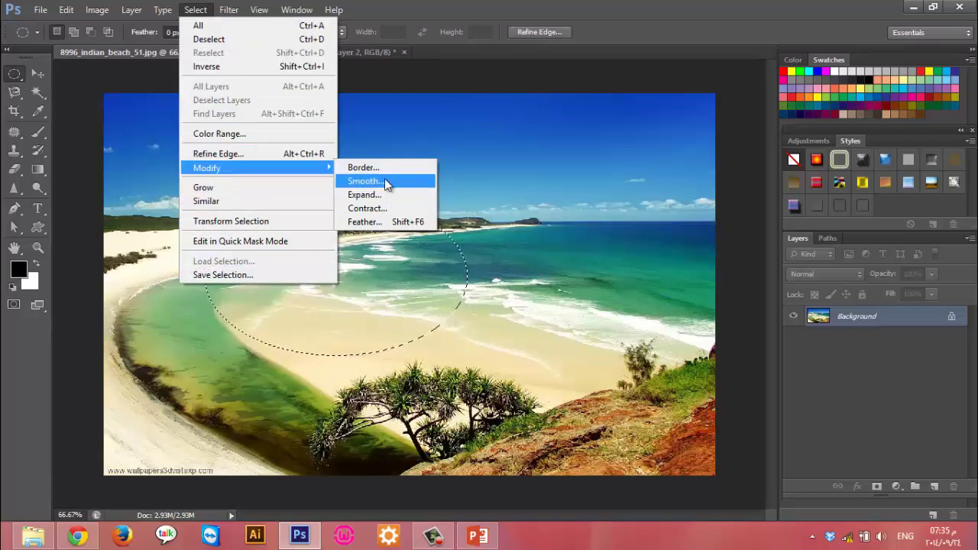
left_click(444, 87)
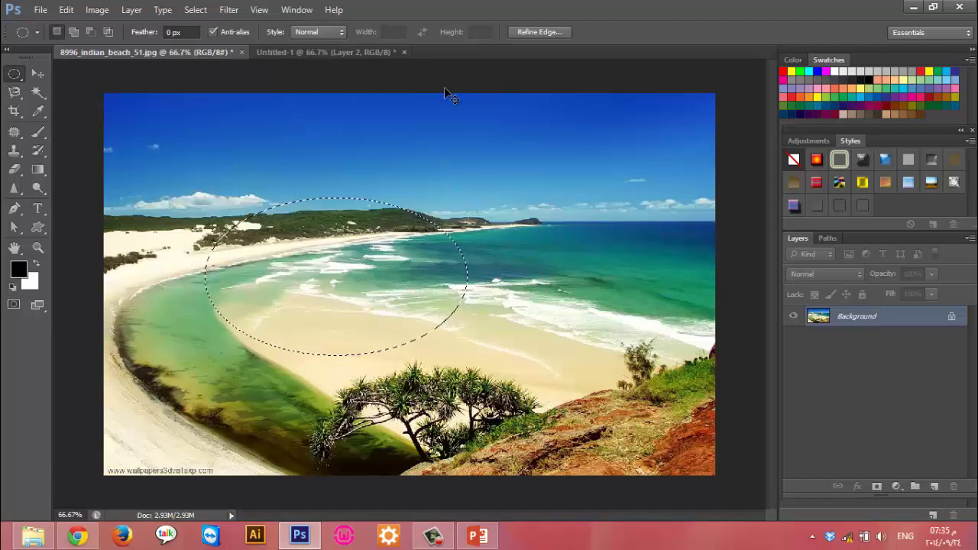
right_click(14, 74)
left_click(58, 76)
left_click_drag(192, 180, 509, 354)
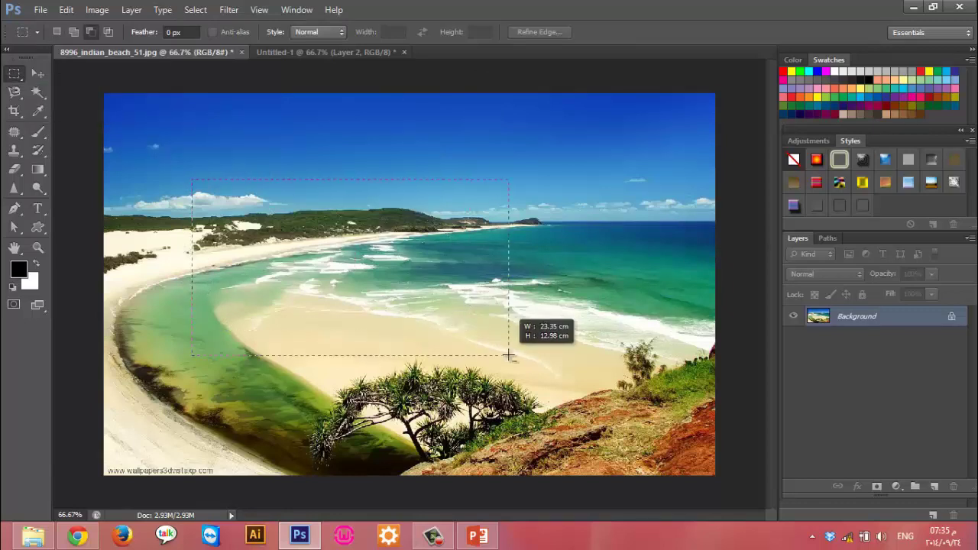
left_click(195, 9)
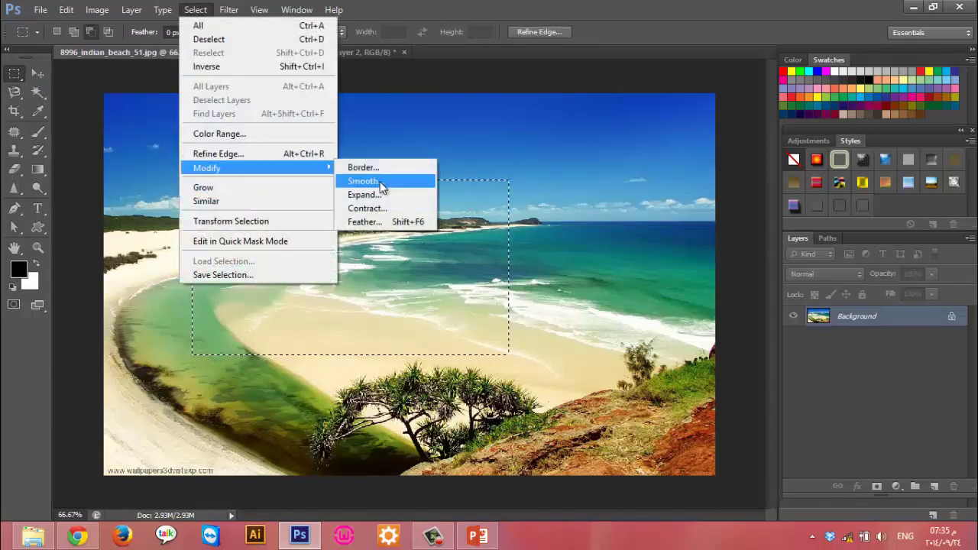
left_click(367, 181)
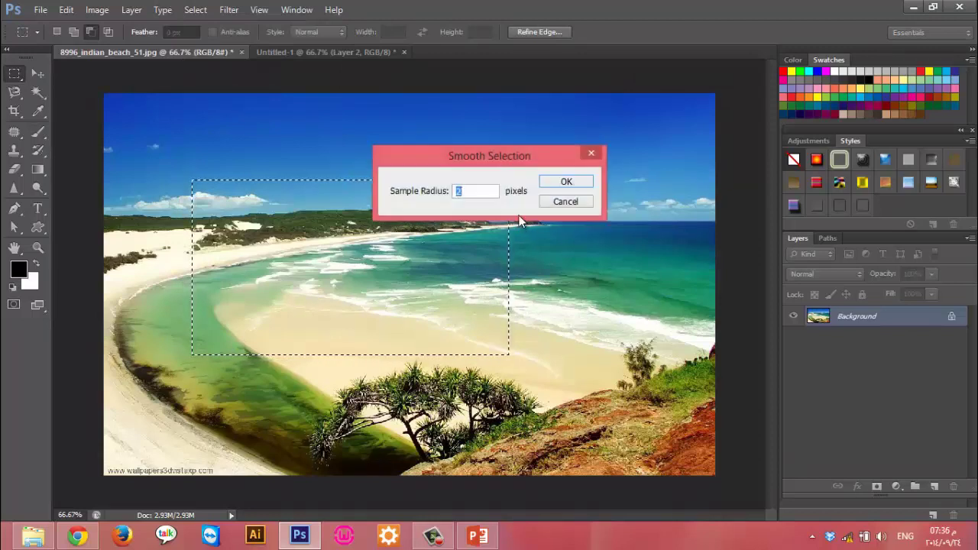
type("50")
key("Return")
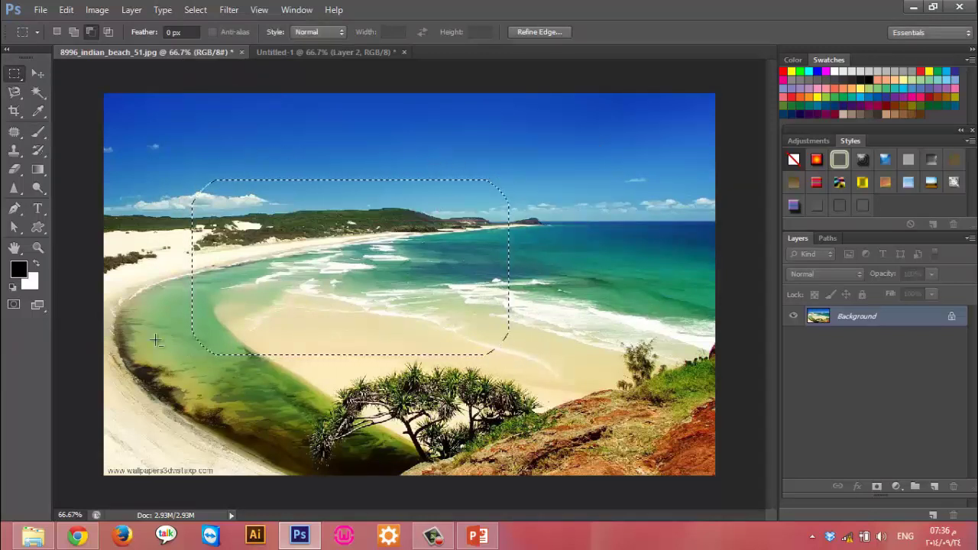
left_click(333, 290)
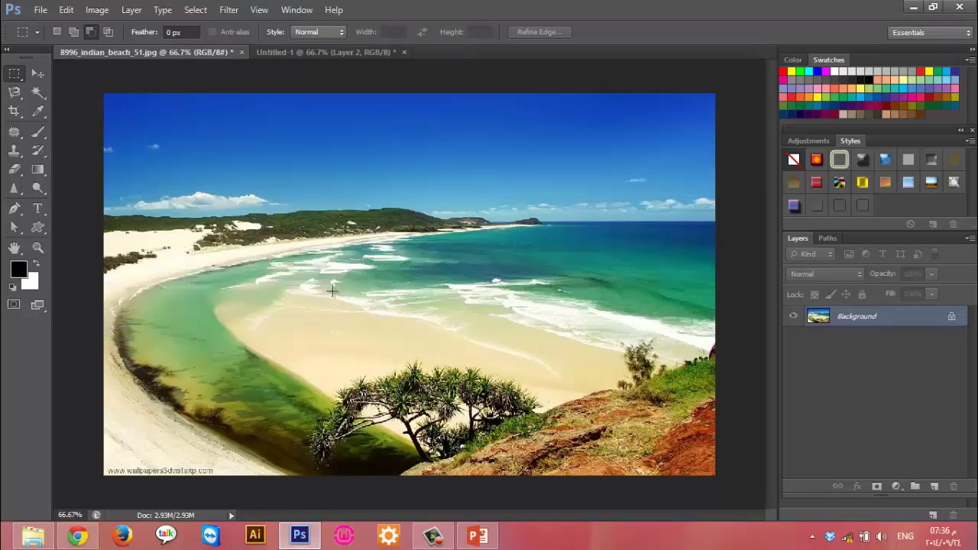
left_click(481, 536)
Show PowerPoint slide 57 with the olive-oil bottles full screen, then exit the slide show
left_click(88, 222)
scroll(88, 205, "up", 1)
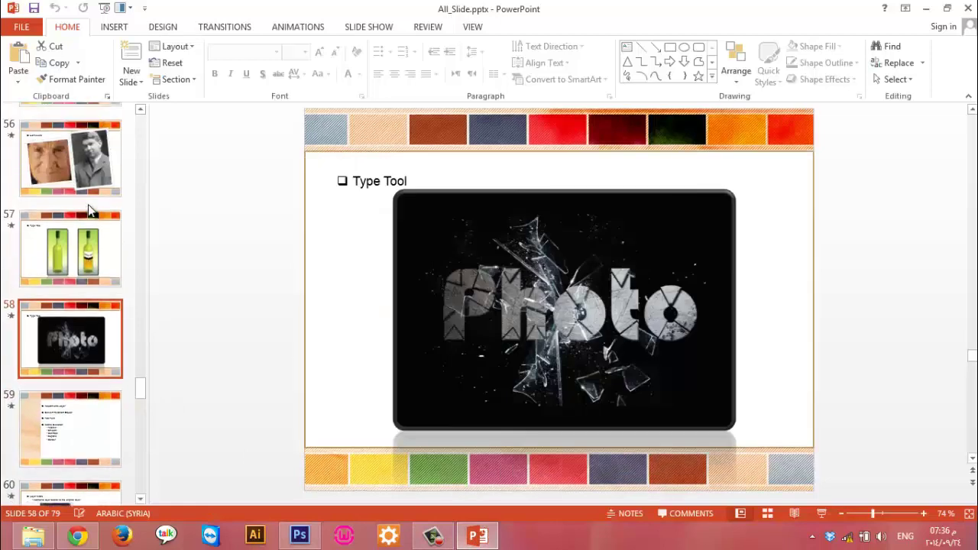
scroll(88, 205, "up", 1)
scroll(88, 204, "up", 1)
left_click(95, 186)
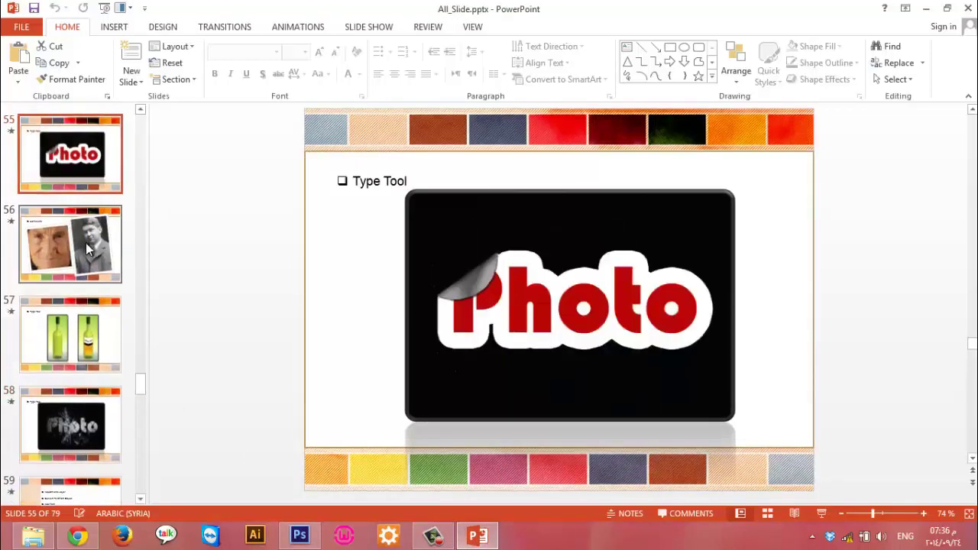
left_click(89, 360)
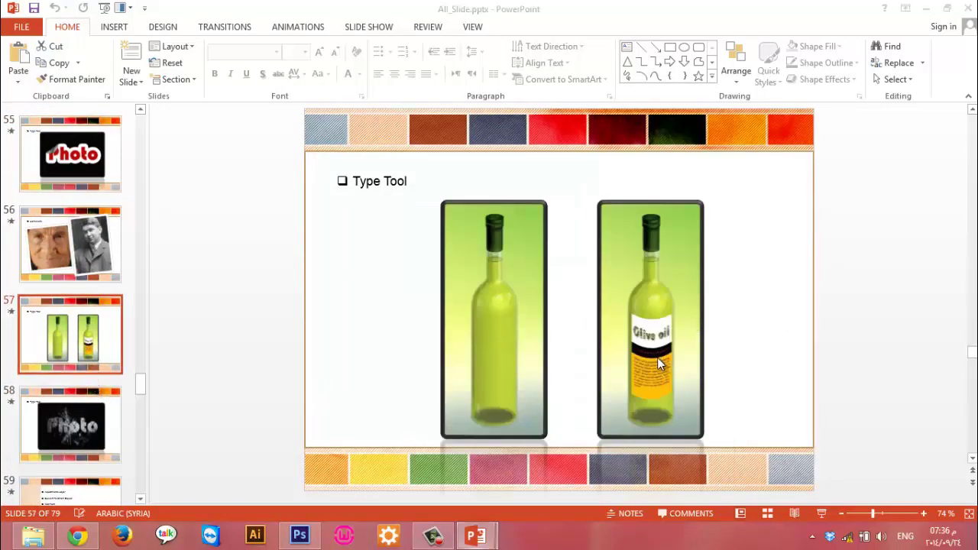
key("shift+F5")
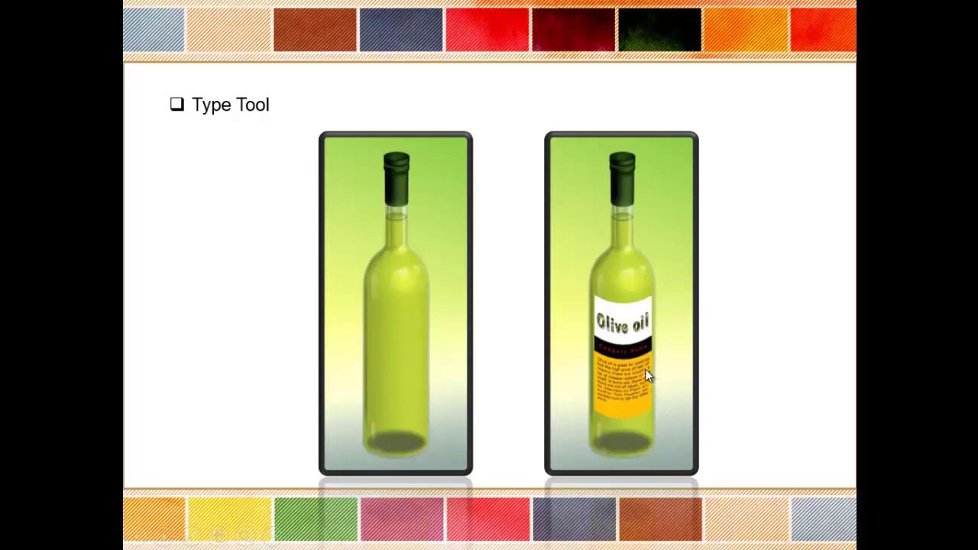
key("Escape")
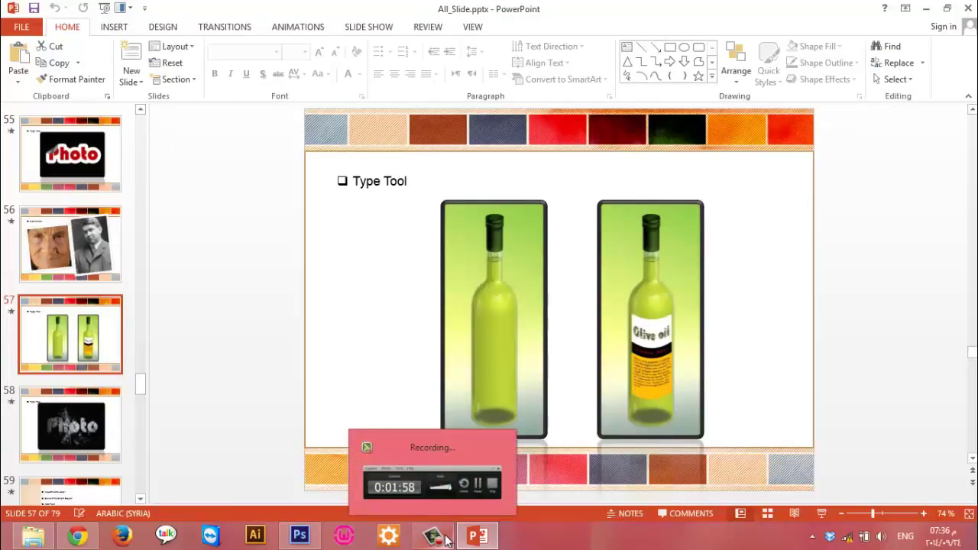
In Photoshop, close Untitled-1 and the beach image without saving either
left_click(448, 541)
left_click(474, 539)
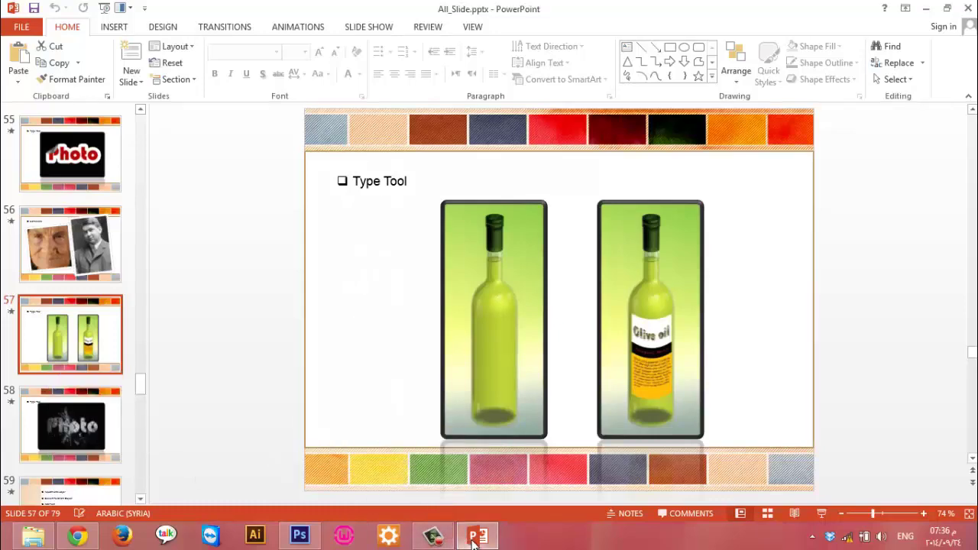
left_click(300, 536)
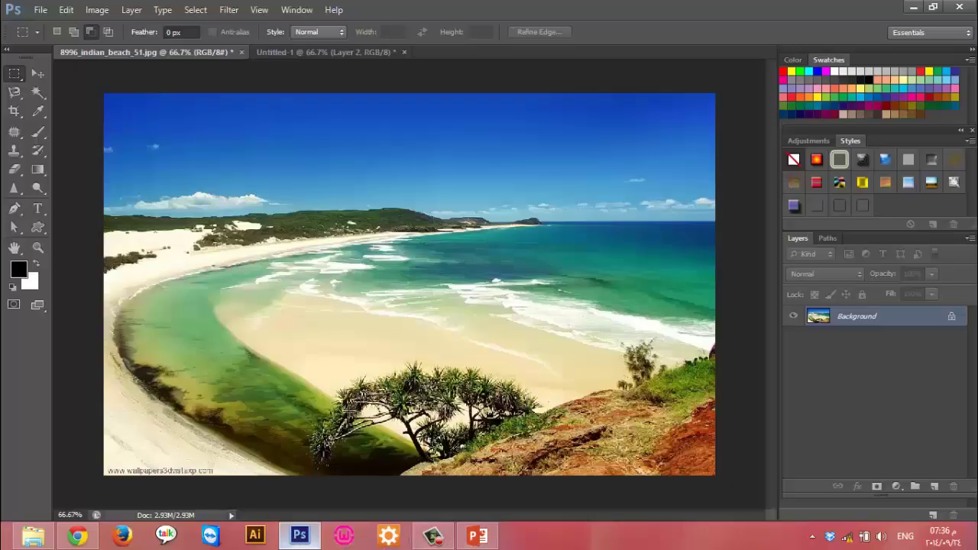
left_click(403, 52)
left_click(500, 211)
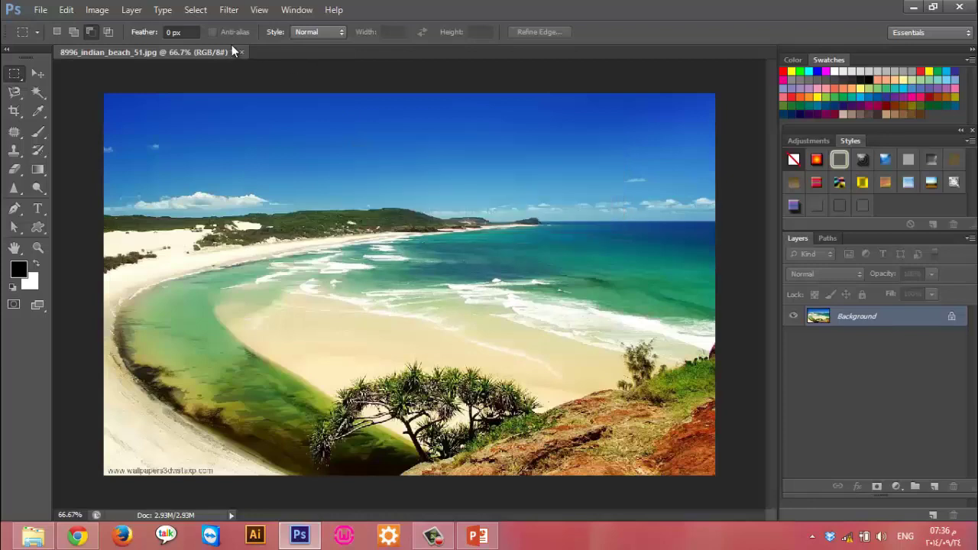
left_click(241, 52)
left_click(493, 211)
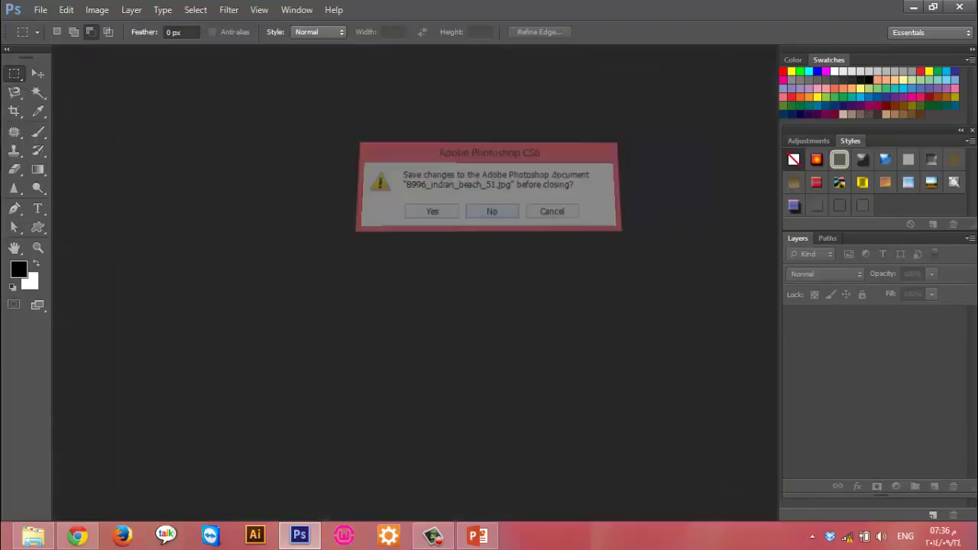
left_click(33, 535)
Open 07Workin1g_warpfinal.psd from the Type Tool > exper1 folder in Photoshop
double_click(280, 227)
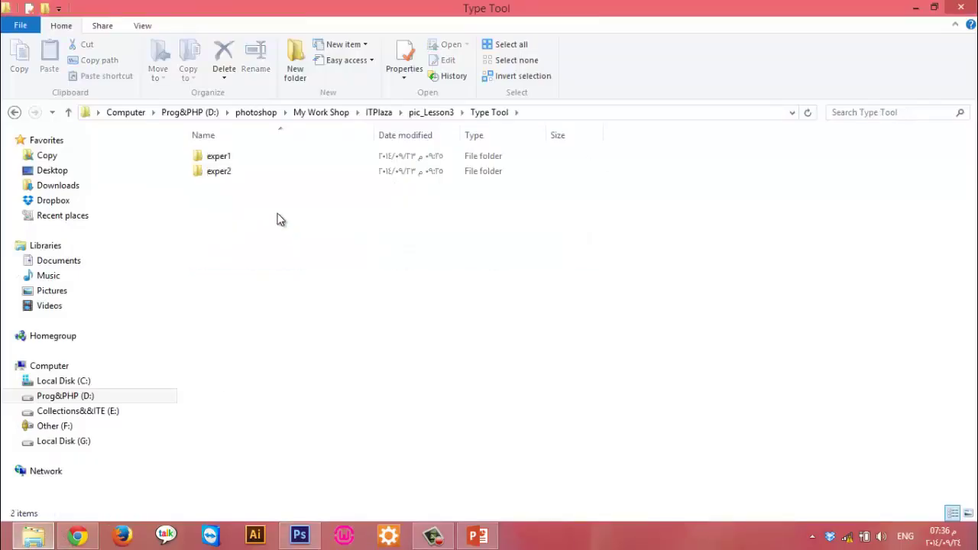
double_click(261, 173)
key("BackSpace")
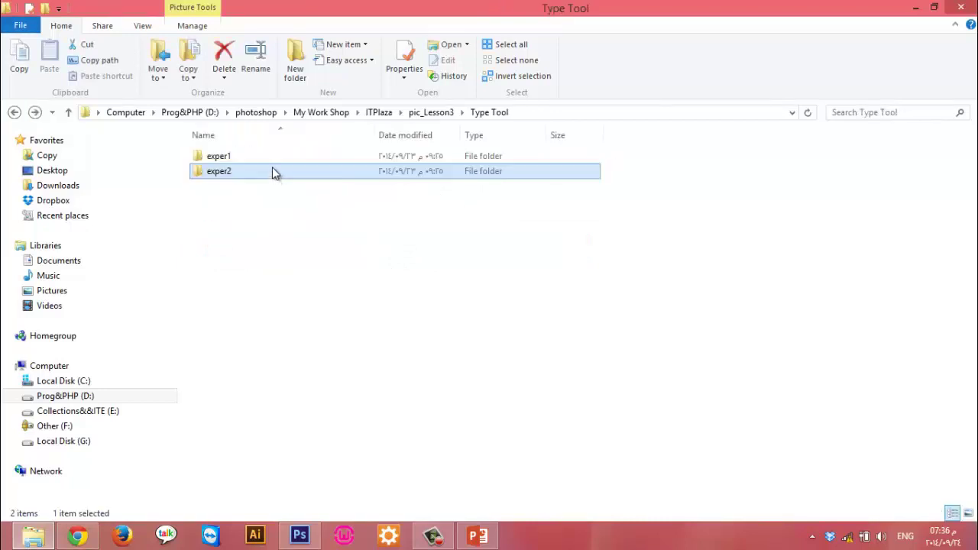
left_click(271, 159)
double_click(271, 158)
double_click(304, 199)
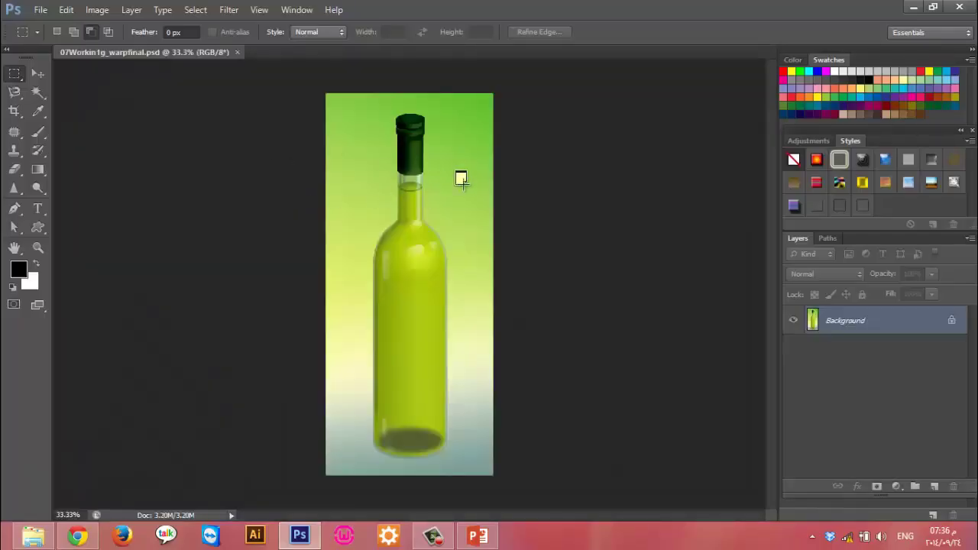
Read the note attached to the bottle image, then close the Notes panel
double_click(461, 178)
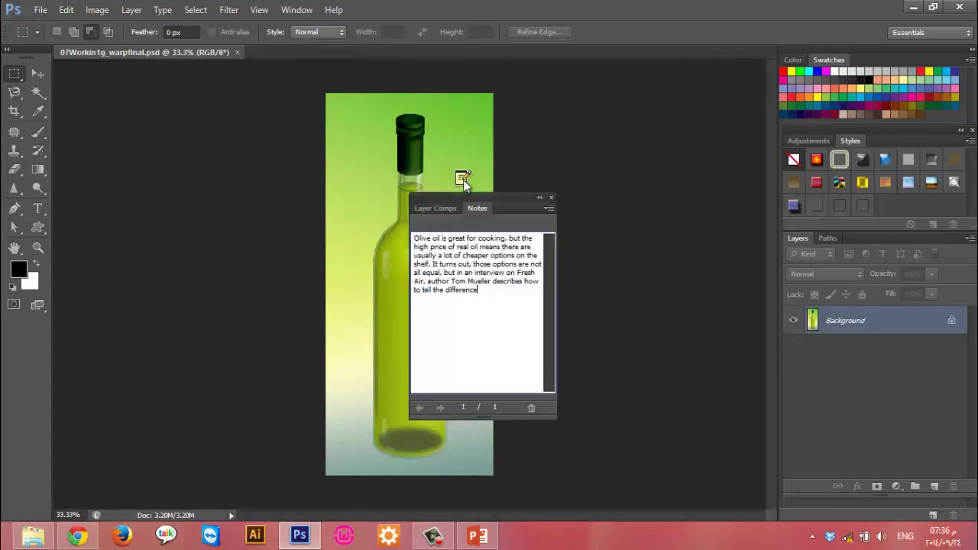
left_click_drag(497, 299, 410, 247)
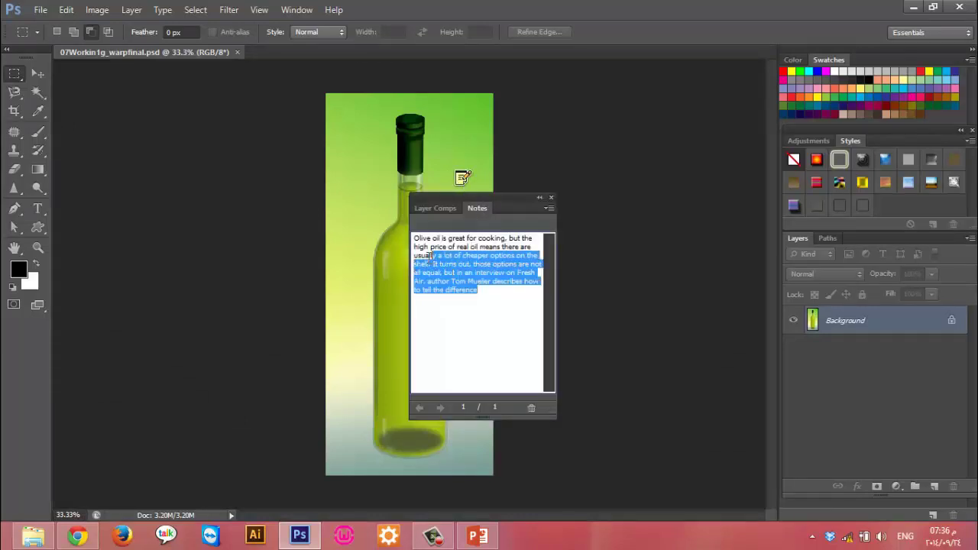
left_click(551, 200)
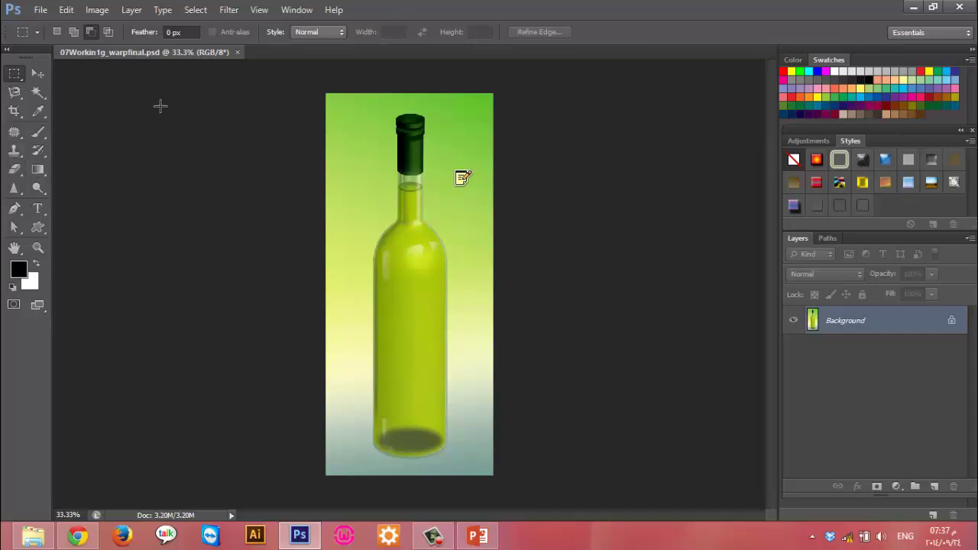
Open afterWorkin1g_warpfinal.jpg from exper1 as a second Photoshop document
left_click(33, 535)
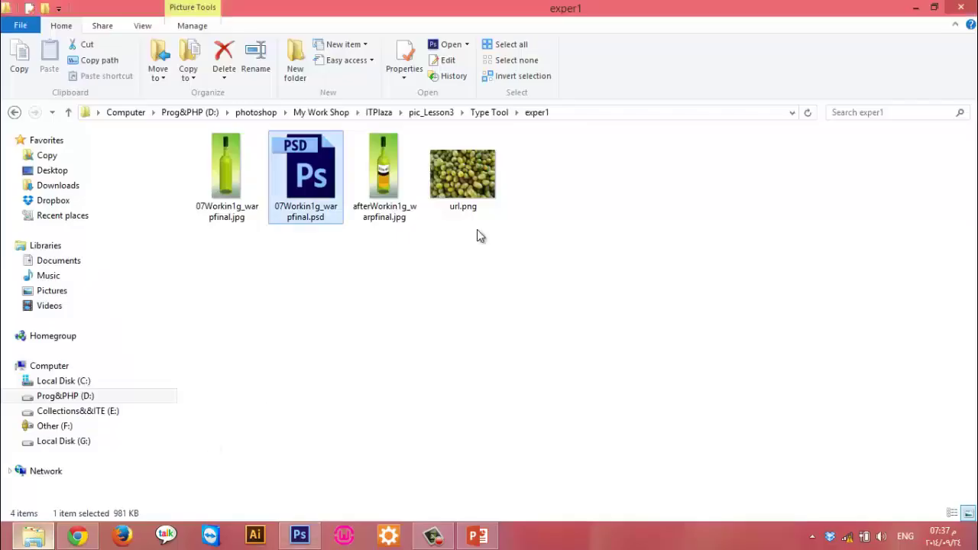
left_click(593, 112)
key("Escape")
mouse_move(392, 185)
left_mouse_down()
mouse_move(303, 539)
mouse_move(408, 164)
left_mouse_up()
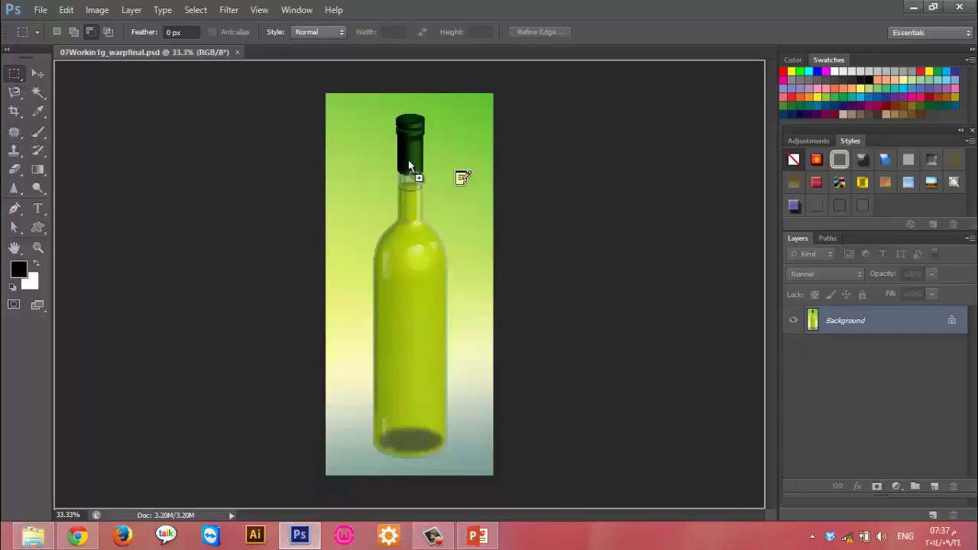
left_click_drag(397, 70, 396, 56)
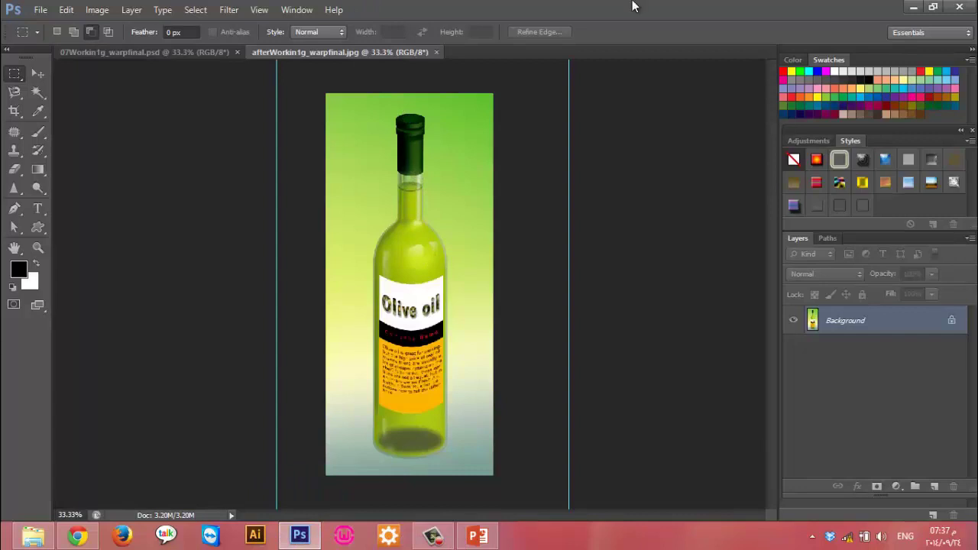
Show rulers on the bottle PSD and add a practice note near the bottle top
left_click(135, 54)
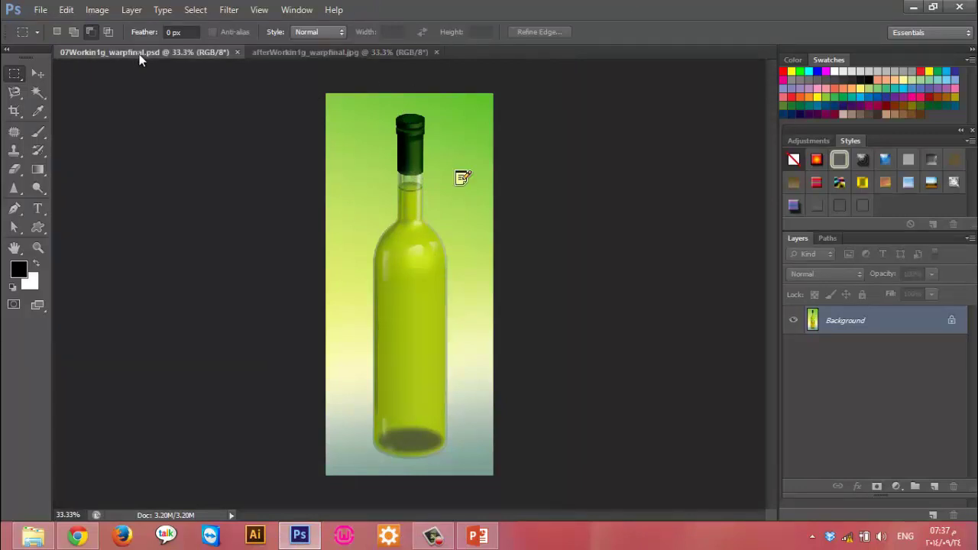
key("ctrl+r")
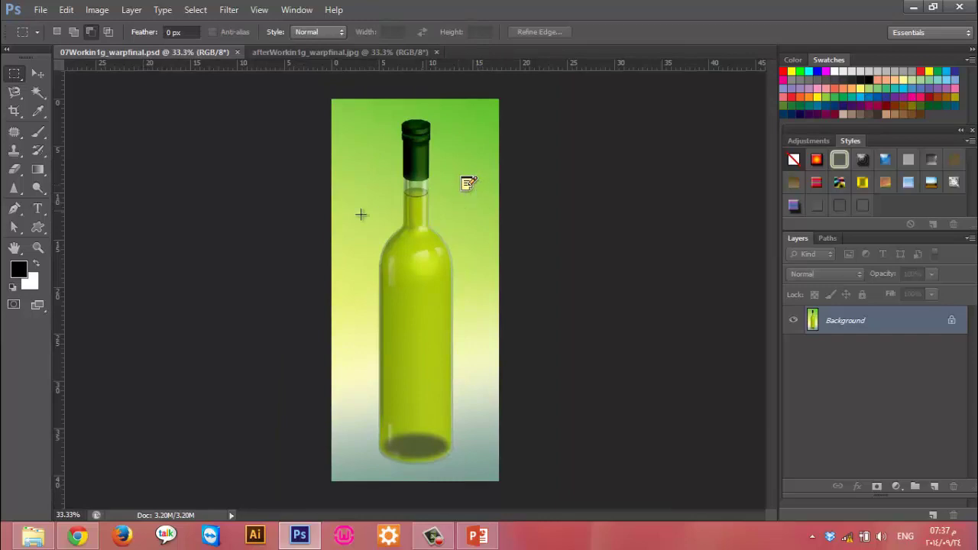
left_click(38, 111)
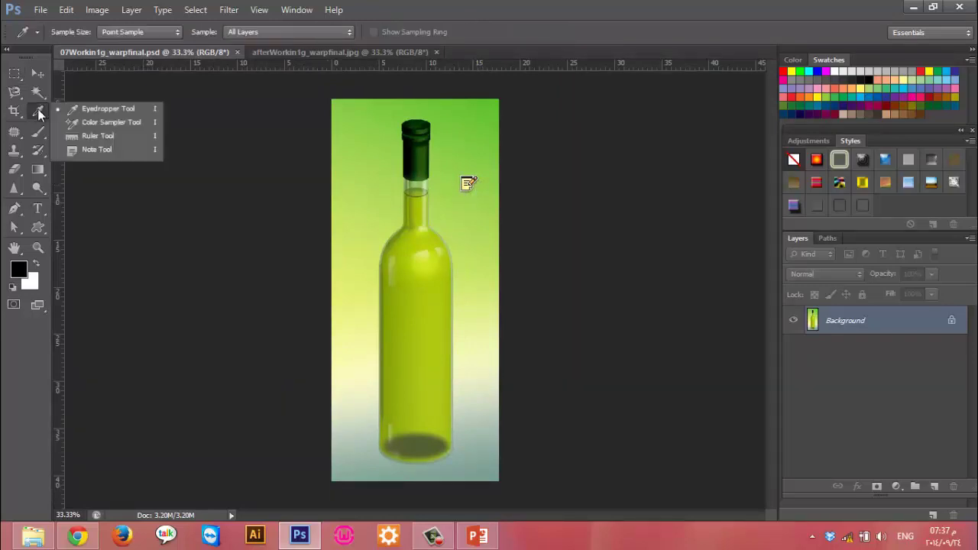
left_click(101, 150)
left_click(350, 145)
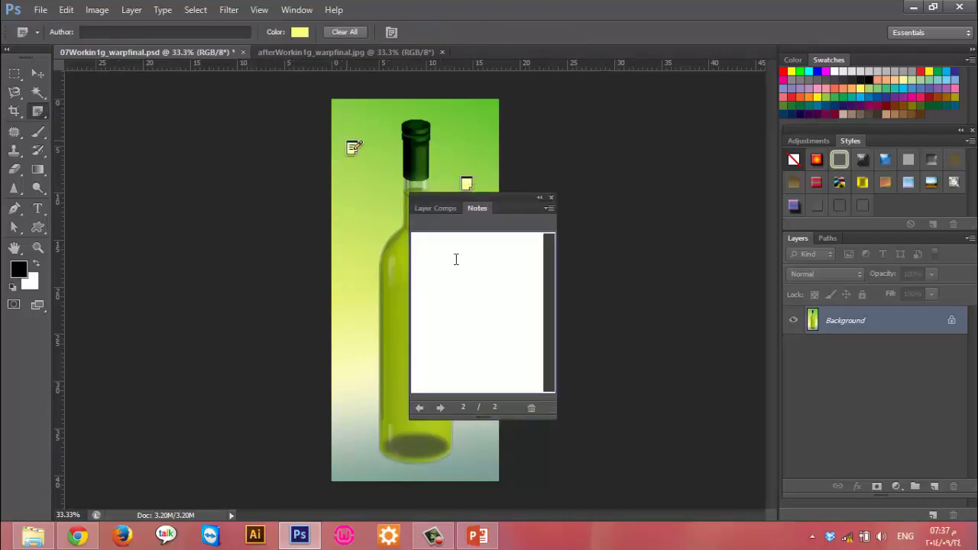
type("dlkd;lgkjd;gf")
left_click(551, 197)
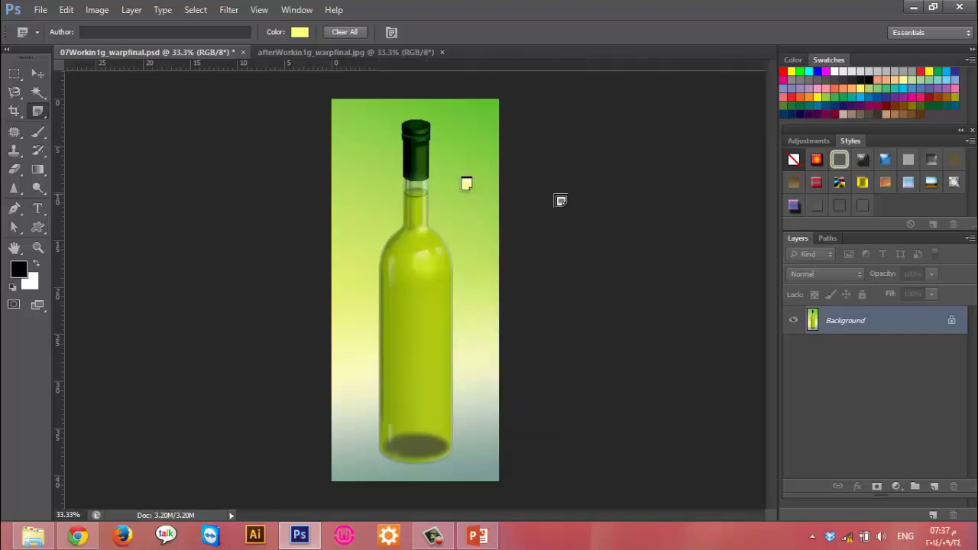
Place vertical guides at the bottle body's left and right edges, the right near 12.23 cm
left_click(36, 73)
left_click_drag(58, 126, 383, 208)
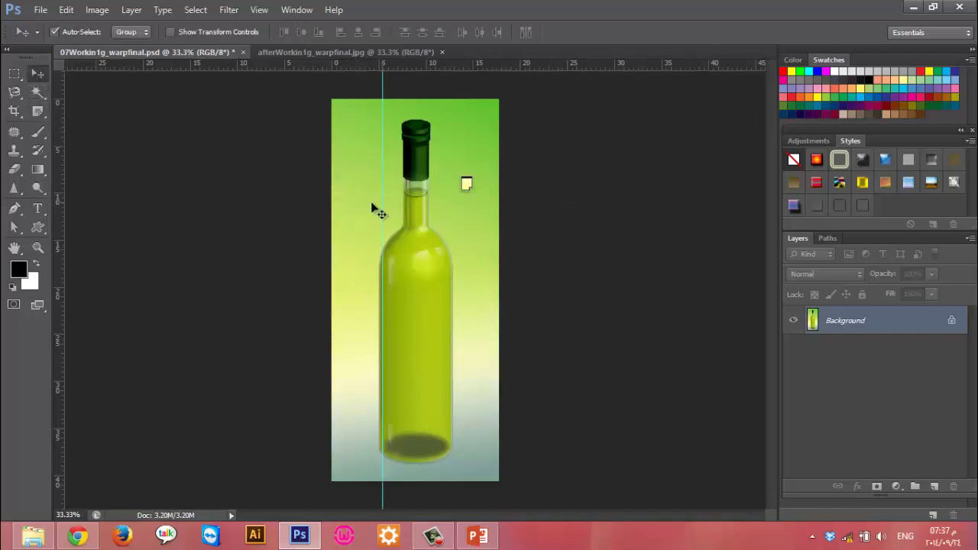
left_click_drag(64, 160, 451, 212)
left_click(289, 51)
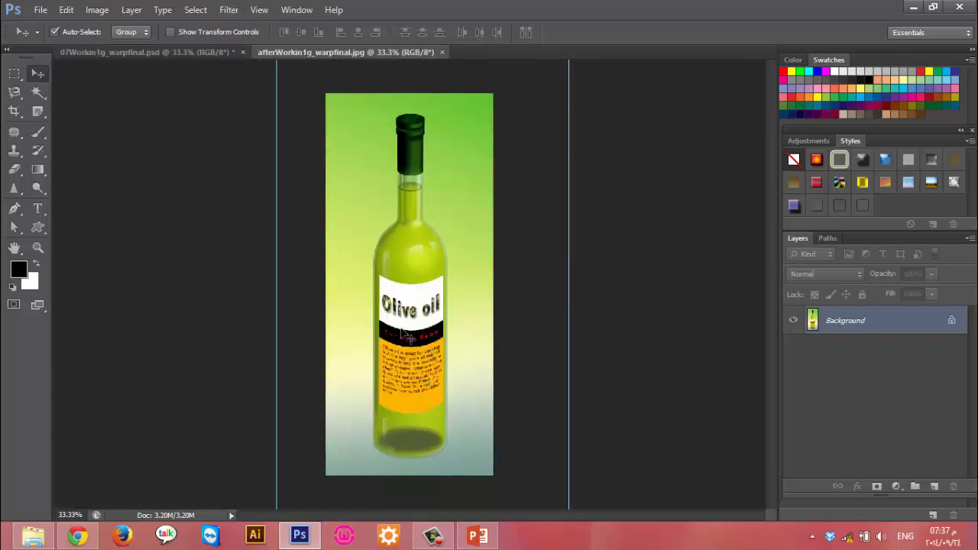
left_click(154, 49)
Draw a white label band between the guides and a black band below it, each on a new layer
left_click(48, 232)
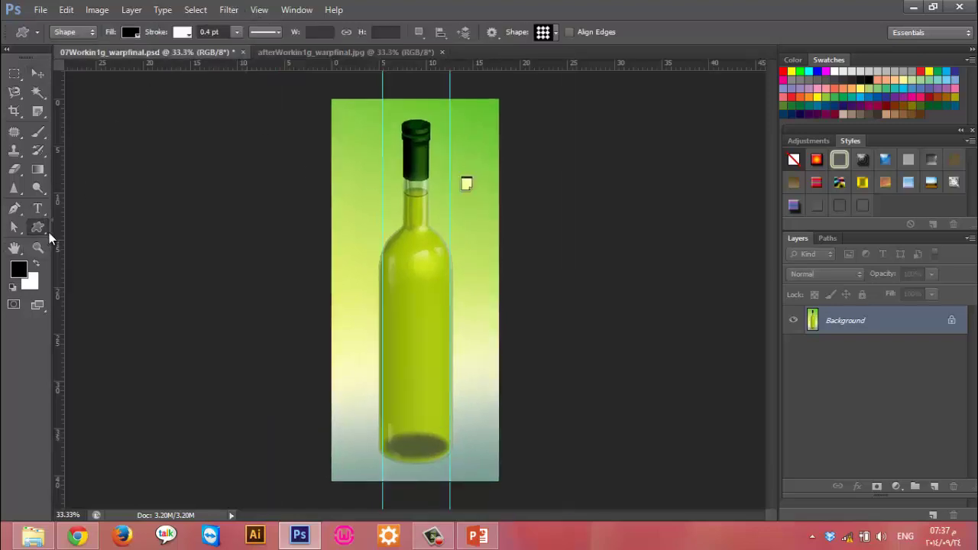
left_click(97, 229)
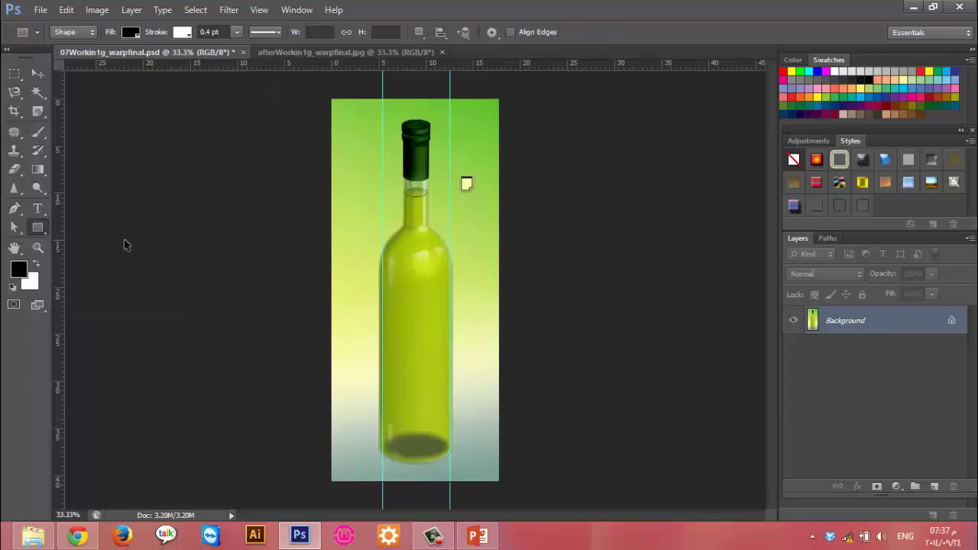
key("ctrl+shift+n")
key("Return")
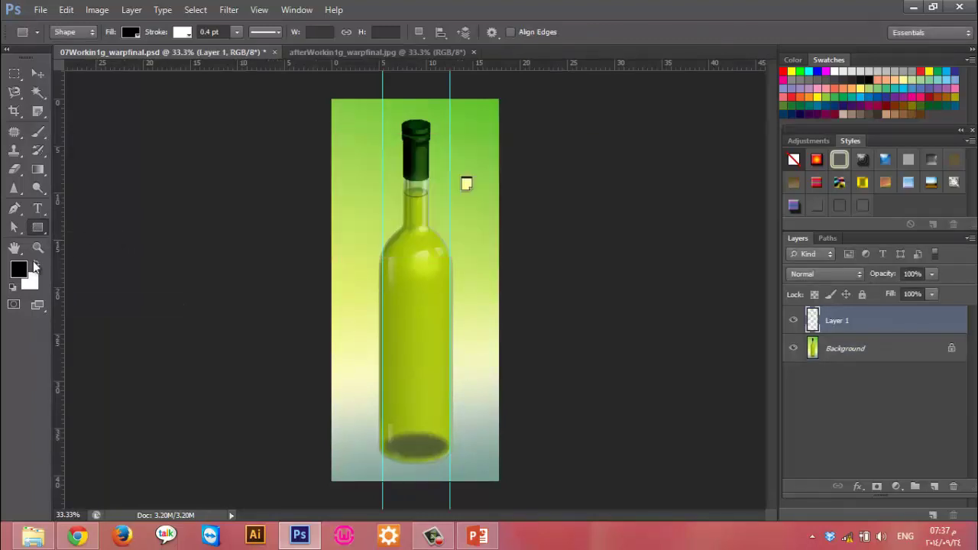
left_click(33, 262)
left_click_drag(383, 273, 451, 310)
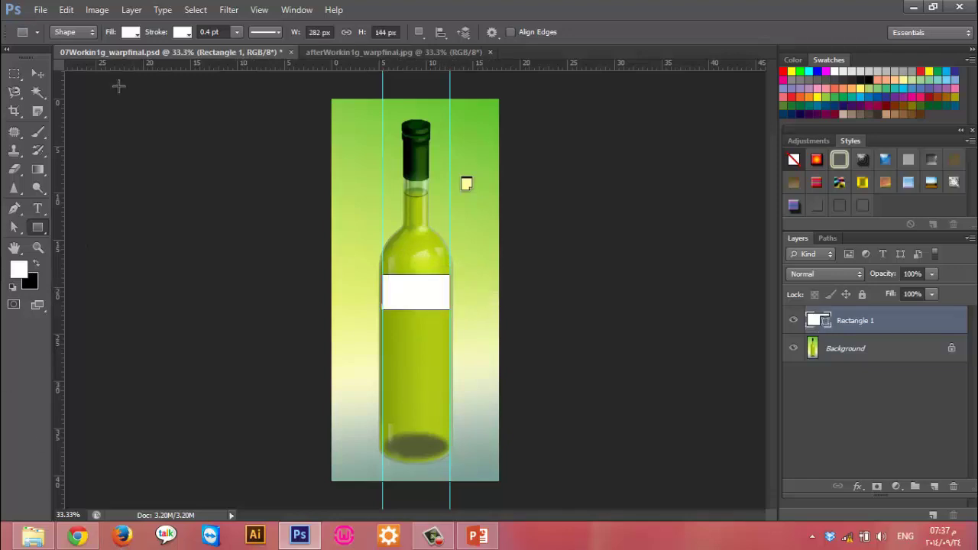
key("ctrl+shift+n")
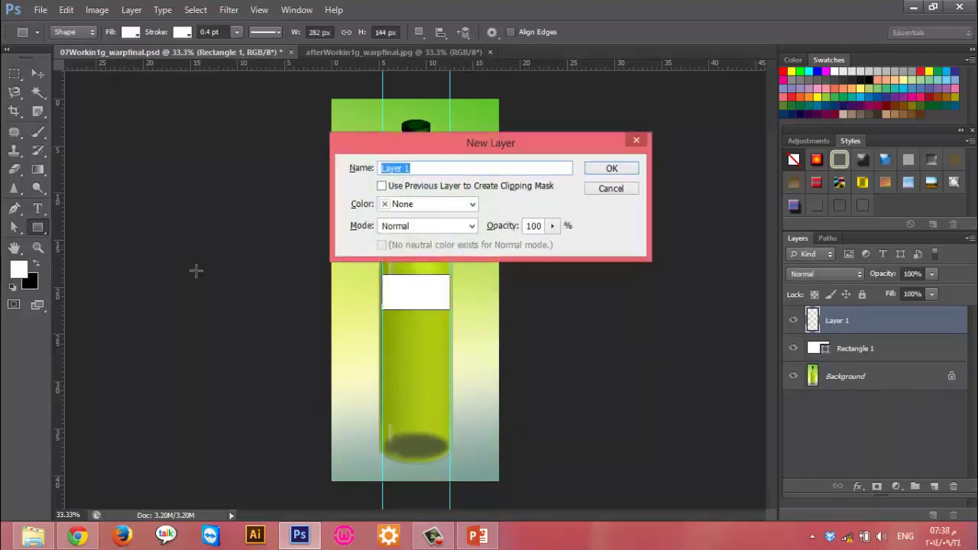
key("Return")
left_click(34, 262)
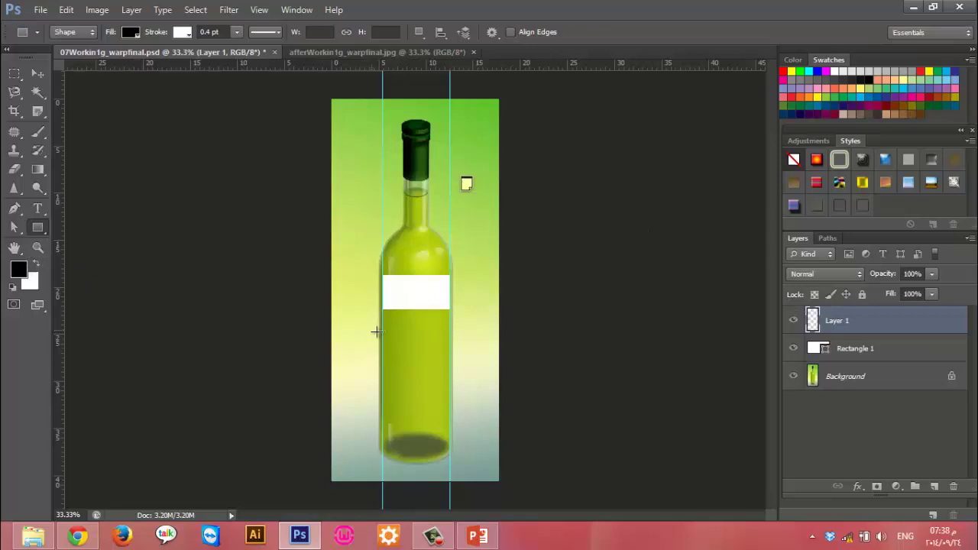
left_click_drag(382, 309, 449, 334)
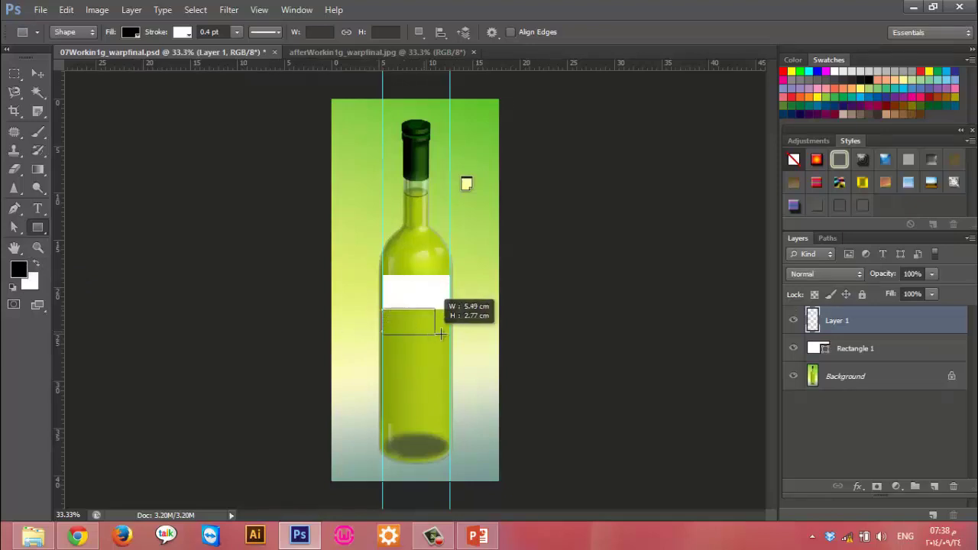
Sample orange ffb403 from the reference label and draw an orange band below the black one
left_click(392, 50)
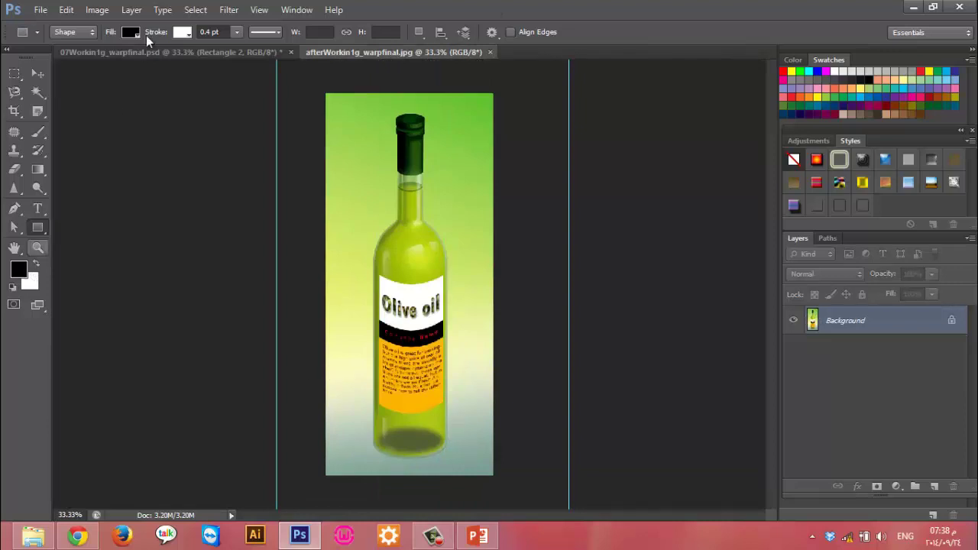
left_click(160, 50)
key("ctrl+shift+n")
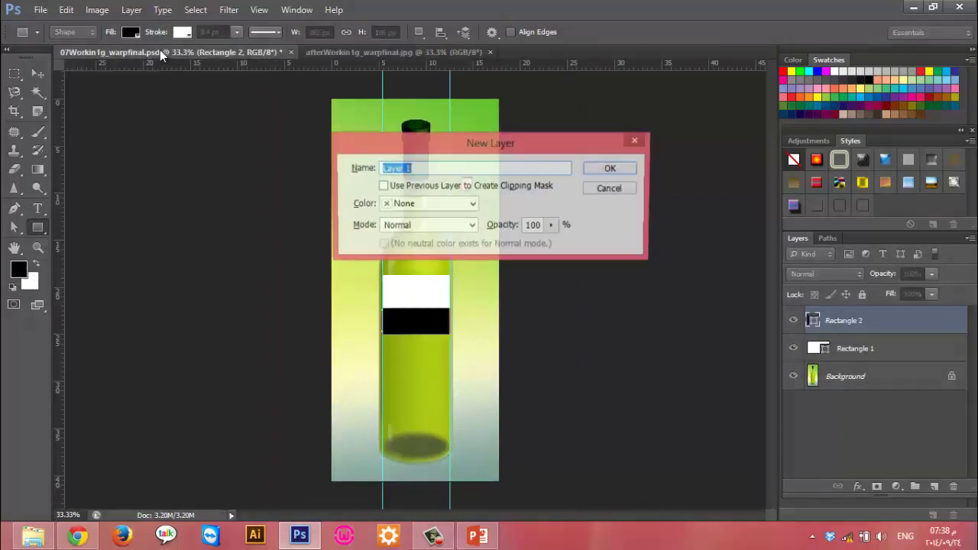
key("Return")
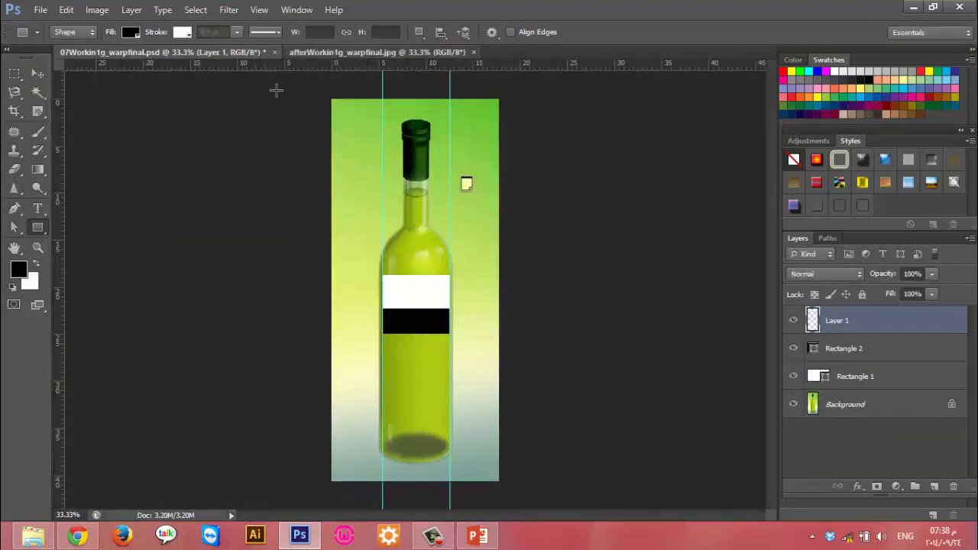
left_click(360, 52)
left_click(19, 269)
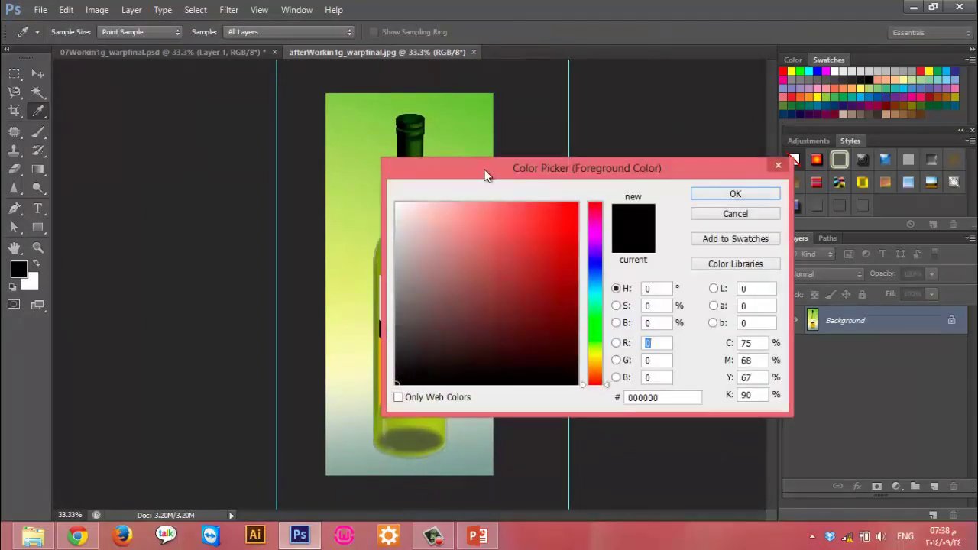
left_click_drag(486, 176, 581, 180)
left_click(415, 398)
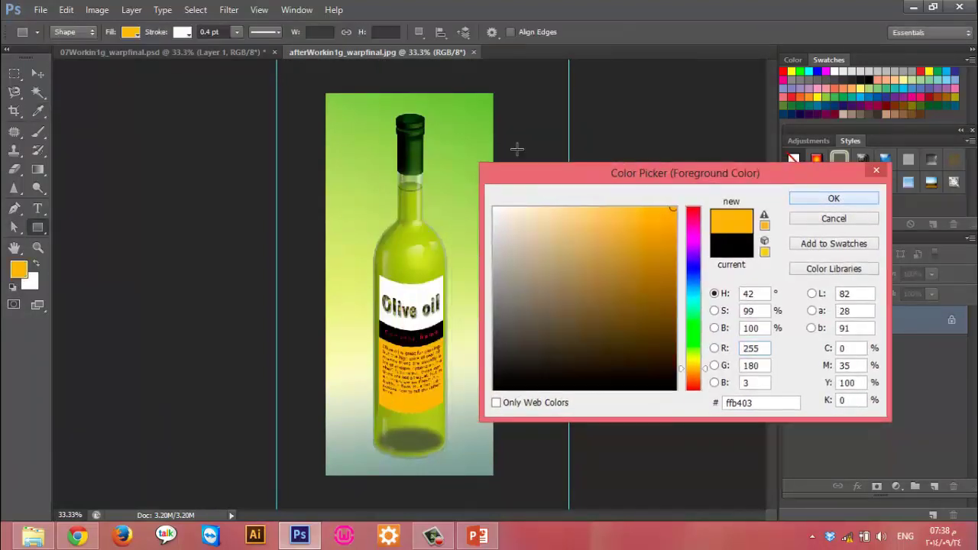
key("Return")
left_click(205, 55)
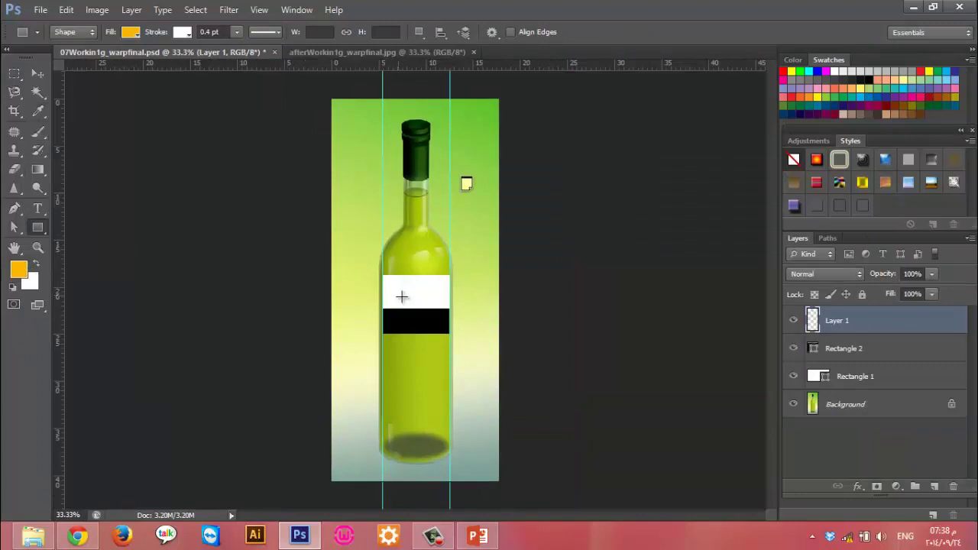
left_click_drag(382, 334, 451, 403)
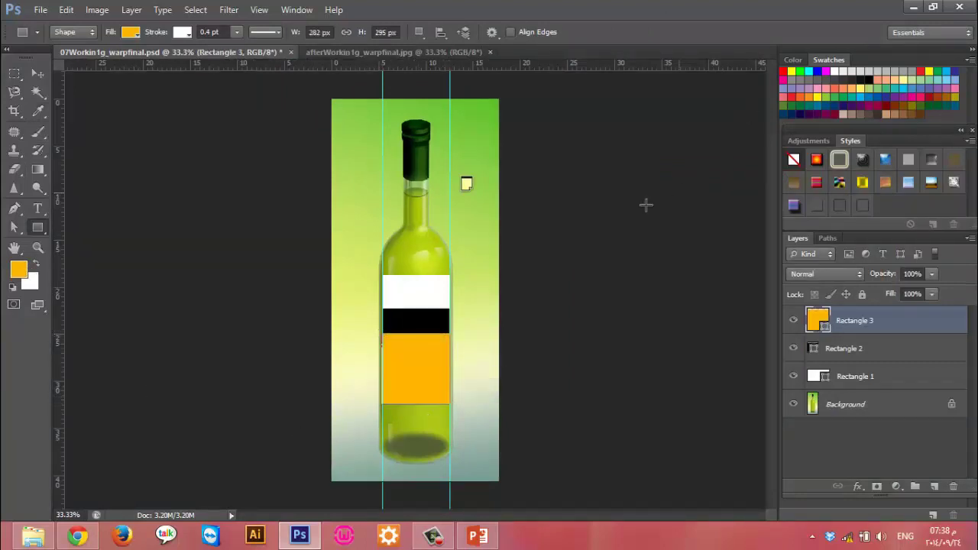
left_click(905, 352, "shift")
left_click(903, 379, "shift")
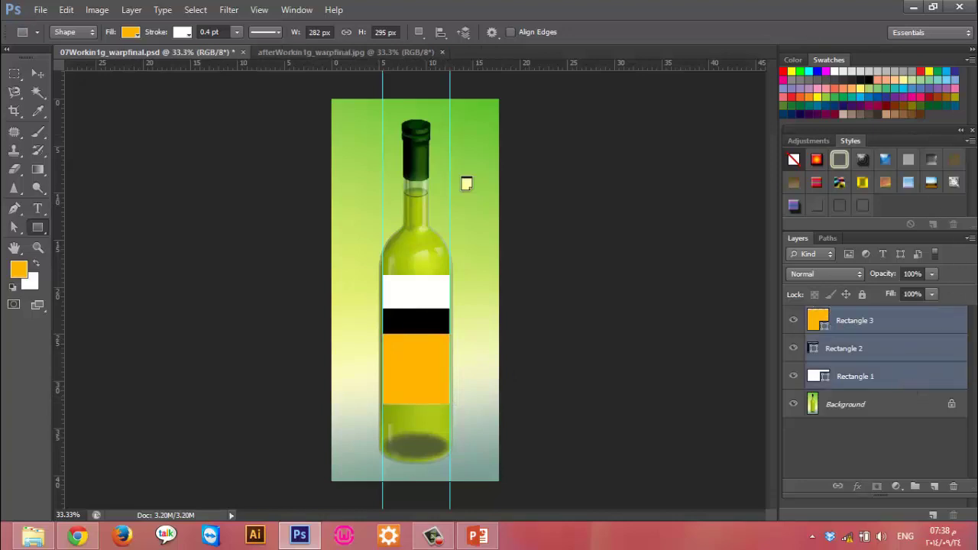
Try Merge Shapes and undo it, then rasterize the Rectangle 3, 2 and 1 layers
left_click(970, 240)
left_click(879, 417)
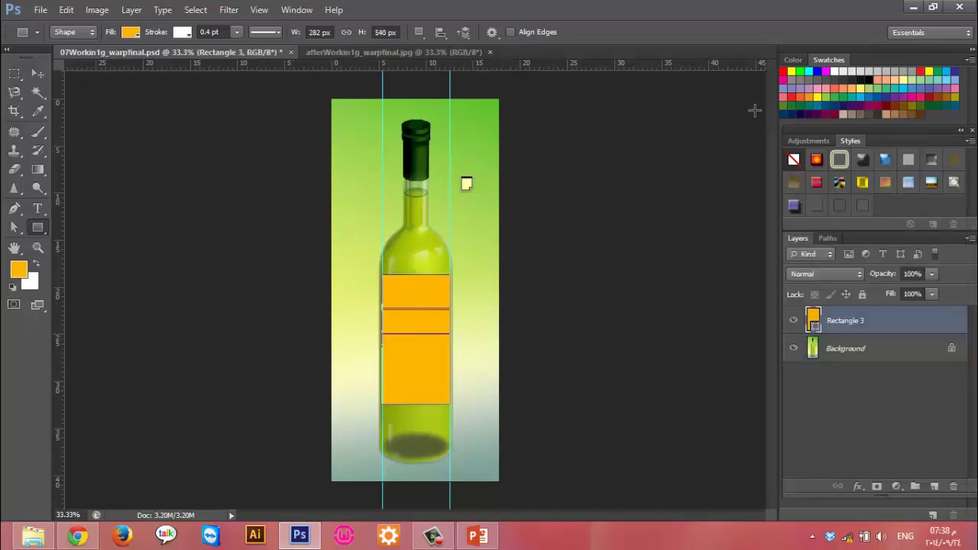
key("ctrl+z")
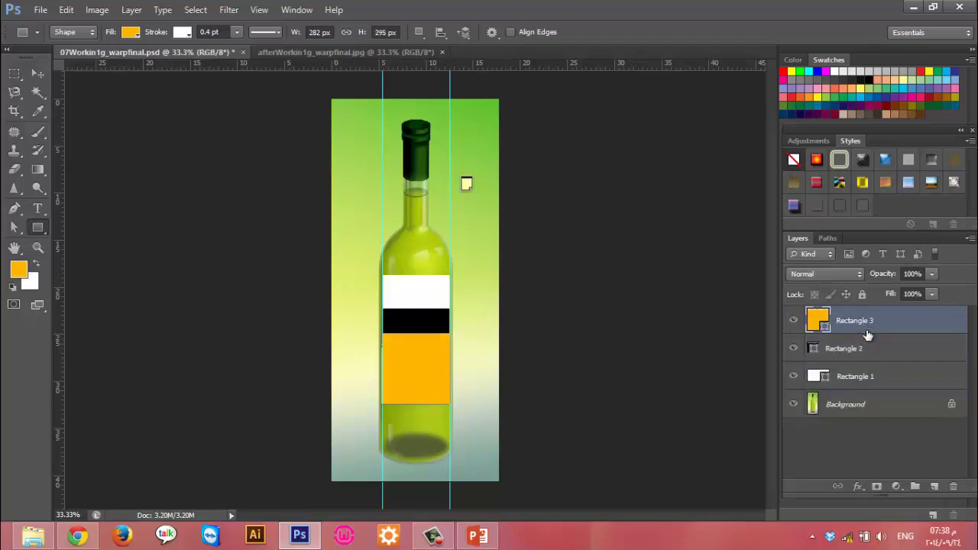
left_click(914, 353)
right_click(913, 330)
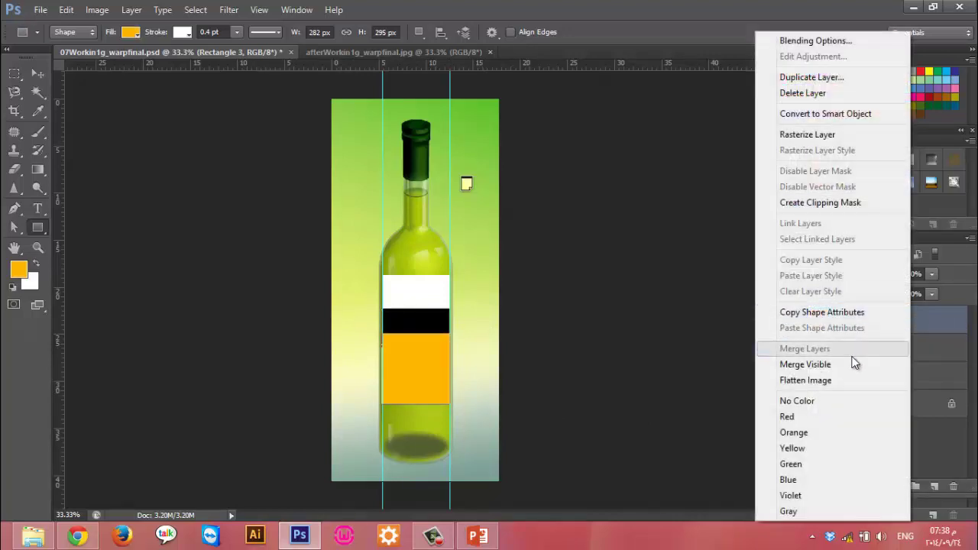
left_click(849, 139)
right_click(906, 348)
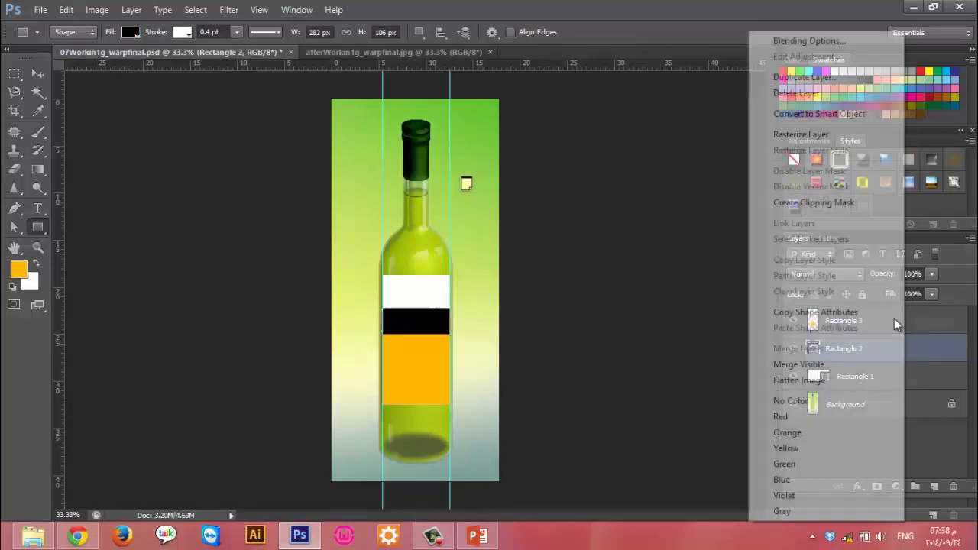
left_click(803, 134)
right_click(904, 374)
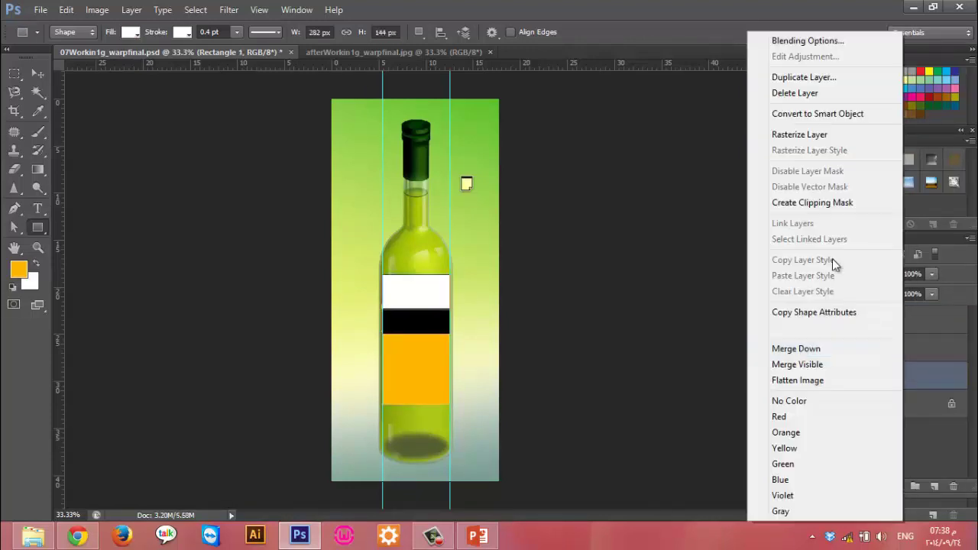
left_click(798, 137)
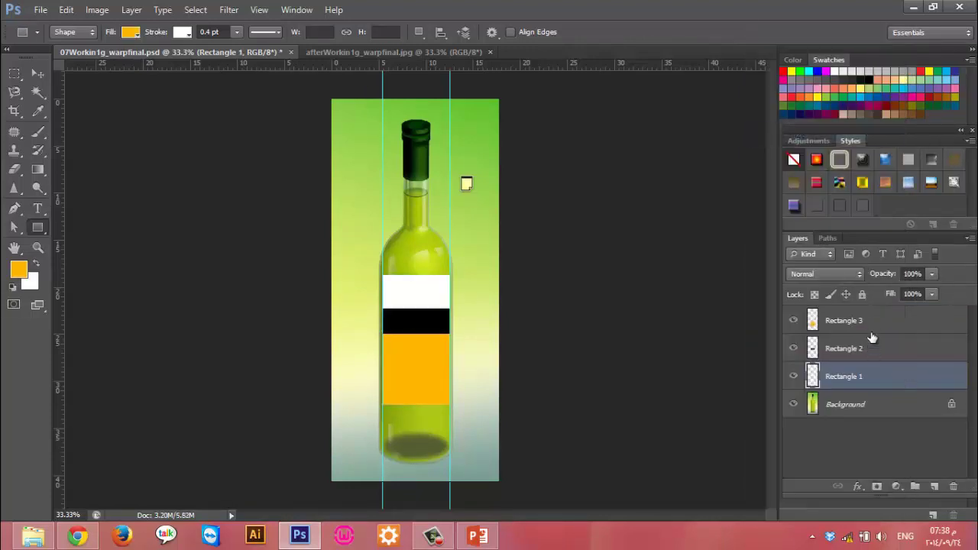
Merge the three rasterized bands into one Rectangle 3 layer and view the reference image
left_click(875, 326, "shift")
right_click(881, 329)
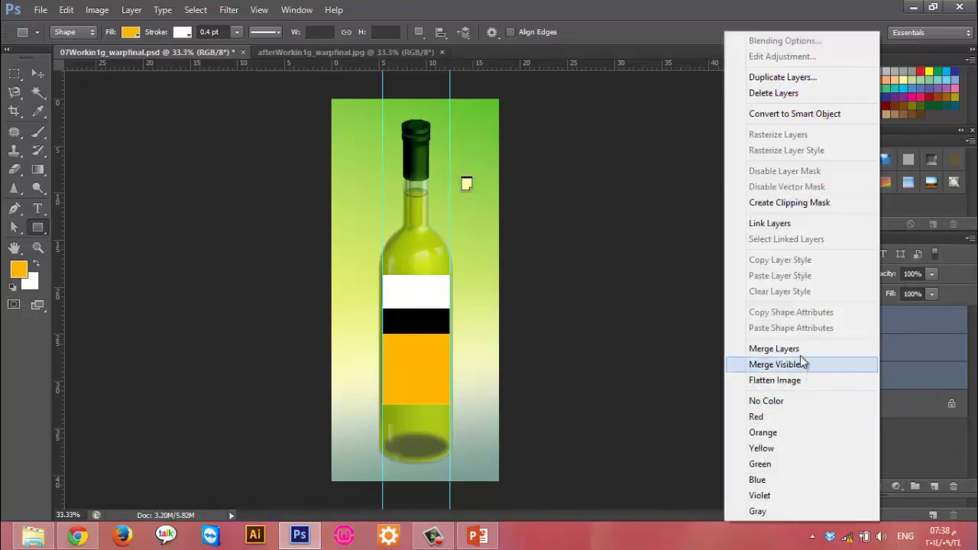
left_click(774, 349)
left_click(793, 320)
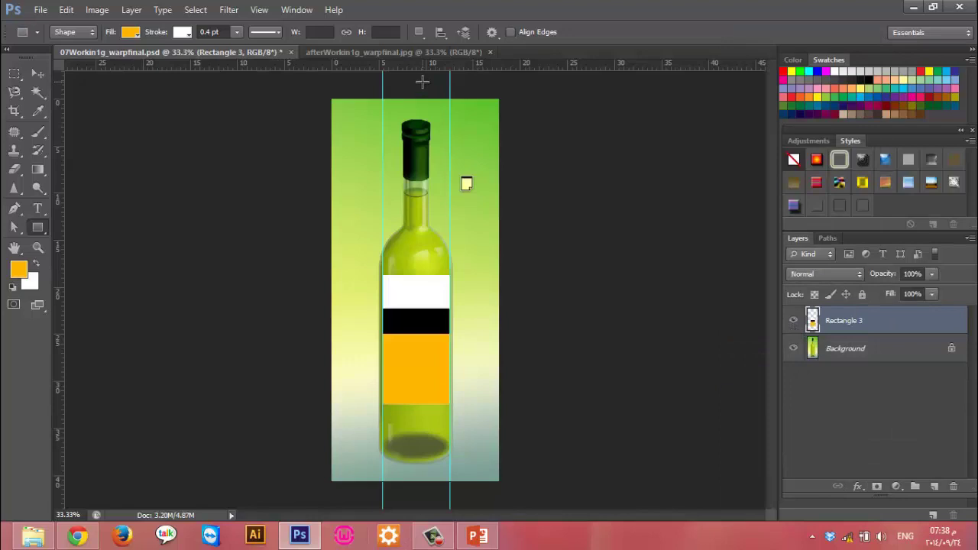
left_click(440, 52)
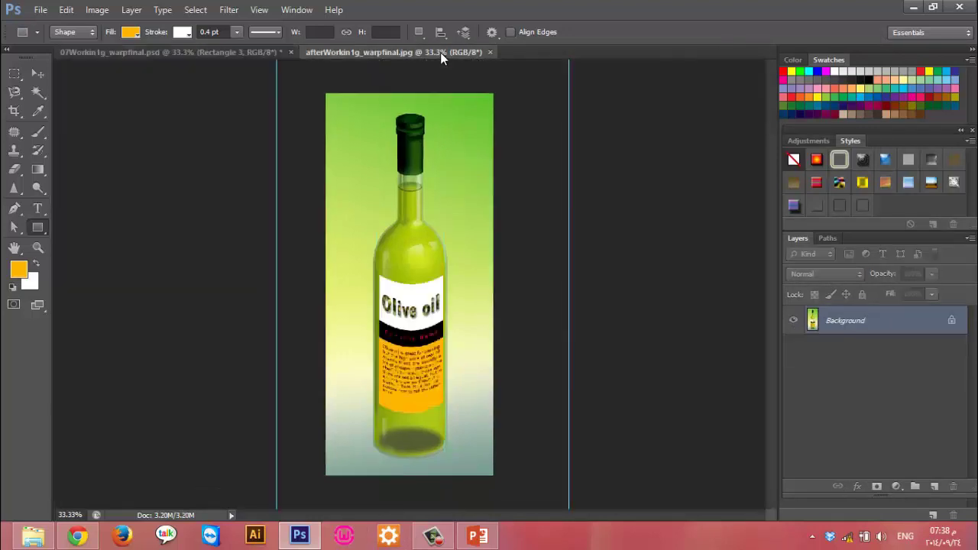
Zoom the reference's Olive oil label to 200% and start a new 1000 × 400 px document
key("ctrl+plus")
key("ctrl+plus")
key("ctrl+plus")
key("ctrl+plus")
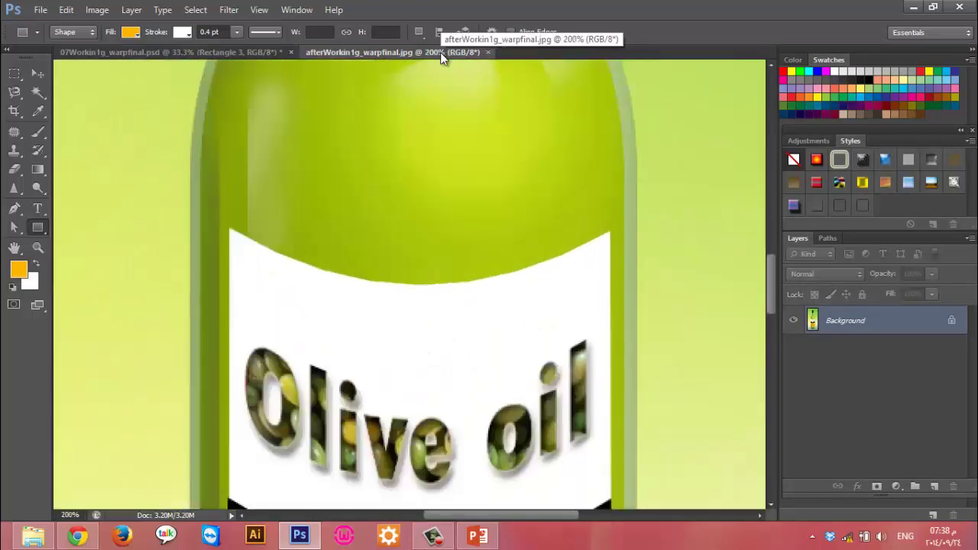
scroll(329, 269, "down", 3)
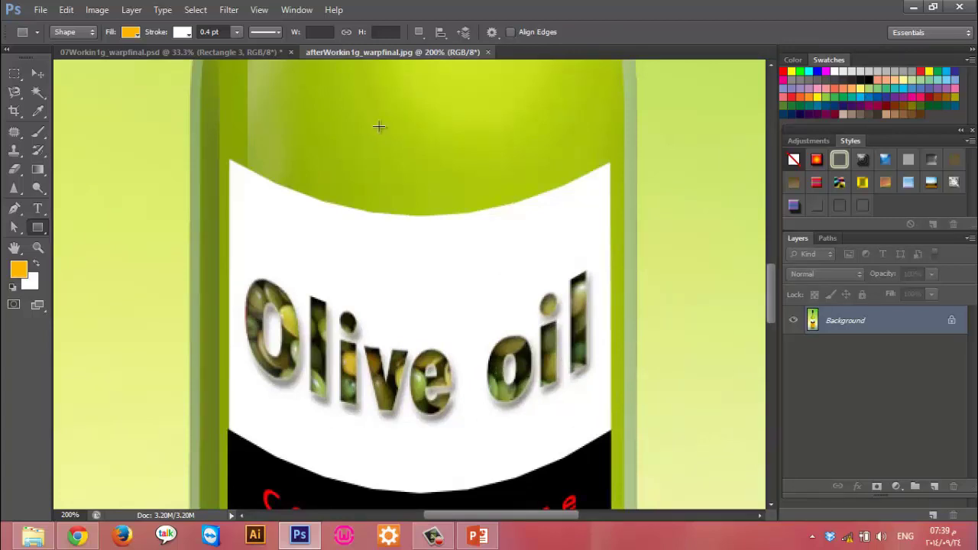
key("ctrl+n")
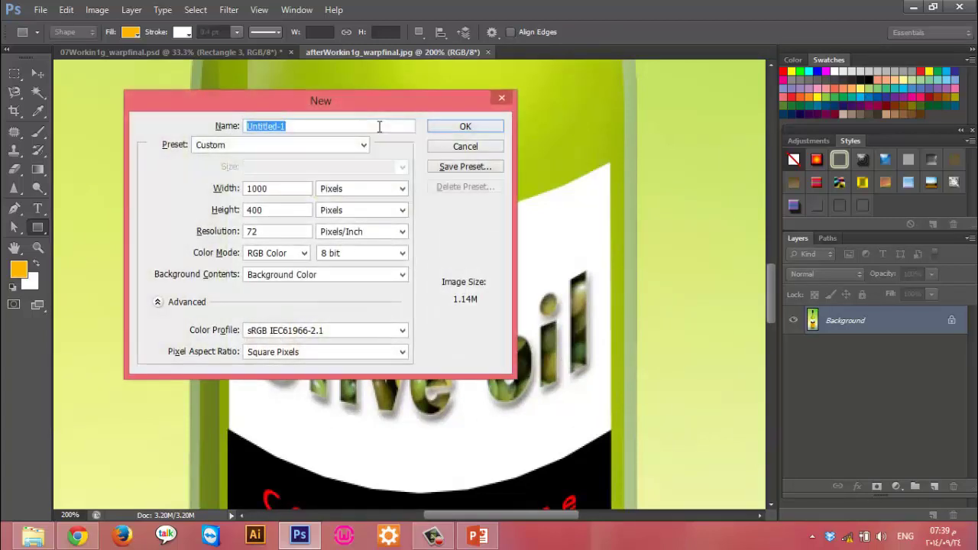
Create the 1000 × 400 document and type a name in Blackoak Std
key("Return")
left_click(40, 209)
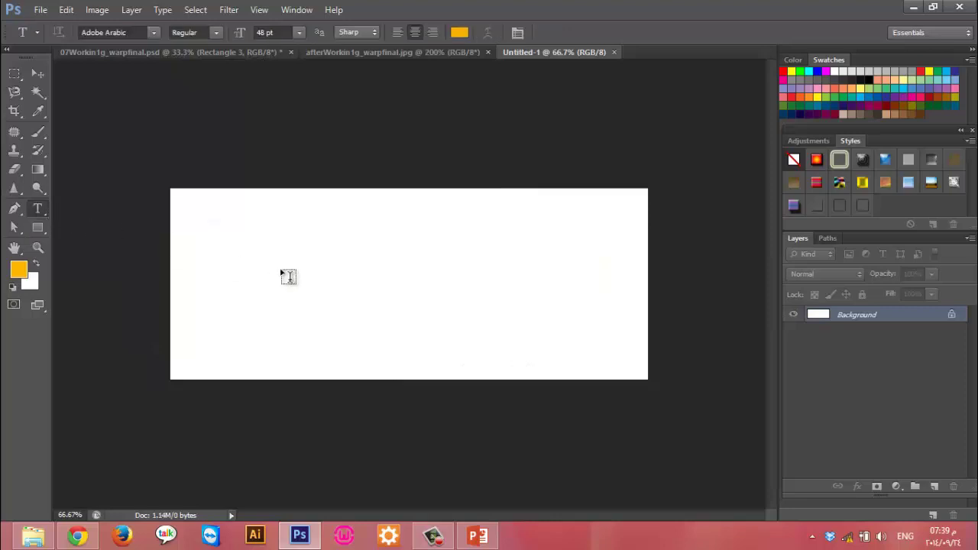
left_click(281, 267)
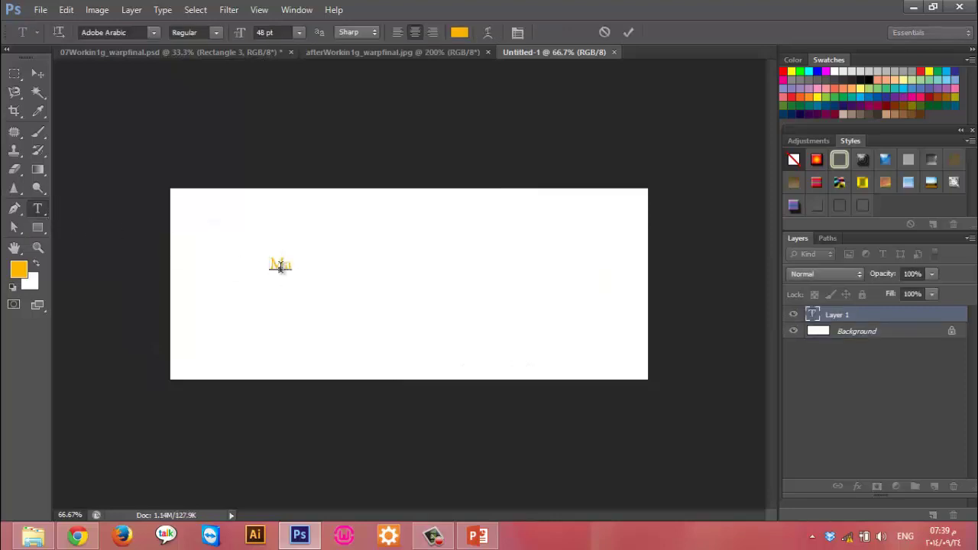
type("Mariam")
left_click_drag(253, 267, 308, 268)
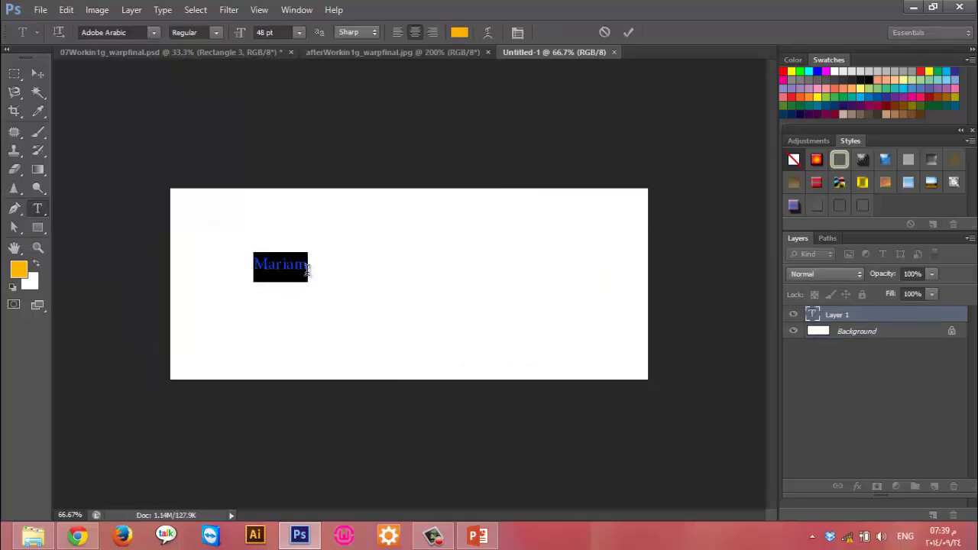
left_click(153, 32)
left_click(229, 395)
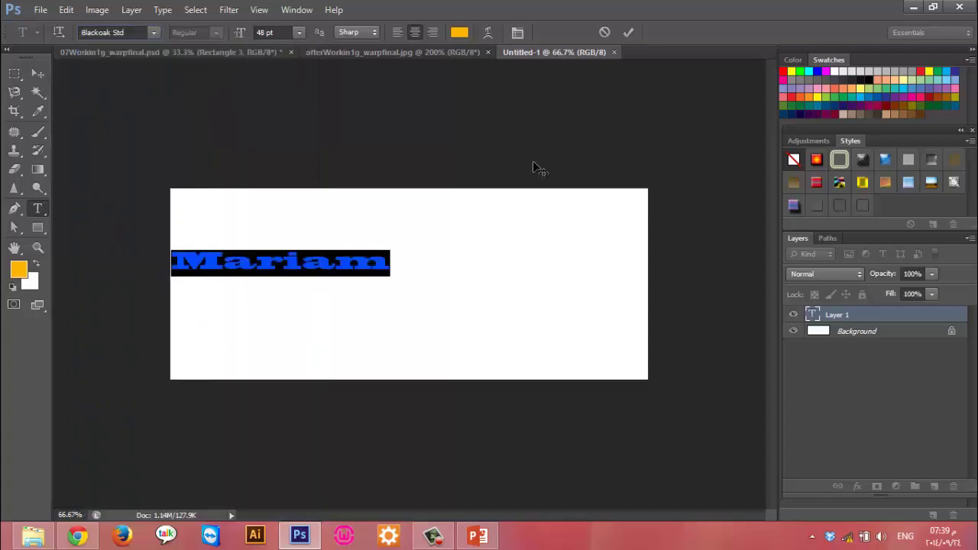
left_click(622, 35)
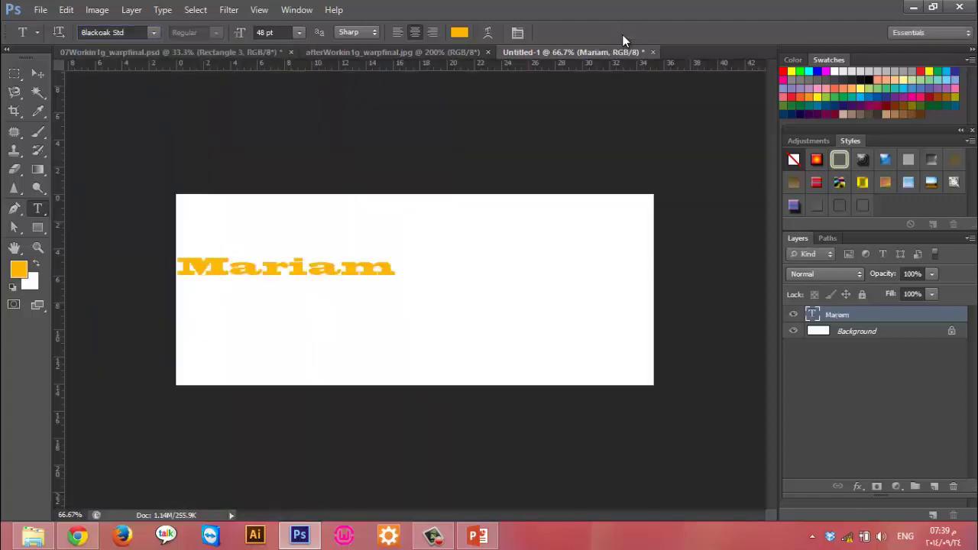
Enlarge the name text across the canvas and place the olive photo url.png over it
key("ctrl+t")
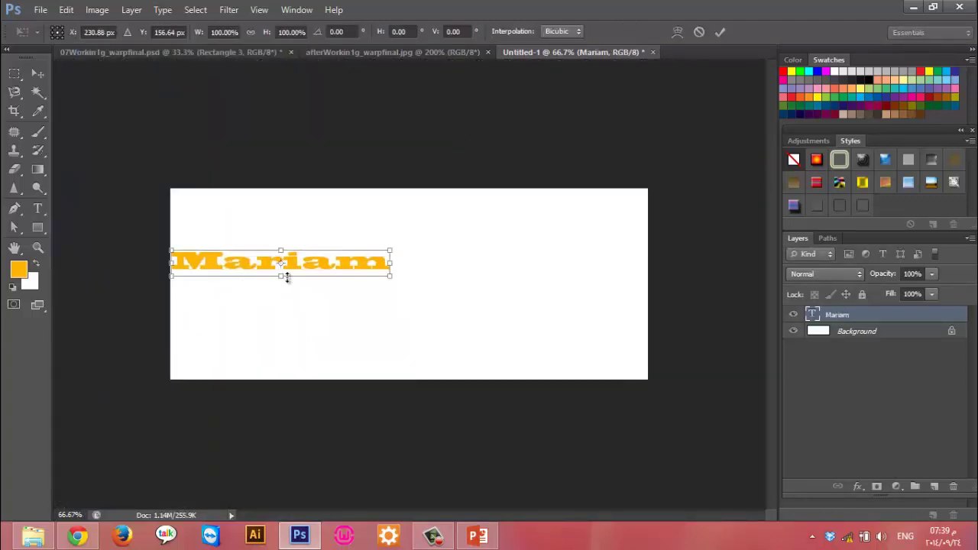
left_click_drag(287, 278, 303, 339)
mouse_move(372, 272)
left_mouse_down()
mouse_move(448, 267)
mouse_move(526, 291)
left_mouse_up()
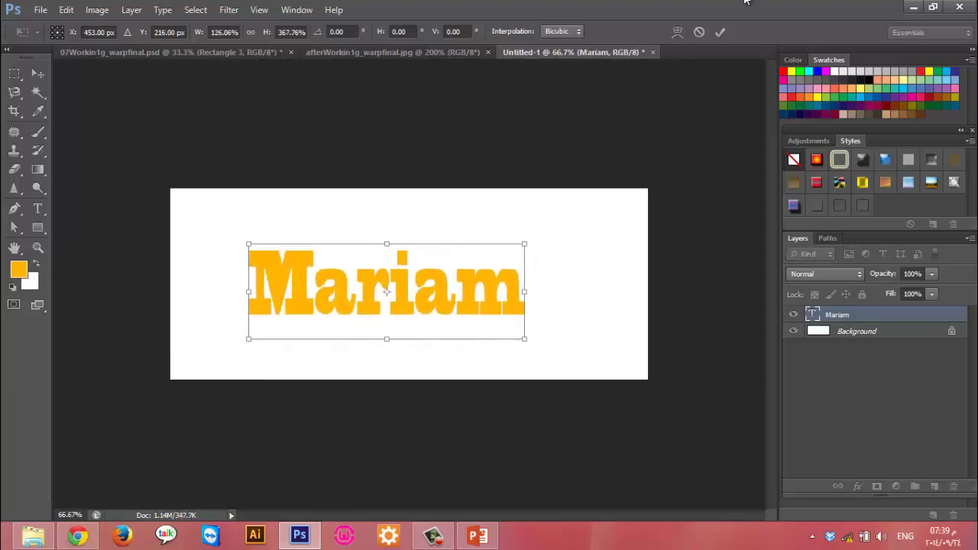
left_click(720, 32)
left_click(33, 535)
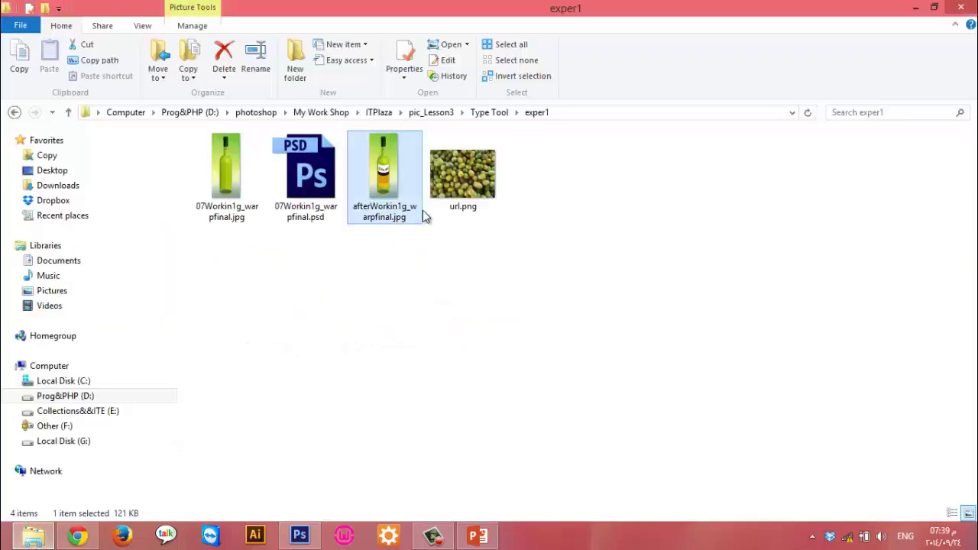
mouse_move(462, 174)
left_mouse_down()
mouse_move(299, 541)
mouse_move(409, 283)
left_mouse_up()
mouse_move(482, 294)
left_mouse_down()
mouse_move(420, 294)
mouse_move(530, 283)
left_mouse_up()
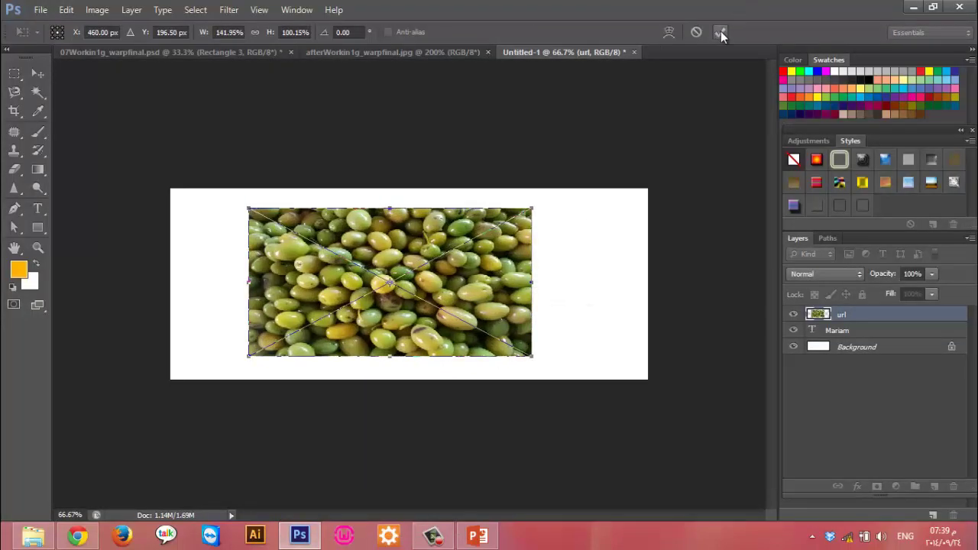
Commit the olive photo, clip it into the name text and shift it within the letters
left_click(720, 32)
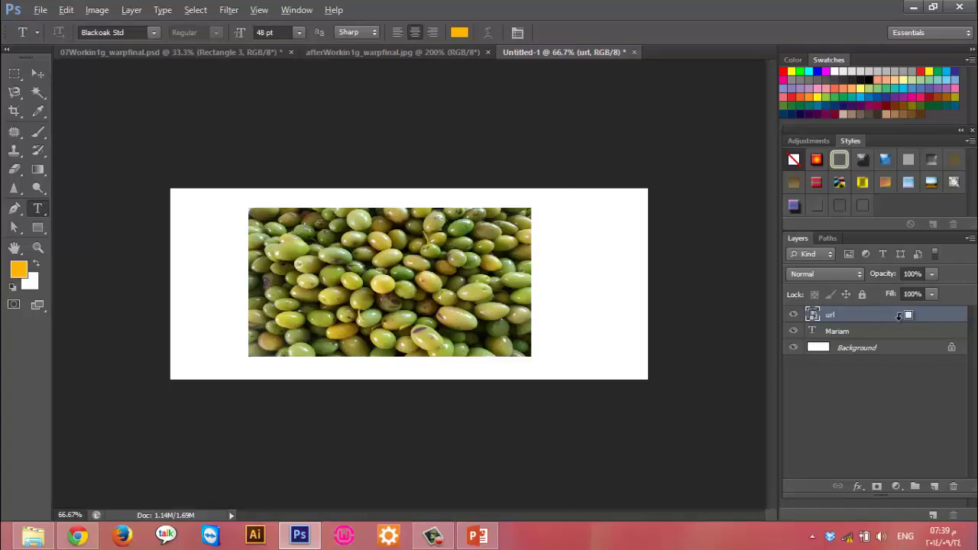
left_click(901, 316, "alt")
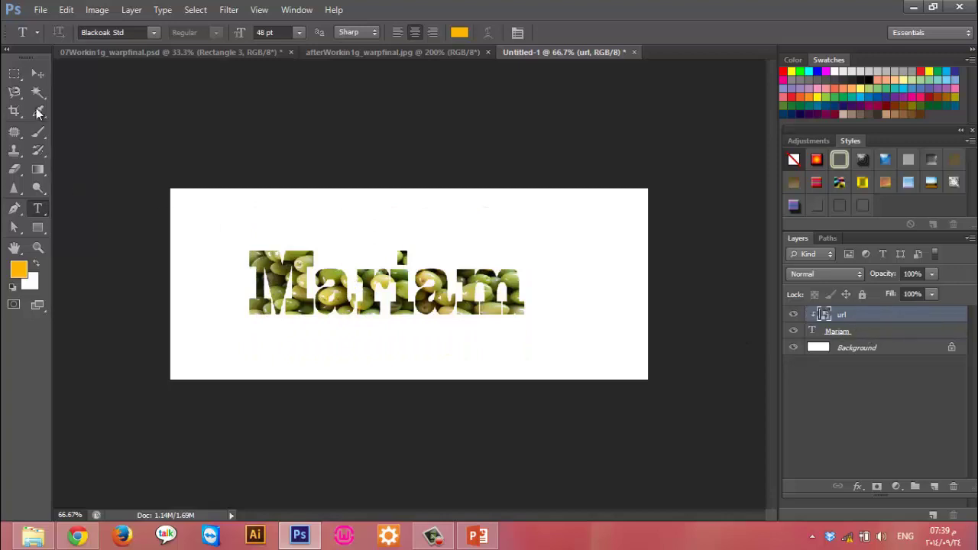
left_click(37, 74)
mouse_move(310, 258)
left_mouse_down()
mouse_move(293, 323)
mouse_move(303, 321)
left_mouse_up()
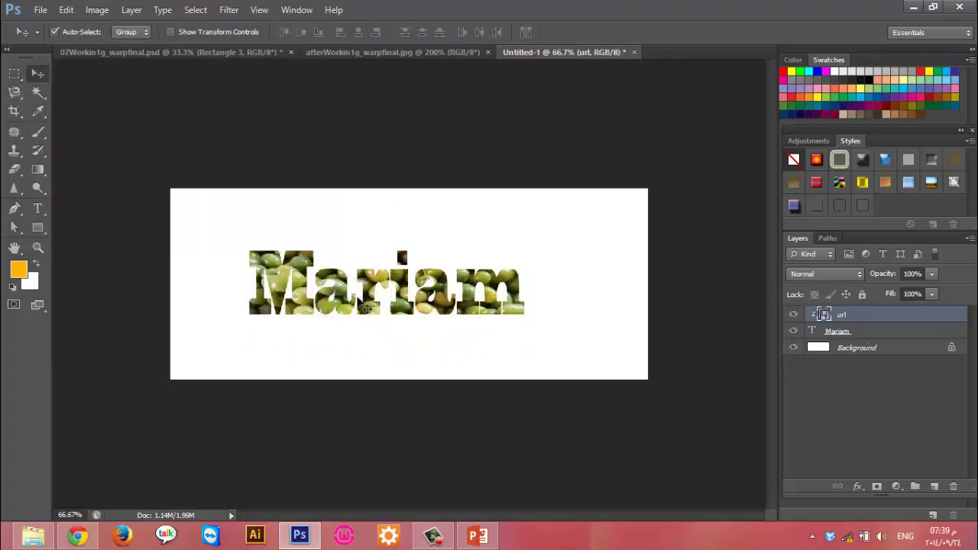
Give the name text Drop Shadow, Outer Glow and Bevel & Emboss, then close Untitled-1
double_click(910, 331)
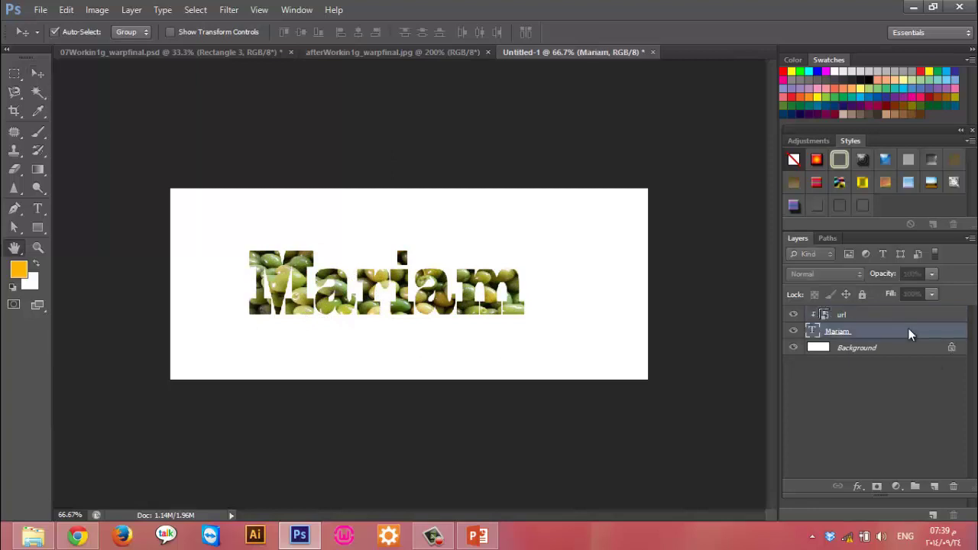
left_click(364, 321)
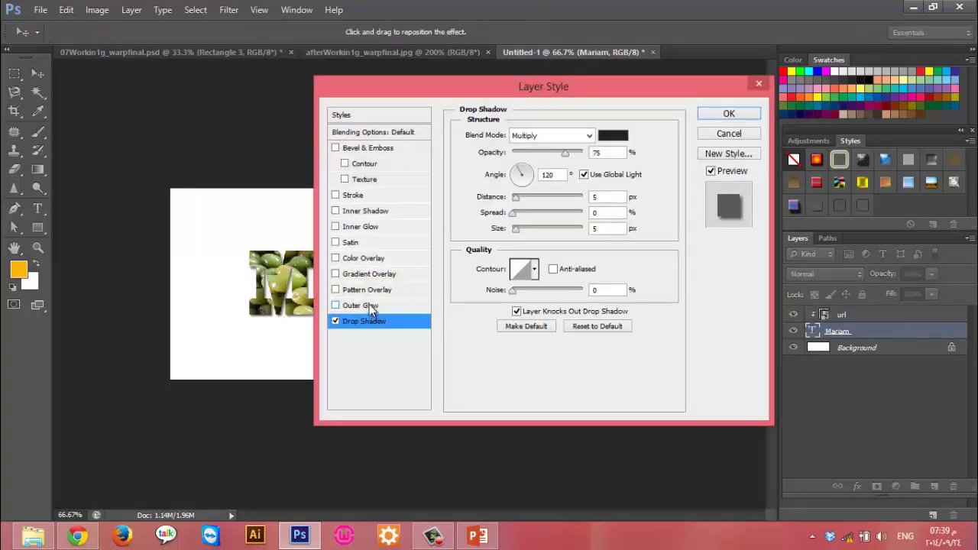
left_click(370, 305)
left_click(365, 148)
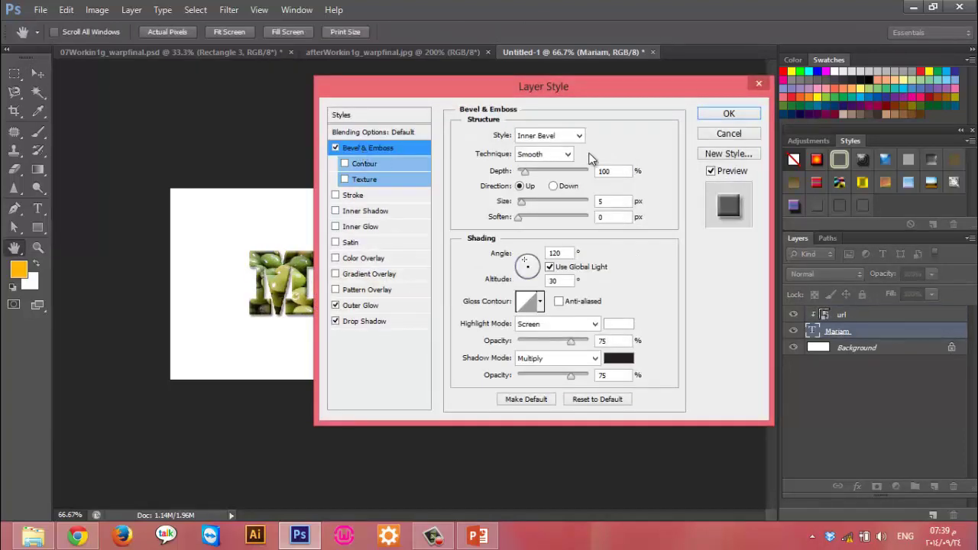
left_click(722, 115)
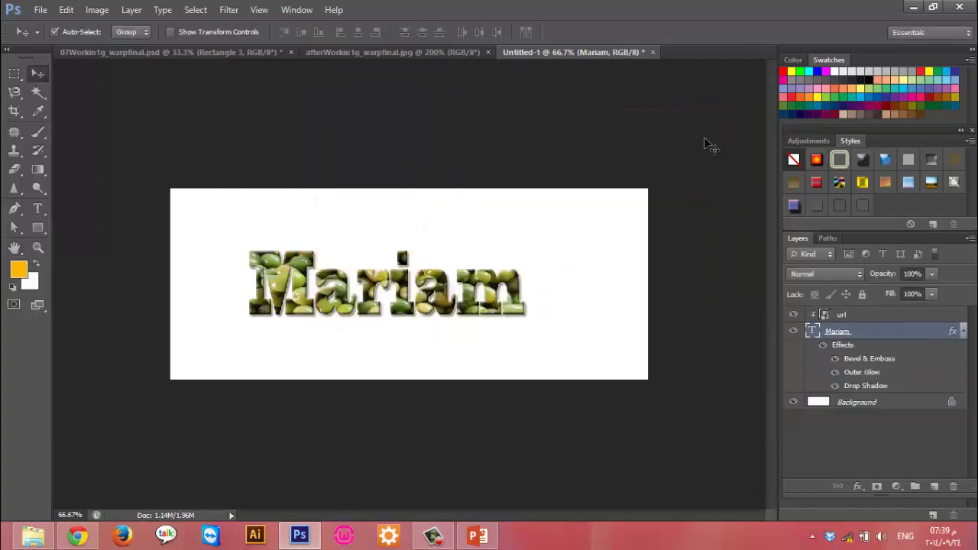
left_click(653, 52)
Discard the practice document and type 'Olive Oil' in Cooper Std on the bottle's white band
left_click(498, 212)
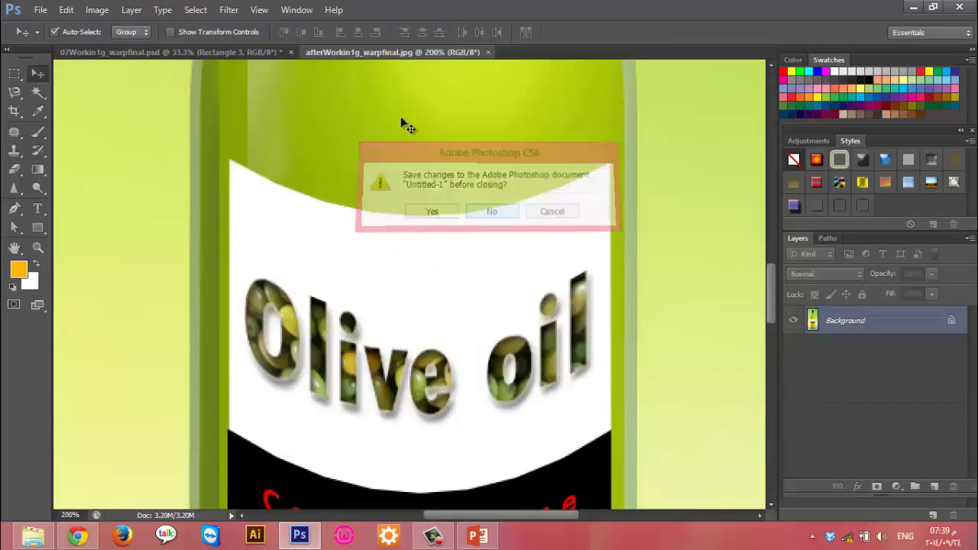
left_click(197, 51)
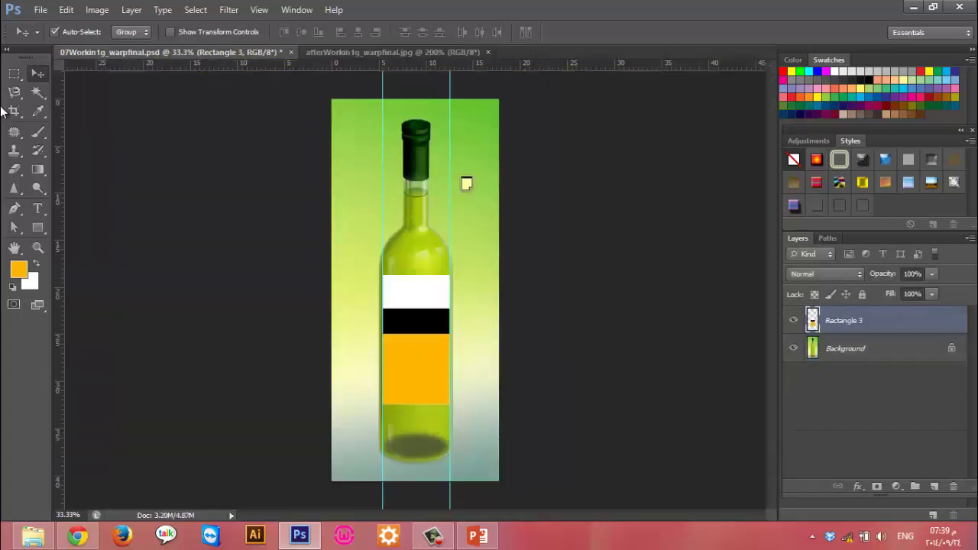
left_click(38, 208)
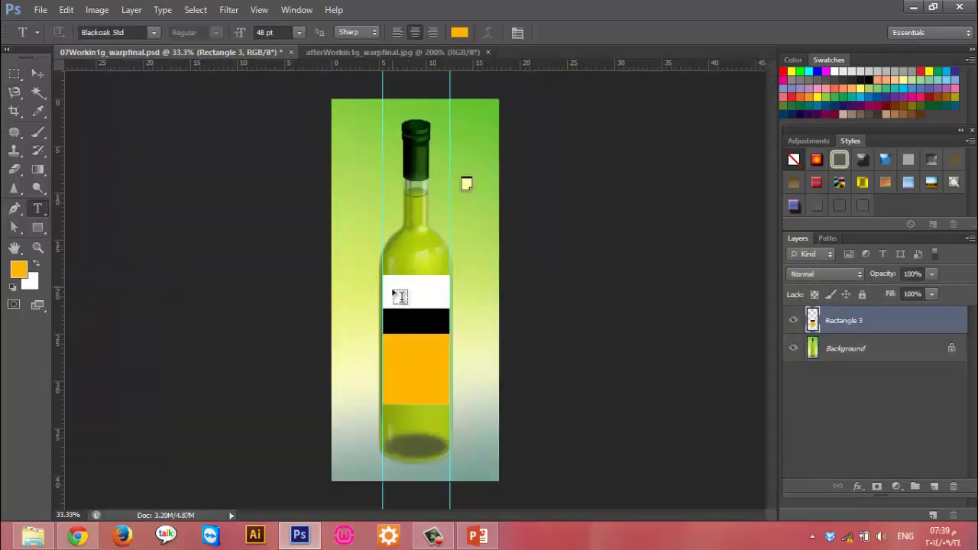
left_click(392, 289)
type("Oli")
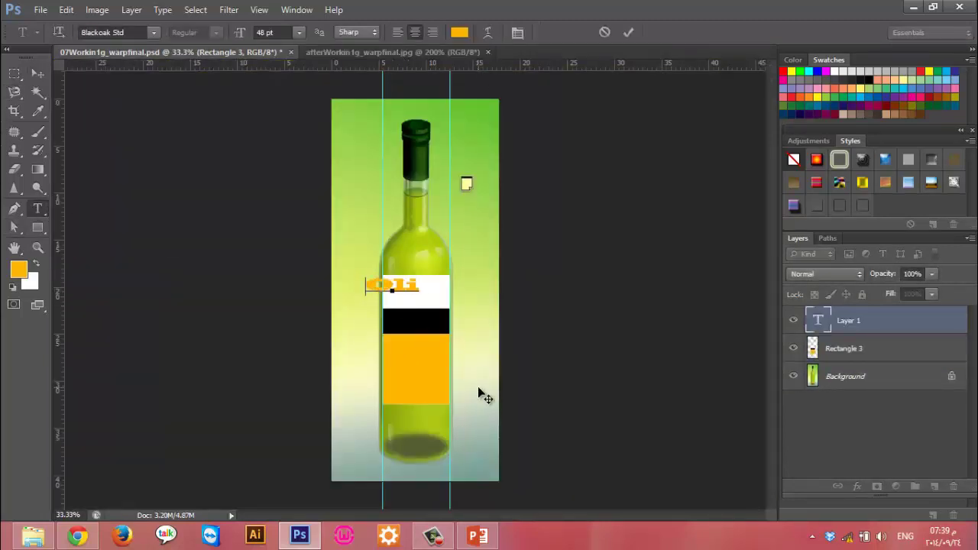
type("ve Oil")
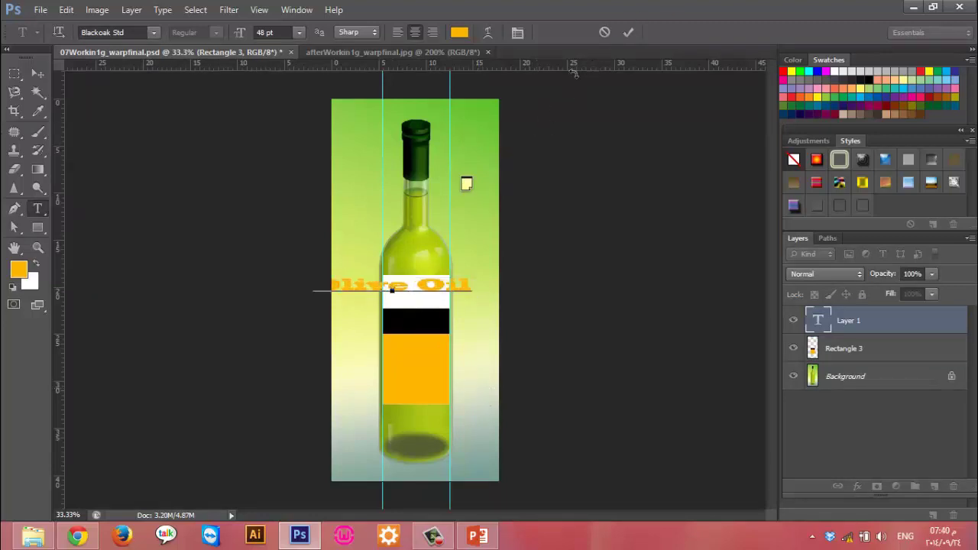
key("ctrl+a")
left_click(154, 32)
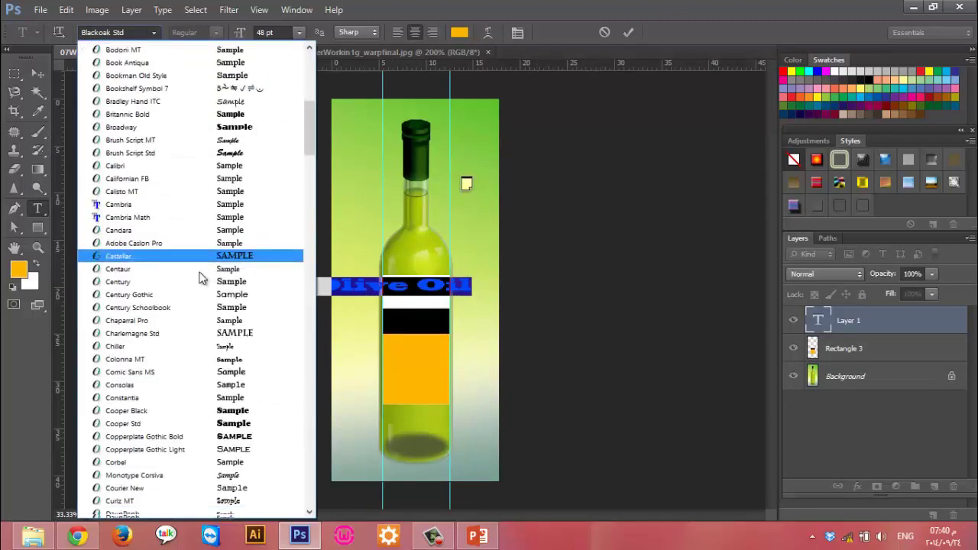
scroll(201, 273, "down", 3)
left_click(239, 320)
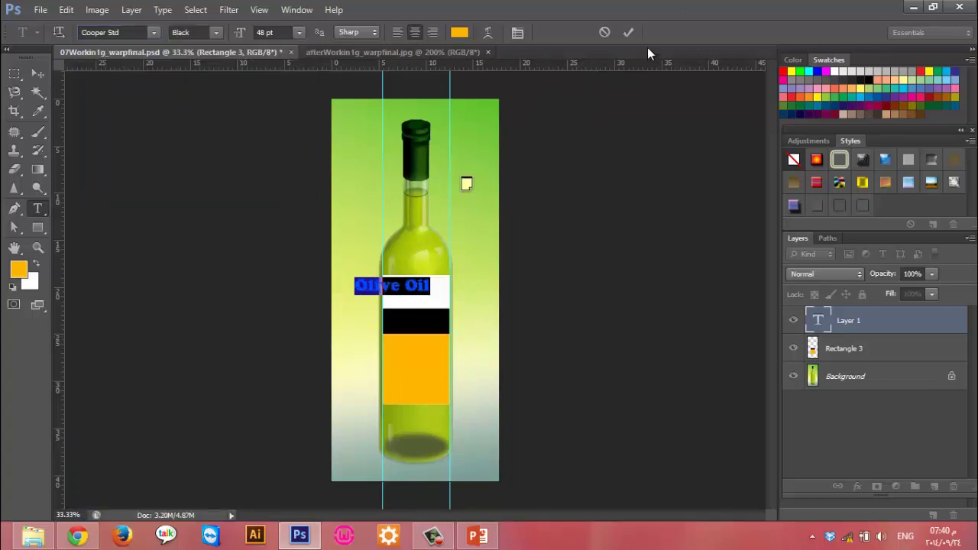
left_click(632, 31)
Scale and position the Olive Oil text to fit the white band, ending at 54.33 pt
key("ctrl+t")
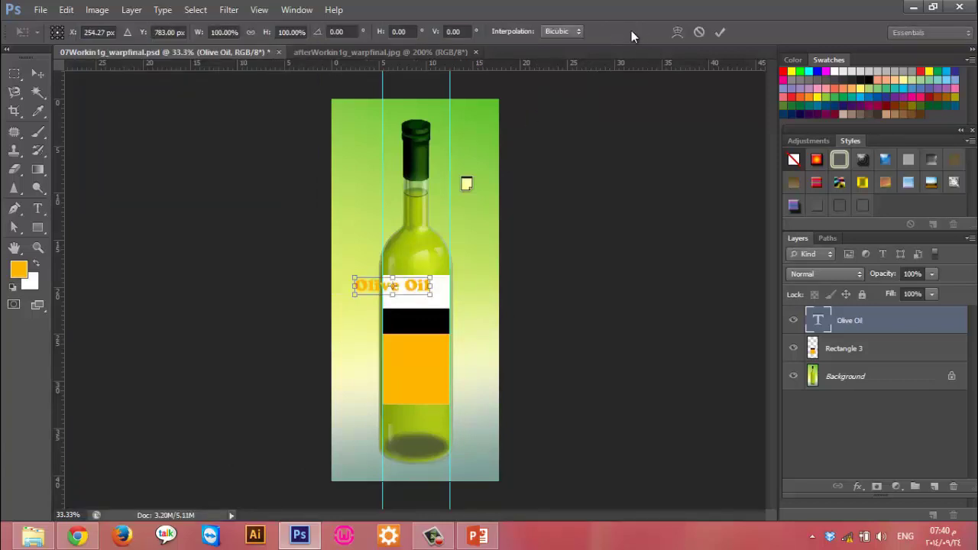
mouse_move(407, 286)
left_mouse_down()
mouse_move(452, 302)
mouse_move(416, 303)
left_mouse_up()
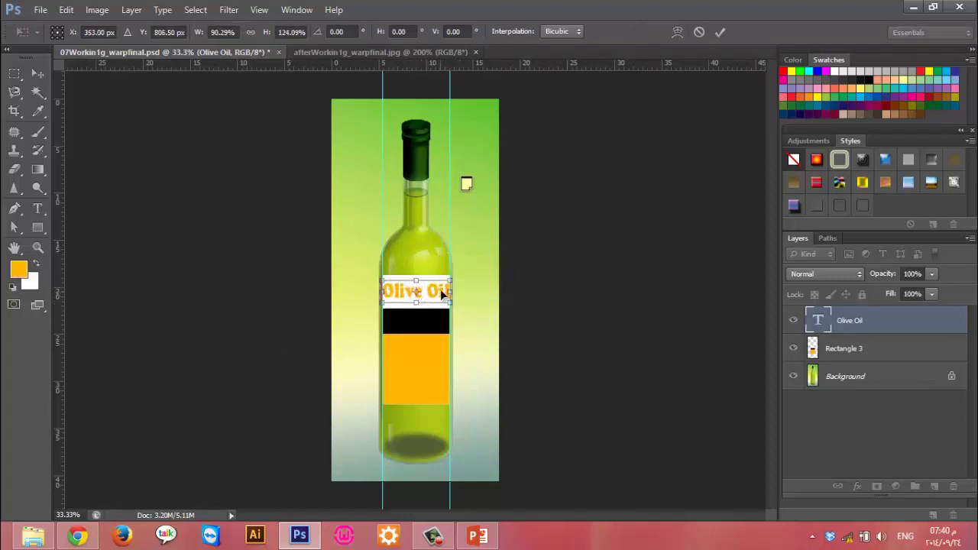
left_click(720, 33)
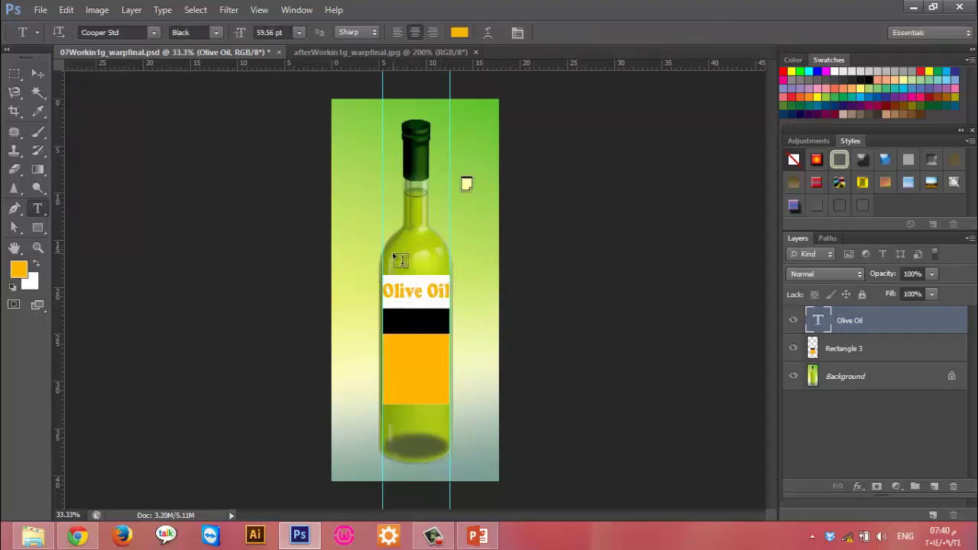
key("ctrl+t")
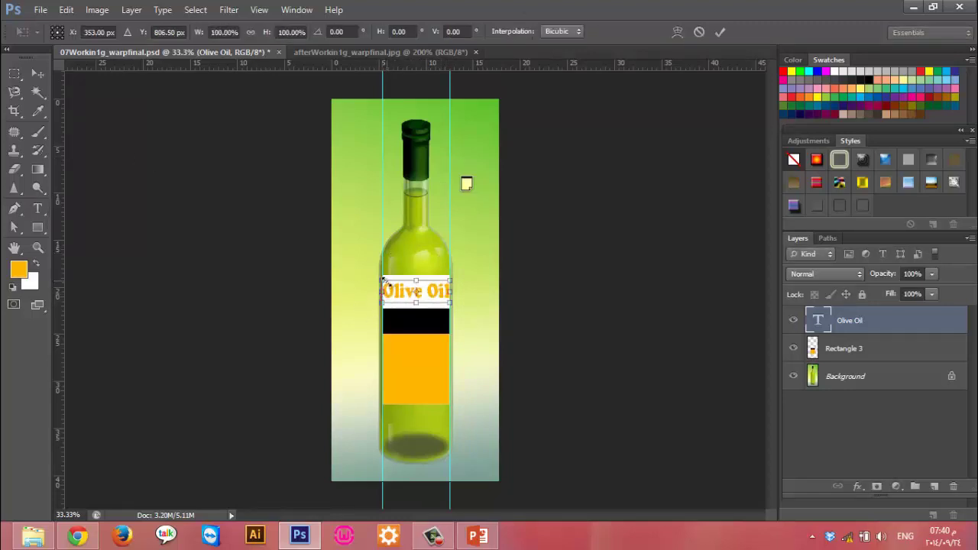
left_click_drag(385, 281, 391, 286)
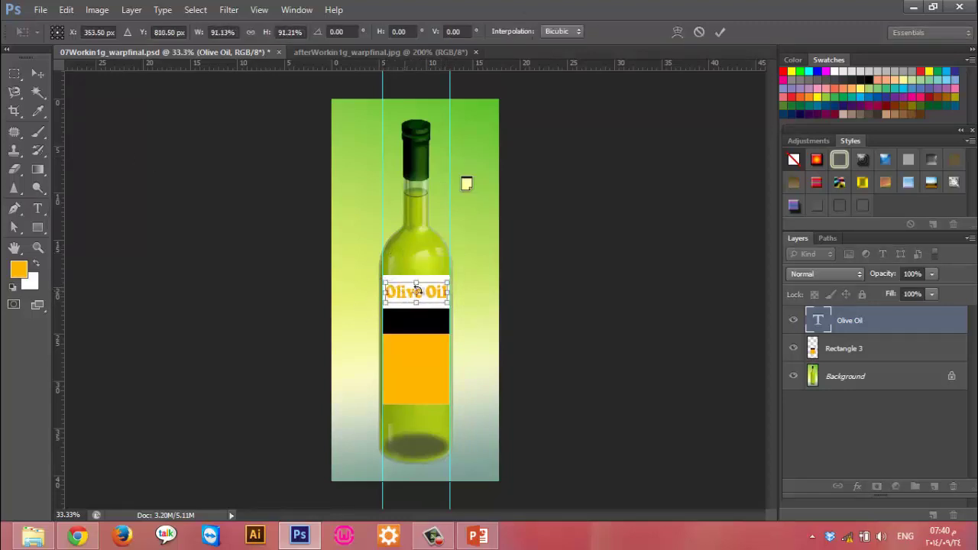
left_click(720, 32)
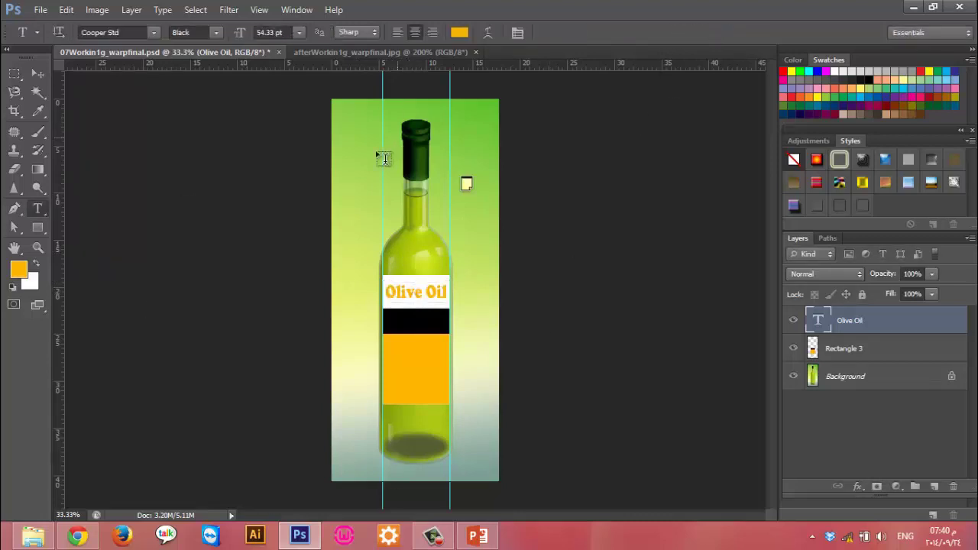
left_click(33, 535)
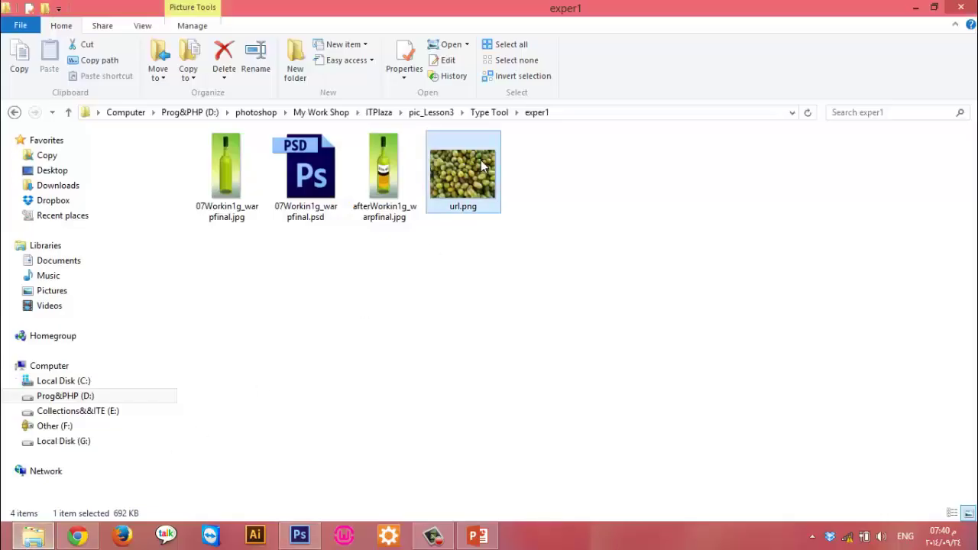
Drag url.png from Explorer into the label and shrink it over the white band
mouse_move(483, 169)
left_mouse_down()
mouse_move(469, 507)
mouse_move(438, 285)
left_mouse_up()
mouse_move(484, 236)
left_mouse_down()
mouse_move(399, 301)
mouse_move(426, 310)
left_mouse_up()
mouse_move(450, 269)
left_mouse_down()
mouse_move(446, 297)
mouse_move(418, 308)
left_mouse_up()
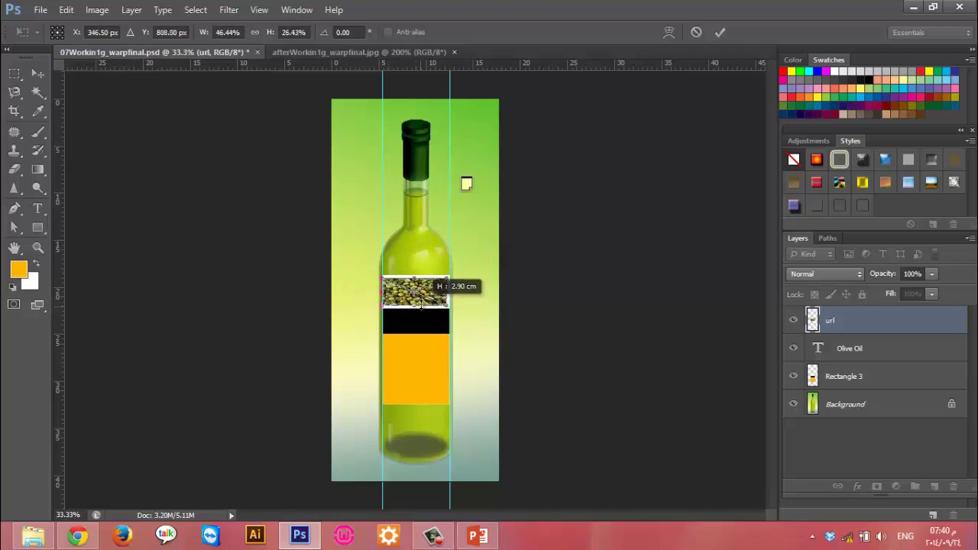
Commit the olive photo's placement and clip it to the Olive Oil text
left_click(723, 32)
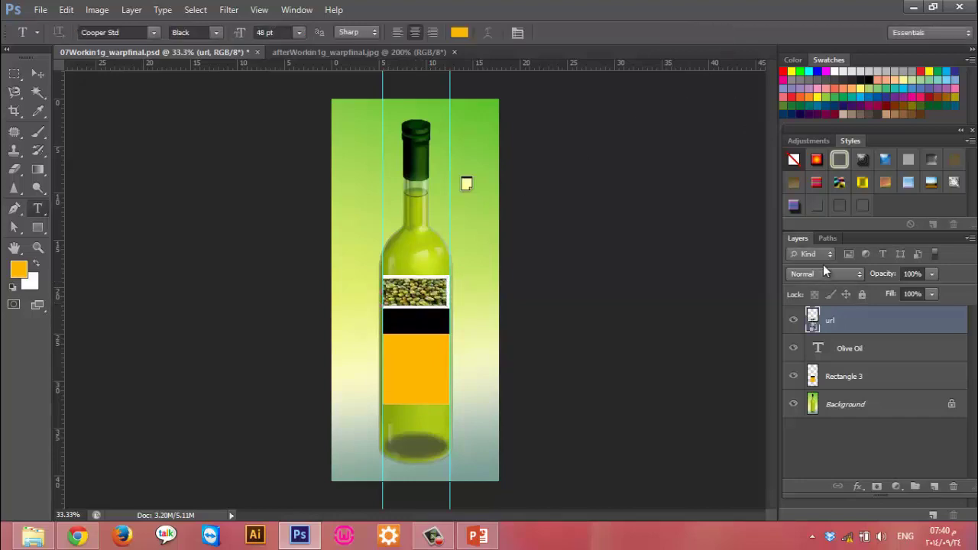
left_click(898, 327, "alt")
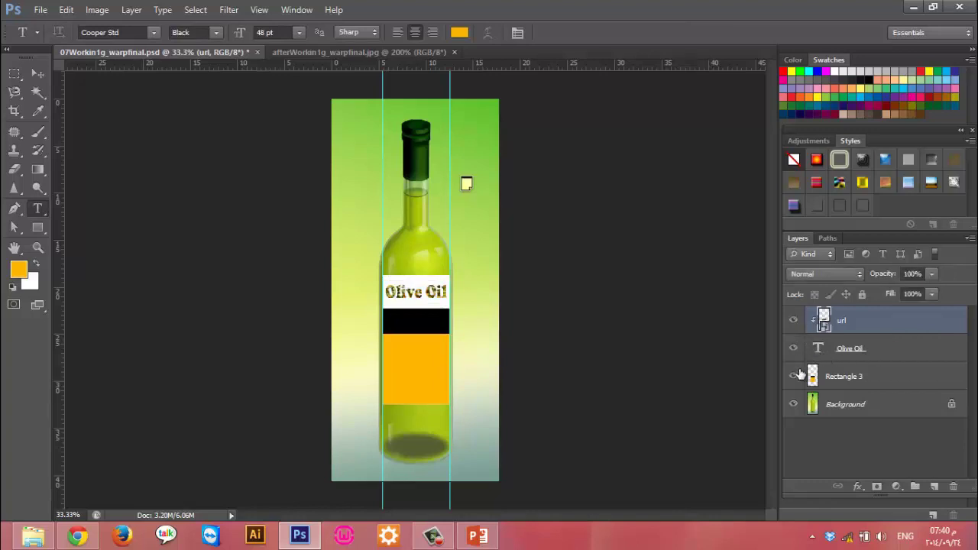
key("ctrl+plus")
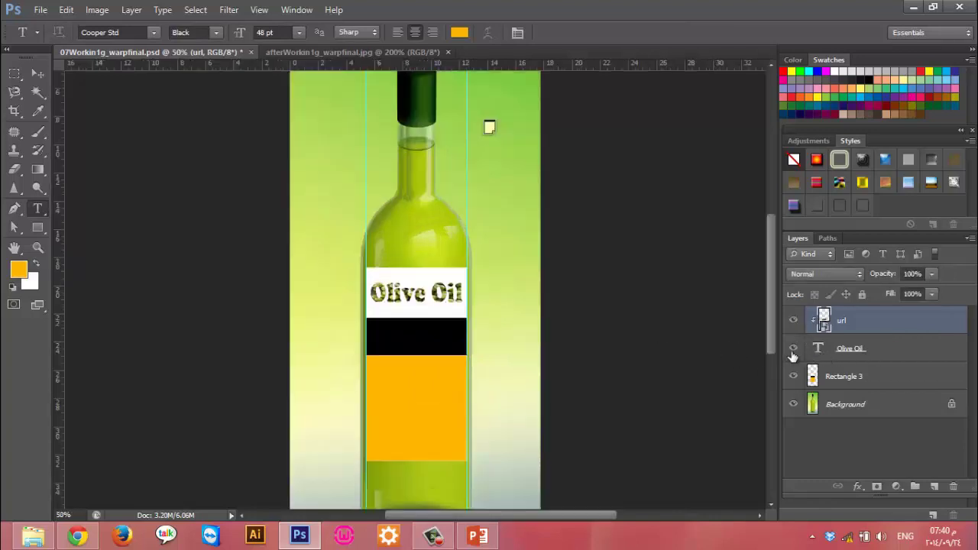
key("ctrl+plus")
key("ctrl+plus")
key("ctrl+plus")
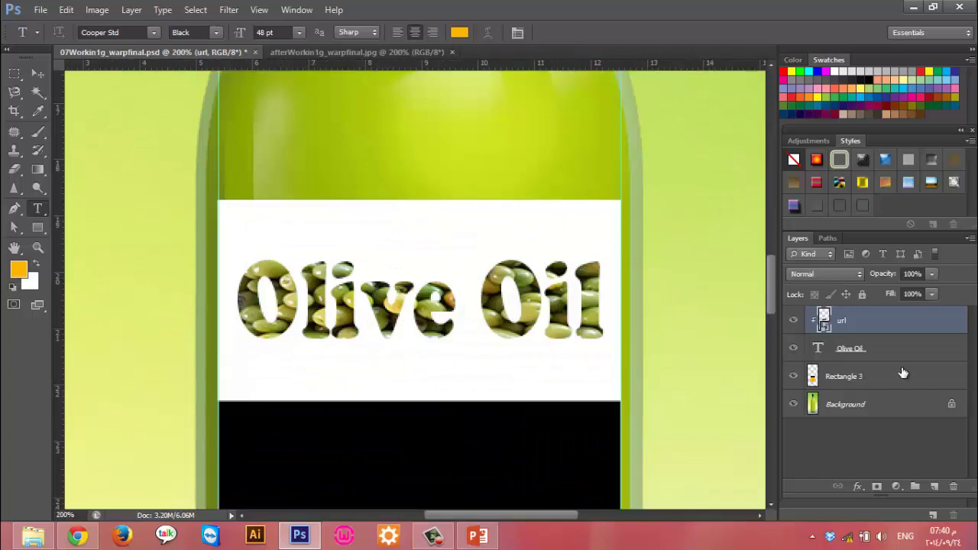
Give the Olive Oil text Drop Shadow, Outer Glow, Bevel & Emboss and a black Inner Glow
double_click(931, 355)
left_click(351, 321)
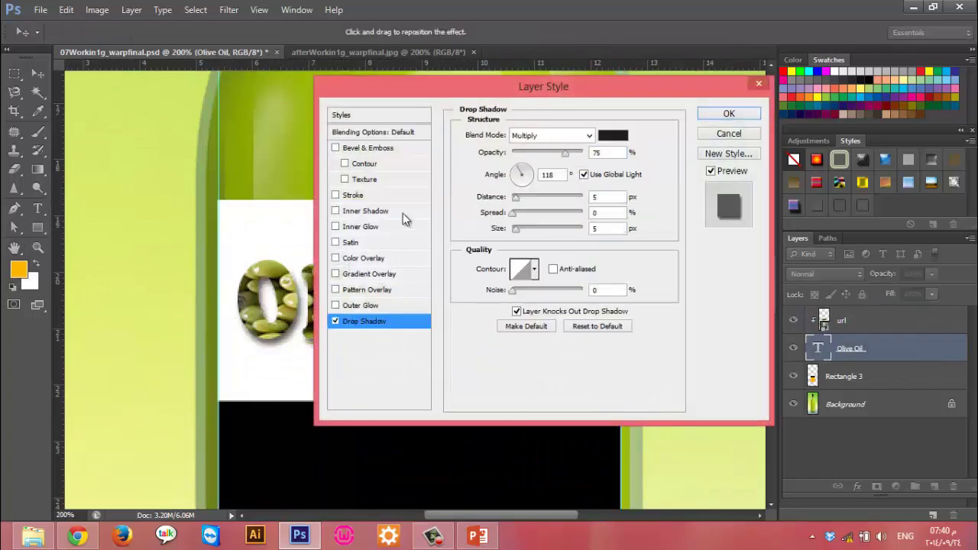
left_click_drag(457, 87, 605, 103)
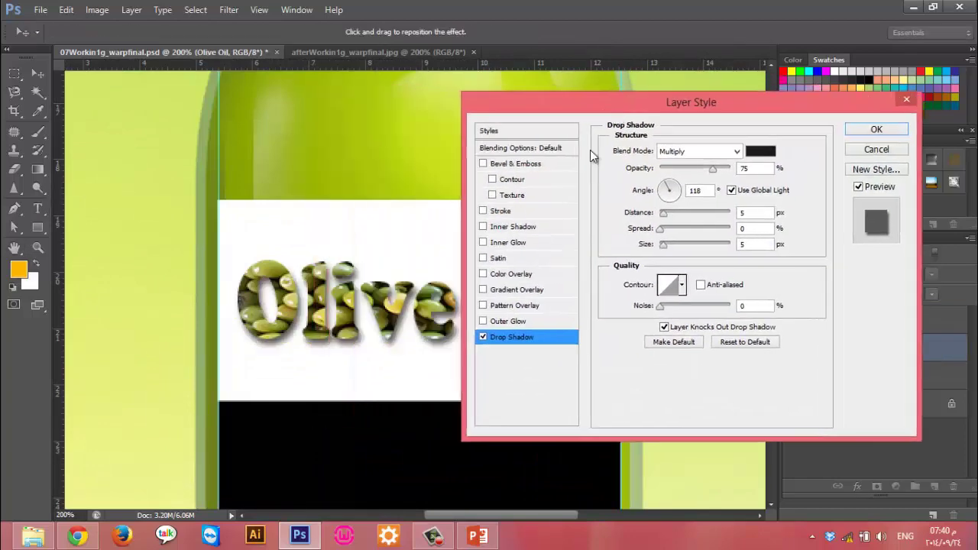
left_click(506, 322)
left_click(516, 164)
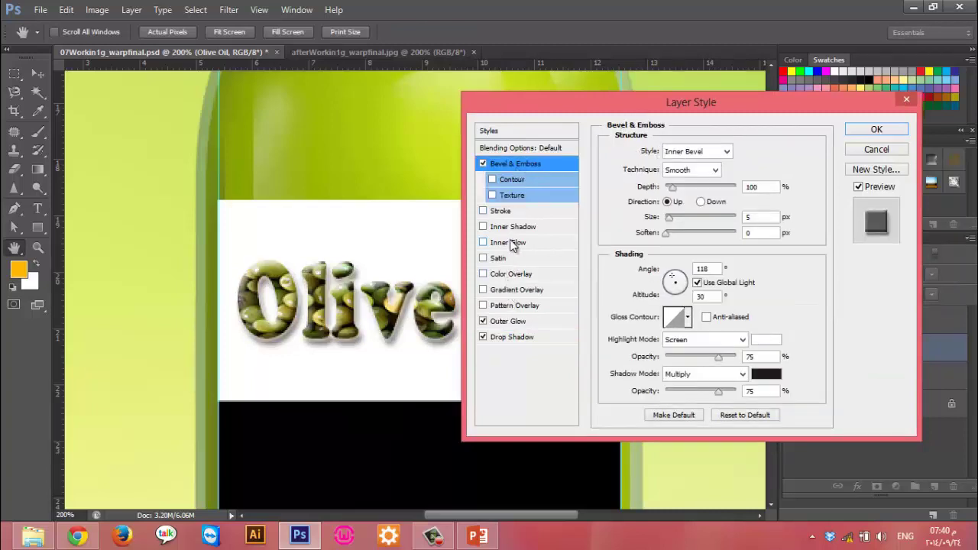
left_click(510, 243)
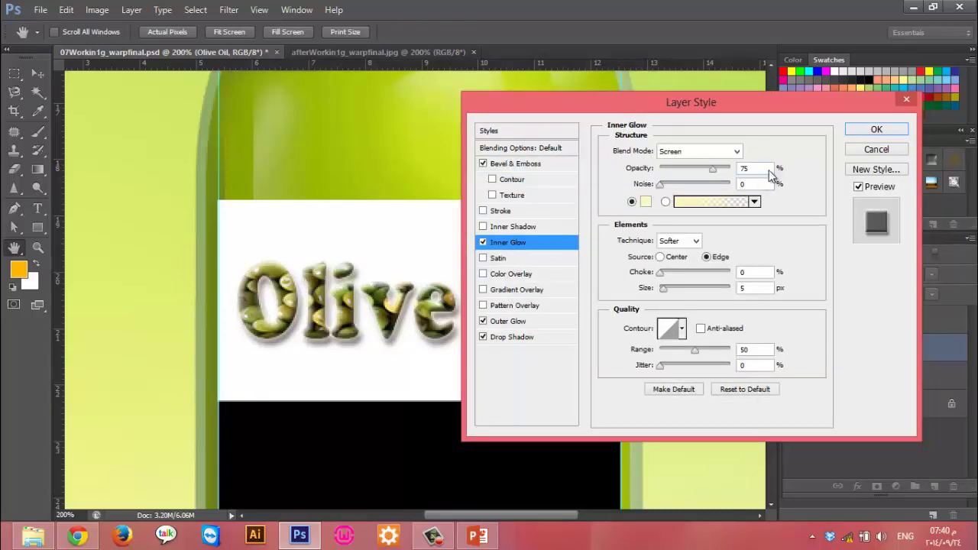
left_click(646, 201)
left_click(447, 416)
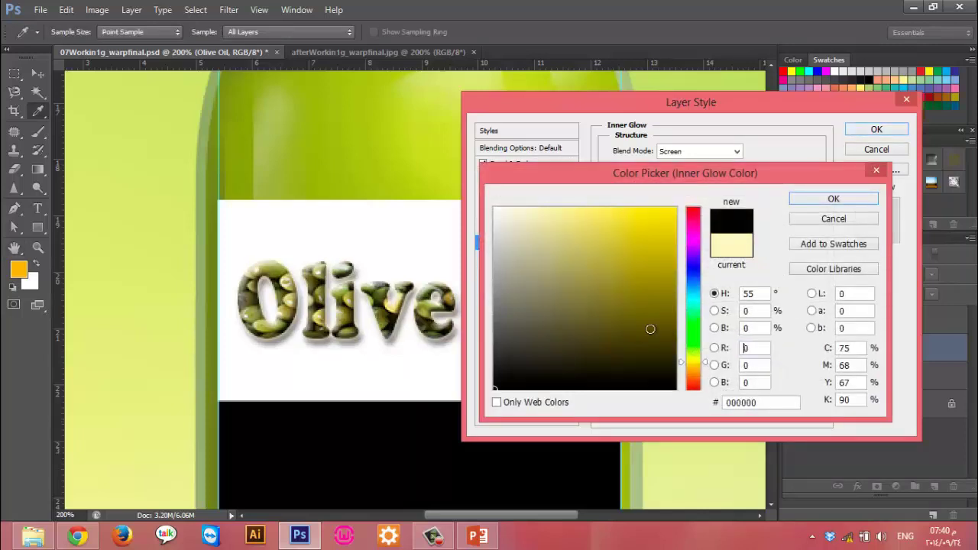
left_click(825, 200)
Accept the layer effects and compare the label against the finished reference image
key("Return")
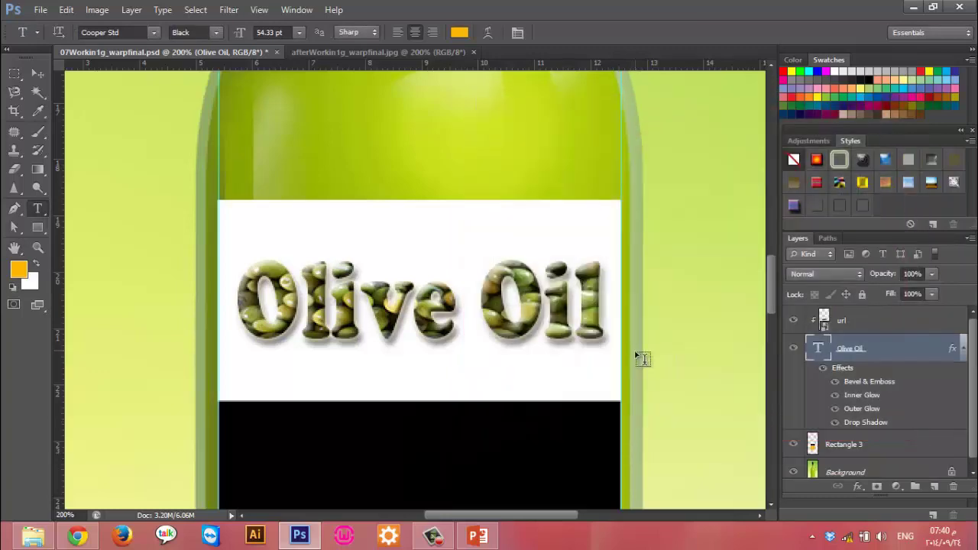
scroll(601, 380, "down", 3)
scroll(601, 380, "down", 3)
left_click(367, 49)
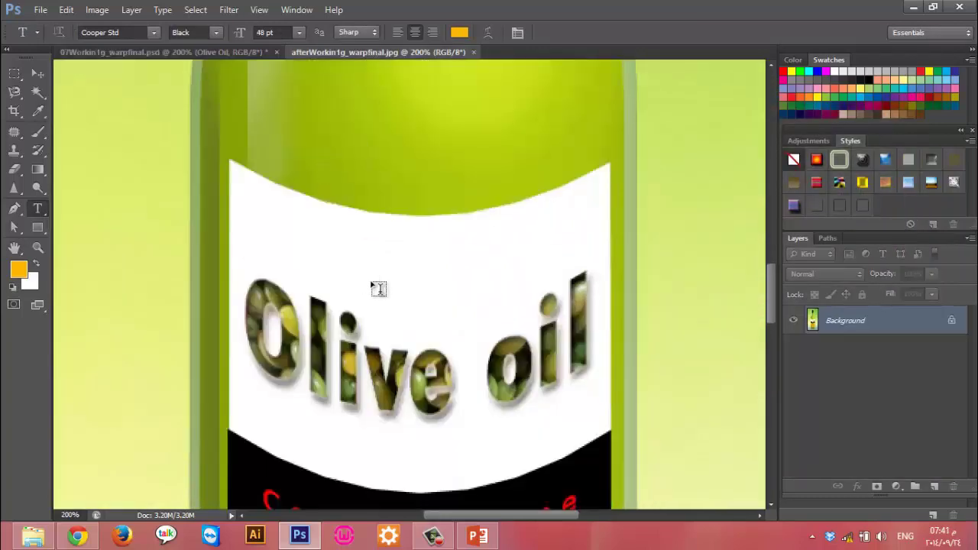
scroll(389, 295, "down", 3)
left_click(166, 51)
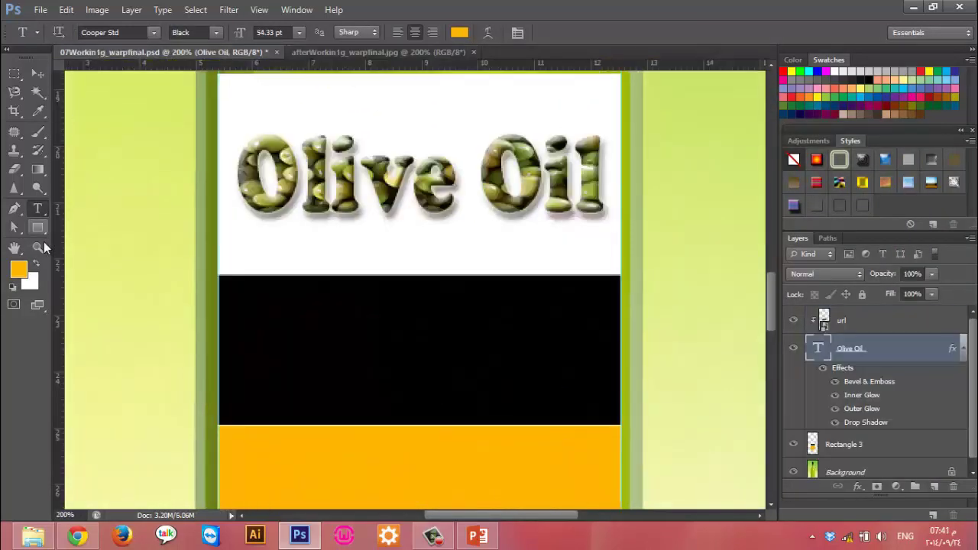
Start a new text layer on the black band and set its colour to deep red
left_click(265, 349)
left_click(19, 267)
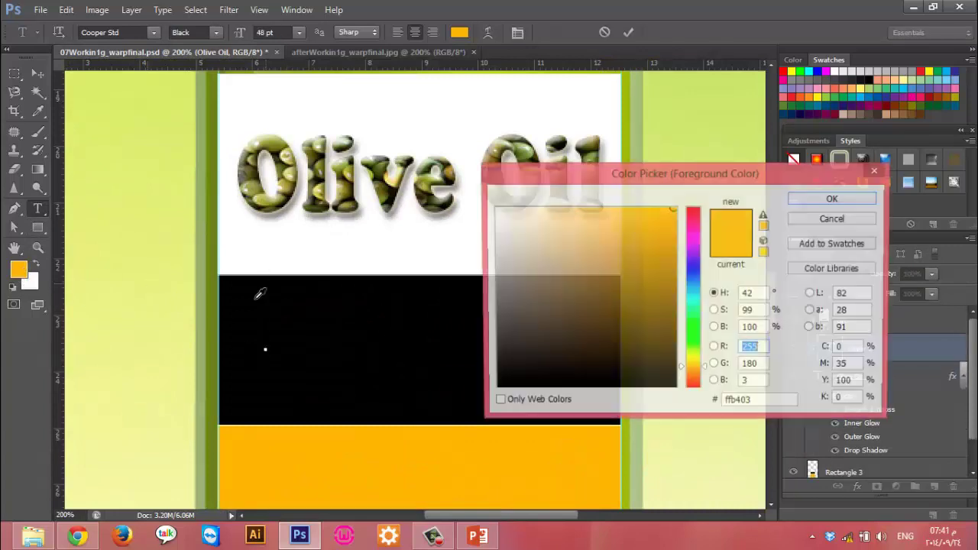
left_click(644, 324)
left_click_drag(695, 369, 696, 385)
left_click(674, 254)
left_click(810, 200)
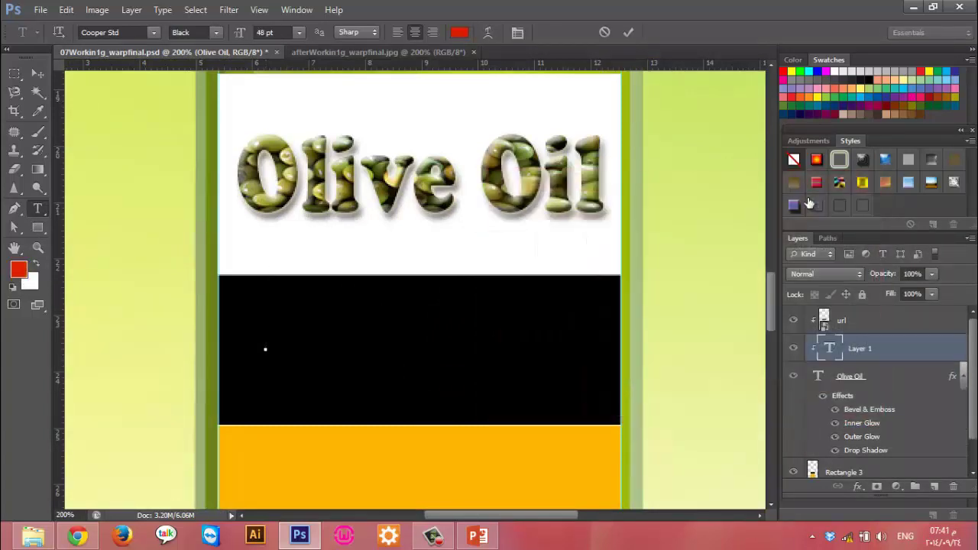
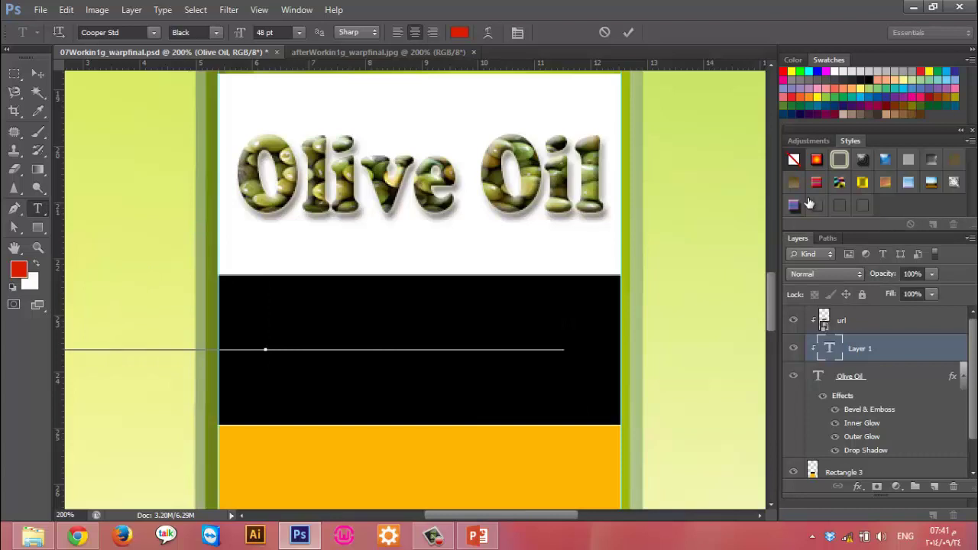
Move the Company Name layer above url and give its text a brighter red (230)
left_click(632, 29)
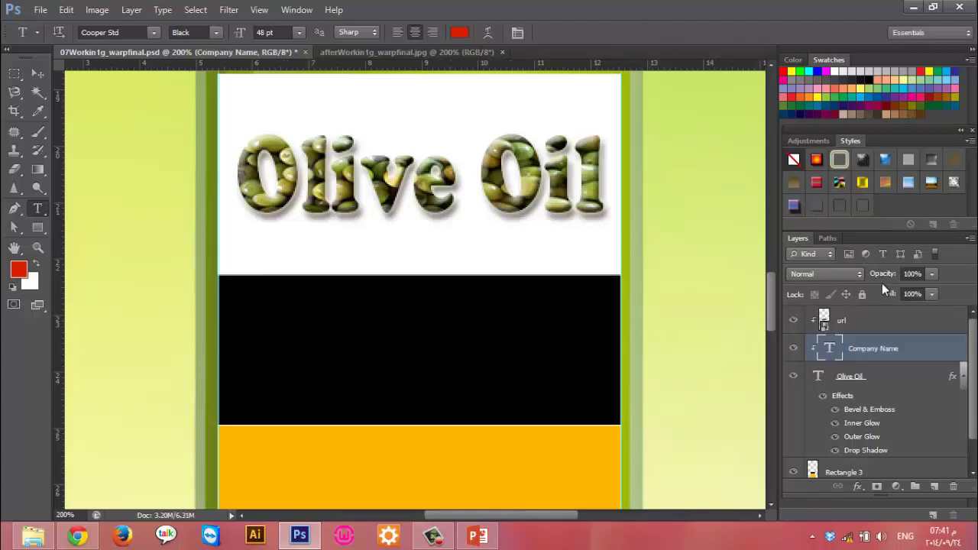
left_click_drag(897, 344, 886, 315)
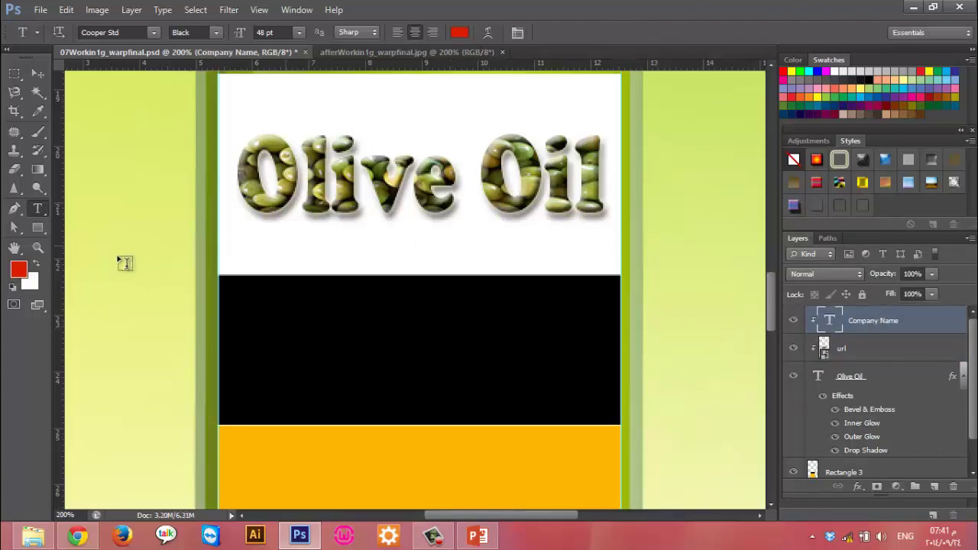
left_click(354, 359)
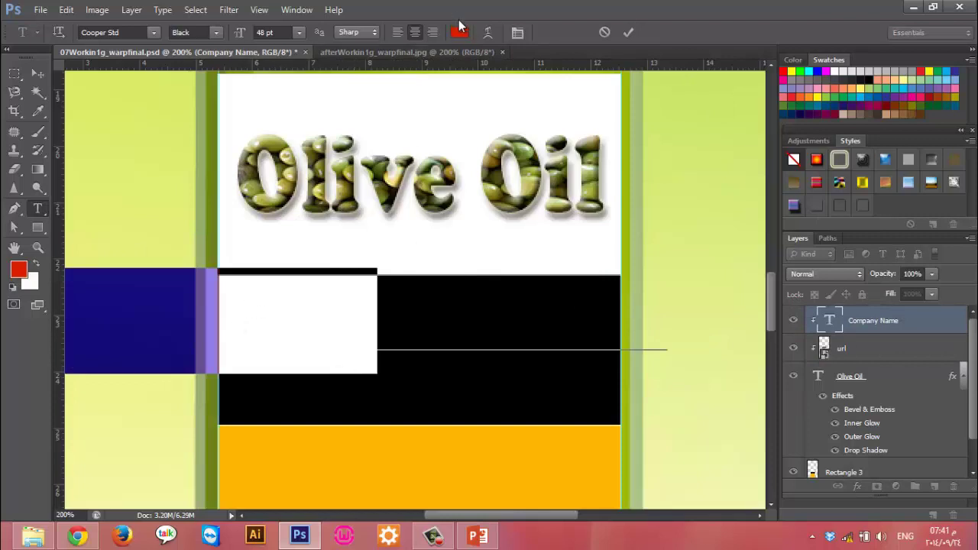
left_click(460, 33)
type("230")
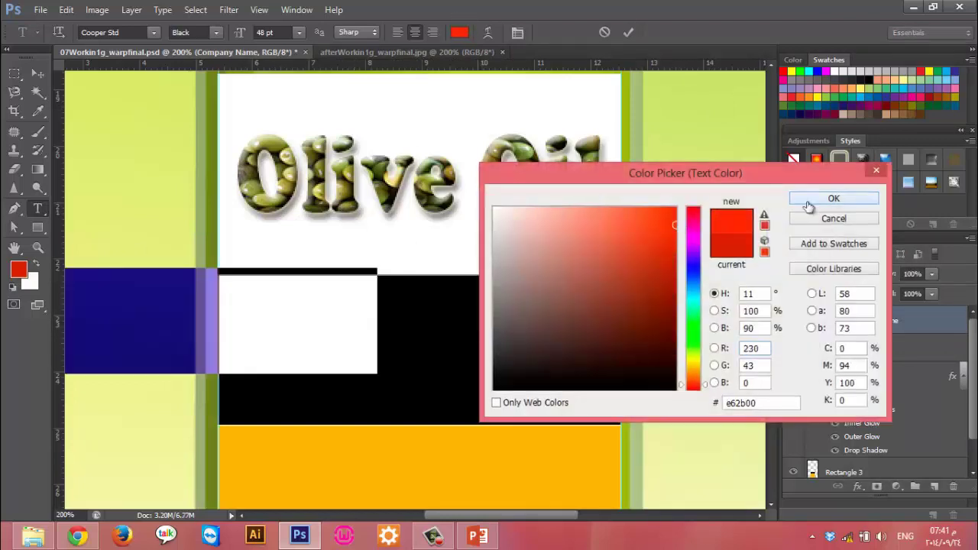
left_click(832, 198)
left_click(634, 33)
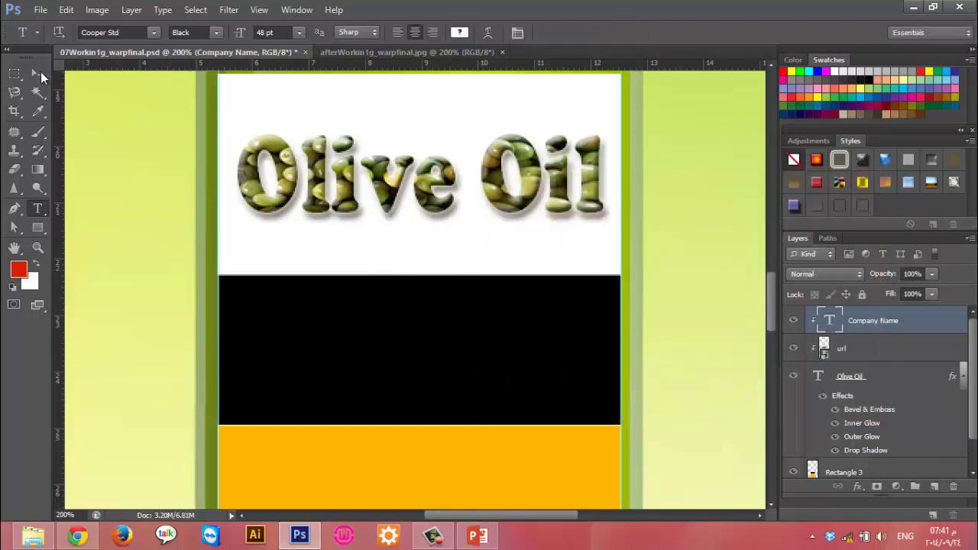
Drag the Company Name layer to the Layers panel trash to delete it
left_click(37, 73)
left_click_drag(240, 288, 331, 316)
key("ctrl+z")
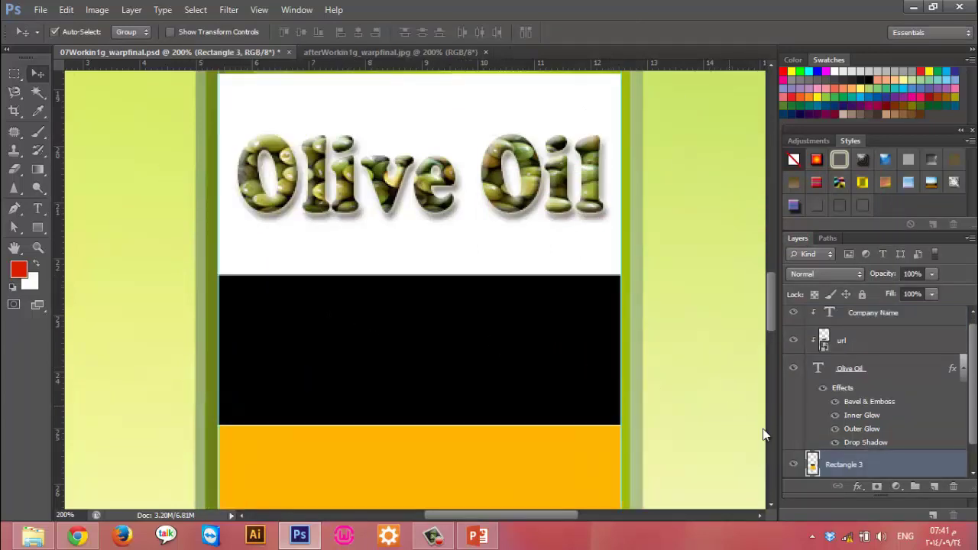
scroll(973, 407, "down", 2)
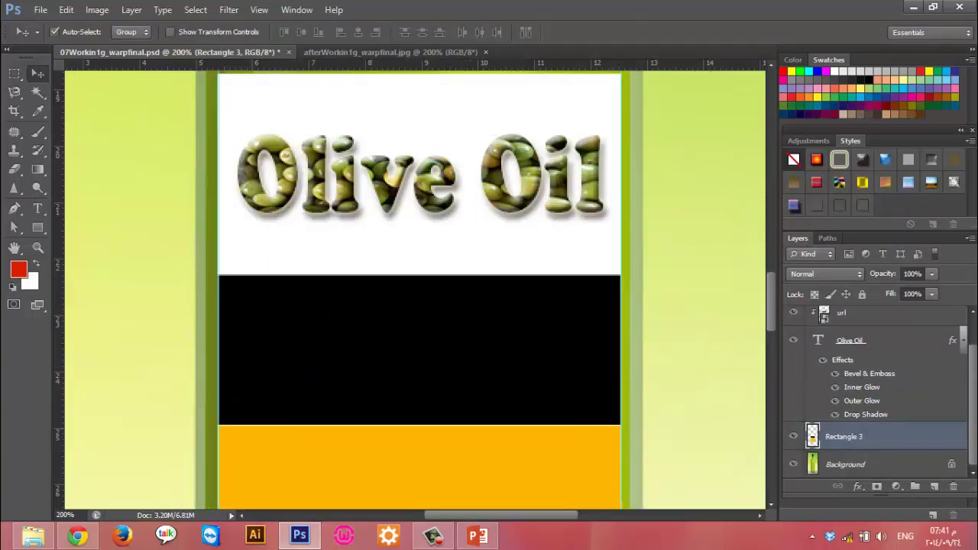
scroll(956, 344, "up", 3)
left_click(875, 324)
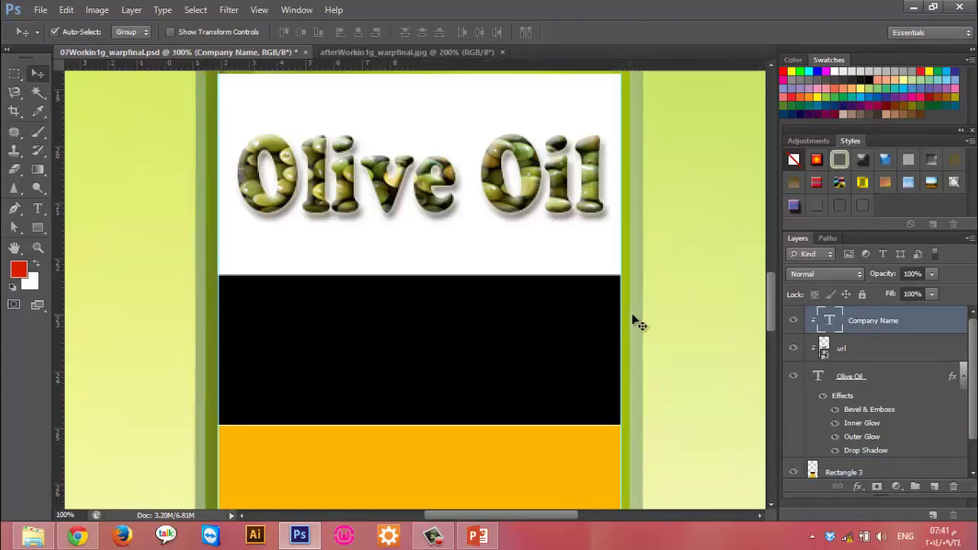
key("ctrl+minus")
key("ctrl+minus")
left_click_drag(863, 334, 954, 487)
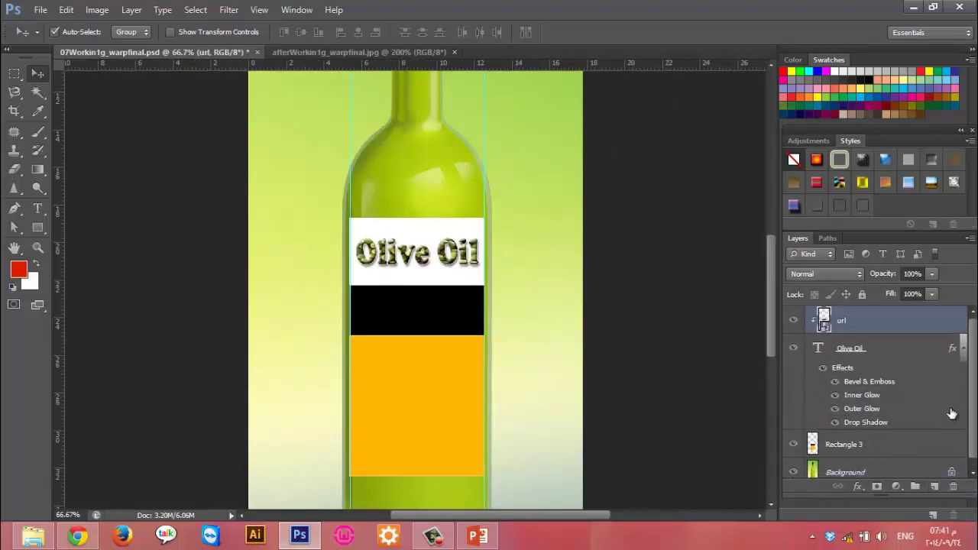
Type 'Company Name' as a new text line in the black band
left_click(962, 349)
left_click(901, 377)
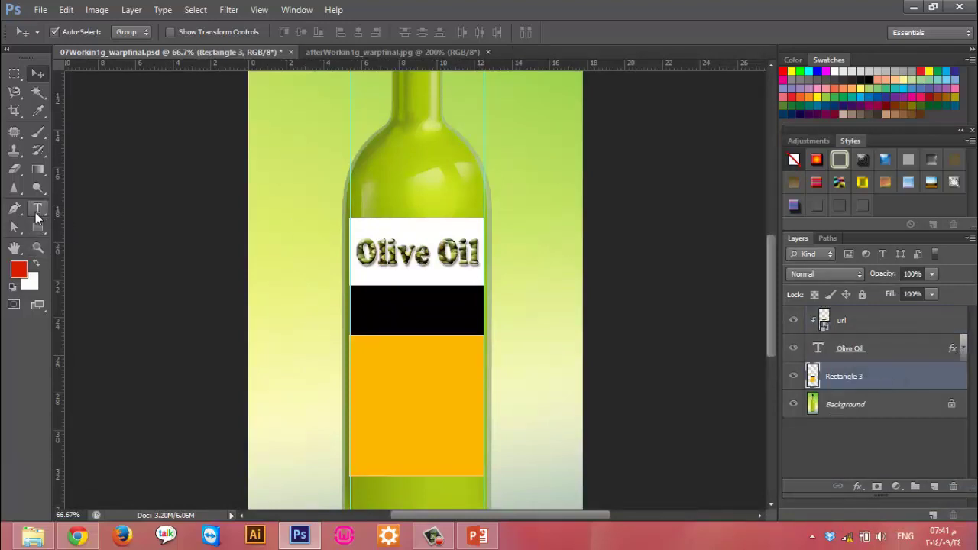
left_click(37, 210)
left_click(406, 310)
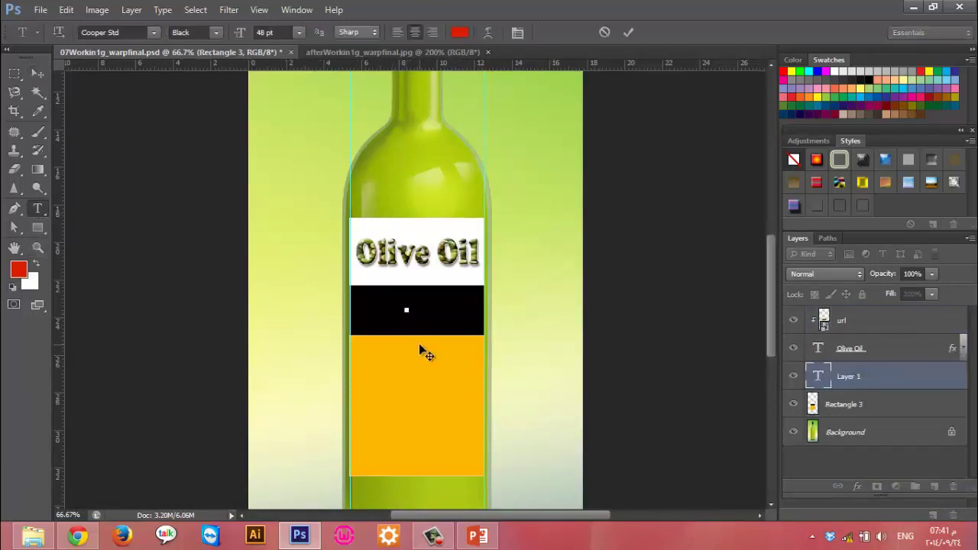
type("Co")
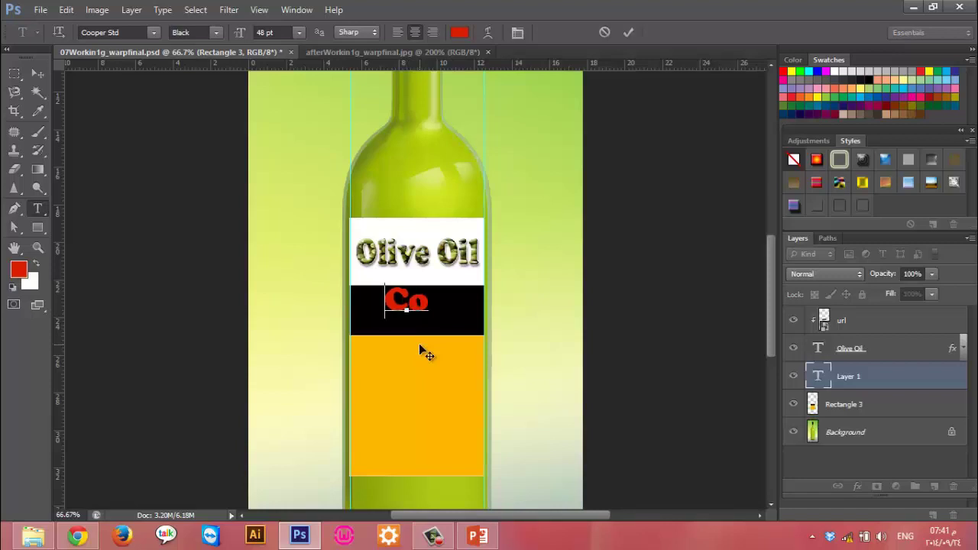
type("mpany Na")
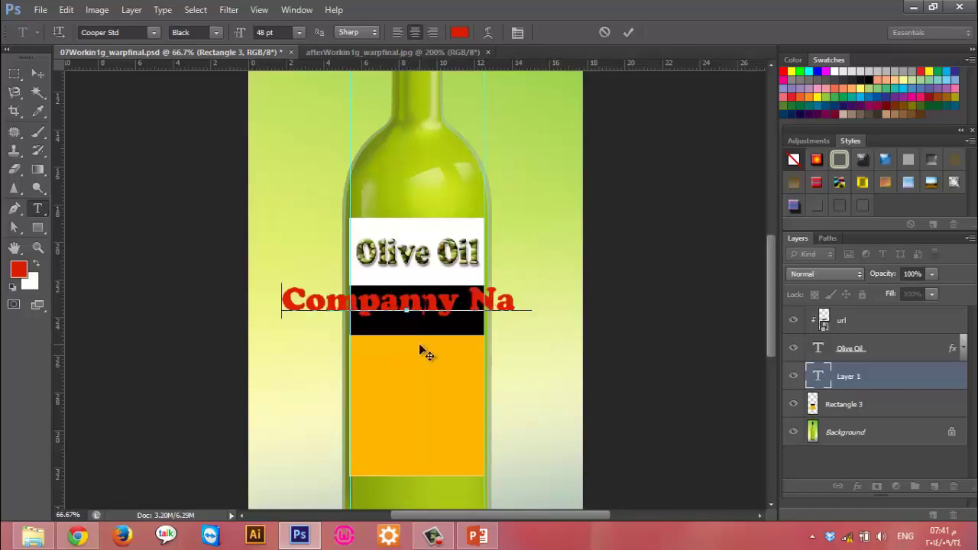
type("me")
Set the Company Name text to Copperplate Gothic Light at 12 pt
key("ctrl+a")
left_click(154, 32)
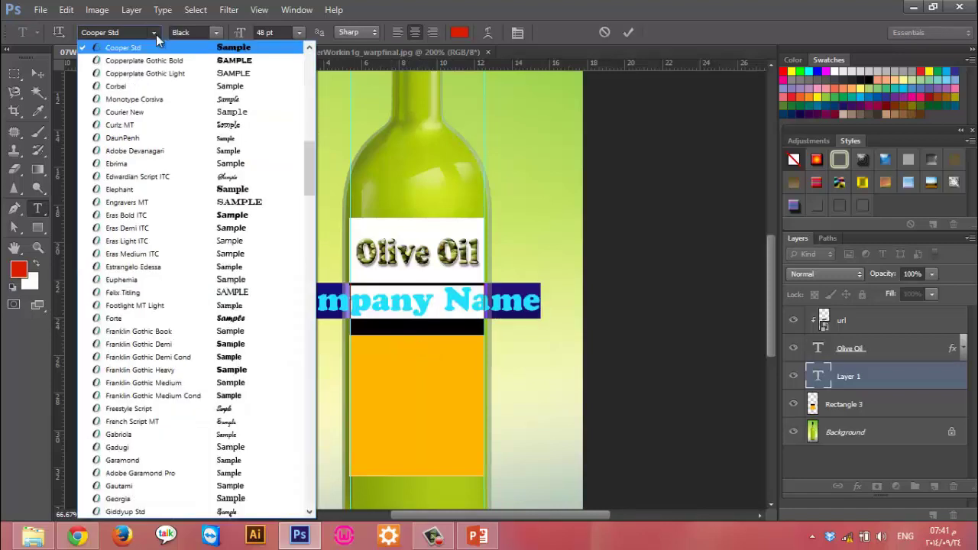
scroll(207, 192, "up", 5)
scroll(212, 209, "up", 6)
scroll(226, 259, "down", 6)
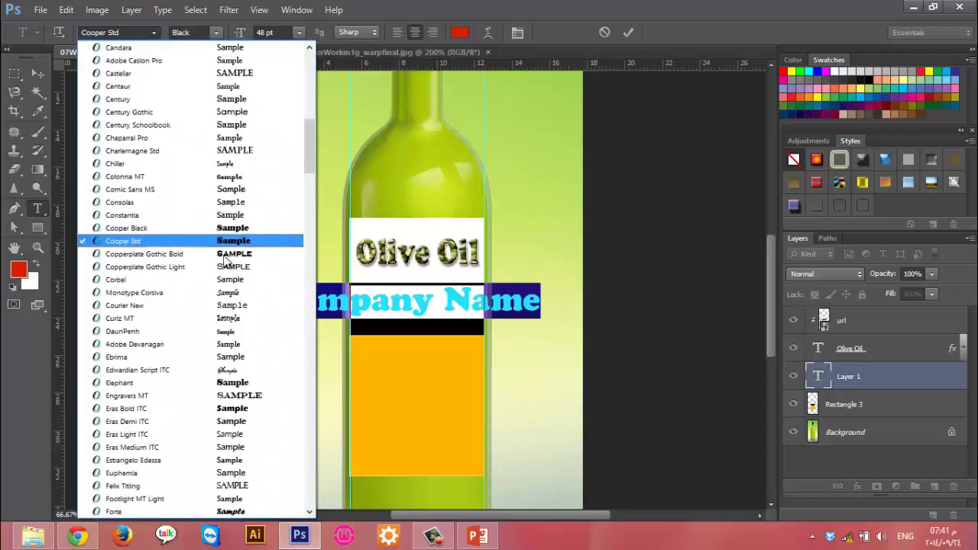
left_click(228, 267)
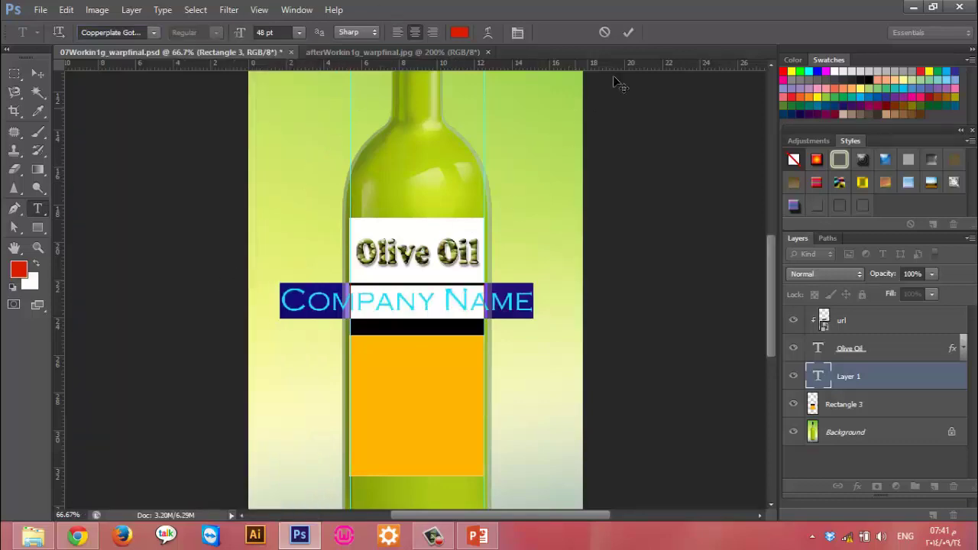
left_click(298, 36)
left_click(294, 148)
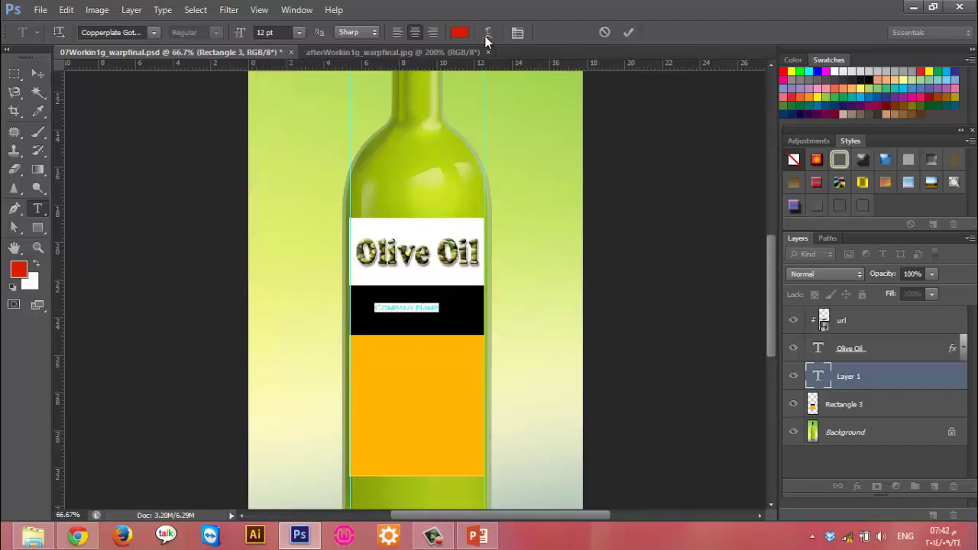
Widen the COMPANY NAME letter tracking to 740 and commit the text
left_click(517, 32)
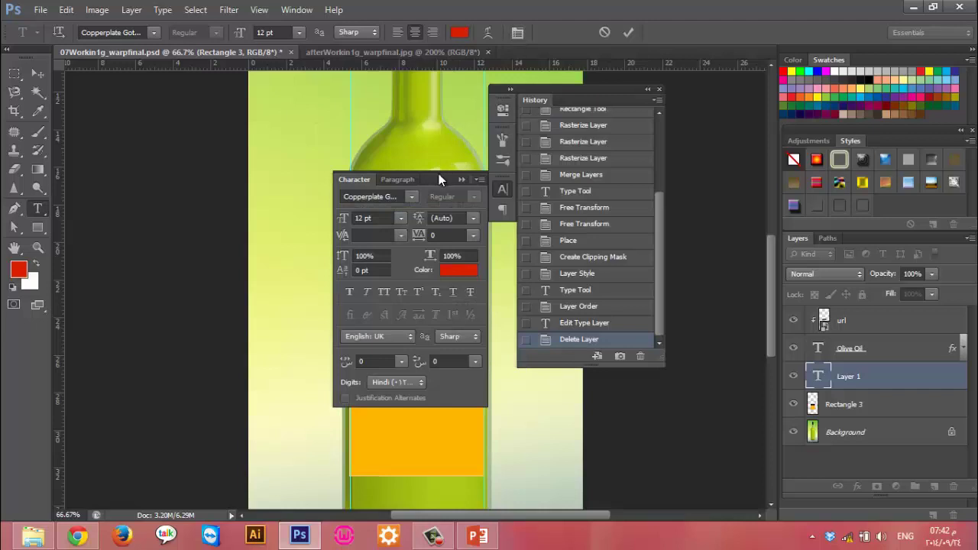
left_click_drag(439, 179, 683, 180)
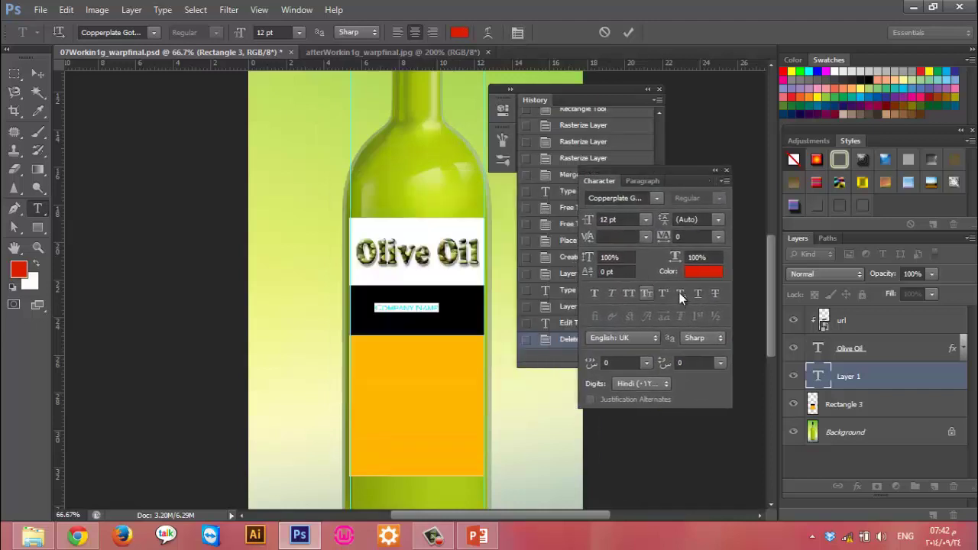
left_click_drag(671, 242, 694, 246)
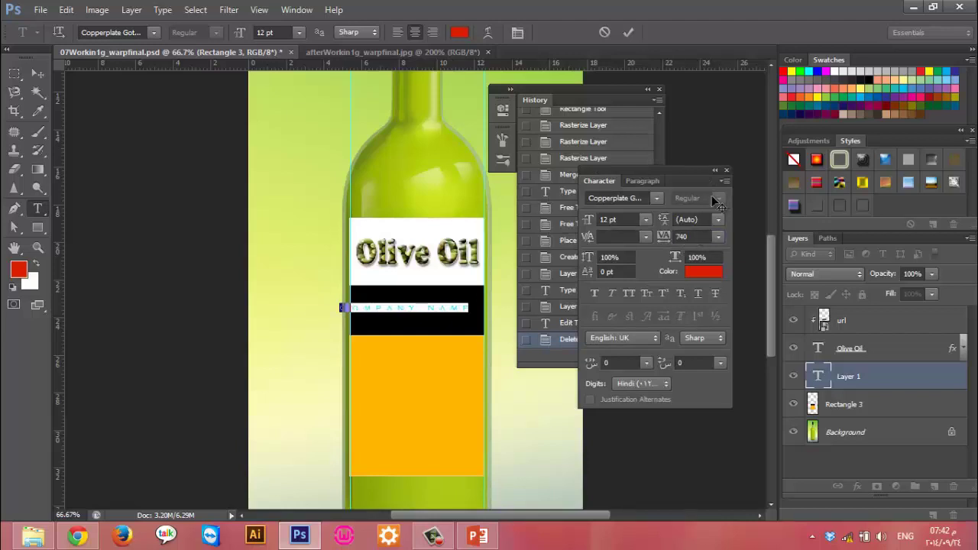
left_click(624, 33)
left_click(634, 125)
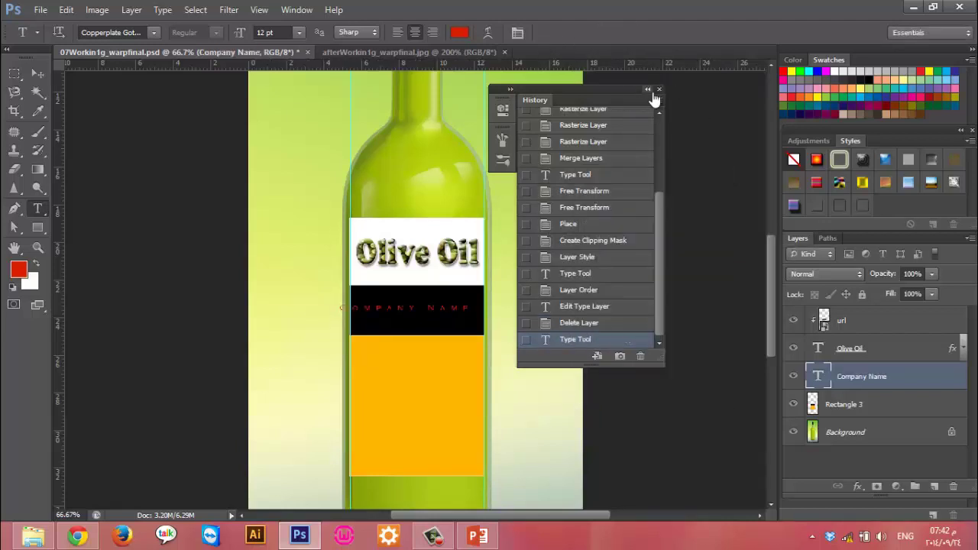
left_click(659, 89)
left_click(38, 73)
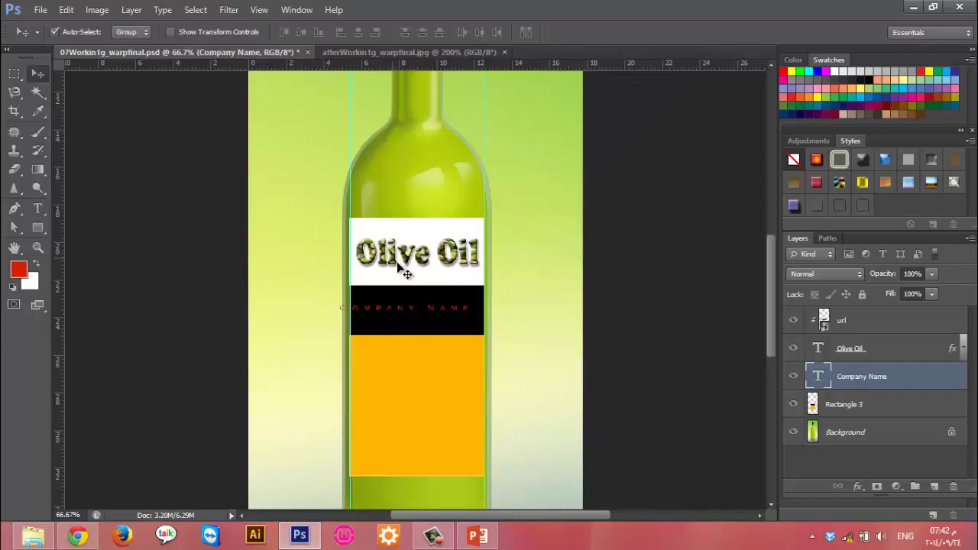
left_click(403, 306)
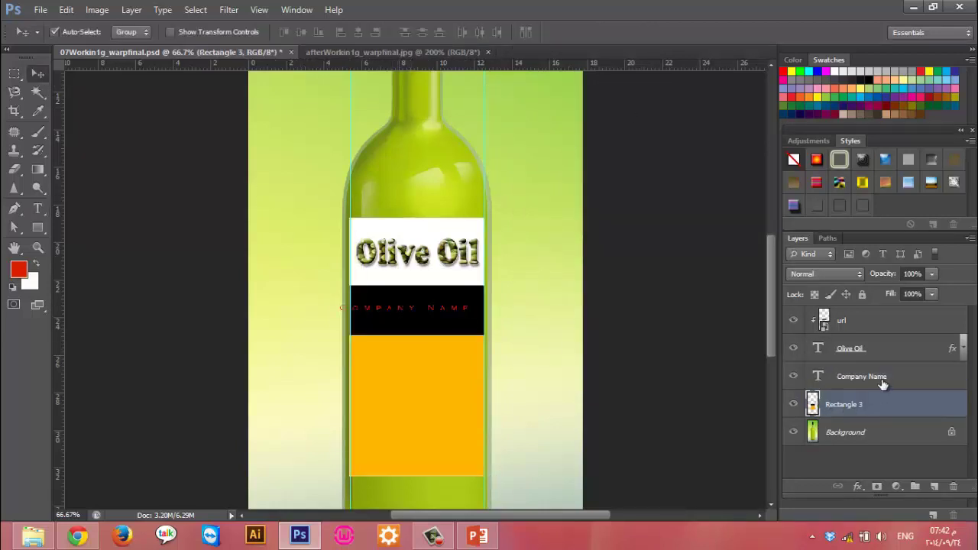
Nudge COMPANY NAME right to centre it in the black band
left_click(849, 379)
left_click_drag(392, 315, 404, 312)
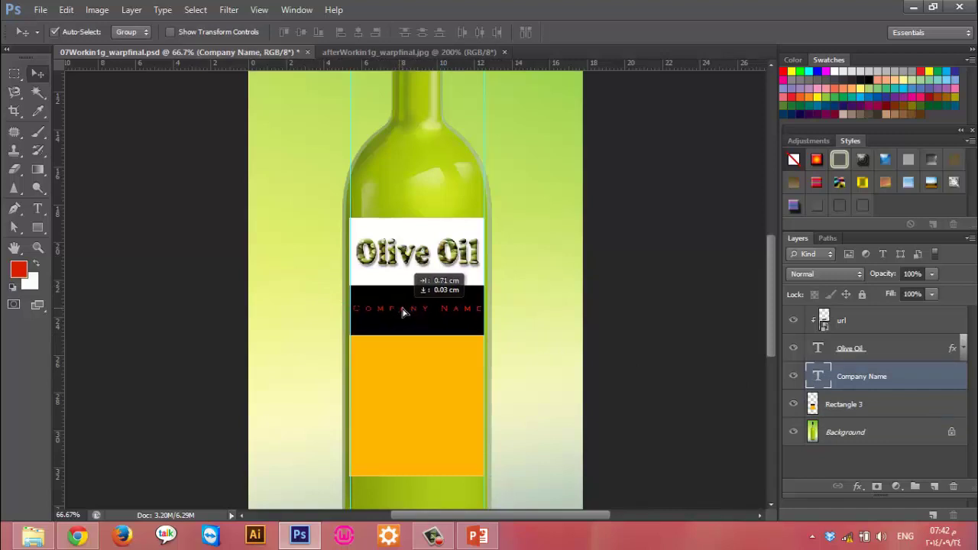
left_click(404, 395)
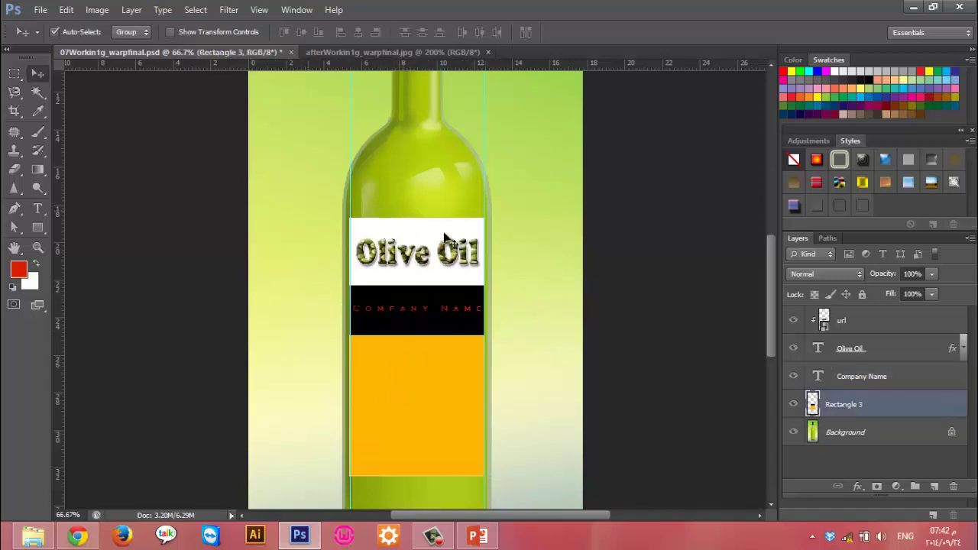
Open the document's note and select its olive oil text for copying
scroll(493, 260, "up", 3)
scroll(493, 260, "up", 1)
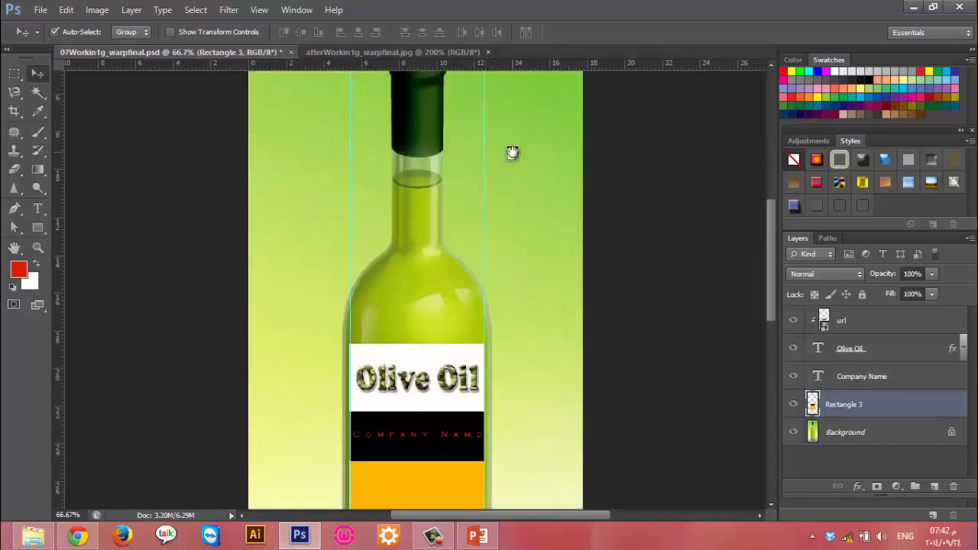
double_click(511, 151)
left_click(510, 160)
left_click(512, 158)
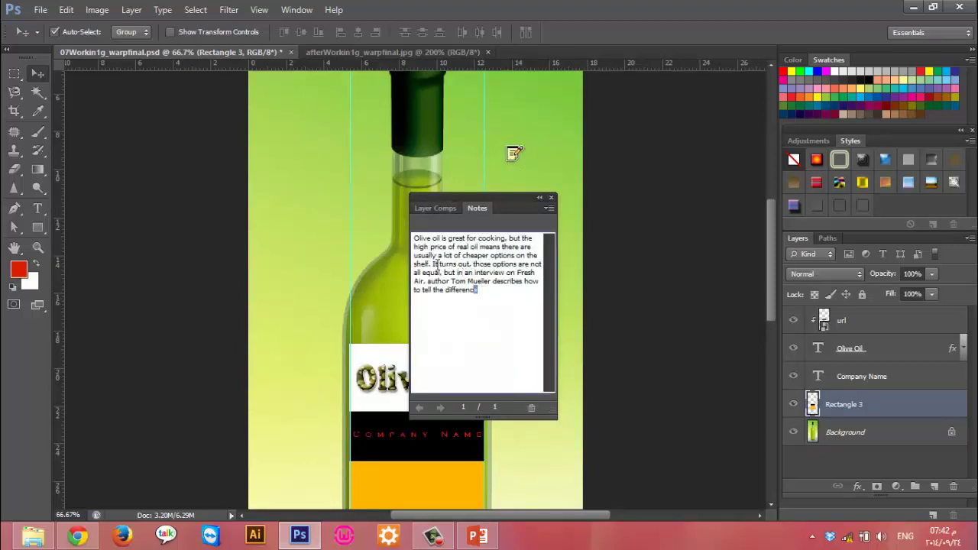
key("ctrl+a")
left_click(551, 201)
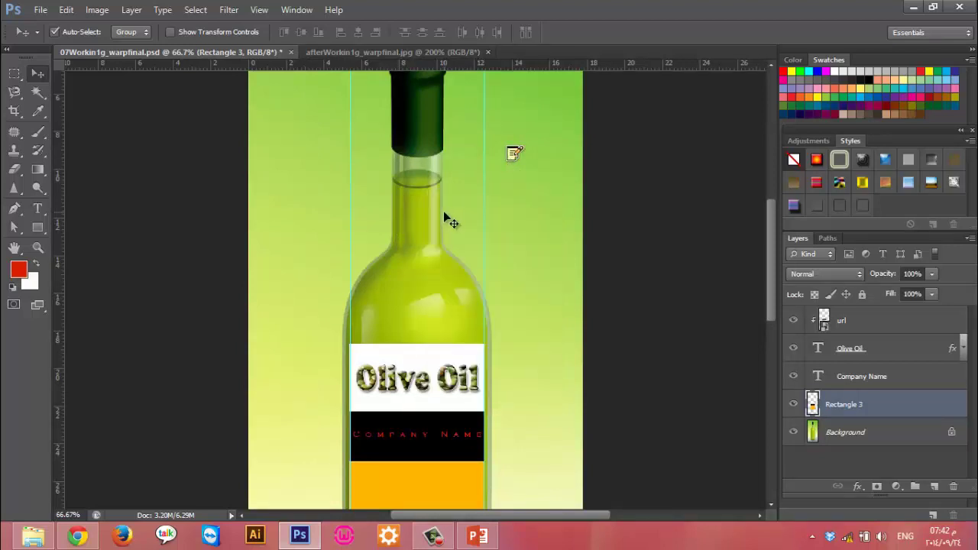
scroll(459, 229, "down", 5)
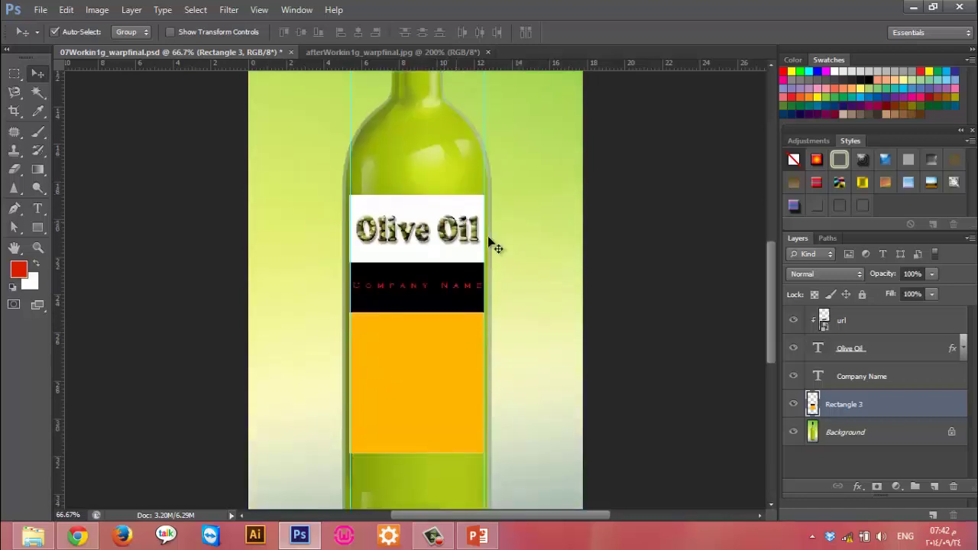
Paste the olive oil text onto the orange label with tracking 0 and Estrangelo Edessa font
left_click(38, 208)
left_click(363, 336)
key("ctrl+v")
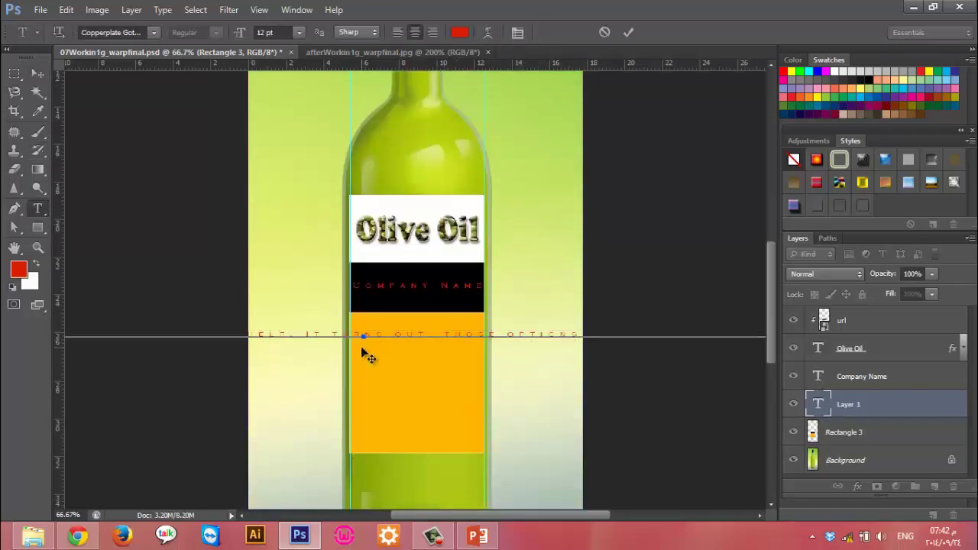
key("ctrl+a")
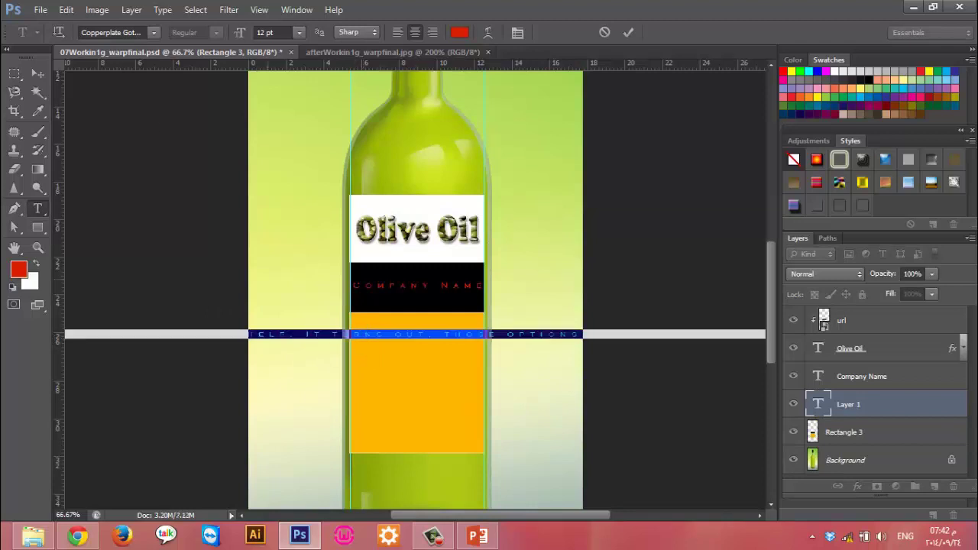
left_click(518, 32)
left_click(691, 236)
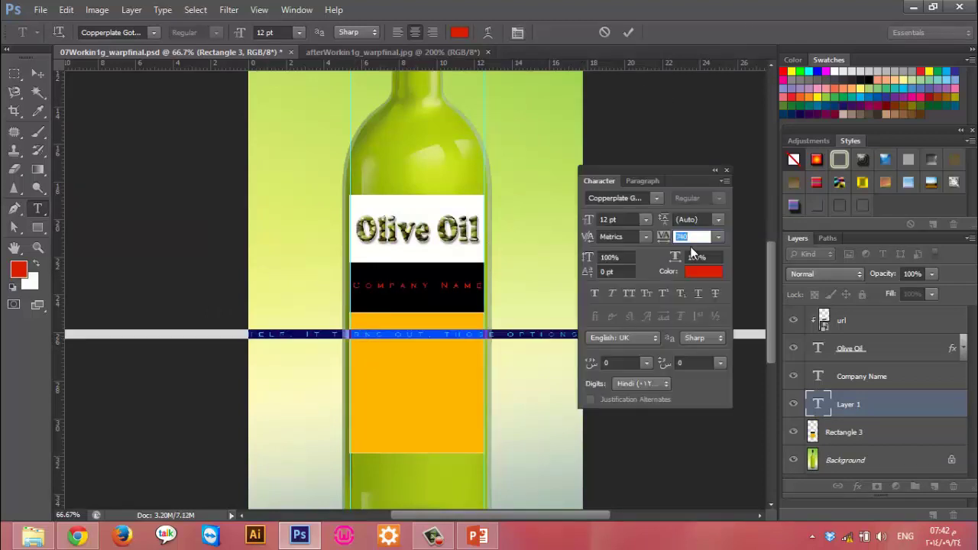
left_click(717, 242)
left_click(707, 350)
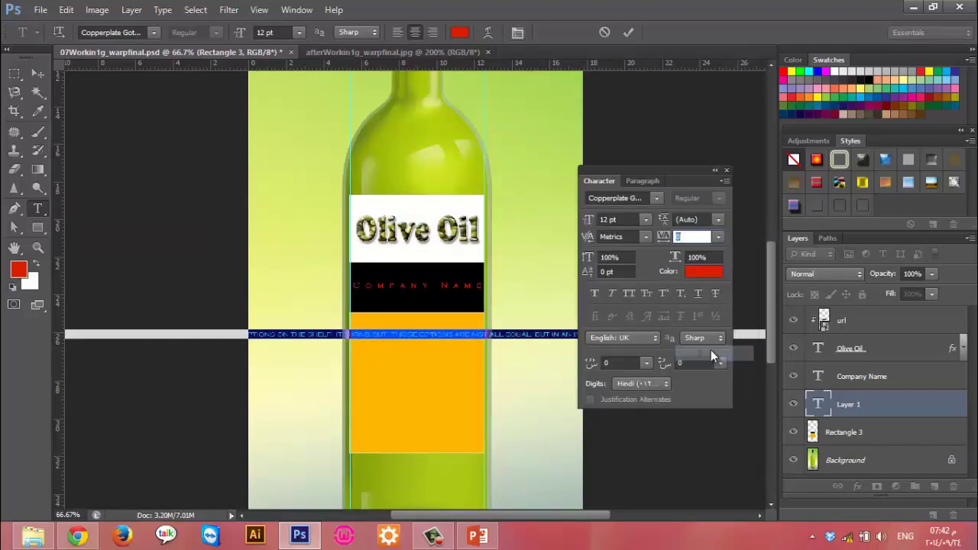
left_click(727, 172)
left_click(154, 33)
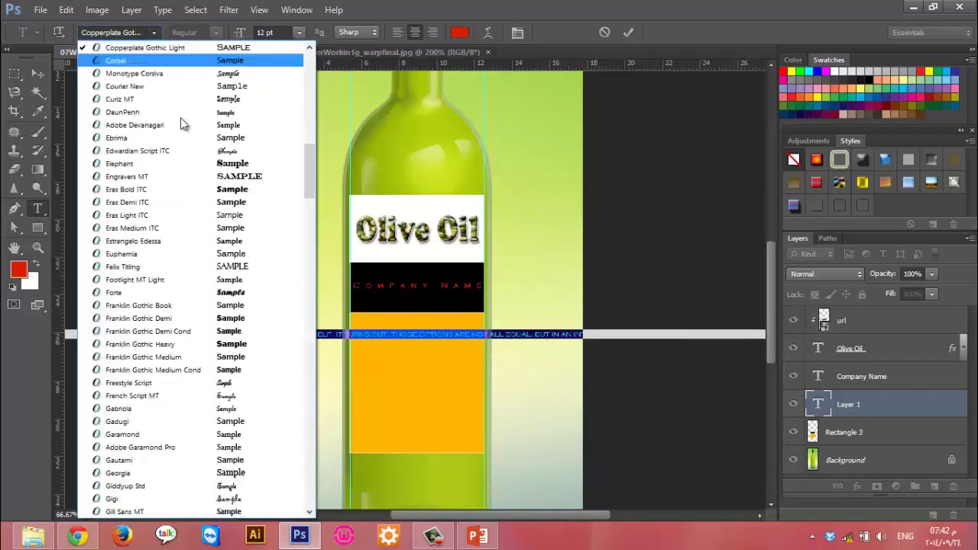
left_click(234, 246)
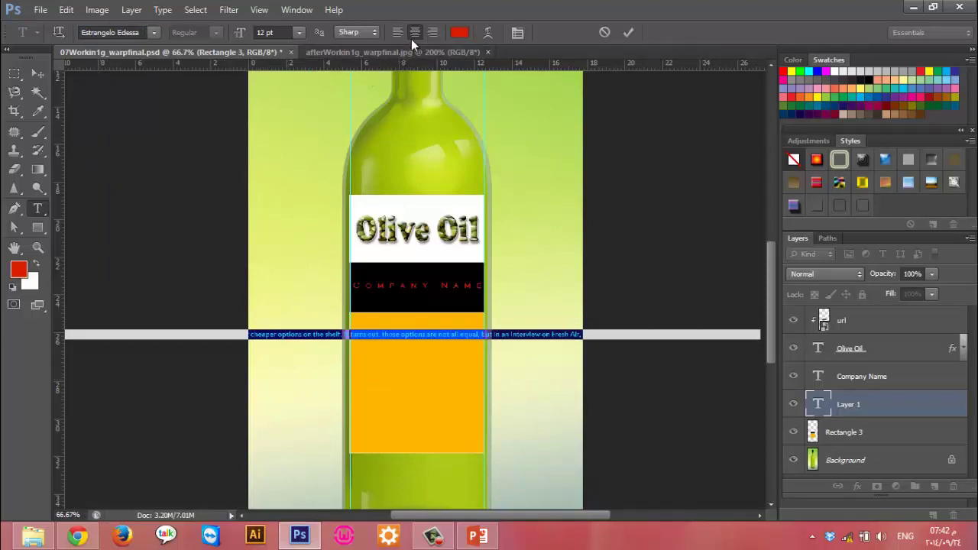
Break the paragraph into lines at cheaper, Fresh Air, high price, are not all equal, to tell the difference
left_click(280, 336)
key("Return")
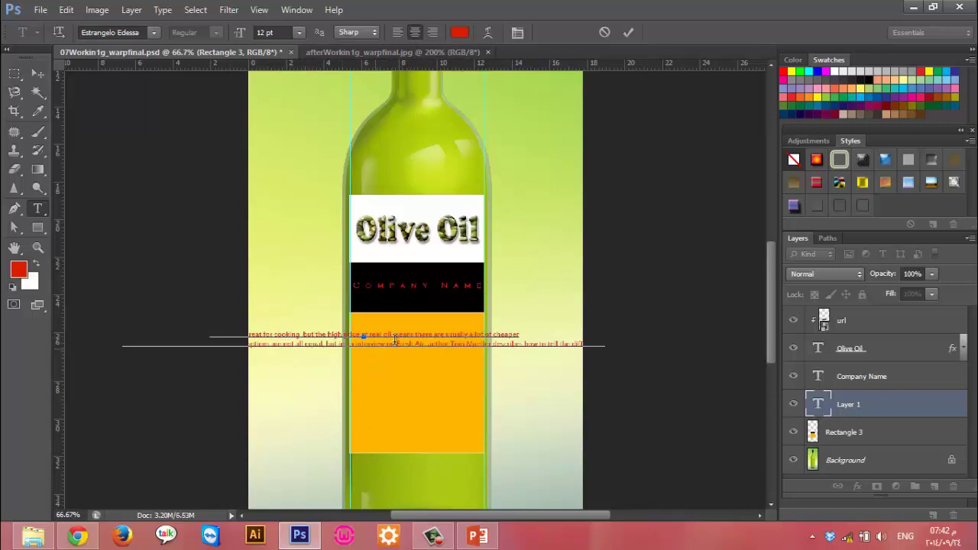
left_click(395, 341)
key("Return")
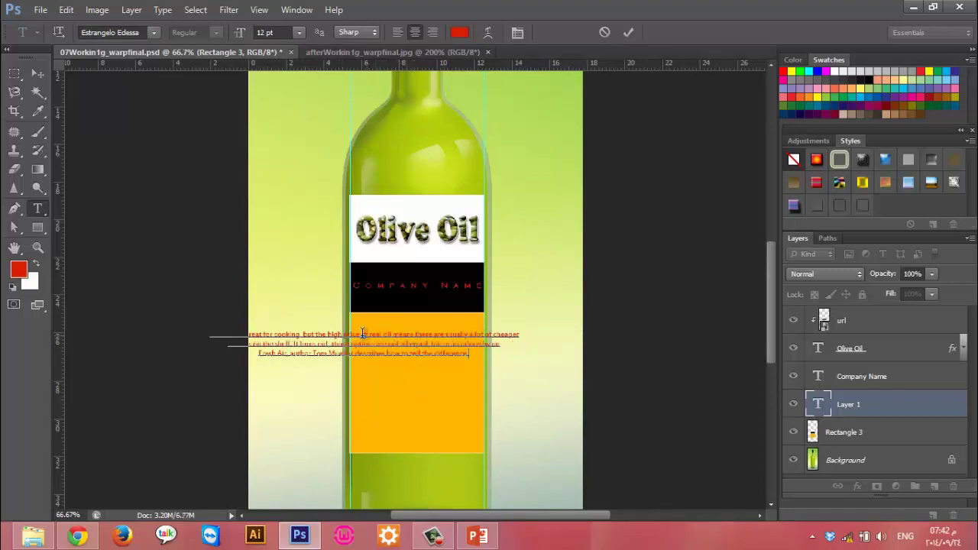
left_click(363, 335)
key("Return")
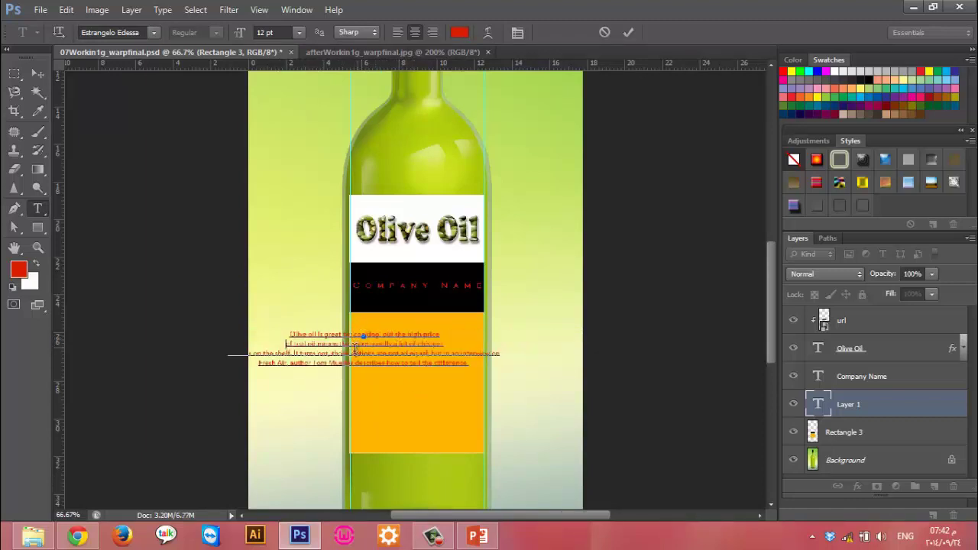
left_click(377, 354)
key("Return")
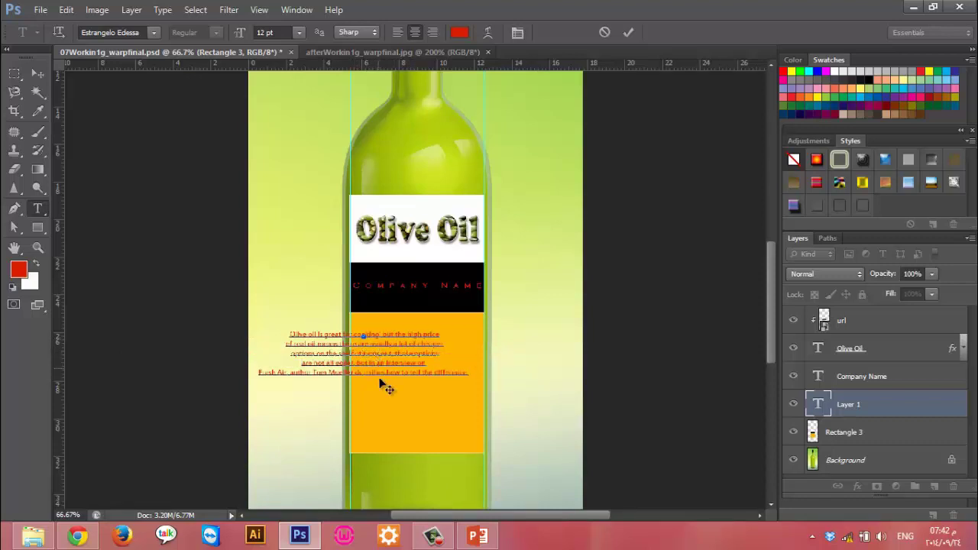
left_click(400, 372)
key("Return")
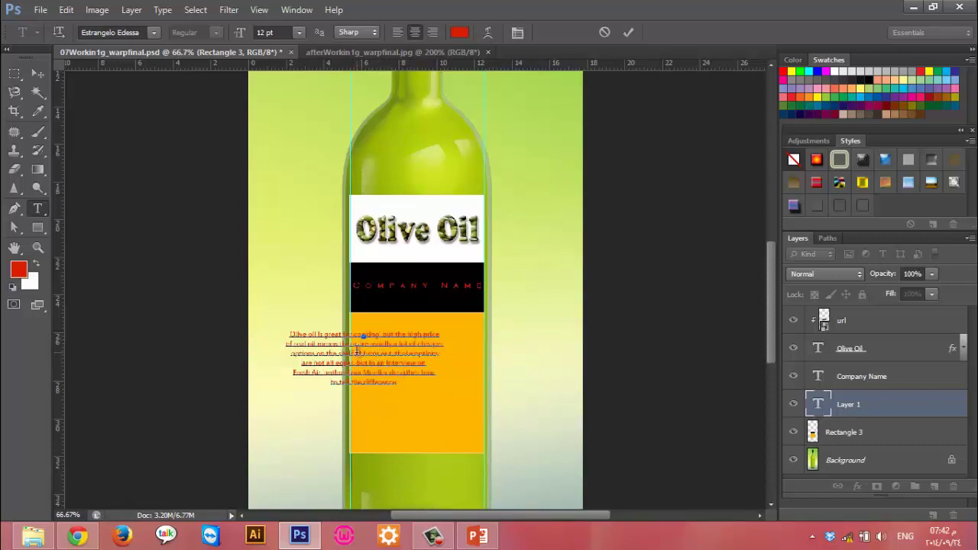
Colour the whole paragraph black and commit it
key("ctrl+a")
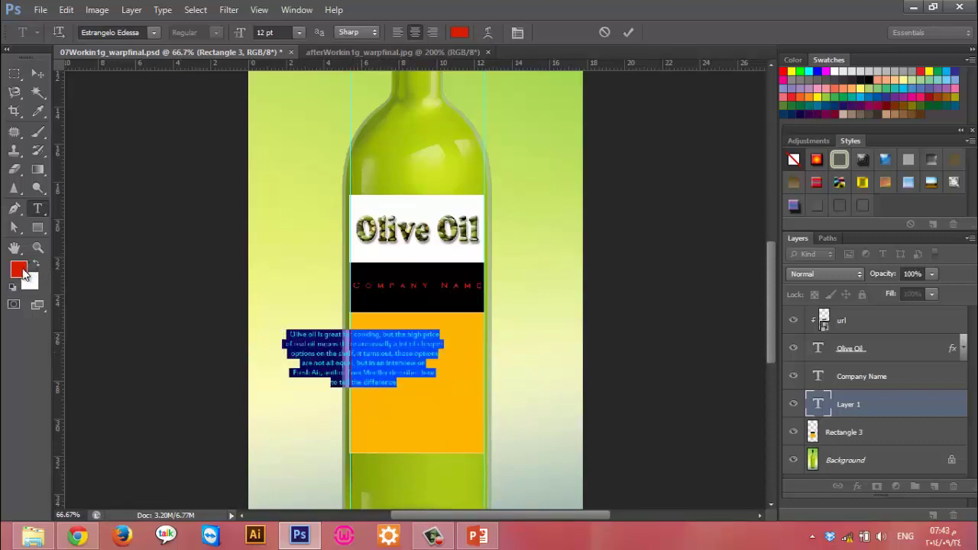
left_click(19, 269)
left_click_drag(503, 350, 496, 386)
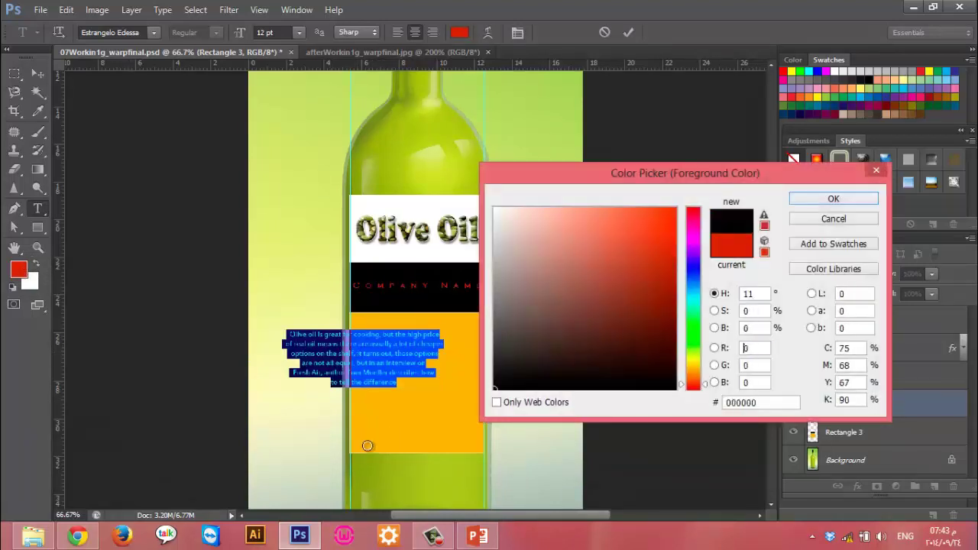
left_click(833, 198)
left_click(628, 32)
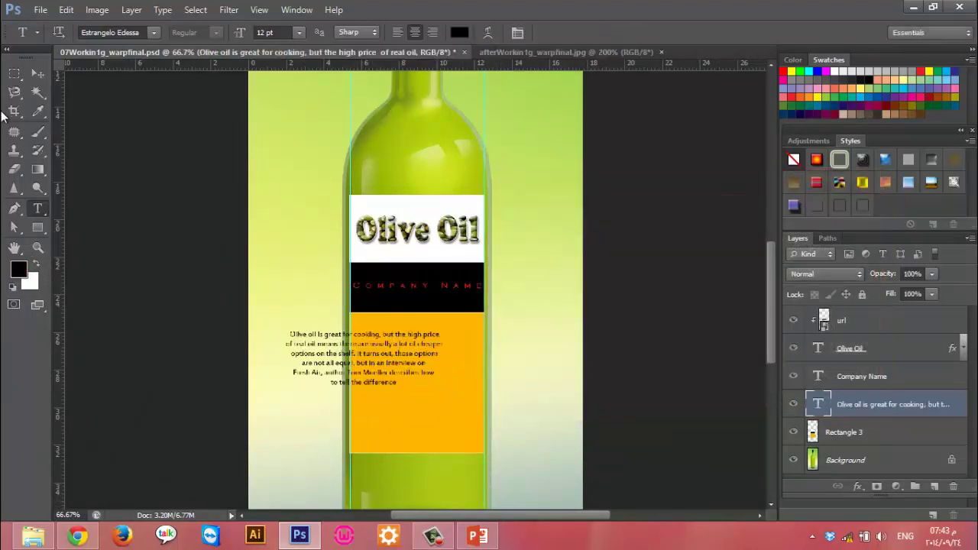
Move the paragraph up onto the orange label and left-align its lines
left_click(37, 74)
left_click_drag(379, 379, 443, 367)
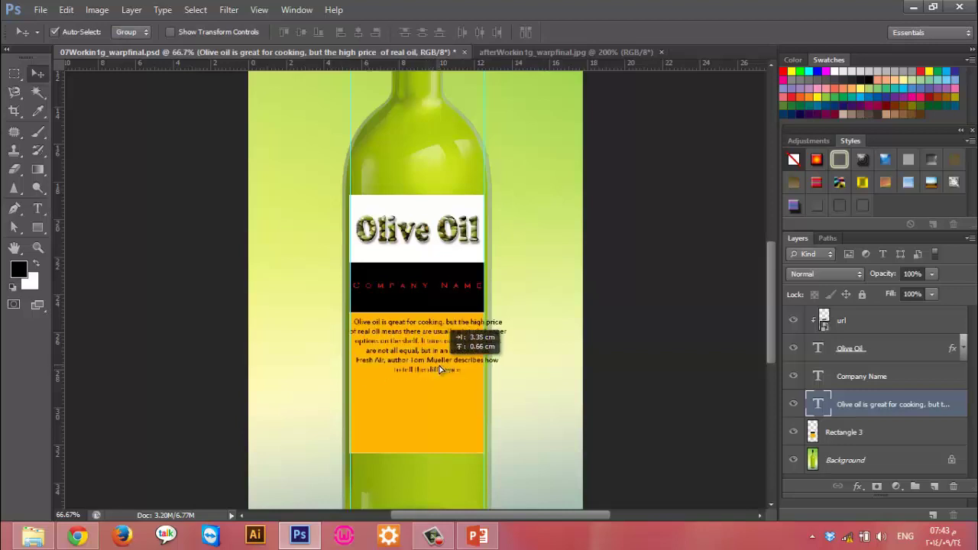
left_click(37, 208)
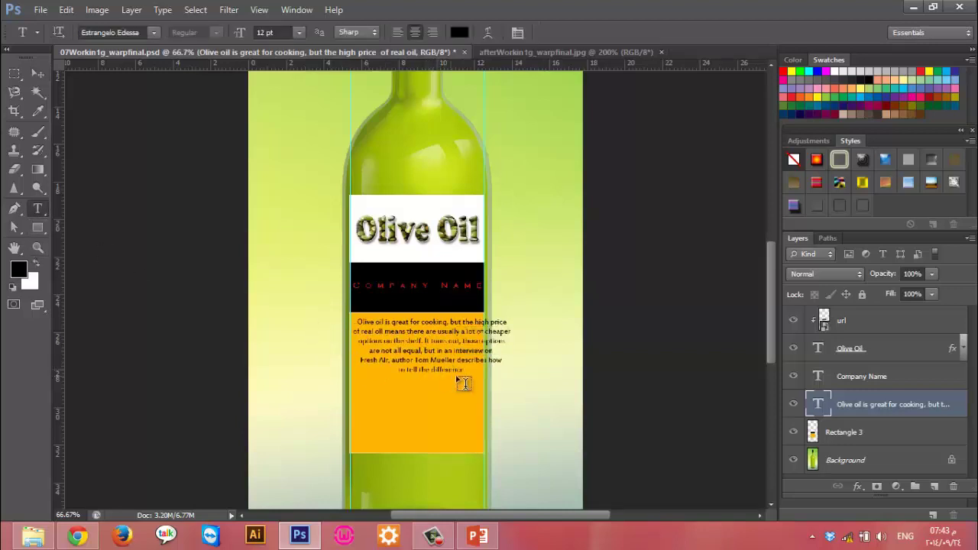
left_click(452, 347)
key("ctrl+a")
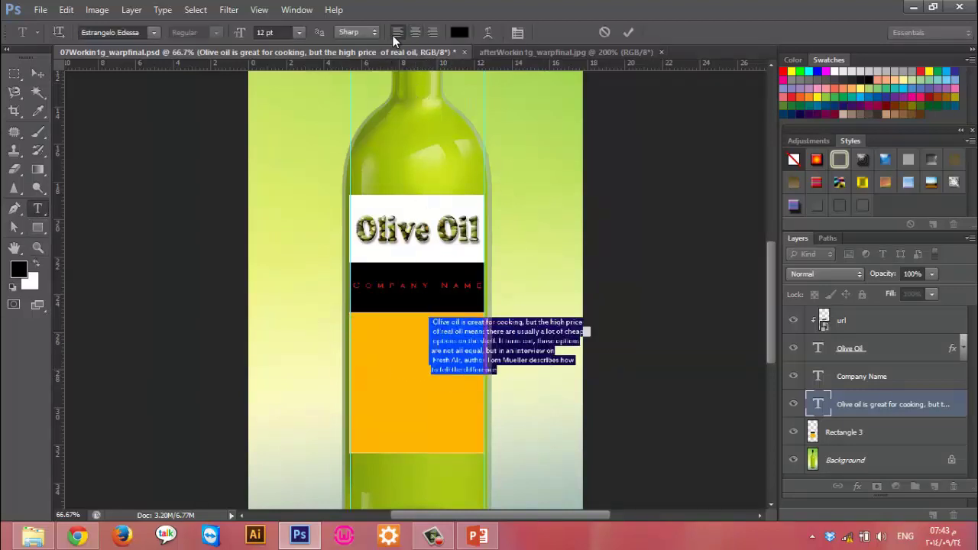
left_click_drag(453, 244, 530, 245)
left_click(628, 32)
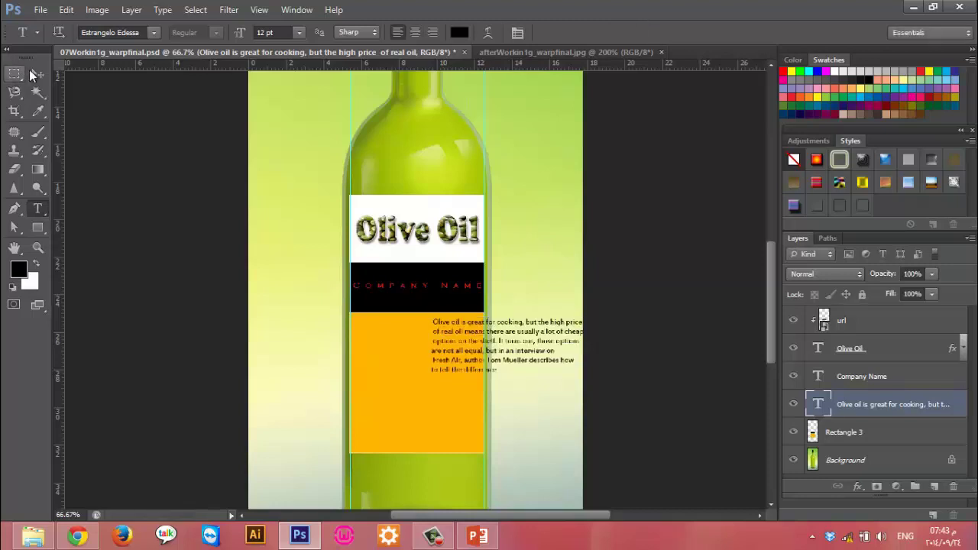
Move the paragraph back inside the orange label and rebreak lines at high price and there are
left_click(38, 73)
left_click_drag(489, 325, 413, 324)
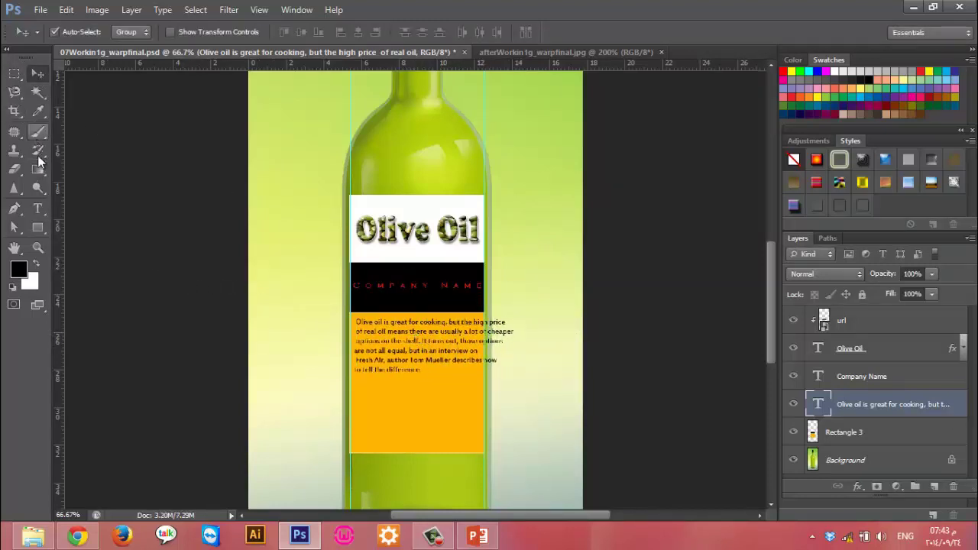
left_click(38, 208)
left_click(474, 325)
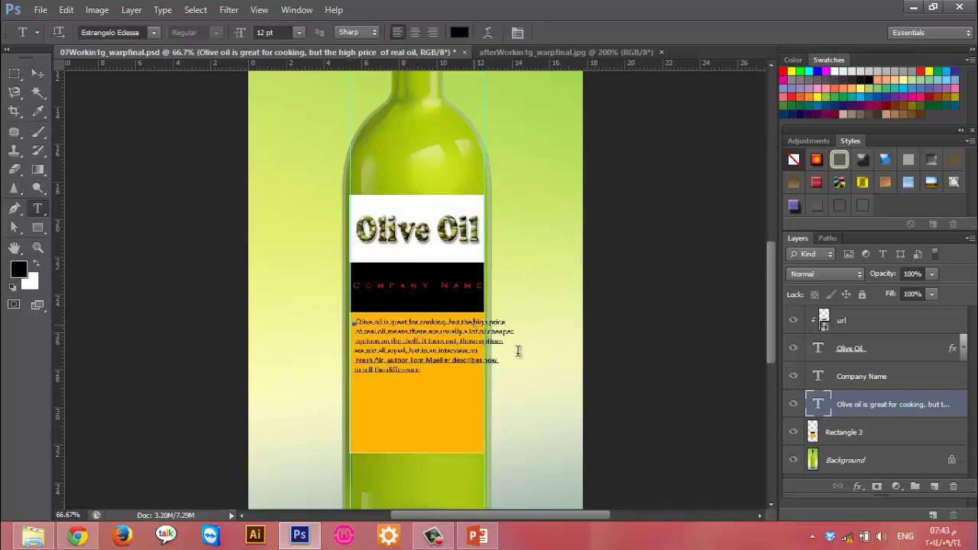
key("Return")
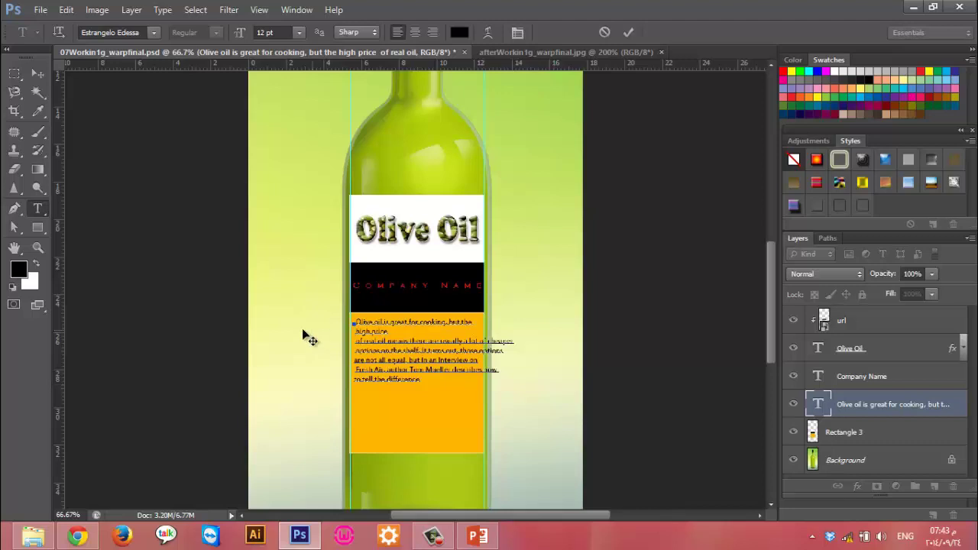
key("BackSpace")
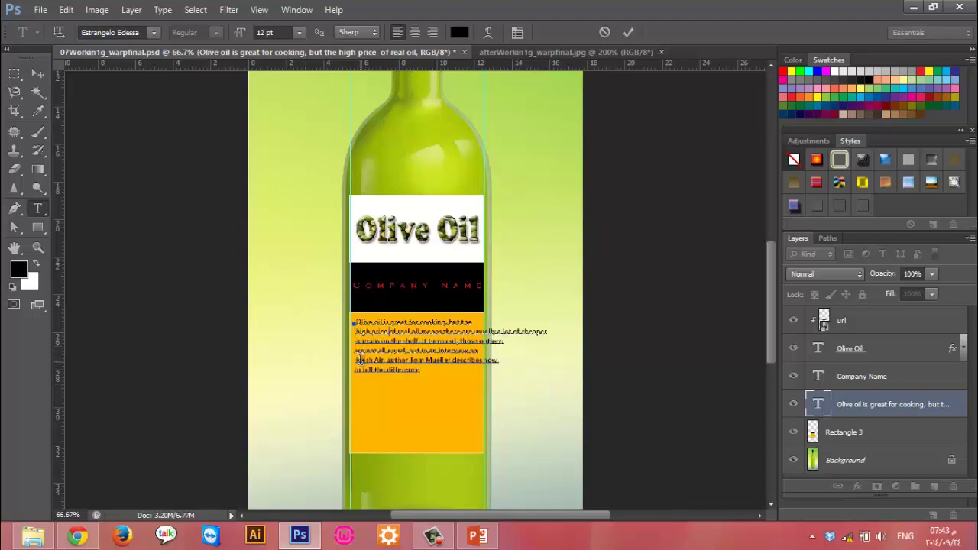
left_click(474, 334)
key("Return")
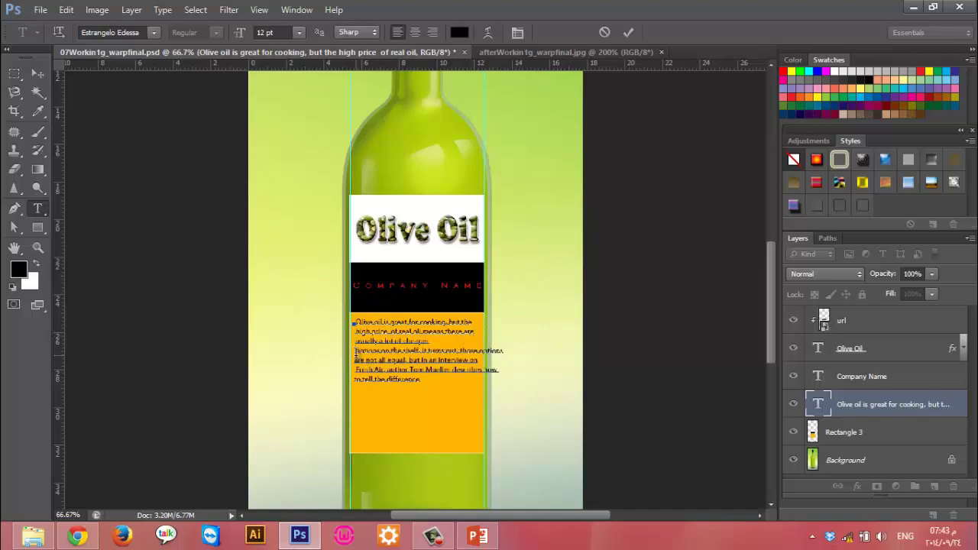
key("BackSpace")
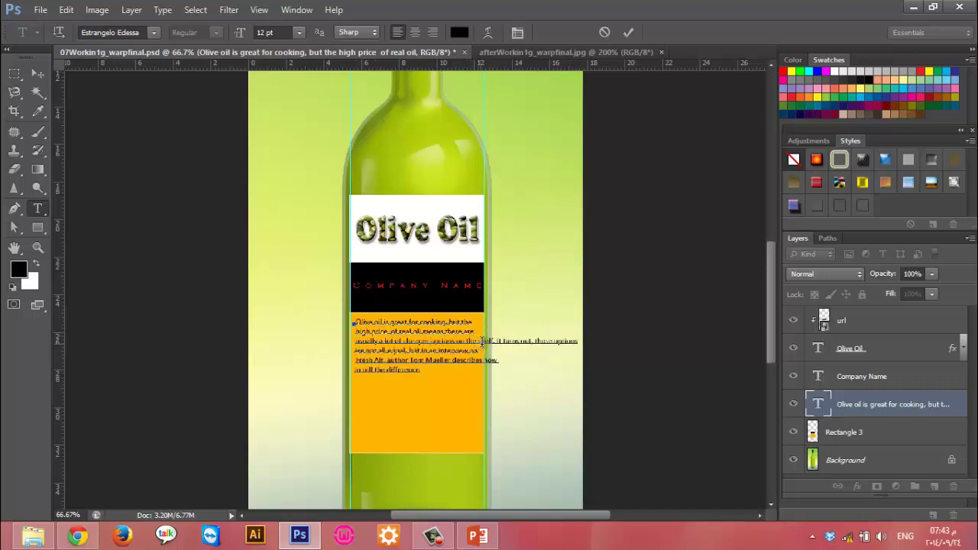
Rewrap the remaining lines after on the and are not, joining Fresh Air onto the previous line
left_click(482, 341)
key("Return")
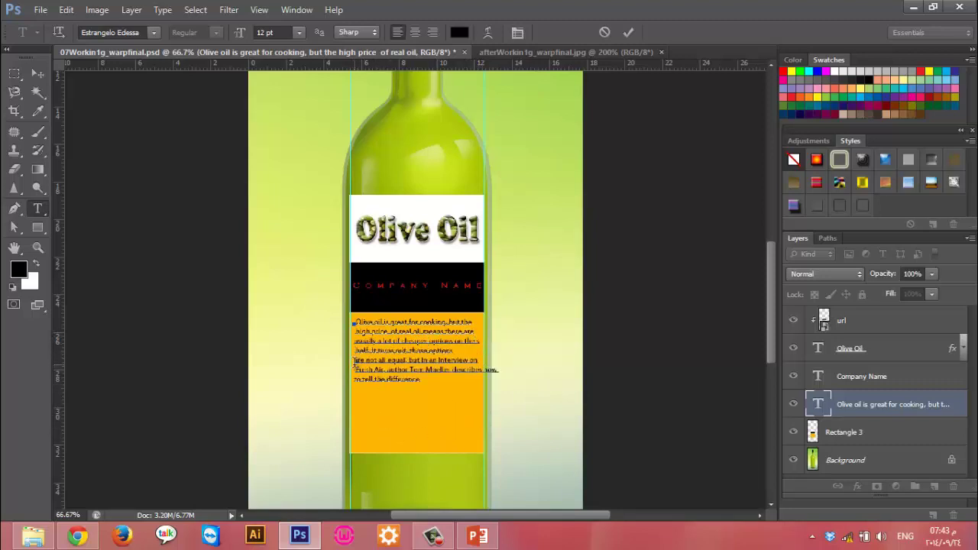
left_click(354, 361)
key("BackSpace")
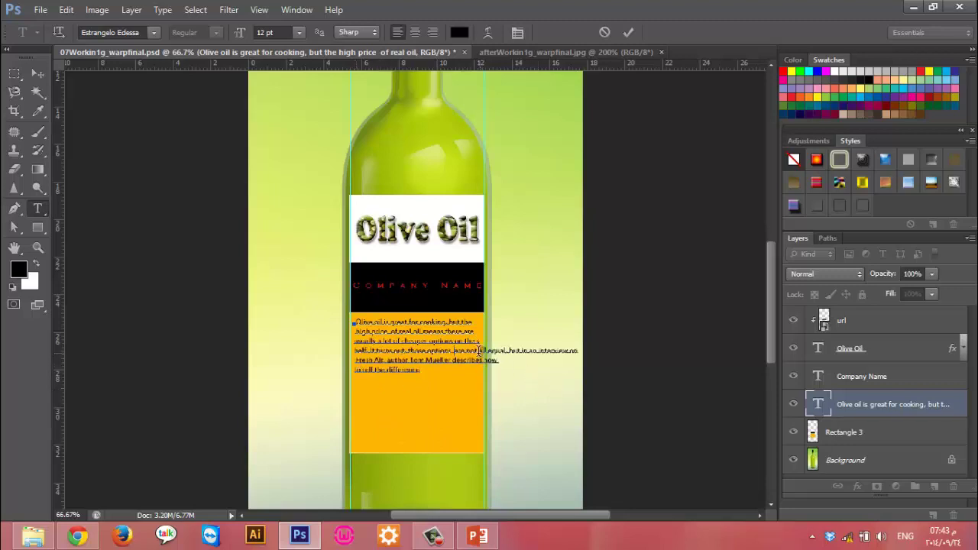
key("Return")
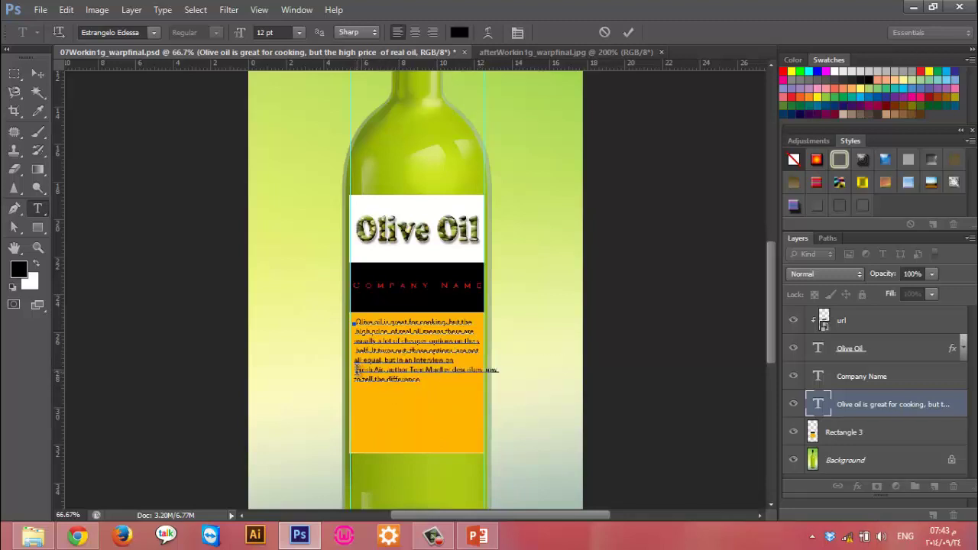
key("BackSpace")
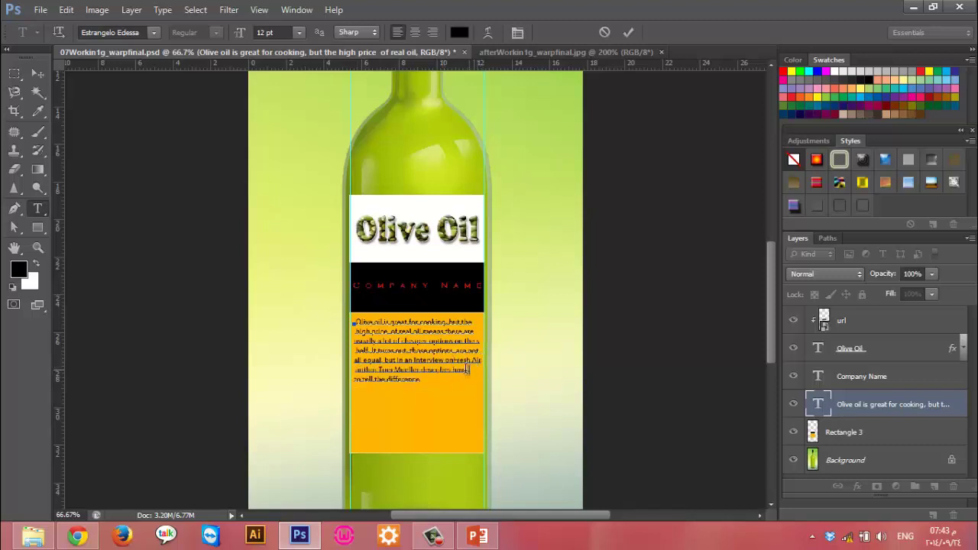
left_click(629, 34)
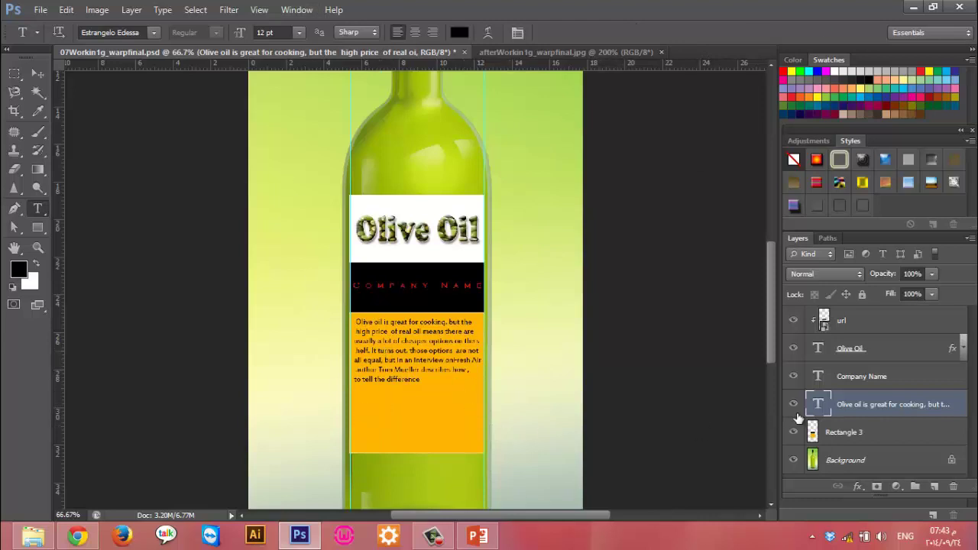
Merge the label layers from url down to Rectangle 3 into one layer
left_click(896, 327)
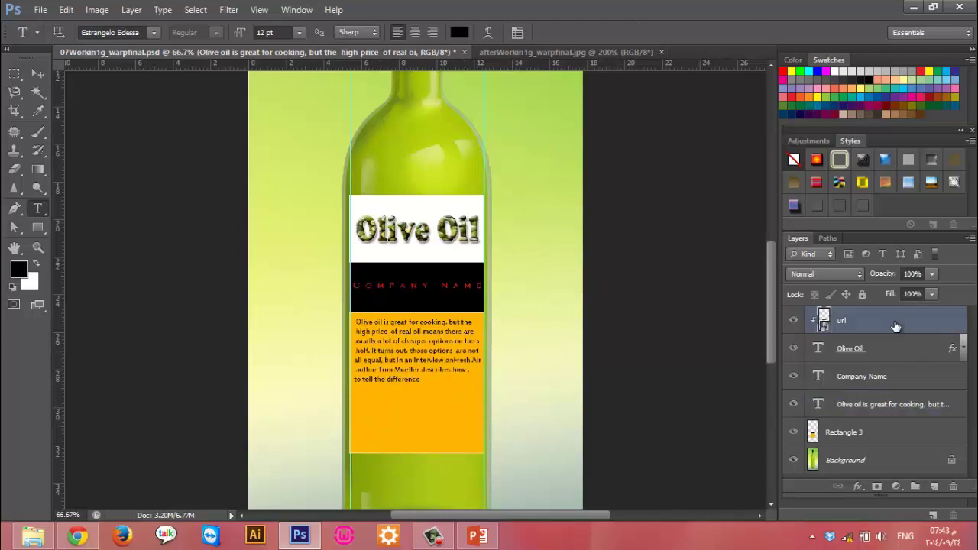
left_click(903, 437, "shift")
left_click(971, 238)
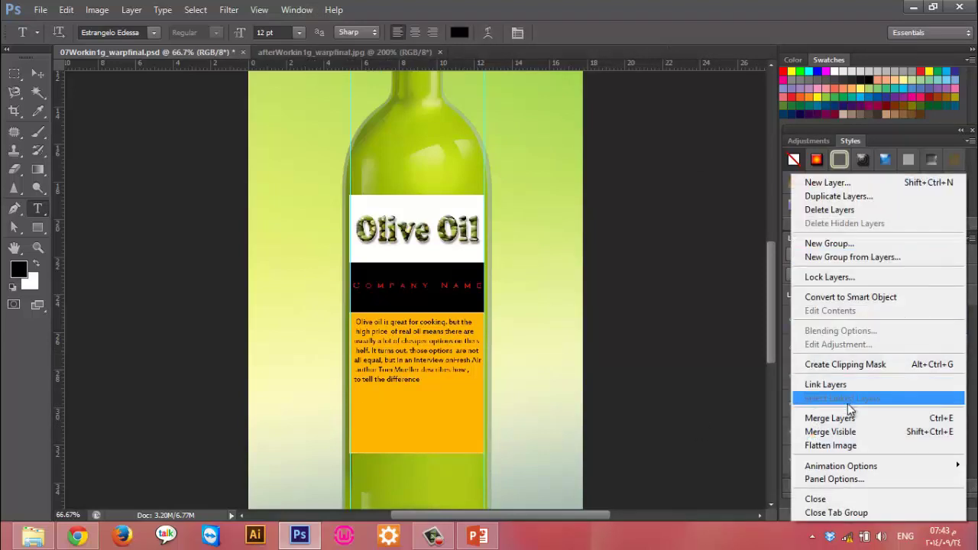
left_click(853, 419)
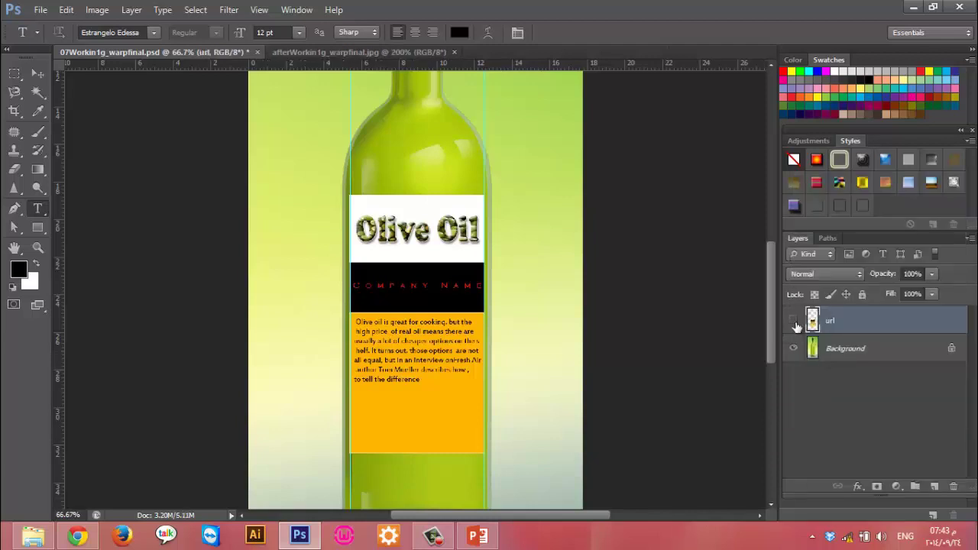
left_click(793, 320)
left_click(793, 321)
Check the afterWorkin1g_warpfinal.jpg reference, then convert the url layer to a Smart Object
left_click(386, 52)
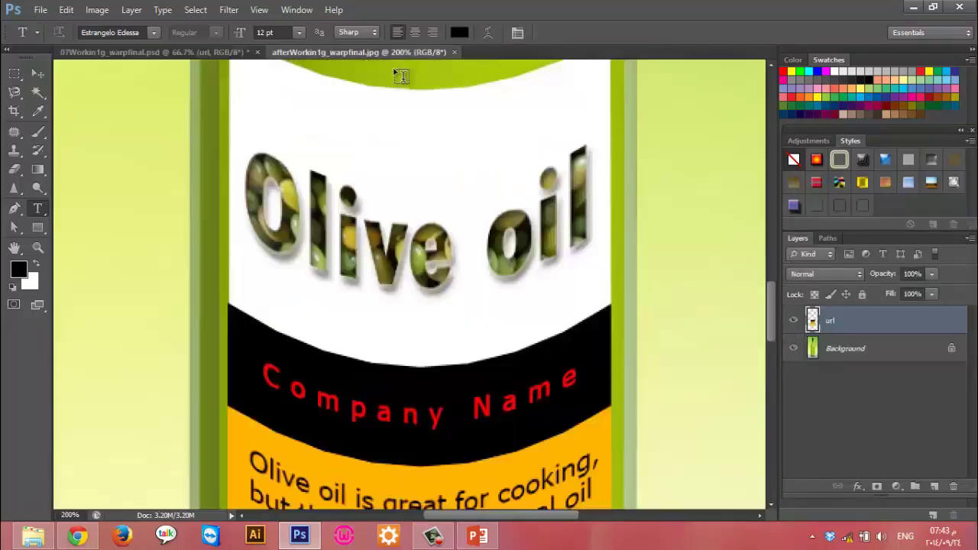
scroll(459, 269, "down", 2)
key("ctrl+minus")
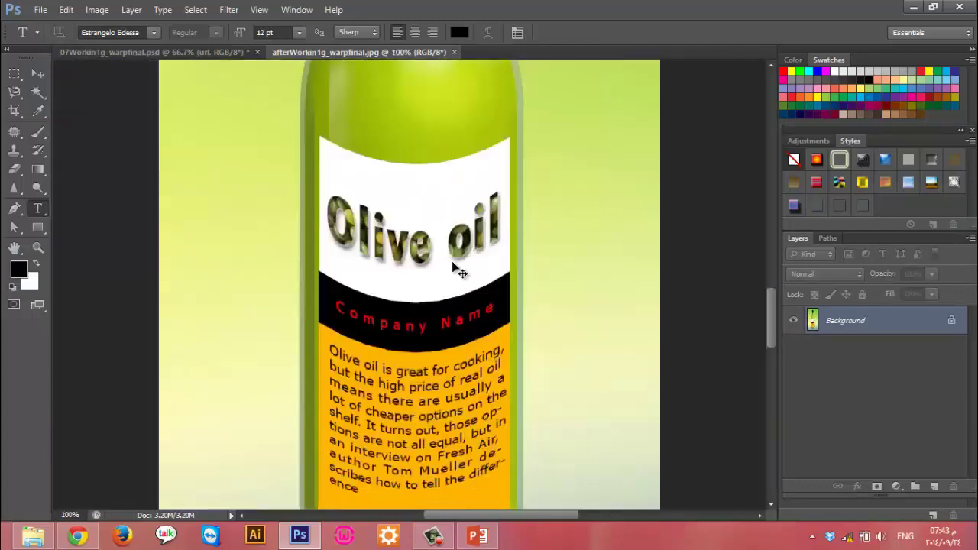
key("ctrl+minus")
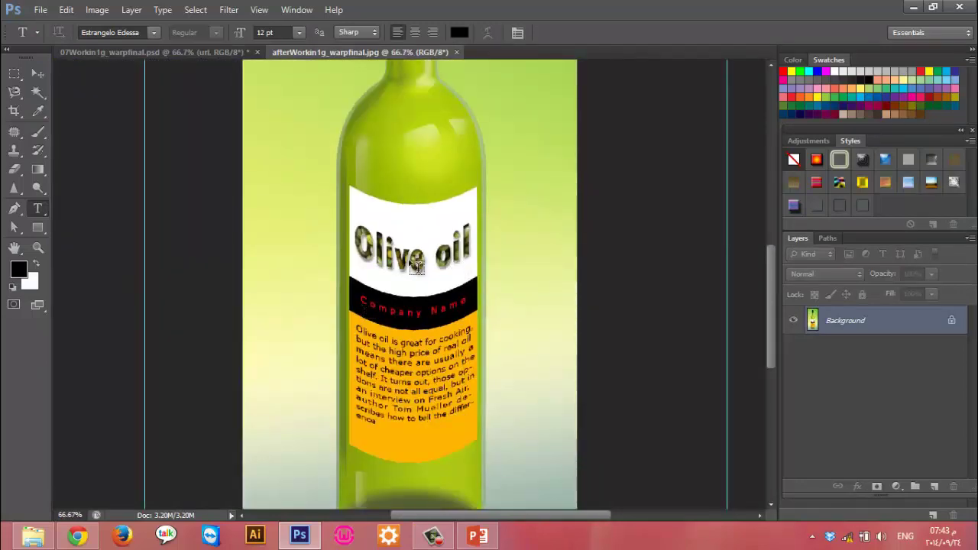
left_click(191, 53)
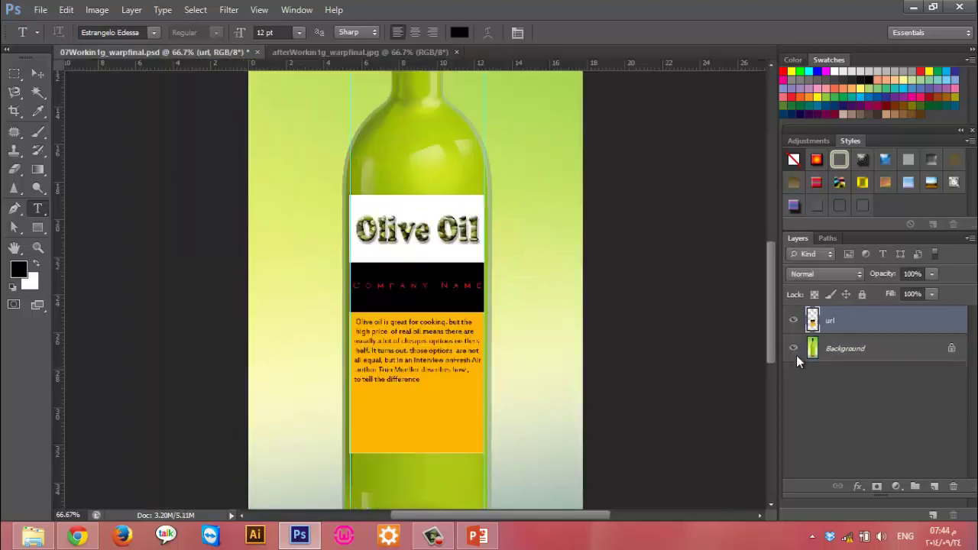
right_click(889, 334)
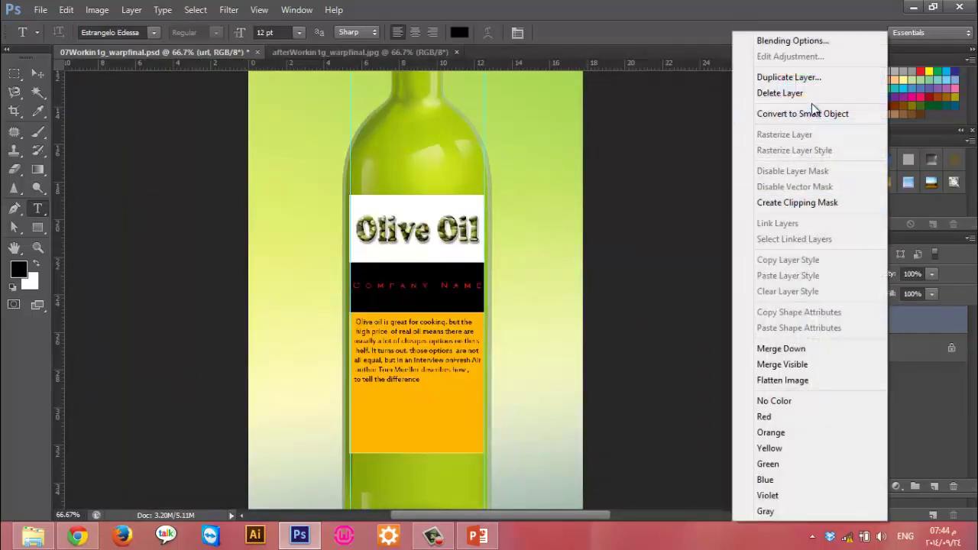
left_click(845, 114)
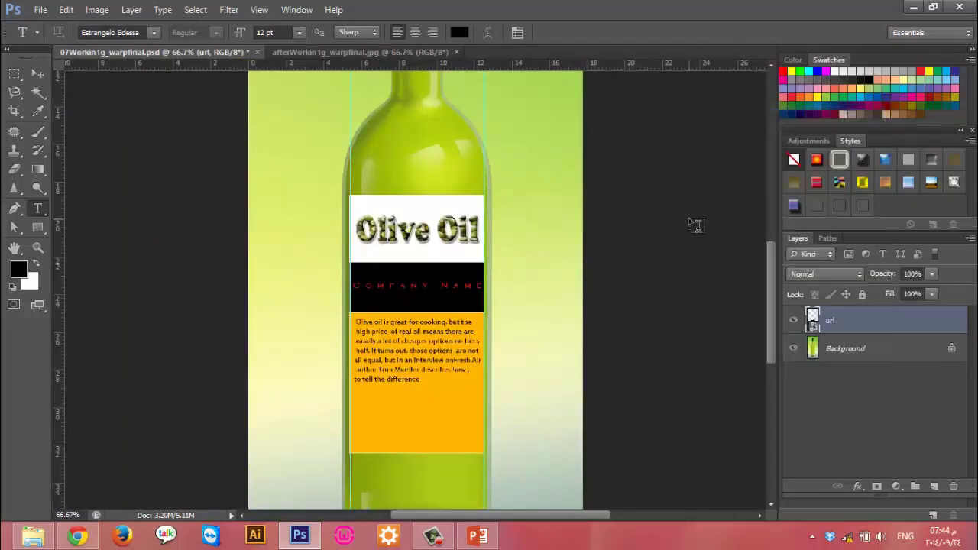
Try tilting the label's top-left corner with Free Transform, then undo it
key("ctrl+t")
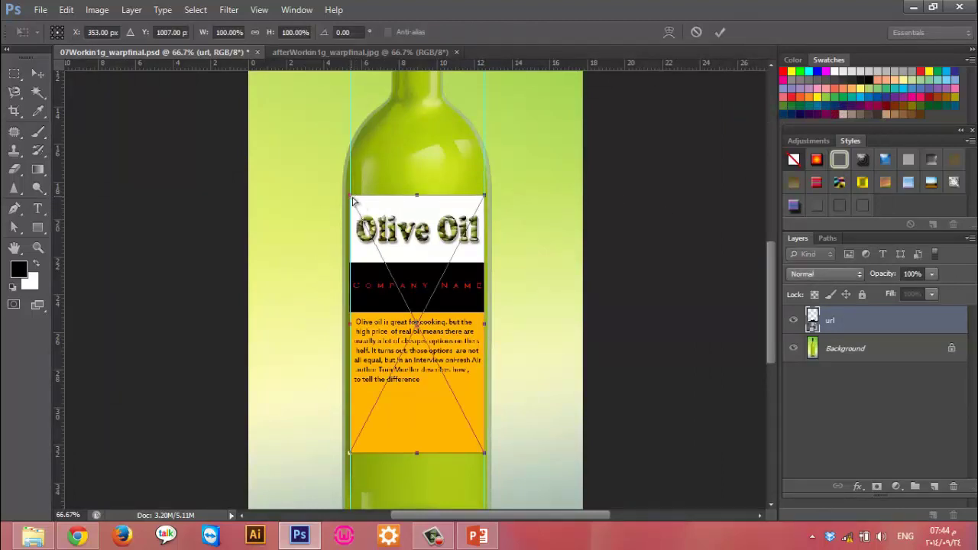
left_click_drag(353, 197, 349, 189)
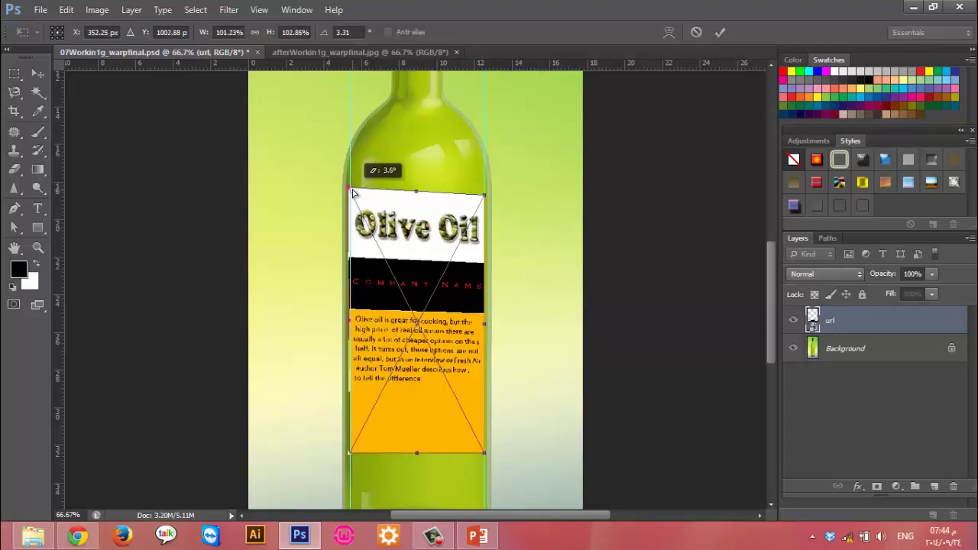
left_click(720, 33)
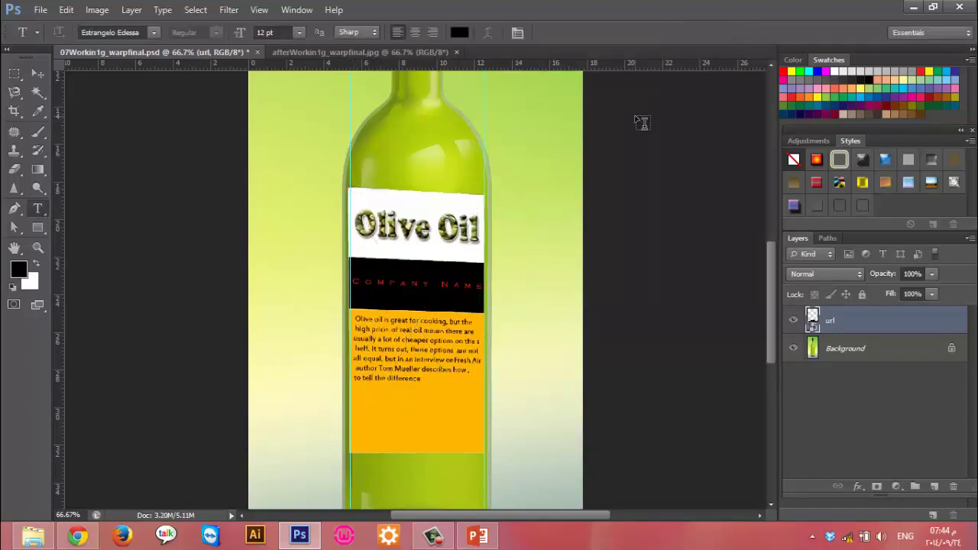
key("ctrl+z")
Warp the label by raising its top corners and lifting its bottom corners into a curve
key("ctrl+t")
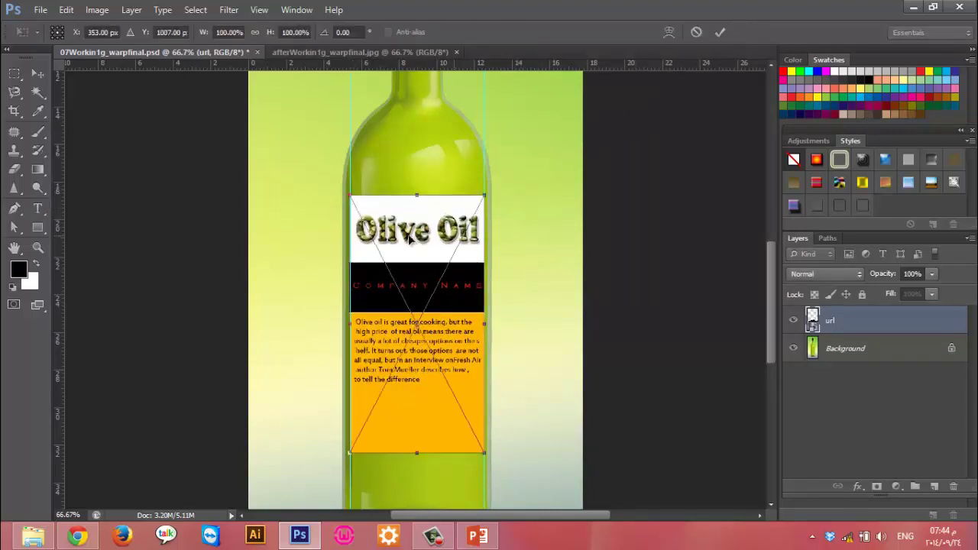
right_click(402, 237)
left_click(469, 365)
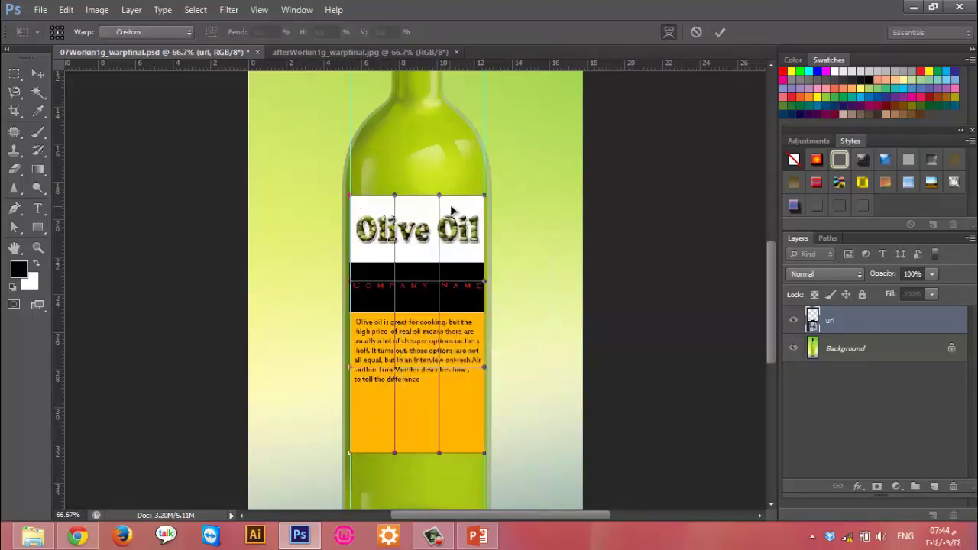
left_click_drag(486, 198, 484, 181)
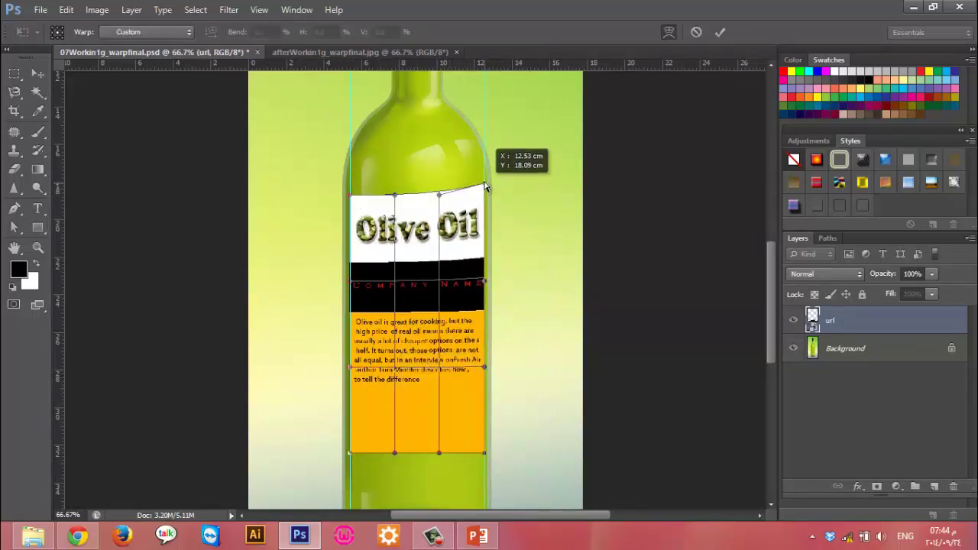
left_click_drag(351, 198, 350, 180)
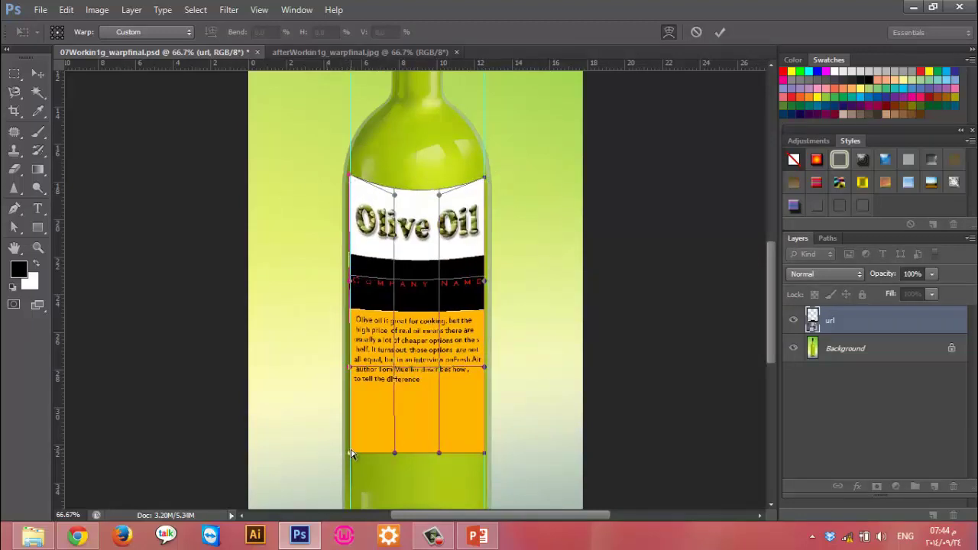
left_click_drag(351, 455, 352, 434)
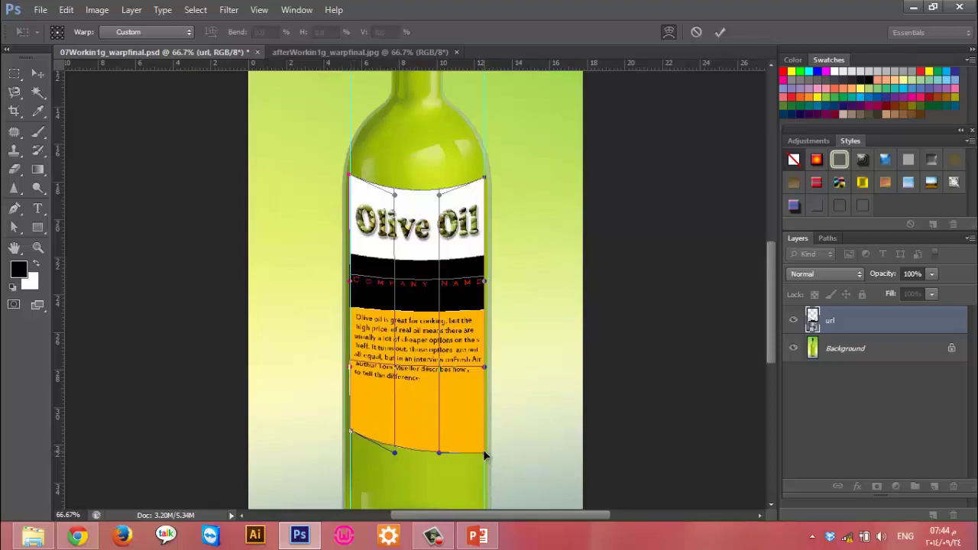
left_click_drag(485, 456, 485, 432)
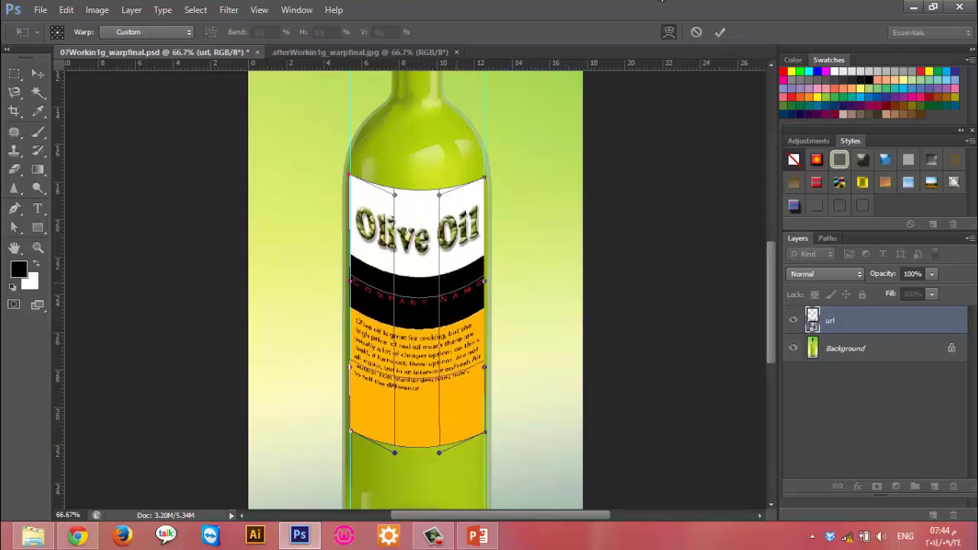
left_click(722, 31)
key("t")
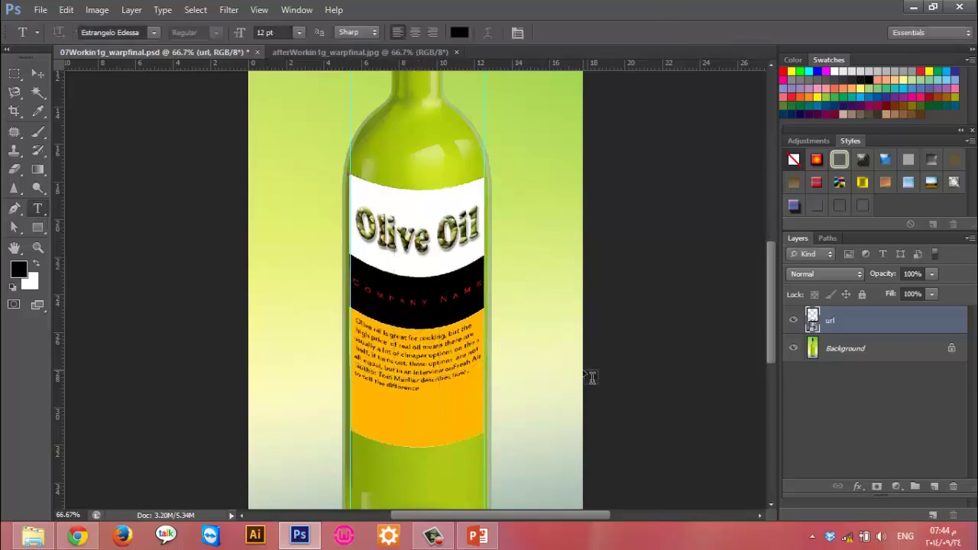
Move the guides aside, close 07Workin1g_warpfinal.psd without saving, then close the reference JPG
key("ctrl+minus")
key("ctrl+minus")
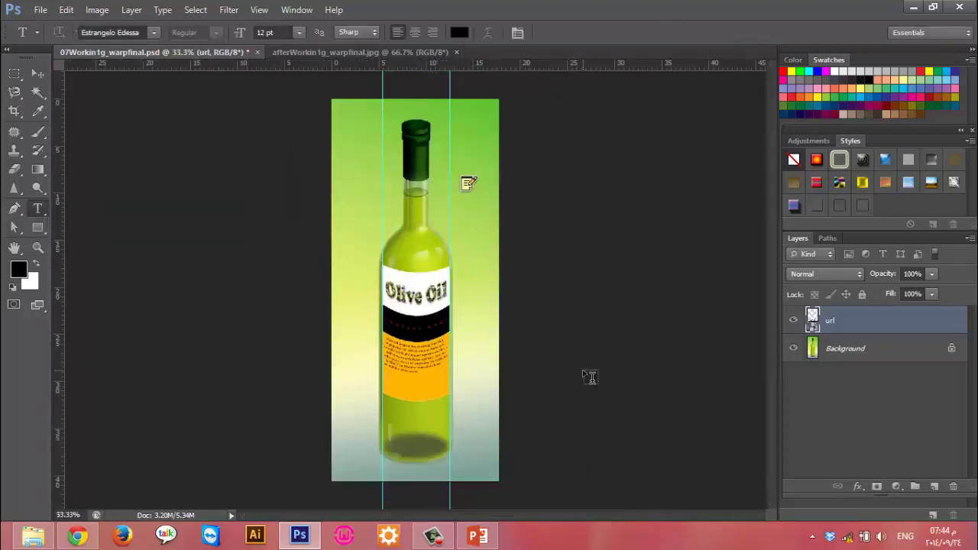
left_click(38, 73)
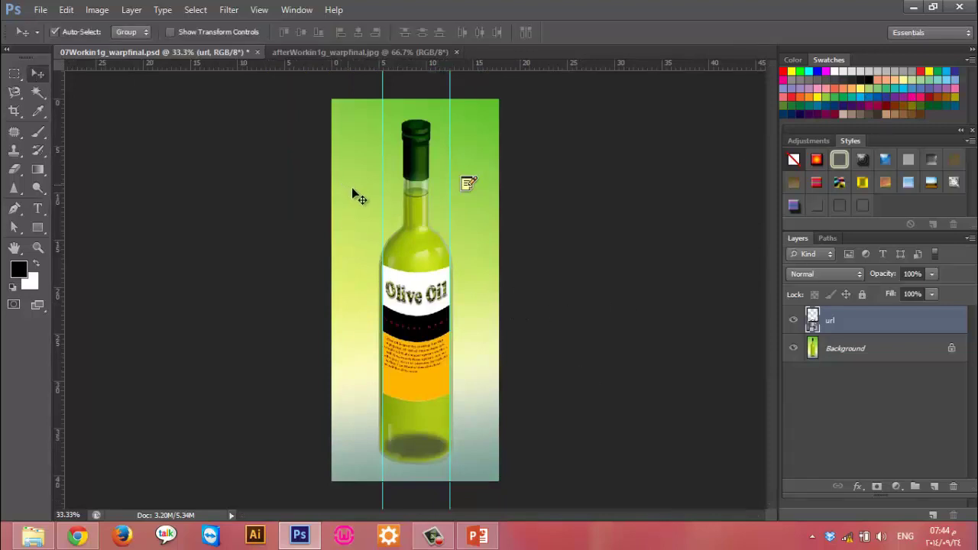
left_click_drag(382, 205, 310, 206)
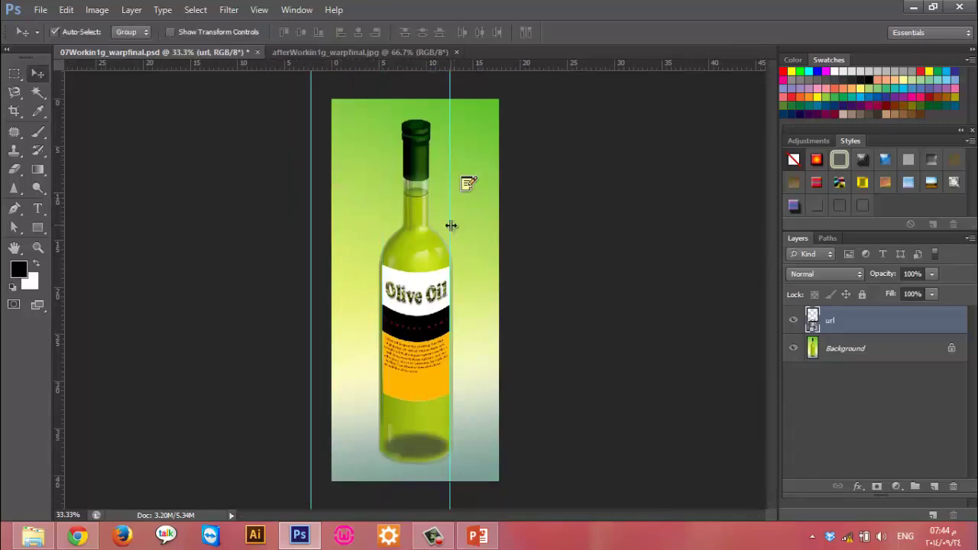
left_click_drag(450, 226, 551, 233)
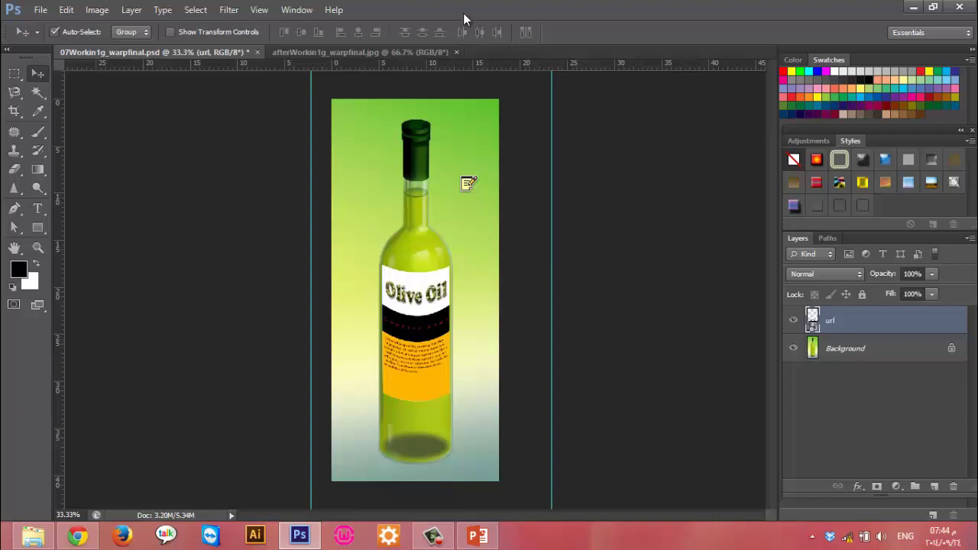
left_click(257, 52)
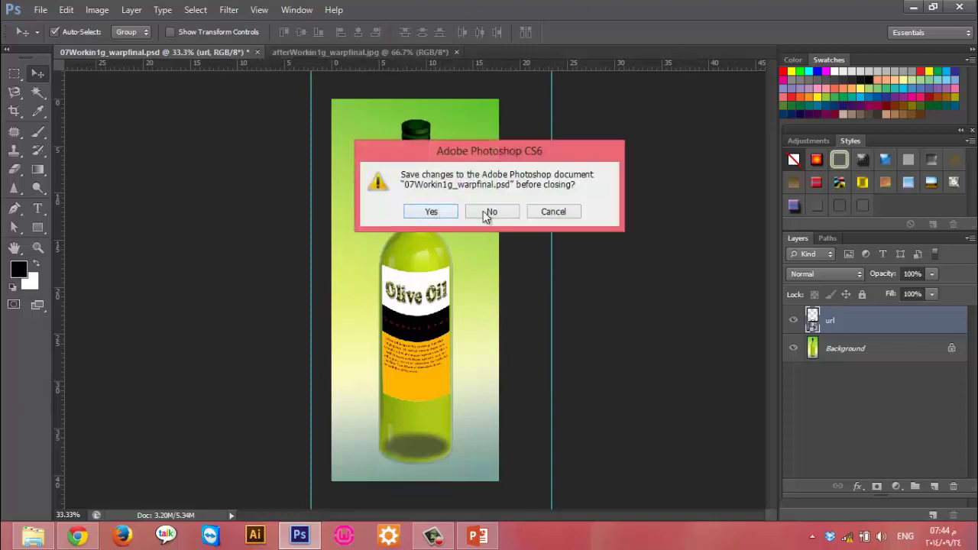
left_click(493, 213)
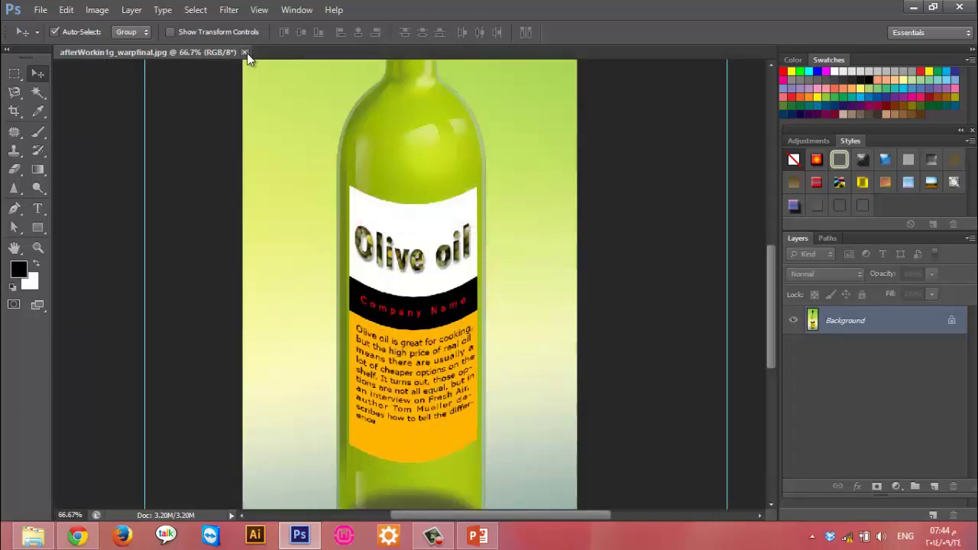
left_click(247, 52)
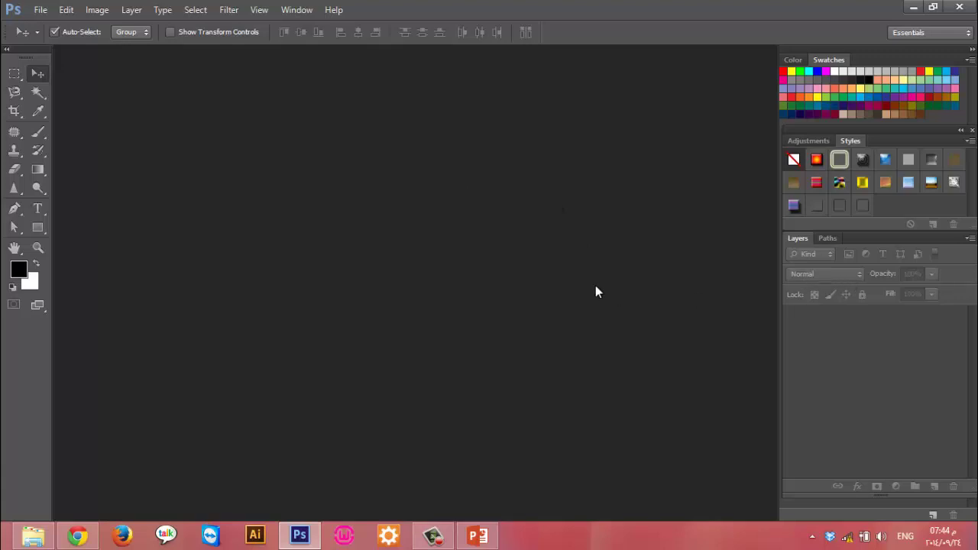
In File Explorer, go up from exper1 and drag 8996_indian_beach_51.jpg into Photoshop
left_click(32, 536)
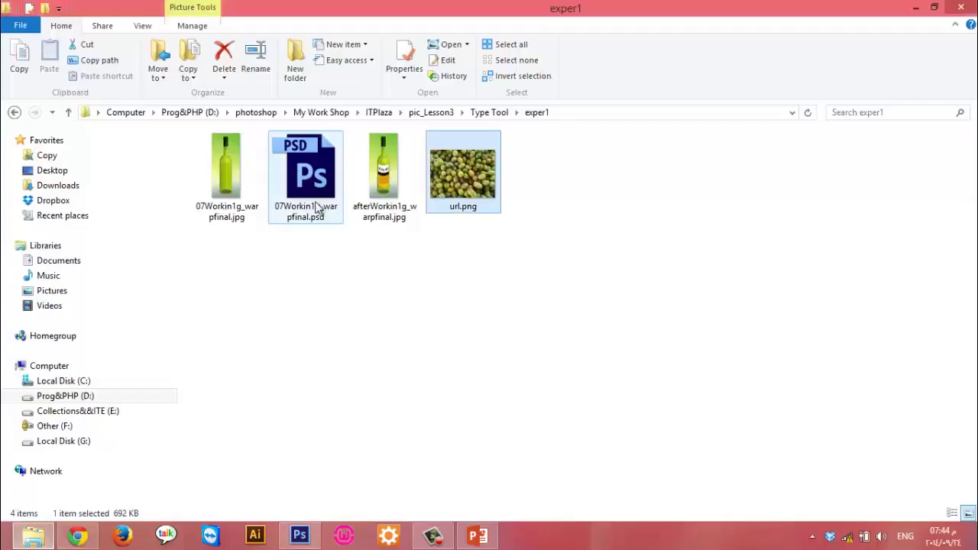
key("alt+Up")
key("alt+Up")
left_click(245, 261)
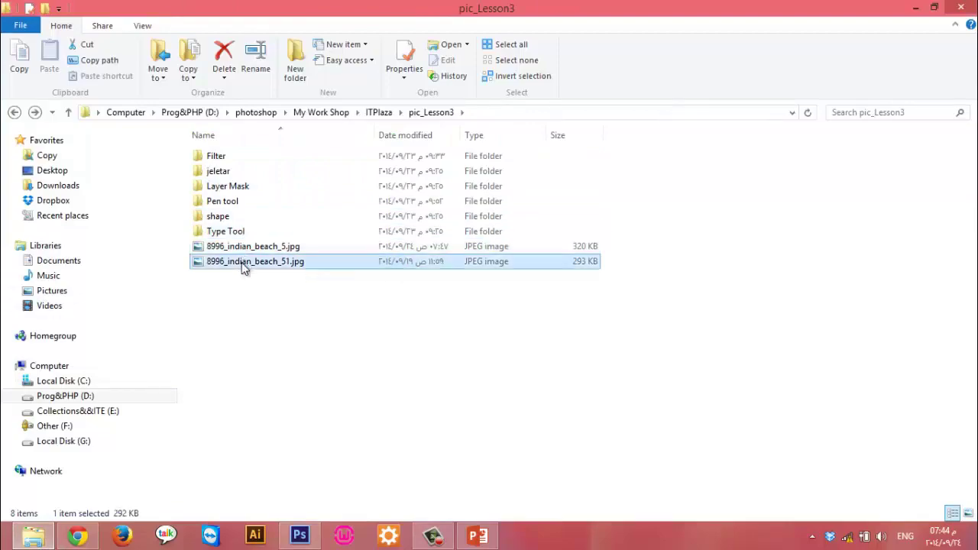
left_click_drag(252, 261, 458, 306)
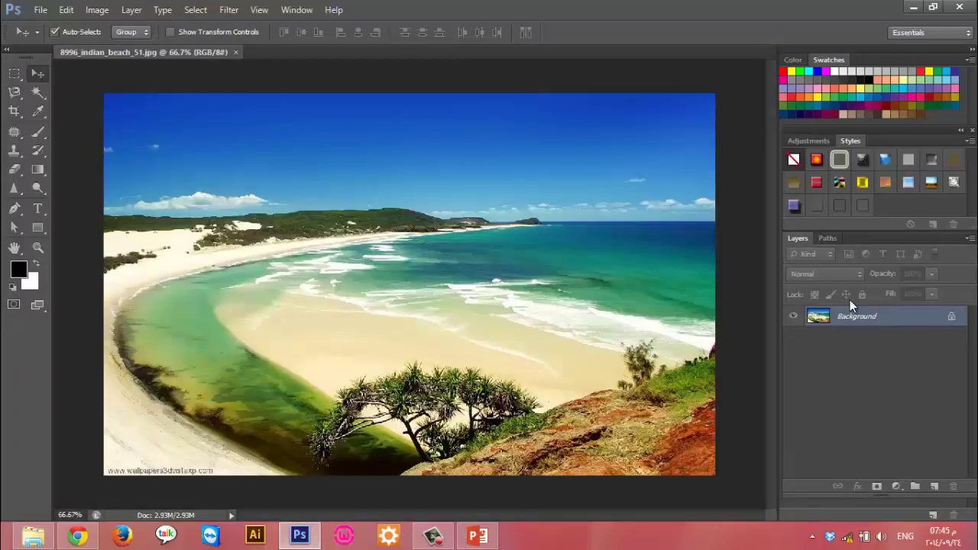
Convert the Background into an unlocked Layer 0, keeping Normal blend mode
double_click(925, 315)
left_click(612, 174)
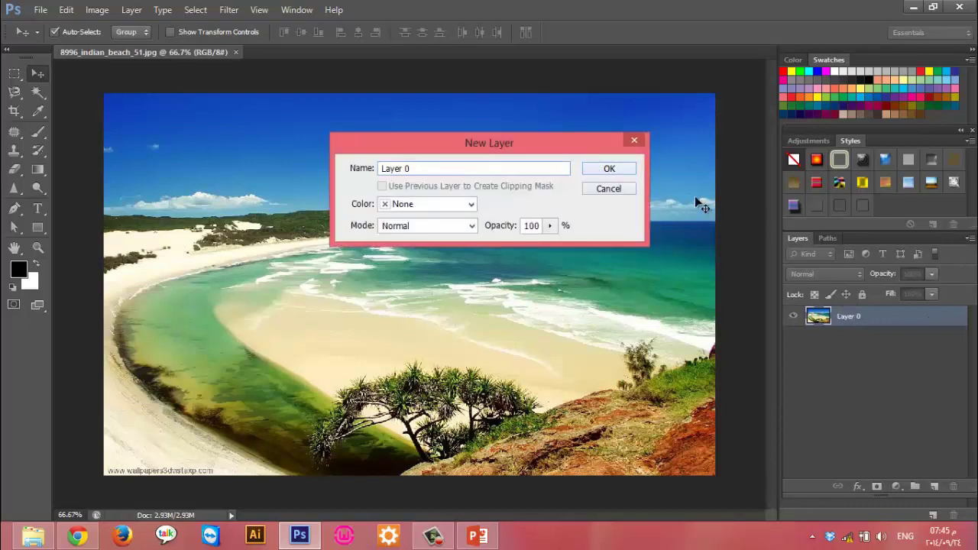
left_click(816, 274)
left_click(916, 436)
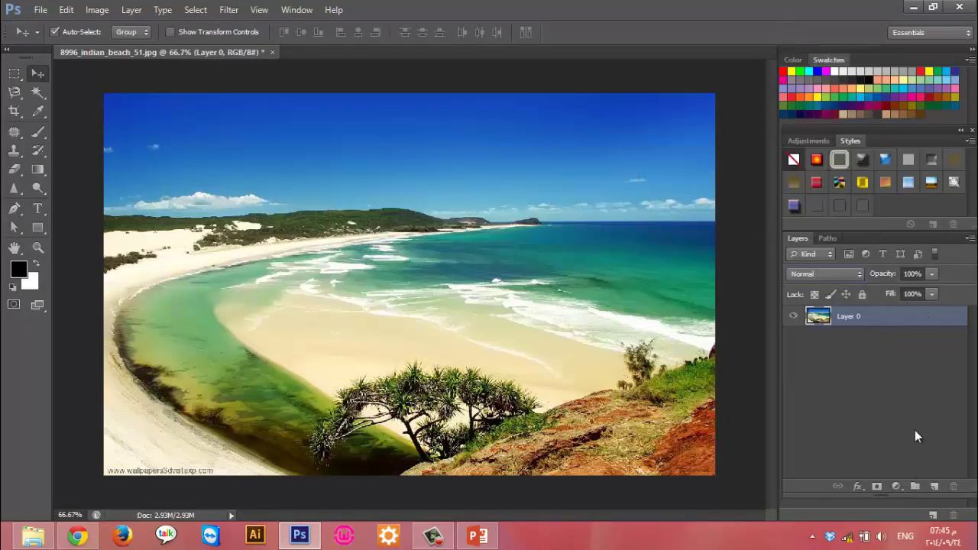
Check Layer 0's style settings without changes, then duplicate it as Layer 0 copy
double_click(906, 318)
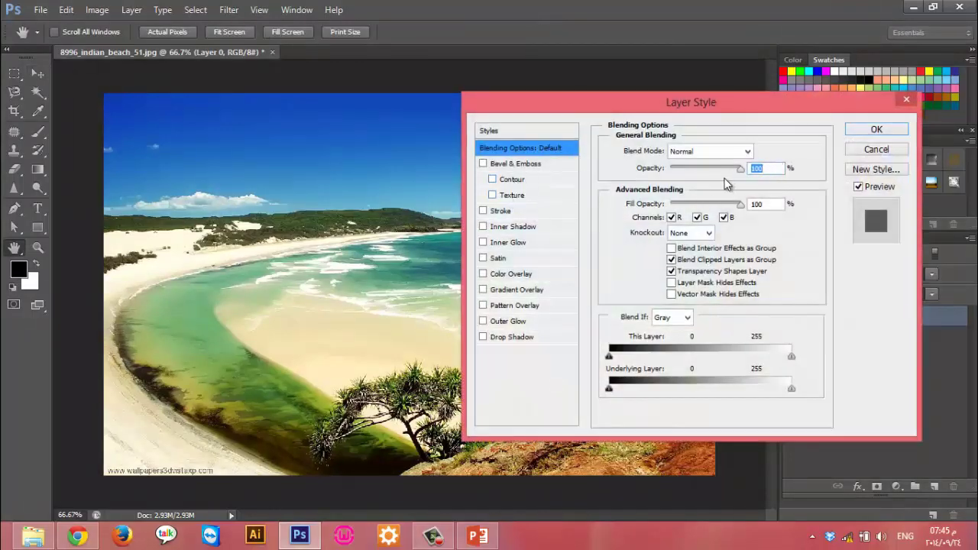
left_click(694, 152)
left_click(694, 152)
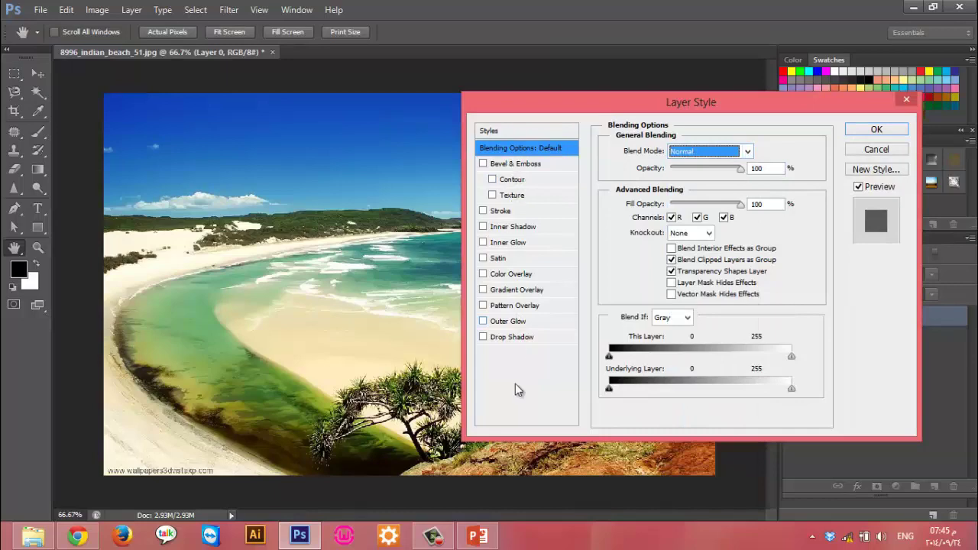
left_click(873, 151)
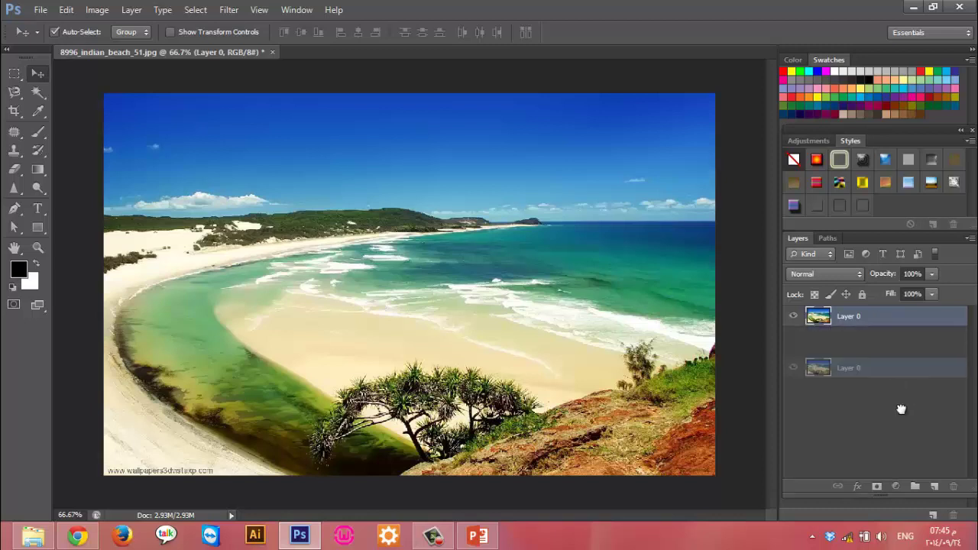
left_click_drag(881, 327, 934, 486)
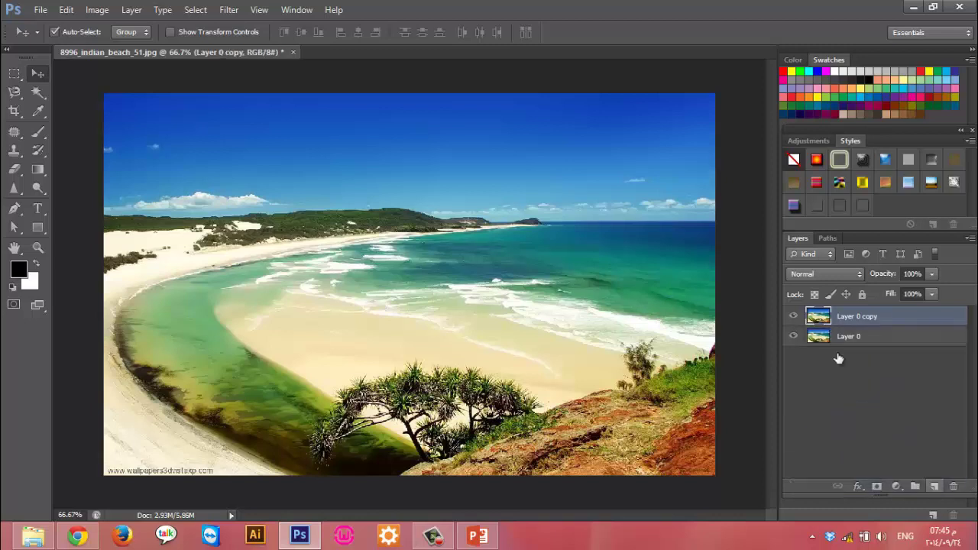
left_click(831, 275)
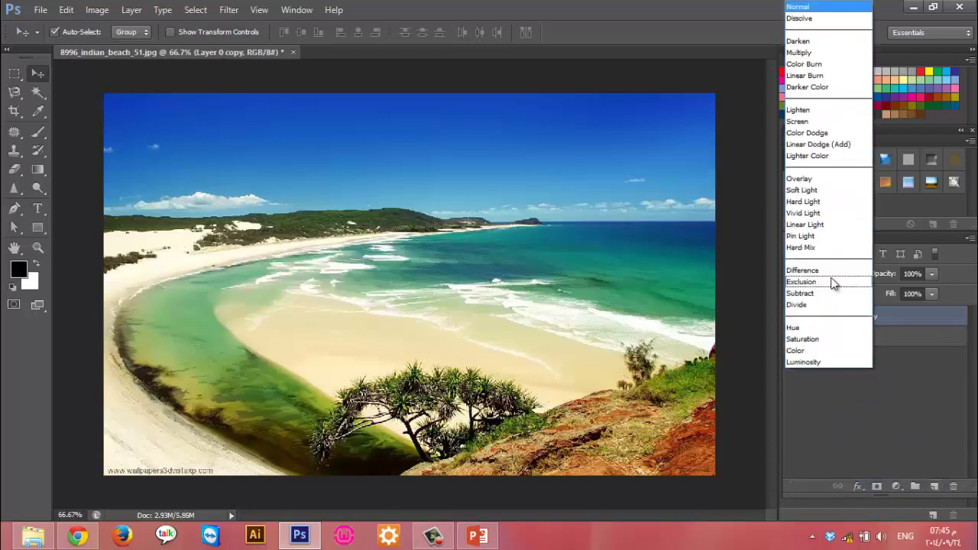
Blend Layer 0 copy as Overlay instead of Multiply, and leave it hidden
left_click(816, 54)
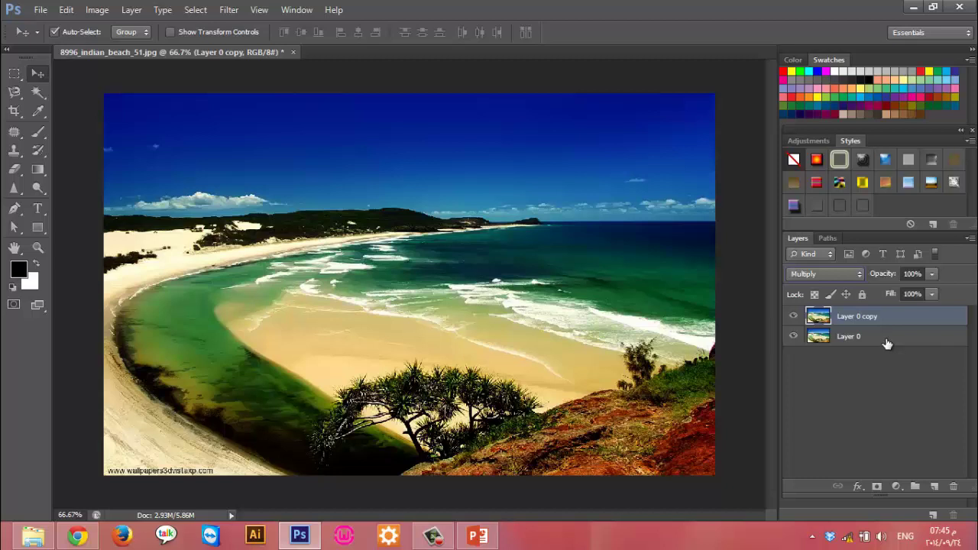
key("ctrl+z")
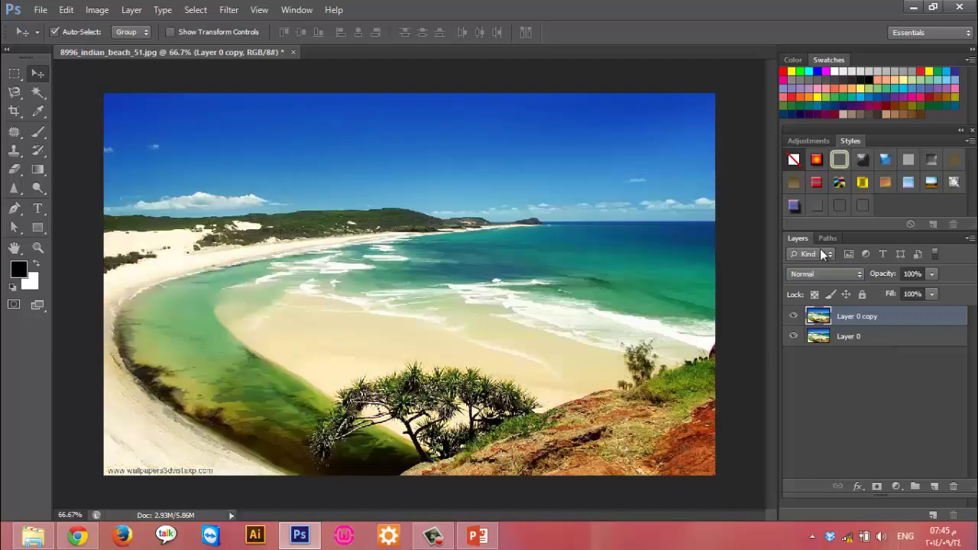
left_click(824, 274)
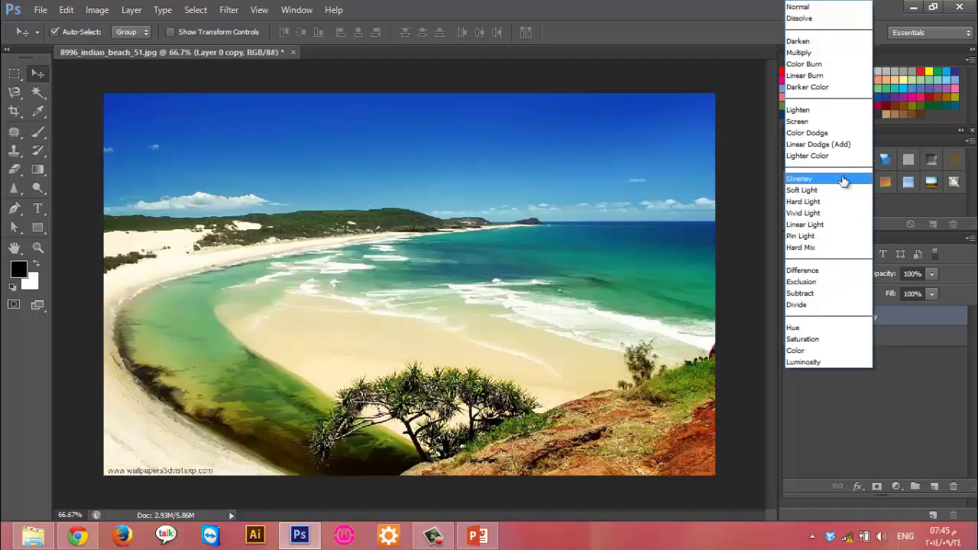
left_click(844, 180)
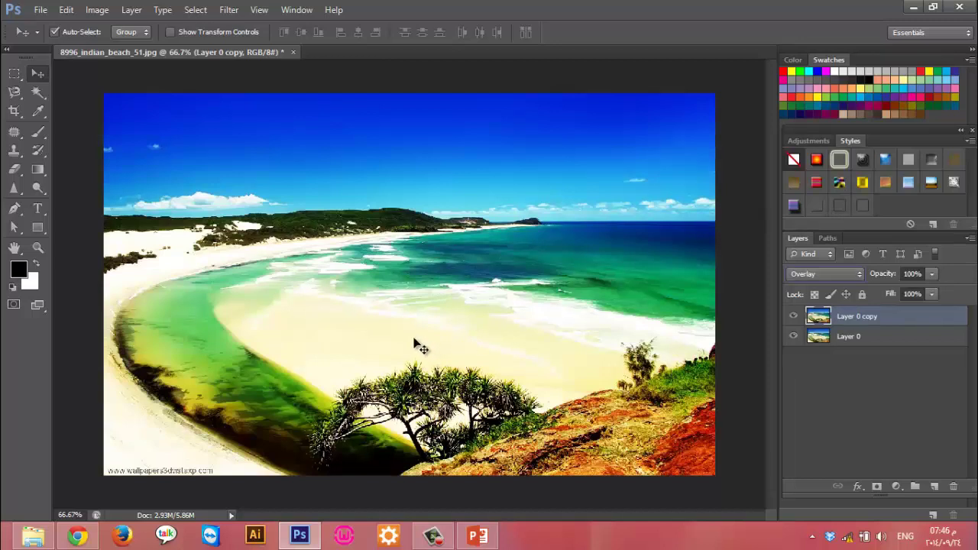
left_click(793, 316)
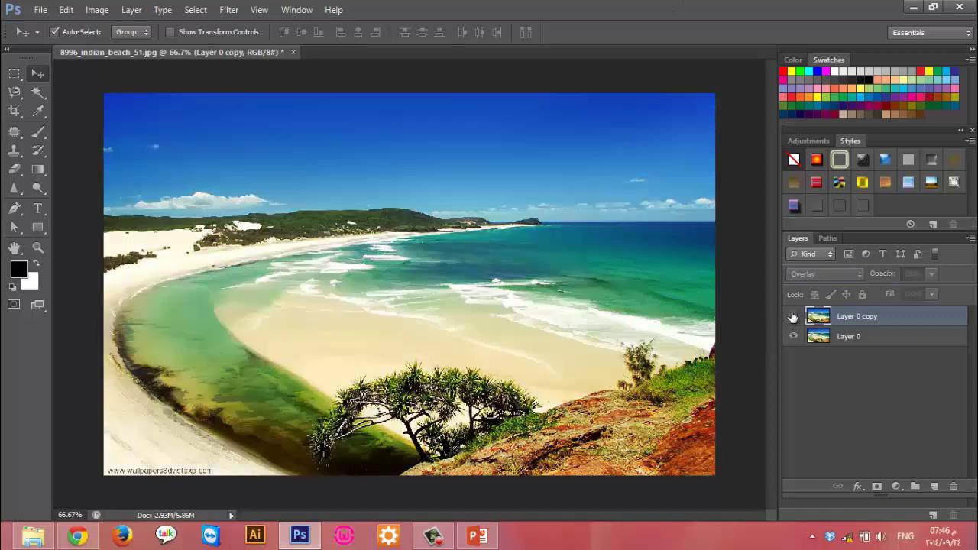
left_click(794, 317)
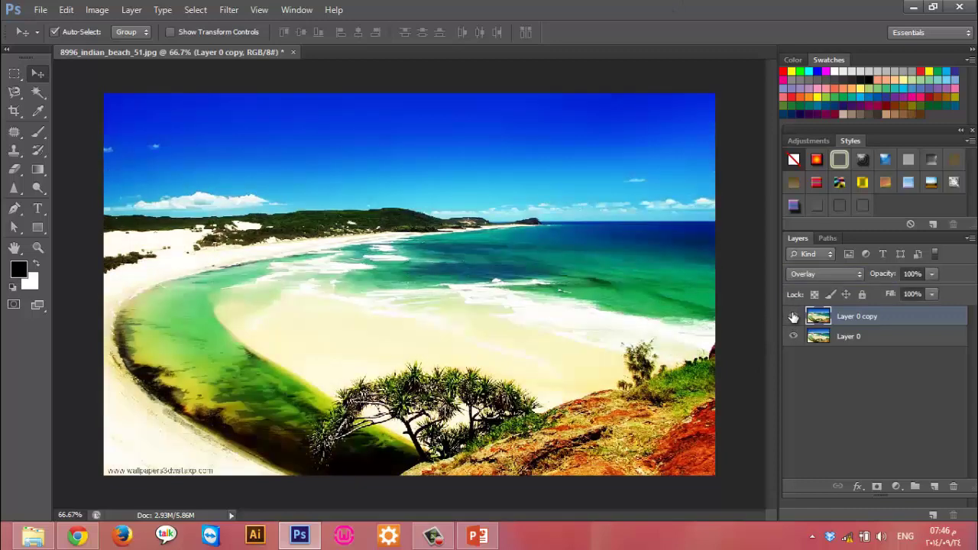
left_click(794, 316)
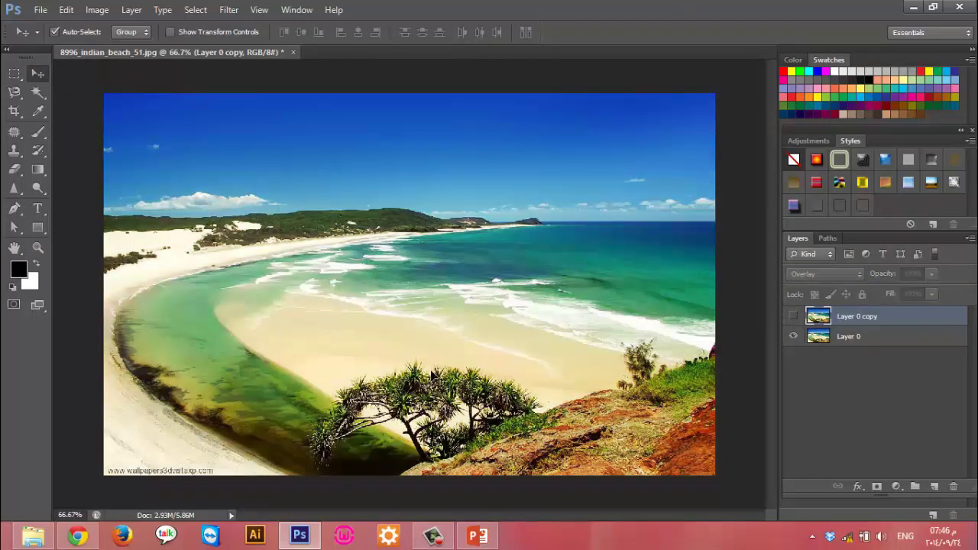
left_click(793, 317)
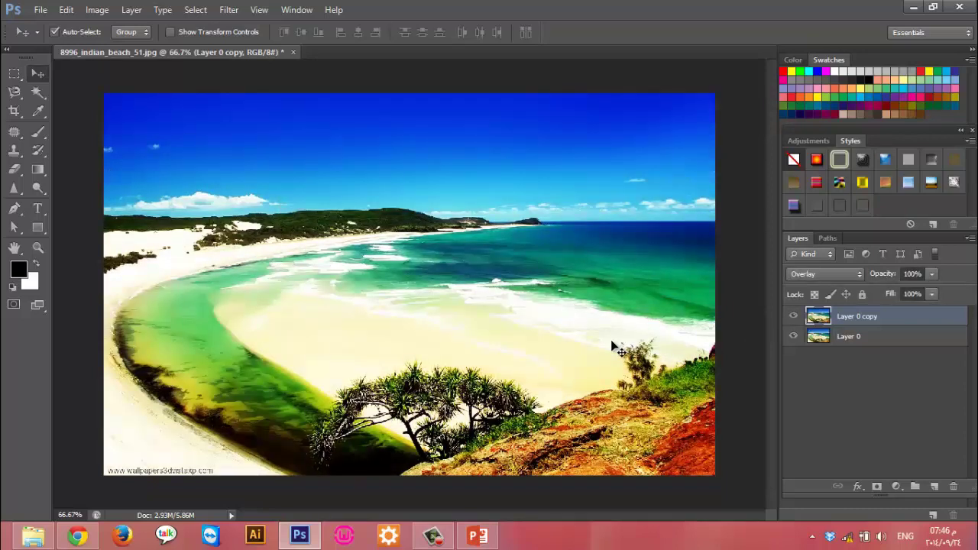
left_click(794, 316)
Place befor4.jpg from the Filter\exper2 folder into the beach document as a layer
left_click(33, 535)
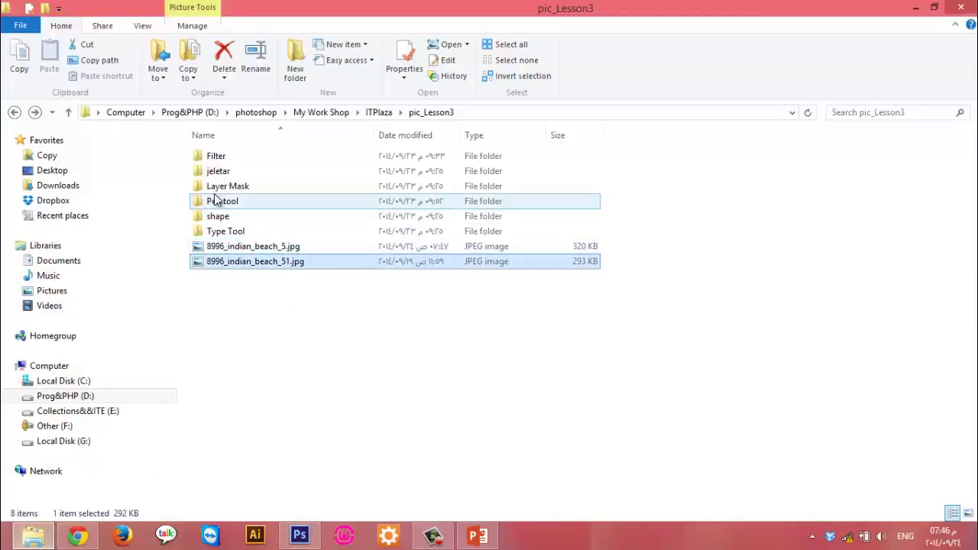
double_click(225, 157)
double_click(231, 170)
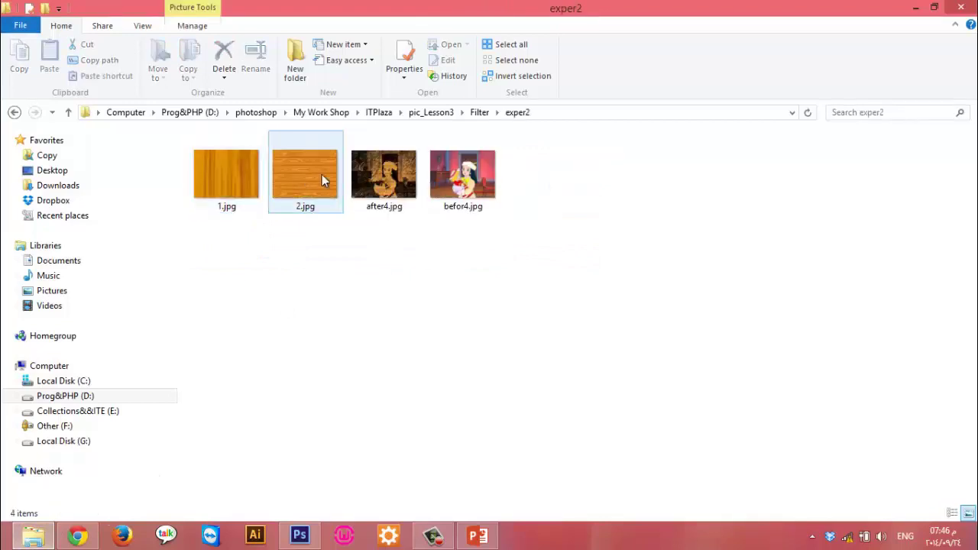
left_click(384, 172)
key("Right")
mouse_move(463, 177)
left_mouse_down()
mouse_move(359, 320)
mouse_move(197, 233)
left_mouse_up()
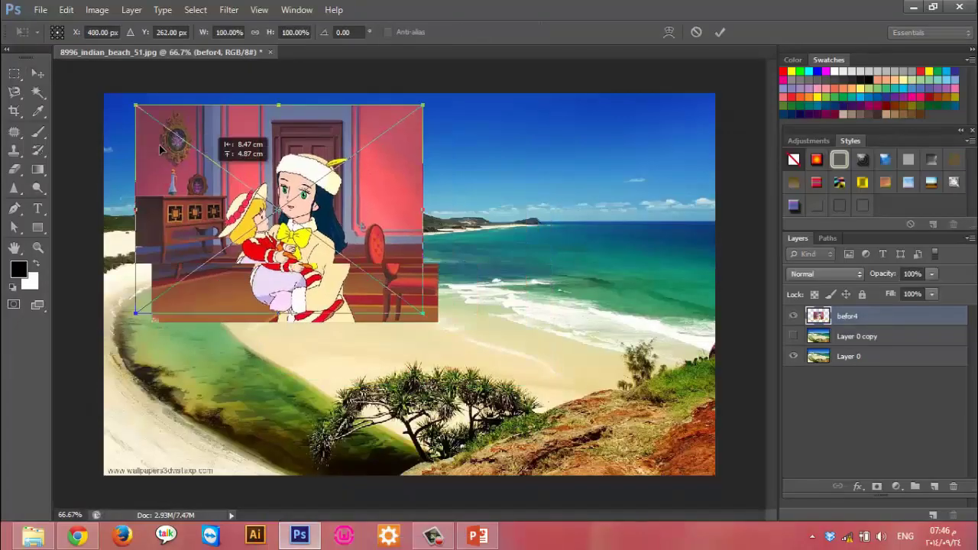
Enlarge befor4 to fill the canvas, blend it as Hard Light, and shift it slightly
left_click_drag(391, 301, 715, 475)
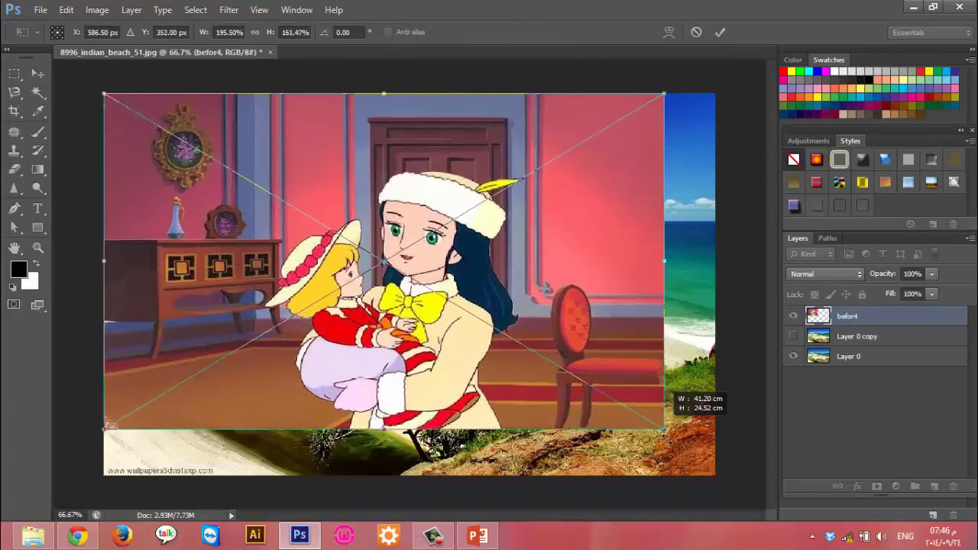
left_click(720, 32)
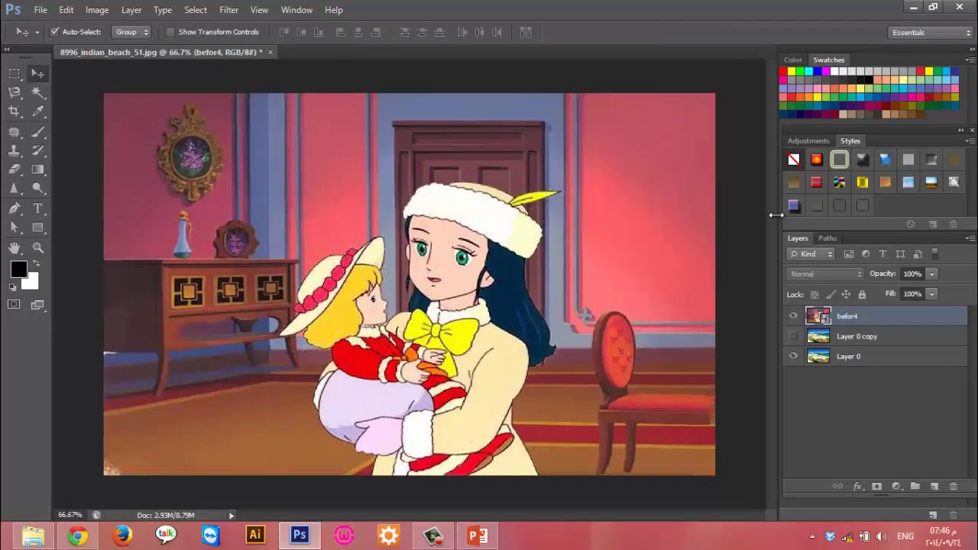
left_click(820, 274)
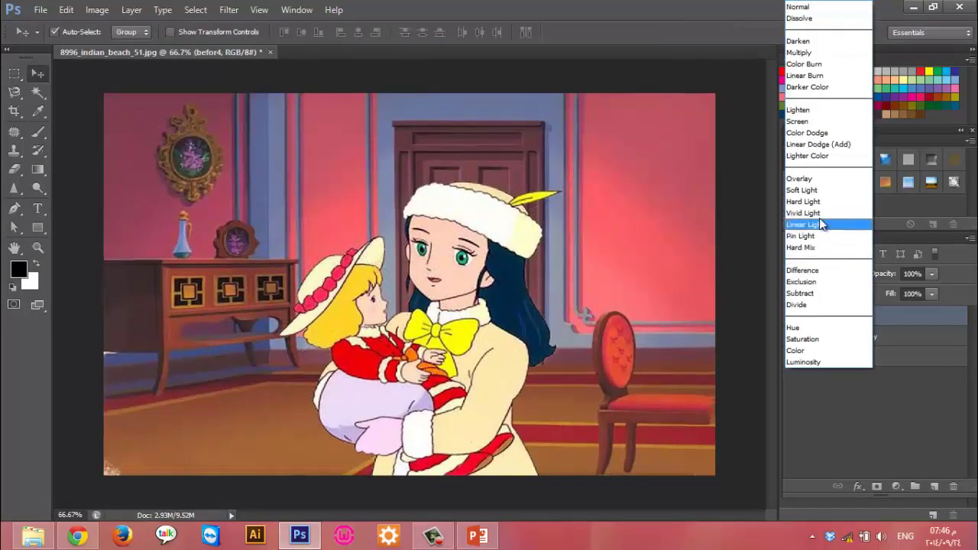
left_click(804, 201)
mouse_move(431, 295)
left_mouse_down()
mouse_move(417, 294)
mouse_move(428, 289)
left_mouse_up()
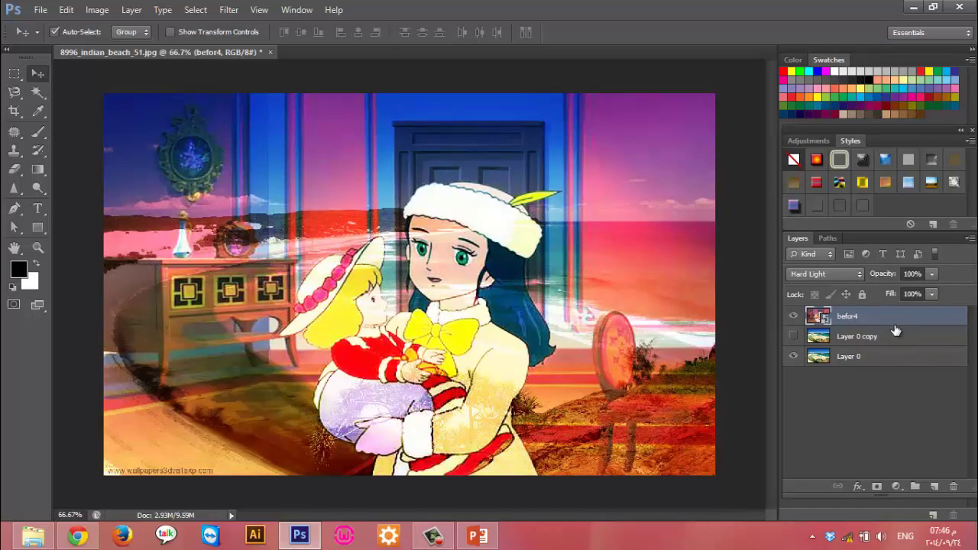
Select Layer 0 copy, then close the beach document without saving
left_click(848, 361)
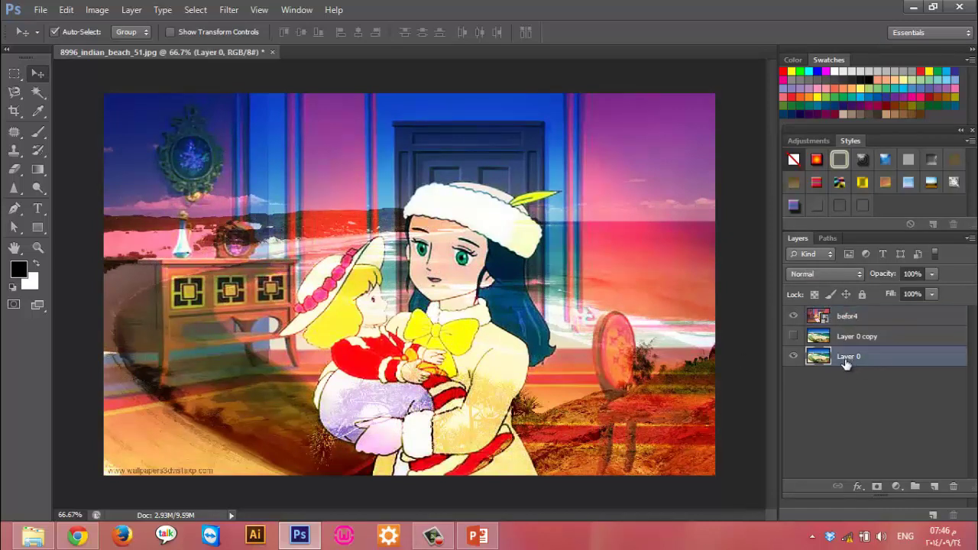
left_click(853, 316)
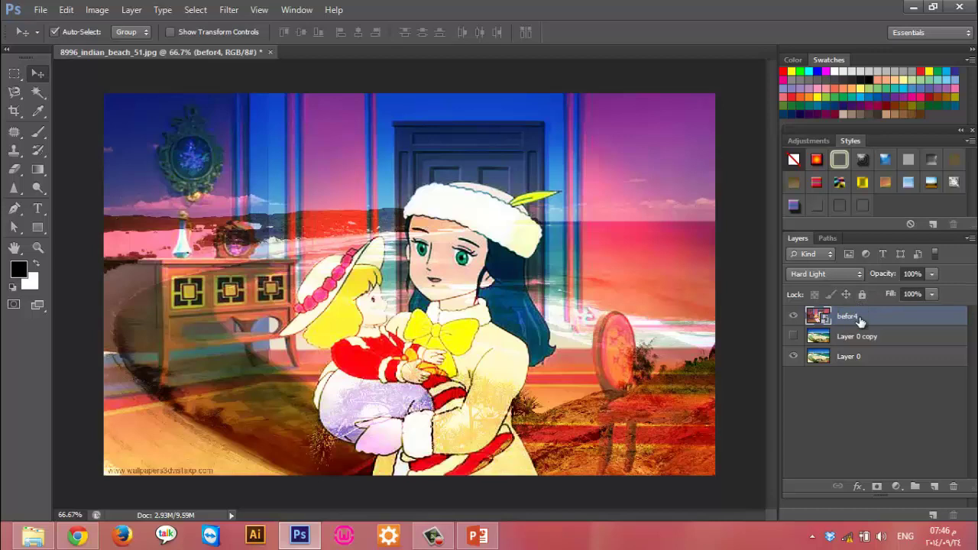
left_click(866, 344)
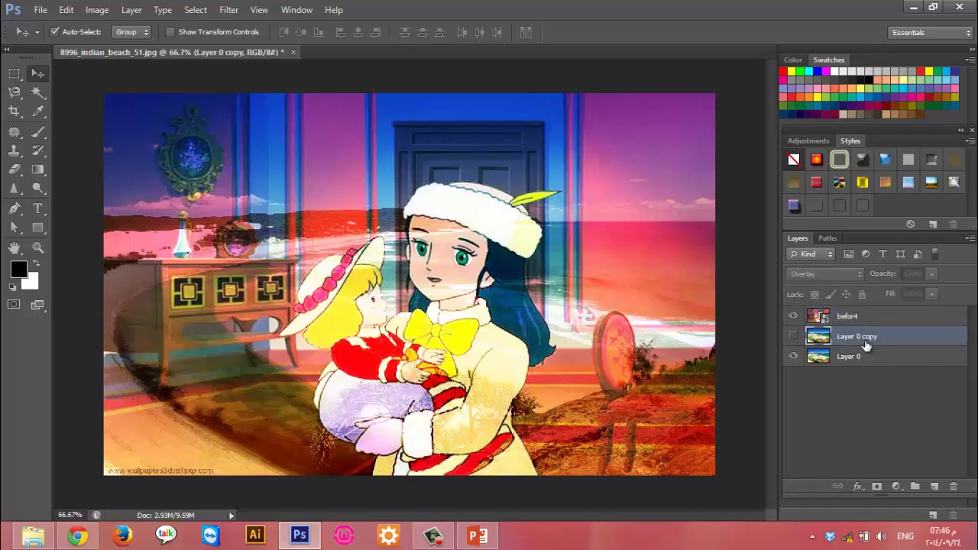
left_click(866, 327)
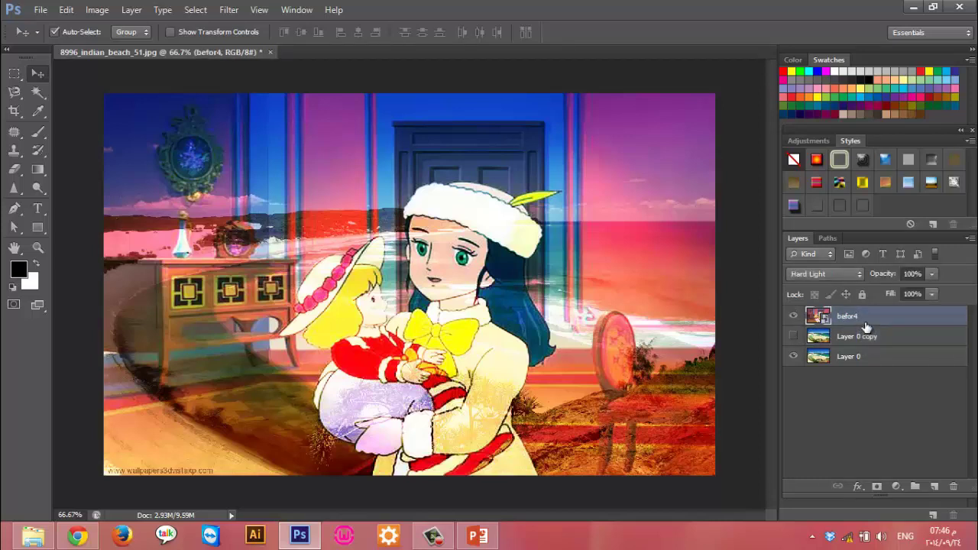
left_click(853, 357)
left_click(856, 340)
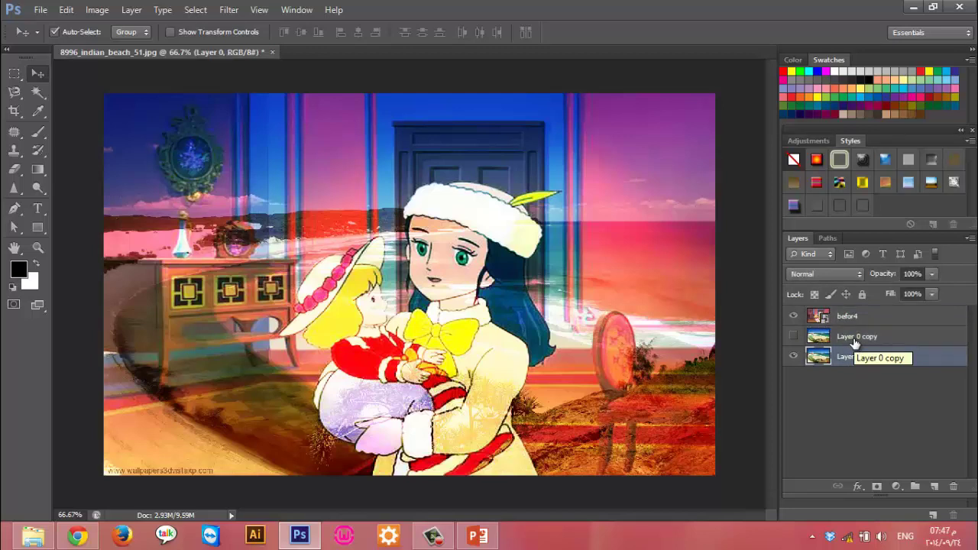
left_click(862, 322)
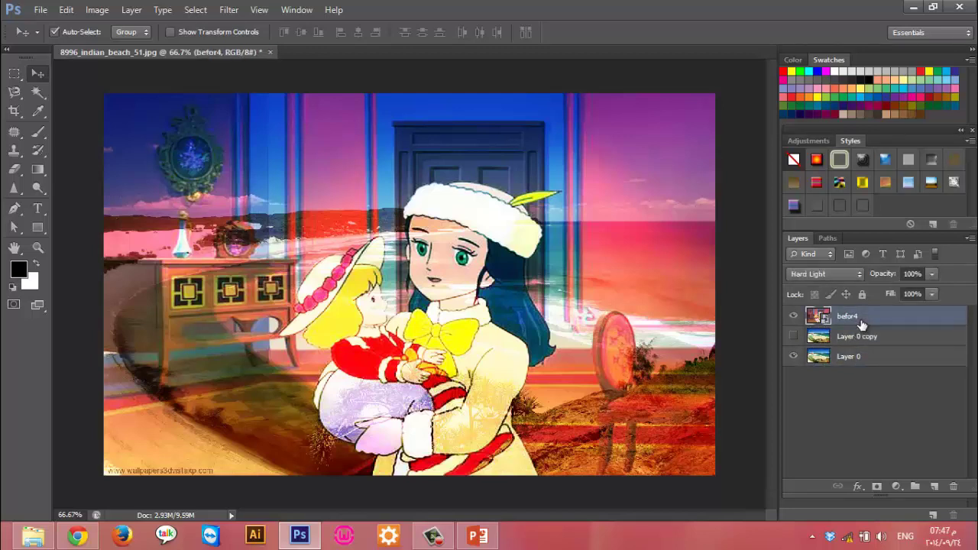
left_click(858, 338)
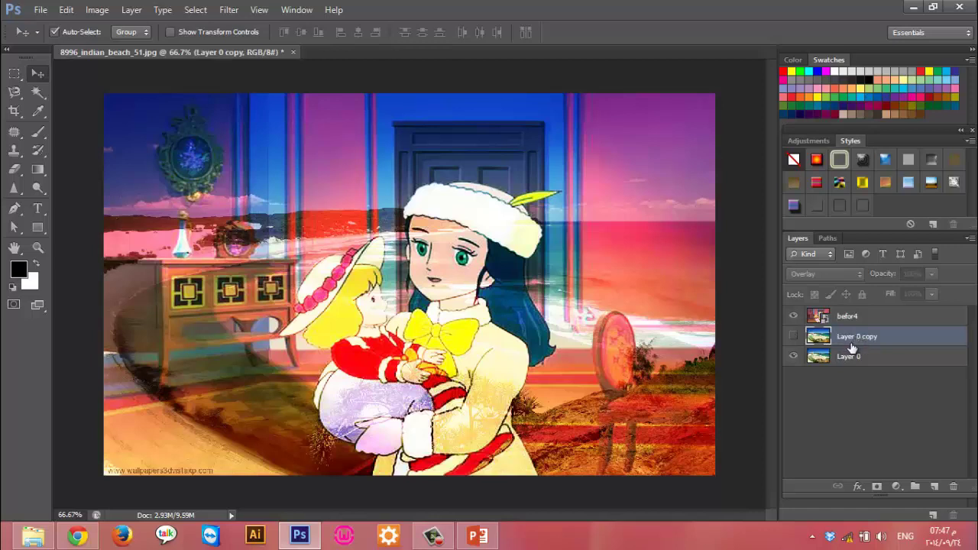
left_click(293, 52)
left_click(501, 213)
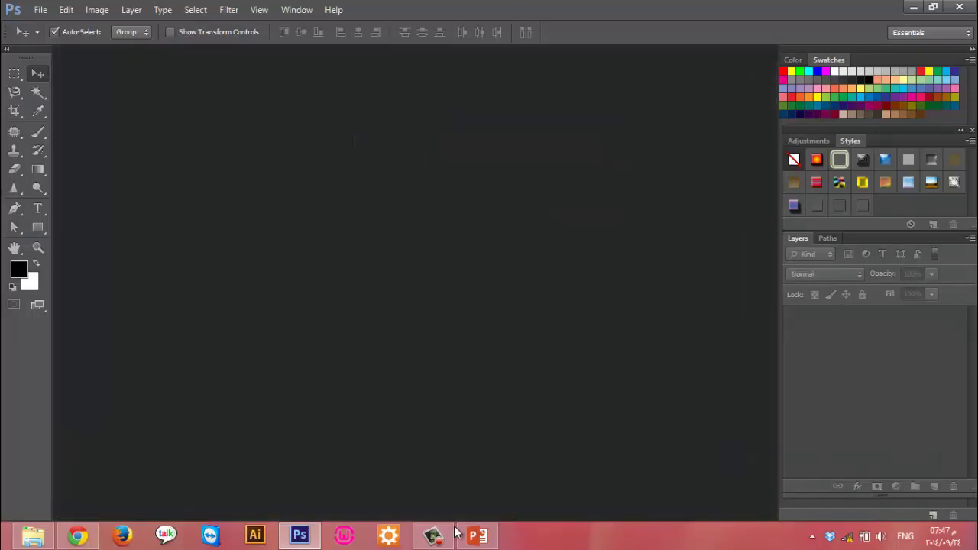
Present PowerPoint slide 58's shattered 'Photo' example full screen, then exit the show
left_click(478, 535)
left_click(66, 401)
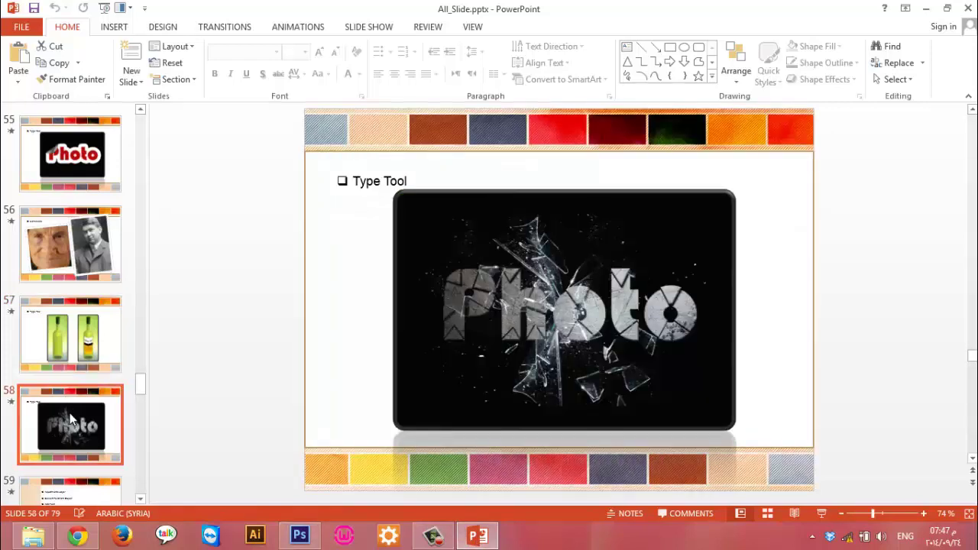
key("shift+F5")
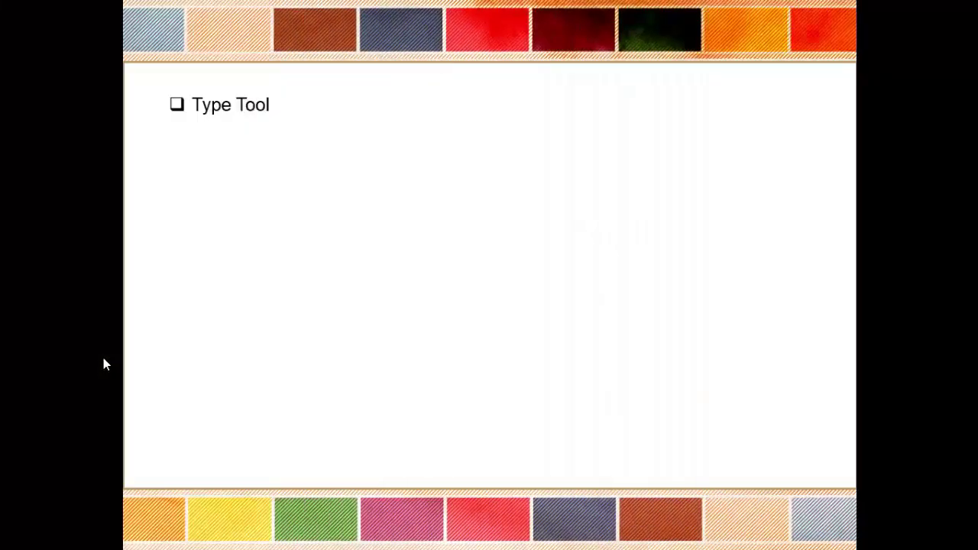
left_click(103, 358)
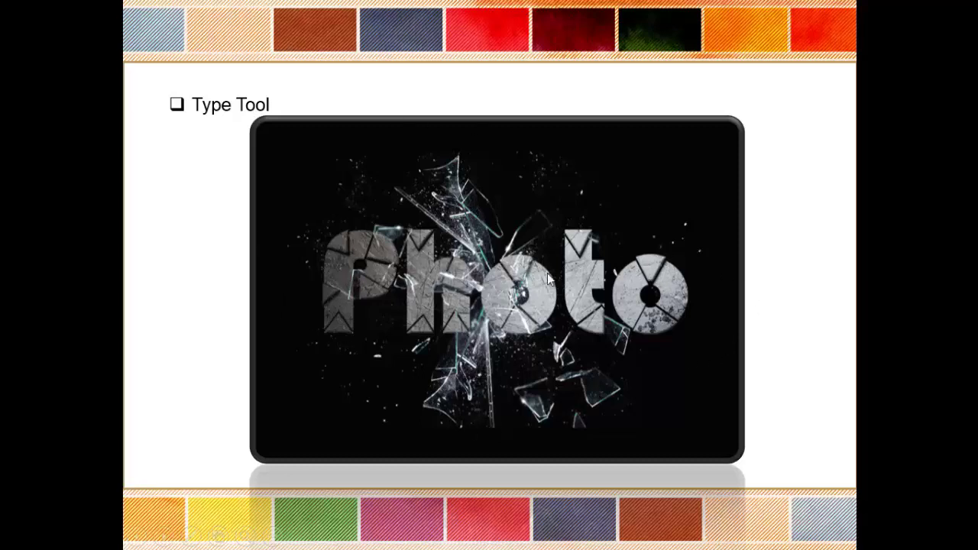
key("Escape")
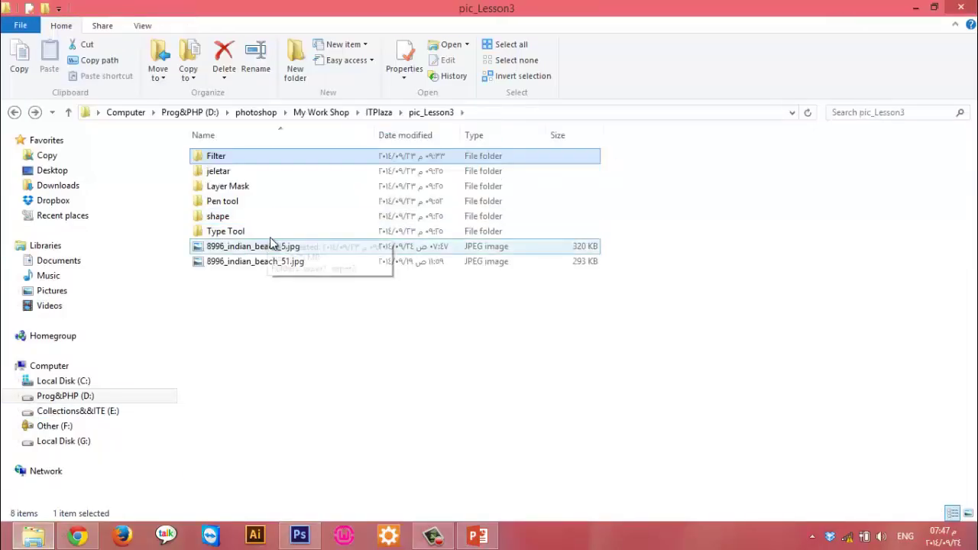
Open Smashed-Glass1.jpg and the scratches texture from Type Tool\exper2 in Photoshop
double_click(290, 227)
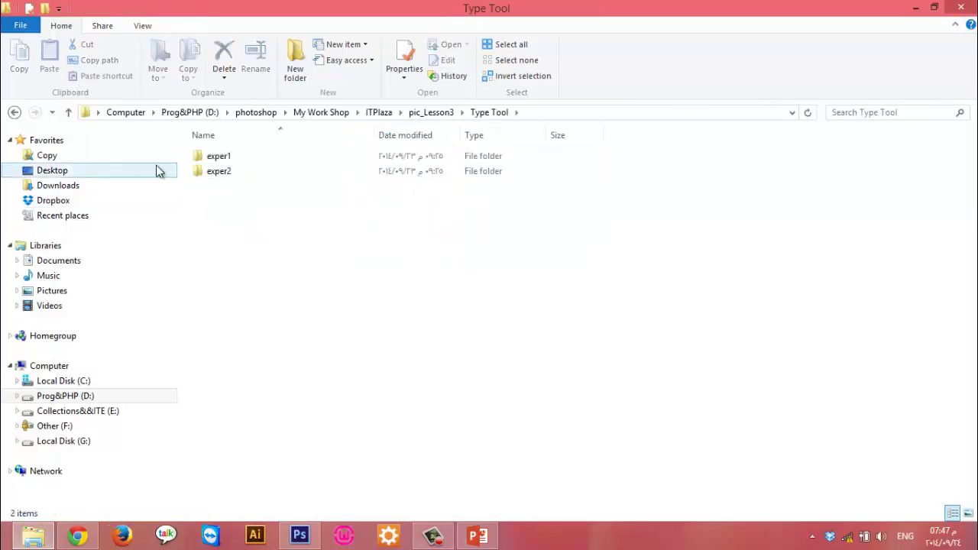
double_click(221, 176)
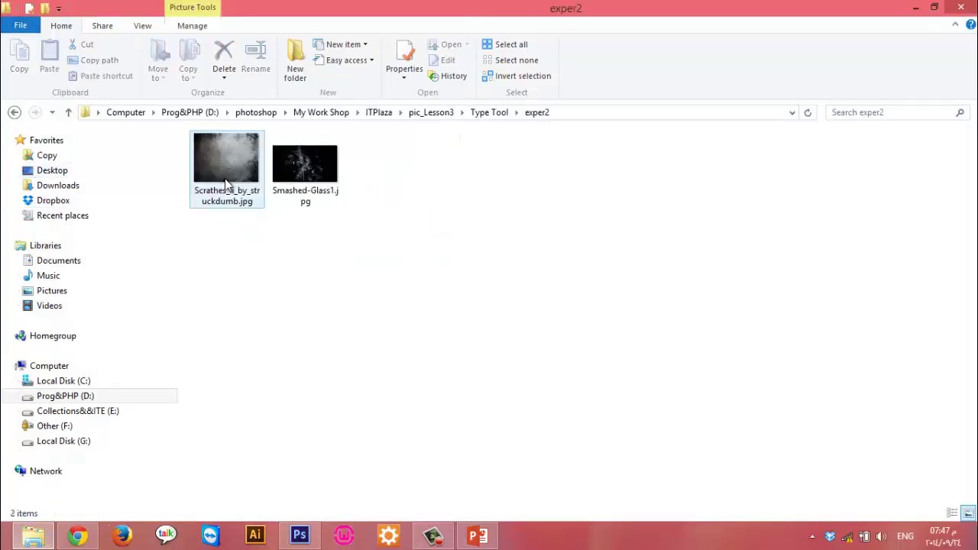
left_click(299, 179, "ctrl")
mouse_move(299, 179)
left_mouse_down()
mouse_move(298, 539)
mouse_move(420, 325)
left_mouse_up()
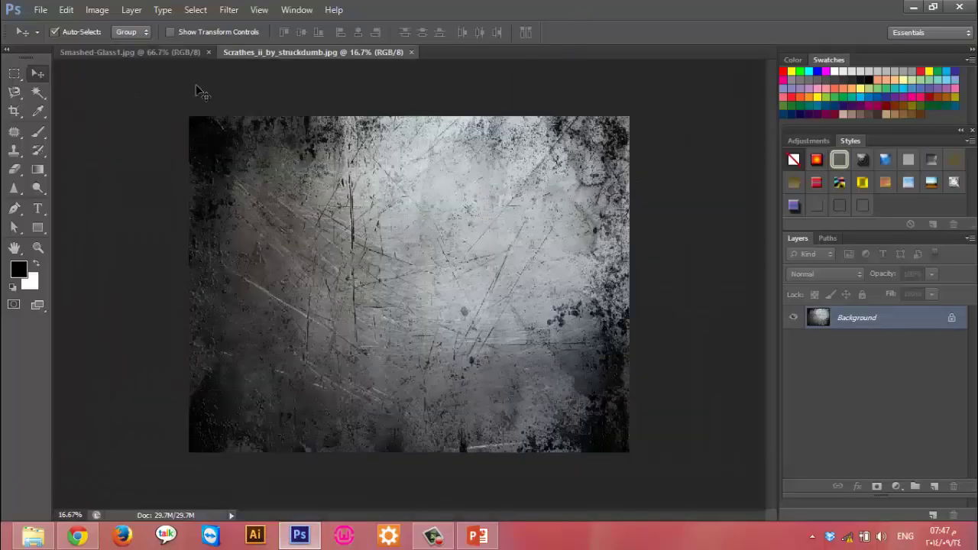
Create a new 1000×400 document filled with black
key("ctrl+n")
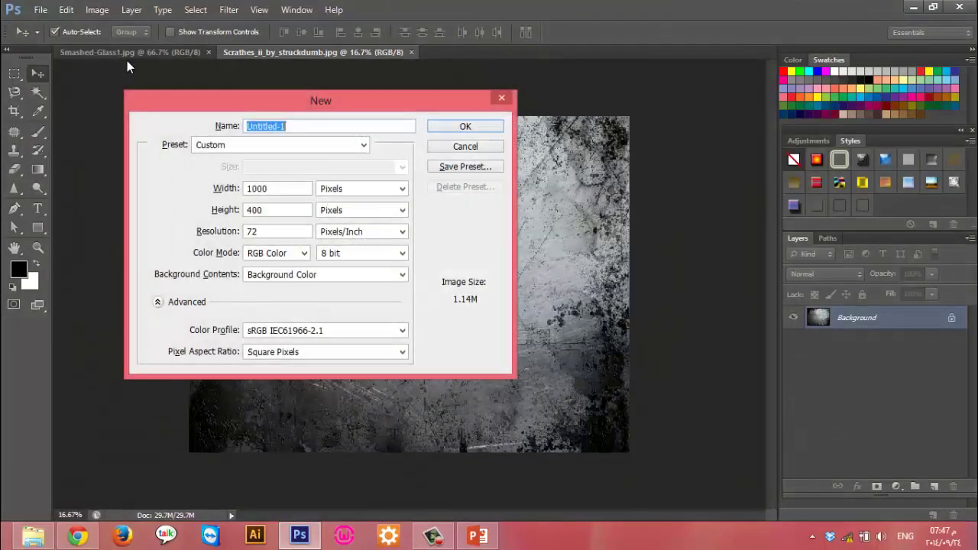
key("Return")
key("alt+BackSpace")
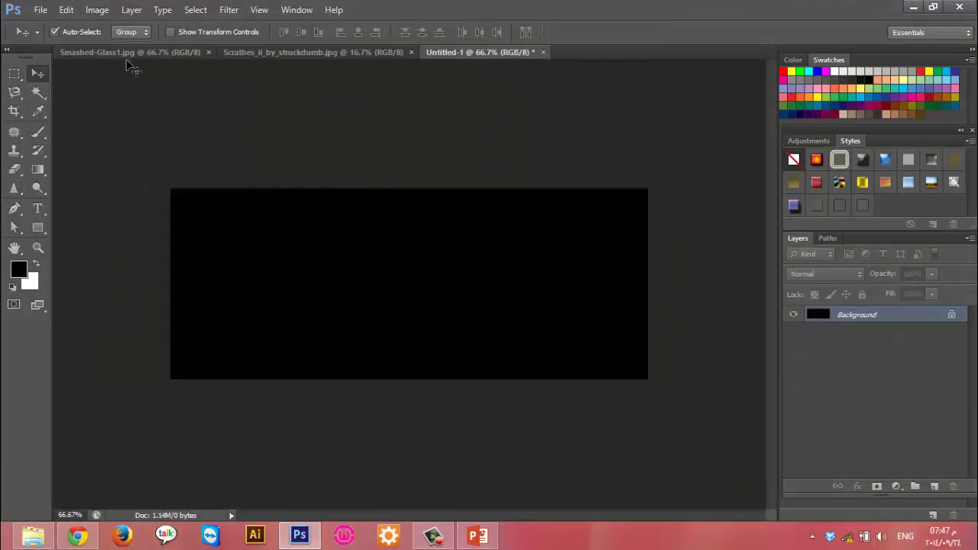
Type white 'Photo' text at 72 pt in Gill Sans Ultra Bold
left_click(37, 208)
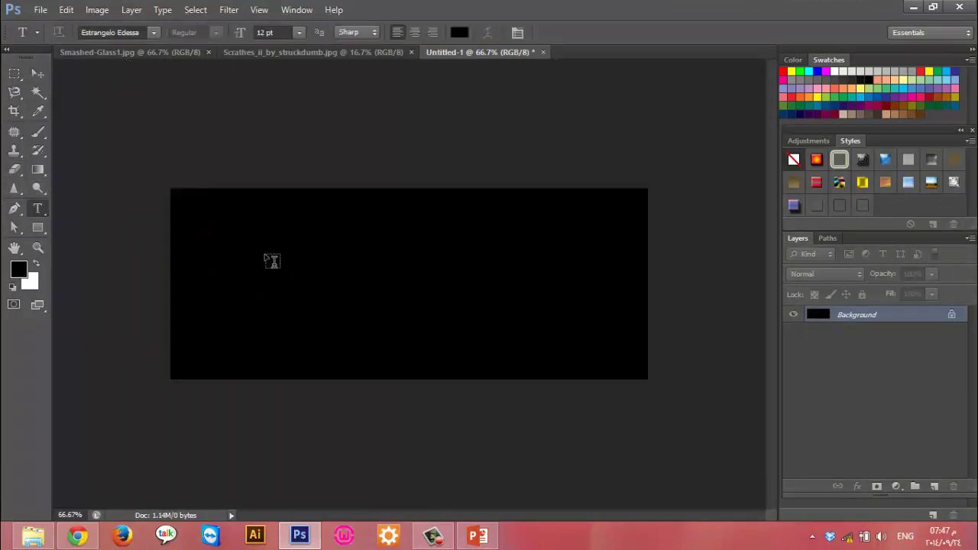
left_click(35, 263)
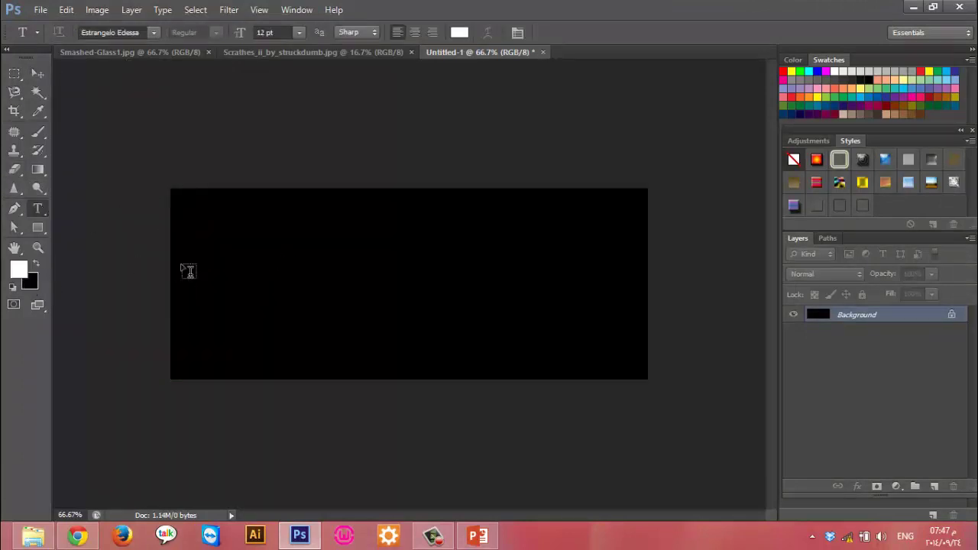
left_click(269, 270)
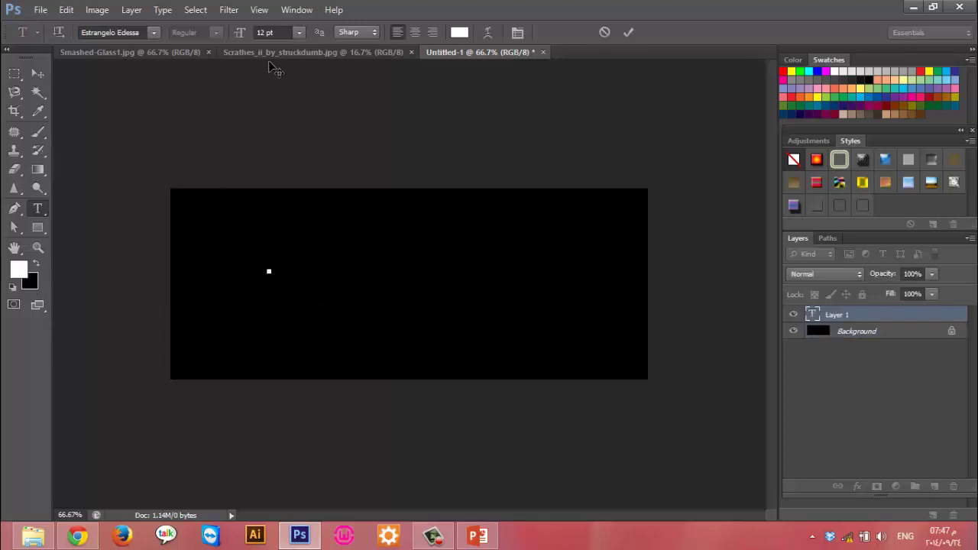
left_click(299, 32)
left_click(288, 274)
type("Phot")
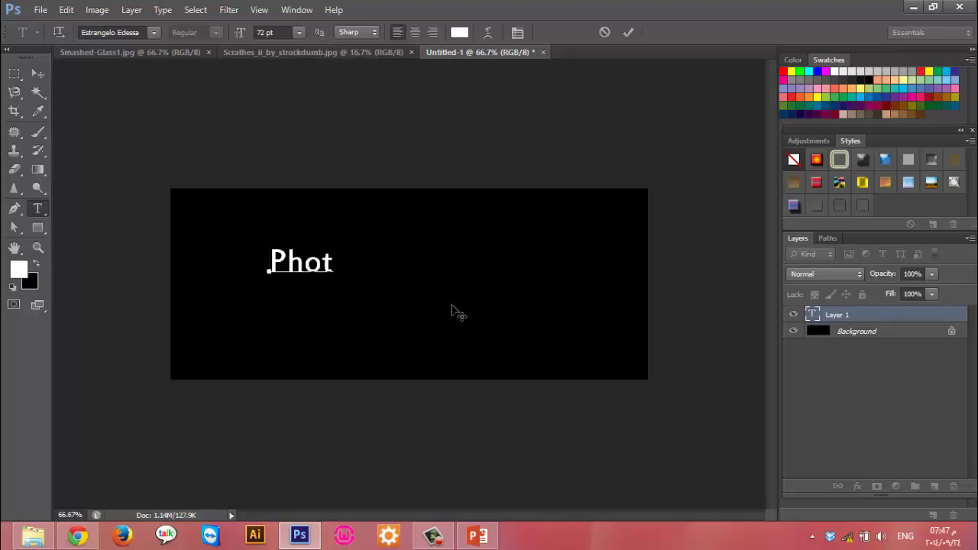
type("o")
key("ctrl+a")
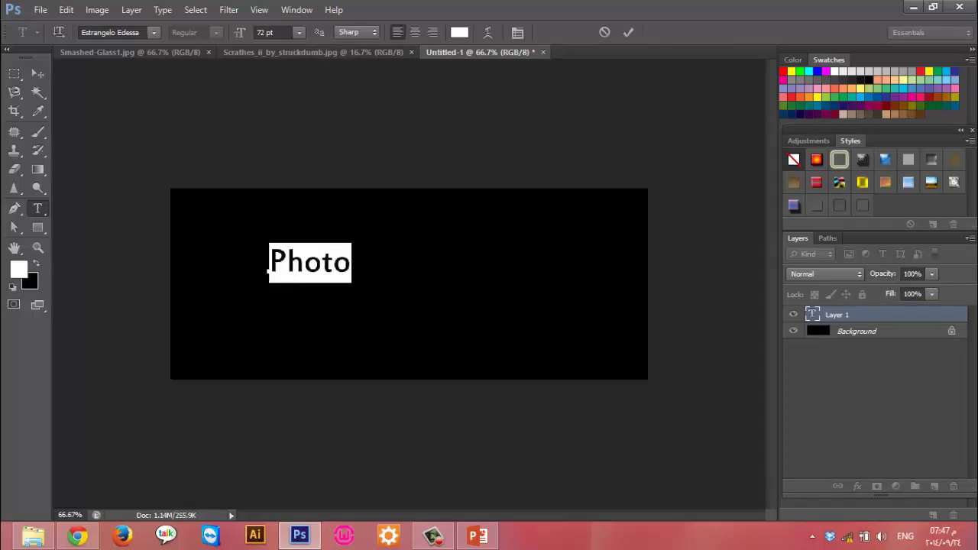
left_click(154, 32)
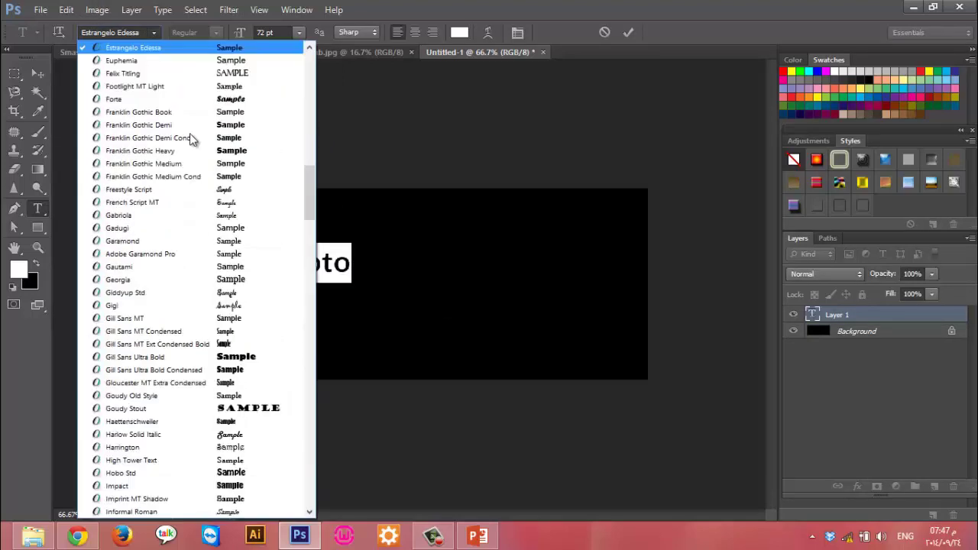
left_click(260, 357)
left_click(632, 34)
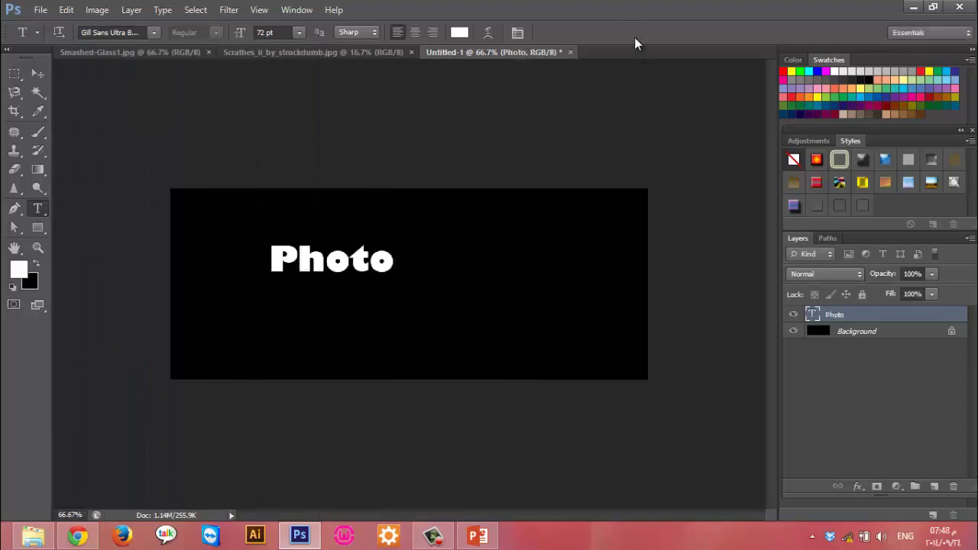
Scale the Photo text to about three times its size, centred on the canvas
key("ctrl+t")
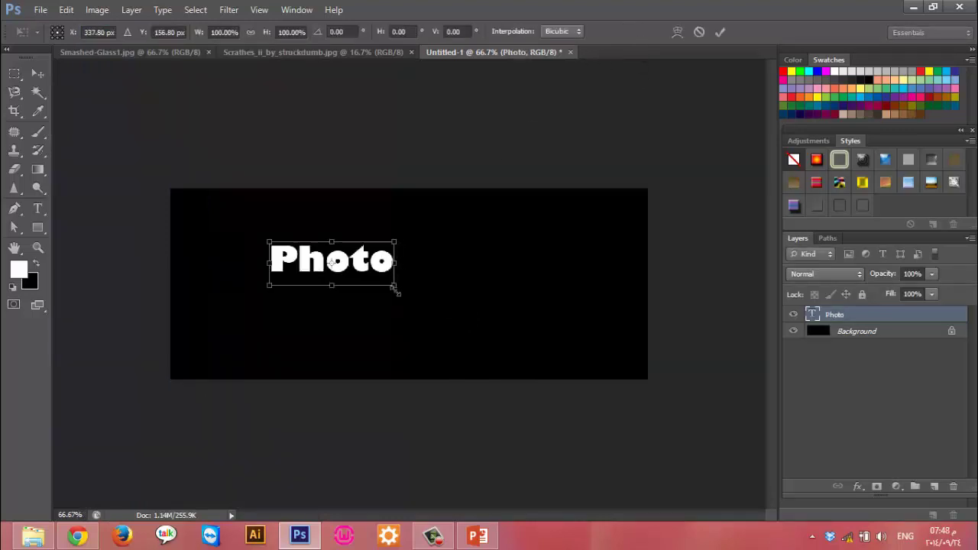
left_click_drag(396, 285, 619, 447)
left_click_drag(569, 344, 519, 329)
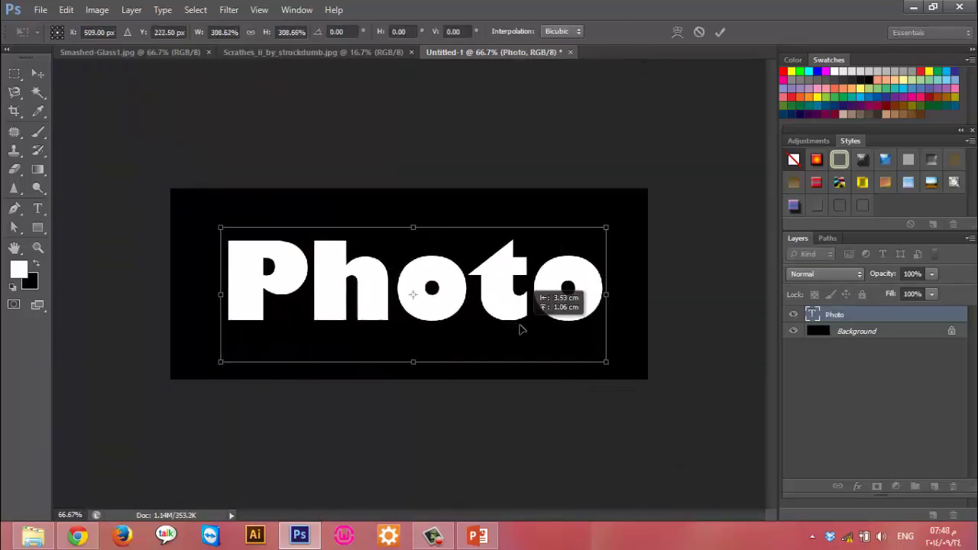
left_click(720, 33)
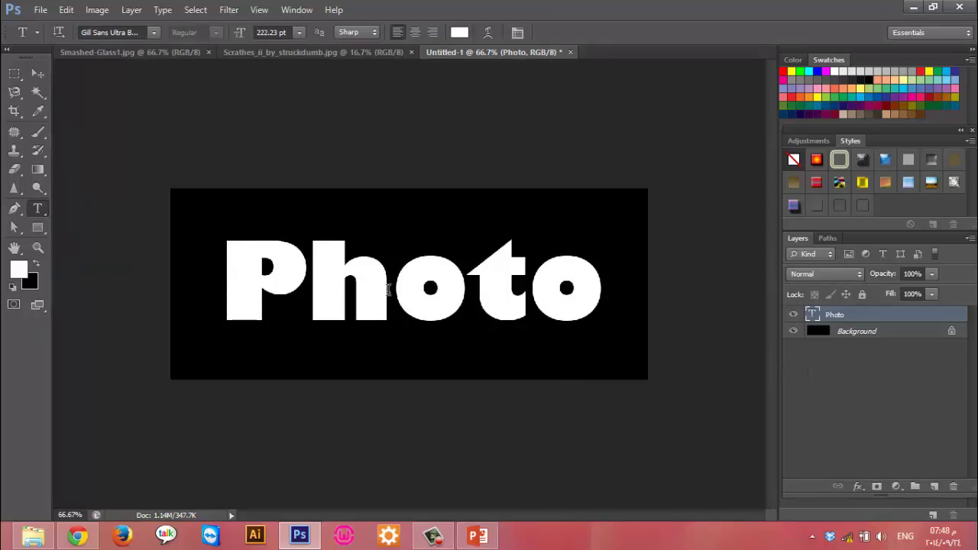
Rasterize the Photo text and lasso a triangle at the P's left edge
right_click(901, 317)
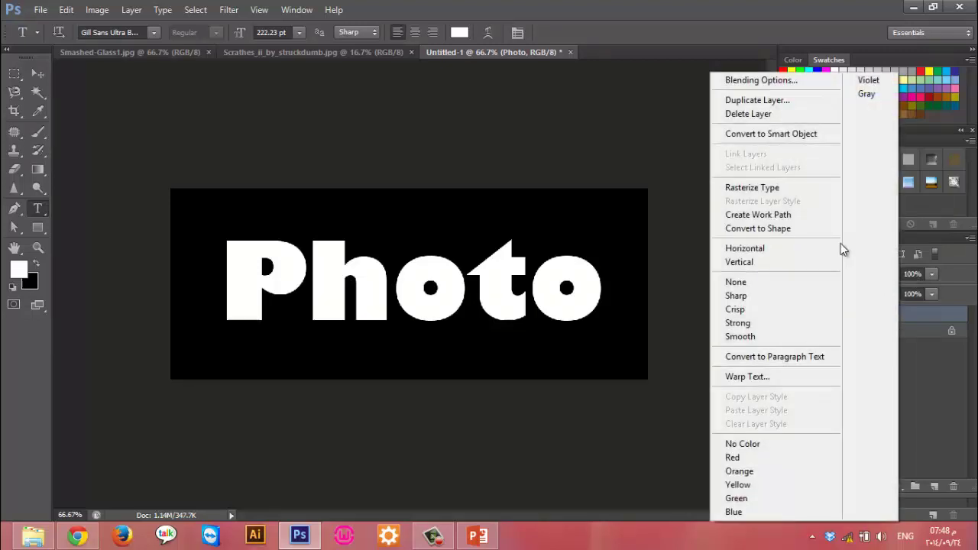
left_click(787, 188)
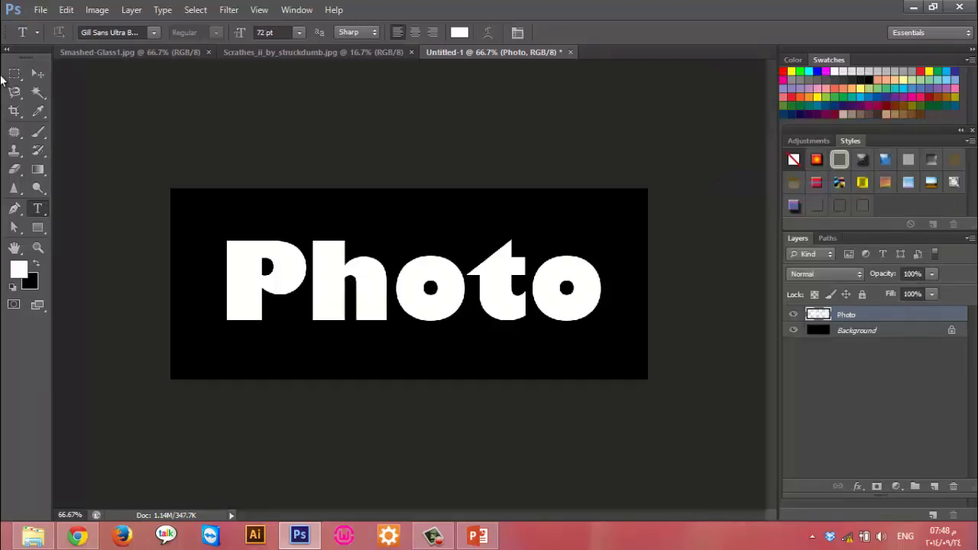
left_click(15, 93)
left_click(42, 105)
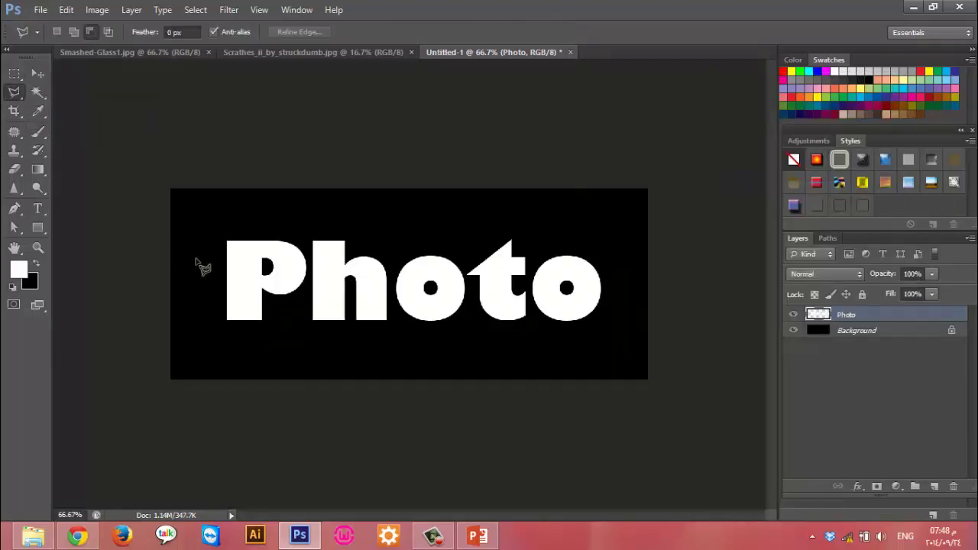
left_click(219, 239)
left_click(244, 279)
left_click(201, 309)
left_click(220, 241)
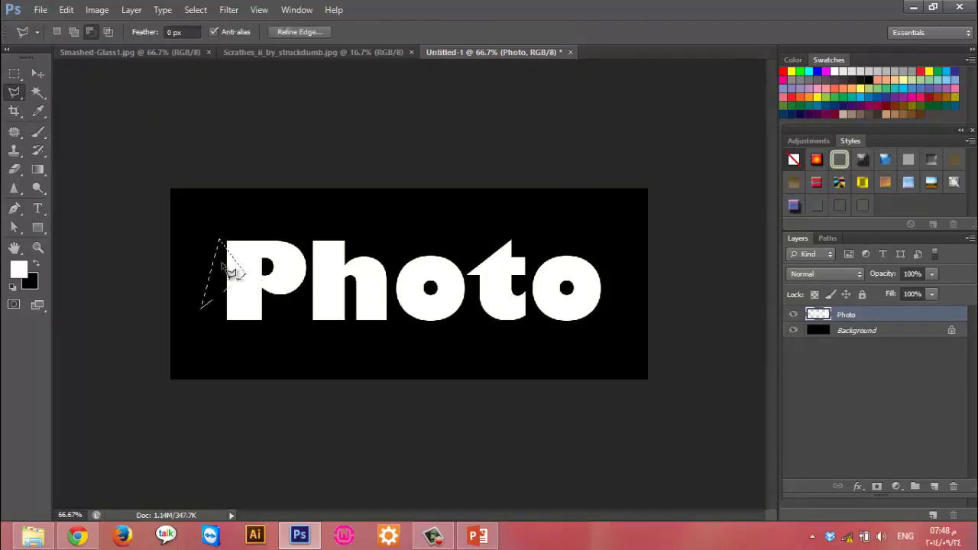
Cut the triangle onto Layer 1 and nudge it slightly left
right_click(224, 258)
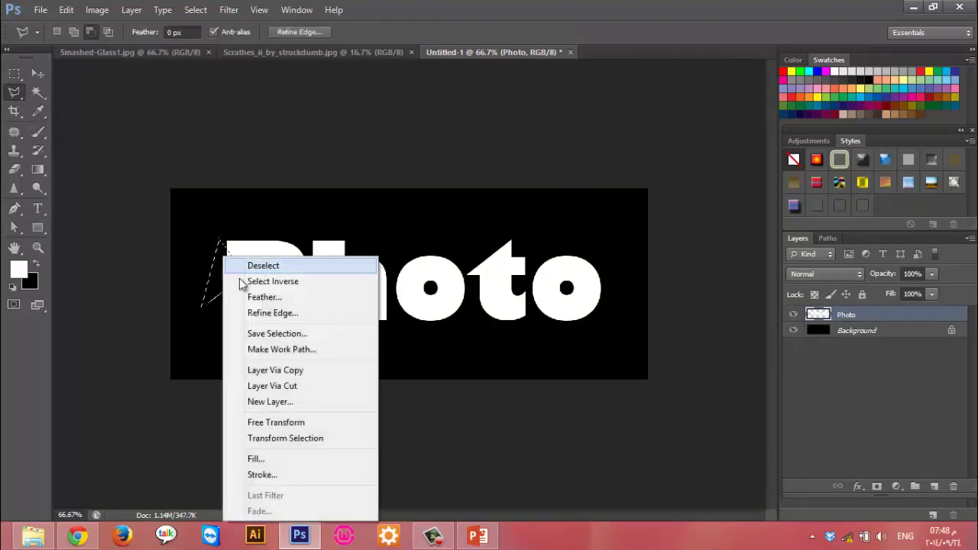
left_click(300, 386)
left_click(794, 315)
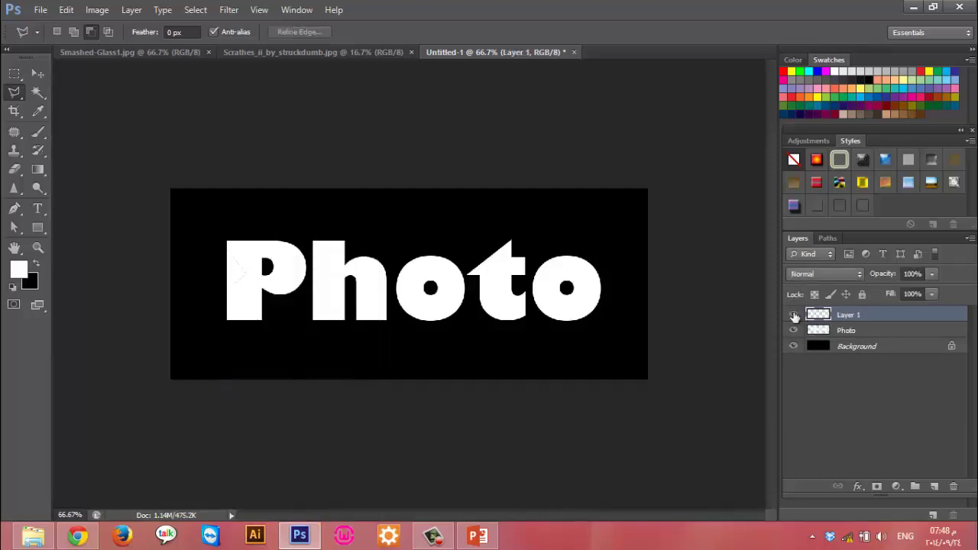
key("ctrl+t")
key("Left")
key("Left")
key("Left")
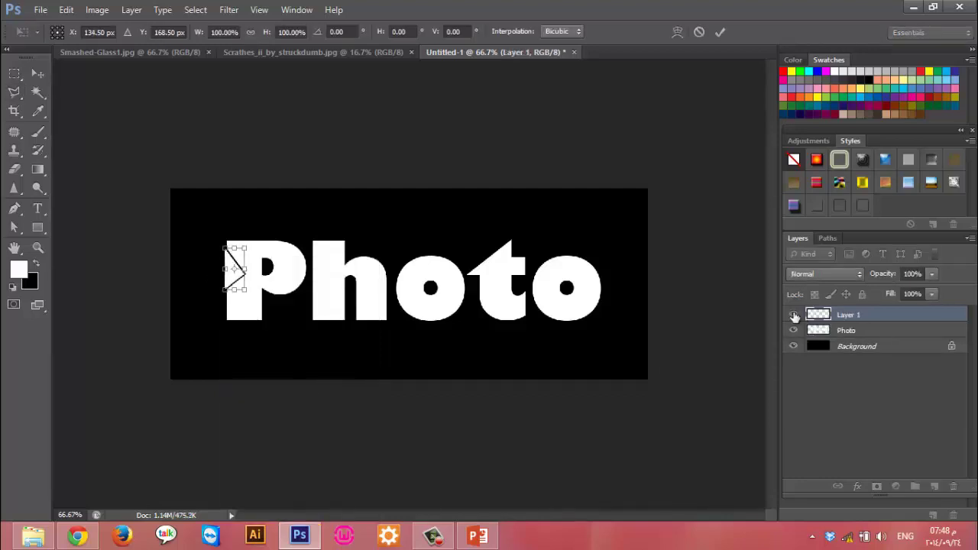
left_click(722, 32)
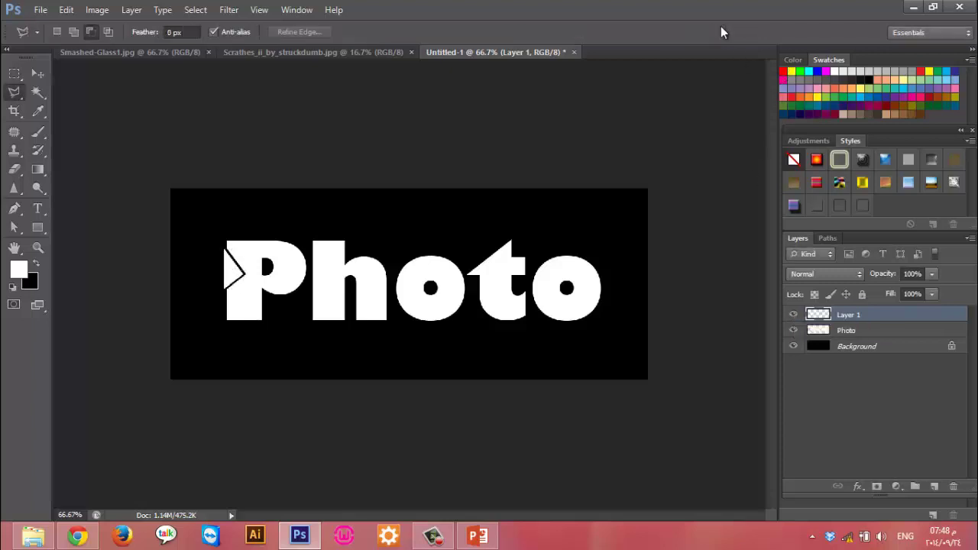
Give the Layer 1 shard Drop Shadow, Outer Glow, Bevel & Emboss and Inner Shadow
double_click(912, 312)
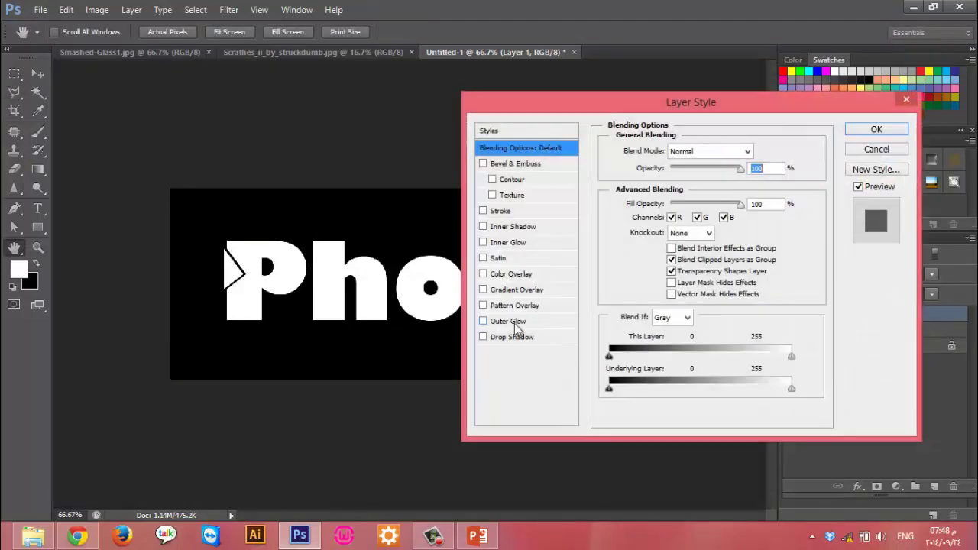
left_click(511, 337)
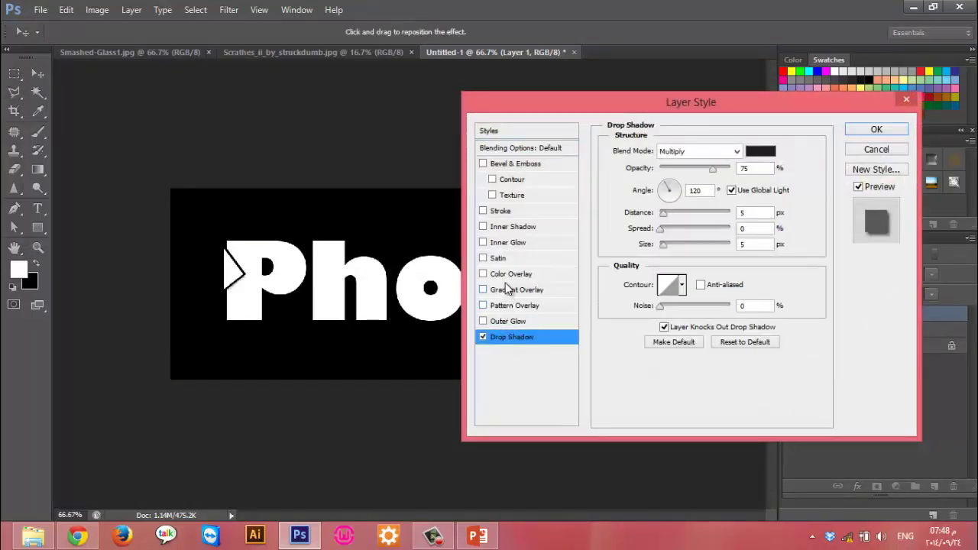
left_click(519, 324)
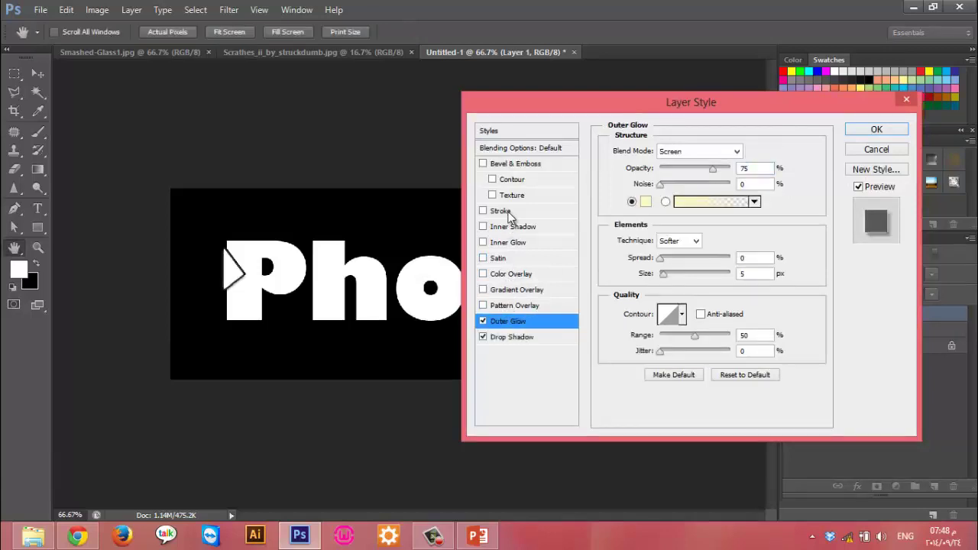
left_click(508, 167)
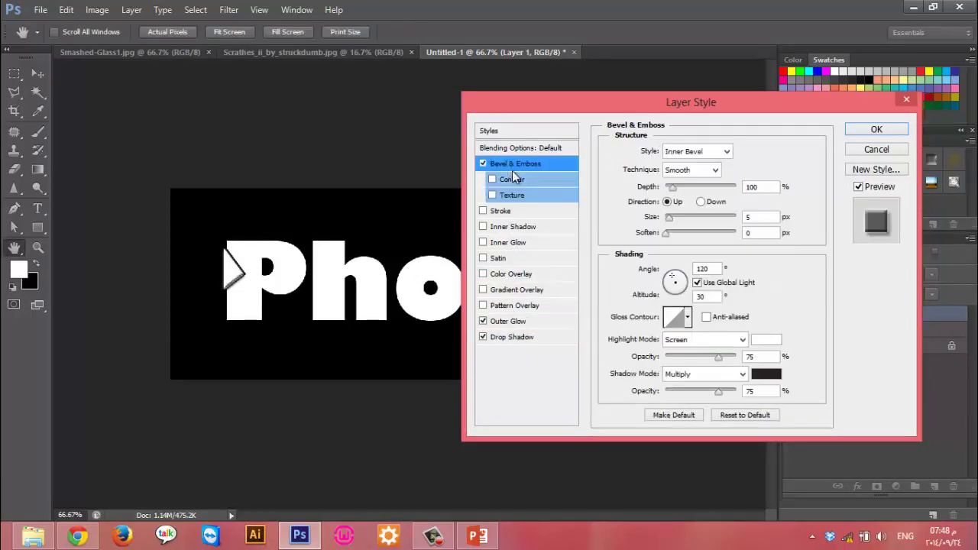
left_click(504, 229)
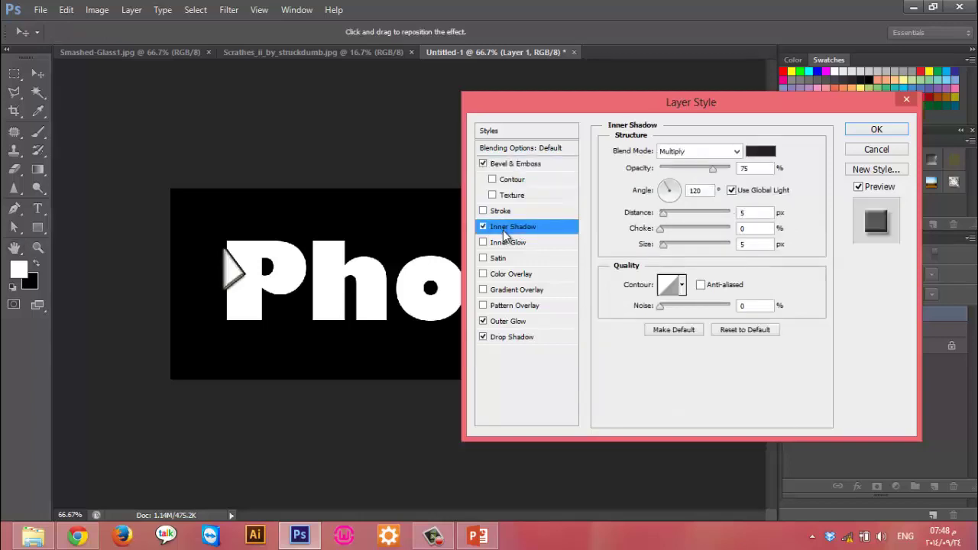
left_click(869, 134)
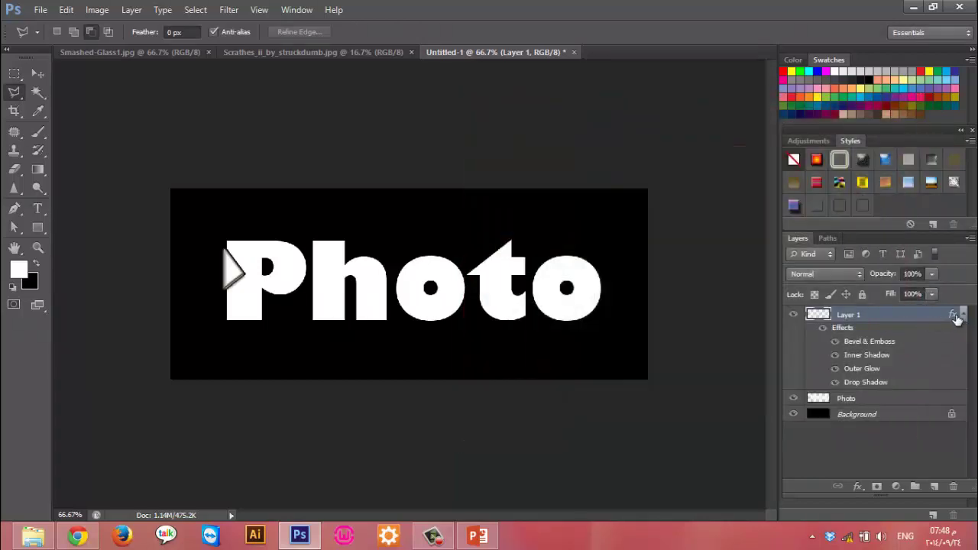
left_click(963, 314)
Lasso a triangle on the P's top and cut it onto Layer 2
left_click(931, 335)
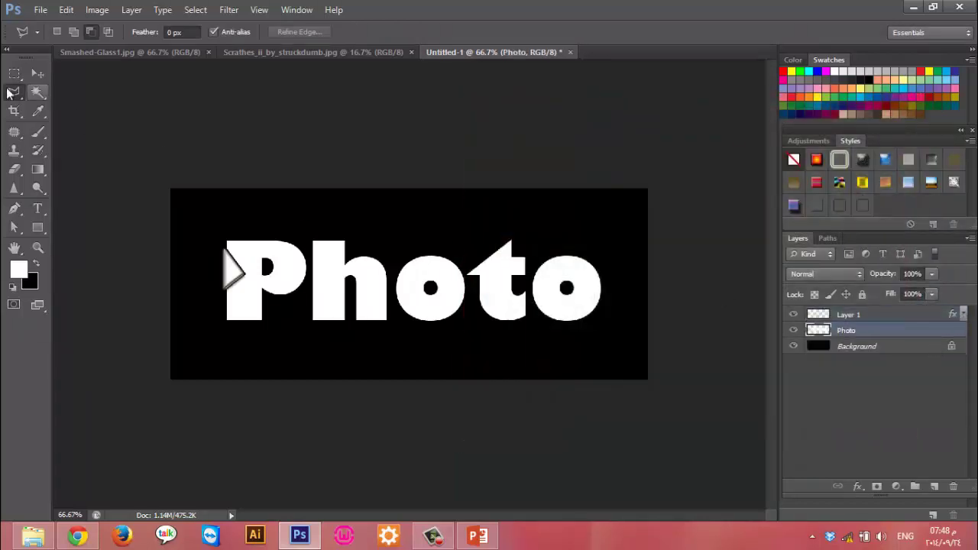
left_click(270, 237)
left_click(285, 272)
left_click(317, 227)
left_click(271, 236)
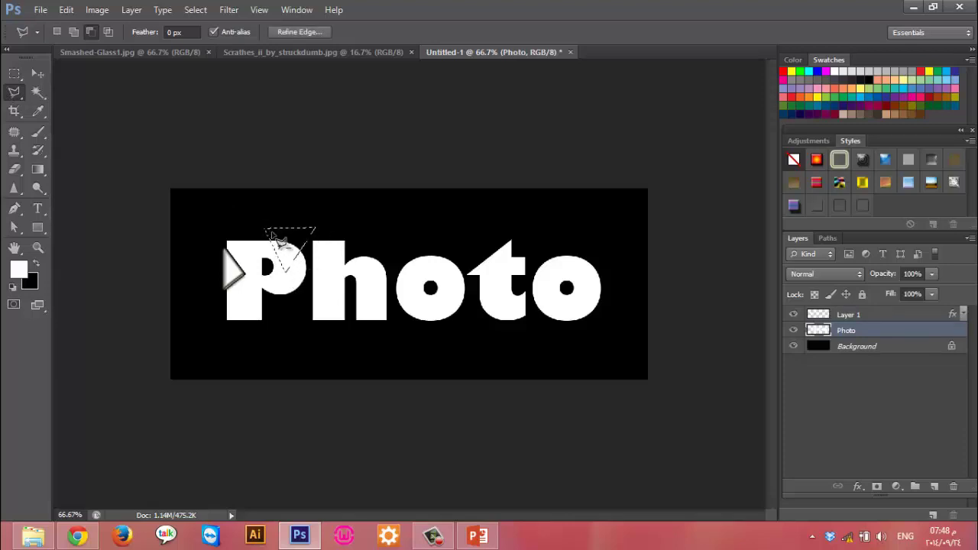
right_click(275, 237)
left_click(336, 371)
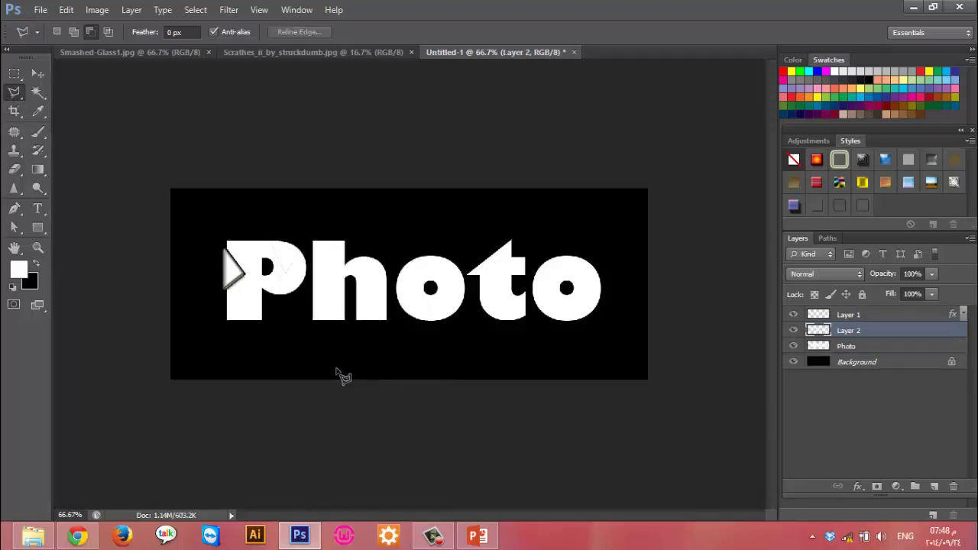
Nudge the Layer 2 piece slightly up and right
key("ctrl+t")
key("Up")
key("Up")
key("Up")
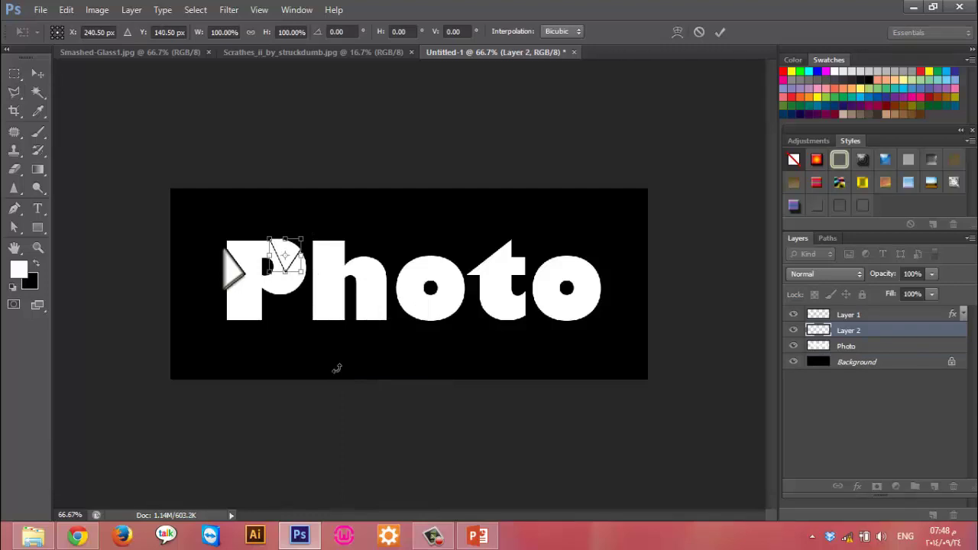
key("Right")
key("Right")
key("Up")
key("Up")
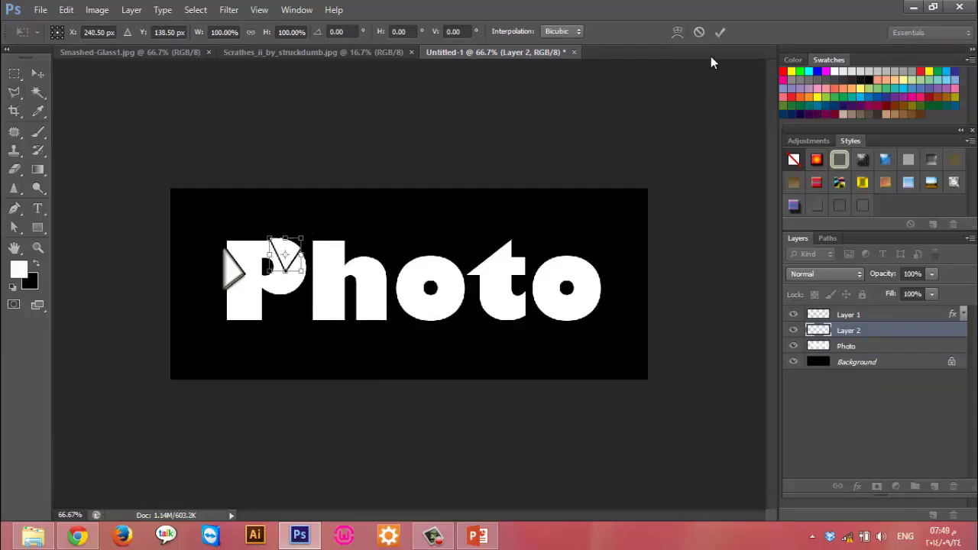
left_click(719, 32)
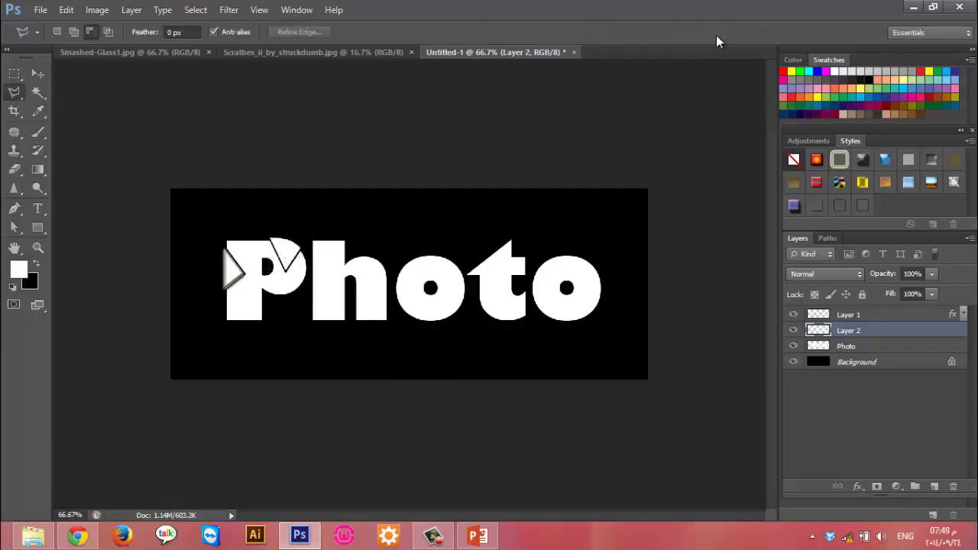
Review Layer 1 and Layer 2 bevel settings unchanged, leaving Layer 1 selected
double_click(902, 315)
left_click(497, 167)
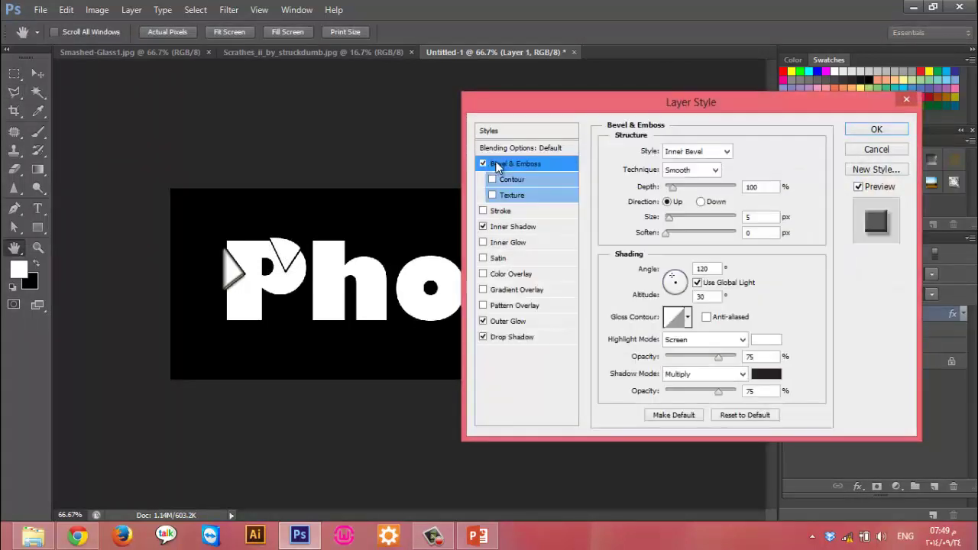
left_click(870, 131)
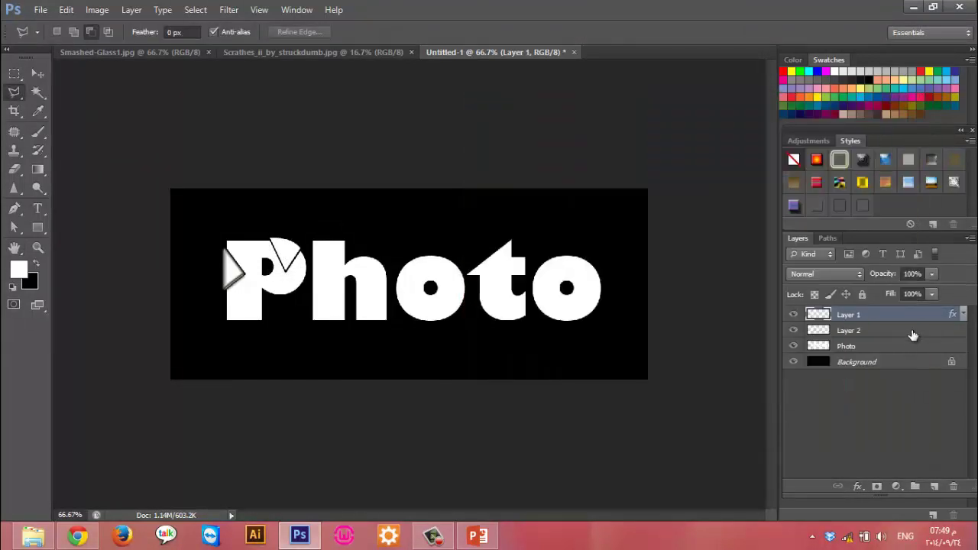
double_click(914, 330)
left_click(532, 163)
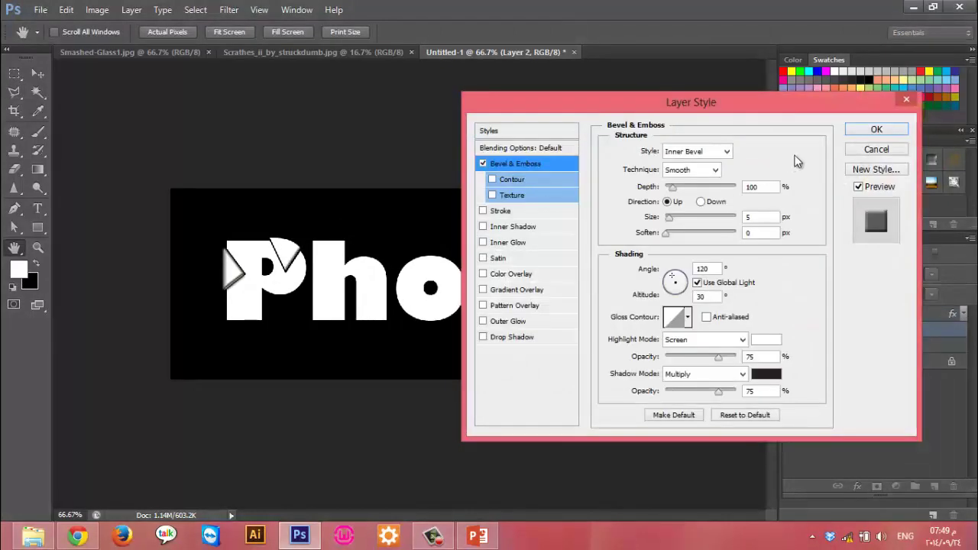
left_click(876, 149)
left_click(886, 315)
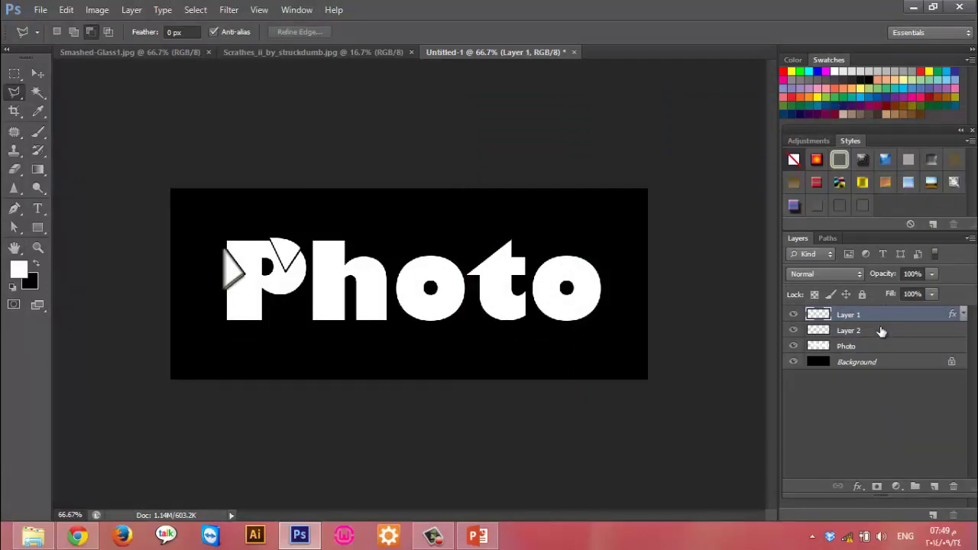
left_click(882, 331)
left_click(884, 319)
Copy Layer 1's glass layer style and paste it onto Layer 2
right_click(882, 319)
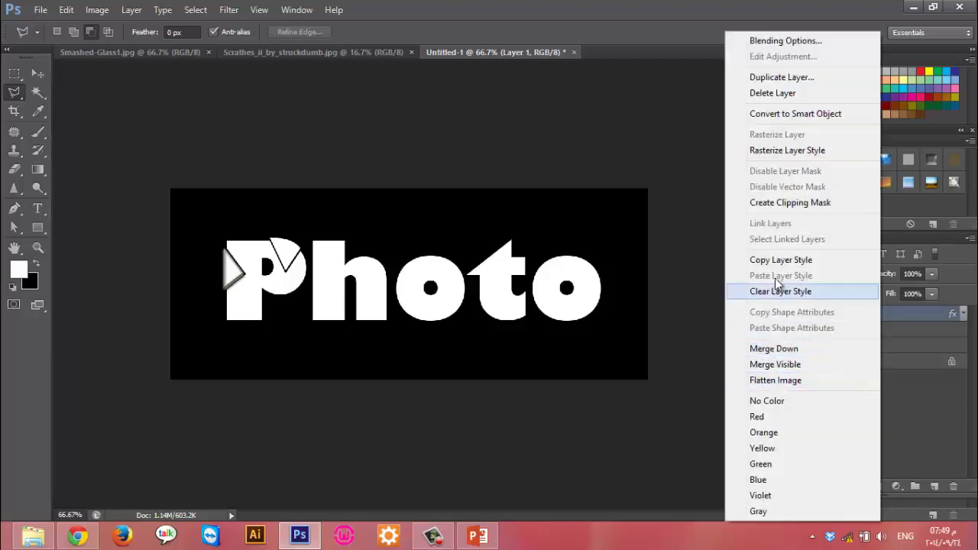
left_click(774, 264)
right_click(865, 330)
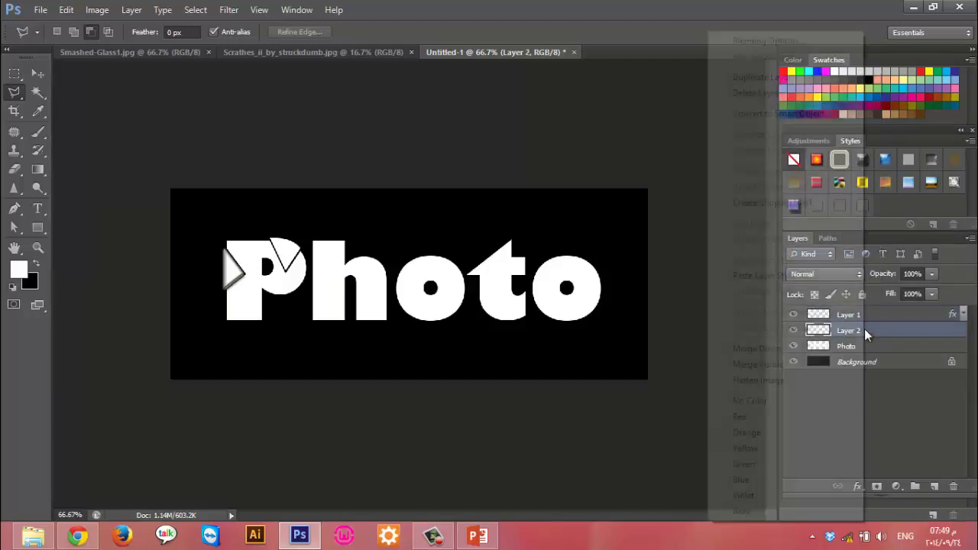
left_click(794, 279)
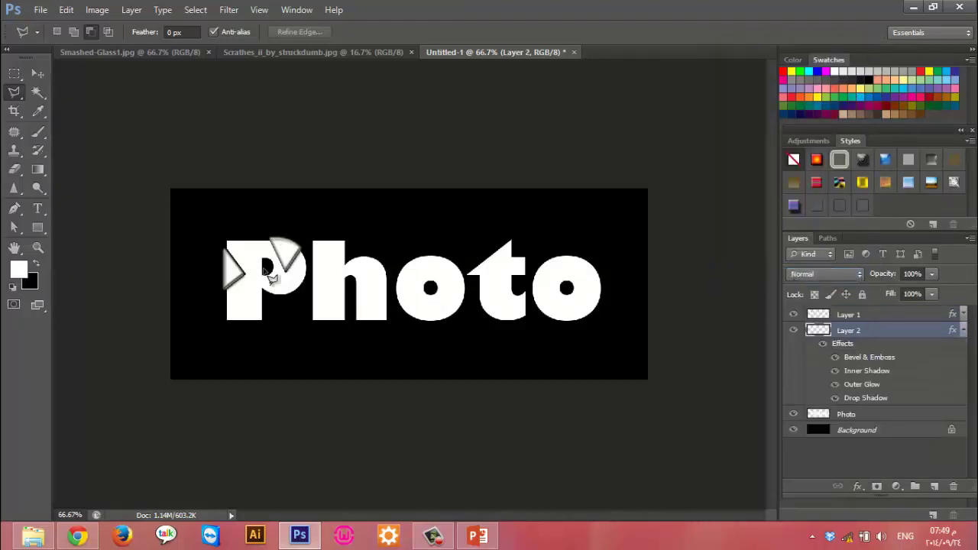
left_click(962, 332)
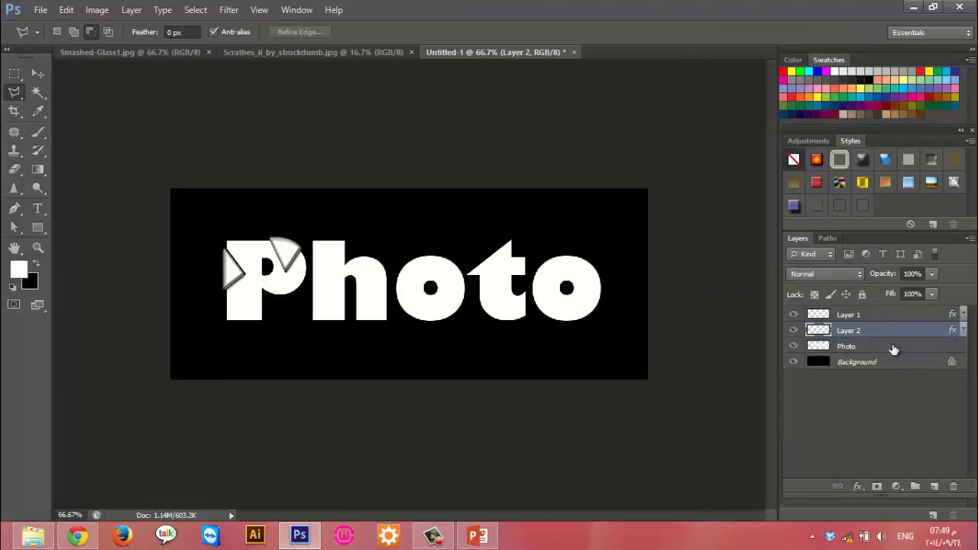
Lasso a triangle at the P's lower left and cut it onto Layer 3
left_click(894, 348)
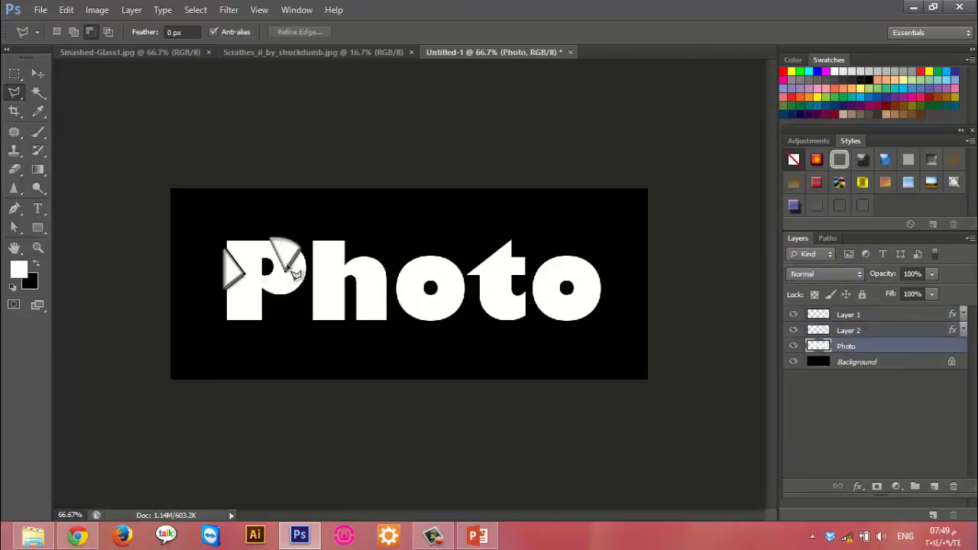
left_click(227, 321)
left_click(247, 294)
left_click(268, 334)
left_click(228, 321)
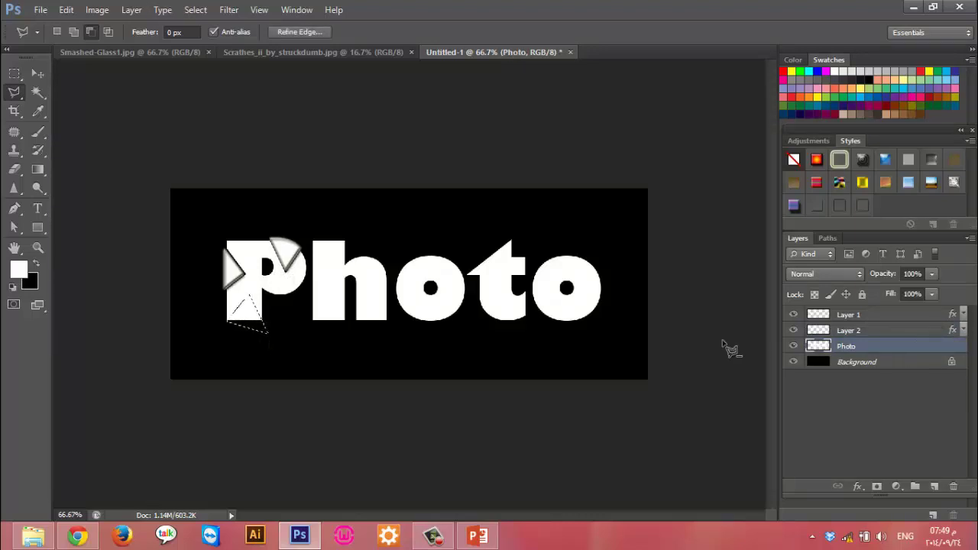
right_click(257, 318)
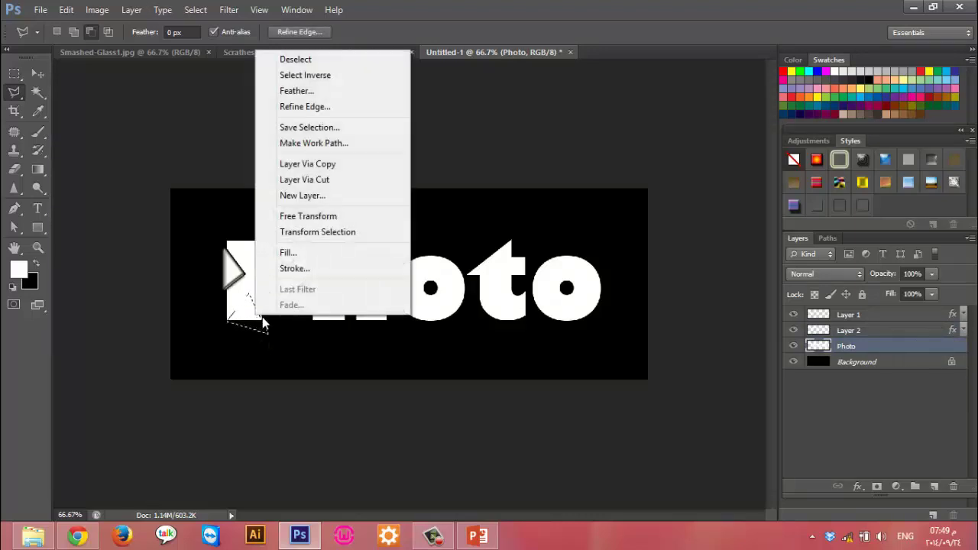
left_click(291, 182)
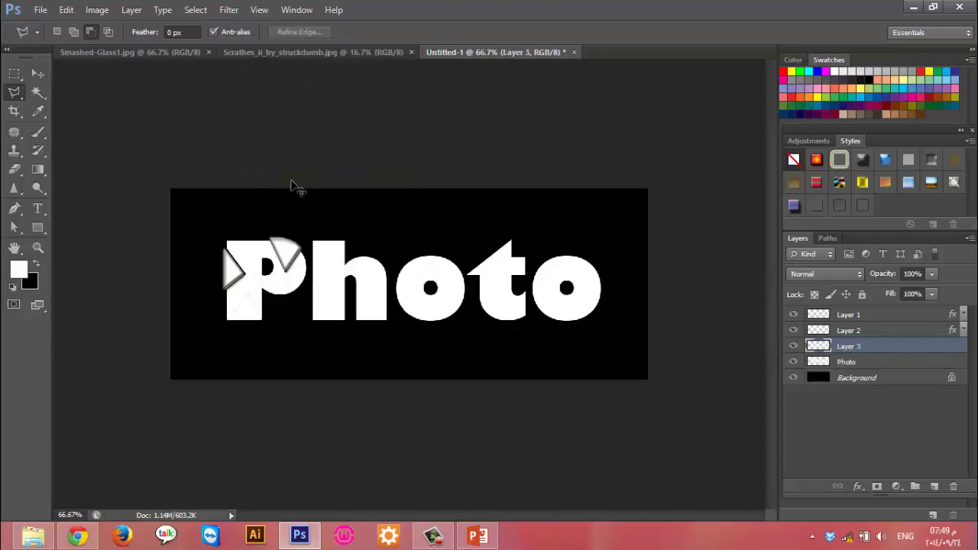
Nudge the Layer 3 piece down 5 px and paste the glass effects onto it
key("ctrl+t")
key("Down")
key("Down")
key("Down")
key("Down")
key("Down")
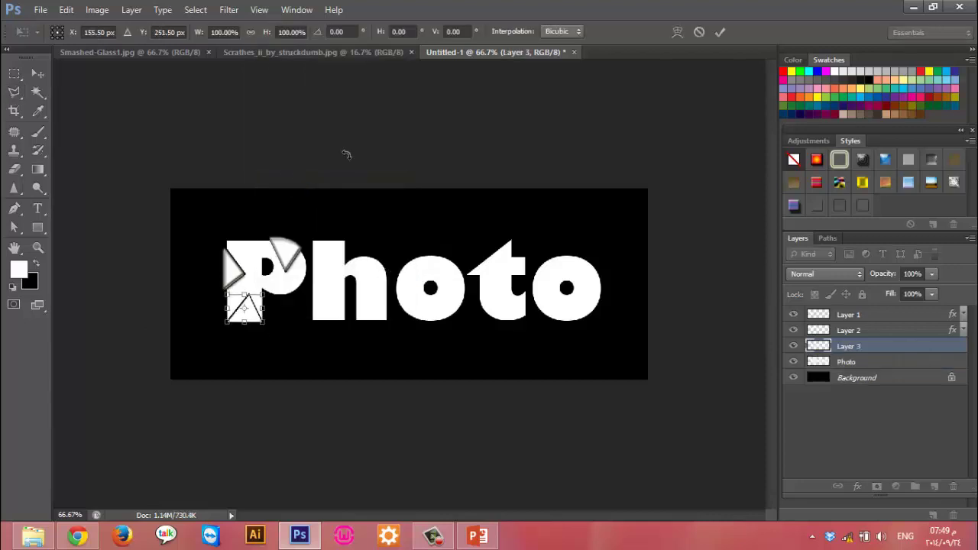
left_click(722, 32)
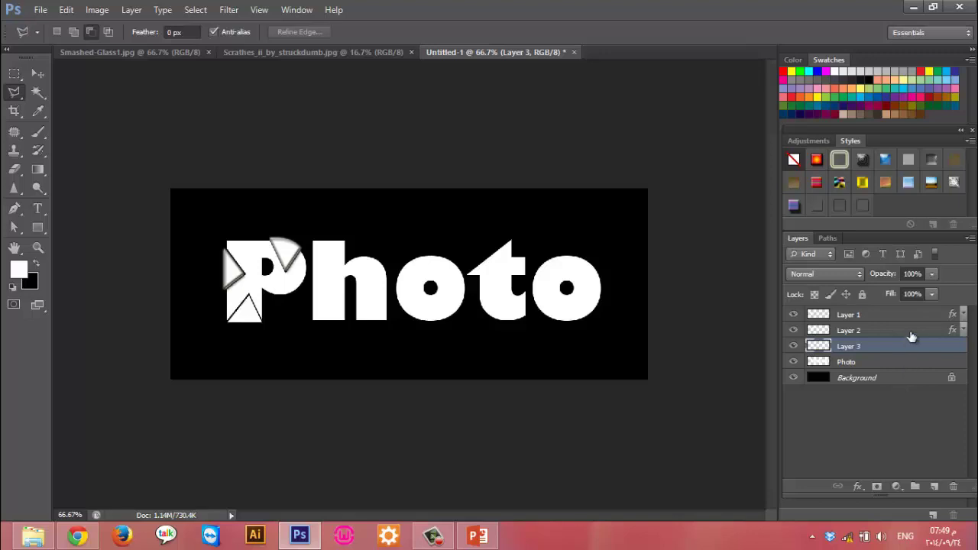
right_click(912, 340)
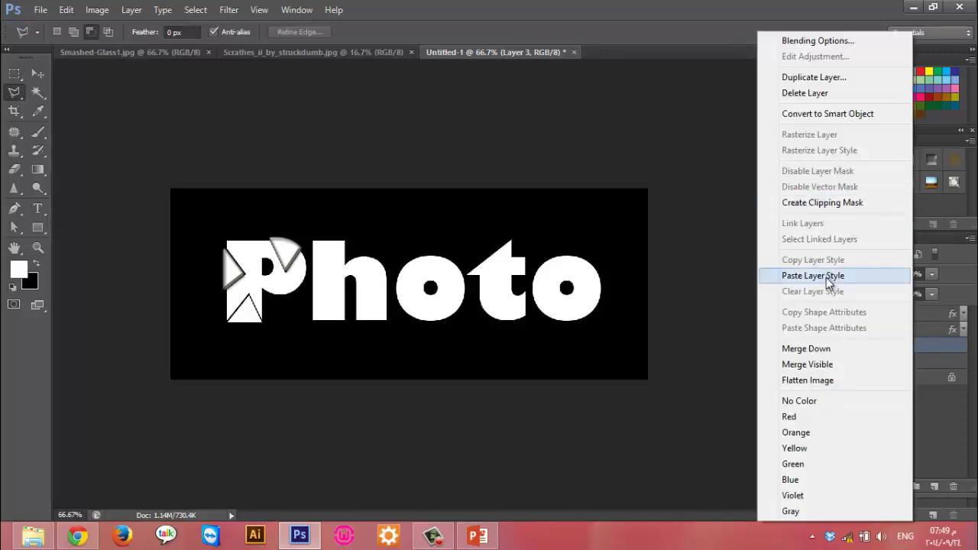
left_click(771, 275)
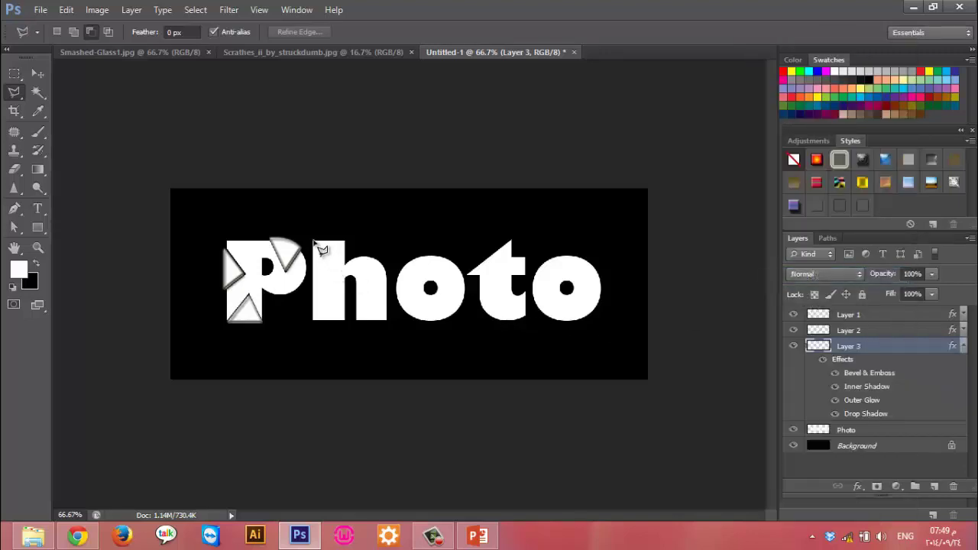
left_click(314, 241)
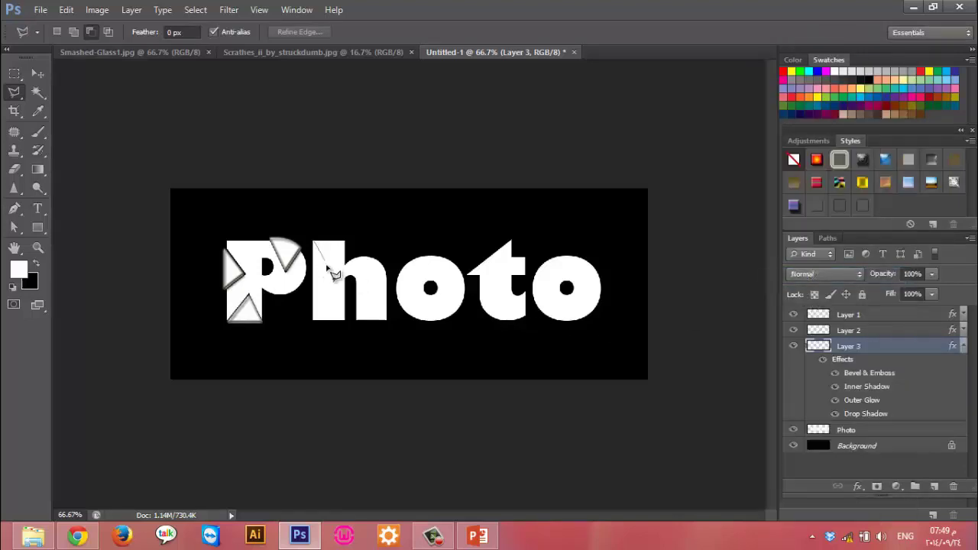
Cut a triangle from the h to Layer 4, nudge it up, and paste the glass style
left_click(359, 212)
left_click(315, 243)
left_click(849, 429)
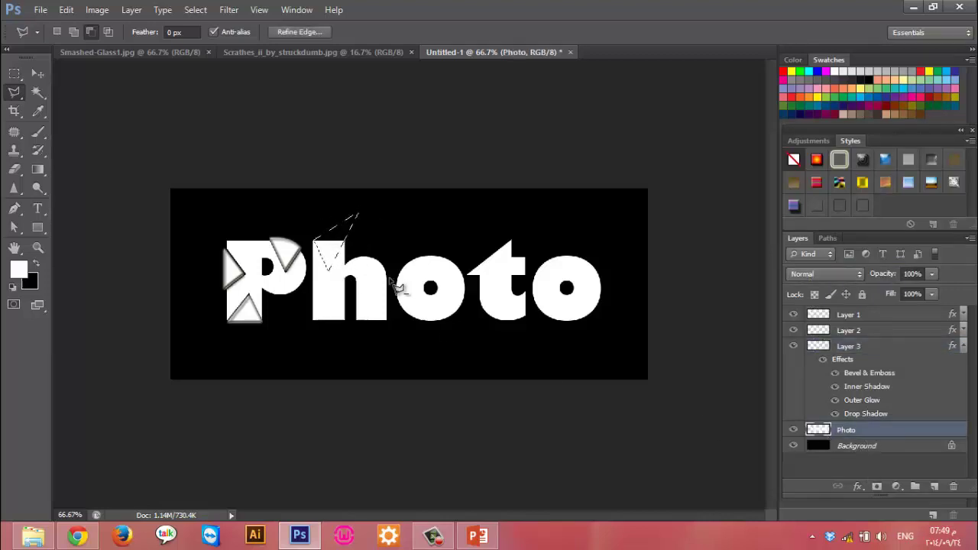
right_click(329, 242)
left_click(361, 371)
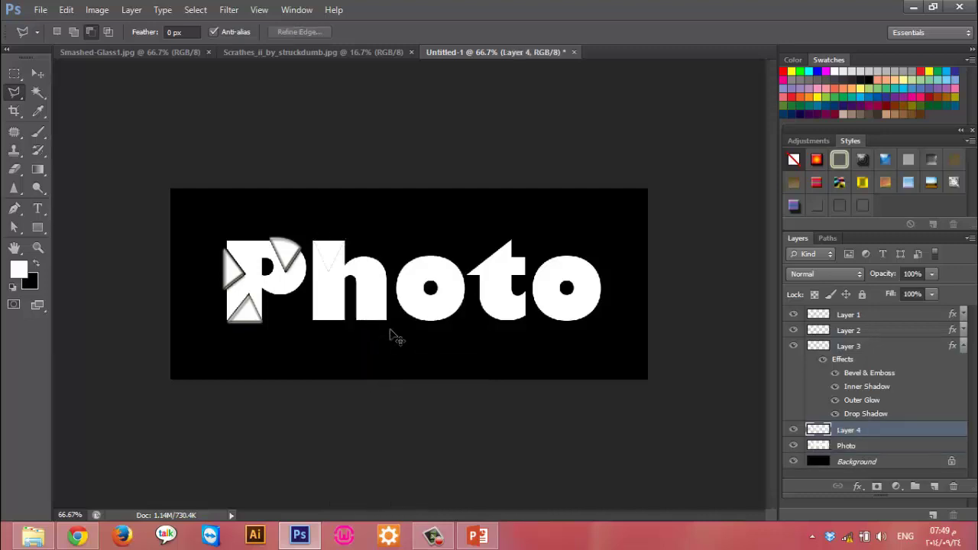
key("ctrl+t")
key("Up")
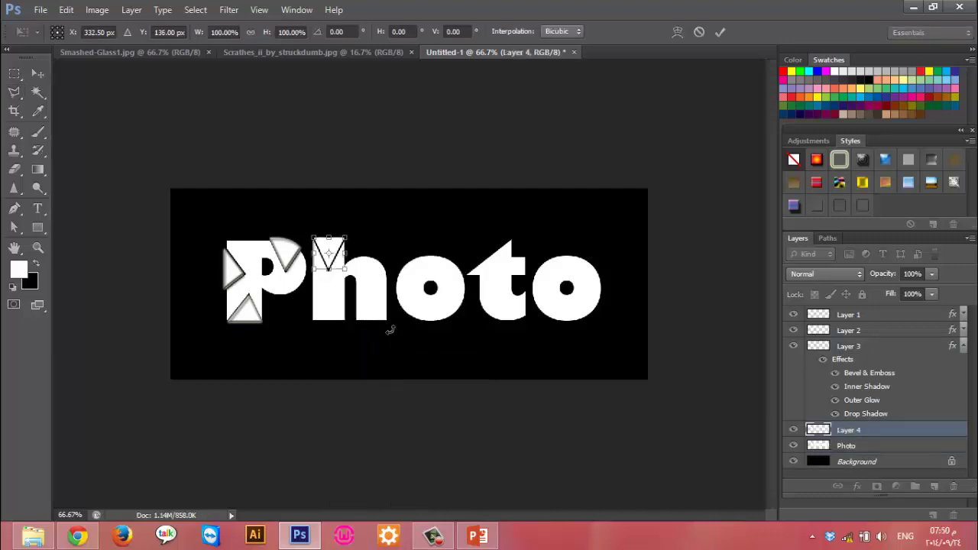
key("Return")
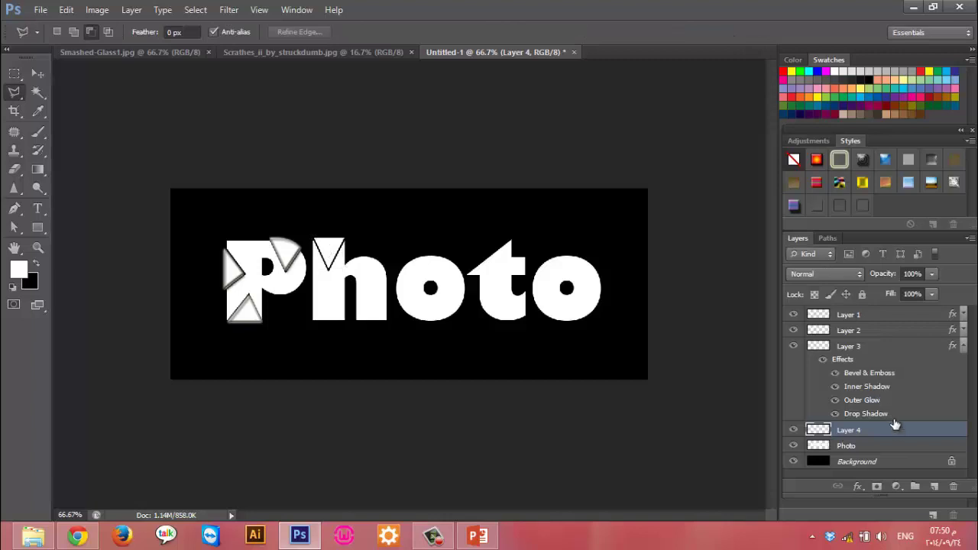
right_click(895, 425)
left_click(848, 273)
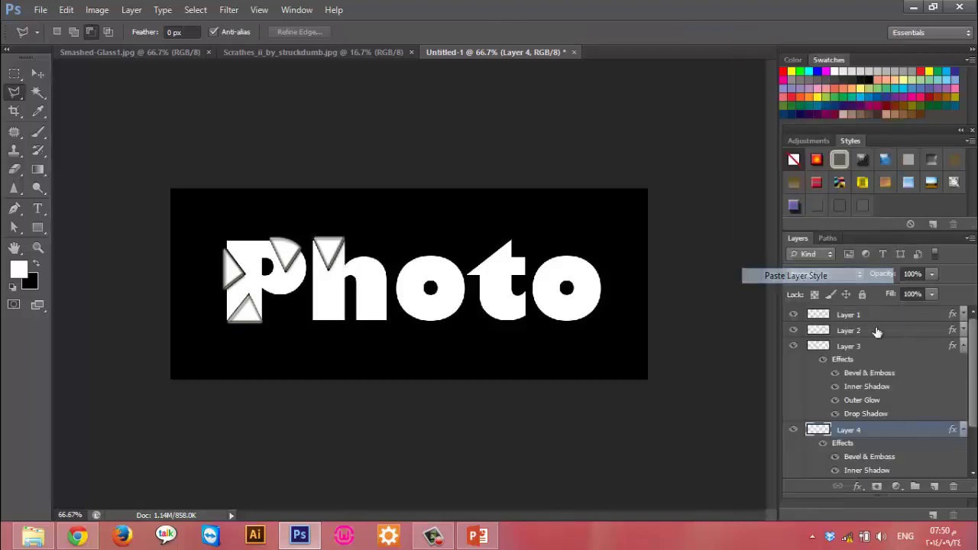
left_click(962, 348)
left_click(963, 362)
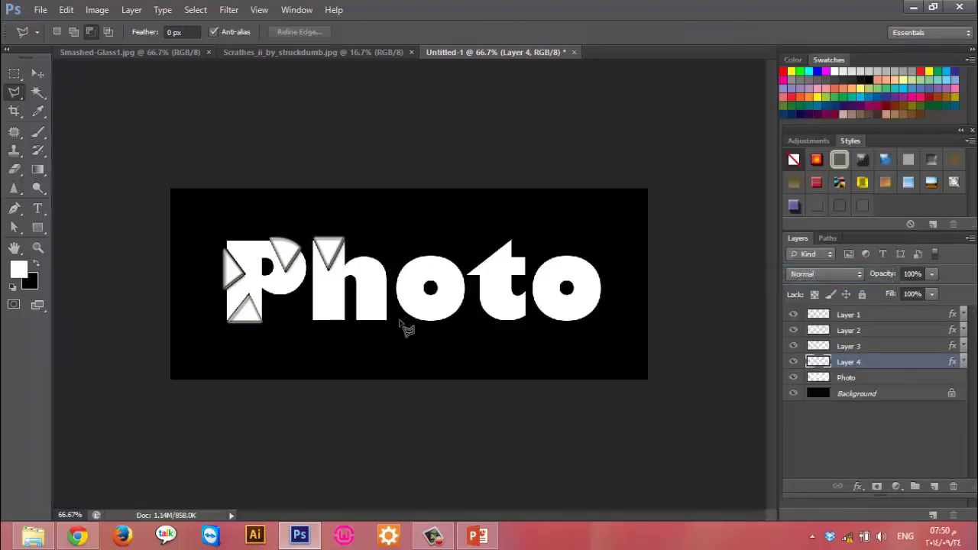
Cut a second h triangle to Layer 5 and paste the glass layer style
left_click(870, 378)
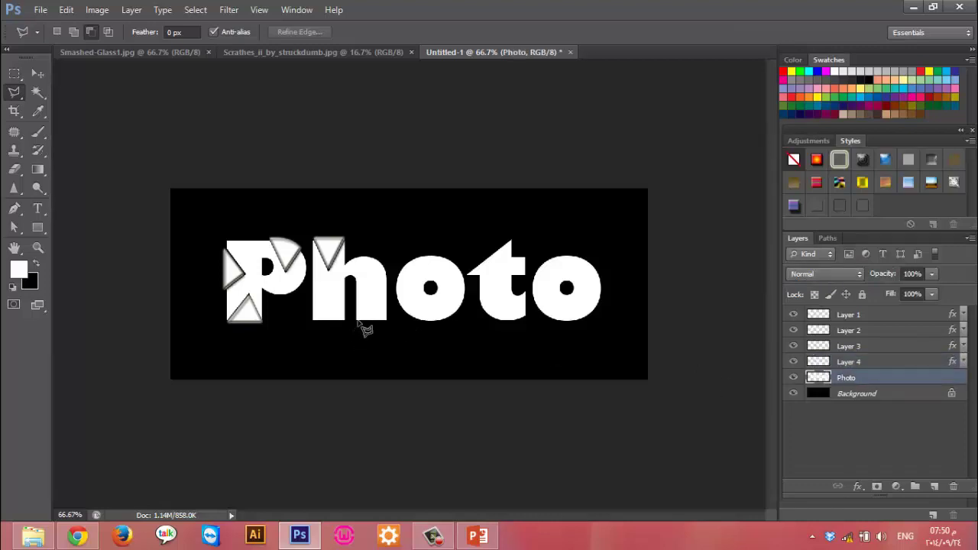
left_click(350, 333)
left_click(374, 284)
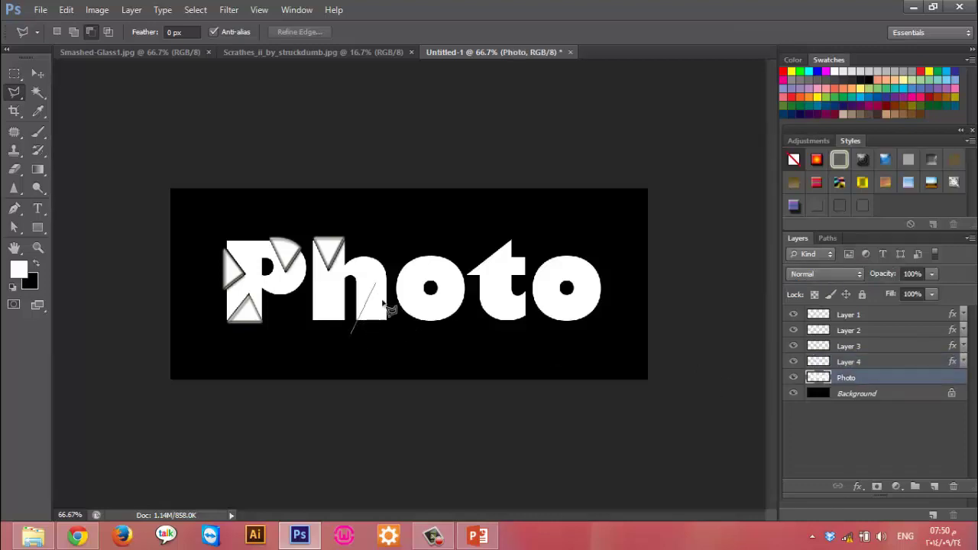
left_click(399, 348)
left_click(354, 336)
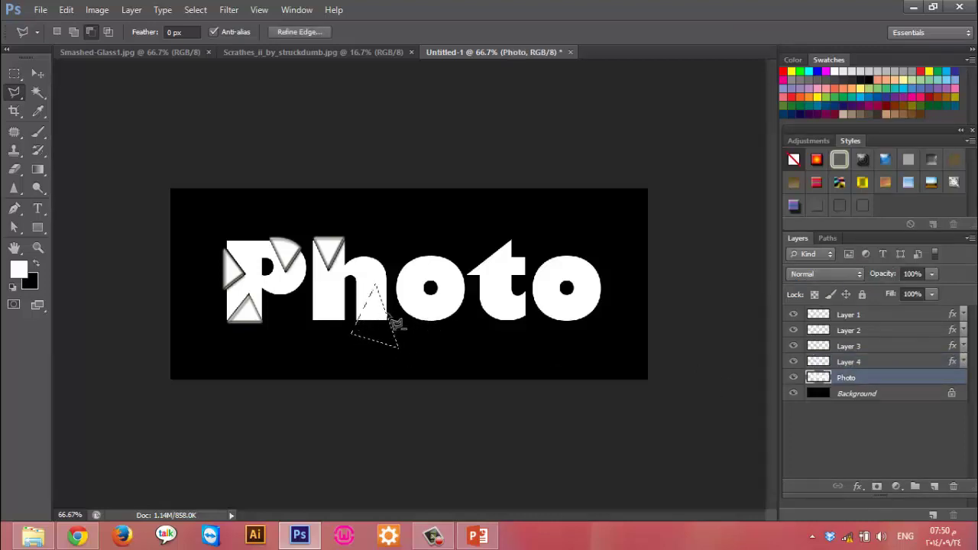
right_click(378, 329)
left_click(429, 177)
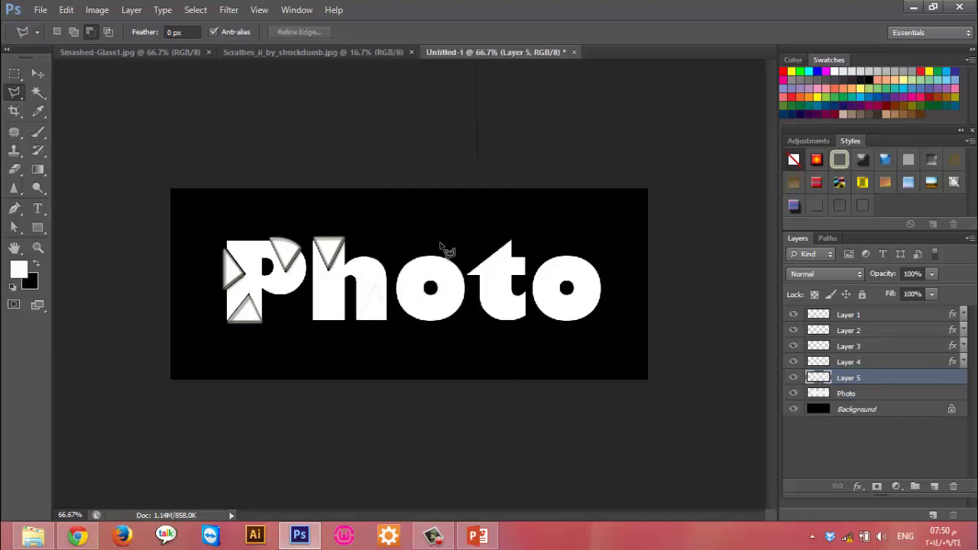
key("ctrl+t")
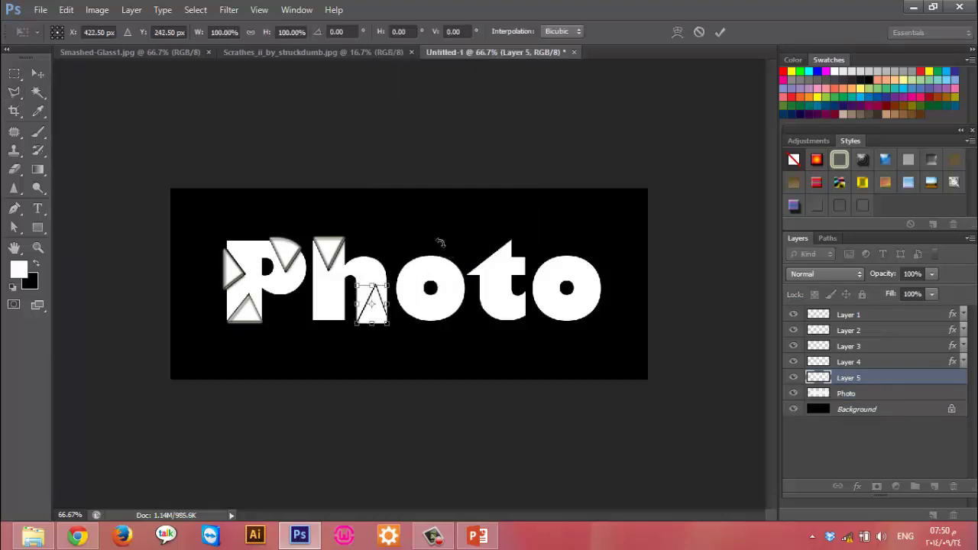
left_click(719, 36)
right_click(871, 377)
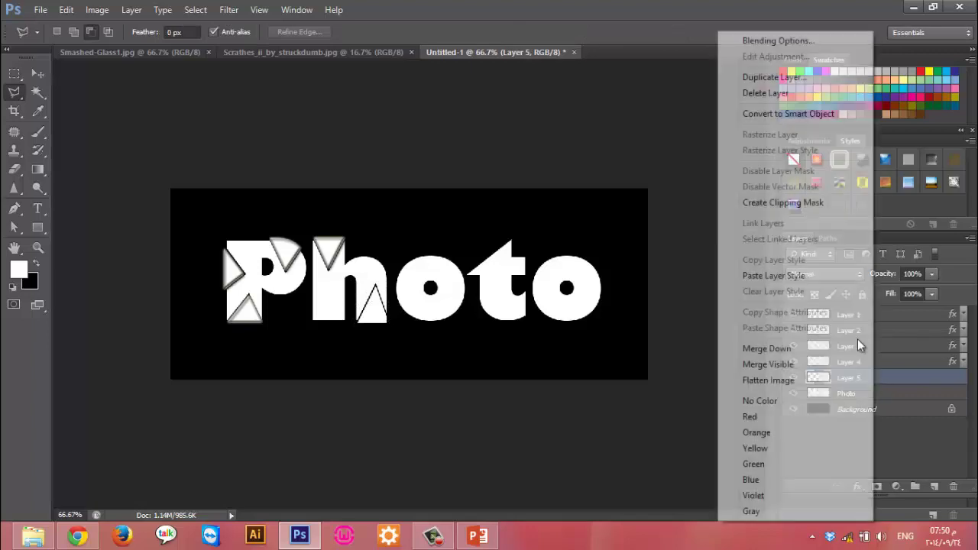
left_click(798, 280)
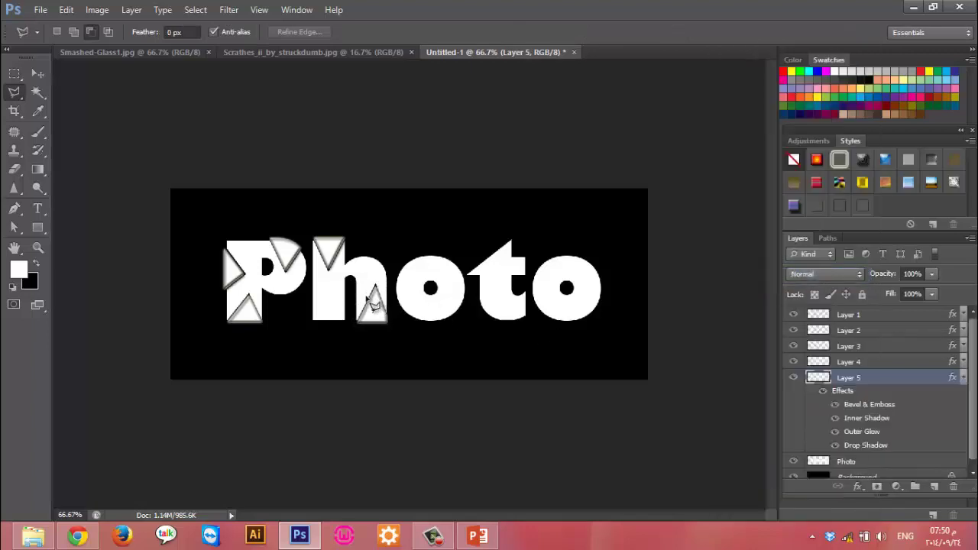
From the Photo layer, lasso a third triangle on the h, redrawing the outline once
left_click(873, 461)
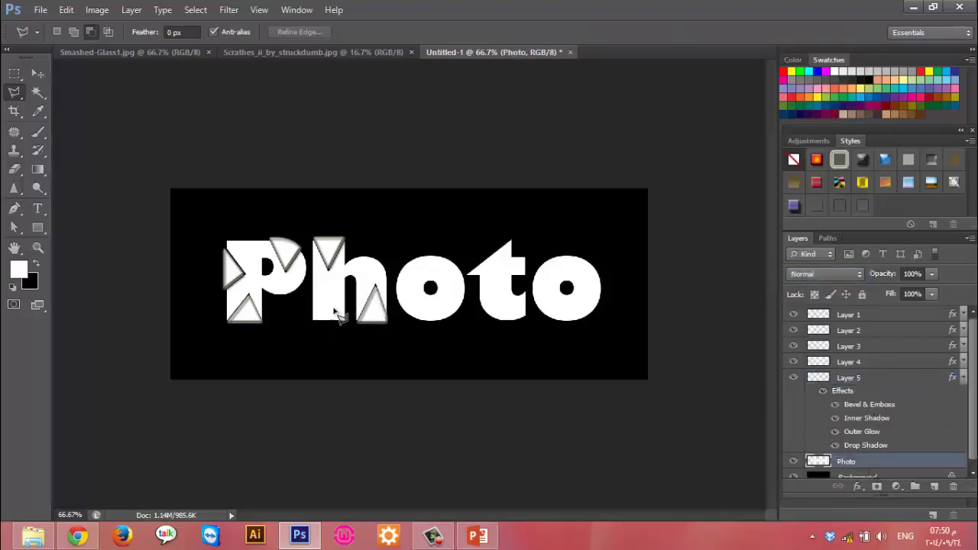
left_click(298, 332)
left_click(330, 290)
left_click(353, 339)
left_click(299, 332)
left_click(329, 291)
left_click(350, 328)
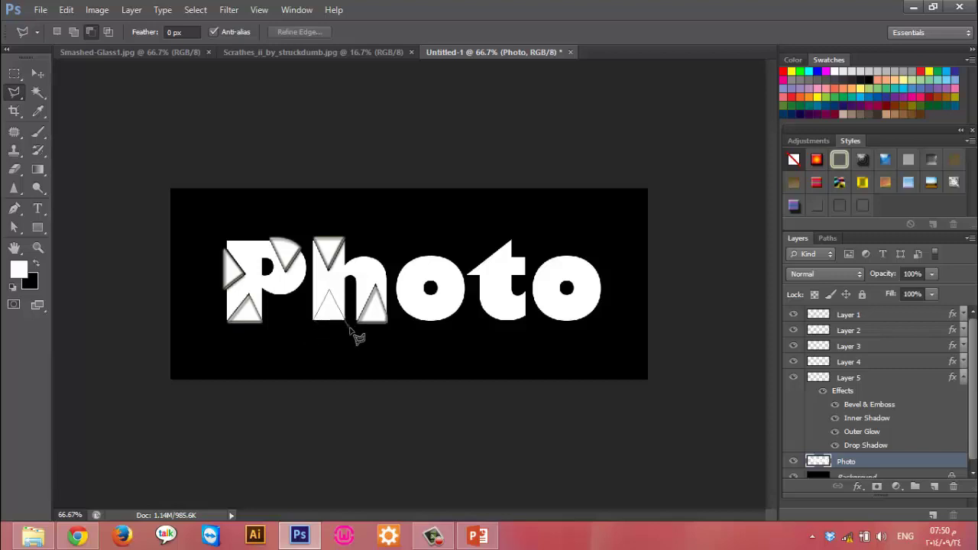
left_click(314, 324)
Cut that triangle to Layer 6, nudge it down, and paste the glass style
right_click(327, 324)
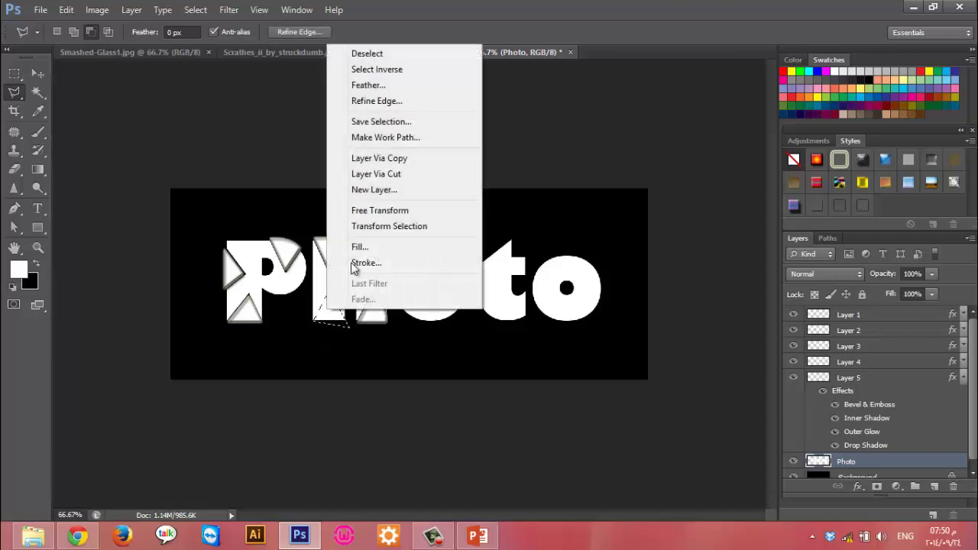
left_click(382, 175)
key("ctrl+t")
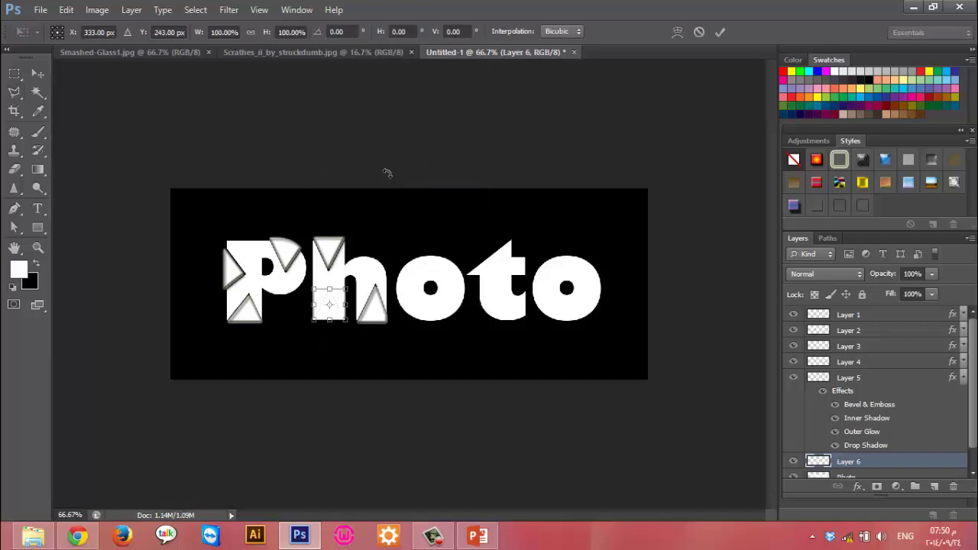
key("Down")
key("Down")
key("Return")
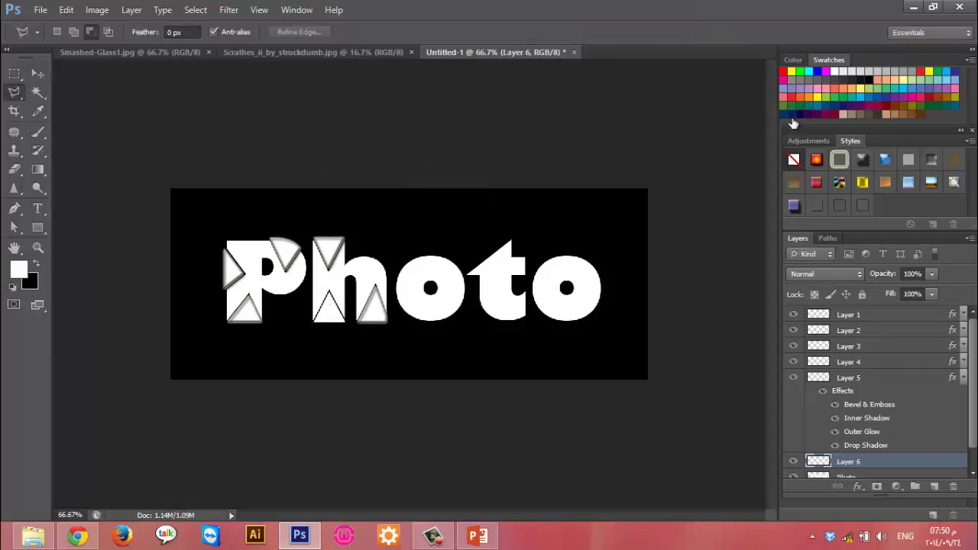
right_click(930, 455)
left_click(843, 276)
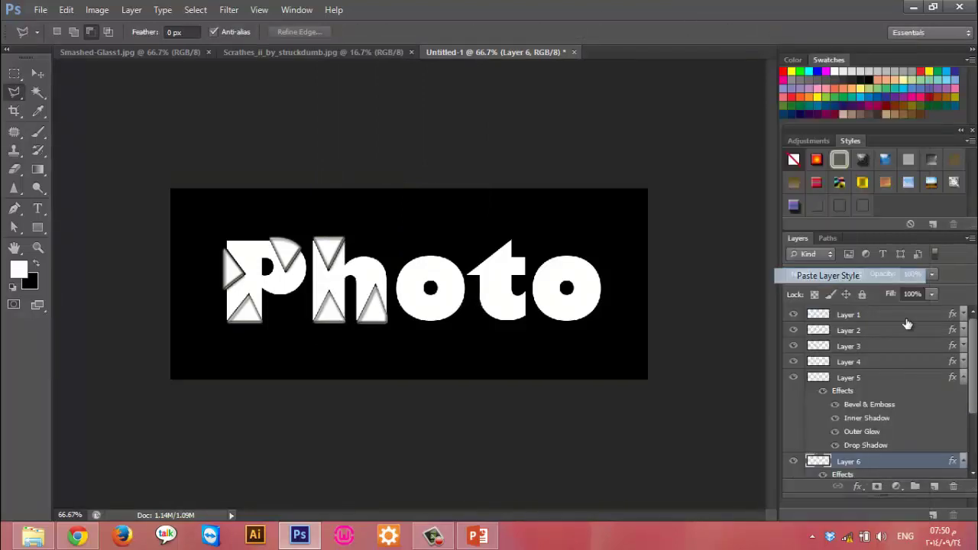
left_click(964, 379)
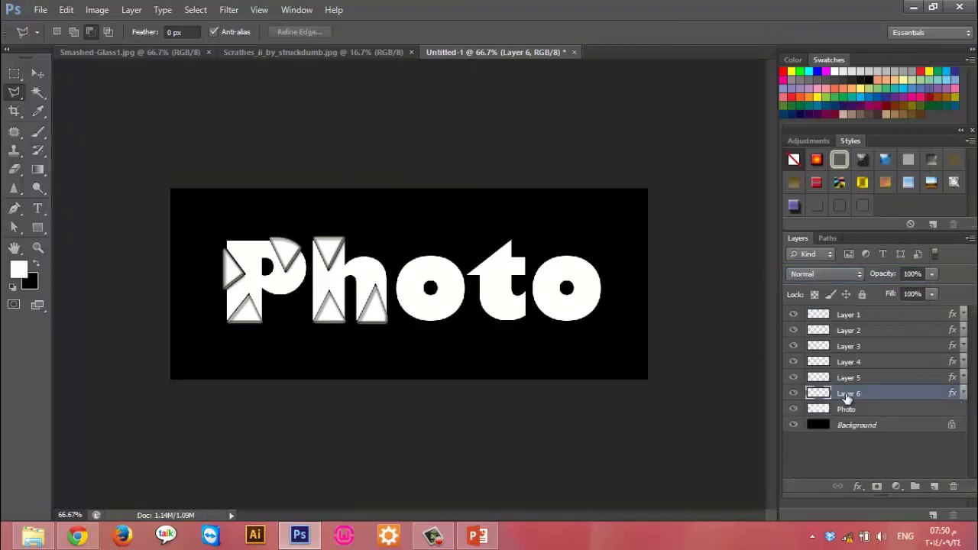
Cut a wedge from the top of the first o to Layer 7 with the glass style
left_click(849, 410)
left_click(398, 253)
left_click(433, 274)
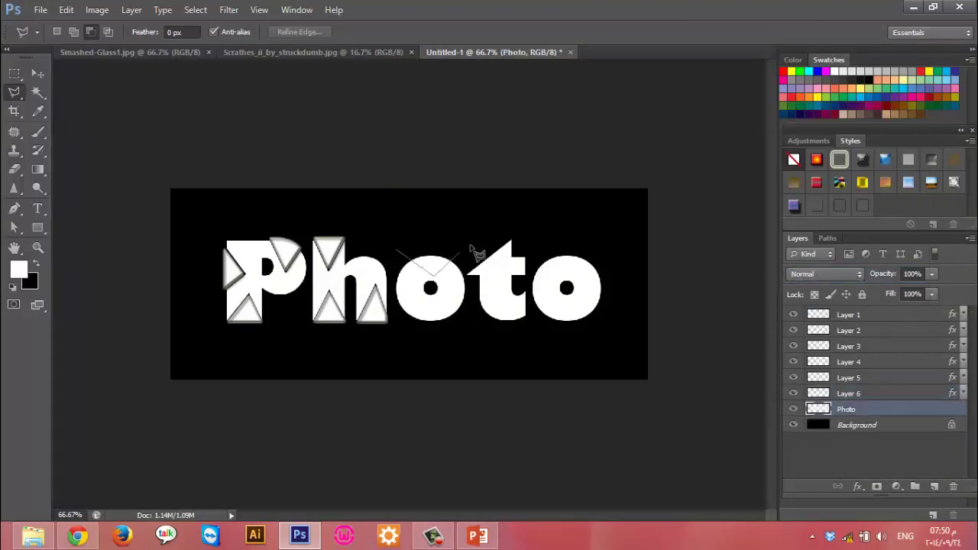
left_click(474, 244)
left_click(398, 253)
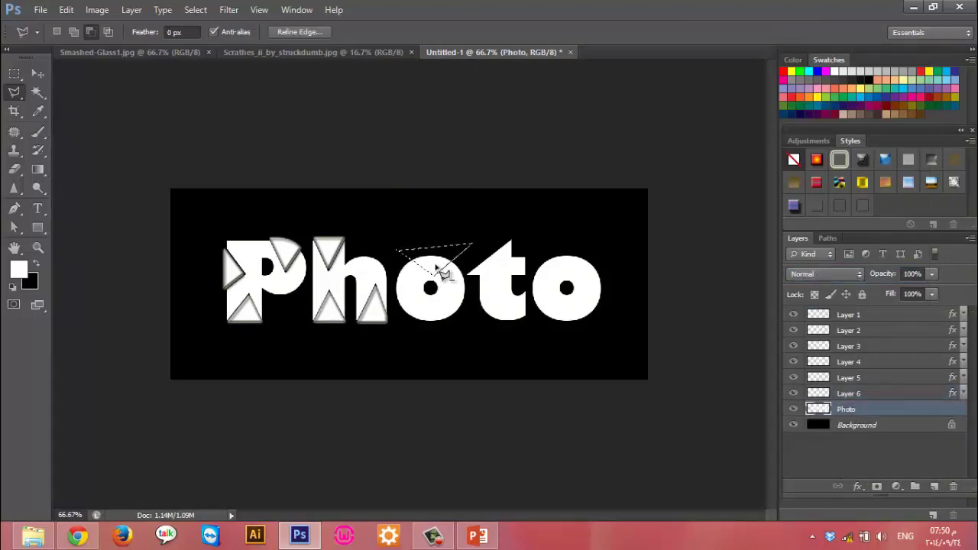
right_click(437, 259)
left_click(483, 387)
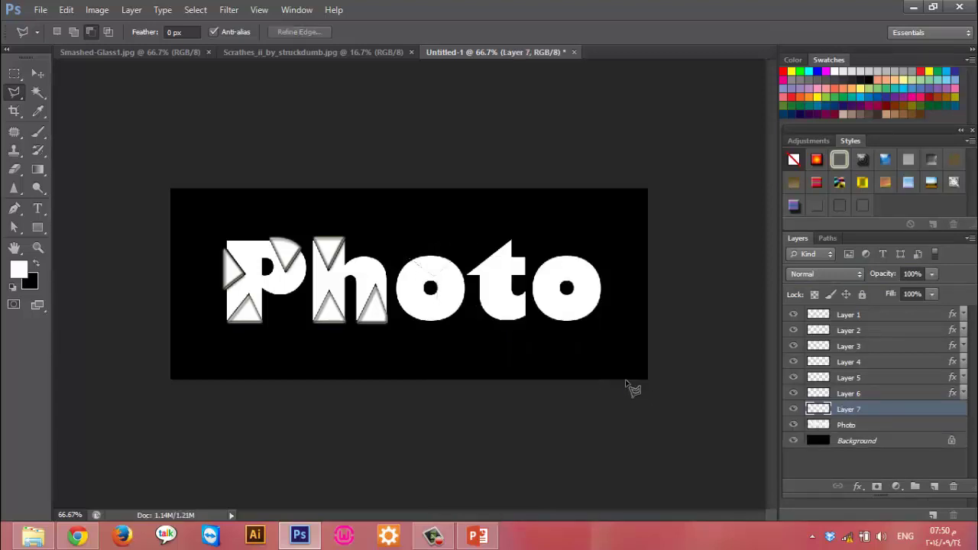
key("ctrl+t")
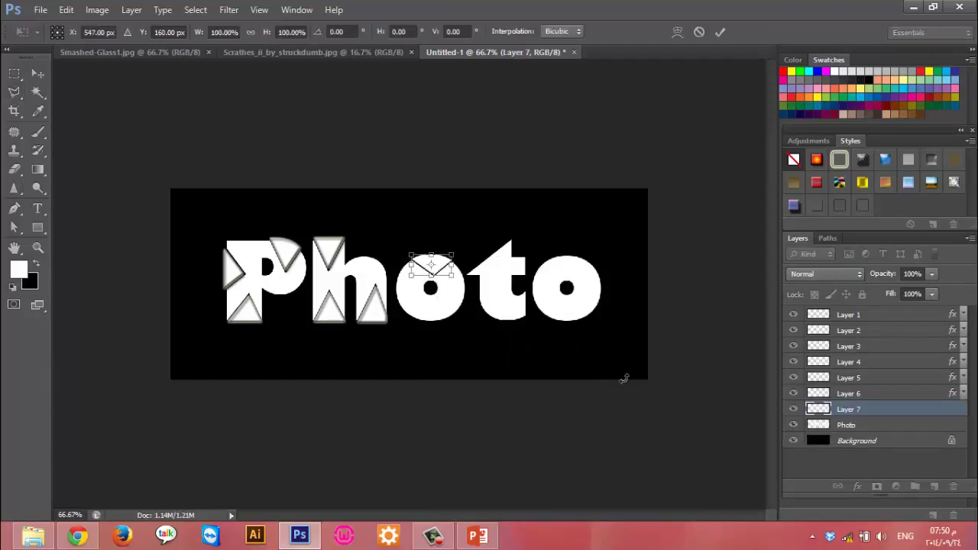
left_click(718, 34)
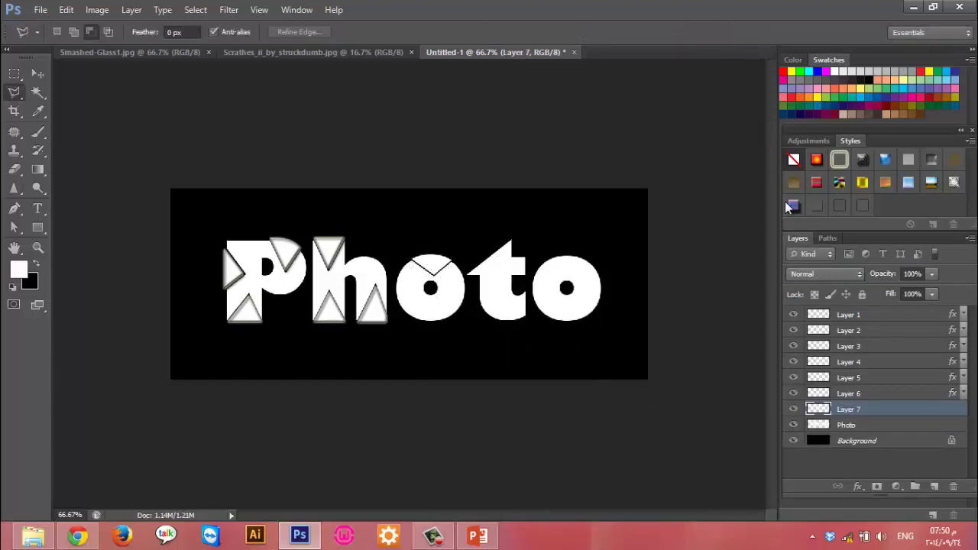
right_click(899, 417)
left_click(801, 279)
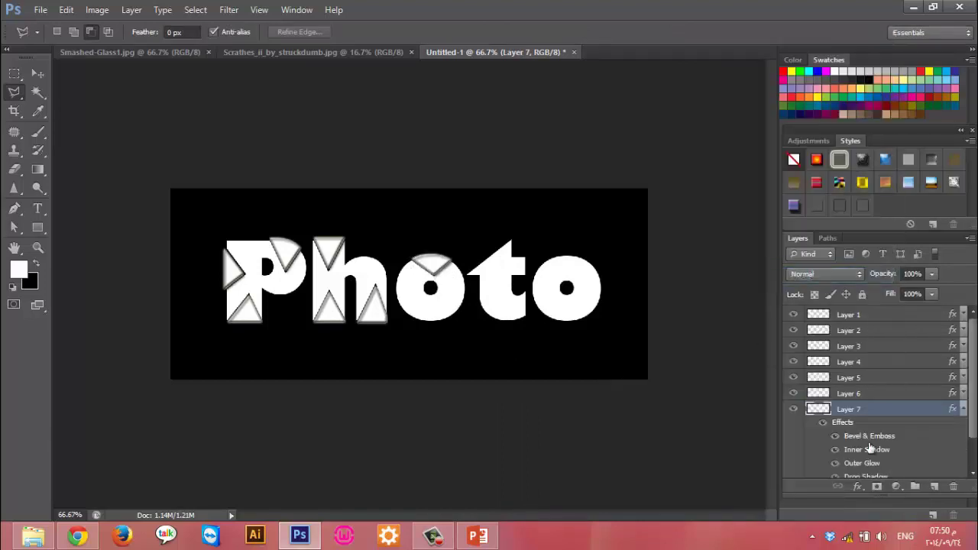
left_click(964, 410)
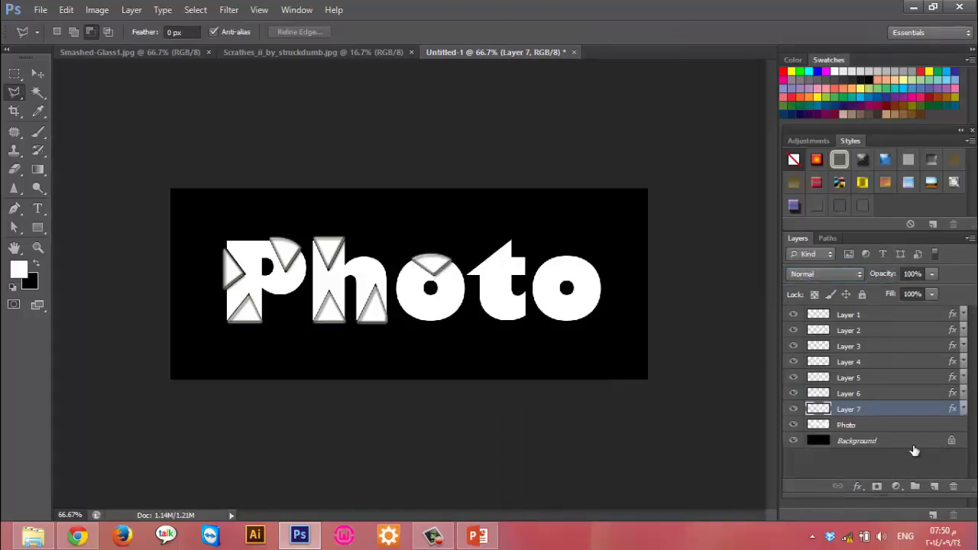
left_click(886, 425)
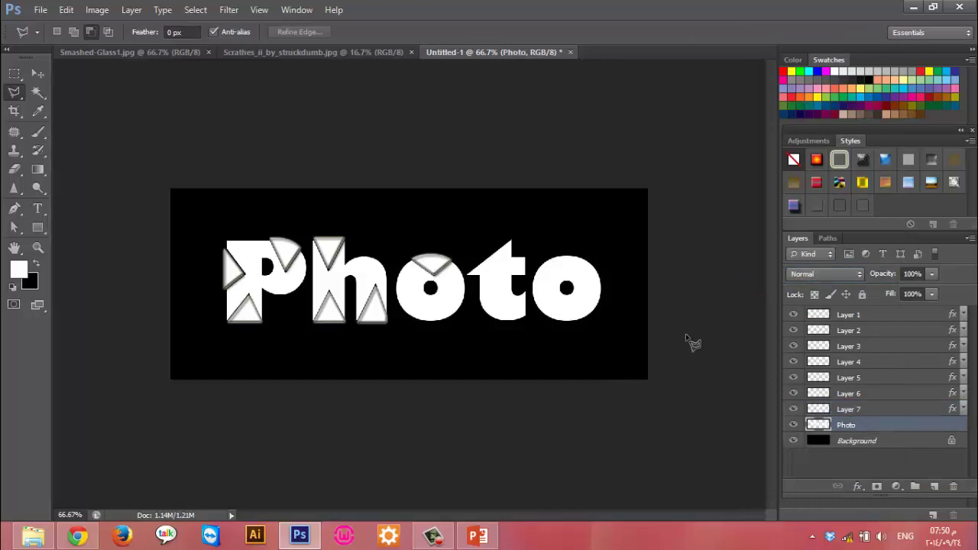
Draw a trial triangle selection on the last o, then deselect it
left_click(544, 248)
left_click(604, 250)
left_click(546, 250)
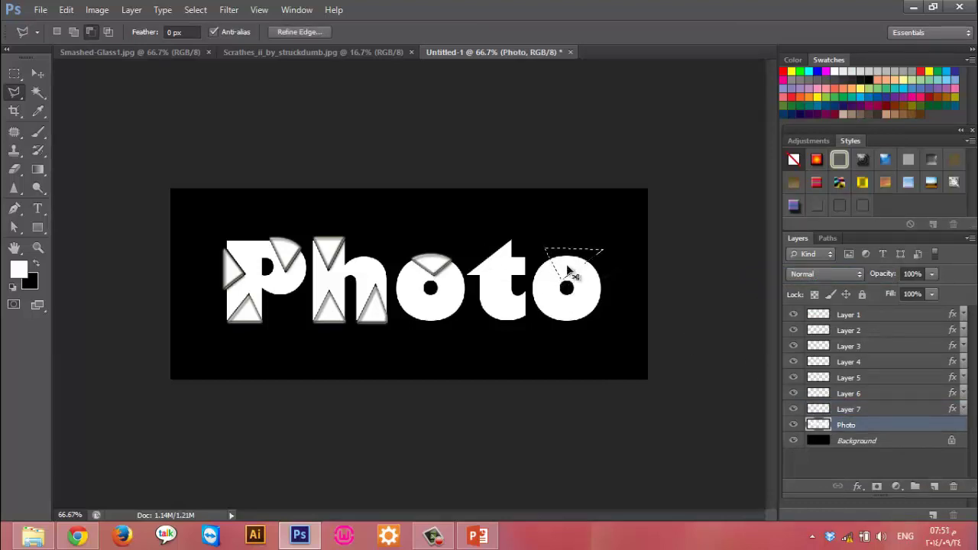
key("ctrl+d")
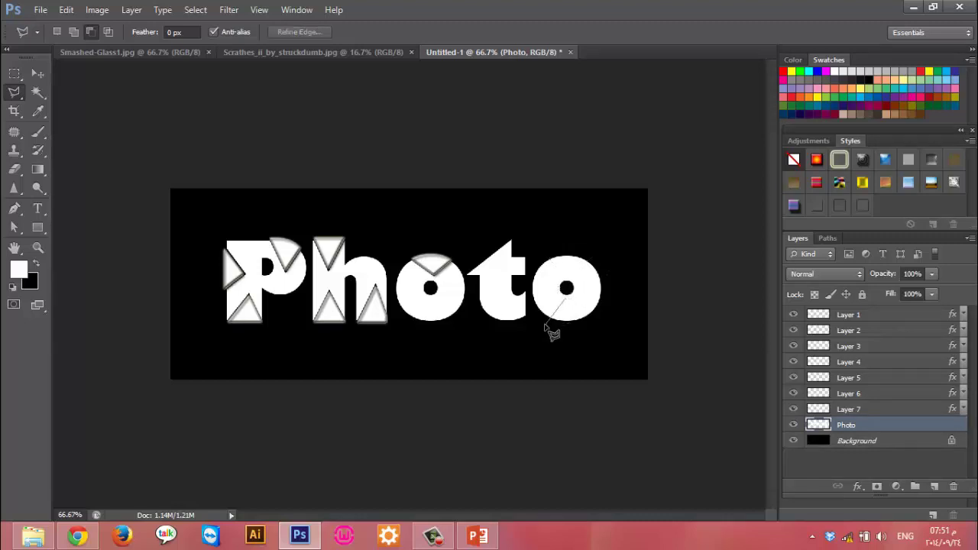
Cut a piece from the bottom of the last o to Layer 8 with the glass style
left_click(544, 324)
left_click(607, 336)
double_click(574, 307)
right_click(571, 336)
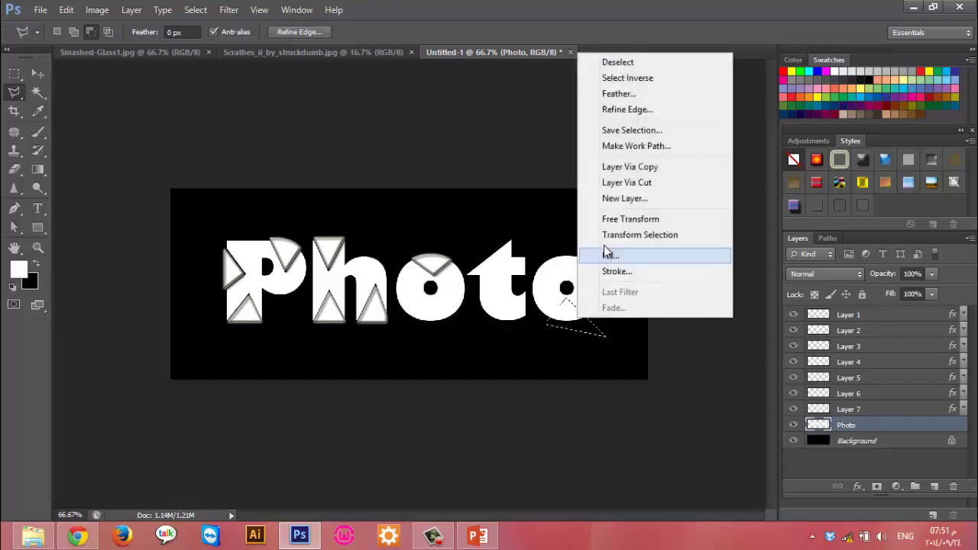
left_click(610, 185)
key("ctrl+t")
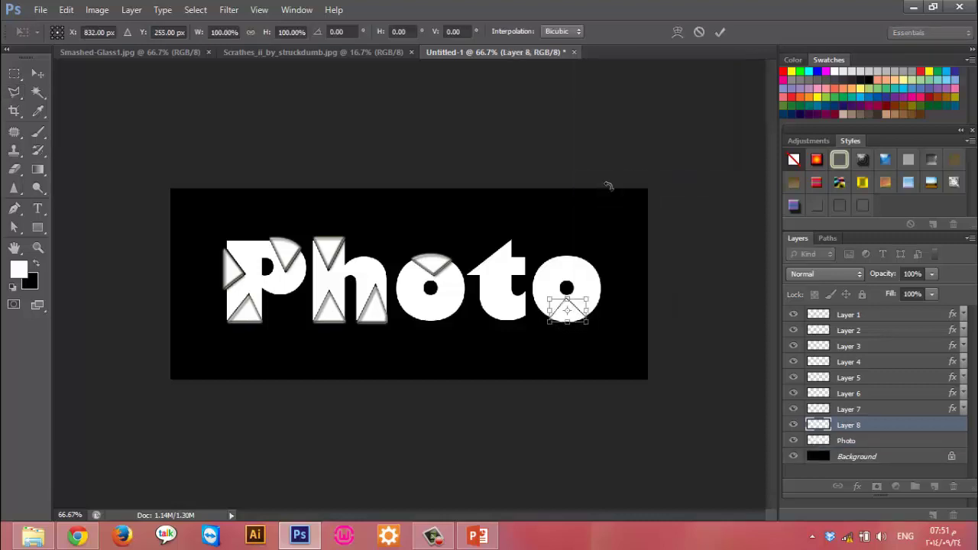
left_click(721, 33)
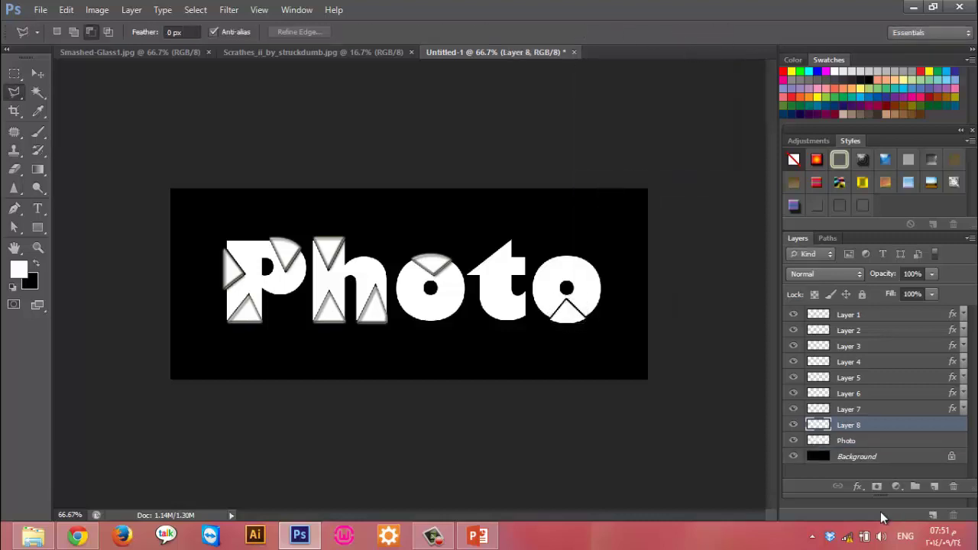
right_click(879, 435)
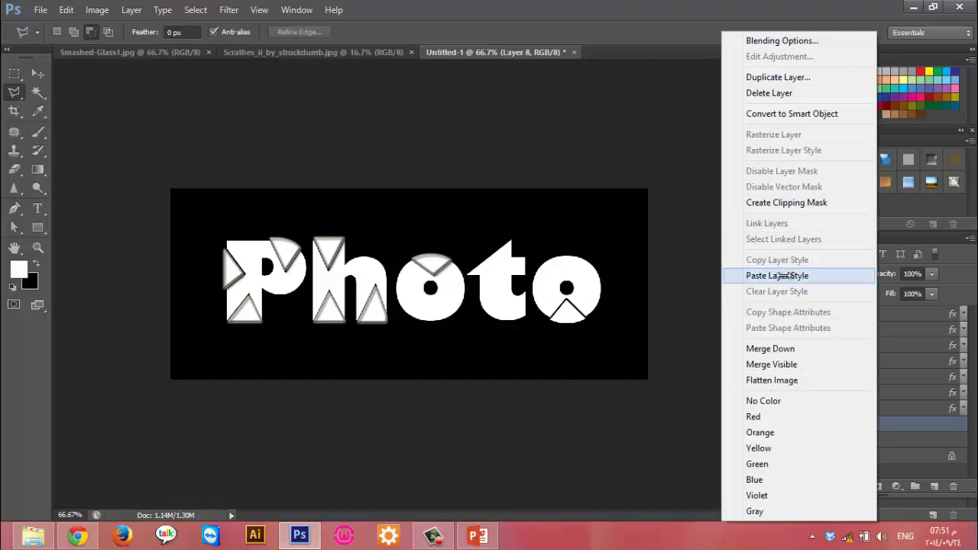
left_click(749, 273)
Cut a triangle from the base of the t to Layer 9 with the glass style
left_click(497, 296)
left_click(456, 350)
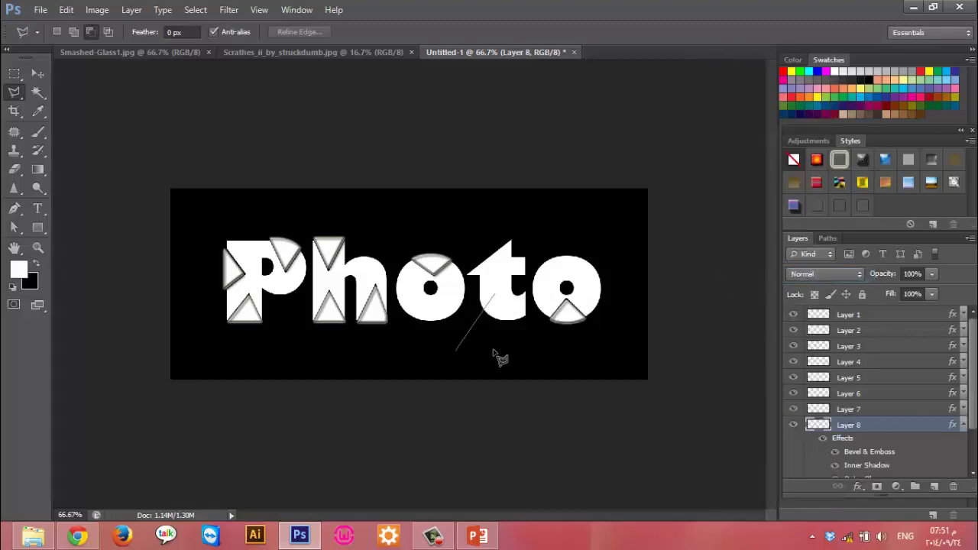
left_click(525, 339)
left_click(505, 304)
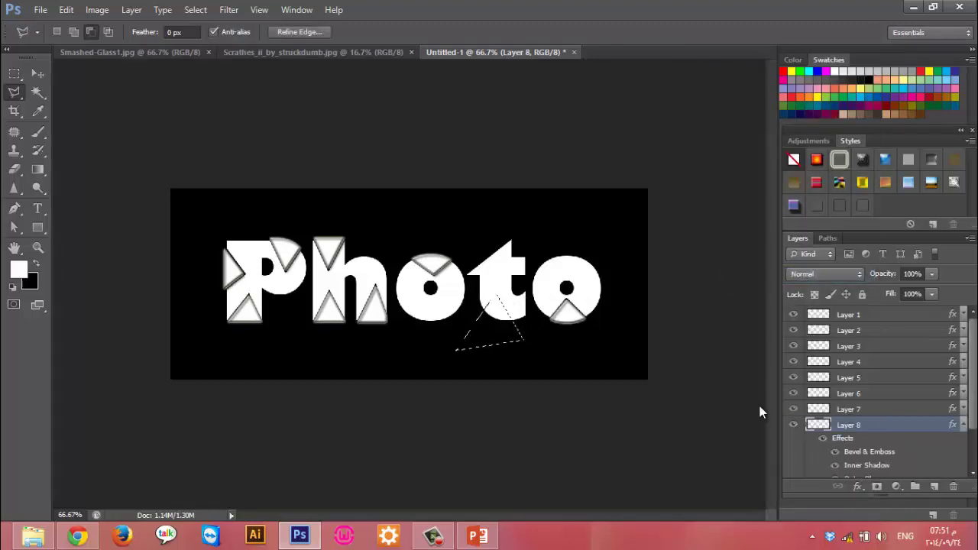
left_click(963, 425)
left_click(902, 442)
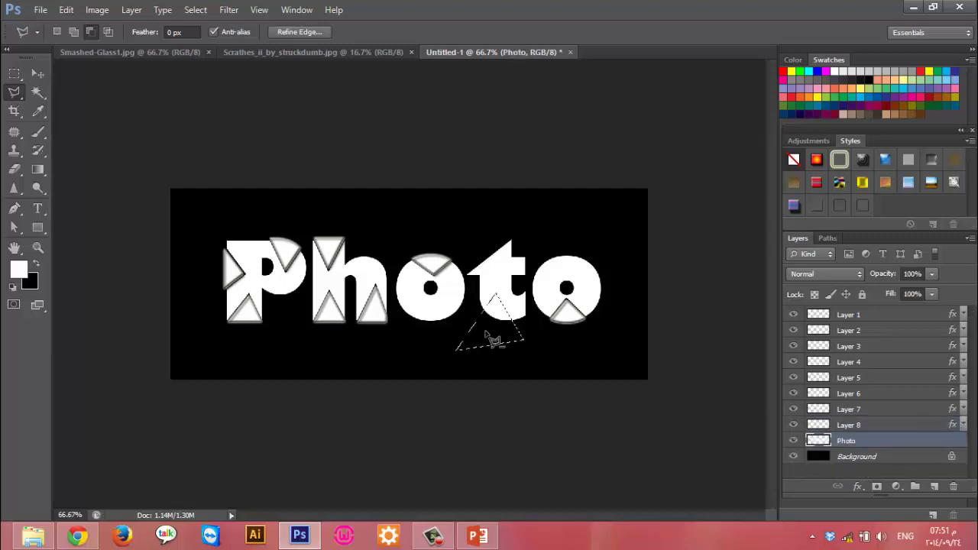
right_click(488, 340)
left_click(536, 193)
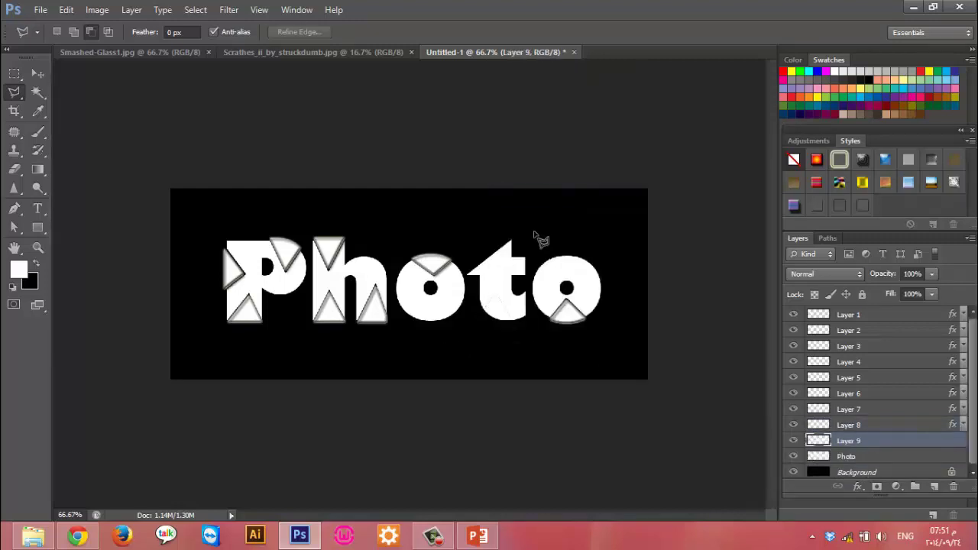
key("ctrl+t")
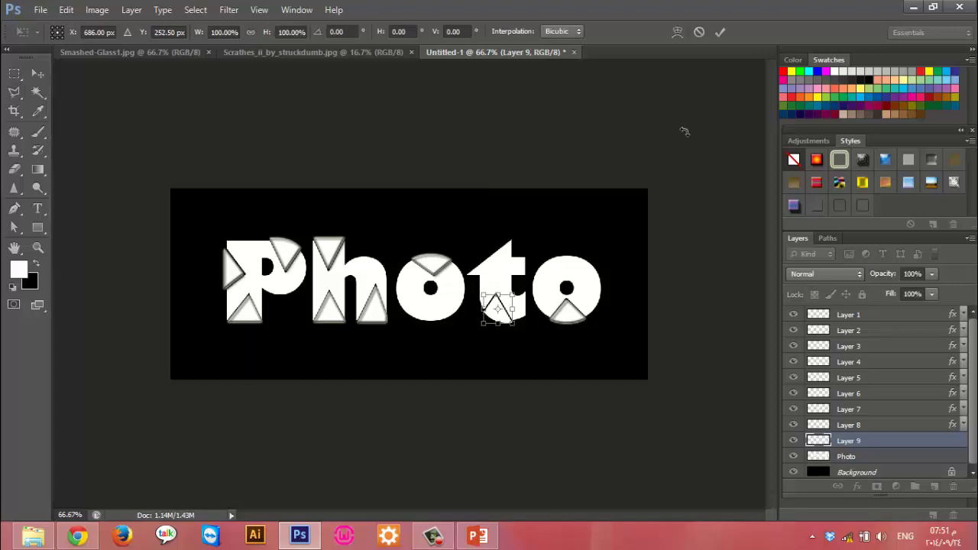
left_click(723, 33)
right_click(934, 442)
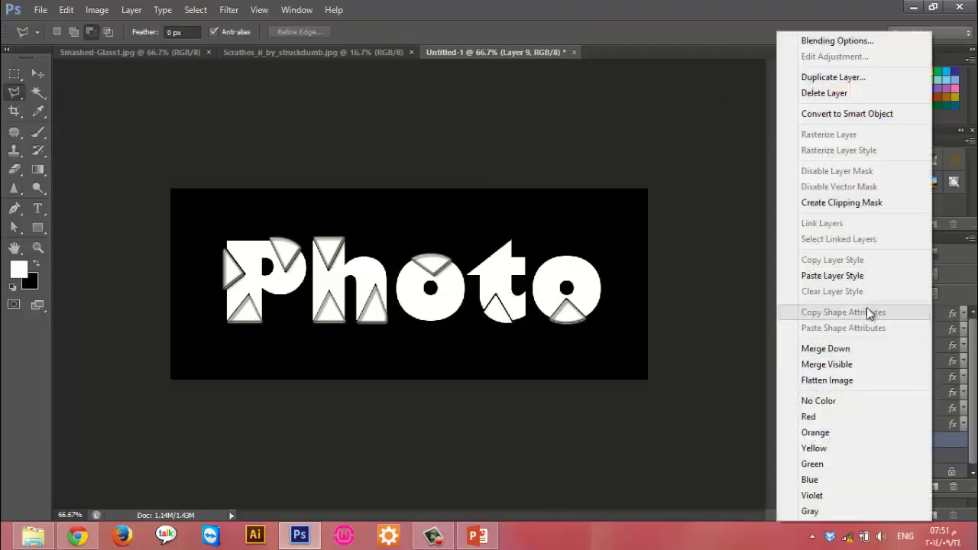
left_click(859, 276)
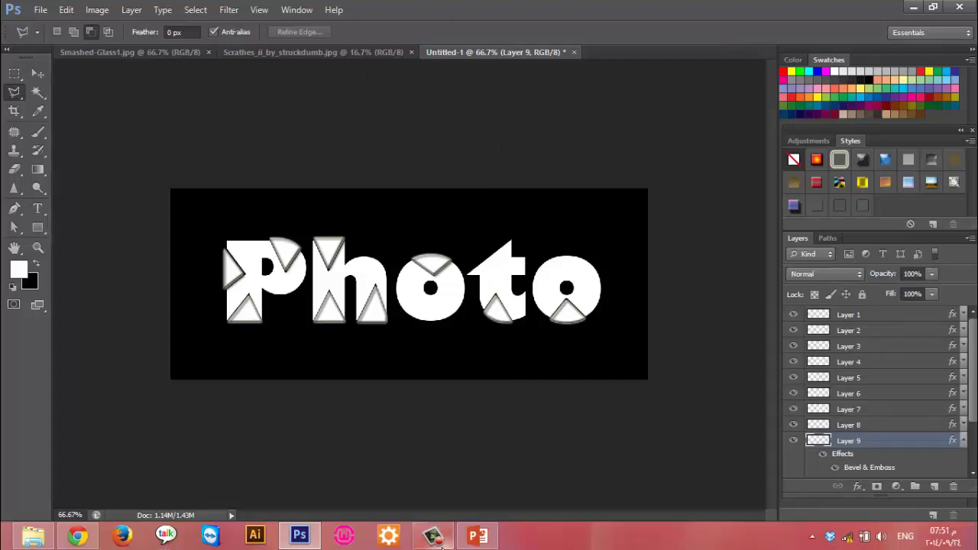
Preview Scrathes_ii_by_struckdumb.jpg, then place it in the Photo document and stretch it across the canvas
left_click(37, 541)
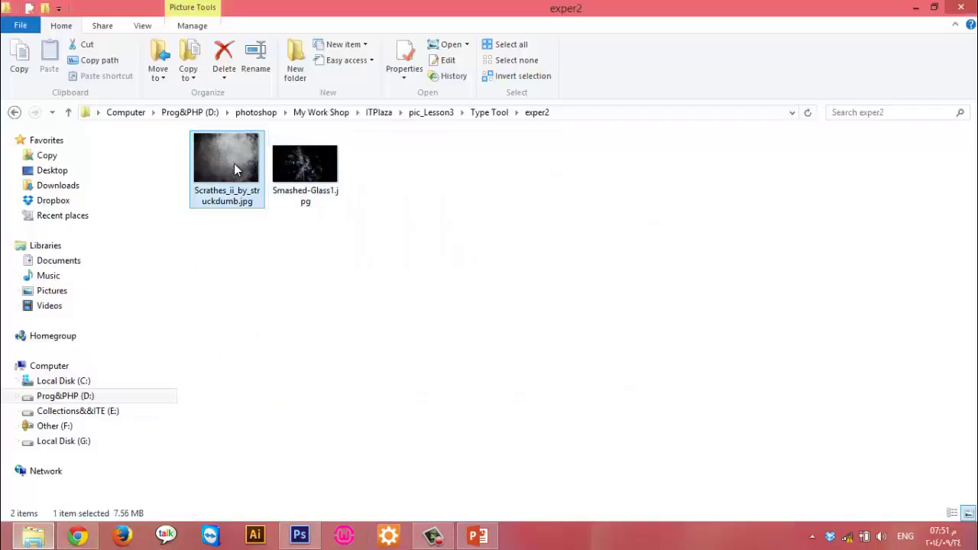
double_click(234, 164)
left_click(975, 9)
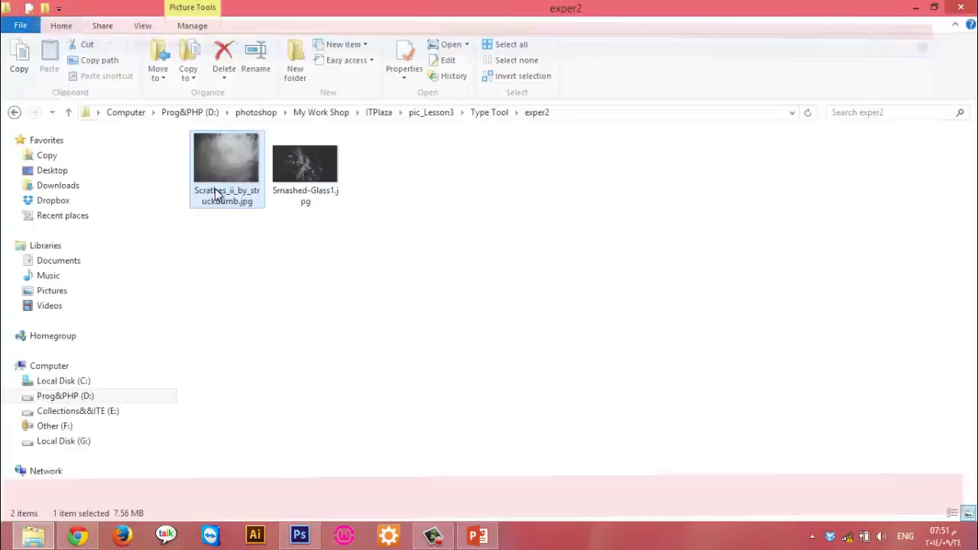
mouse_move(228, 185)
left_mouse_down()
mouse_move(302, 540)
mouse_move(340, 309)
left_mouse_up()
left_click_drag(371, 279, 291, 275)
left_click_drag(456, 280, 626, 281)
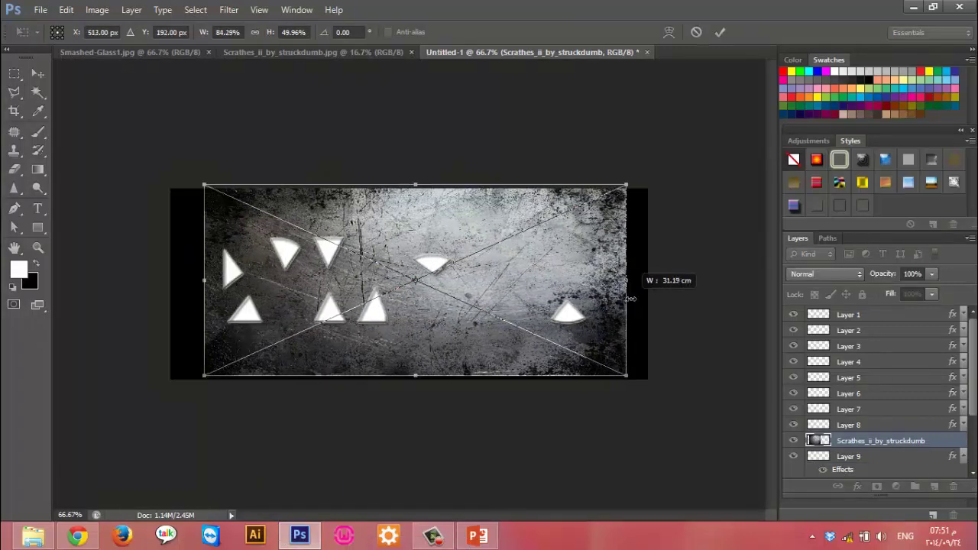
Move the Scrathes_ii_by_struckdumb layer to the top of the stack and blend it as Multiply
left_click_drag(882, 442, 870, 314)
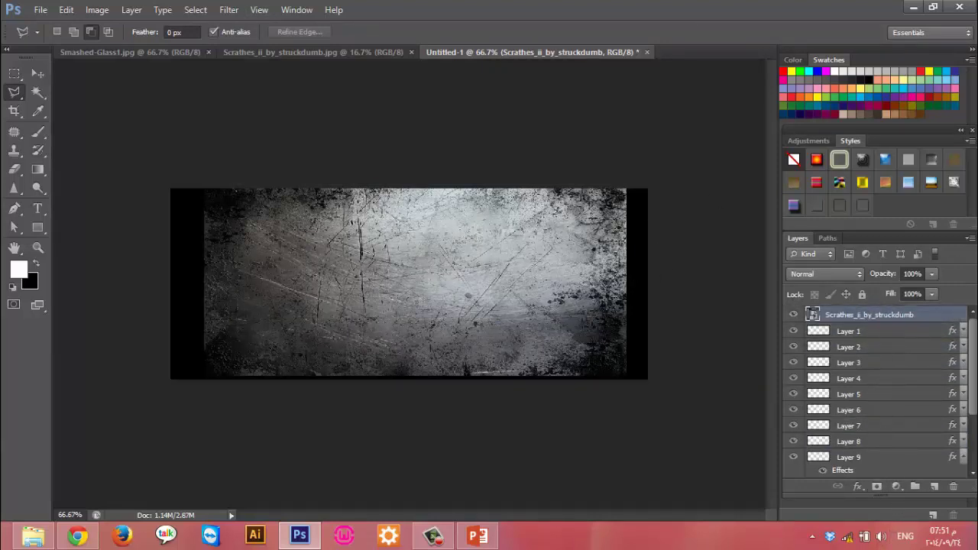
left_click(817, 275)
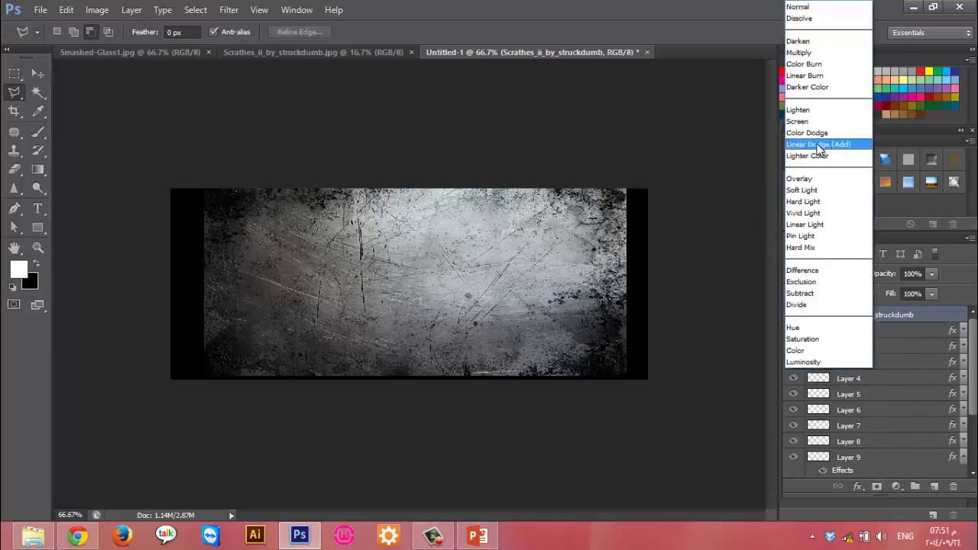
left_click(815, 52)
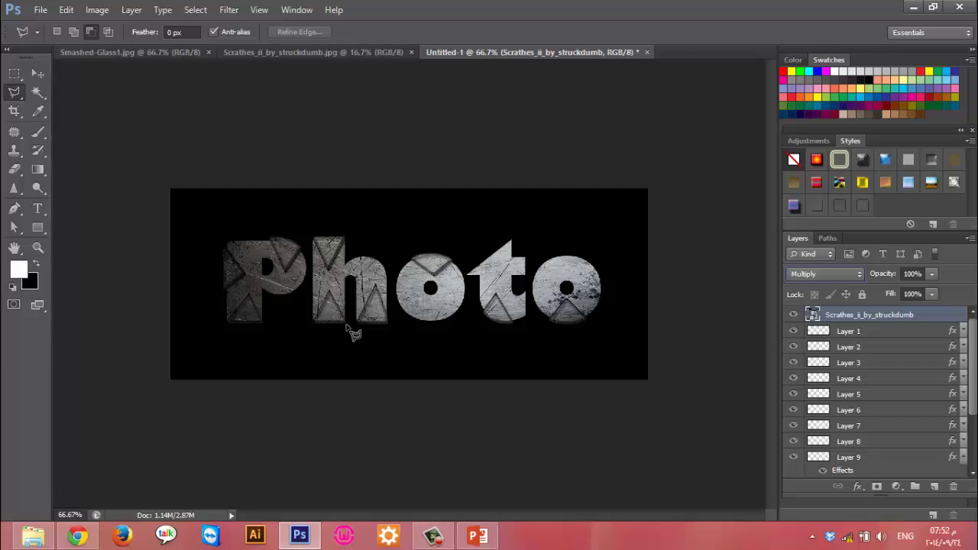
Place Smashed-Glass1.jpg into the document as the top layer, blended as Lighten
left_click(33, 535)
left_click_drag(304, 163, 479, 533)
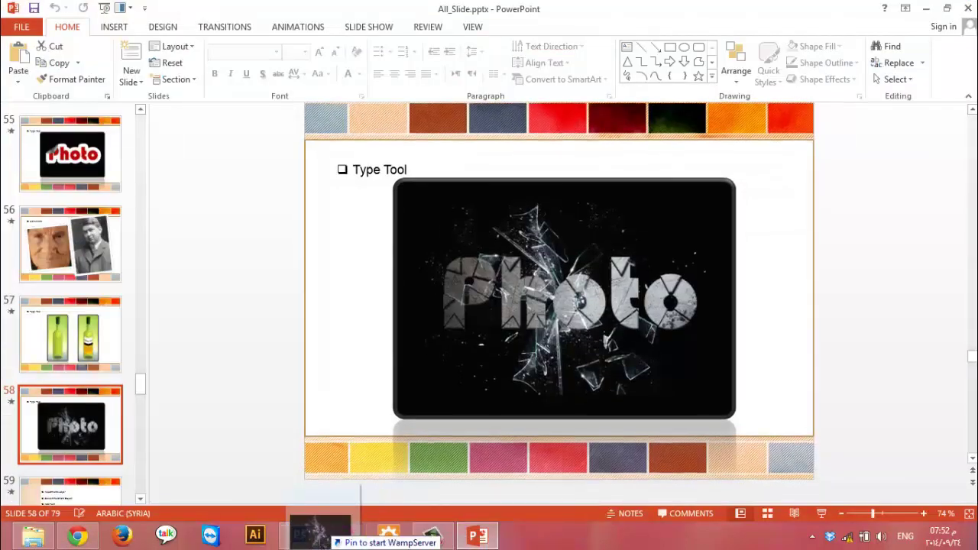
mouse_move(480, 533)
left_mouse_down()
mouse_move(299, 544)
mouse_move(313, 182)
mouse_move(386, 333)
left_mouse_up()
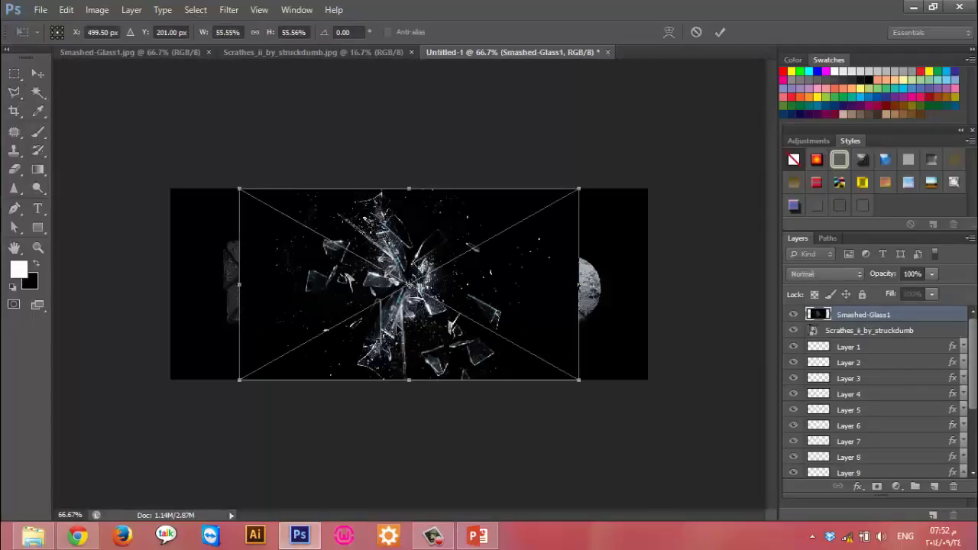
left_click(720, 31)
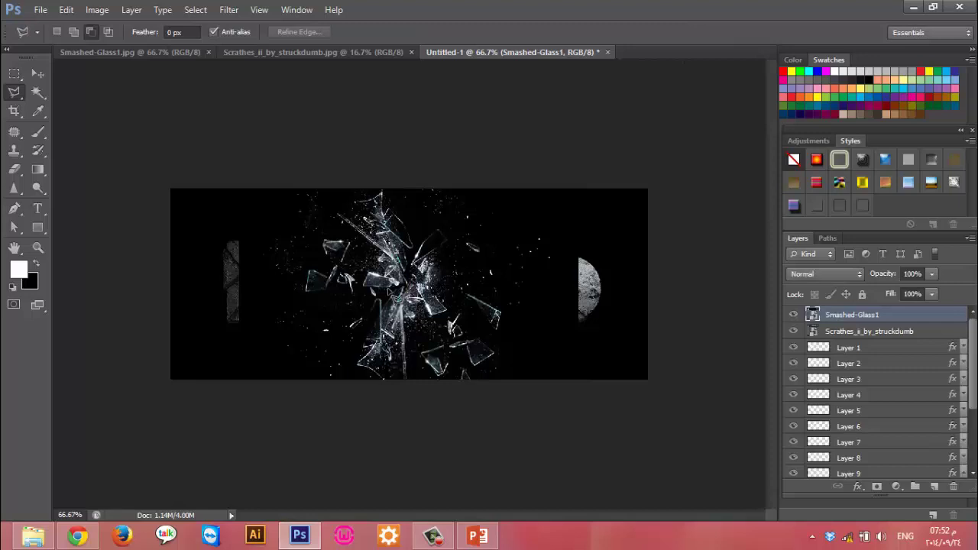
left_click(802, 277)
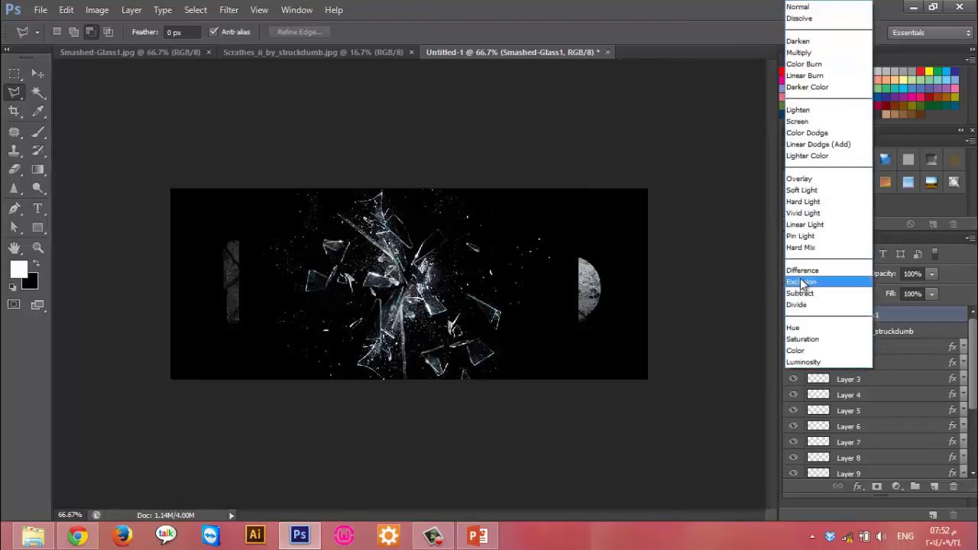
left_click(798, 110)
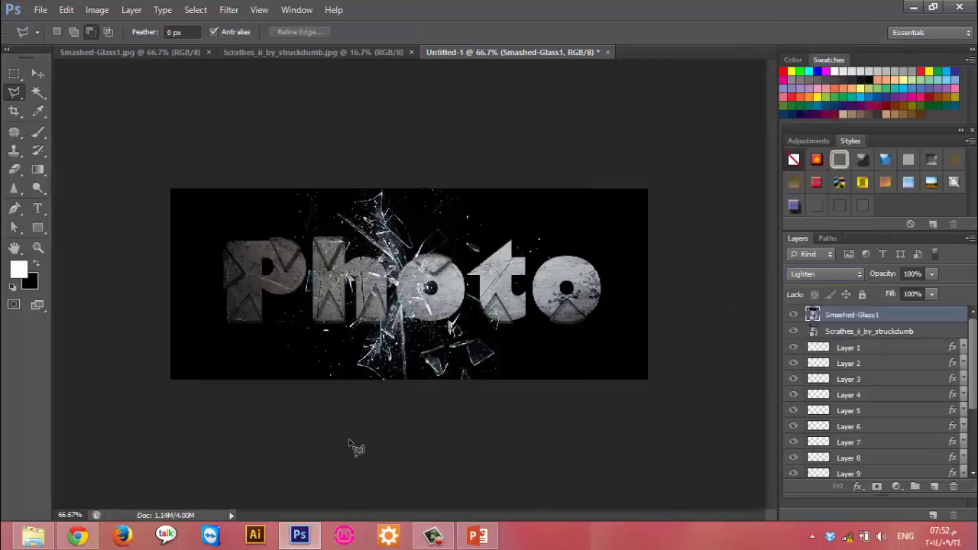
Shift the glass overlay right, close all documents without saving, and return to PowerPoint
left_click(38, 72)
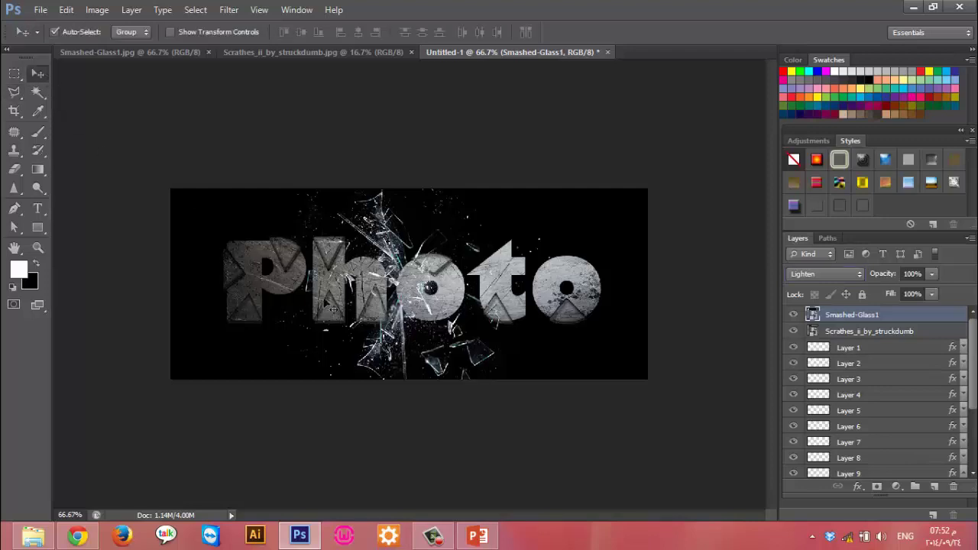
mouse_move(340, 314)
left_mouse_down()
mouse_move(397, 314)
mouse_move(334, 315)
mouse_move(378, 320)
mouse_move(423, 351)
left_mouse_up()
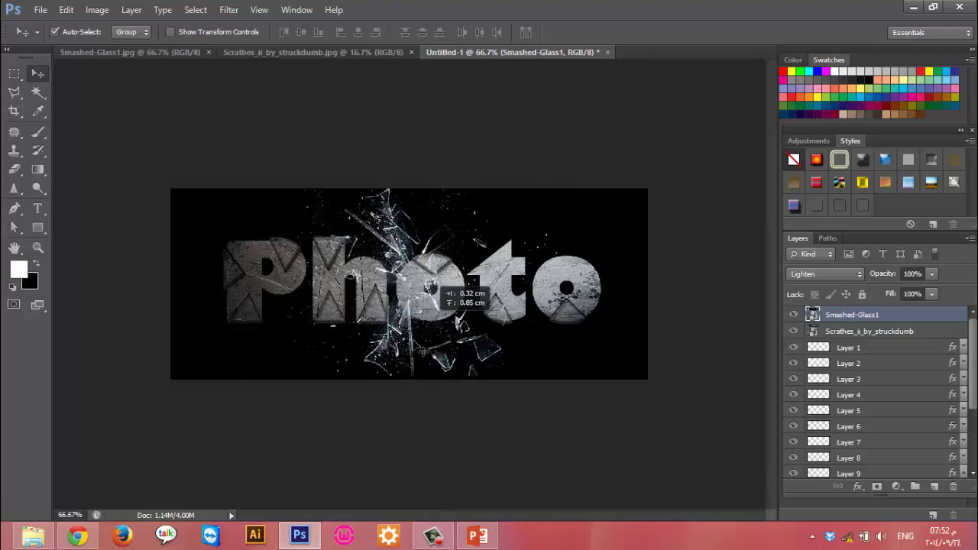
left_click(608, 52)
left_click(505, 214)
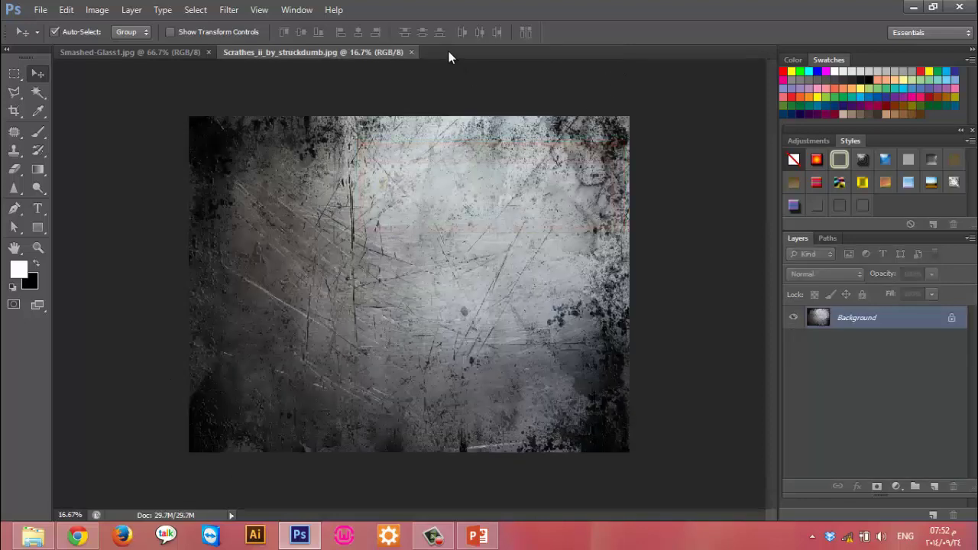
left_click(412, 53)
left_click(208, 52)
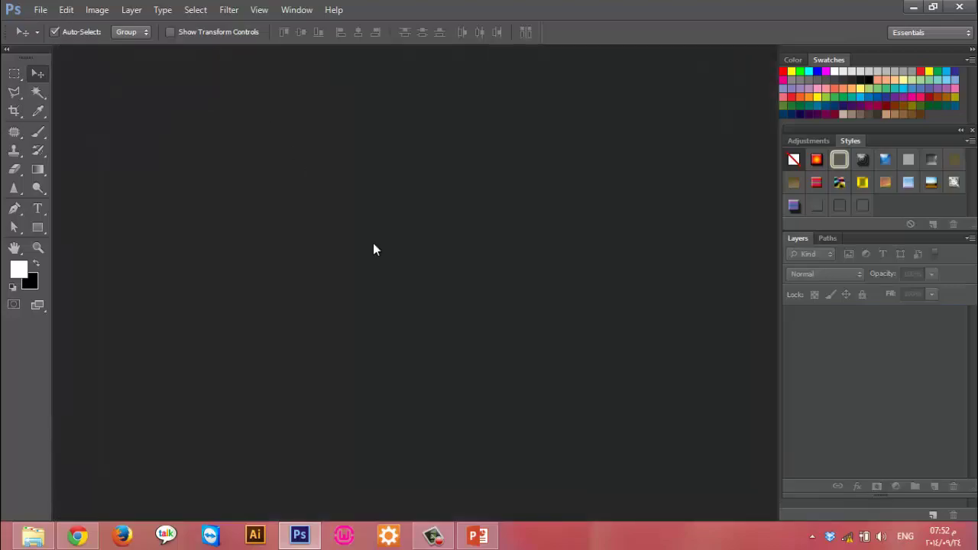
left_click(489, 538)
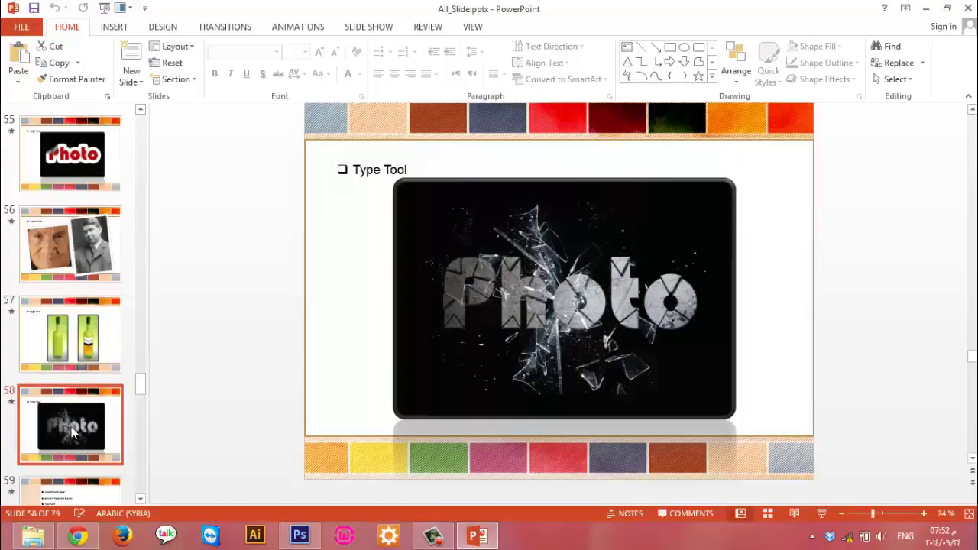
Select slide 60, the Layer Mask slide, and start the slide show from it
scroll(71, 426, "down", 2)
left_click(80, 369)
left_click(88, 433)
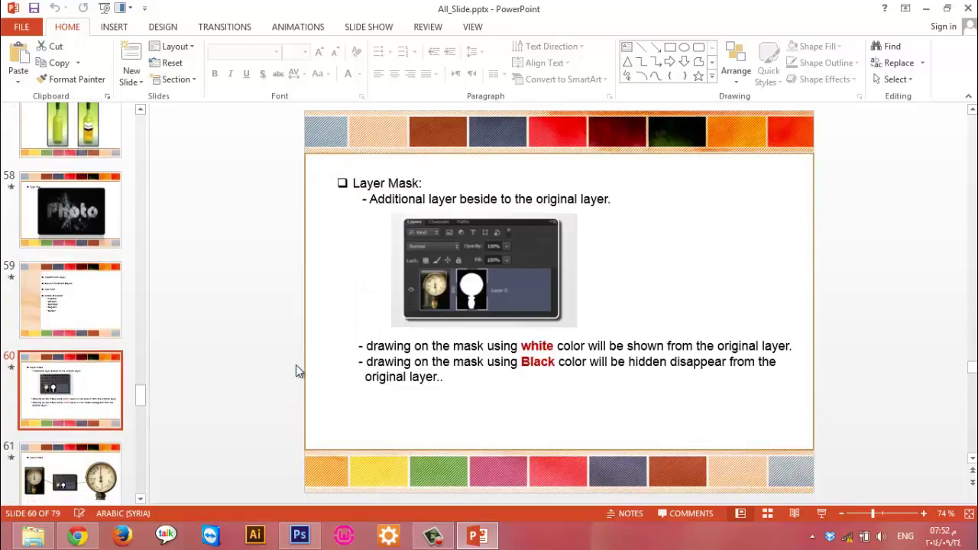
key("shift+F5")
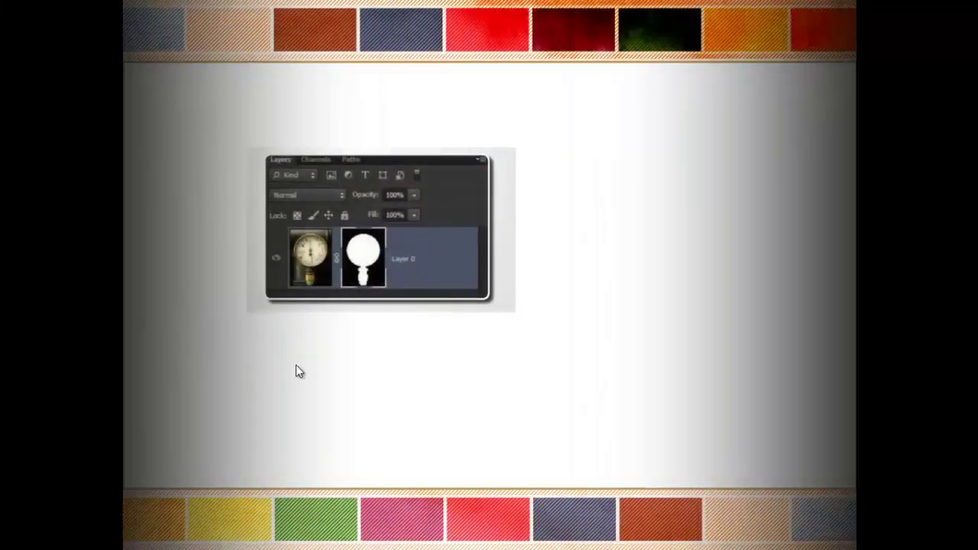
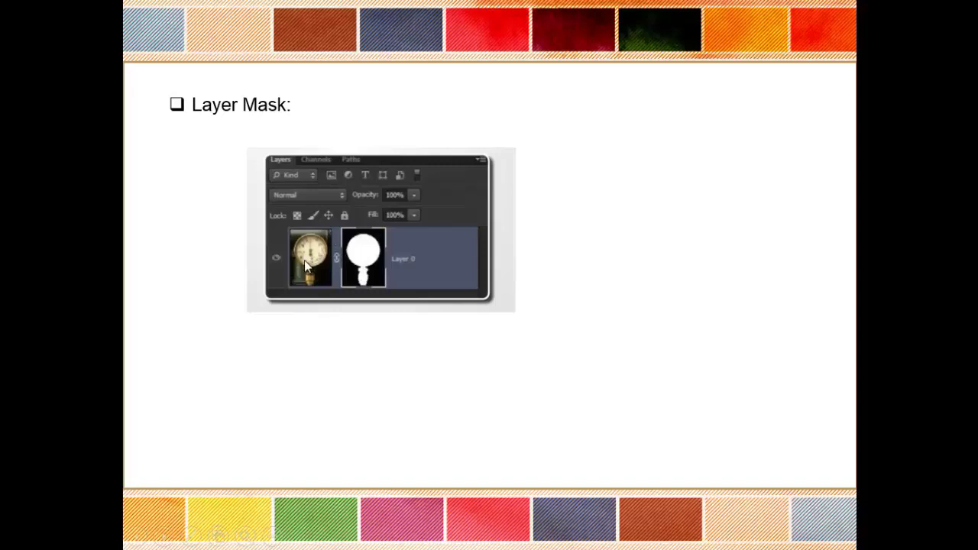
Reveal the Layer Mask slide's bullets on painting with white and black, then advance to the next slide
left_click(375, 279)
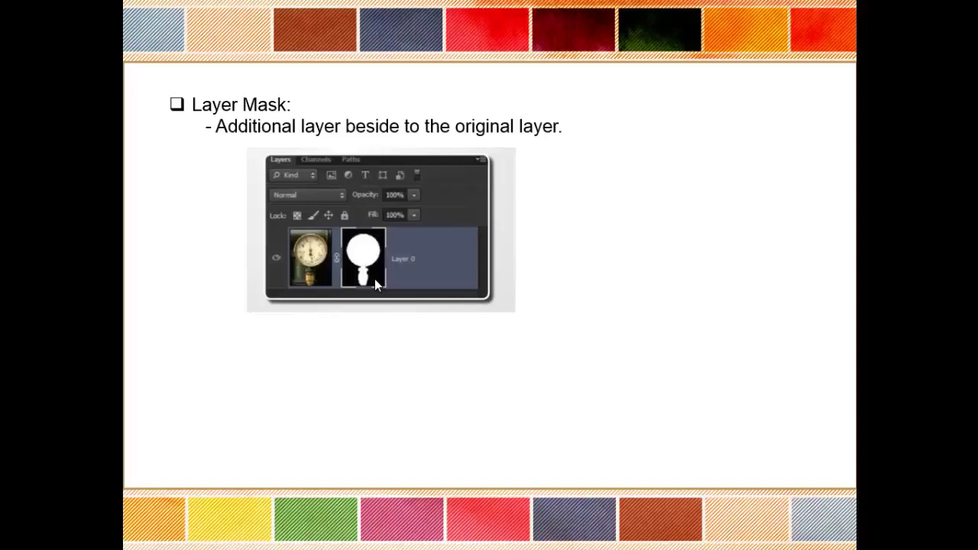
left_click(375, 279)
left_click(374, 279)
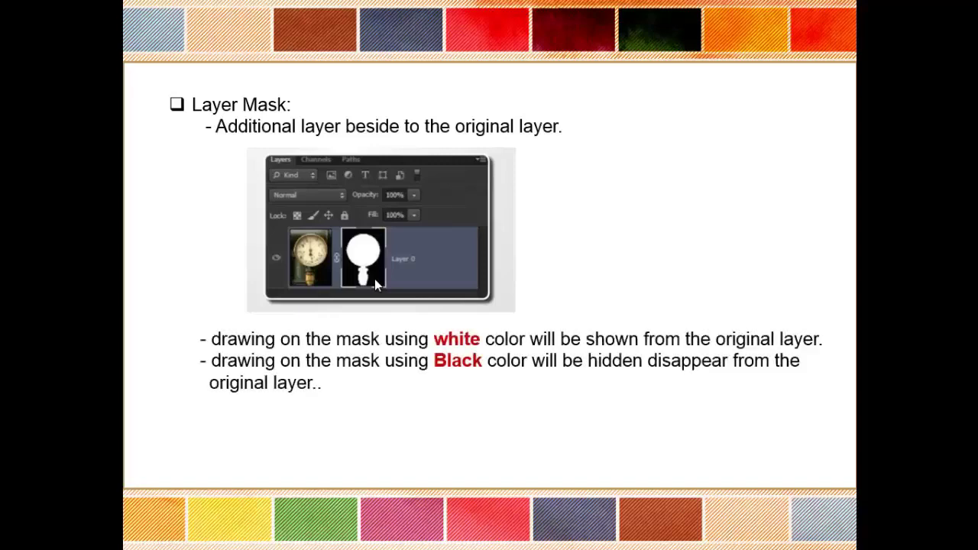
left_click(375, 279)
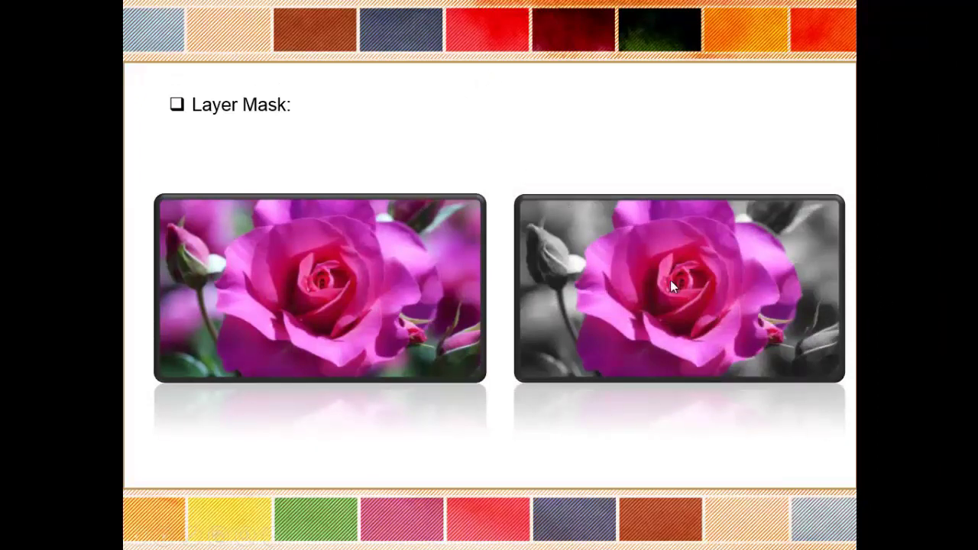
End the slideshow and open the rose JPEG from the Layer Mask folder in Photoshop
key("Escape")
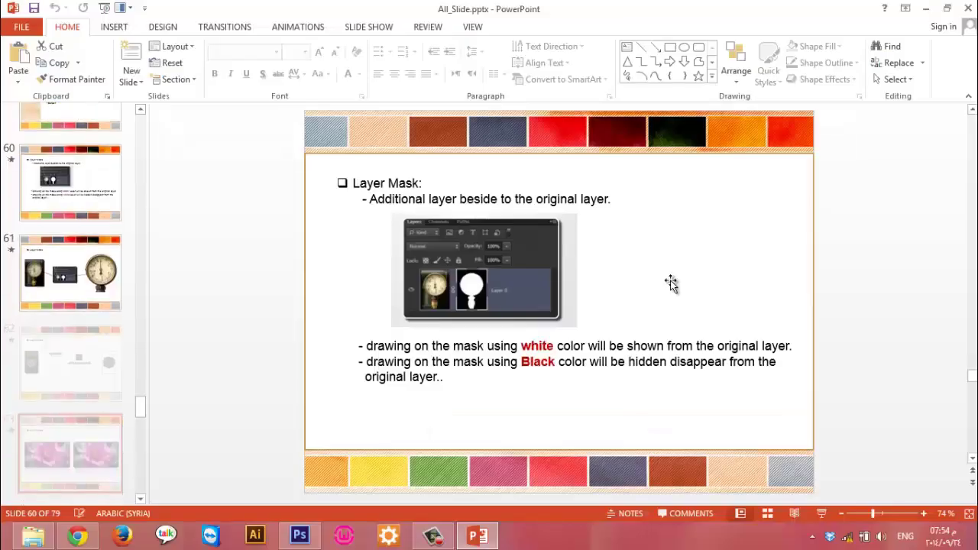
left_click(299, 535)
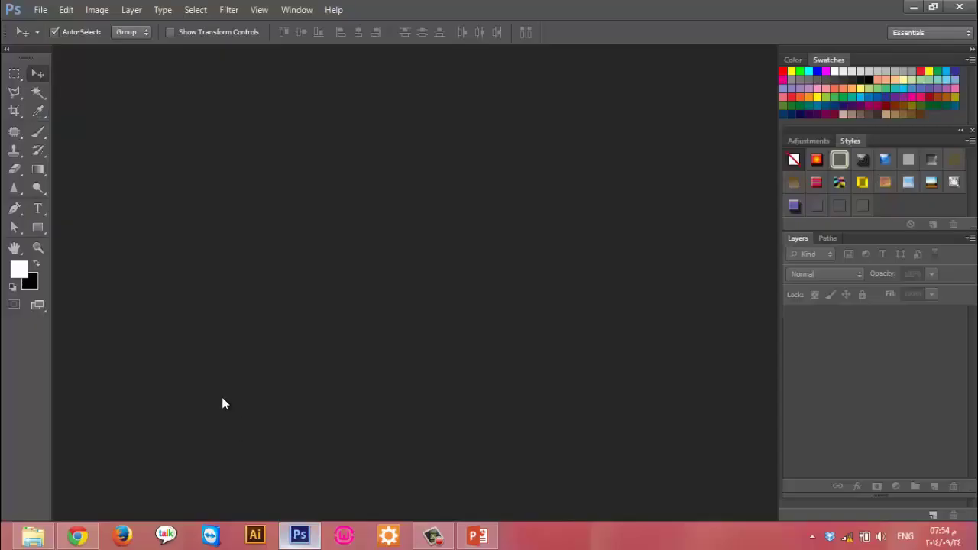
left_click(33, 535)
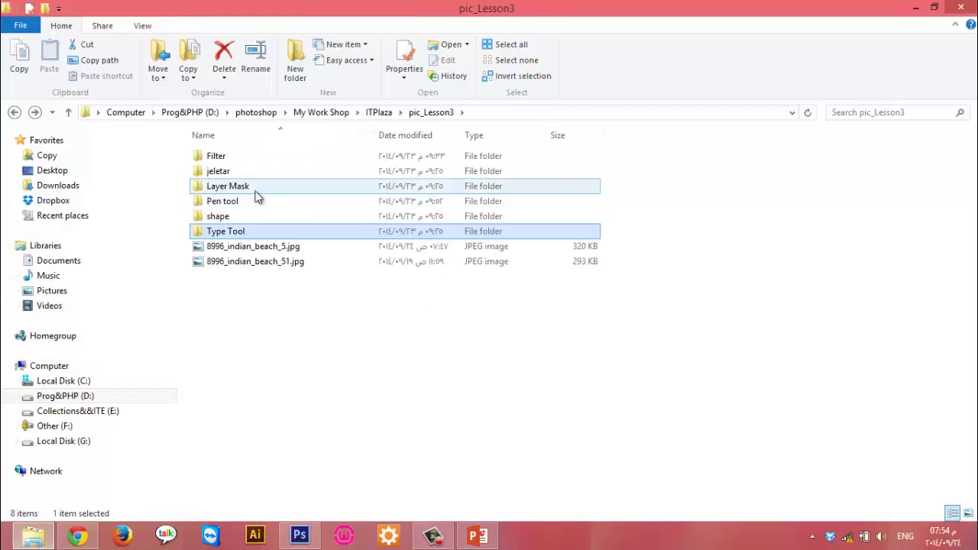
double_click(257, 188)
left_click(328, 201)
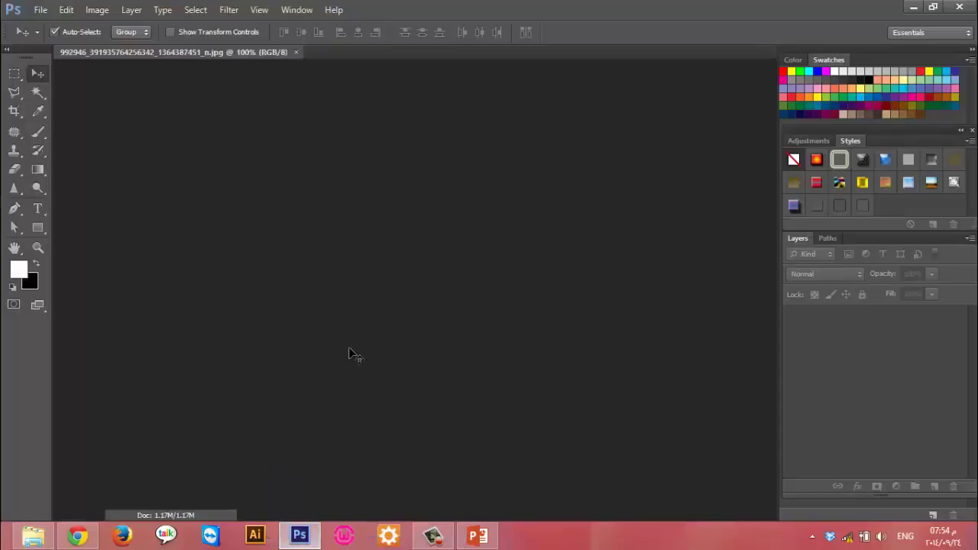
left_click_drag(298, 218, 349, 353)
Duplicate the Background layer and desaturate the copy to grayscale
left_click(427, 529)
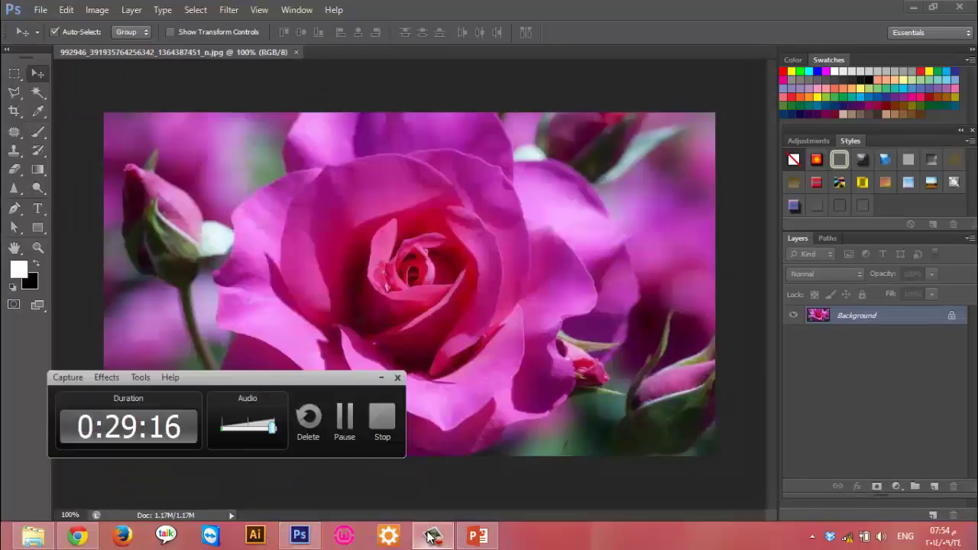
left_click(430, 533)
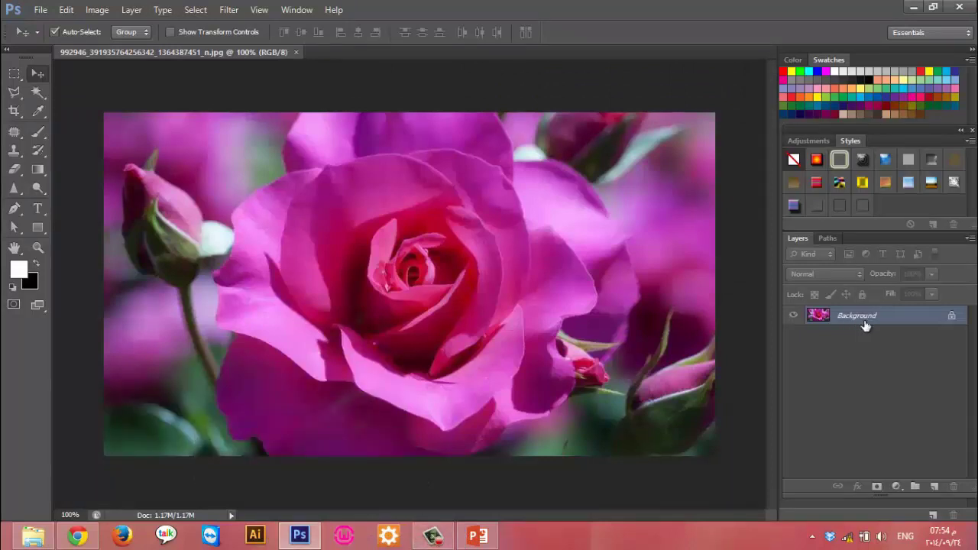
left_click_drag(879, 320, 933, 488)
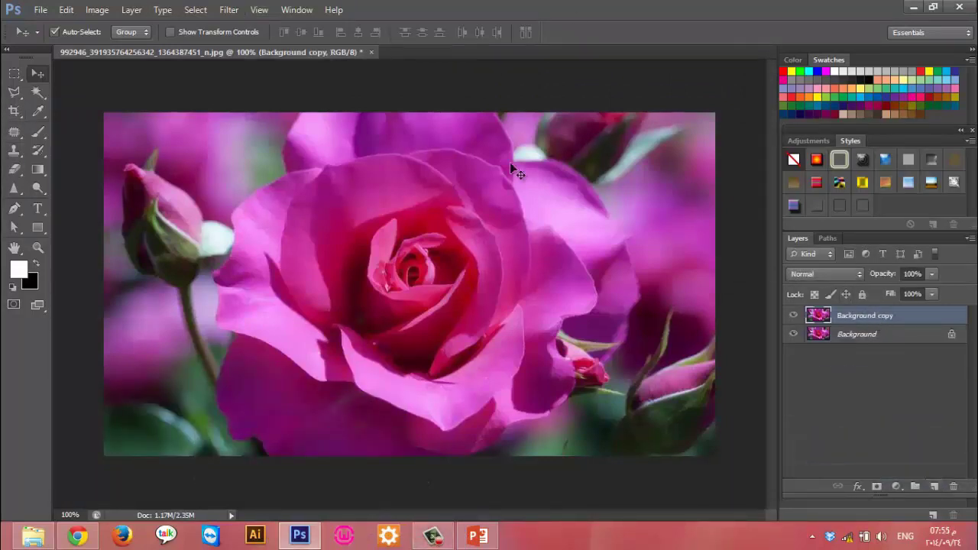
left_click(97, 10)
mouse_move(118, 46)
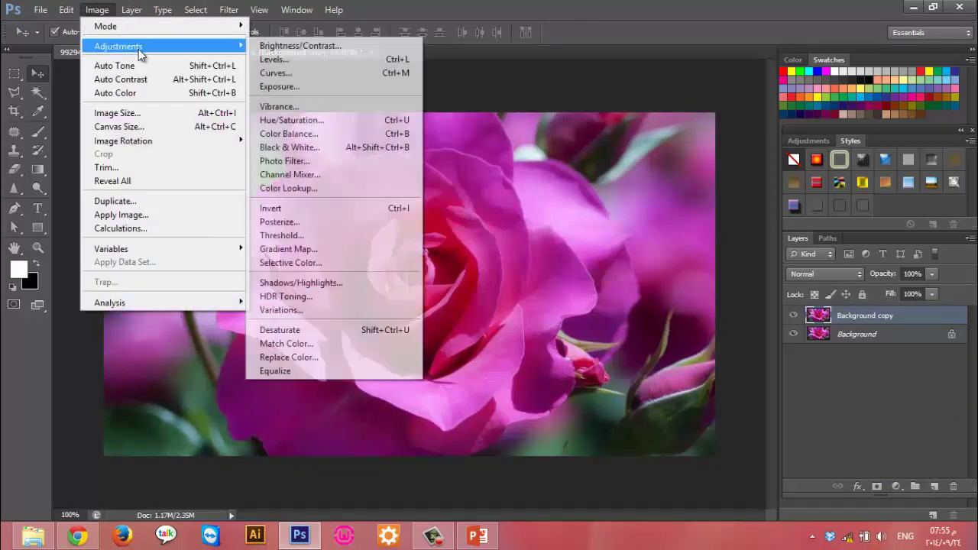
left_click(324, 336)
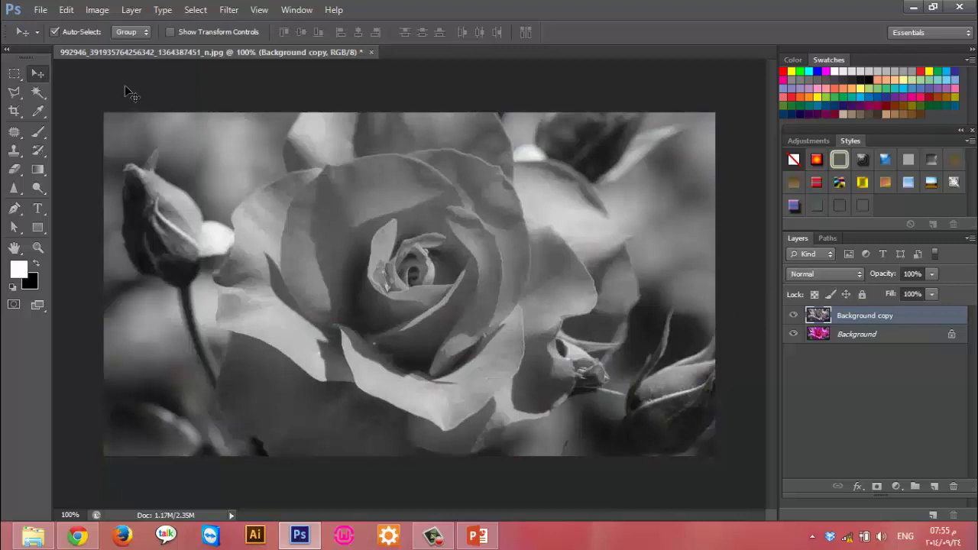
Select the rose with the Magnetic Lasso and add a layer mask to the grey copy
left_click(19, 98)
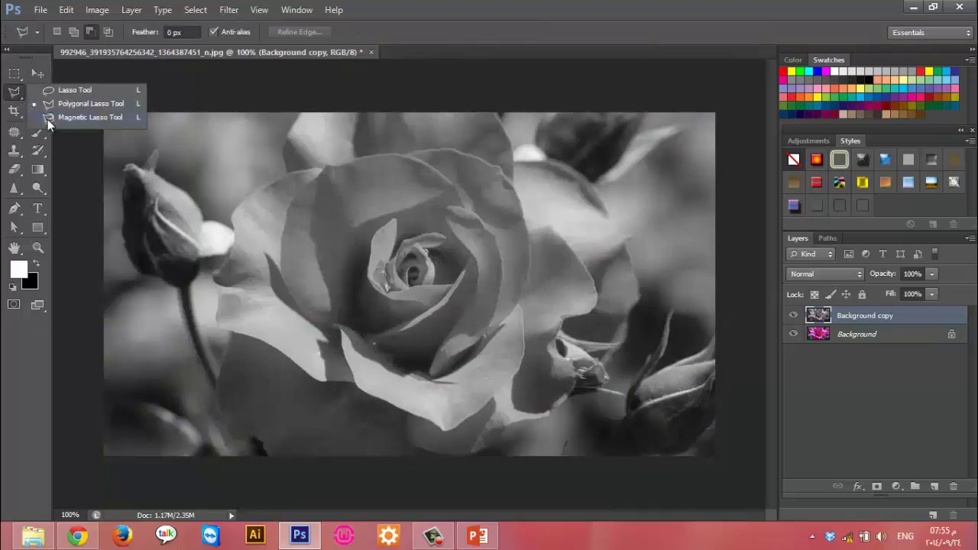
left_click(48, 119)
left_click(227, 257)
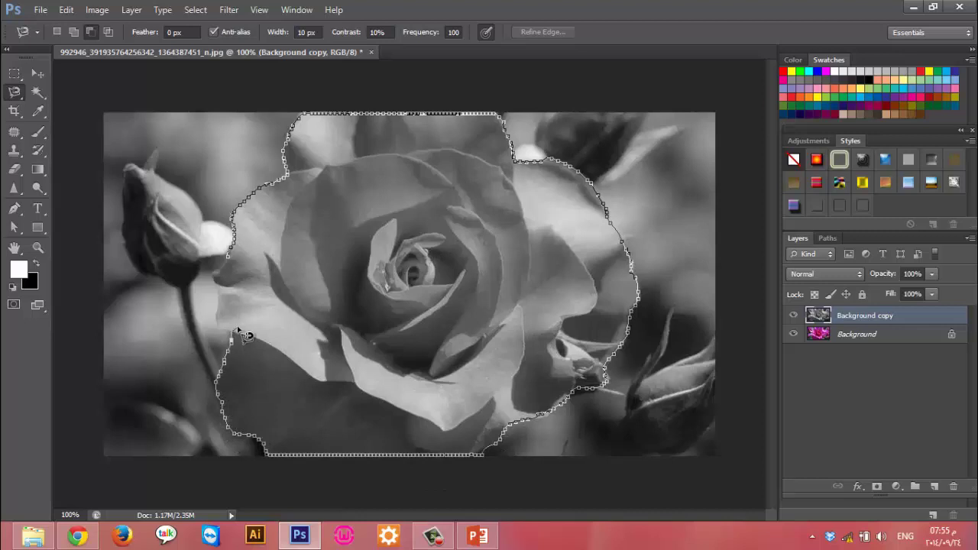
left_click(222, 272)
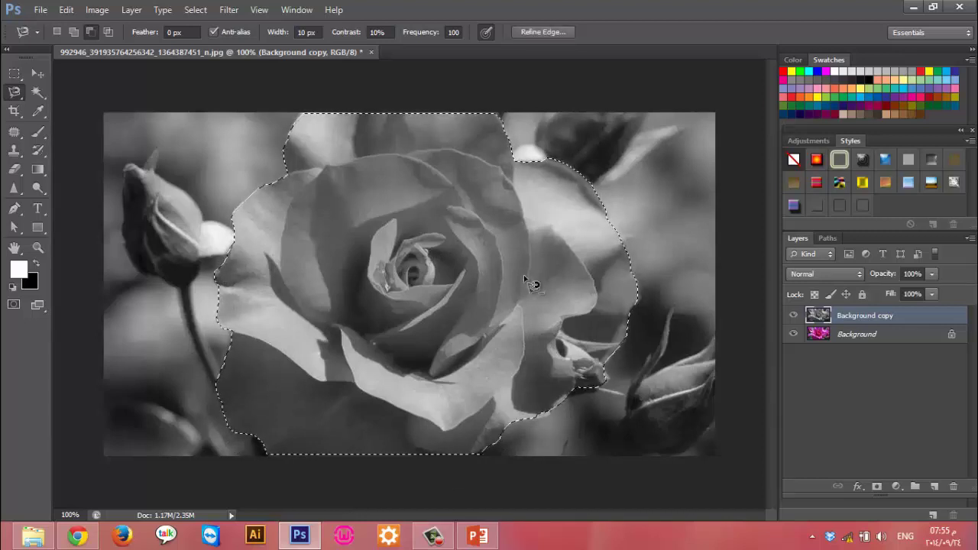
left_click(877, 486)
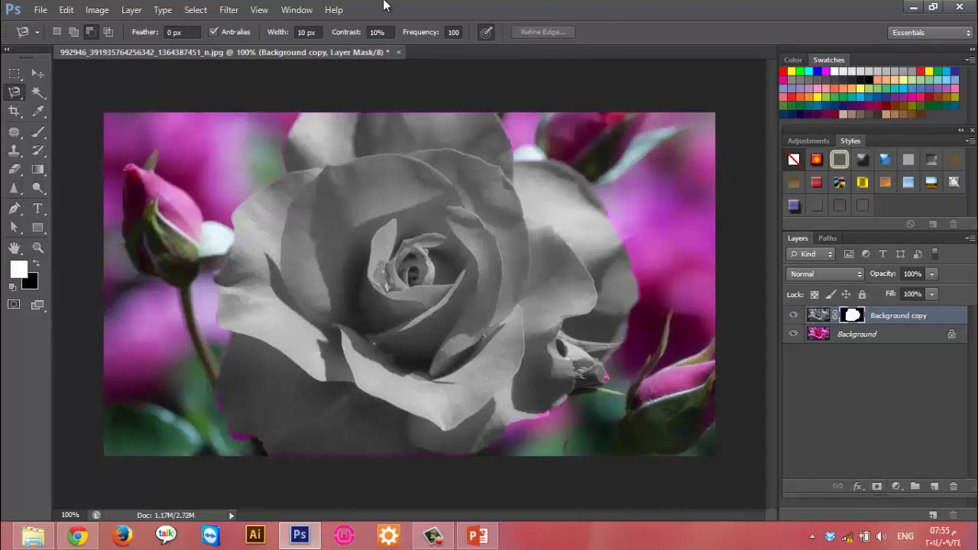
left_click(819, 315)
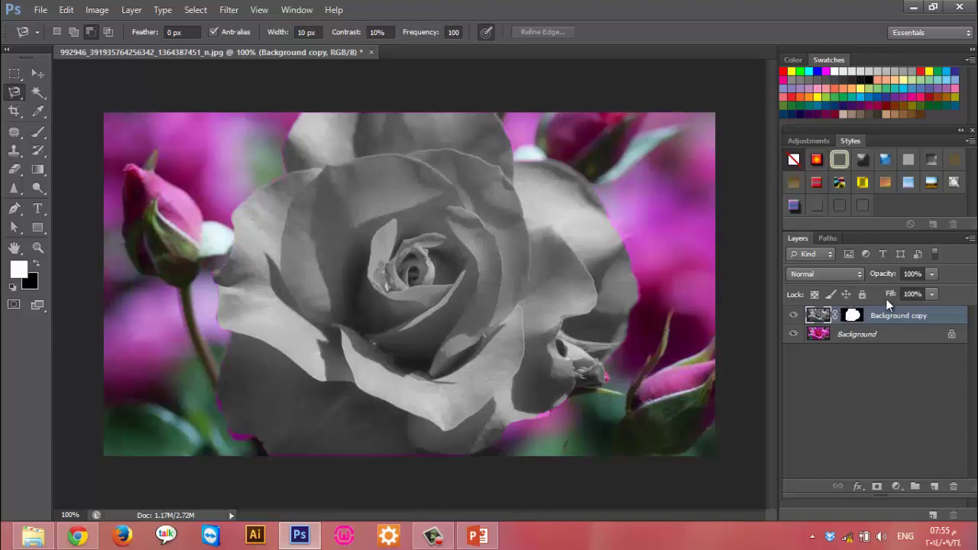
left_click(862, 336)
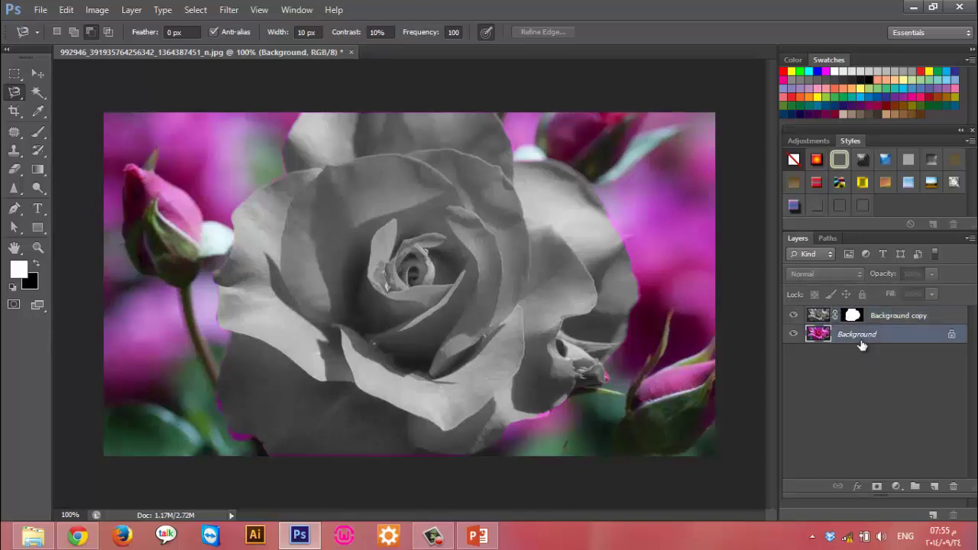
left_click(794, 337)
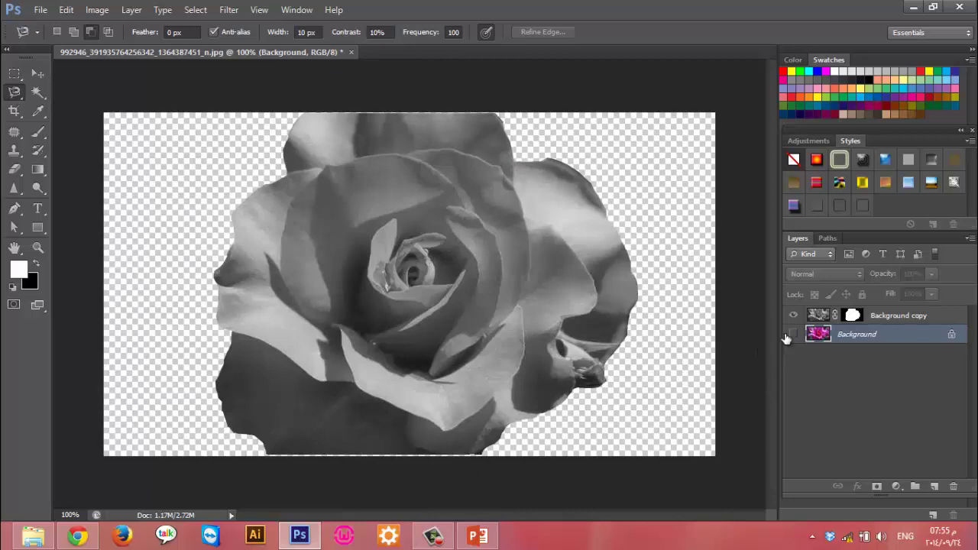
left_click(793, 336)
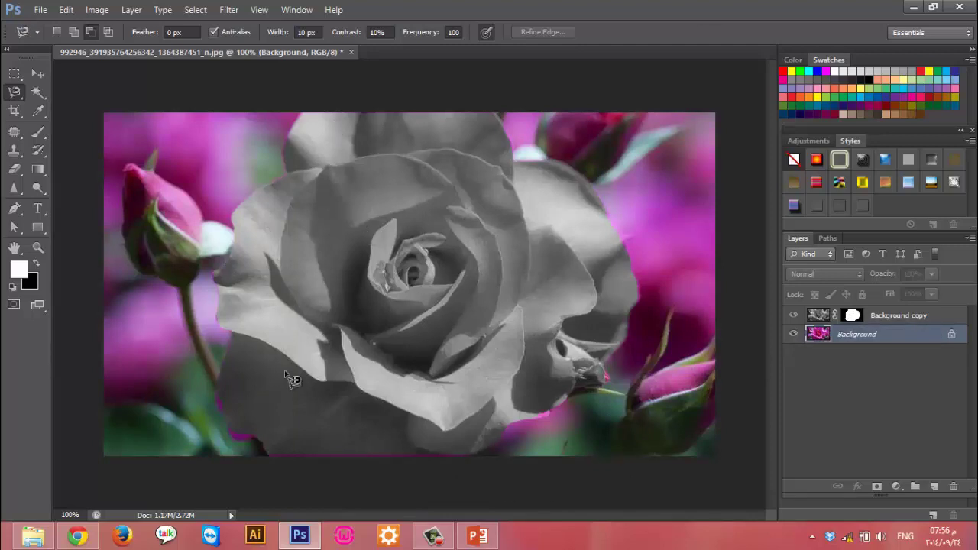
Replace the mask with an inverted-selection mask so the rose shows pink, then close the document
key("ctrl+z")
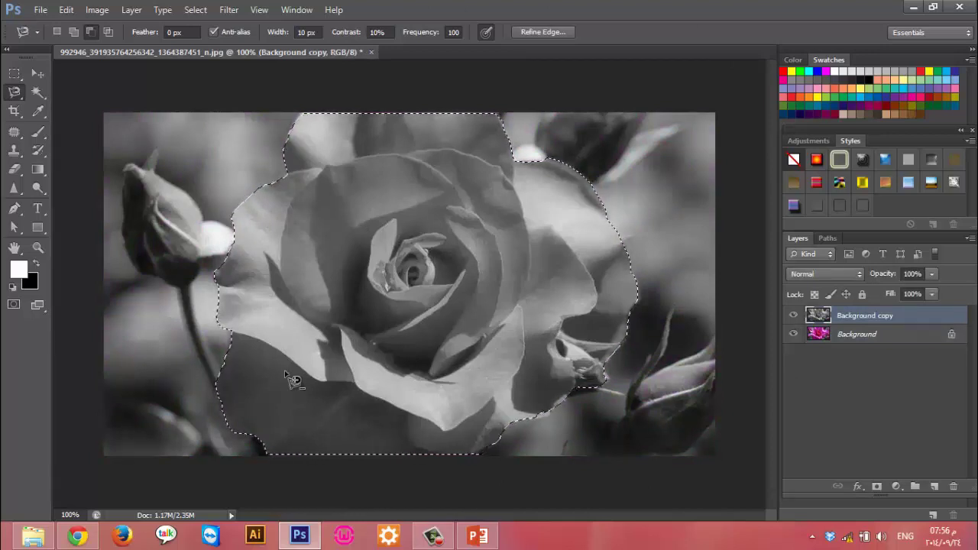
key("ctrl+shift+i")
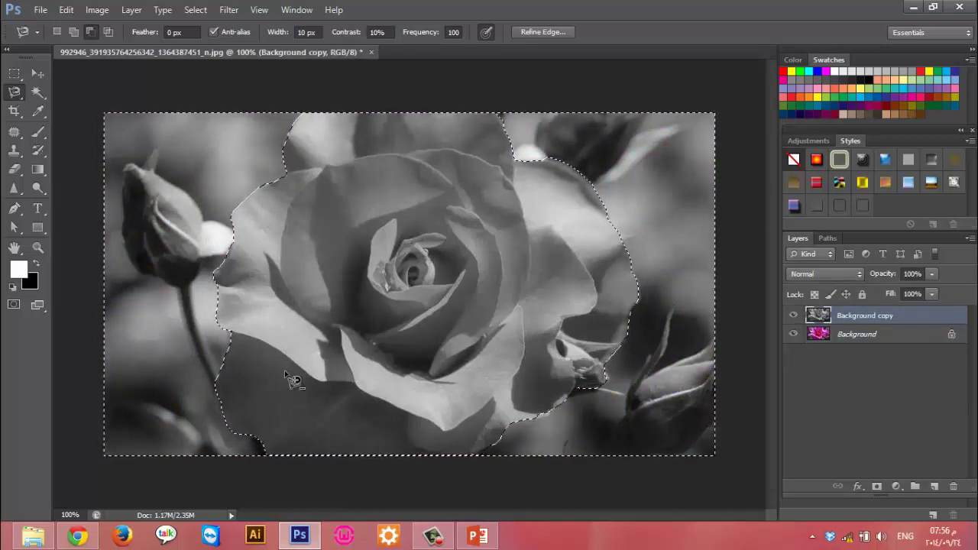
left_click(196, 10)
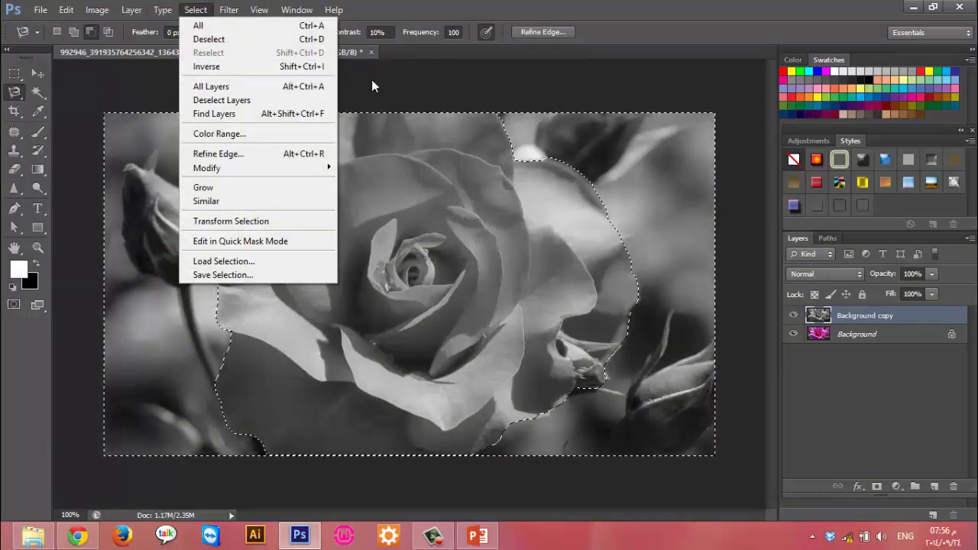
left_click(488, 53)
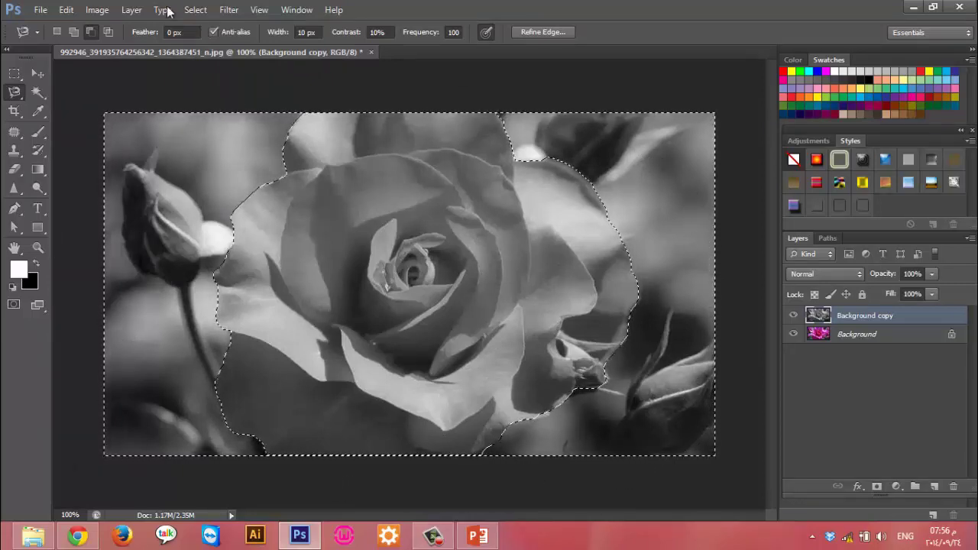
left_click(876, 487)
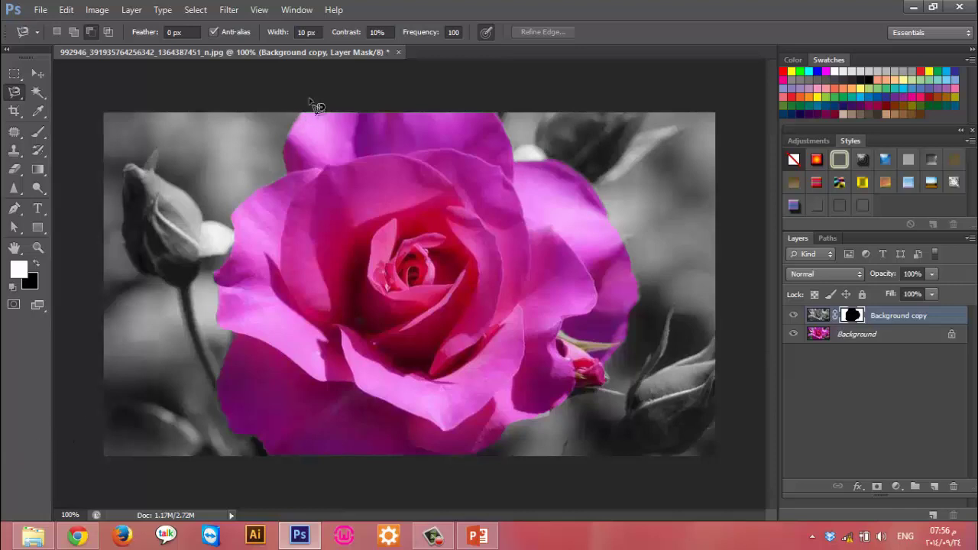
left_click(399, 51)
Discard changes to the rose document and move the presentation to slide 64
left_click(497, 216)
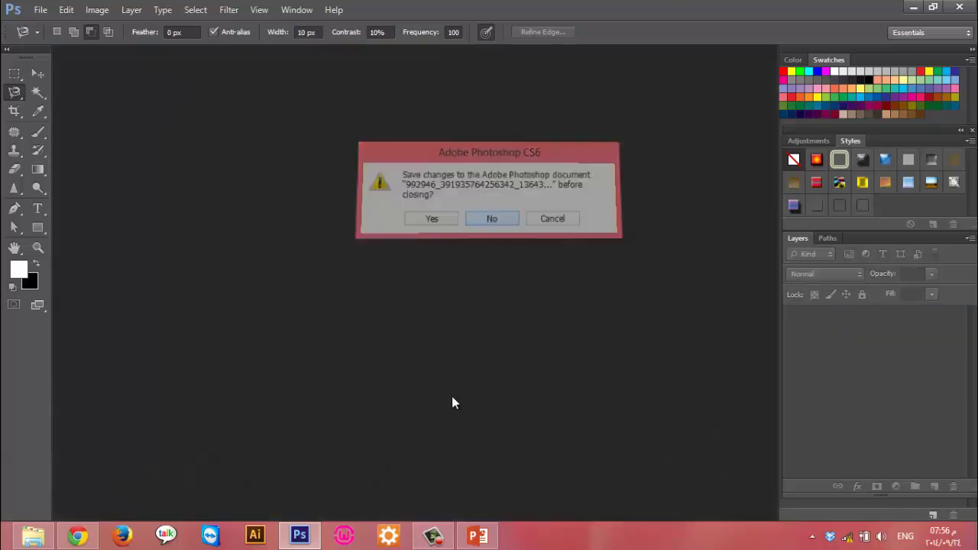
left_click(477, 536)
key("Down")
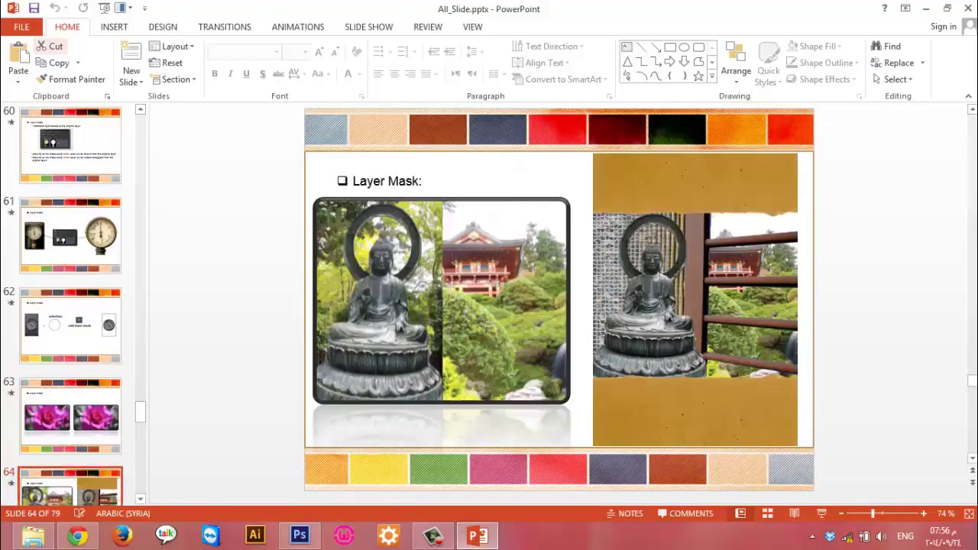
Open Untitled-2.psd from the Layer Mask > example1 folder in Photoshop
left_click(19, 537)
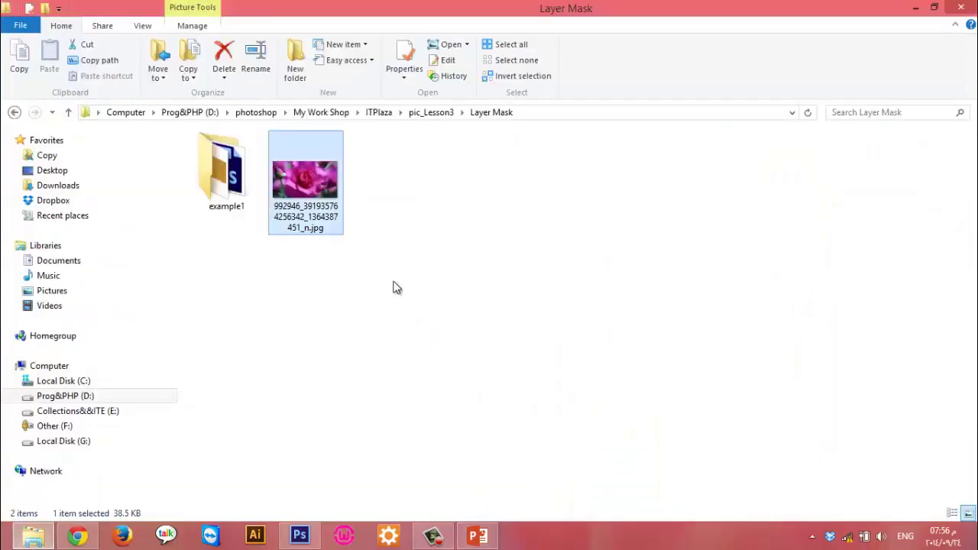
key("alt+Up")
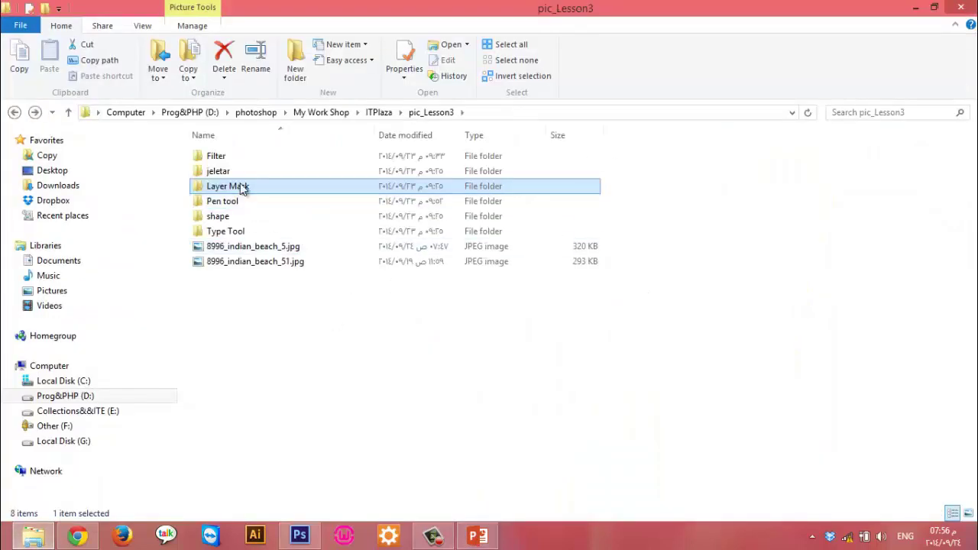
double_click(240, 188)
double_click(238, 162)
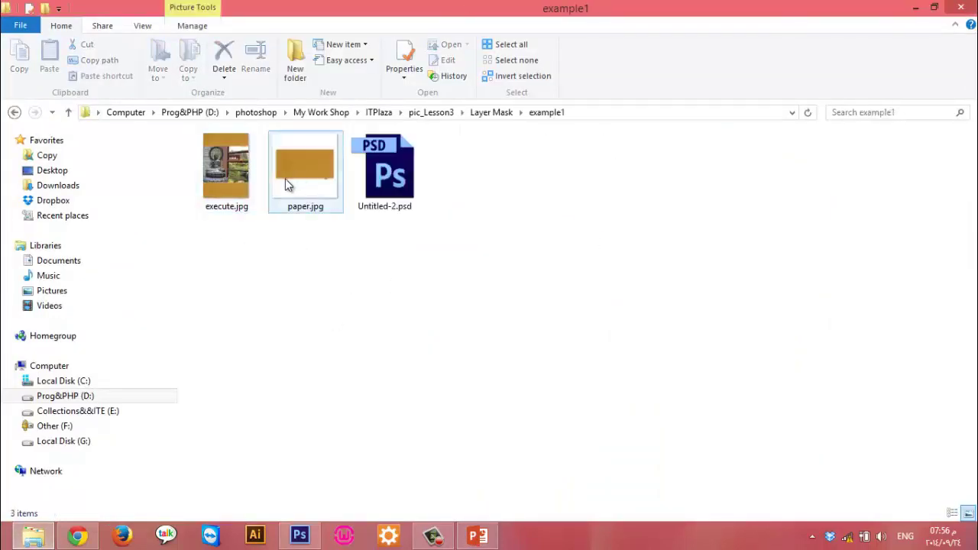
double_click(363, 189)
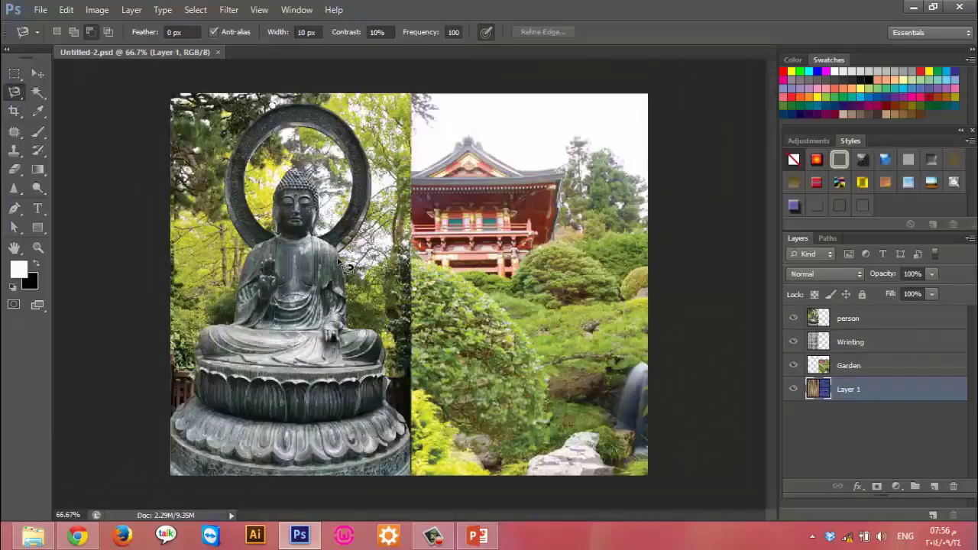
left_click(856, 325)
left_click(794, 319)
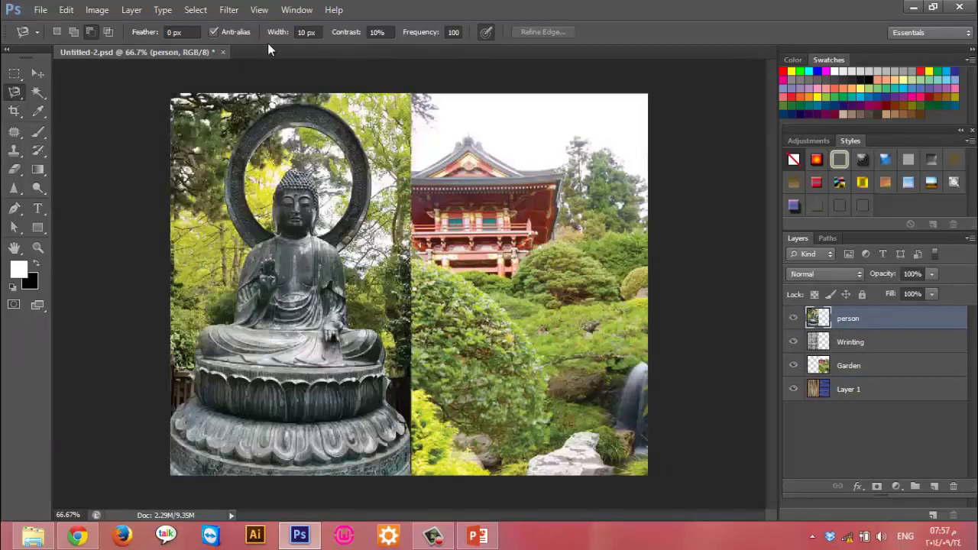
left_click(793, 319)
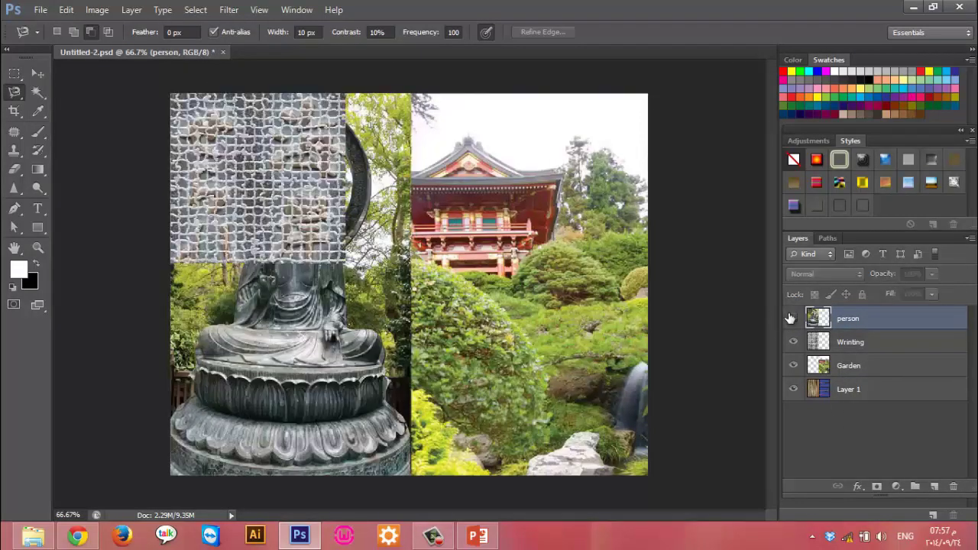
left_click(795, 342)
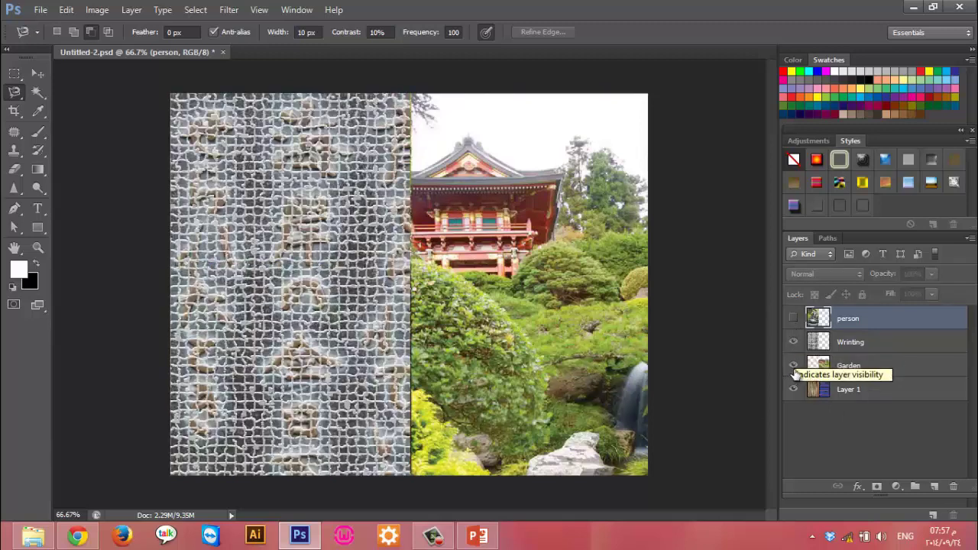
left_click(794, 366)
left_click(793, 366)
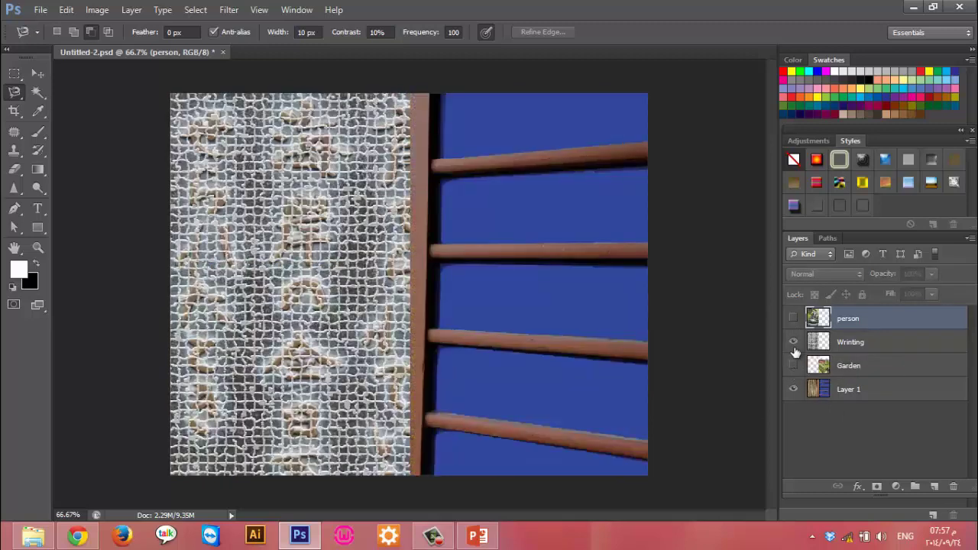
left_click(793, 341)
left_click(843, 388)
left_click(793, 393)
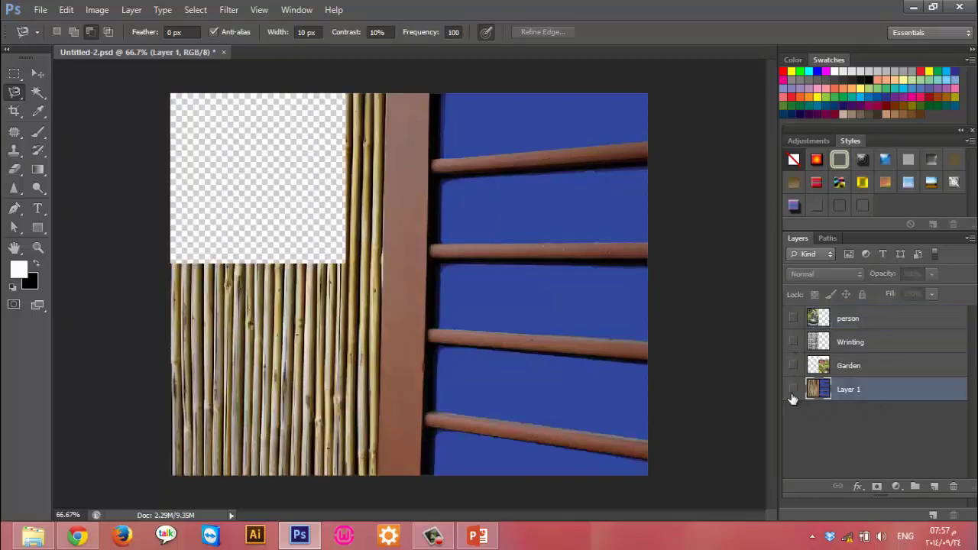
left_click(794, 366)
left_click(793, 342)
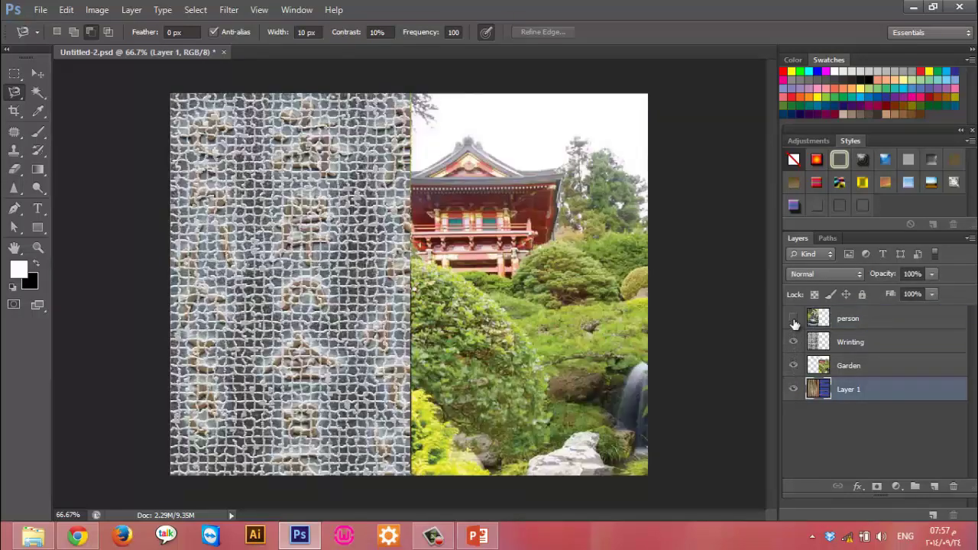
left_click(793, 318)
left_click(871, 317)
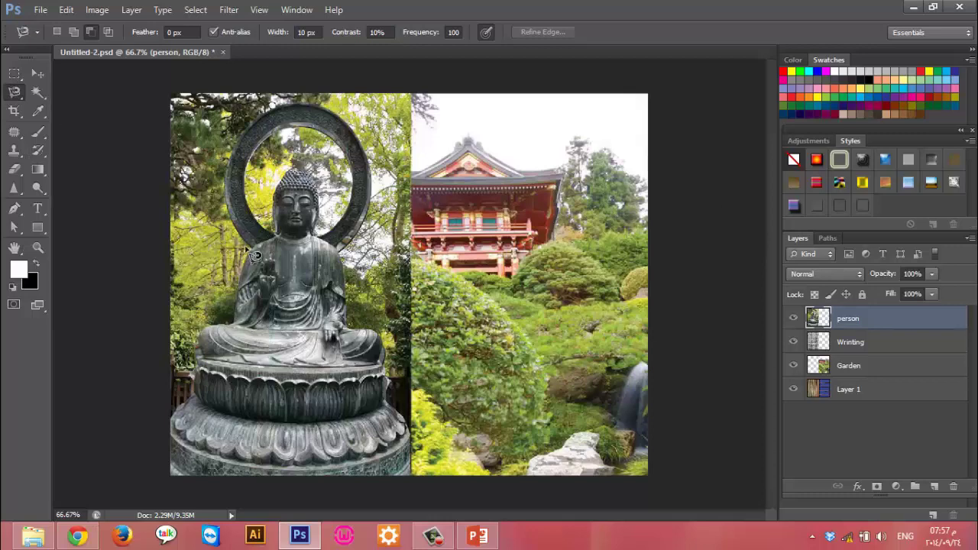
key("ctrl+plus")
key("ctrl+minus")
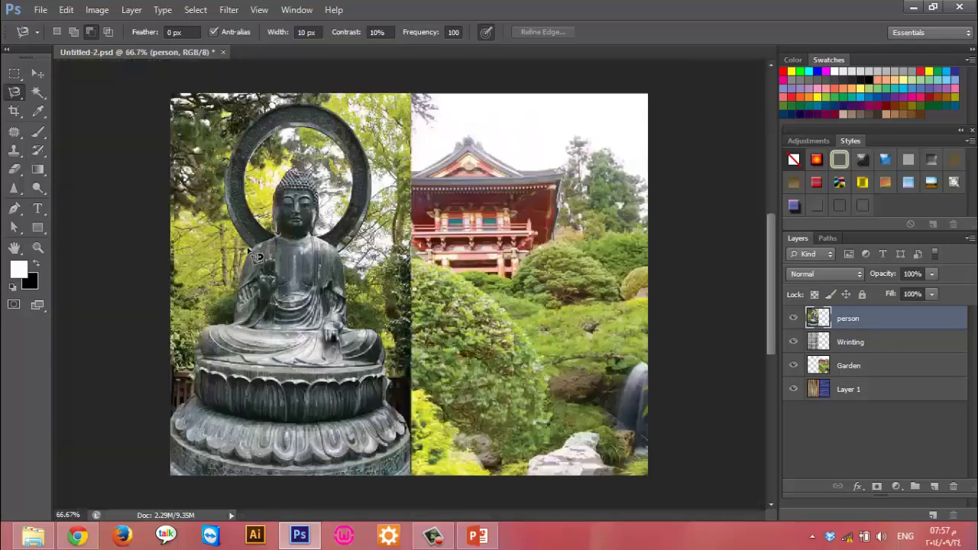
key("ctrl+0")
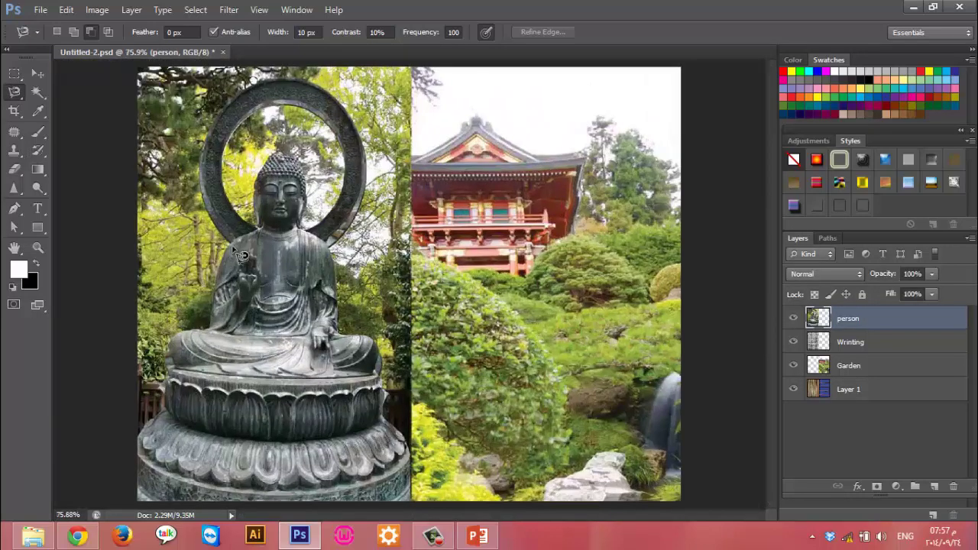
Trace the Buddha statue and halo with the Magnetic Lasso and view the selection as a Quick Mask
left_click(224, 231)
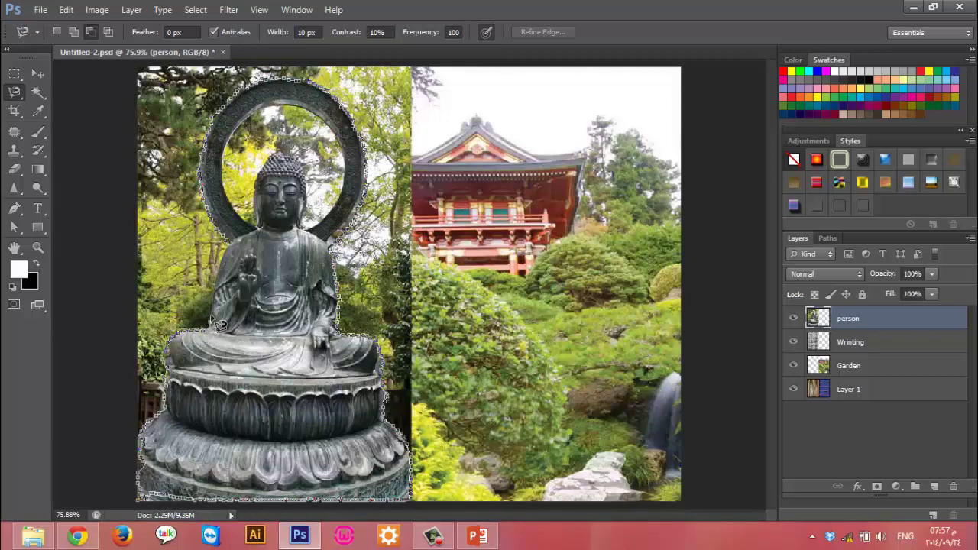
left_click(228, 253)
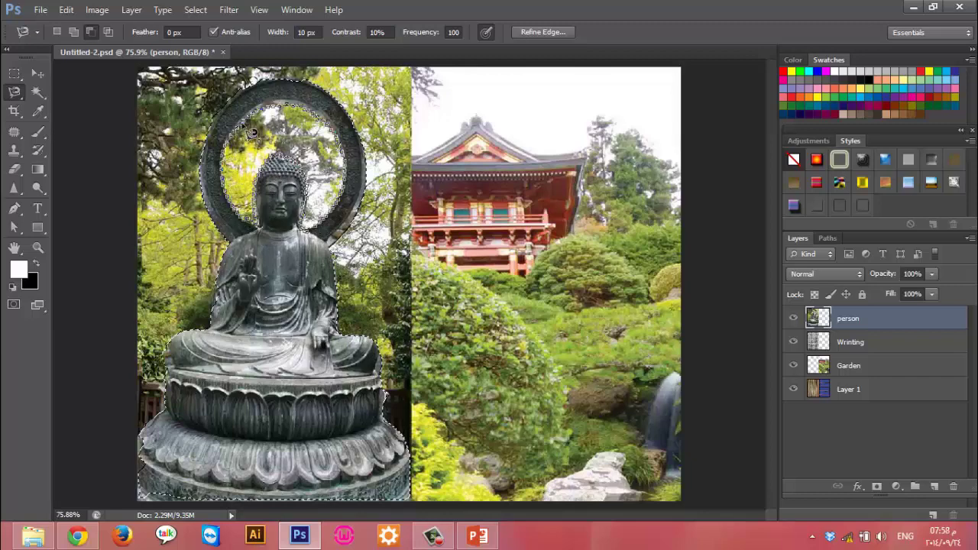
left_click(14, 304)
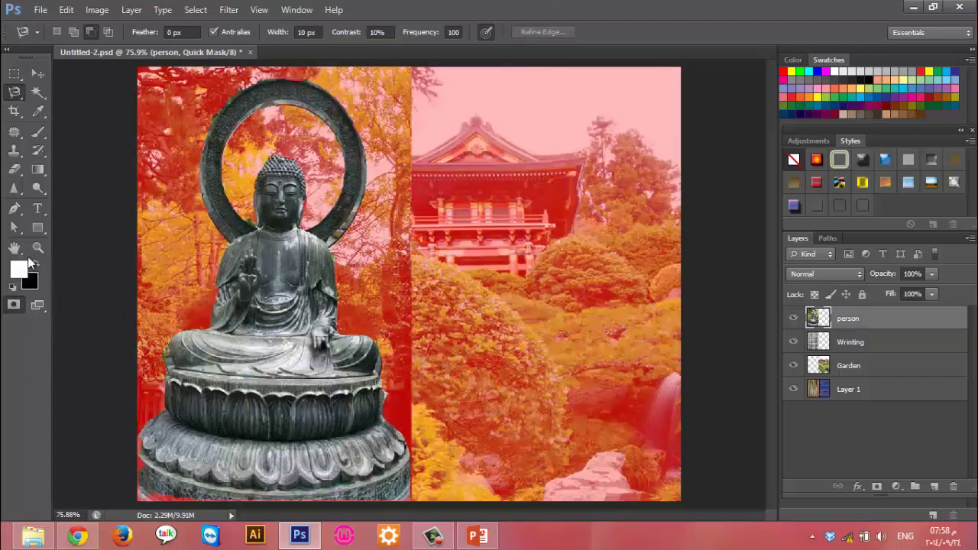
left_click(44, 134)
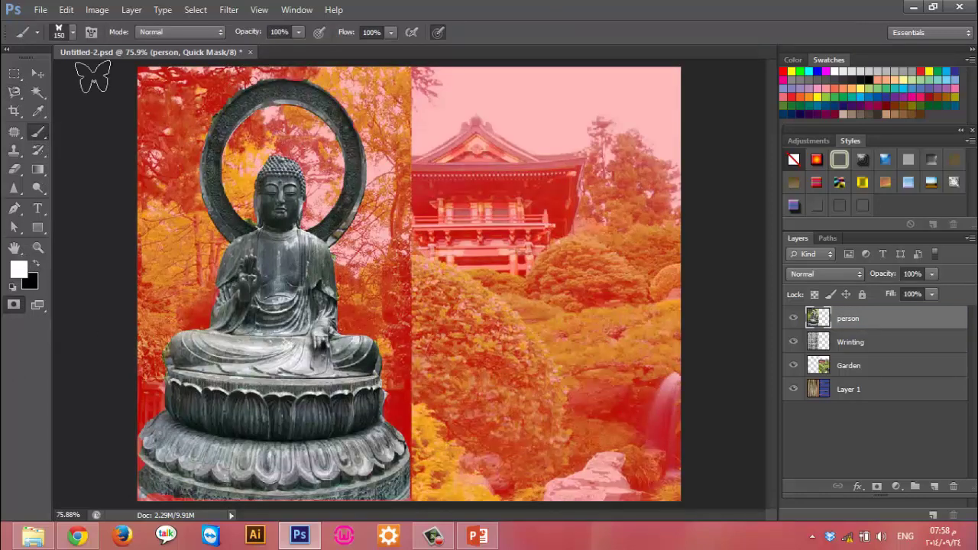
Load Basic Brushes in place of the current set and choose the 16 px hard round brush
left_click(74, 32)
left_click(185, 58)
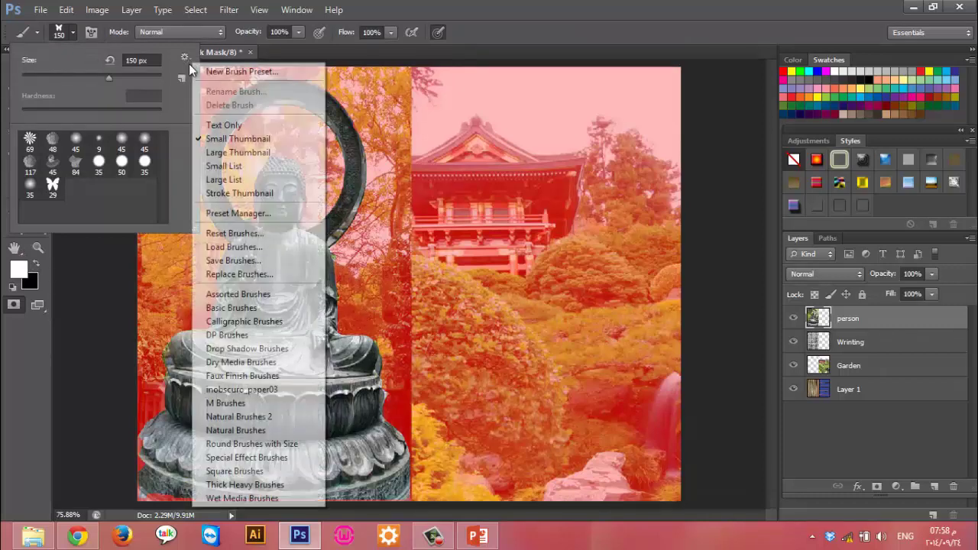
left_click(261, 308)
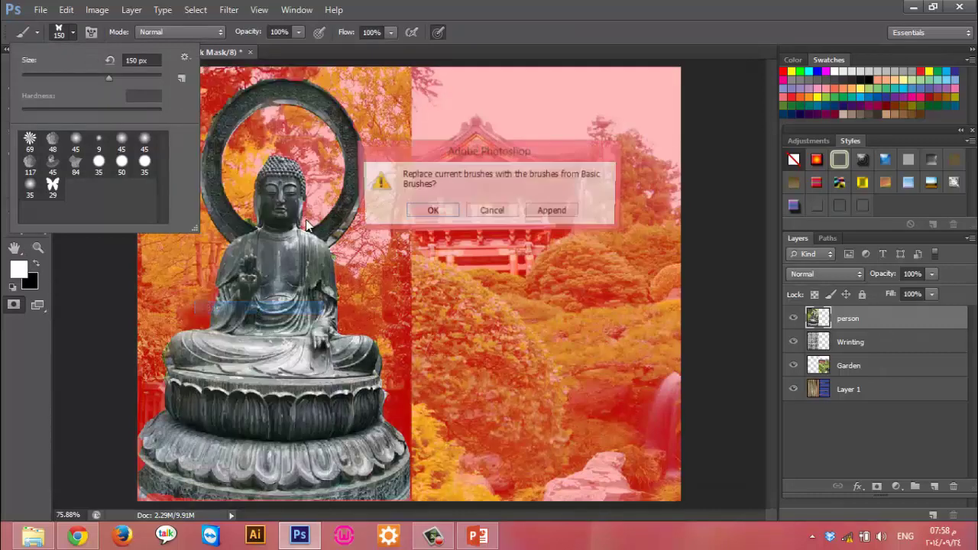
left_click(436, 214)
left_click(121, 163)
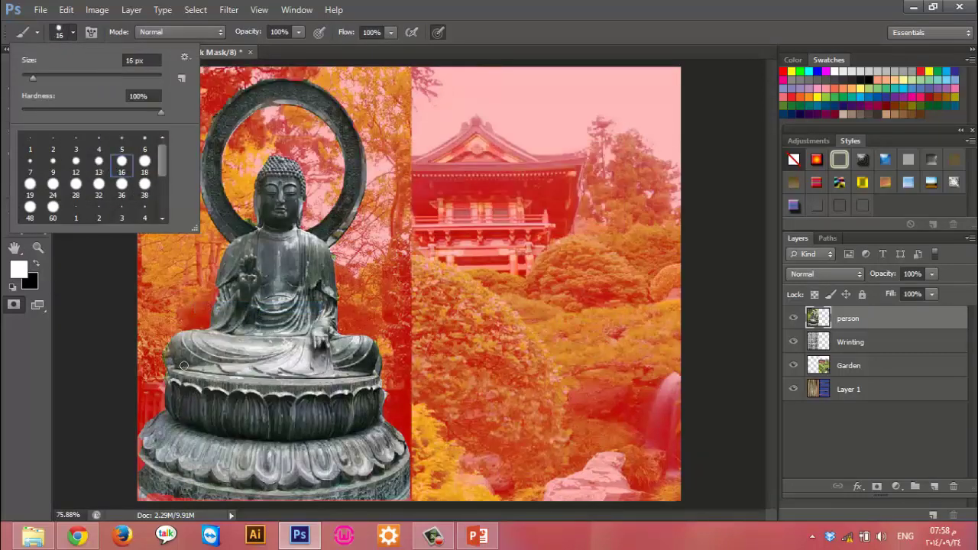
left_click(182, 362)
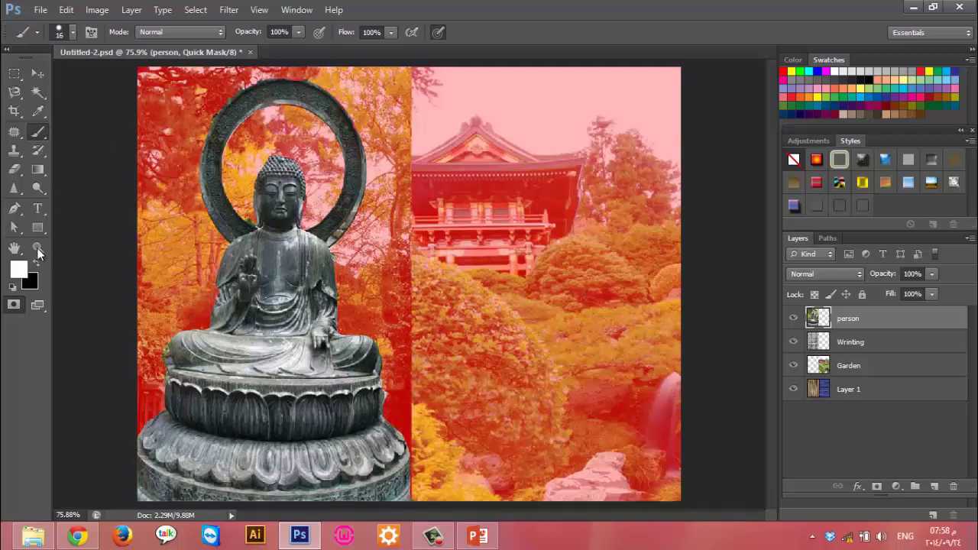
Zoom to 200% and paint black over the green fringe beside the Buddha, halo and shoulder
key("ctrl+plus")
key("ctrl+plus")
scroll(87, 255, "up", 2)
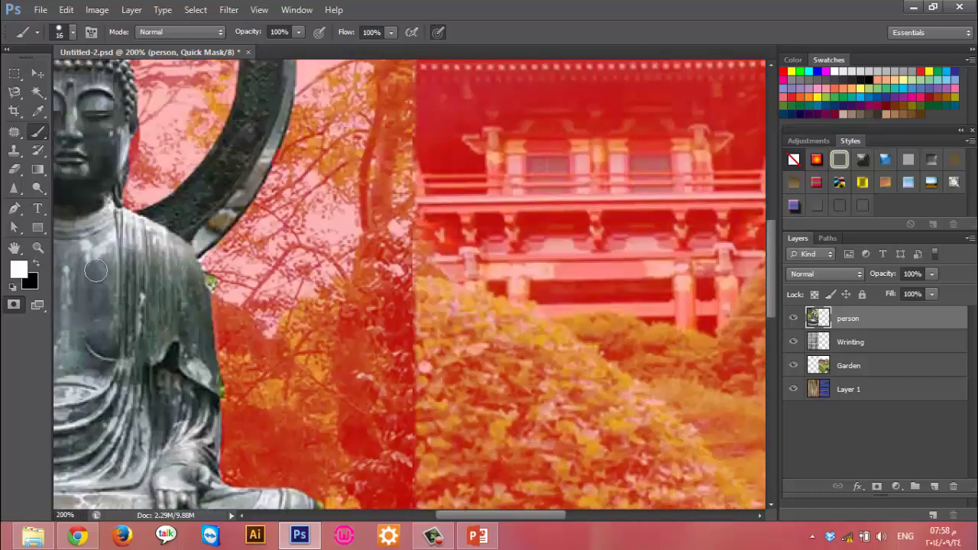
scroll(46, 257, "up", 2)
left_click(38, 262)
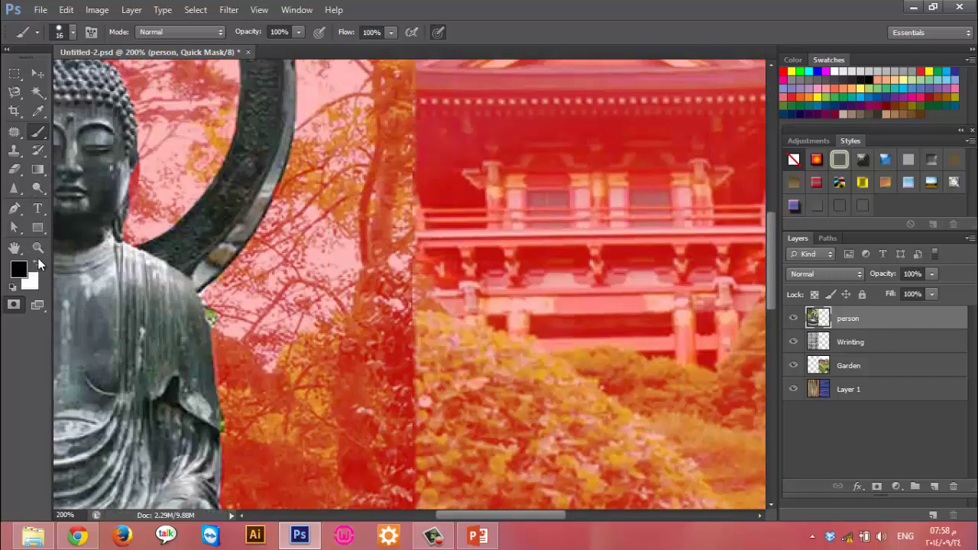
left_click_drag(215, 348, 222, 306)
left_click_drag(420, 515, 371, 514)
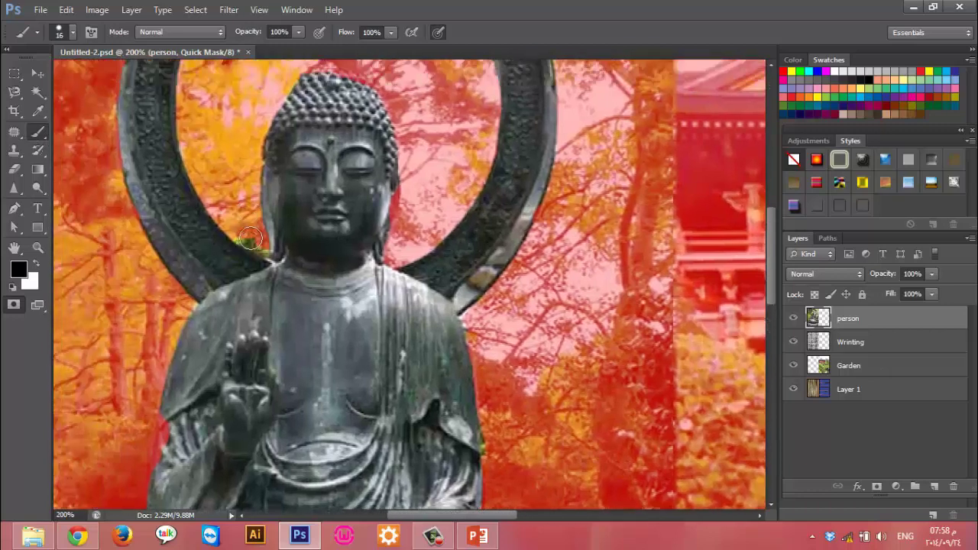
left_click_drag(248, 242, 254, 243)
key("bracketleft")
key("bracketleft")
Mask the halo ring's upper-left gap in black and restore its inner top edge in white
scroll(357, 241, "up", 4)
scroll(355, 235, "up", 1)
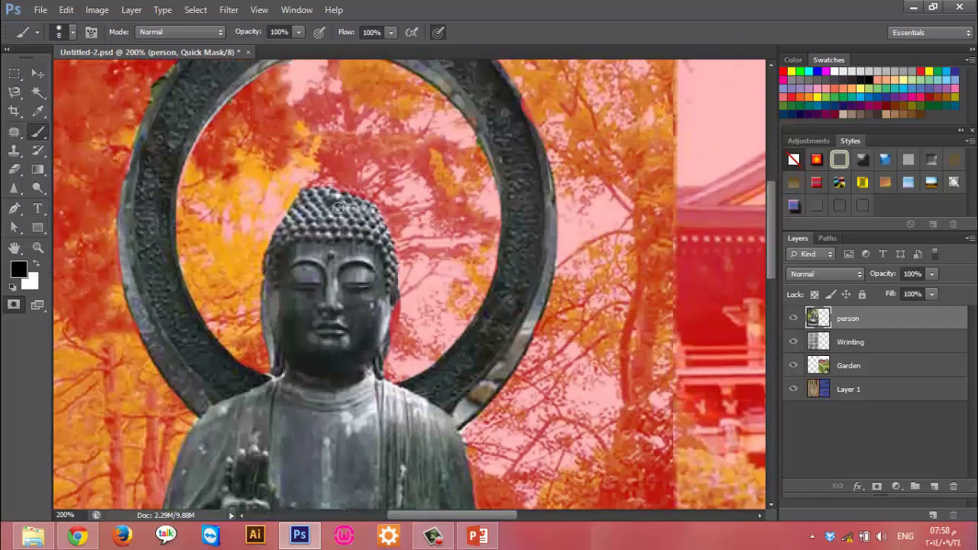
left_click(39, 264)
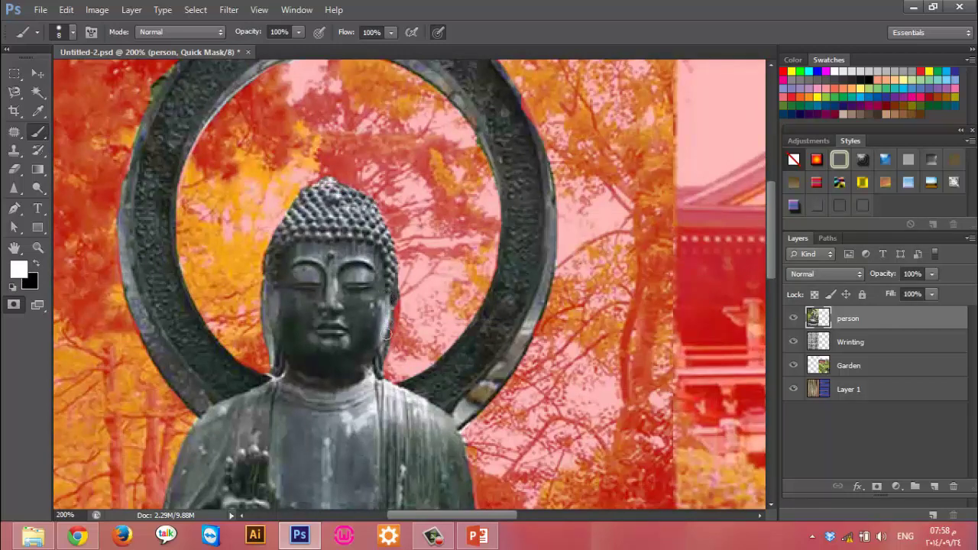
scroll(378, 343, "up", 3)
scroll(275, 183, "up", 2)
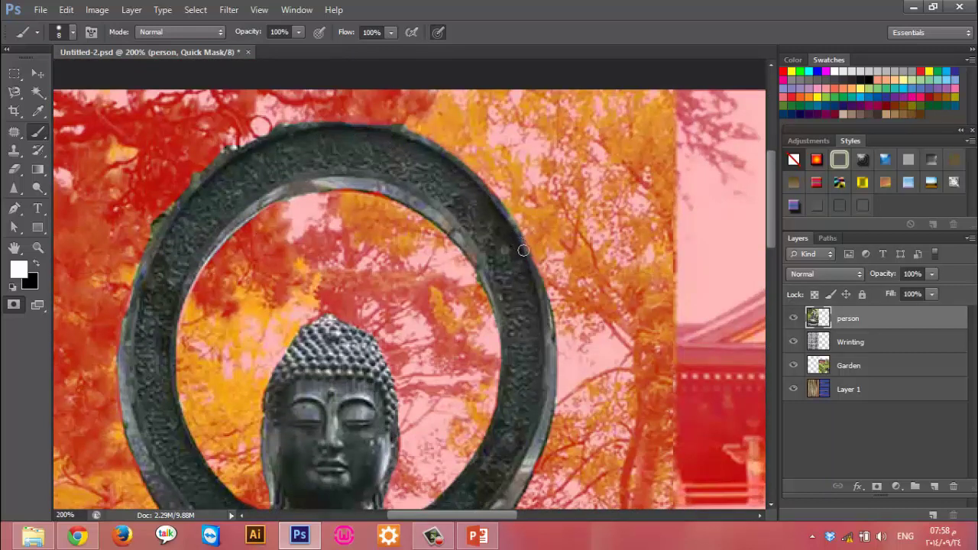
left_click(39, 263)
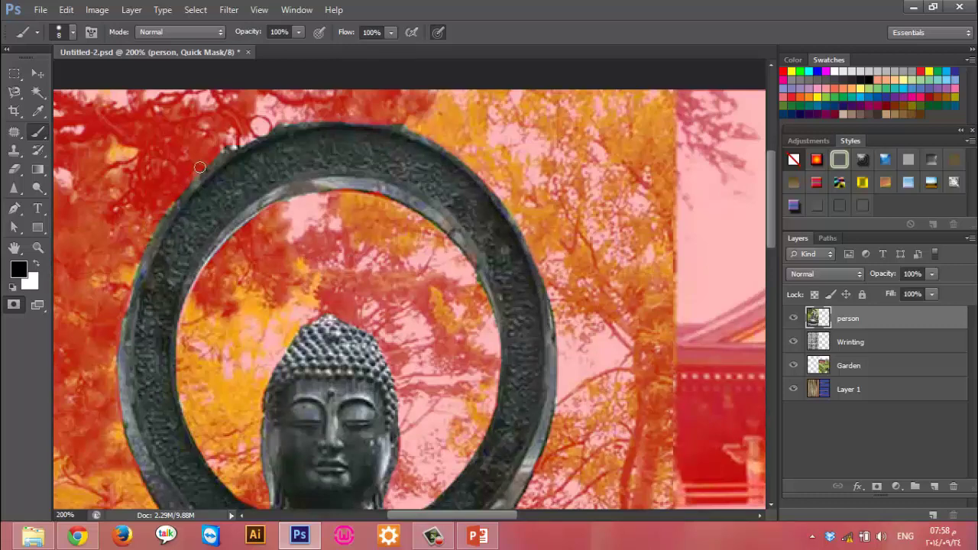
left_click_drag(200, 167, 285, 124)
scroll(332, 281, "down", 3)
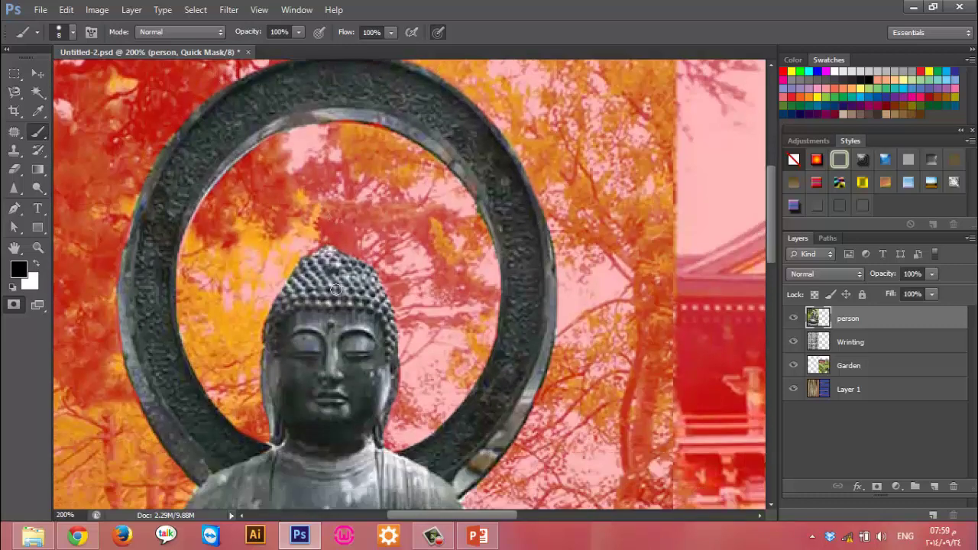
left_click(35, 264)
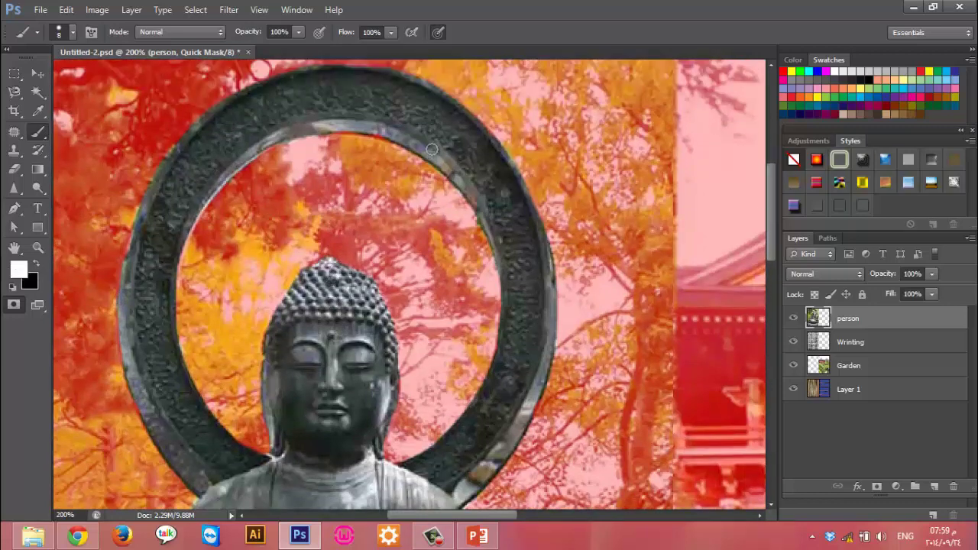
left_click_drag(391, 137, 361, 130)
Paint black over the fringe along the statue's right edge and lotus base
scroll(262, 329, "down", 5)
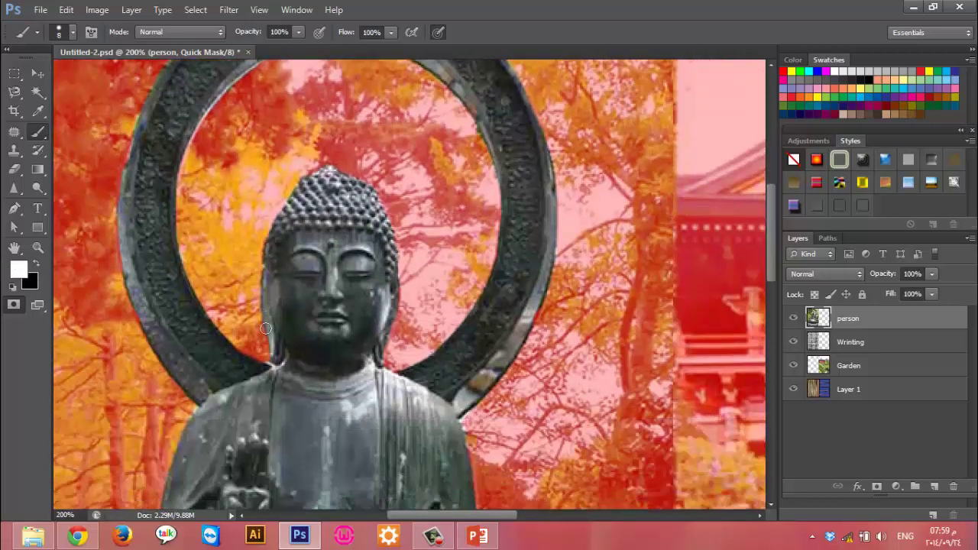
scroll(262, 329, "down", 4)
scroll(262, 328, "down", 3)
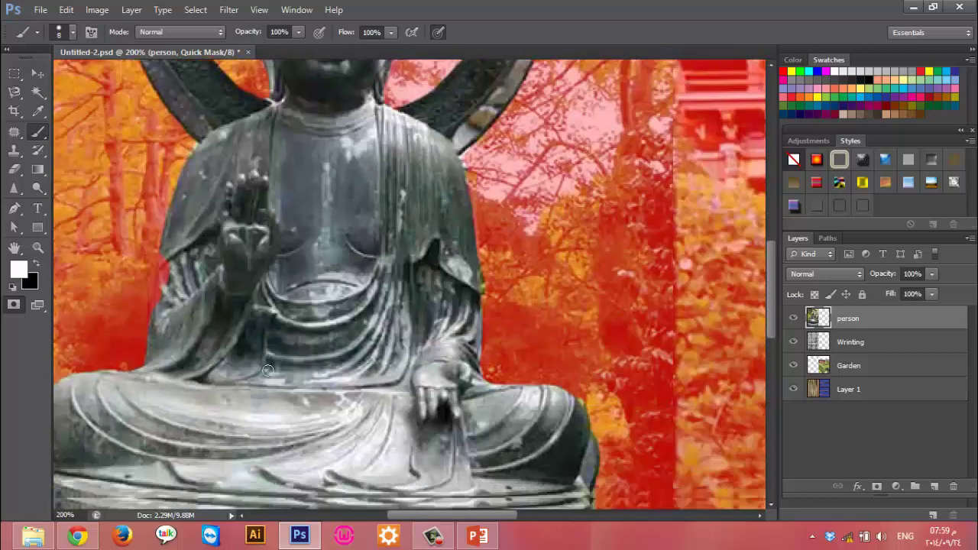
scroll(504, 321, "down", 3)
scroll(752, 311, "down", 3)
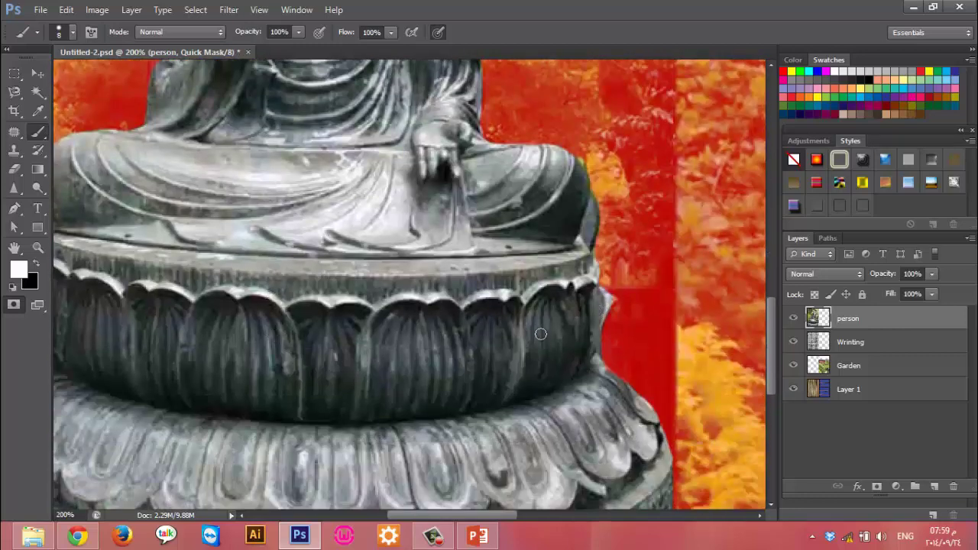
left_click(37, 264)
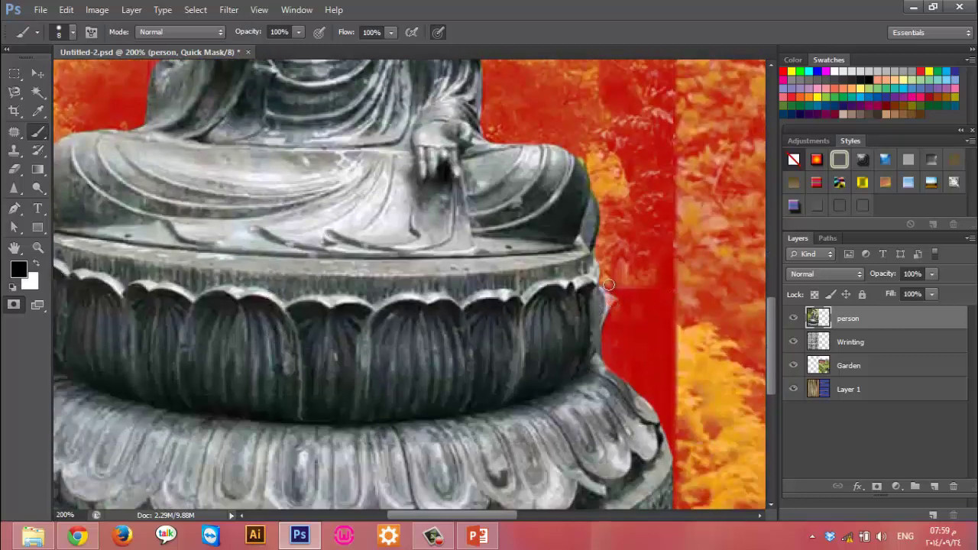
left_click_drag(614, 323, 602, 260)
scroll(612, 336, "down", 3)
scroll(612, 336, "down", 3)
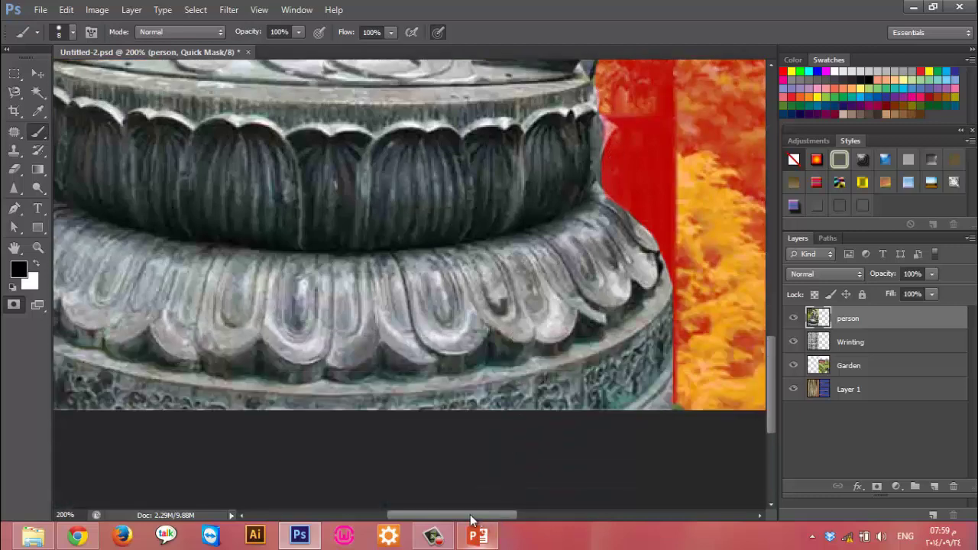
mouse_move(479, 515)
left_mouse_down()
mouse_move(395, 527)
mouse_move(435, 527)
left_mouse_up()
scroll(265, 242, "up", 3)
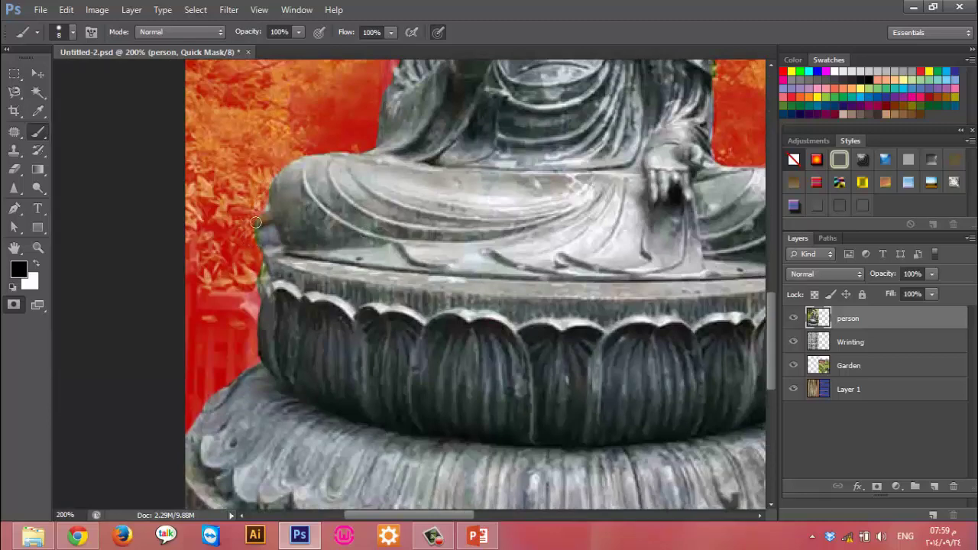
scroll(366, 254, "up", 2)
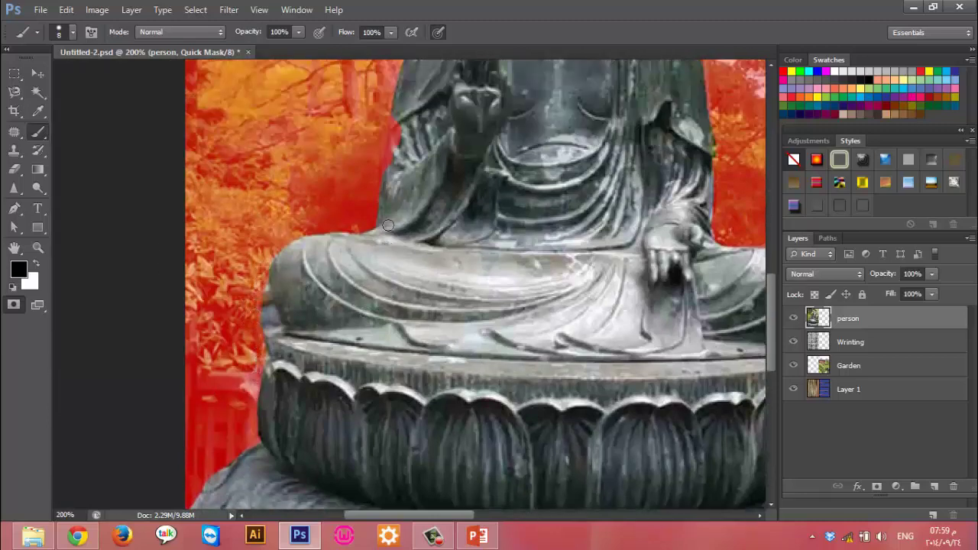
scroll(366, 255, "up", 3)
scroll(366, 254, "up", 3)
scroll(366, 254, "up", 2)
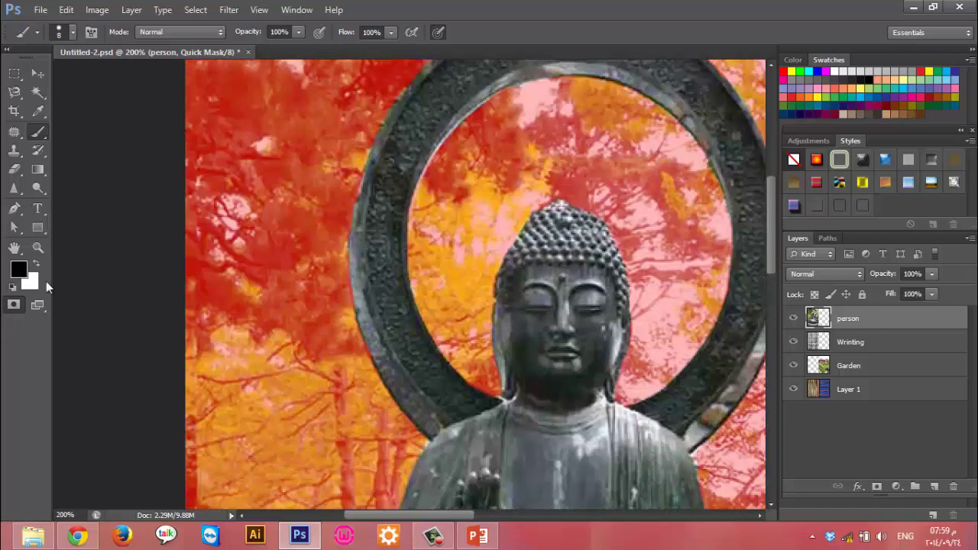
Exit Quick Mask, fit the view, mask the person layer to the statue, and toggle Wrinting's visibility
left_click(13, 305)
key("x")
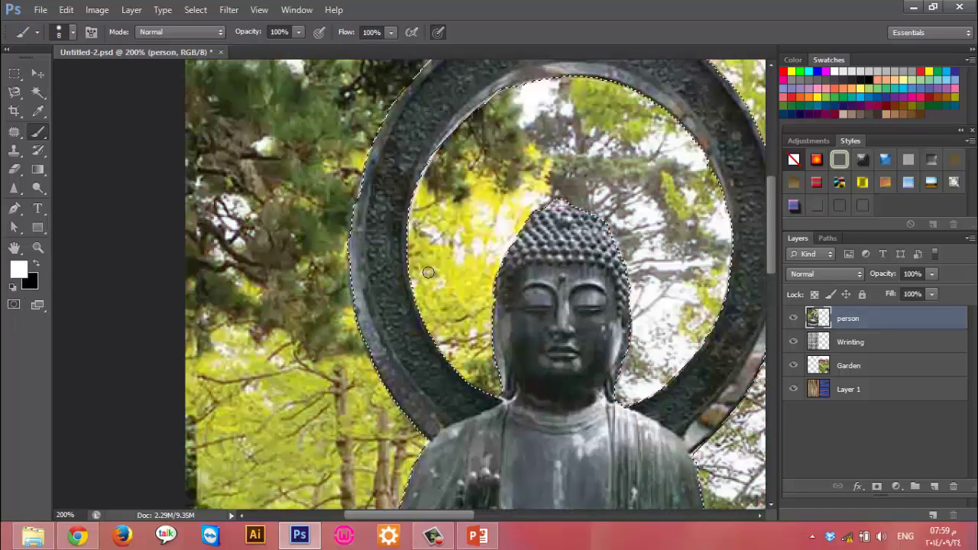
key("ctrl+minus")
key("ctrl+minus")
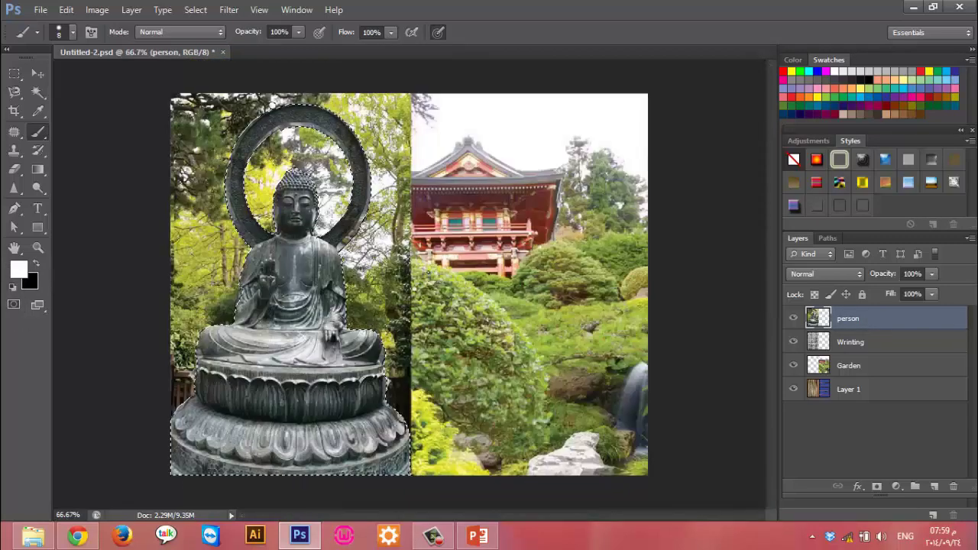
key("ctrl+0")
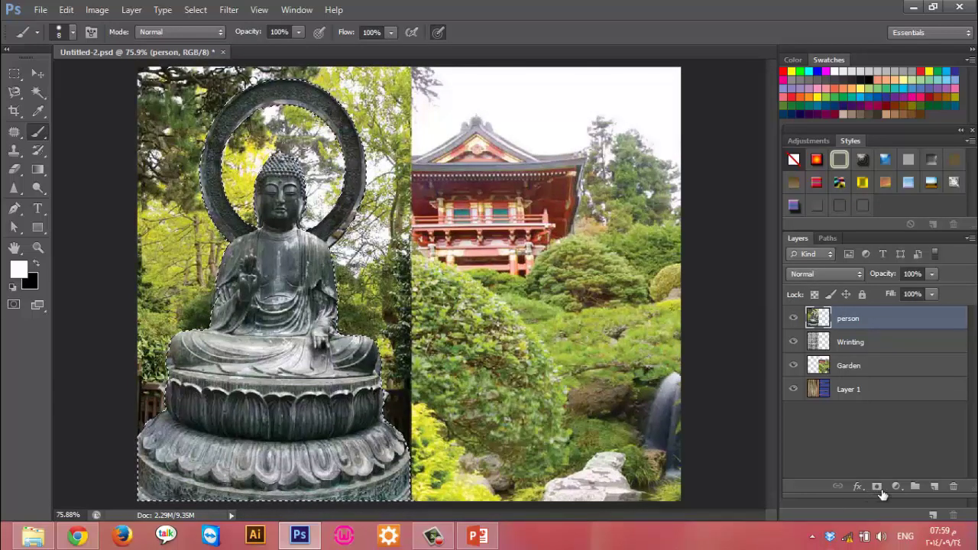
left_click(879, 487)
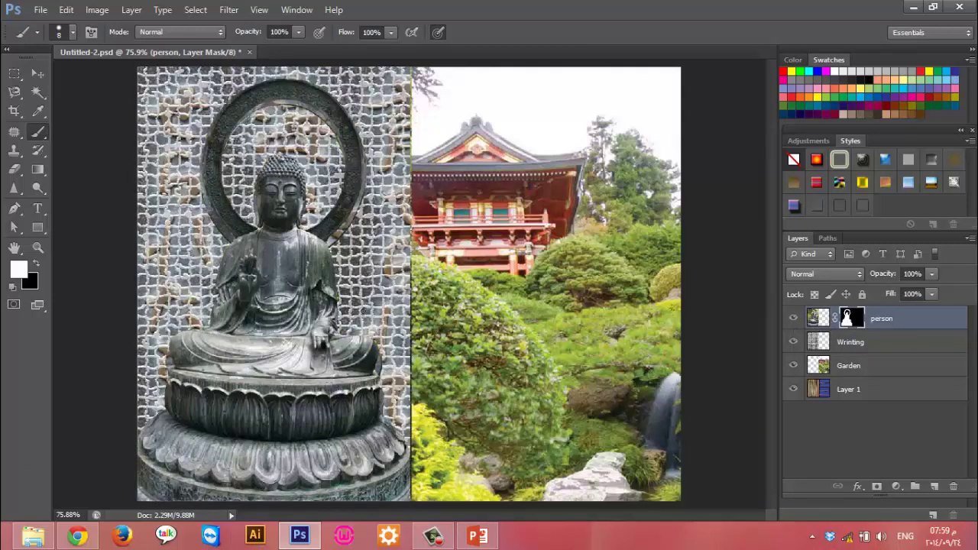
left_click(793, 341)
left_click(886, 345)
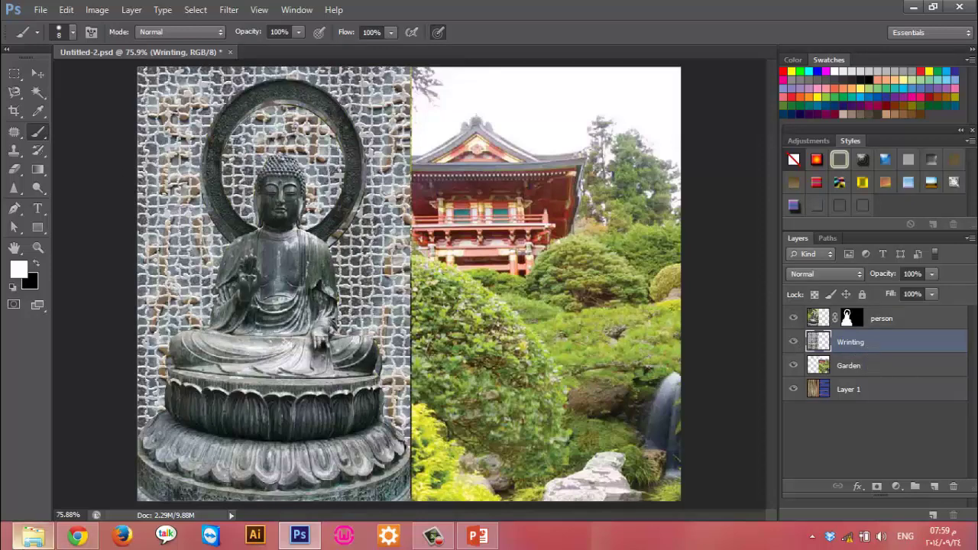
Open the rose JPEG from the Layer Mask folder as a new Photoshop document
left_click(33, 536)
key("alt+Up")
left_click_drag(286, 221, 314, 539)
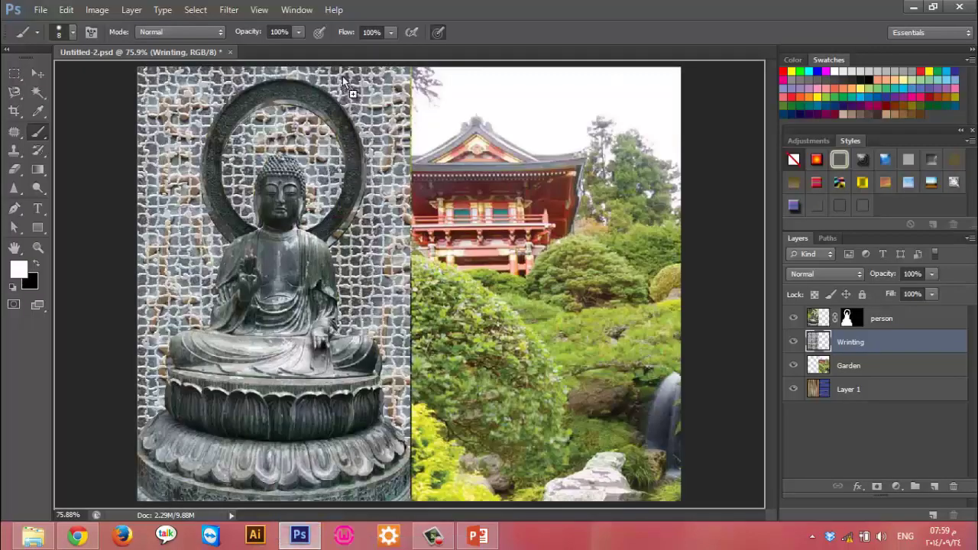
left_click_drag(313, 539, 345, 59)
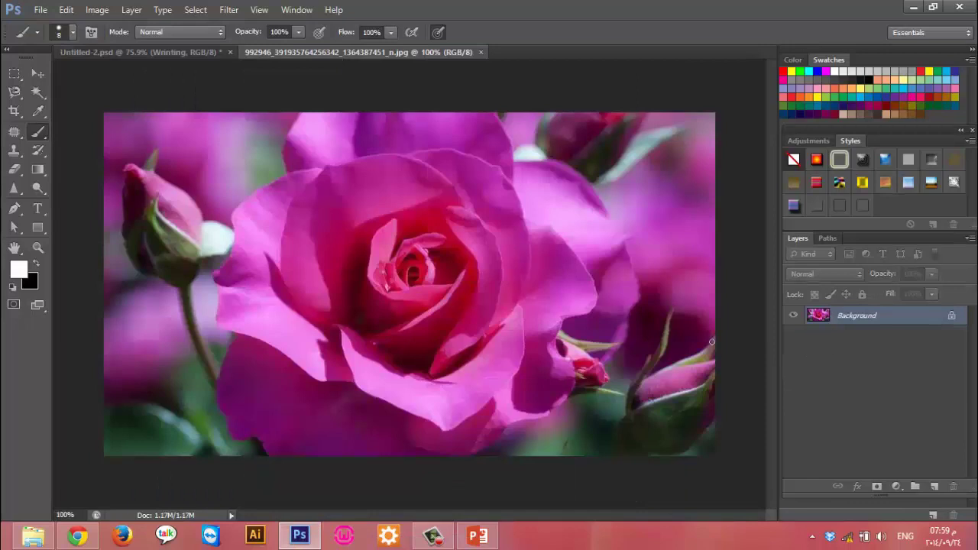
Create a new Layer 1 filled with white
key("ctrl+shift+n")
key("Return")
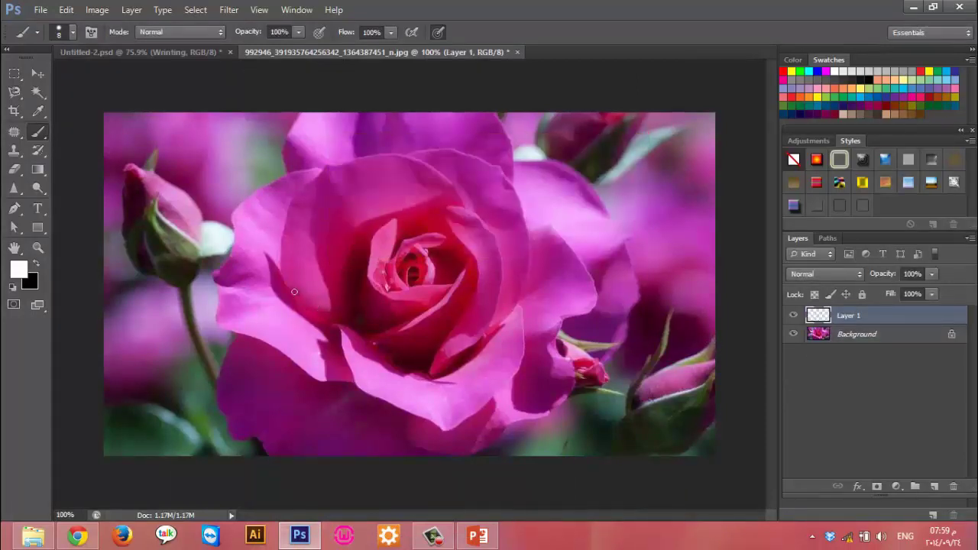
key("alt+BackSpace")
mouse_move(926, 315)
left_mouse_down()
mouse_move(905, 352)
mouse_move(891, 341)
left_mouse_up()
Convert Background to Layer 0, place the white layer beneath it, and give Layer 0 a layer mask
left_click(929, 333)
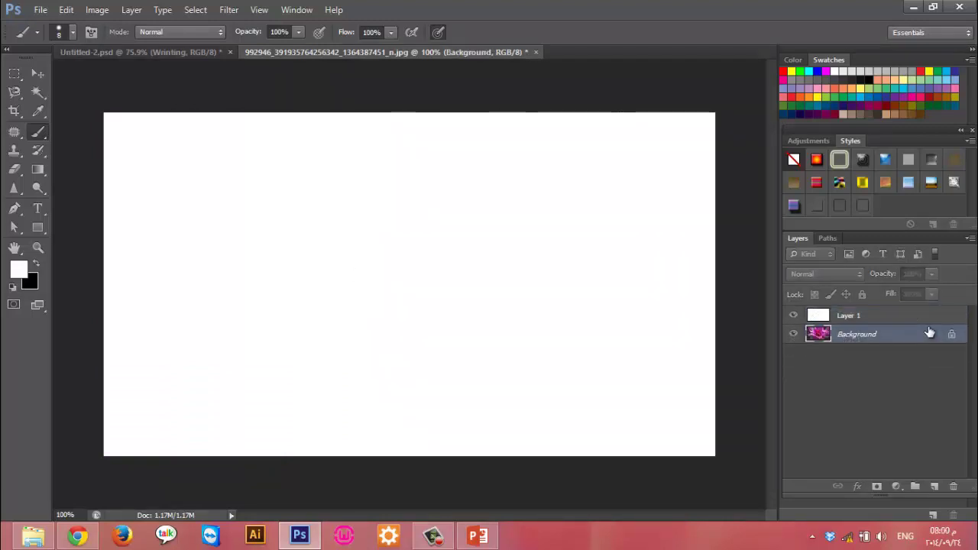
double_click(930, 333)
left_click(623, 171)
mouse_move(887, 317)
left_mouse_down()
mouse_move(885, 343)
mouse_move(852, 353)
left_mouse_up()
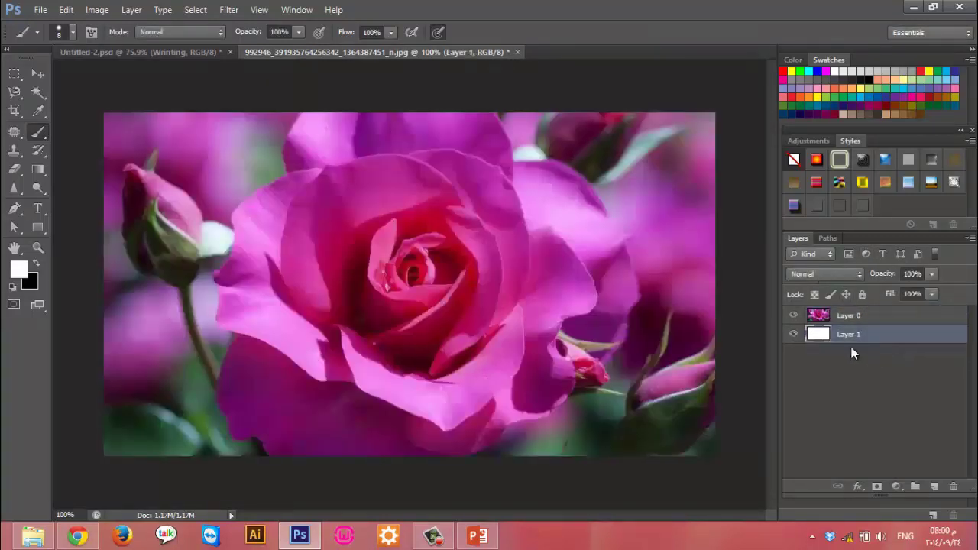
left_click(886, 316)
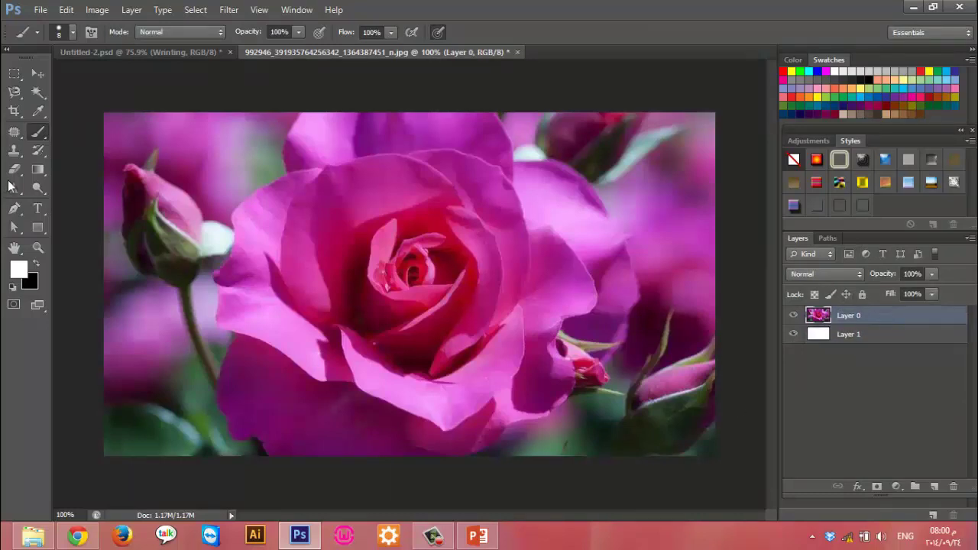
left_click(877, 487)
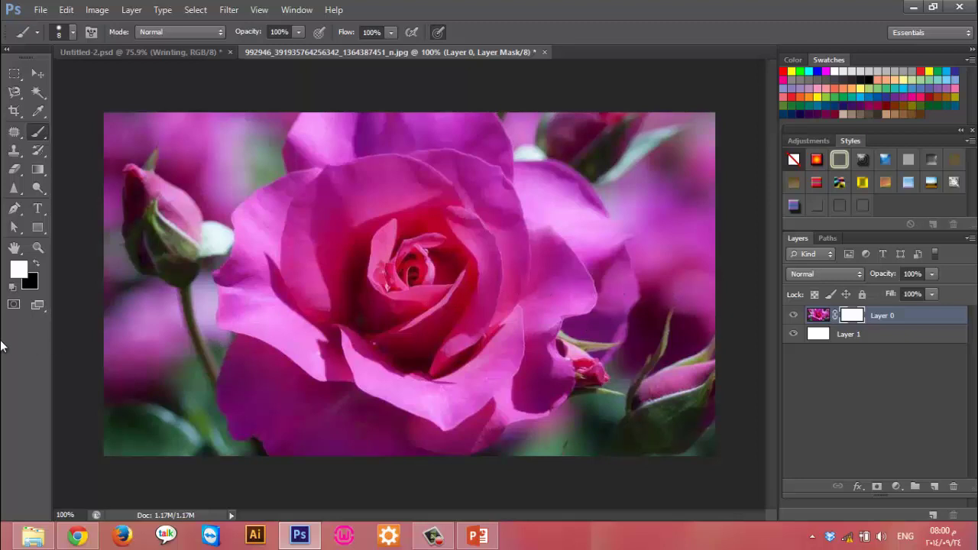
Drag a black Foreground-to-Transparent gradient across the rose's layer mask to fade its right side
left_click(38, 174)
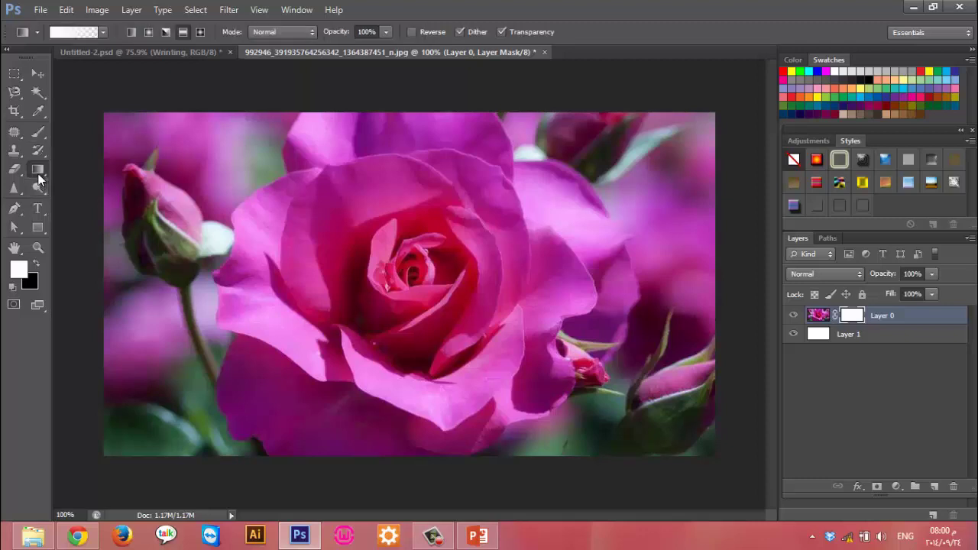
left_click(67, 36)
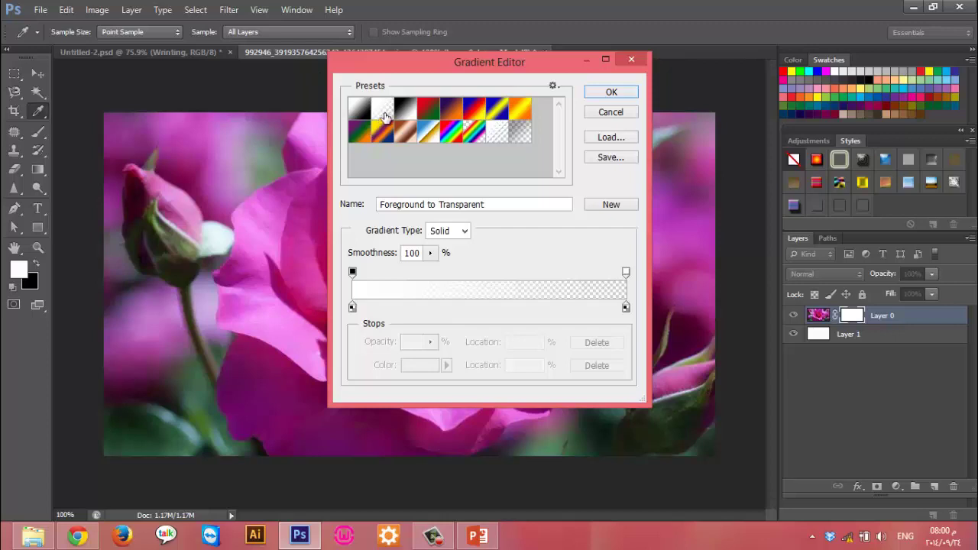
left_click(602, 112)
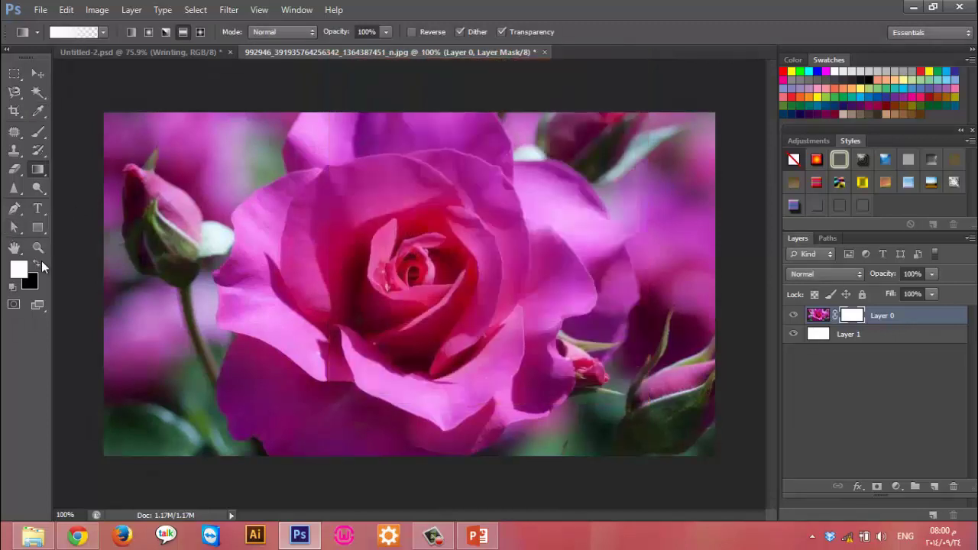
left_click(30, 267)
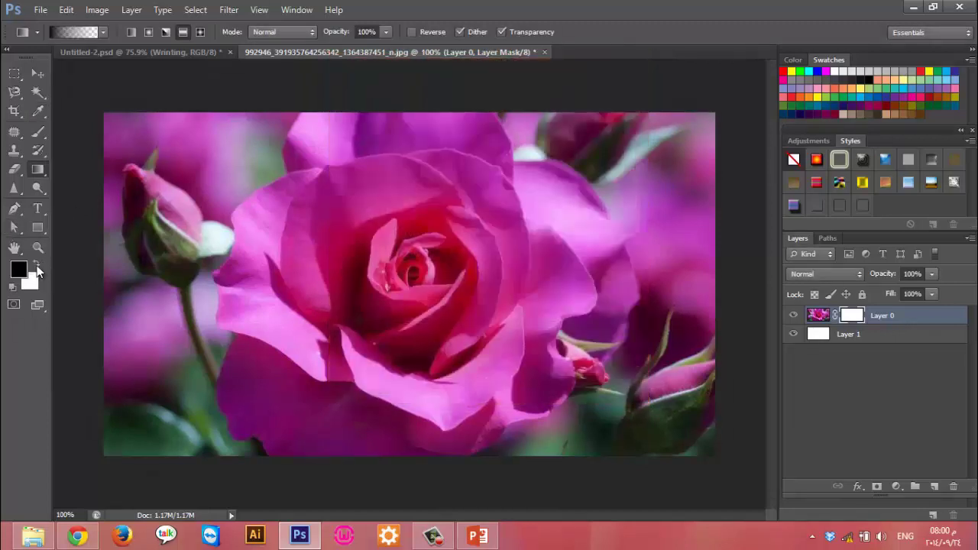
left_click(80, 32)
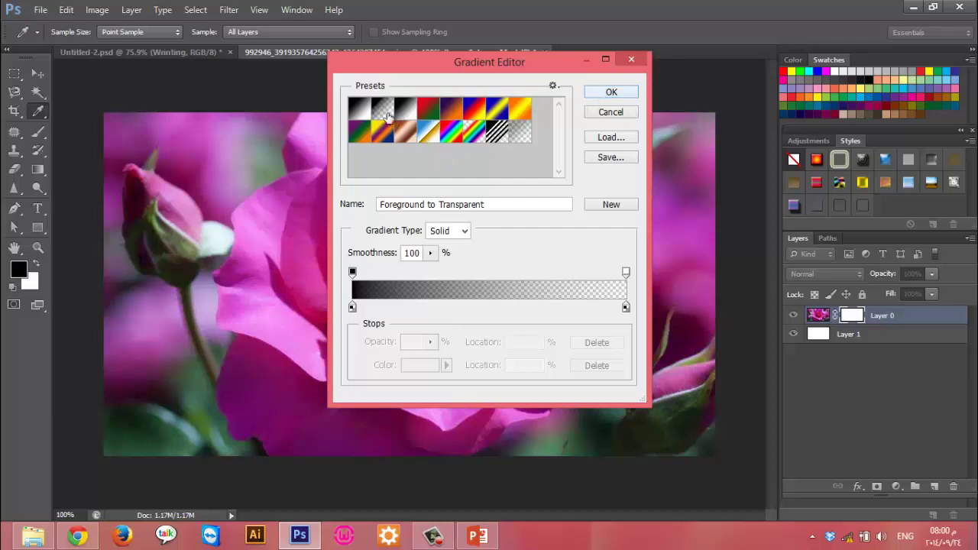
left_click(551, 107)
left_click(641, 184)
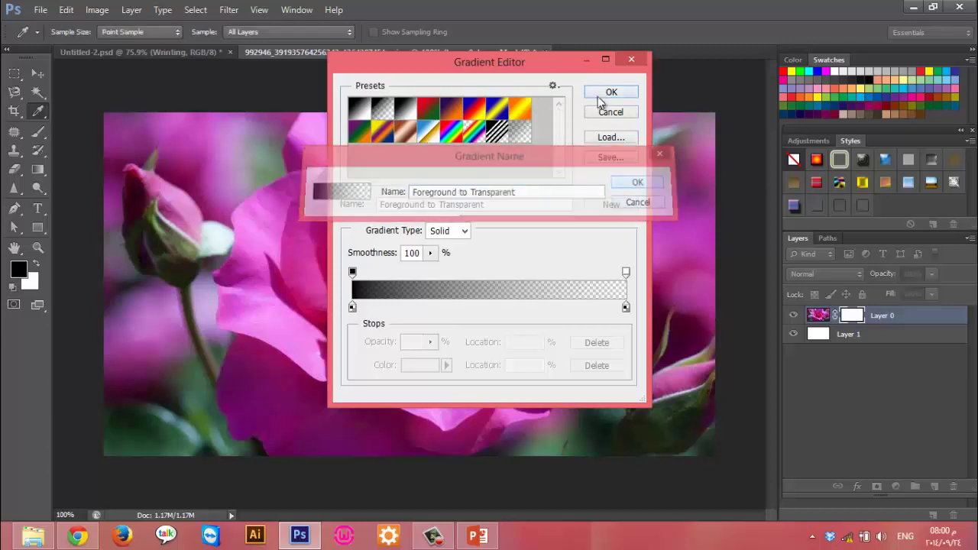
left_click(608, 93)
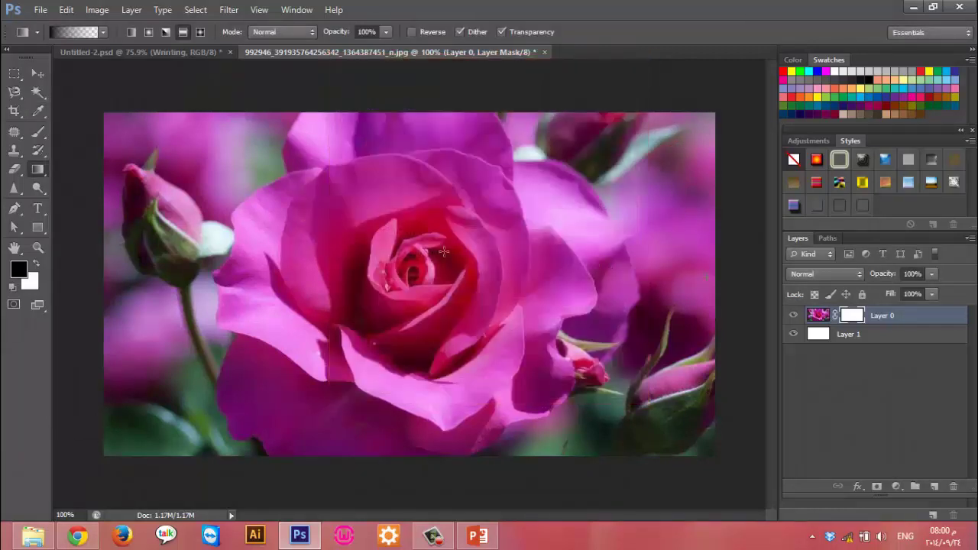
left_click_drag(346, 265, 672, 276)
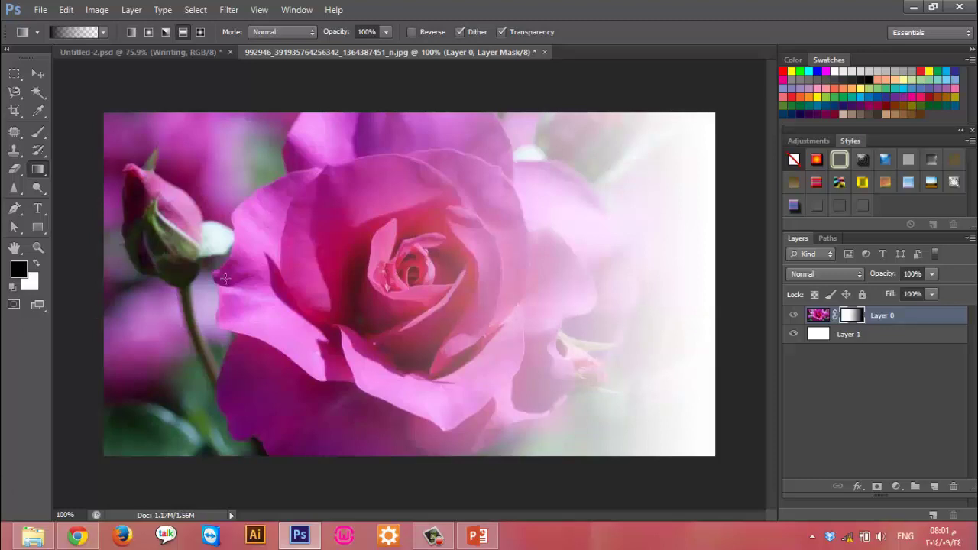
Save the faded rose as a JPEG on the Desktop, then minimize Photoshop
key("ctrl+shift+s")
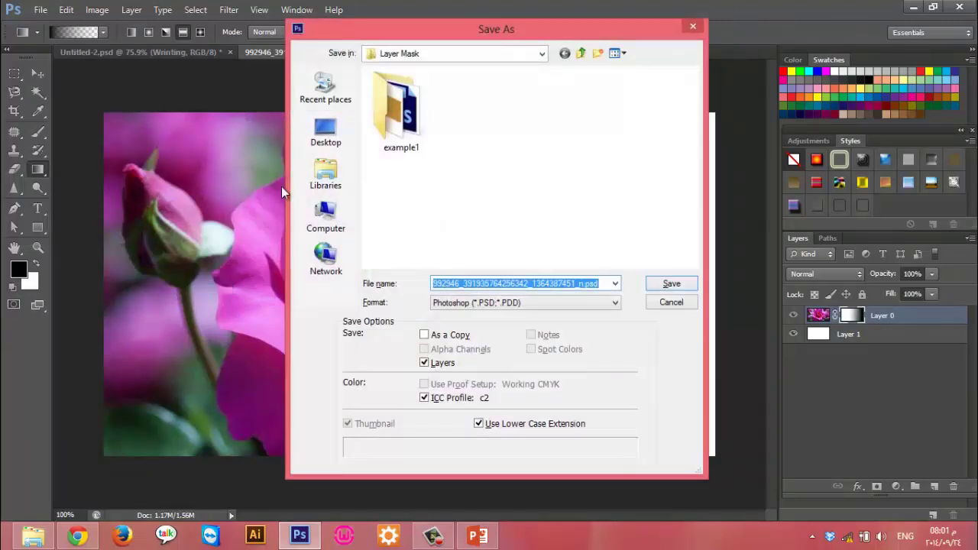
left_click(329, 137)
left_click(562, 302)
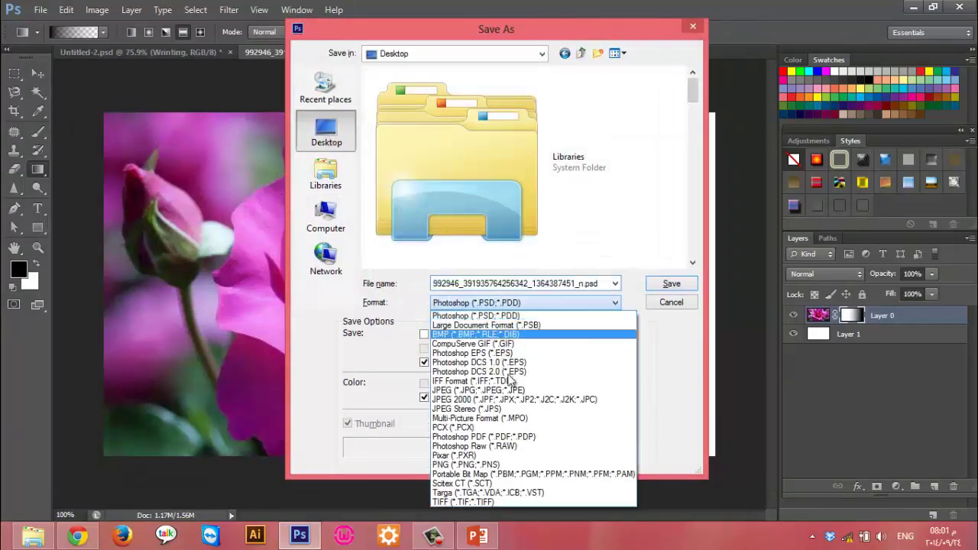
left_click(489, 400)
left_click(672, 285)
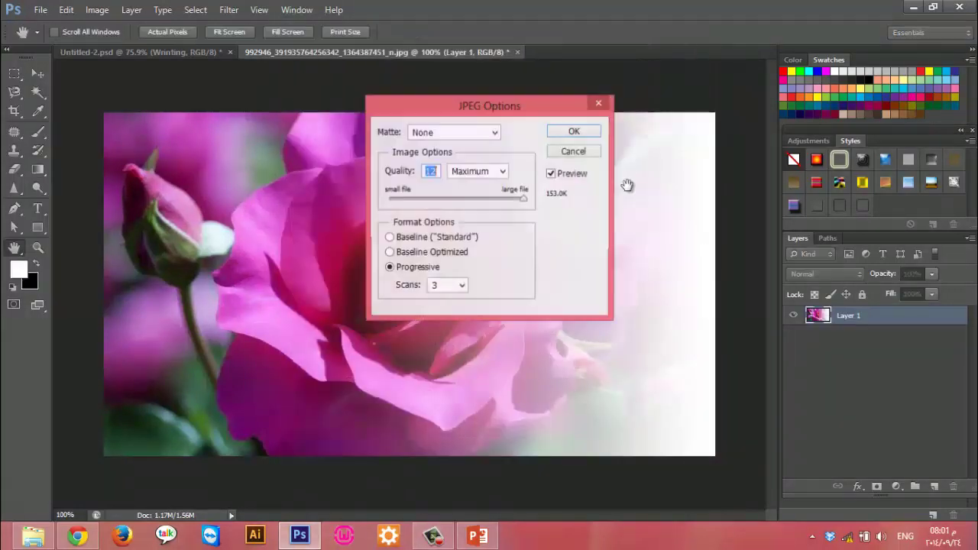
left_click(565, 132)
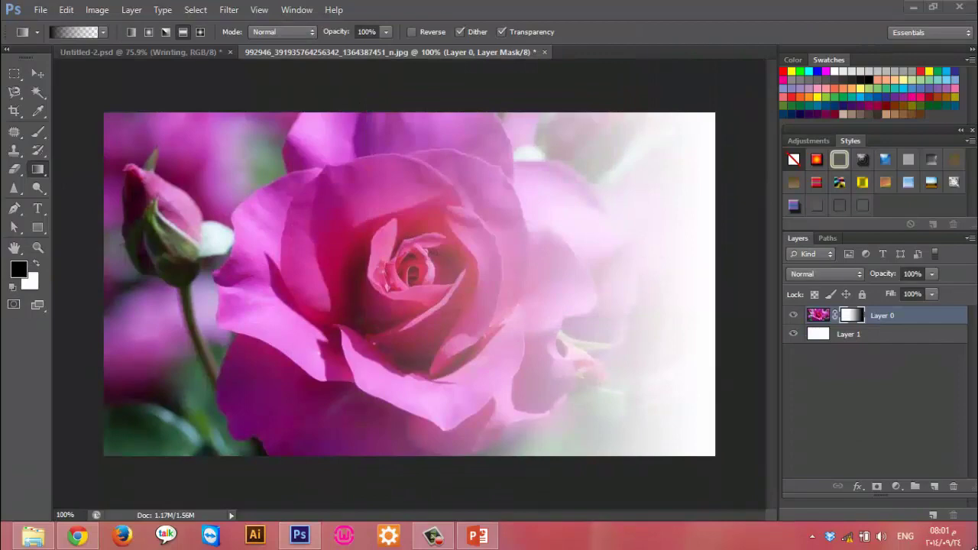
left_click(912, 7)
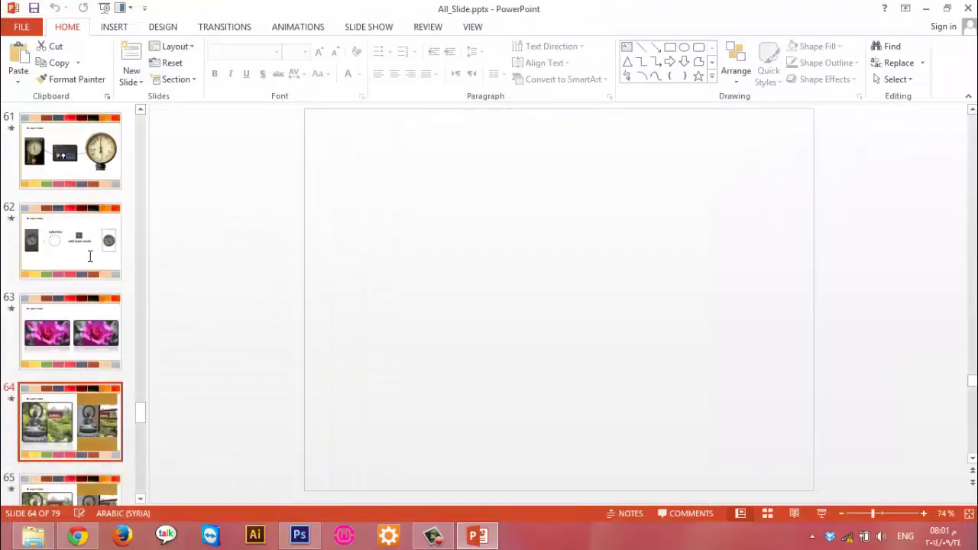
View the saved rose JPEG from the desktop in Photo Viewer, then return to Photoshop
left_click(926, 7)
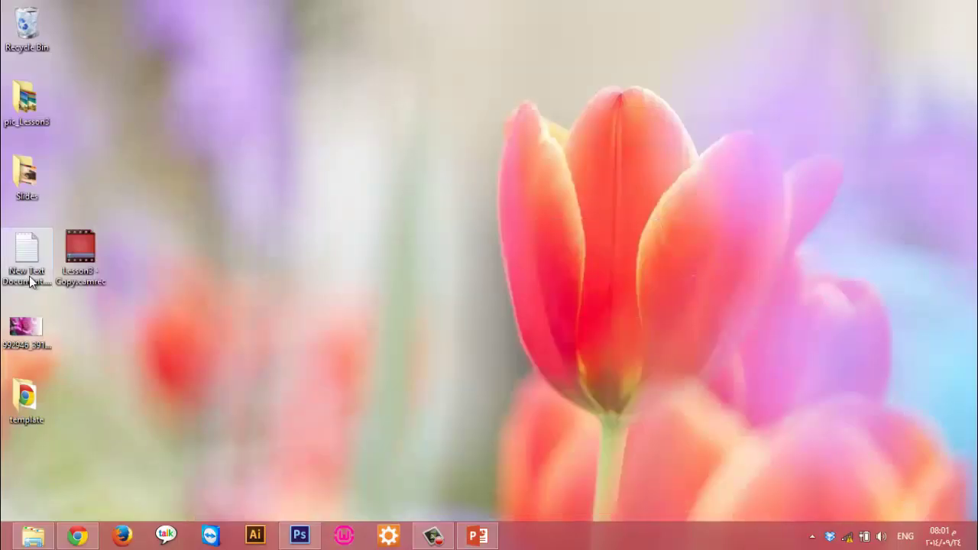
double_click(20, 338)
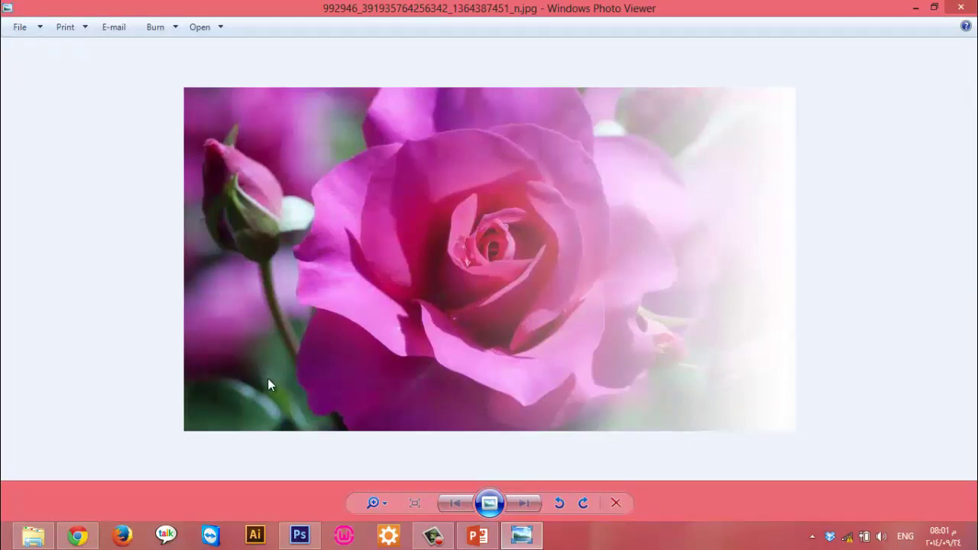
left_click(298, 521)
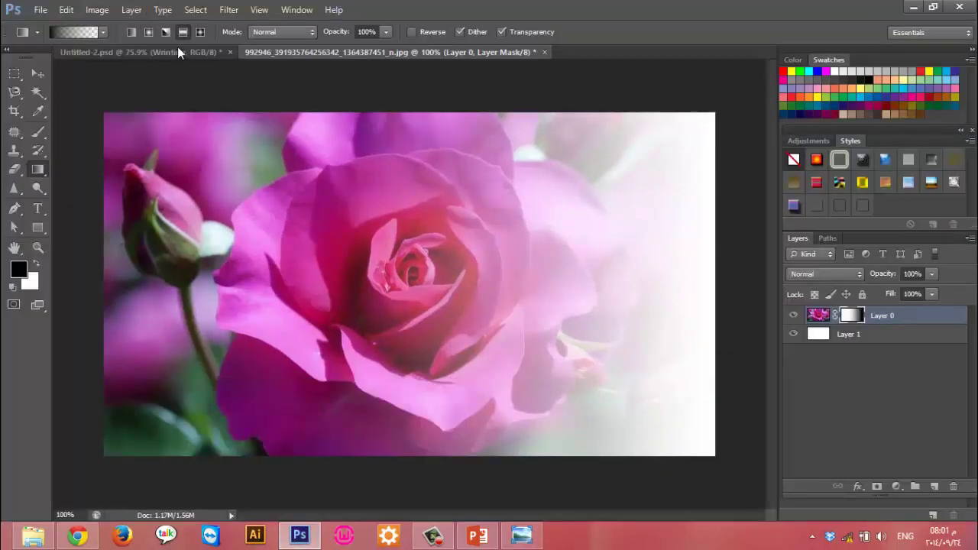
In the Untitled-2 document, add a layer mask to the Writing layer
left_click(177, 48)
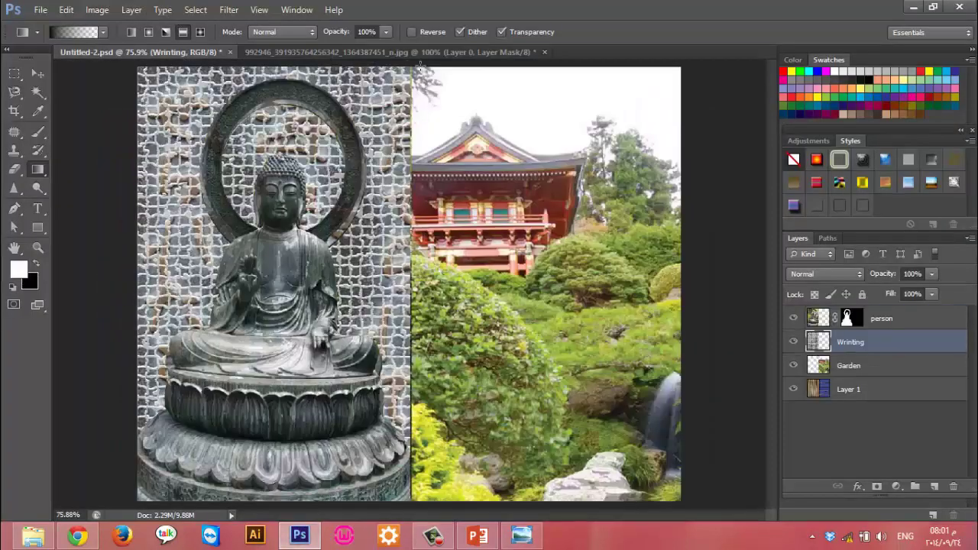
left_click(792, 345)
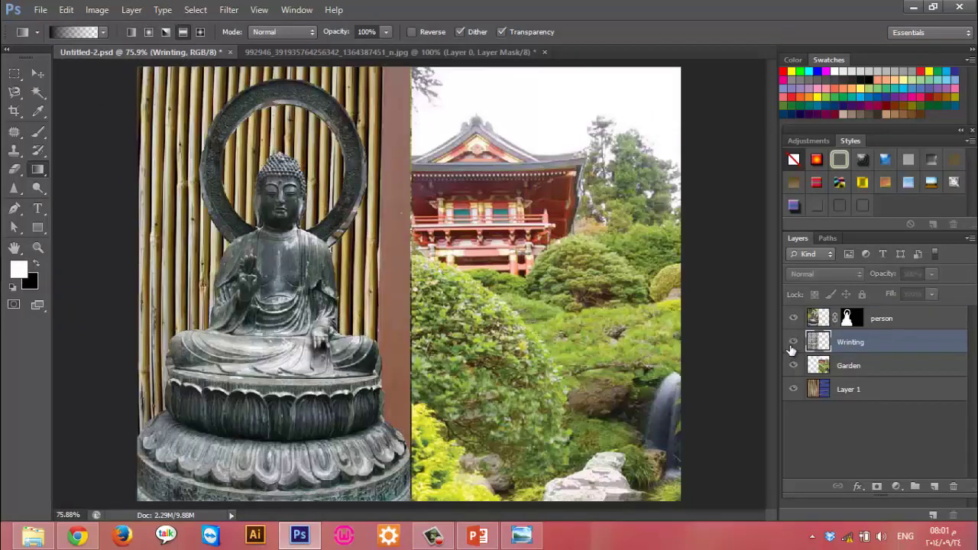
left_click(793, 345)
left_click(792, 342)
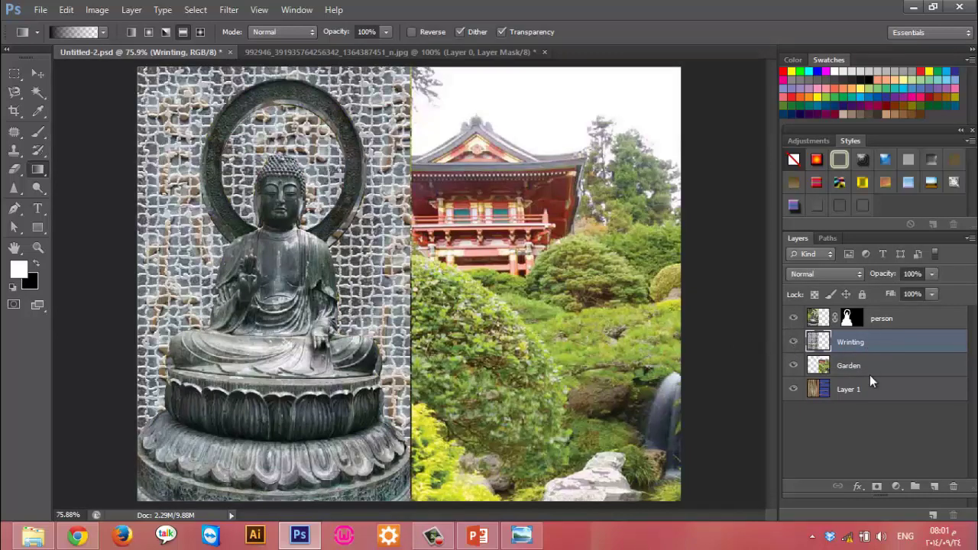
left_click(877, 486)
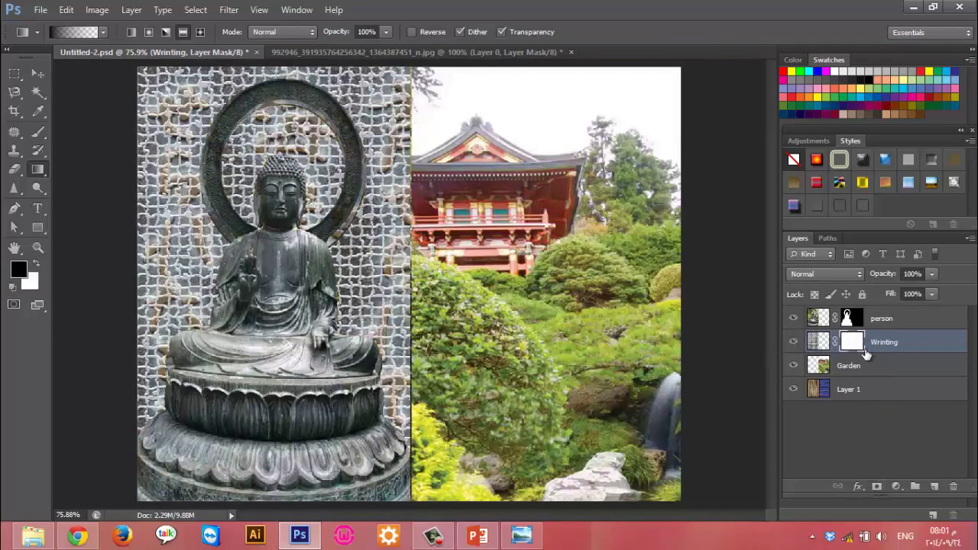
left_click(792, 343)
Drag a gradient across the Writing mask so the stone texture fades out rightward
left_click(92, 32)
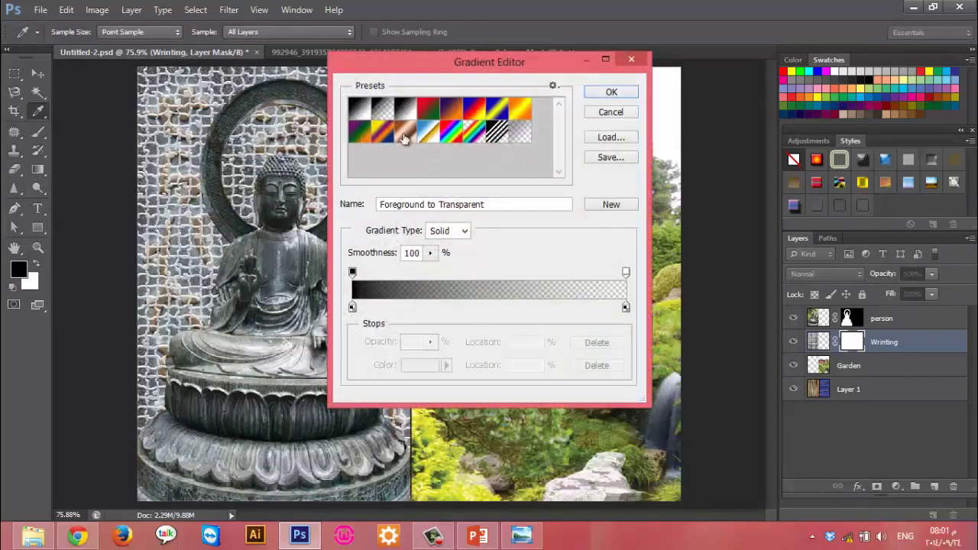
left_click(610, 92)
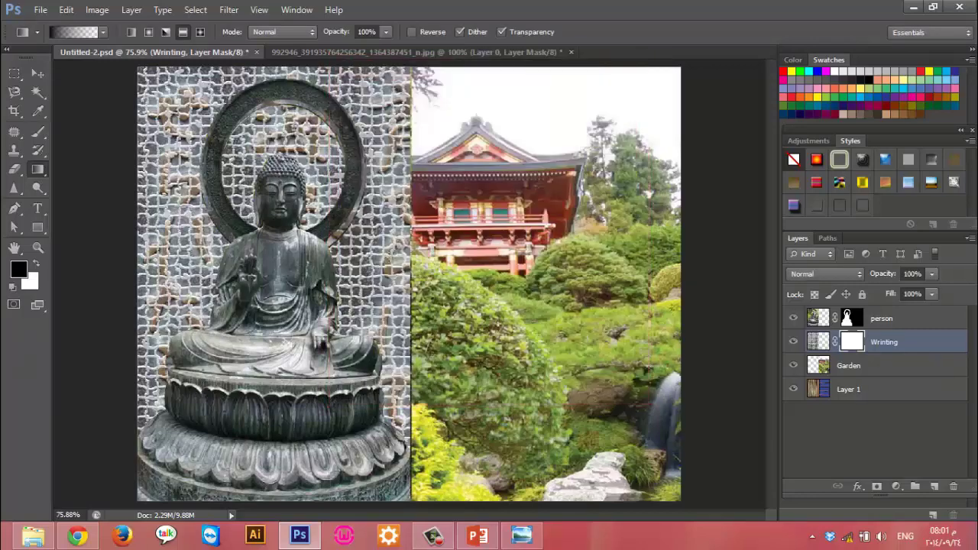
left_click_drag(290, 283, 382, 283)
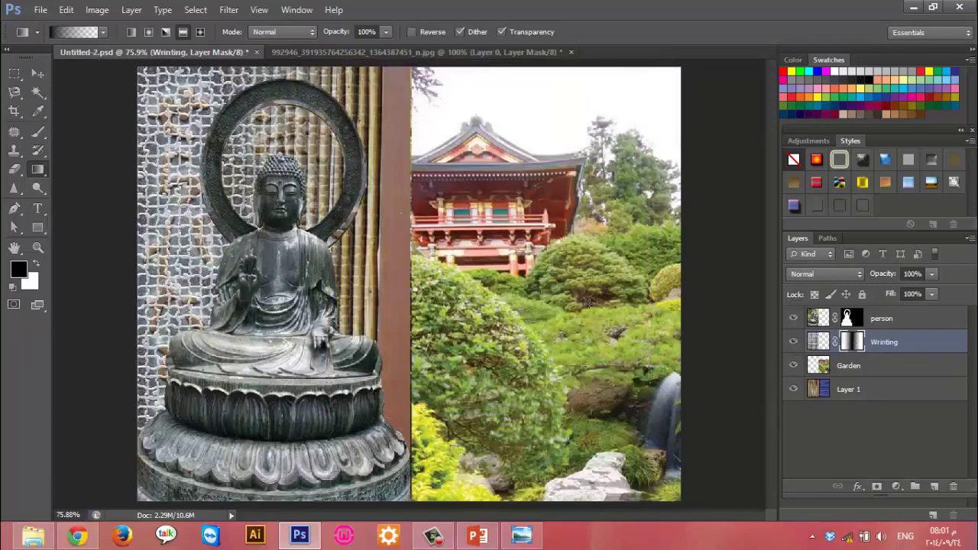
left_click(793, 342)
left_click(849, 366)
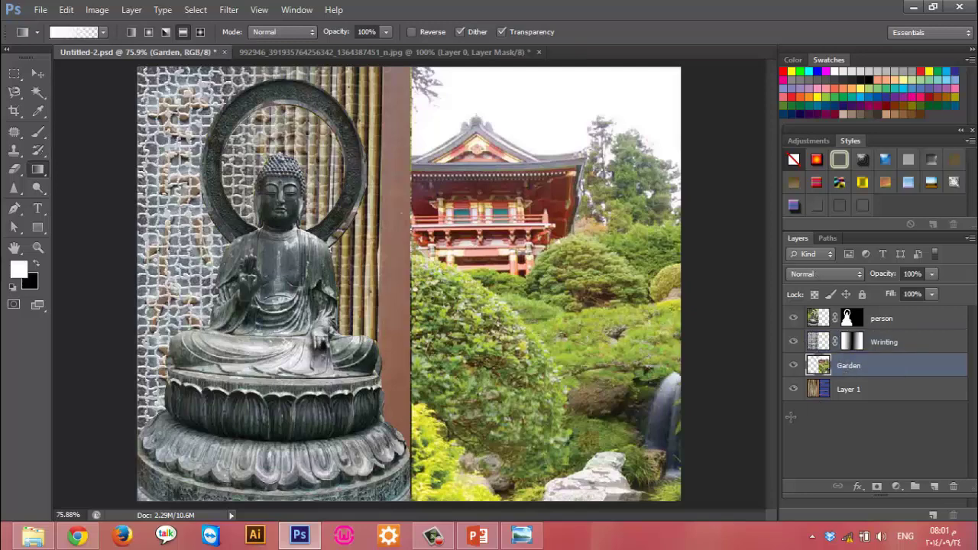
left_click(33, 536)
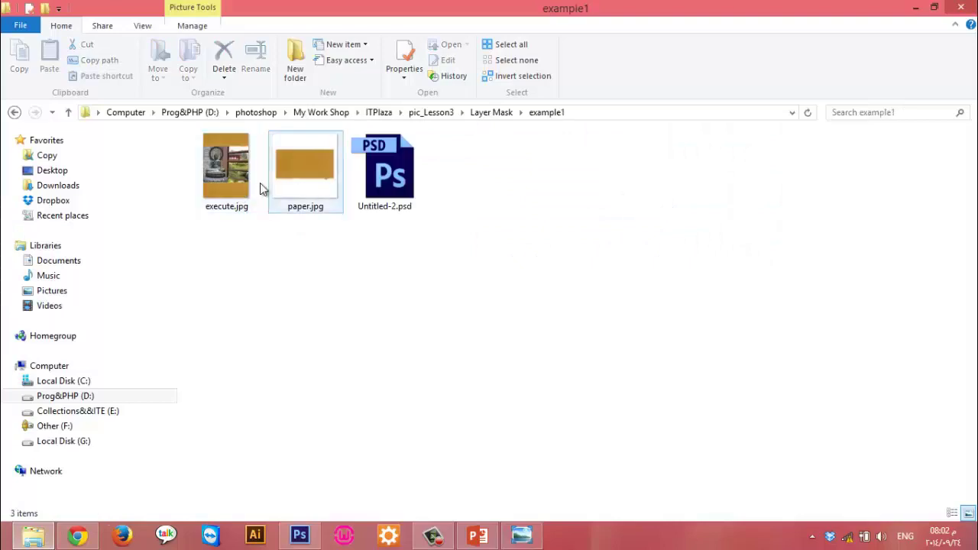
double_click(255, 186)
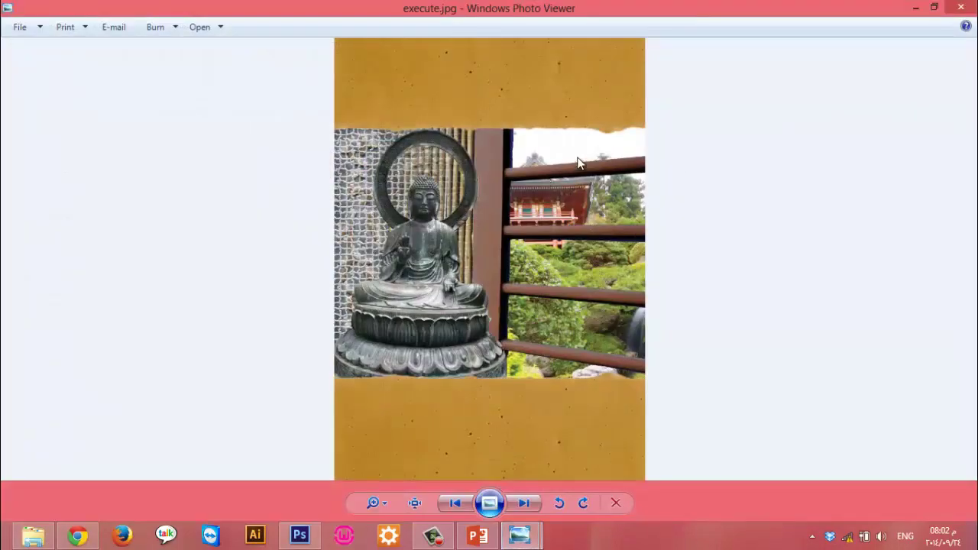
mouse_move(478, 535)
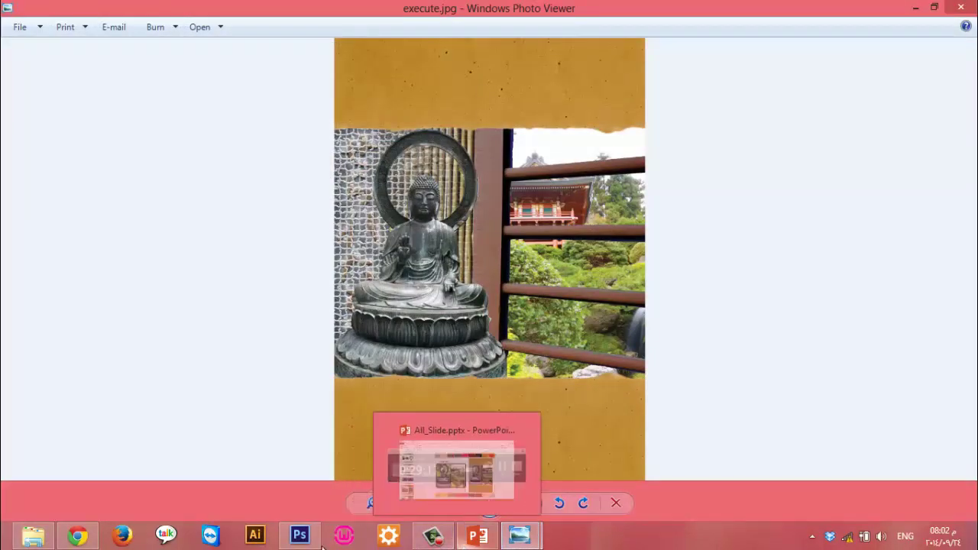
left_click(300, 535)
Hide Garden and Magic Wand-select the five blue window panes on Layer 1
left_click(873, 396)
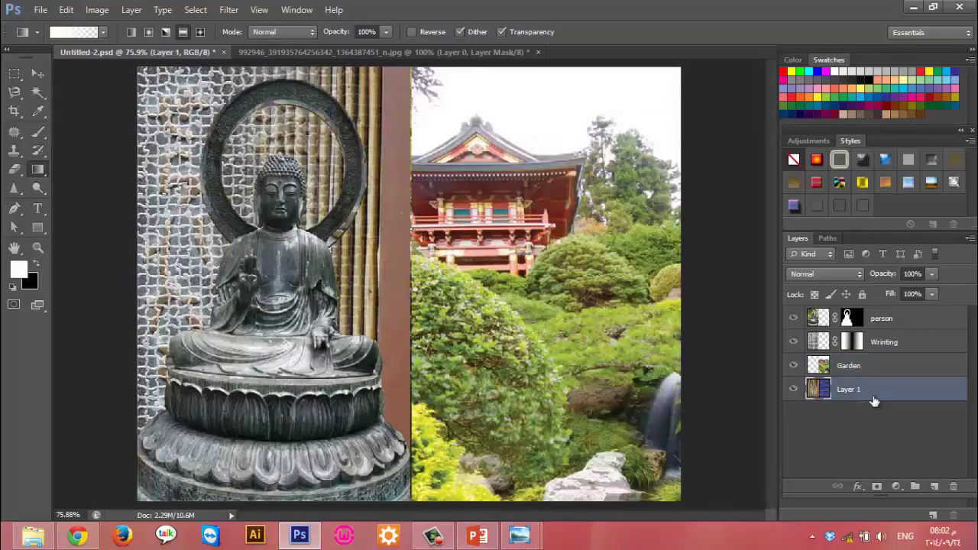
left_click(793, 366)
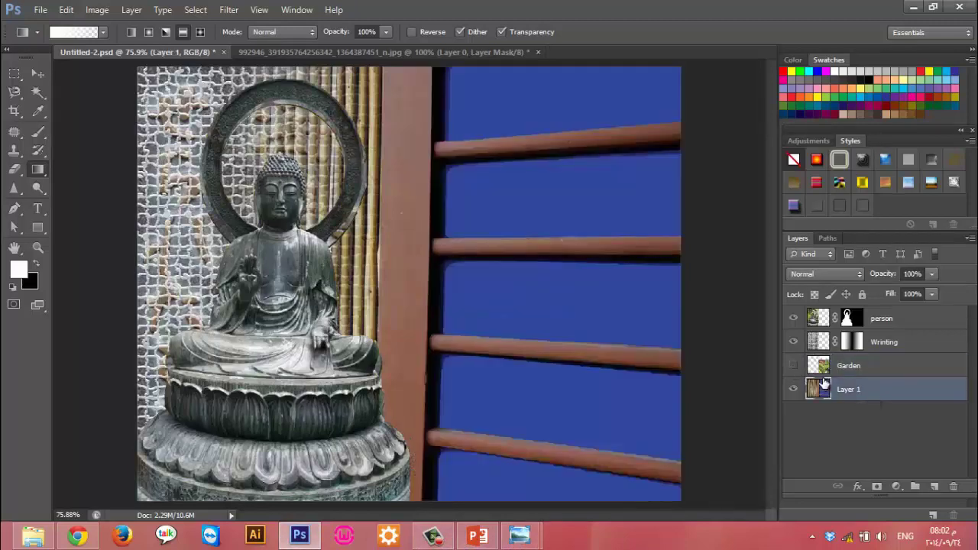
left_click(38, 132)
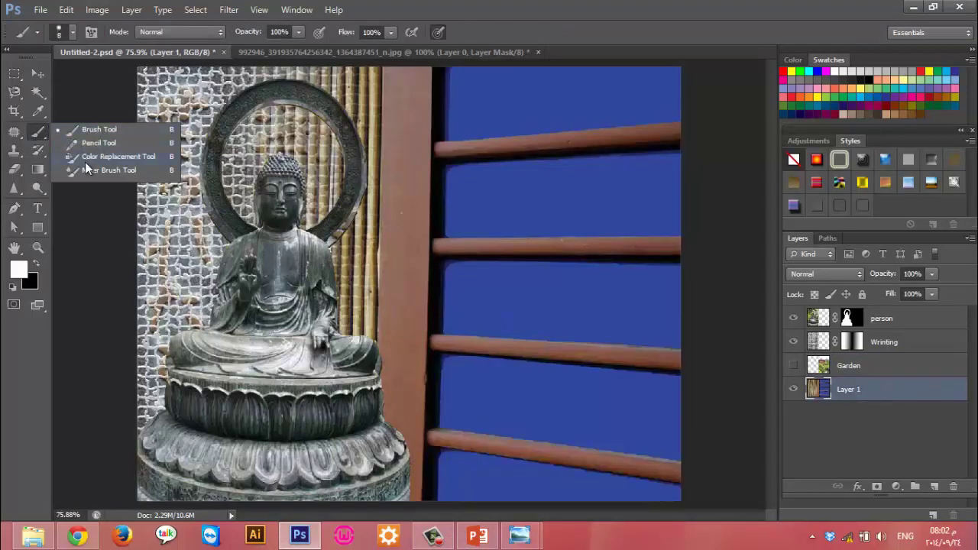
left_click_drag(38, 111, 96, 100)
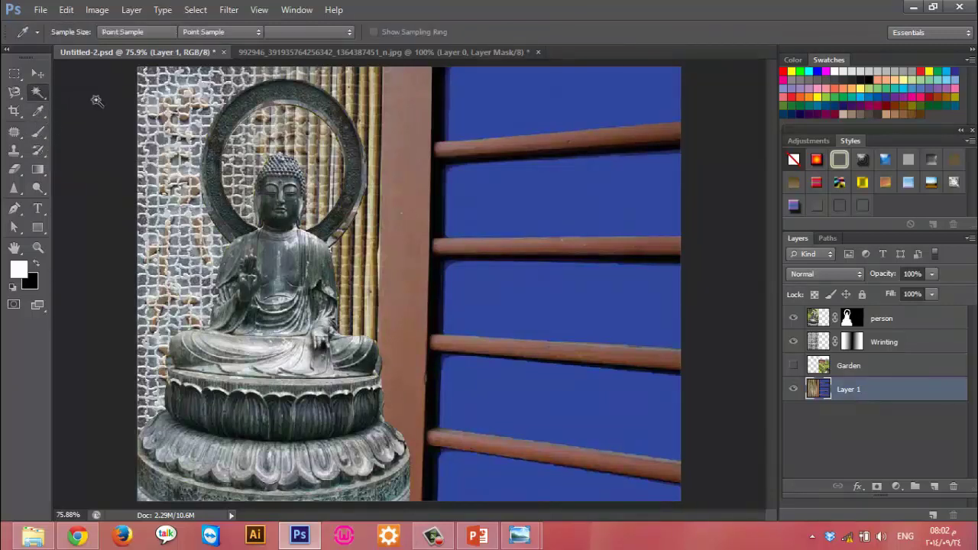
left_click(528, 126)
left_click(533, 222, "shift")
left_click(525, 281, "shift")
left_click(524, 398, "shift")
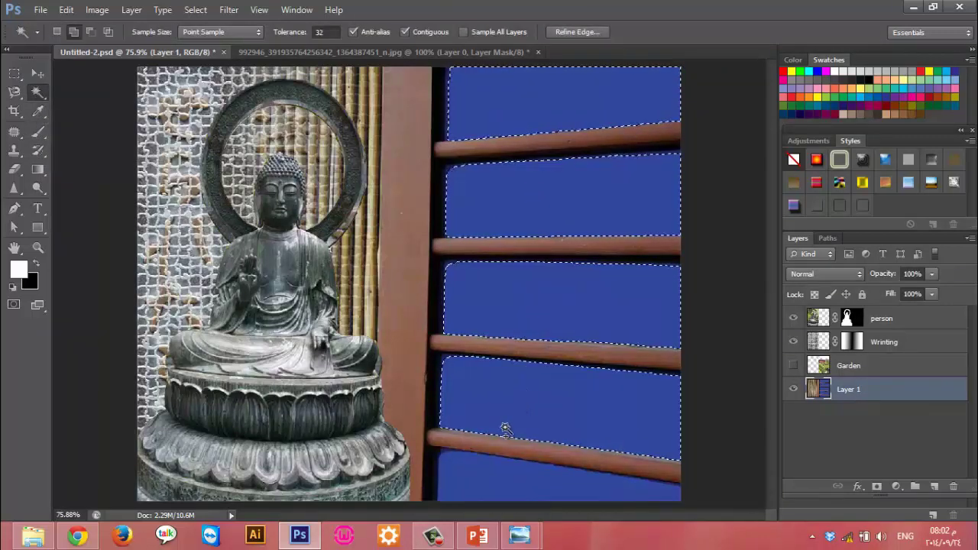
left_click(489, 465, "shift")
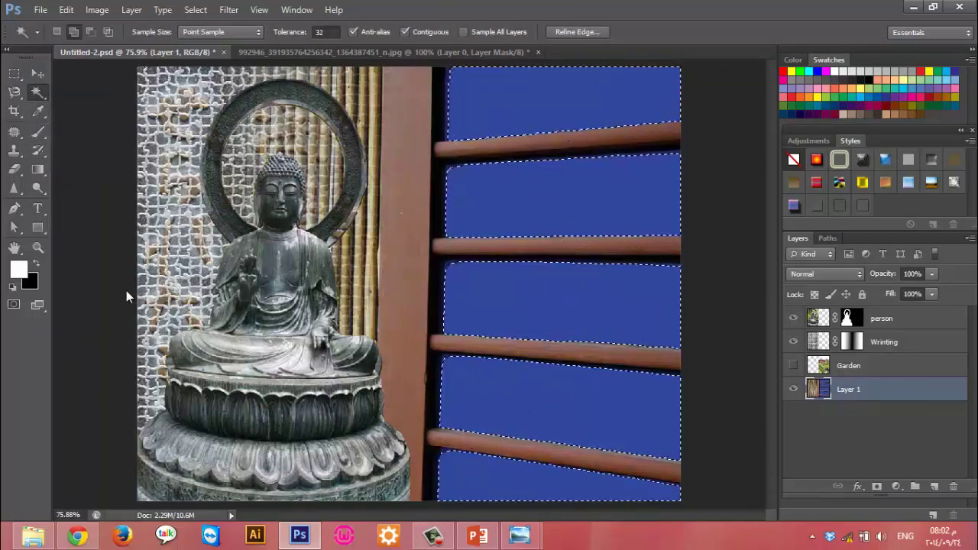
Mask the Garden layer to the selected window panes
left_click(895, 369)
left_click(794, 365)
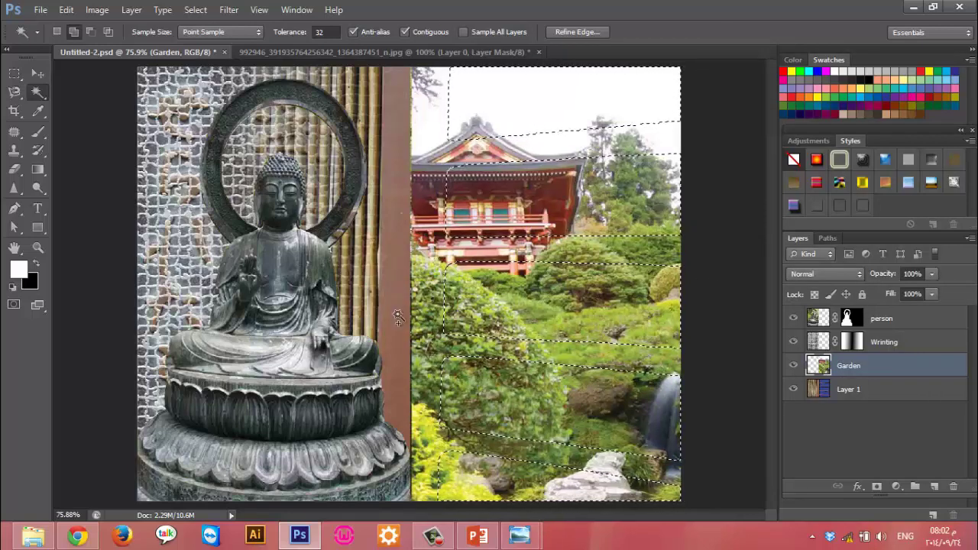
left_click(877, 486)
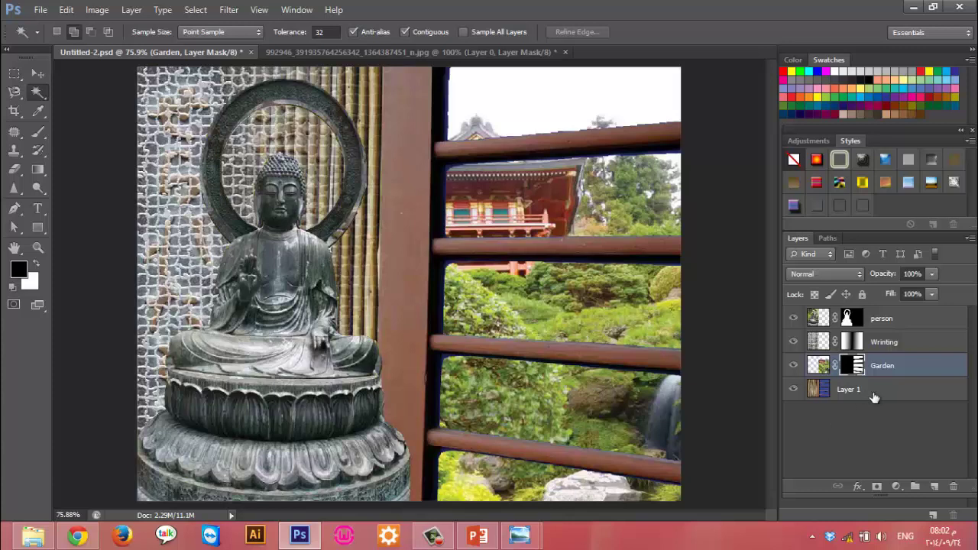
left_click(902, 319)
key("x")
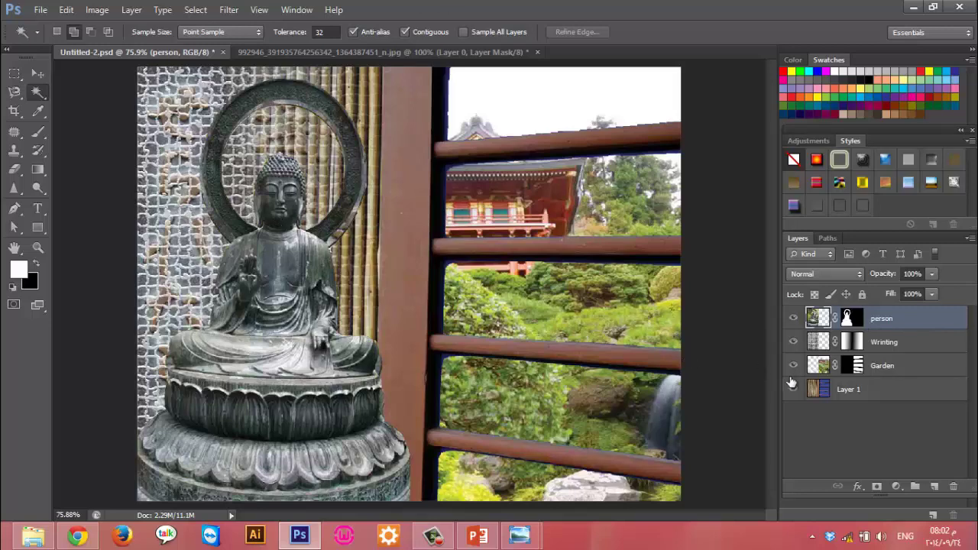
Review the Layer Mask and Pen Tool UFO slides in PowerPoint, then return to Photoshop
left_click(478, 536)
left_click(42, 486)
scroll(46, 476, "down", 3)
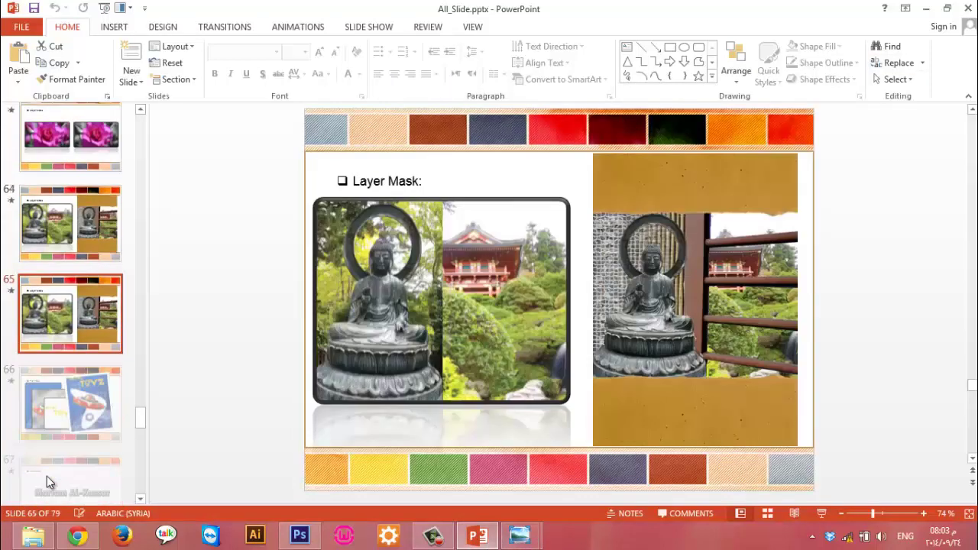
left_click(55, 344)
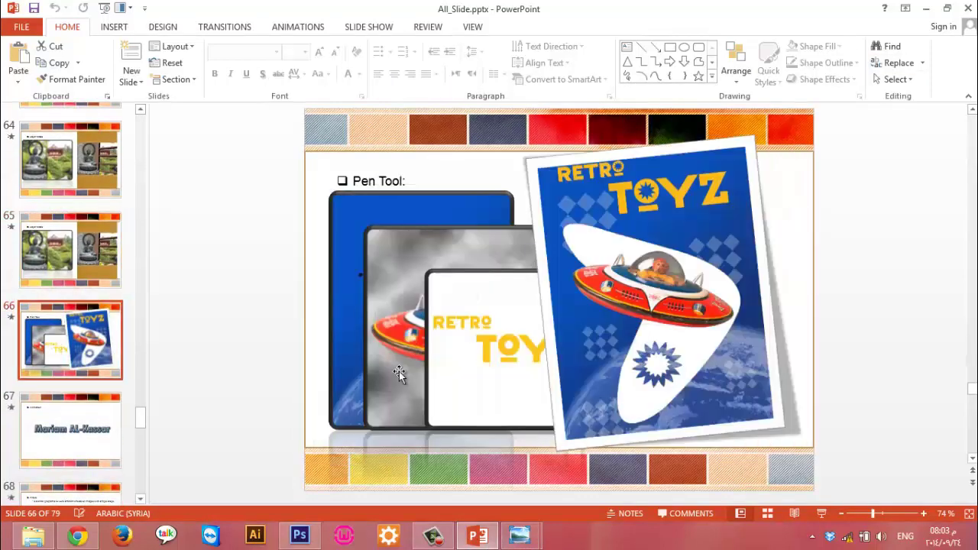
left_click(299, 535)
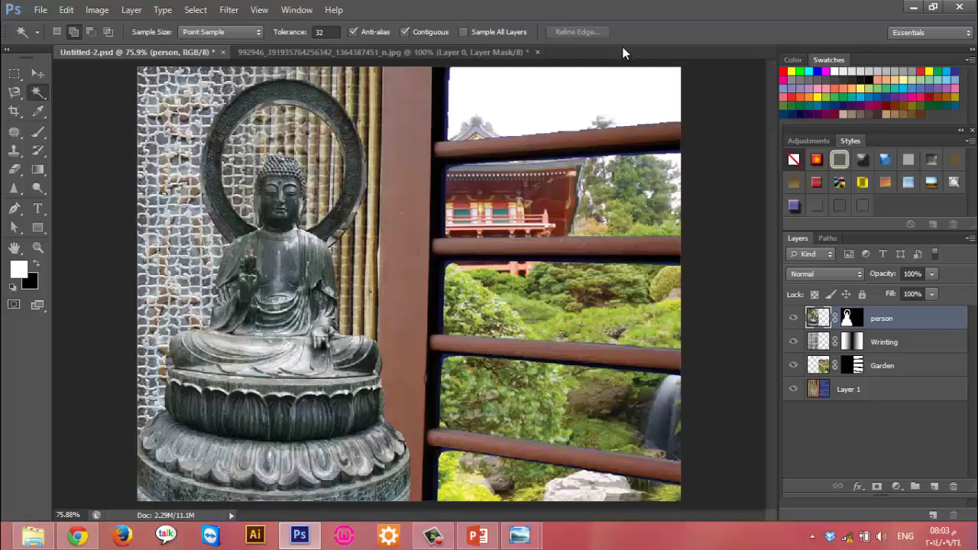
Close all open documents with Close All, discarding their changes
right_click(623, 52)
left_click(649, 90)
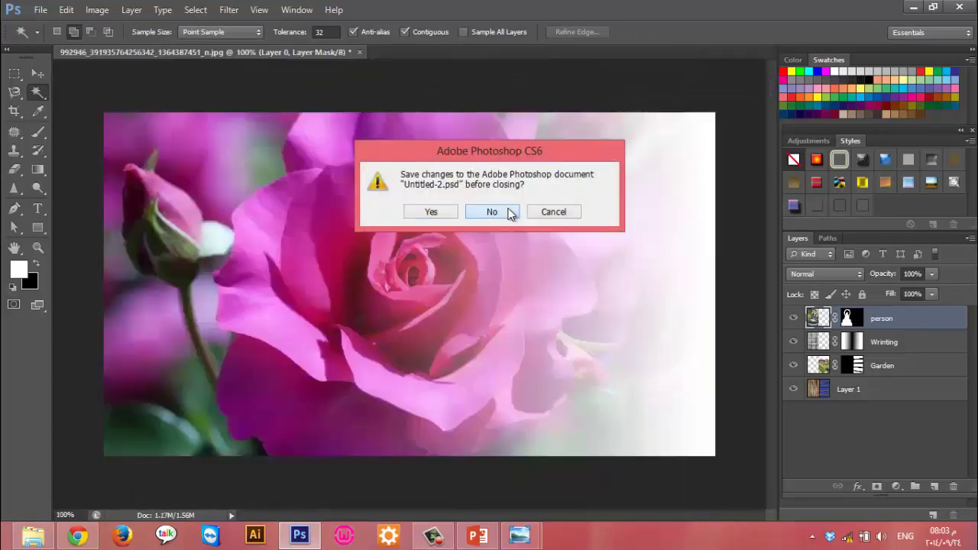
left_click(511, 213)
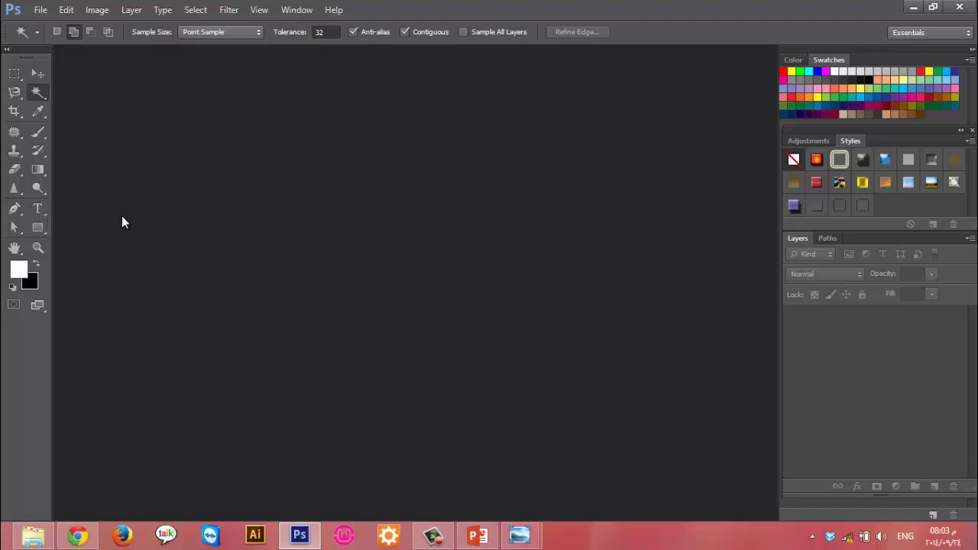
Create a 500 × 500 px document and fill its background with white
key("ctrl+n")
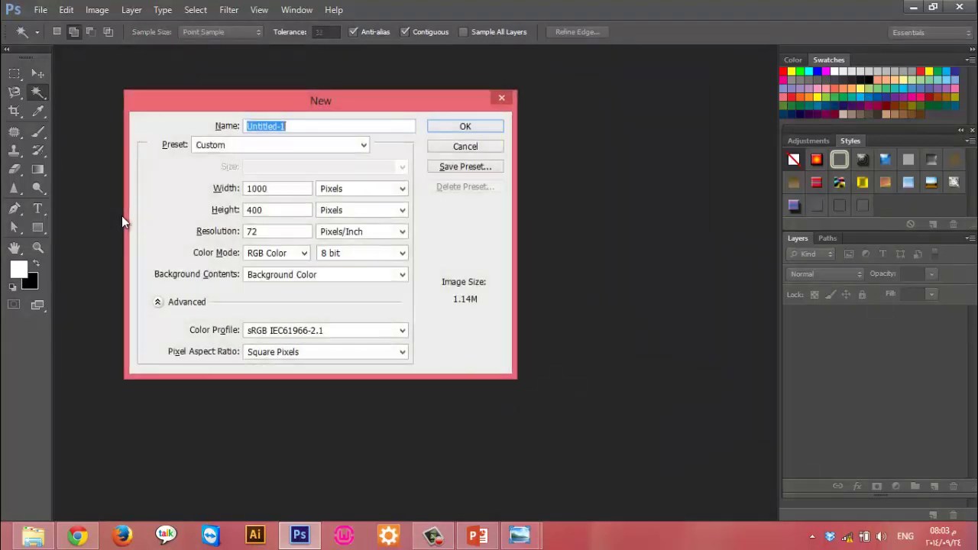
key("Return")
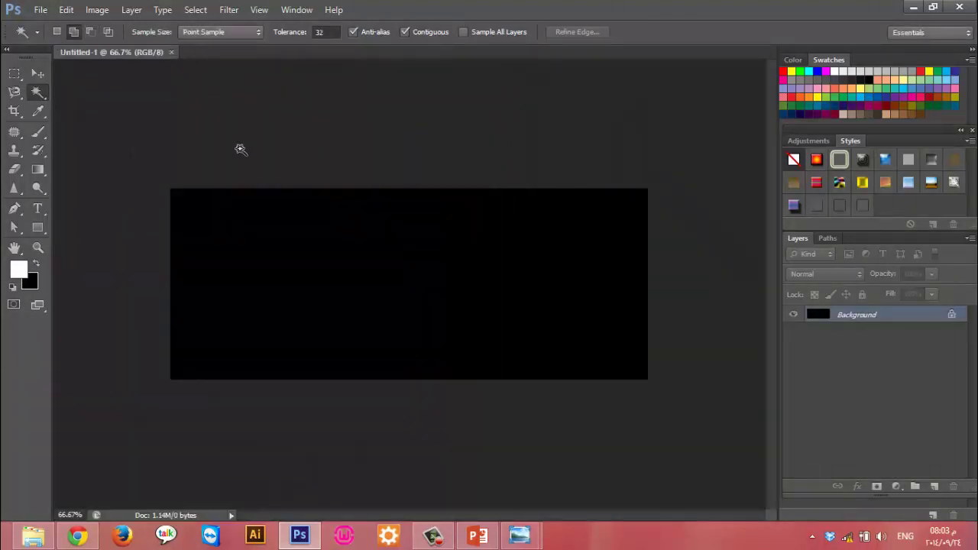
left_click(171, 51)
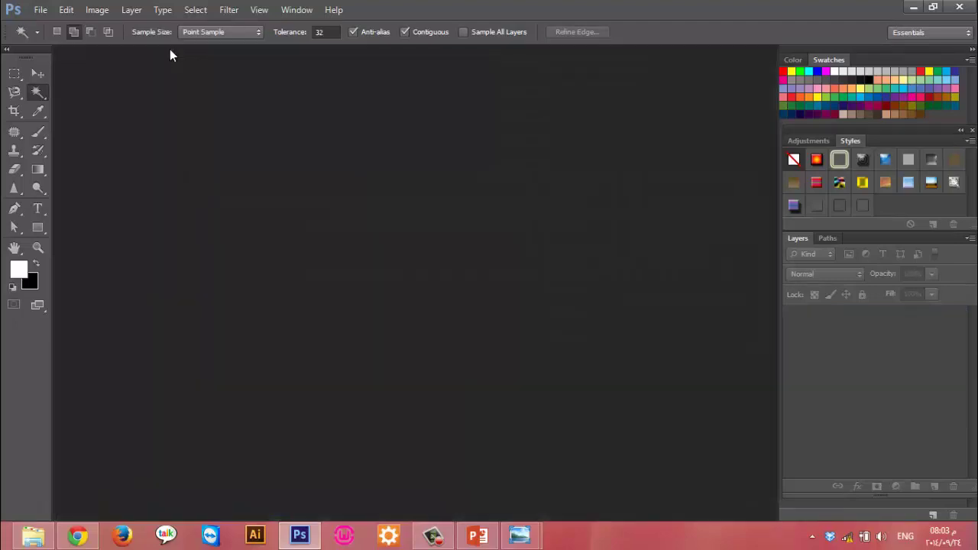
key("ctrl+n")
left_click_drag(295, 189, 195, 190)
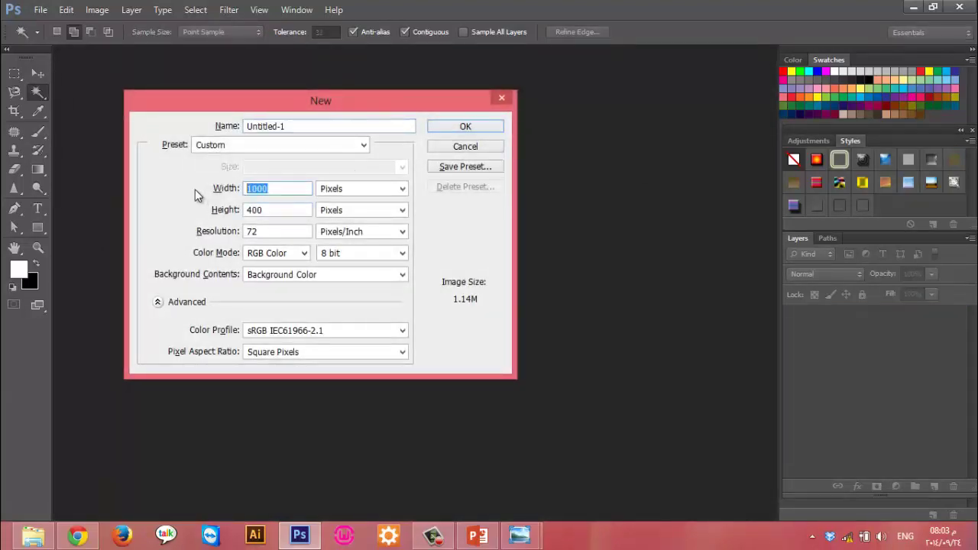
type("500")
key("Tab")
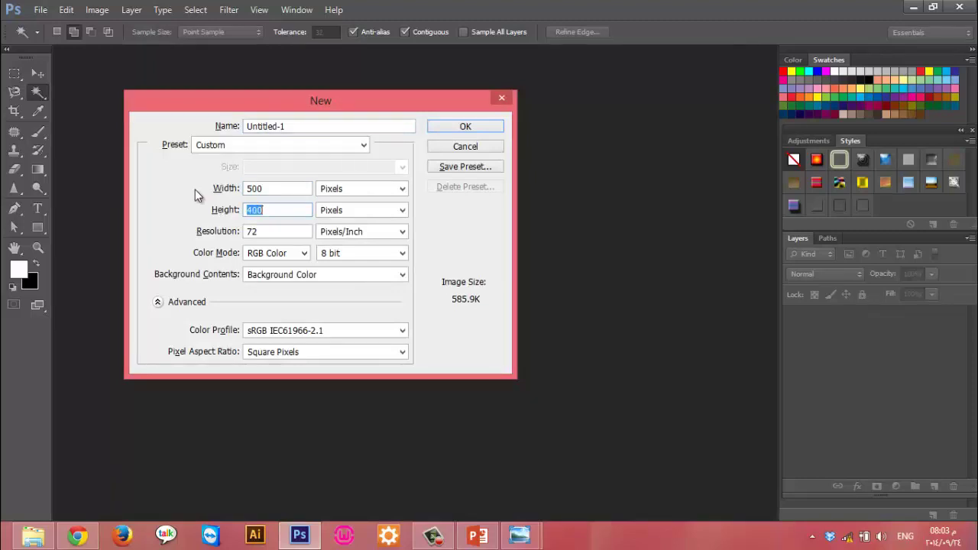
type("500")
key("Return")
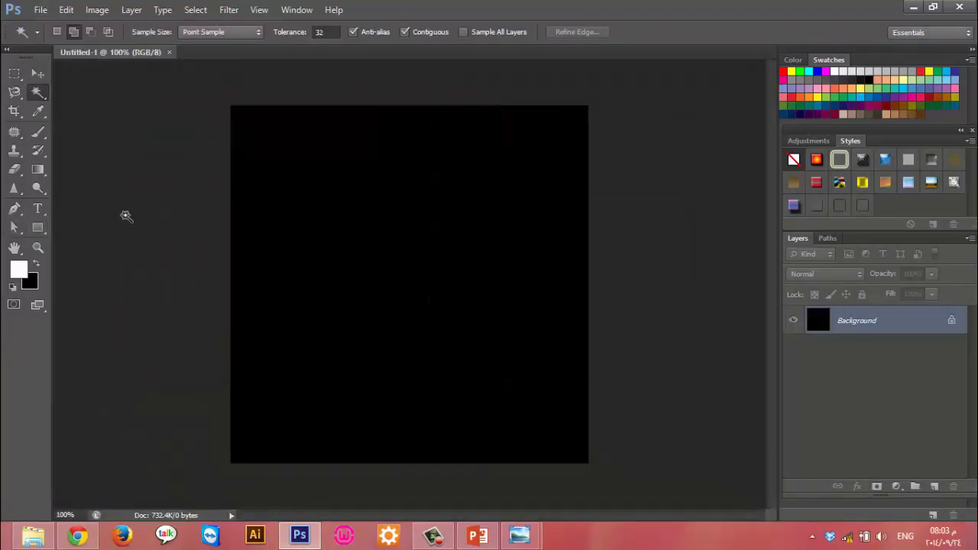
key("alt+BackSpace")
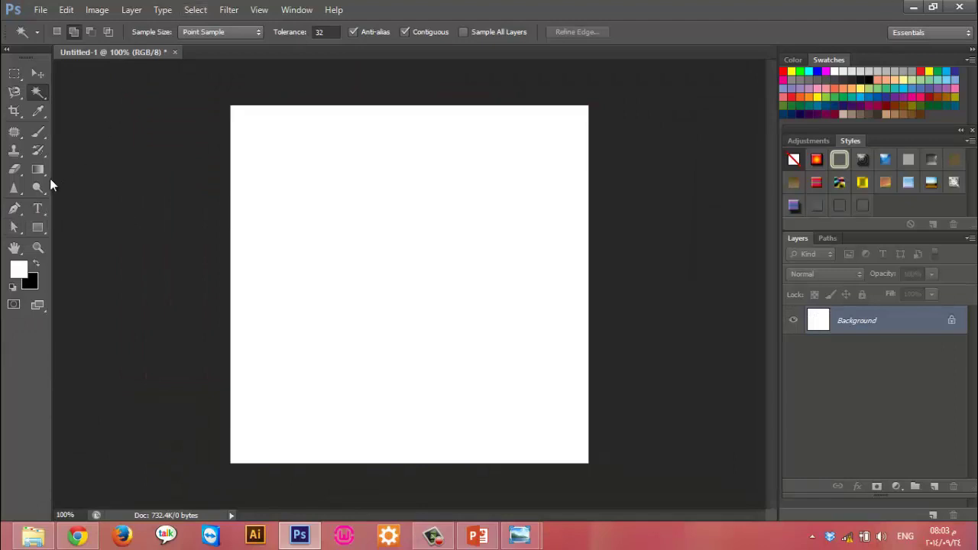
Select the Pen tool and set it to Path mode
left_click(15, 208)
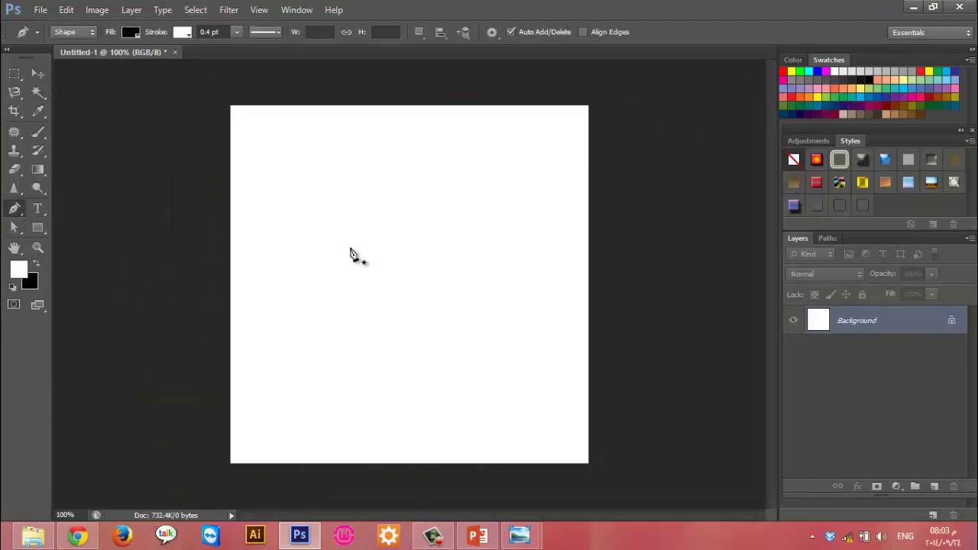
left_click(82, 32)
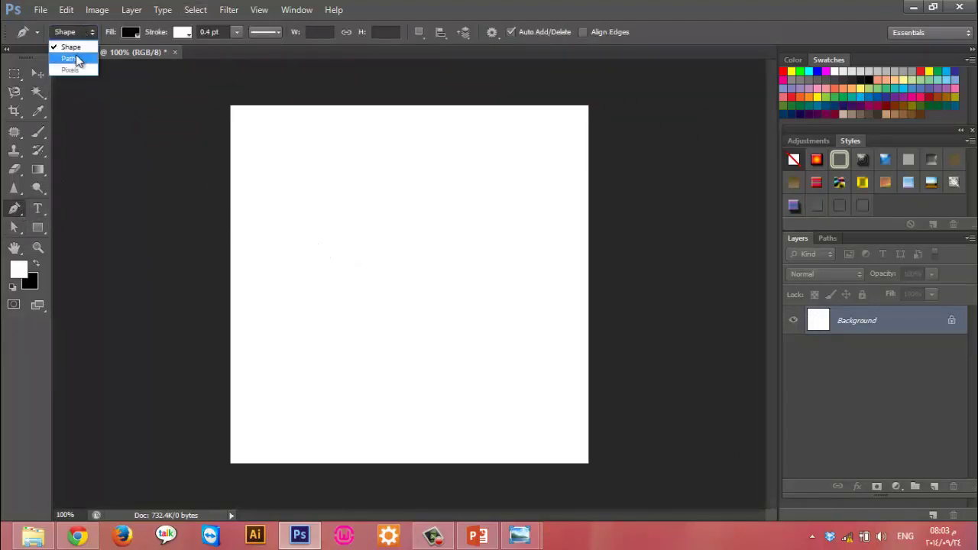
left_click(74, 61)
Draw a closed, rounded four-anchor blob path across most of the canvas
left_click(291, 212)
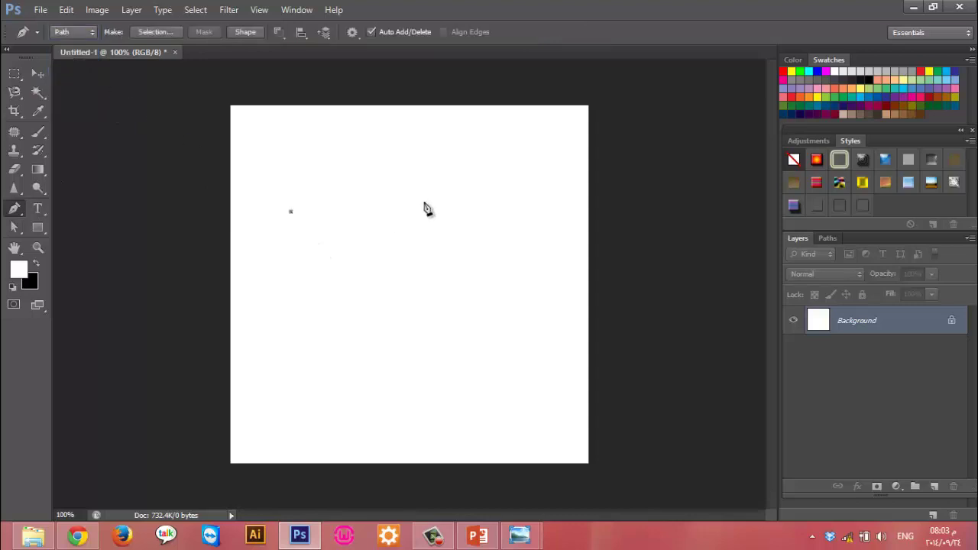
left_click_drag(473, 197, 534, 315)
left_click_drag(508, 356, 445, 420)
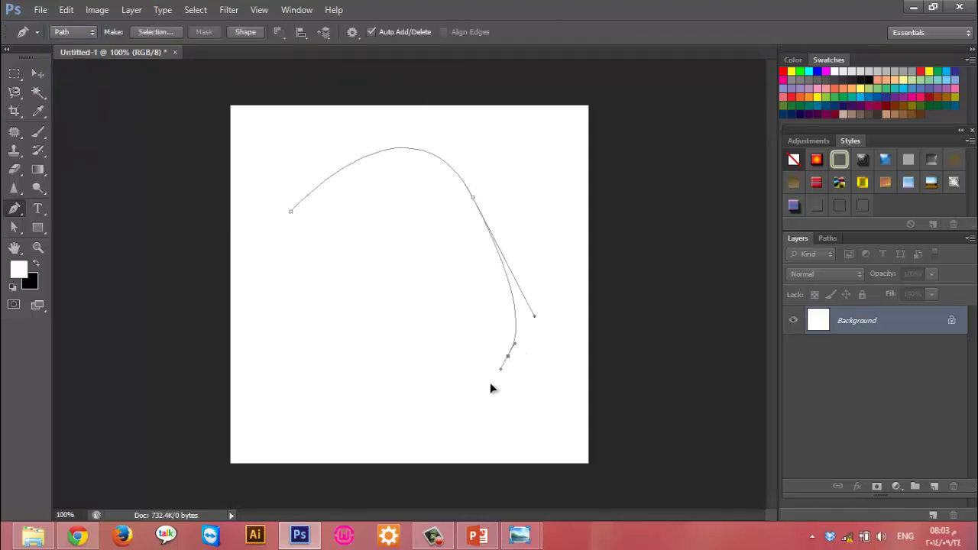
left_click_drag(310, 377, 280, 298)
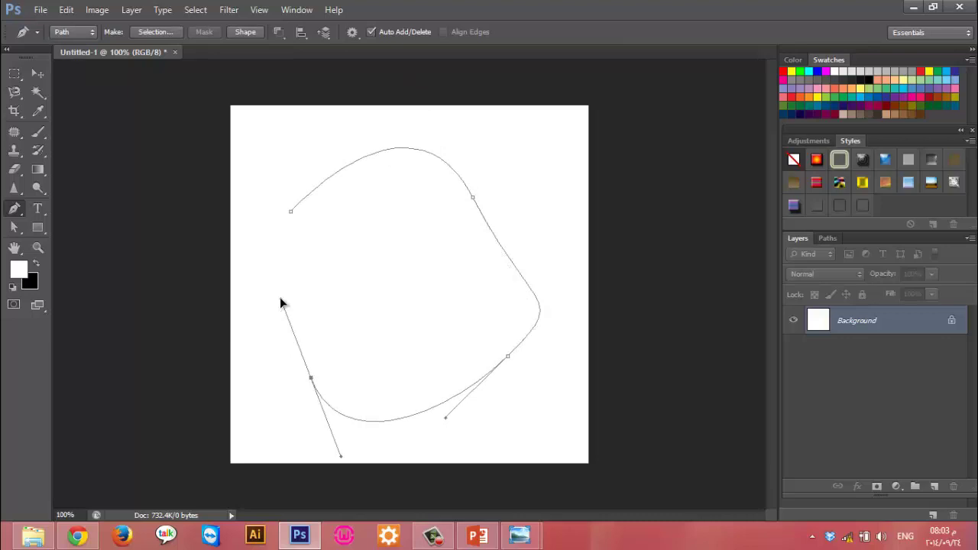
left_click(291, 212)
key("Escape")
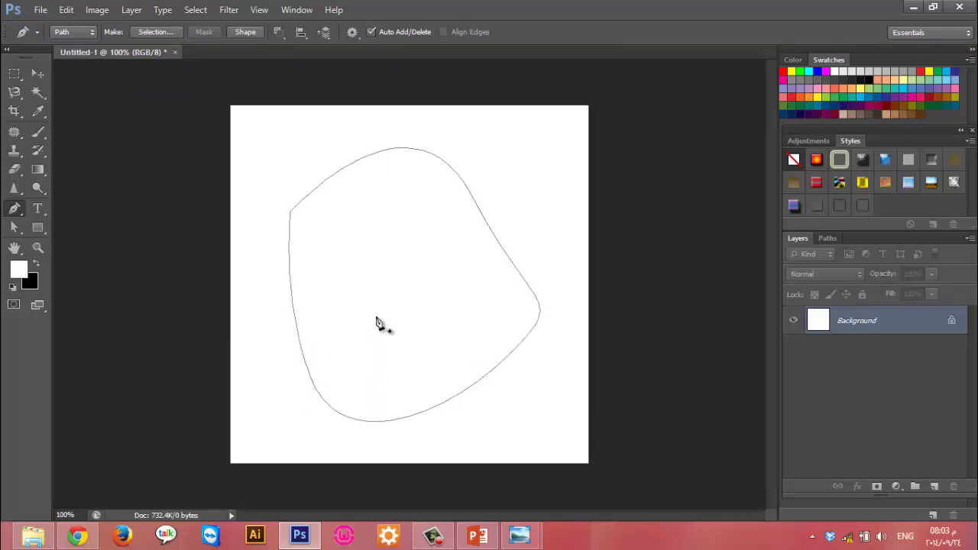
right_click(376, 255)
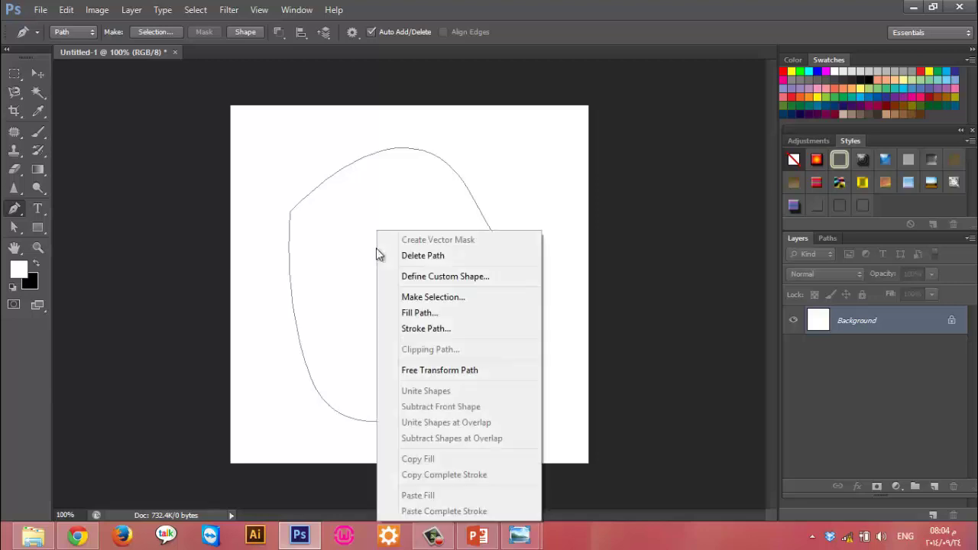
Turn the path into a selection and convert the Background into Layer 0
left_click(413, 297)
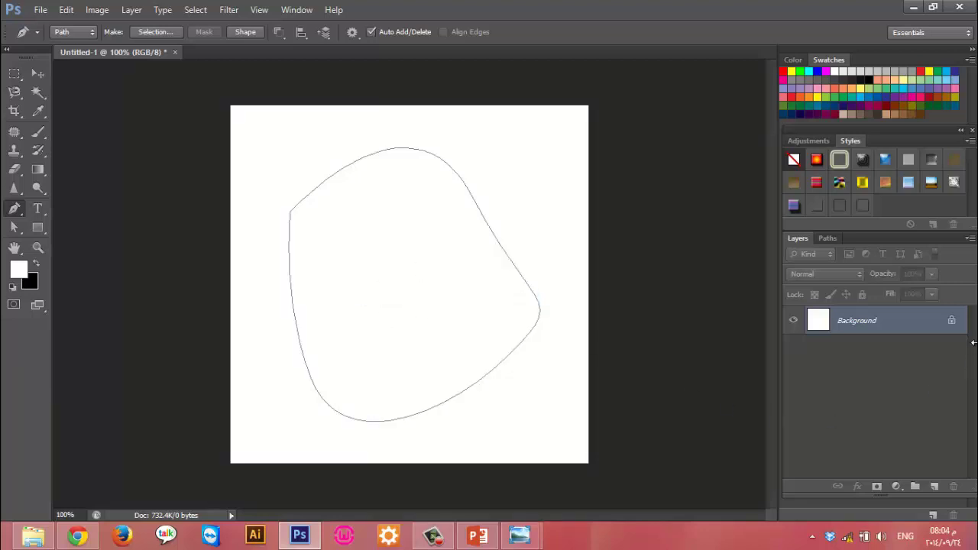
double_click(953, 322)
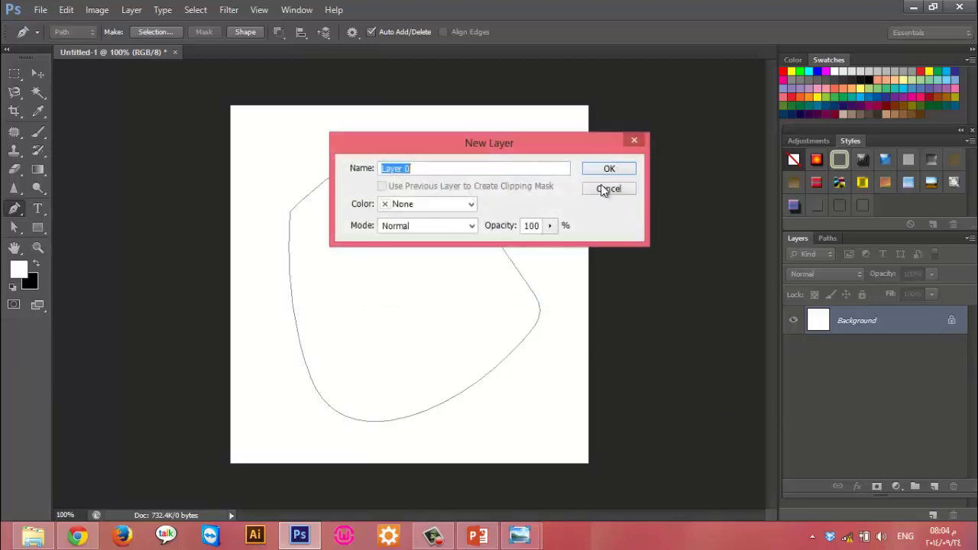
left_click(609, 168)
Close Untitled-1 without saving and relaunch Photoshop
left_click(960, 6)
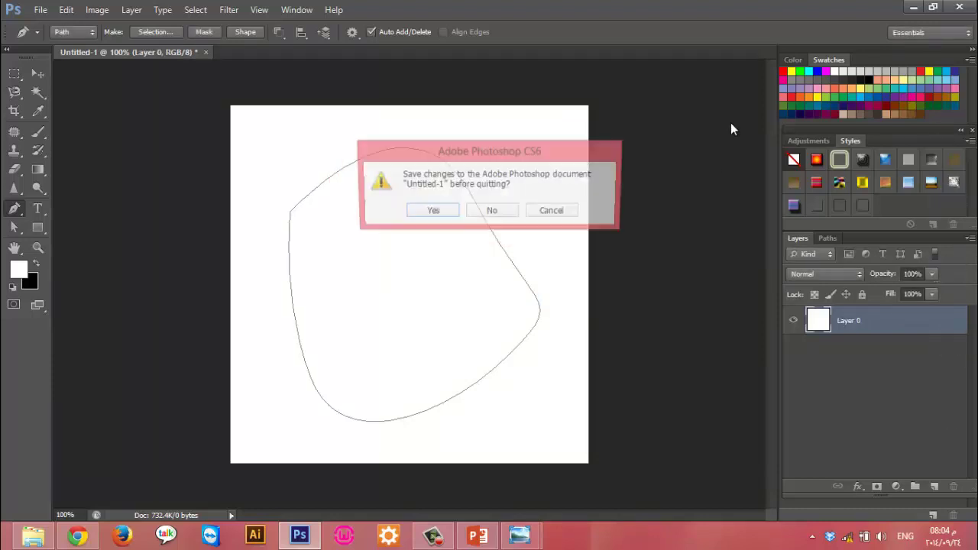
left_click(492, 212)
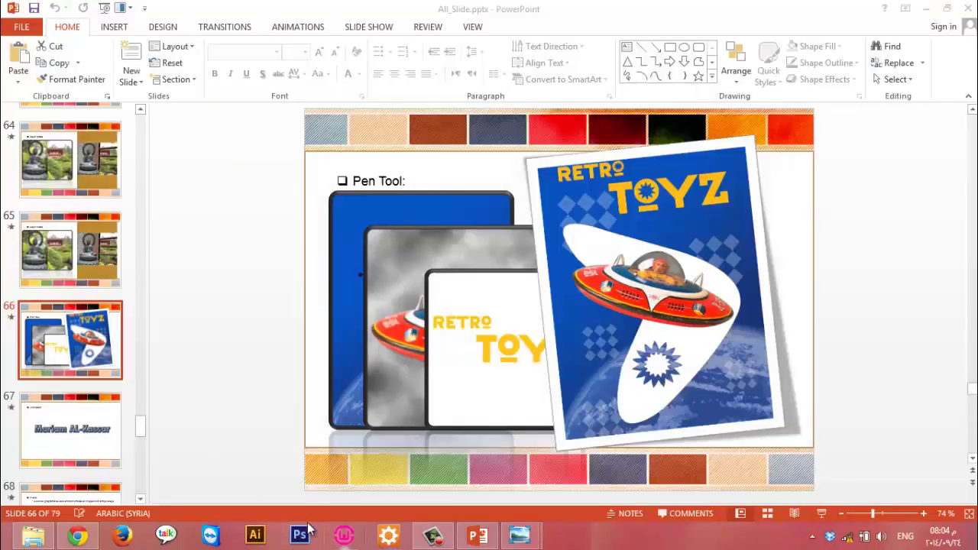
left_click(299, 536)
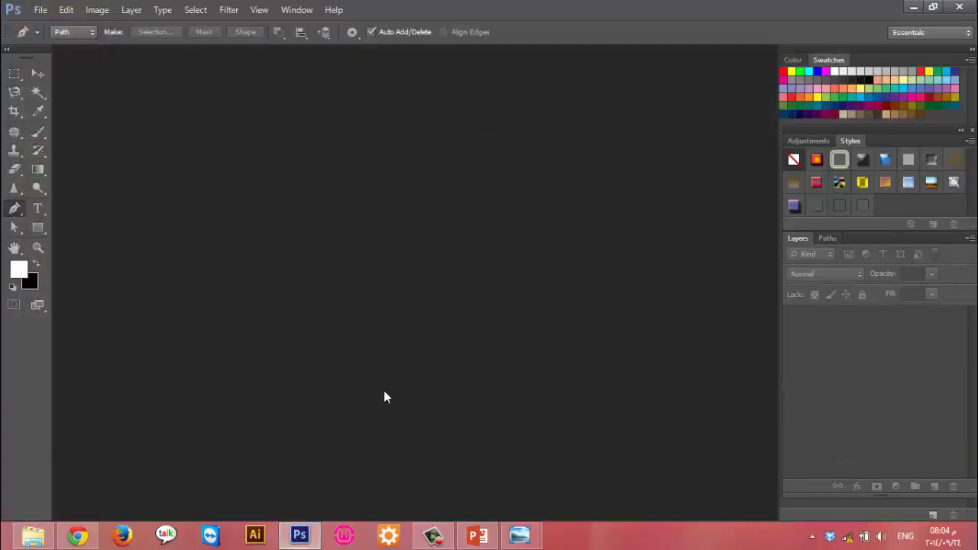
Create a new 500 × 500 px document filled with white
key("ctrl+n")
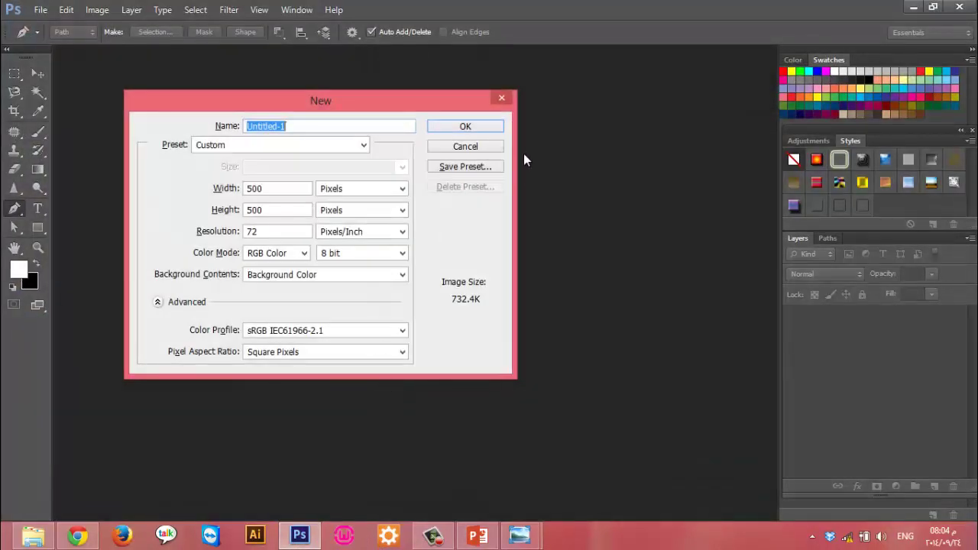
left_click(494, 128)
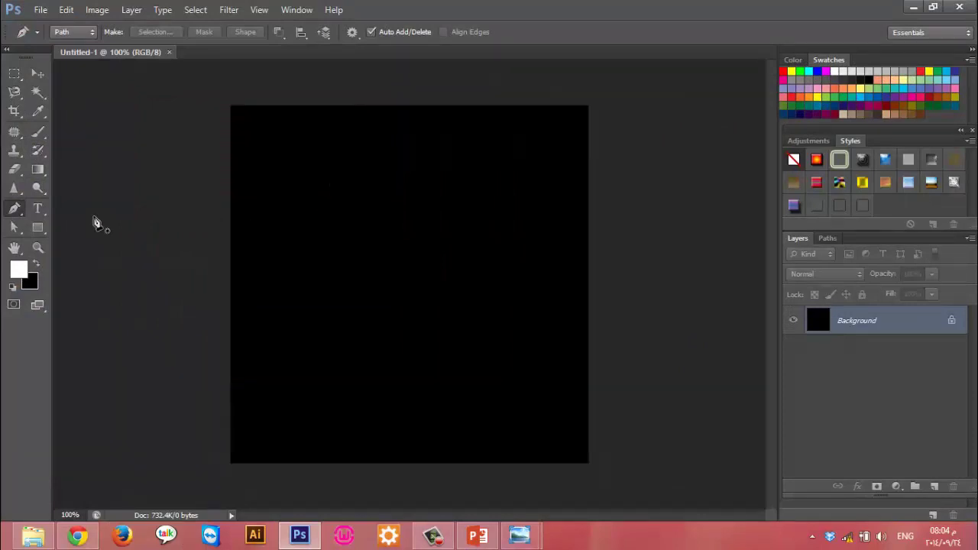
key("alt+BackSpace")
Draw a closed, rounded four-anchor pen path near the canvas centre
left_click(360, 211)
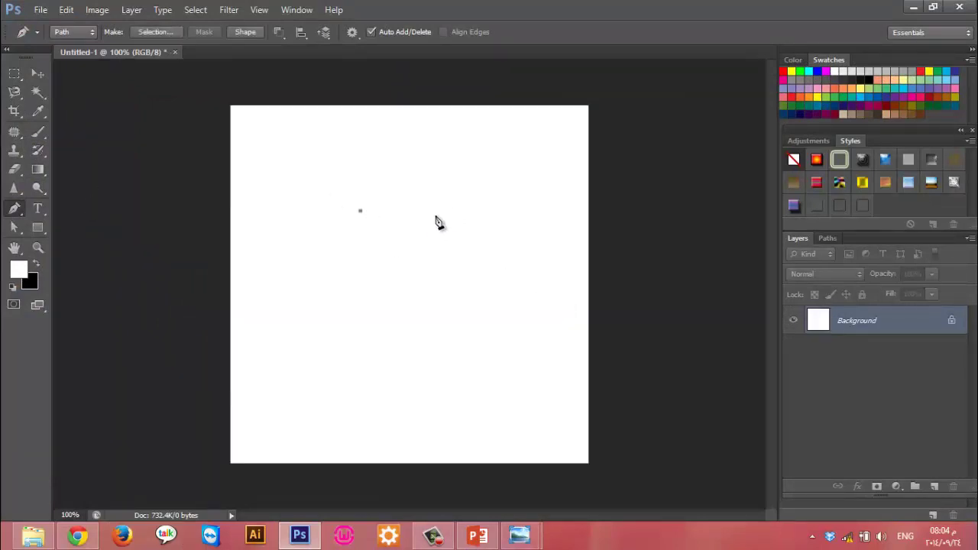
left_click_drag(468, 214, 503, 291)
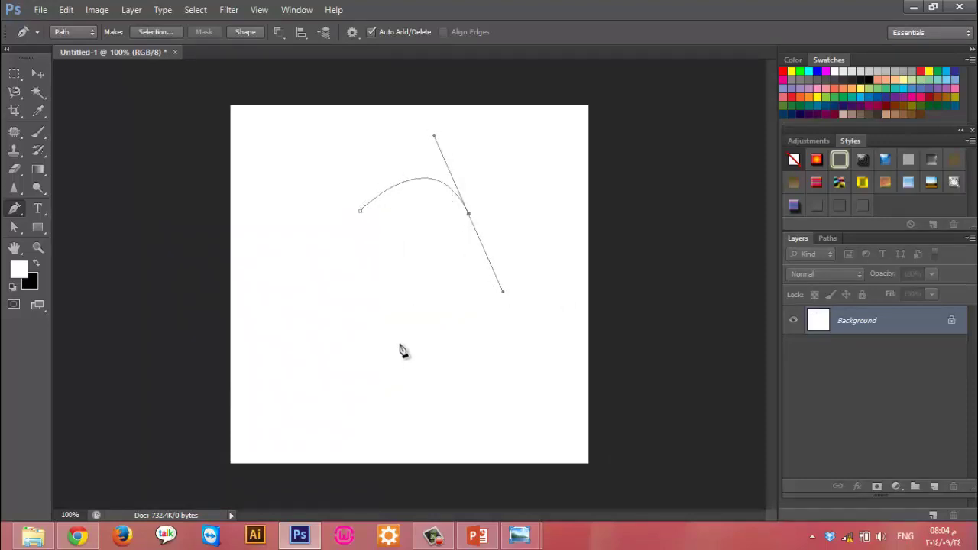
left_click_drag(400, 344, 376, 348)
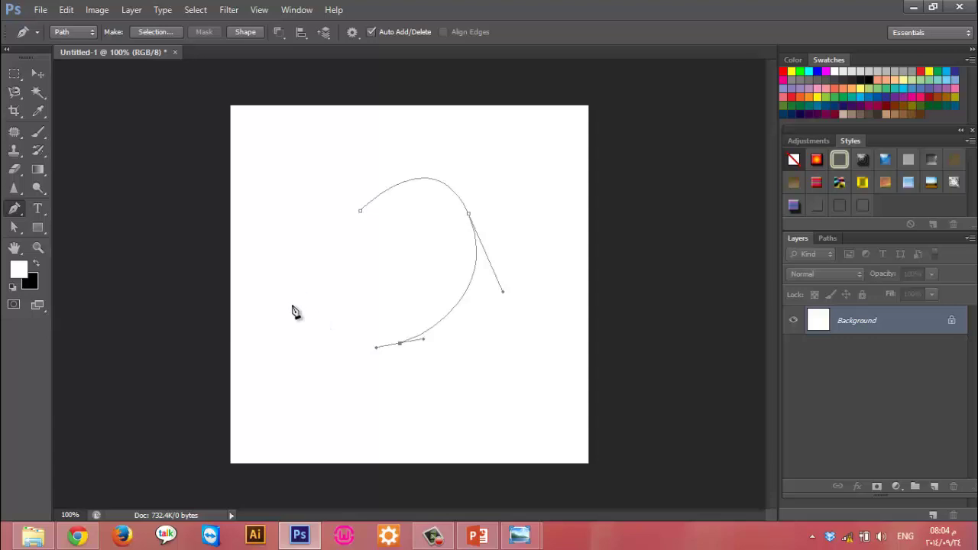
left_click_drag(293, 304, 317, 212)
left_click(360, 211)
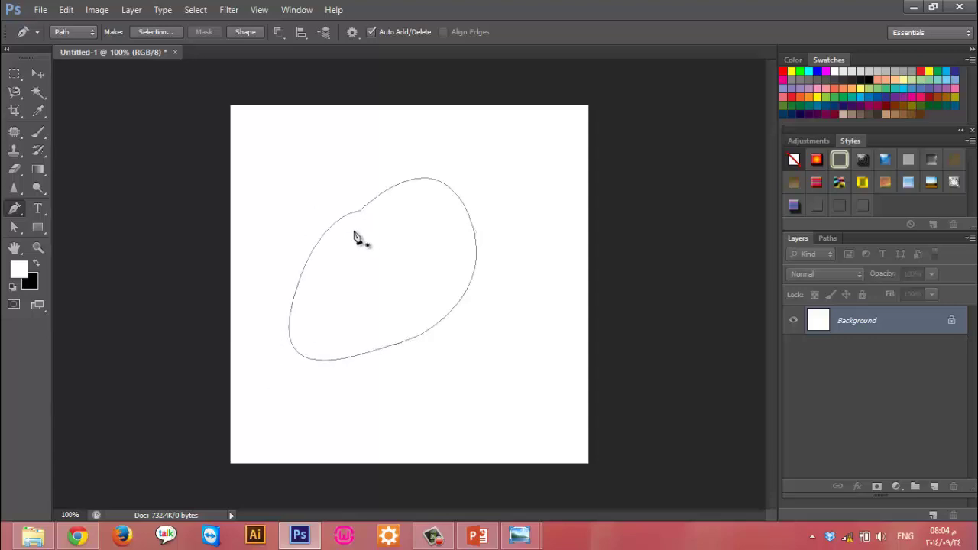
Load the blob path as a selection, then deselect it
right_click(381, 232)
left_click(422, 296)
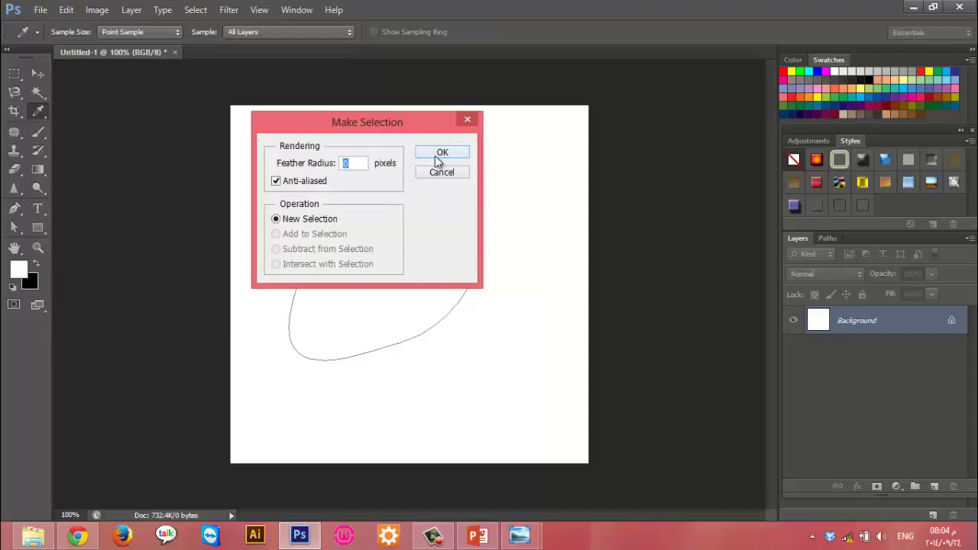
left_click(442, 152)
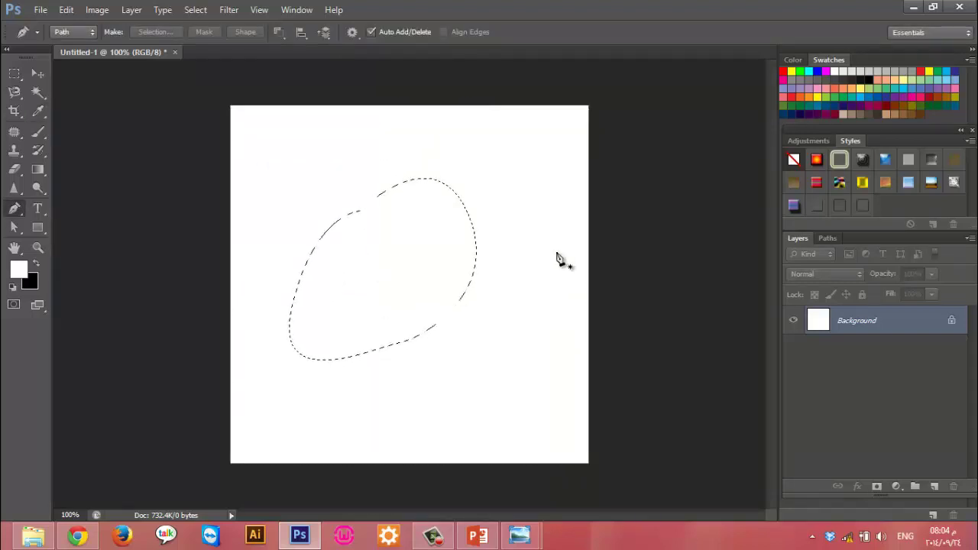
key("ctrl+d")
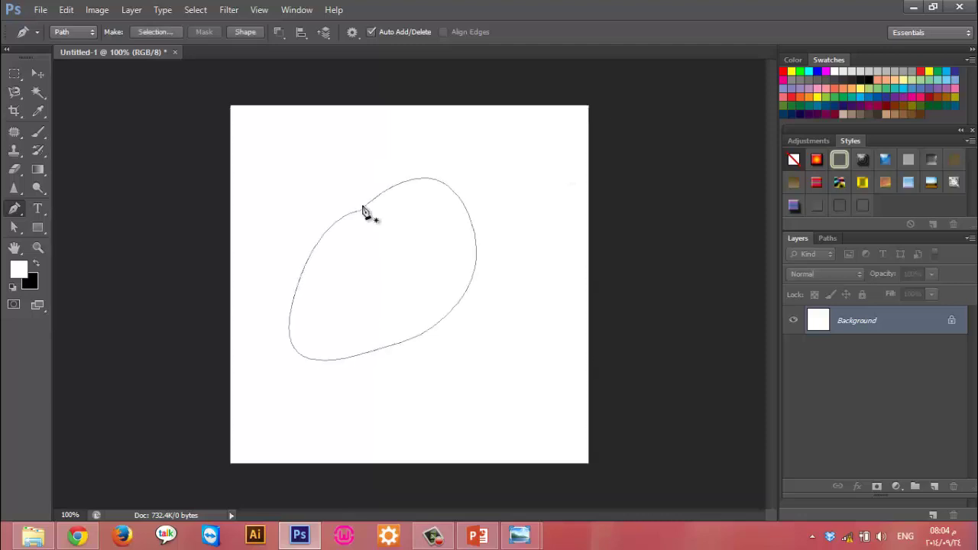
Fill the path, then swap colours so black becomes the foreground
right_click(365, 230)
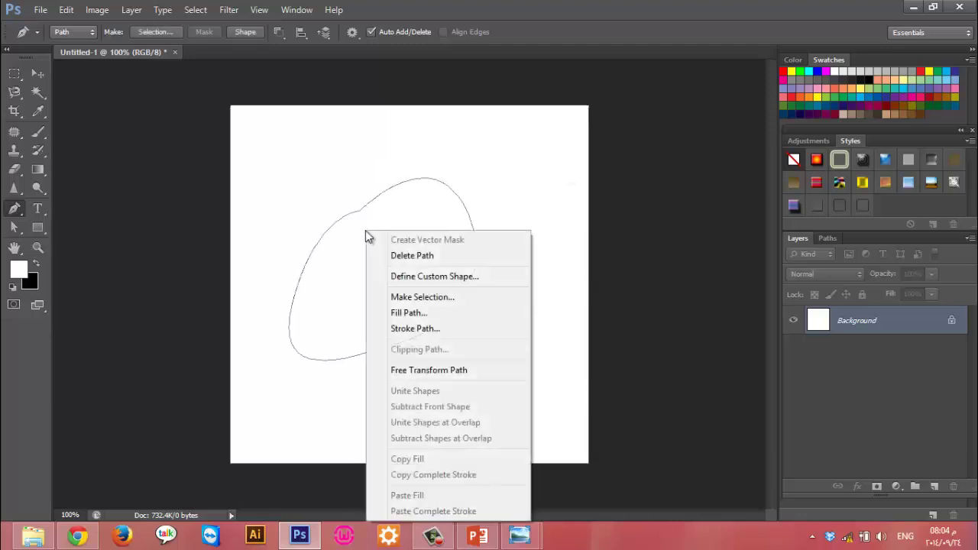
left_click(423, 312)
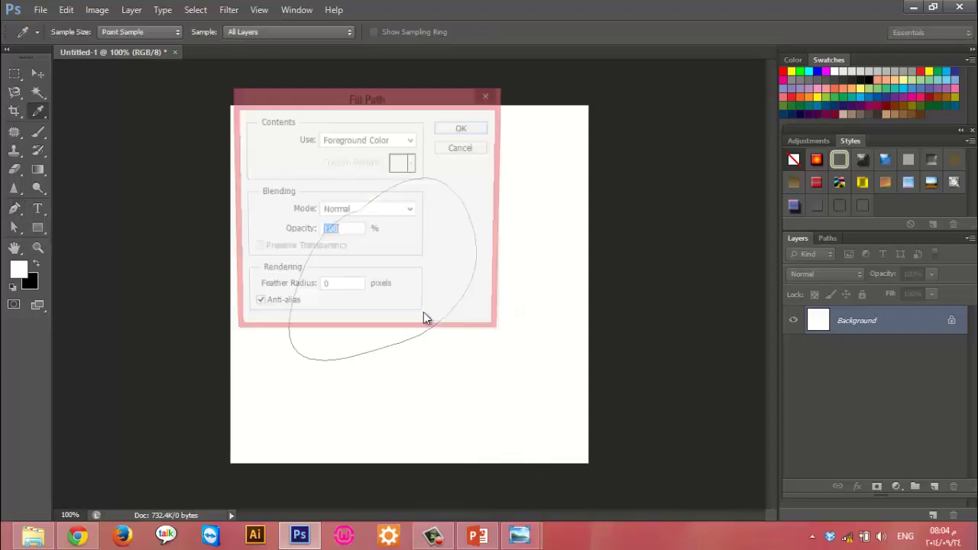
left_click(460, 128)
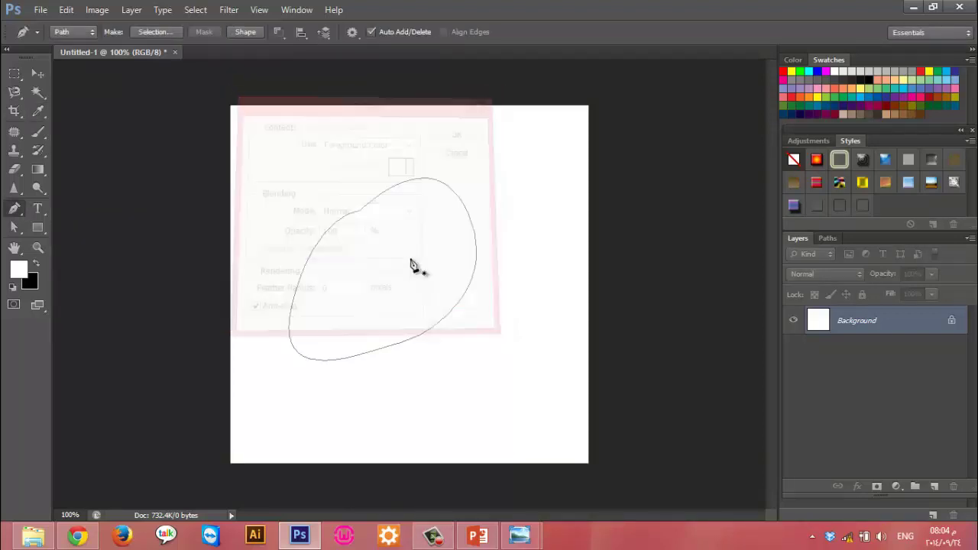
left_click(35, 265)
right_click(355, 269)
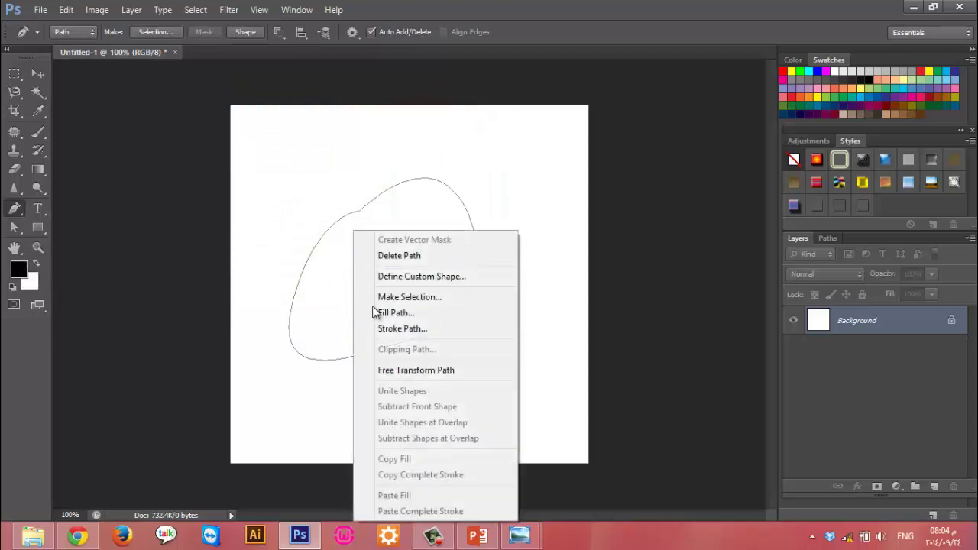
left_click(398, 313)
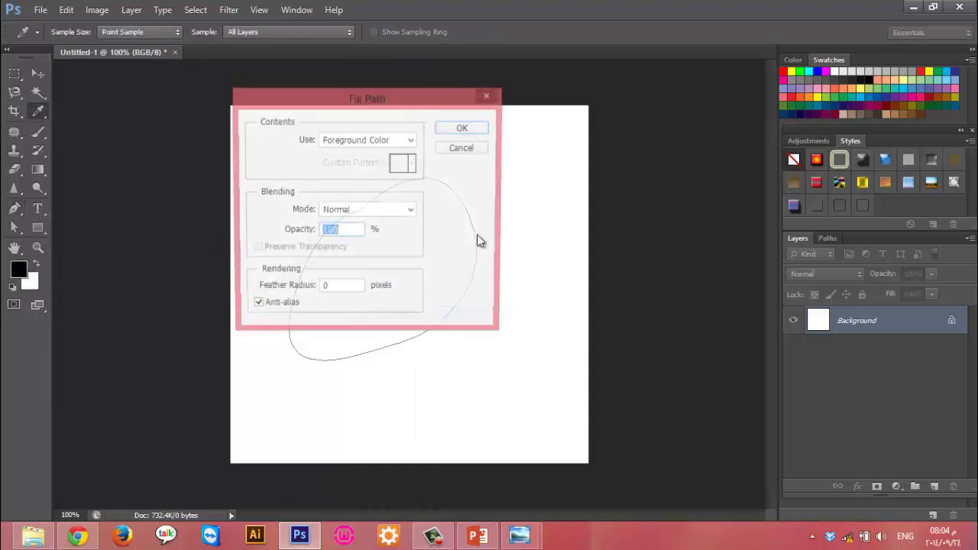
left_click(480, 132)
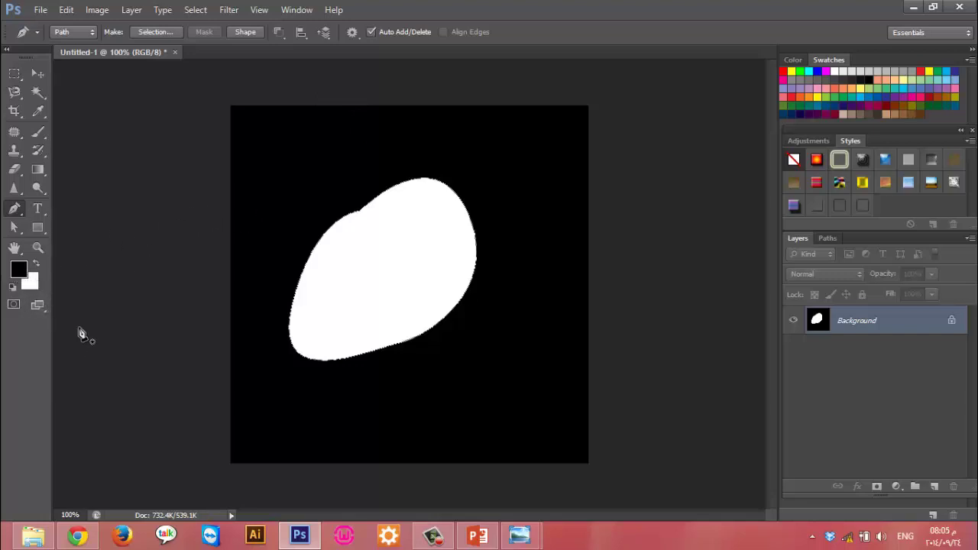
key("ctrl+z")
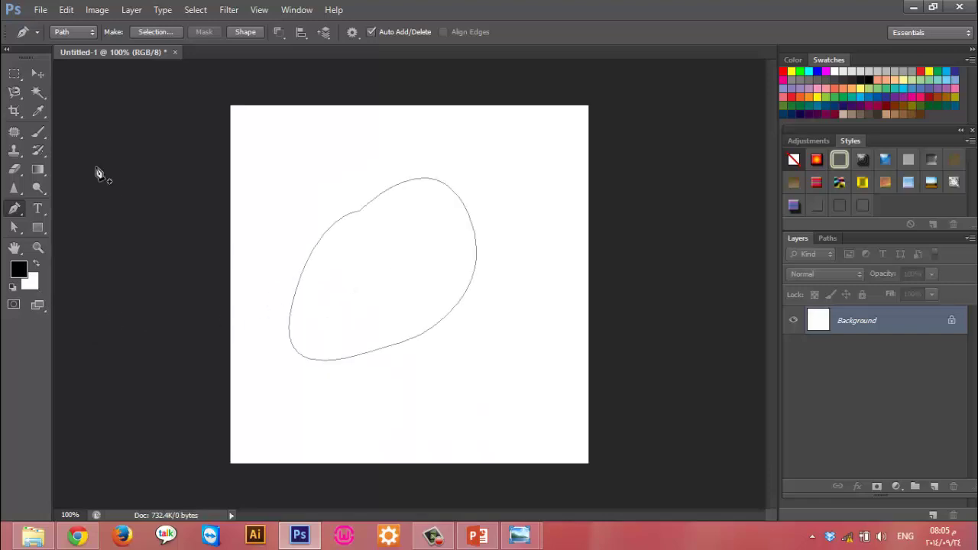
Review the Stroke Path options with Brush as the stroking tool, then cancel
right_click(350, 232)
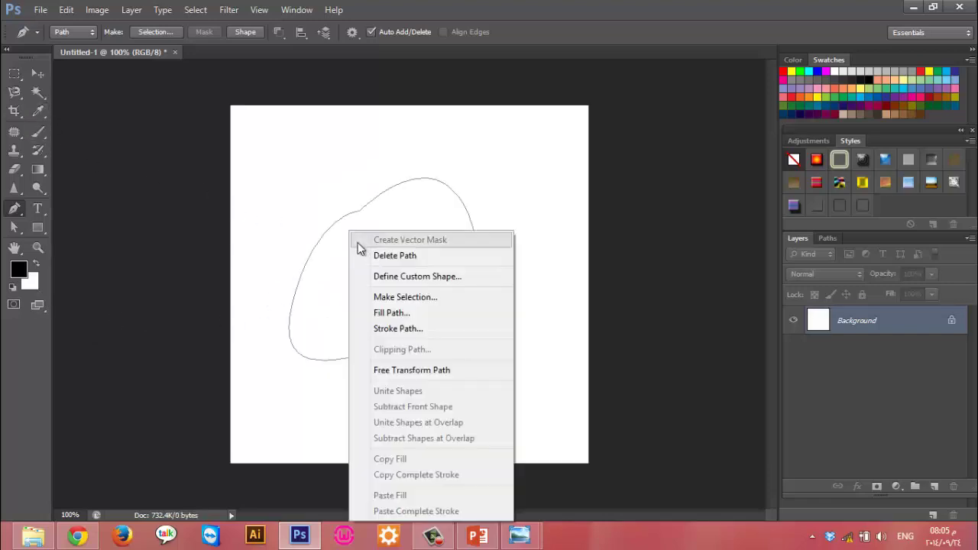
left_click(402, 332)
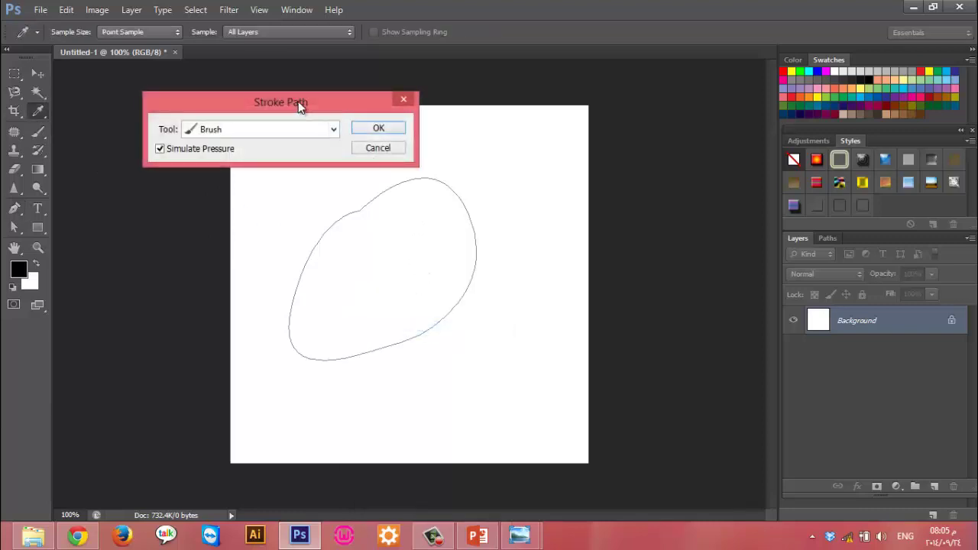
left_click_drag(298, 101, 354, 127)
left_click(353, 160)
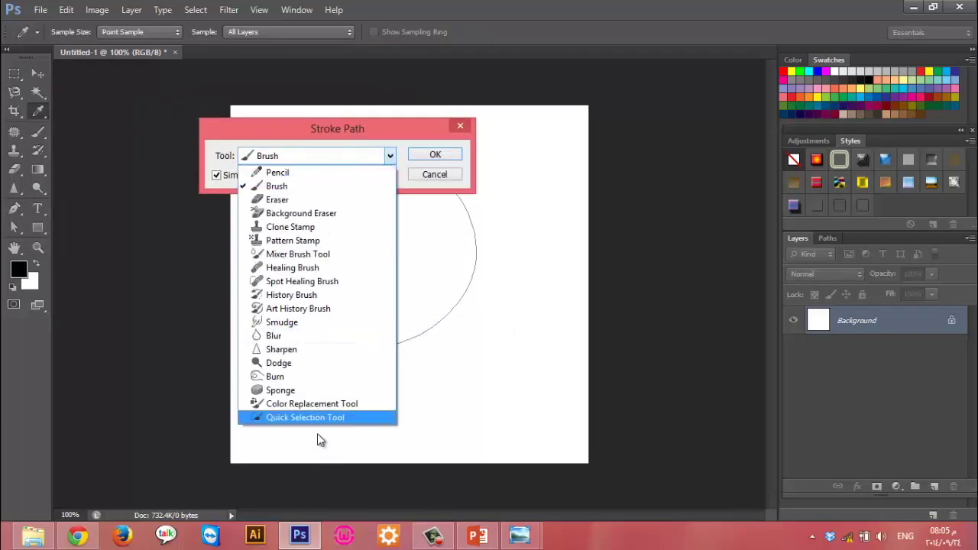
left_click(276, 189)
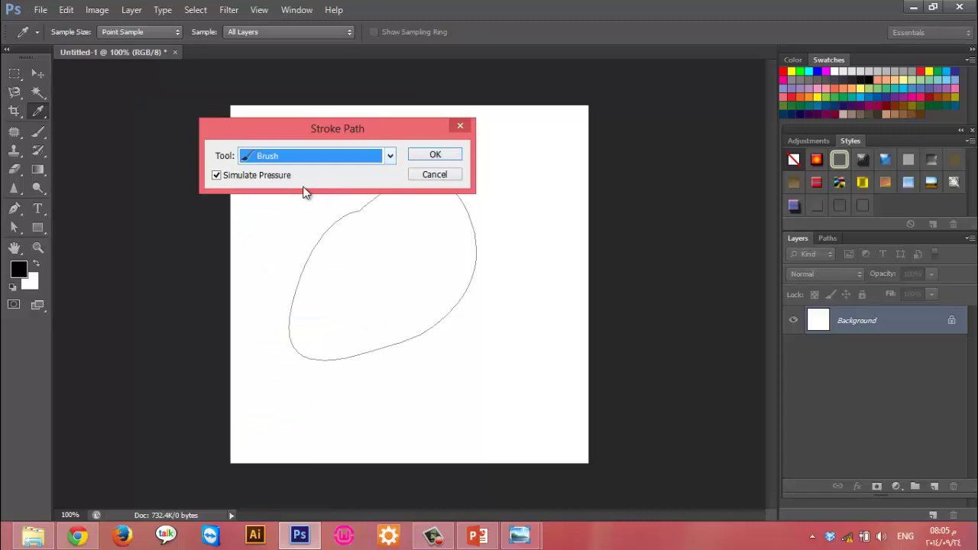
left_click(435, 176)
Select the Brush tool, paint a test stroke above the path, and undo it
left_click(38, 131)
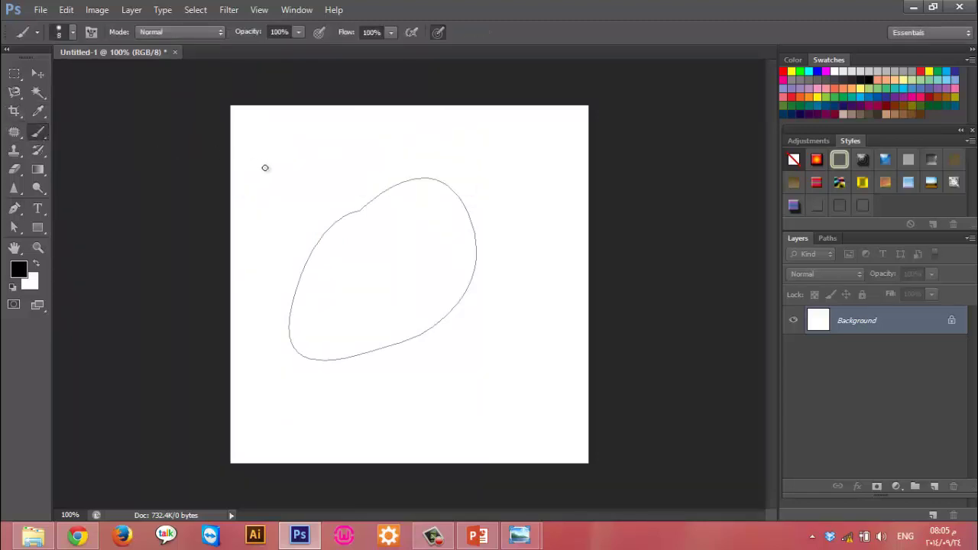
left_click_drag(293, 181, 366, 150)
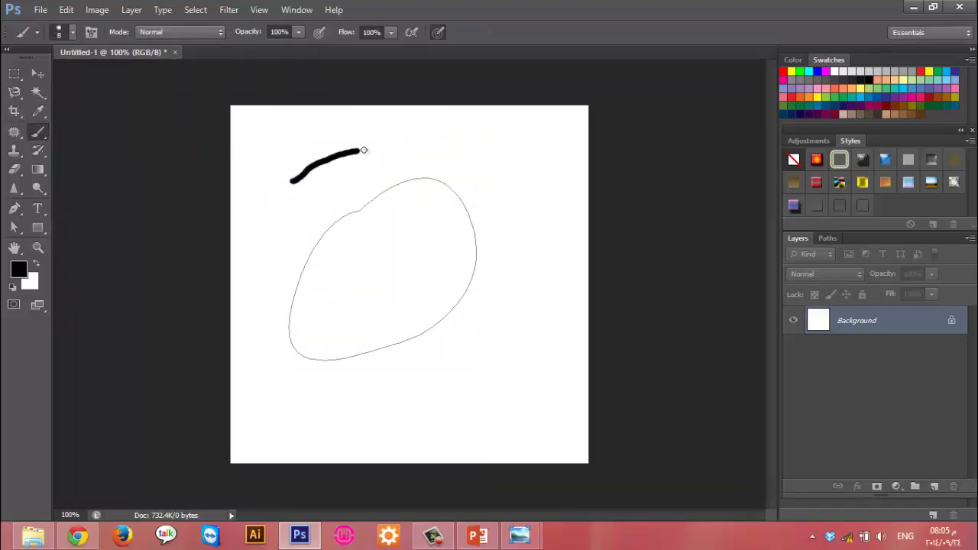
key("ctrl+z")
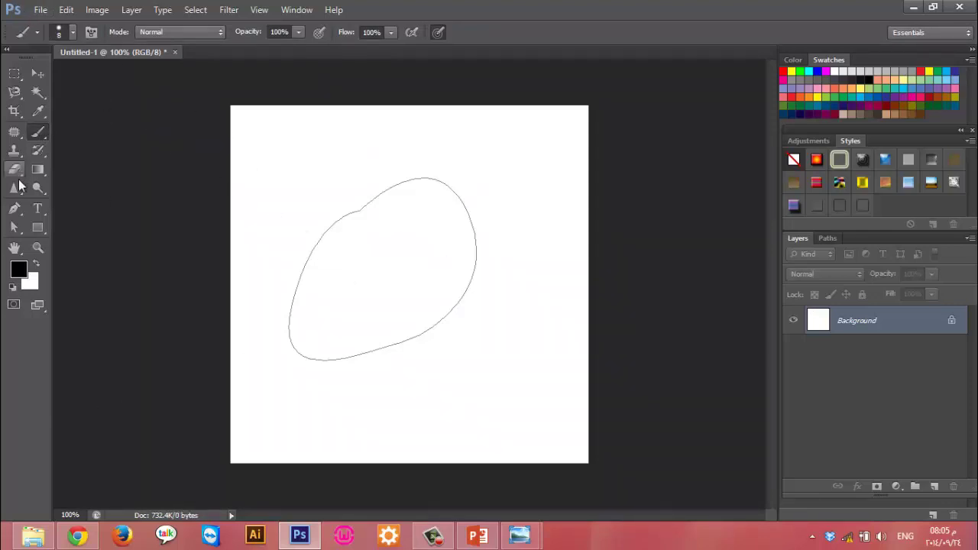
Stroke the path with the brush, then undo the thick black stroke
left_click(14, 227)
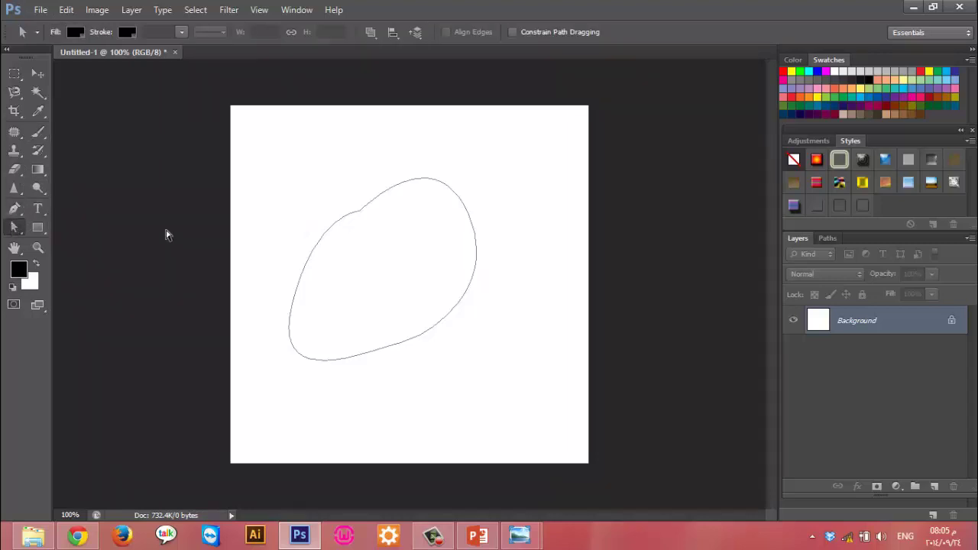
right_click(344, 256)
left_click(397, 324)
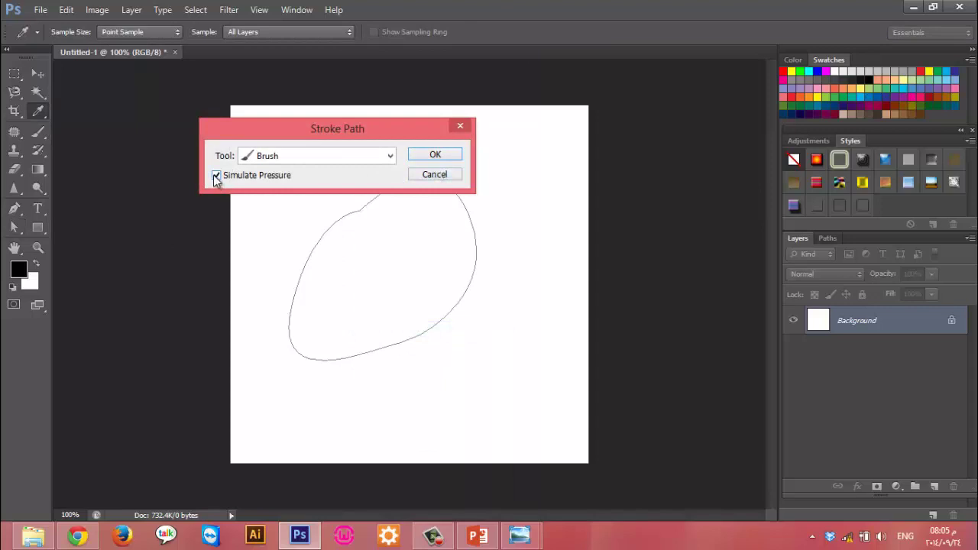
left_click(435, 160)
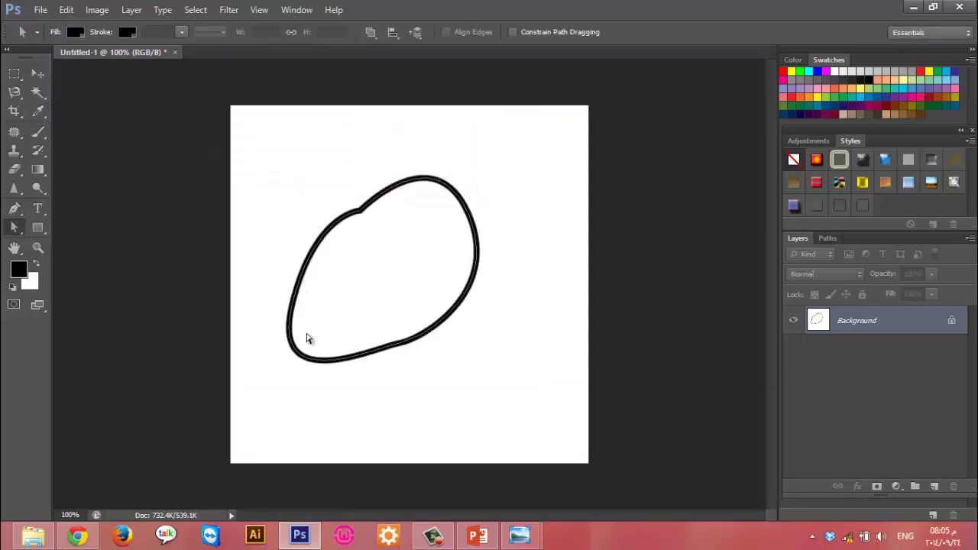
key("ctrl+z")
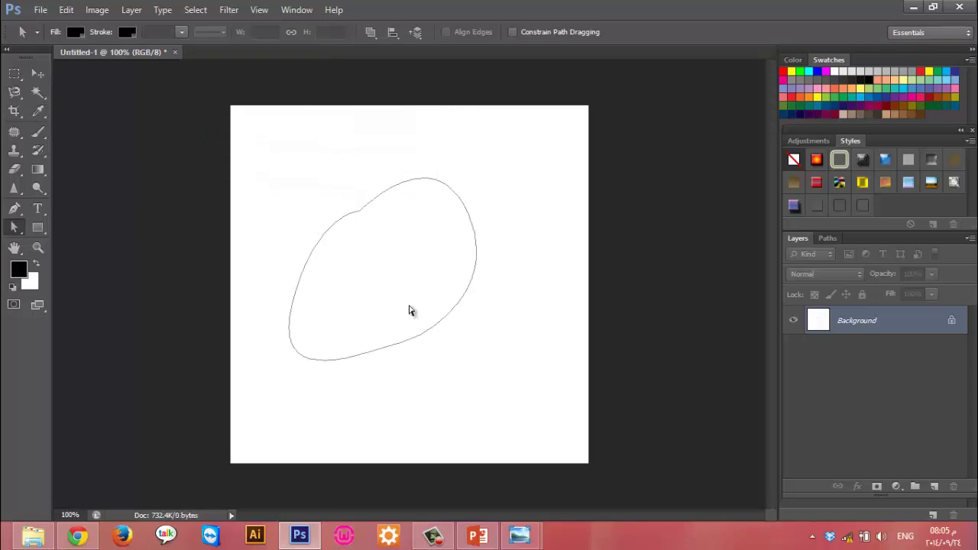
Restroke the path with Simulate Pressure on, then hide the path outline
right_click(392, 269)
left_click(428, 328)
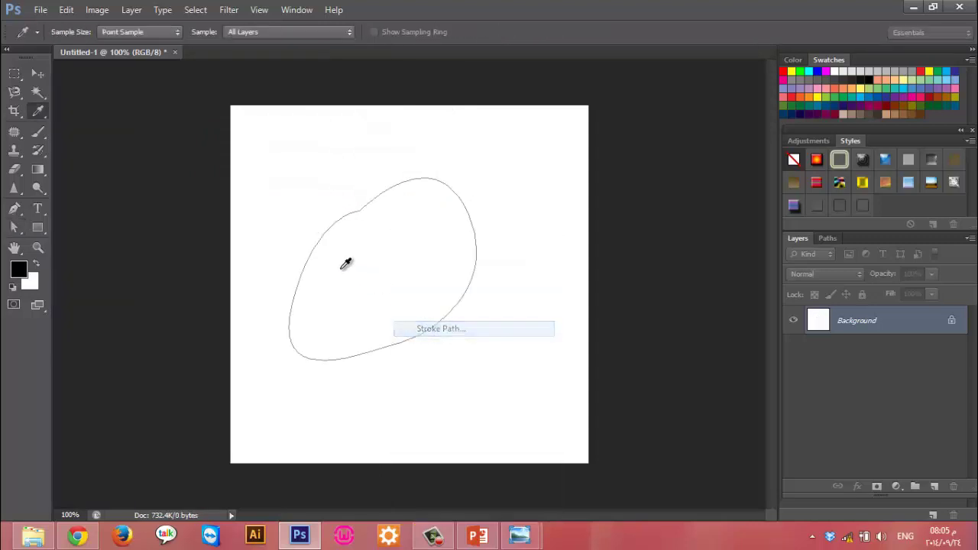
left_click(218, 176)
left_click(422, 158)
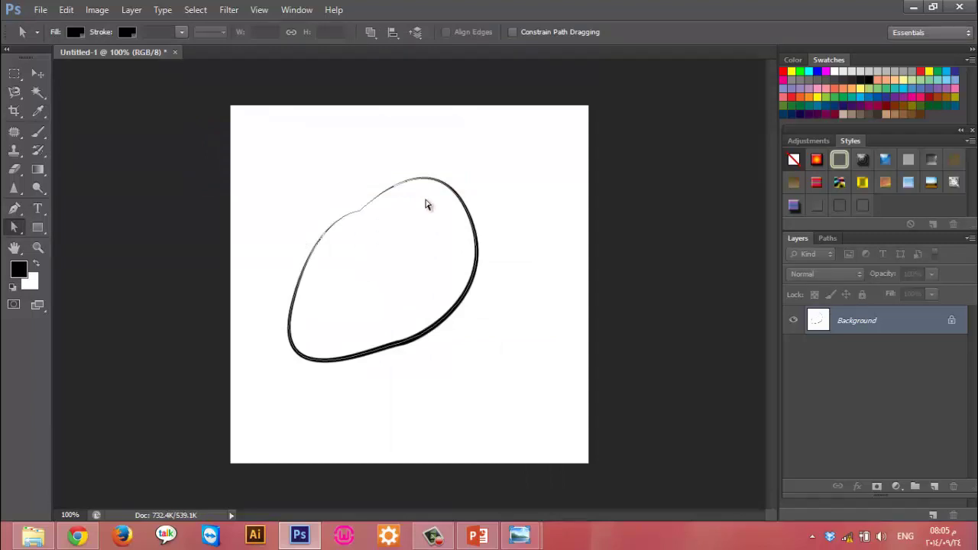
left_click(198, 253)
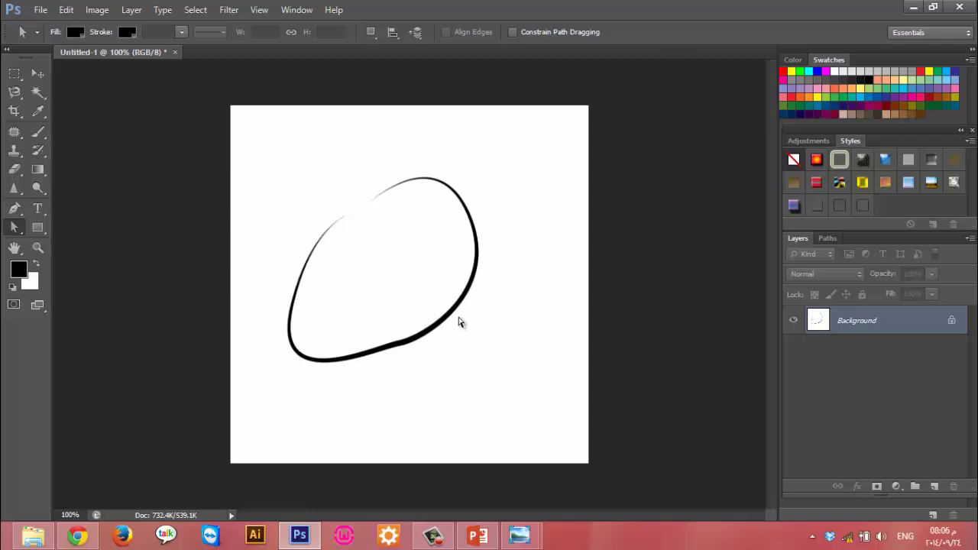
In the Paths panel, load Work Path as a selection, then deselect
left_click(829, 239)
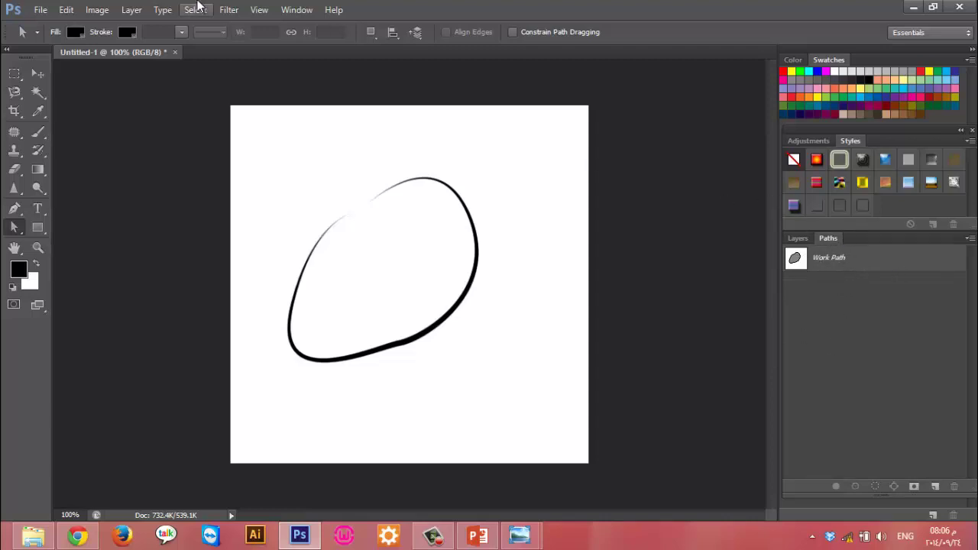
left_click(297, 9)
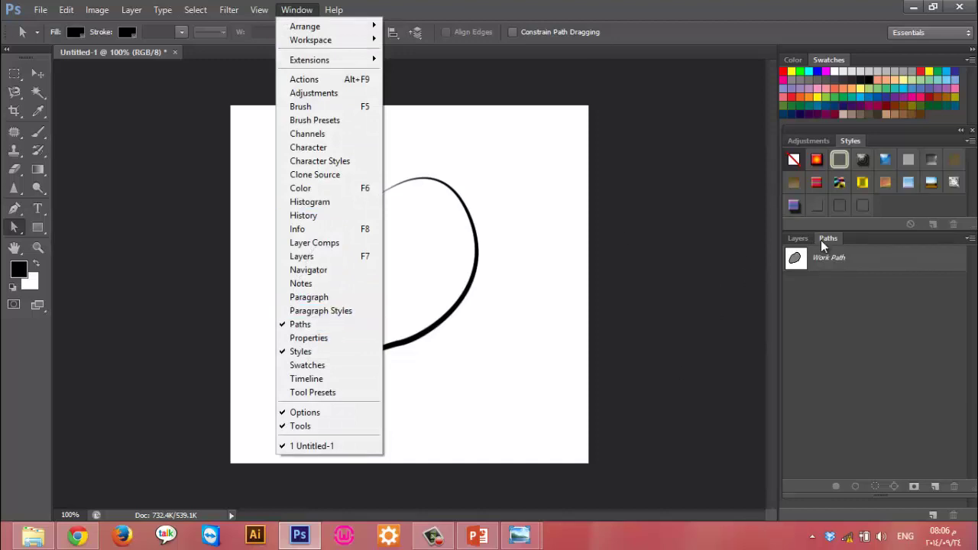
left_click(798, 243)
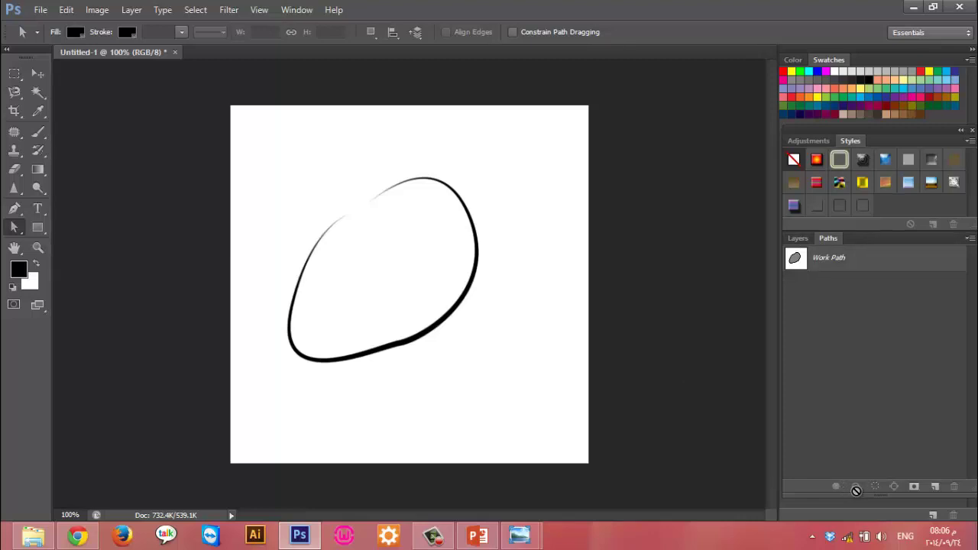
left_click(806, 257)
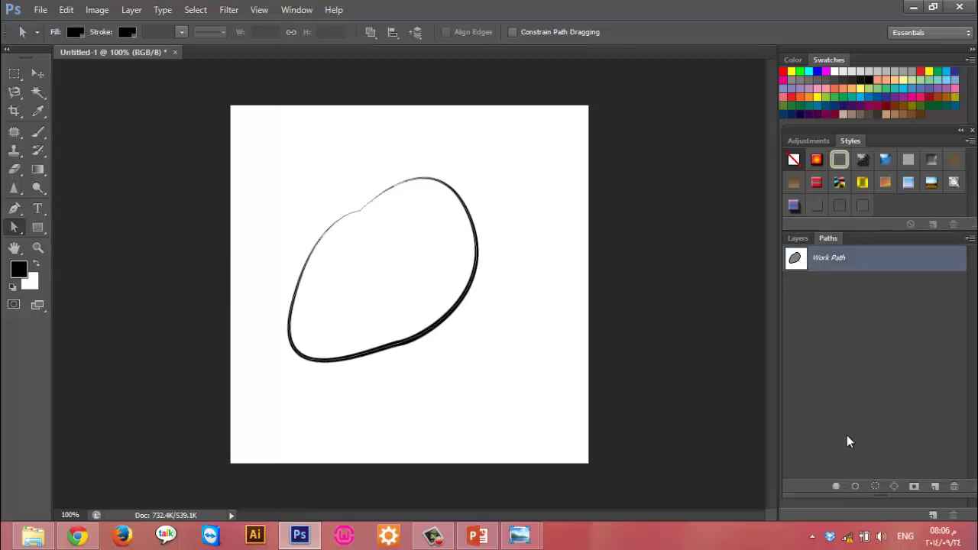
left_click(875, 486)
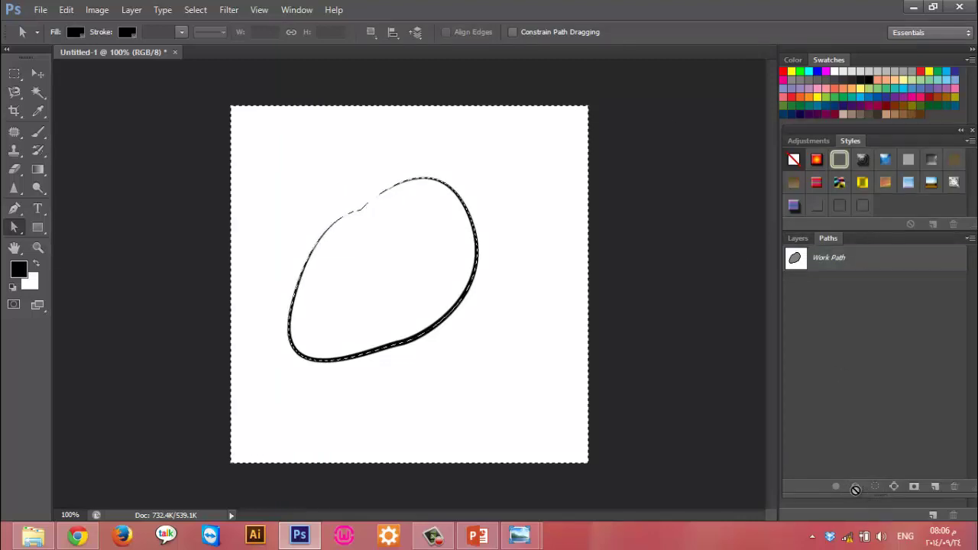
key("ctrl+d")
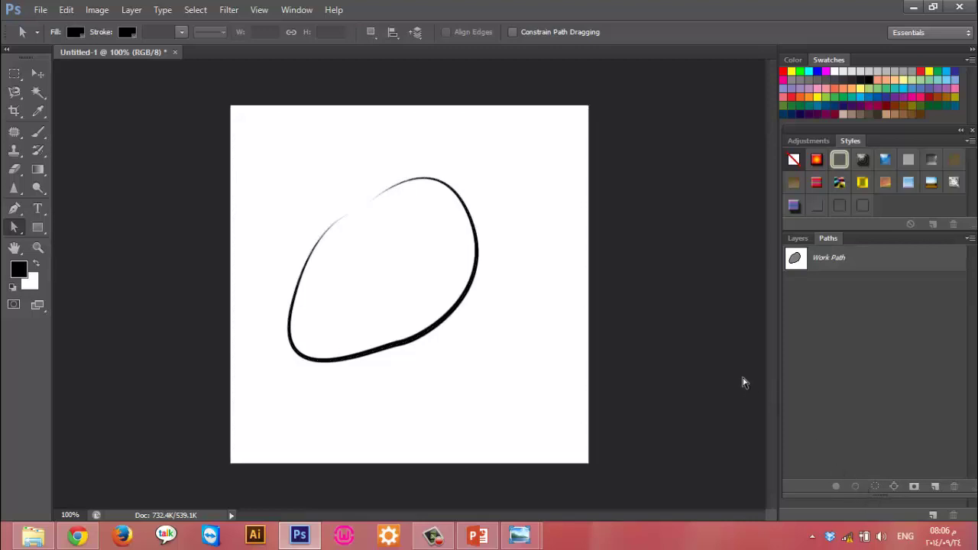
Undo the brush stroke and step back until the Work Path is gone
left_click(828, 259)
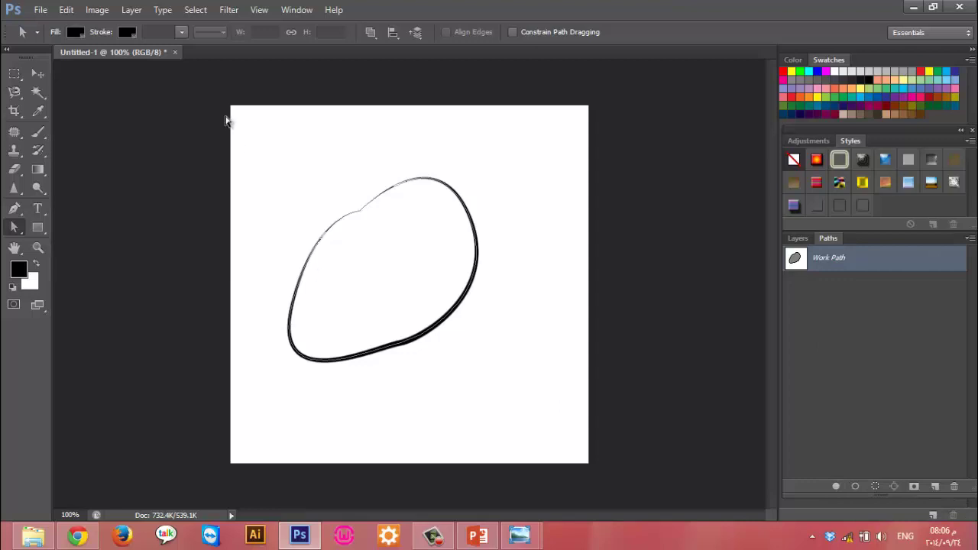
key("ctrl+z")
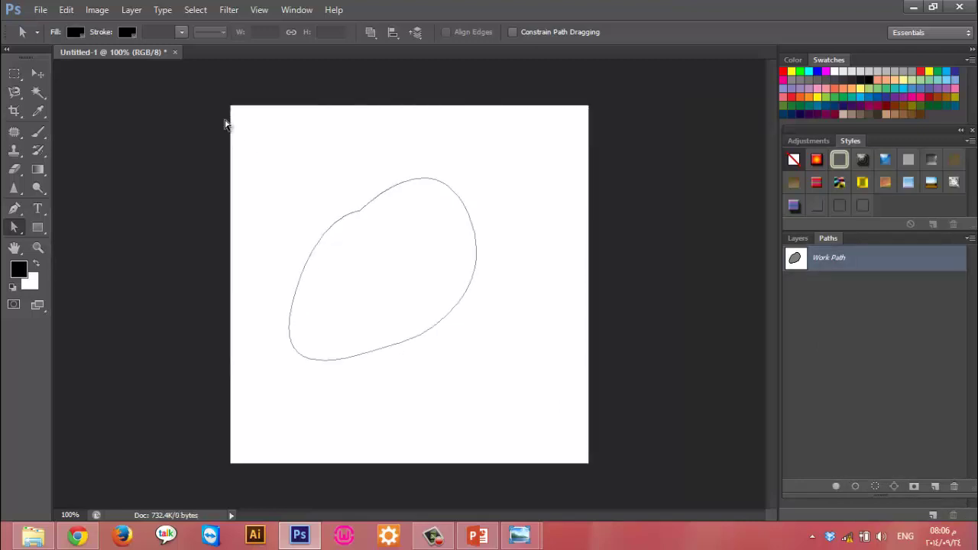
key("ctrl+alt+z")
key("ctrl+alt+z")
key("ctrl+alt+z")
key("ctrl+alt+z")
key("ctrl+alt+z")
key("ctrl+alt+z")
key("ctrl+alt+z")
key("ctrl+alt+z")
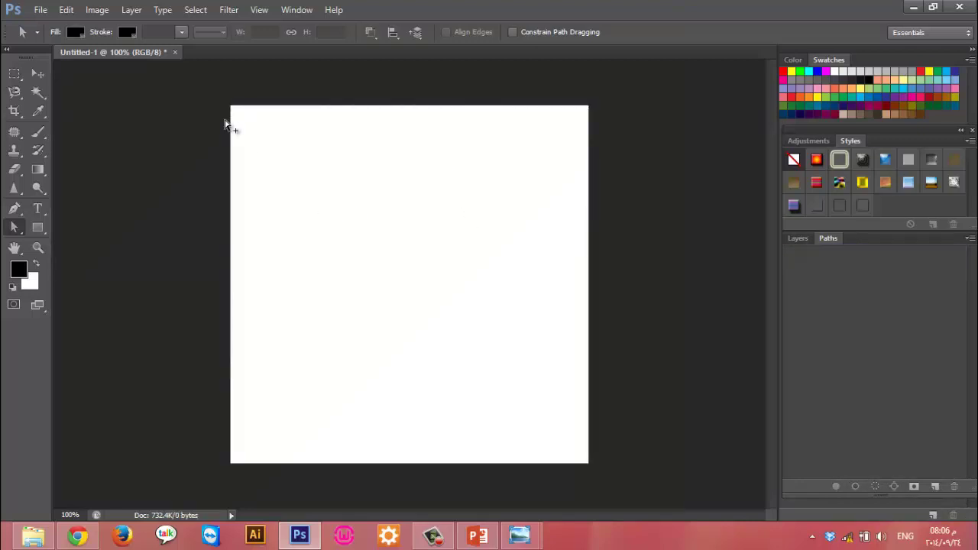
Start a new pen path with a first anchor and a curved upper-right anchor
left_click(13, 209)
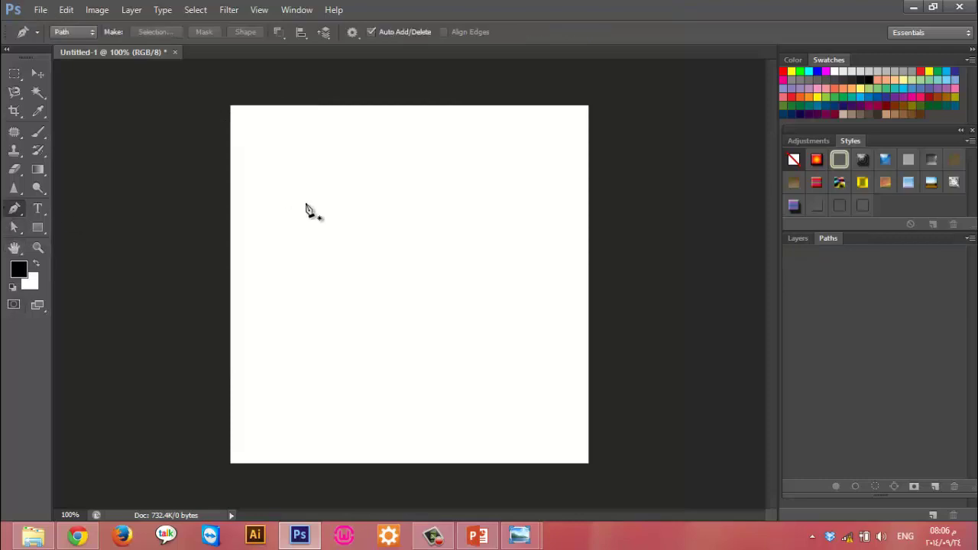
left_click(311, 225)
left_click_drag(474, 197, 572, 338)
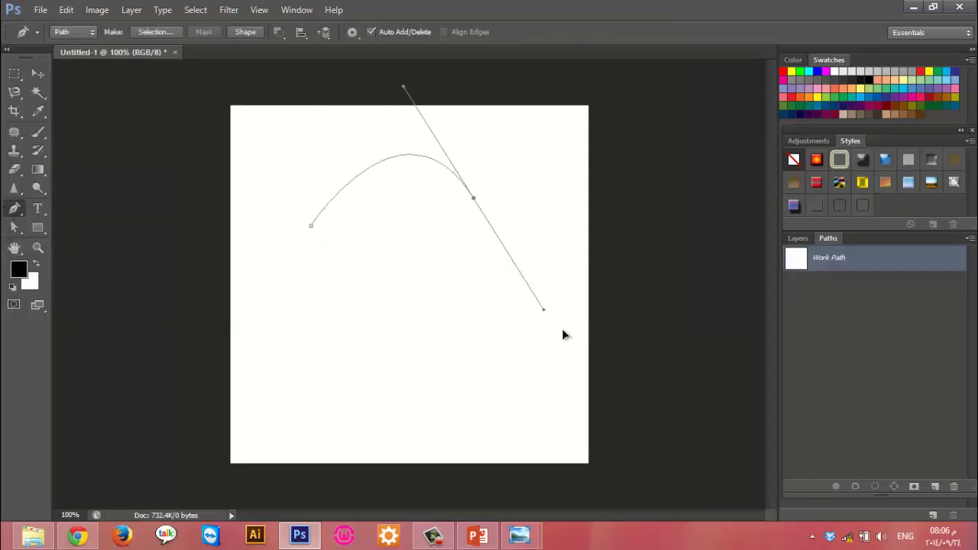
left_click_drag(428, 367, 406, 373)
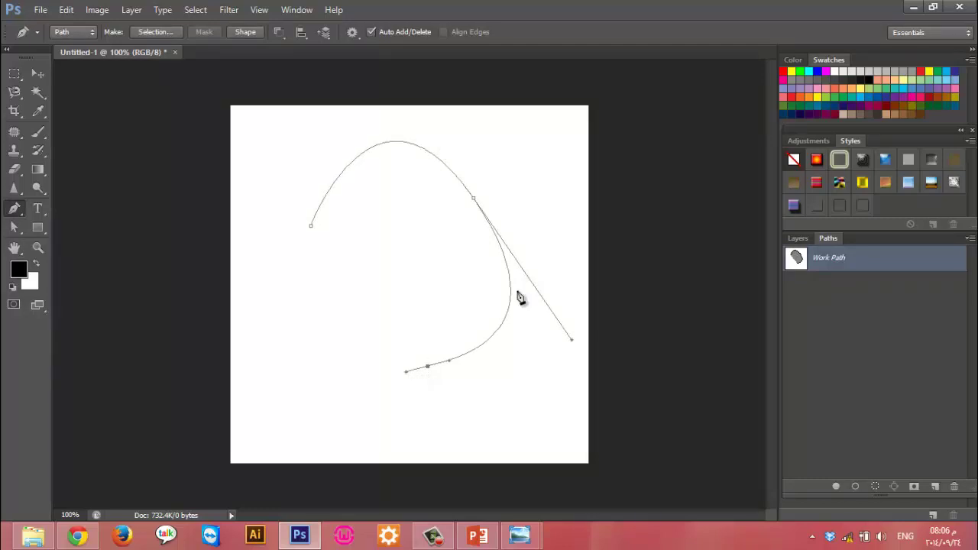
key("ctrl+z")
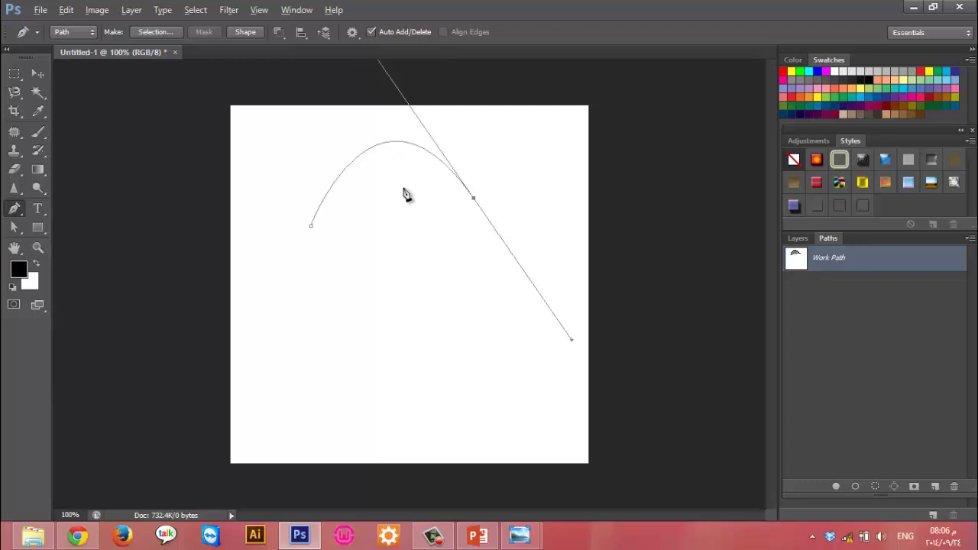
Add a bottom anchor and a lower-left curve, then close the path at the start
left_click(473, 199)
left_click(420, 408)
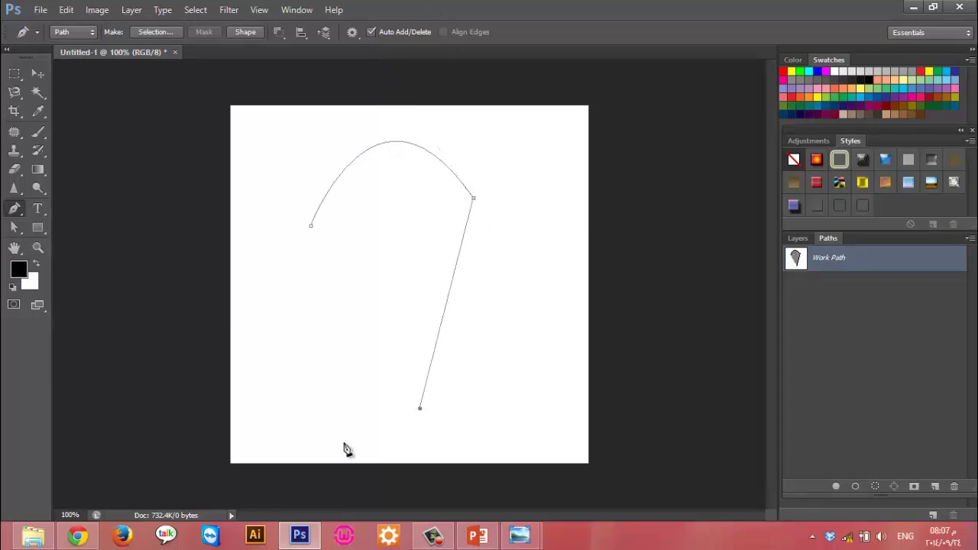
left_click_drag(303, 332, 361, 215)
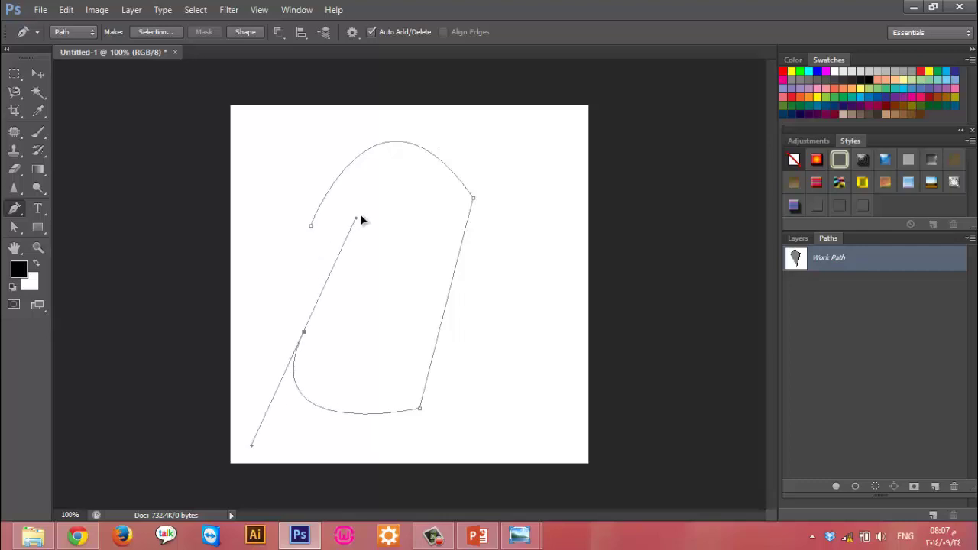
left_click(304, 332, "alt")
left_click(312, 227)
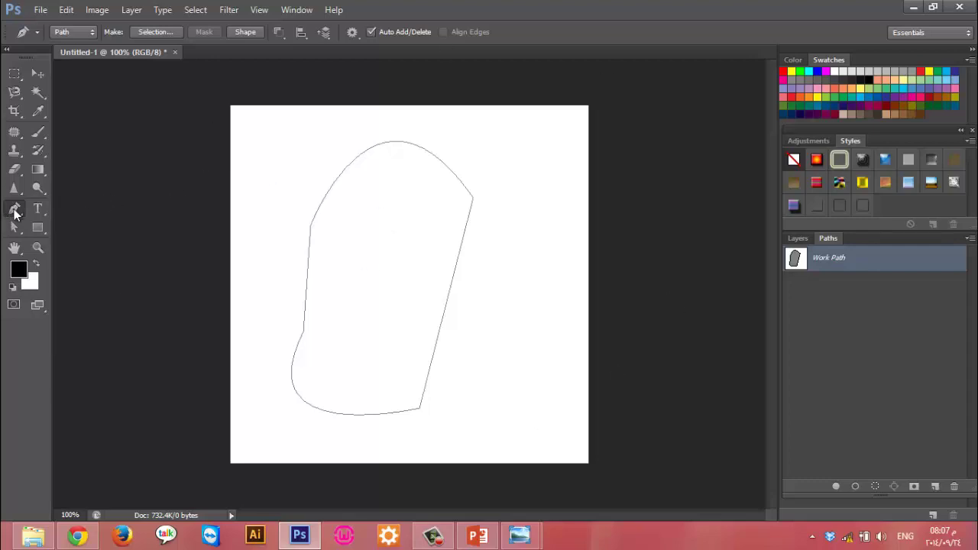
left_click(15, 212)
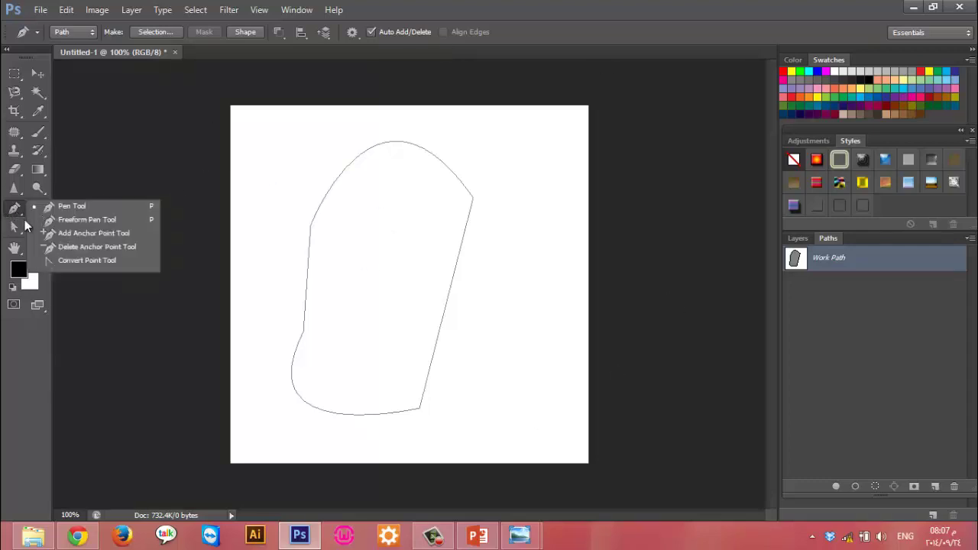
Add anchors on the left edge, top curve, right edge, bottom and lower-left corner
left_click(114, 237)
left_click(309, 250)
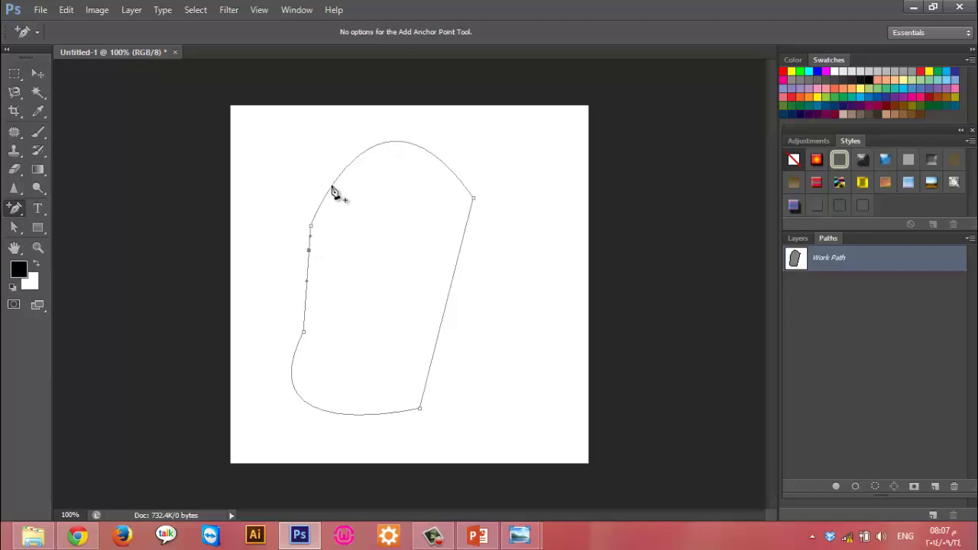
left_click(332, 186)
left_click_drag(407, 143, 426, 147)
left_click(452, 280)
left_click(427, 378)
left_click_drag(342, 413, 314, 411)
left_click_drag(291, 370, 291, 399)
Check the pen tool flyout, then bring up the path selection tool choices
right_click(15, 208)
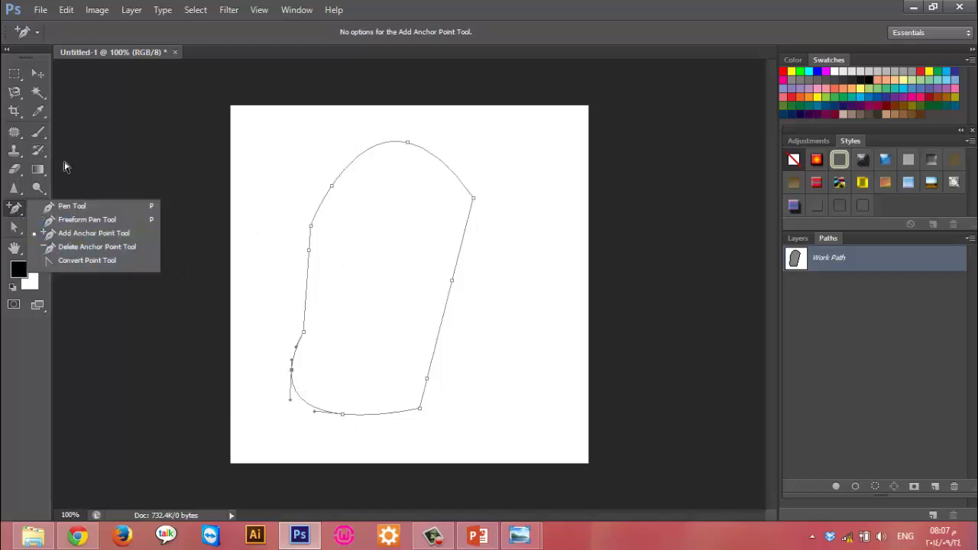
left_click(99, 142)
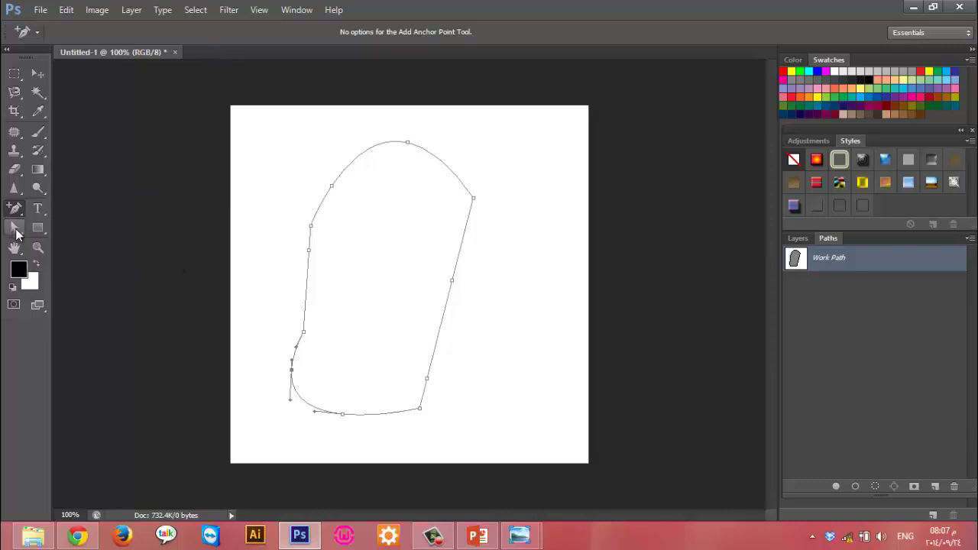
left_click(15, 229)
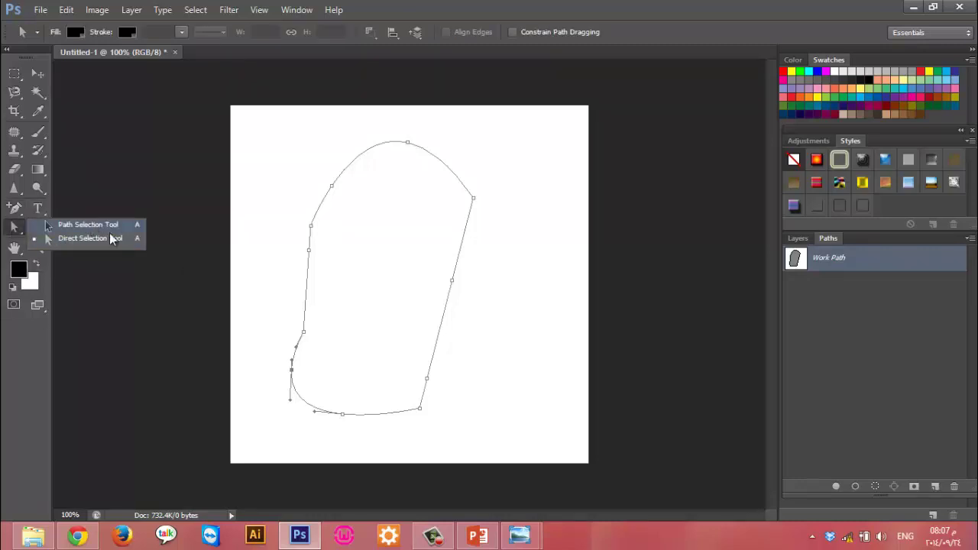
Nudge the whole path slightly down and right, then switch to Direct Selection
left_click(68, 225)
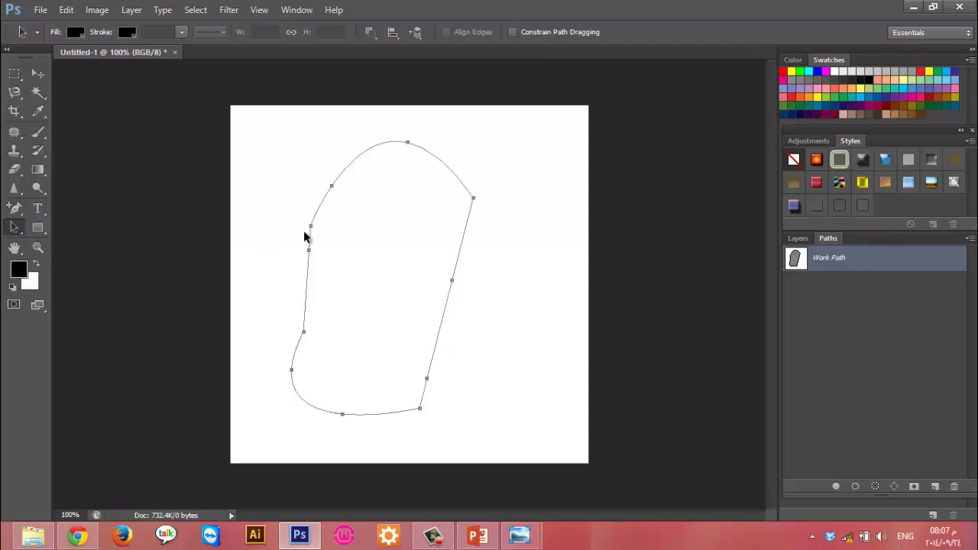
left_click_drag(309, 236, 312, 245)
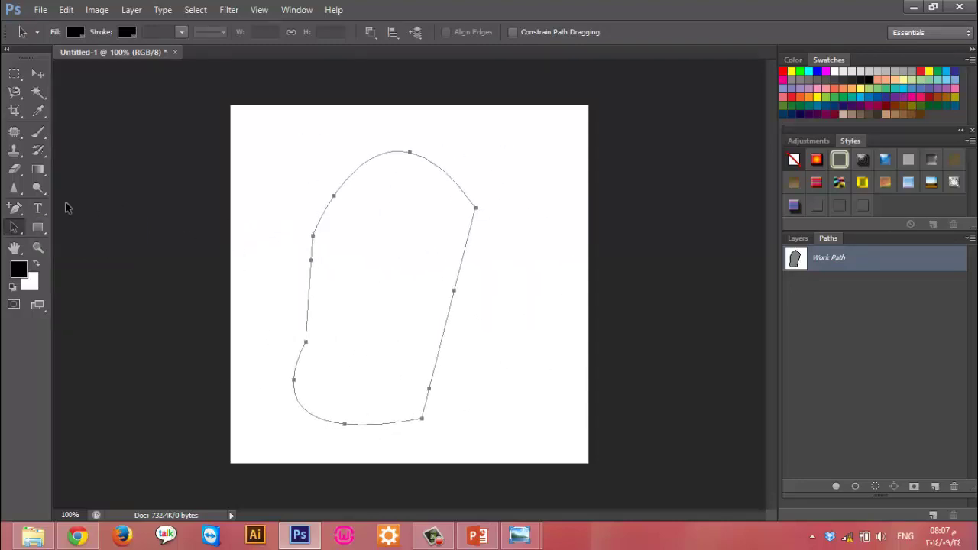
right_click(12, 231)
left_click(79, 239)
Pull handles from the left, upper-left, top and upper-right anchors into smooth curves
left_click_drag(311, 261, 343, 282)
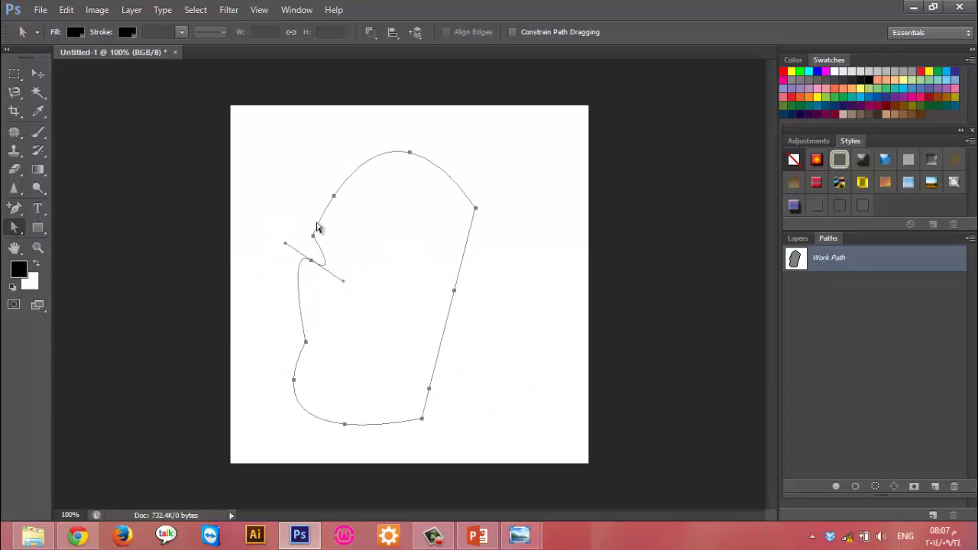
left_click_drag(333, 198, 373, 227)
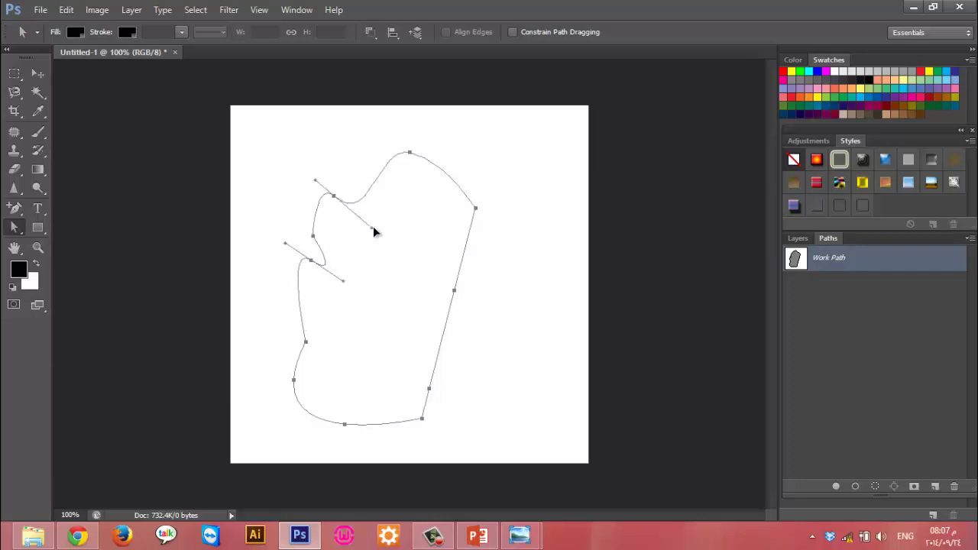
mouse_move(410, 153)
left_mouse_down()
mouse_move(430, 164)
mouse_move(414, 202)
left_mouse_up()
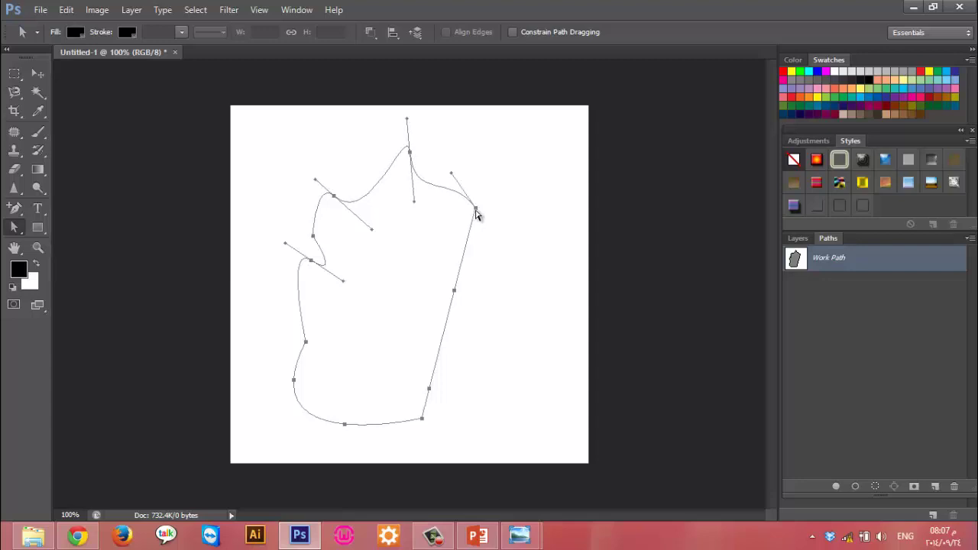
left_click_drag(475, 215, 471, 218)
left_click_drag(450, 177, 515, 187)
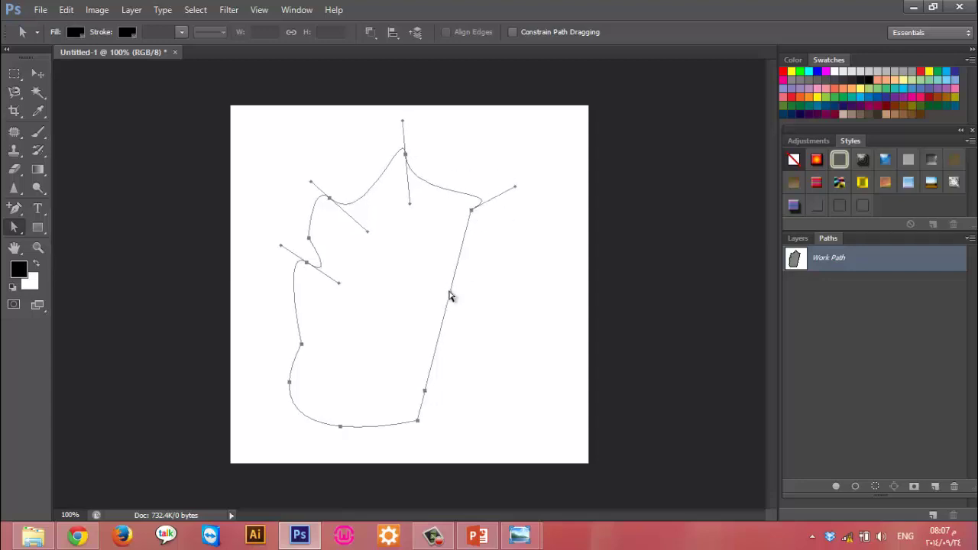
Curve the right side, bottom and lower-left anchor, then drag Work Path to the trash
left_click_drag(441, 326, 505, 336)
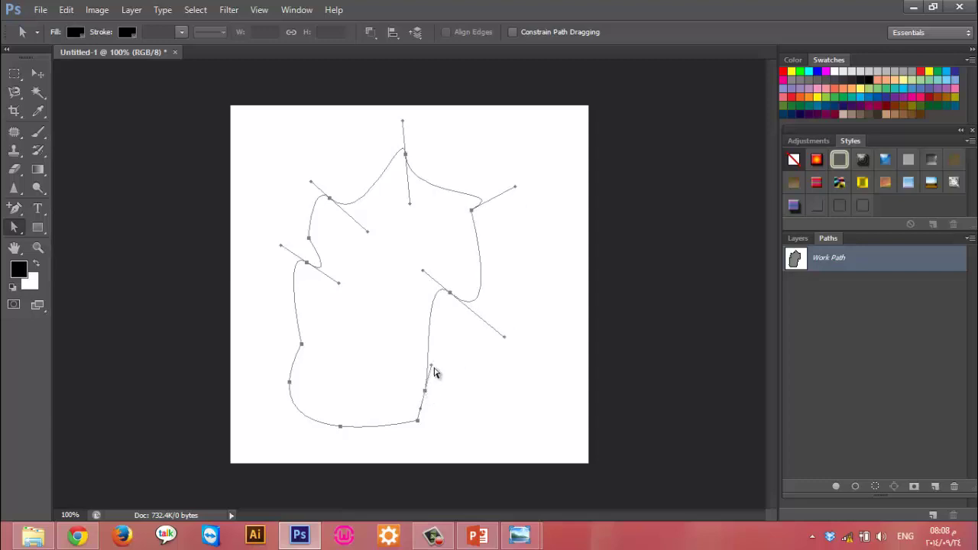
left_click_drag(432, 367, 451, 433)
mouse_move(340, 427)
left_mouse_down()
mouse_move(383, 432)
mouse_move(375, 358)
left_mouse_up()
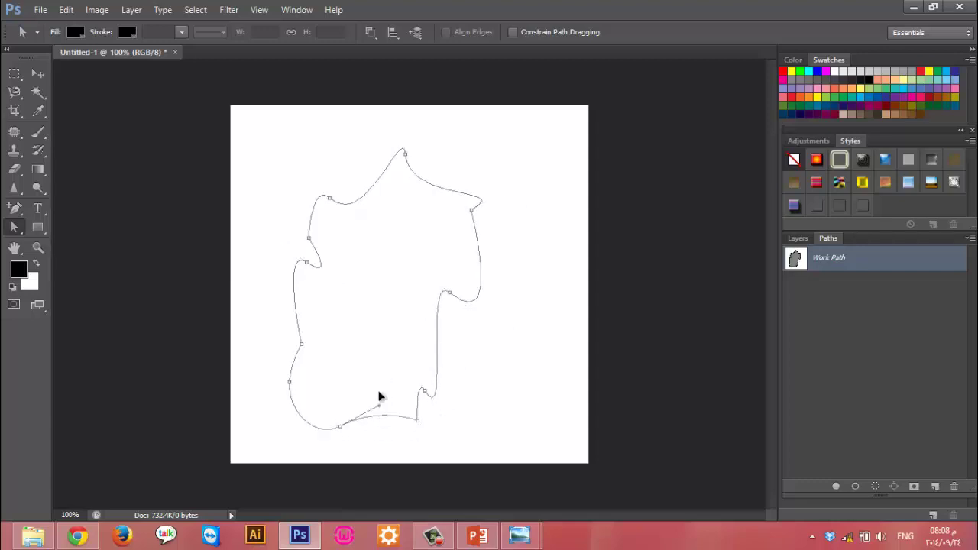
left_click(290, 382)
left_click_drag(293, 360, 319, 392)
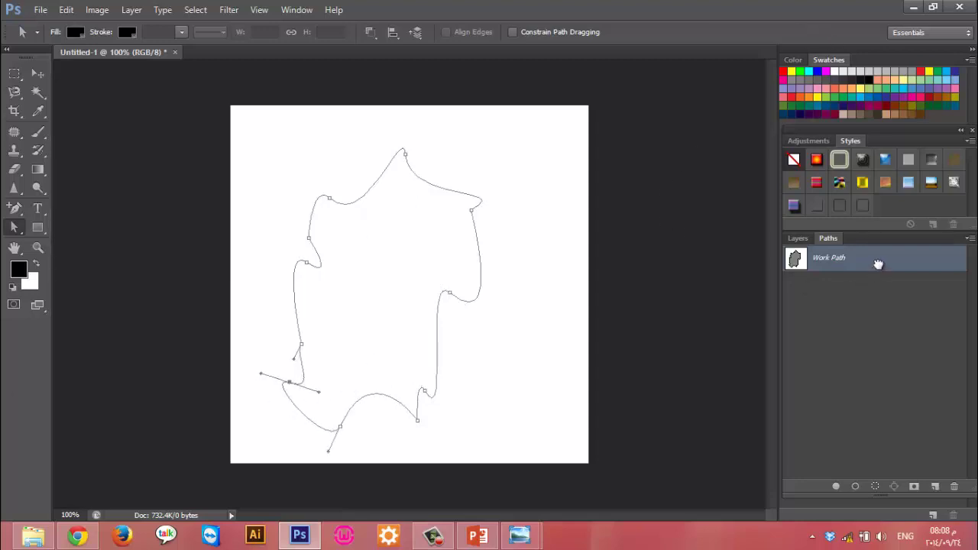
left_click_drag(878, 262, 954, 486)
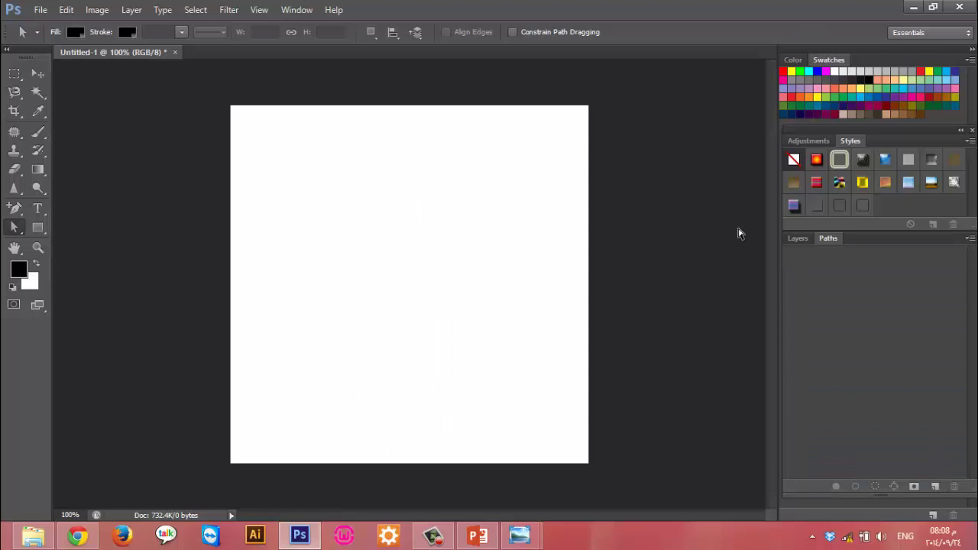
Browse to pic_Lesson3\Pen tool\exper1 and preview 08B_Working_final.jpg in Photo Viewer
left_click(798, 240)
left_click(33, 536)
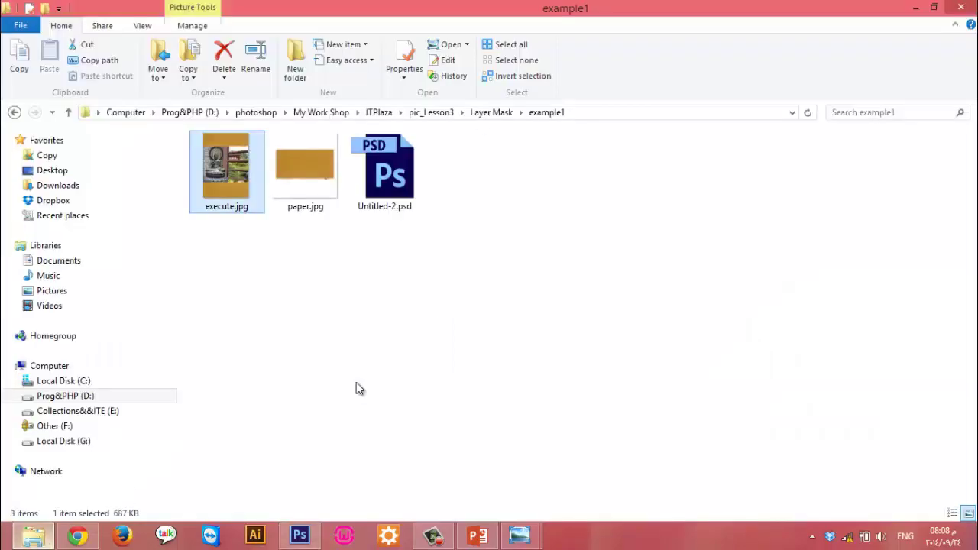
key("BackSpace")
key("BackSpace")
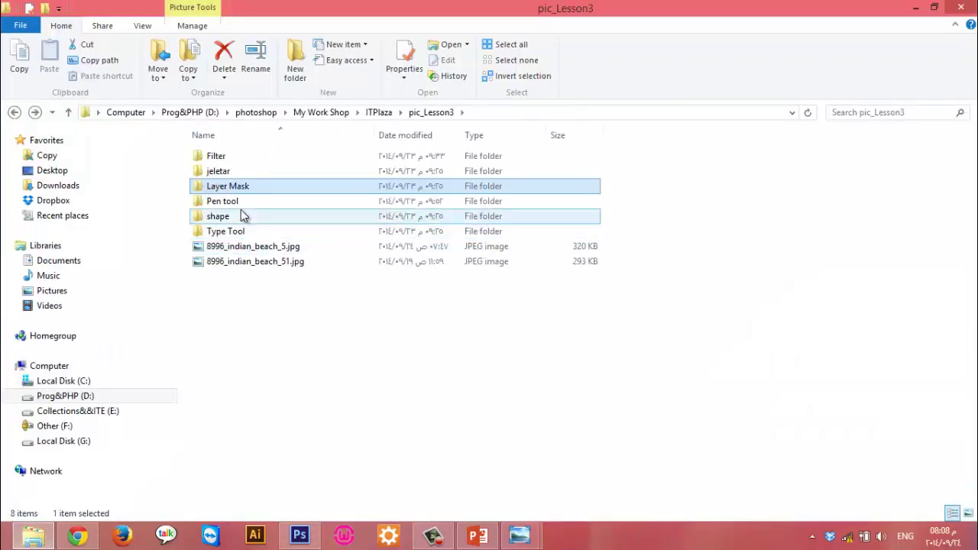
double_click(245, 203)
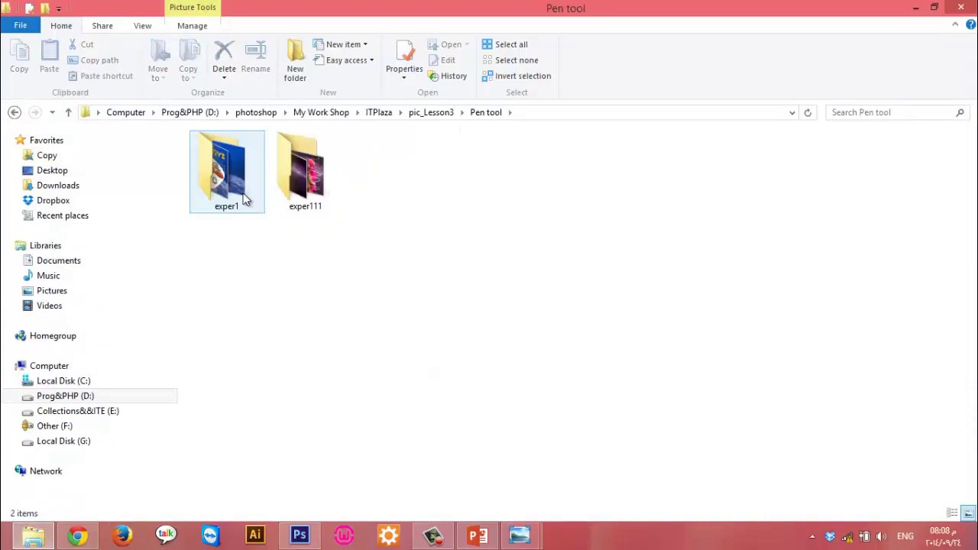
double_click(244, 199)
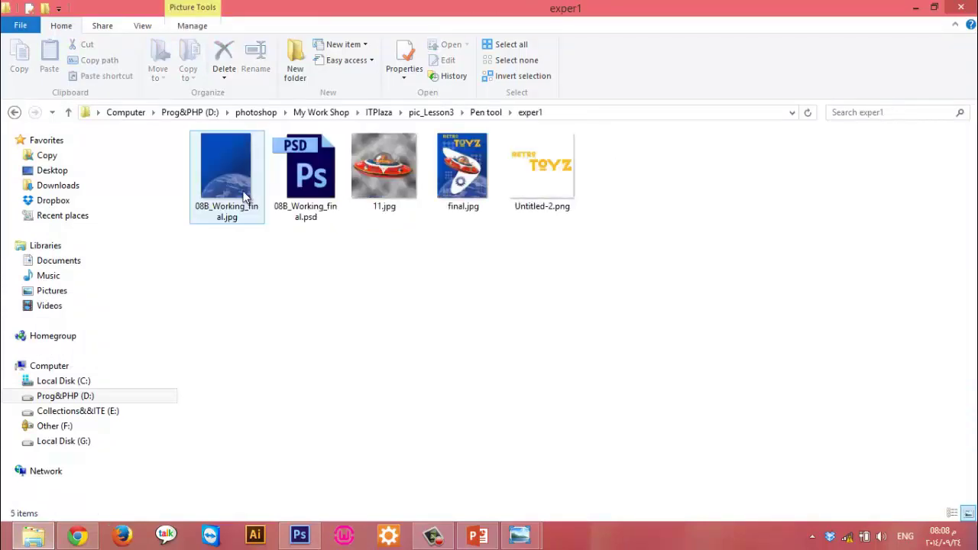
double_click(244, 199)
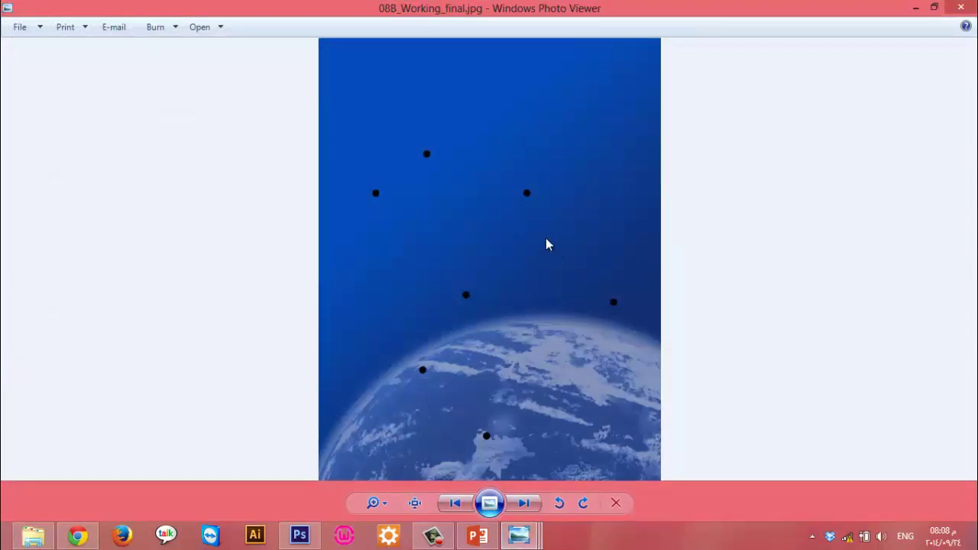
Step through final.jpg, Untitled-2.png and 11.jpg in Photo Viewer, then close it
scroll(547, 245, "down", 1)
scroll(547, 245, "down", 1)
scroll(547, 245, "up", 1)
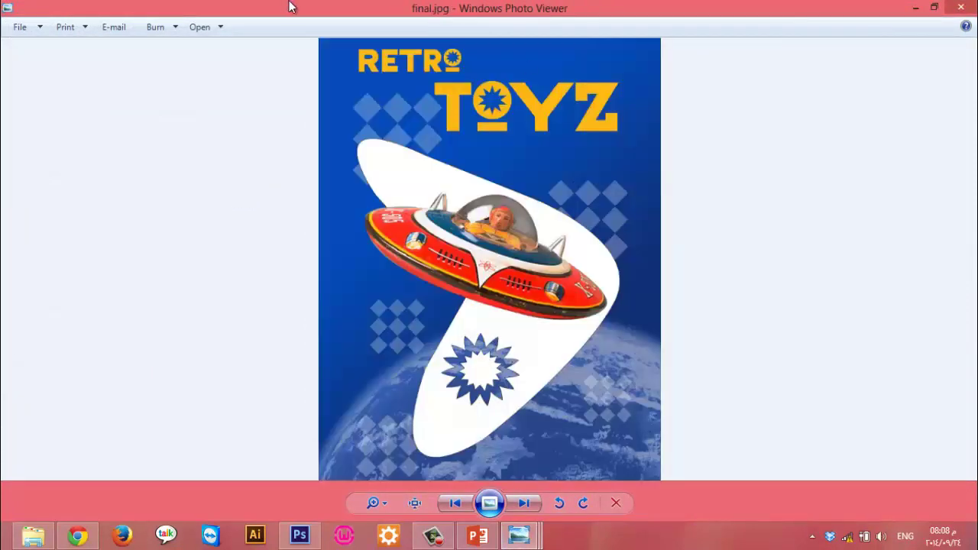
scroll(556, 423, "down", 1)
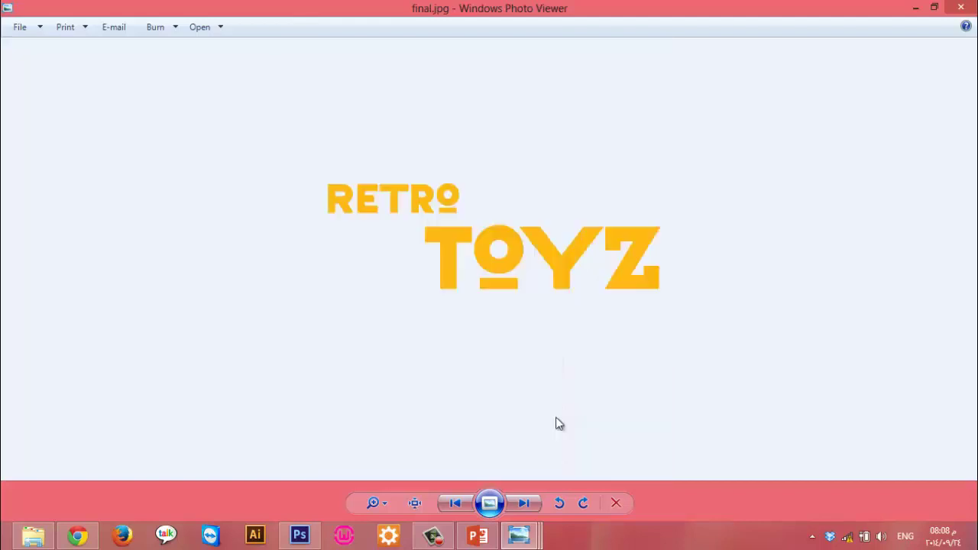
scroll(556, 422, "down", 1)
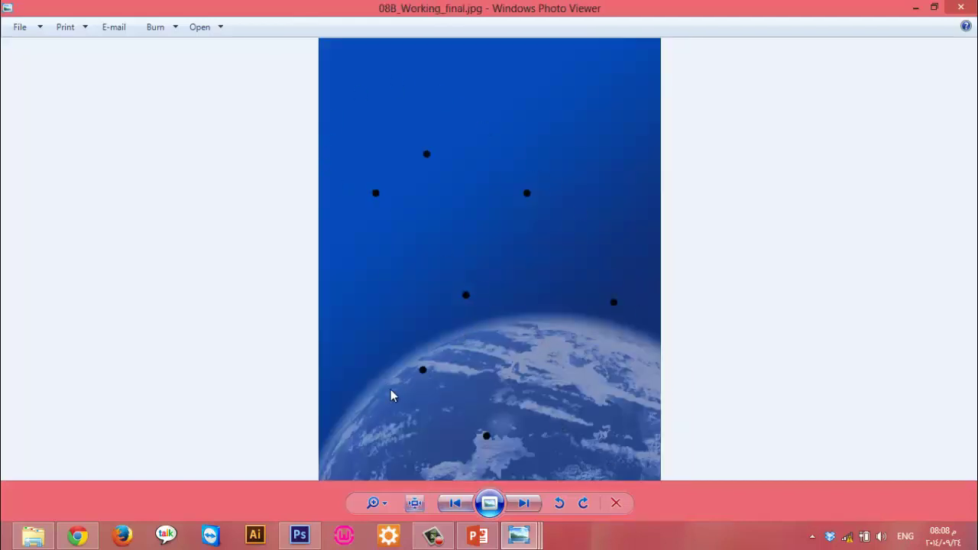
scroll(395, 390, "down", 1)
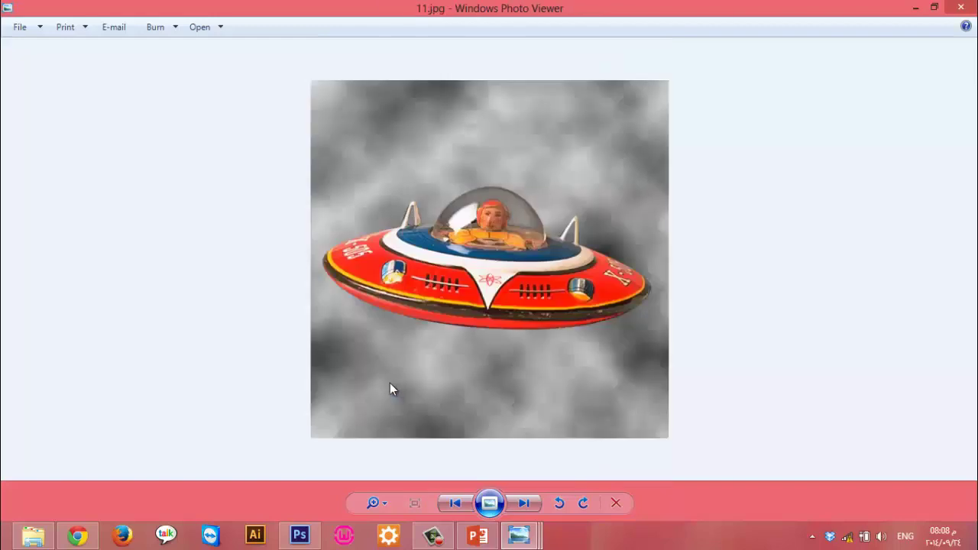
scroll(624, 200, "down", 1)
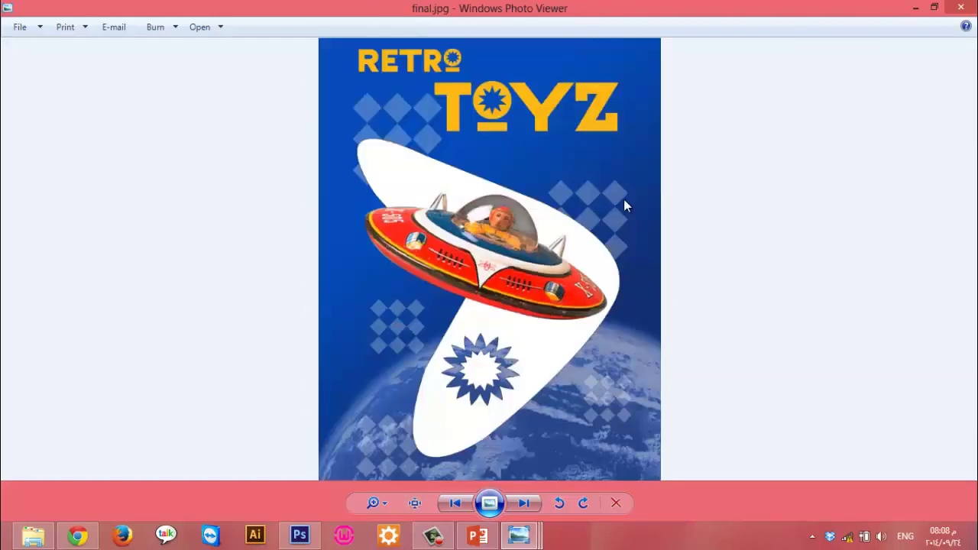
scroll(623, 200, "down", 1)
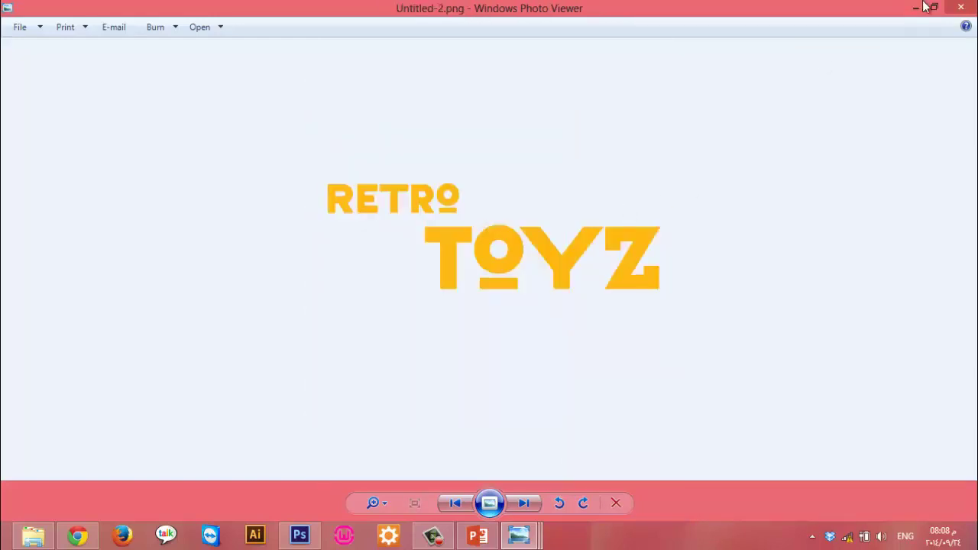
left_click(961, 8)
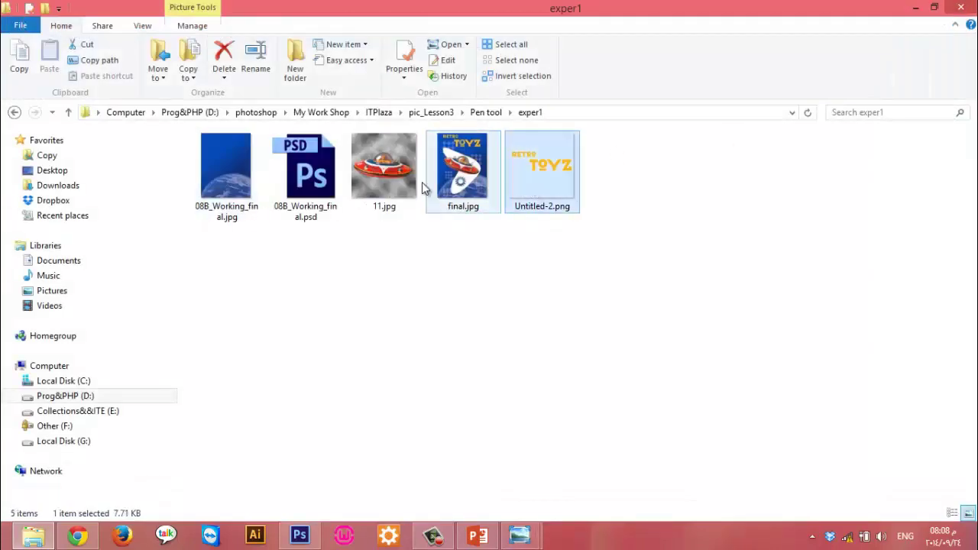
Open 08B_Working_final.psd and close Untitled-1 without saving
left_click(321, 200)
double_click(321, 200)
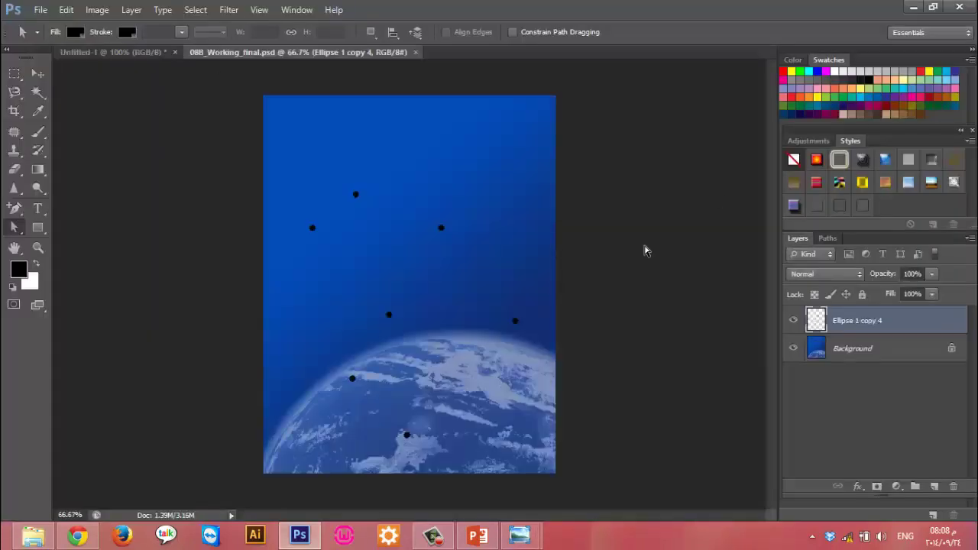
left_click(174, 52)
left_click(477, 215)
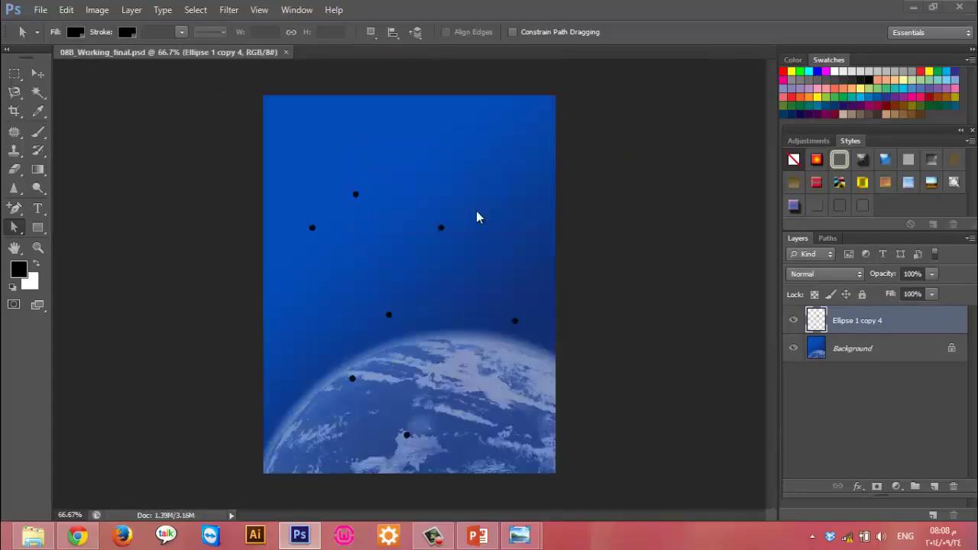
Drag 11.jpg and Untitled-2.png from the exper1 folder into Photoshop
key("alt+Tab")
left_click(398, 184)
left_click(436, 188)
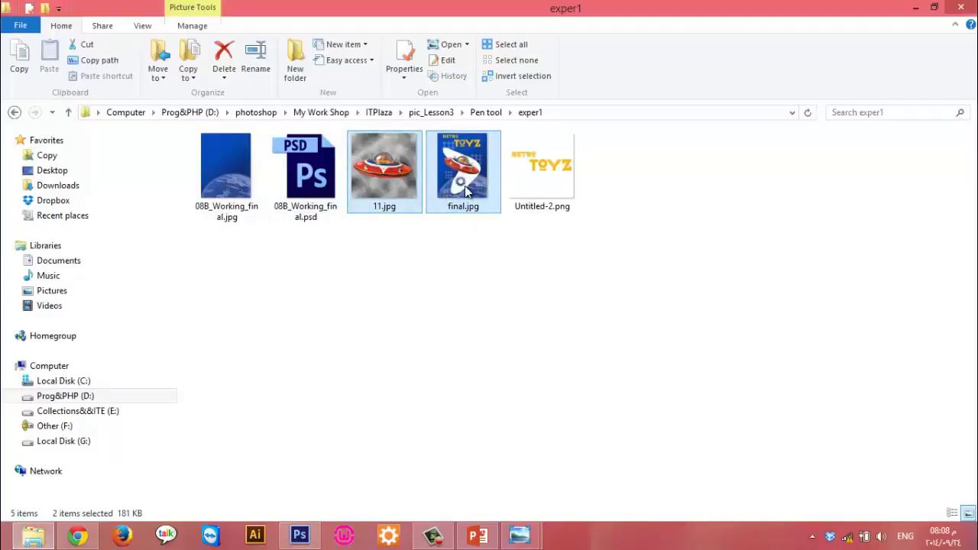
left_click(524, 190, "ctrl")
mouse_move(525, 189)
left_mouse_down()
mouse_move(366, 481)
mouse_move(483, 52)
left_mouse_up()
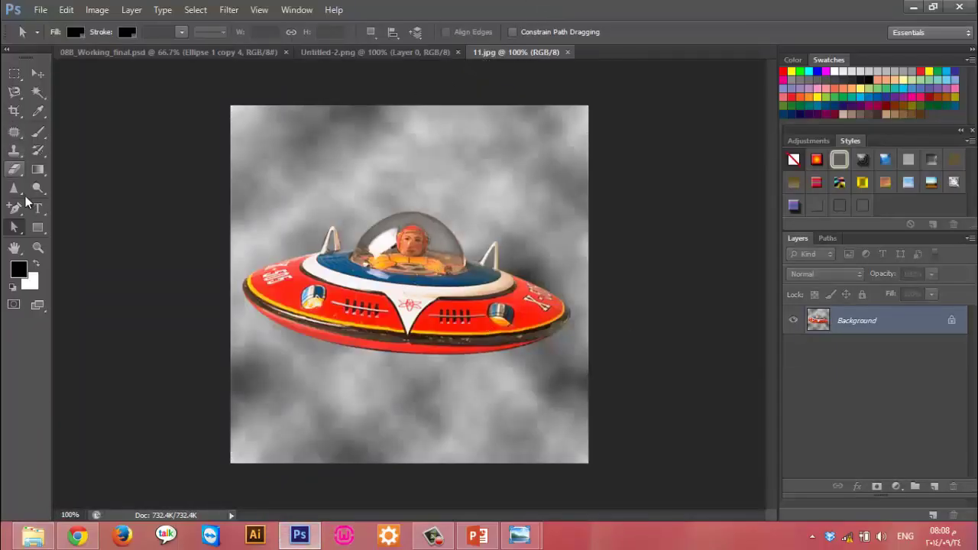
With the Pen Tool, place anchors from the saucer's left edge along its rim to the left antenna tip
right_click(17, 212)
left_click(57, 205)
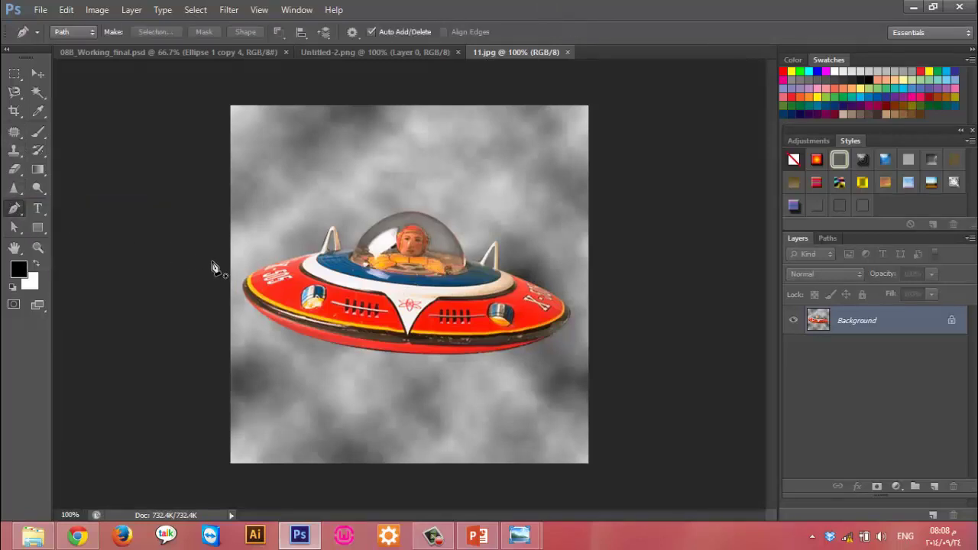
left_click(254, 273)
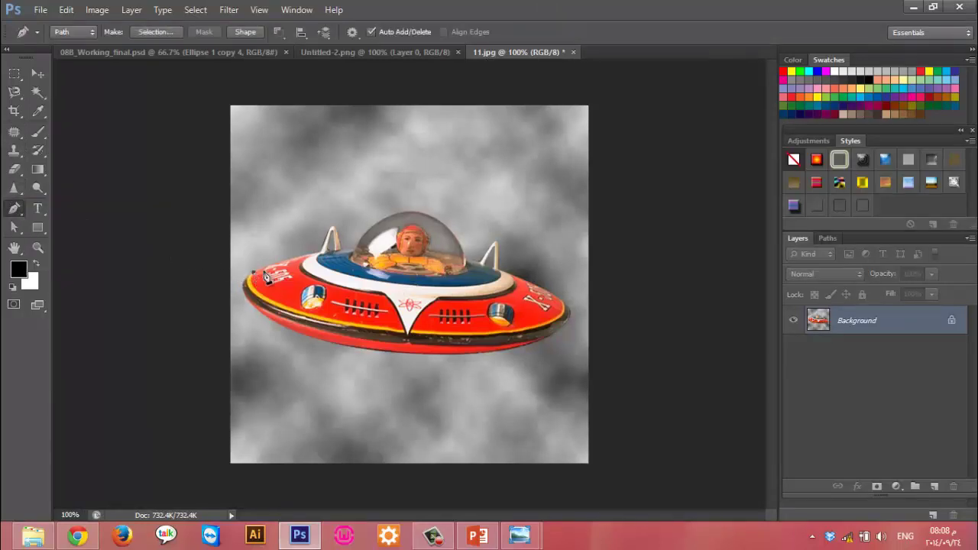
left_click(321, 256)
left_click(334, 227)
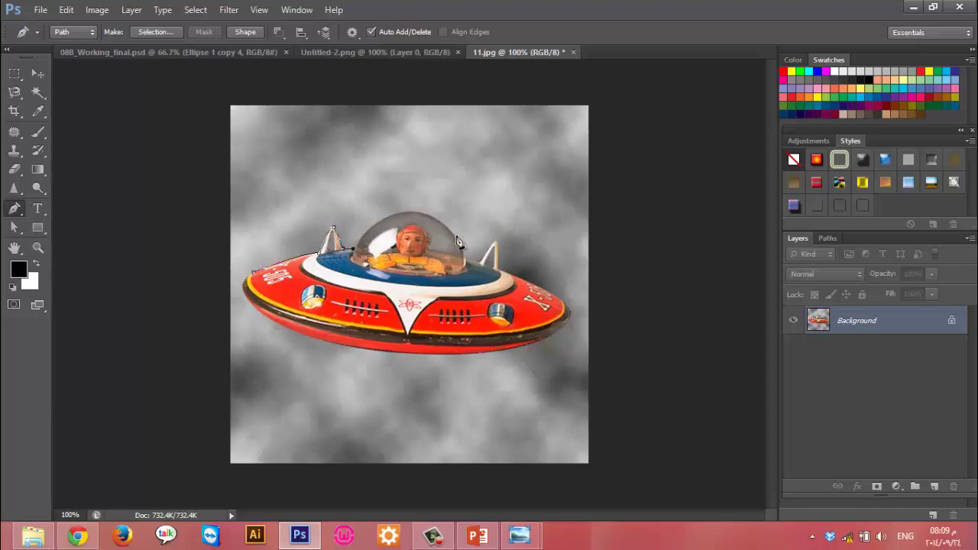
Place curved Pen anchors along the saucer's dome, right side and bottom
left_click_drag(465, 263, 506, 363)
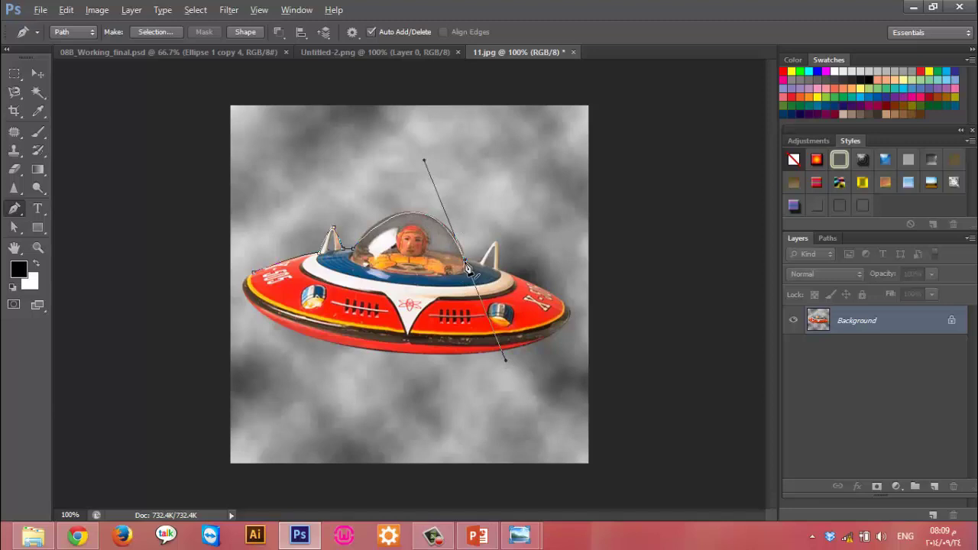
left_click(466, 264, "alt")
left_click(483, 265)
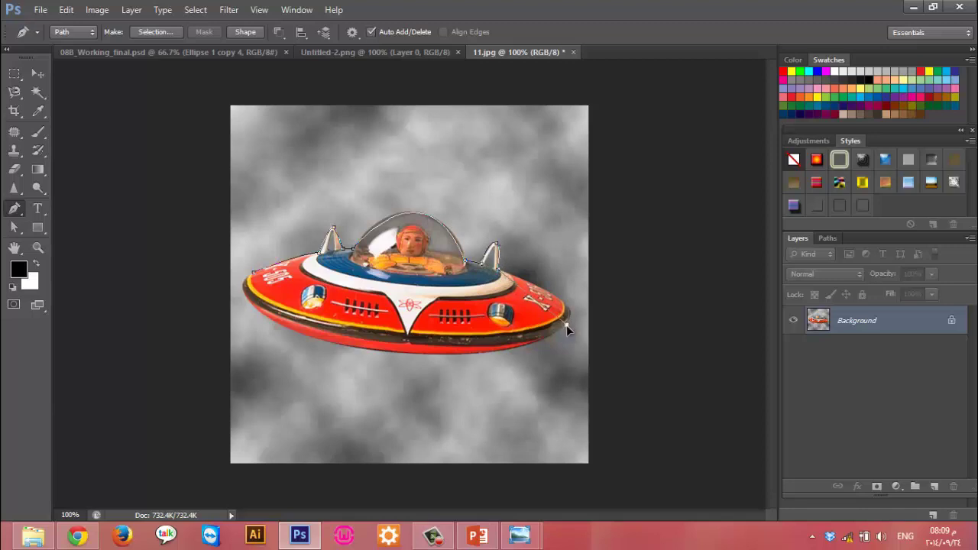
left_click_drag(554, 352, 539, 351)
left_click_drag(253, 273, 234, 387)
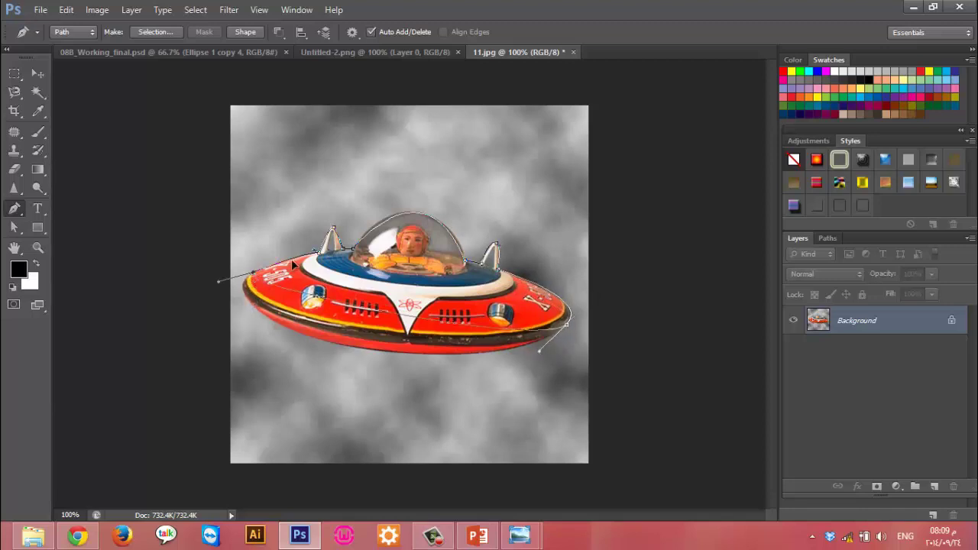
key("ctrl+z")
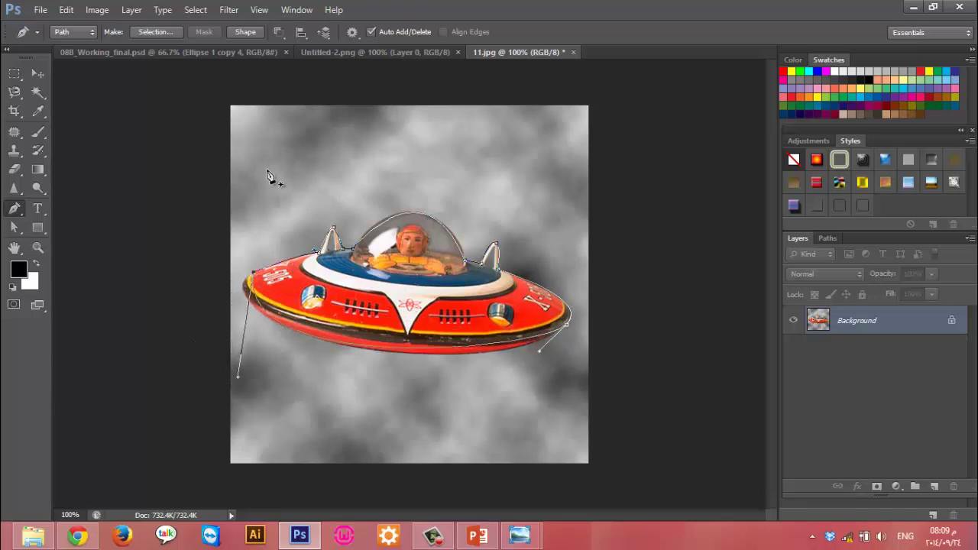
left_click_drag(389, 352, 421, 364)
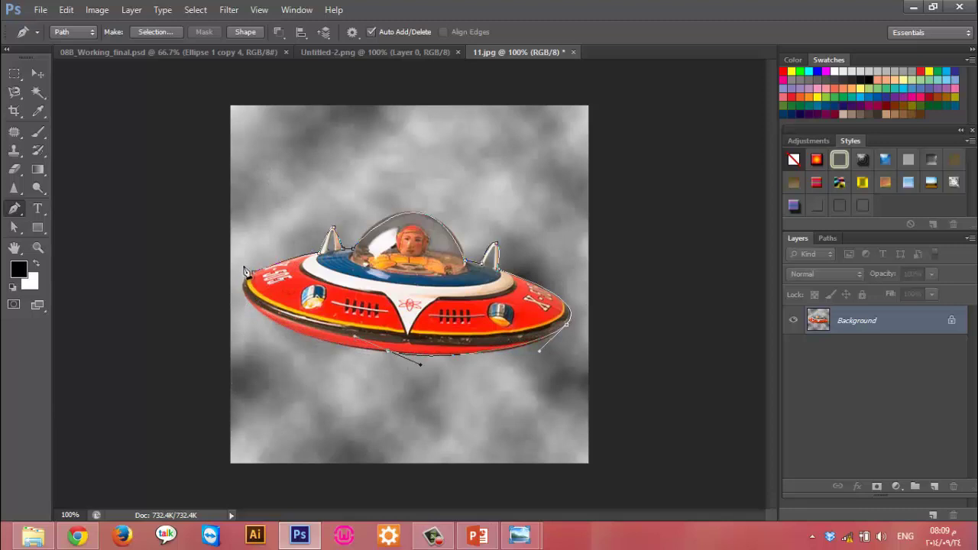
Finish the path around the saucer's left edge, close it, refine the curve and deselect
left_click_drag(246, 282, 219, 343)
key("ctrl+z")
left_click_drag(247, 281, 209, 321)
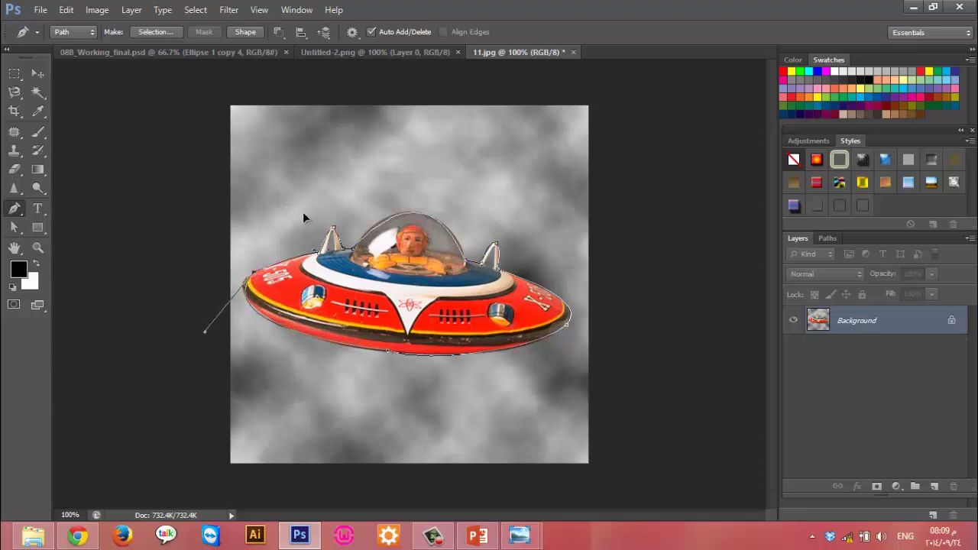
left_click_drag(298, 224, 325, 320)
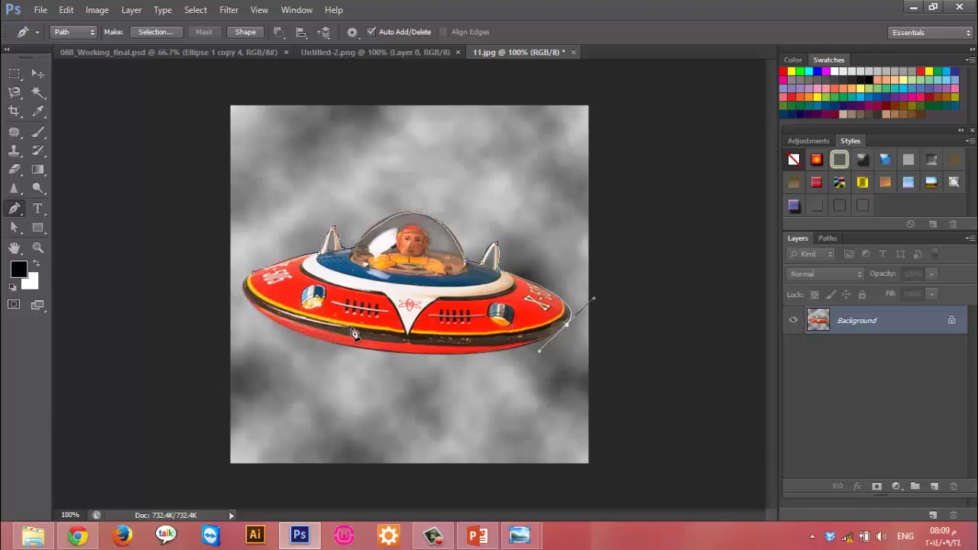
left_click(484, 354)
left_click_drag(281, 329, 204, 288)
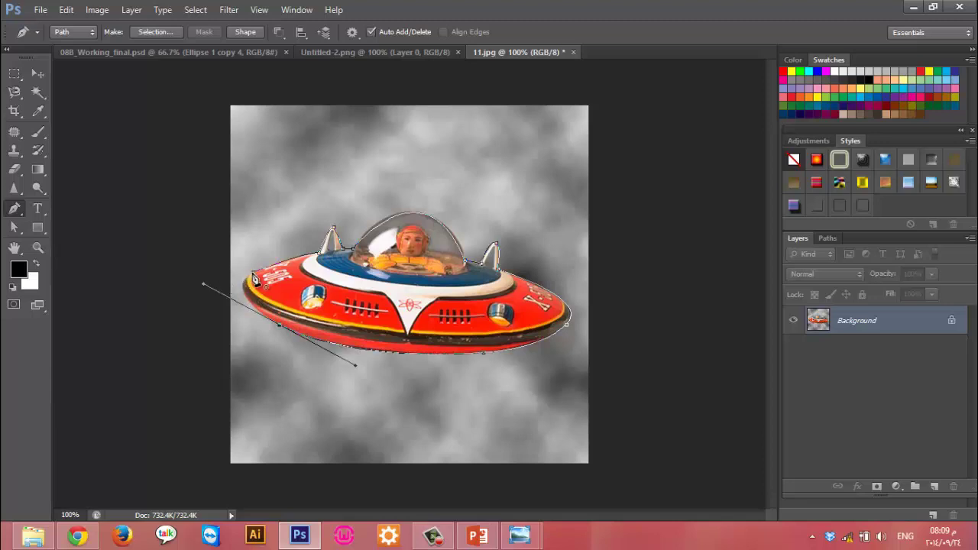
left_click(253, 276)
left_click(246, 273, "ctrl")
left_click_drag(254, 272, 285, 255)
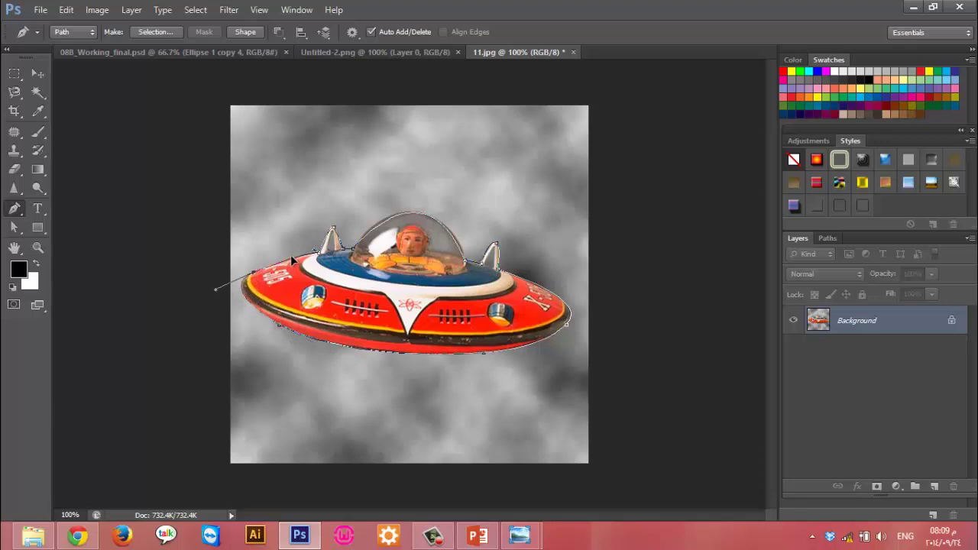
left_click(184, 372, "ctrl")
Turn the saucer path into a selection and drag the cut-out into 08B_Working_final
right_click(410, 296)
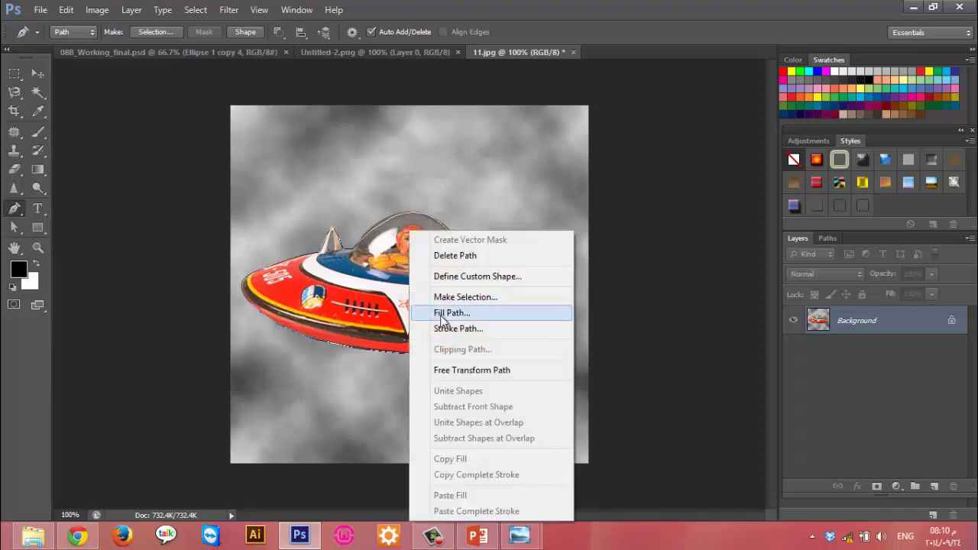
left_click(458, 296)
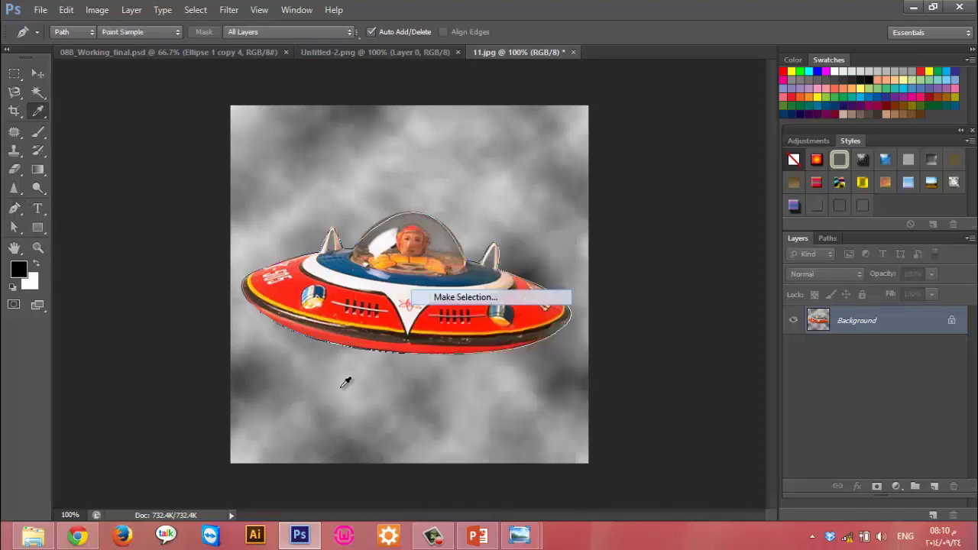
left_click(442, 154)
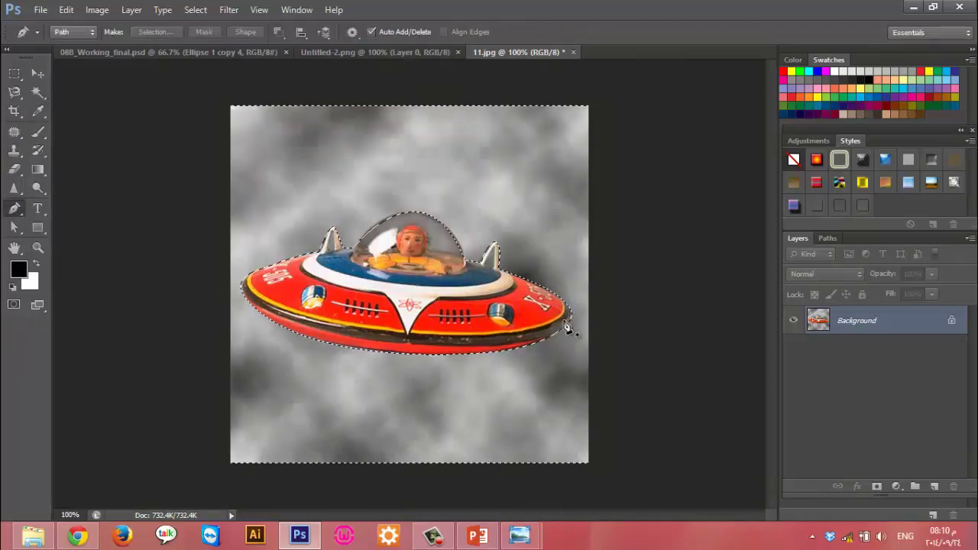
left_click(37, 73)
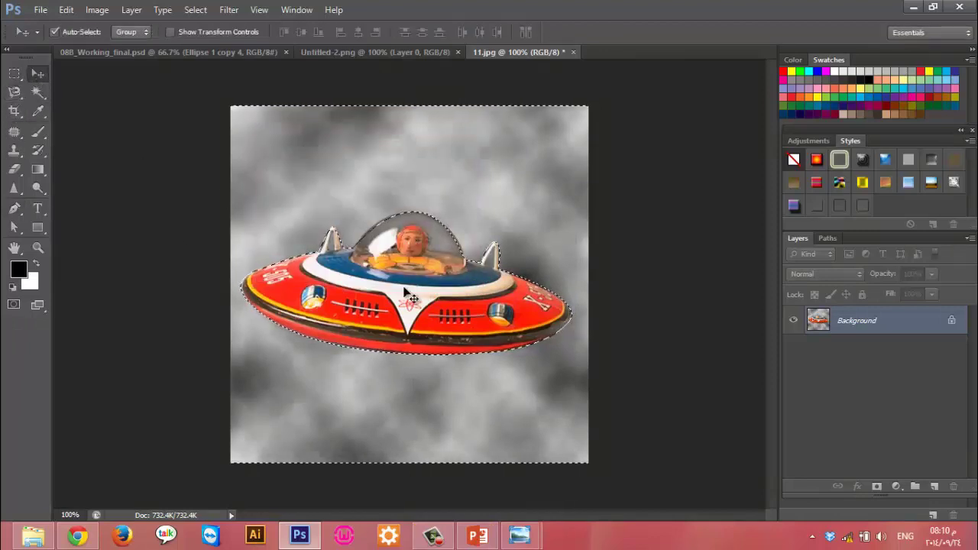
left_click(439, 327)
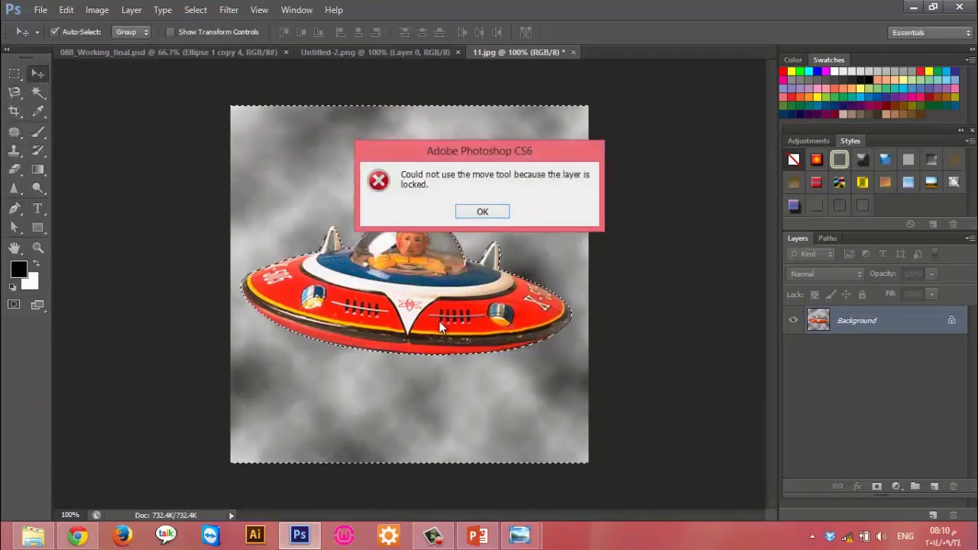
left_click(489, 210)
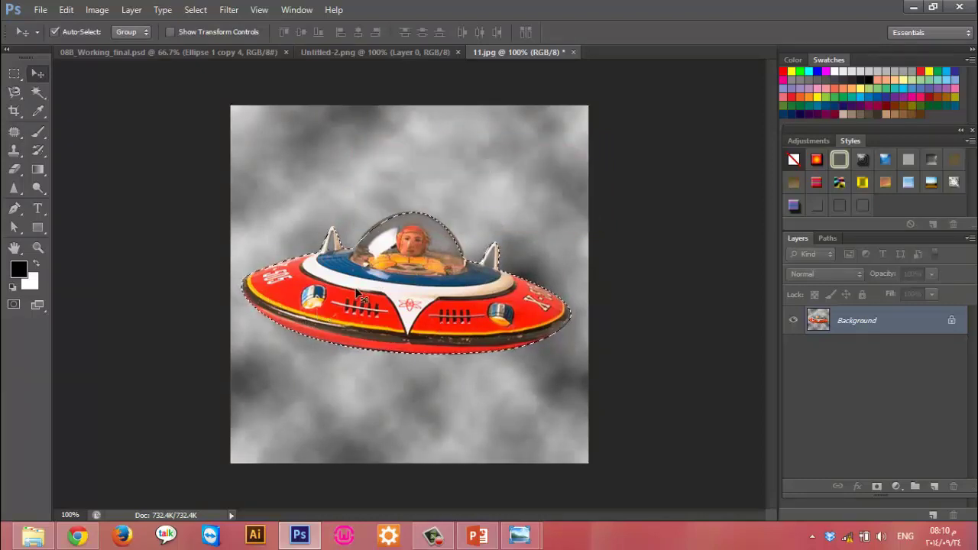
mouse_move(344, 287)
left_mouse_down()
mouse_move(170, 57)
mouse_move(363, 271)
mouse_move(388, 279)
left_mouse_up()
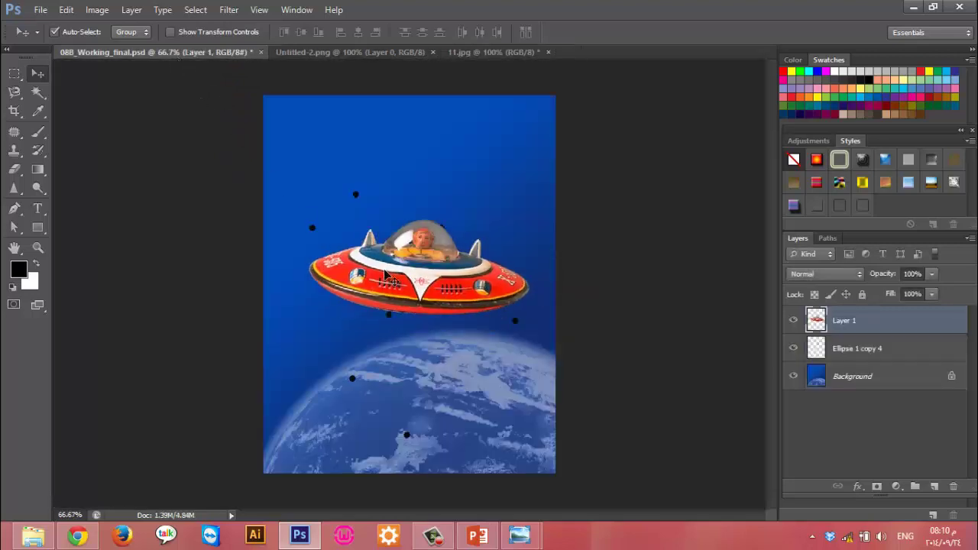
Tilt the saucer slightly clockwise, nudge it up-left, and bring up the RETRO TOYZ document
key("ctrl+t")
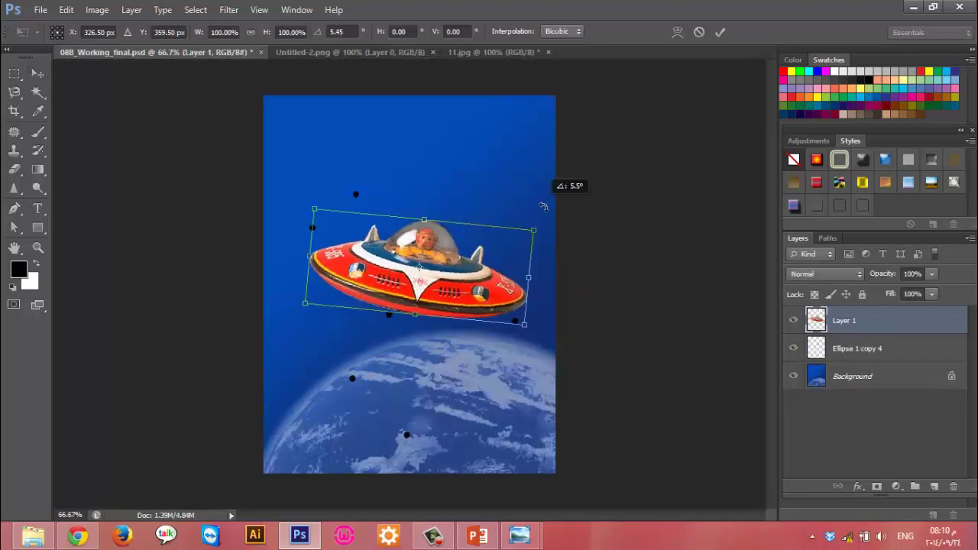
left_click_drag(508, 191, 567, 196)
left_click_drag(441, 274, 426, 265)
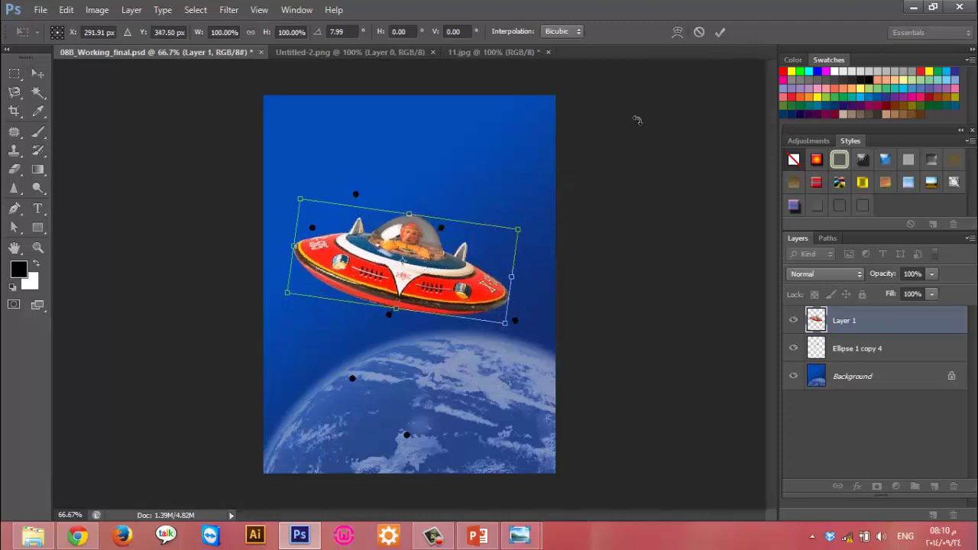
left_click(719, 35)
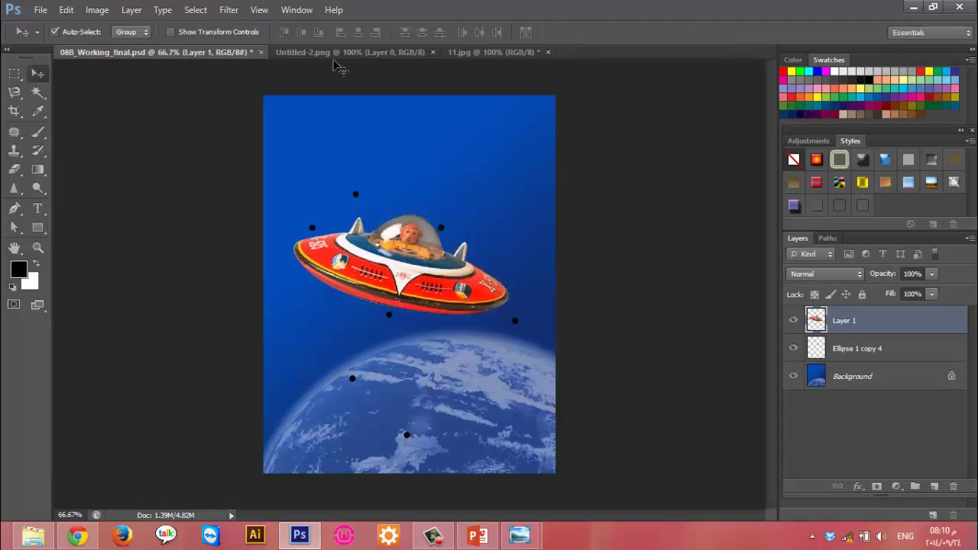
left_click(383, 50)
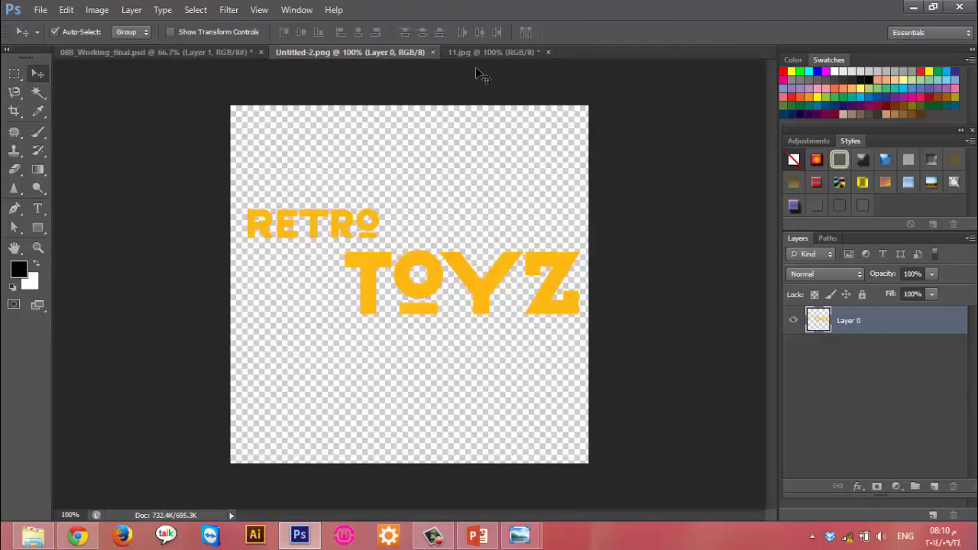
Create a new default document and set the Pen to Shape mode with a pink stroke
key("ctrl+n")
key("Return")
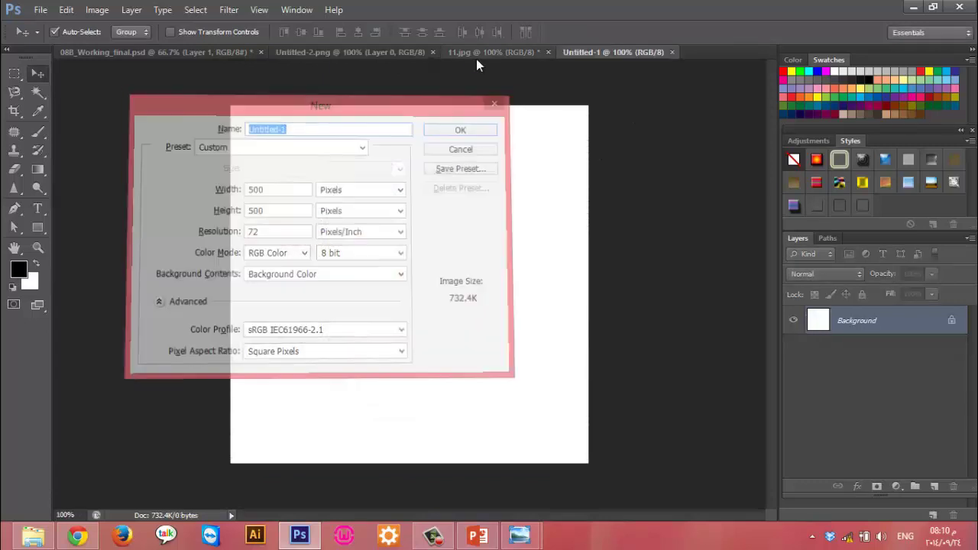
left_click(15, 208)
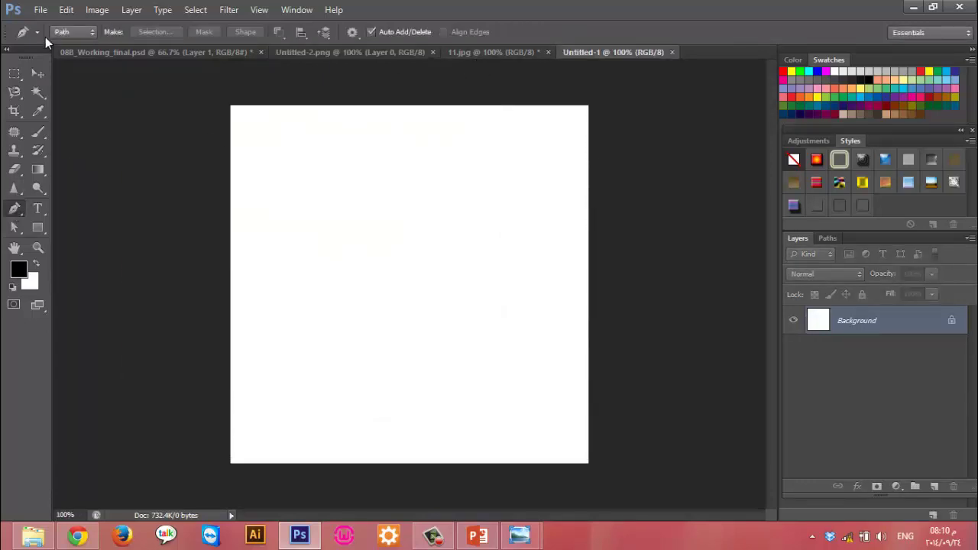
left_click(77, 48)
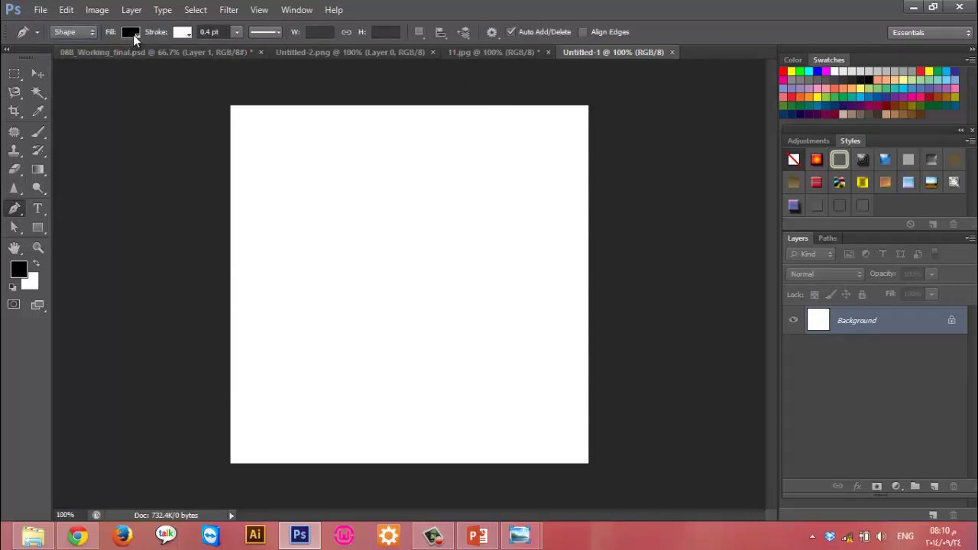
left_click(188, 33)
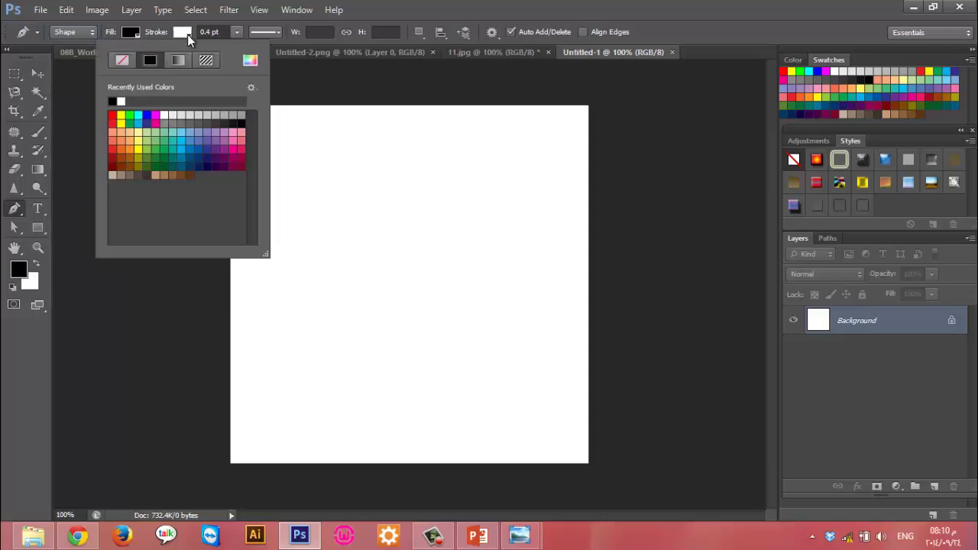
left_click(235, 145)
Draw a curved closed shape and thicken its pink outline
left_click(320, 207)
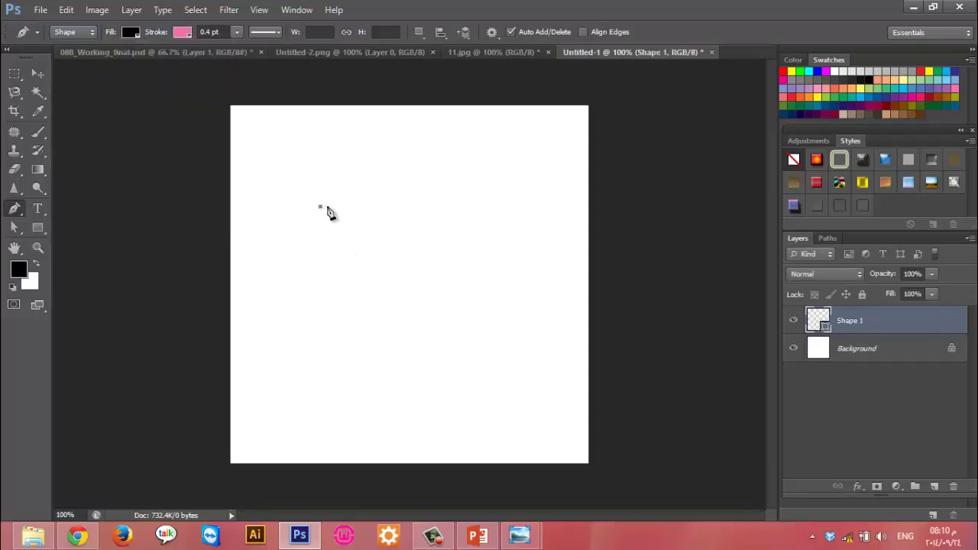
left_click_drag(502, 210, 506, 218)
left_click_drag(511, 261, 511, 334)
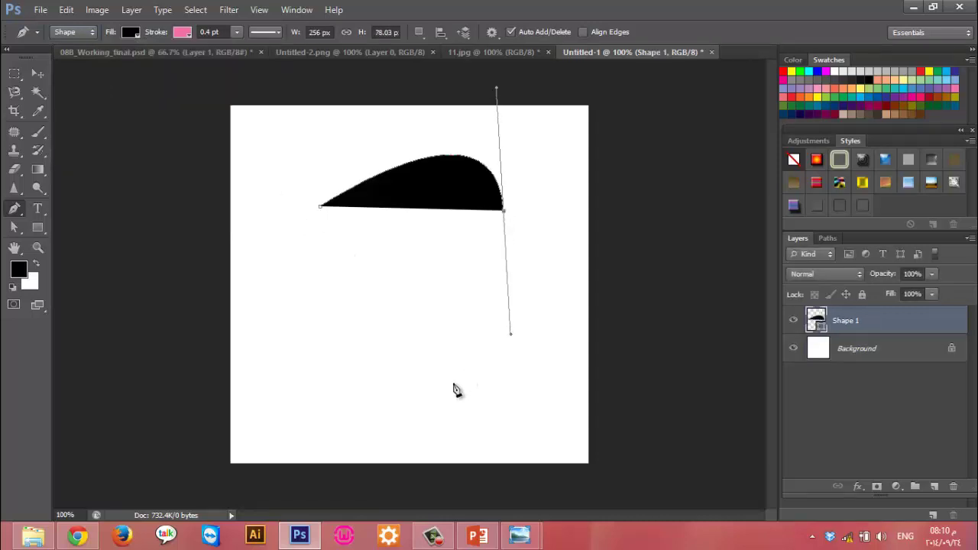
left_click_drag(454, 384, 349, 378)
mouse_move(330, 317)
left_mouse_down()
mouse_move(290, 219)
mouse_move(337, 222)
left_mouse_up()
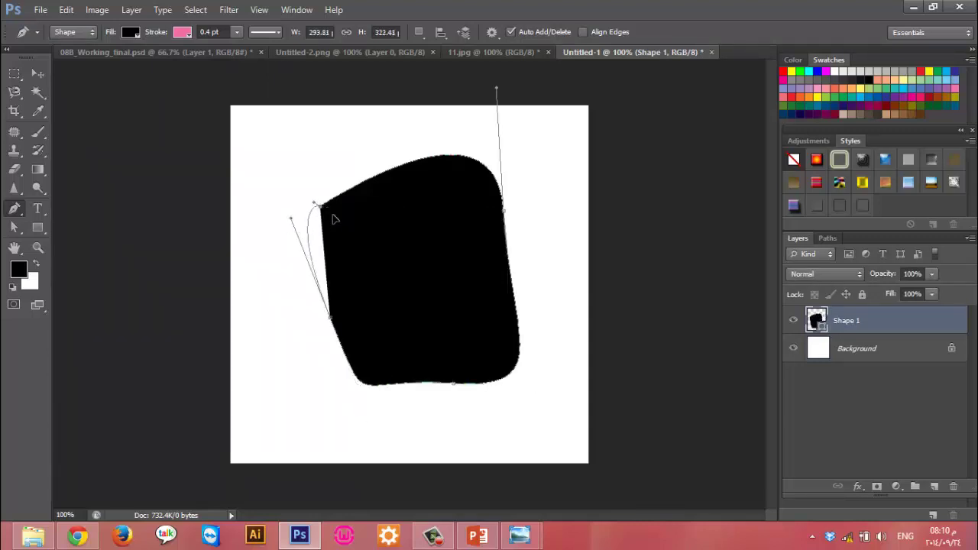
left_click(861, 350)
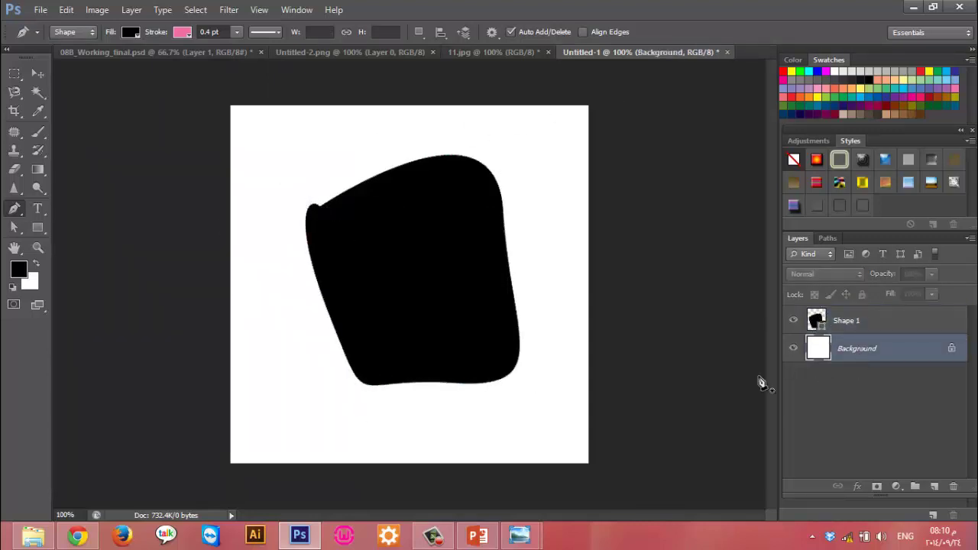
left_click(878, 324)
left_click(237, 32)
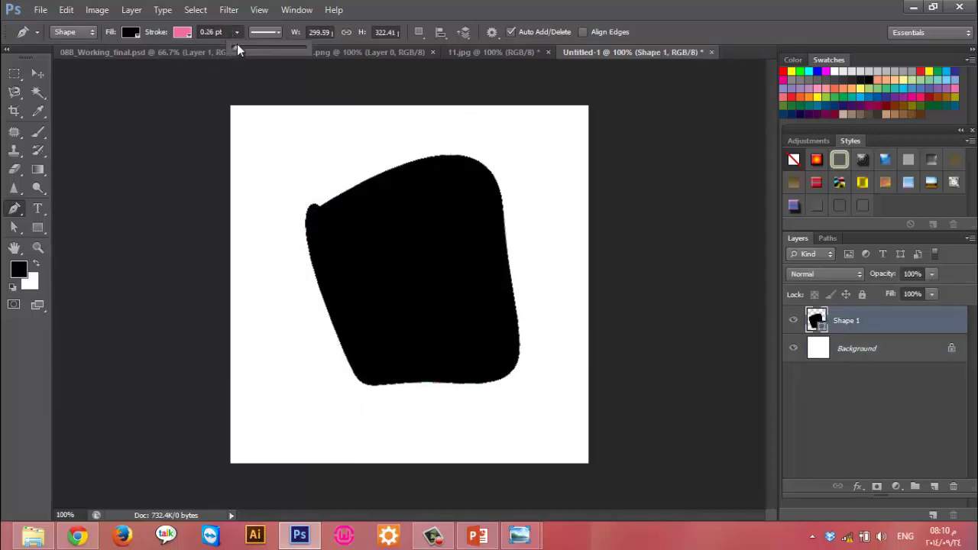
mouse_move(237, 47)
left_mouse_down()
mouse_move(272, 49)
mouse_move(250, 52)
left_mouse_up()
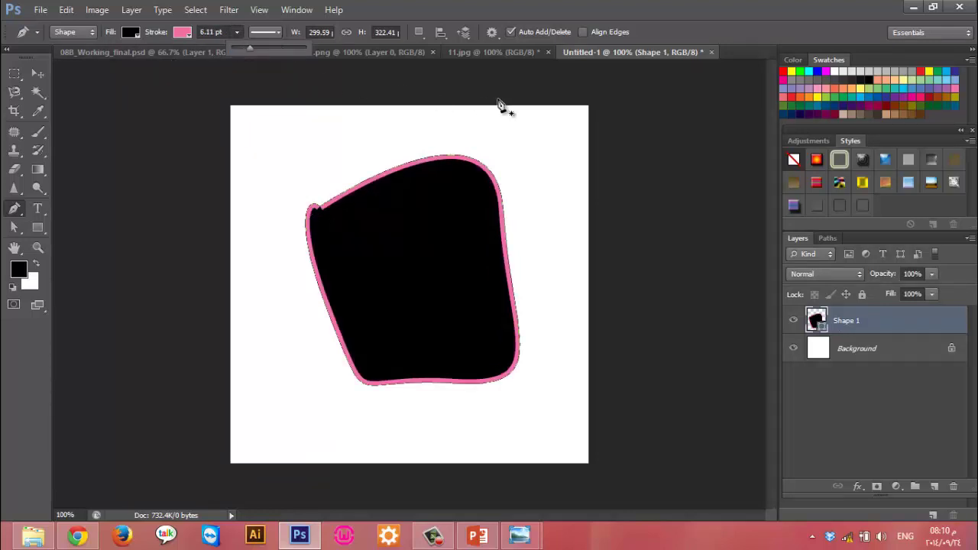
Discard Untitled-1 without saving and return to 08B_Working_final.psd
left_click(710, 52)
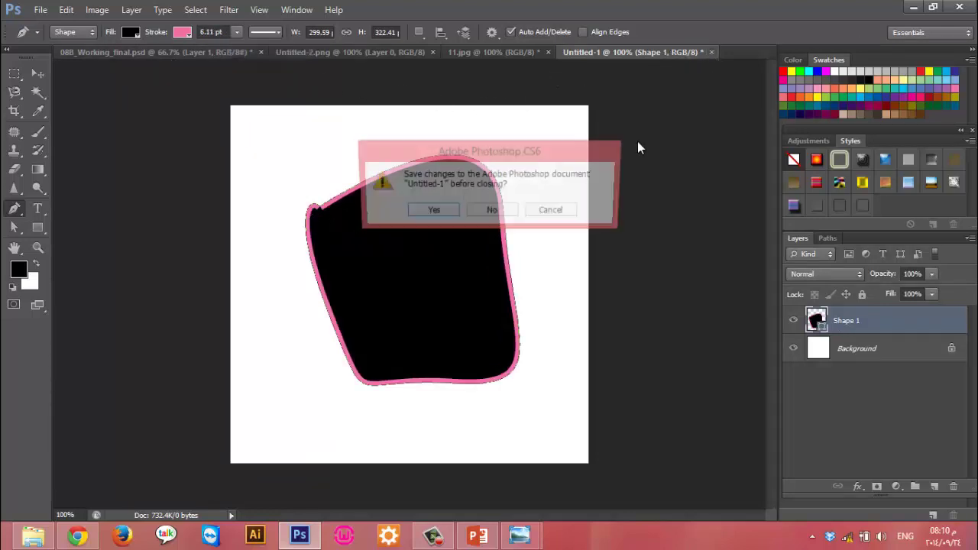
left_click(494, 210)
left_click(121, 53)
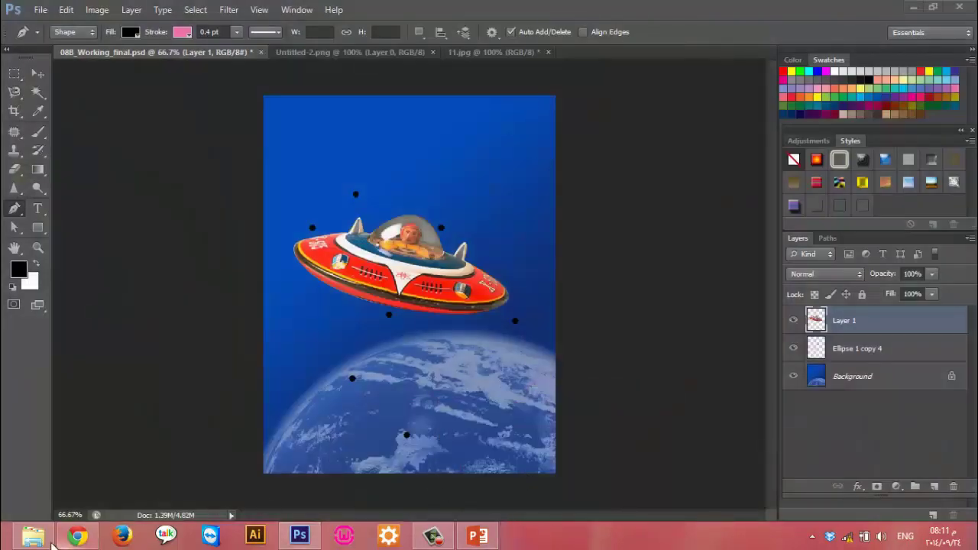
left_click(33, 535)
left_click(465, 170)
double_click(465, 170)
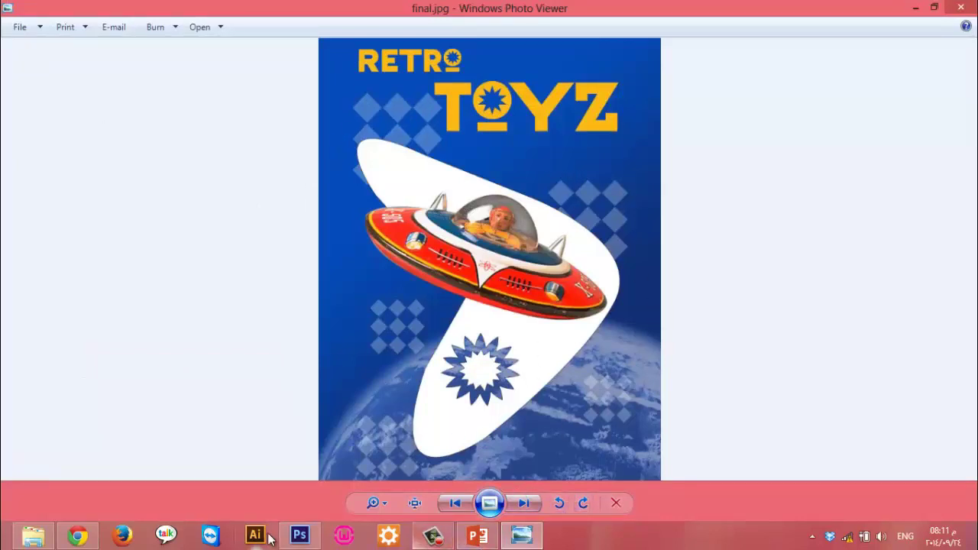
left_click(300, 537)
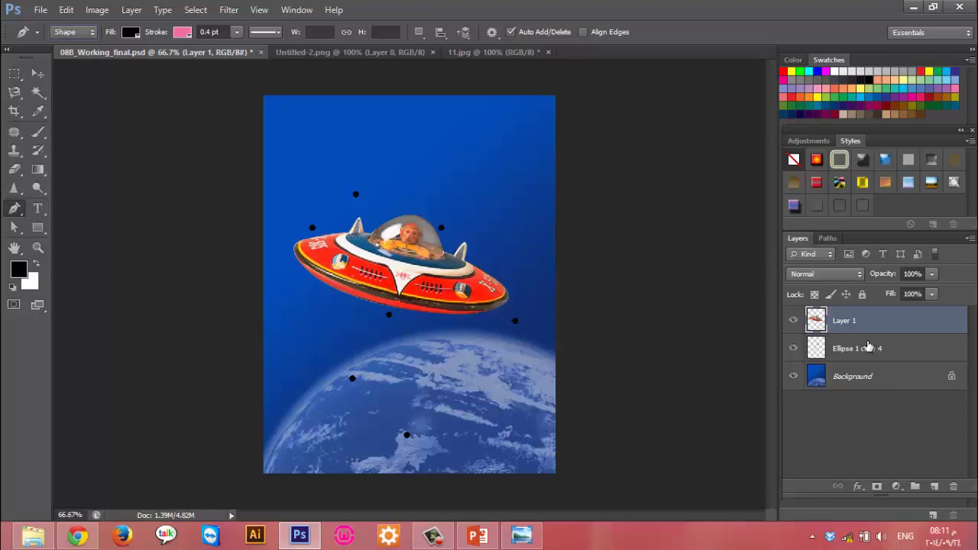
Hide the spaceship layer and undo a first trial path through the guide dots
left_click(794, 321)
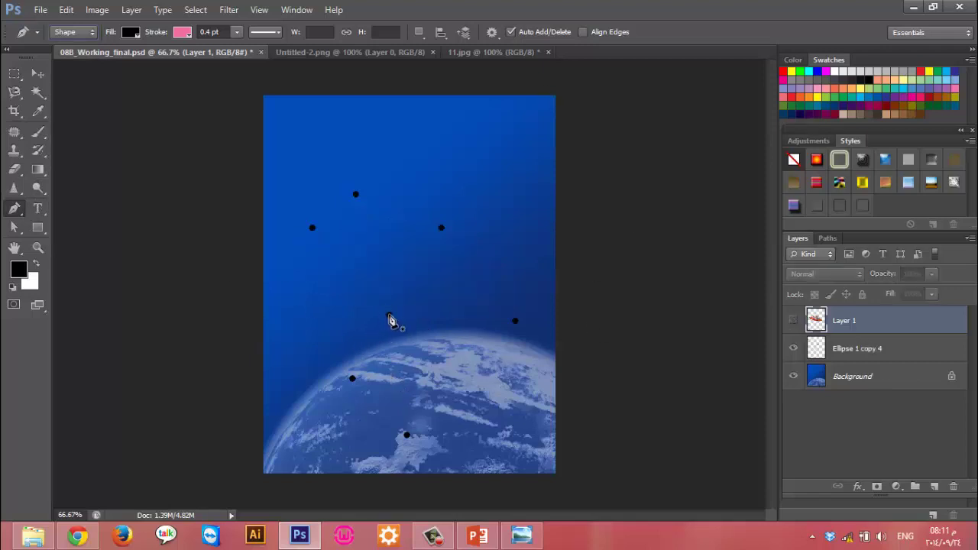
left_click(389, 314)
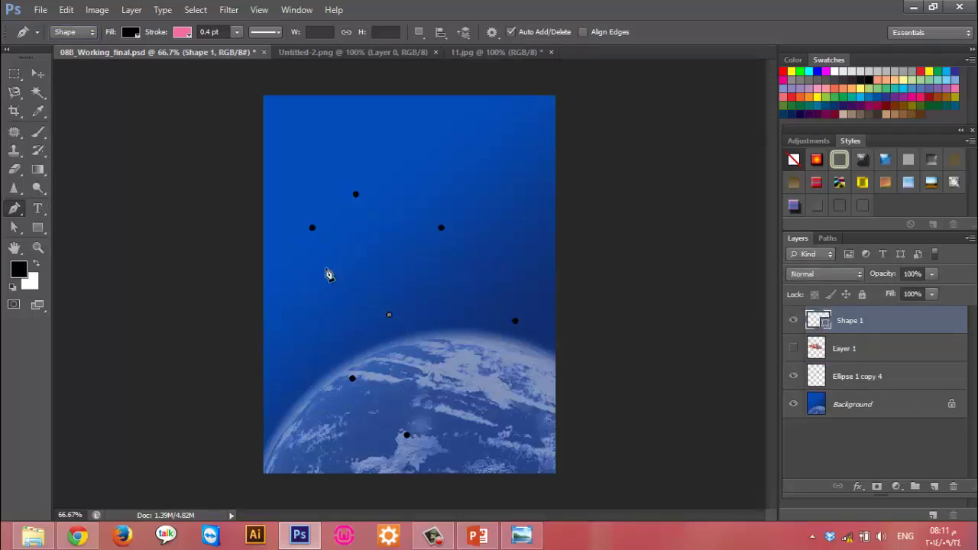
left_click(312, 229)
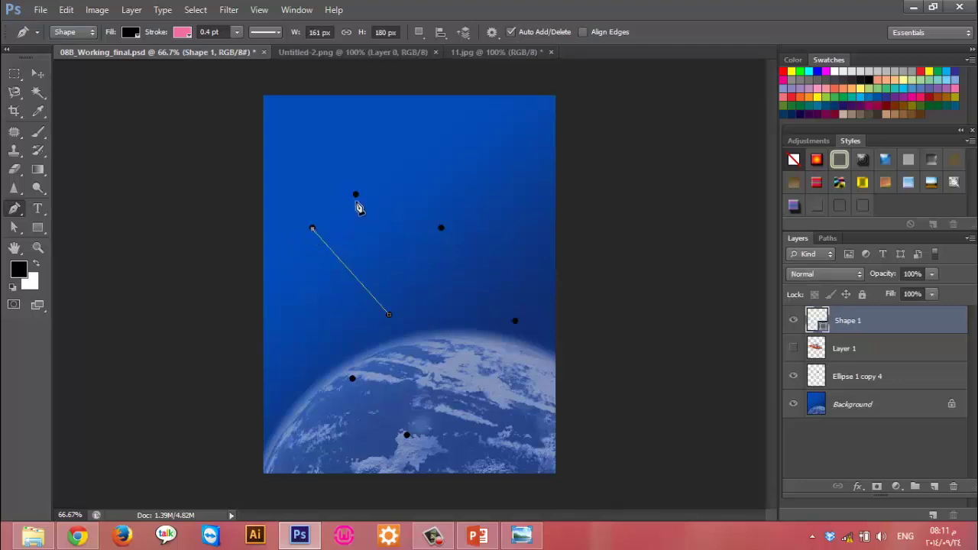
key("ctrl+alt+z")
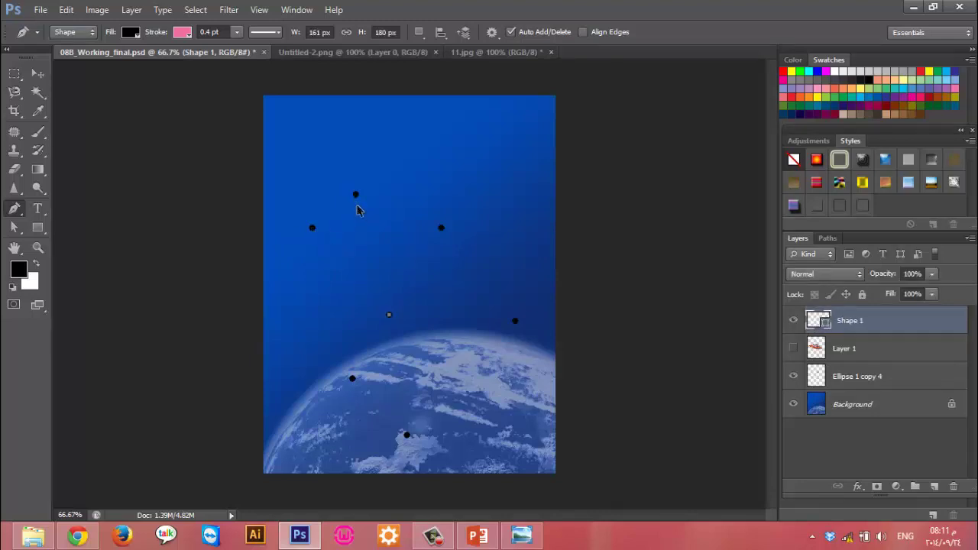
key("ctrl+alt+z")
Set the Pen shape's fill and stroke to white
left_click(131, 36)
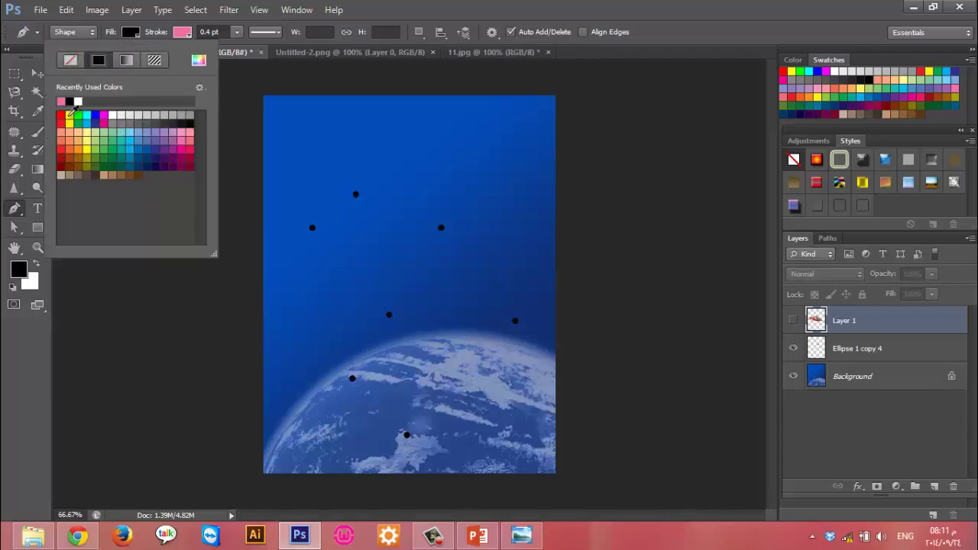
left_click(111, 114)
left_click(182, 33)
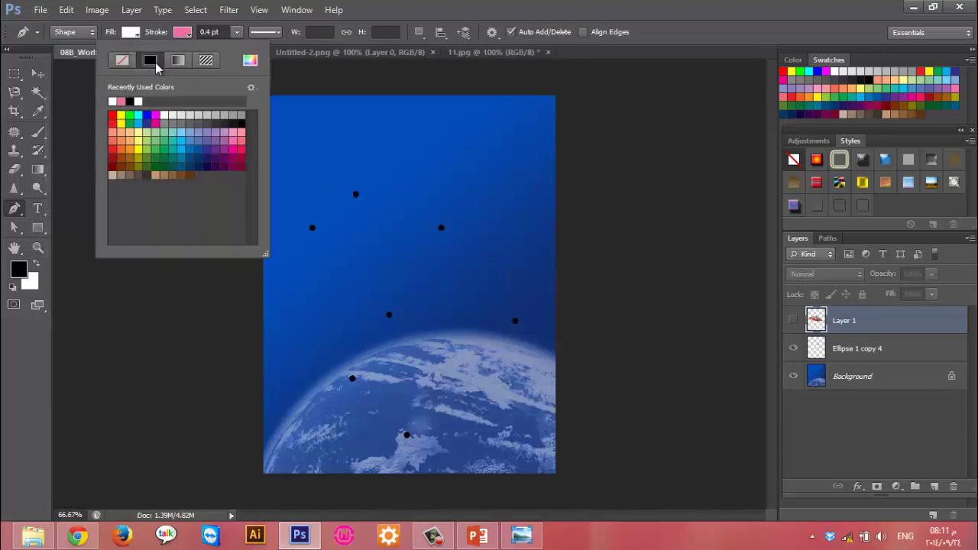
left_click(137, 101)
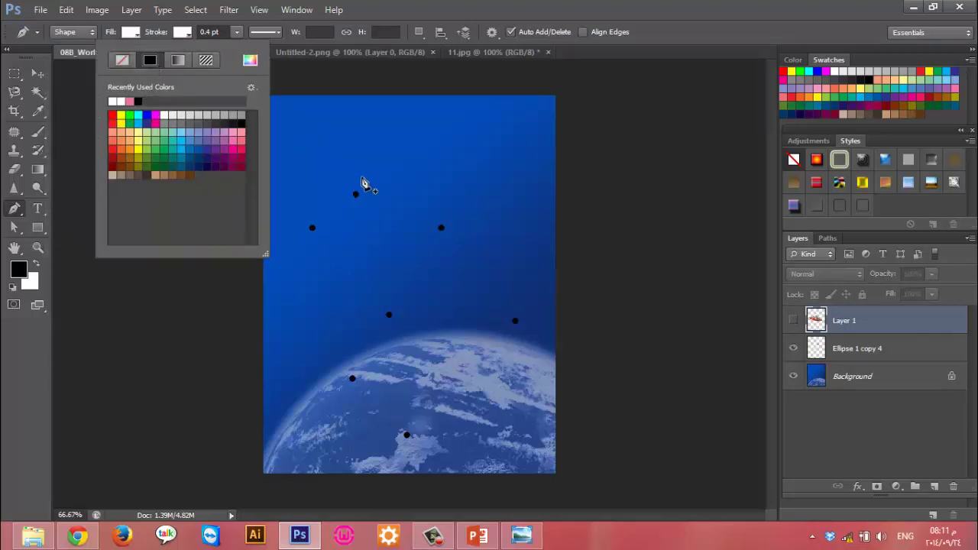
Trace a trial outline through the upper dots, then undo it to start over
left_click(389, 316)
left_click(312, 229)
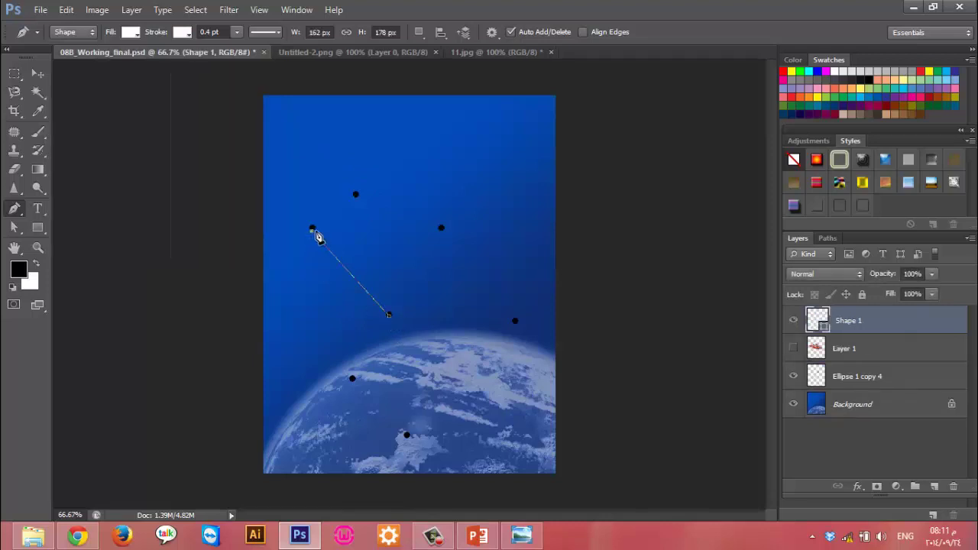
left_click_drag(356, 195, 448, 238)
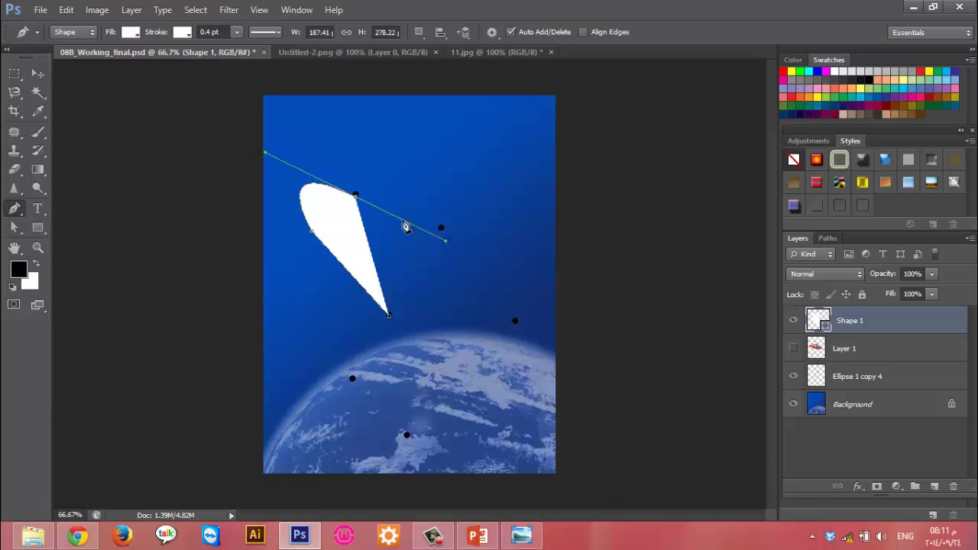
left_click(356, 196)
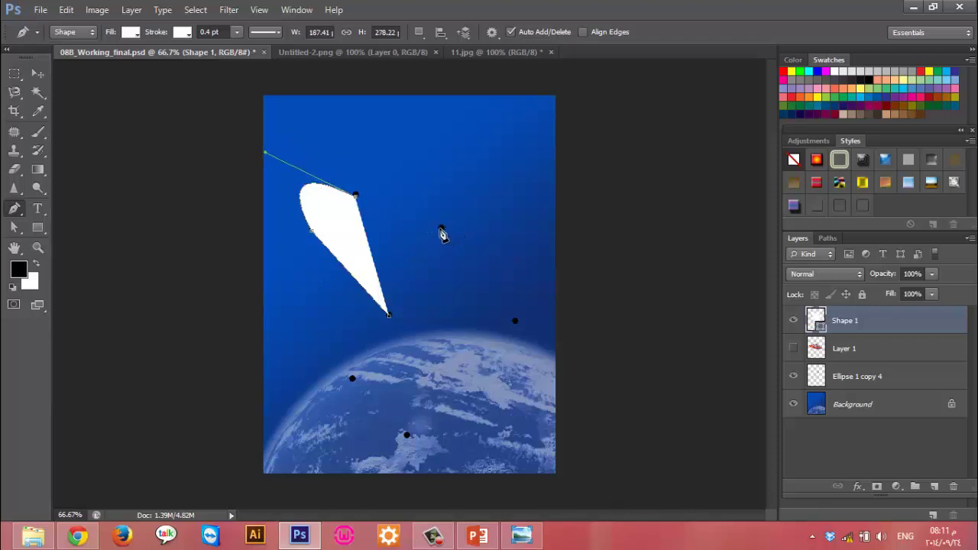
left_click(441, 228)
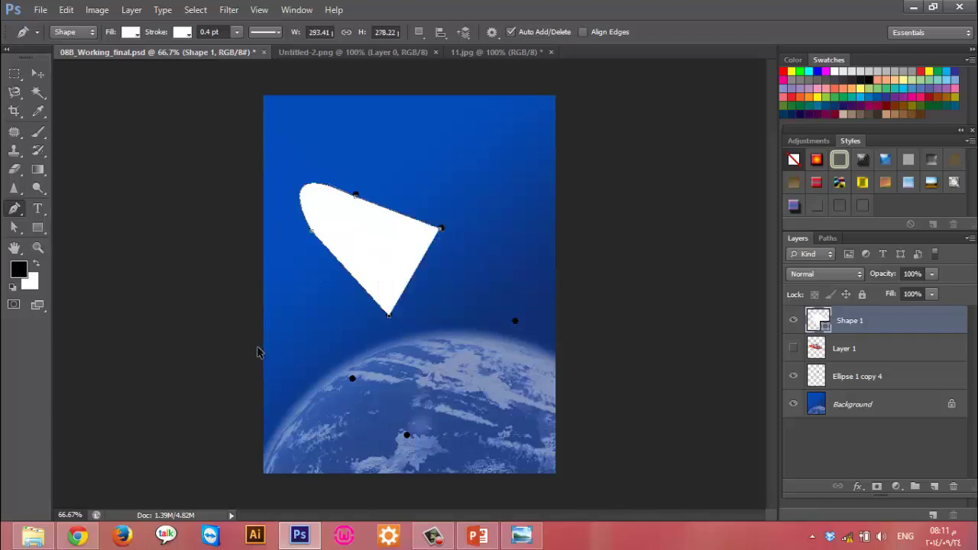
key("ctrl+alt+z")
key("ctrl+alt+z")
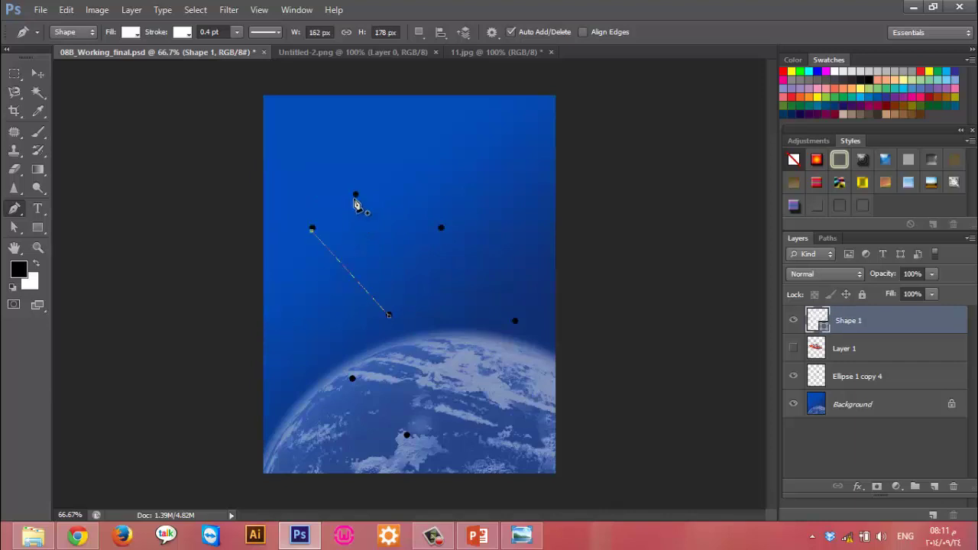
left_click_drag(355, 194, 384, 220)
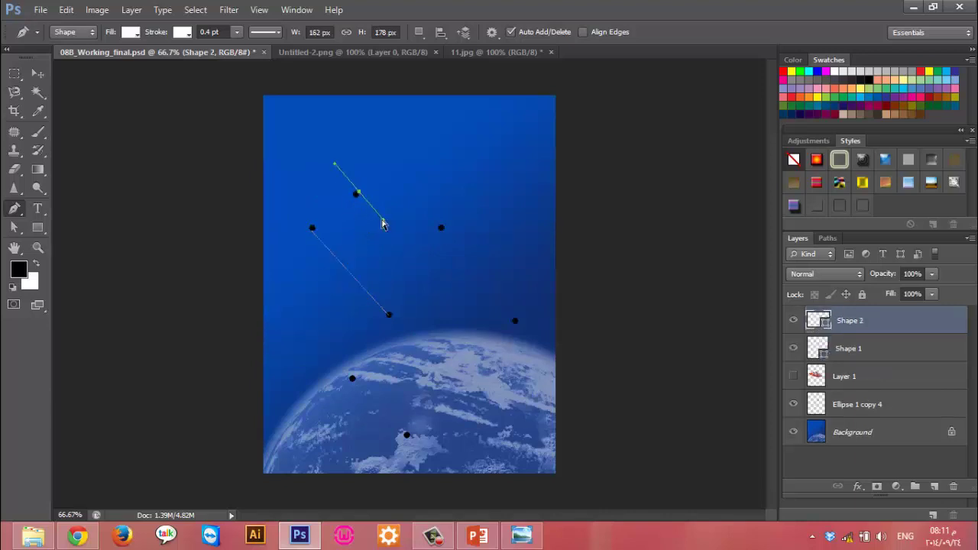
key("ctrl+alt+z")
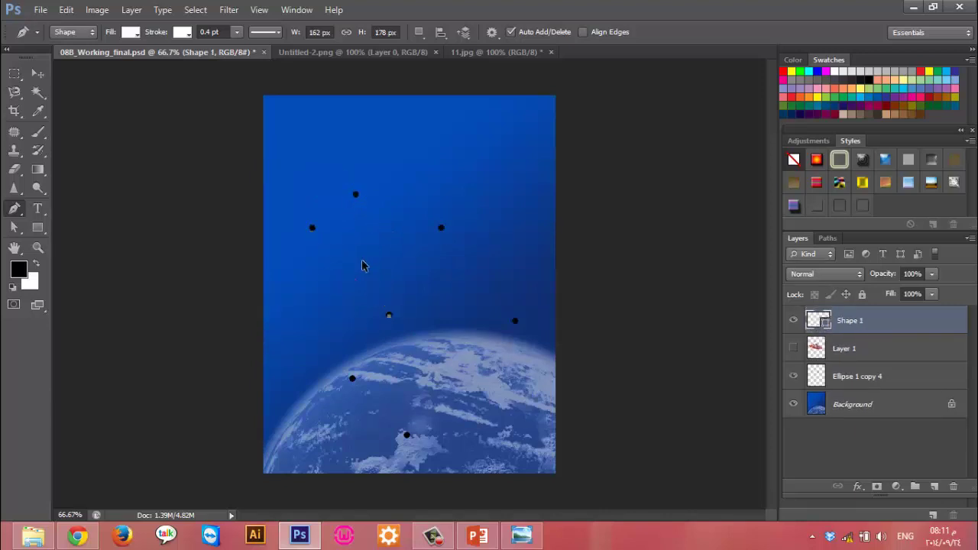
key("ctrl+alt+z")
Draw the white boomerang shape curving through all the guide dots
left_click(389, 316)
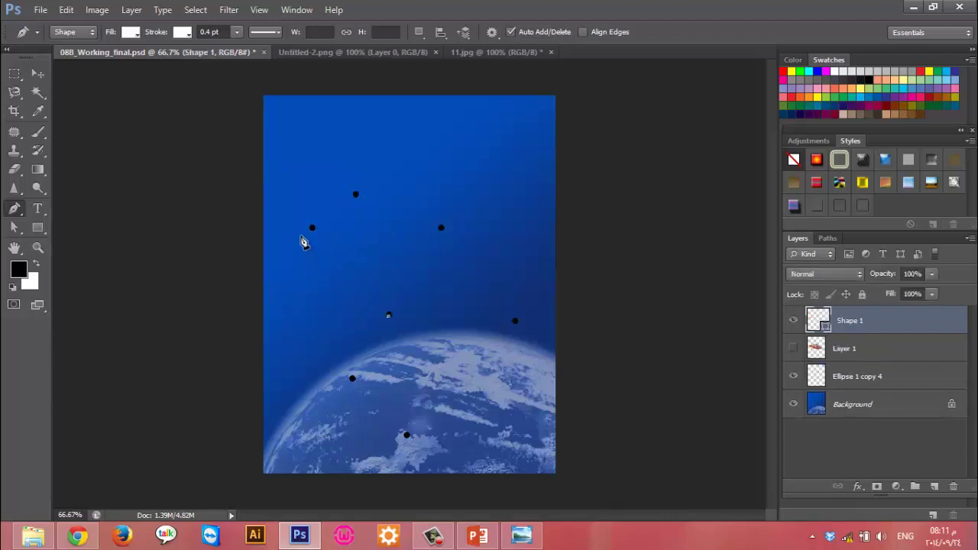
left_click(312, 229)
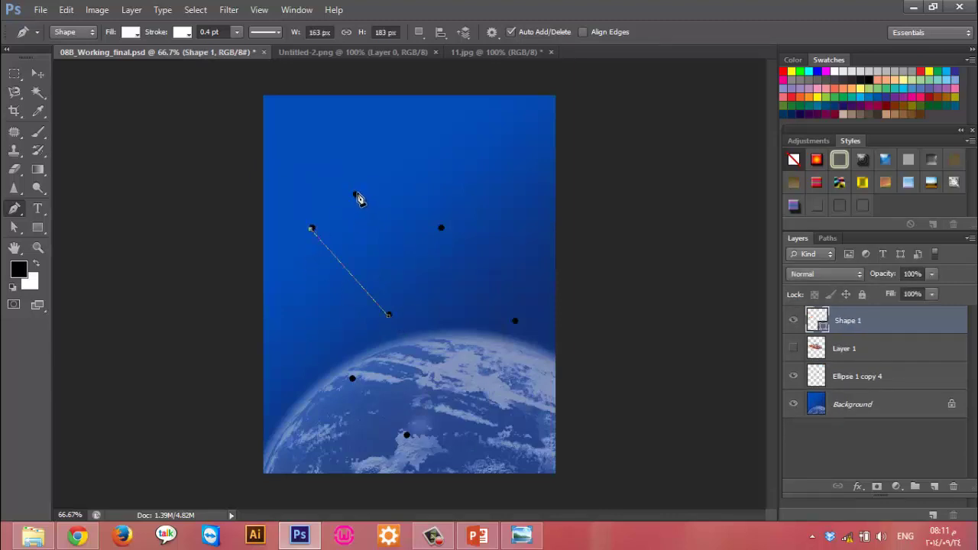
left_click_drag(357, 193, 454, 236)
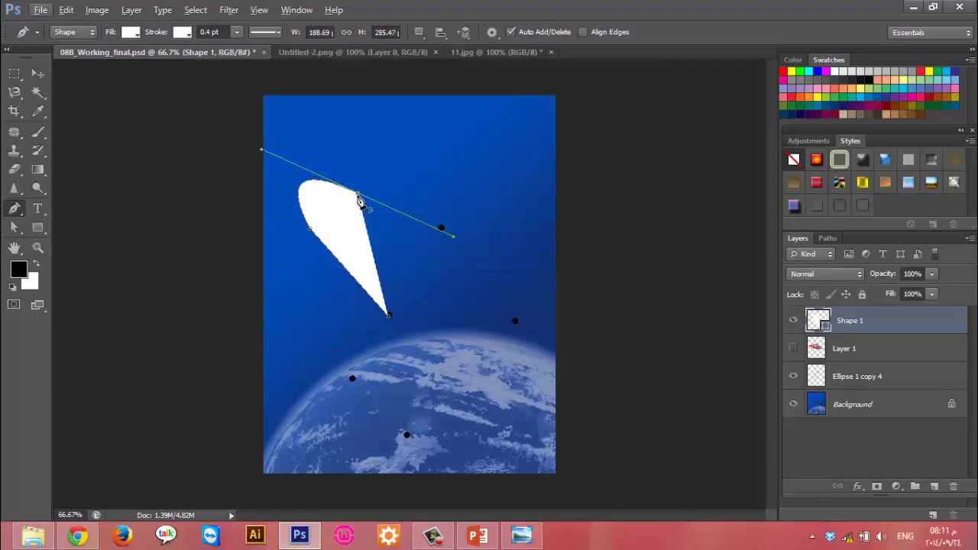
left_click(358, 195, "alt")
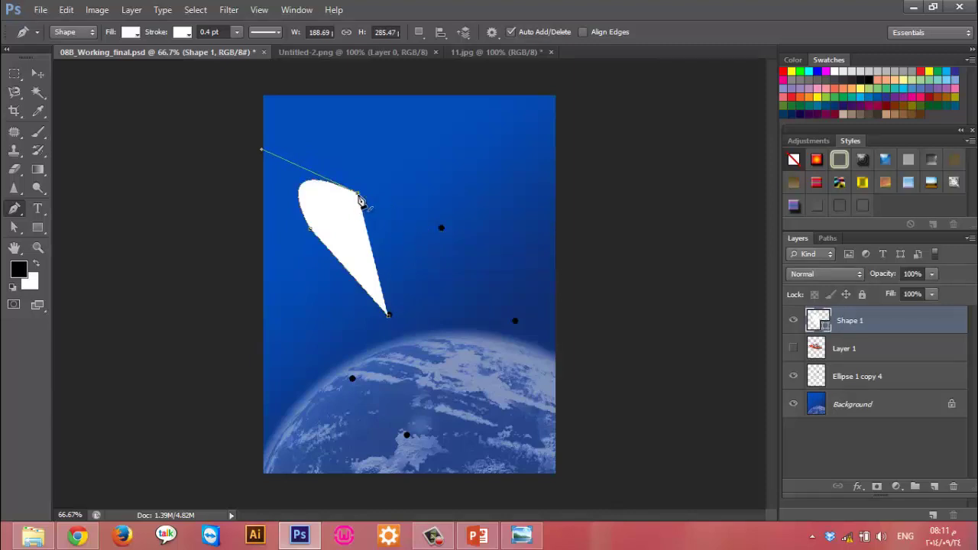
left_click(440, 231)
left_click_drag(516, 321, 490, 415)
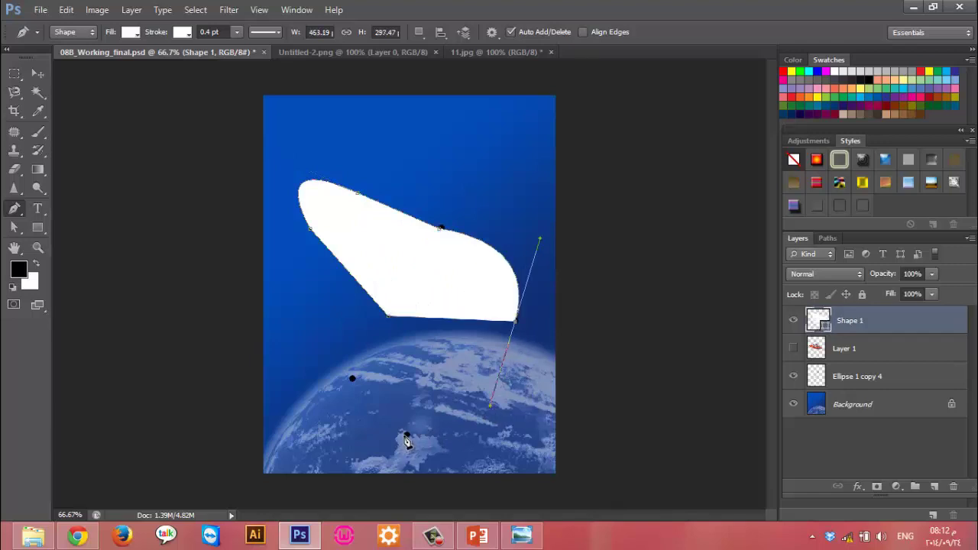
left_click(405, 434)
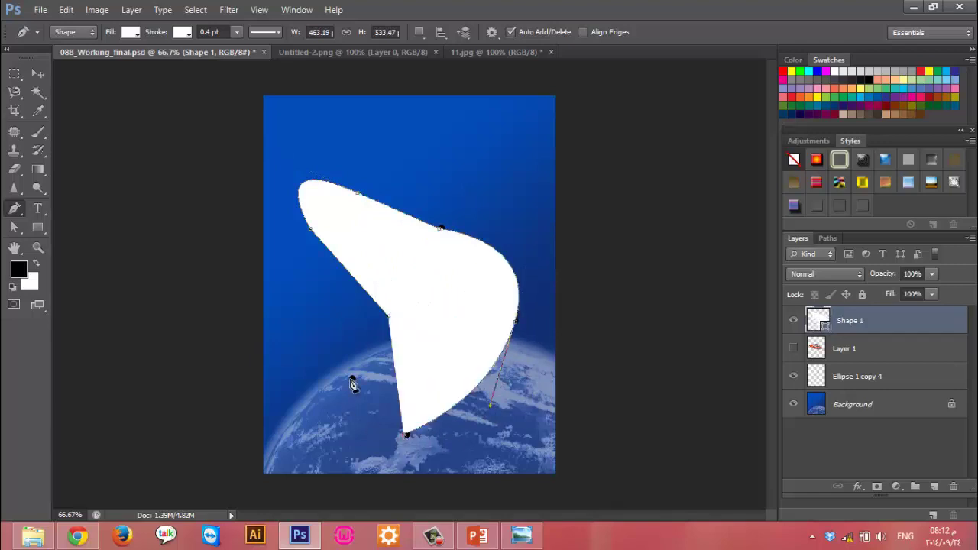
mouse_move(353, 379)
left_mouse_down()
mouse_move(403, 288)
mouse_move(397, 266)
left_mouse_up()
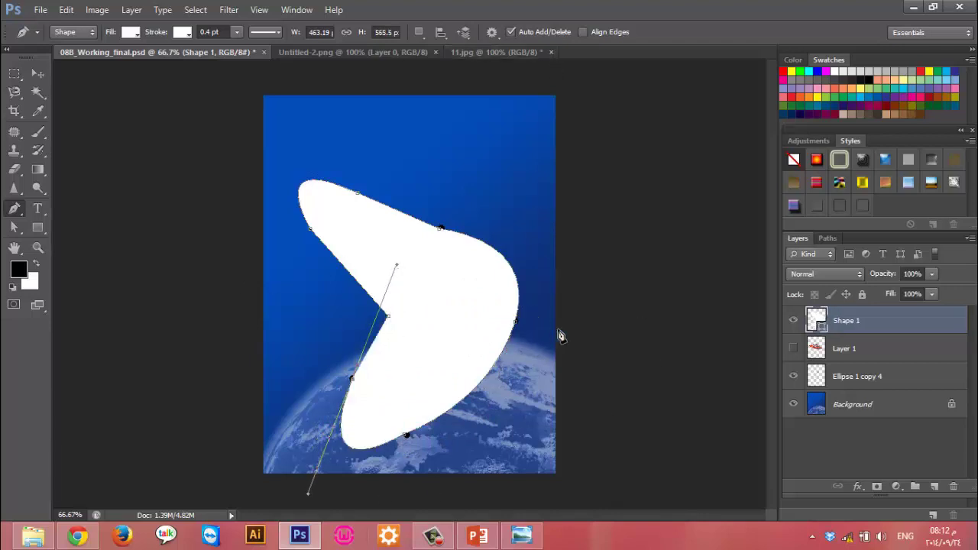
key("Return")
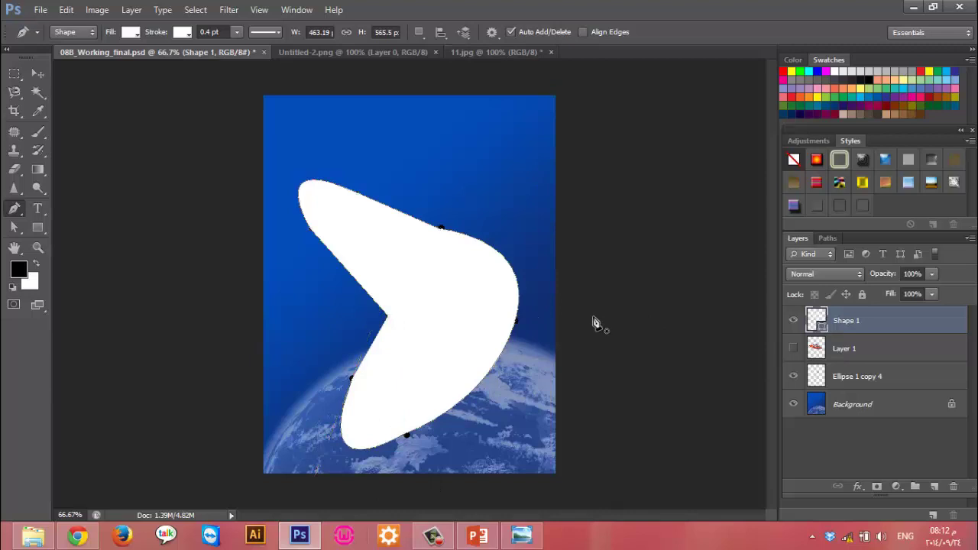
Hide the guide-dots layer, show the spaceship and stack it above the white shape
left_click(793, 321)
left_click(794, 348)
left_click(793, 377)
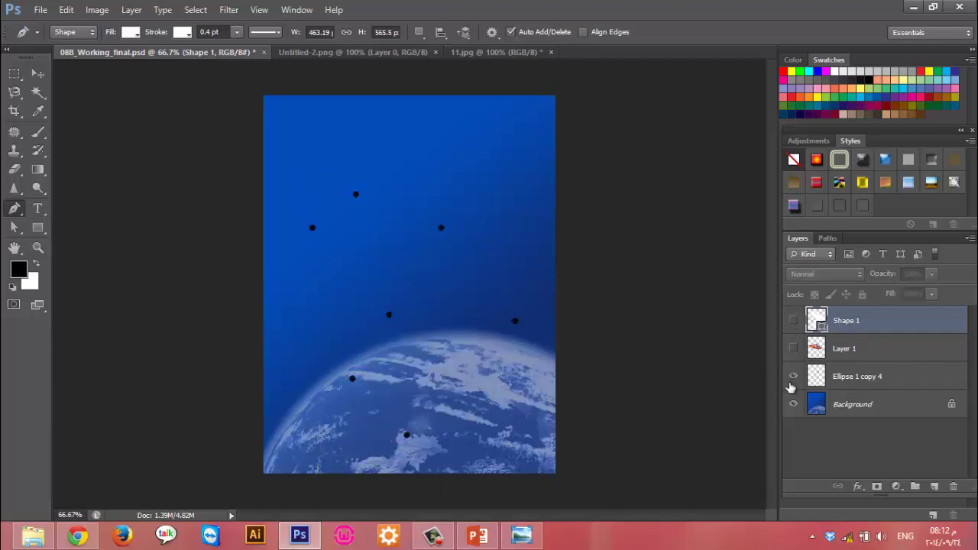
left_click(794, 320)
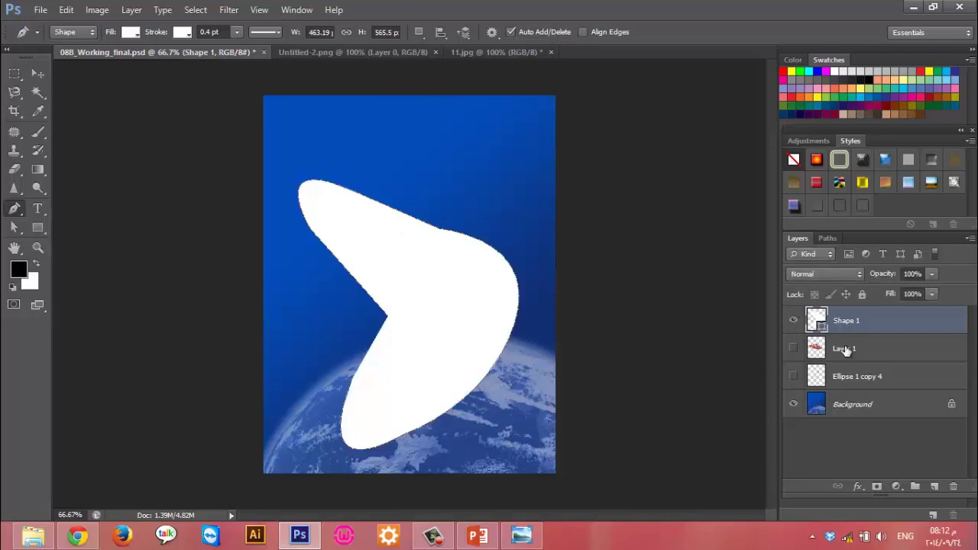
left_click(888, 357)
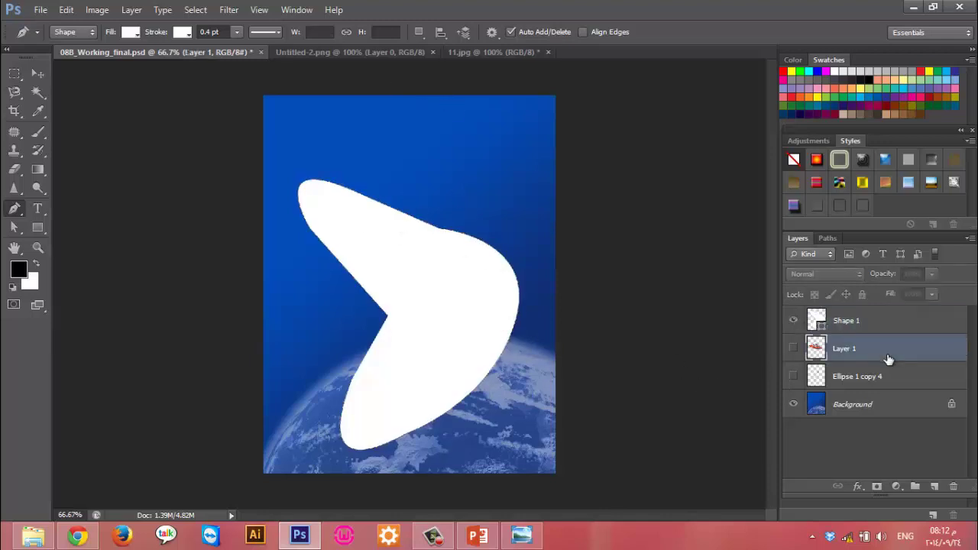
left_click(793, 348)
left_click_drag(839, 352, 843, 320)
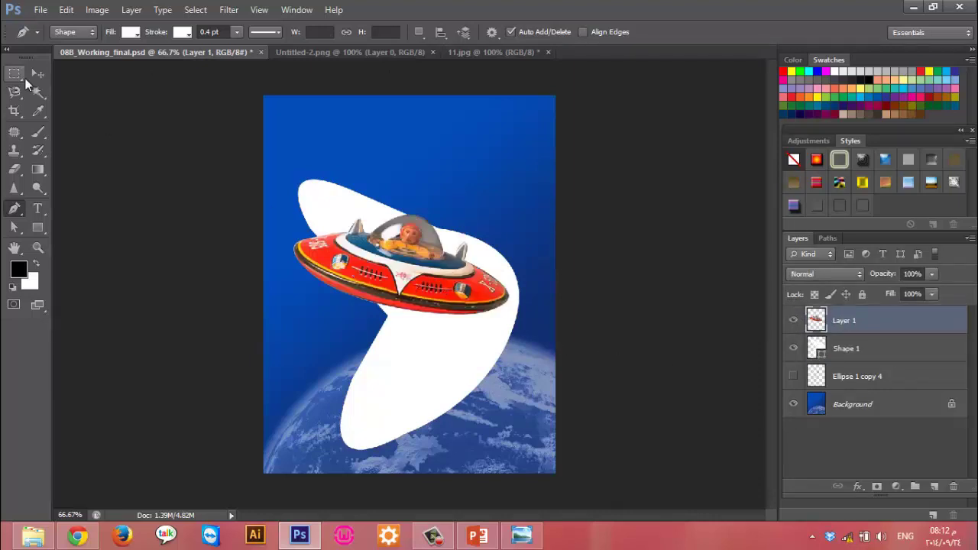
Scale the spaceship to about 117% and shift it left across the swoosh
left_click(38, 74)
mouse_move(394, 277)
left_mouse_down()
mouse_move(418, 283)
mouse_move(409, 278)
left_mouse_up()
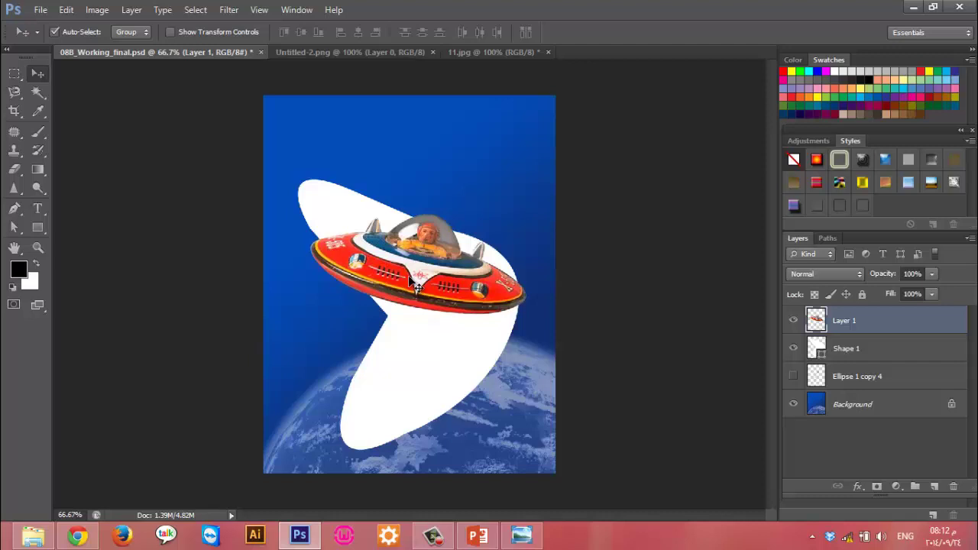
key("ctrl+t")
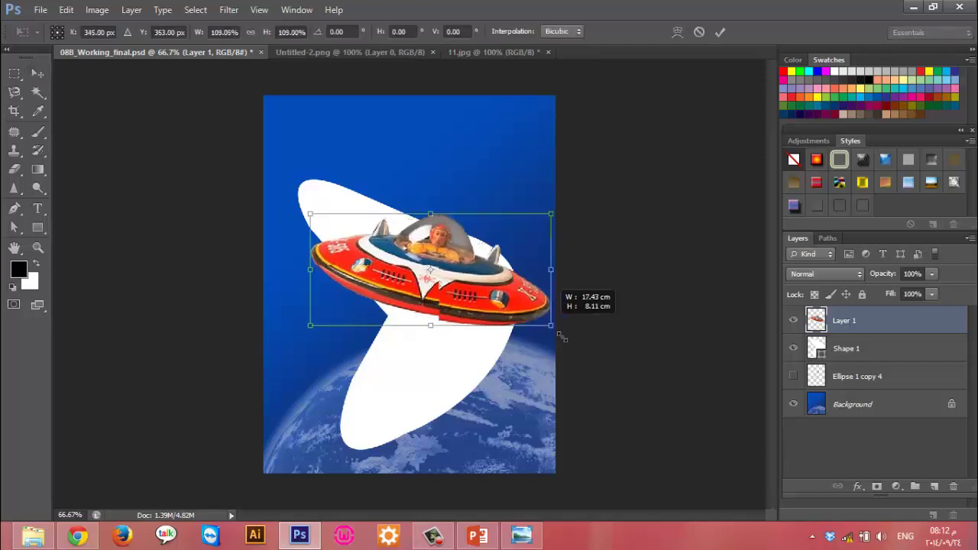
left_click_drag(531, 323, 569, 340)
left_click_drag(481, 292, 452, 288)
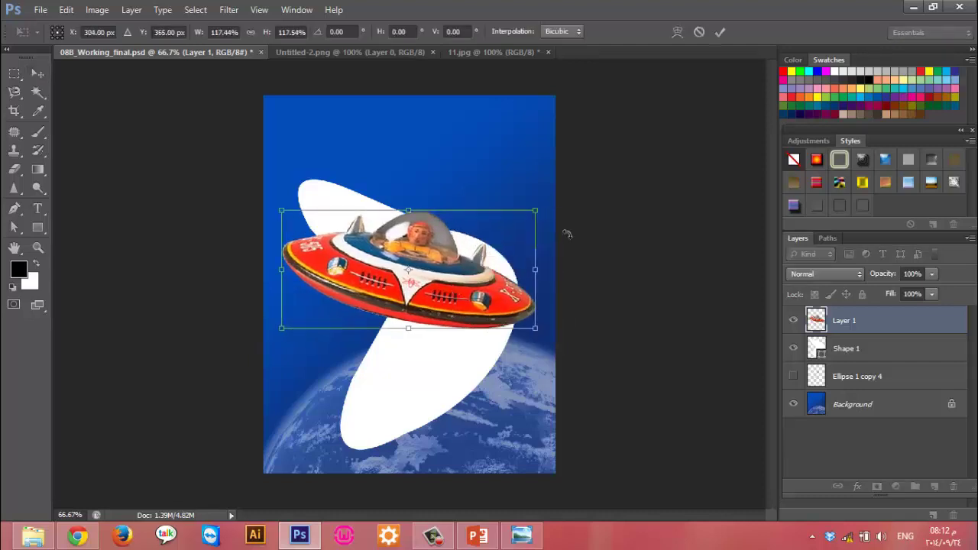
left_click(719, 33)
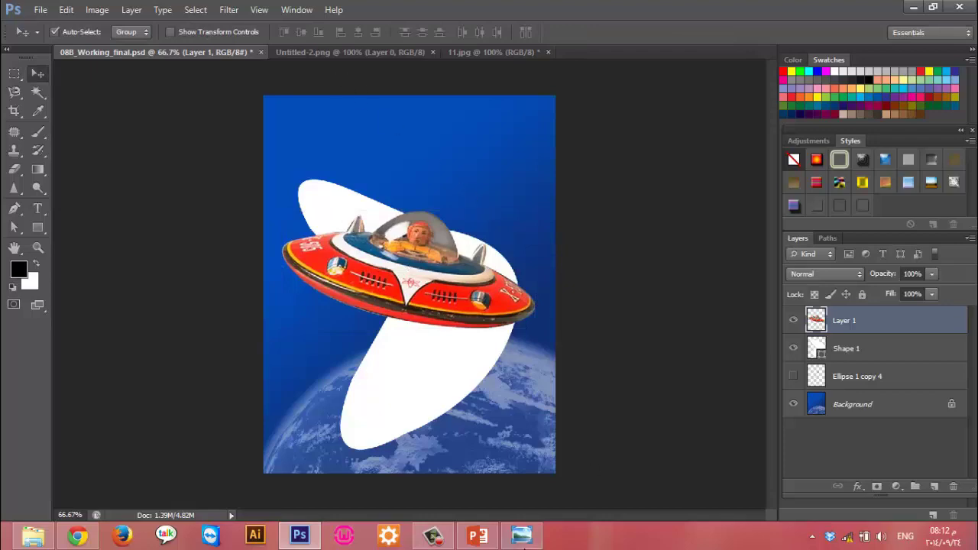
Check the final.jpg reference image, then minimize it
left_click(523, 544)
scroll(486, 397, "up", 1)
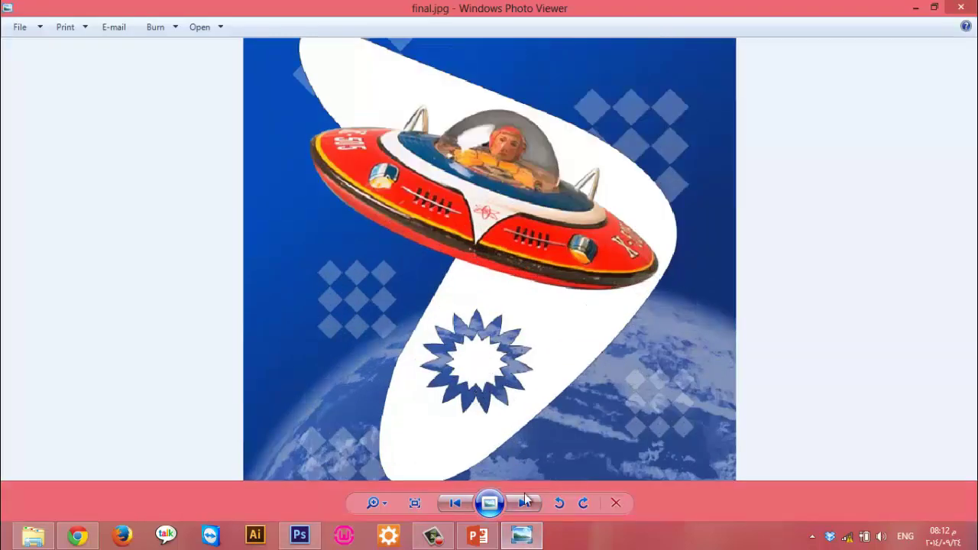
left_click(522, 537)
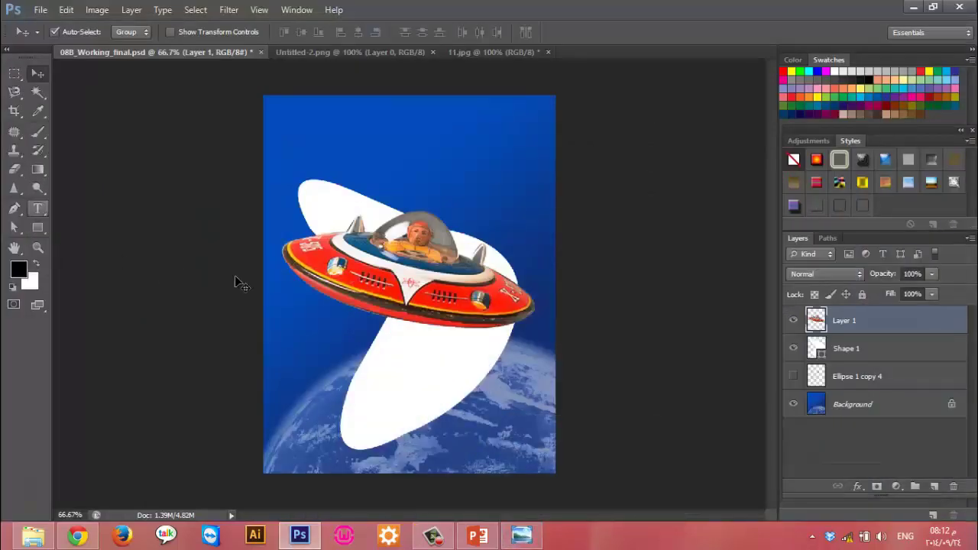
Select the Shape 1 layer and switch to the Custom Shape Tool
left_click(886, 351)
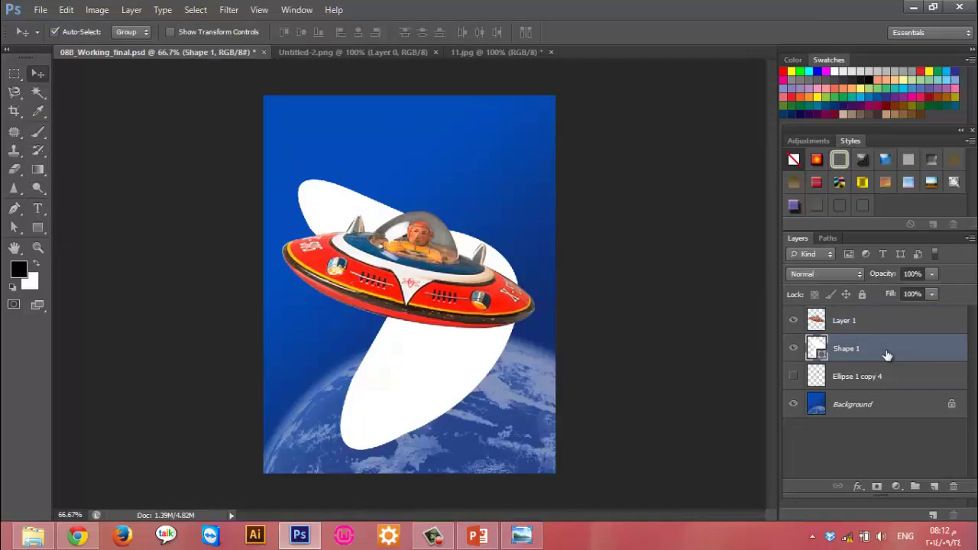
left_click(39, 224)
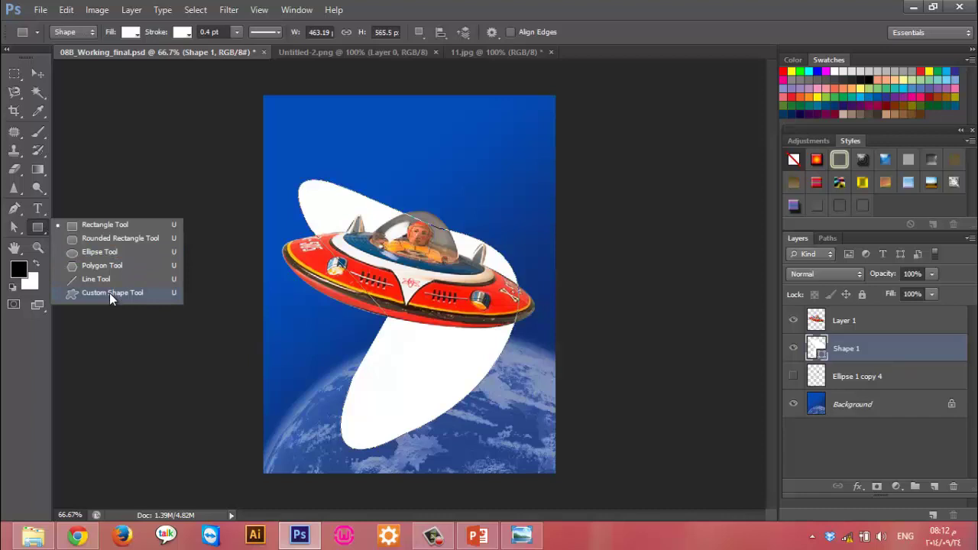
left_click(110, 293)
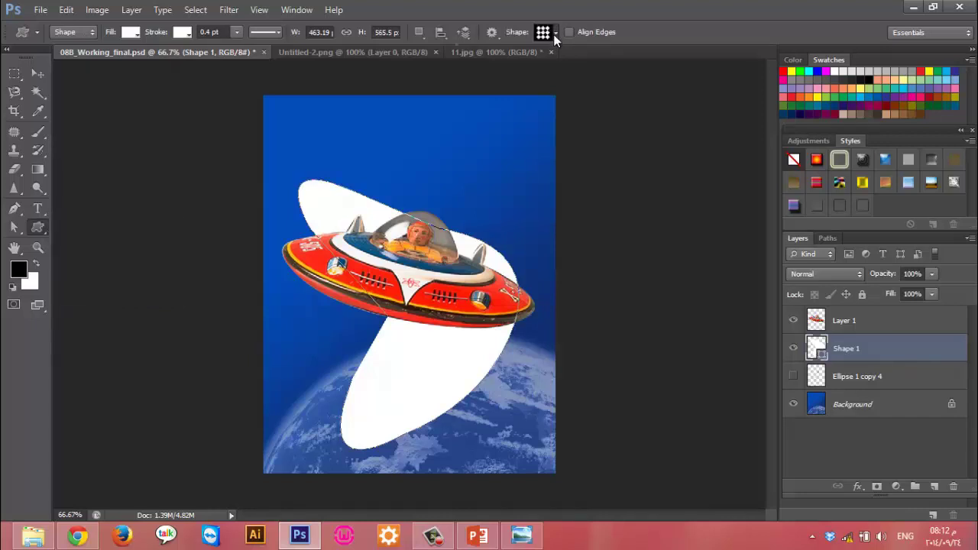
Browse the custom shape library and pick the starburst shape
left_click(555, 40)
scroll(566, 100, "down", 5)
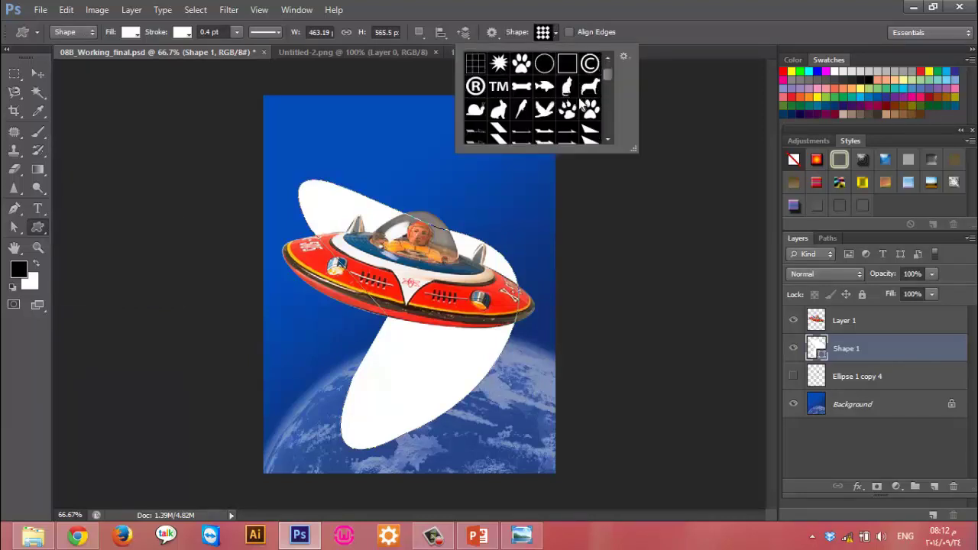
scroll(584, 106, "up", 3)
scroll(583, 106, "up", 3)
scroll(584, 107, "up", 3)
scroll(584, 109, "up", 3)
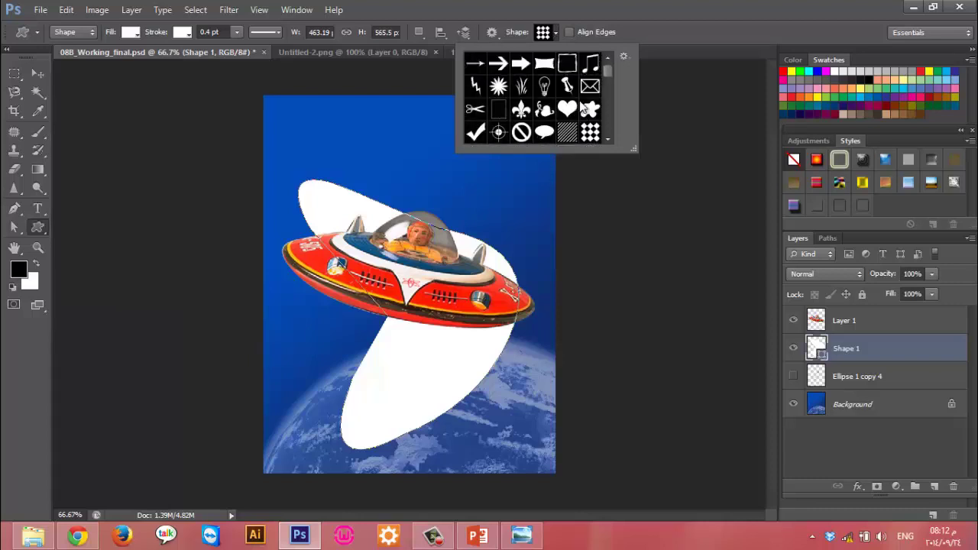
scroll(585, 109, "down", 3)
scroll(585, 109, "down", 3)
scroll(585, 110, "up", 6)
scroll(498, 90, "down", 3)
scroll(508, 100, "down", 3)
scroll(520, 107, "down", 3)
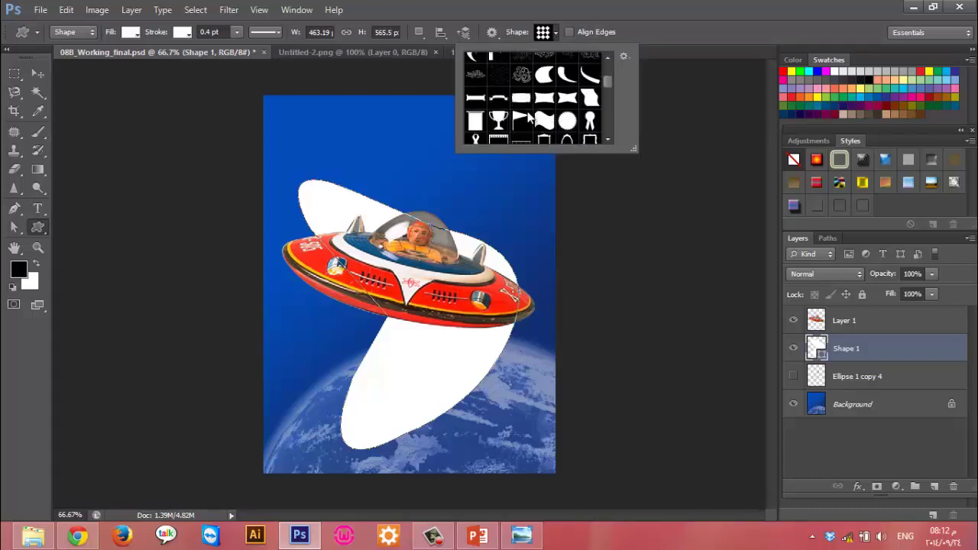
scroll(529, 116, "down", 3)
scroll(527, 113, "down", 3)
scroll(525, 107, "down", 3)
scroll(526, 107, "down", 3)
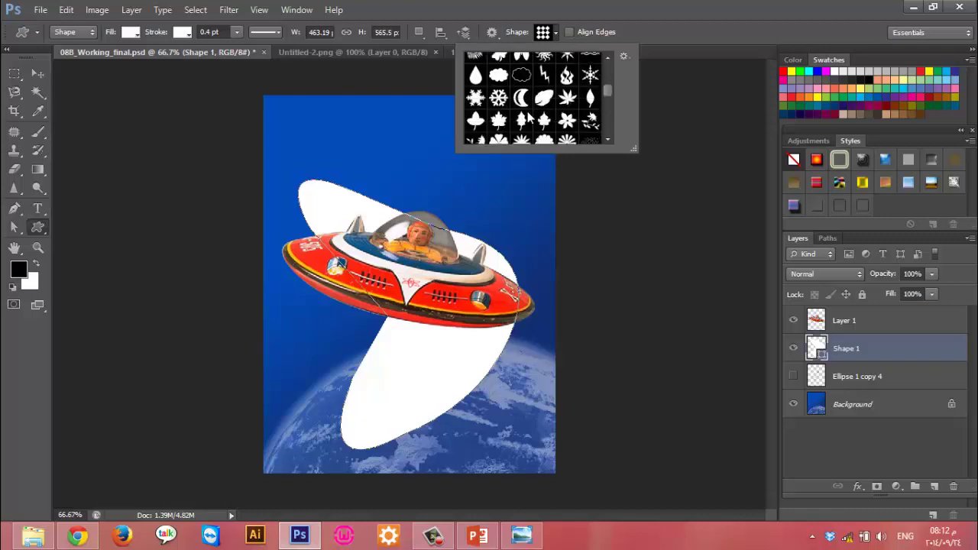
scroll(526, 111, "down", 3)
scroll(527, 113, "down", 3)
scroll(529, 115, "down", 3)
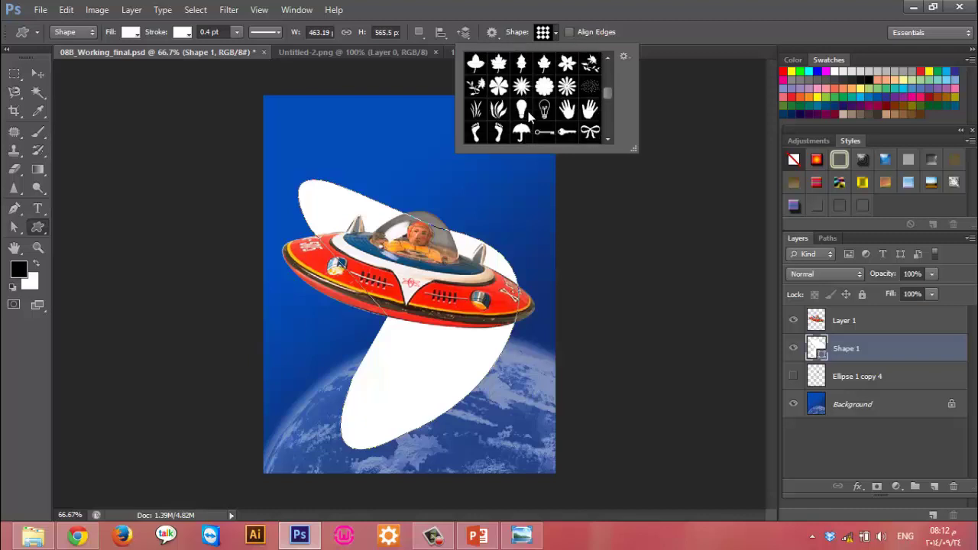
scroll(529, 114, "down", 2)
scroll(528, 111, "up", 3)
left_click(521, 99)
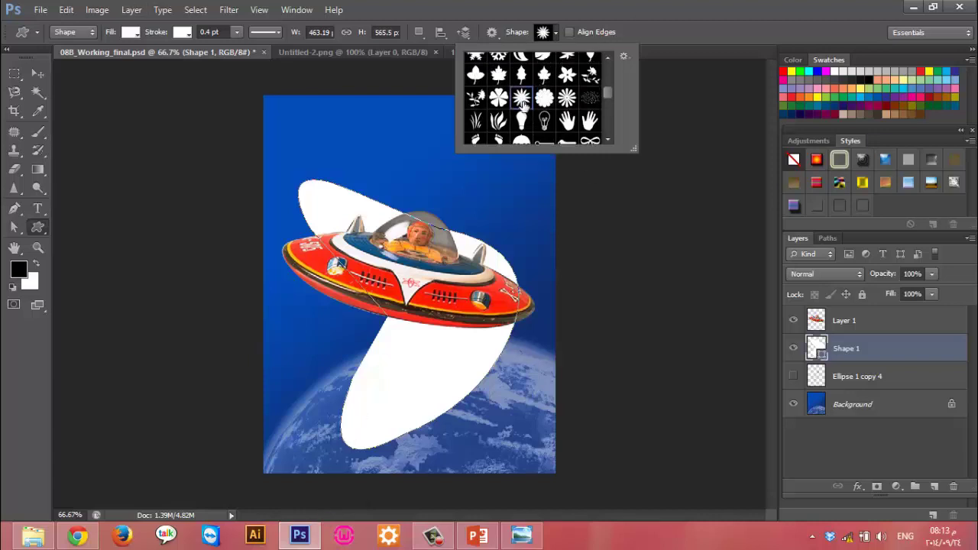
double_click(523, 107)
Set Path Operations to Subtract Front Shape
left_click(420, 32)
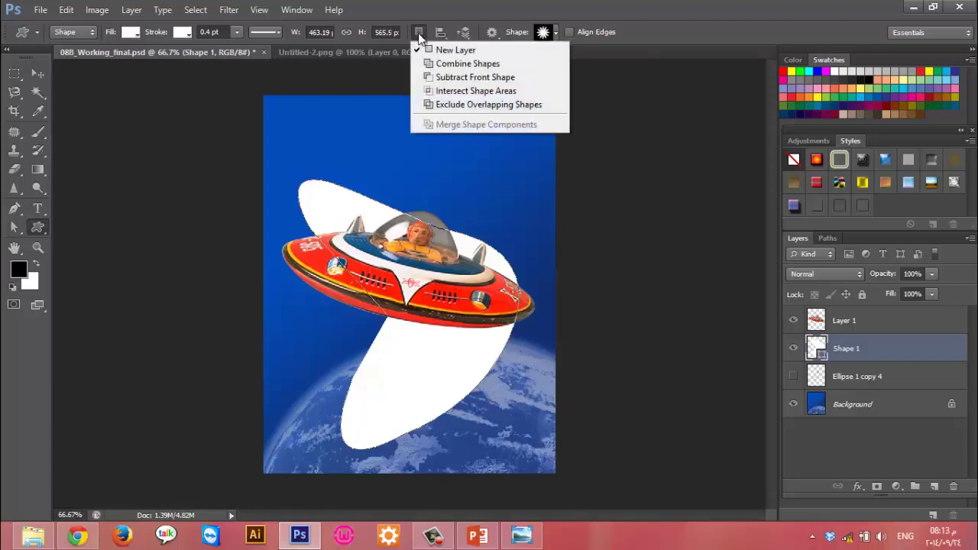
left_click(455, 81)
left_click(14, 74)
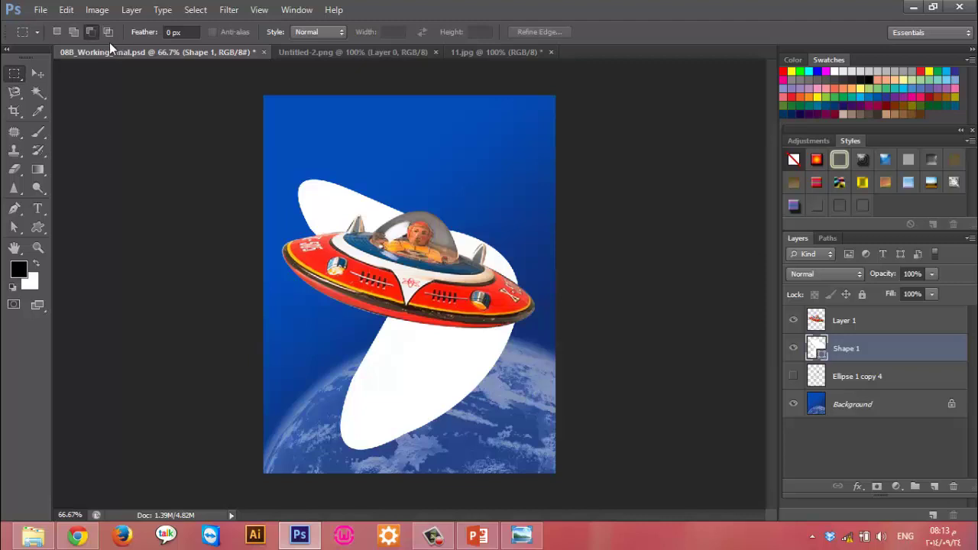
Cut a starburst out of the lower white swoosh using Subtract Front Shape
left_click(37, 227)
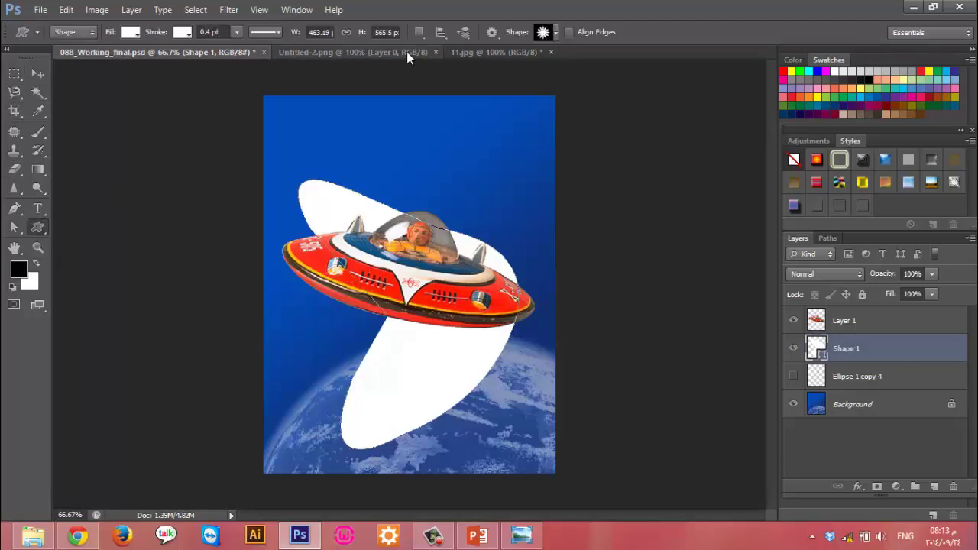
left_click(422, 33)
left_click(882, 356)
left_click(421, 35)
left_click(441, 78)
left_click_drag(373, 353, 437, 417)
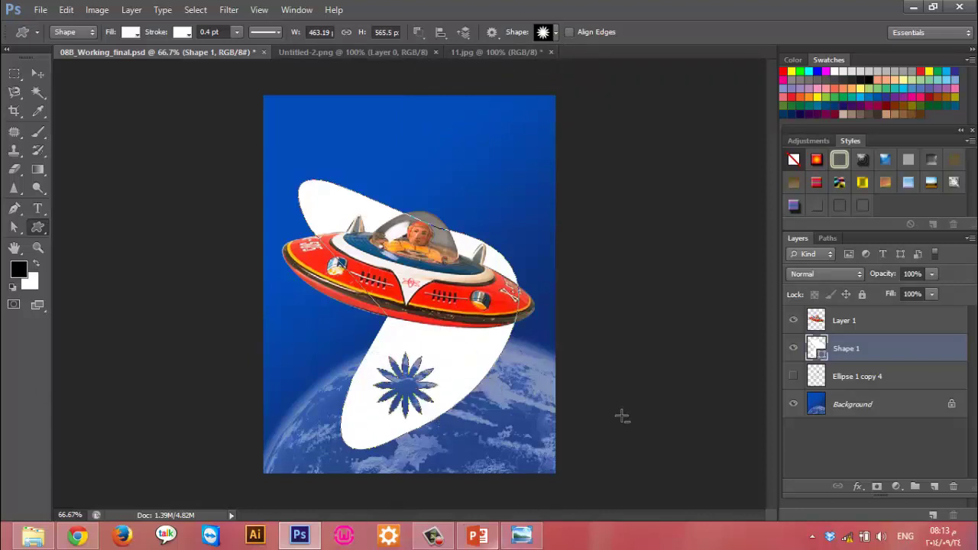
Drag the RETRO TOYZ title from Untitled-2.png into the poster with the Move tool
left_click(913, 322)
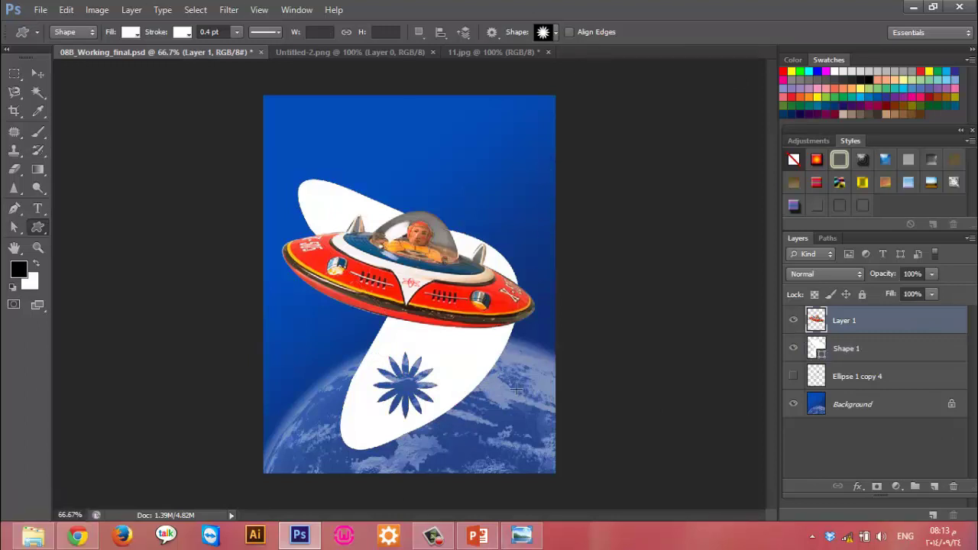
left_click(472, 52)
left_click(349, 52)
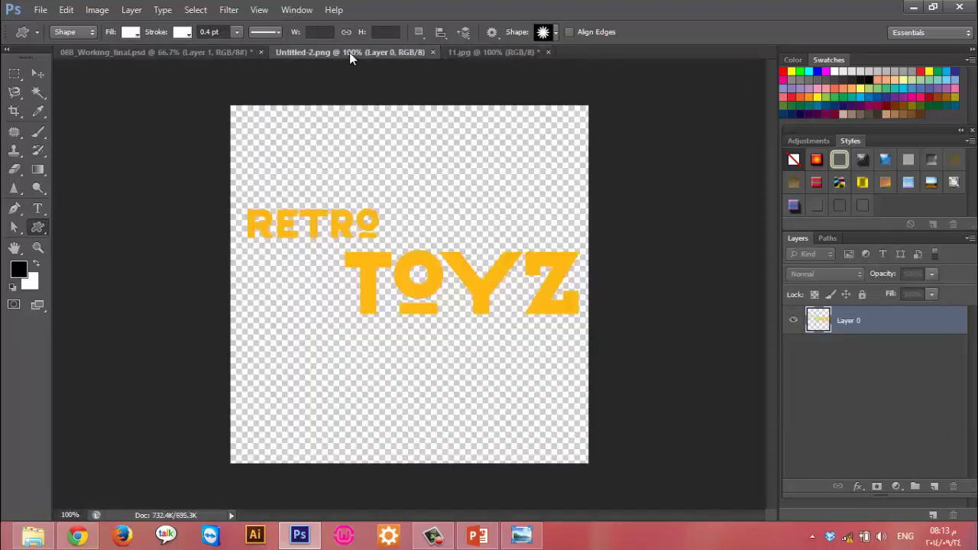
key("v")
mouse_move(306, 212)
left_mouse_down()
mouse_move(317, 125)
mouse_move(192, 49)
mouse_move(405, 99)
left_mouse_up()
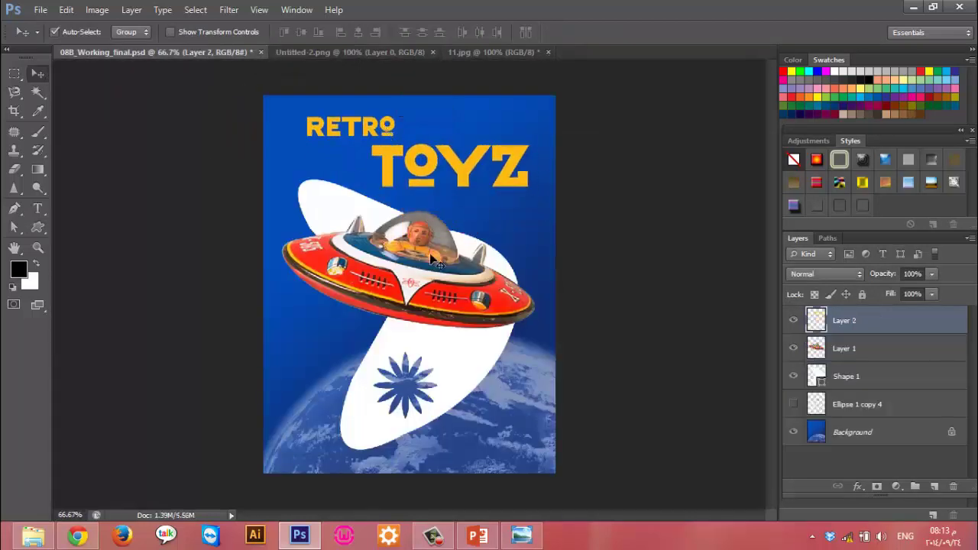
left_click(522, 535)
scroll(514, 256, "up", 2)
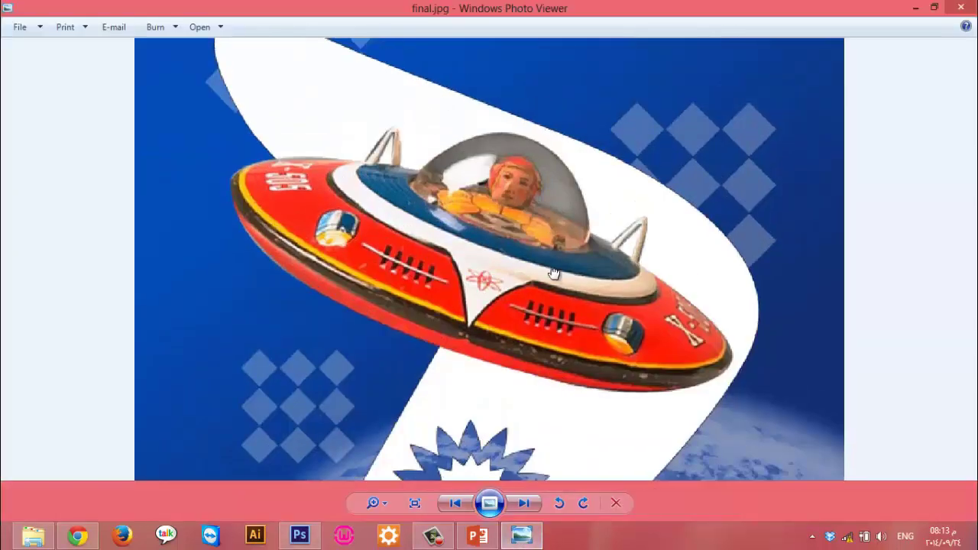
scroll(515, 256, "up", 2)
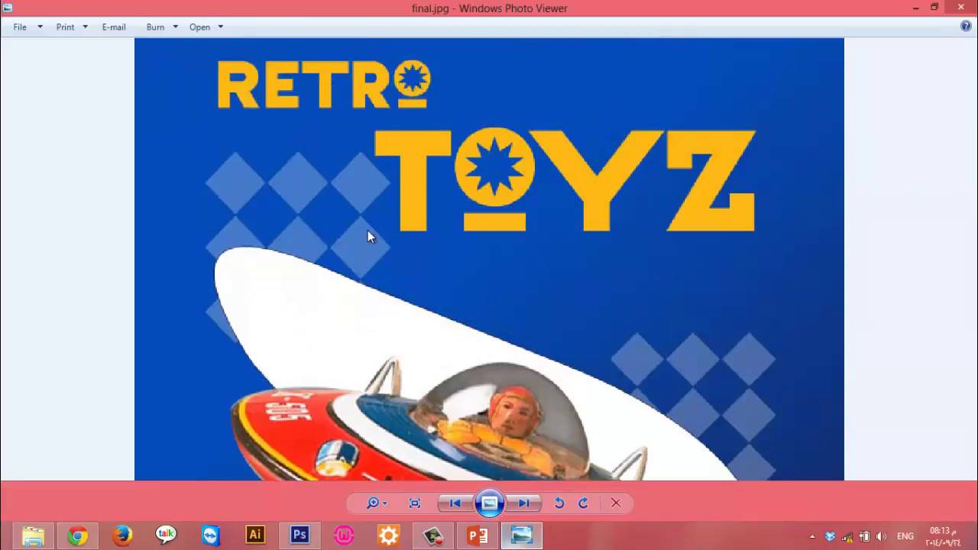
left_click(78, 535)
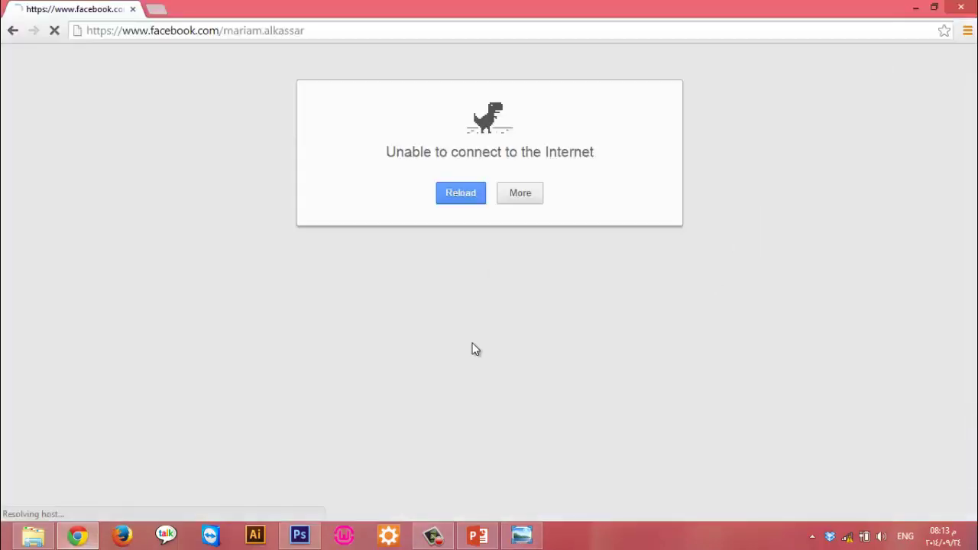
left_click(961, 7)
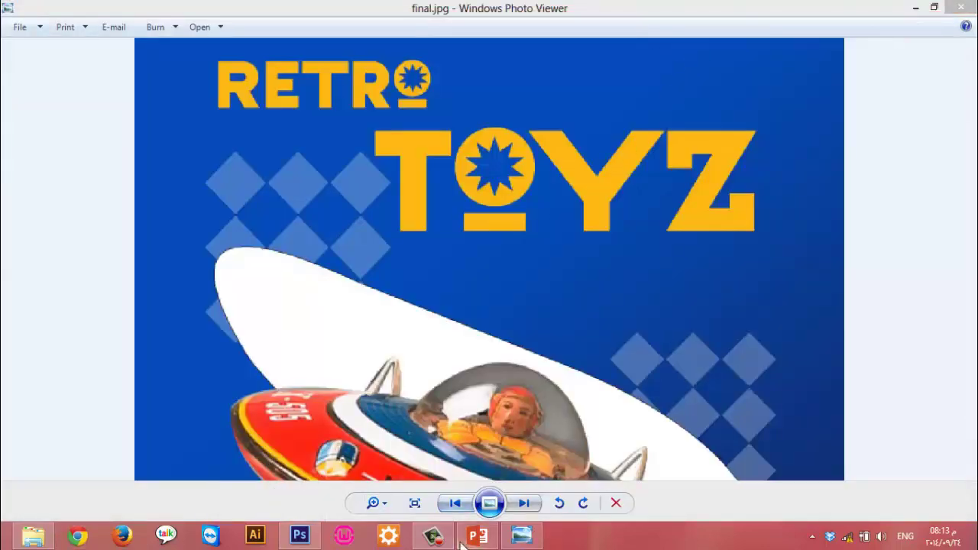
left_click(309, 536)
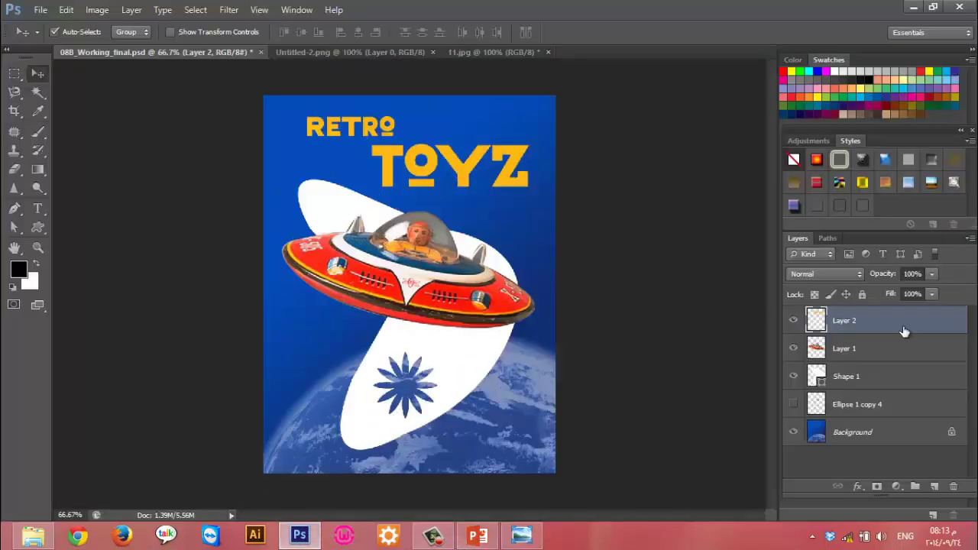
Nudge the RETRO TOYZ title up-left, give it a white layer mask, and zoom to 200%
left_click(793, 321)
left_click(794, 320)
left_click_drag(467, 176, 458, 169)
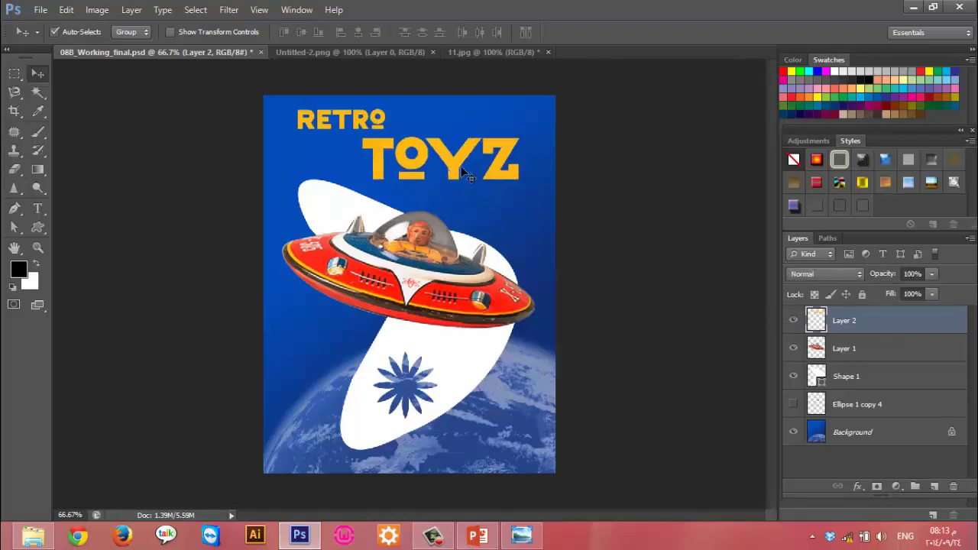
left_click(877, 487)
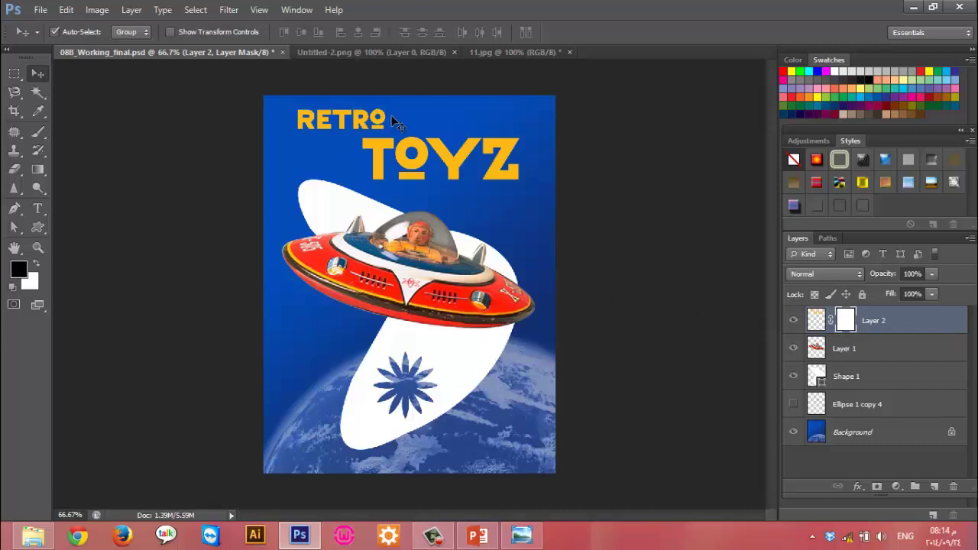
key("ctrl+plus")
key("ctrl+plus")
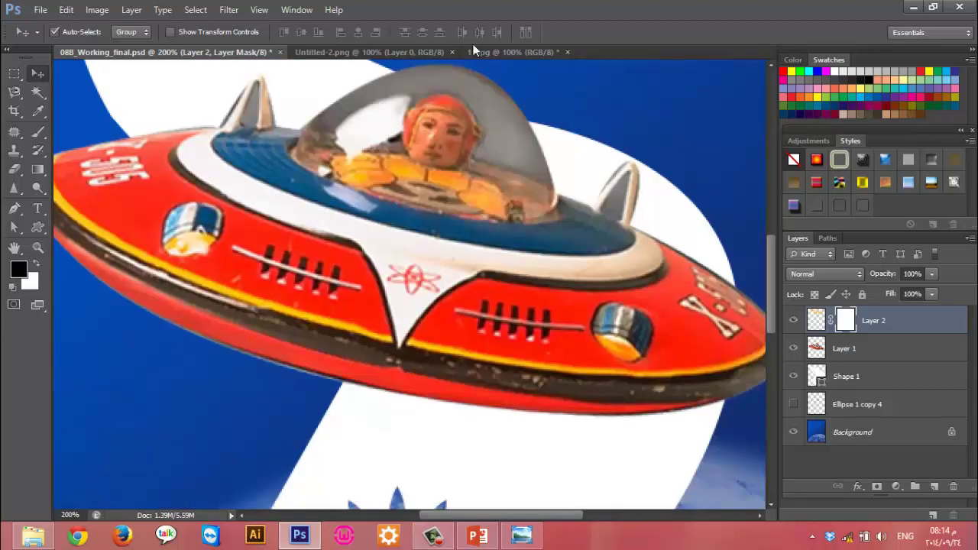
Draw a starburst path inside the O of TOYZ with the Custom Shape tool in Path mode
scroll(436, 61, "up", 2)
scroll(390, 107, "up", 5)
scroll(344, 198, "up", 2)
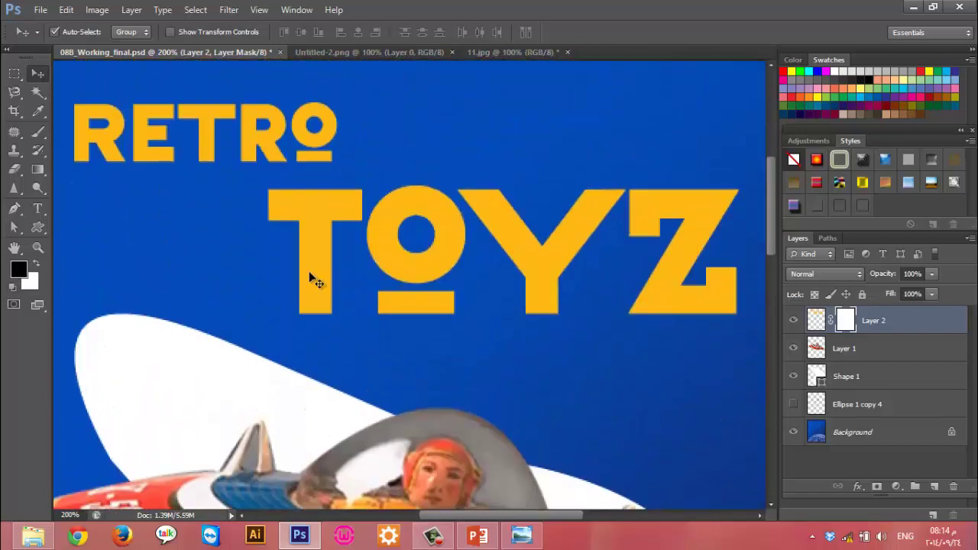
left_click(36, 227)
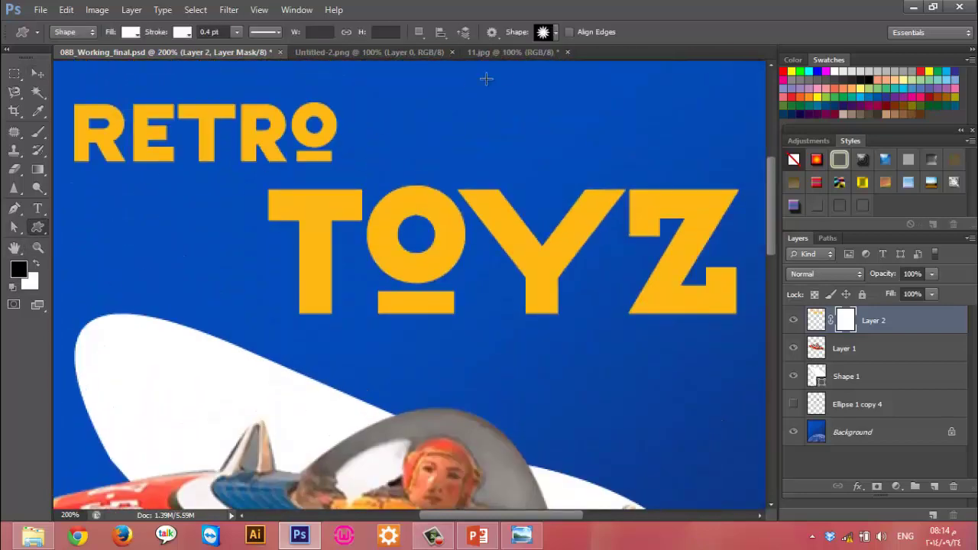
left_click(75, 31)
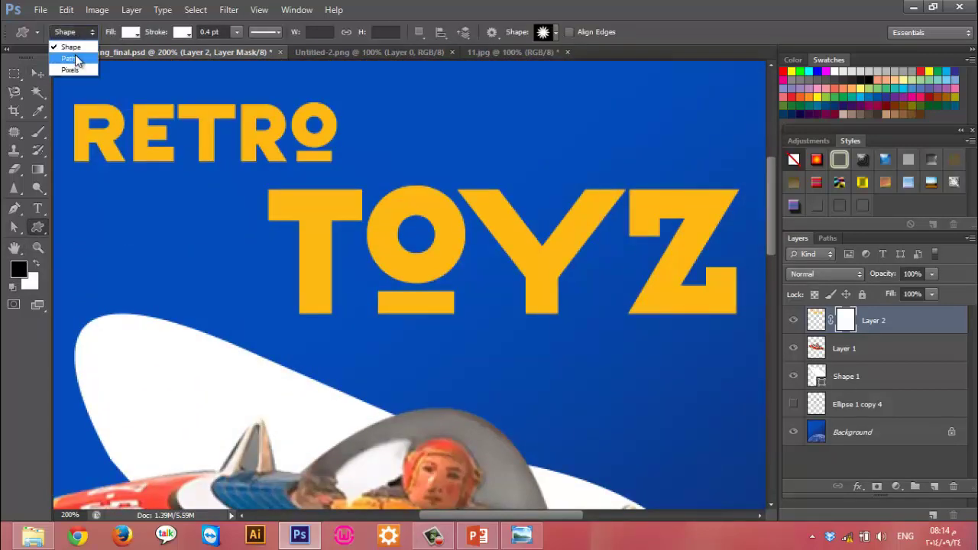
left_click(79, 61)
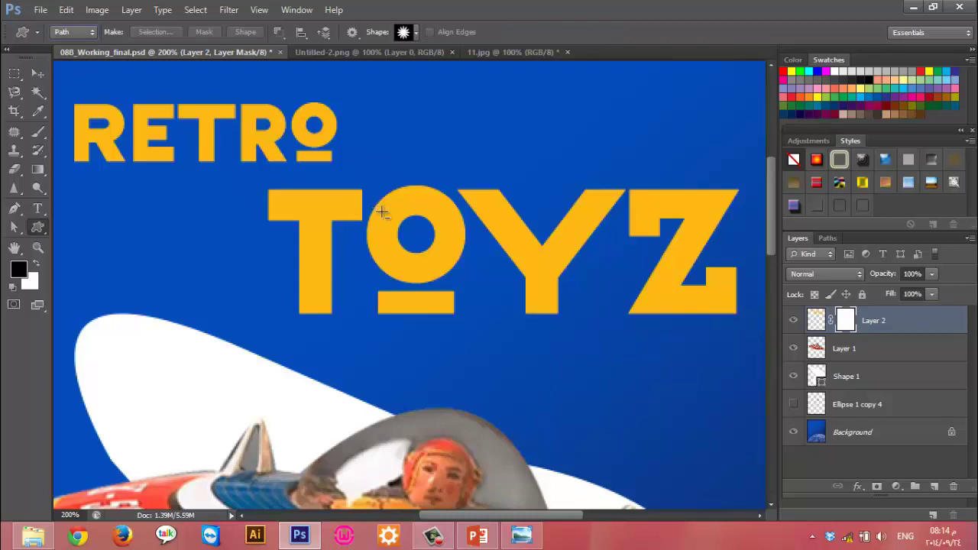
left_click_drag(382, 213, 456, 281)
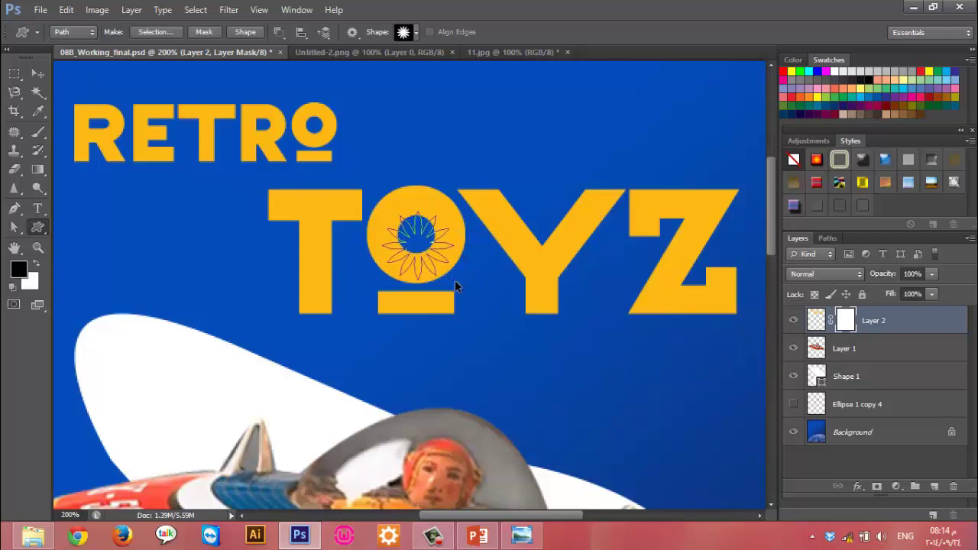
Nudge the starburst into place, load it as a selection, and fill Layer 2's mask with it
key("ctrl+t")
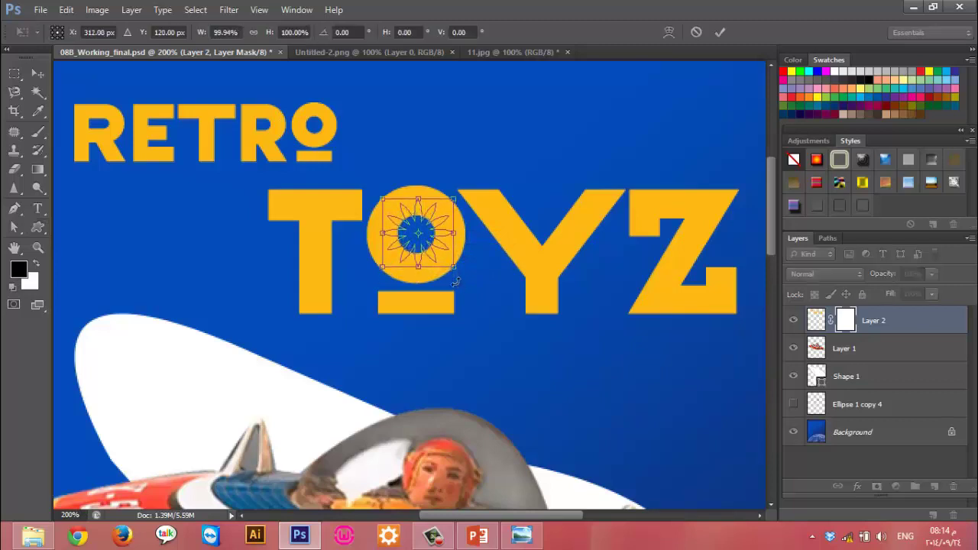
key("Left")
key("Down")
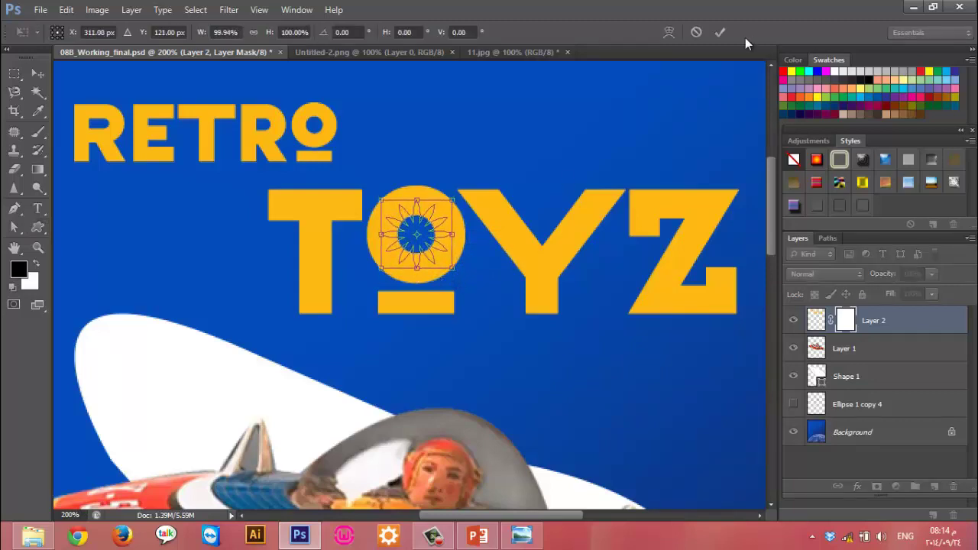
left_click(722, 33)
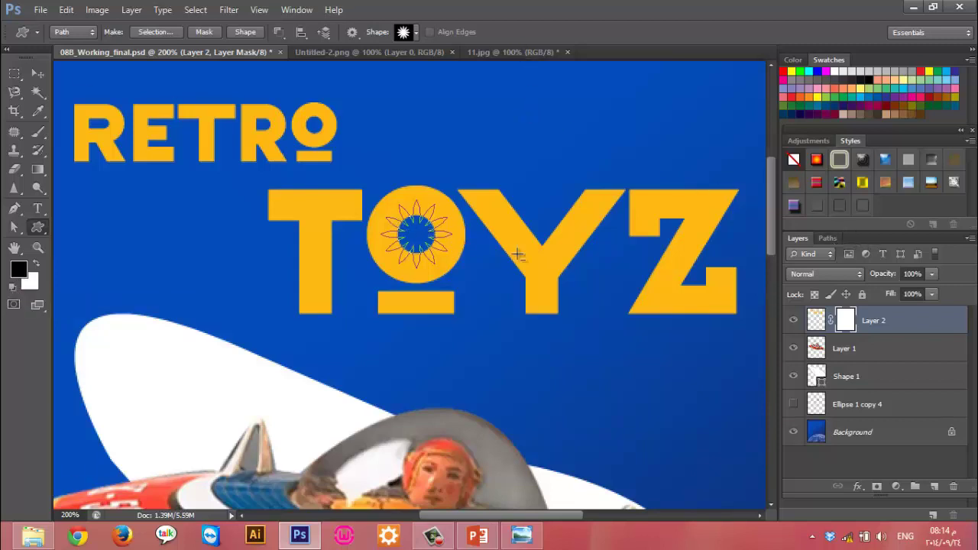
left_click(832, 240)
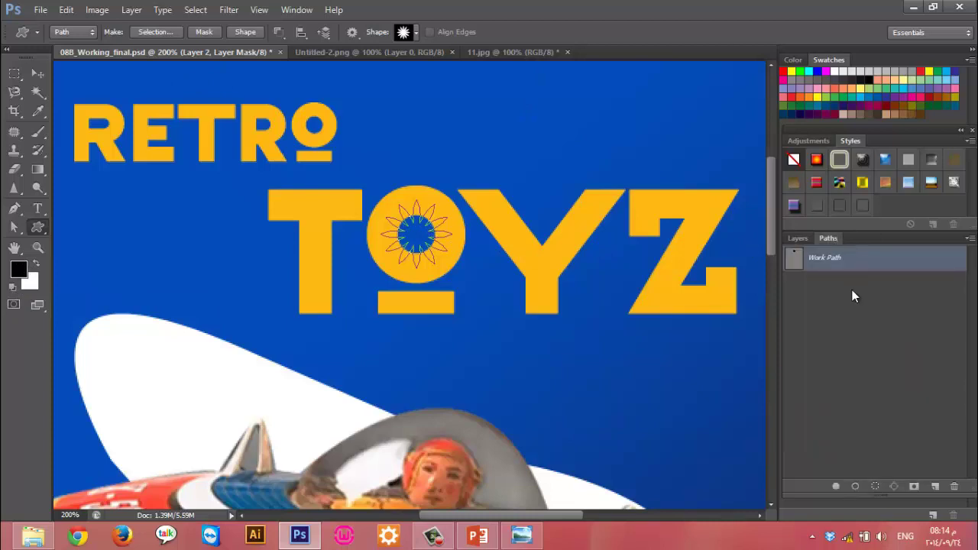
left_click(876, 488)
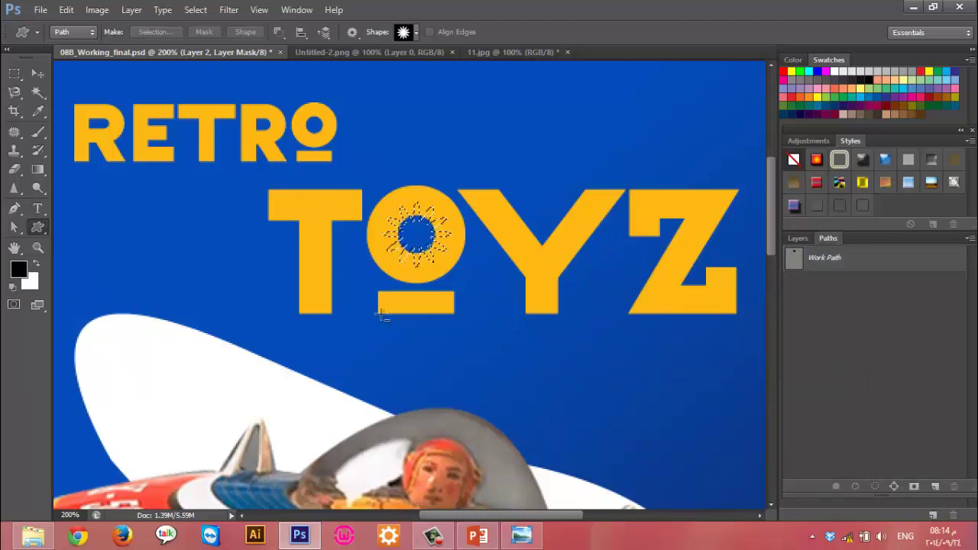
key("alt+BackSpace")
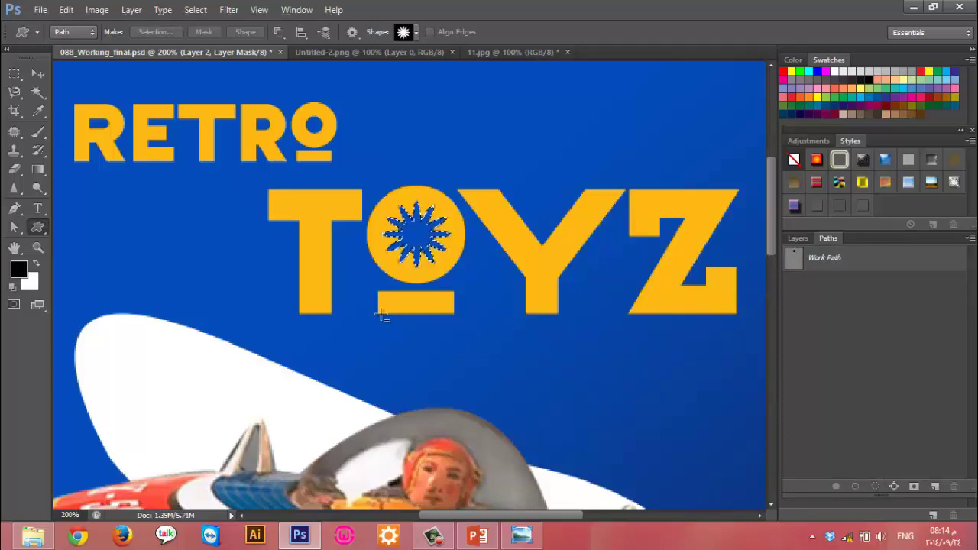
key("ctrl+d")
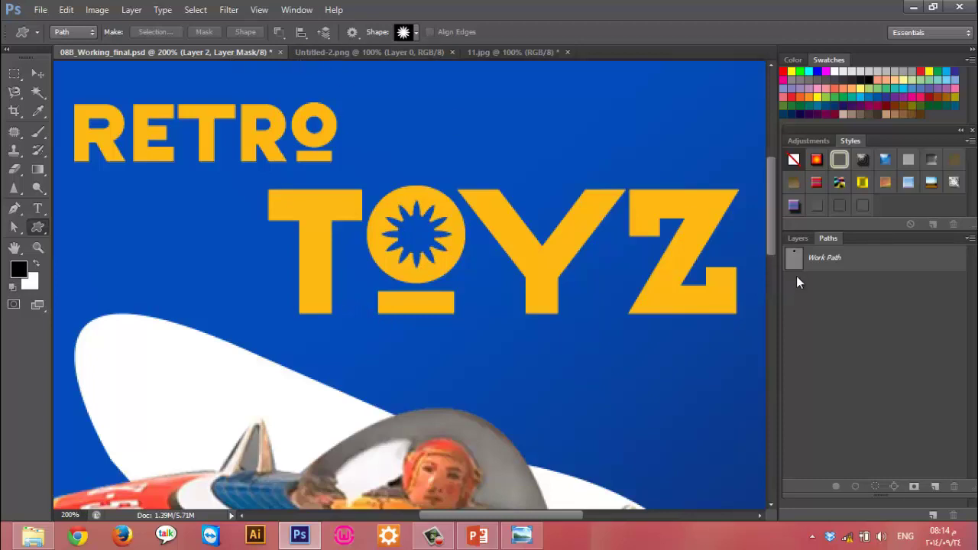
left_click(798, 239)
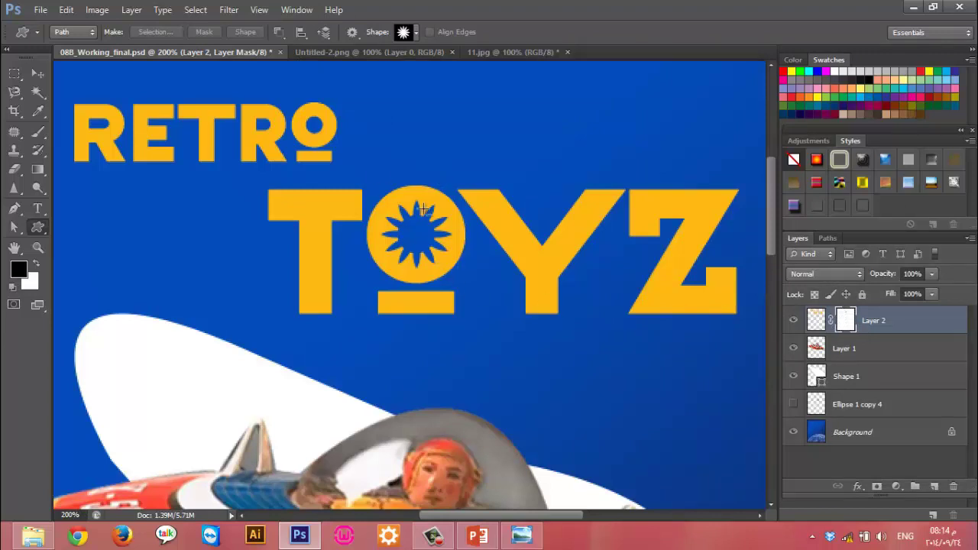
Draw a starburst path over the O of RETRO and nudge it into place
left_click_drag(302, 115, 336, 151)
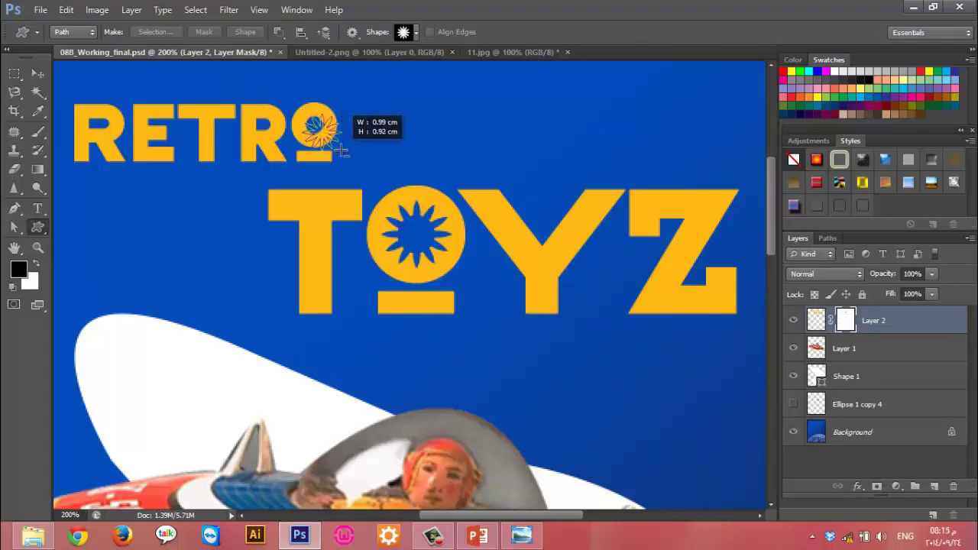
left_click_drag(336, 152, 344, 152)
key("ctrl+t")
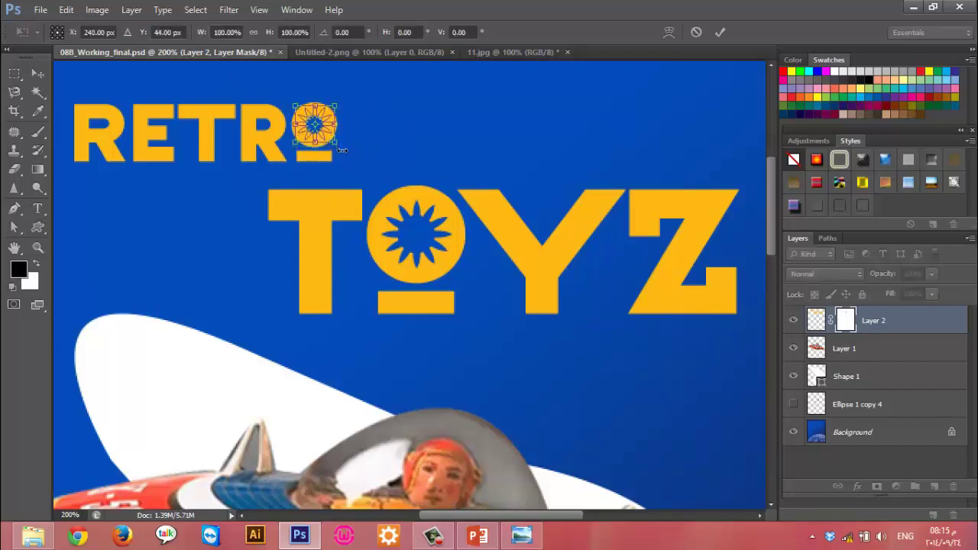
key("Left")
key("Up")
key("Right")
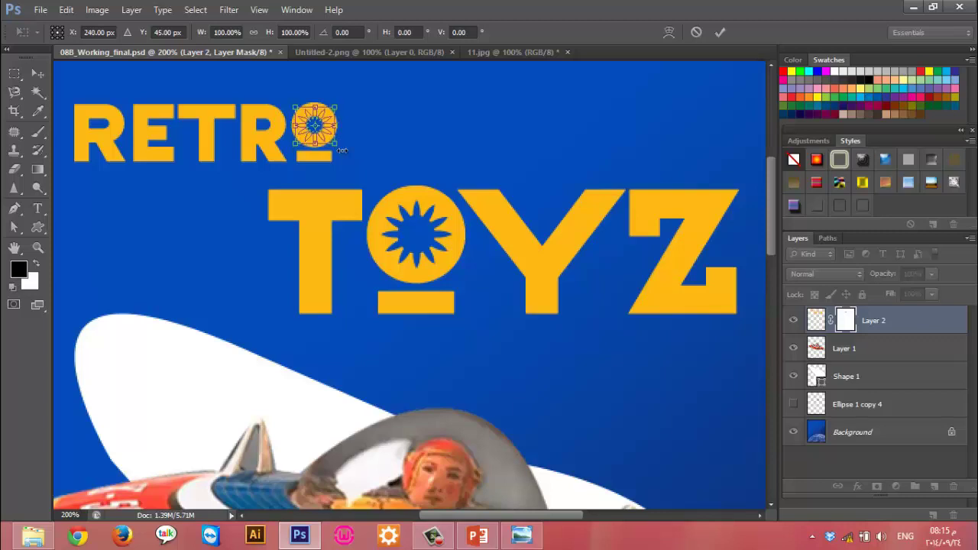
left_click(718, 32)
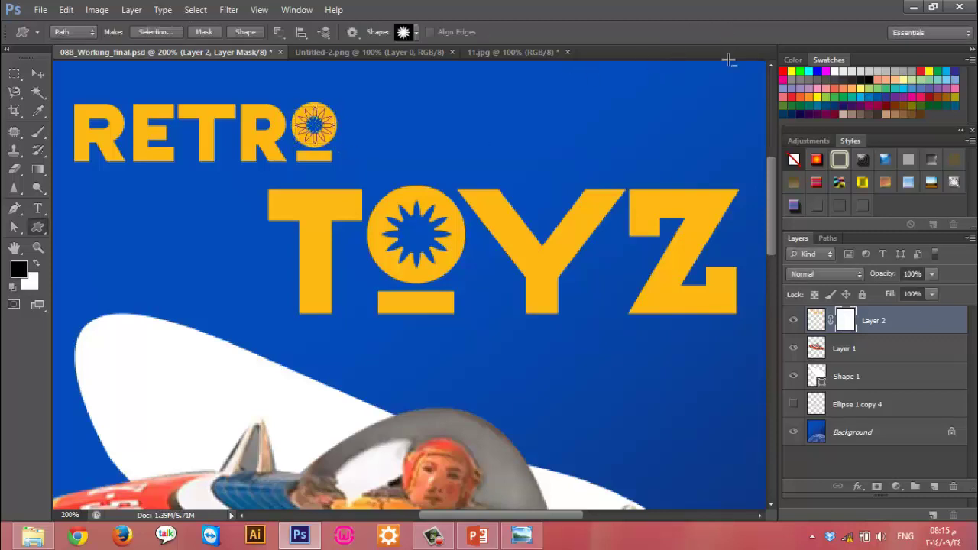
Load the RETRO starburst path as a selection to cut the mask, then deselect
left_click(827, 239)
left_click(874, 488)
left_click(803, 371)
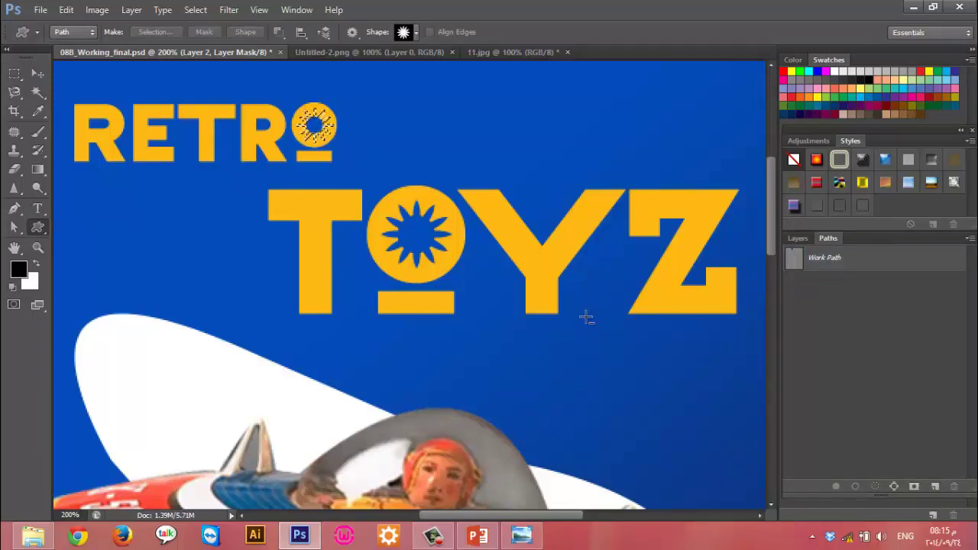
key("ctrl+d")
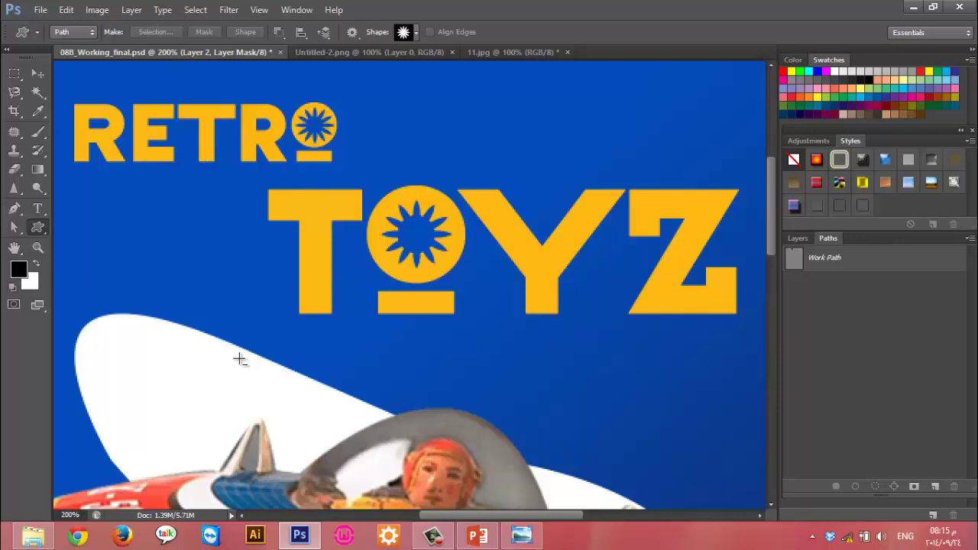
Fit the whole poster on screen and compare it with the final.jpg reference
key("ctrl+minus")
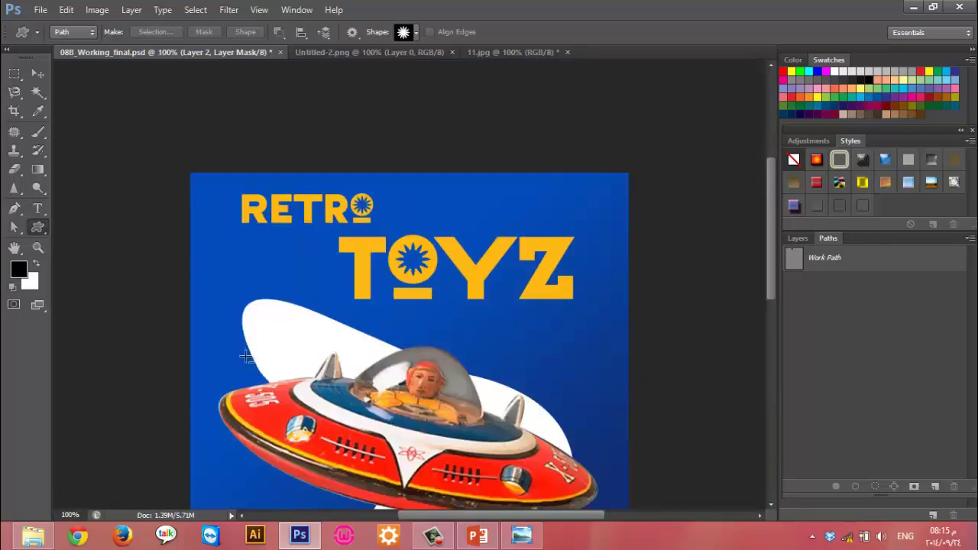
scroll(247, 357, "down", 1)
key("ctrl+0")
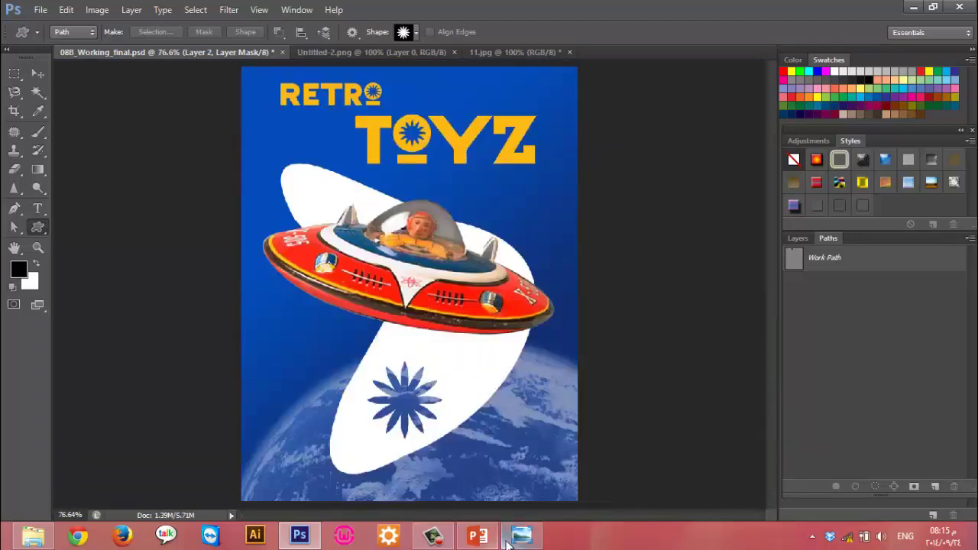
left_click(522, 536)
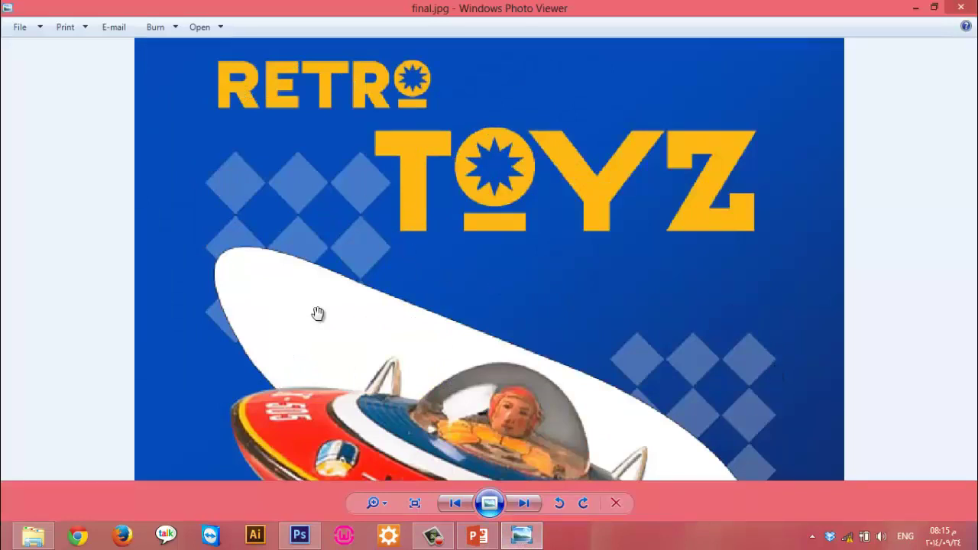
key("alt+Tab")
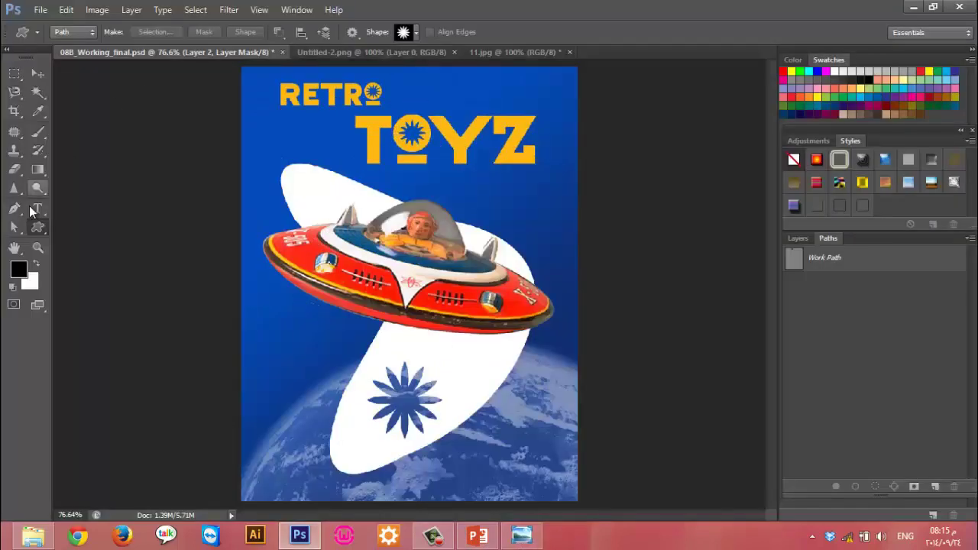
Set the Custom Shape tool to Shape mode with the diamond grid pattern shape
right_click(41, 229)
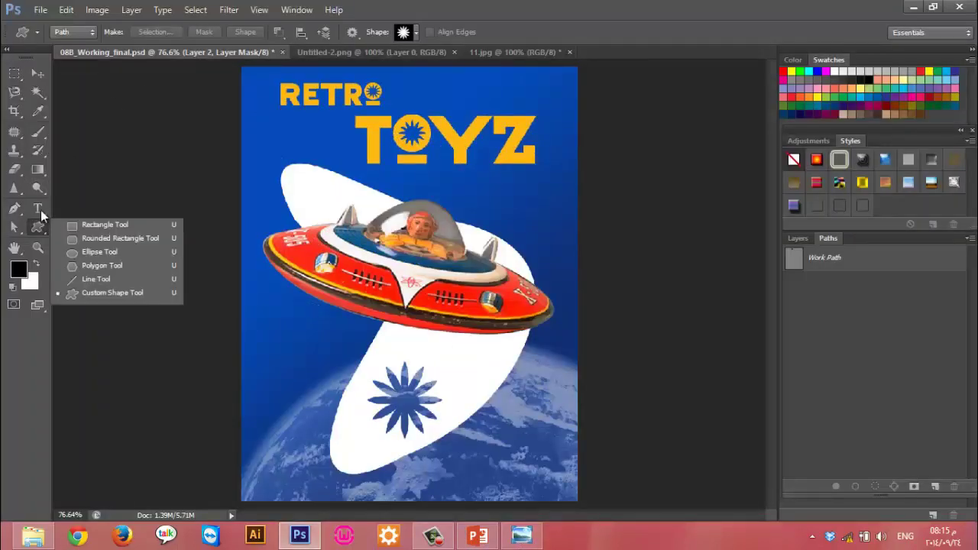
left_click(77, 32)
left_click(75, 47)
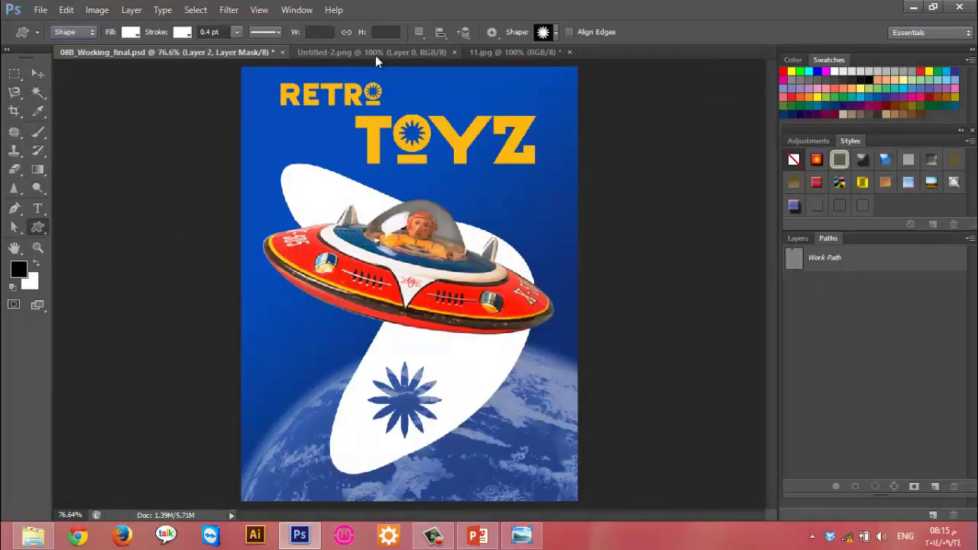
left_click(556, 35)
scroll(569, 87, "up", 2)
scroll(569, 86, "up", 2)
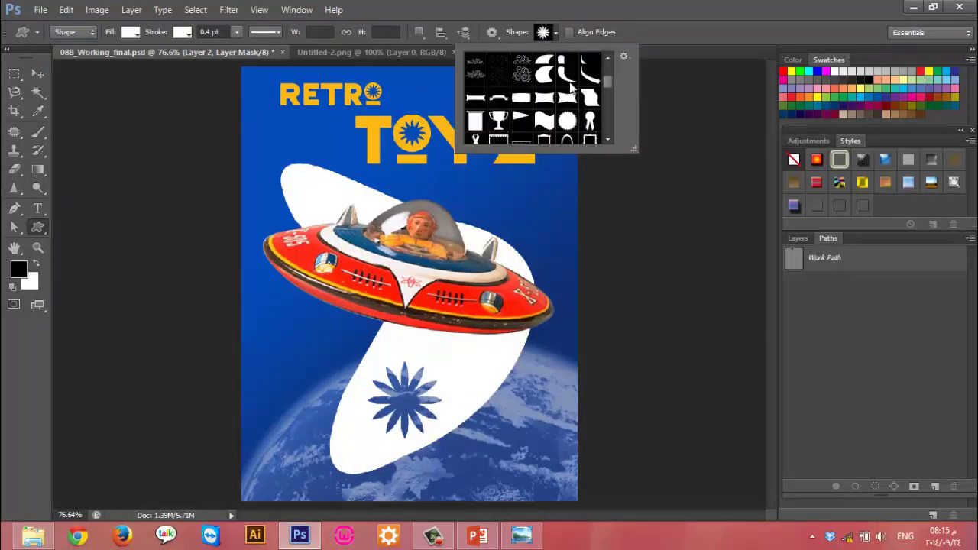
scroll(569, 87, "up", 2)
scroll(569, 86, "up", 3)
scroll(569, 86, "up", 2)
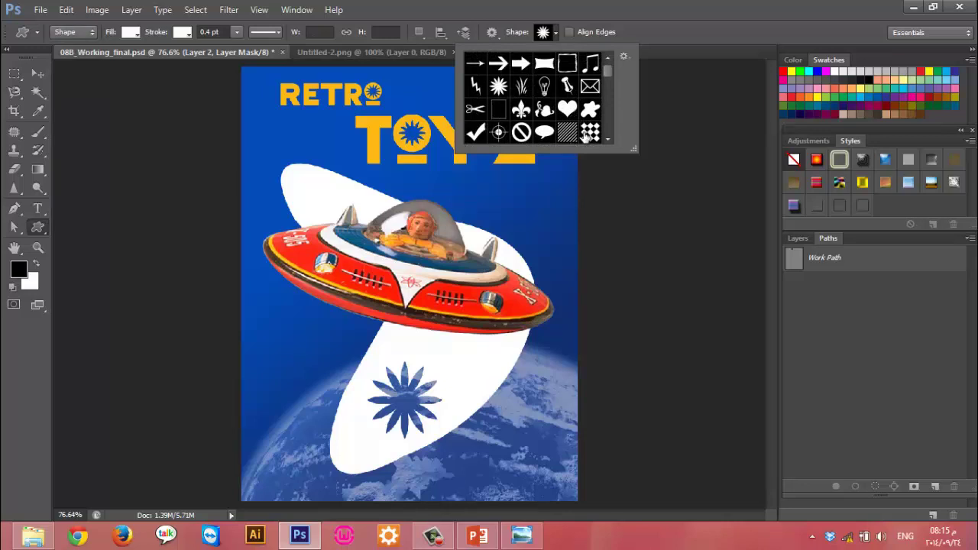
left_click(590, 133)
left_click(817, 249)
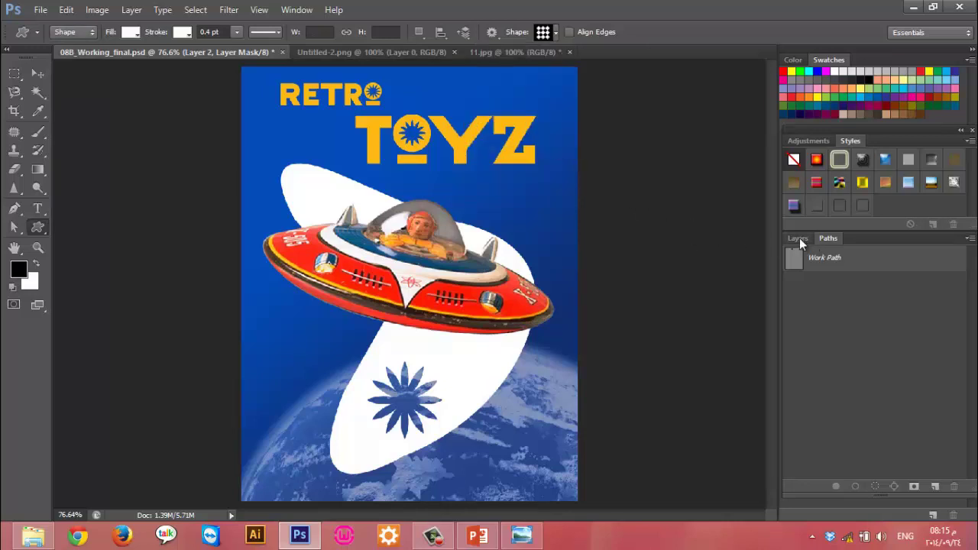
Add a new layer and draw four white diamond grids over TOYZ, beside the saucer, and lower down
key("ctrl+shift+n")
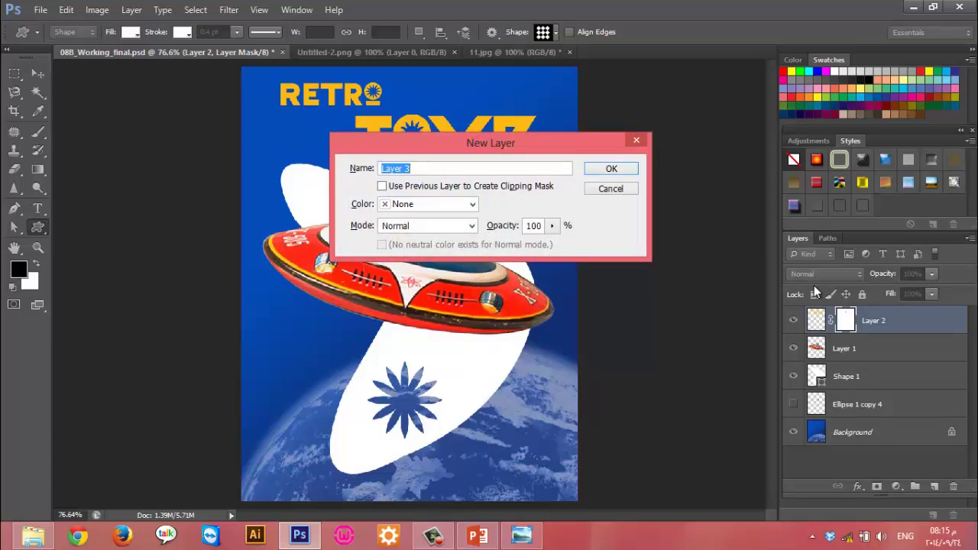
key("Return")
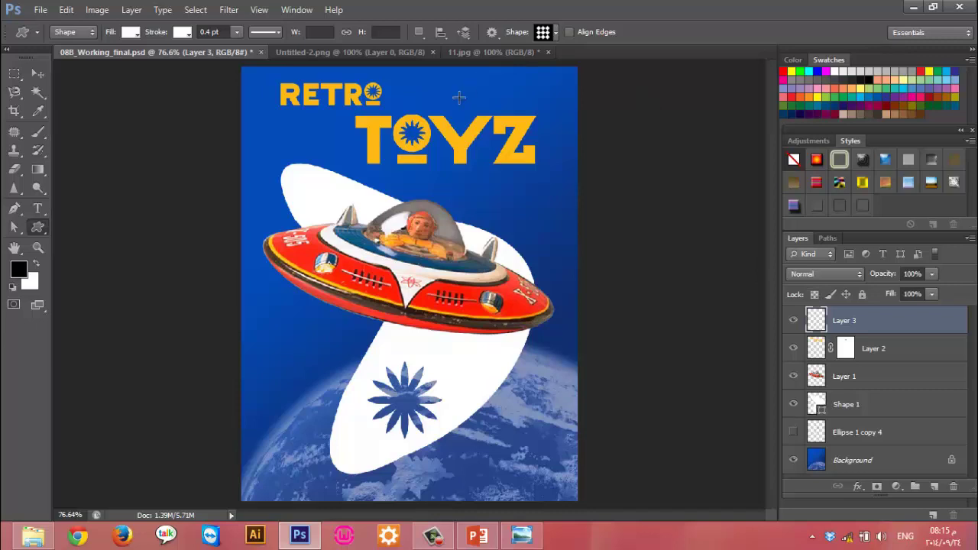
left_click_drag(459, 96, 542, 182)
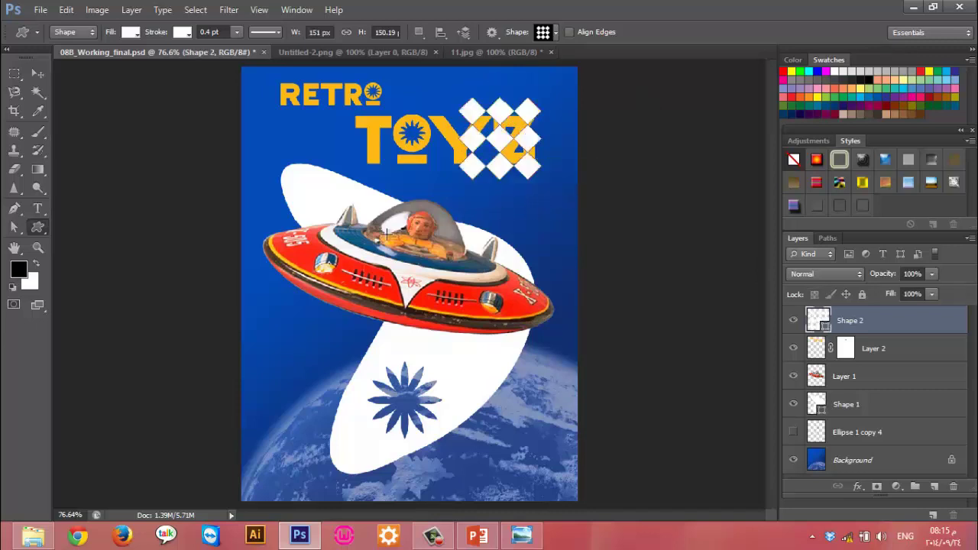
left_click_drag(253, 281, 333, 364)
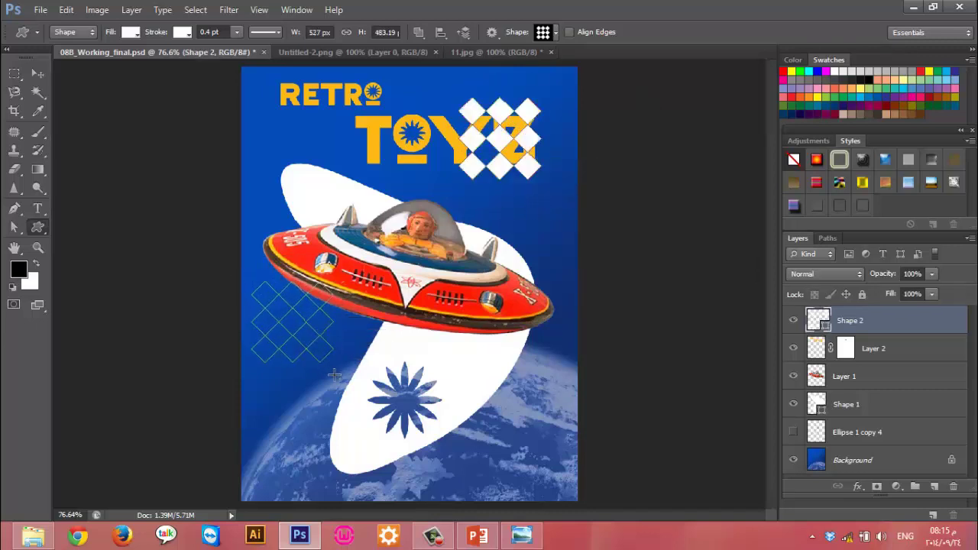
left_click_drag(505, 401, 561, 455)
left_click_drag(313, 382, 384, 456)
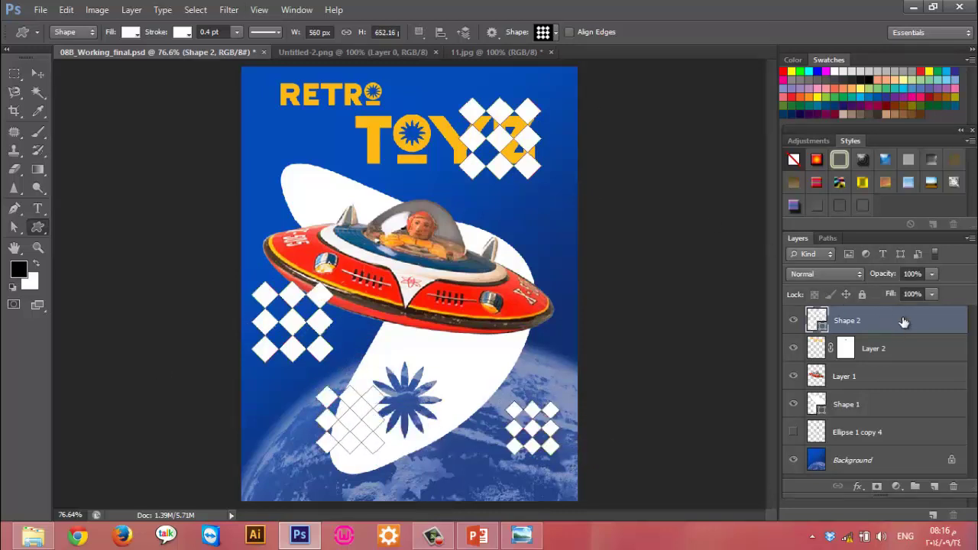
Fade the diamond pattern to 55% opacity and move Shape 2 just above Background
left_click(932, 274)
left_click(932, 274)
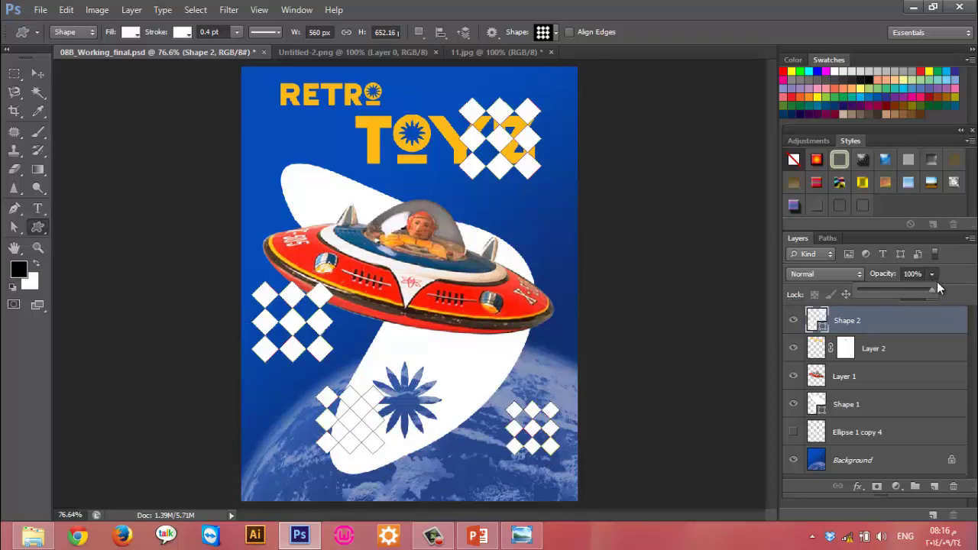
left_click_drag(908, 295, 899, 294)
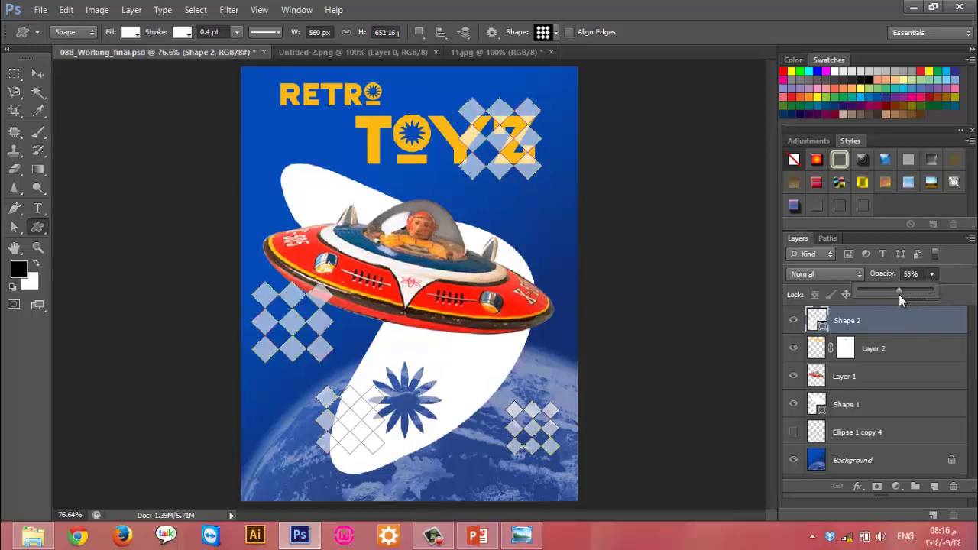
left_click_drag(863, 334, 869, 446)
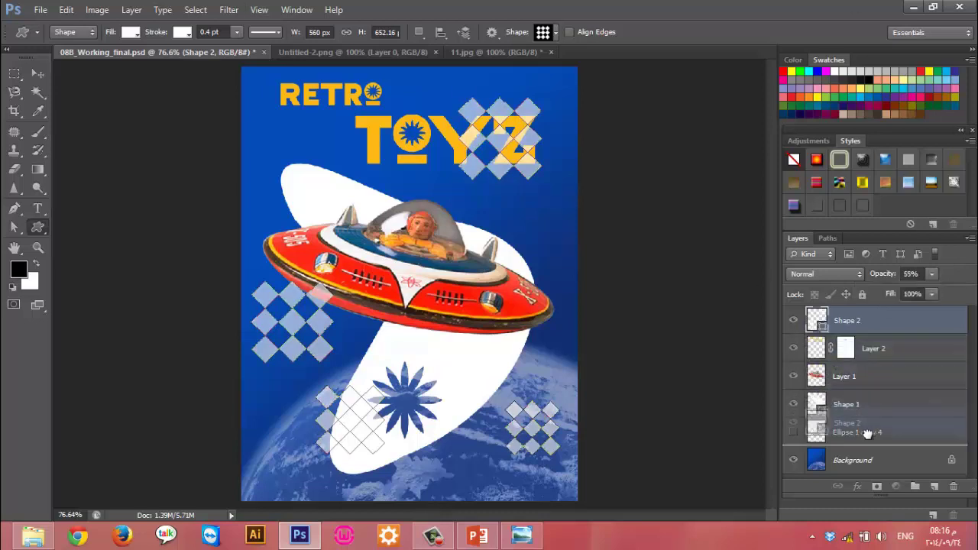
Try moving layers with the Move tool, undoing stray moves and restoring the RETRO TOYZ title's position
left_click(893, 329)
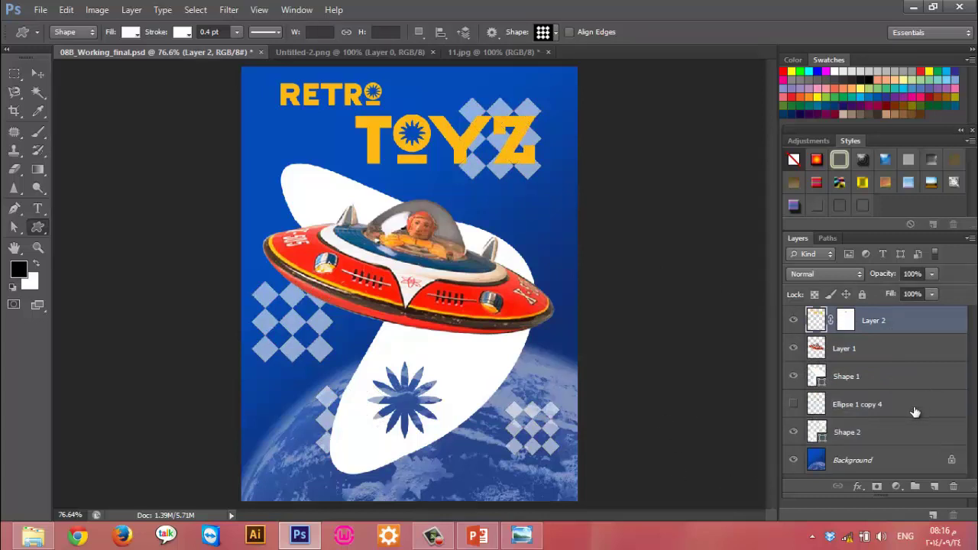
left_click(853, 434)
left_click(38, 73)
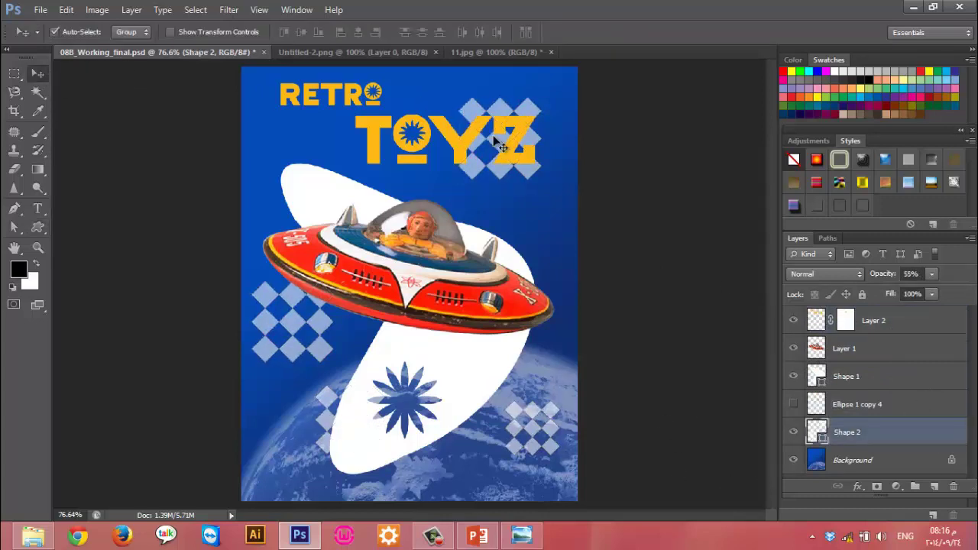
left_click_drag(497, 138, 539, 132)
key("ctrl+z")
left_click(882, 433)
left_click(513, 191, "shift")
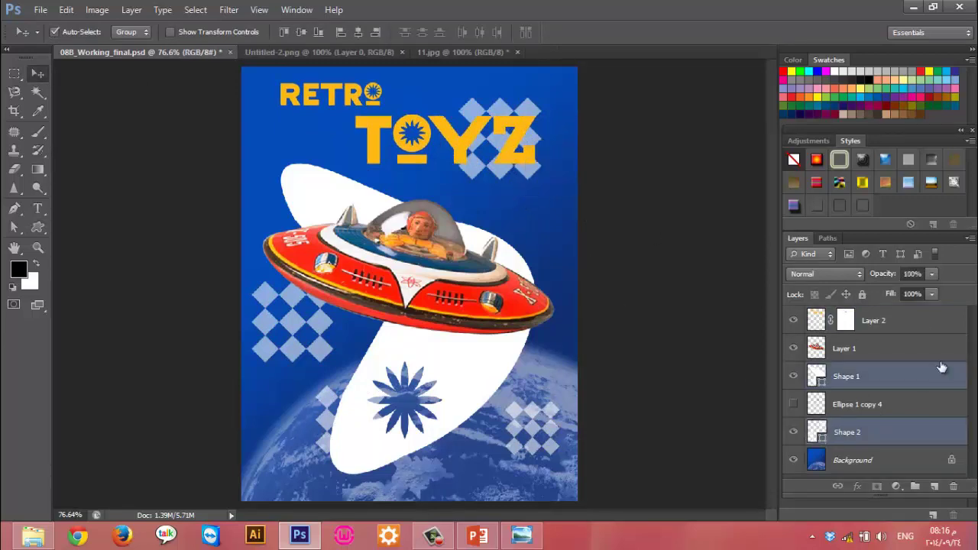
key("ctrl+z")
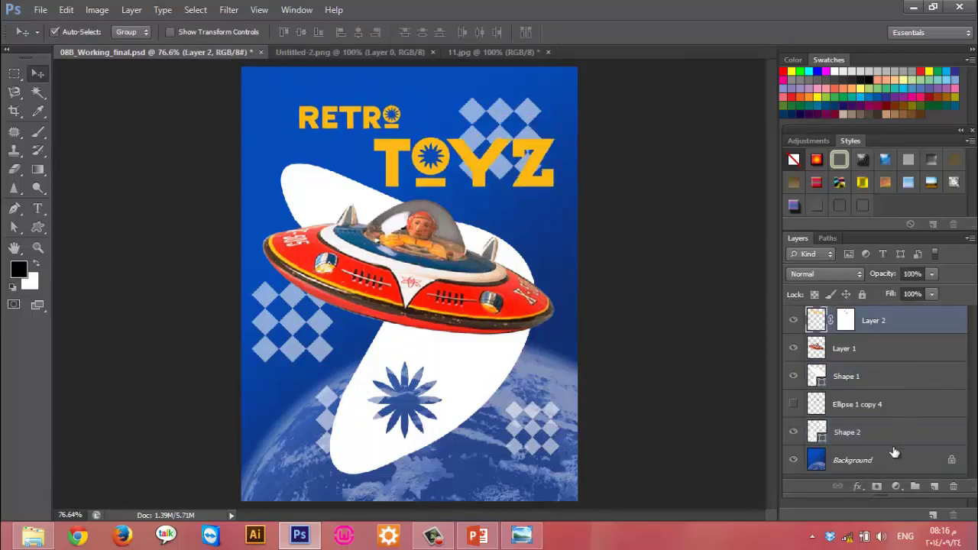
left_click(894, 457)
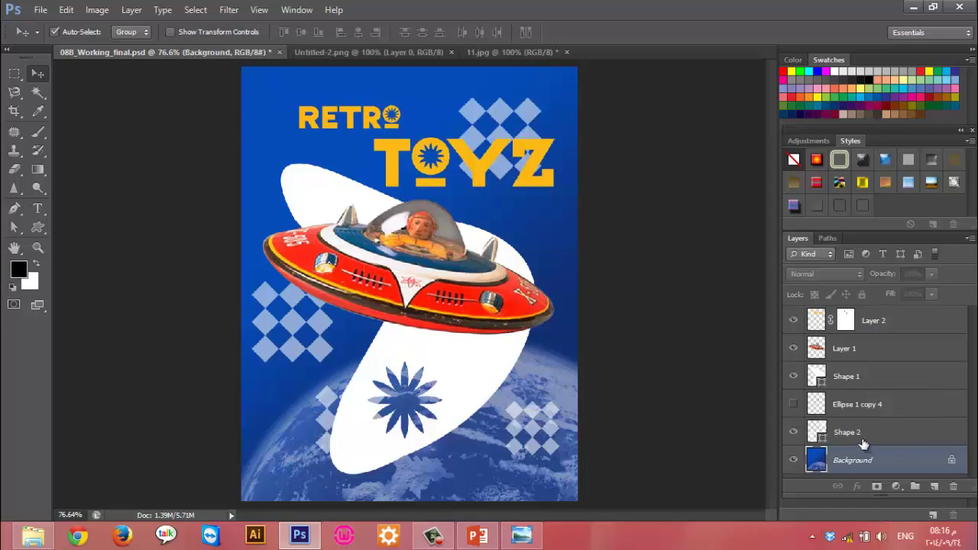
left_click(863, 443)
left_click_drag(500, 137, 483, 115)
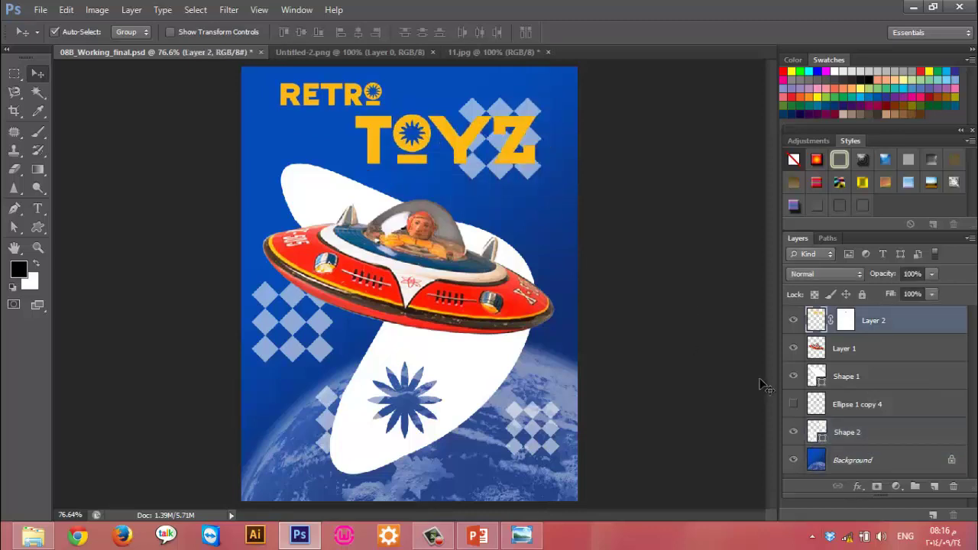
Shift the diamond pattern up and right and fade it further to 17% opacity
left_click(841, 437)
left_click(793, 432)
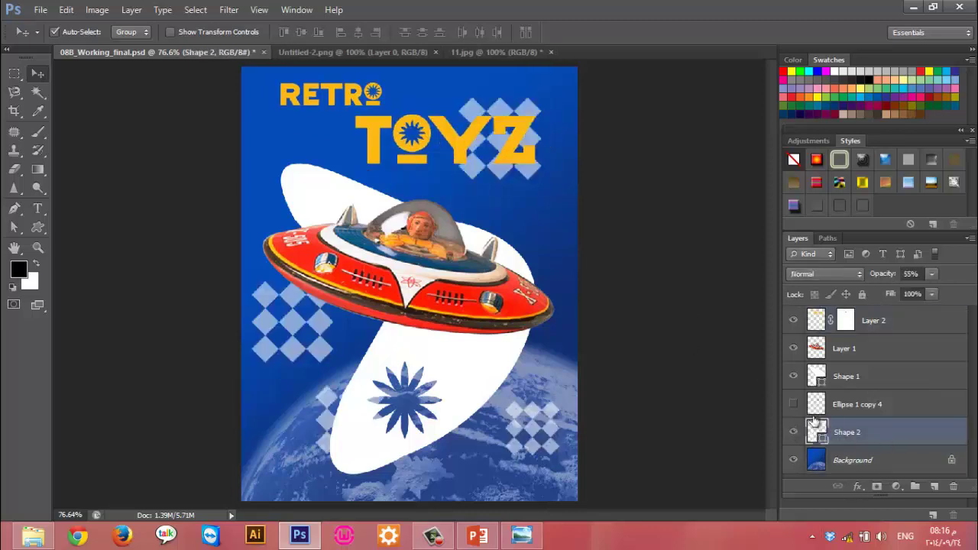
left_click_drag(458, 119, 489, 108)
left_click(931, 275)
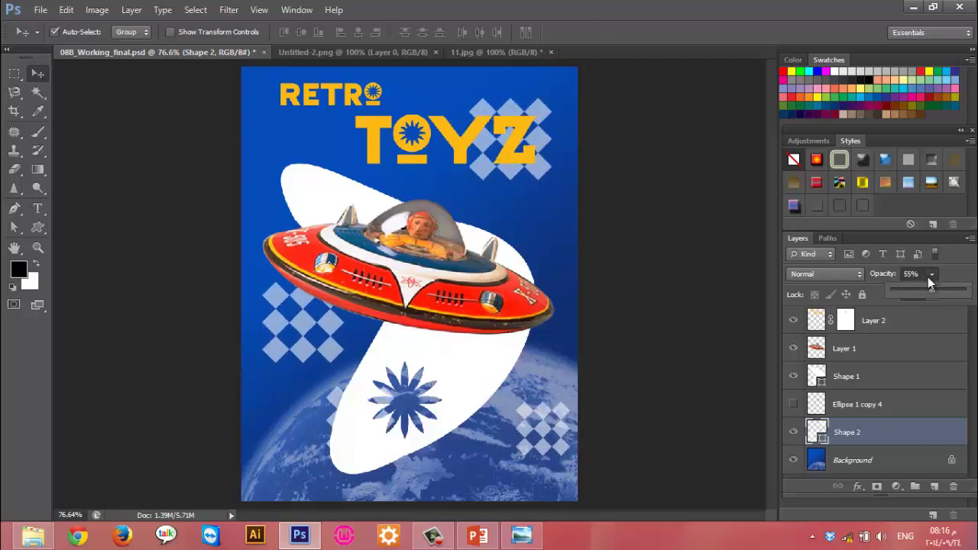
mouse_move(928, 289)
left_mouse_down()
mouse_move(896, 292)
mouse_move(906, 290)
left_mouse_up()
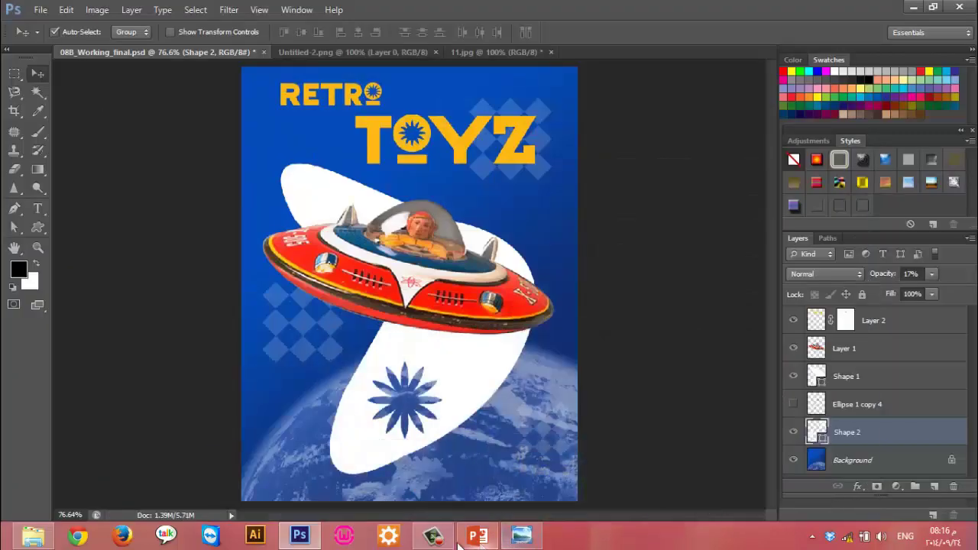
Preview PowerPoint slide 67 with the animated name text as a full-screen slide show
left_click(441, 541)
left_click(441, 541)
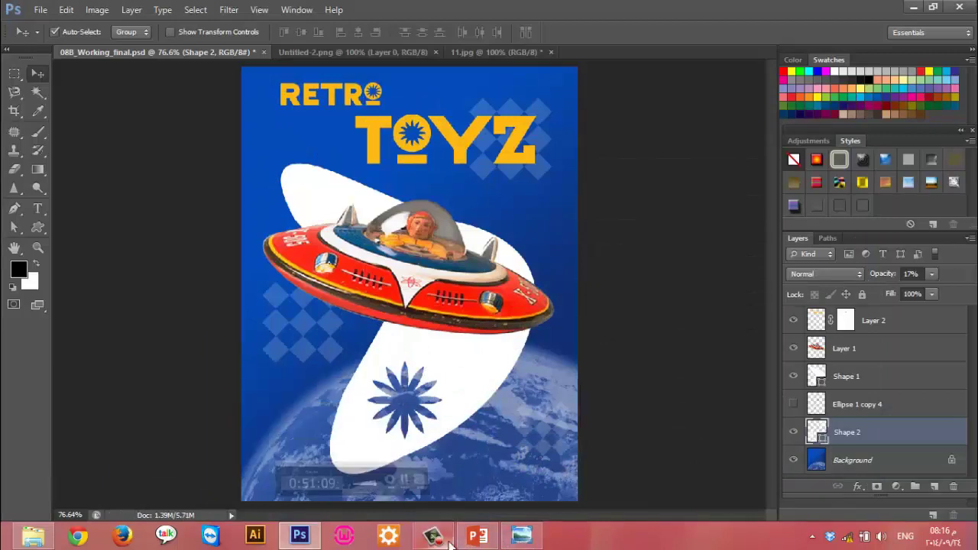
left_click(478, 535)
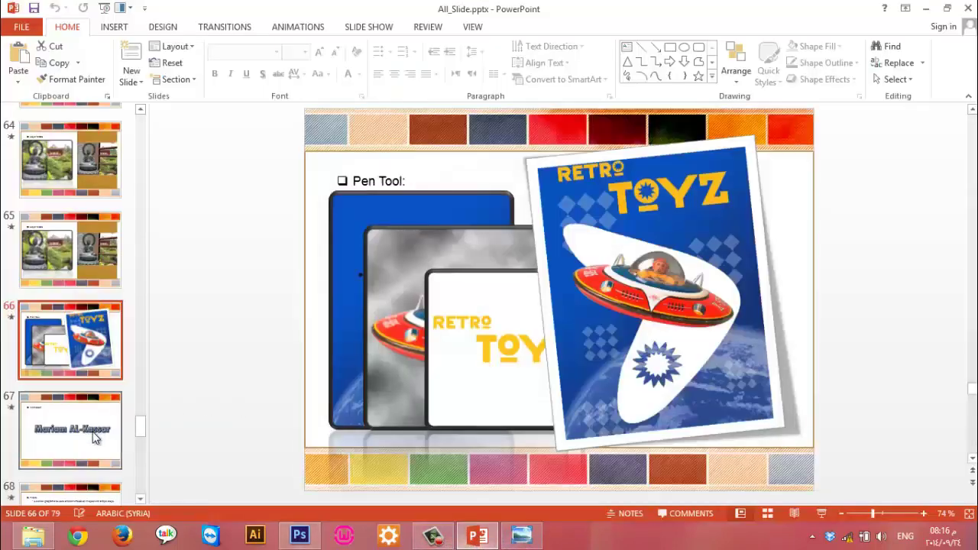
left_click(99, 448)
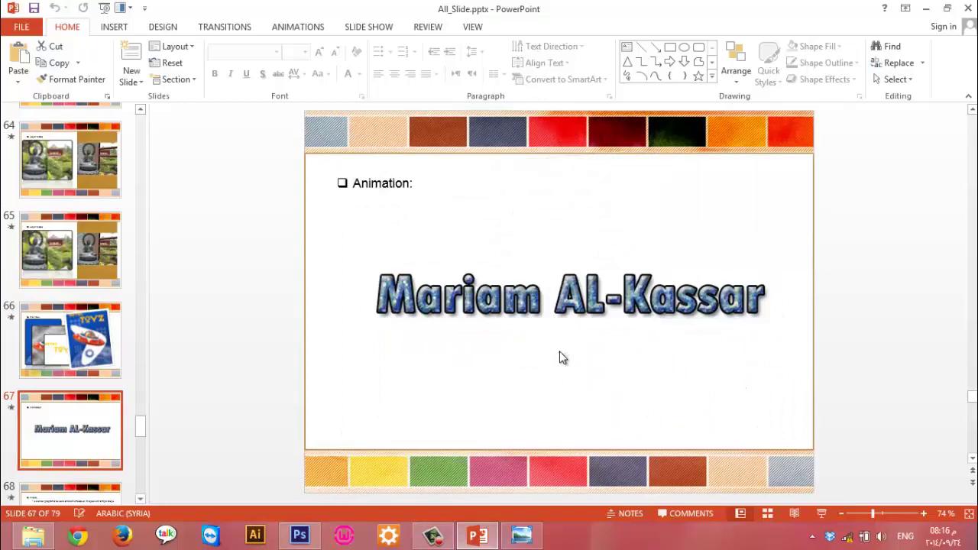
key("shift+F5")
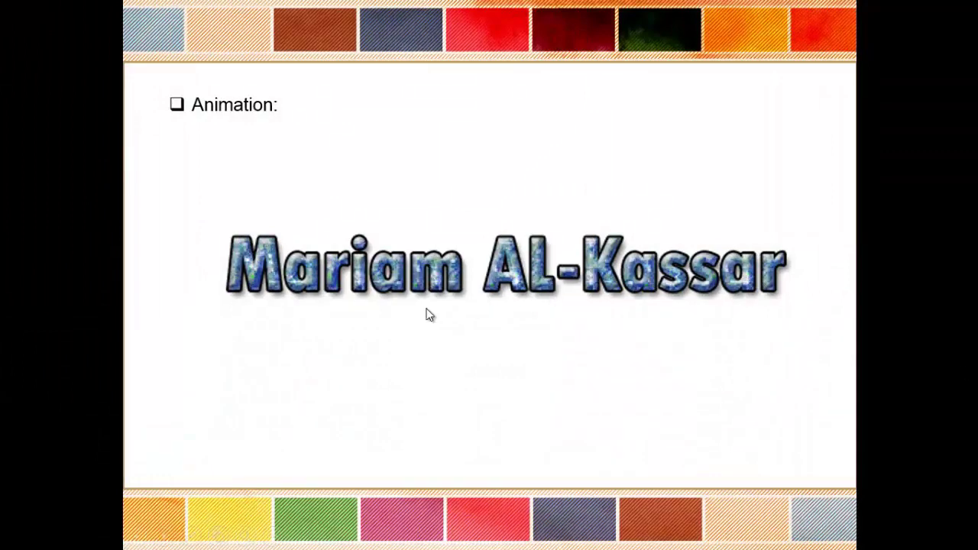
key("Escape")
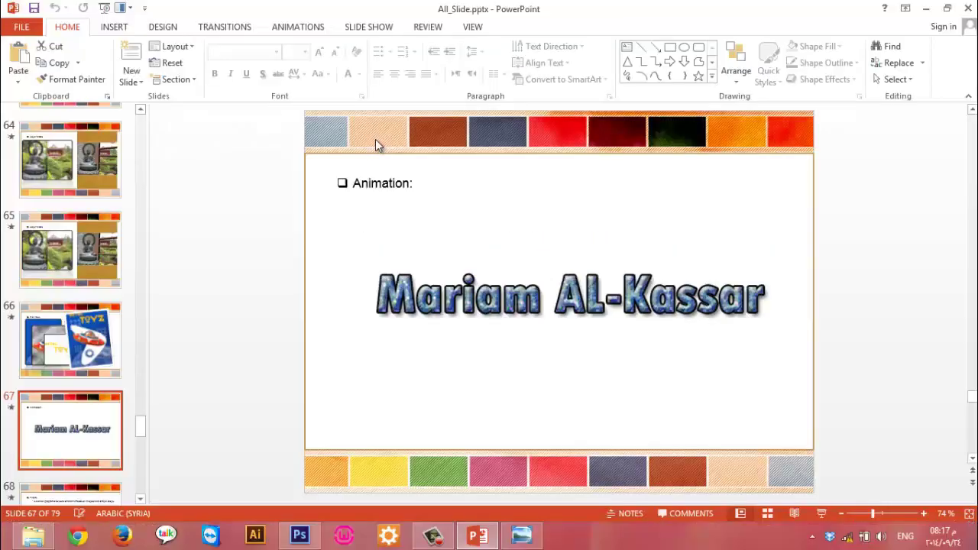
left_click(33, 535)
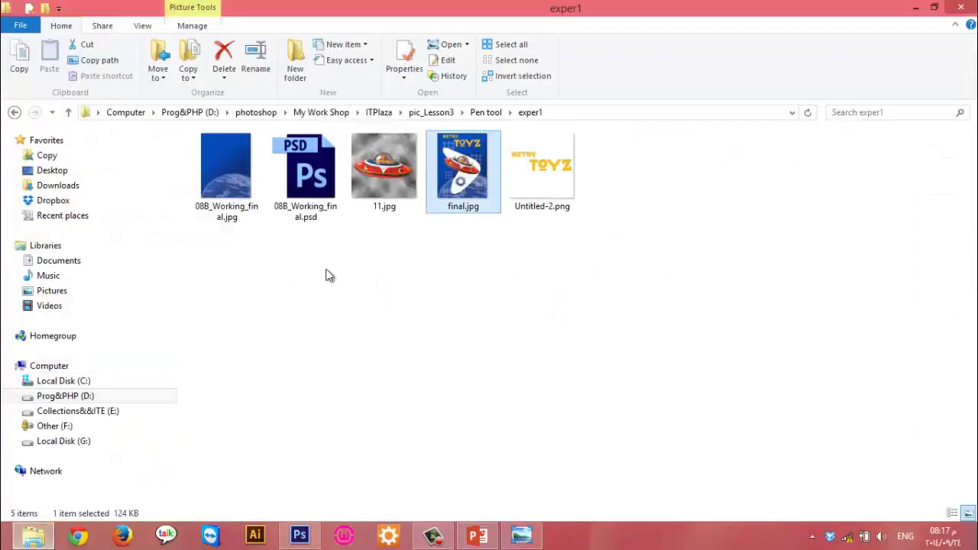
Open the jeletar folder and preview the frame GIFs in Windows Photo Viewer and Chrome
key("BackSpace")
key("BackSpace")
double_click(254, 170)
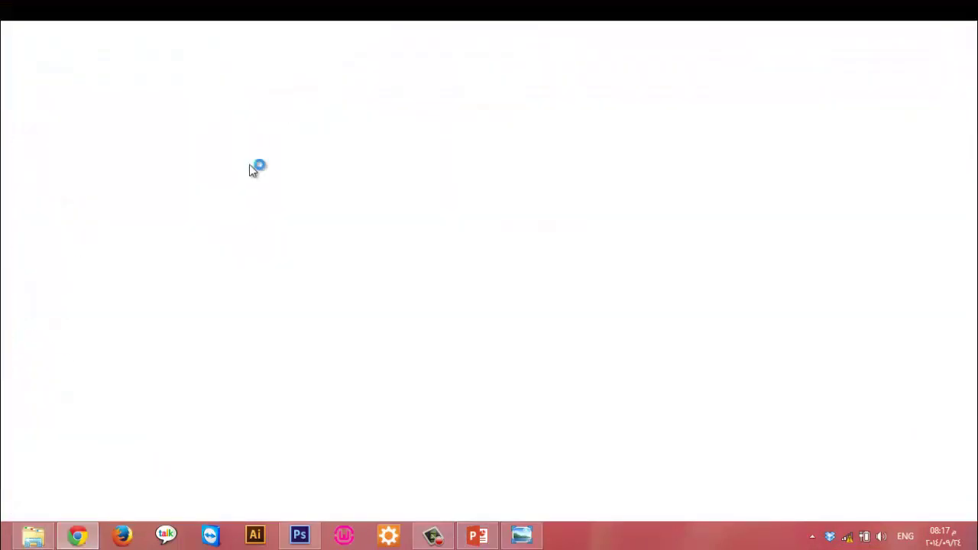
left_click(962, 7)
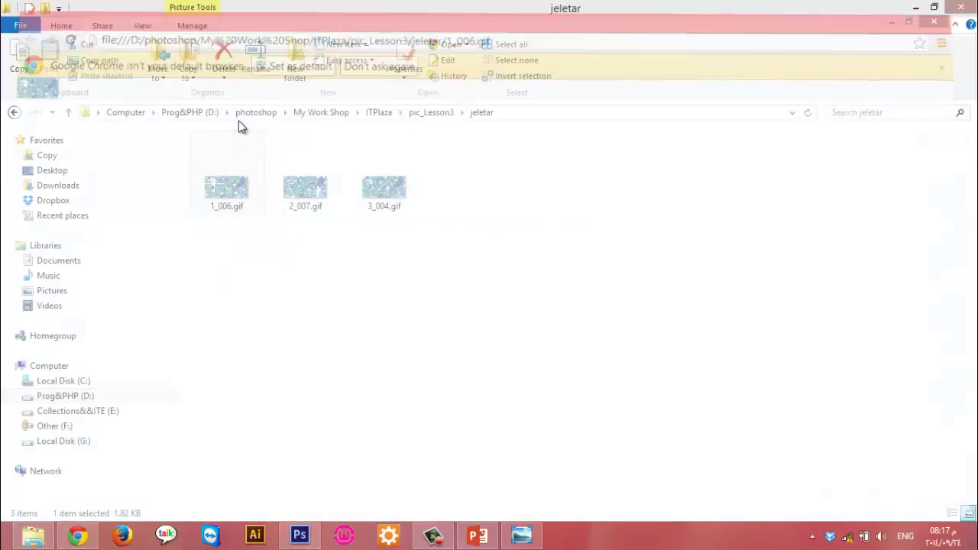
right_click(246, 145)
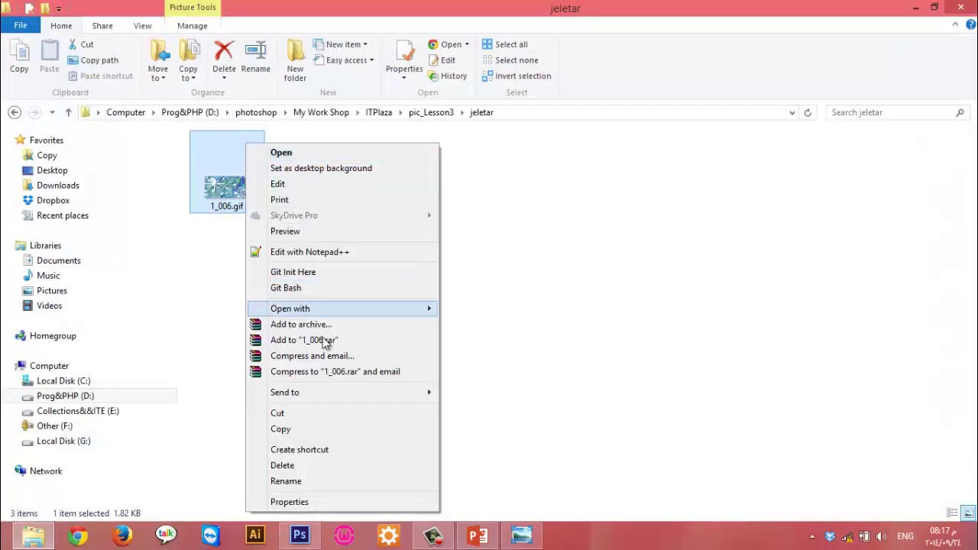
mouse_move(291, 308)
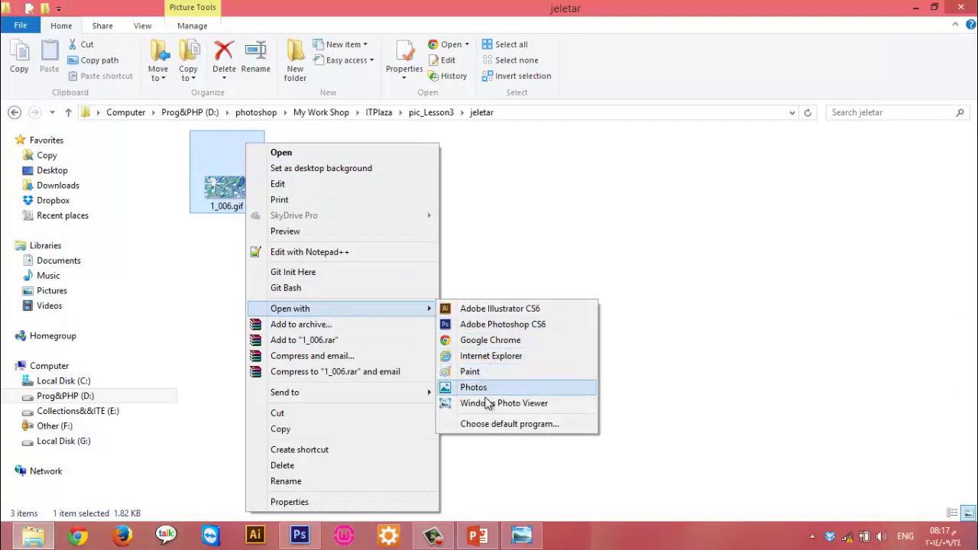
left_click(489, 402)
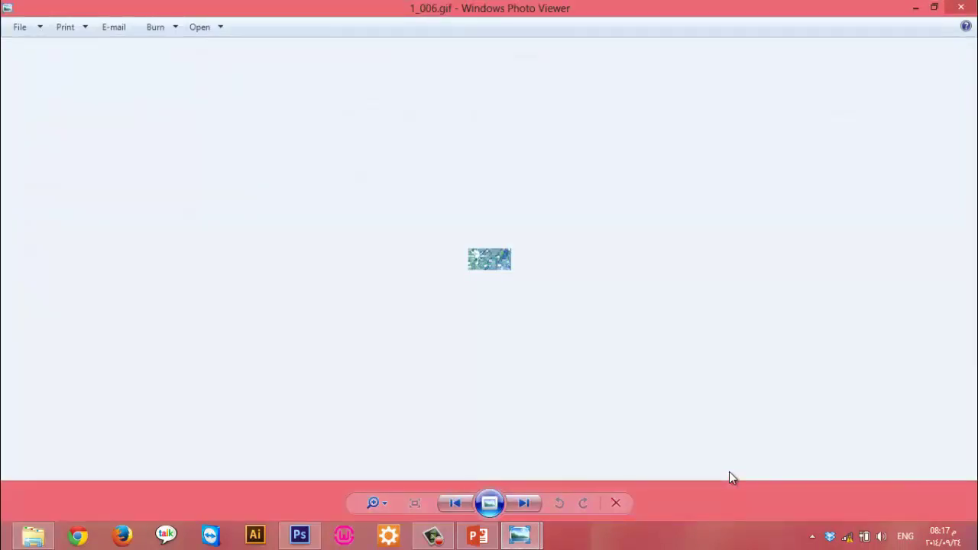
key("Right")
key("Right")
key("Right")
left_click(975, 5)
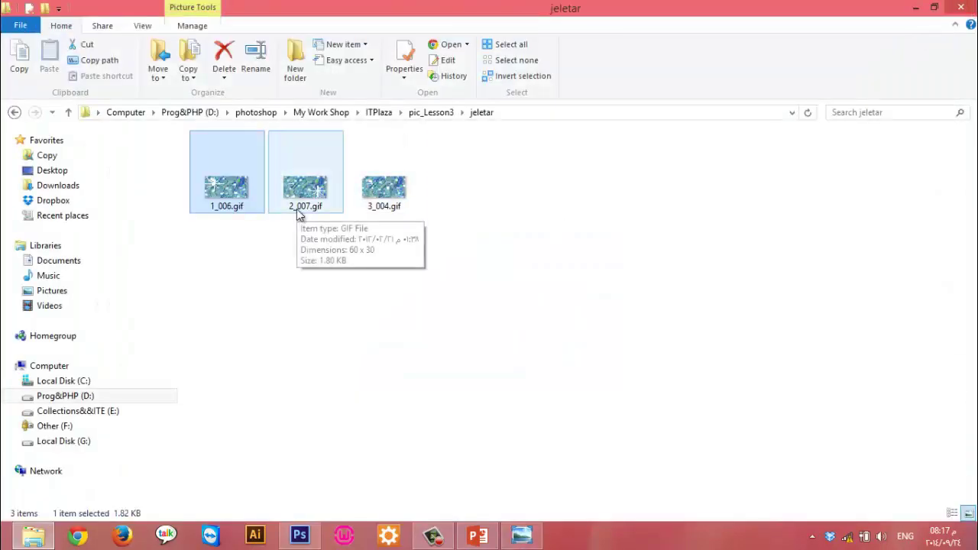
double_click(224, 201)
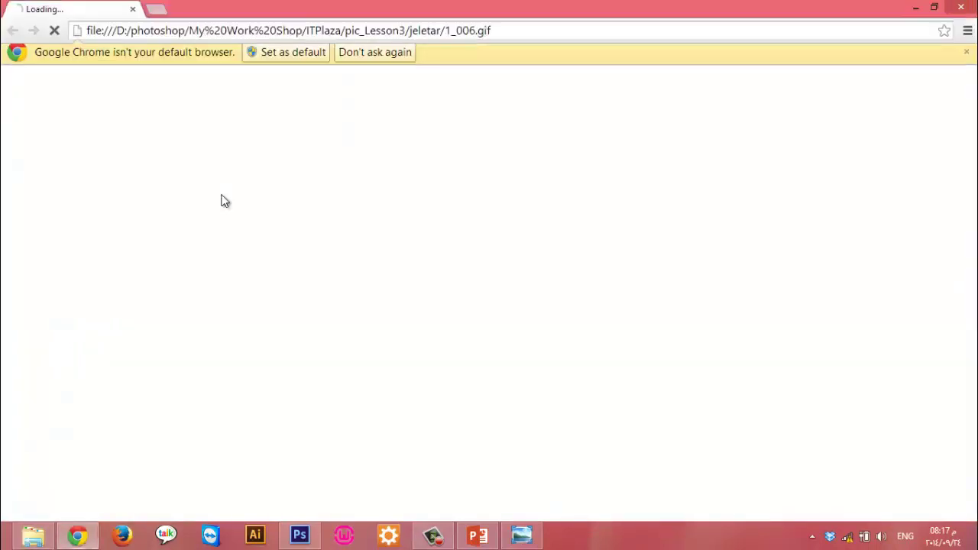
left_click(963, 6)
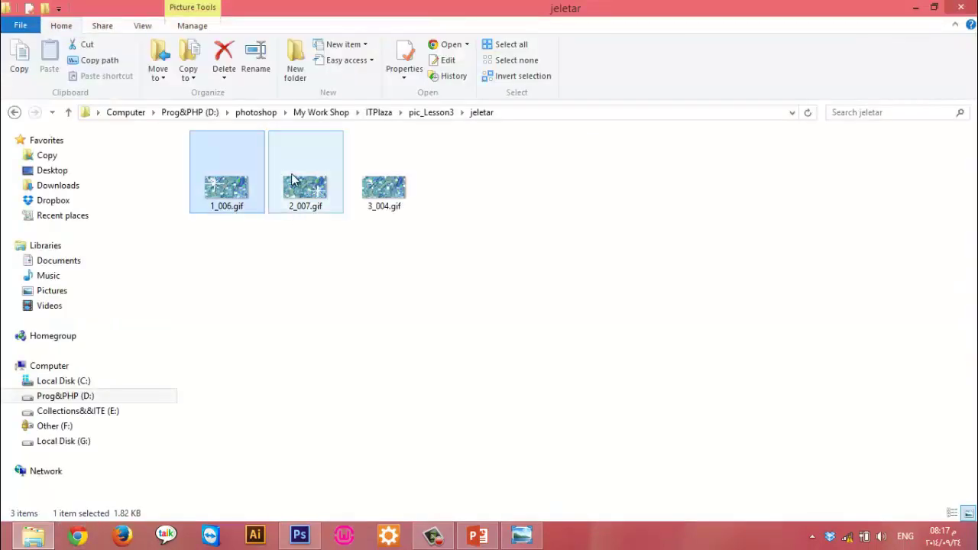
Close all Photoshop documents, discarding 08B_Working_final.psd and 11.jpg without saving
left_click(301, 535)
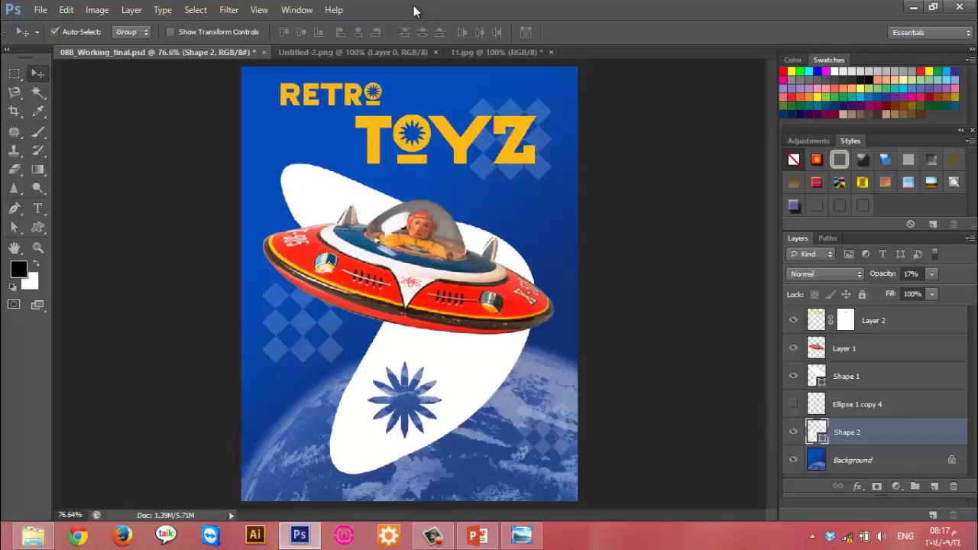
right_click(690, 52)
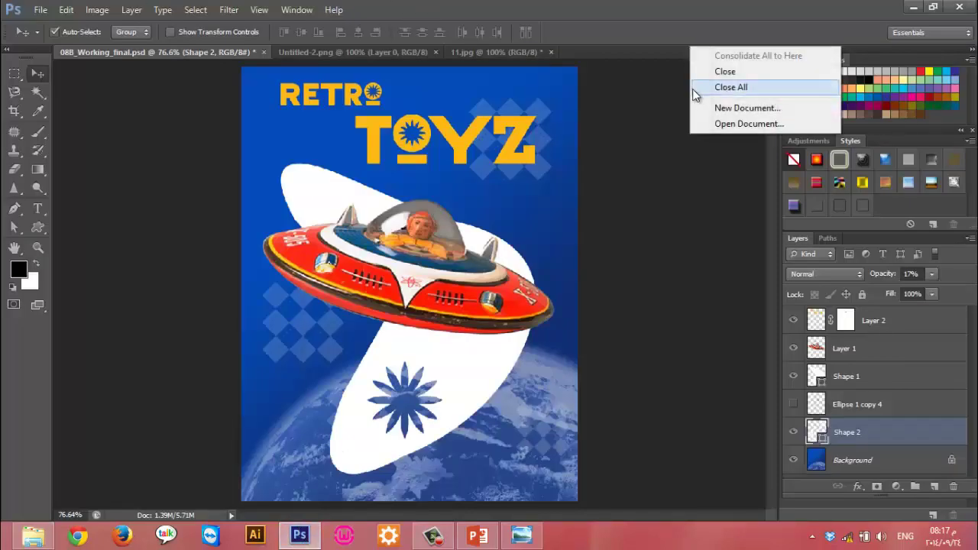
left_click(705, 89)
left_click(503, 211)
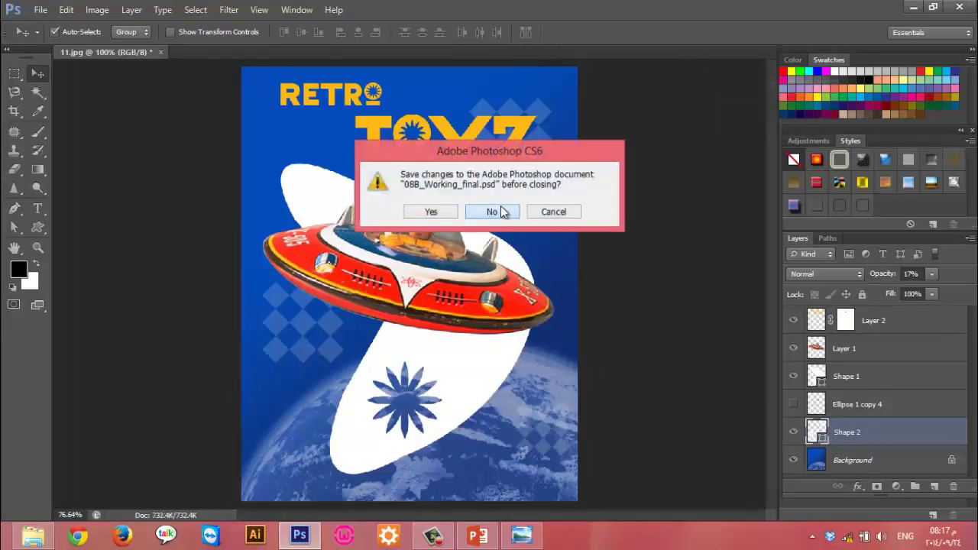
left_click(488, 212)
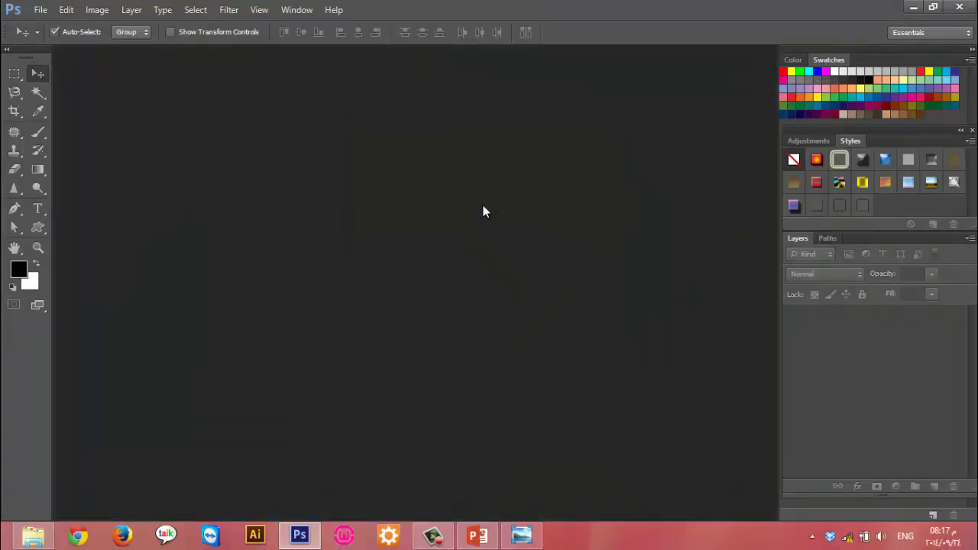
Open the three frame GIFs in Photoshop and move the 1_006.gif tab after 2_007.gif
left_click(33, 537)
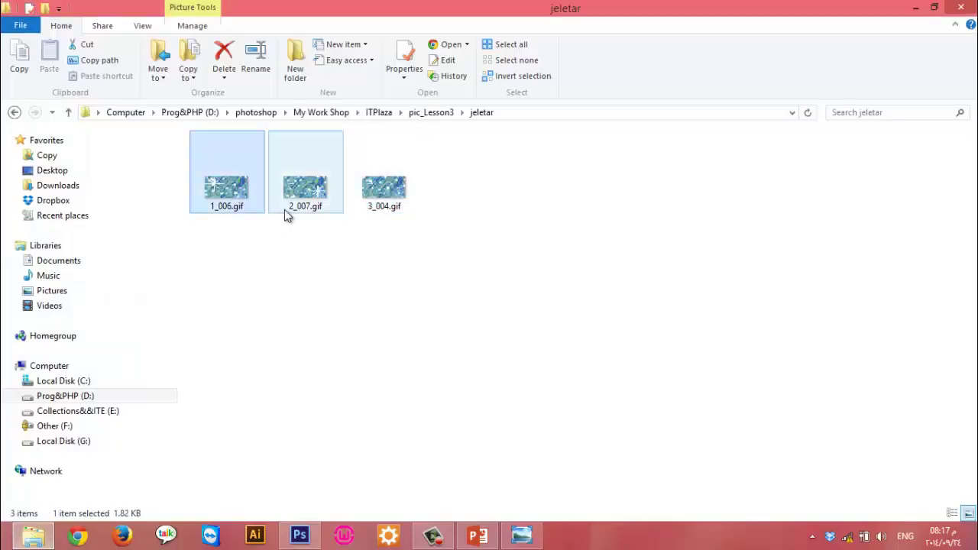
left_click(350, 204, "shift")
left_click_drag(382, 191, 288, 444)
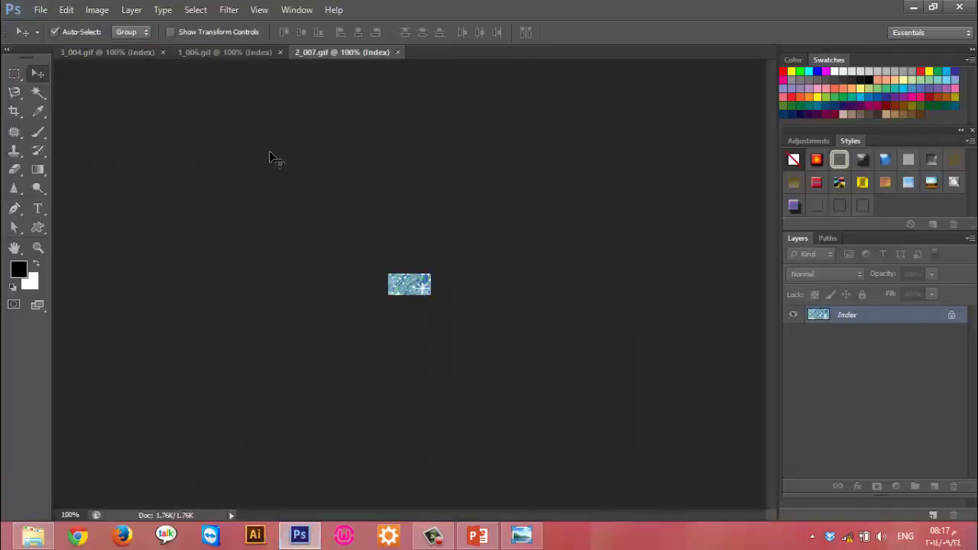
left_click(129, 54)
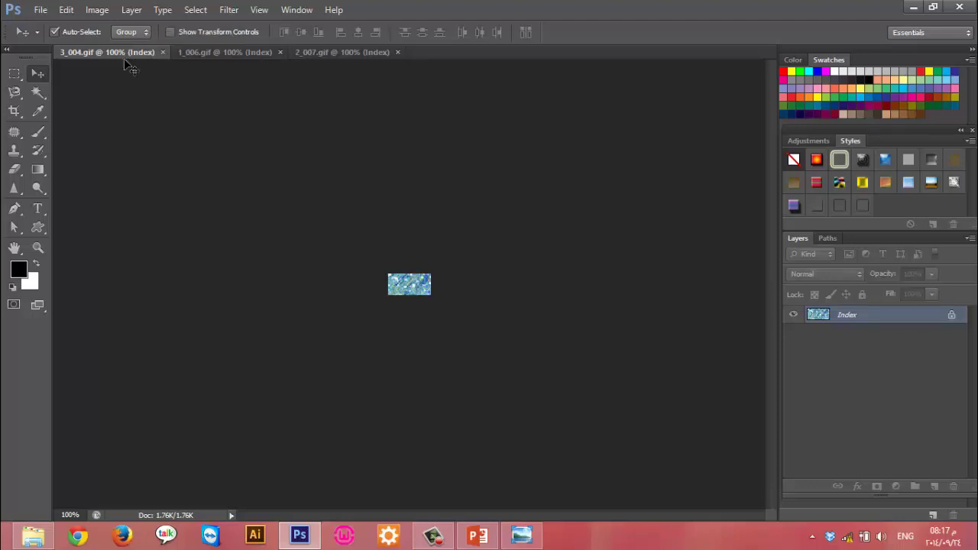
mouse_move(204, 53)
left_mouse_down()
mouse_move(347, 34)
mouse_move(364, 53)
left_mouse_up()
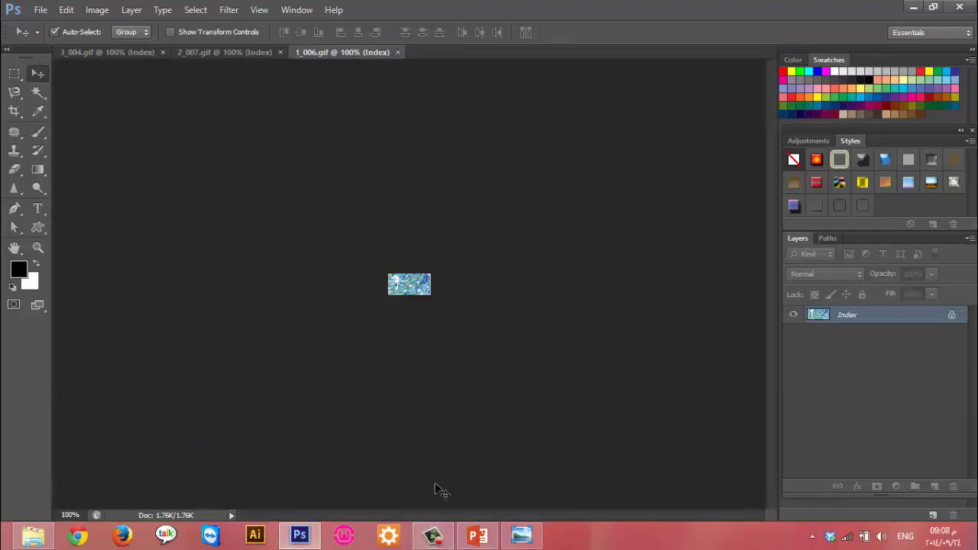
Cycle through the 3_004, 2_007 and 1_006 frame tabs, ending on 3_004.gif
left_click(434, 535)
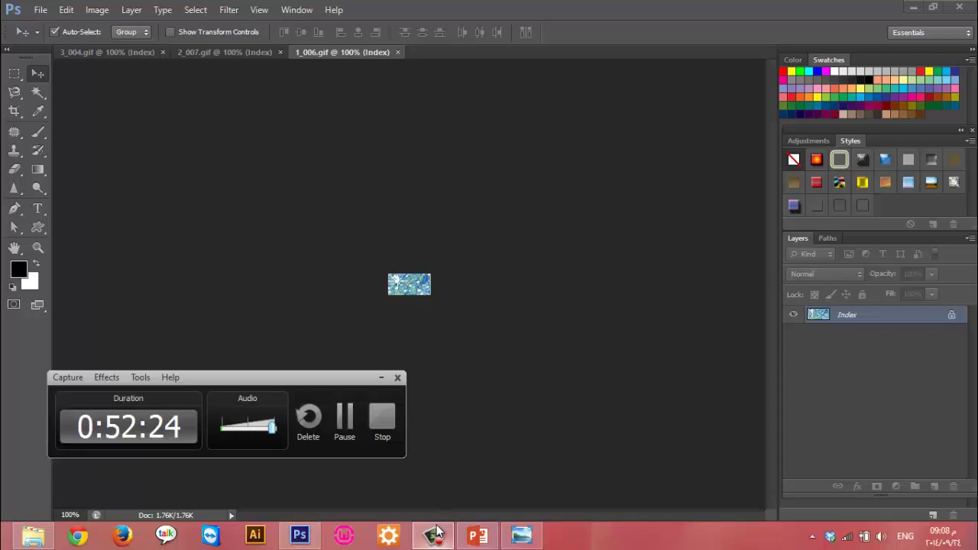
left_click(435, 535)
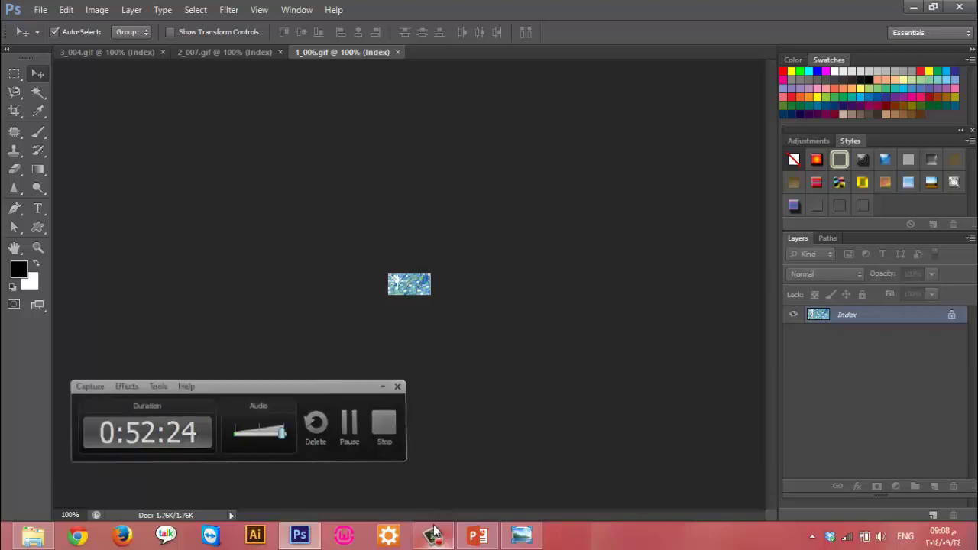
left_click(113, 51)
left_click(239, 54)
left_click(310, 53)
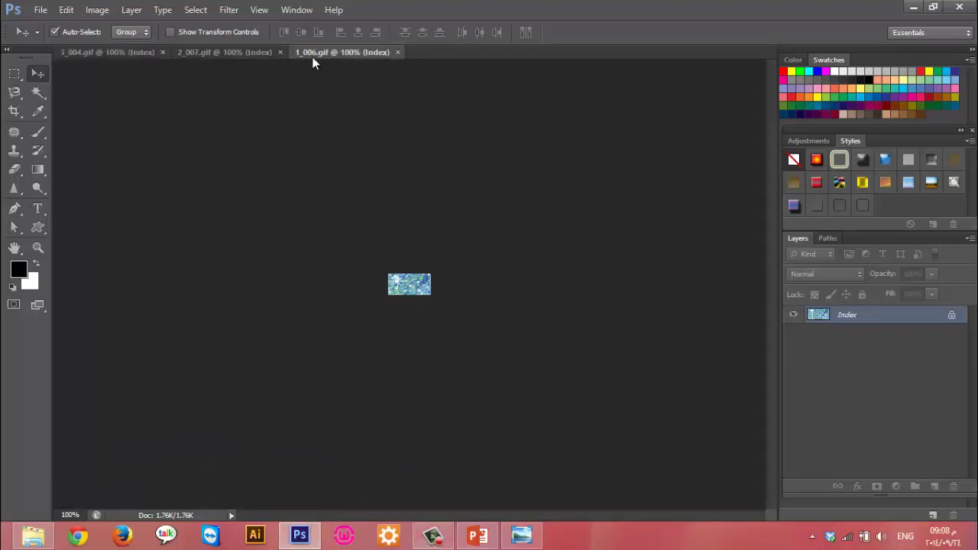
left_click(135, 51)
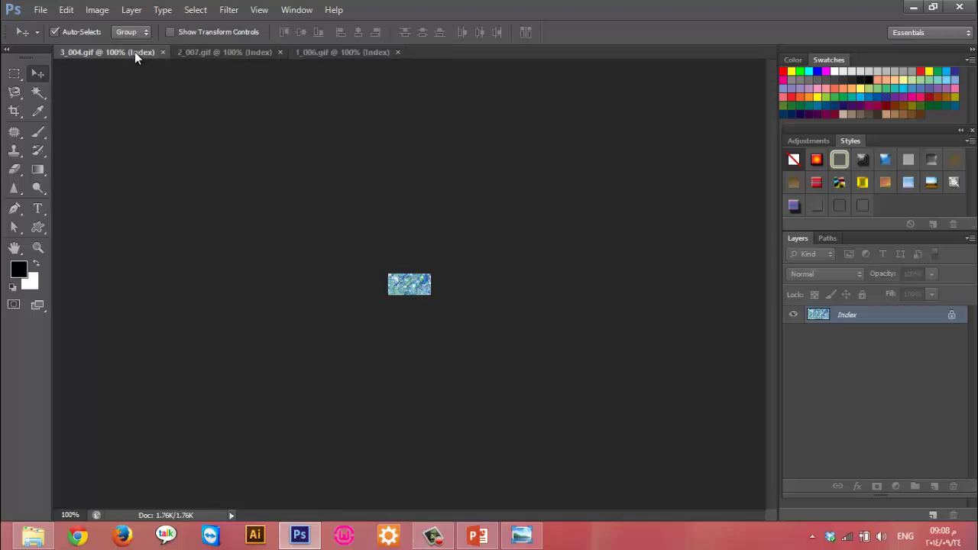
Define 3_004.gif as a pattern and close its document
left_click(64, 11)
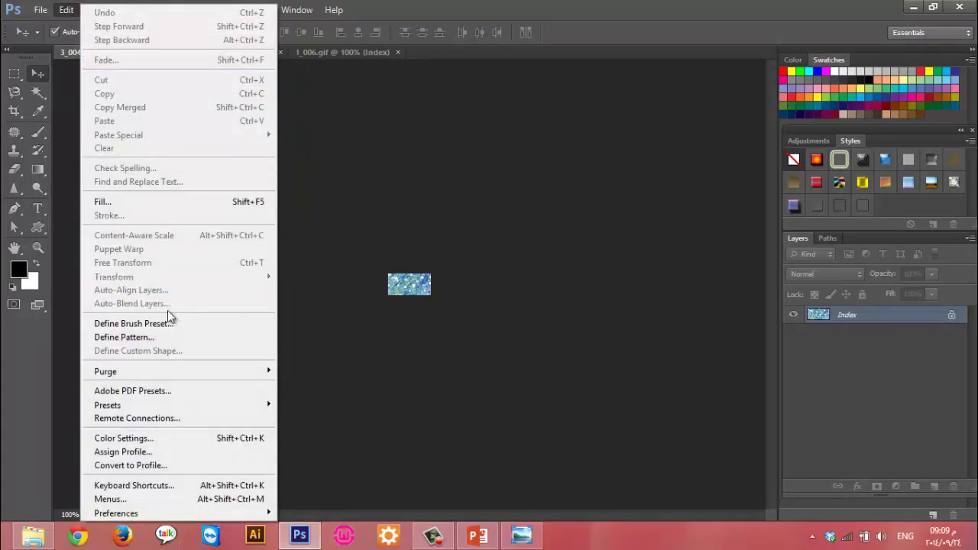
left_click(162, 337)
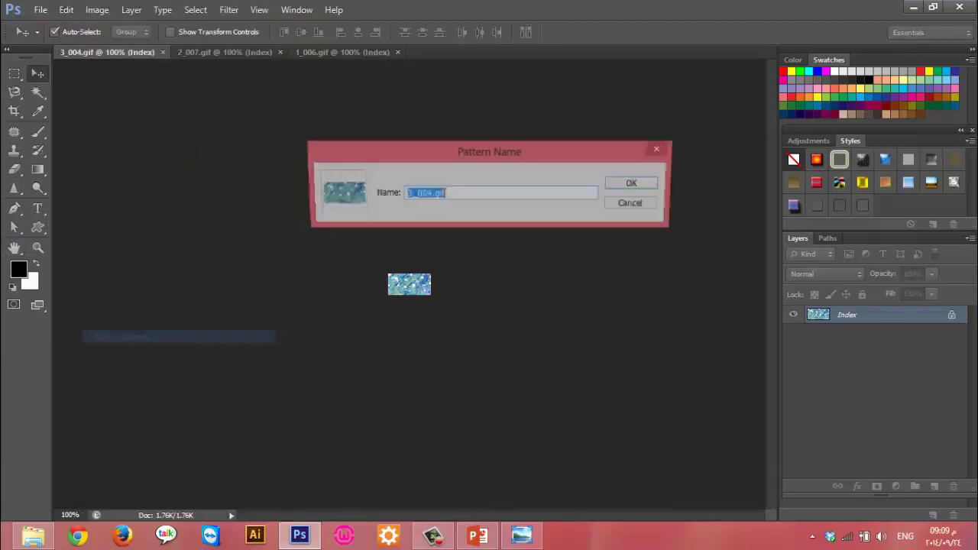
key("Return")
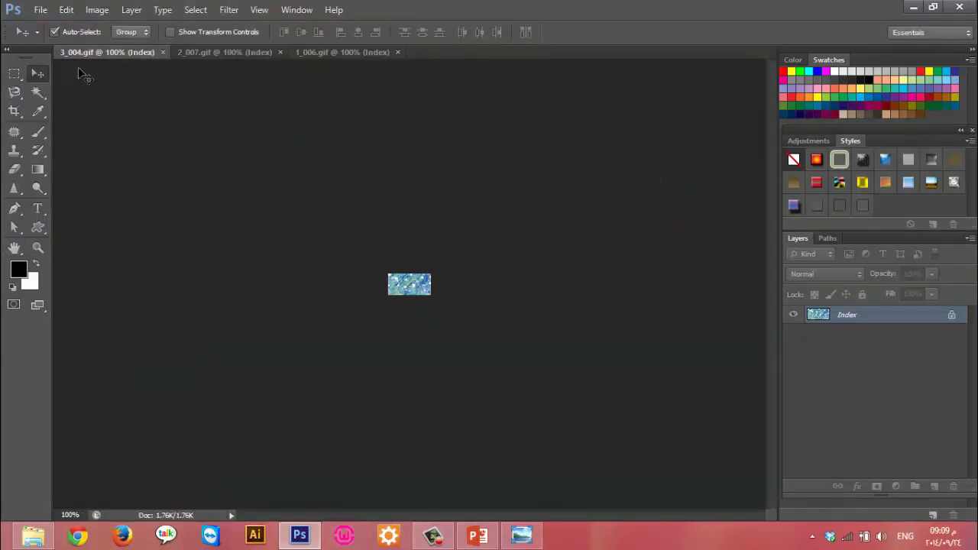
left_click(163, 52)
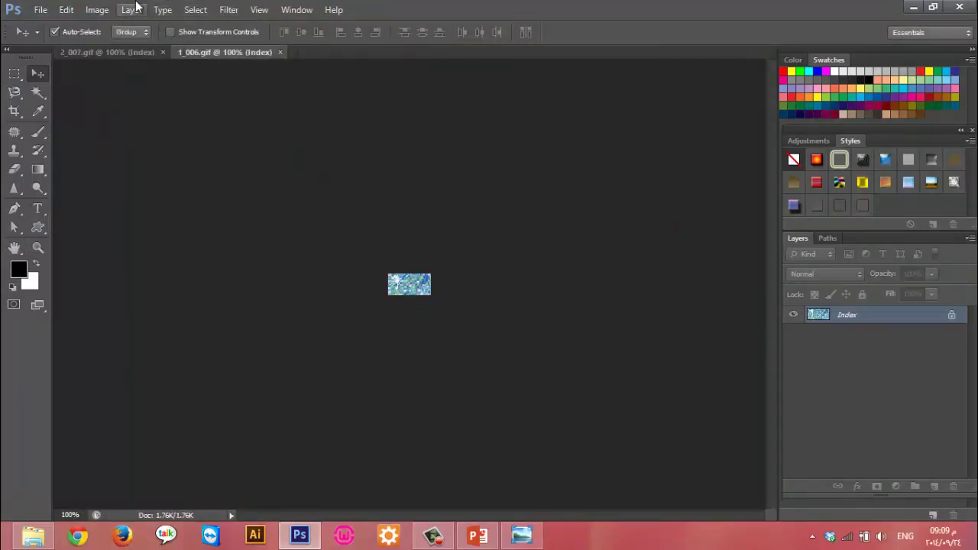
Define 1_006.gif and 2_007.gif as patterns and close both documents
left_click(69, 10)
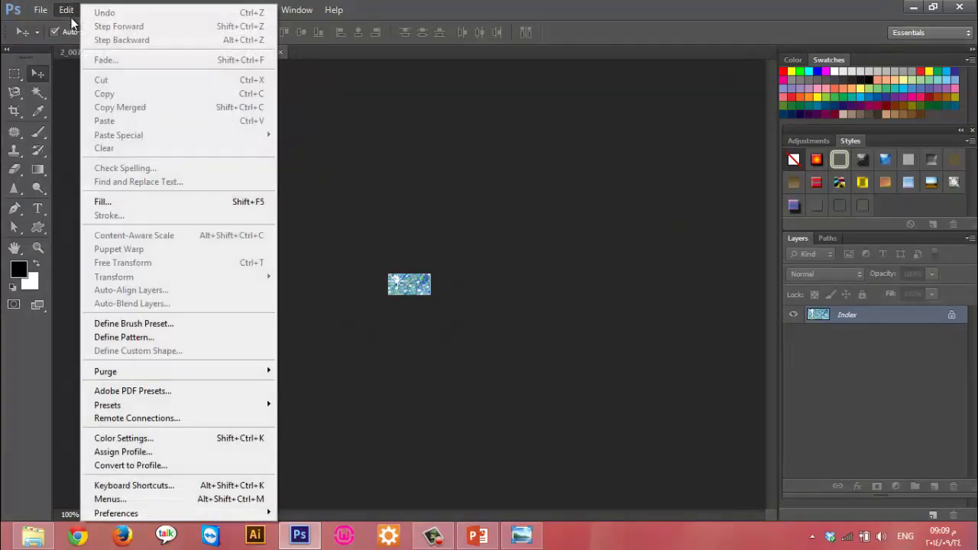
left_click(124, 337)
left_click(636, 185)
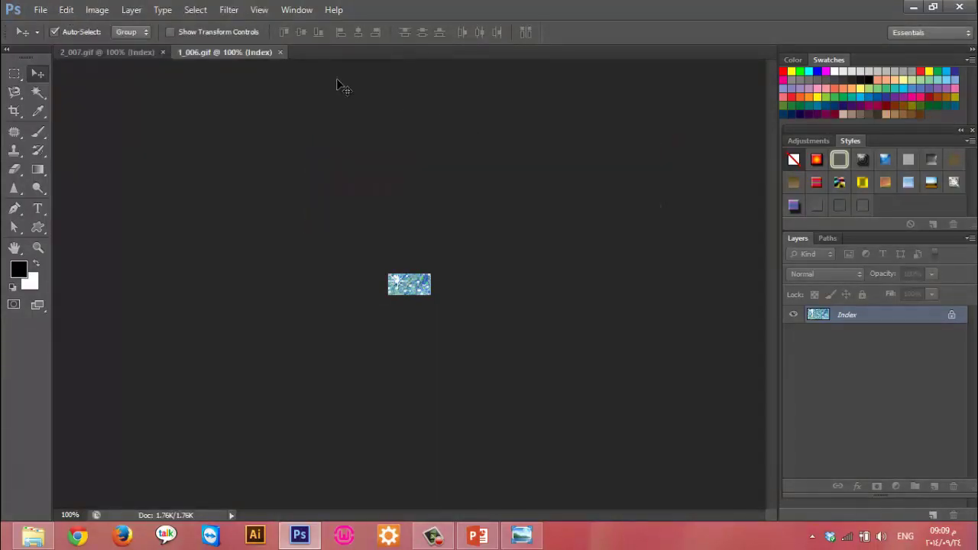
left_click(127, 50)
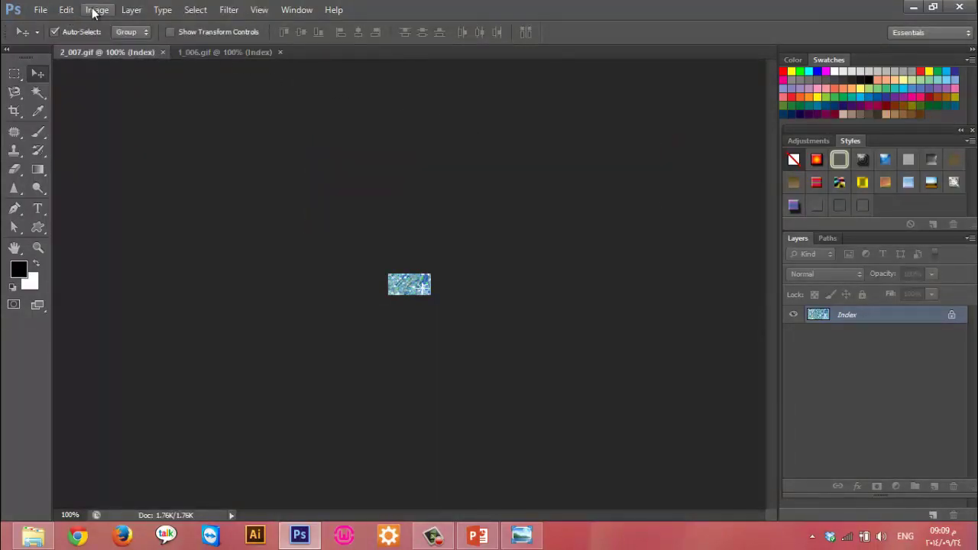
left_click(66, 10)
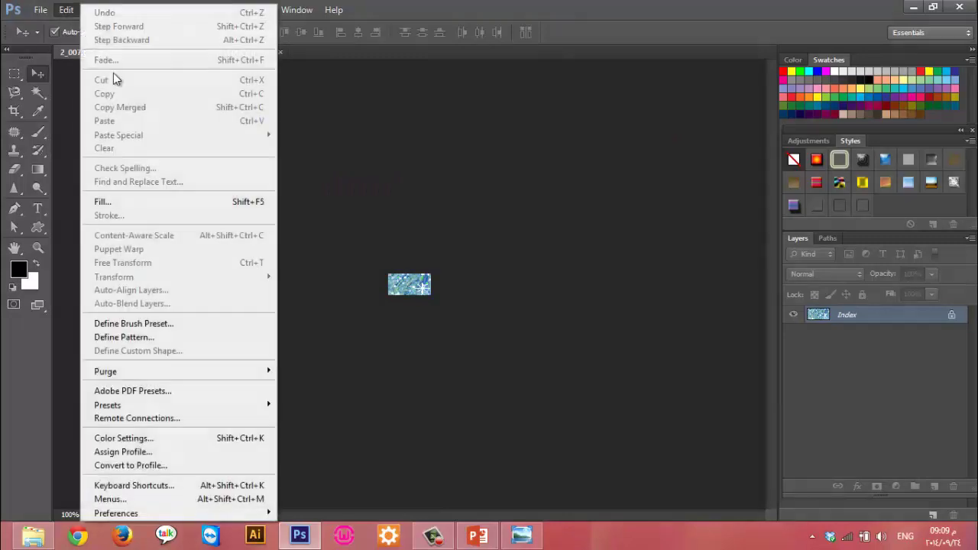
left_click(178, 331)
left_click(633, 183)
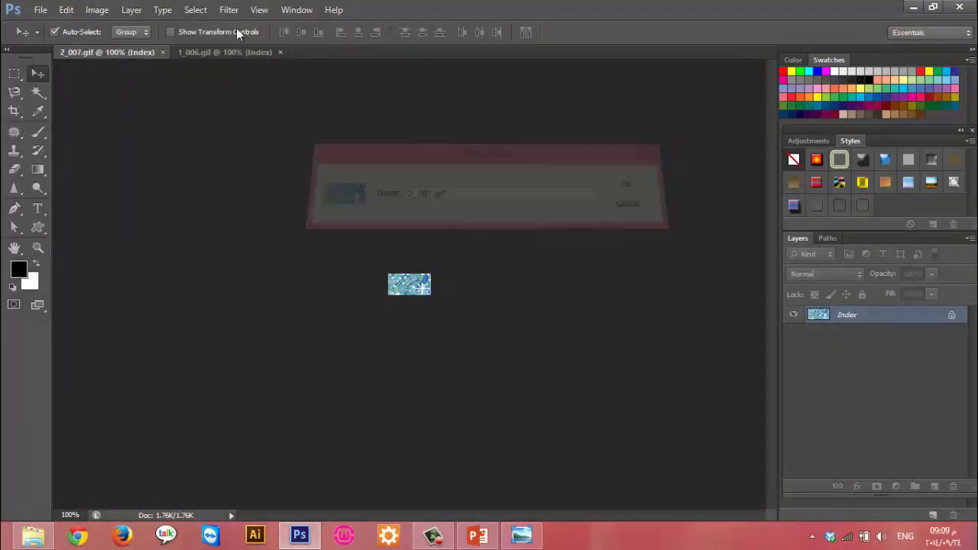
left_click(162, 52)
left_click(162, 52)
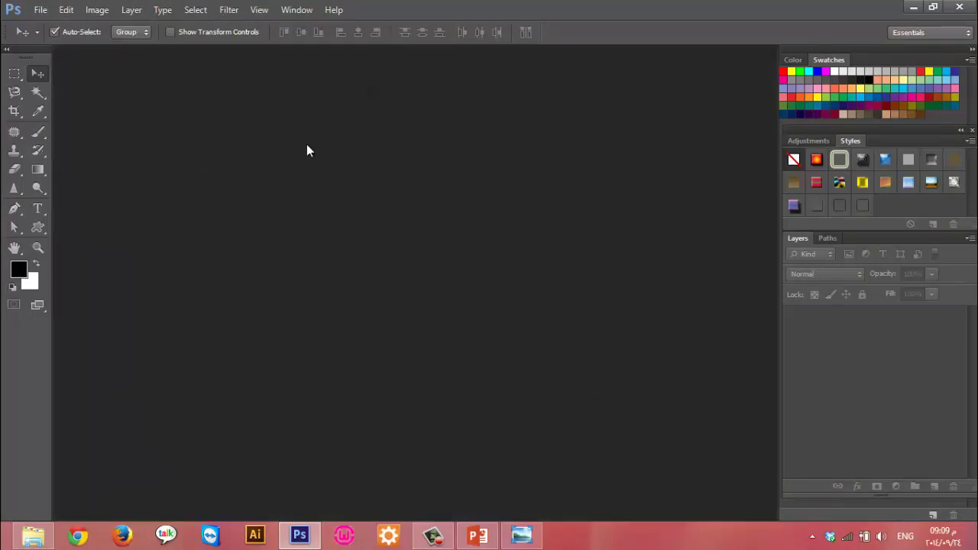
Create a new blank 1000 × 500 pixel document, discarding an initial 500 × 500 one
key("ctrl+n")
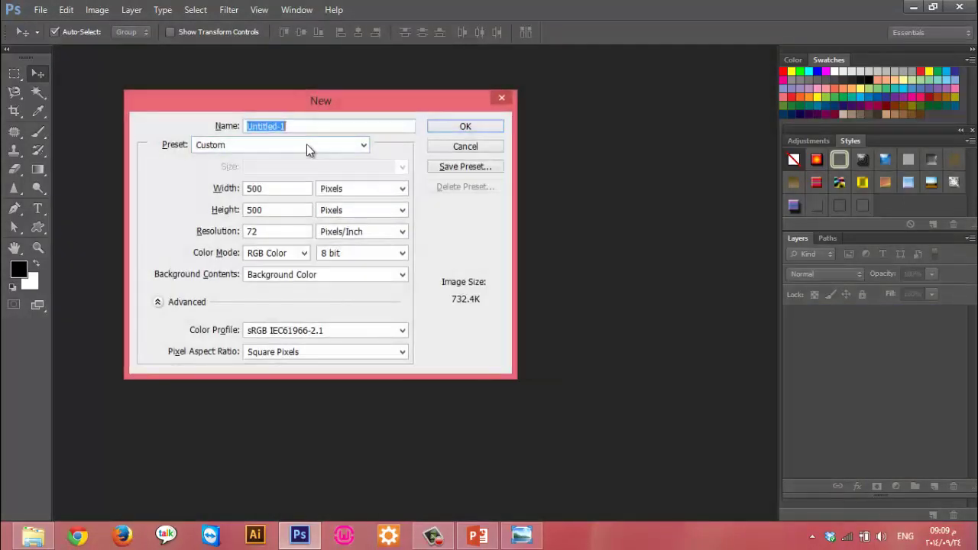
key("Return")
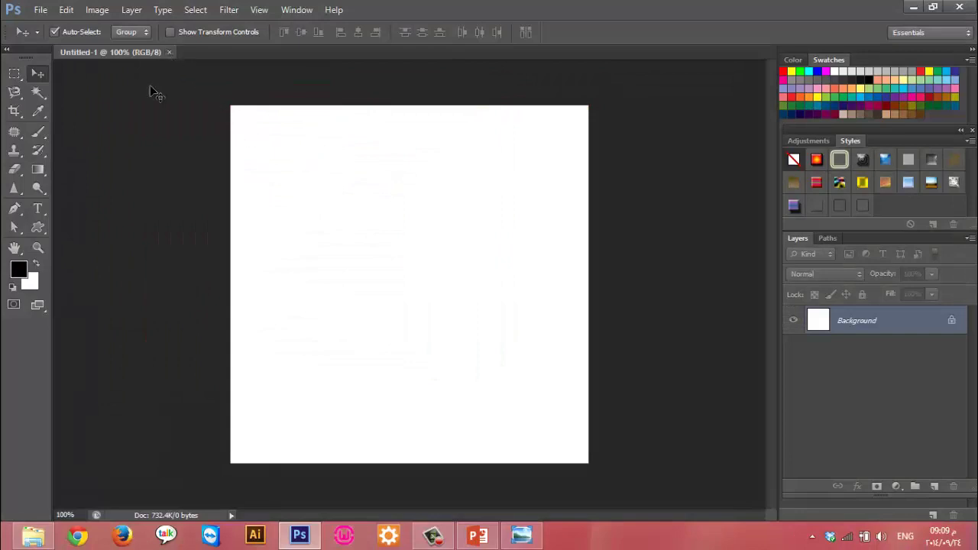
left_click(168, 52)
key("ctrl+n")
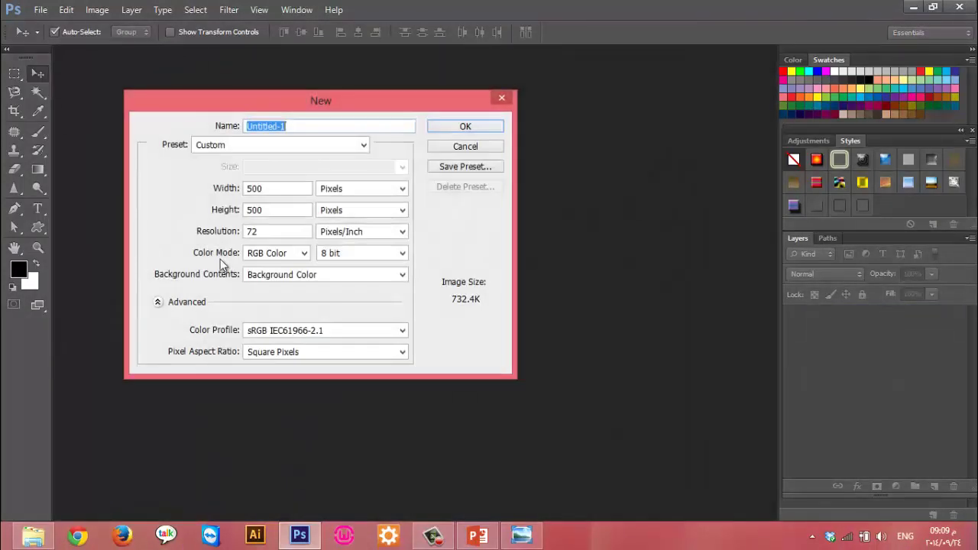
double_click(269, 189)
type("1")
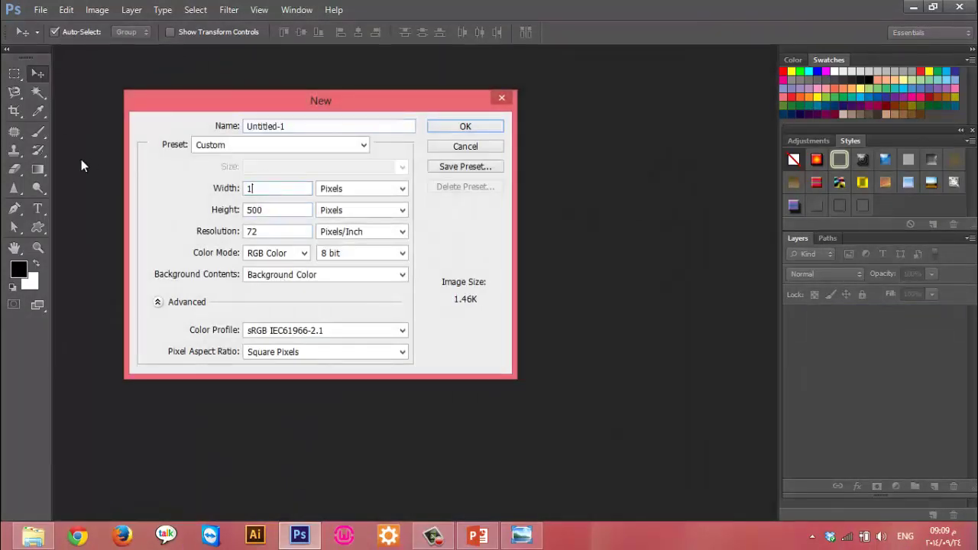
type("000")
key("Return")
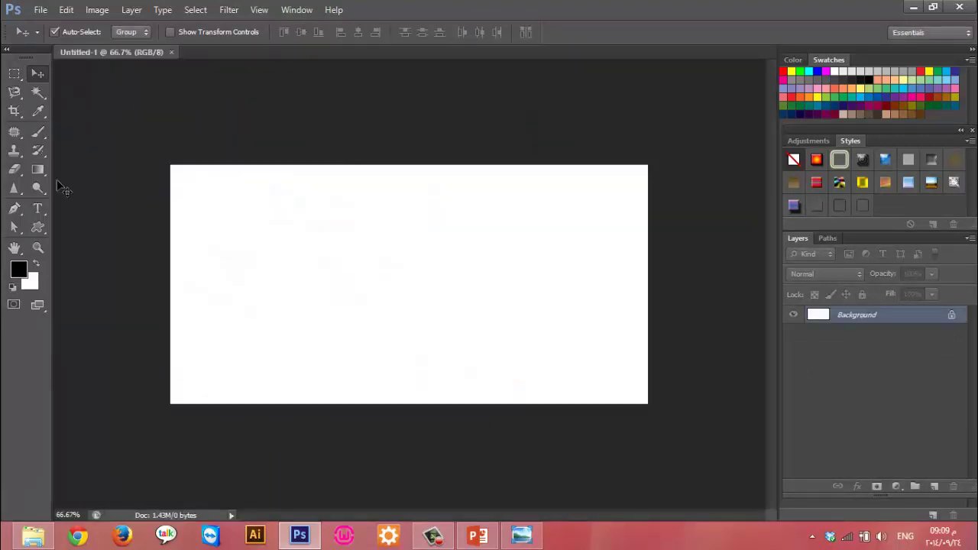
Type the person's full name in bold black text and move it onto the canvas
key("t")
left_click(374, 282)
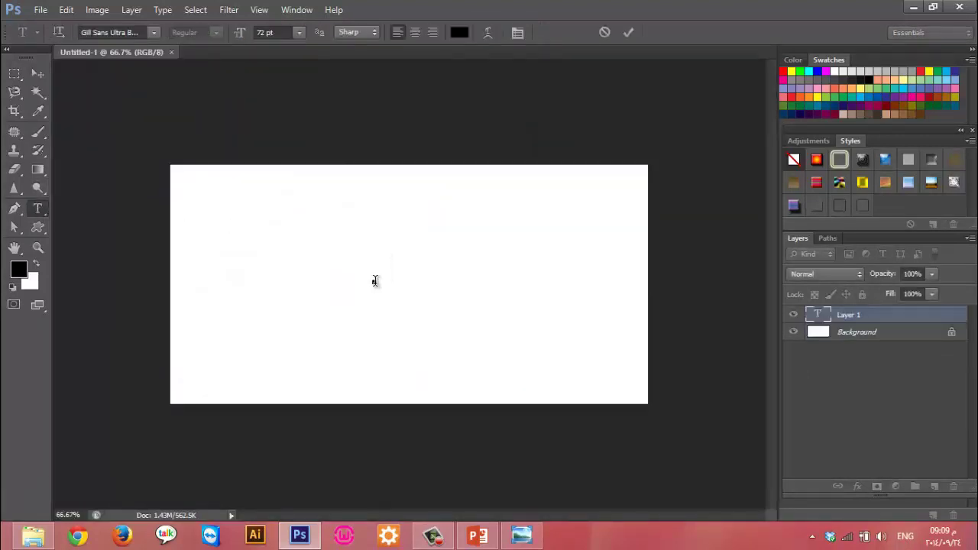
type("Mariam")
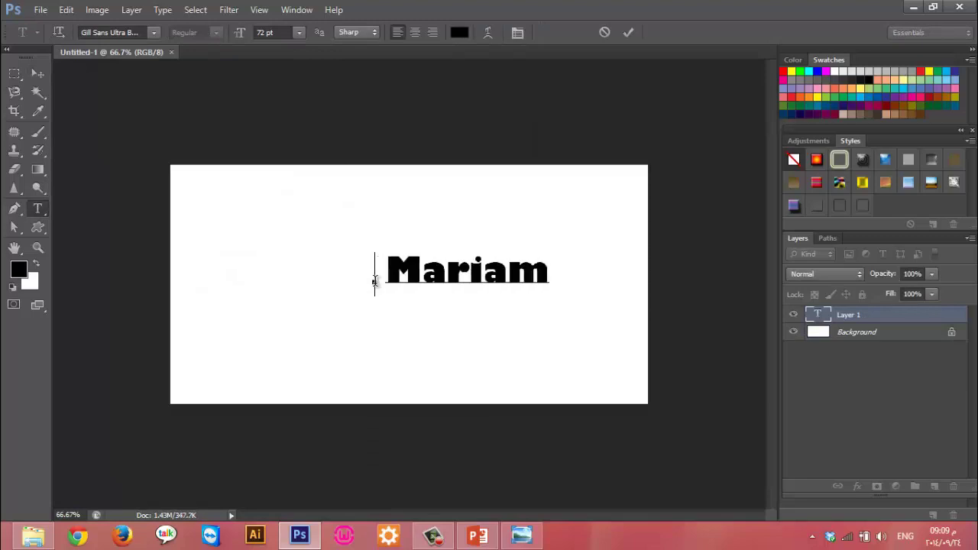
type(" AL")
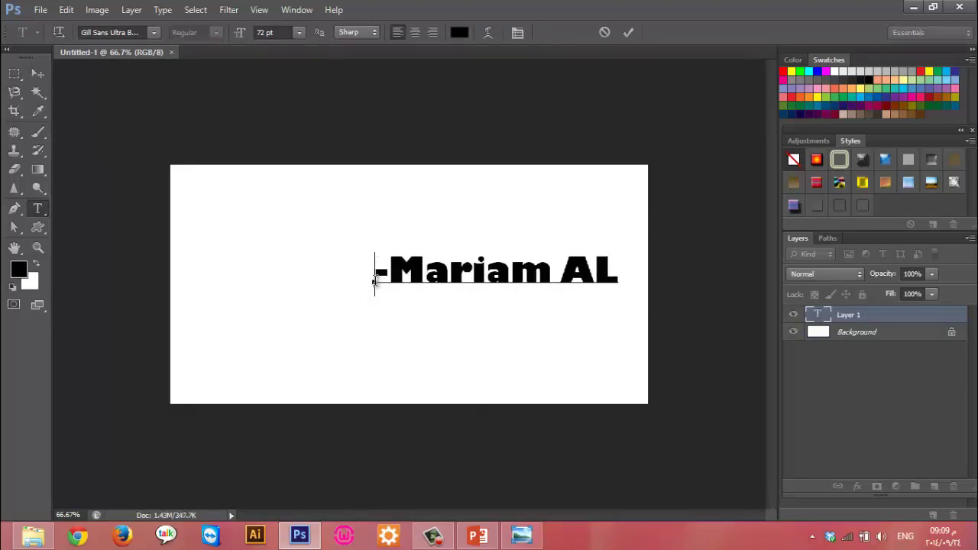
type("-K")
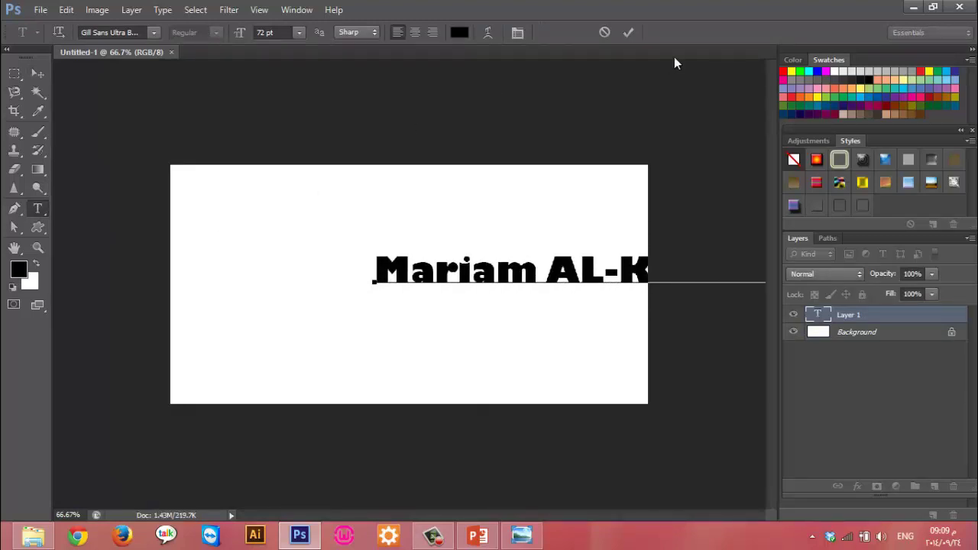
left_click(628, 32)
left_click(23, 74)
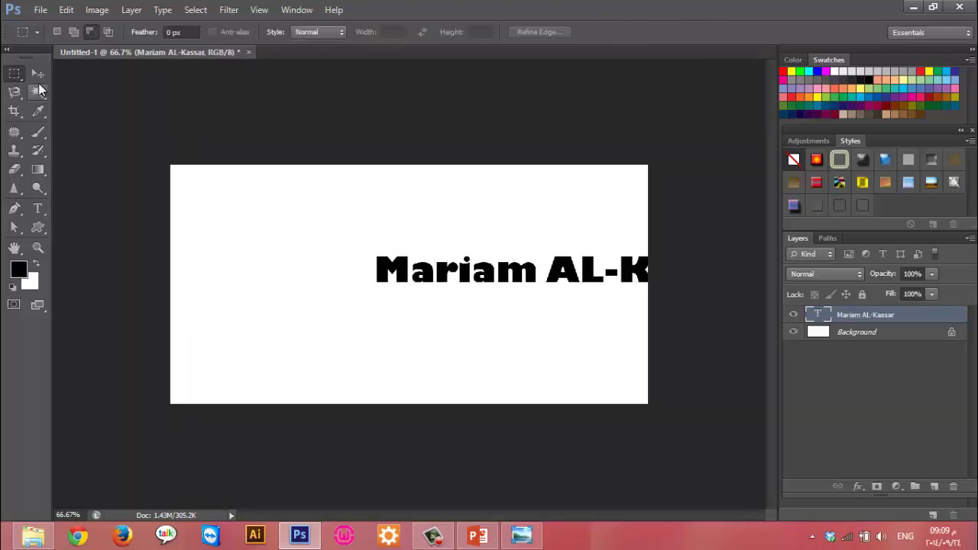
left_click(38, 91)
left_click(38, 74)
left_click_drag(453, 269, 308, 279)
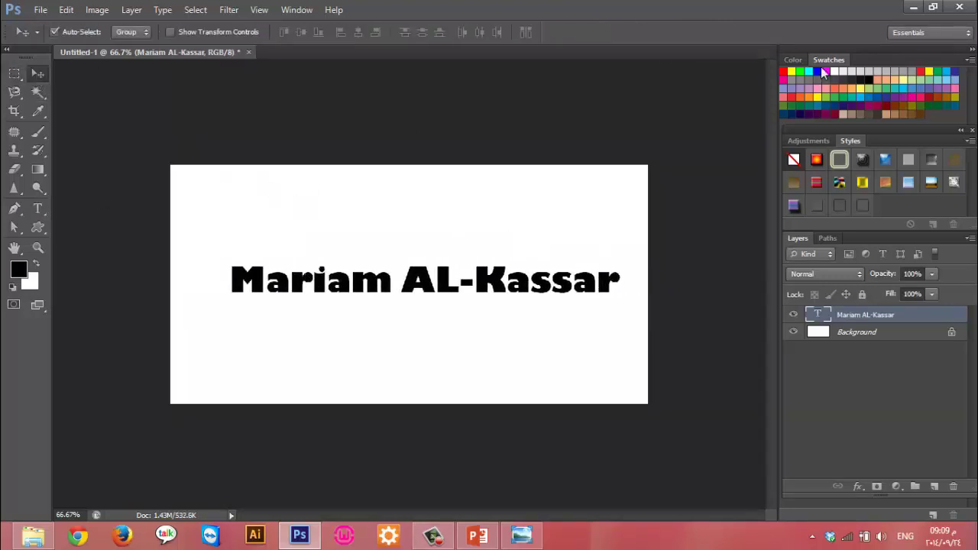
Enlarge the name text to about 112%, centre it, and duplicate its layer twice
key("ctrl+t")
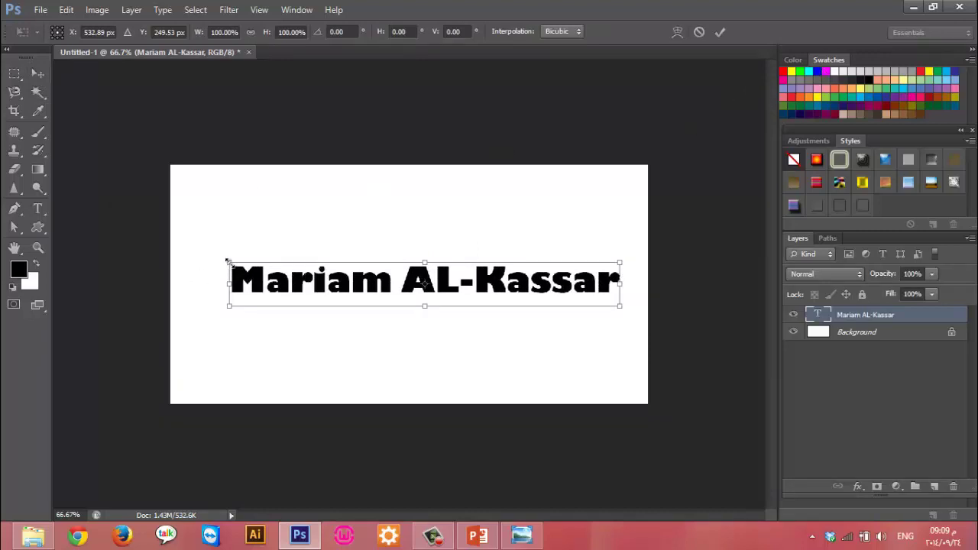
left_click_drag(228, 262, 184, 214)
mouse_move(284, 286)
left_mouse_down()
mouse_move(312, 298)
mouse_move(302, 297)
left_mouse_up()
left_click(722, 32)
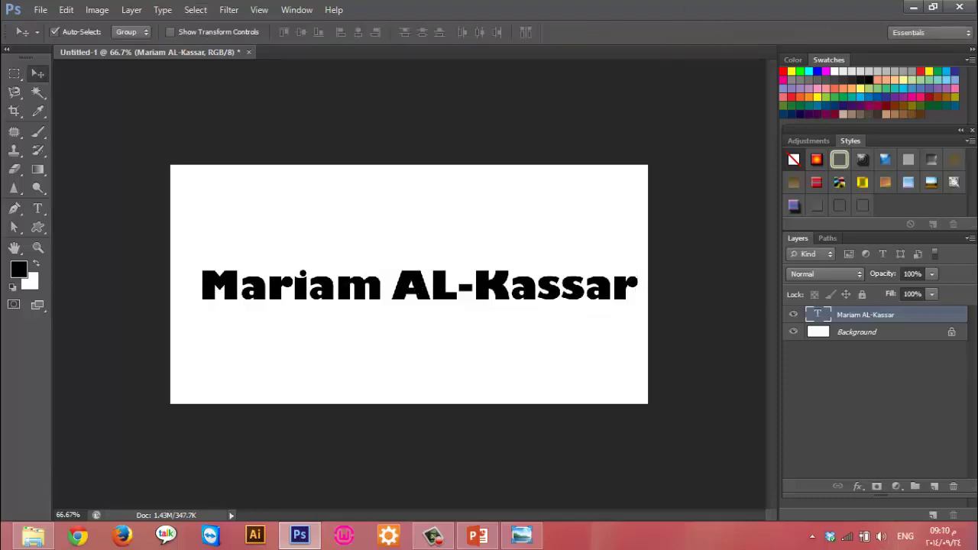
left_click_drag(866, 319, 939, 487)
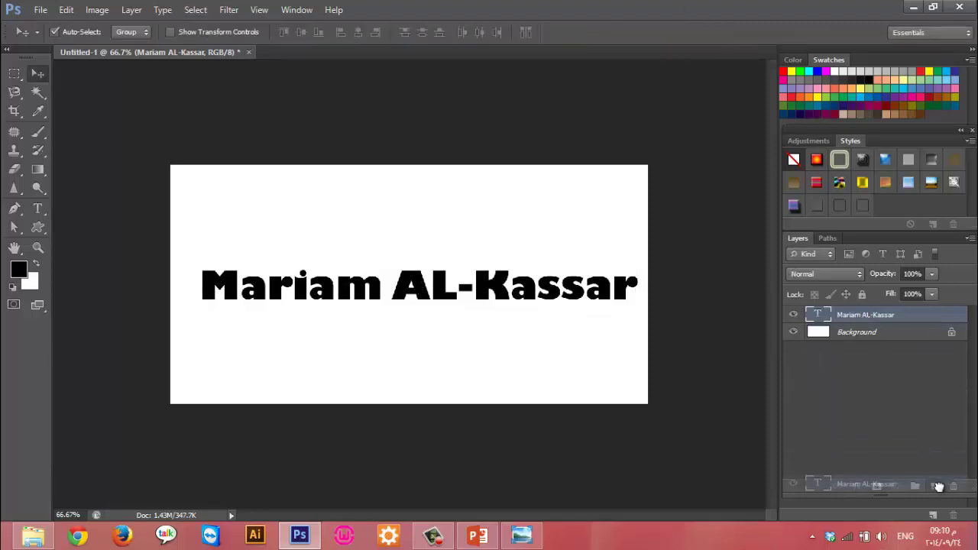
left_click_drag(883, 316, 934, 489)
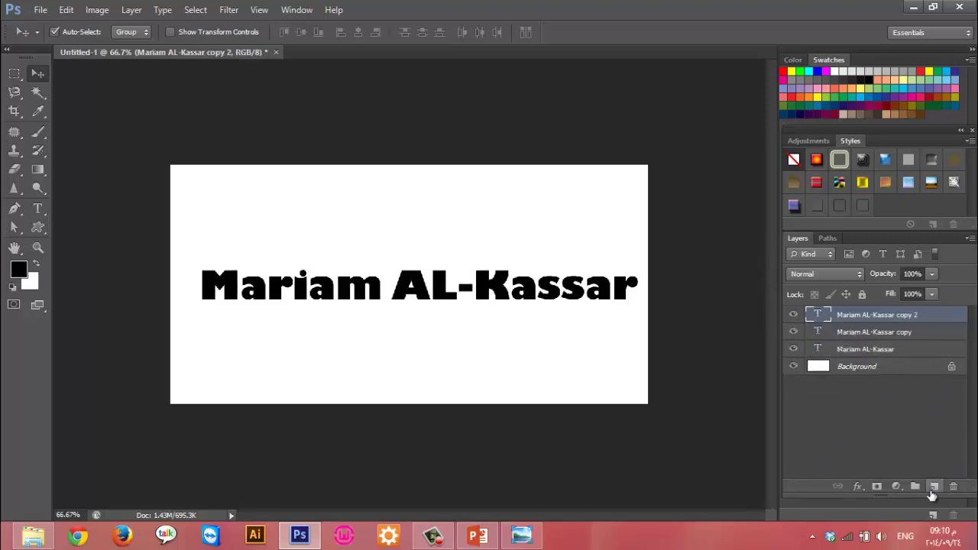
double_click(909, 350)
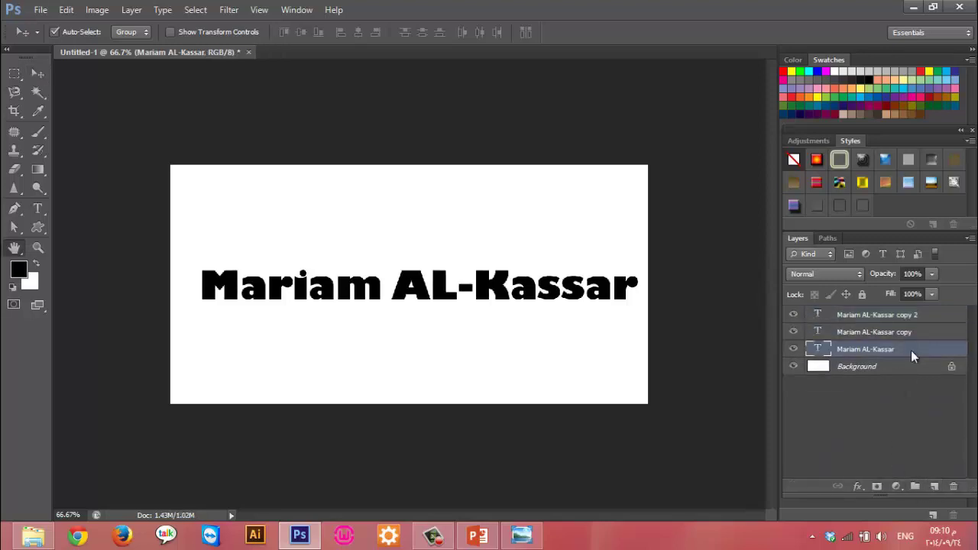
Enable Drop Shadow, Bevel & Emboss, Outer Glow and Pattern Overlay on the text layer
left_click(511, 338)
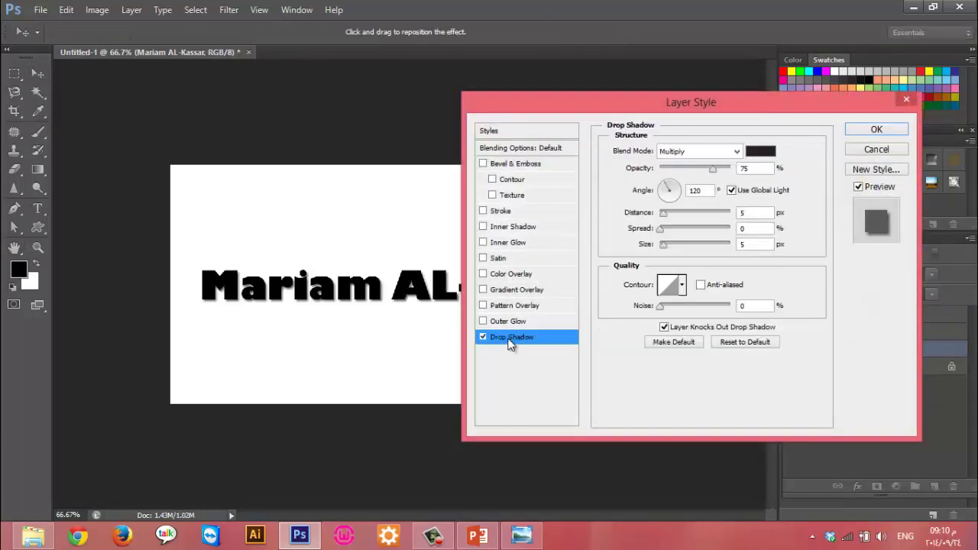
left_click(498, 166)
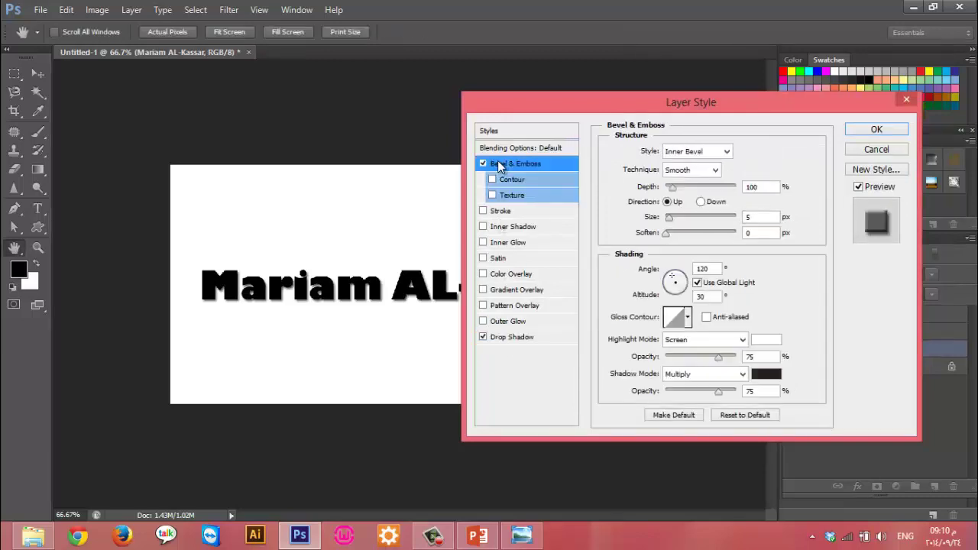
left_click(514, 321)
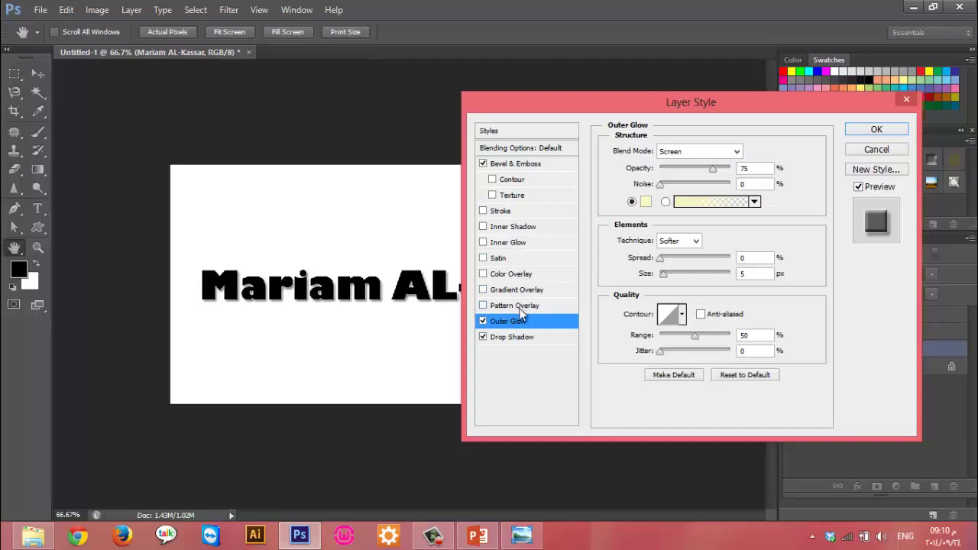
left_click(520, 307)
Choose a blue glitter pattern for the Pattern Overlay
left_click(705, 201)
scroll(686, 295, "down", 5)
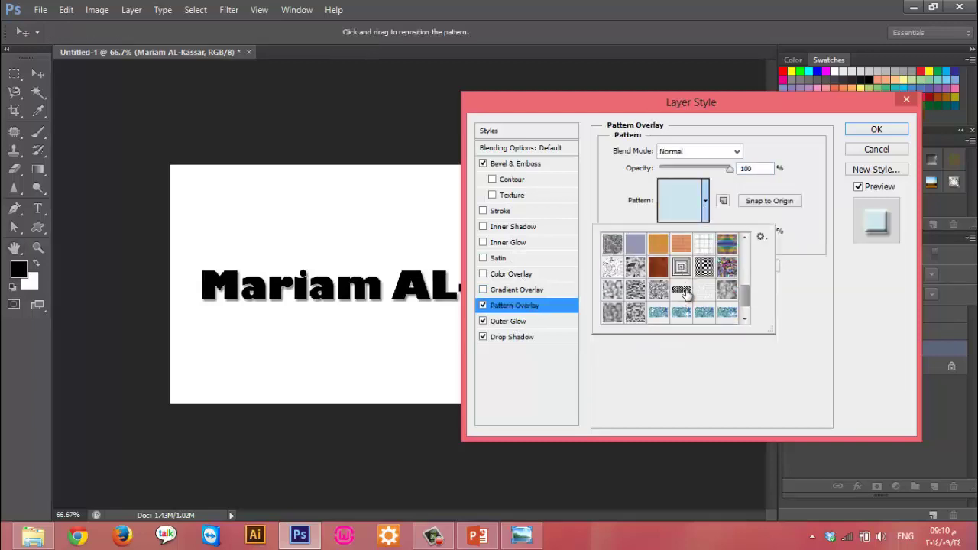
scroll(685, 295, "down", 1)
left_click(660, 294)
left_click(877, 131)
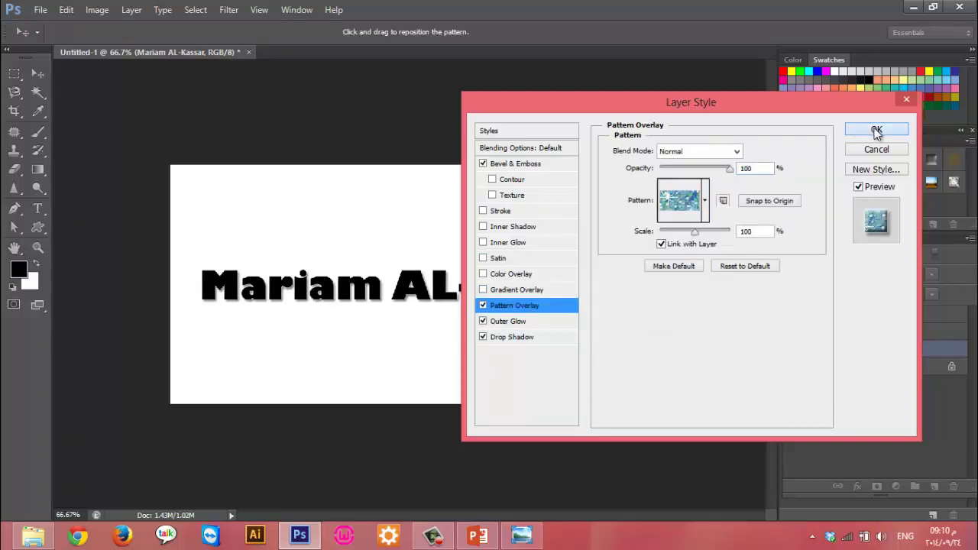
left_click(963, 350)
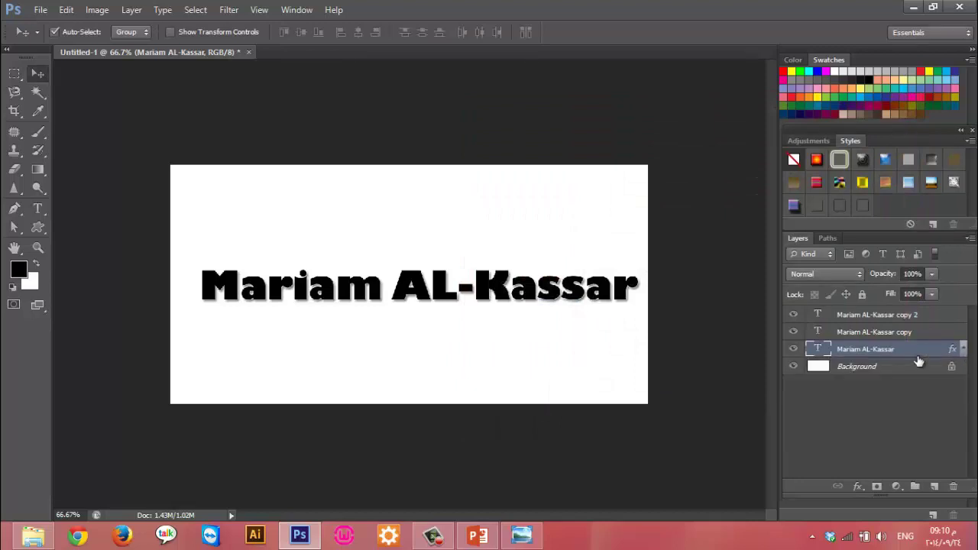
right_click(918, 357)
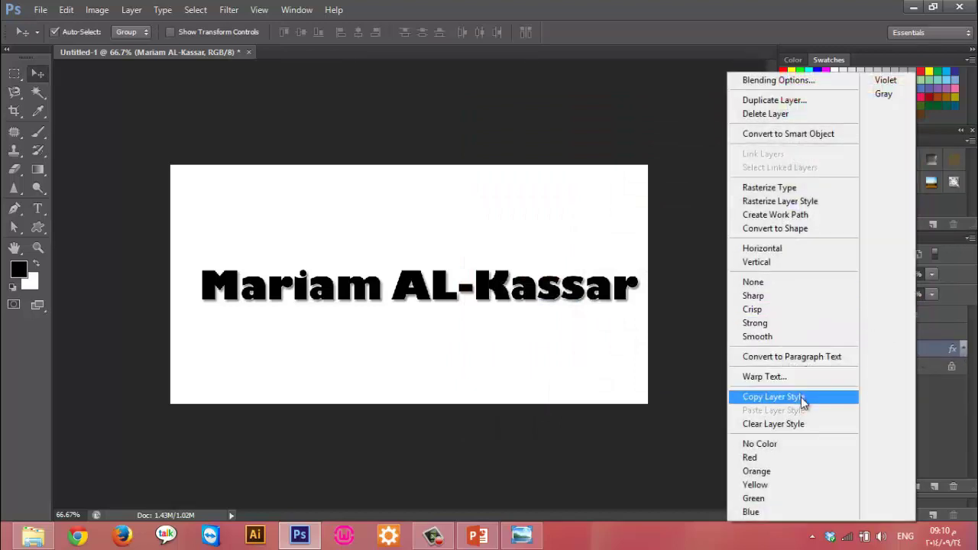
left_click(802, 397)
left_click(909, 330)
right_click(910, 331)
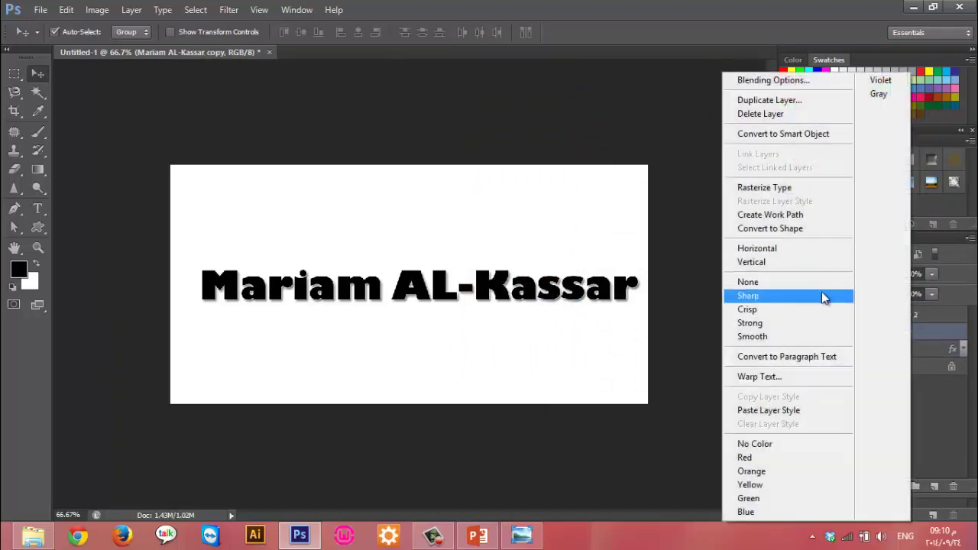
left_click(795, 411)
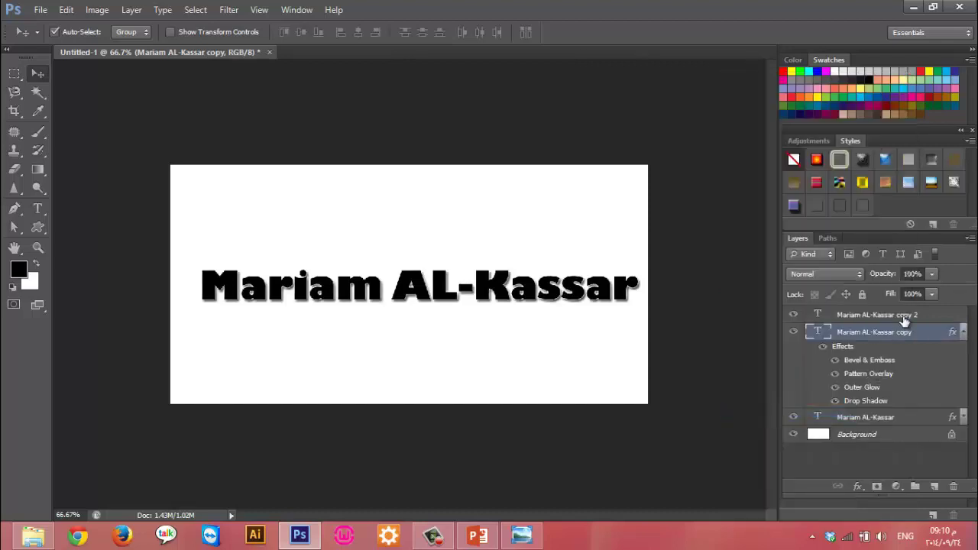
Paste the same style onto the copy 2 layer and collapse both effects listings
right_click(904, 320)
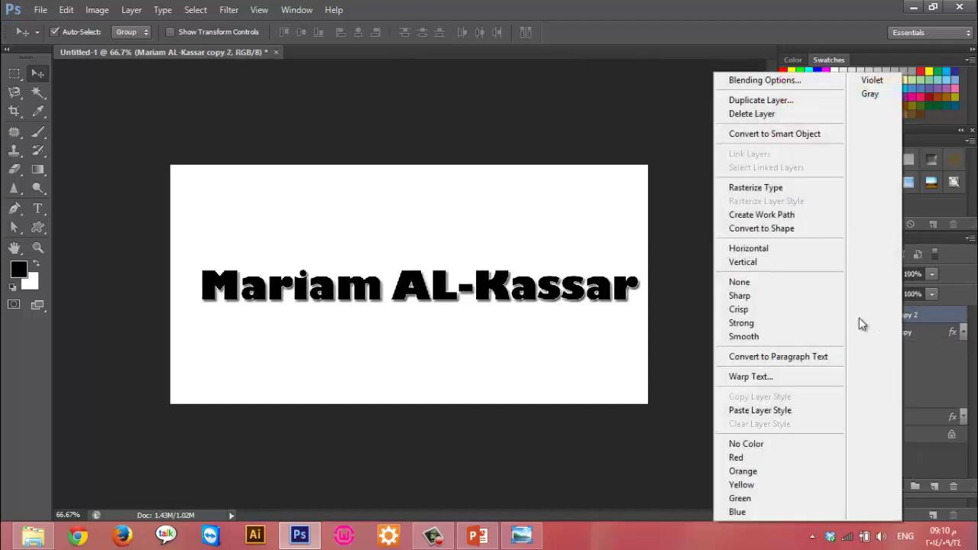
left_click(778, 411)
left_click(963, 314)
left_click(963, 332)
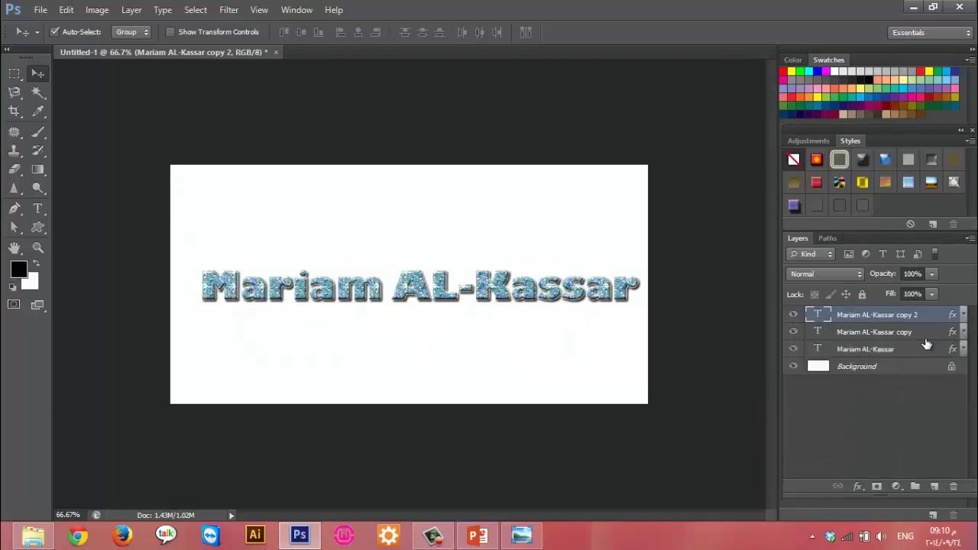
double_click(916, 333)
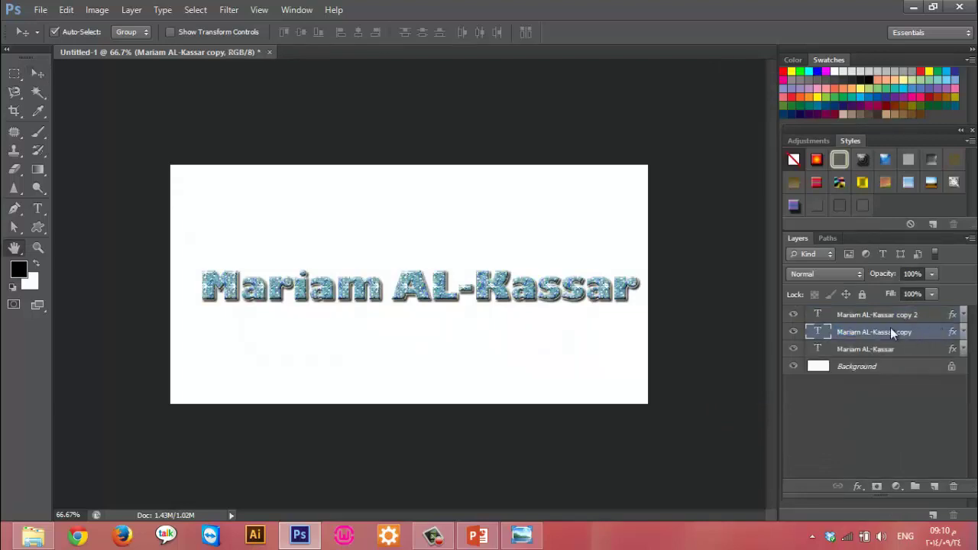
Give the copy layer's Pattern Overlay a different blue glitter pattern
double_click(891, 328)
left_click(524, 305)
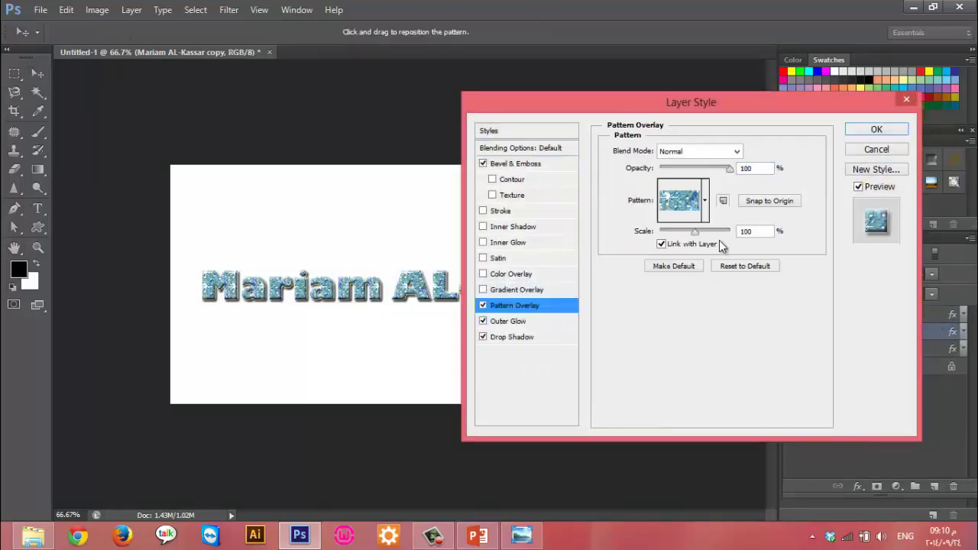
left_click(705, 200)
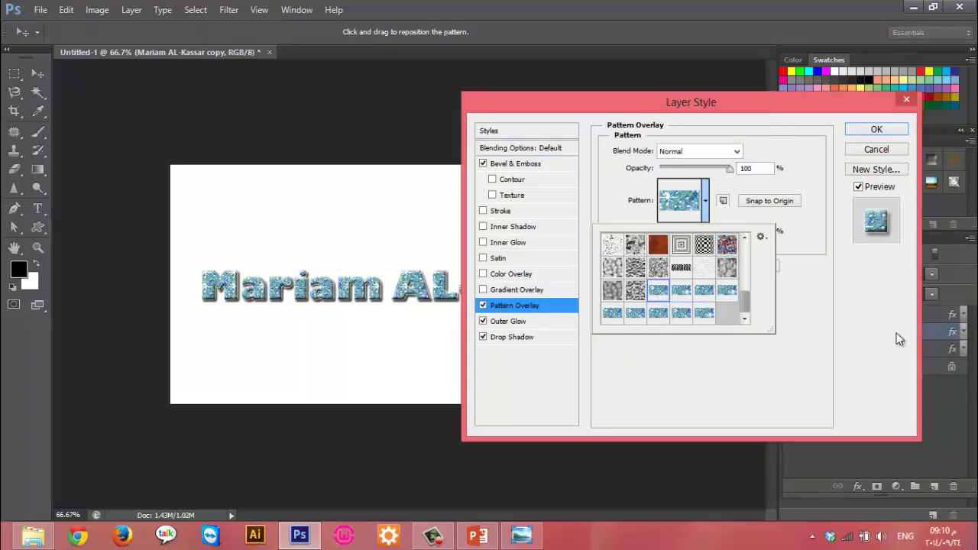
left_click(682, 290)
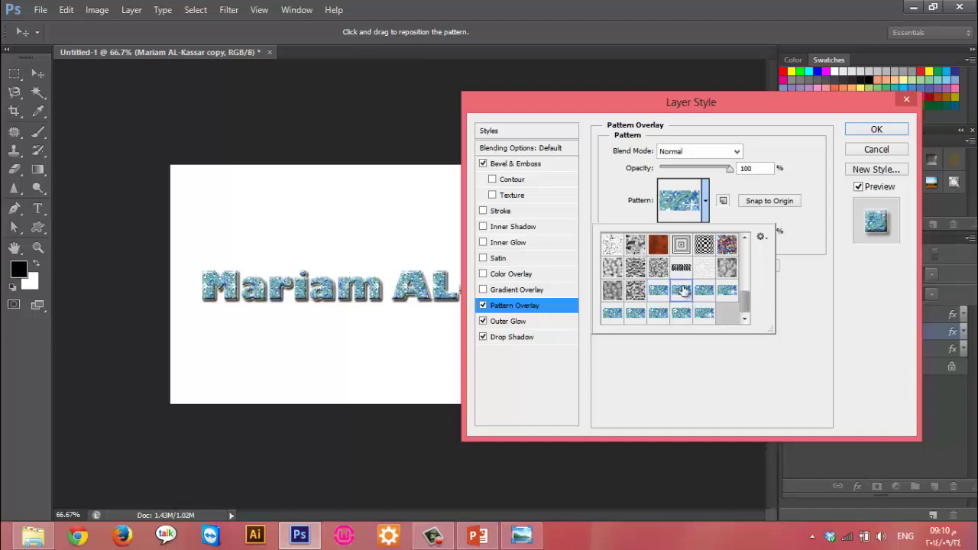
left_click(859, 141)
Give the copy 2 layer's Pattern Overlay another blue glitter pattern
double_click(944, 315)
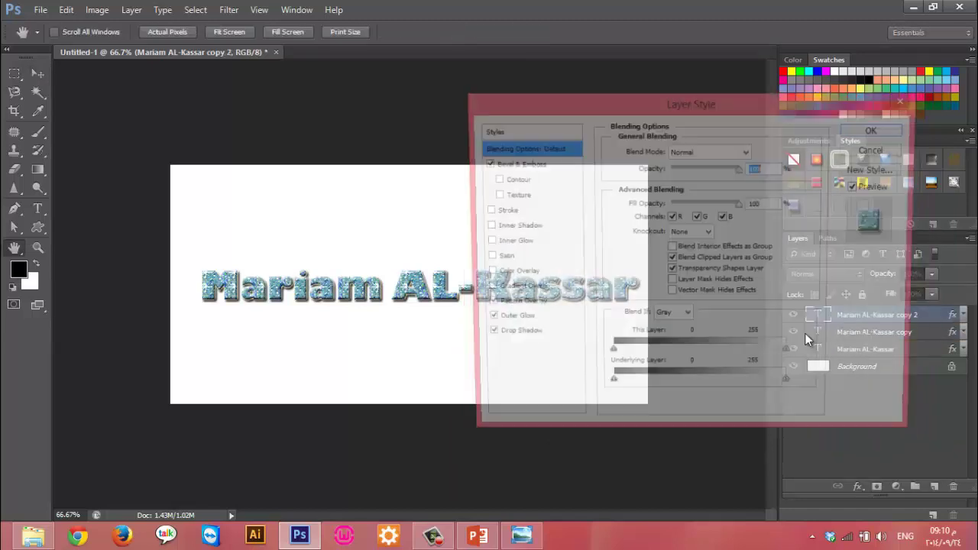
left_click(533, 309)
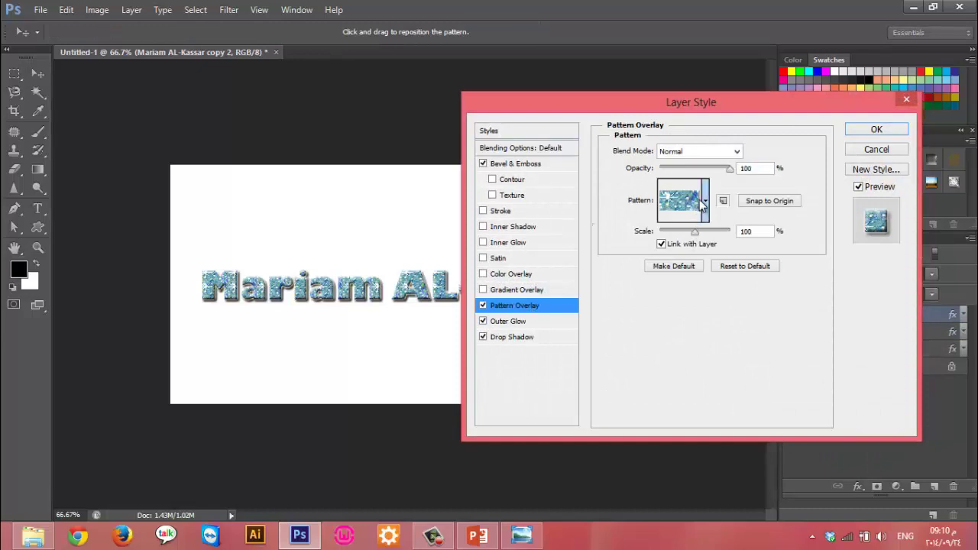
left_click(705, 201)
left_click(718, 292)
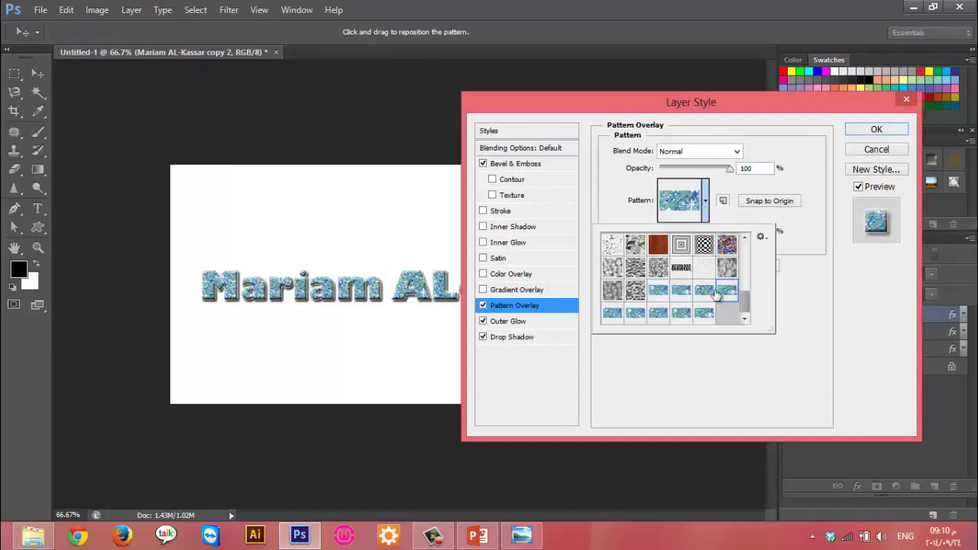
left_click(880, 141)
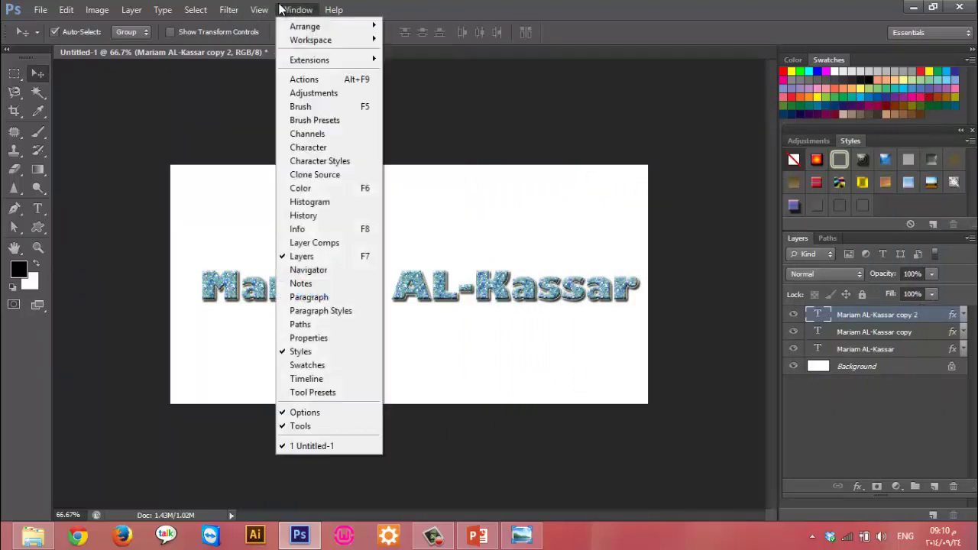
Show the animation Timeline panel below the canvas from the Window menu
left_click(297, 9)
left_click(313, 383)
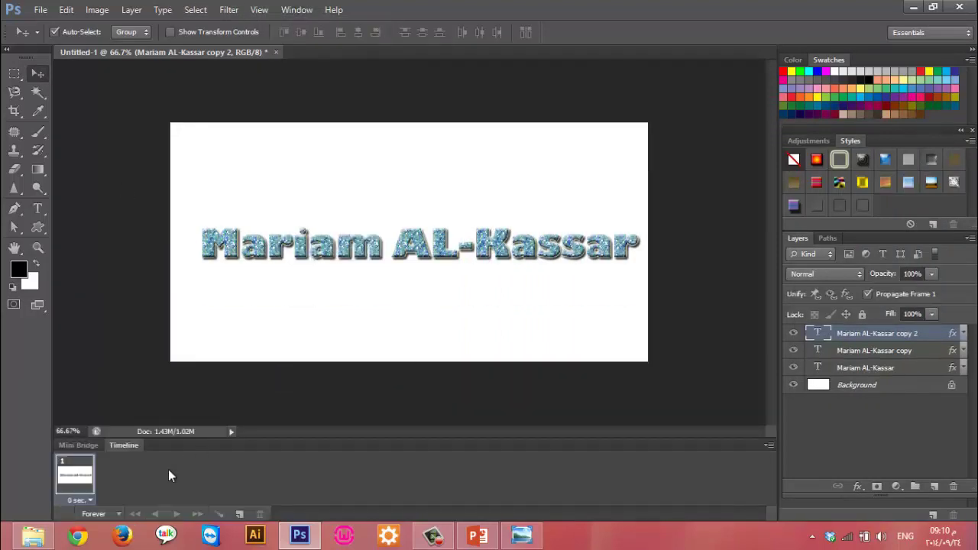
double_click(890, 353)
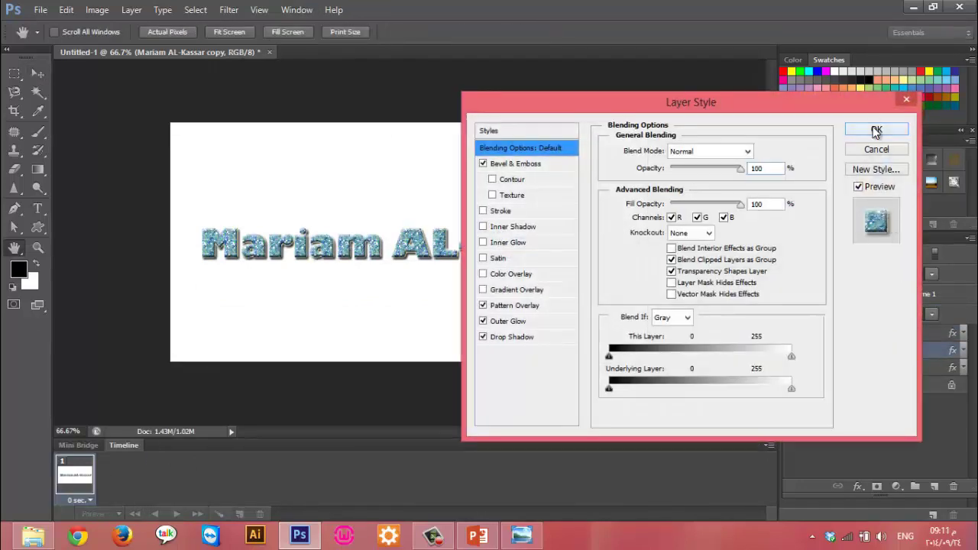
left_click(877, 128)
Add frames 2 and 3, and show only the original name layer in frame 1
left_click(240, 513)
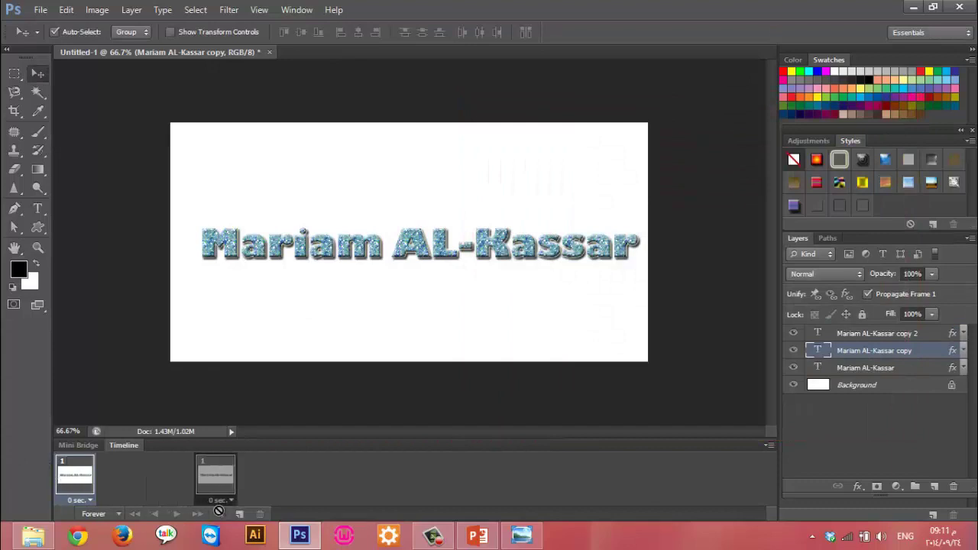
left_click(239, 514)
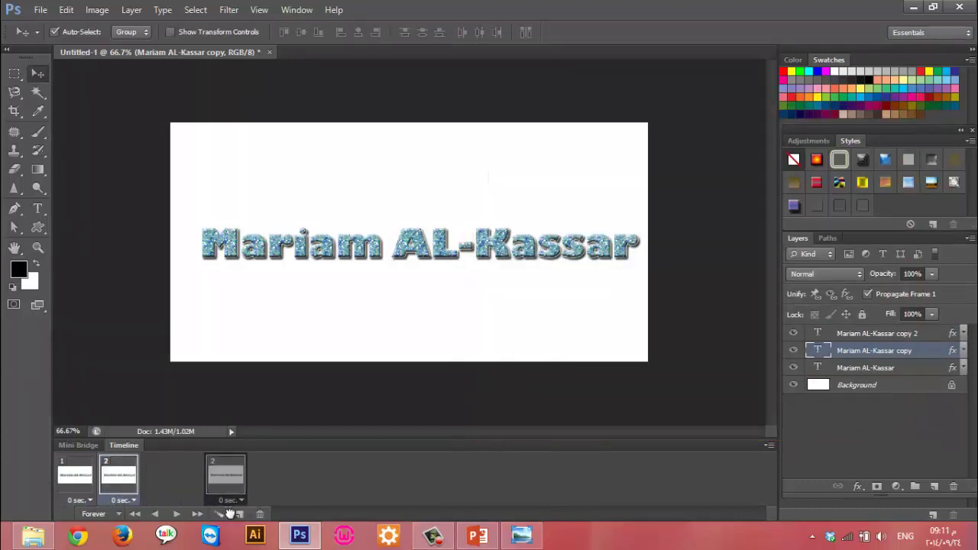
left_click(77, 480)
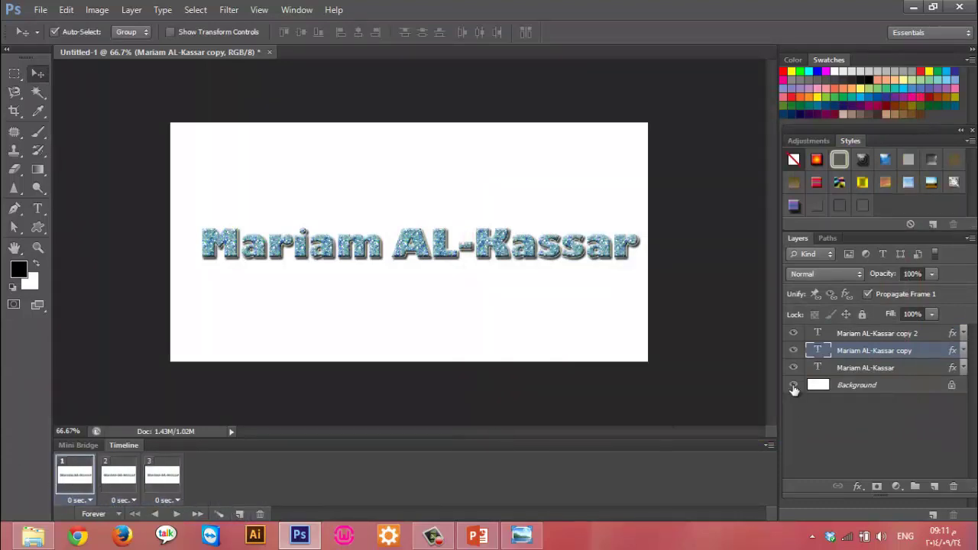
left_click(811, 369)
left_click(793, 351)
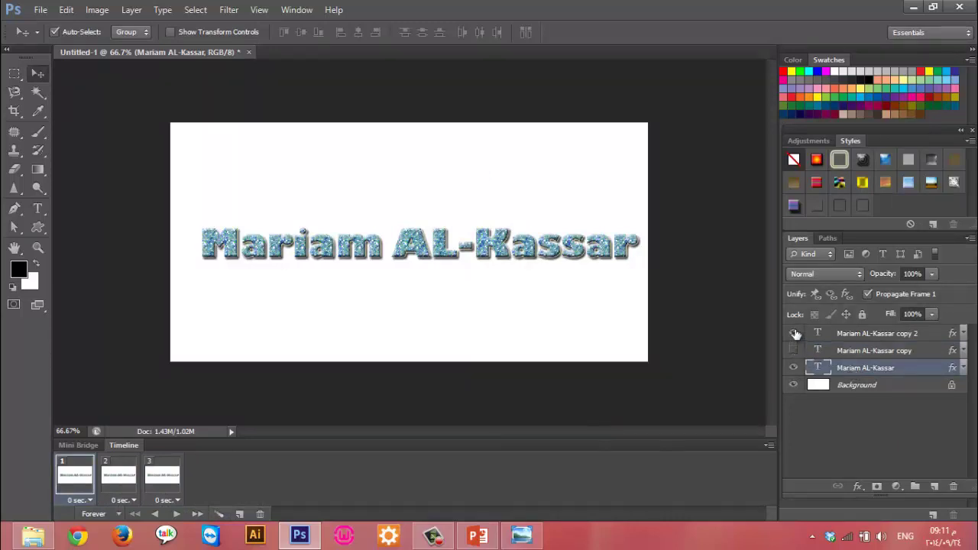
Show only the copy layer in frame 2 and only copy 2 in frame 3
left_click(116, 478)
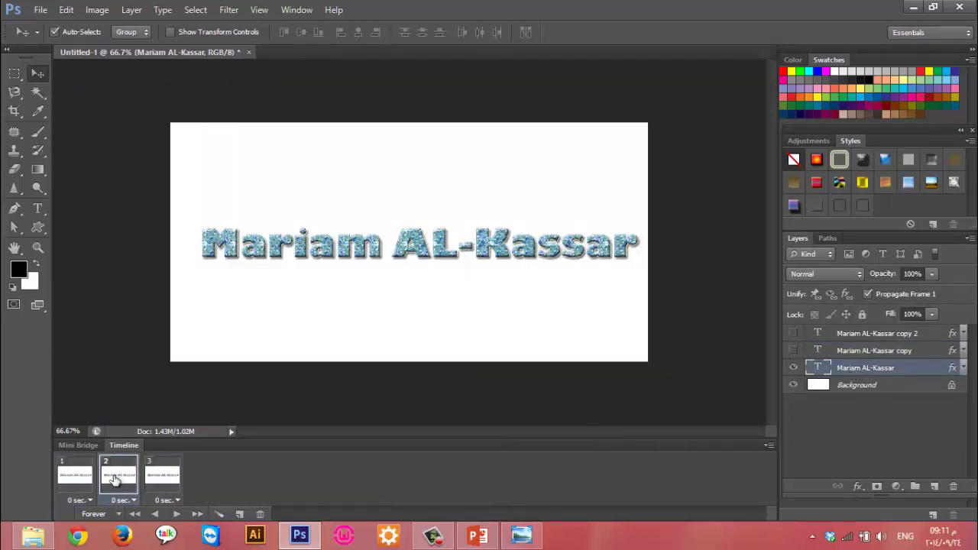
left_click(794, 369)
left_click(793, 351)
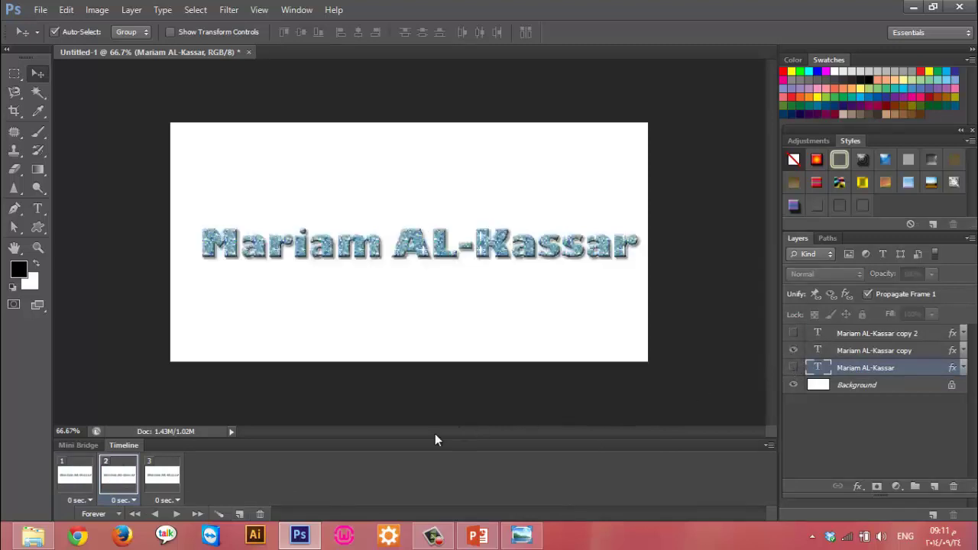
left_click(162, 478)
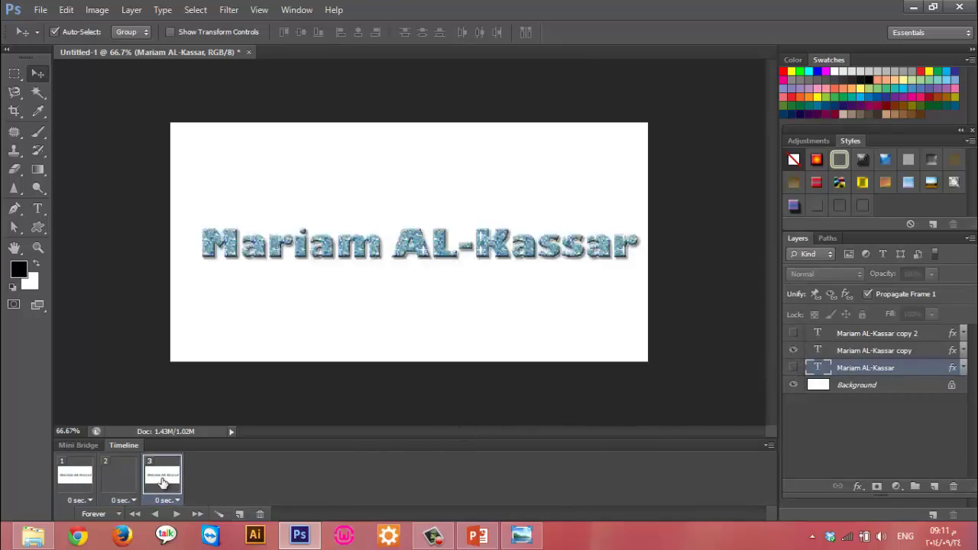
left_click(794, 367)
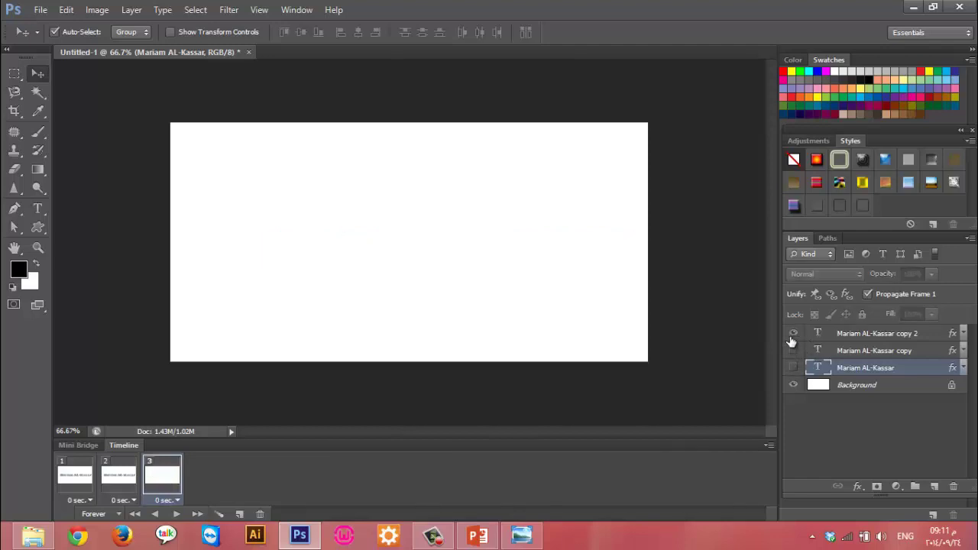
left_click(793, 335)
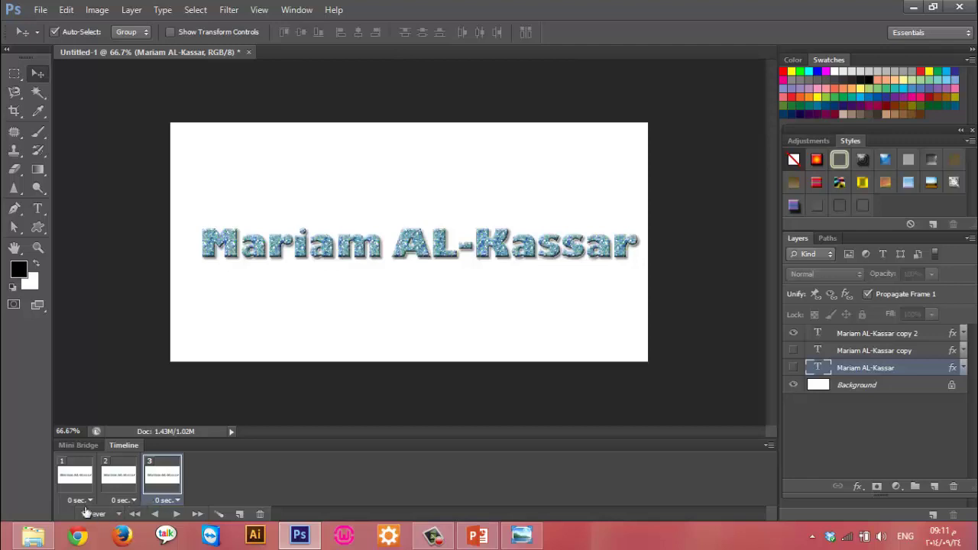
Set all three frame delays to 0.2 seconds and play the animation
left_click(77, 501)
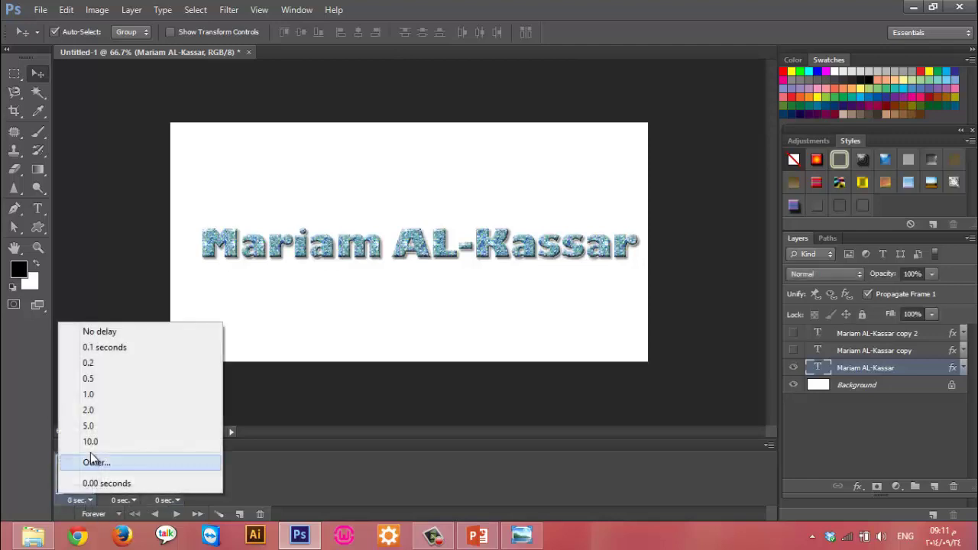
left_click(115, 364)
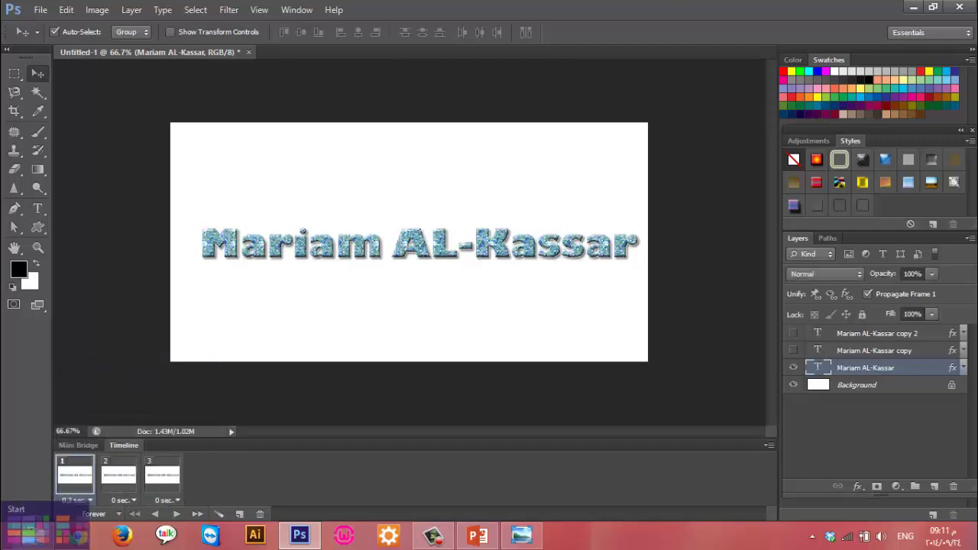
left_click(122, 501)
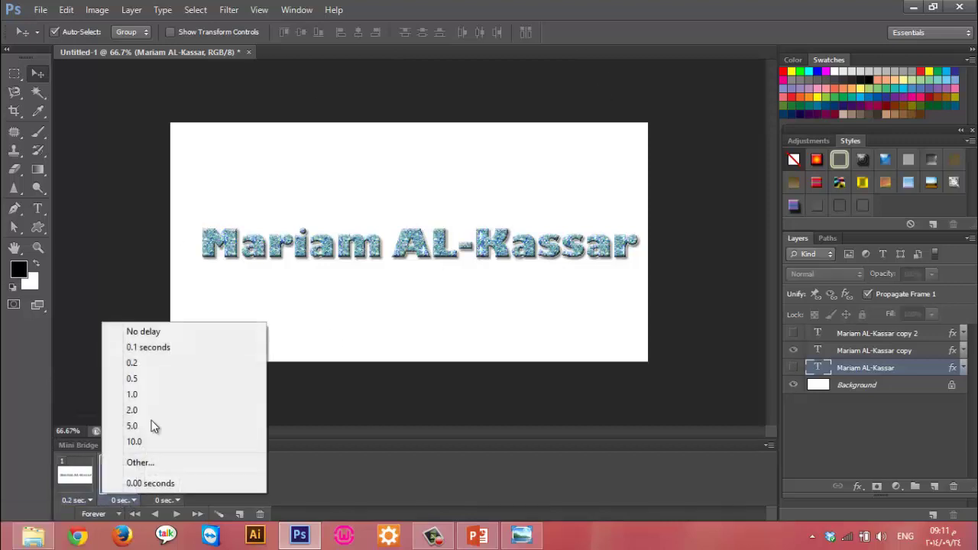
left_click(151, 364)
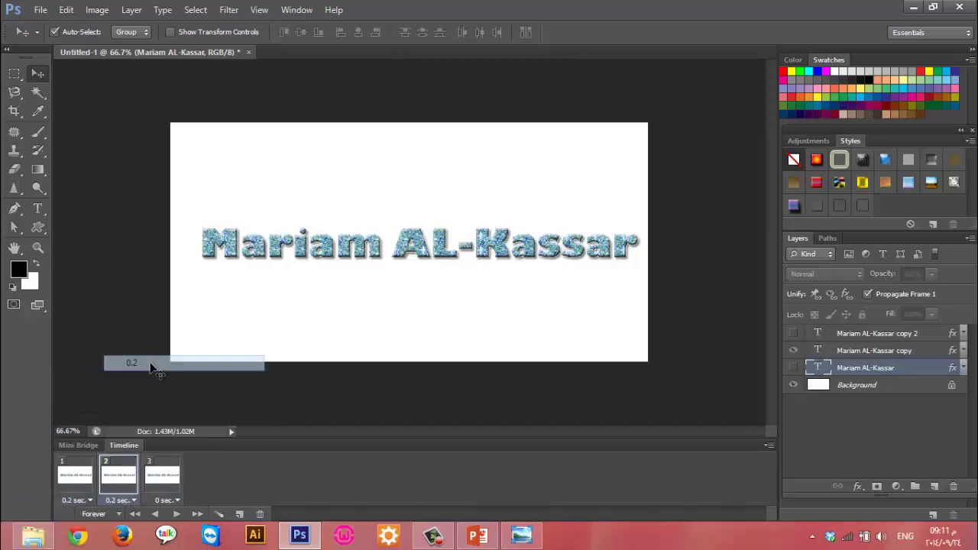
left_click(176, 502)
left_click(207, 364)
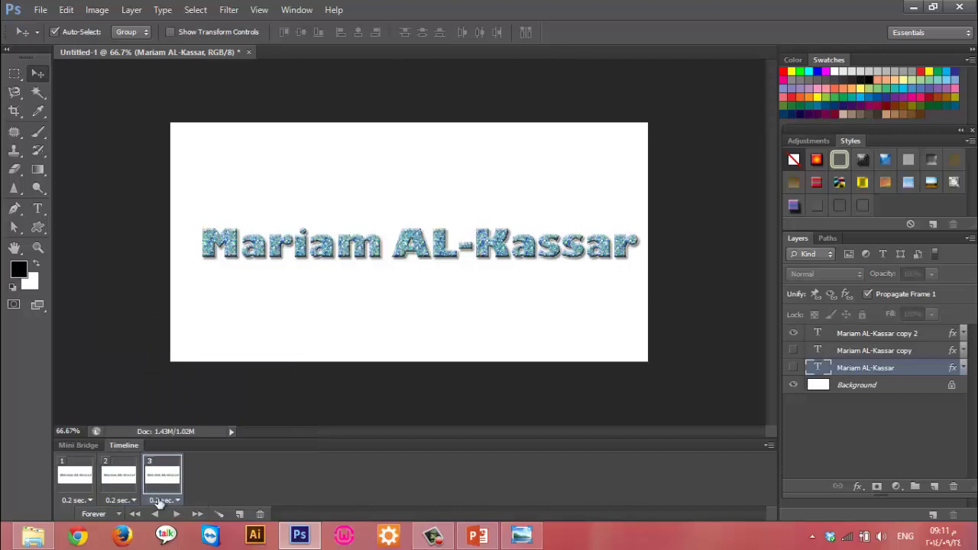
left_click(177, 516)
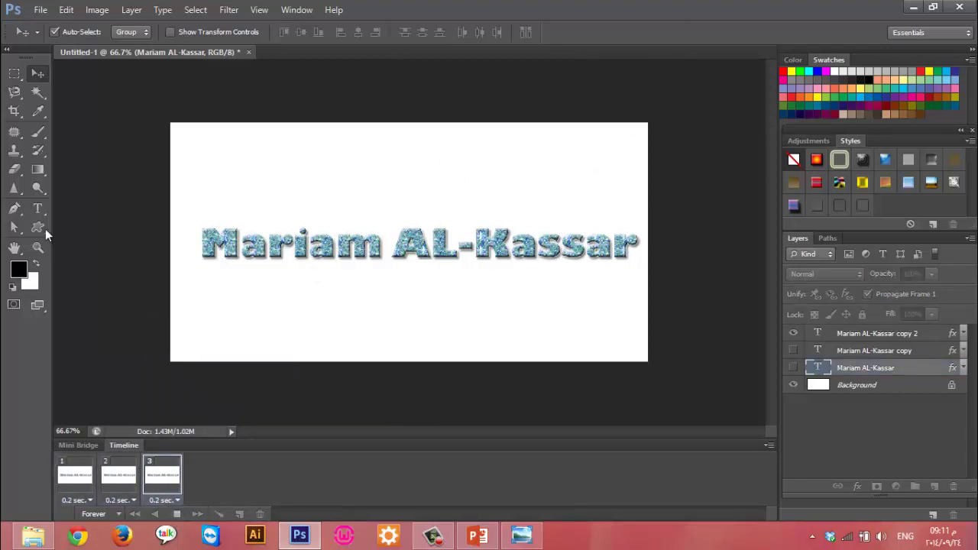
left_click(39, 10)
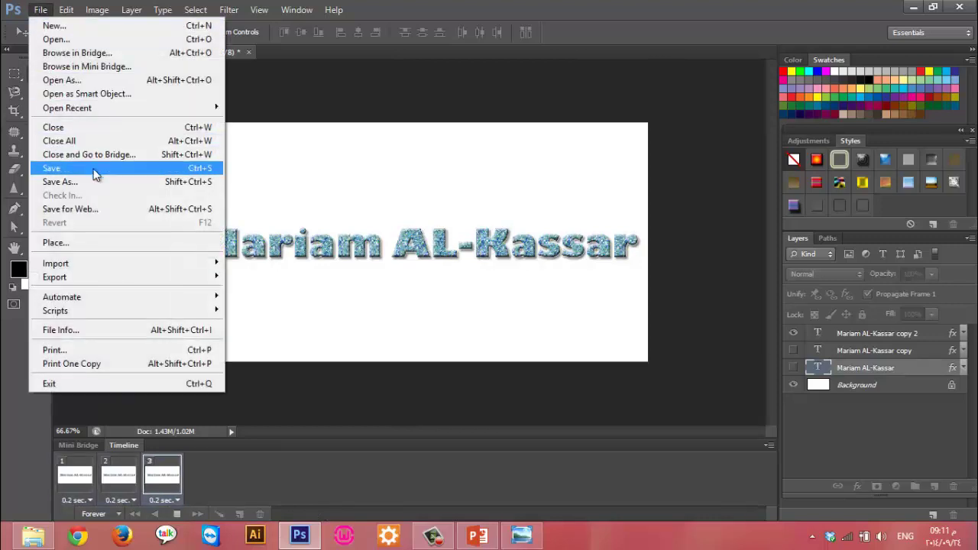
Start a regular Save As, check the formats, then cancel it
left_click(127, 178)
left_click(511, 304)
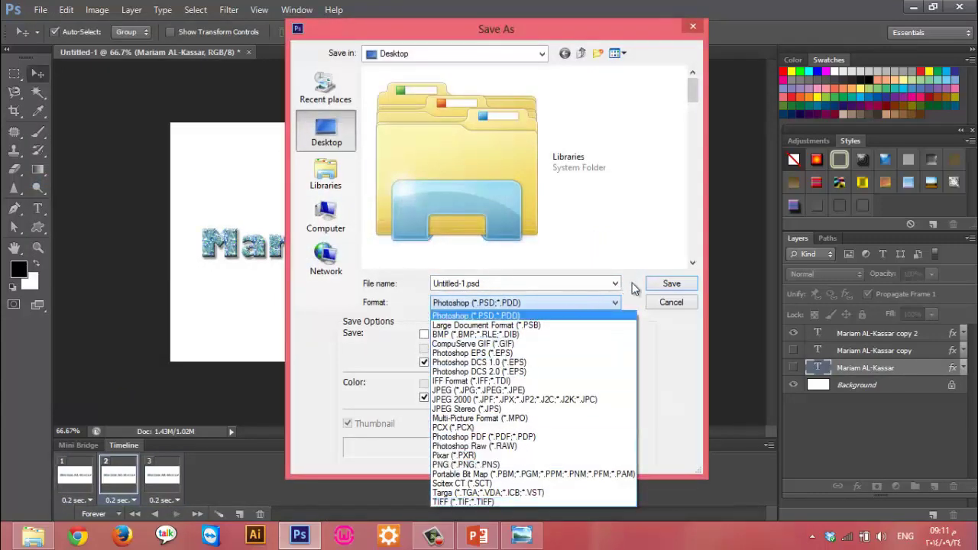
left_click(679, 305)
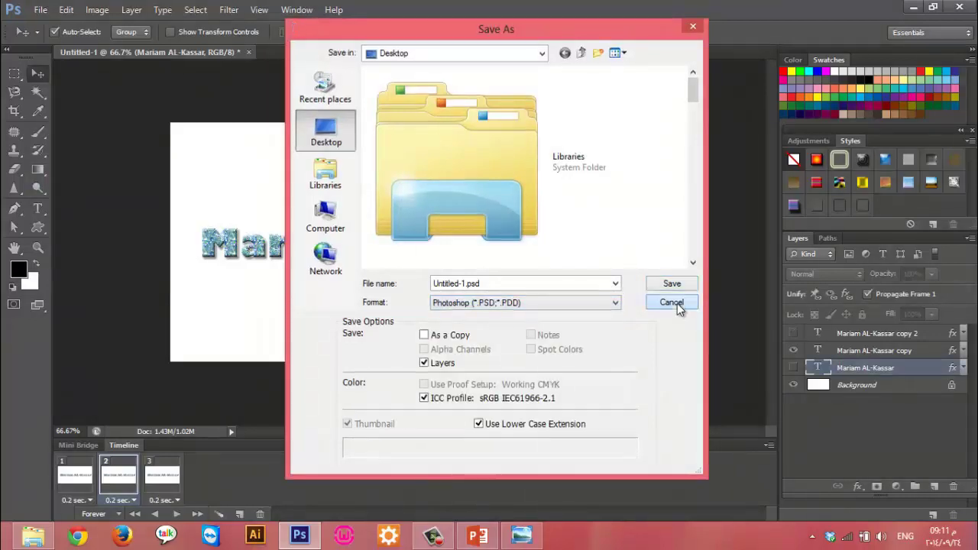
left_click(672, 303)
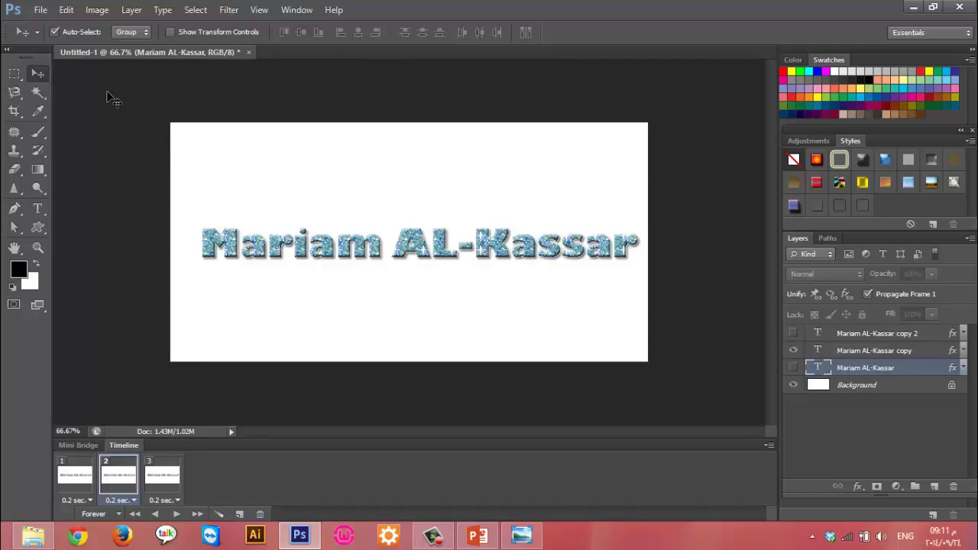
Open Save for Web with GIF as the output format
left_click(40, 11)
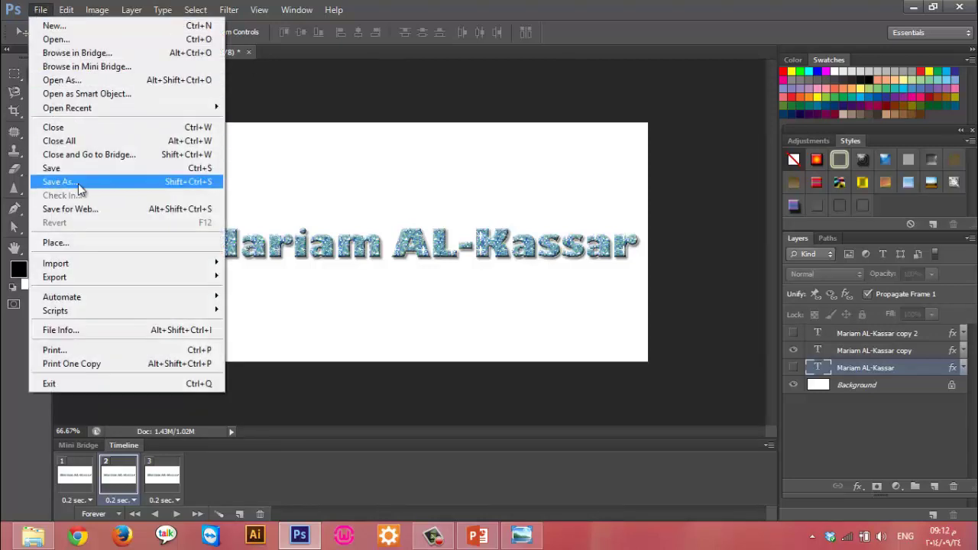
left_click(93, 214)
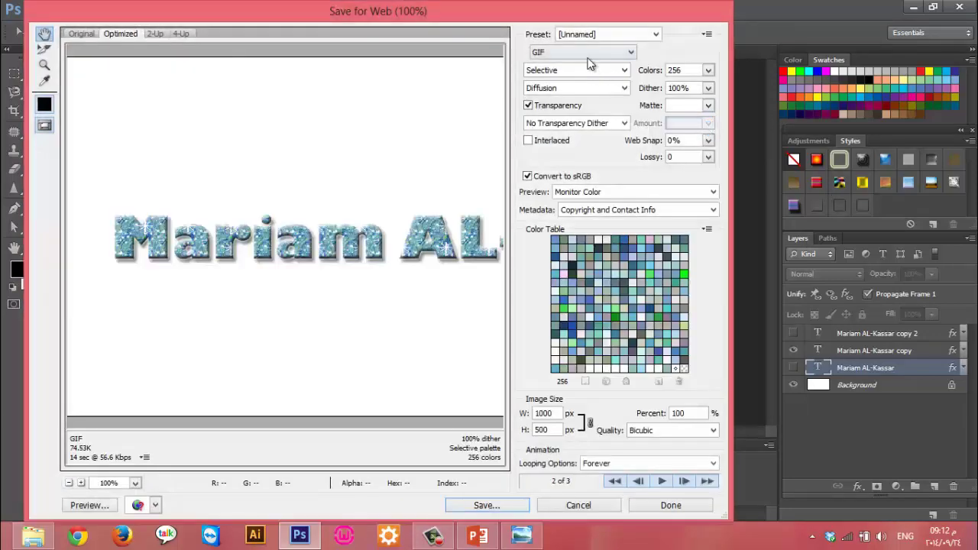
left_click(589, 52)
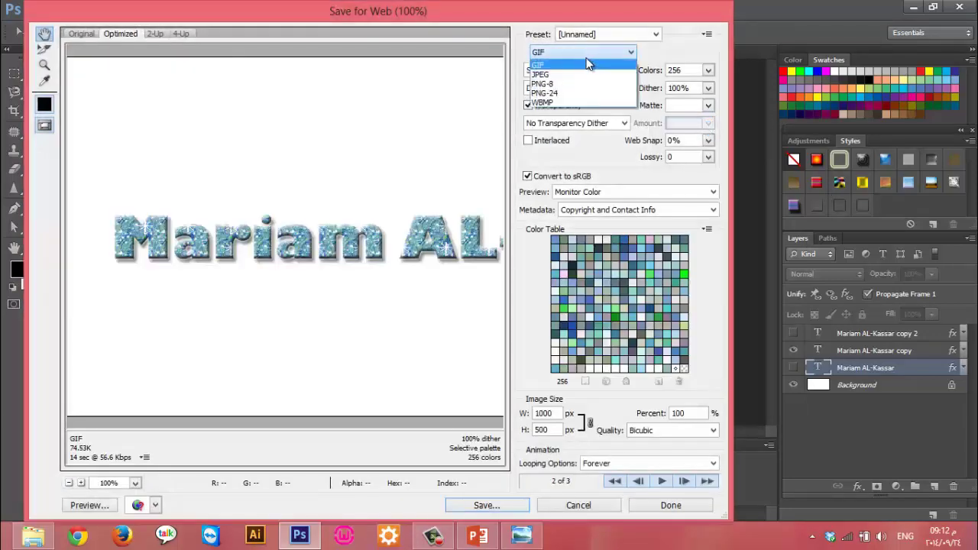
left_click(623, 65)
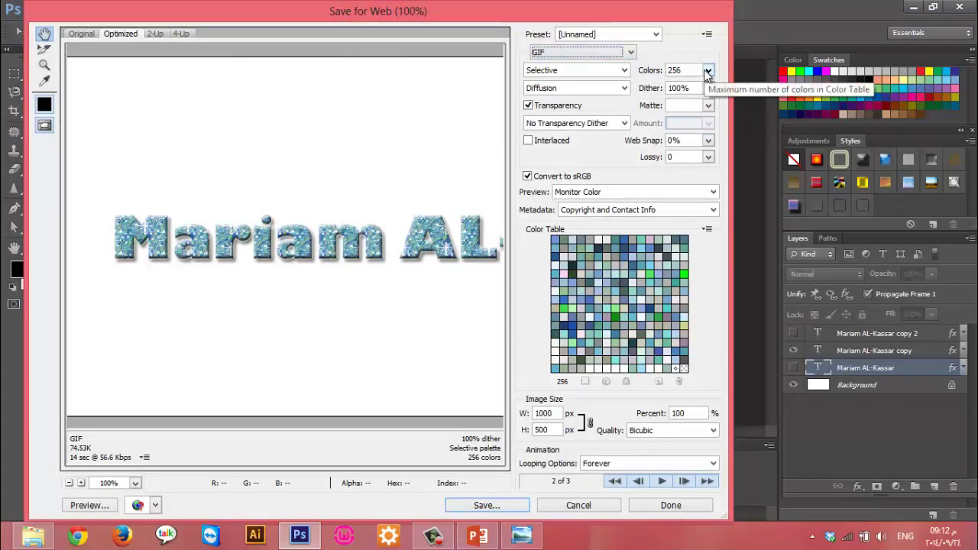
Try 2, 8 and 16 colours, settle on 256, and save Untitled-1.gif to the Desktop
left_click(708, 70)
left_click(689, 90)
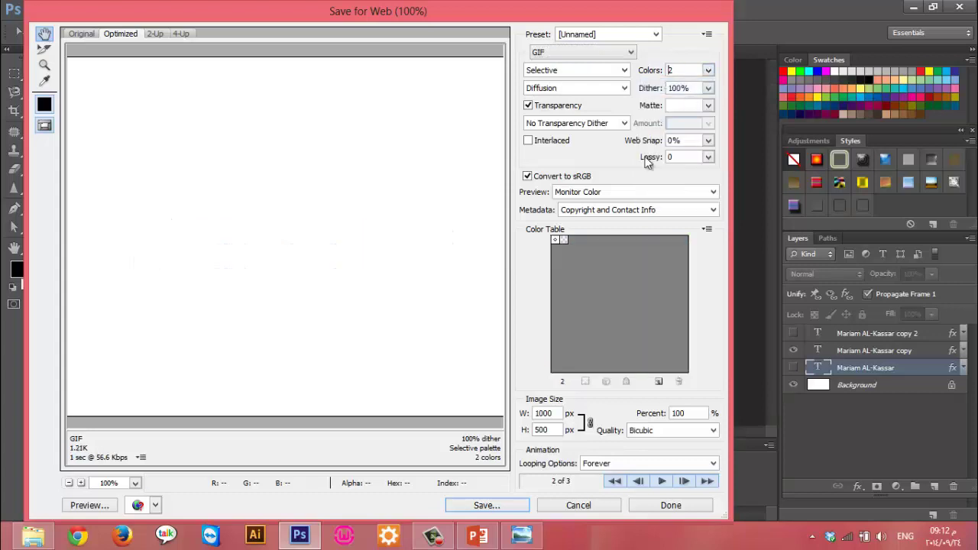
left_click(708, 71)
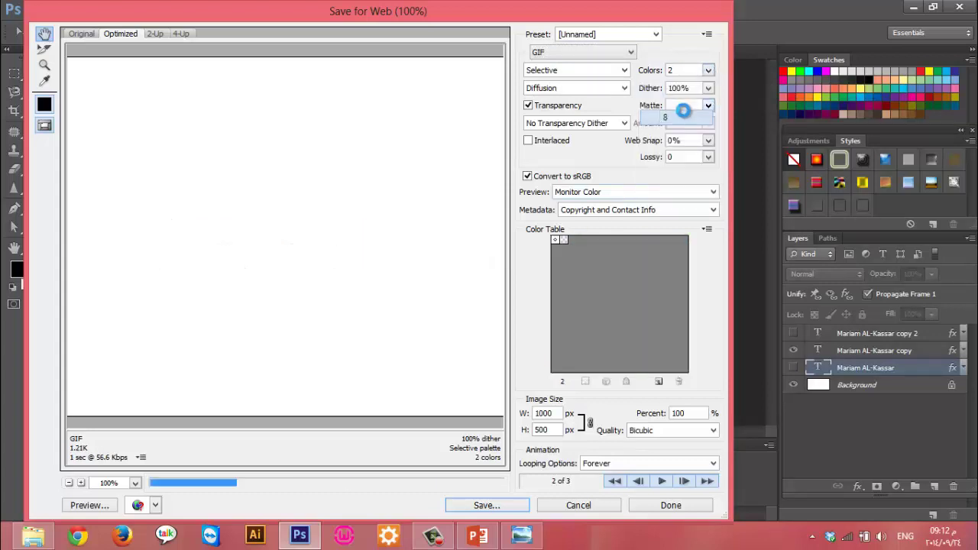
left_click(684, 106)
left_click(708, 71)
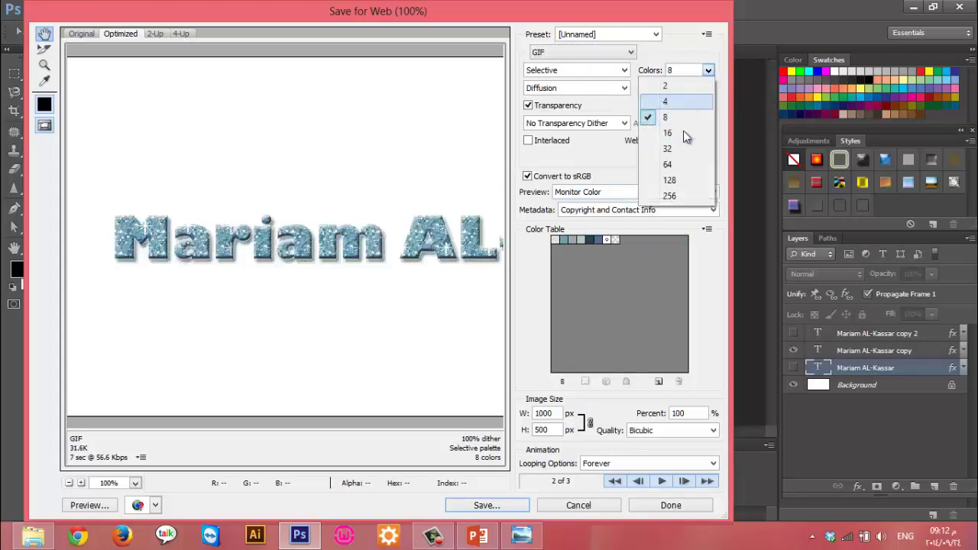
left_click(684, 130)
left_click(708, 70)
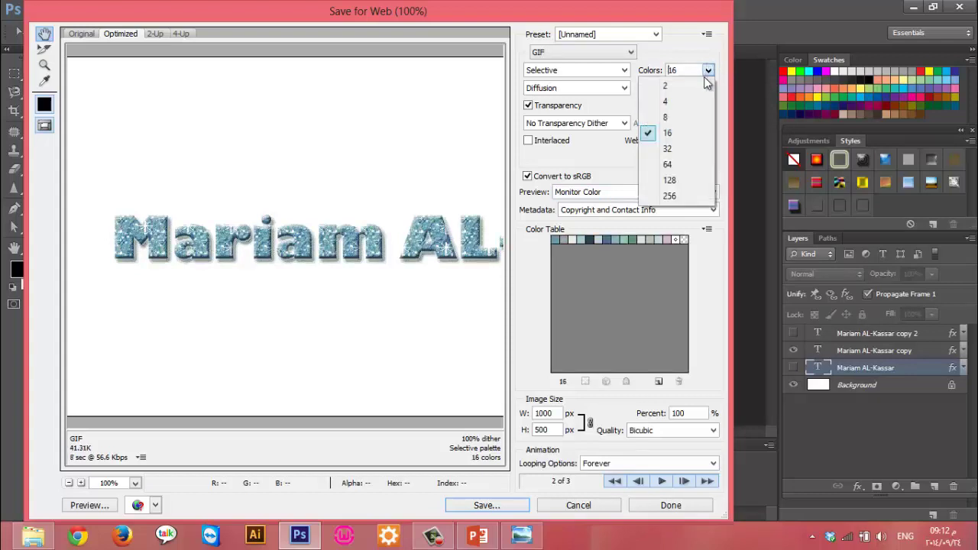
left_click(681, 197)
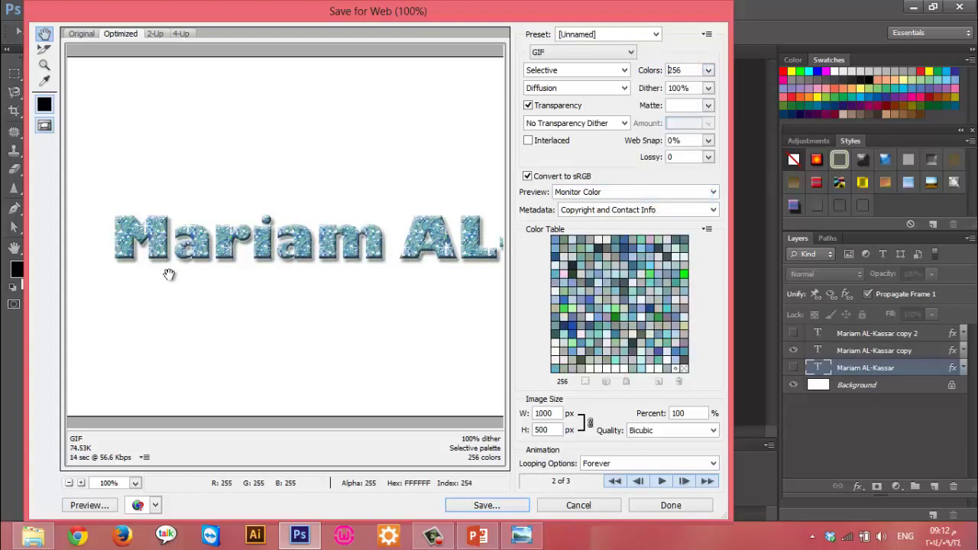
left_click(505, 505)
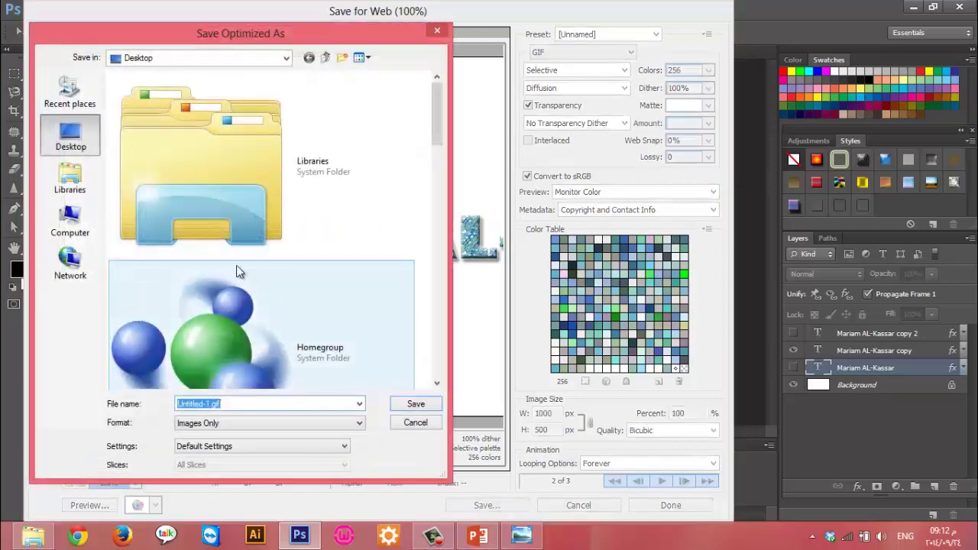
left_click(414, 404)
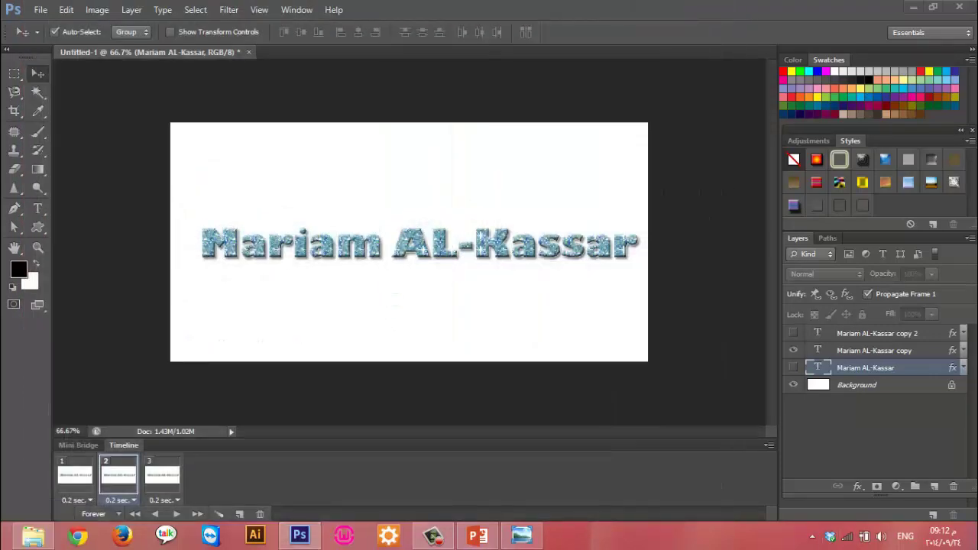
Minimize the windows, view Untitled-1.gif from the desktop in Google Chrome, then close Chrome
left_click(914, 7)
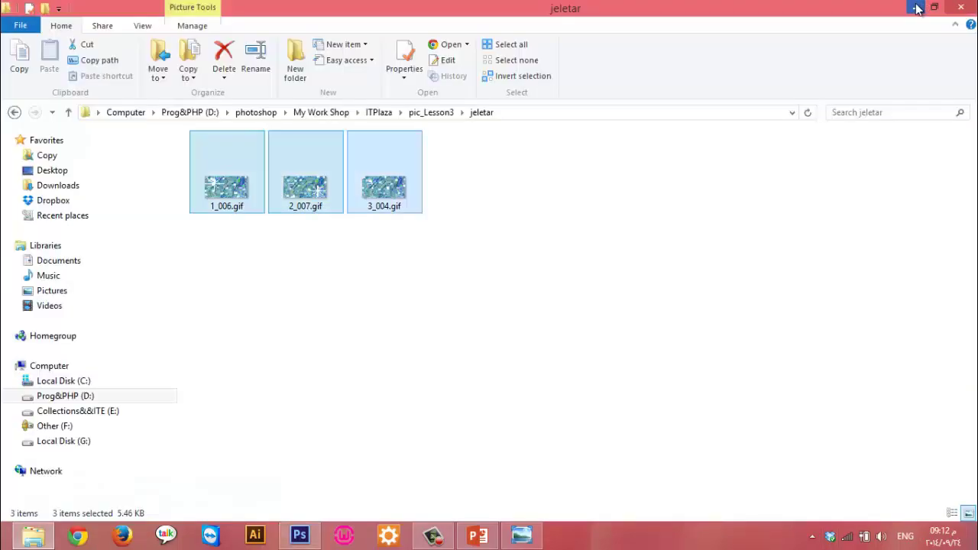
left_click(919, 7)
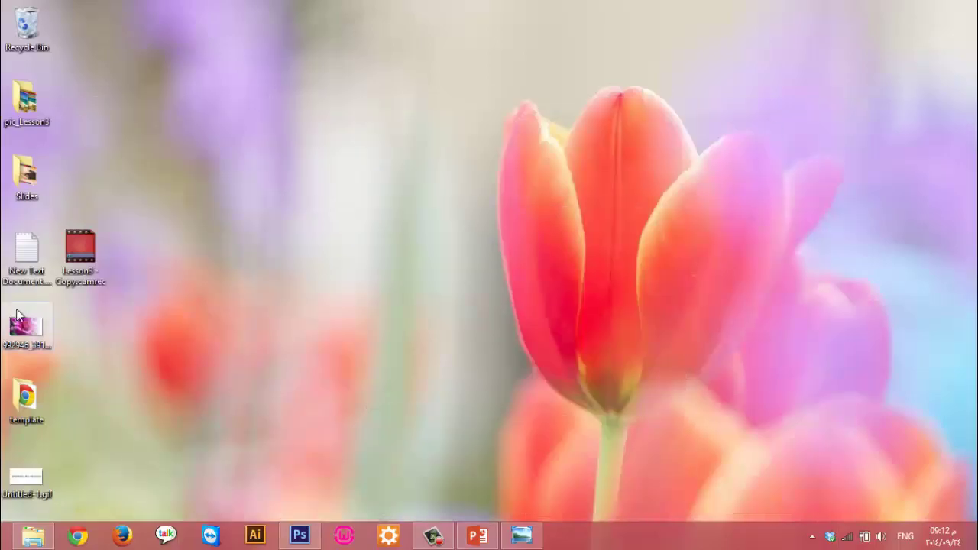
right_click(33, 469)
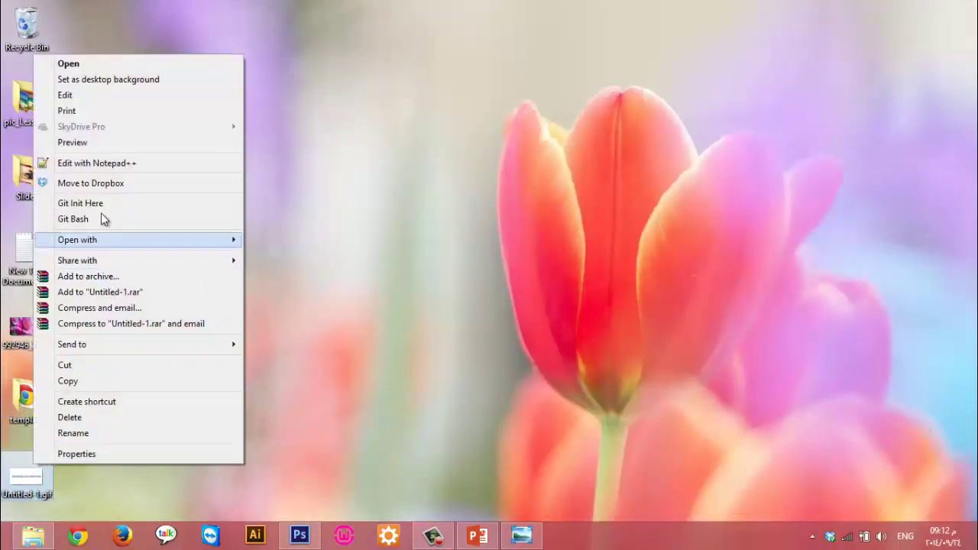
mouse_move(137, 240)
left_click(340, 272)
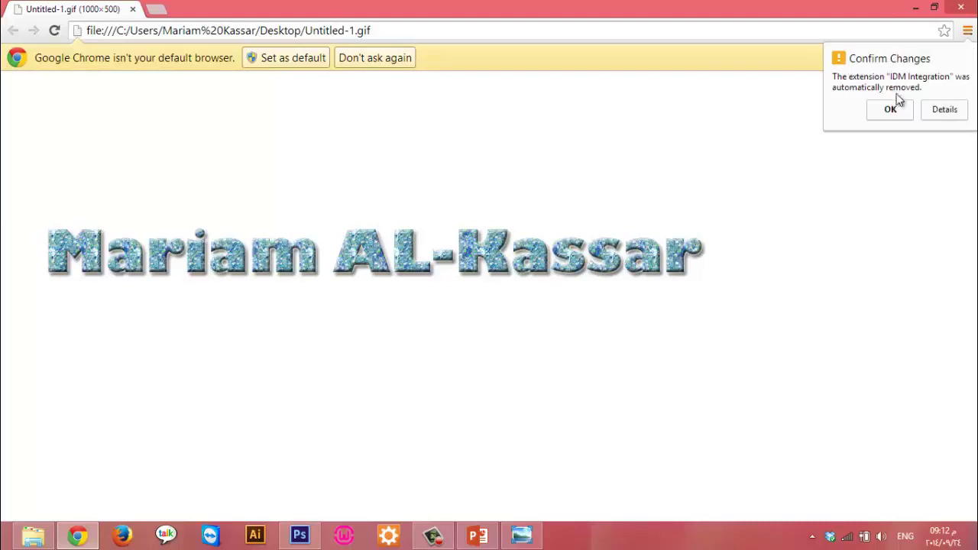
left_click(891, 109)
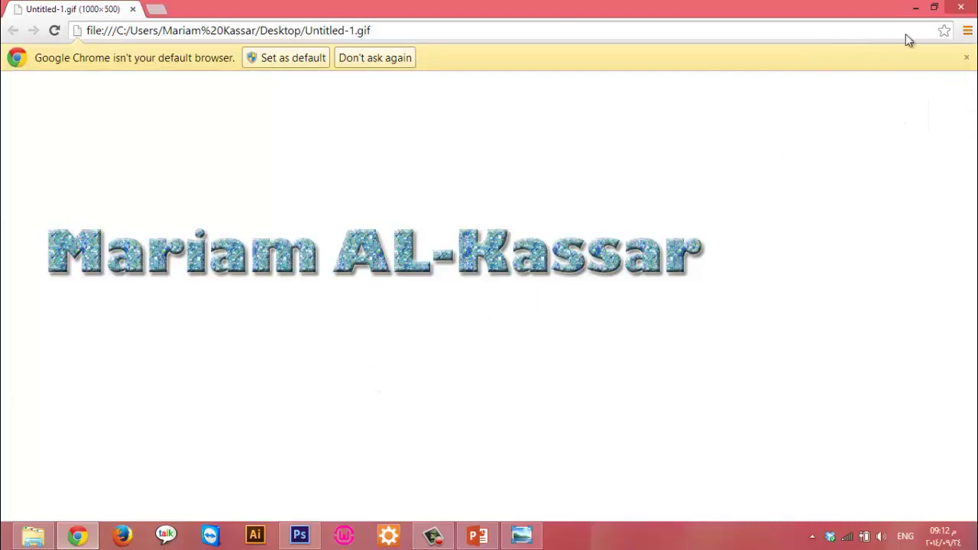
left_click(961, 7)
Restore PowerPoint and go to slide 68, Filters, with the Gaussian Blur example
left_click(477, 544)
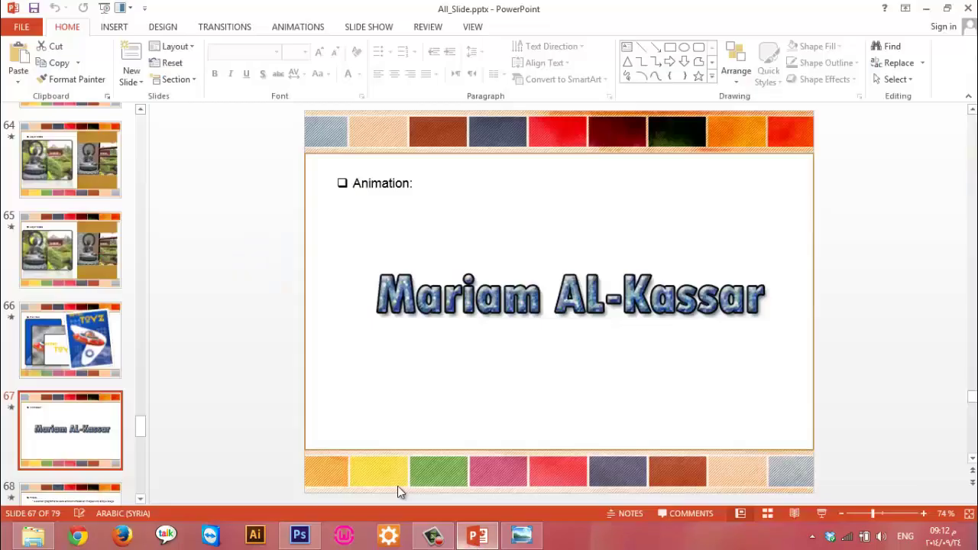
scroll(106, 450, "down", 1)
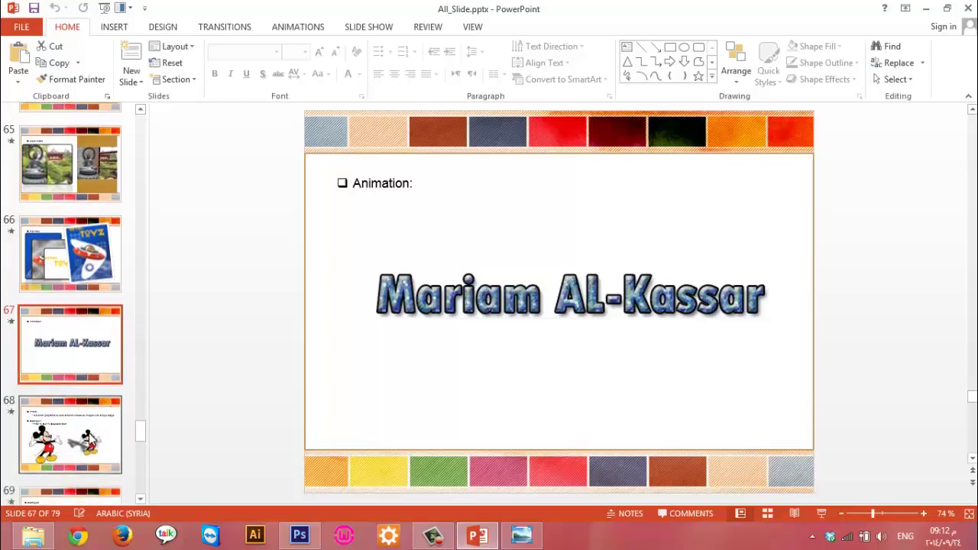
left_click(90, 441)
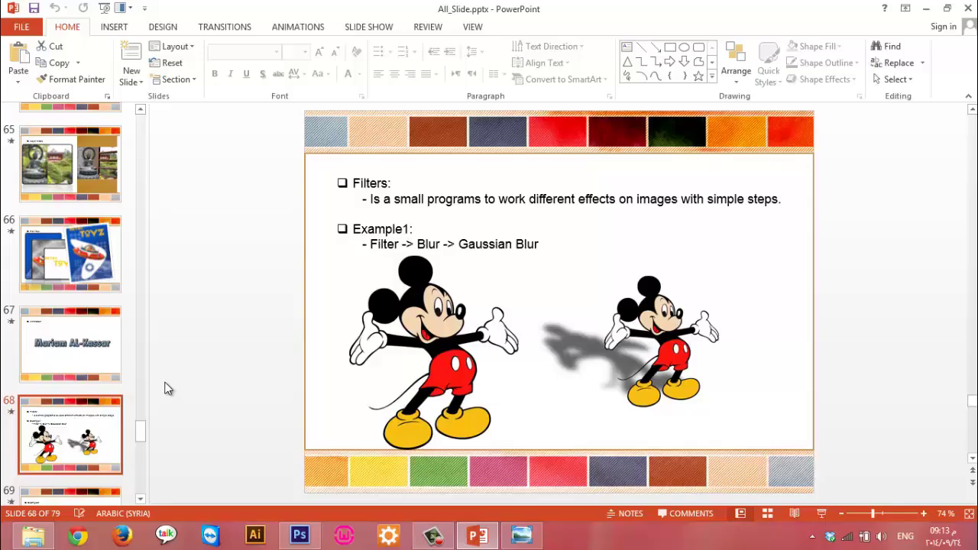
Present the filter example slides from slide 68 through Example7, then end the show
key("shift+F5")
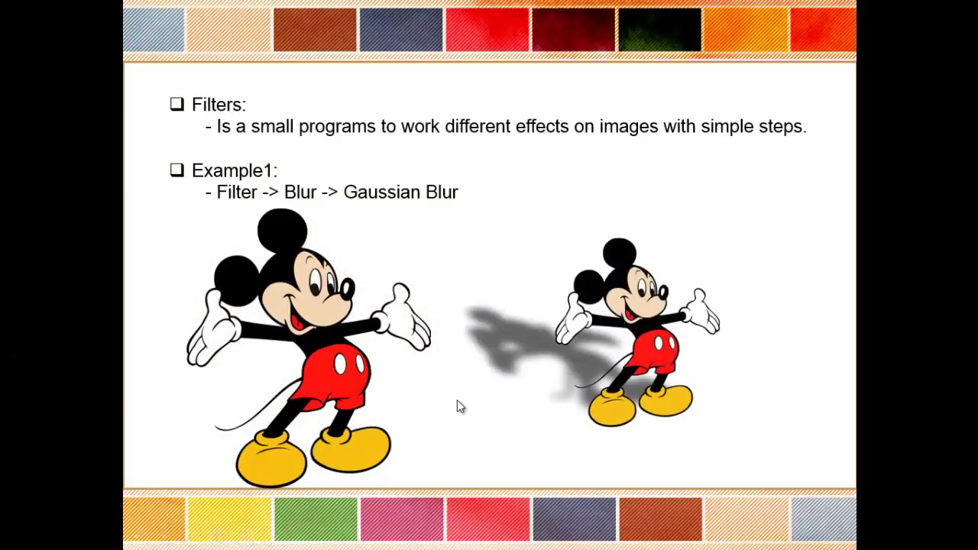
left_click(481, 353)
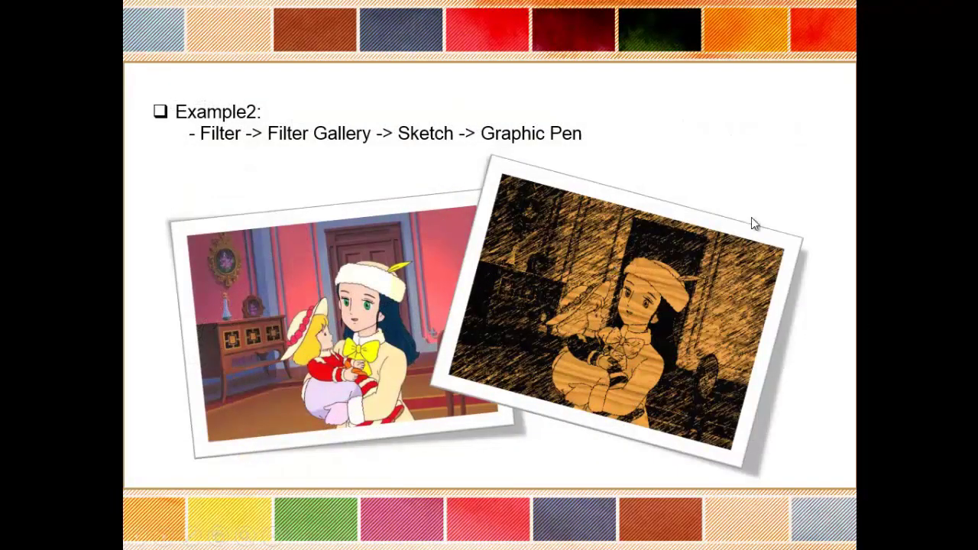
left_click(662, 280)
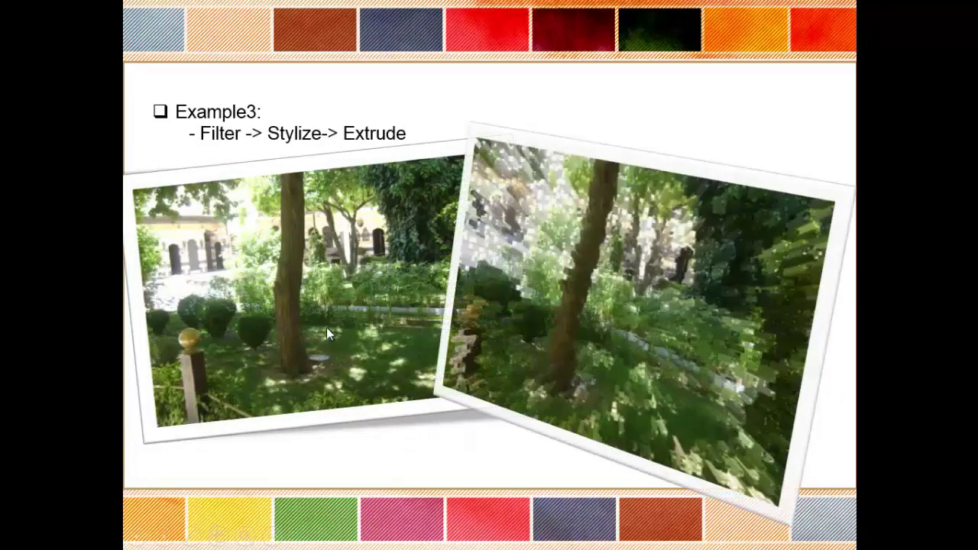
left_click(328, 330)
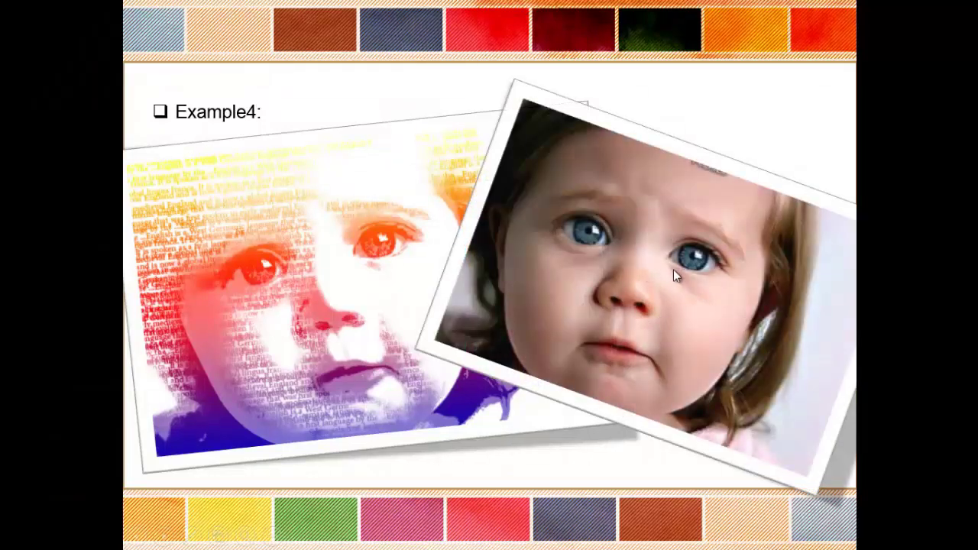
left_click(303, 213)
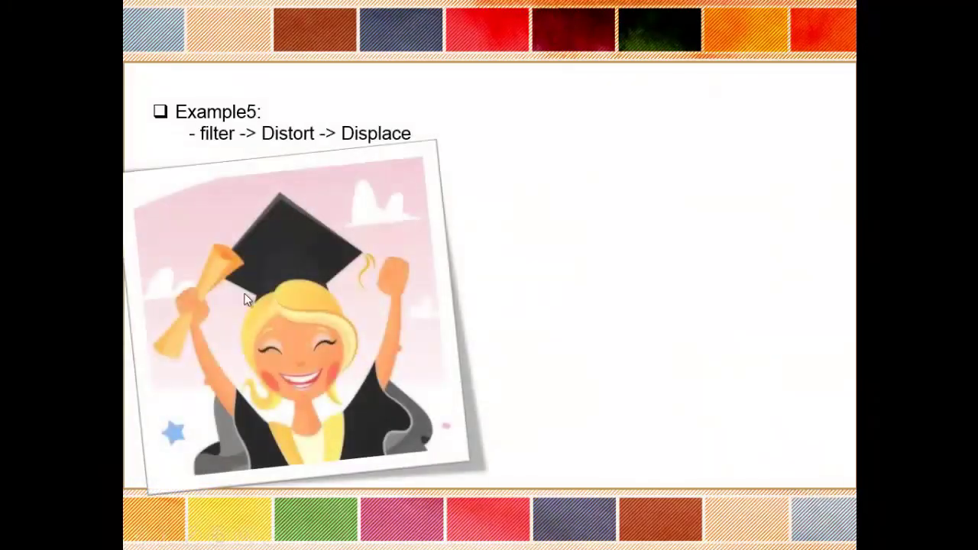
left_click(406, 317)
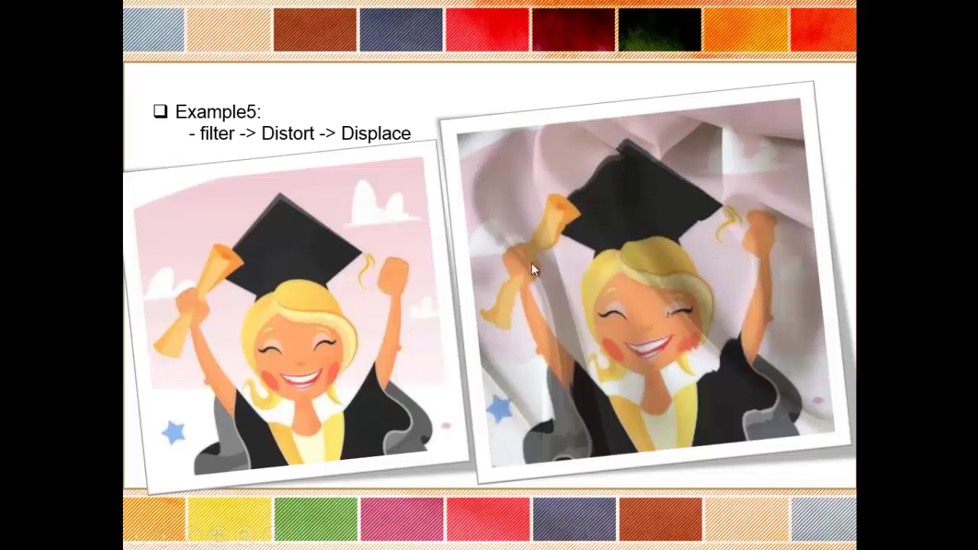
left_click(664, 262)
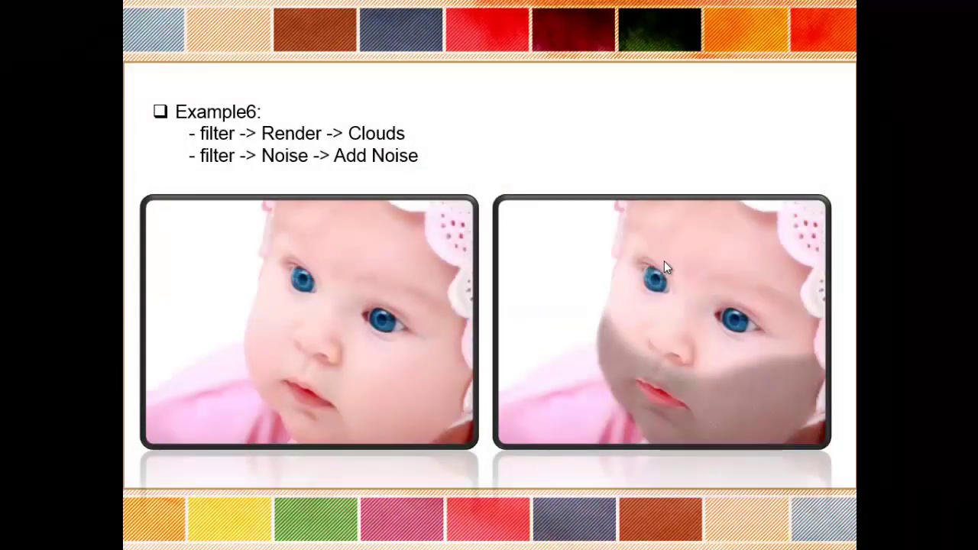
left_click(664, 262)
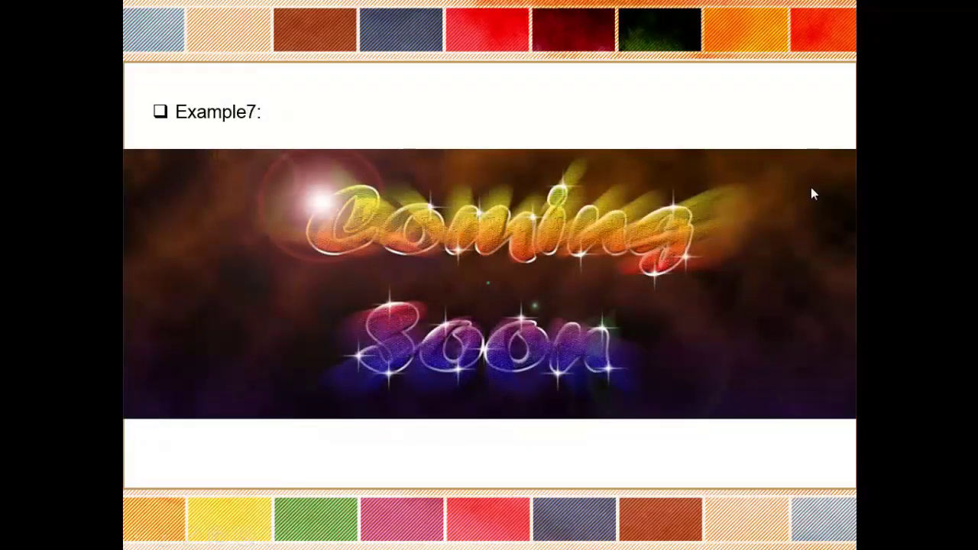
key("Escape")
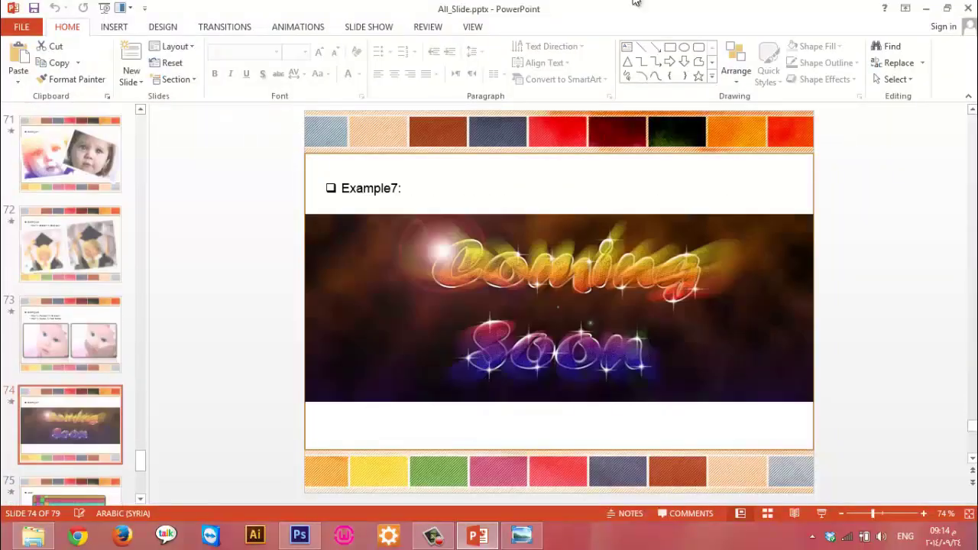
Return to slide 68 with the Mickey examples in the thumbnail pane
scroll(130, 235, "up", 3)
scroll(130, 235, "up", 1)
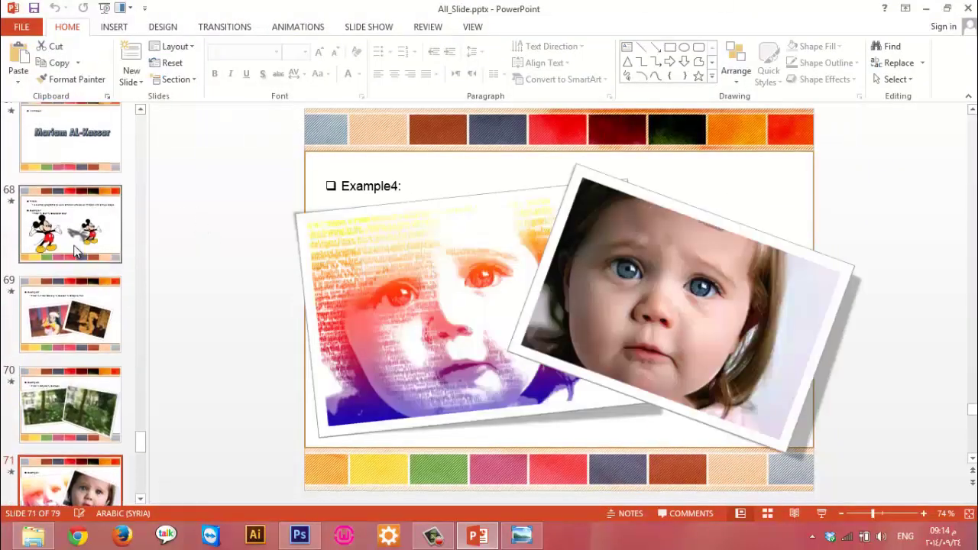
left_click(71, 224)
left_click(300, 535)
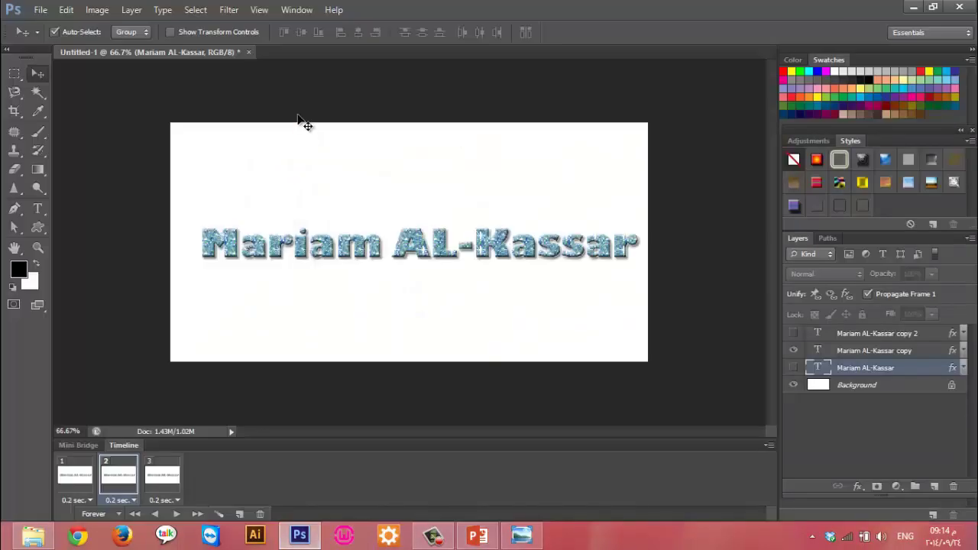
Close the Untitled-1 document without saving
right_click(312, 52)
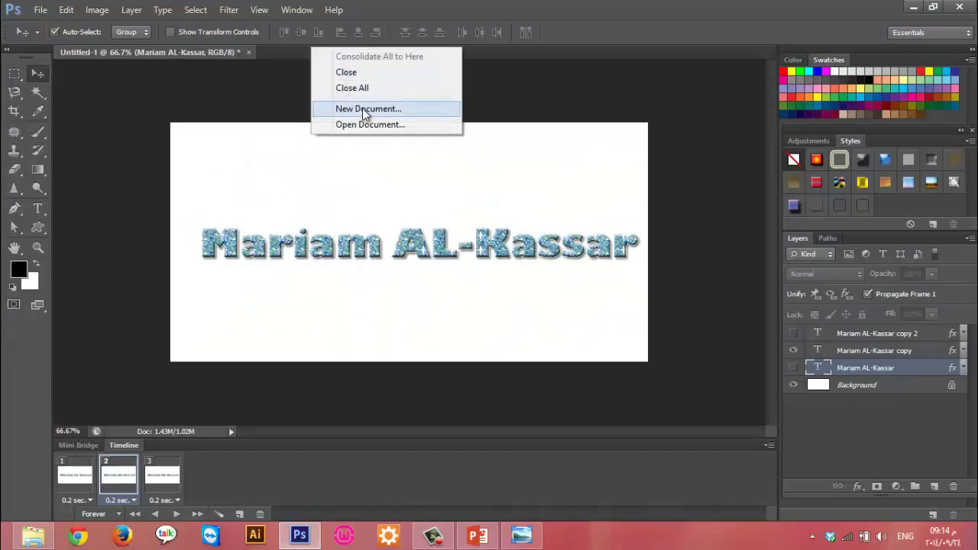
left_click(364, 92)
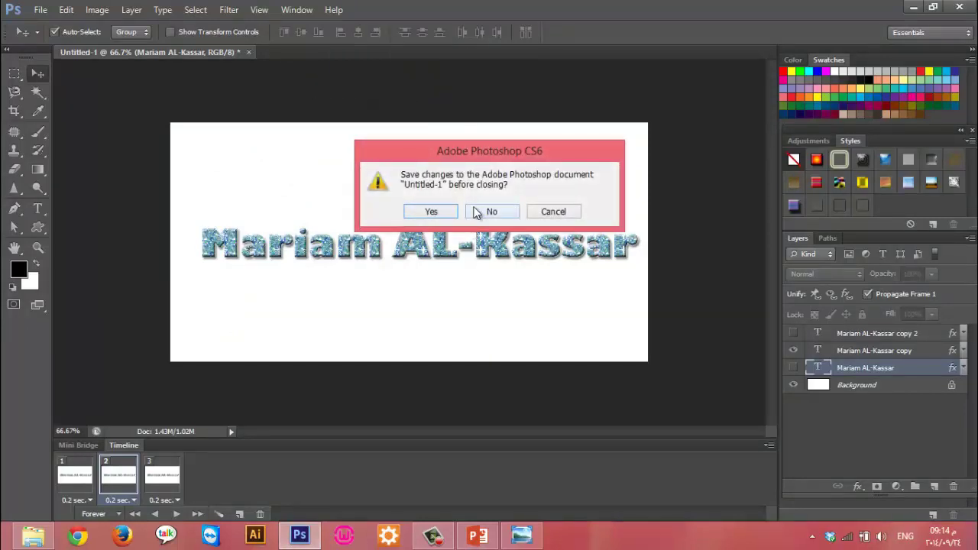
left_click(475, 213)
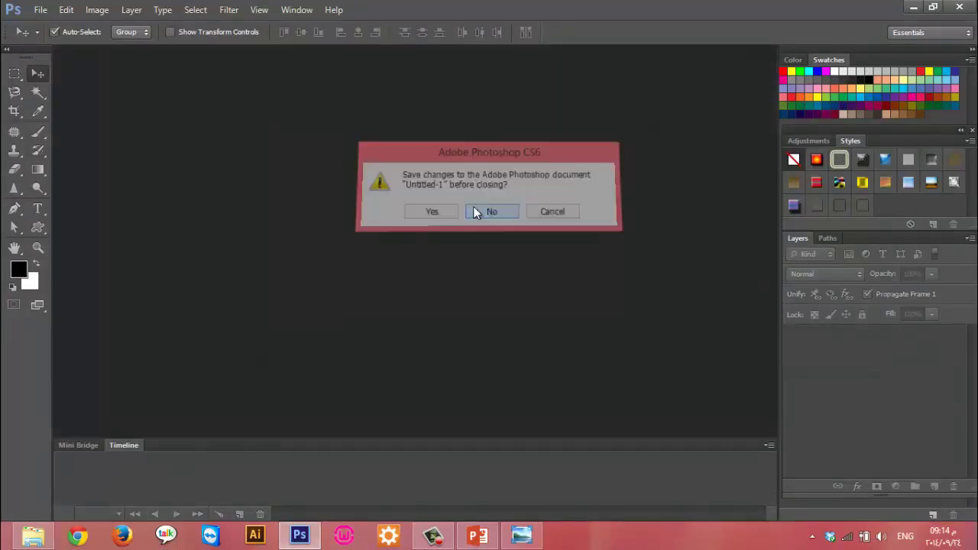
Close the bottom Timeline and Mini Bridge panel group
left_click(769, 447)
left_click(791, 430)
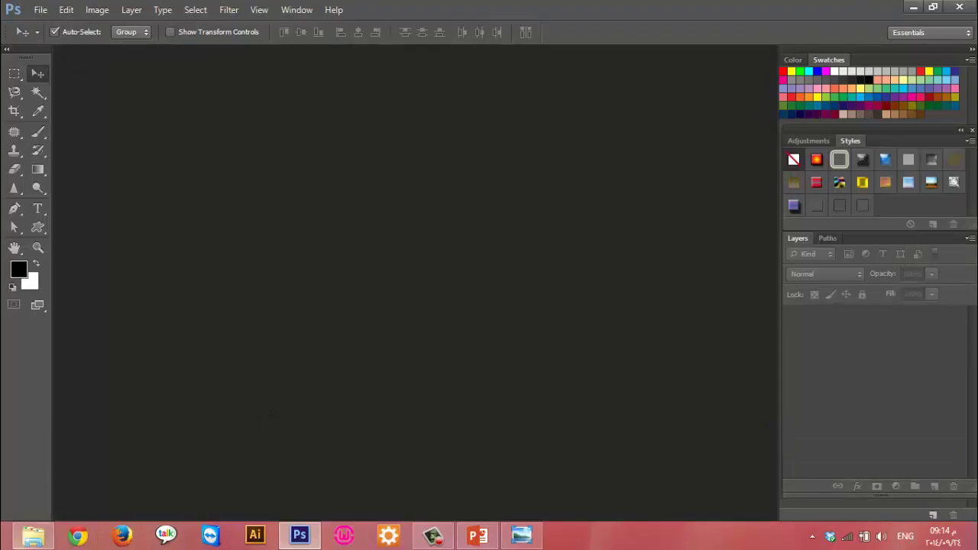
left_click(33, 535)
Browse to pic_Lesson3\Filter\exper1 and open befor1.png in Photoshop
left_click(344, 254)
key("BackSpace")
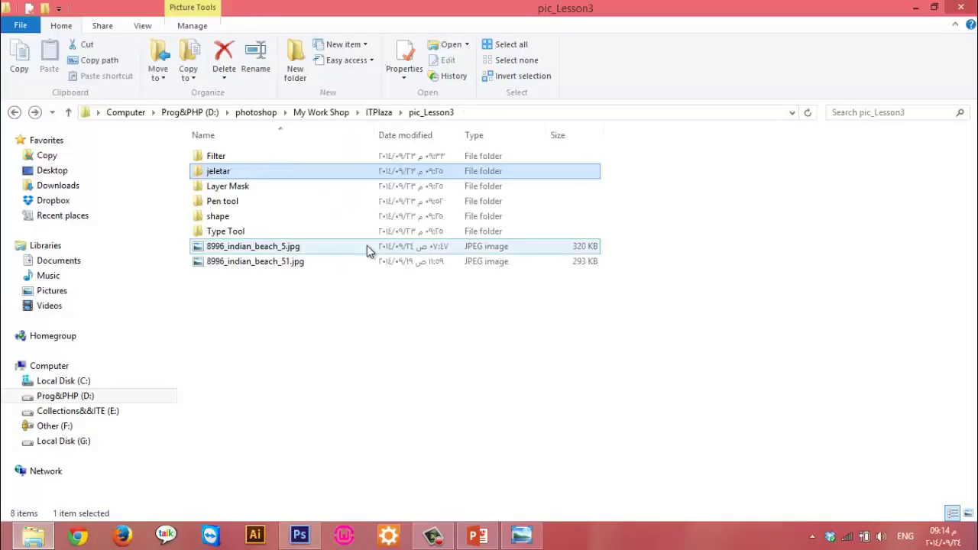
key("Down")
key("Up")
key("Up")
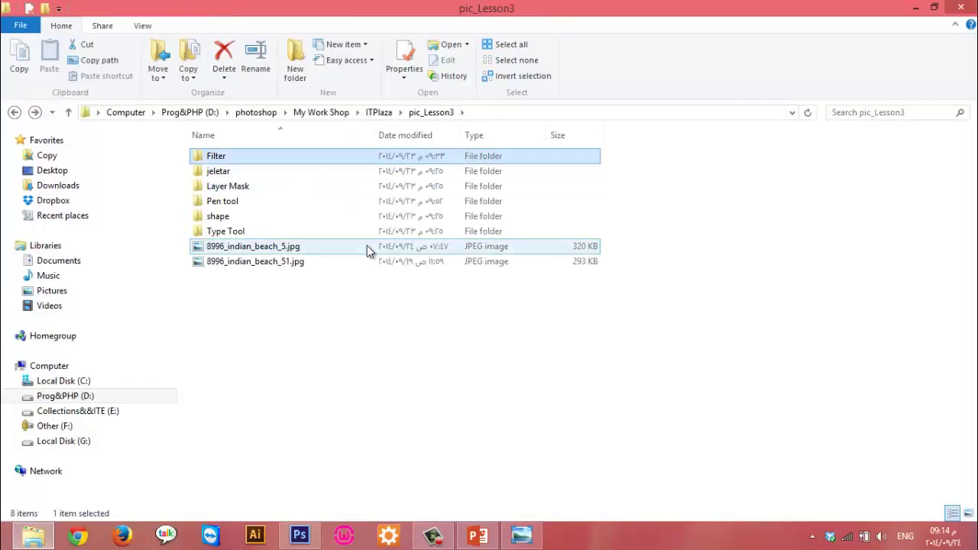
key("Return")
key("Return")
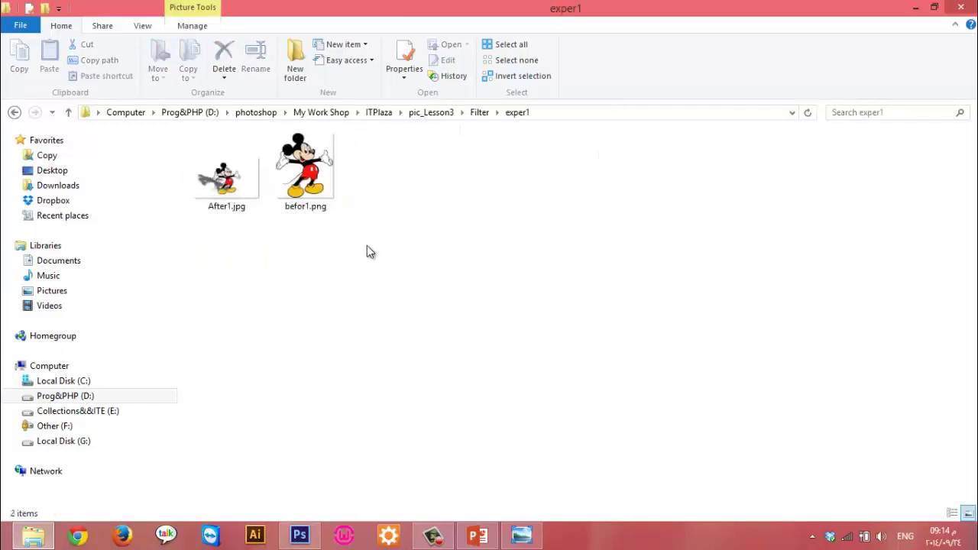
mouse_move(304, 187)
left_mouse_down()
mouse_move(309, 540)
mouse_move(309, 244)
left_mouse_up()
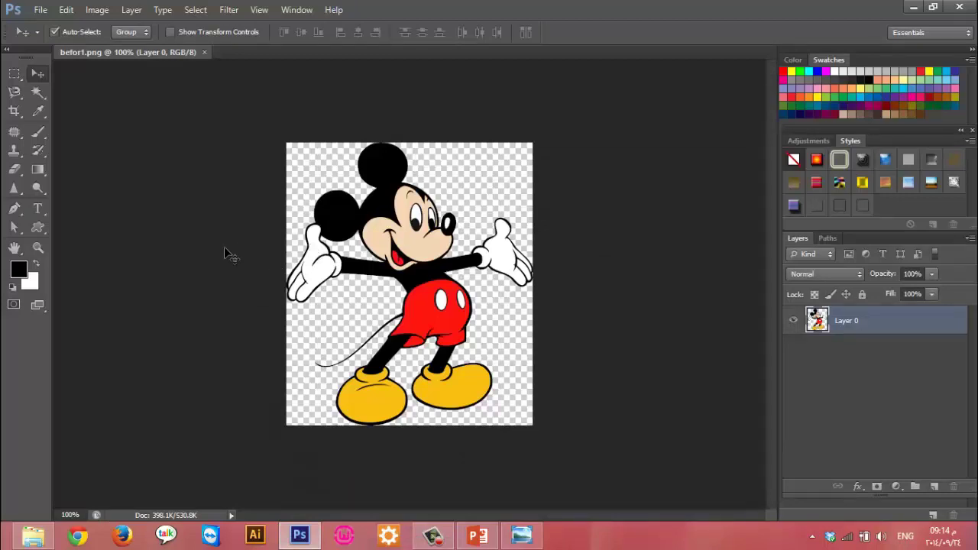
Create a 1000×500 document and move the Mickey image into it
key("ctrl+n")
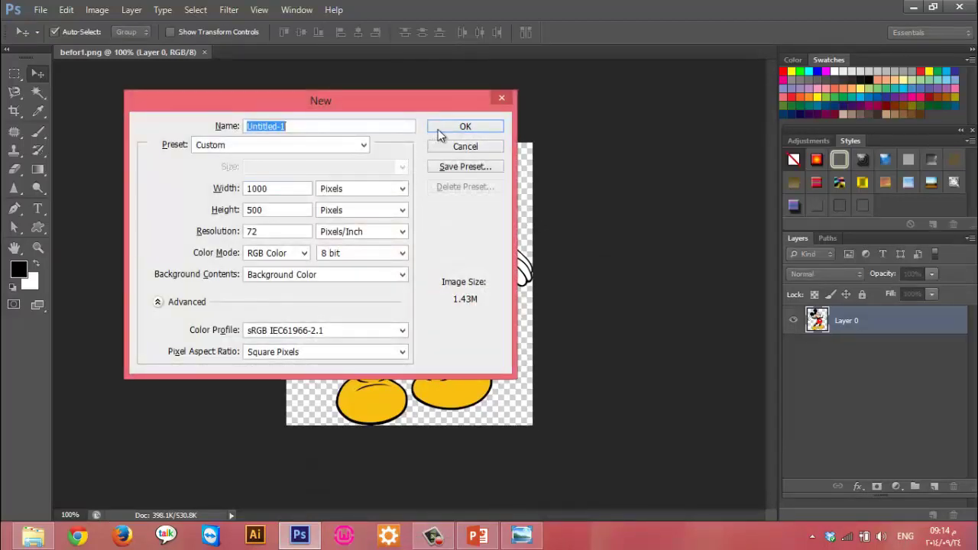
left_click(465, 127)
left_click(161, 51)
mouse_move(441, 282)
left_mouse_down()
mouse_move(439, 243)
mouse_move(411, 200)
mouse_move(472, 262)
left_mouse_up()
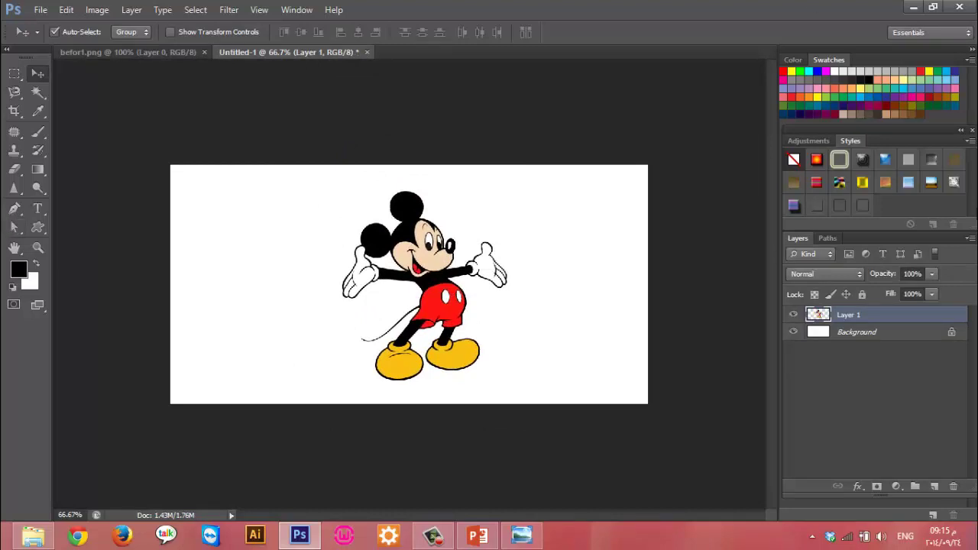
Give Mickey's Layer 1 a drop shadow with distance about 23 px
double_click(926, 314)
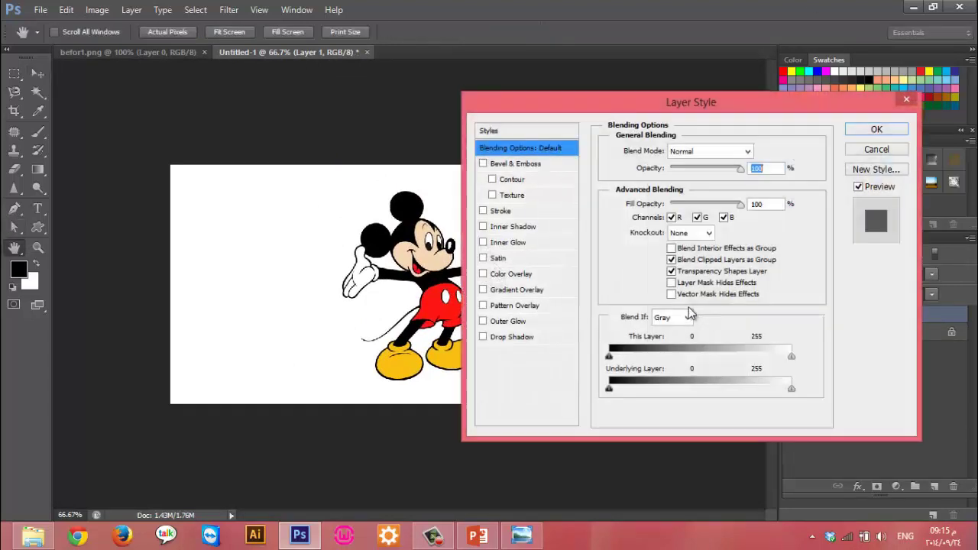
left_click(528, 337)
left_click_drag(662, 213, 676, 213)
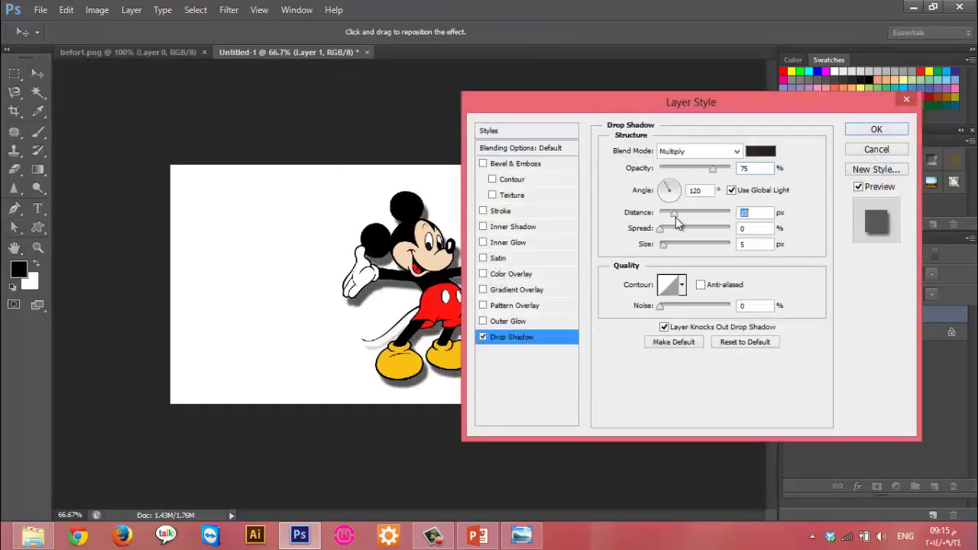
left_click(875, 131)
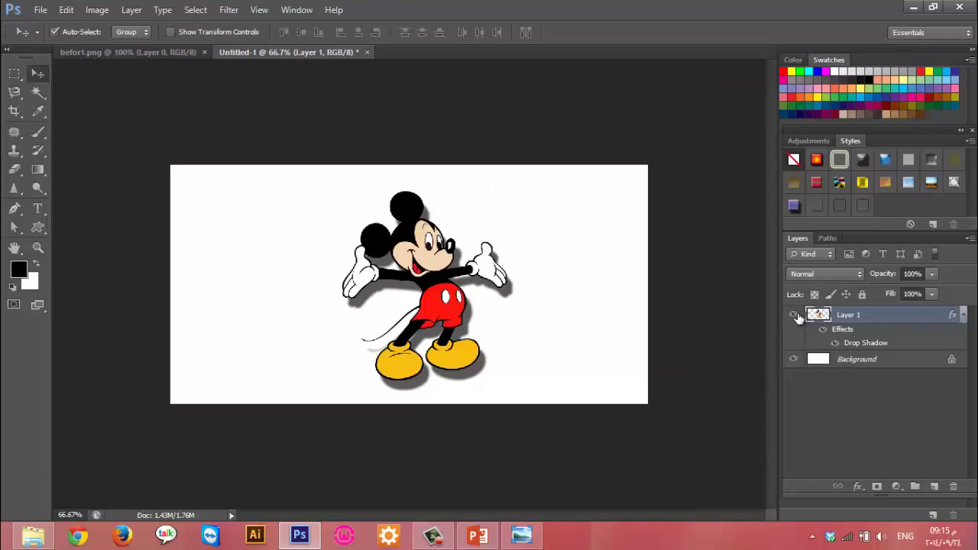
left_click(794, 315)
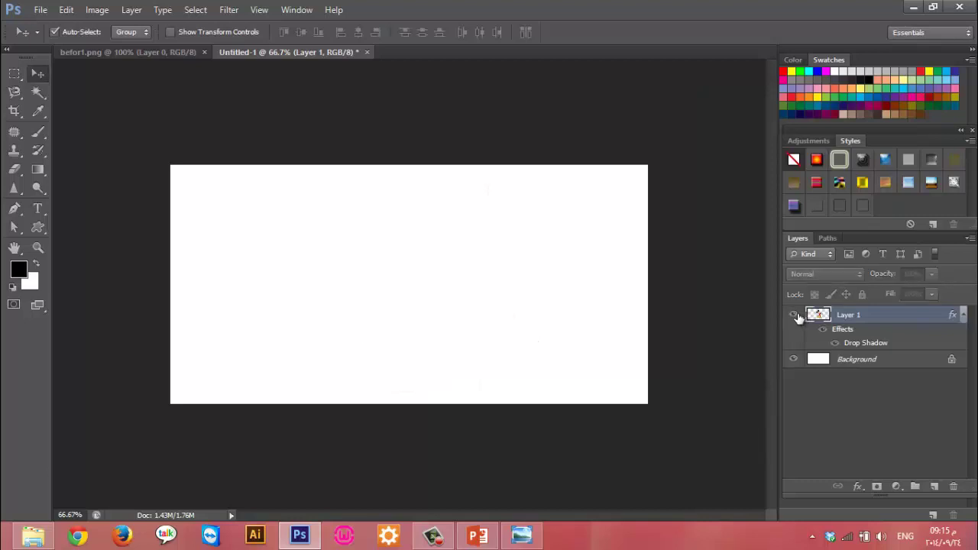
left_click(965, 314)
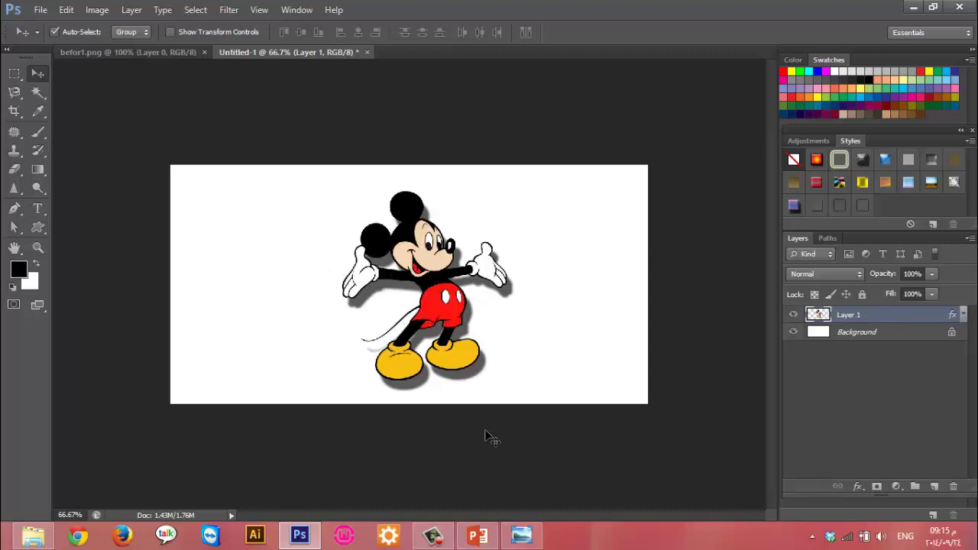
left_click(478, 536)
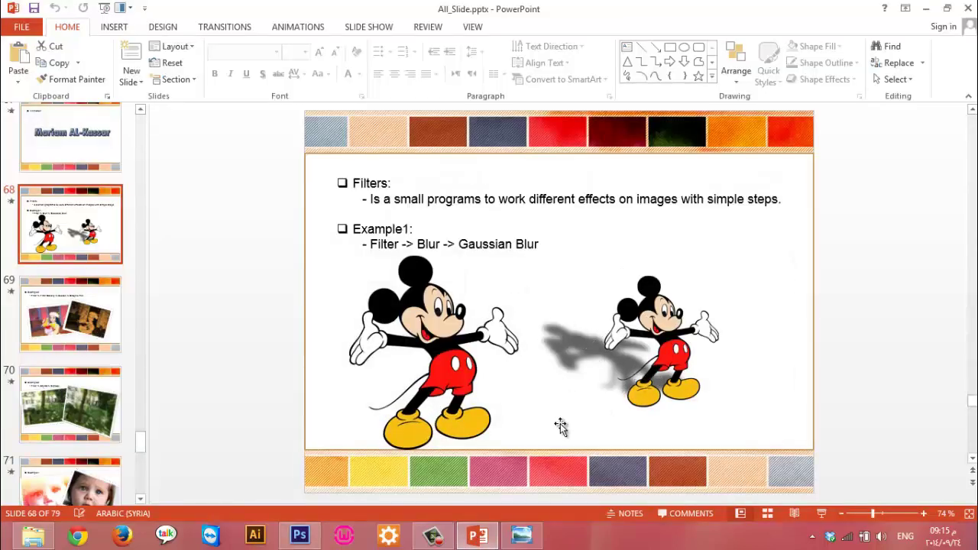
left_click(304, 544)
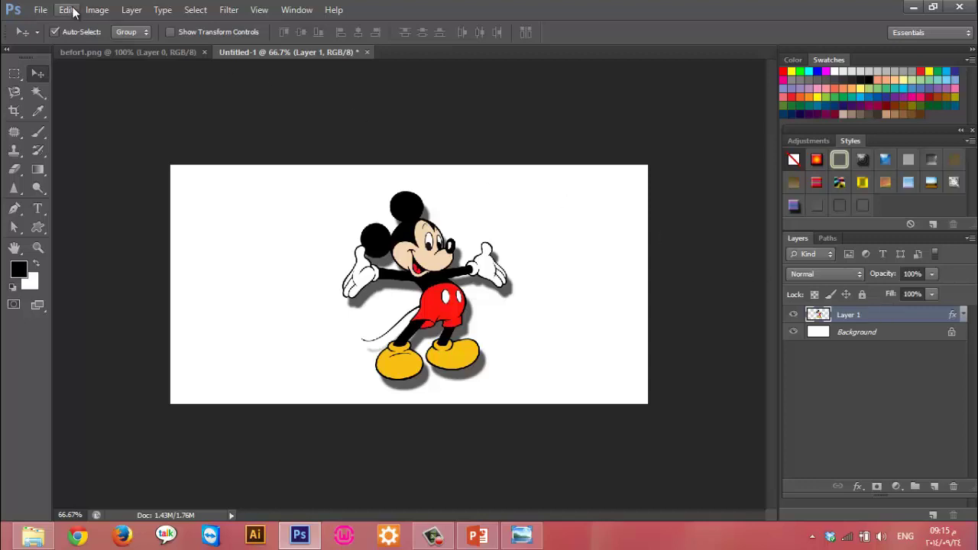
Split Layer 1's drop shadow onto its own layer and select that shadow layer
left_click(132, 10)
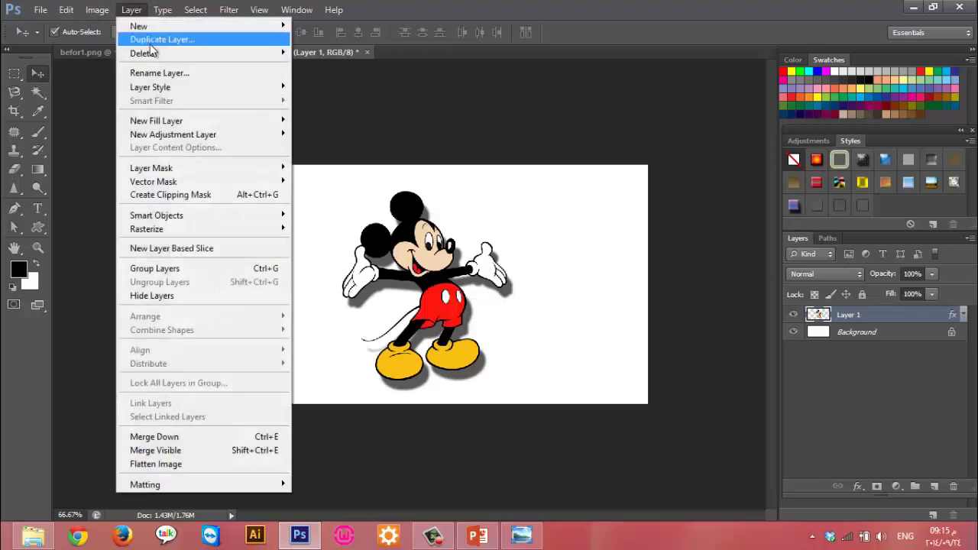
mouse_move(151, 87)
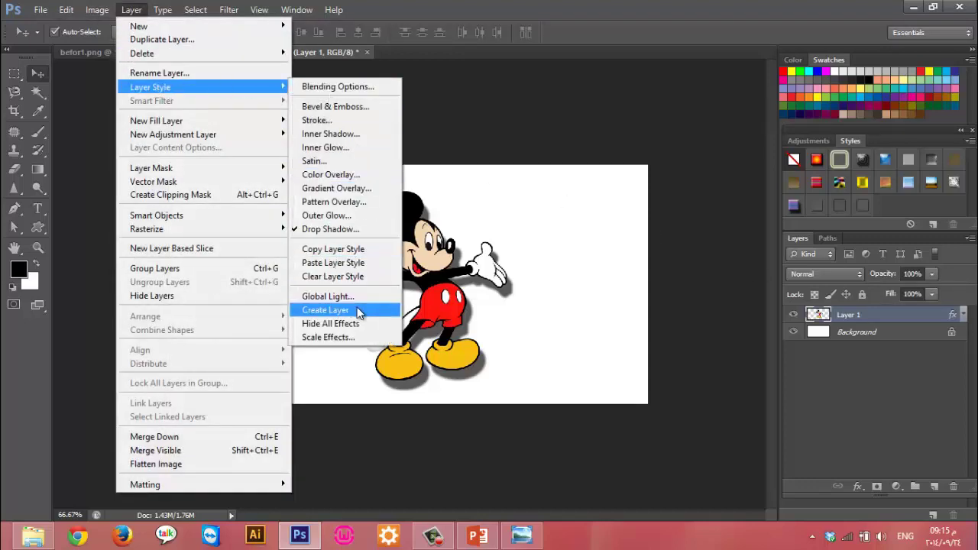
left_click(360, 310)
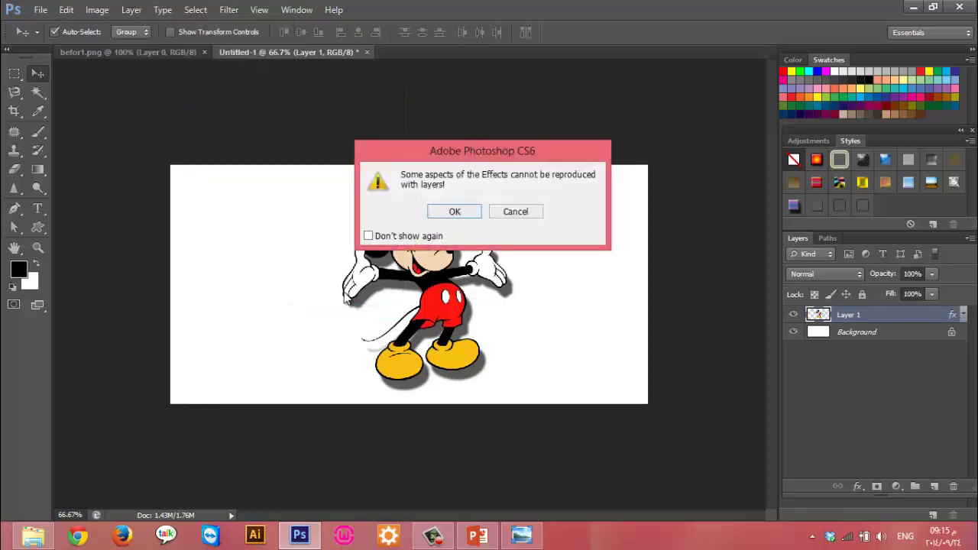
left_click(453, 213)
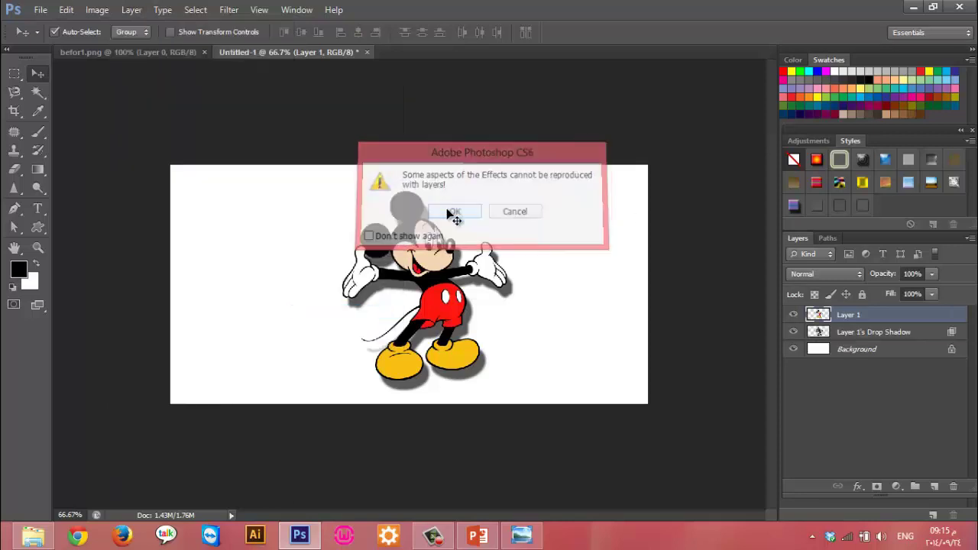
left_click(793, 316)
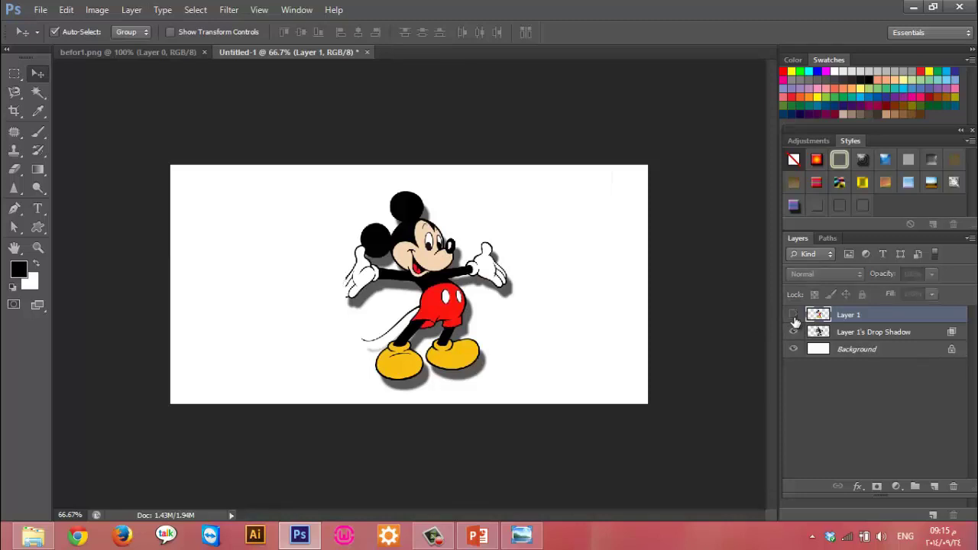
left_click(793, 321)
left_click(794, 315)
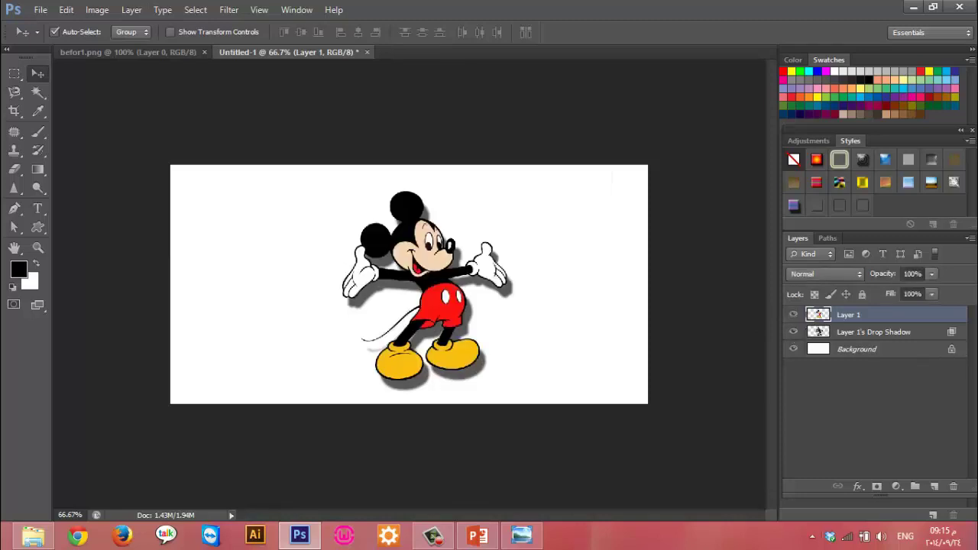
left_click(915, 341)
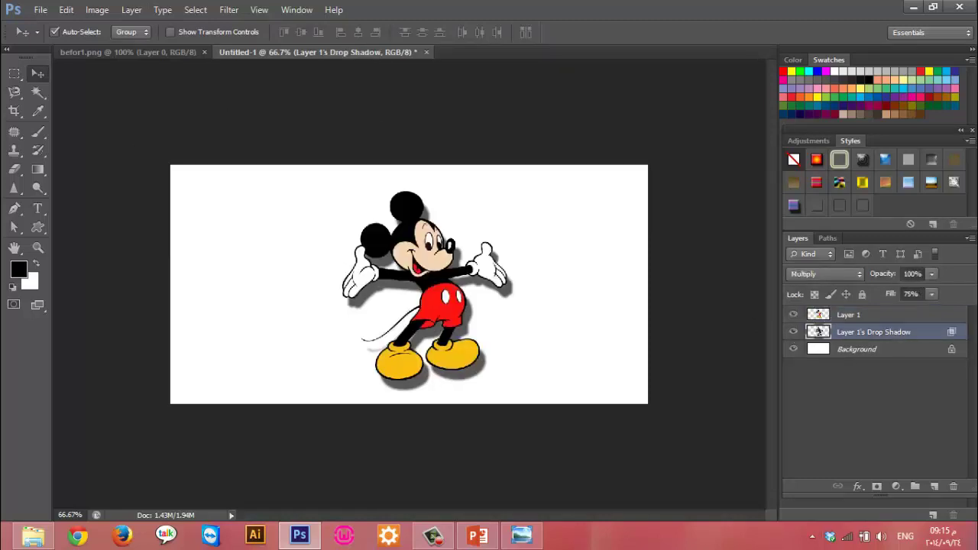
Skew and flatten the shadow into a cast shadow falling left behind Mickey
key("ctrl+t")
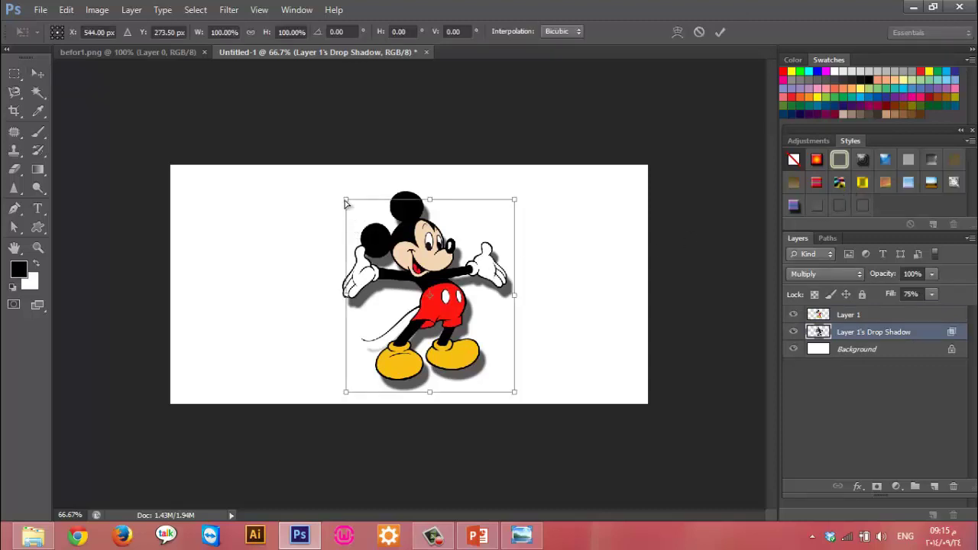
left_click_drag(345, 203, 241, 315)
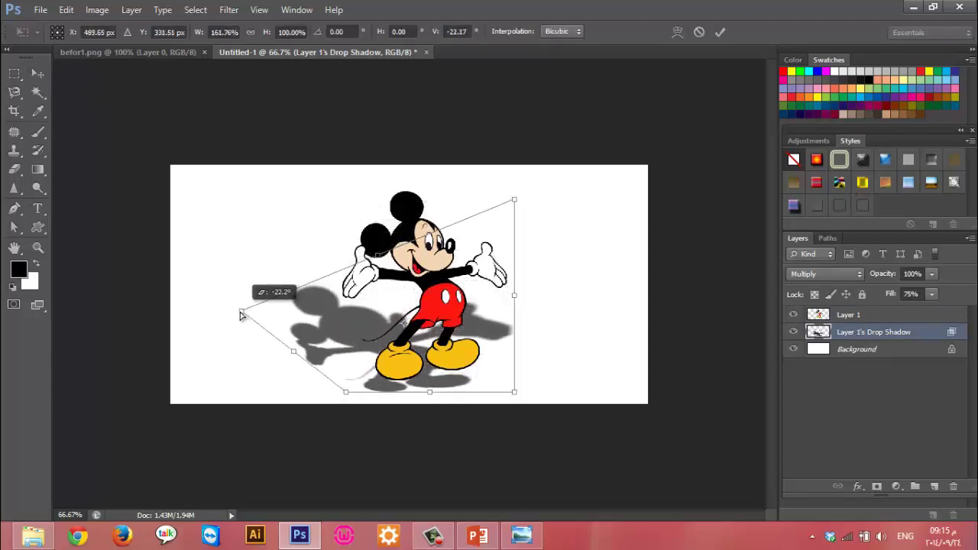
mouse_move(515, 199)
left_mouse_down()
mouse_move(362, 278)
mouse_move(384, 298)
mouse_move(364, 309)
left_mouse_up()
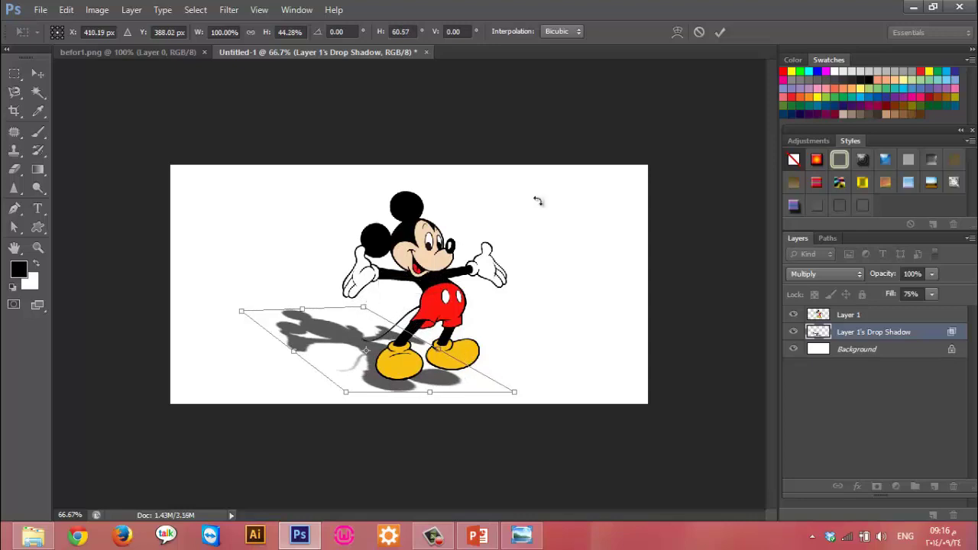
left_click(721, 31)
mouse_move(398, 374)
left_mouse_down()
mouse_move(366, 348)
mouse_move(376, 341)
left_mouse_up()
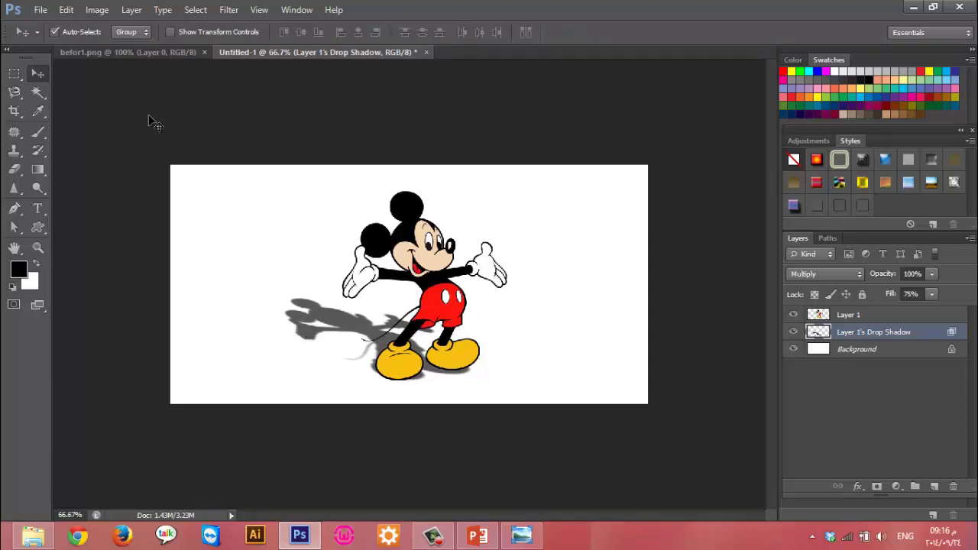
Soften the cast shadow with a Gaussian Blur of about 7.0 pixels radius
left_click(228, 10)
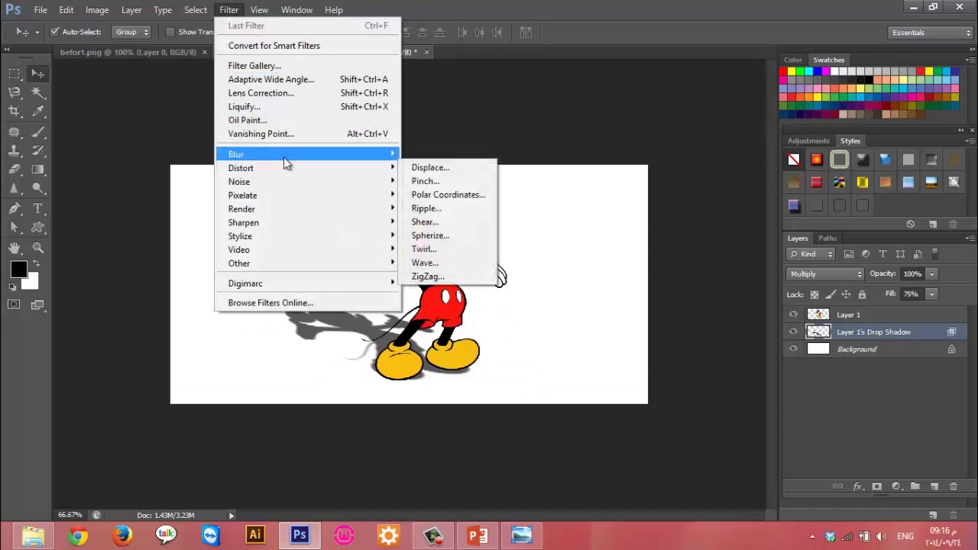
mouse_move(237, 154)
left_click(470, 255)
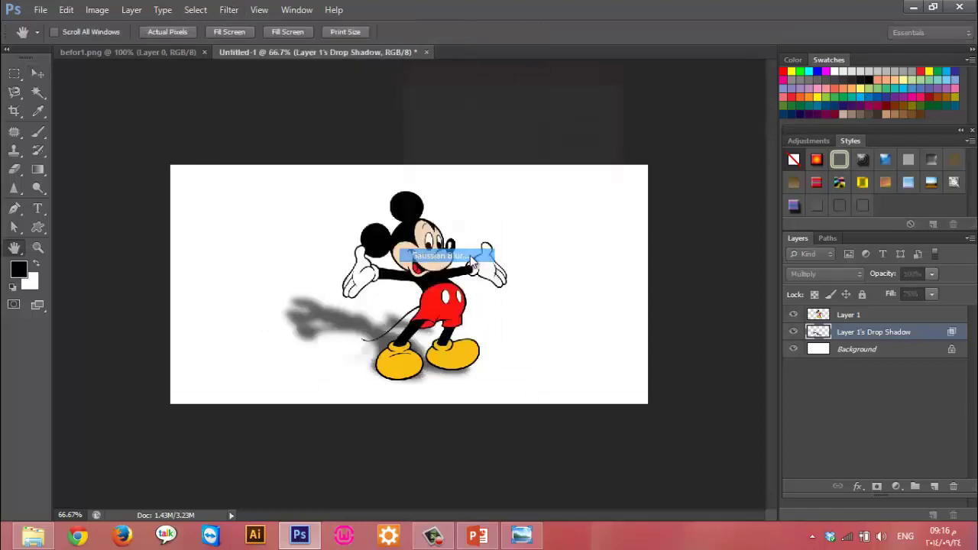
mouse_move(454, 289)
left_mouse_down()
mouse_move(494, 293)
mouse_move(453, 291)
left_mouse_up()
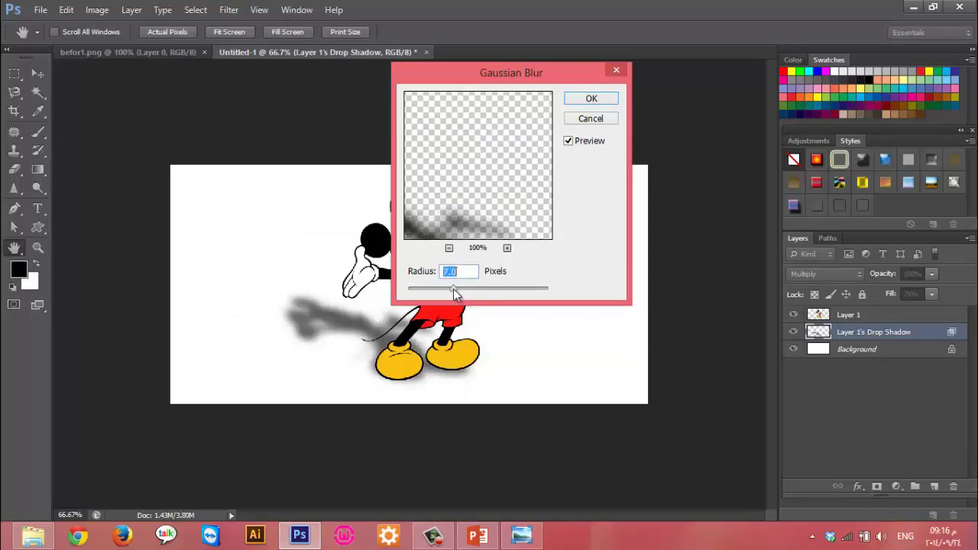
left_click(587, 100)
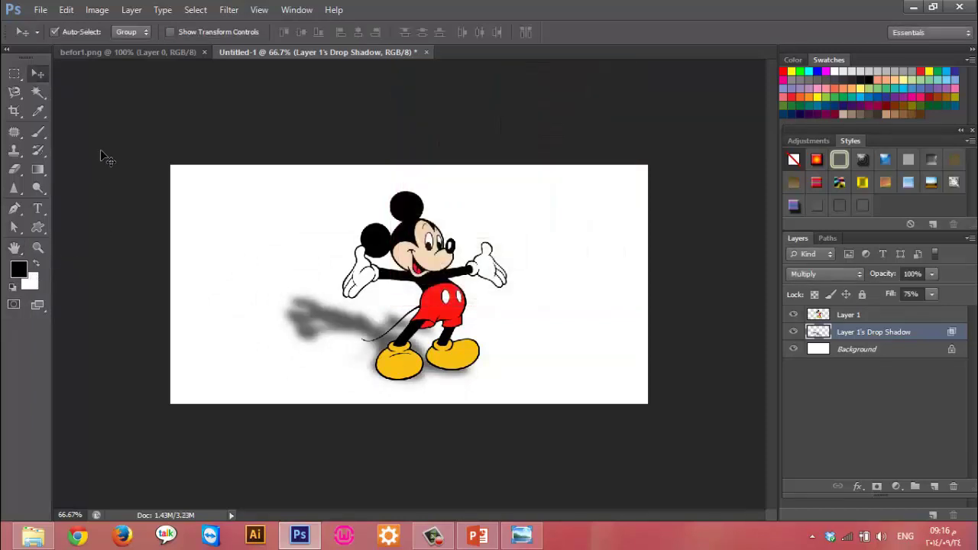
left_click(228, 9)
mouse_move(297, 9)
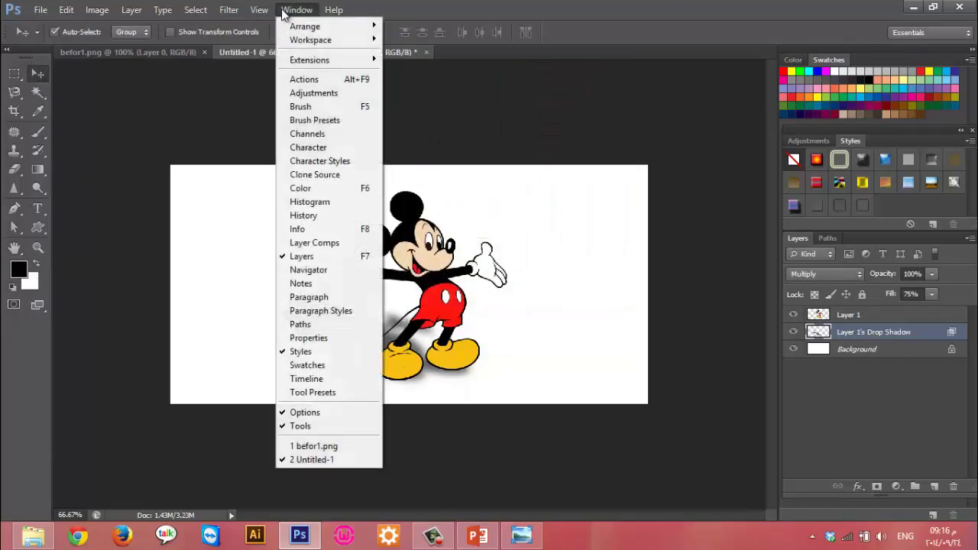
Compare the sharp and blurred shadow using History states, ending on the blurred one
left_click(327, 215)
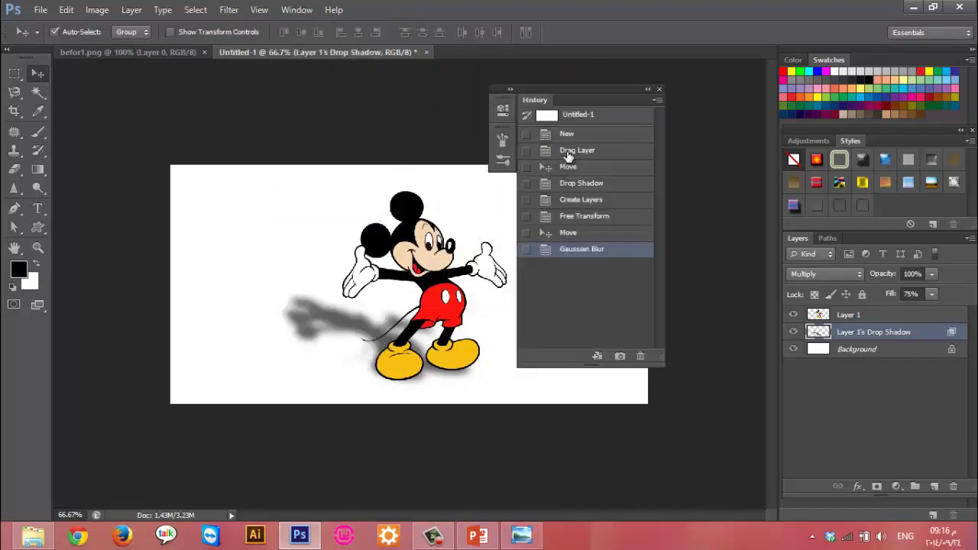
left_click(603, 217)
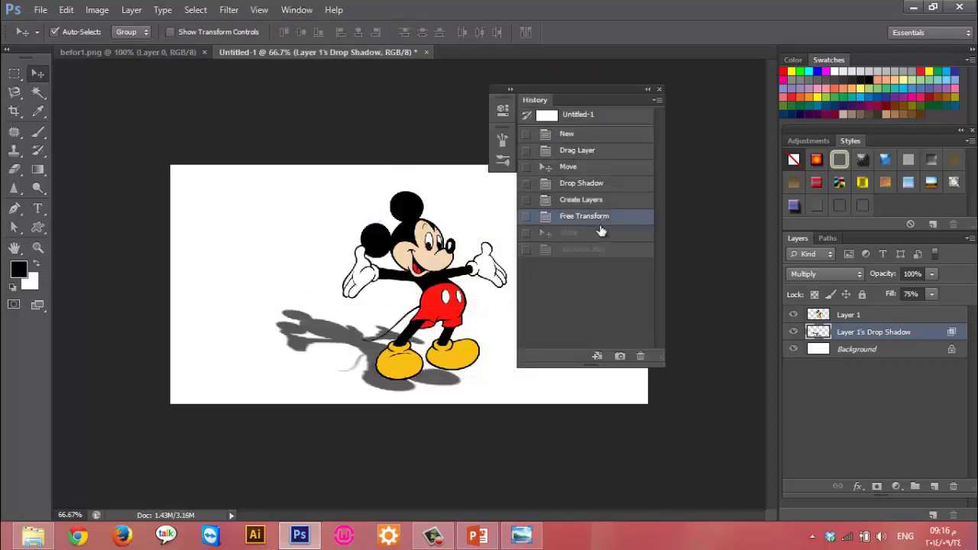
left_click(590, 233)
left_click(589, 250)
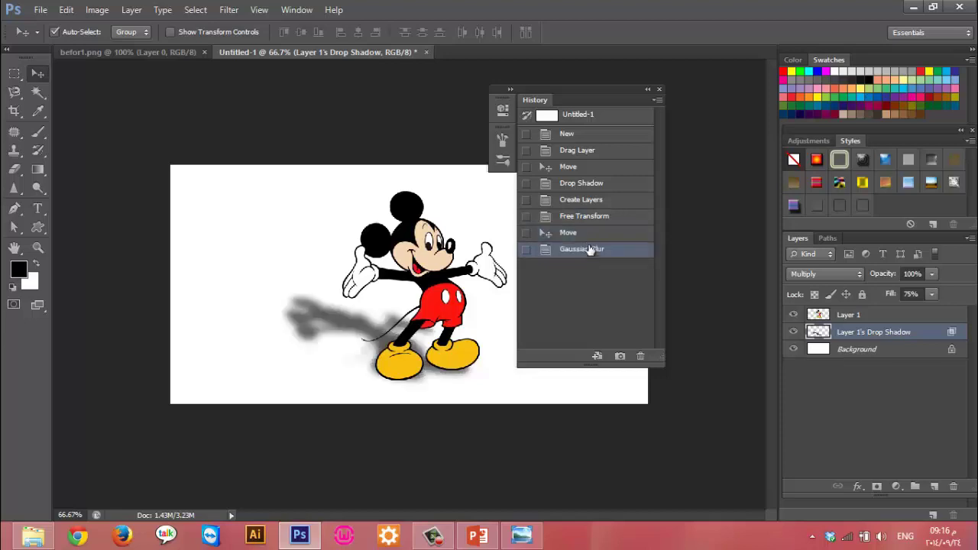
left_click(591, 236)
left_click(587, 237)
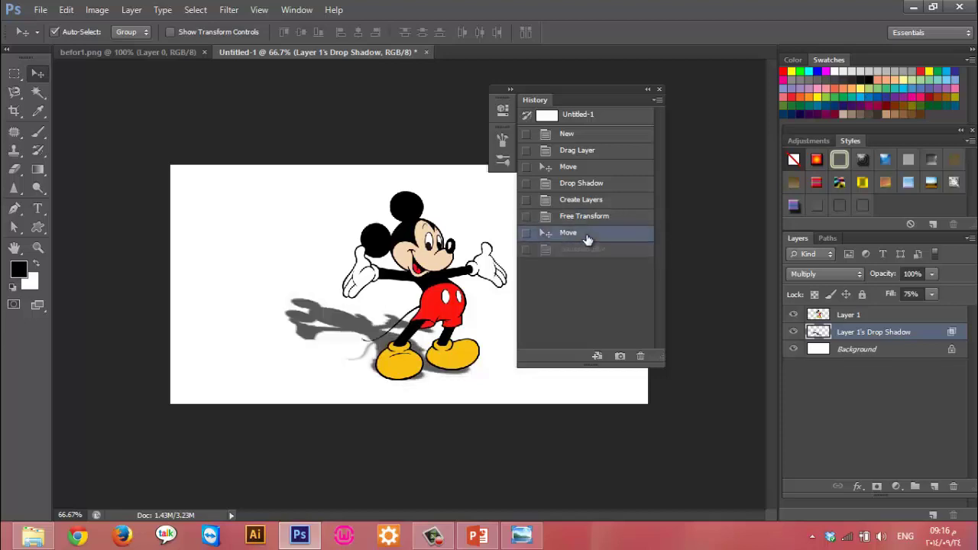
left_click(587, 251)
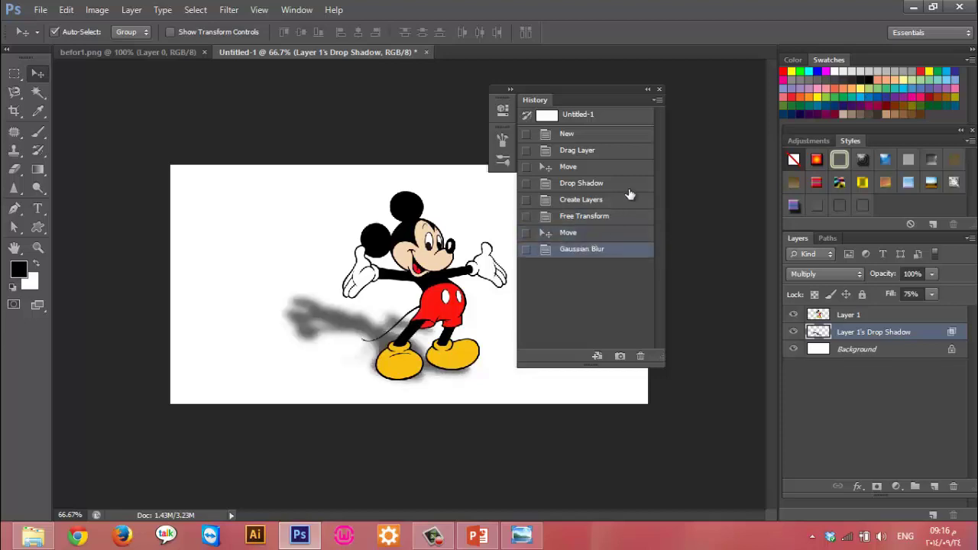
left_click(659, 90)
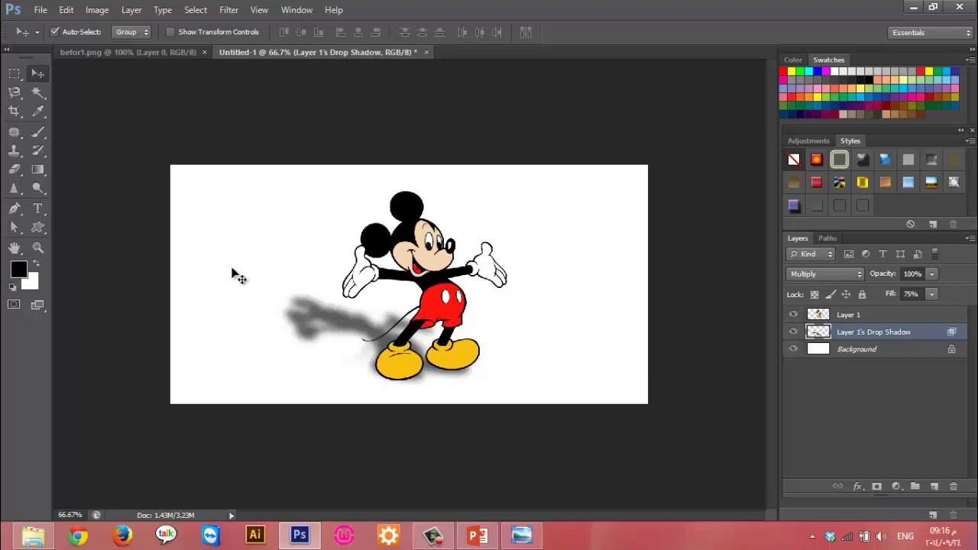
Close the Untitled-1 and befor1.png documents
left_click(426, 52)
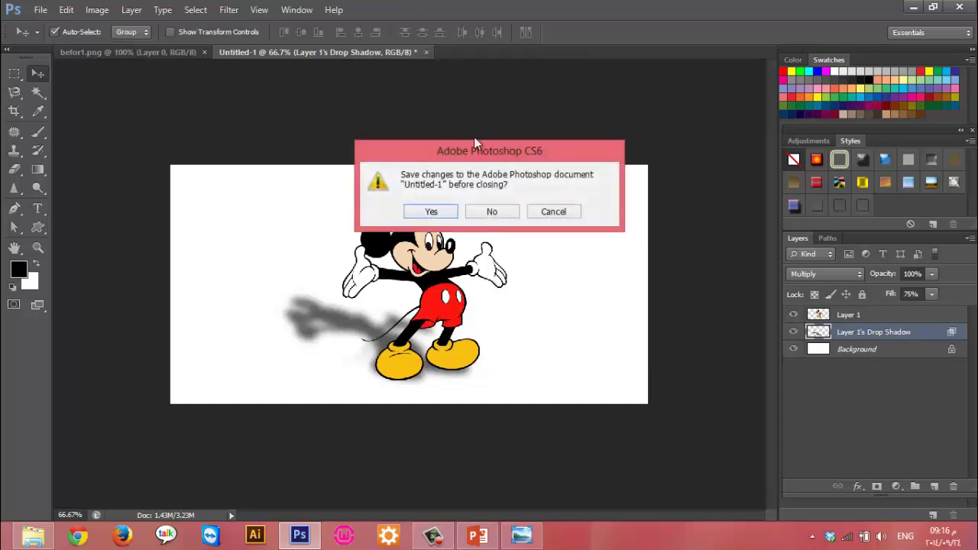
left_click(494, 211)
left_click(205, 52)
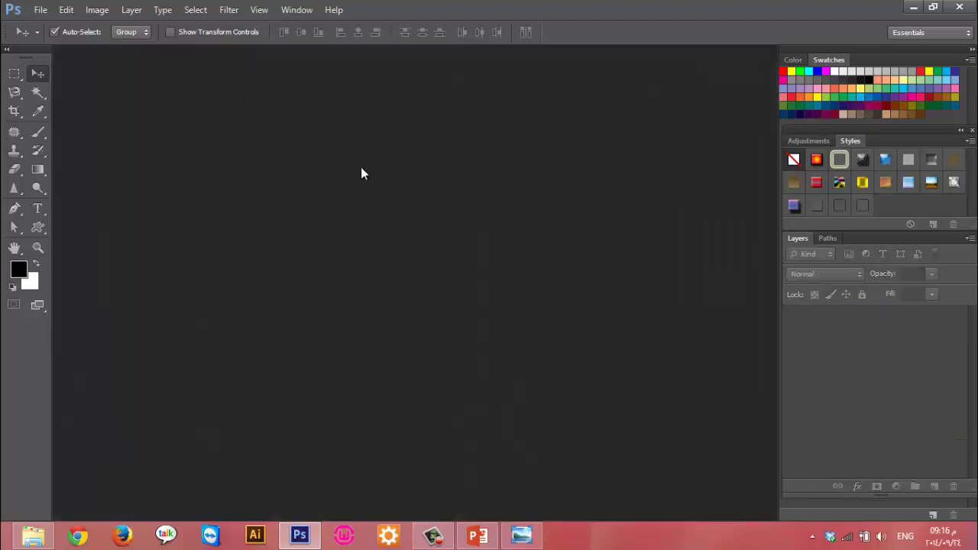
left_click(34, 537)
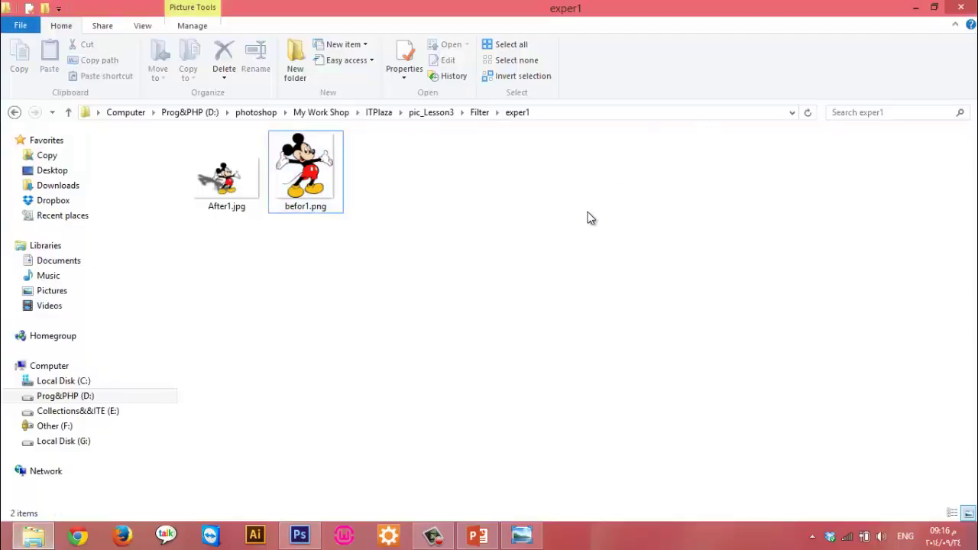
Open befor4.jpg from the Filter\exper2 folder in Photoshop
key("BackSpace")
double_click(429, 168)
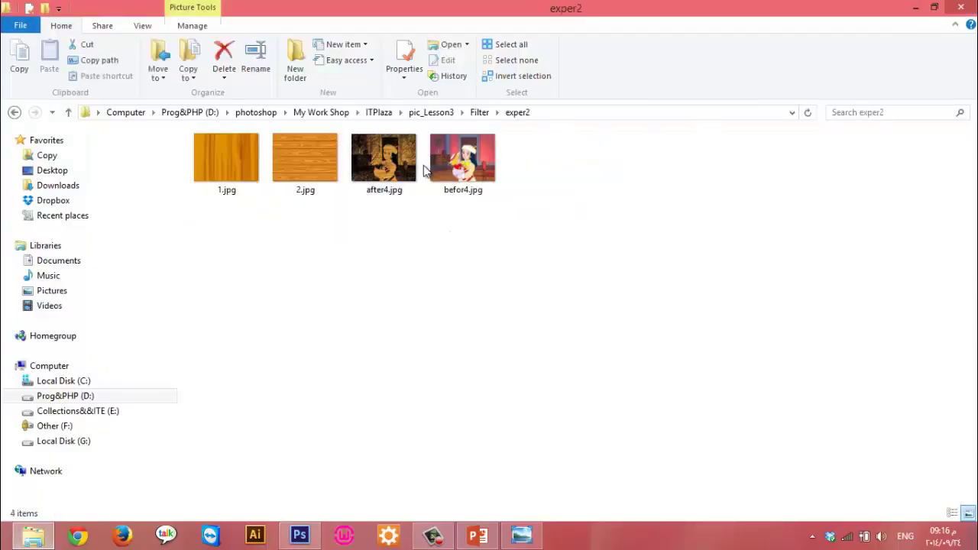
mouse_move(455, 180)
left_mouse_down()
mouse_move(300, 543)
mouse_move(331, 376)
left_mouse_up()
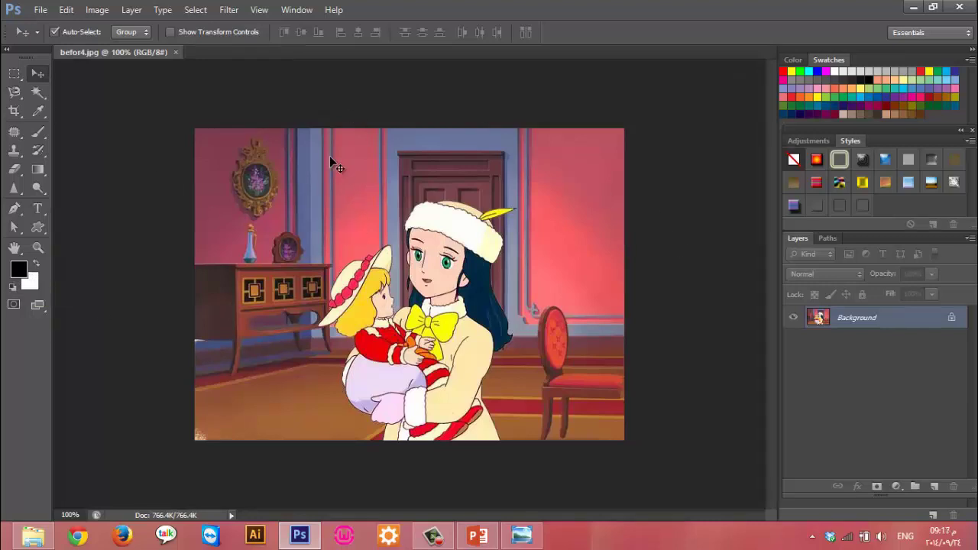
Preview Artistic filters Watercolor, Underpainting, Sponge, Poster Edges and Rough Pastels in the Filter Gallery
left_click(230, 10)
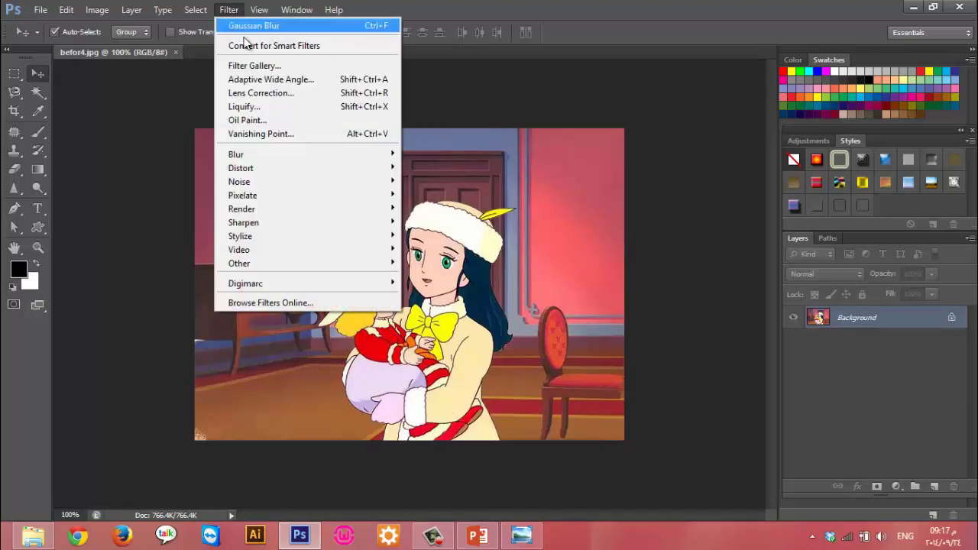
left_click(260, 67)
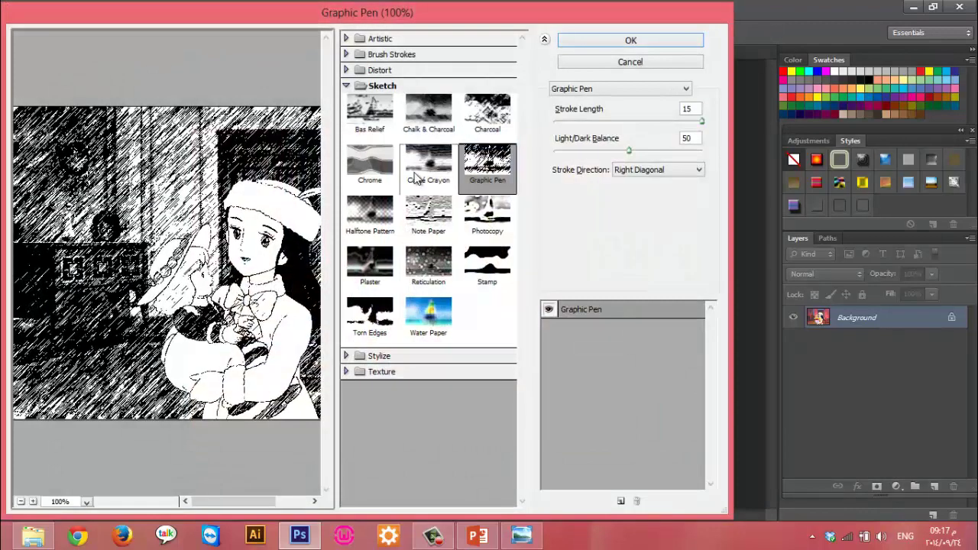
left_click(382, 39)
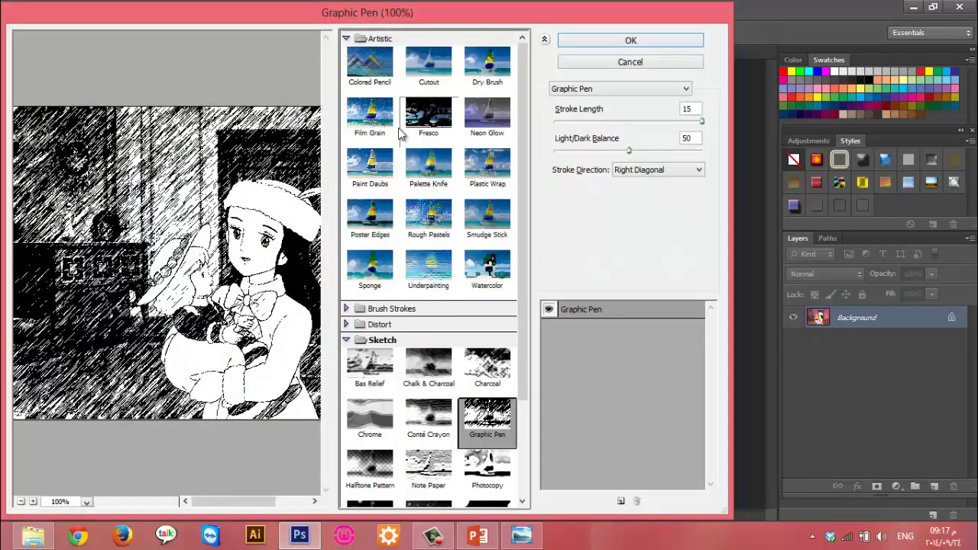
left_click(487, 268)
left_click(446, 269)
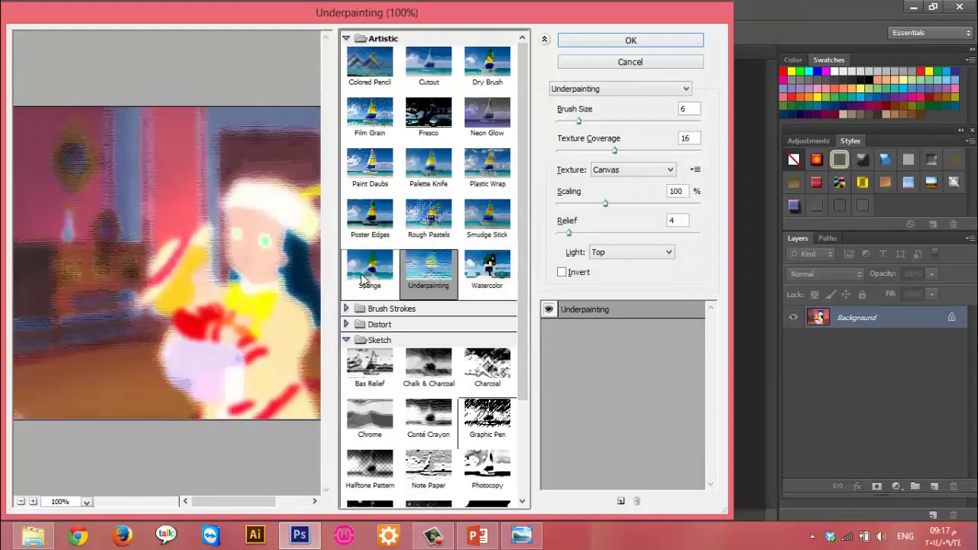
left_click(373, 268)
left_click(370, 246)
left_click(413, 221)
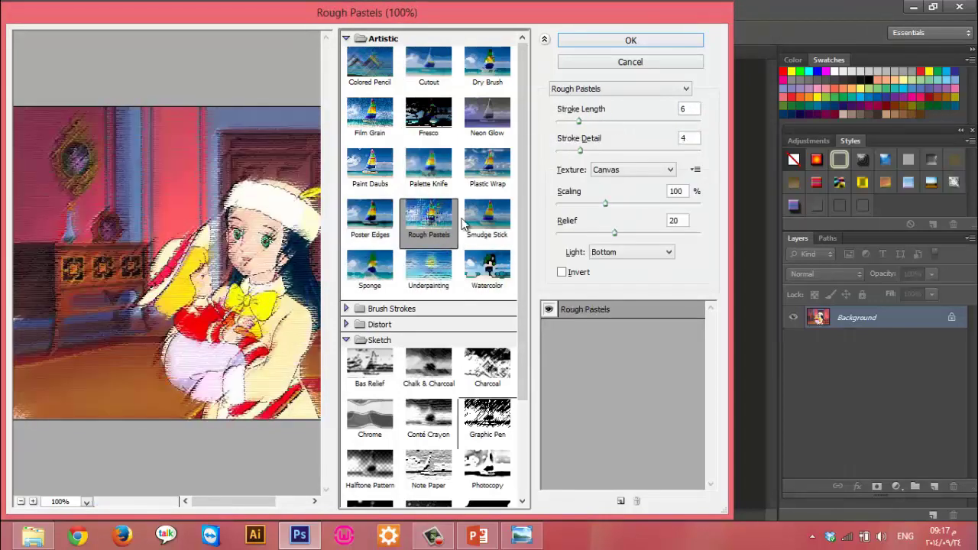
left_click(370, 221)
left_click(426, 234)
left_click(387, 229)
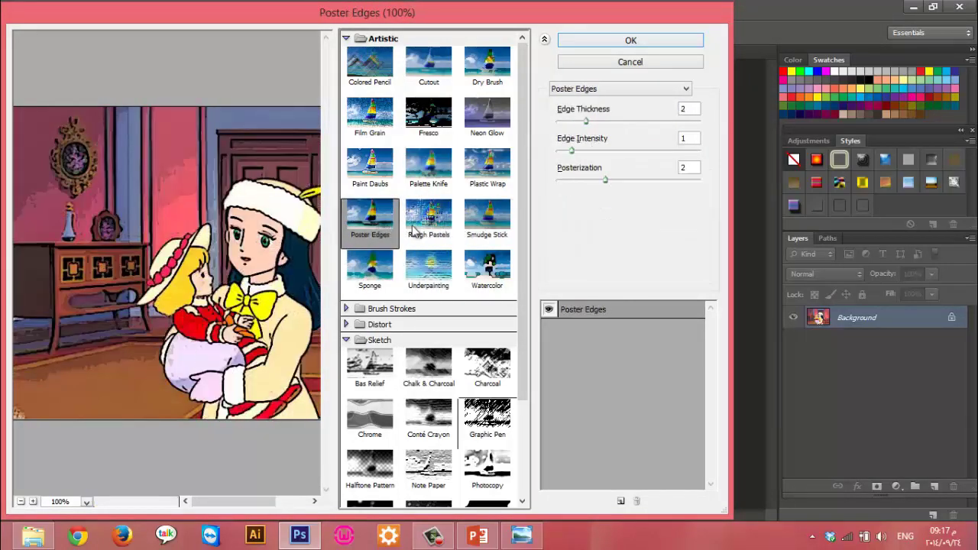
Preview Paint Daubs, Palette Knife, Plastic Wrap, Neon Glow, Fresco, Film Grain, Colored Pencil, Cutout and Dry Brush
left_click(382, 180)
left_click(430, 191)
left_click(484, 197)
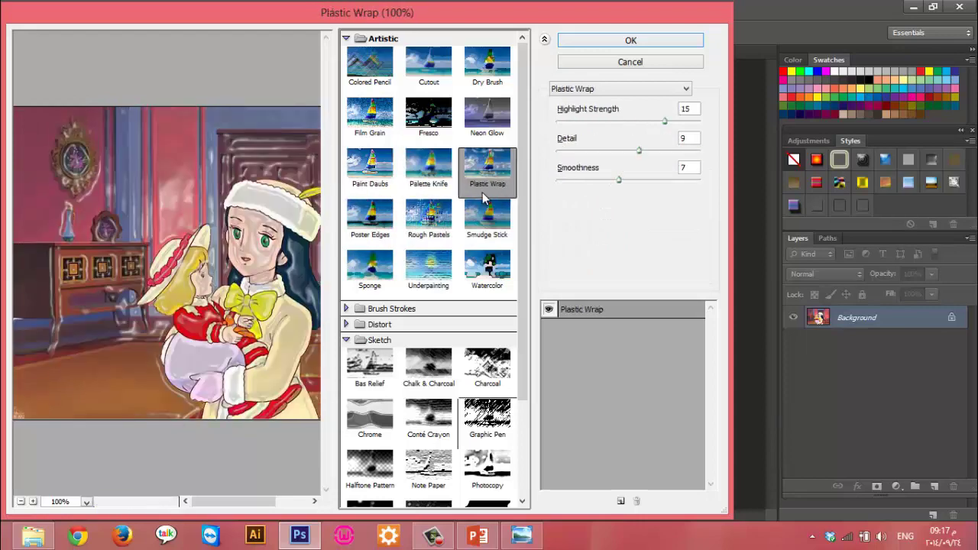
left_click(493, 129)
left_click(437, 129)
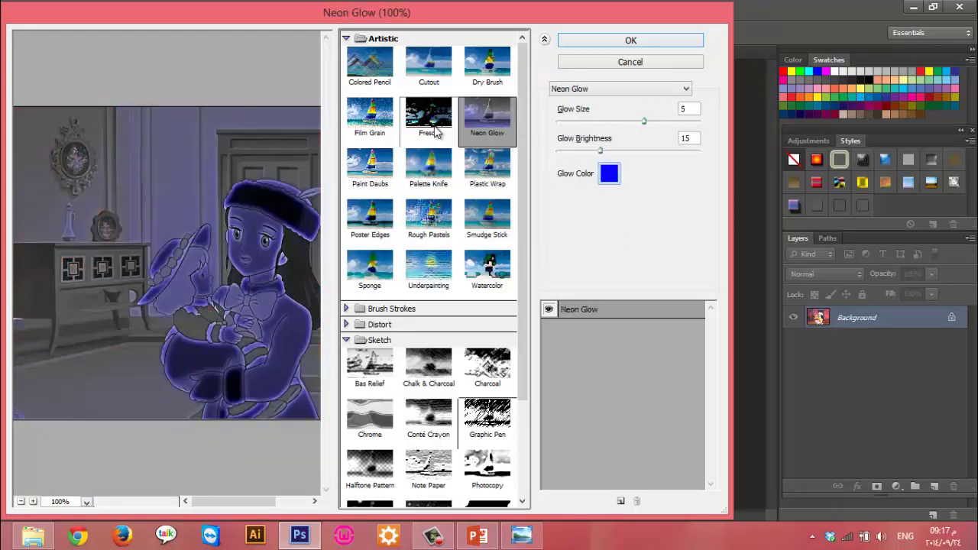
left_click(387, 129)
left_click(390, 77)
left_click(437, 75)
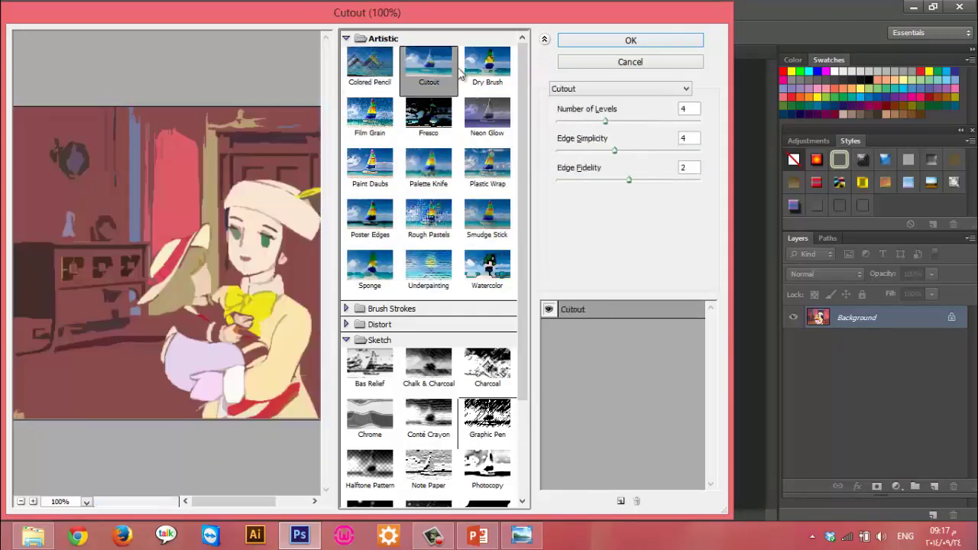
left_click(488, 73)
Preview Sketch and Texture filters, from Stamp and Plaster through Mosaic Tiles and Grain to Craquelure
scroll(428, 252, "down", 3)
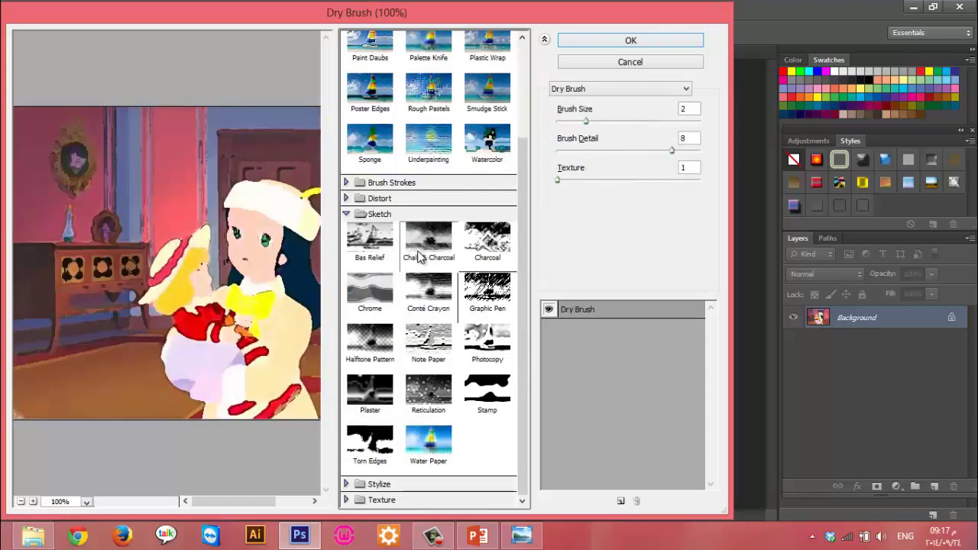
left_click(489, 390)
left_click(428, 340)
left_click(428, 391)
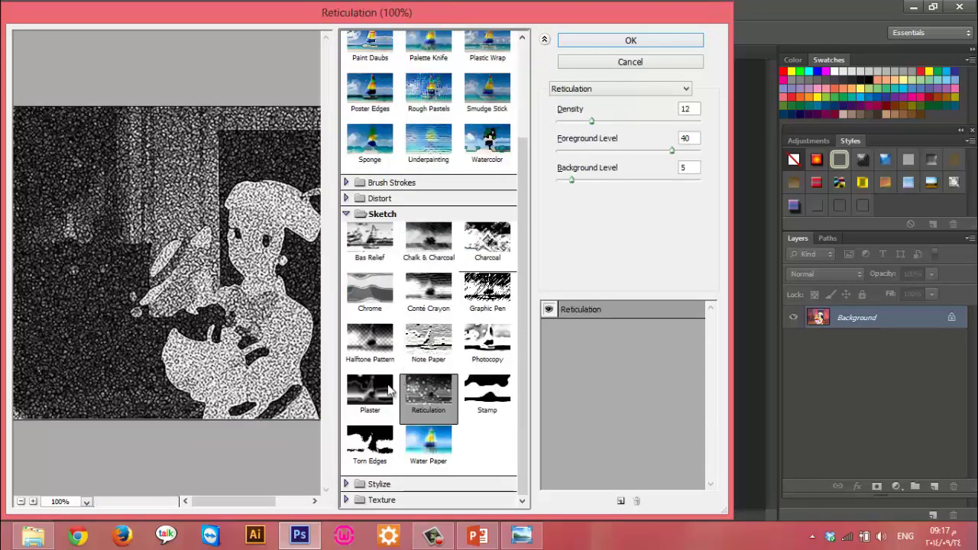
left_click(370, 391)
left_click(406, 500)
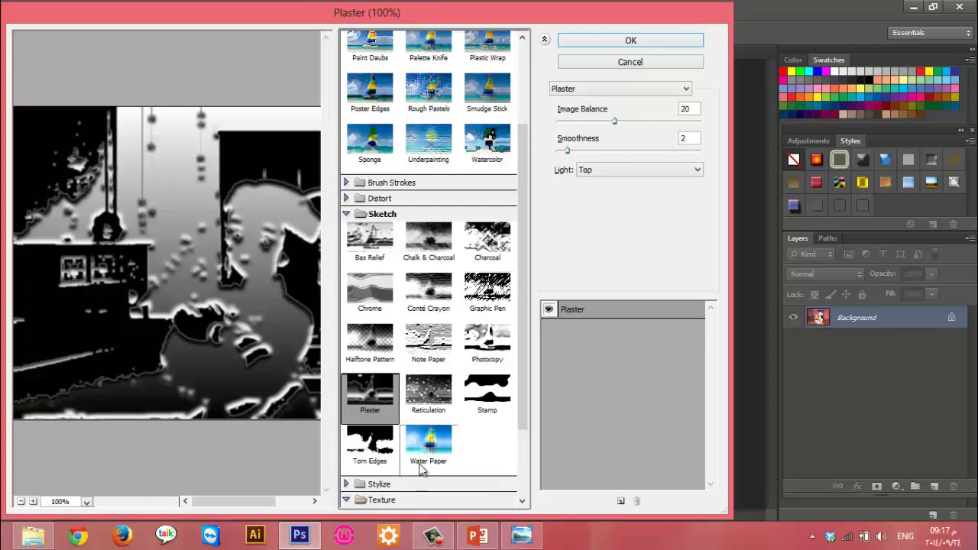
left_click(442, 479)
left_click(486, 477)
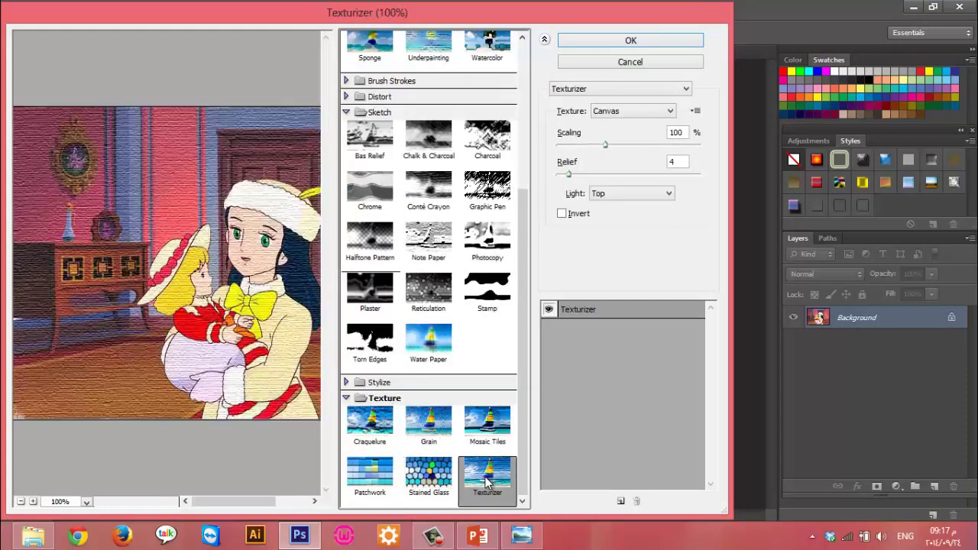
left_click(497, 434)
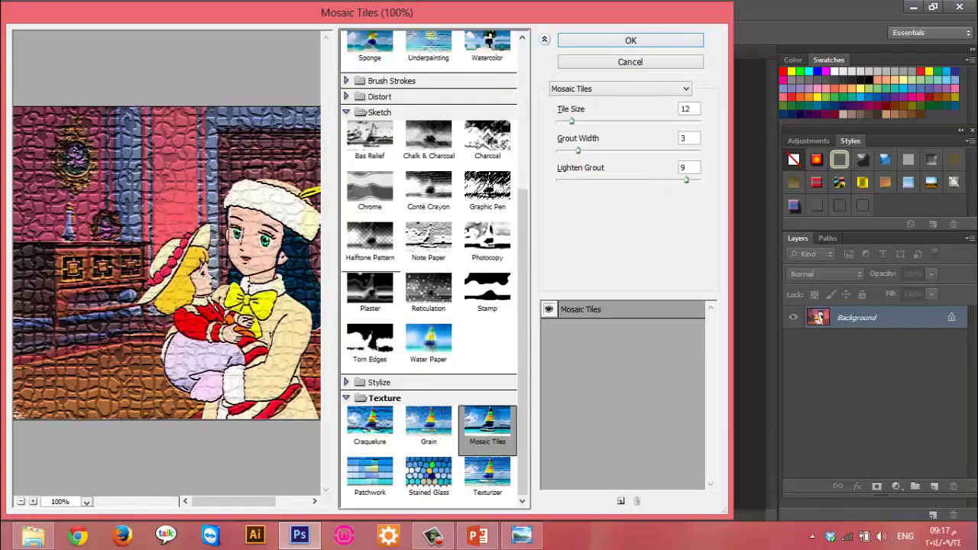
left_click(432, 444)
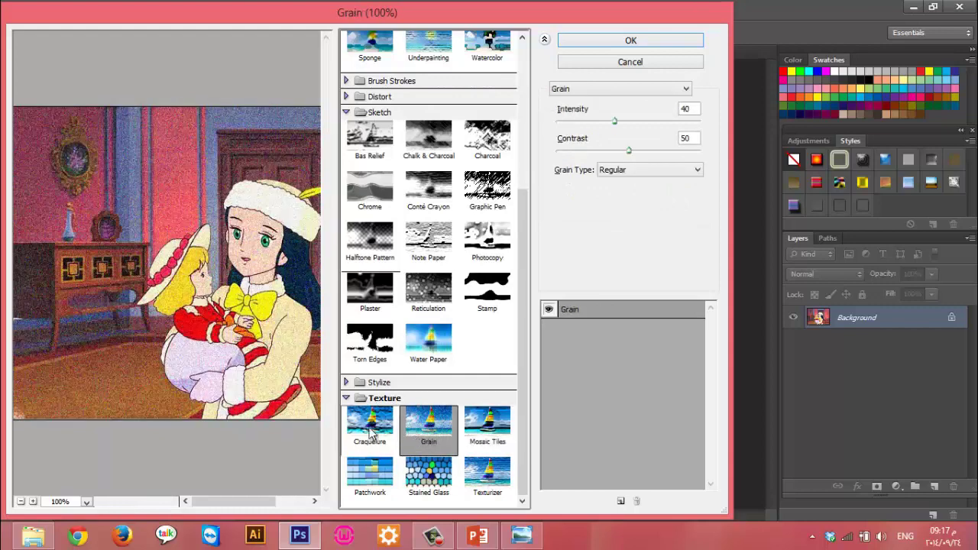
left_click(379, 435)
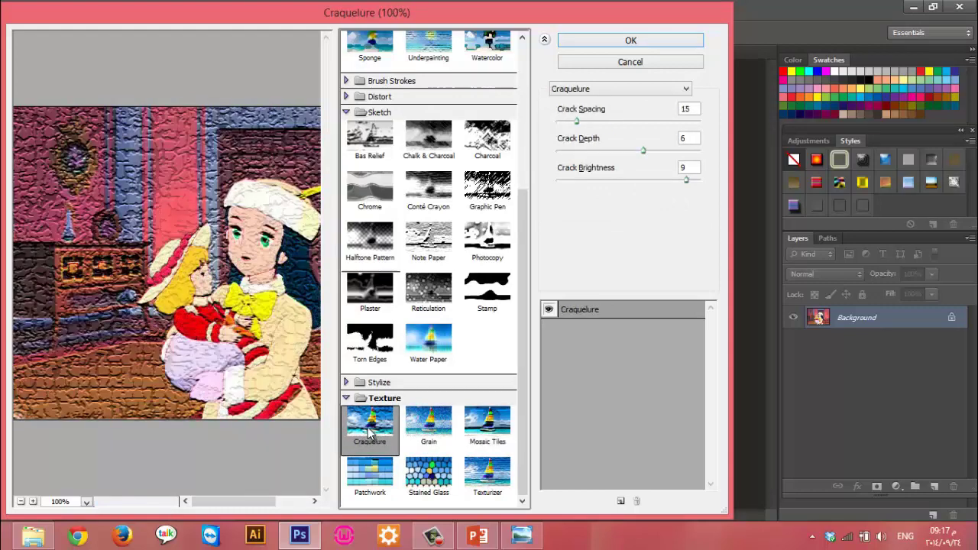
Preview the Stylize filters Glowing Edges and Torn Edges in the Filter Gallery
left_click(398, 383)
left_click(373, 357)
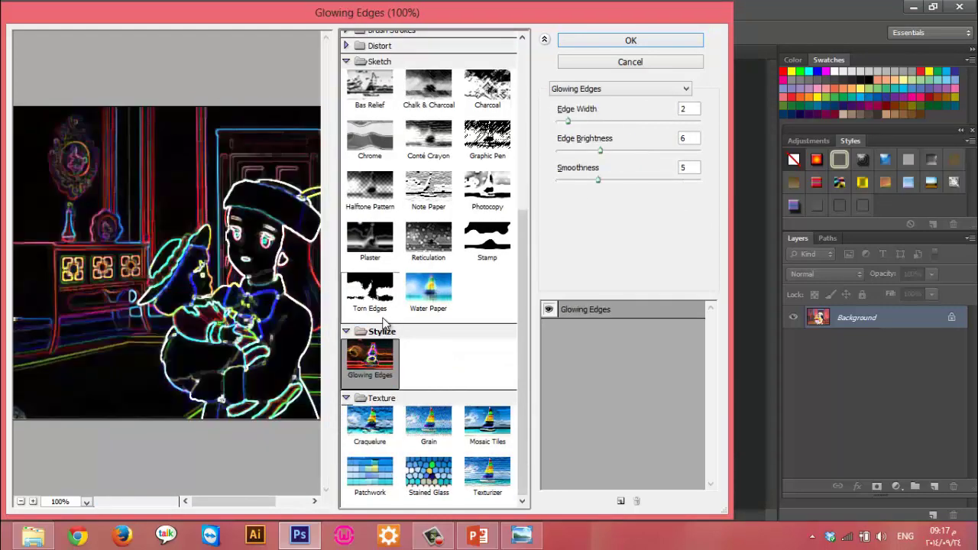
left_click(370, 294)
left_click(346, 332)
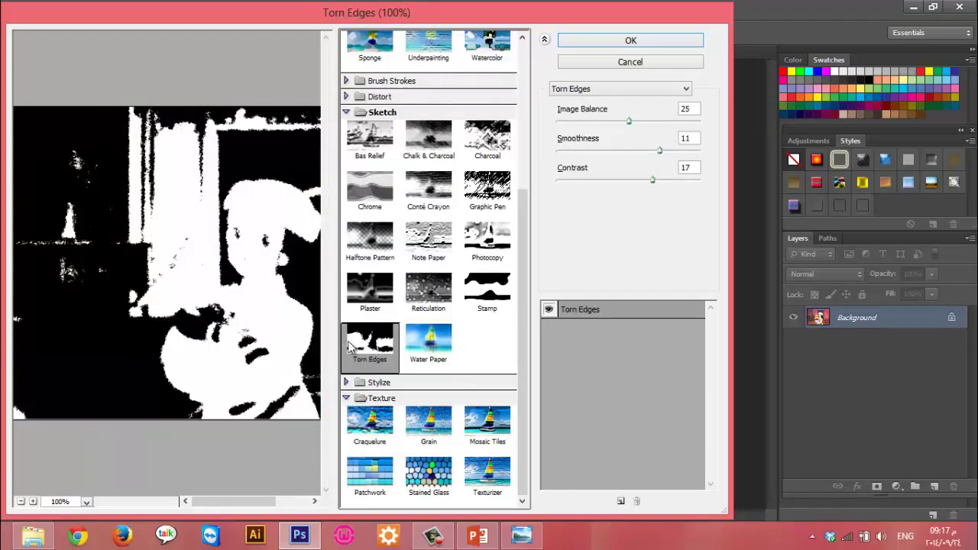
left_click(346, 399)
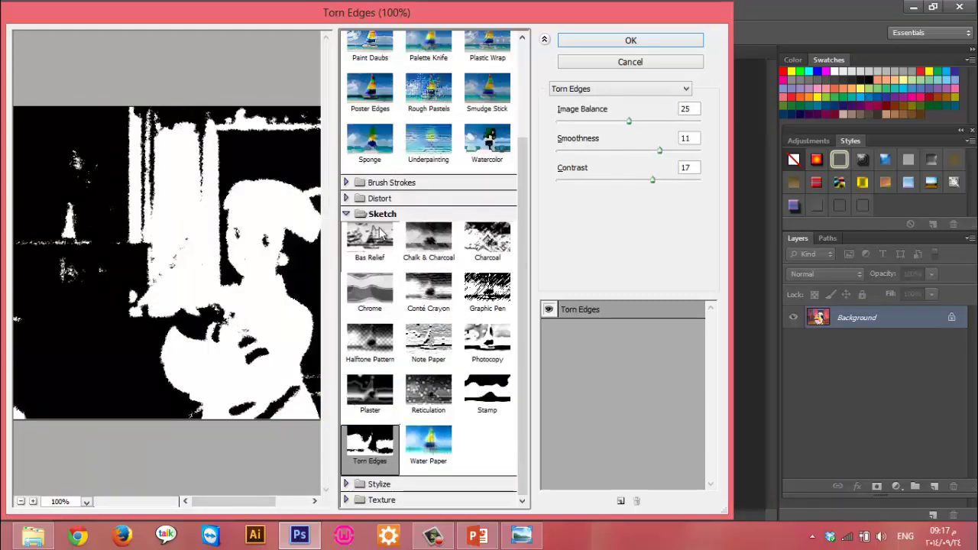
Preview Brush Strokes filters like Crosshatch, Spatter, Ink Outlines, Sumi-e, plus Sketch's Charcoal
left_click(386, 183)
left_click(493, 219)
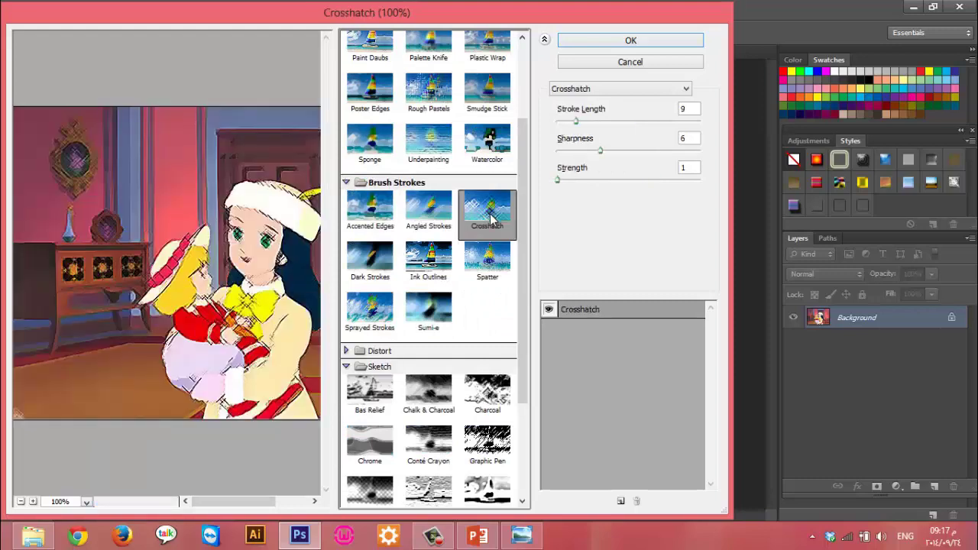
left_click(492, 254)
left_click(446, 268)
left_click(387, 269)
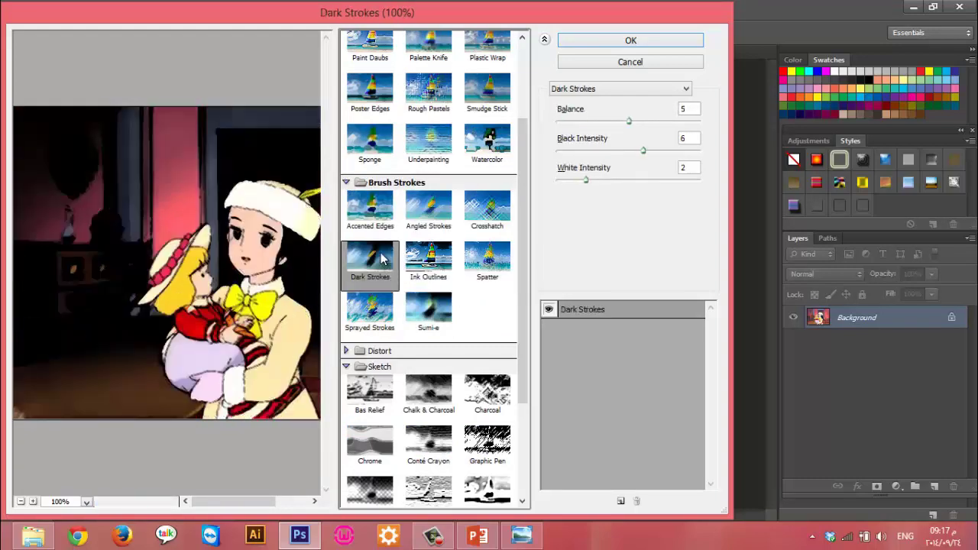
left_click(428, 208)
left_click(428, 310)
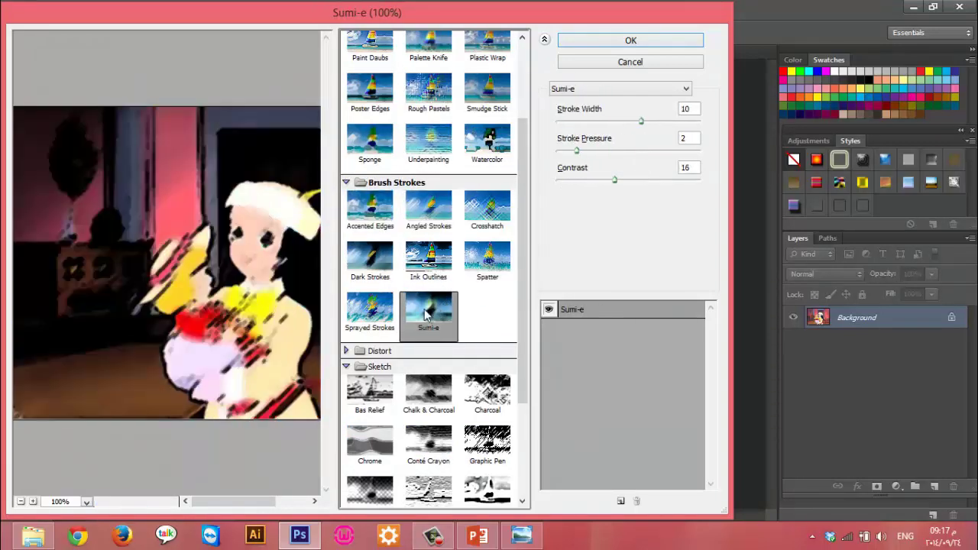
left_click(386, 315)
left_click(484, 399)
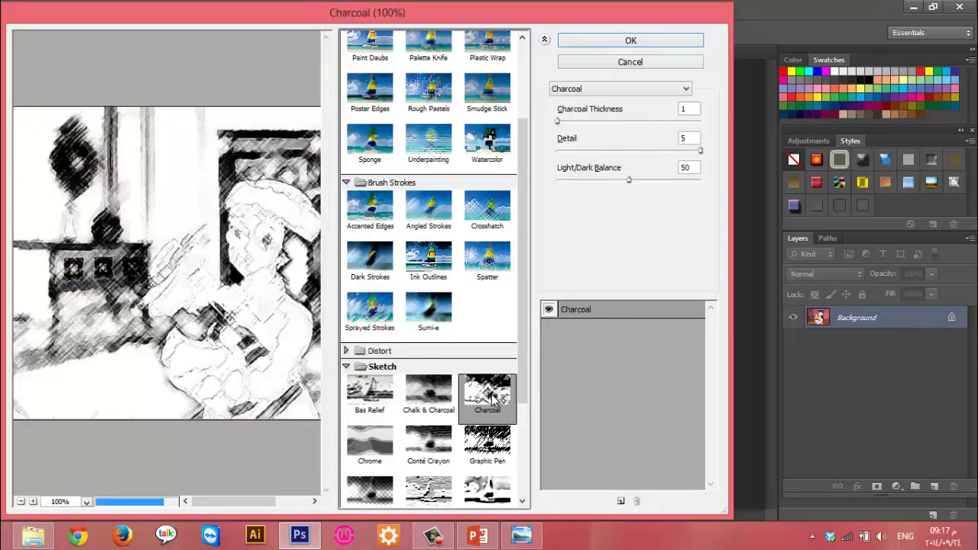
Apply Sketch > Graphic Pen (Stroke Length 15, Right Diagonal) to the cartoon
left_click(389, 352)
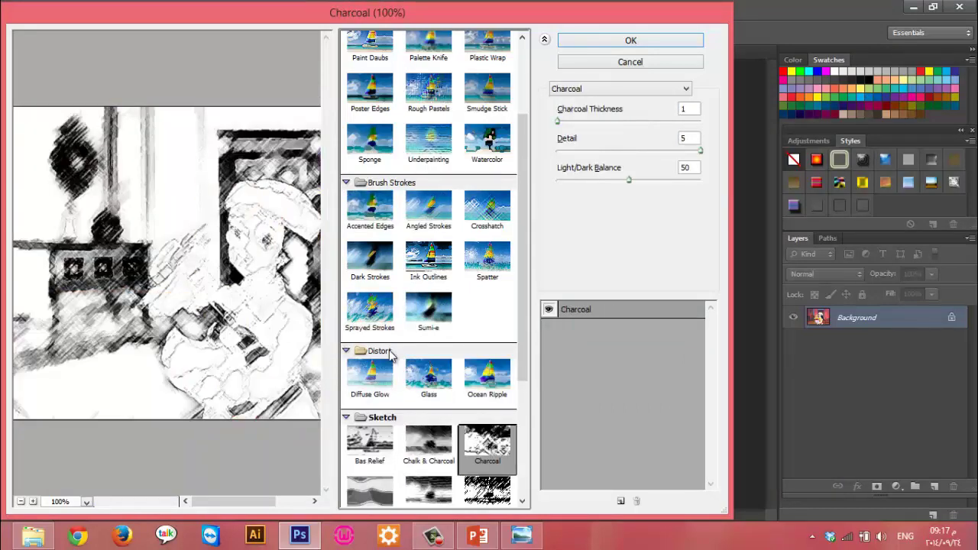
left_click(347, 352)
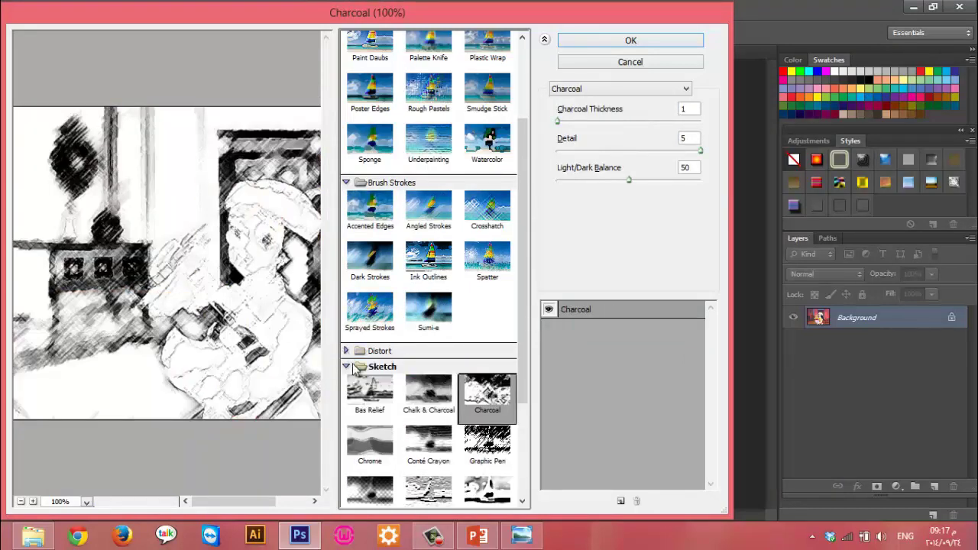
left_click(359, 184)
scroll(360, 100, "up", 3)
left_click(349, 39)
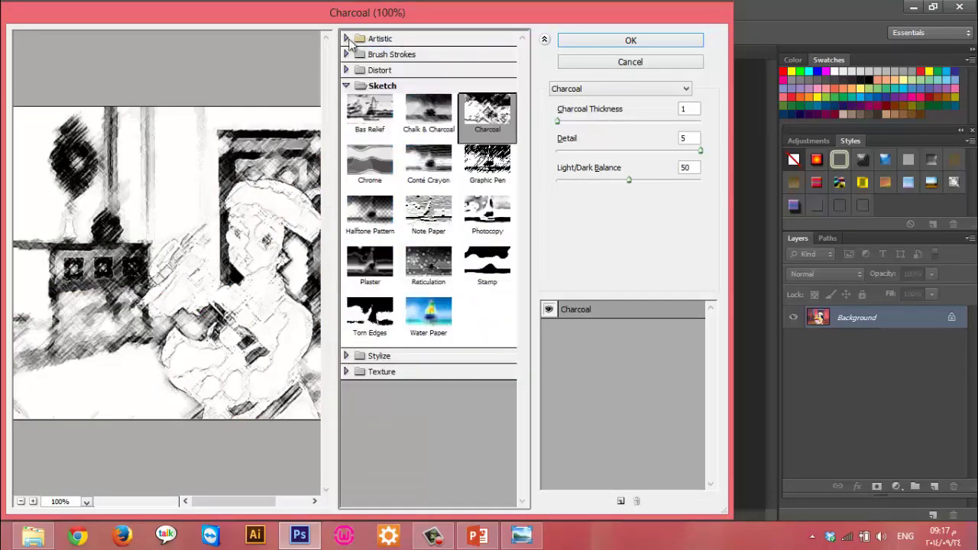
left_click(495, 163)
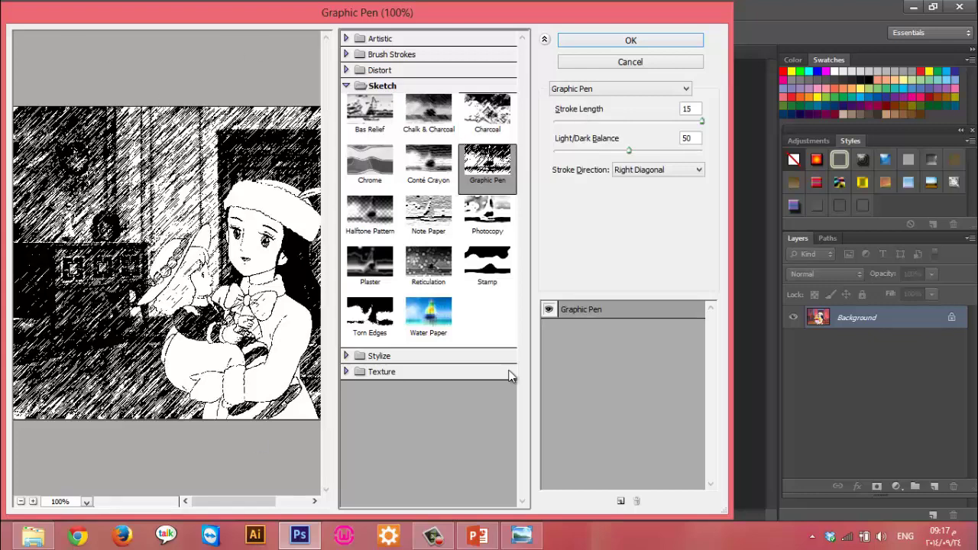
left_click(649, 37)
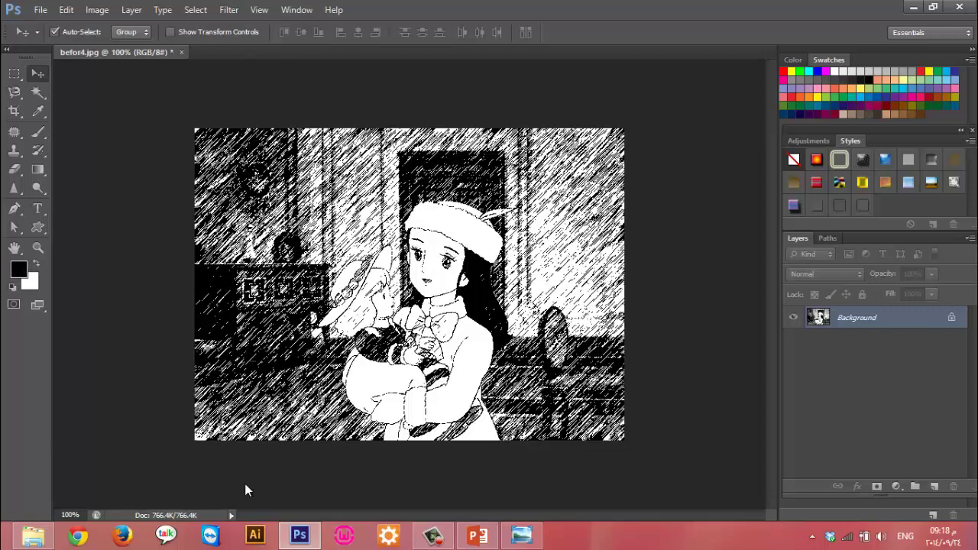
View slide 69's Example2 result in PowerPoint, then bring the exper2 folder forward
left_click(478, 535)
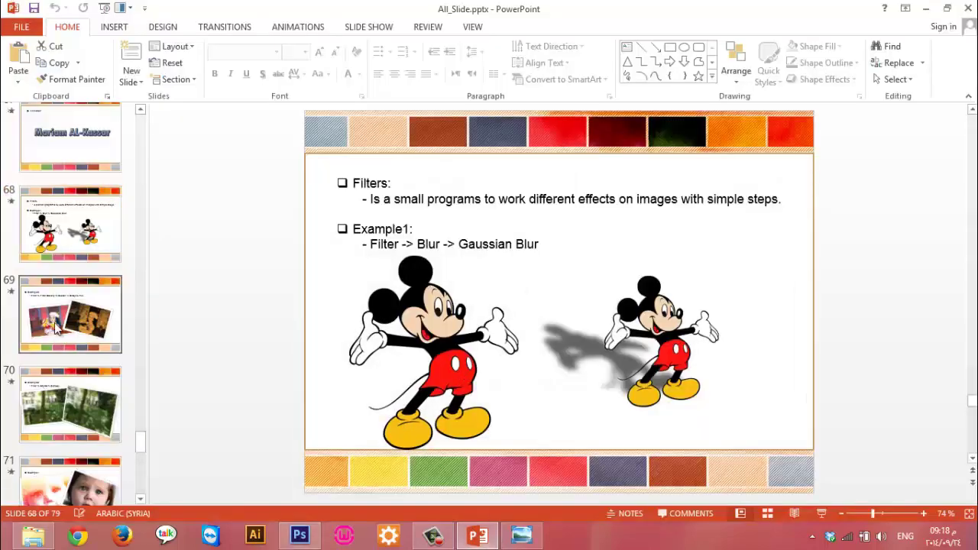
left_click(56, 327)
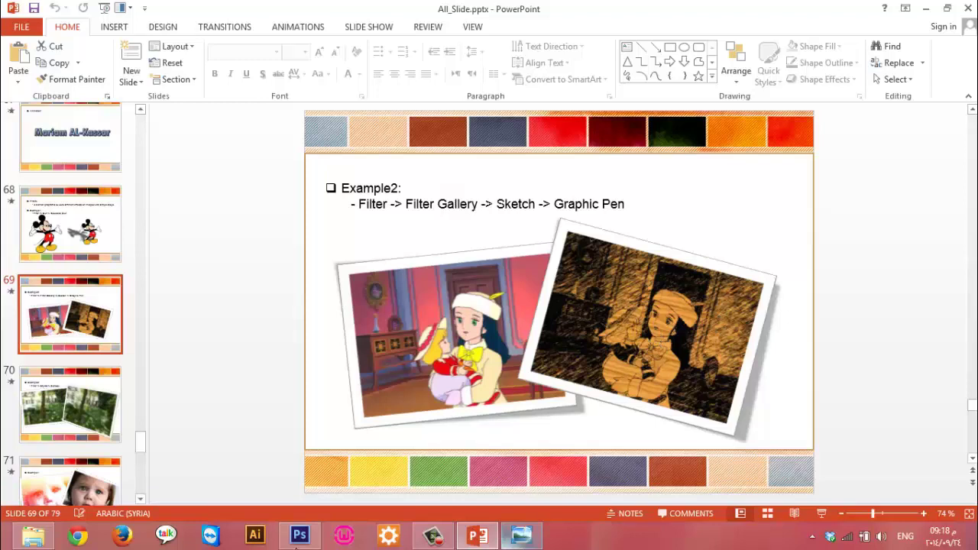
left_click(33, 535)
Place wood texture 2.jpg over the cartoon, stretch it to fill the canvas, and blend it with Multiply
left_click(290, 162)
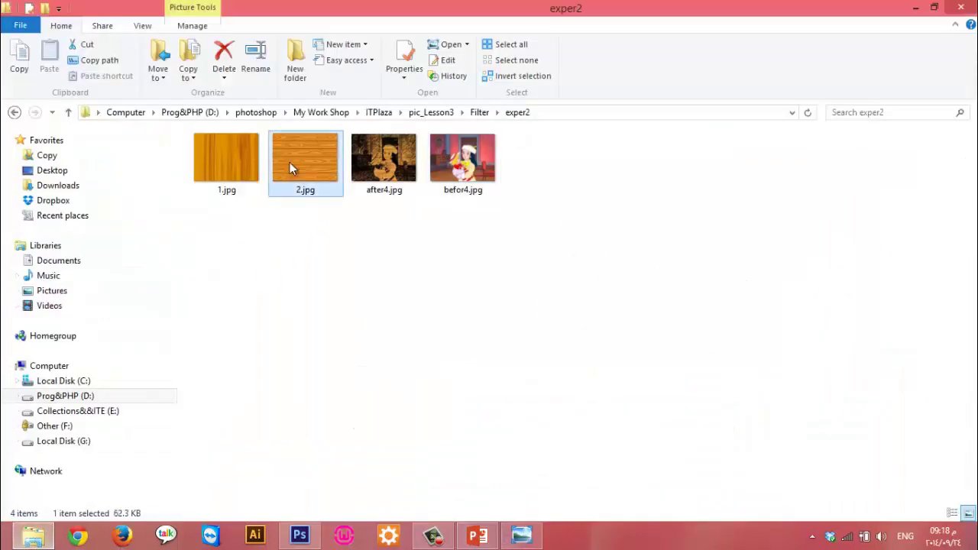
mouse_move(290, 162)
left_mouse_down()
mouse_move(313, 535)
mouse_move(389, 308)
mouse_move(303, 251)
mouse_move(352, 268)
left_mouse_up()
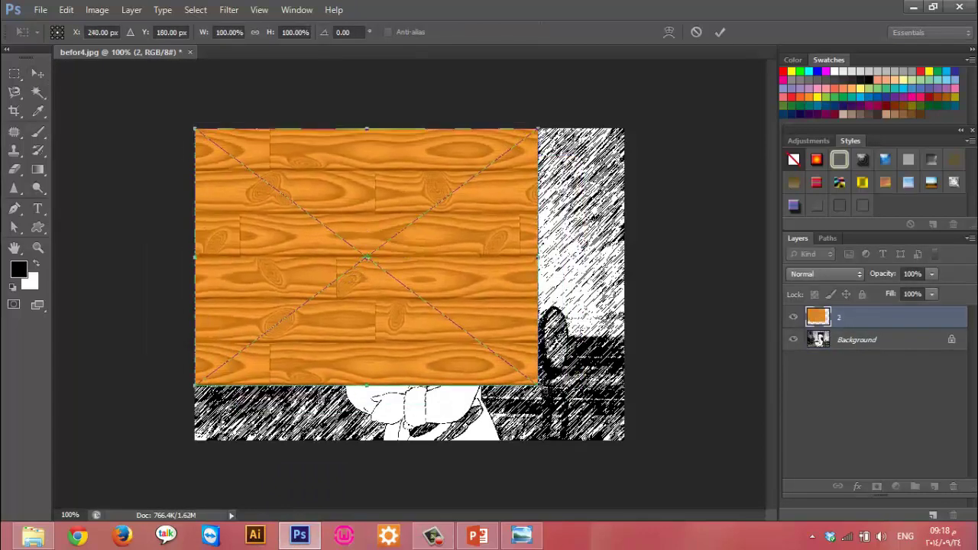
left_click_drag(538, 384, 625, 440)
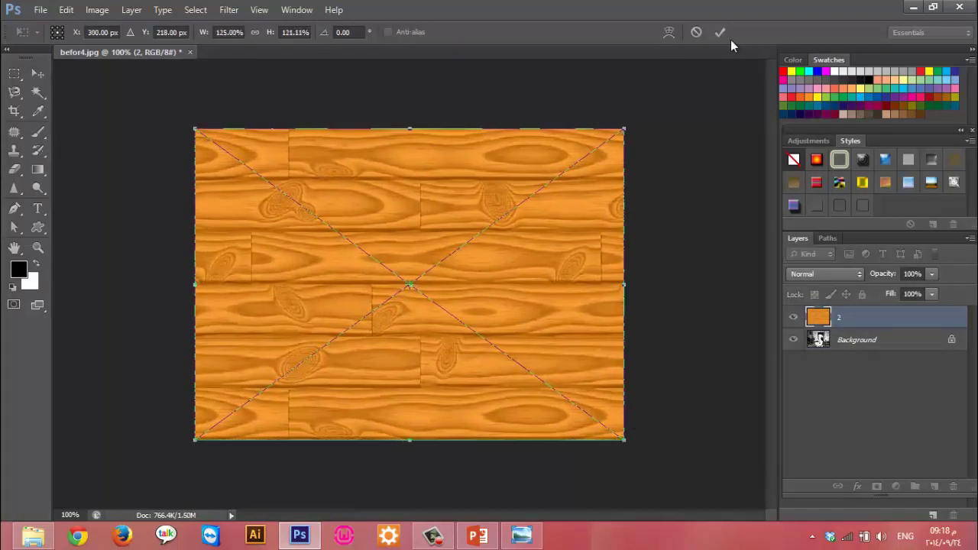
left_click(720, 32)
left_click(810, 274)
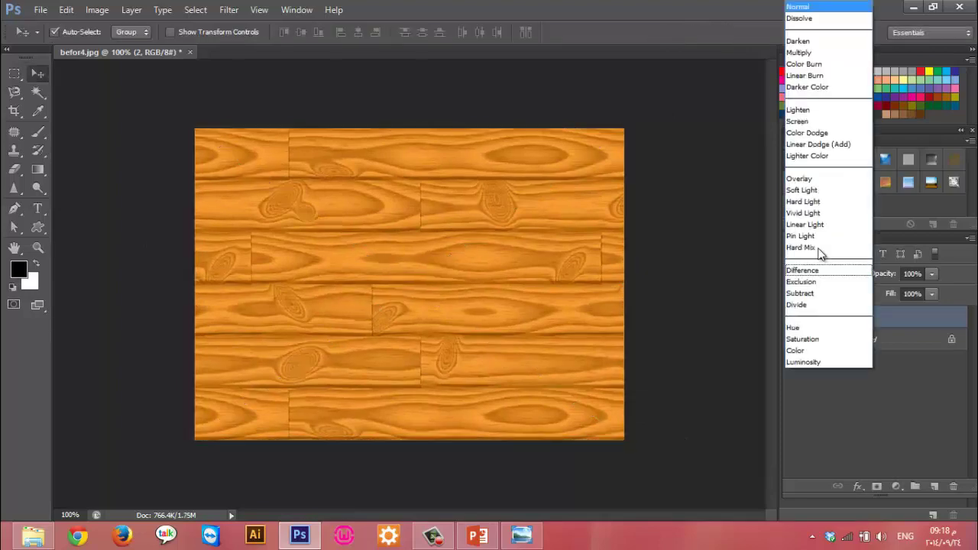
left_click(813, 58)
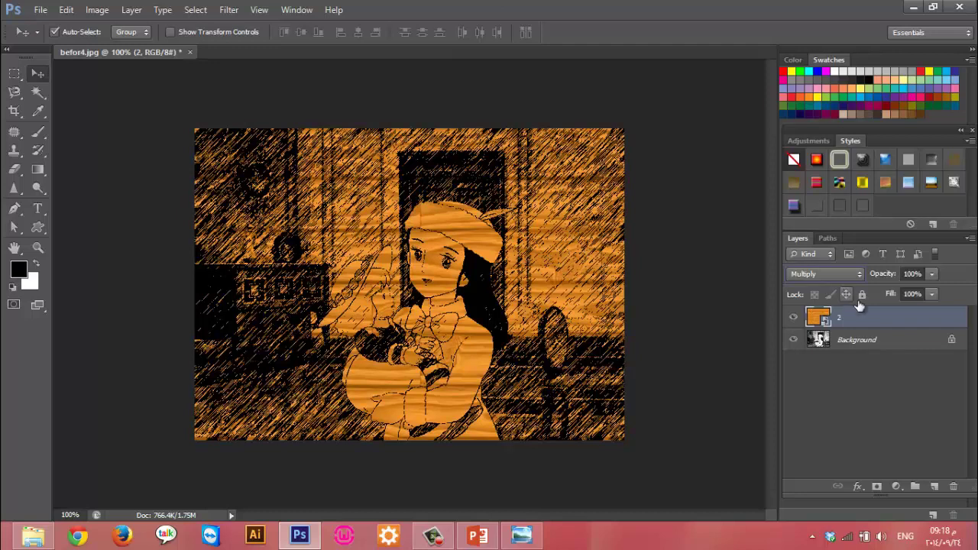
left_click(902, 341)
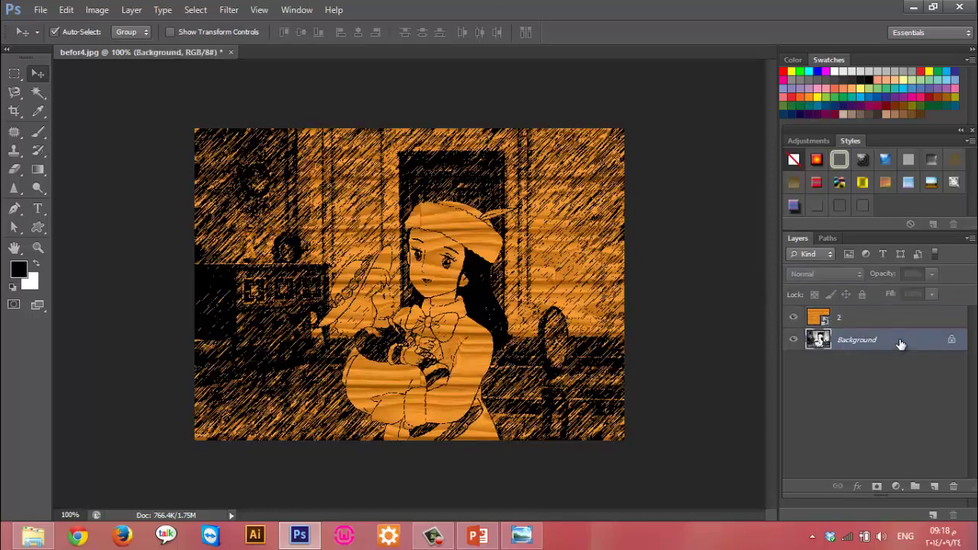
left_click(533, 242)
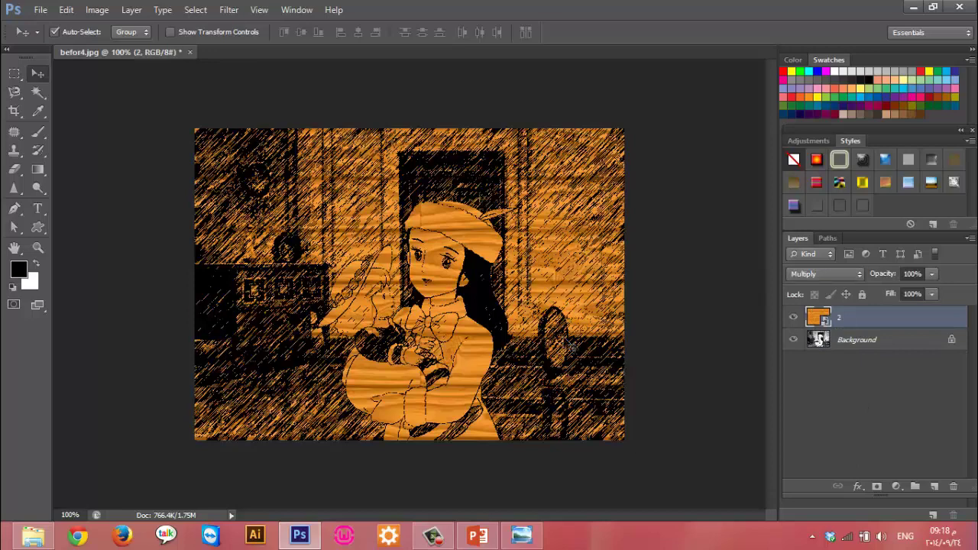
left_click(33, 535)
Check slide 70's Example3 Extrude images, then close the textured cartoon without saving
left_click(478, 535)
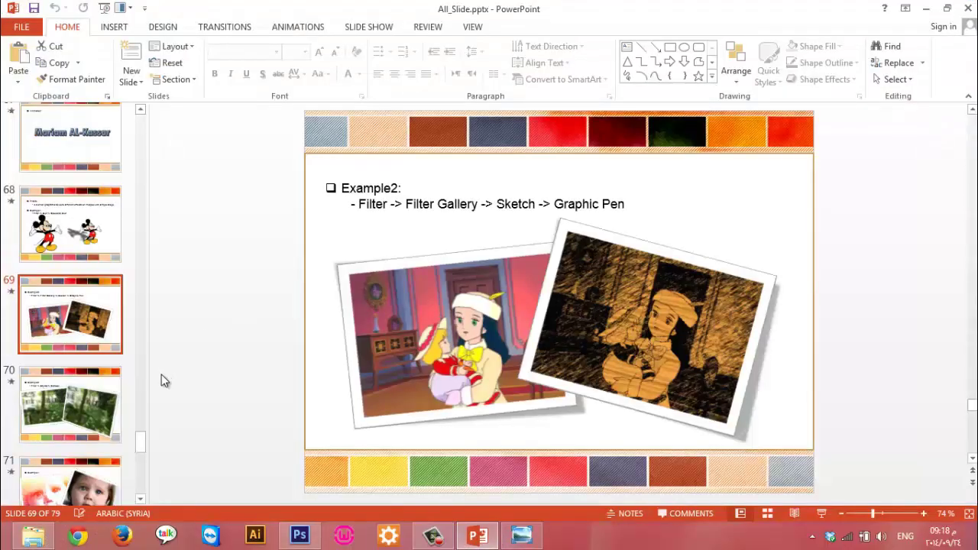
left_click(111, 399)
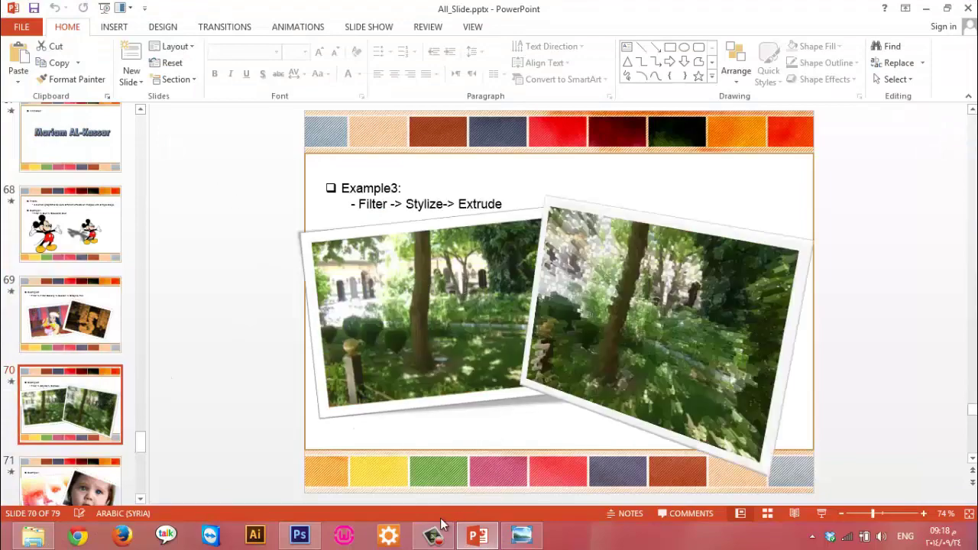
left_click(300, 535)
right_click(230, 53)
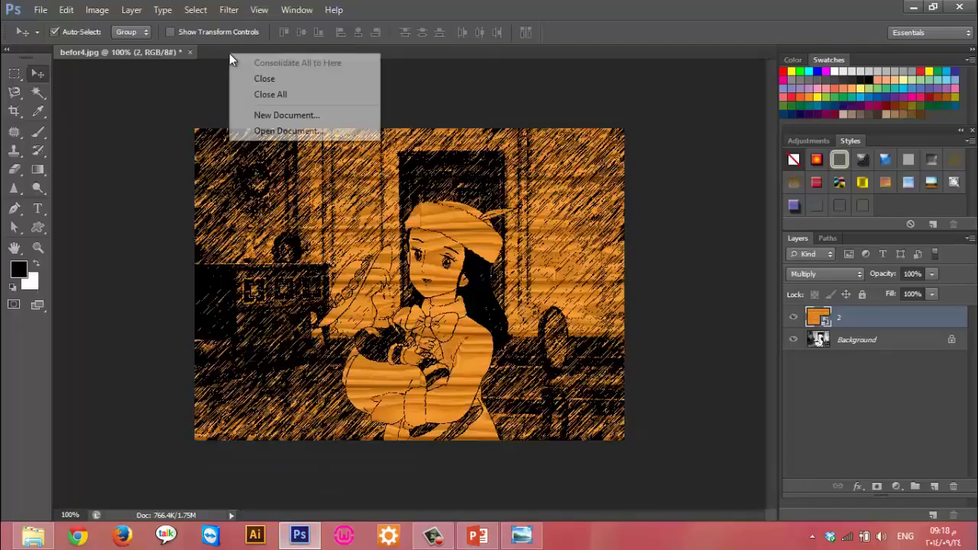
left_click(264, 94)
key("n")
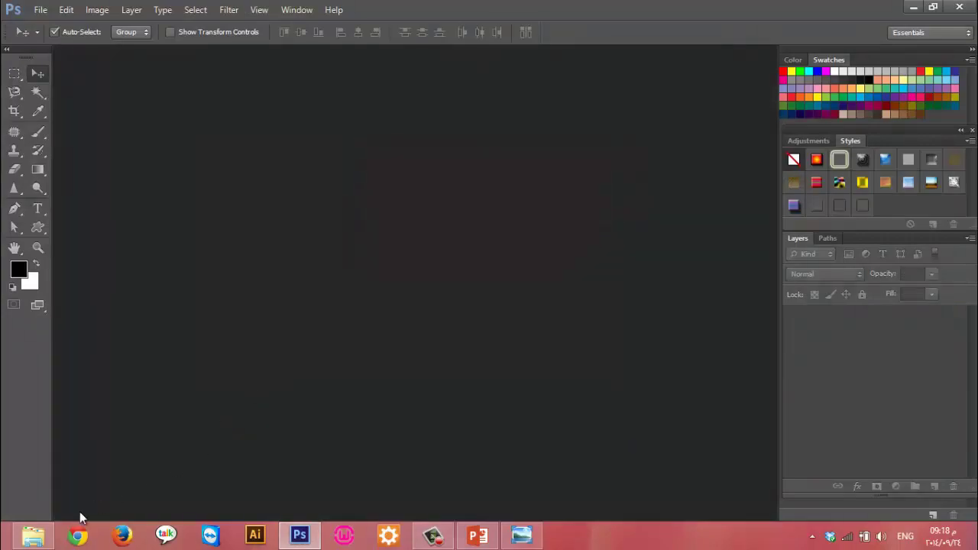
Open befor.png from the exper3 folder in Photoshop
left_click(33, 535)
key("BackSpace")
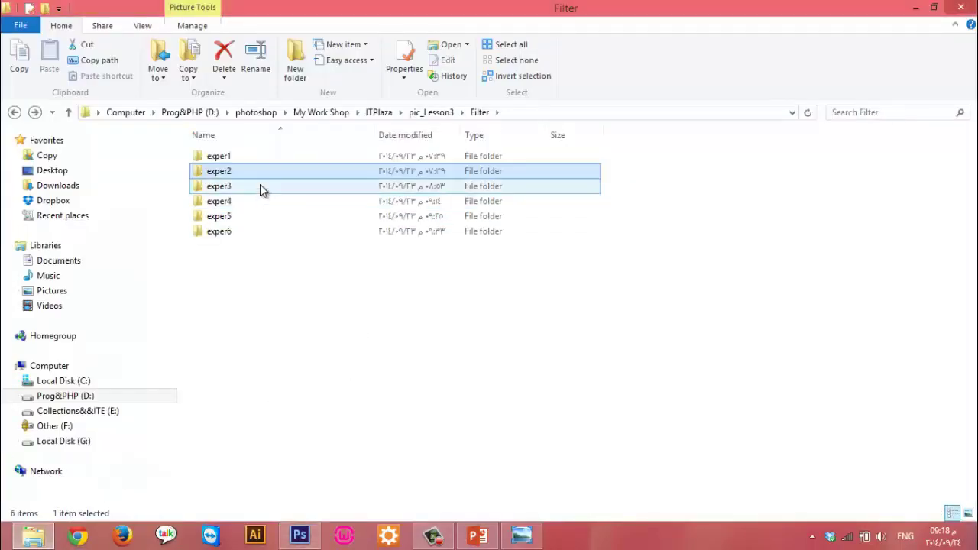
double_click(260, 189)
left_click(233, 191)
mouse_move(306, 200)
left_mouse_down()
mouse_move(308, 535)
mouse_move(333, 386)
left_mouse_up()
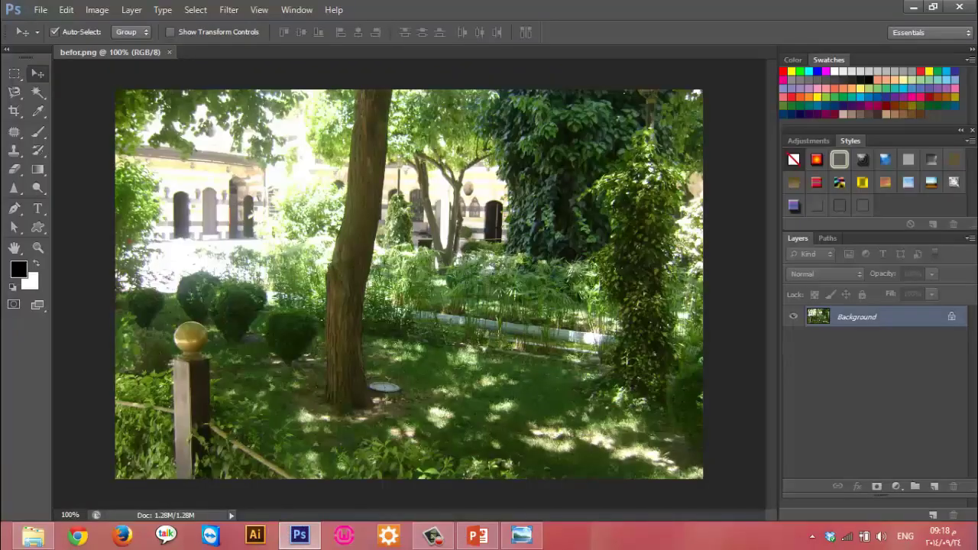
left_click(228, 11)
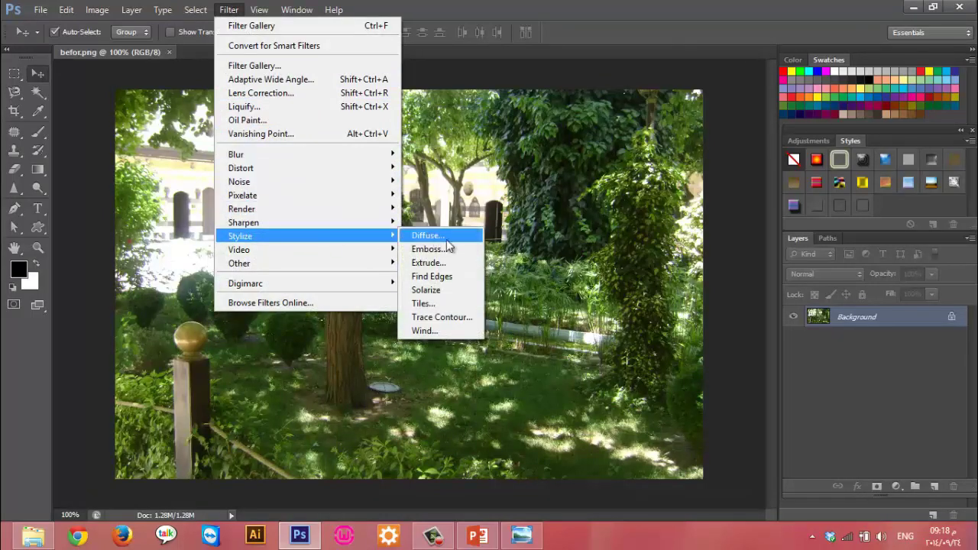
mouse_move(240, 236)
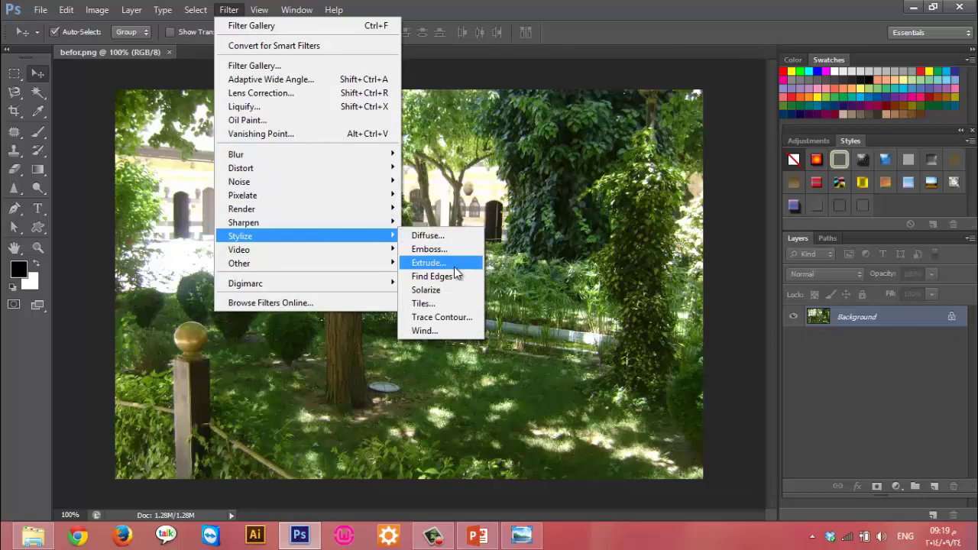
left_click(455, 266)
type("10")
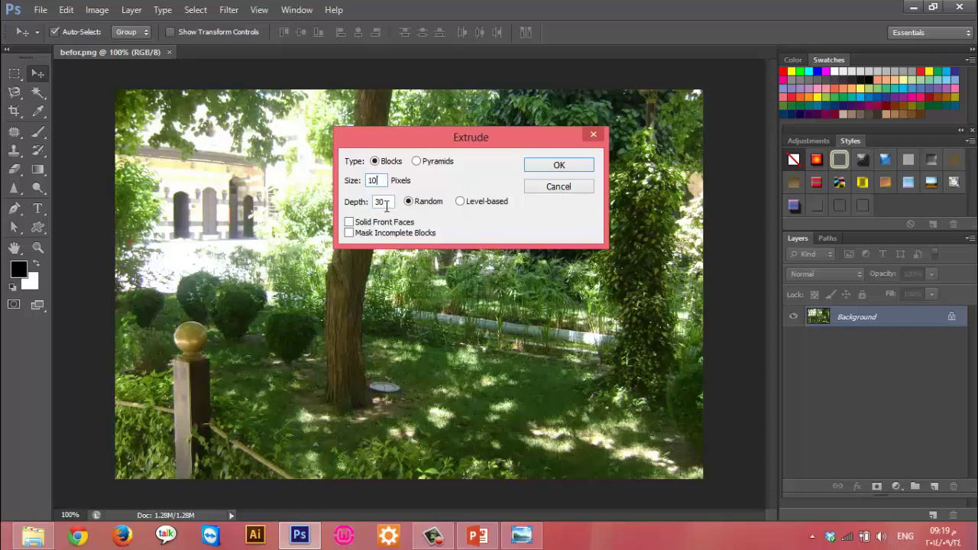
key("Tab")
left_click(578, 171)
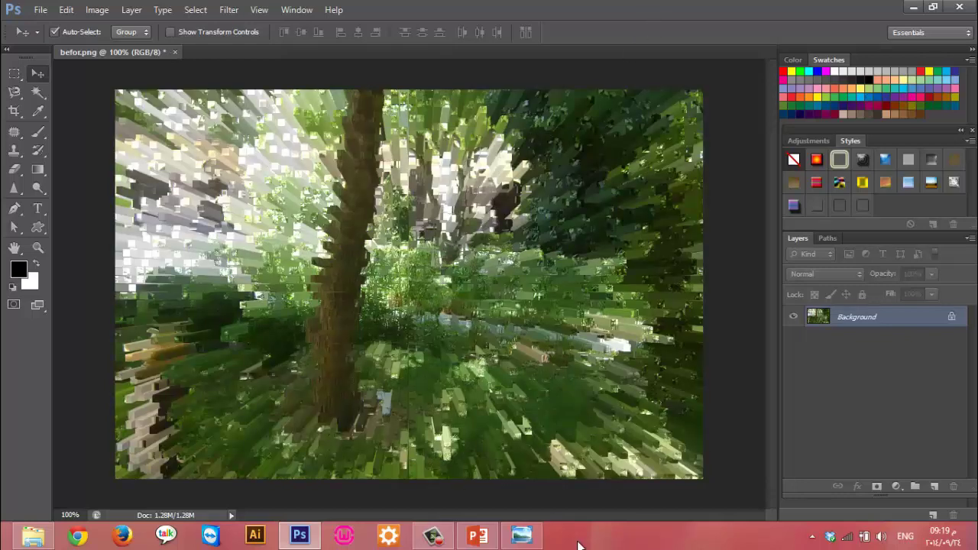
key("ctrl+z")
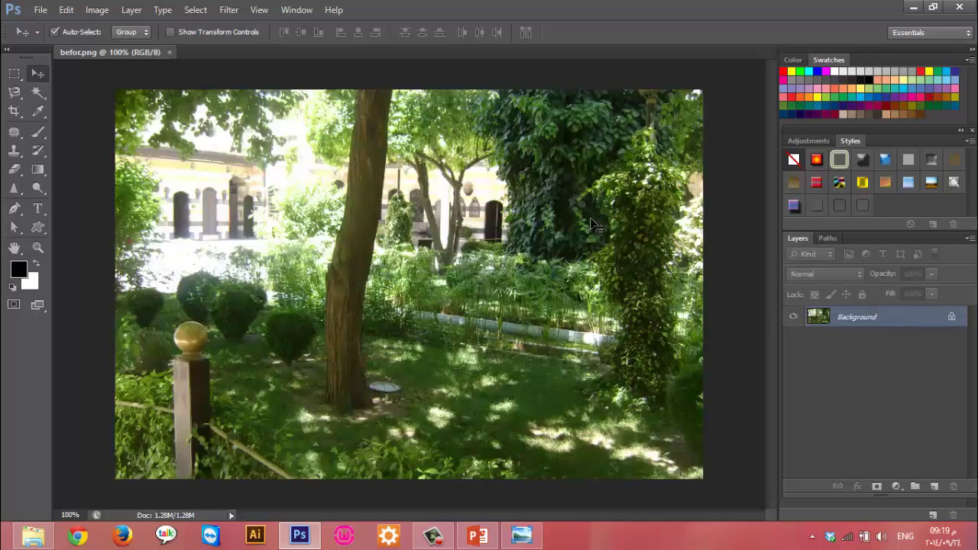
left_click_drag(896, 325, 934, 485)
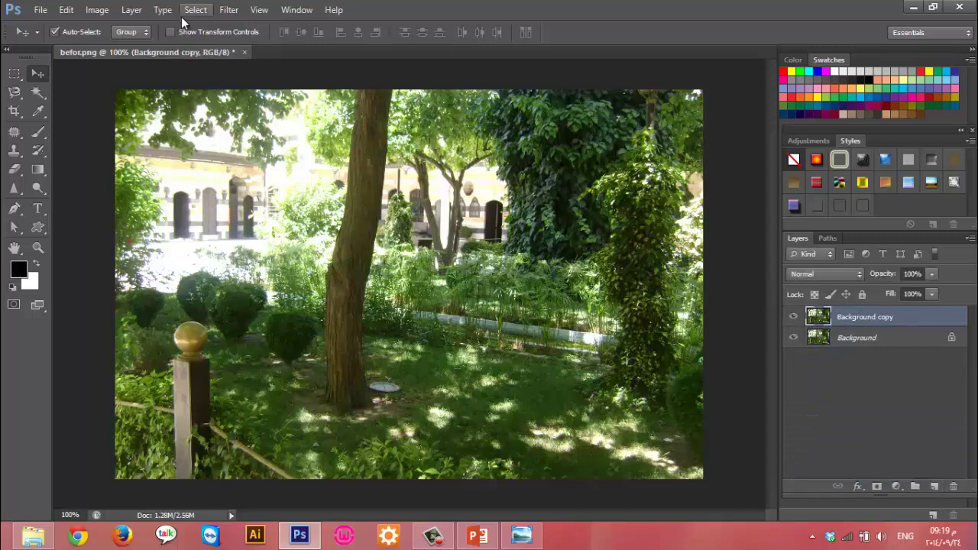
left_click(224, 11)
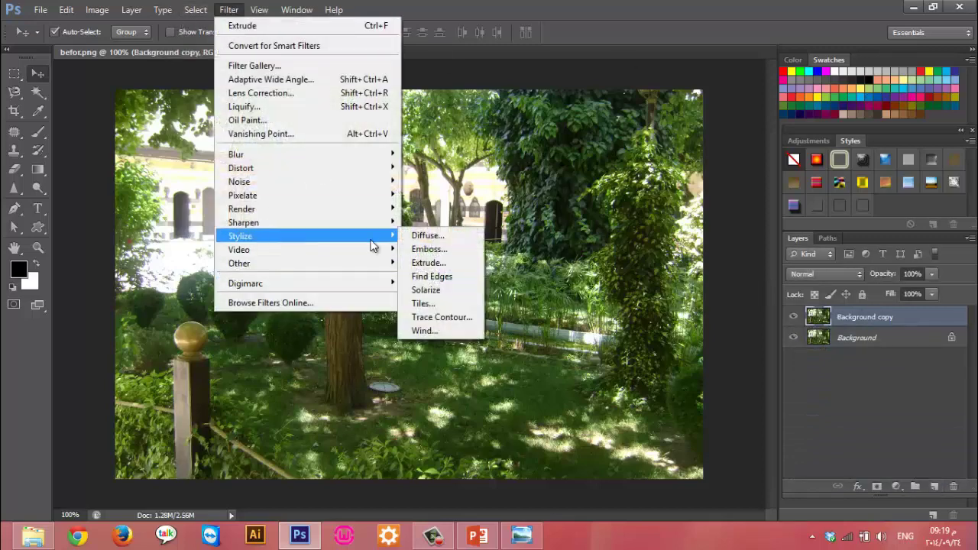
left_click(419, 262)
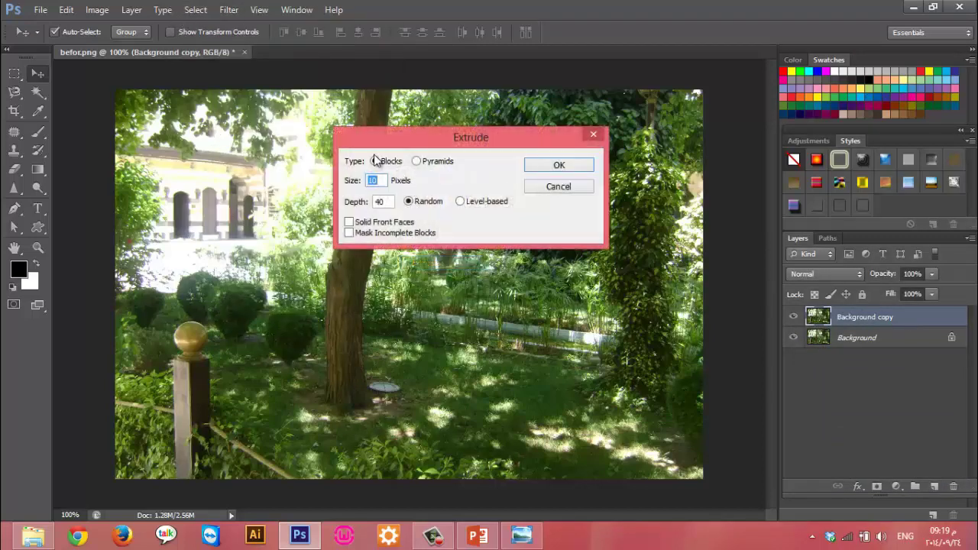
left_click(557, 165)
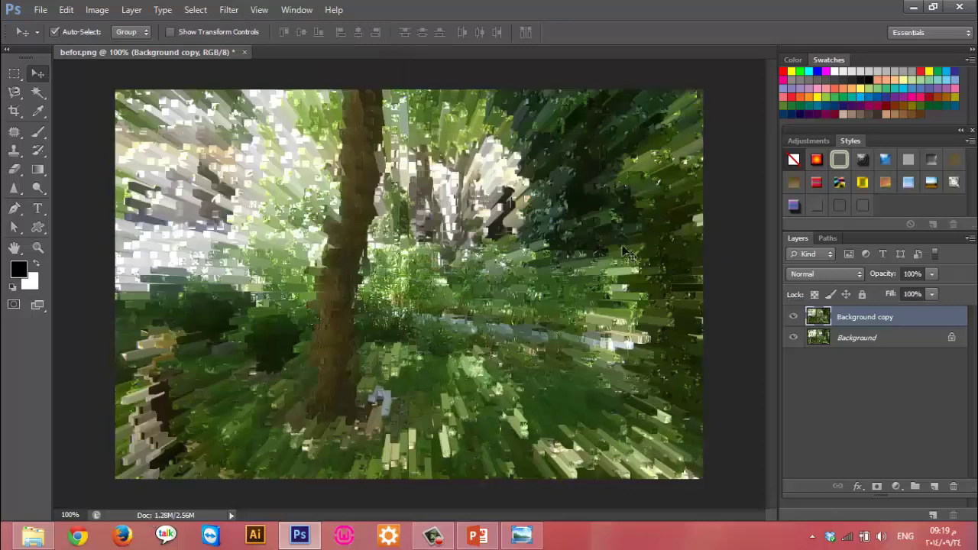
left_click(14, 168)
left_click(73, 32)
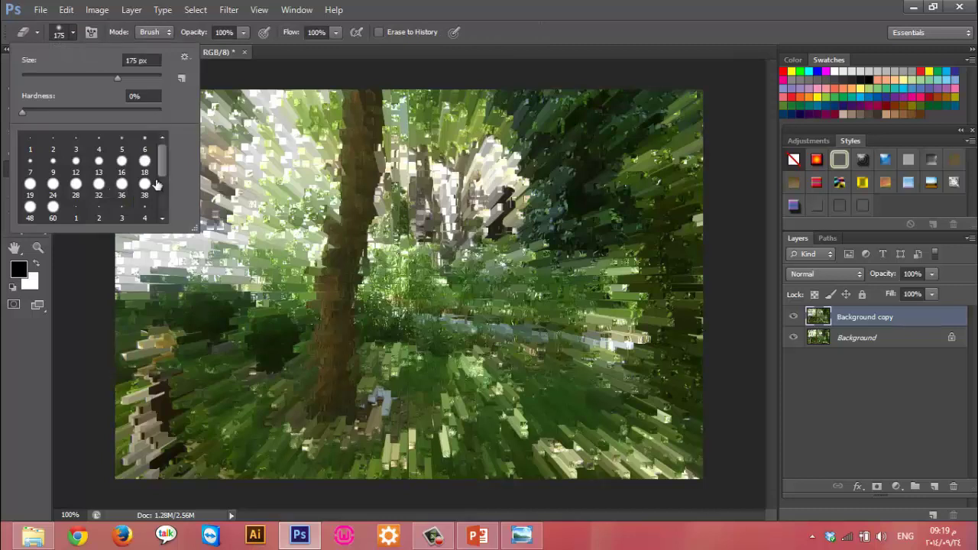
scroll(157, 185, "down", 2)
left_click(99, 195)
key("Return")
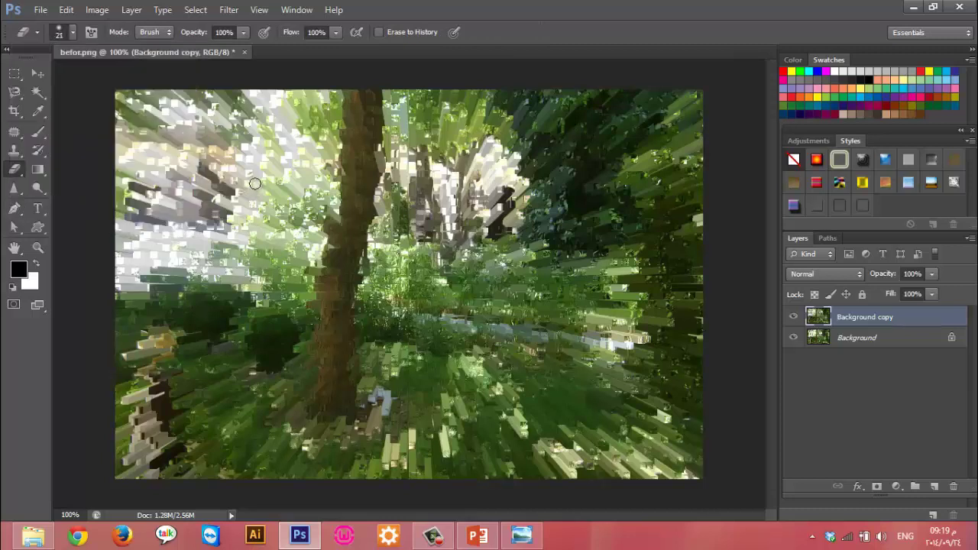
key("bracketright")
key("bracketright")
key("bracketright")
mouse_move(302, 174)
left_mouse_down()
mouse_move(228, 78)
mouse_move(155, 334)
left_mouse_up()
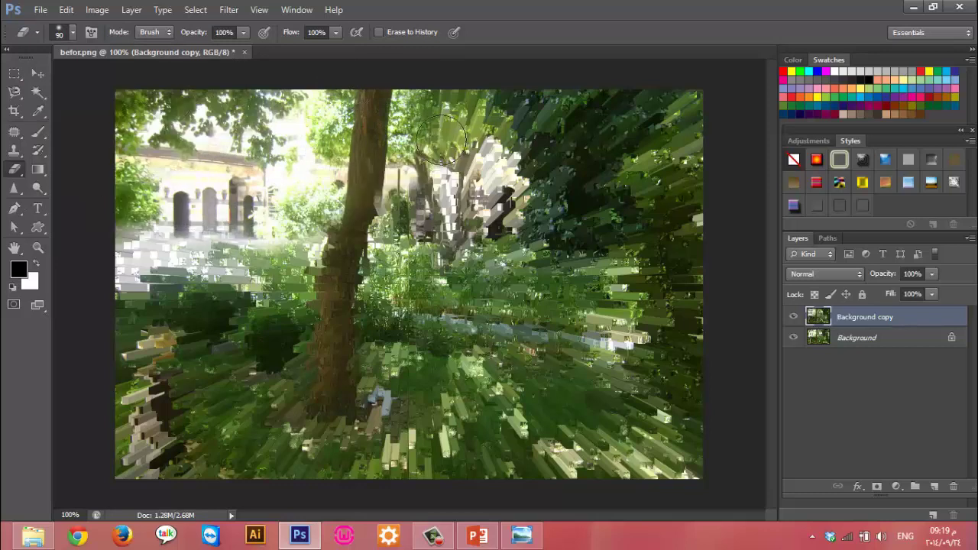
left_click_drag(218, 204, 148, 245)
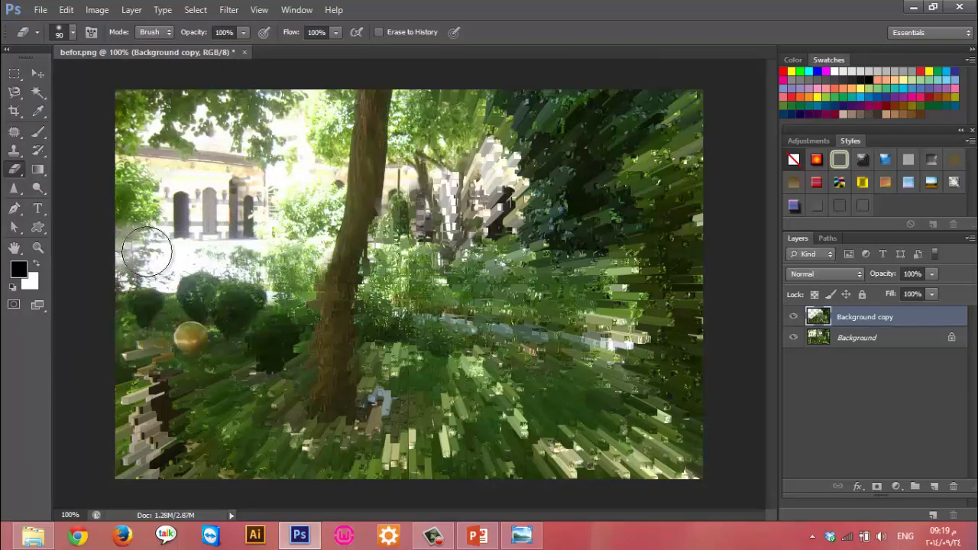
mouse_move(294, 269)
left_mouse_down()
mouse_move(87, 454)
mouse_move(153, 367)
left_mouse_up()
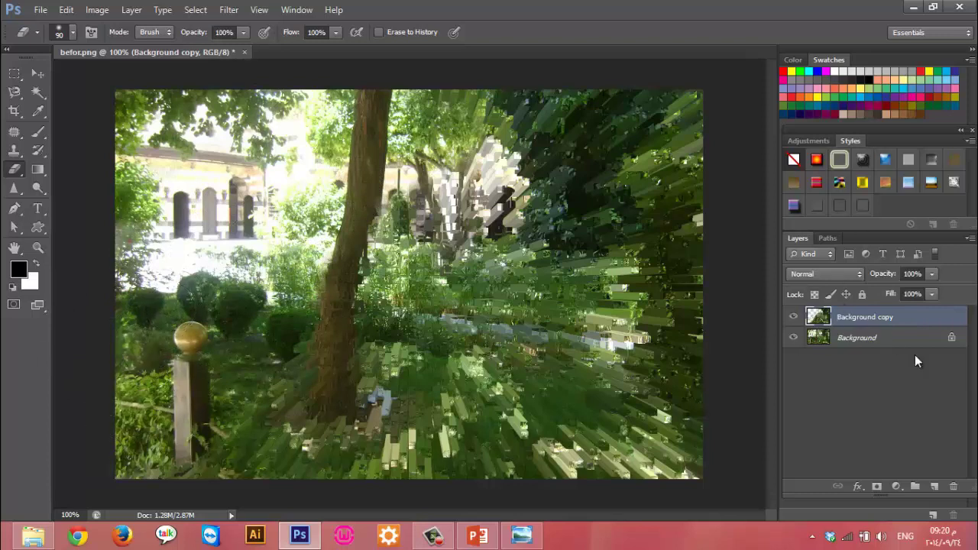
left_click(884, 334)
left_click(884, 318)
left_click_drag(910, 332, 953, 486)
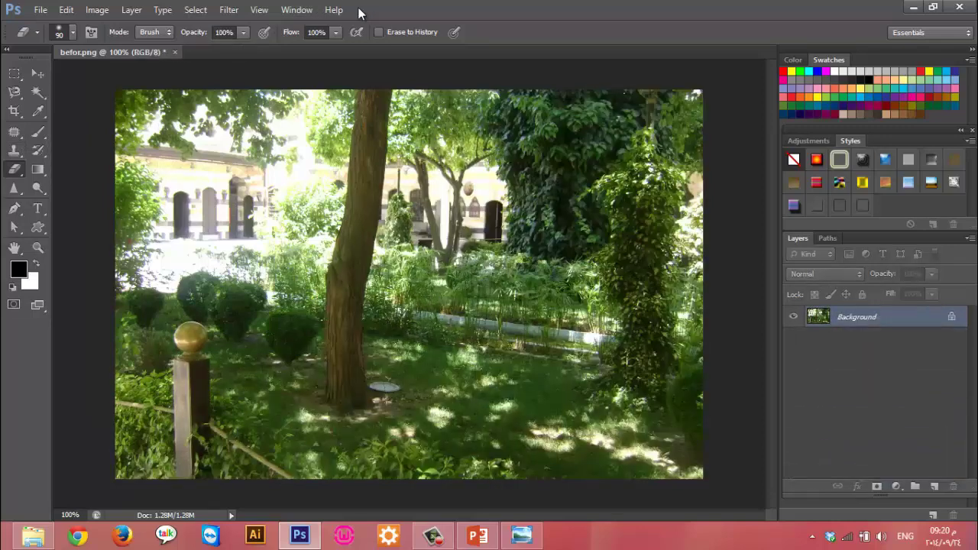
Apply Extrude with Pyramids to the garden photo, then close it without saving
left_click(229, 9)
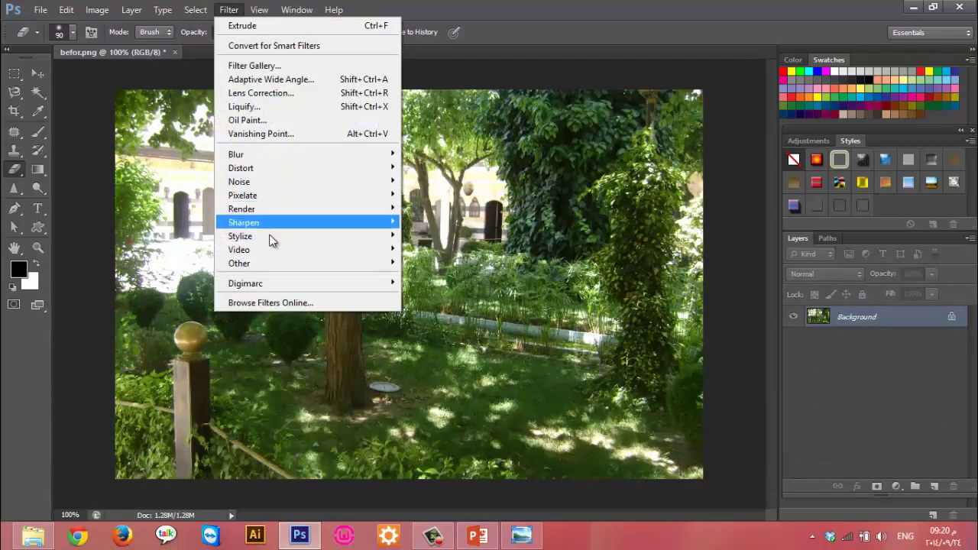
mouse_move(240, 236)
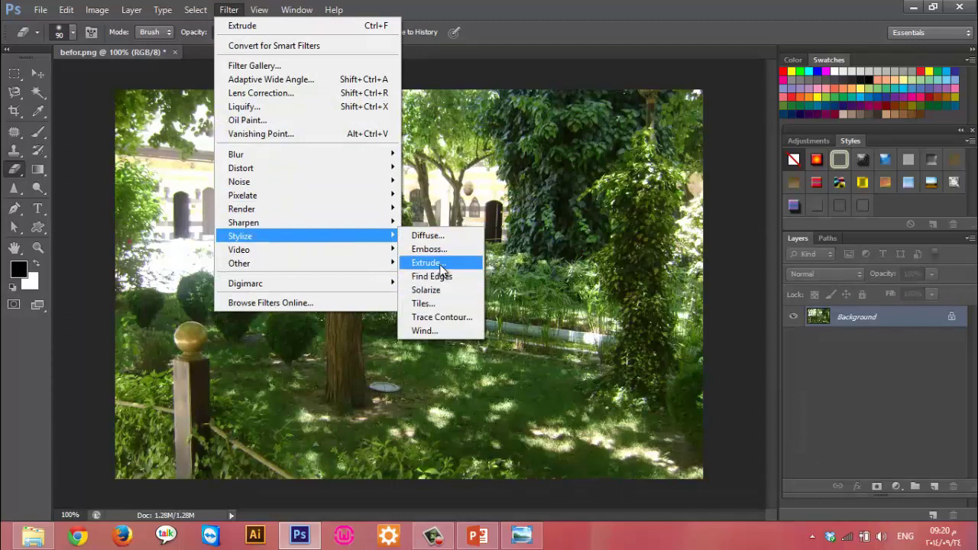
left_click(442, 263)
left_click(427, 164)
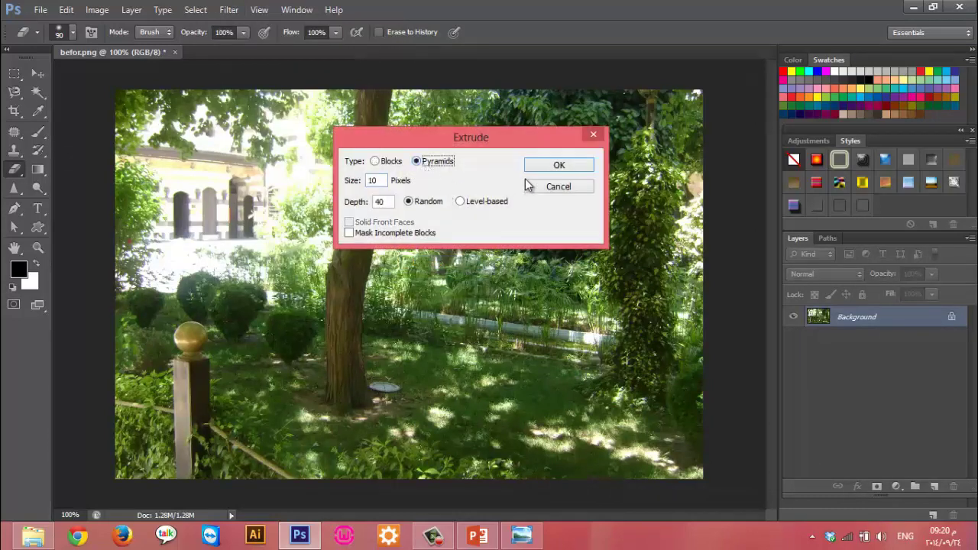
left_click(544, 169)
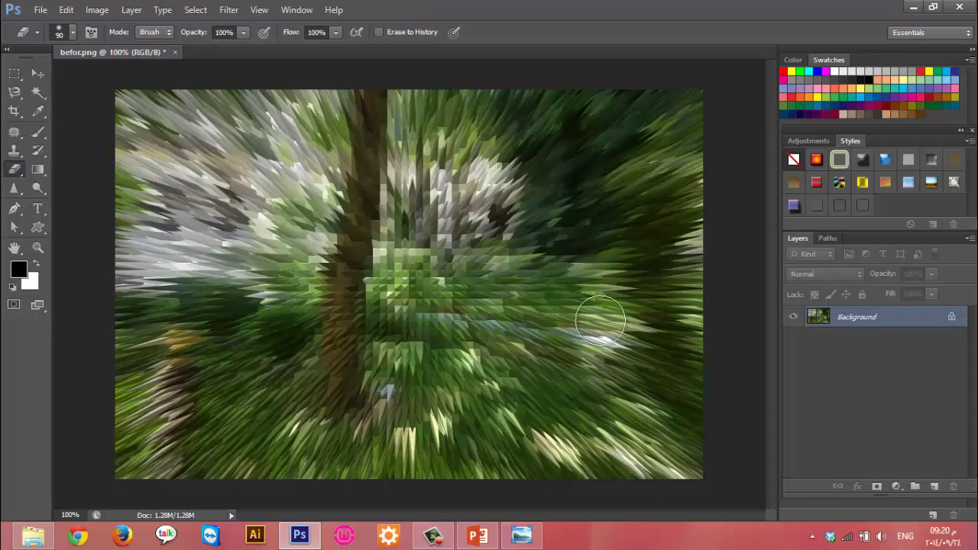
left_click(175, 52)
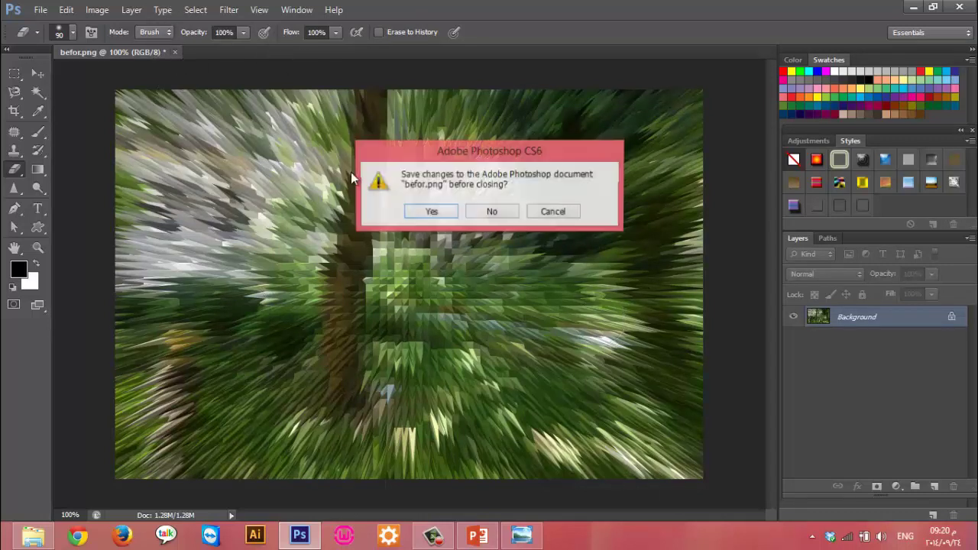
left_click(482, 213)
View slide 71's Example4 baby photos in PowerPoint, then bring up Photoshop and File Explorer
left_click(493, 539)
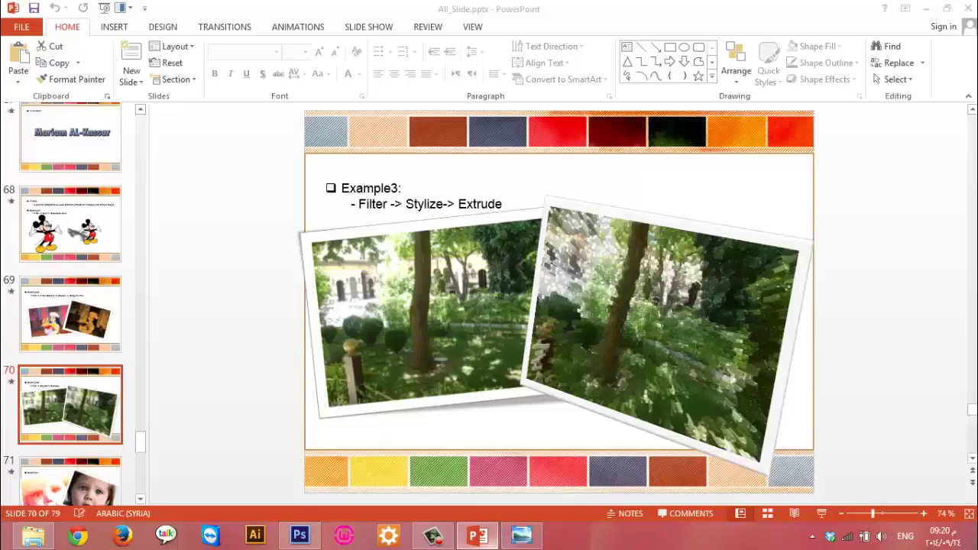
scroll(316, 241, "down", 1)
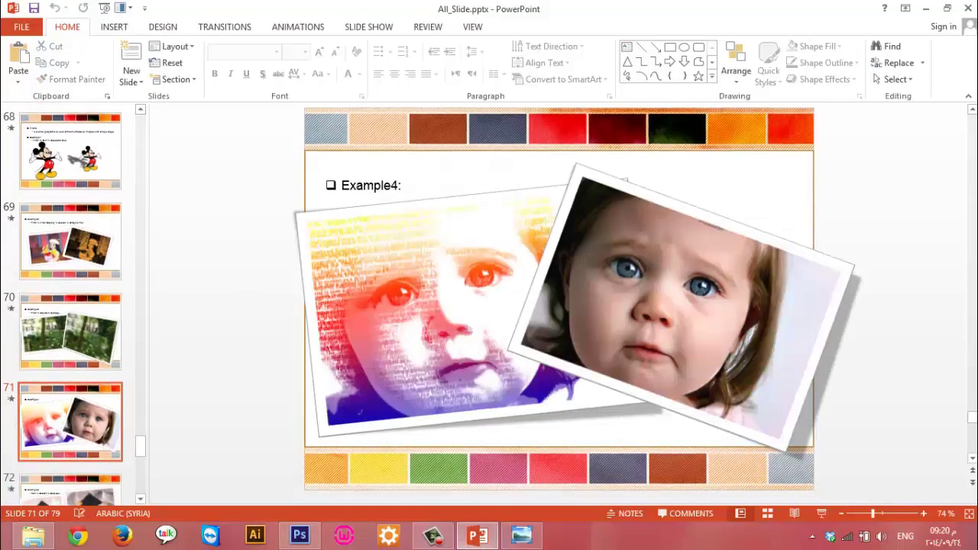
scroll(380, 338, "down", 1)
scroll(620, 323, "up", 1)
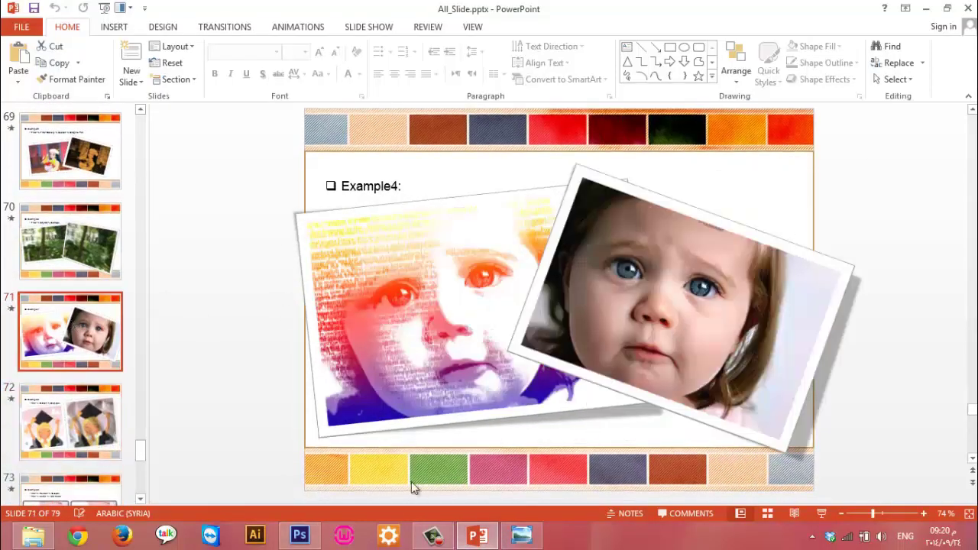
left_click(299, 535)
left_click(30, 535)
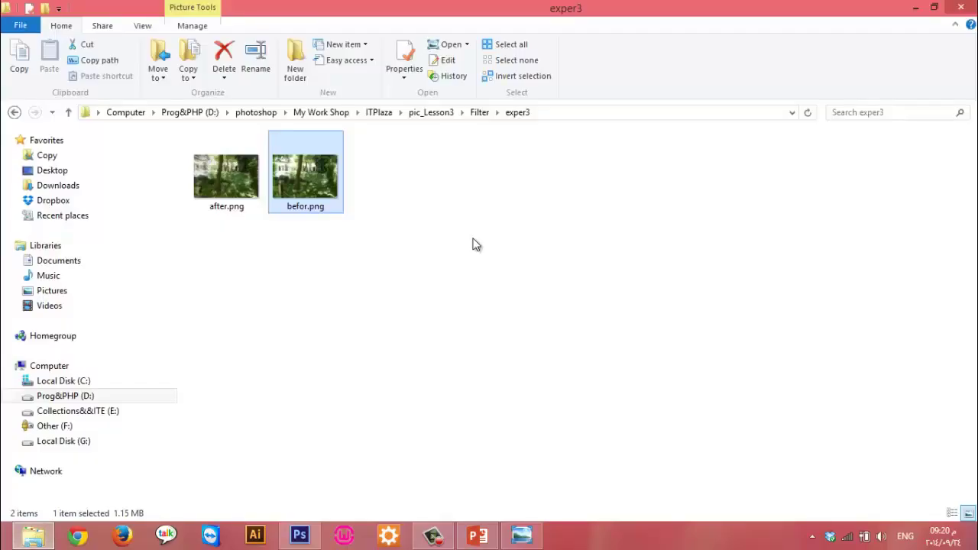
Open befor9.jpg from the exper4 folder in Photoshop
key("BackSpace")
key("Down")
key("Return")
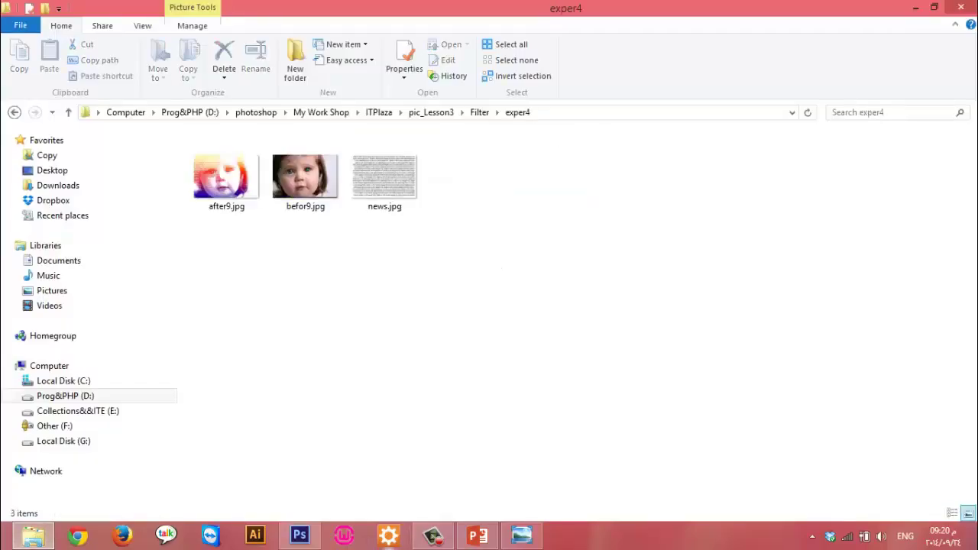
left_click(434, 538)
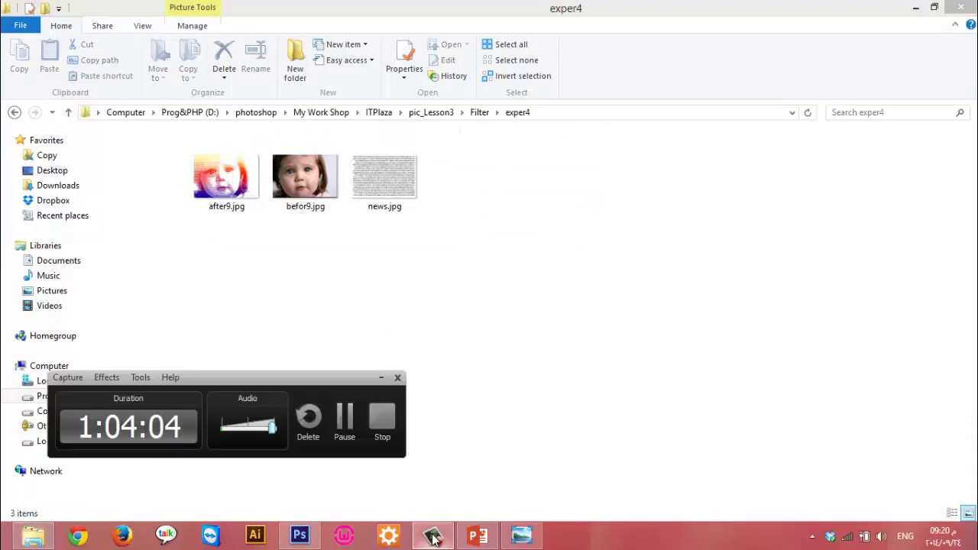
left_click(433, 537)
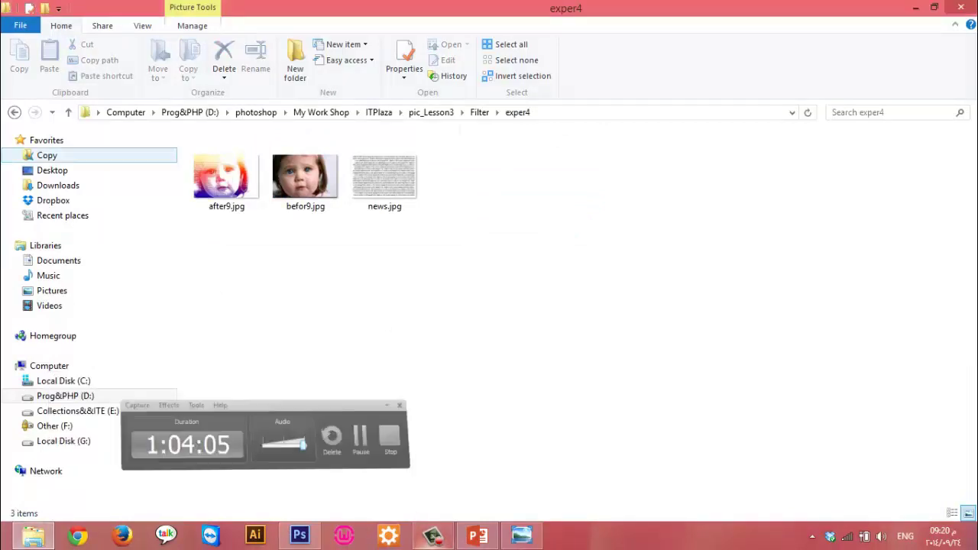
left_click(277, 162)
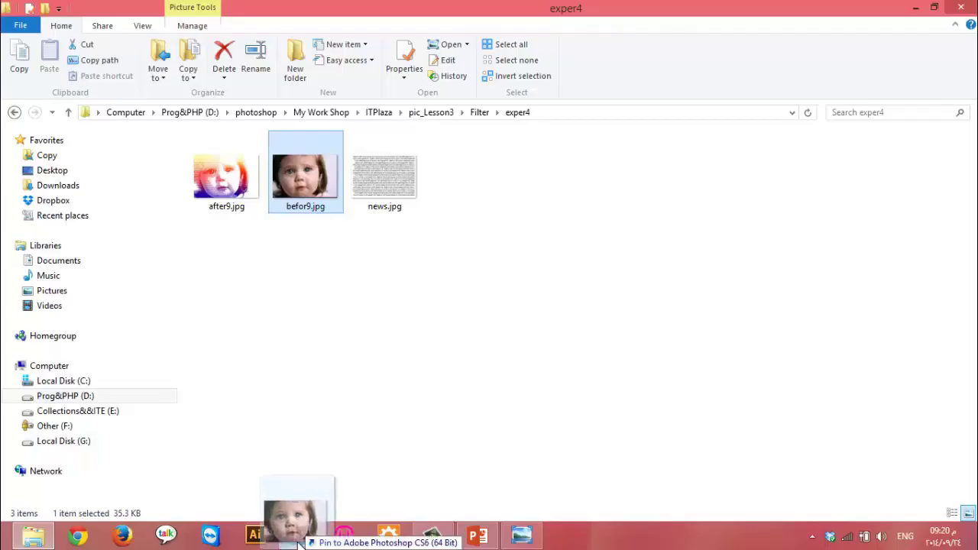
left_click_drag(302, 220, 280, 234)
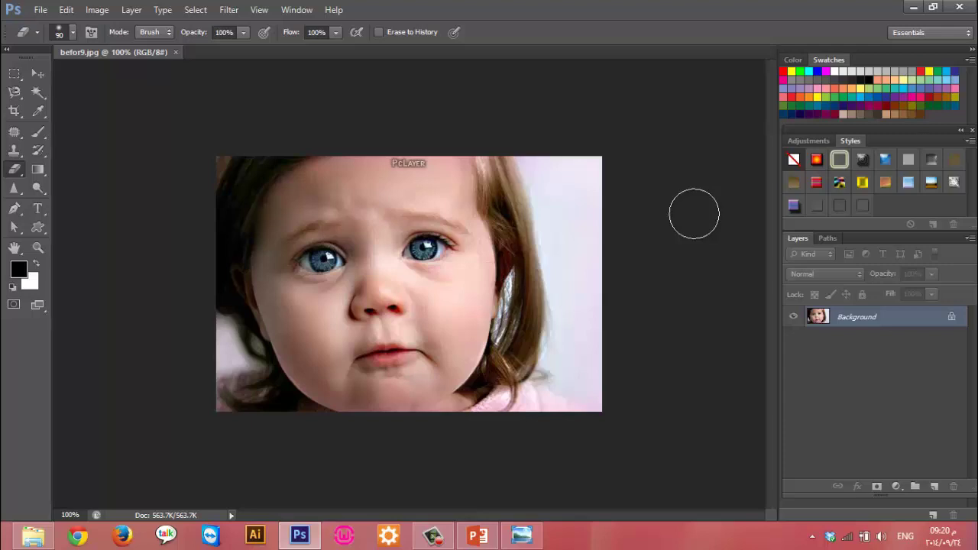
Unlock the Background as Layer 0 and add an empty Layer 1 above it
double_click(959, 318)
left_click(609, 169)
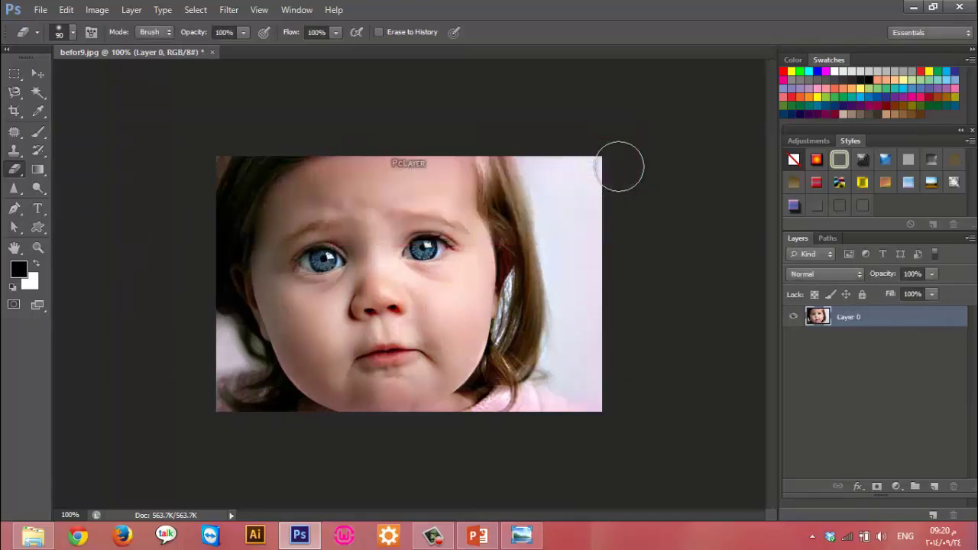
key("ctrl+shift+n")
left_click(618, 166)
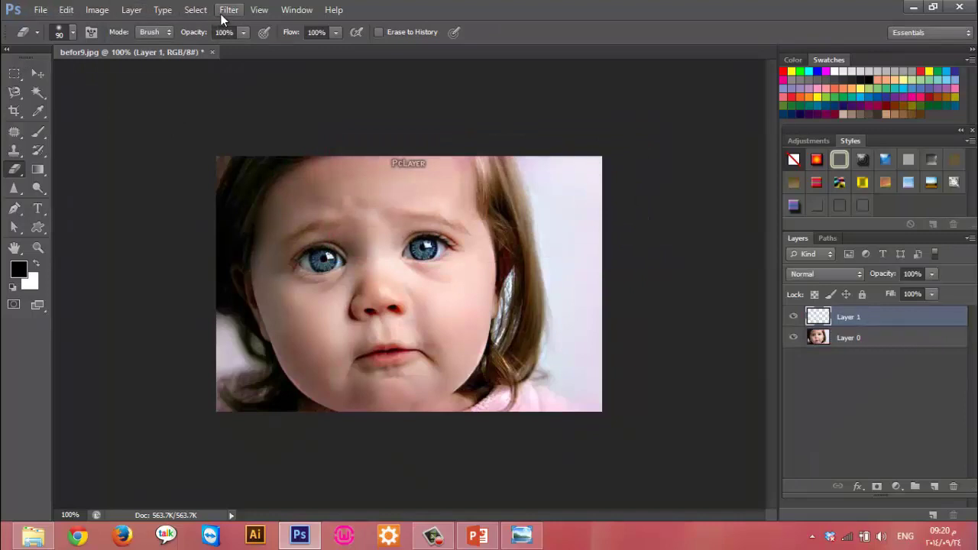
left_click(192, 11)
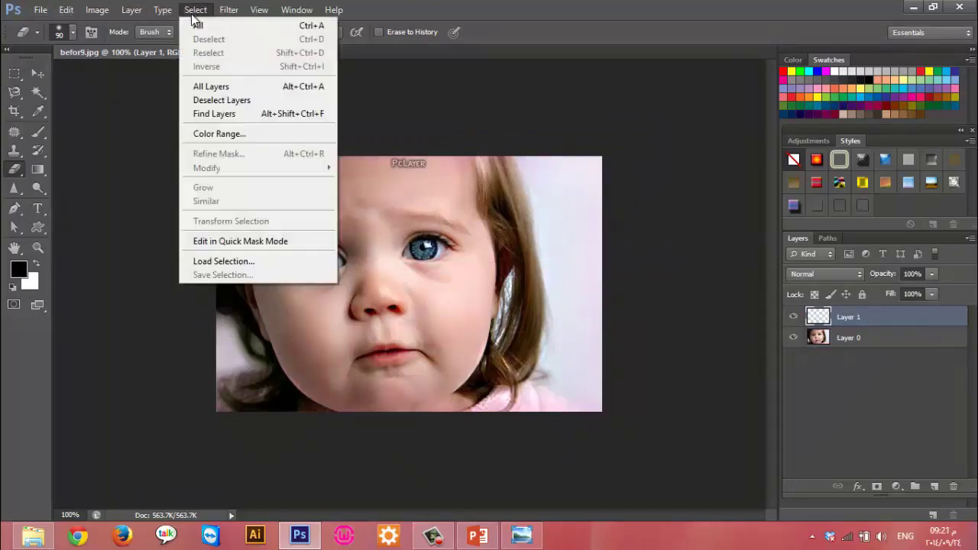
Select the photo's shadow tones with Color Range set to Shadows
left_click(251, 136)
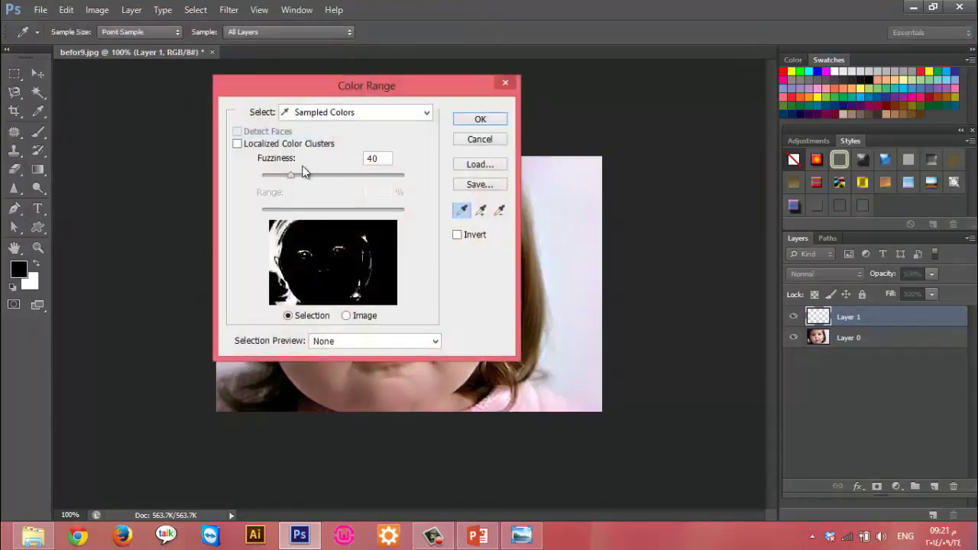
left_click(348, 113)
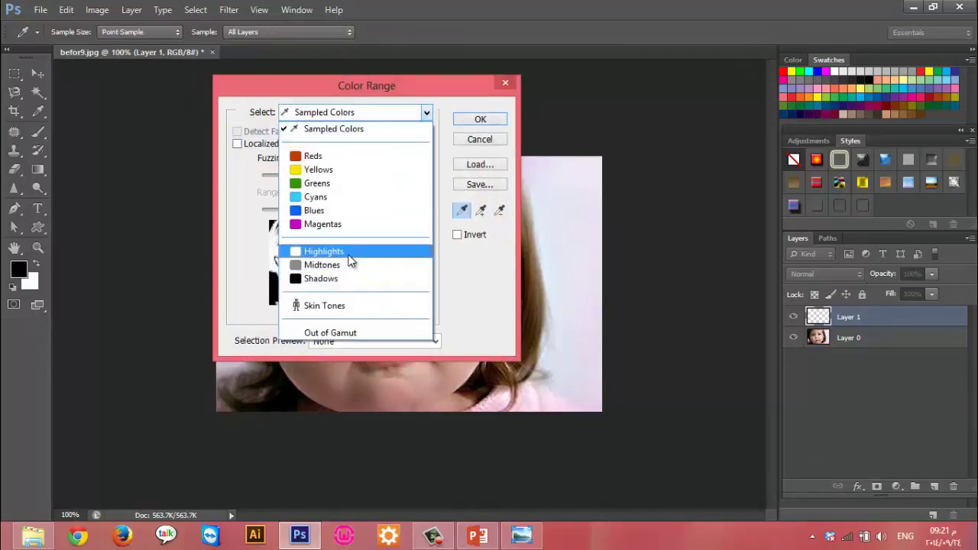
left_click(336, 278)
left_click(480, 120)
key("e")
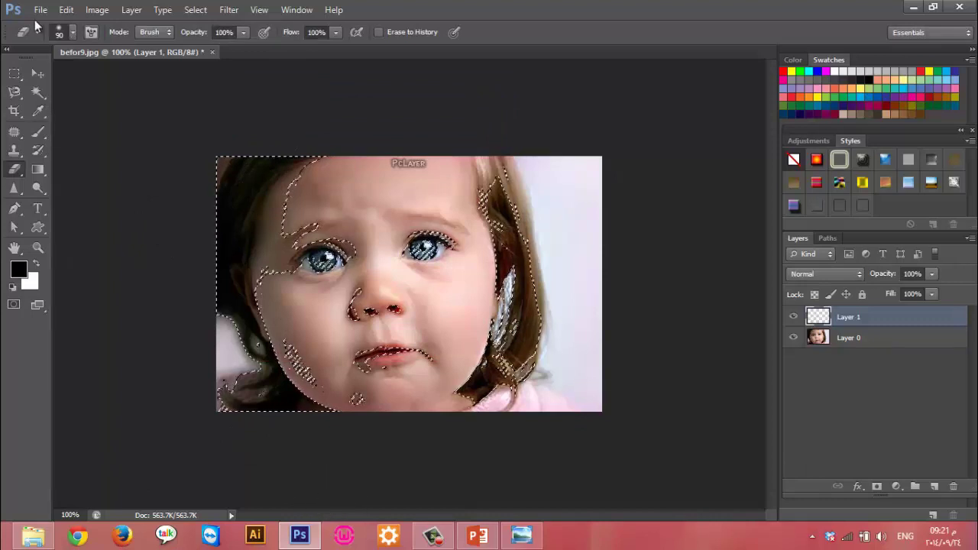
key("v")
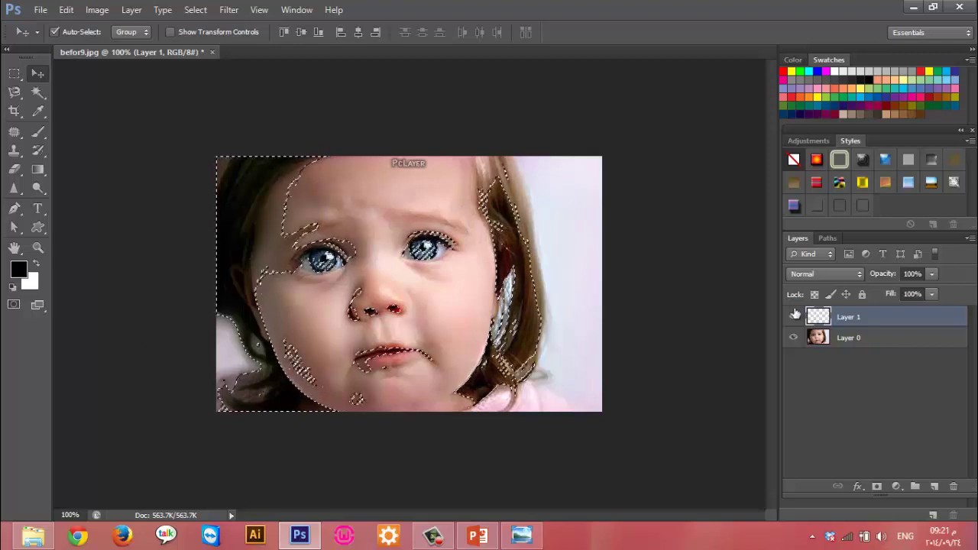
Paste the shadows onto Layer 1, rename it Blcak, and add a new empty layer above
left_click(850, 340)
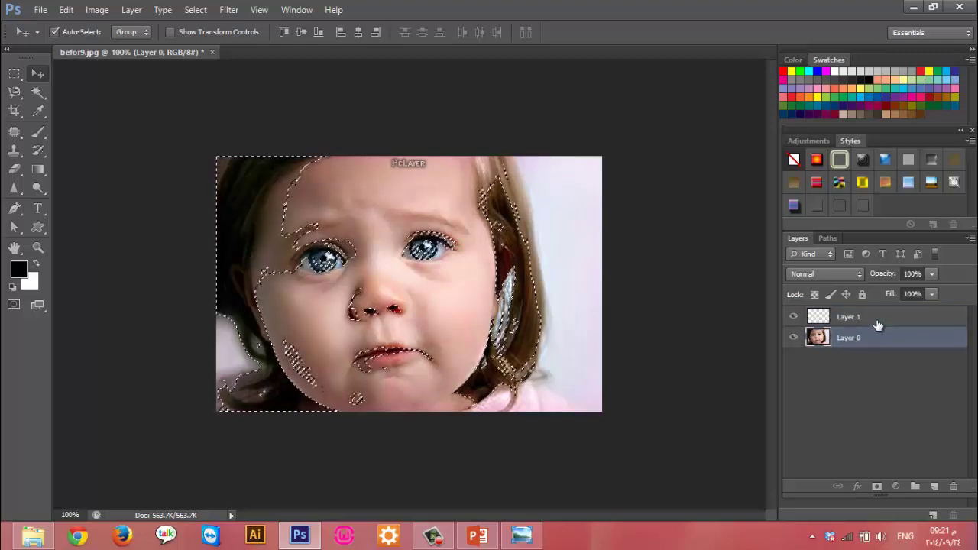
left_click(878, 324)
key("ctrl+v")
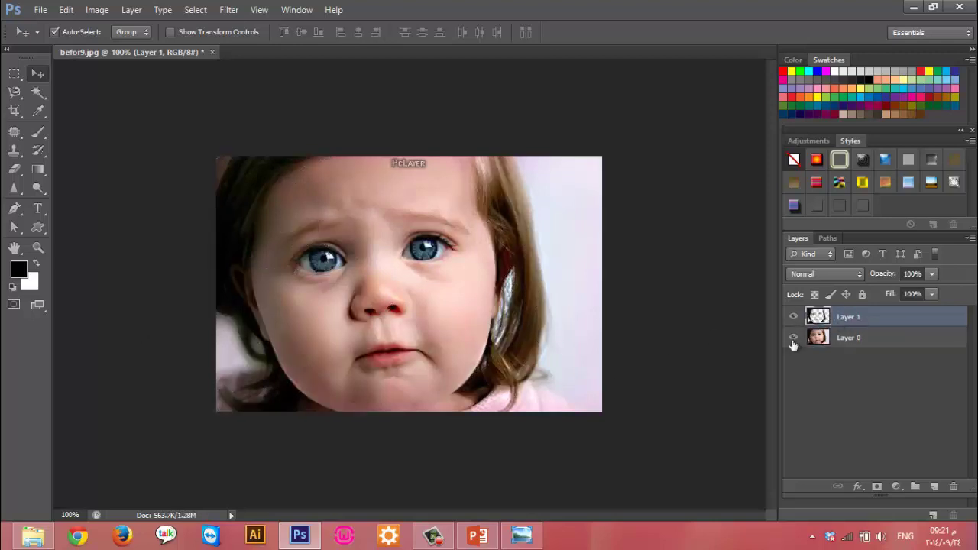
left_click(794, 340)
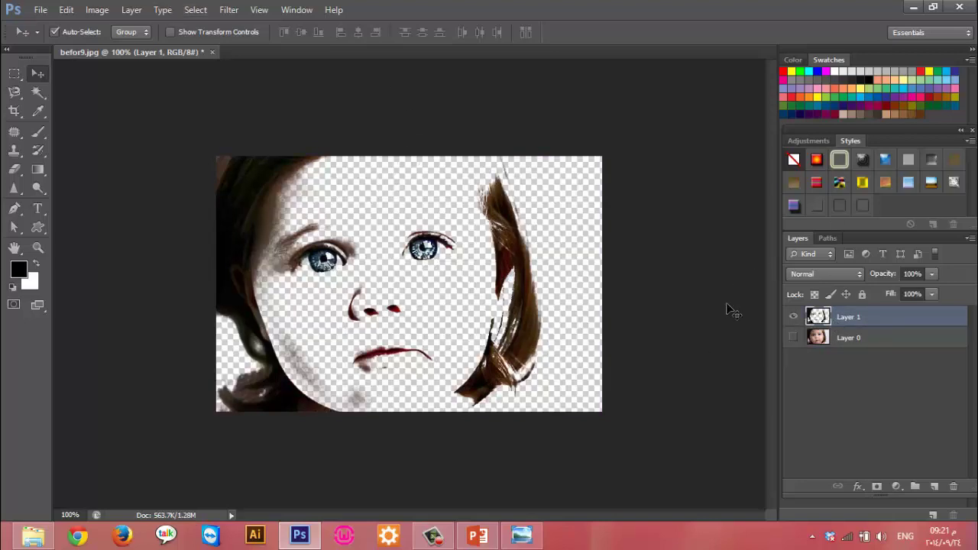
left_click(793, 337)
double_click(856, 316)
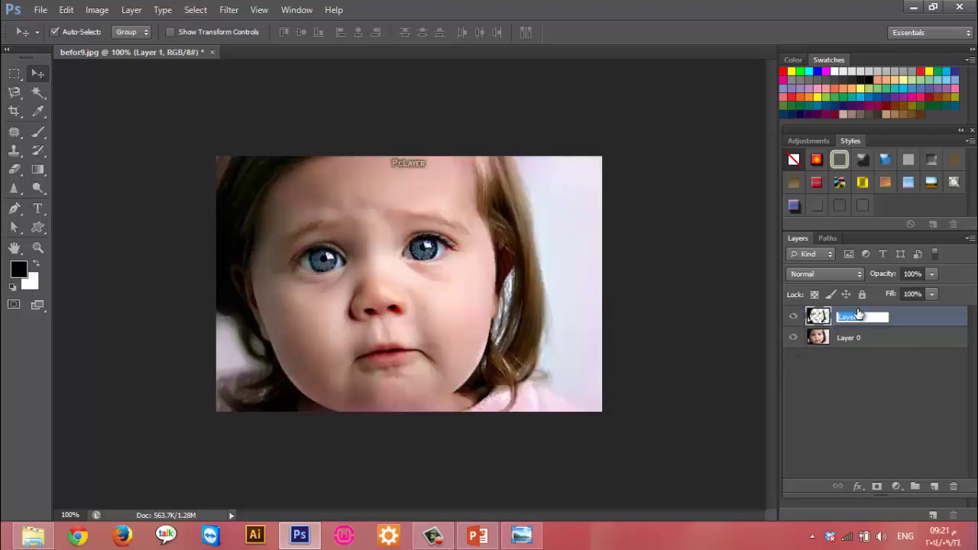
type("Black")
key("Return")
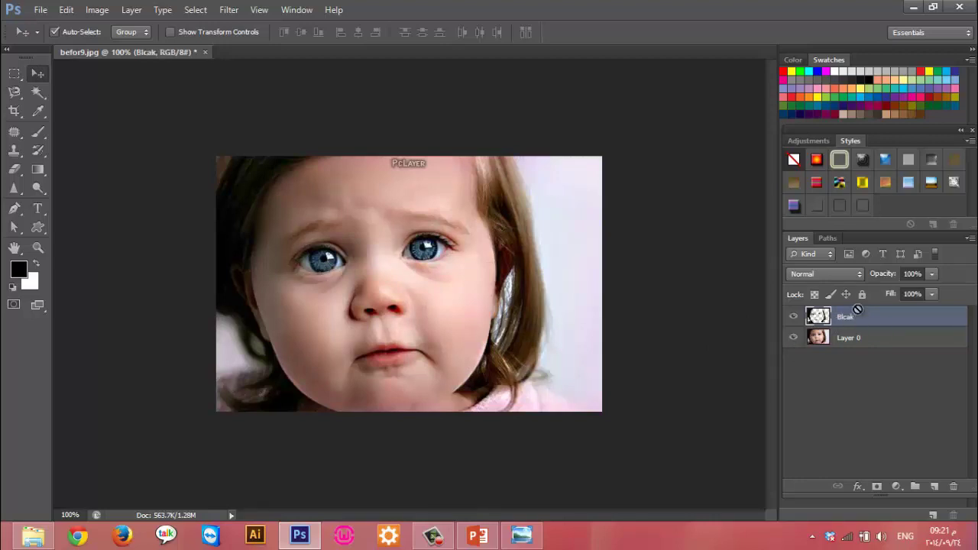
key("ctrl+shift+n")
key("Return")
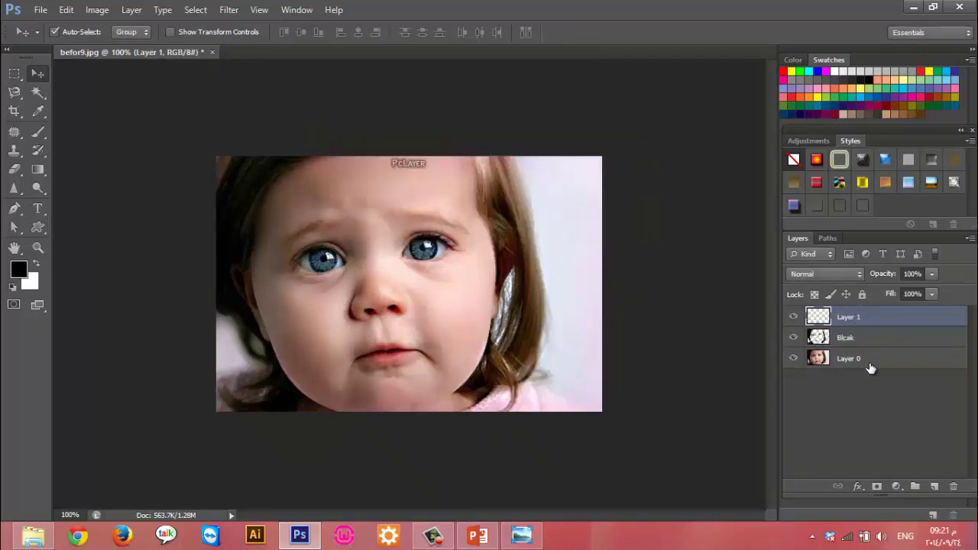
Select the midtones of Layer 0 with Color Range set to Midtones
left_click(871, 363)
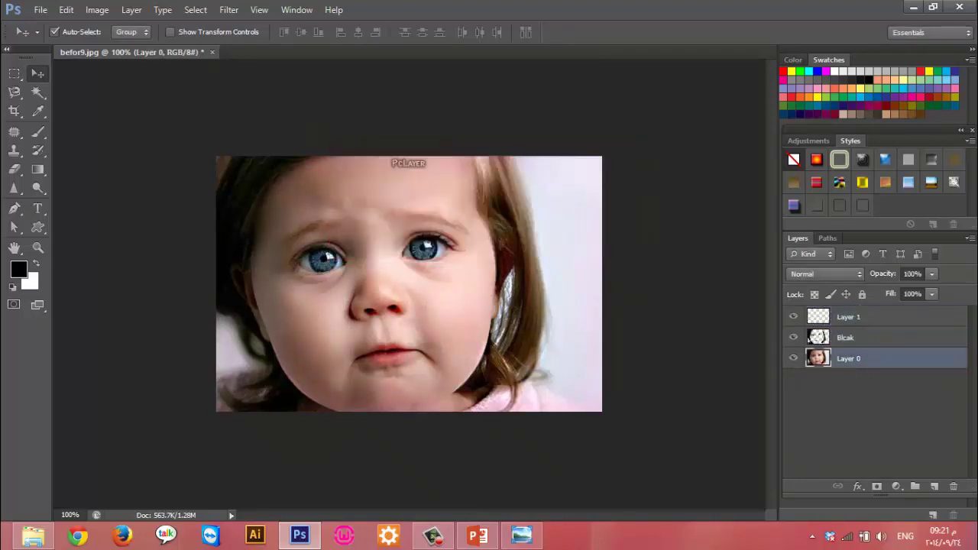
left_click(194, 10)
left_click(221, 130)
left_click(352, 113)
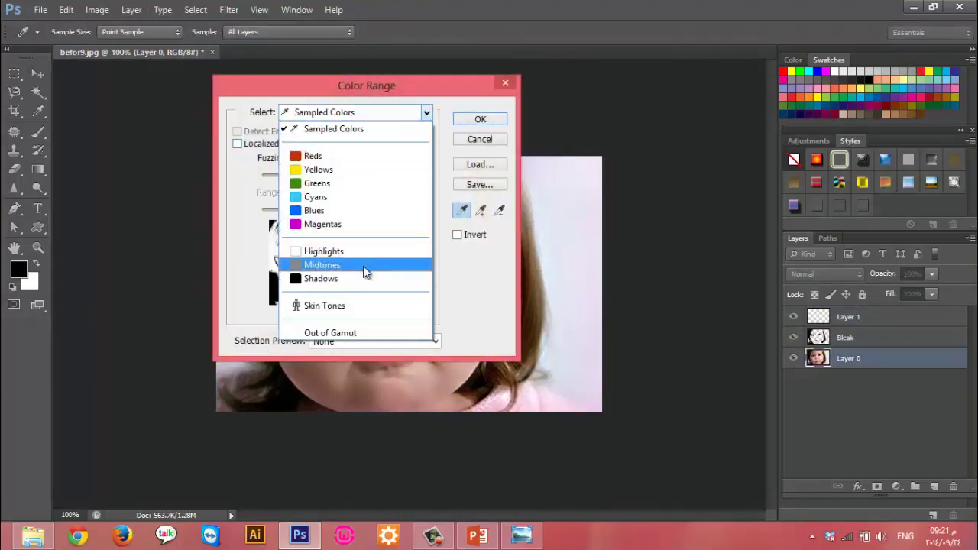
left_click(360, 278)
left_click(479, 120)
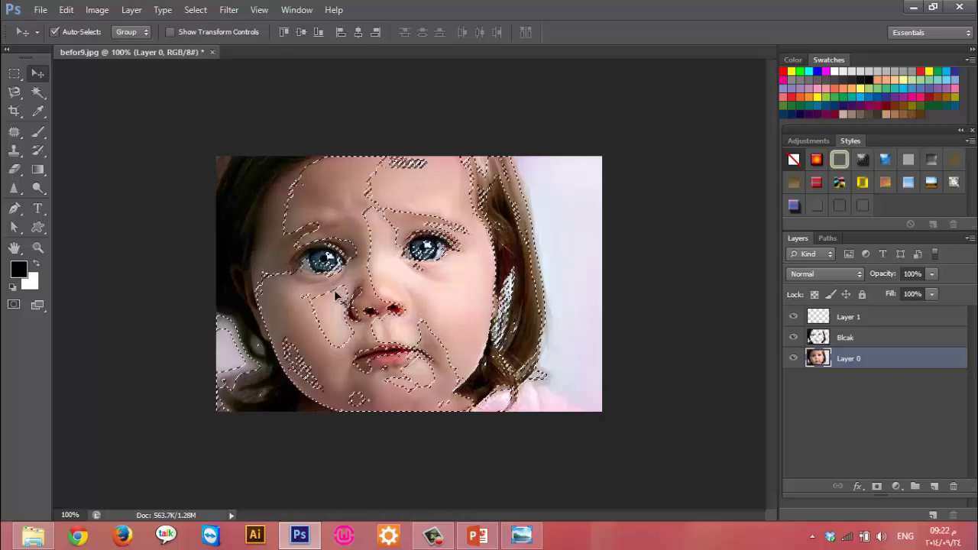
Put the midtones on Layer 1, hide Layer 0, and rename the layer Gray
left_click(849, 316)
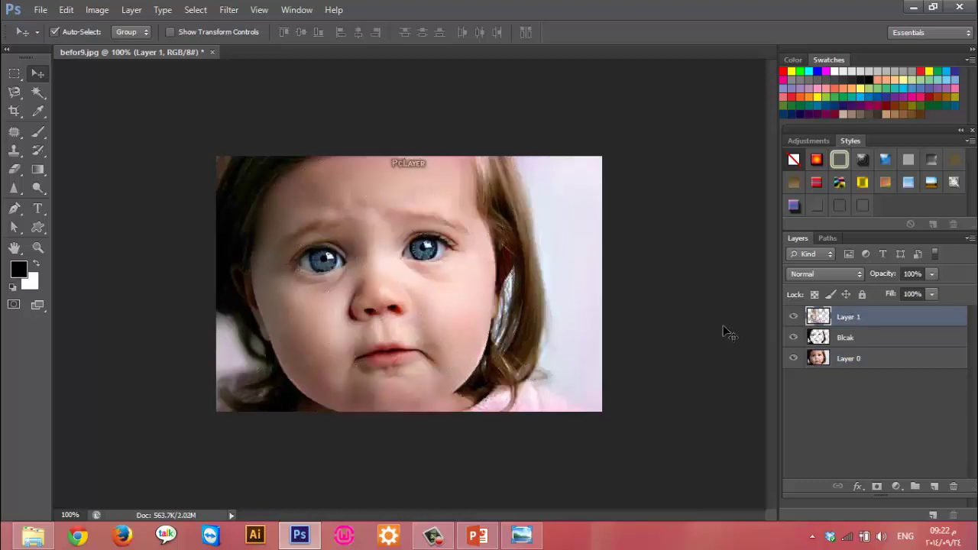
left_click(793, 358)
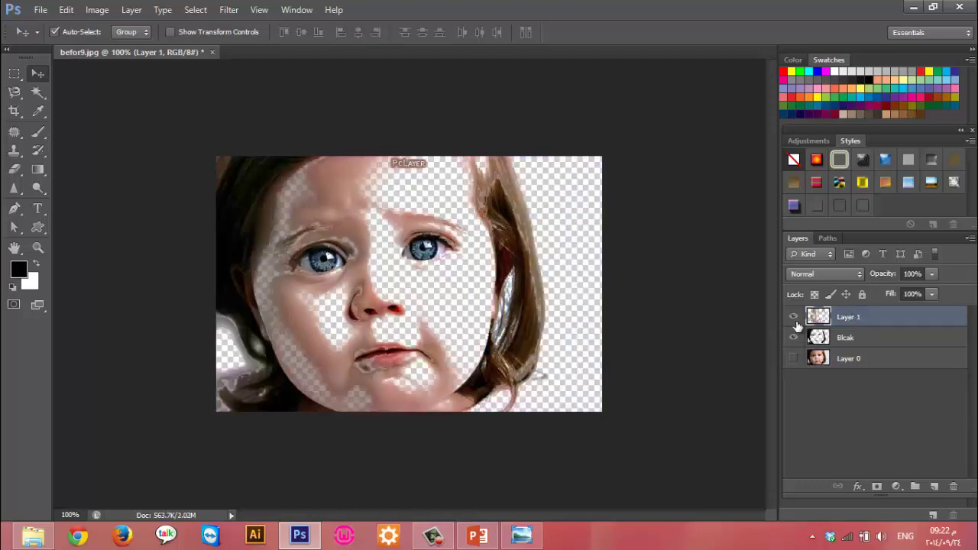
left_click(795, 335)
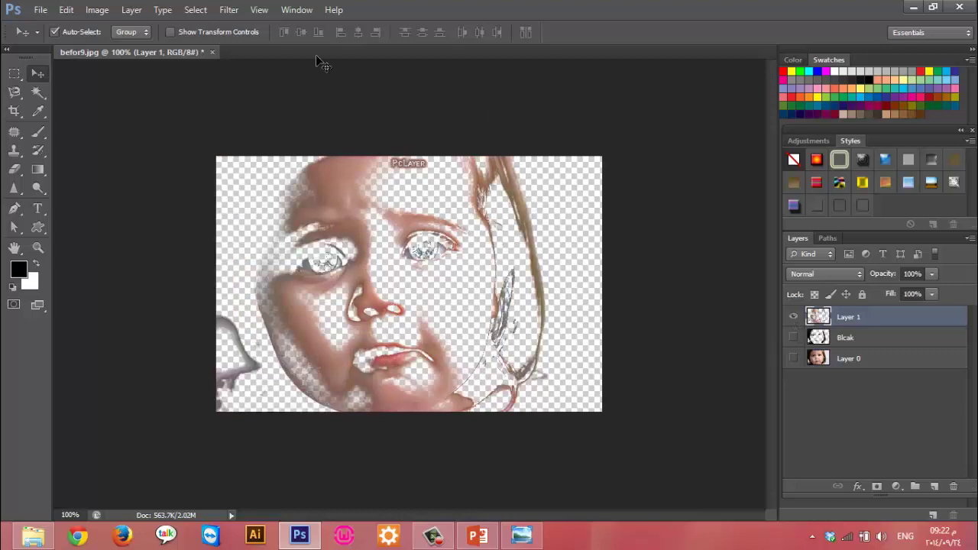
left_click(793, 338)
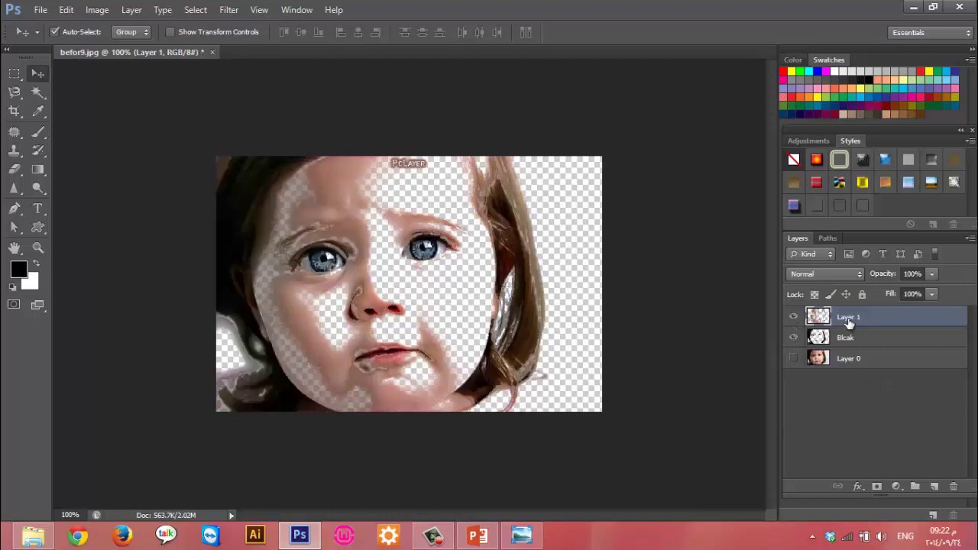
double_click(850, 317)
type("y")
key("Return")
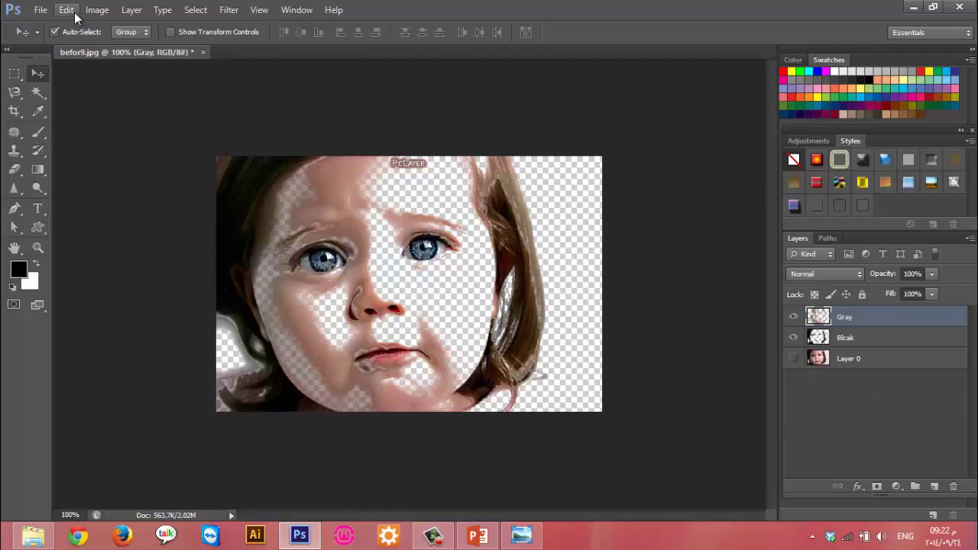
Fill the Gray layer with 50% Gray using Edit > Fill, preserving transparency
left_click(53, 10)
mouse_move(66, 10)
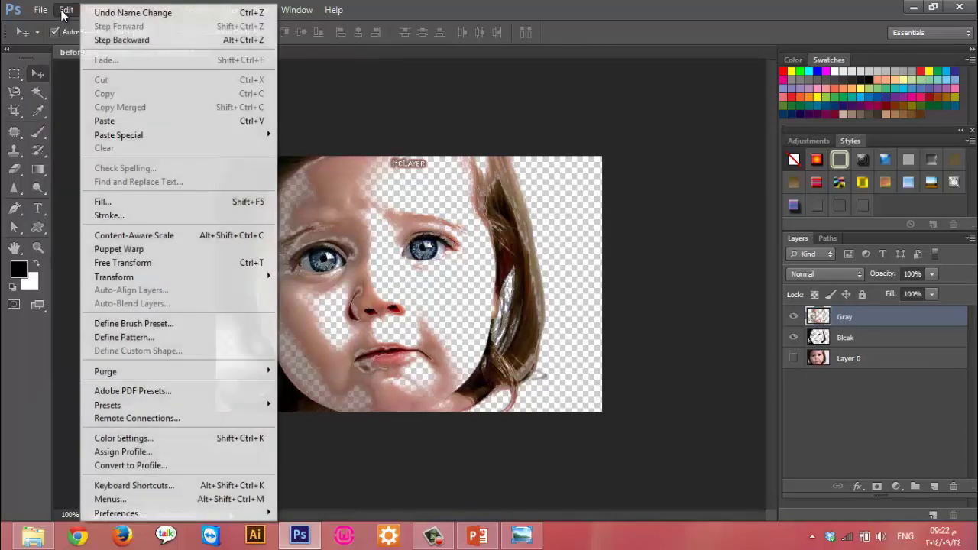
left_click(135, 201)
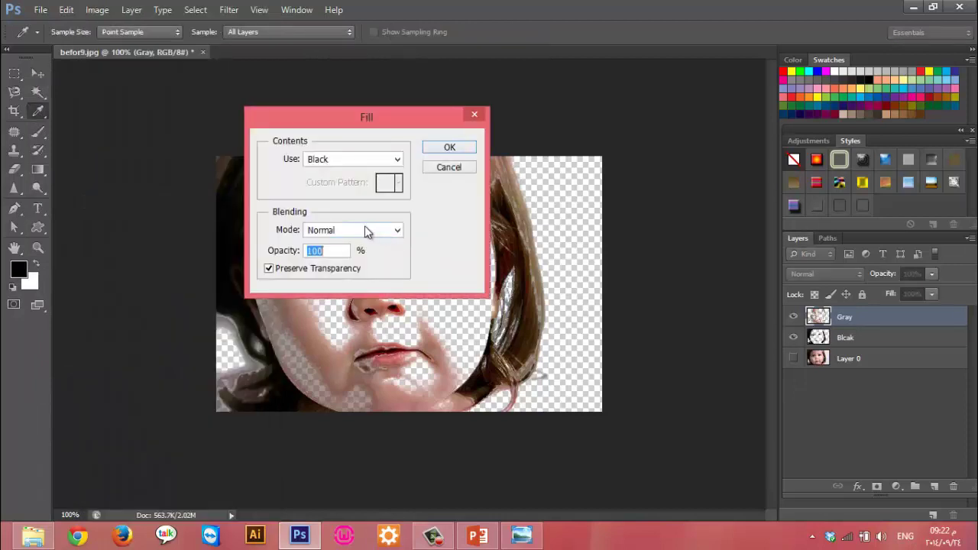
left_click(350, 161)
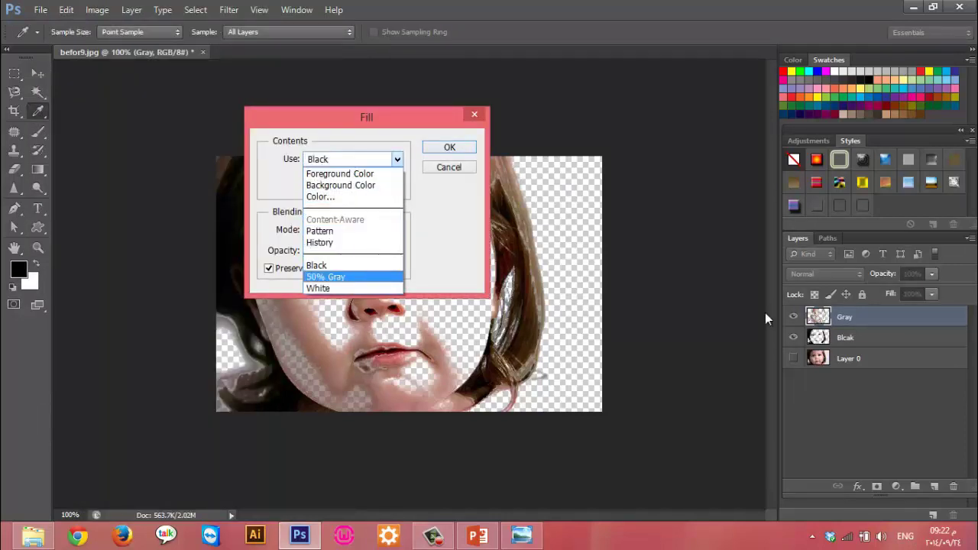
left_click(359, 280)
left_click(449, 148)
key("v")
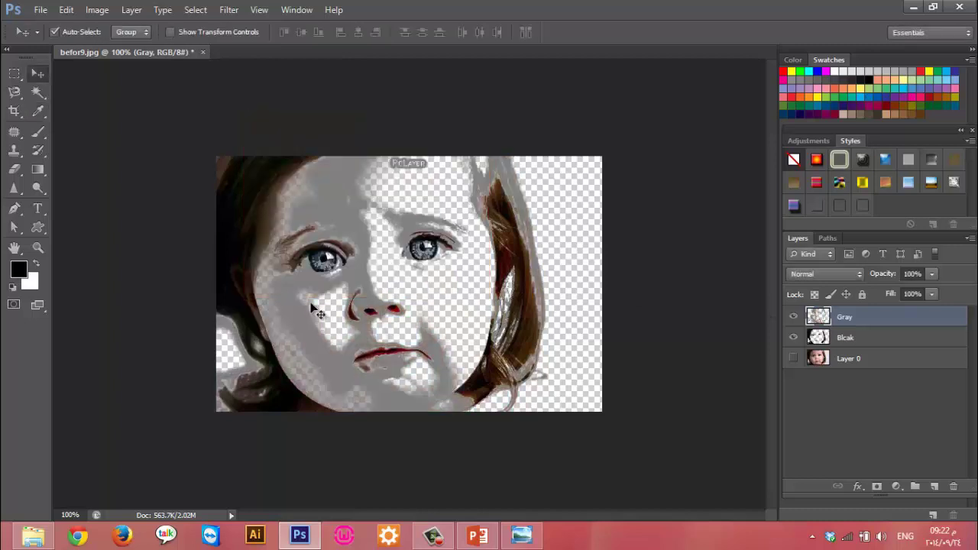
left_click(66, 11)
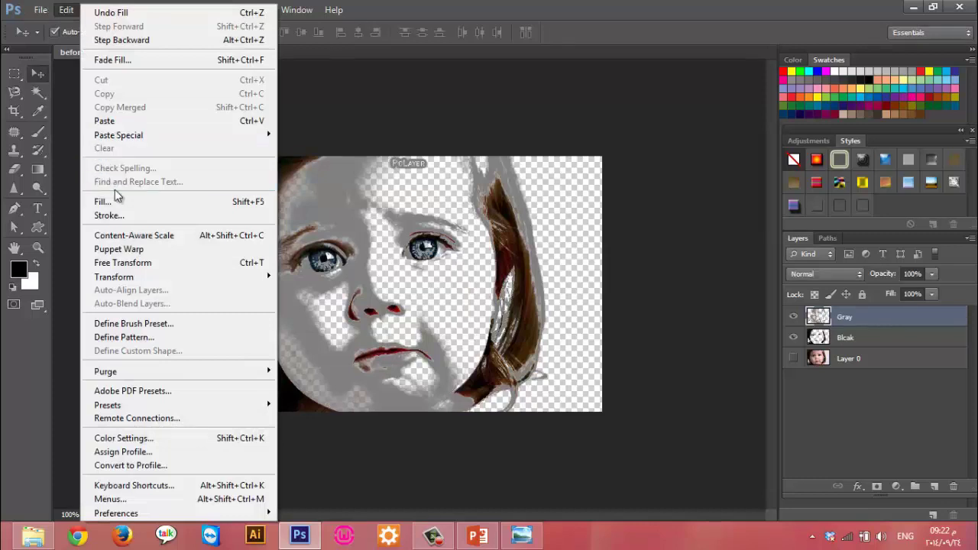
left_click(115, 202)
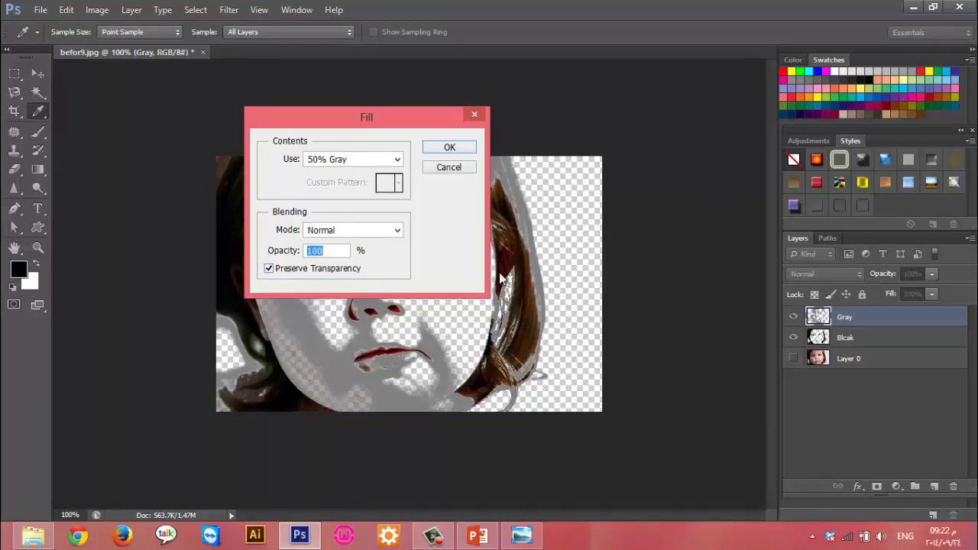
left_click(449, 148)
key("v")
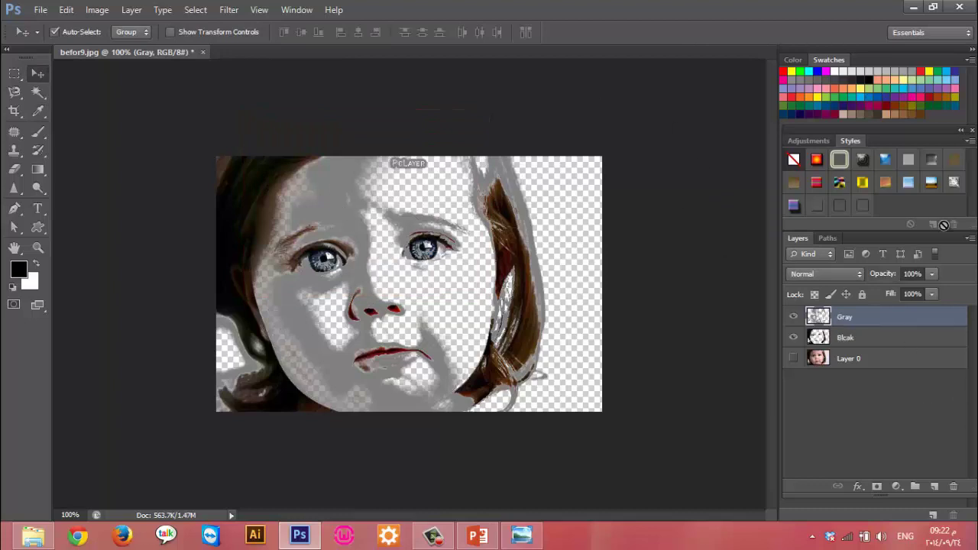
left_click(884, 334)
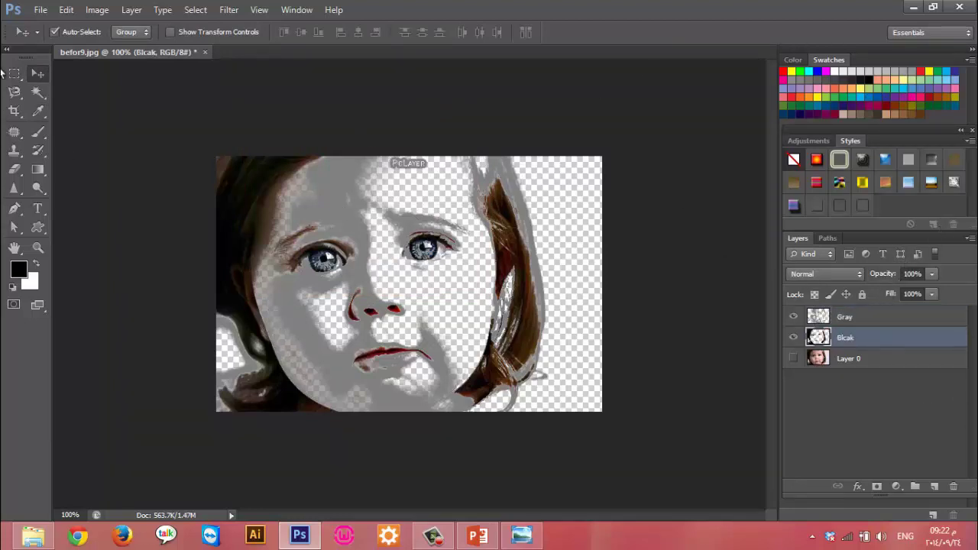
Fill the Blcak layer with black, preserving transparency
left_click(66, 10)
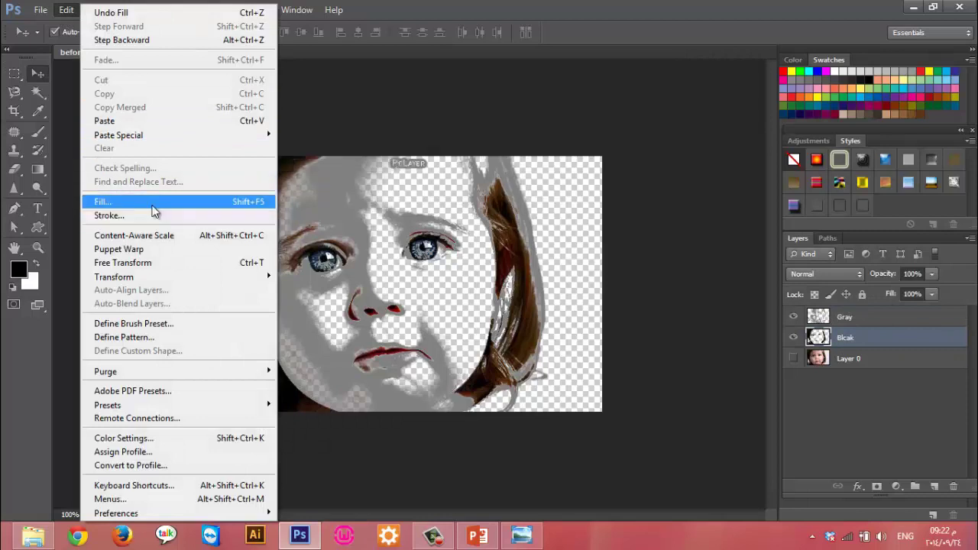
left_click(114, 199)
left_click(344, 159)
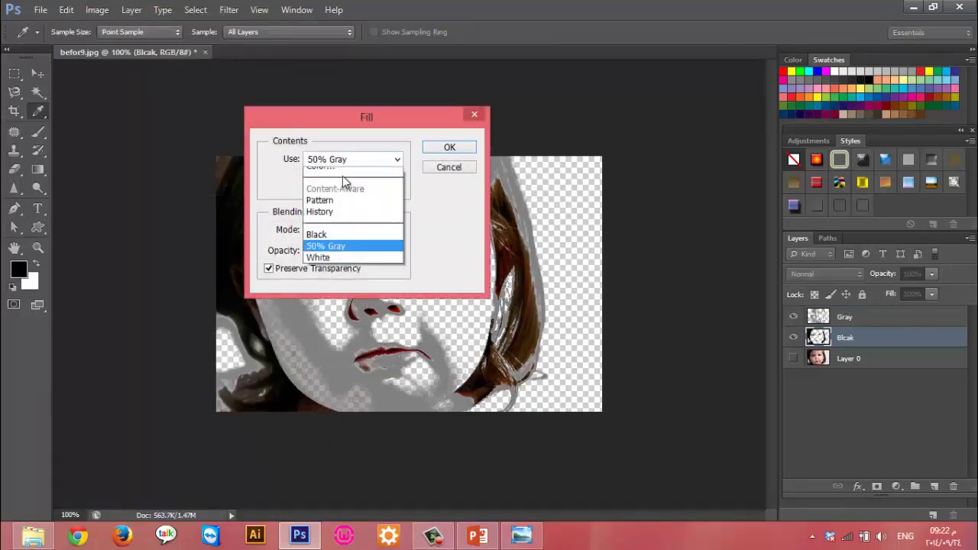
left_click(340, 262)
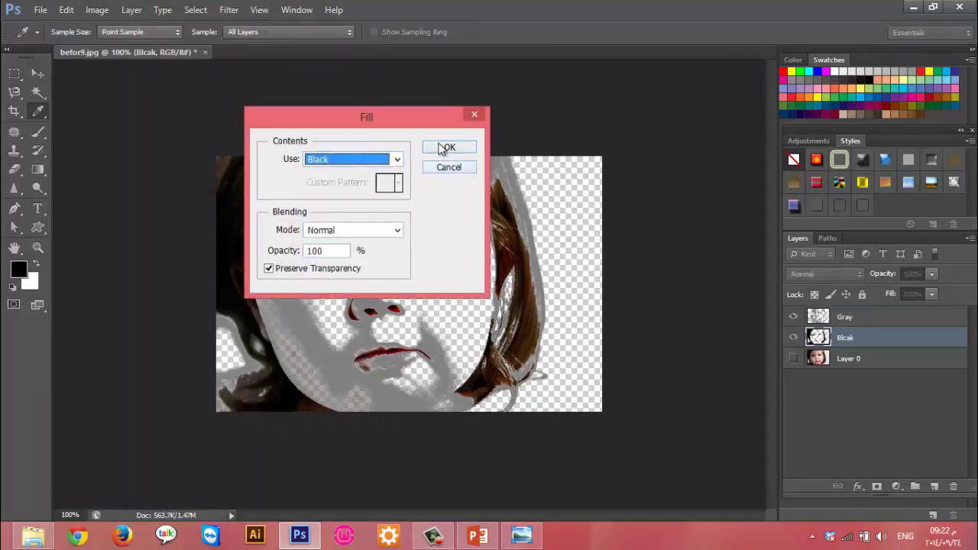
left_click(447, 148)
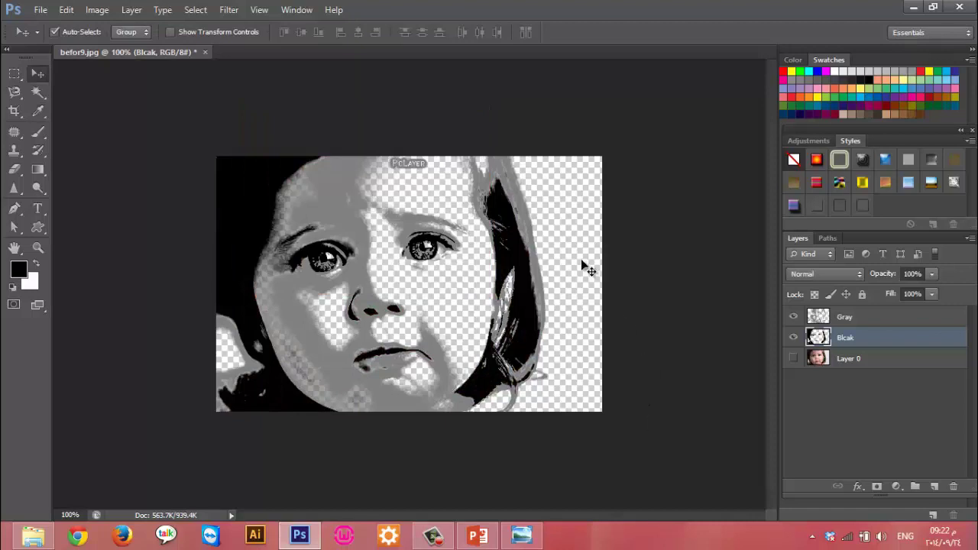
Merge the Gray layer down into Blcak and add a new white-filled Layer 1
left_click(891, 321)
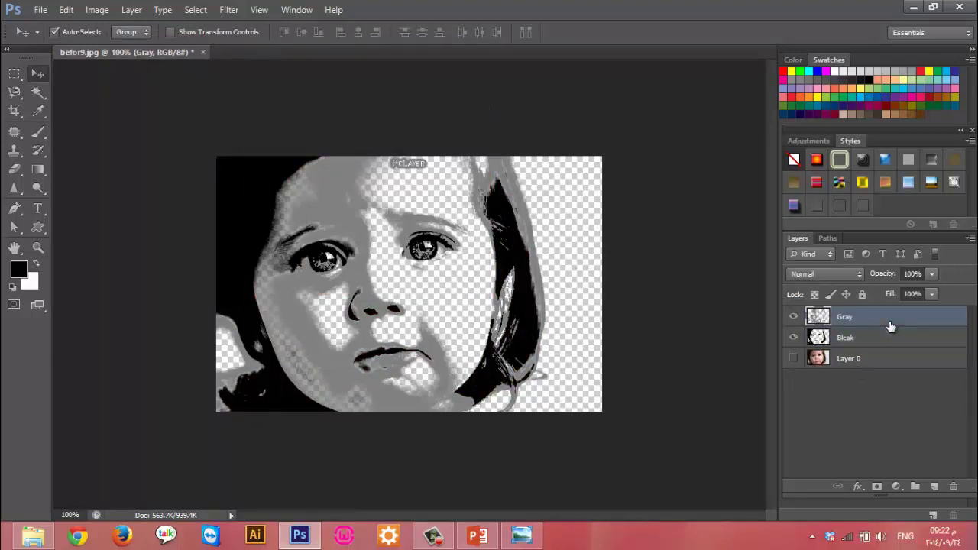
key("ctrl+e")
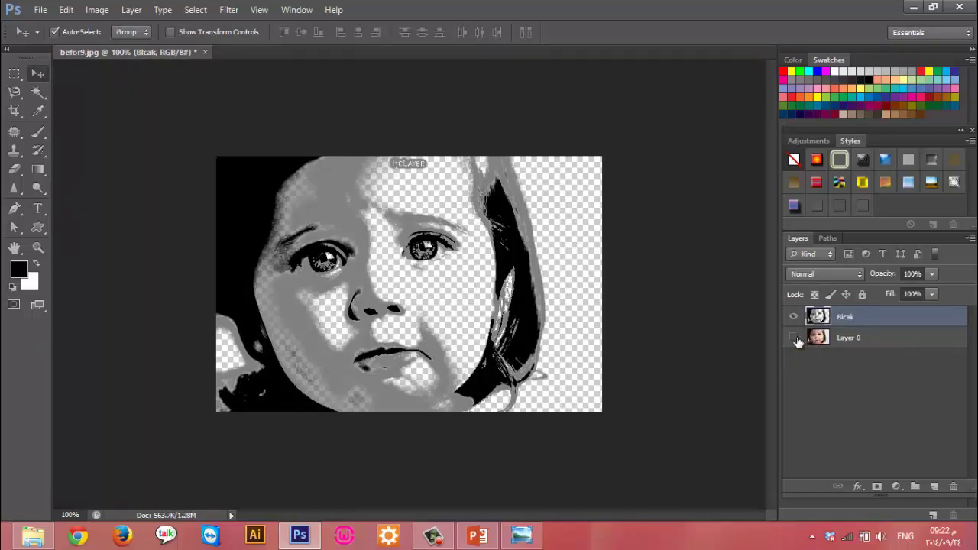
key("ctrl+shift+n")
key("Return")
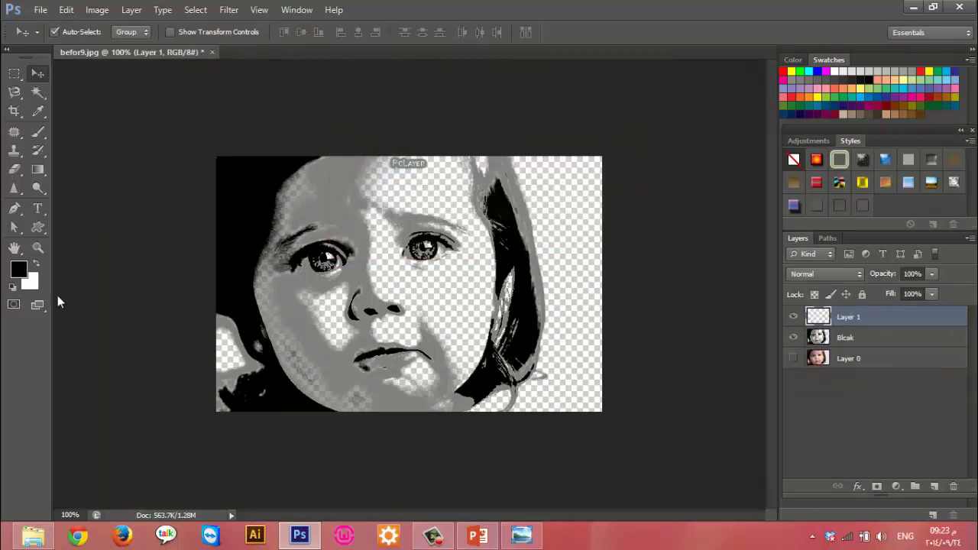
key("ctrl+BackSpace")
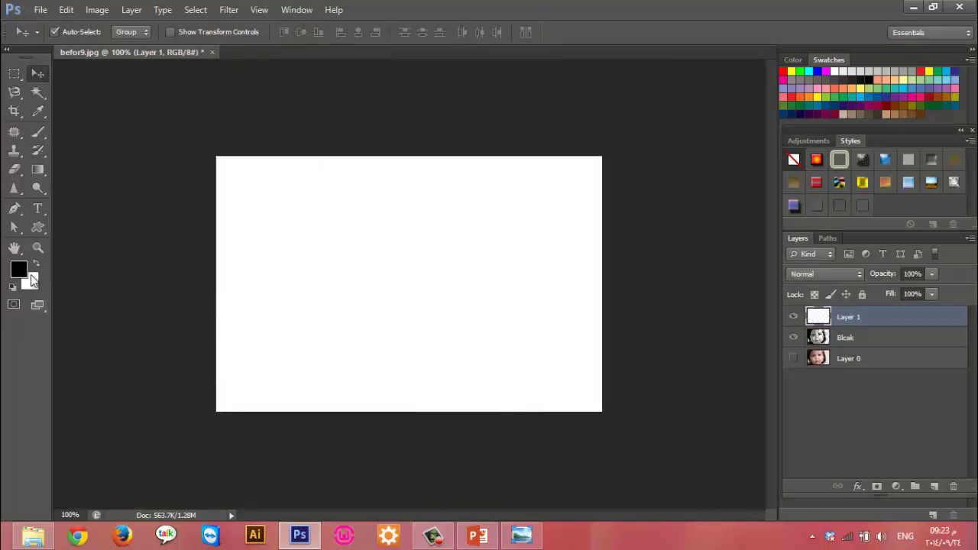
Hide the white Layer 1 and add an empty Layer 2
left_click(795, 320)
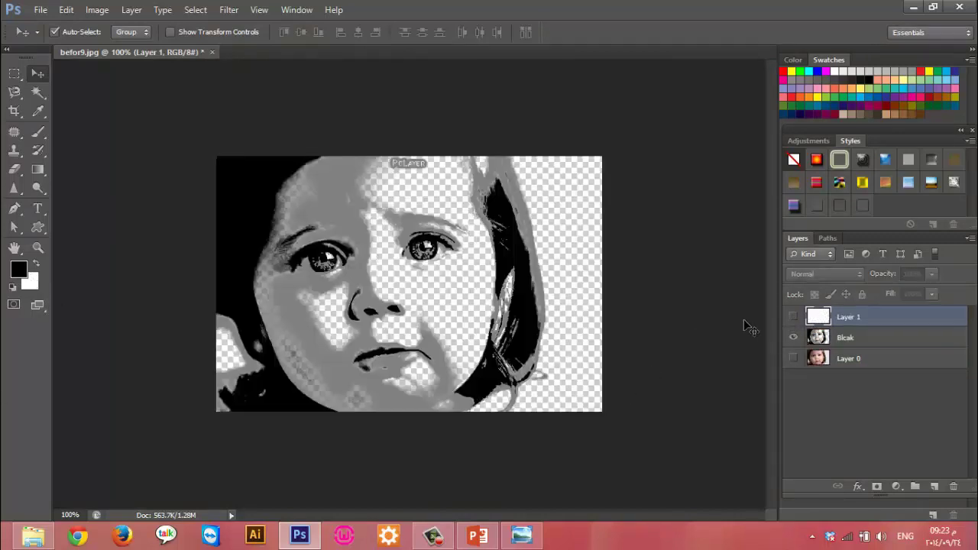
key("ctrl+shift+n")
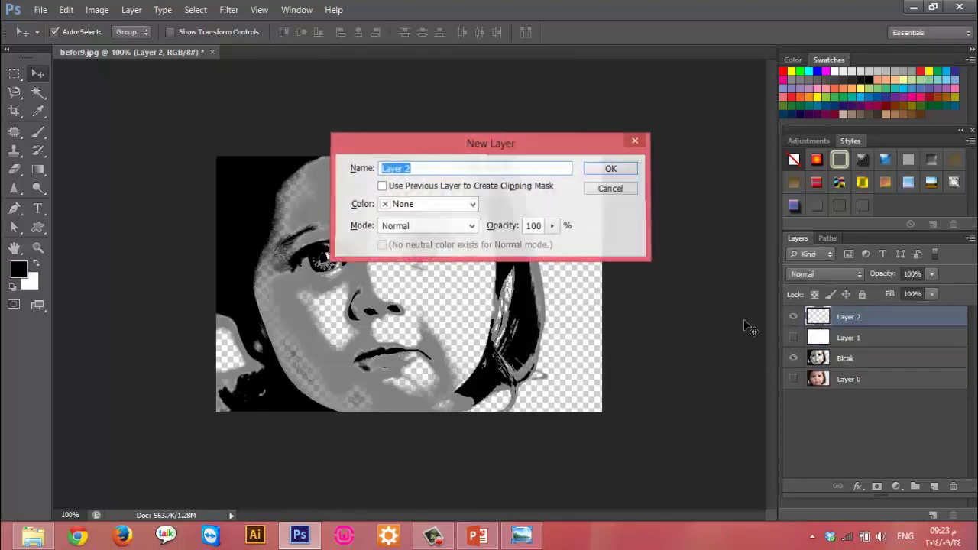
key("Return")
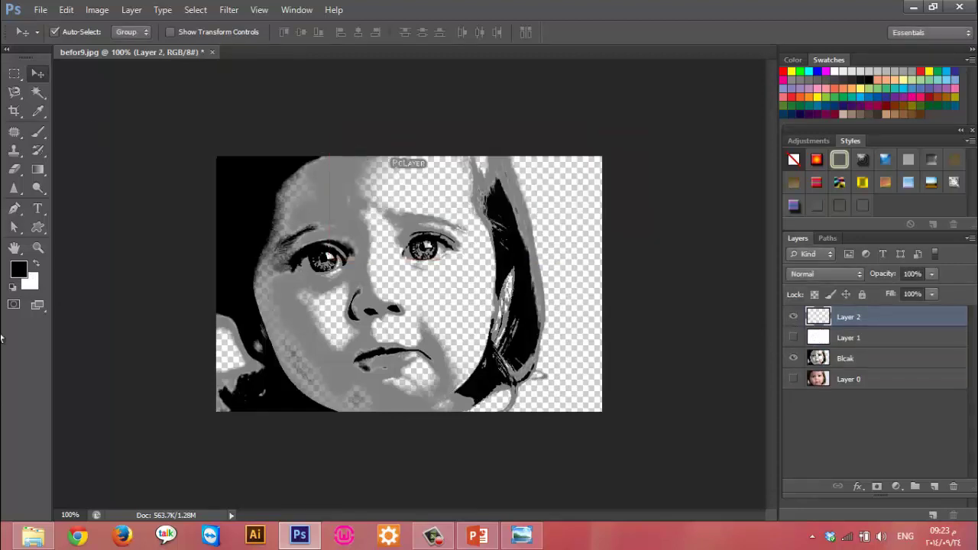
Open news.jpg from the exper4 folder as its own Photoshop document
left_click(33, 536)
left_click(409, 191)
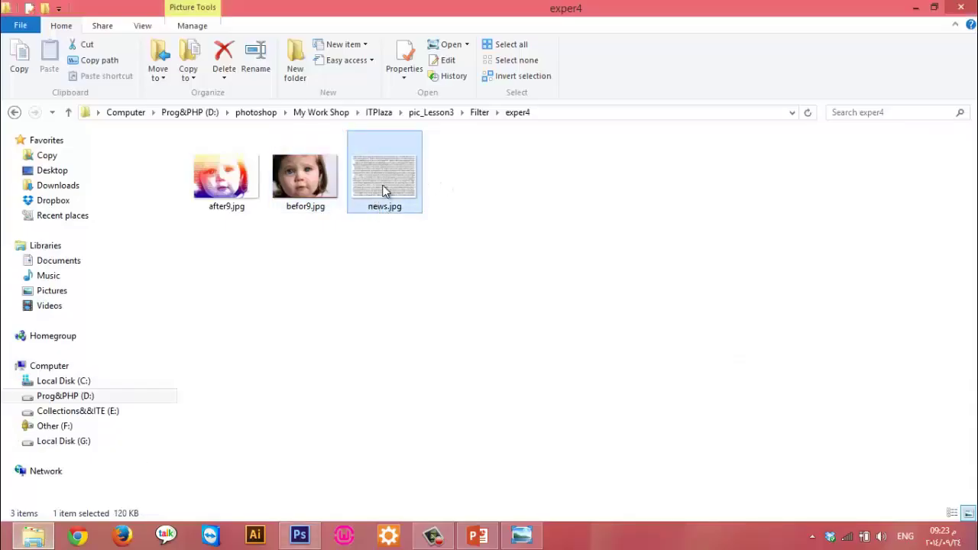
double_click(384, 191)
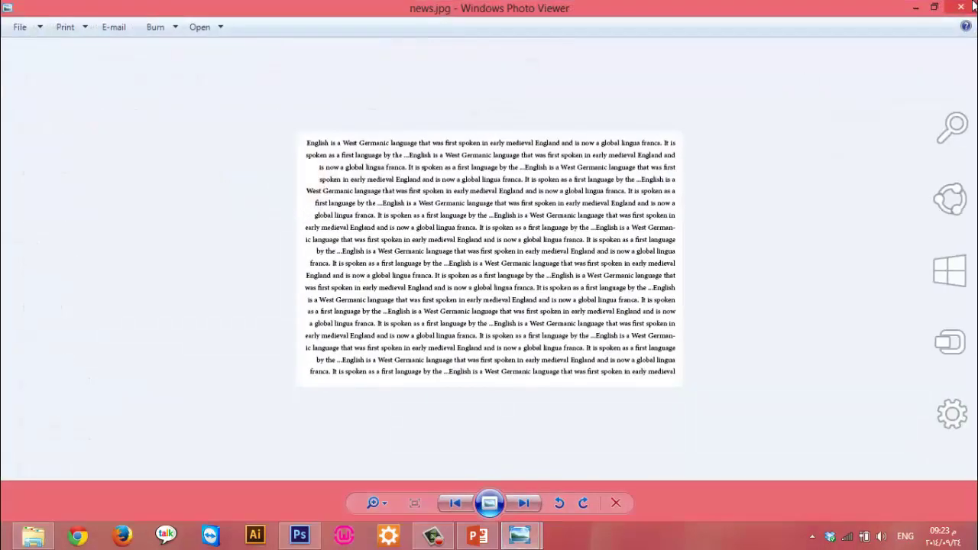
left_click(973, 7)
left_click_drag(404, 195, 280, 346)
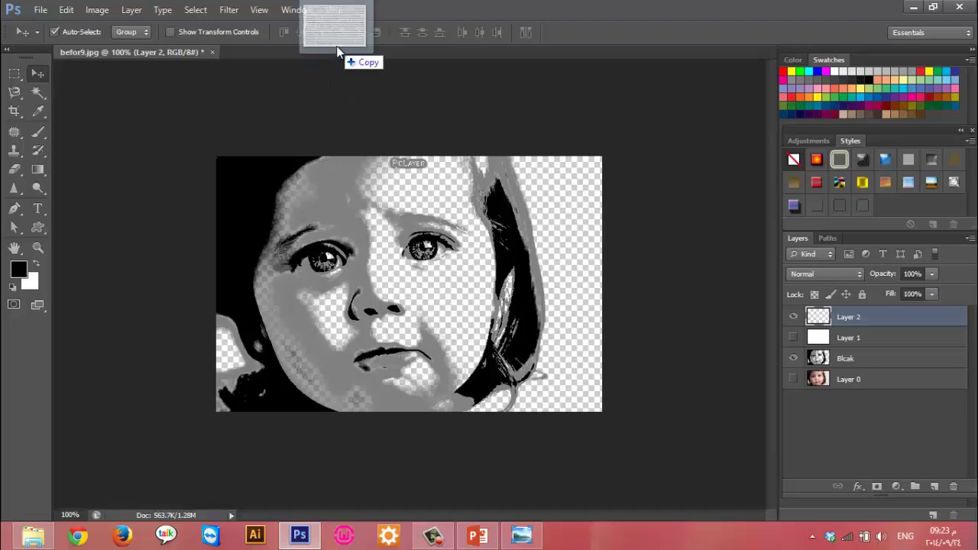
left_click_drag(328, 81, 336, 46)
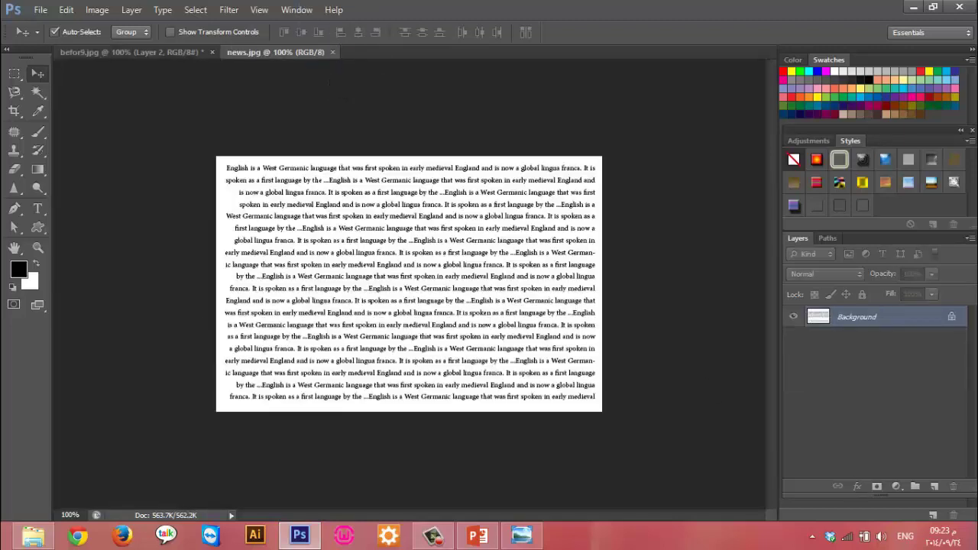
left_click(66, 10)
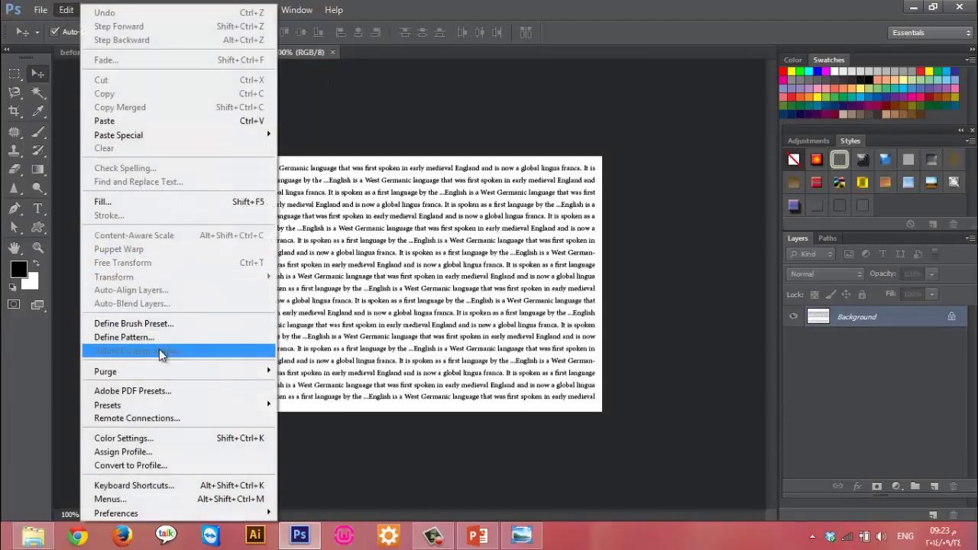
Define the news.jpg newspaper text as a brush preset
left_click(137, 323)
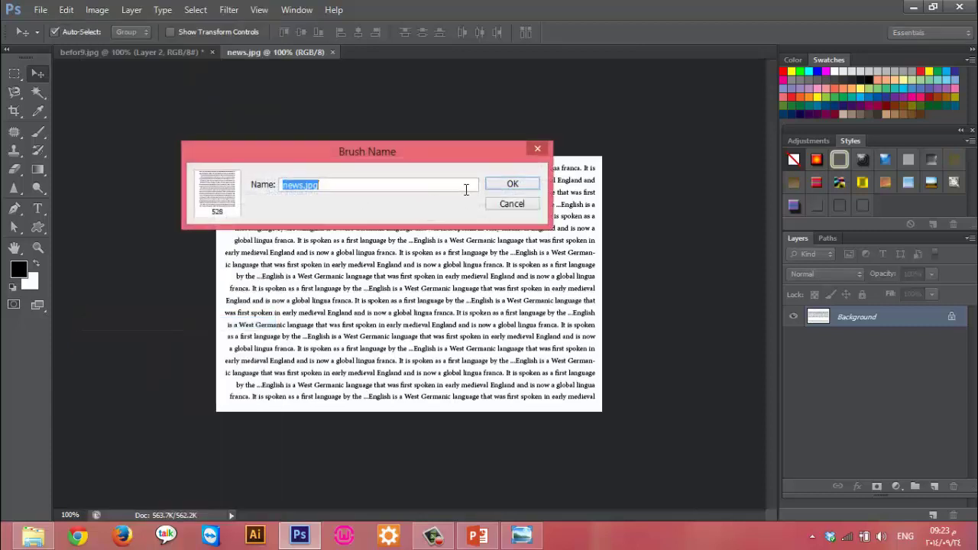
key("Return")
left_click(143, 52)
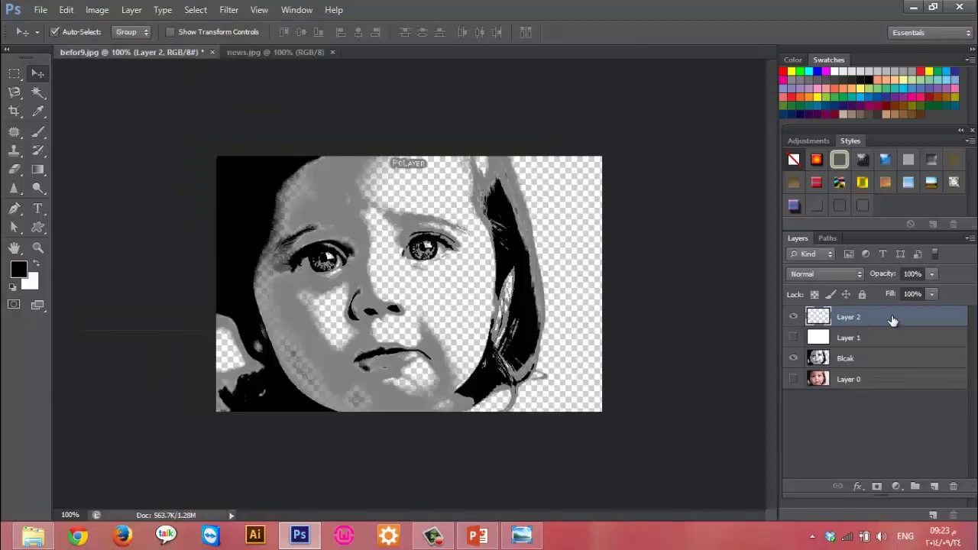
Stamp the 528 px newspaper-text brush over the girl's face on Layer 2
left_click(38, 131)
left_click(71, 34)
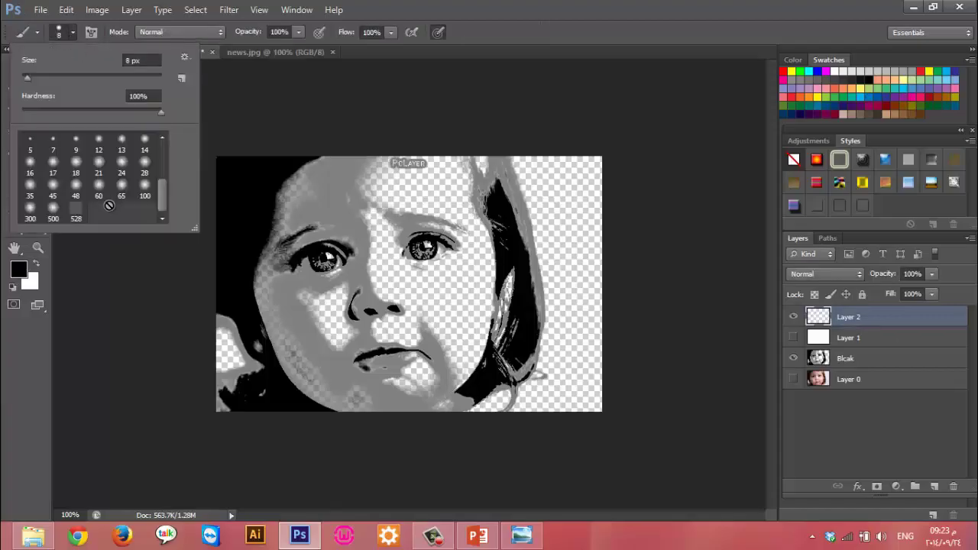
left_click(75, 214)
left_click(327, 274)
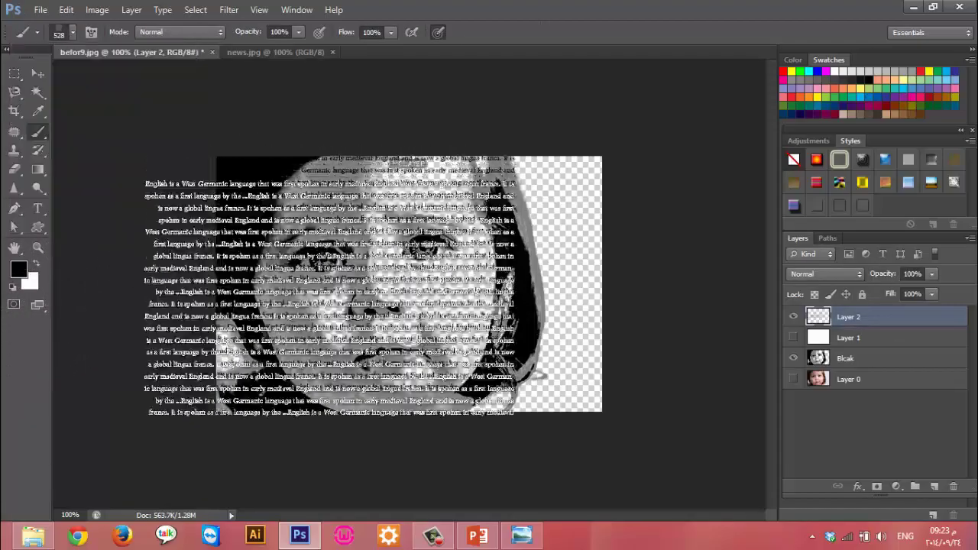
mouse_move(341, 354)
left_mouse_down()
mouse_move(332, 295)
mouse_move(360, 288)
mouse_move(343, 311)
left_mouse_up()
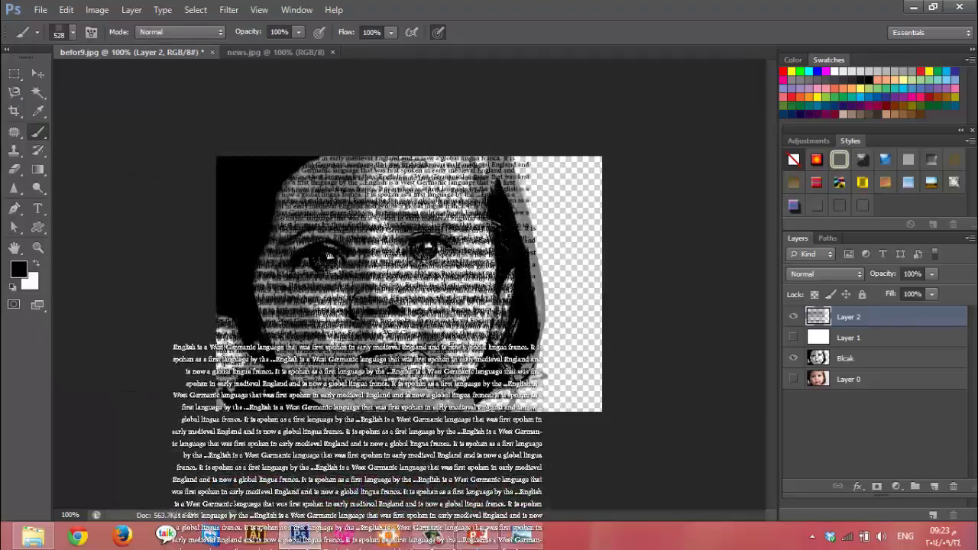
left_click_drag(356, 431, 398, 367)
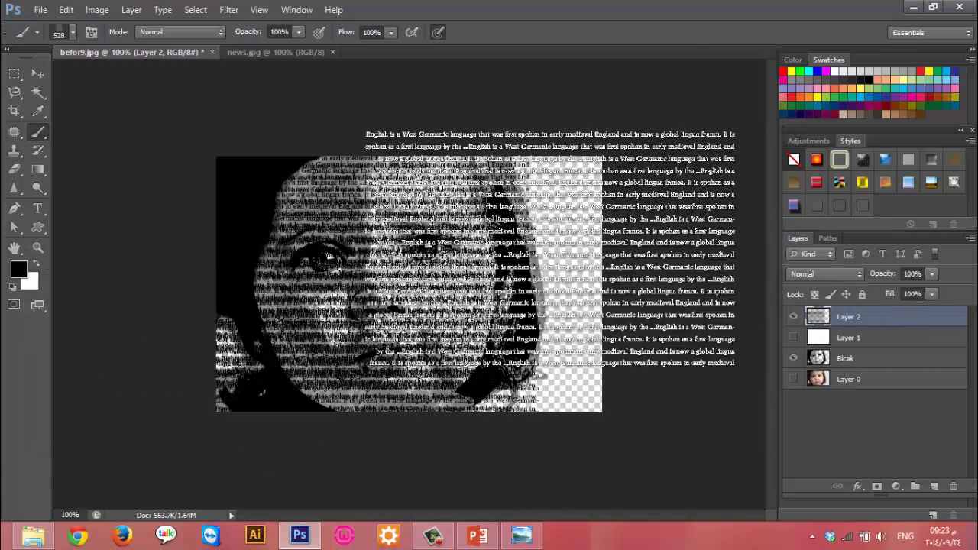
left_click(37, 73)
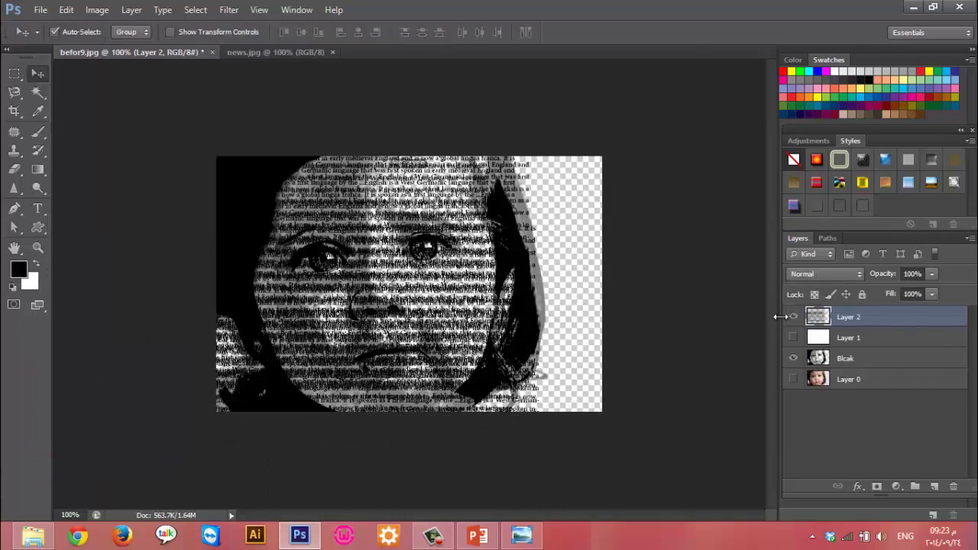
Rename Layer 2 to News and Layer 1 to Background
double_click(849, 317)
type("News")
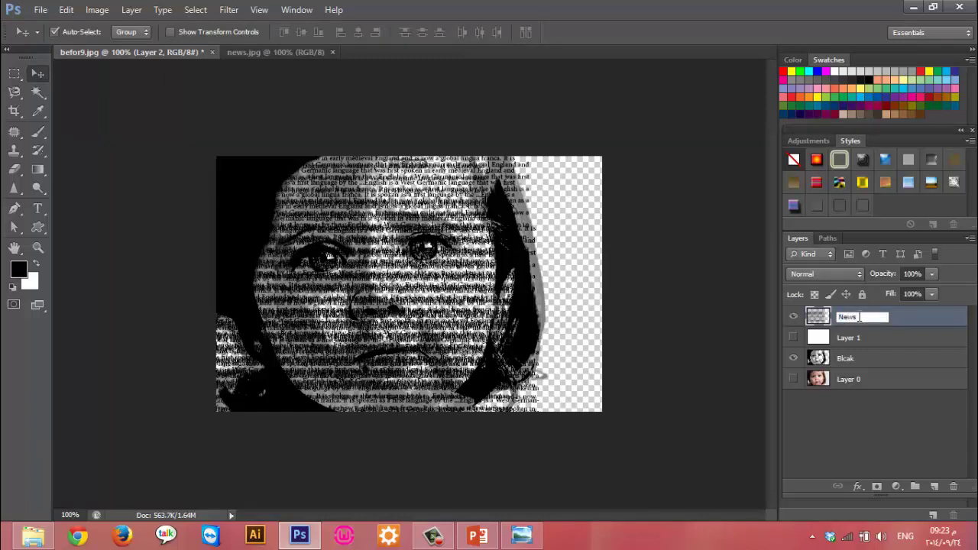
key("Return")
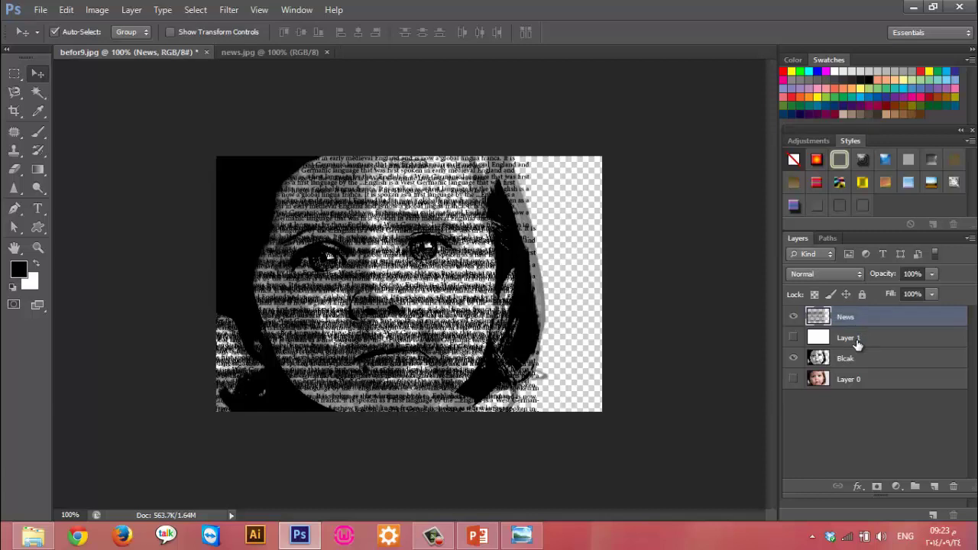
double_click(857, 340)
type("Bac")
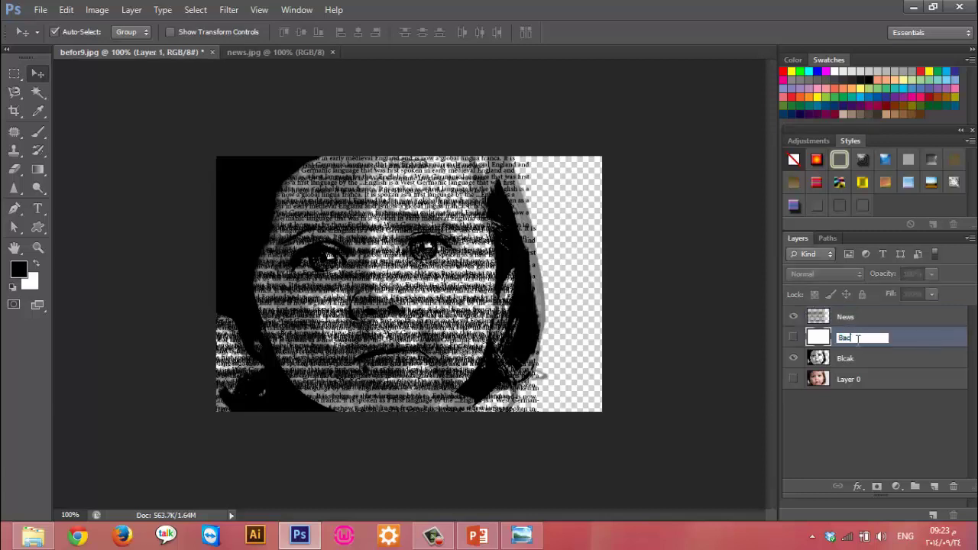
type("kground")
key("Return")
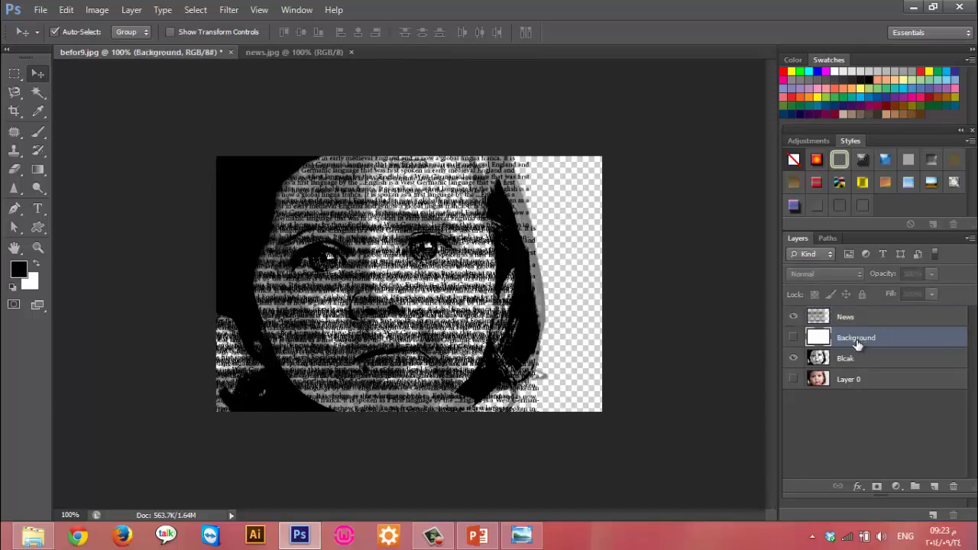
Add a white layer mask to the News layer, then hide it
left_click(879, 321)
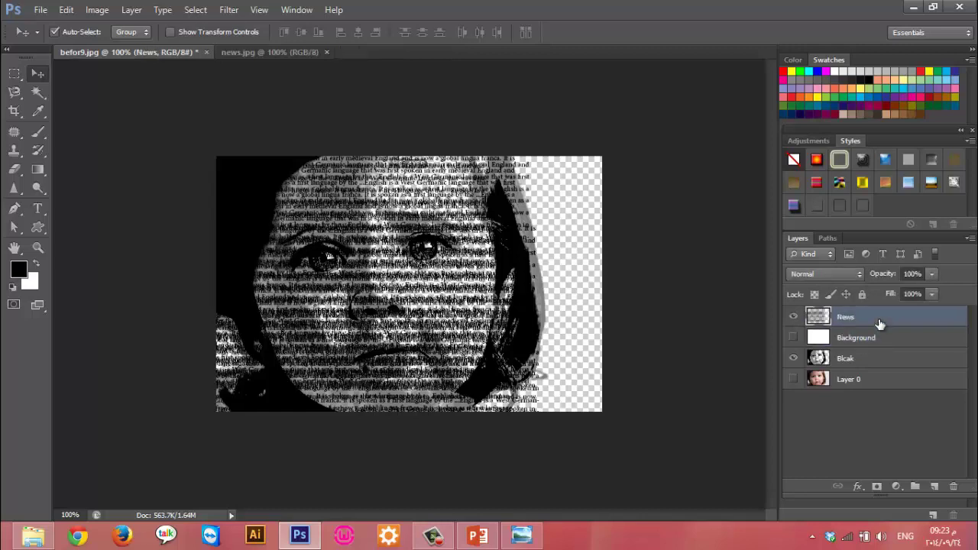
left_click(877, 486)
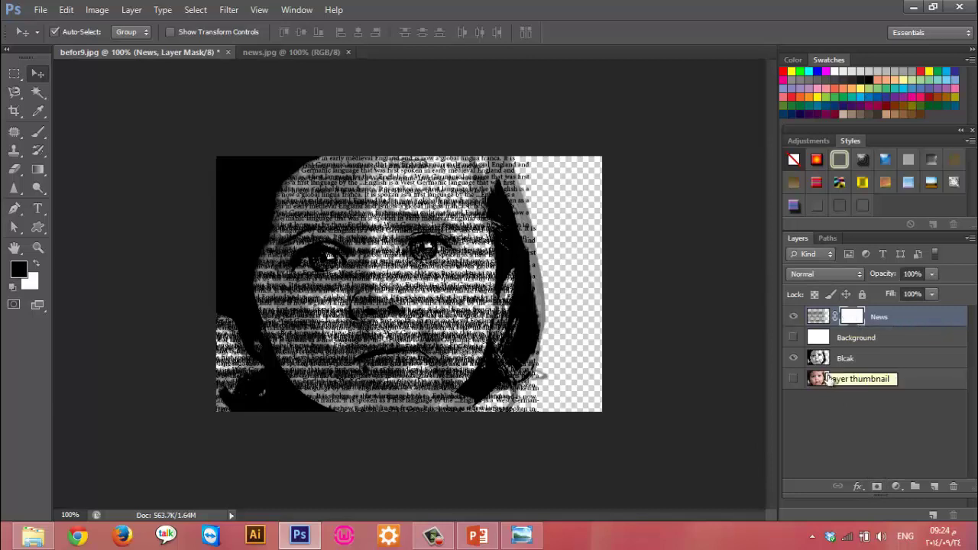
left_click(793, 316)
Select Blcak, show News again, and check the rainbow-text baby example on slide 71
left_click(836, 362)
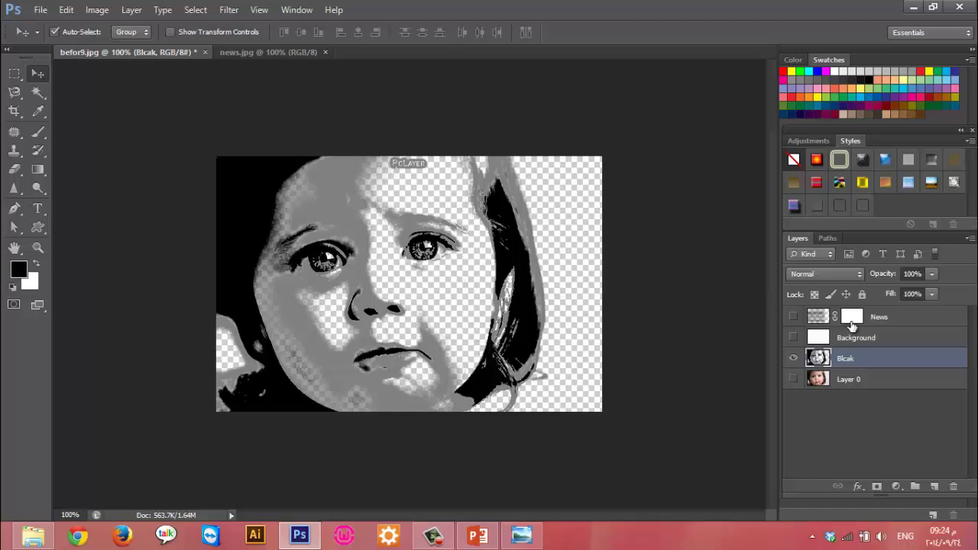
left_click(794, 317)
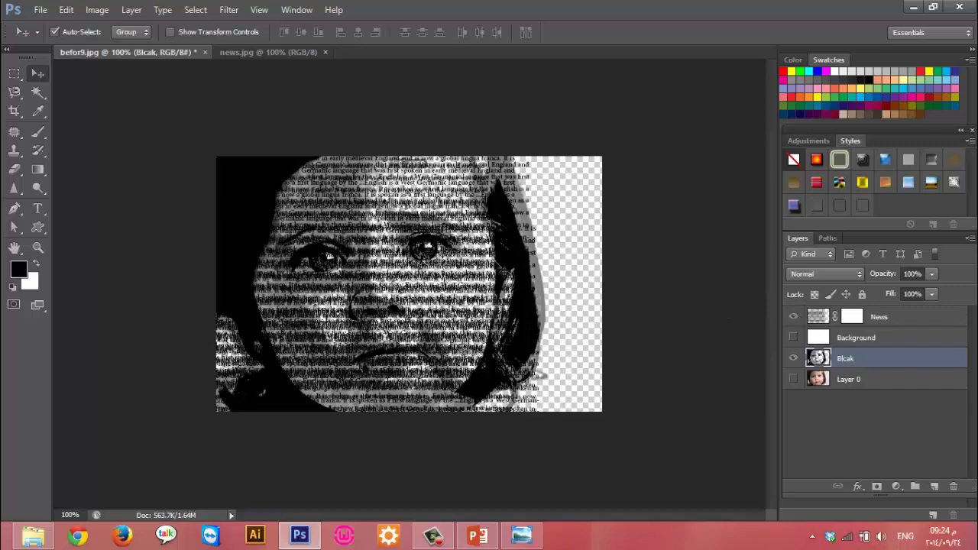
left_click(477, 536)
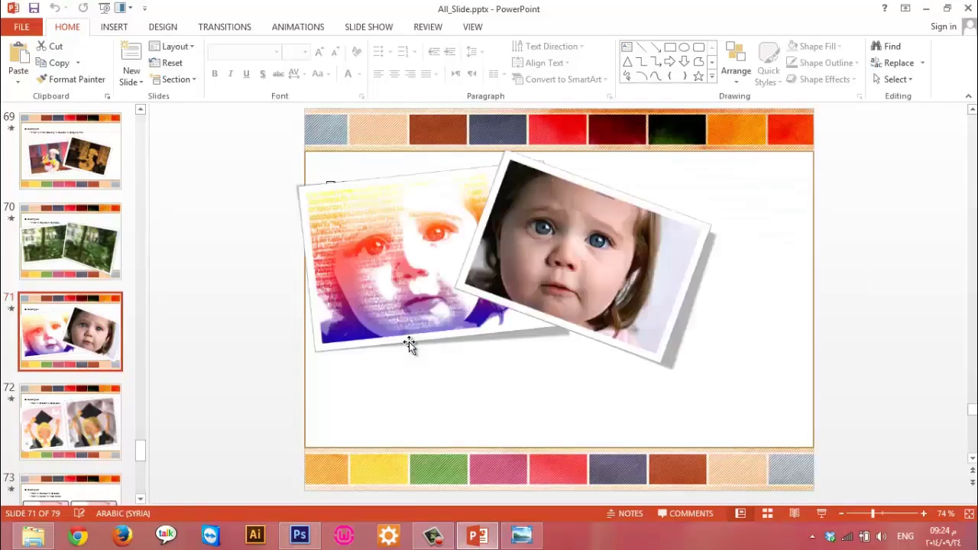
left_click(409, 342)
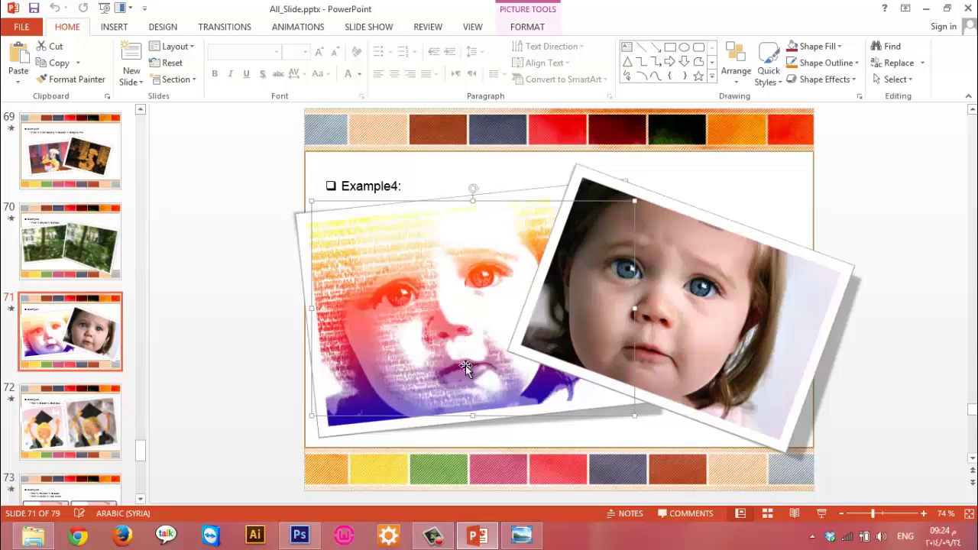
left_click(480, 541)
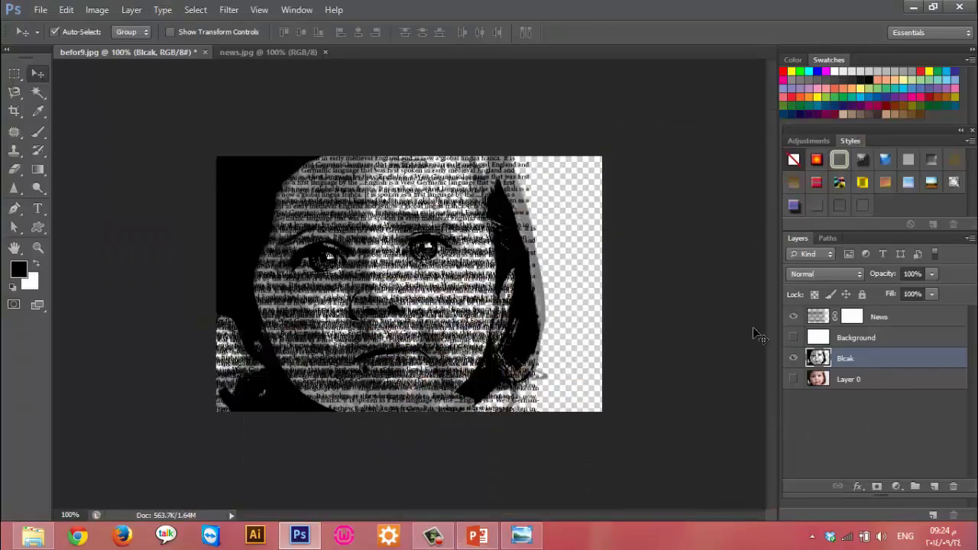
Paste the copied black-and-gray portrait into the News layer mask, nudged slightly left
left_click(794, 317)
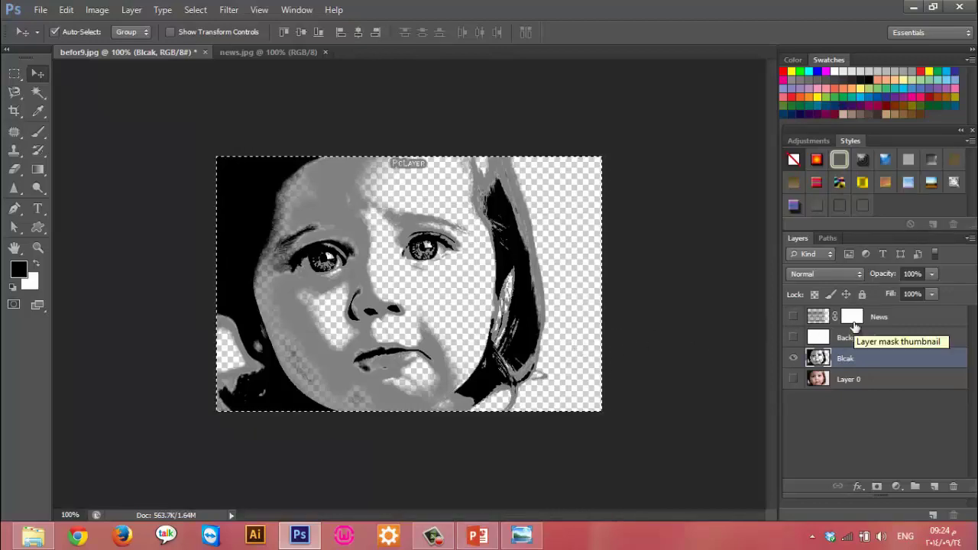
key("ctrl+d")
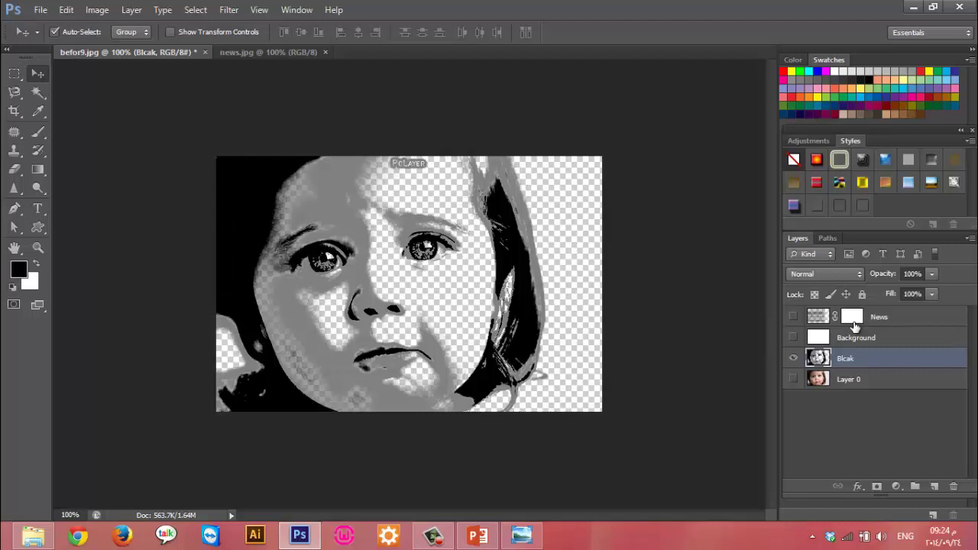
left_click(854, 318)
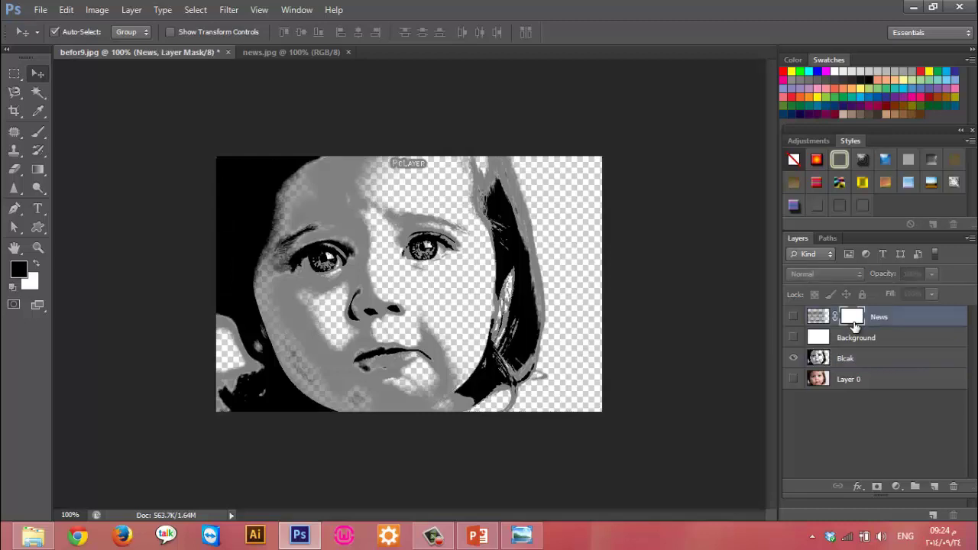
left_click(854, 326, "alt")
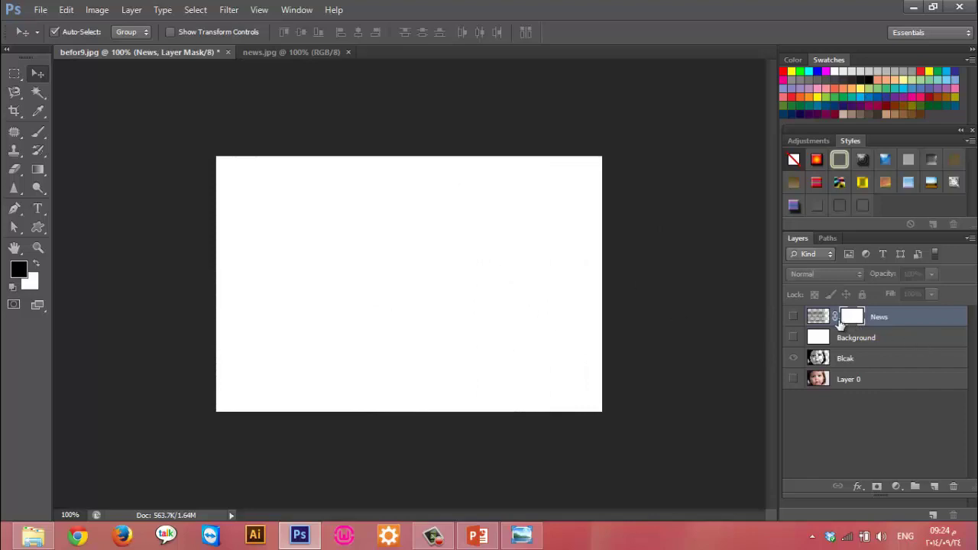
key("ctrl+v")
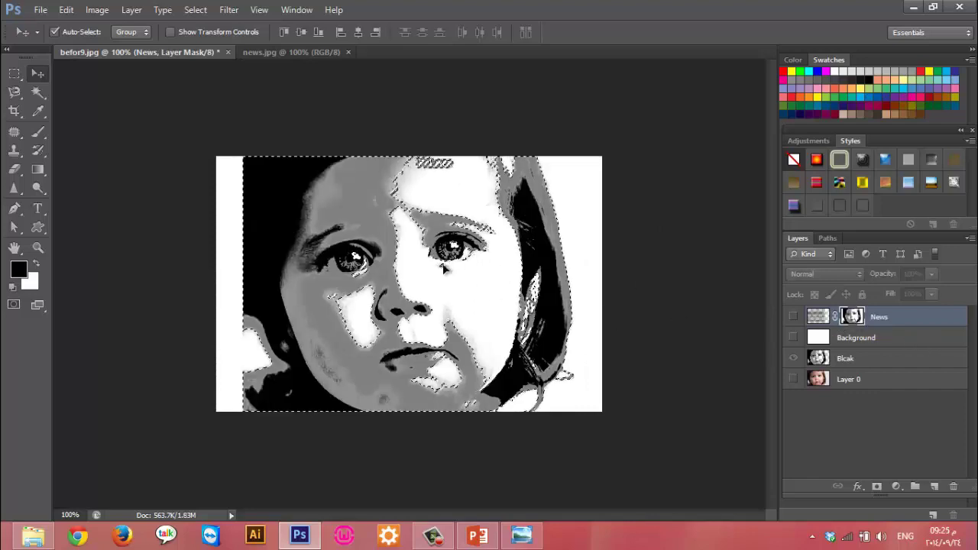
left_click_drag(308, 231, 281, 231)
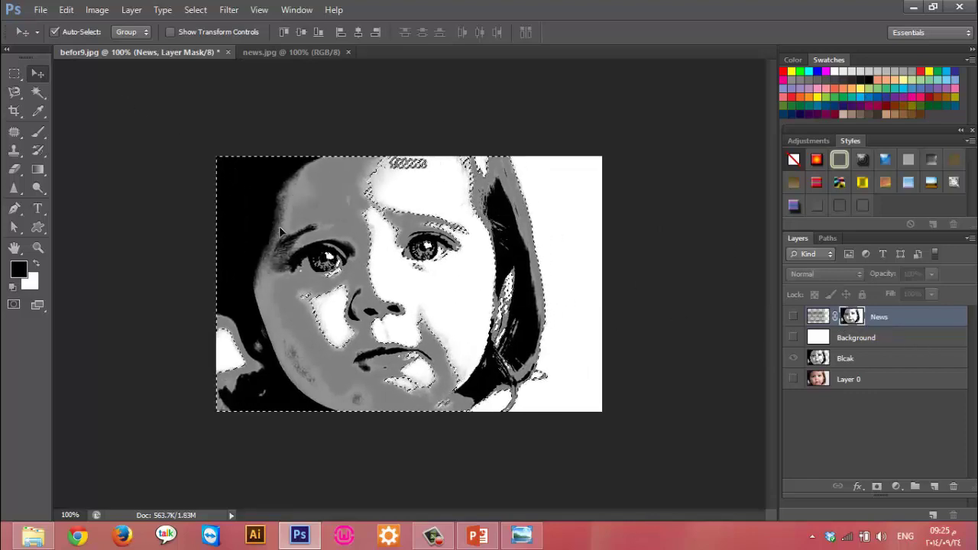
key("ctrl+d")
Toggle layer visibility so News and white Background show while Blcak stays hidden
left_click(795, 358)
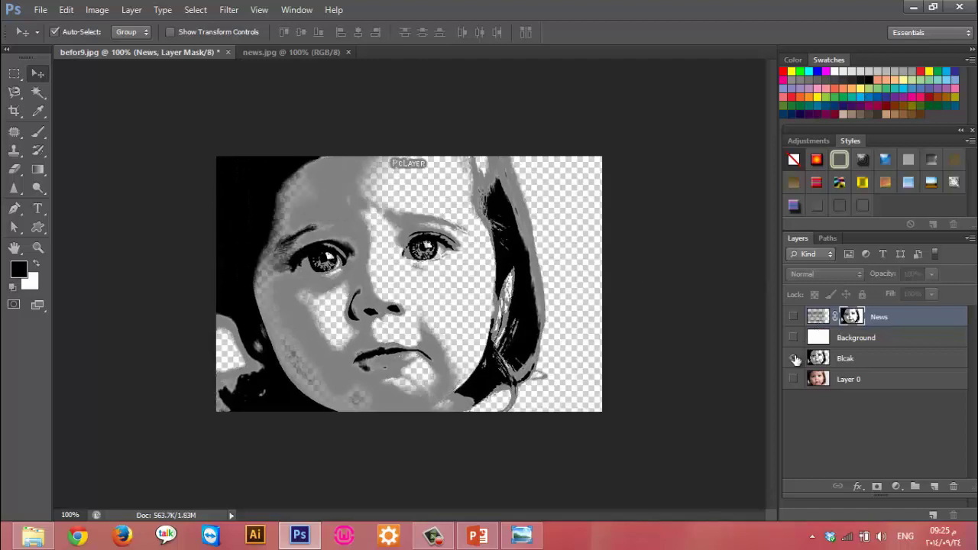
left_click(794, 316)
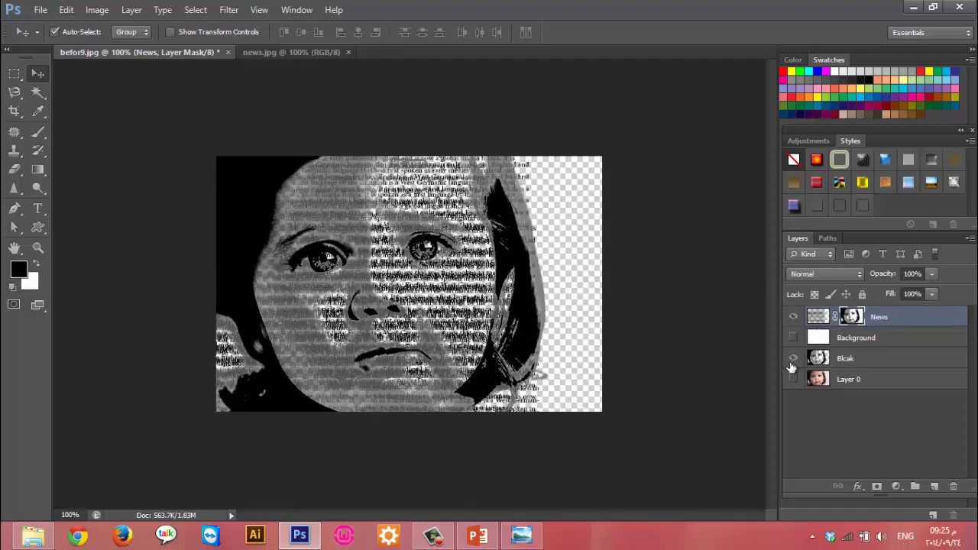
left_click(794, 358)
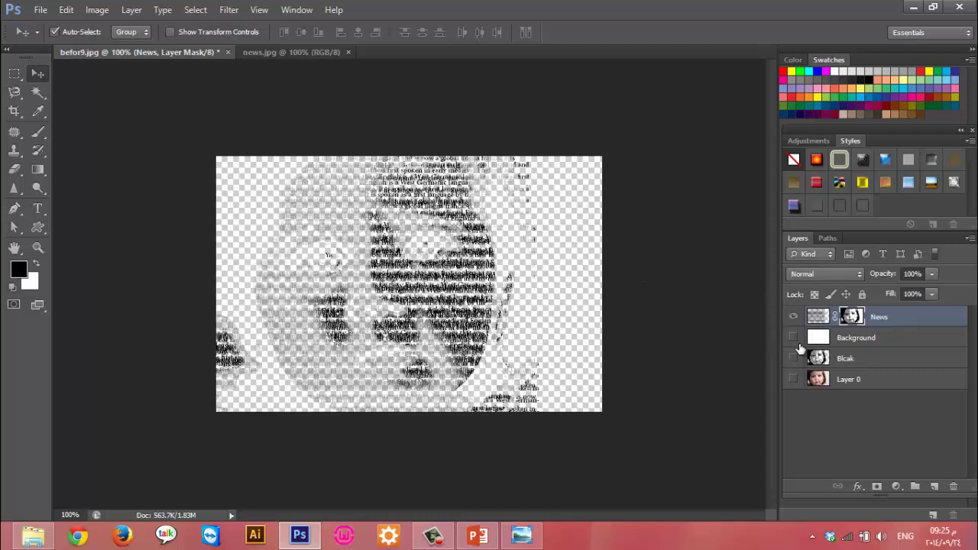
left_click(793, 338)
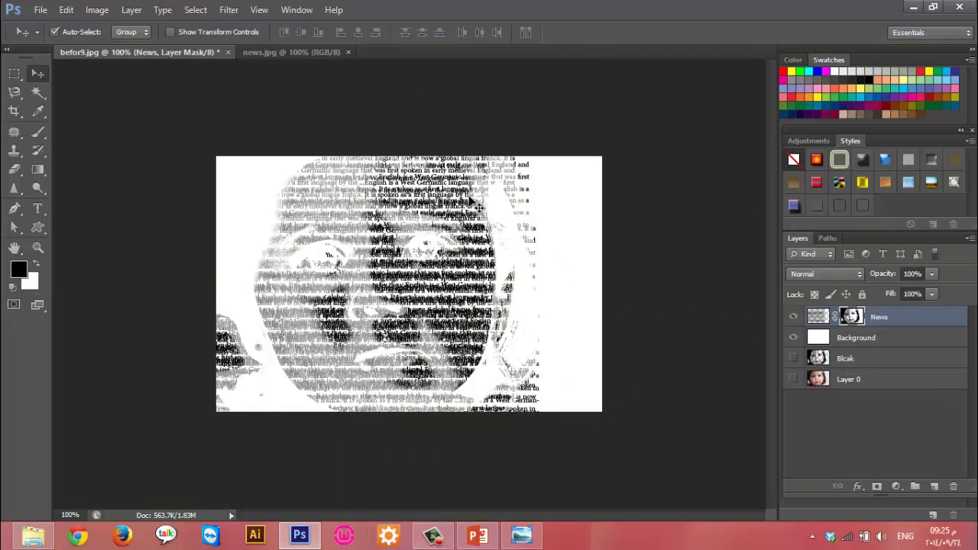
left_click(816, 317)
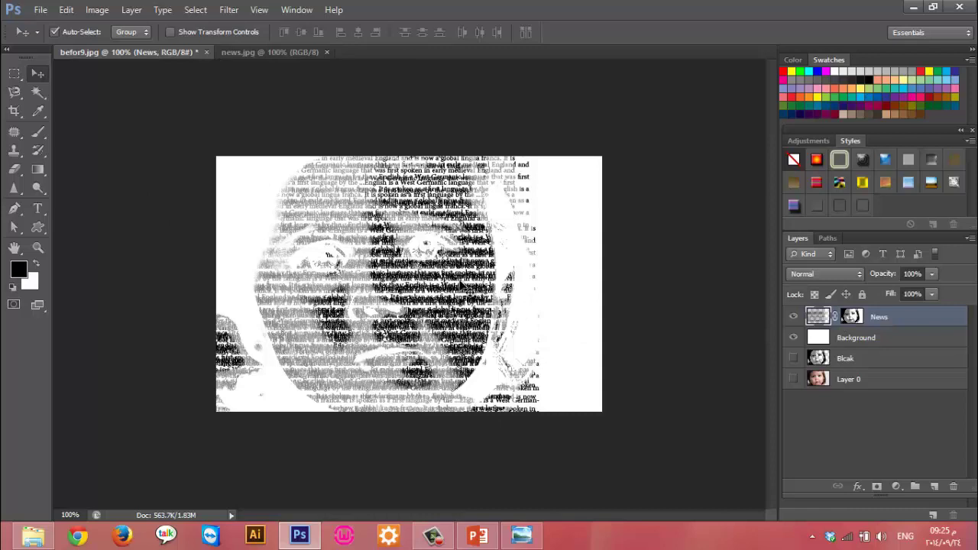
left_click(794, 318)
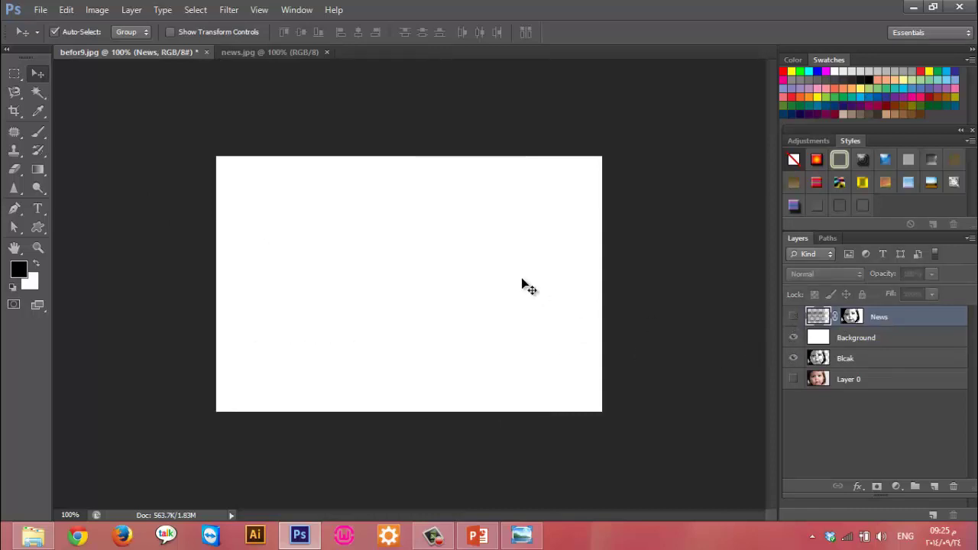
left_click(794, 337)
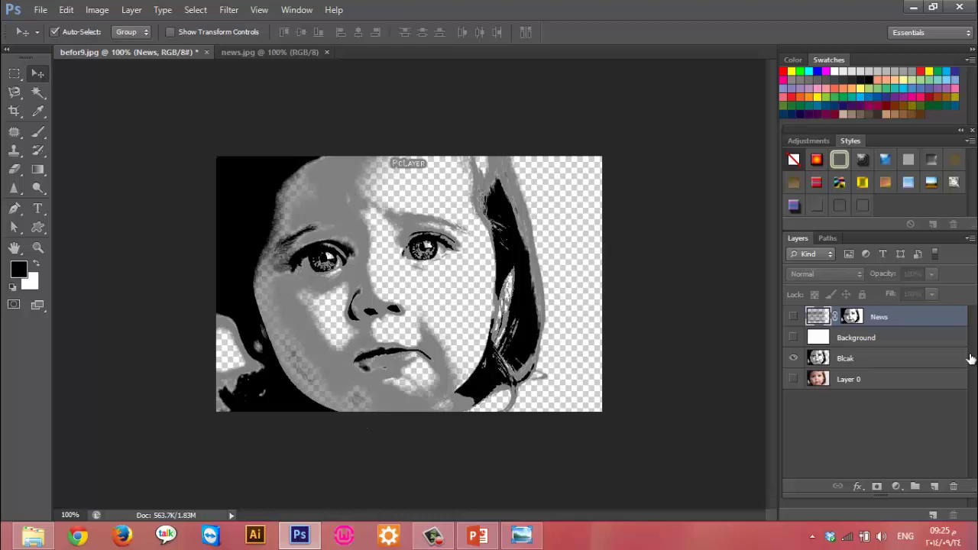
left_click(793, 316)
left_click(793, 358)
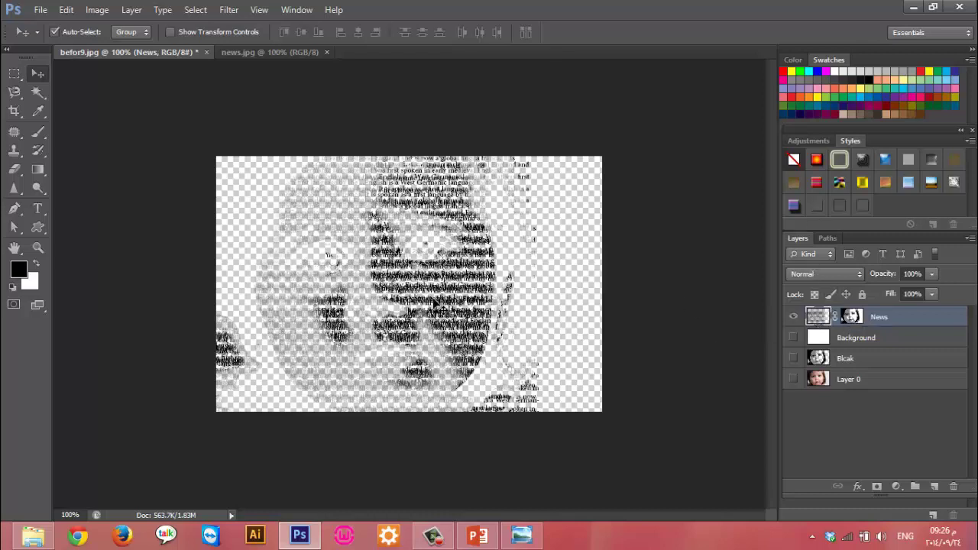
left_click(793, 337)
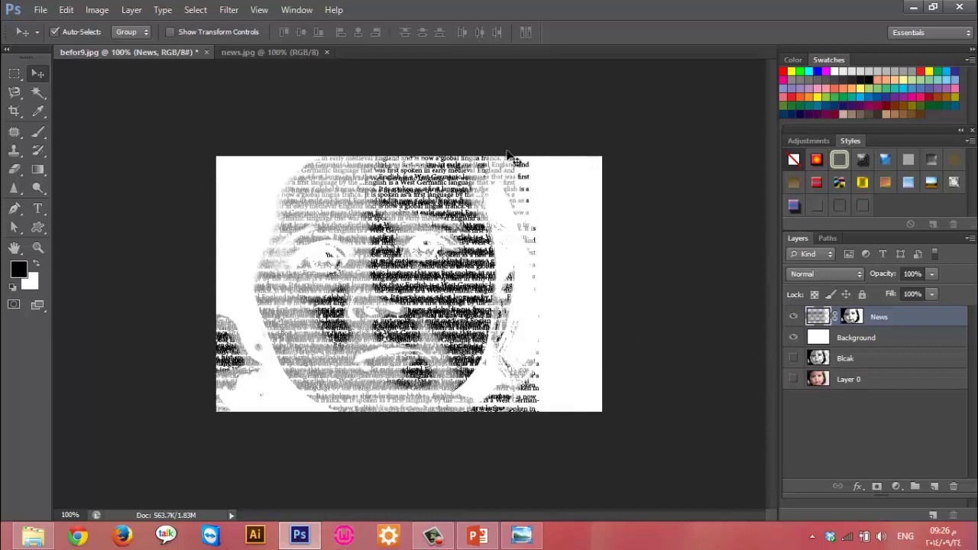
Invert the News layer mask and compare against the PowerPoint example
left_click(855, 318)
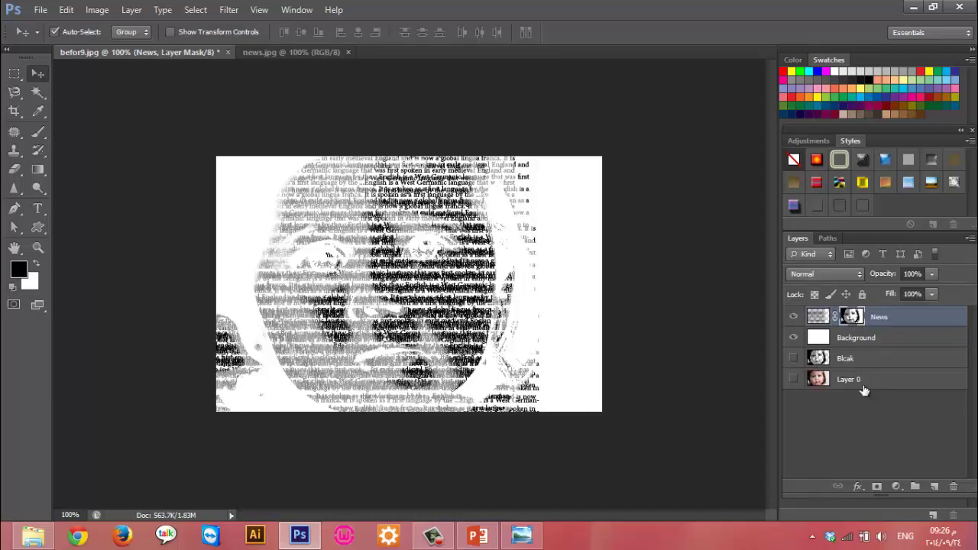
key("ctrl+v")
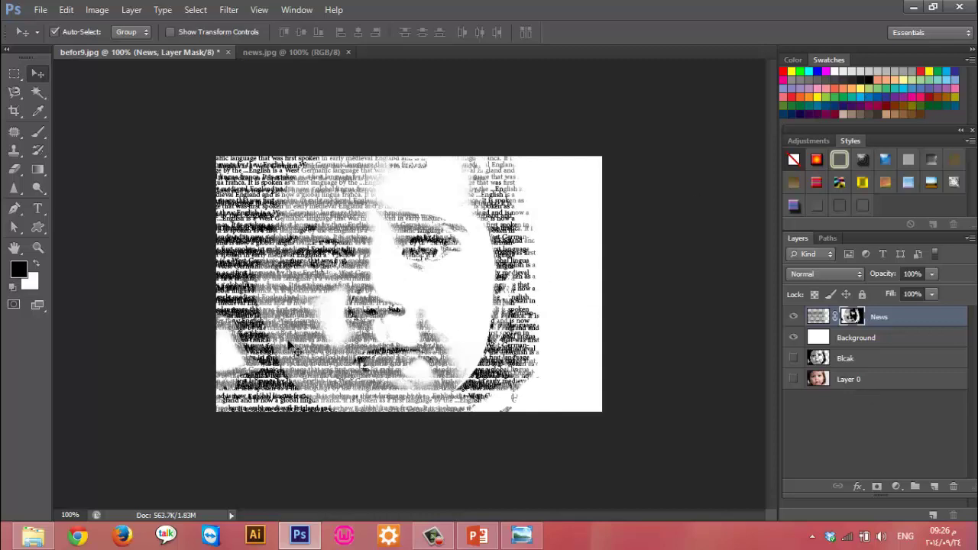
left_click(477, 537)
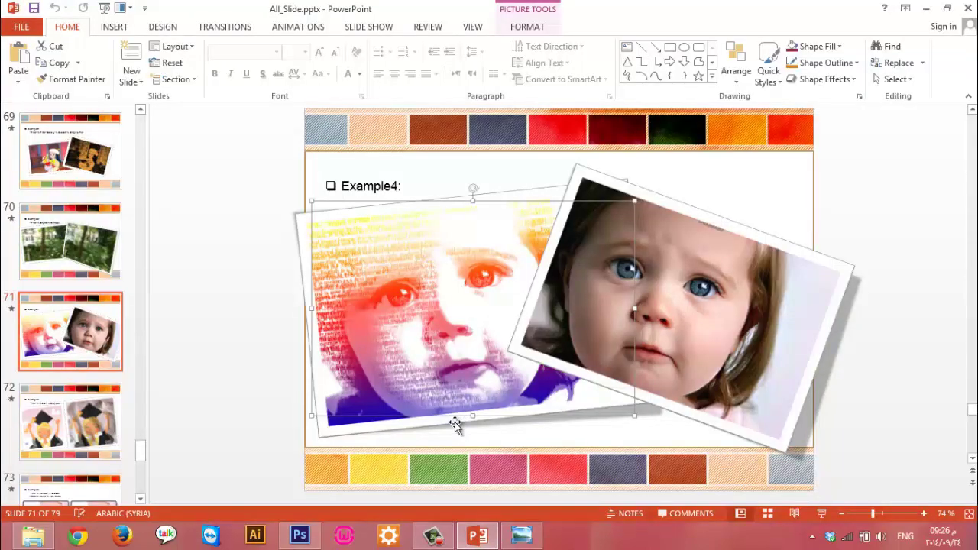
left_click(477, 537)
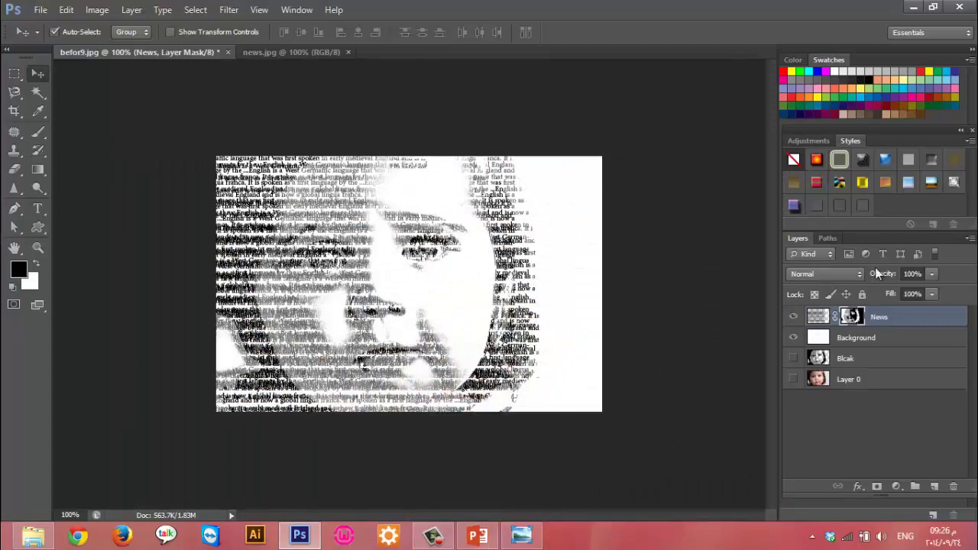
Give the News layer a Blue, Red, Yellow Gradient Overlay layer style
double_click(927, 321)
left_click(522, 305)
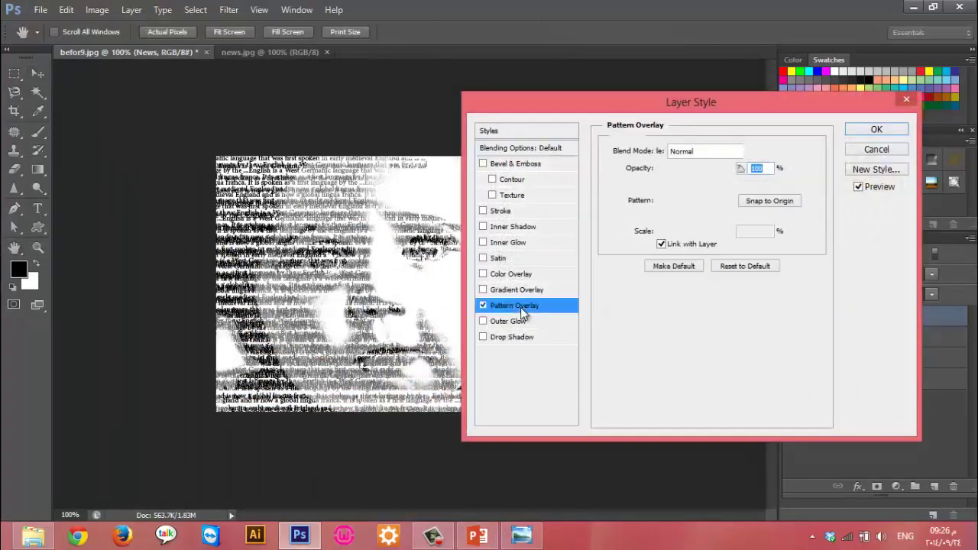
left_click(685, 200)
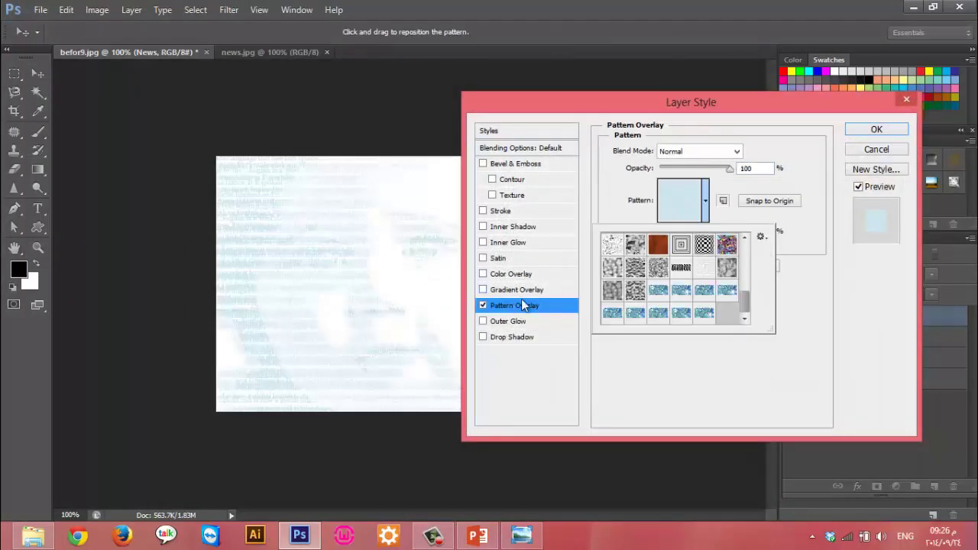
left_click(483, 306)
left_click(505, 289)
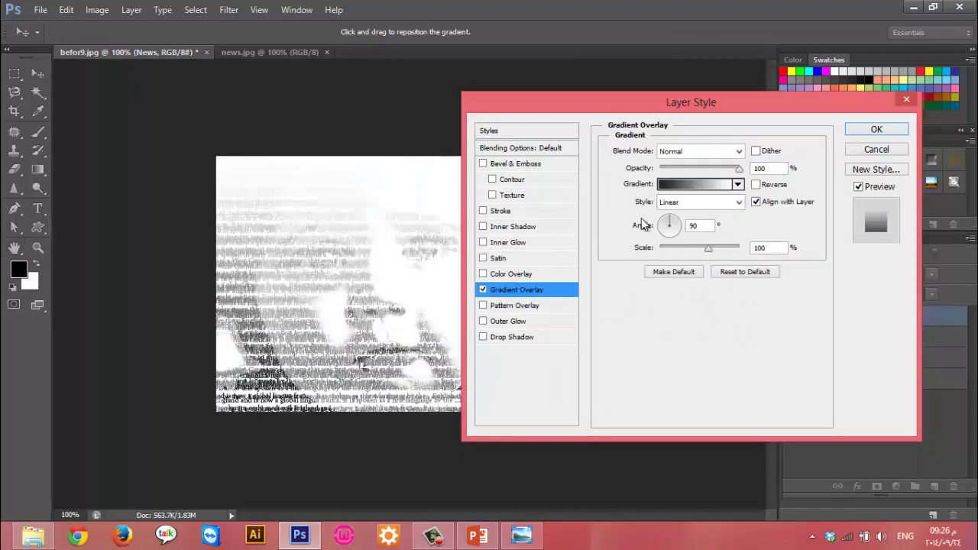
left_click(700, 184)
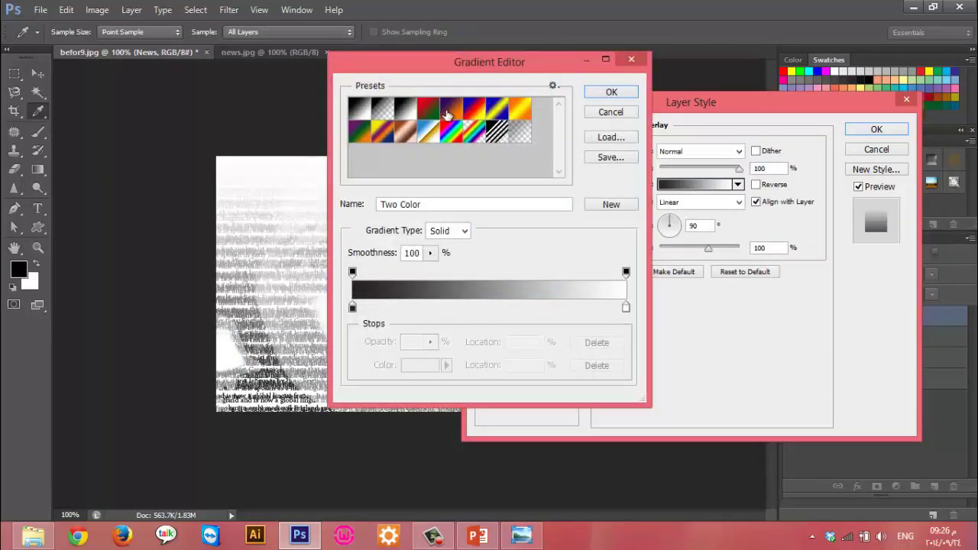
left_click(474, 114)
key("Return")
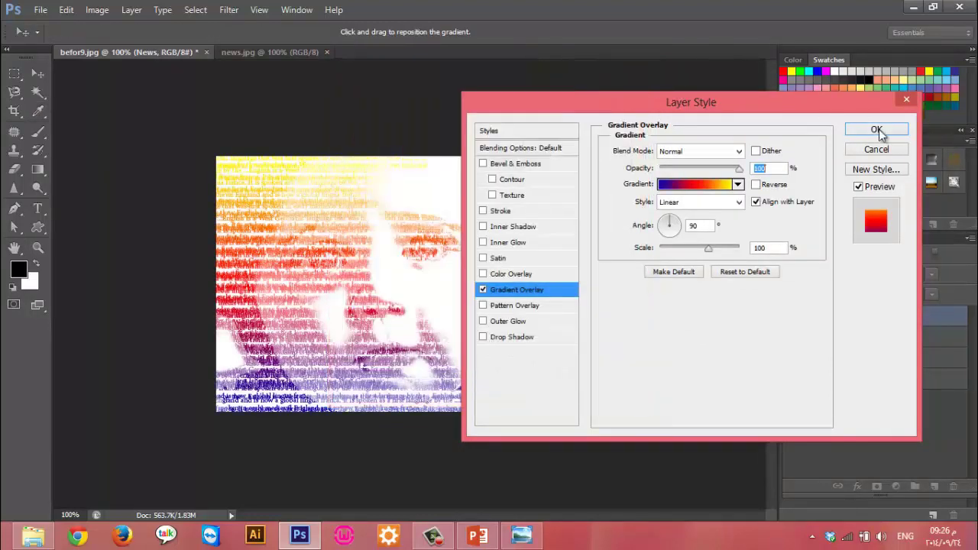
left_click(877, 129)
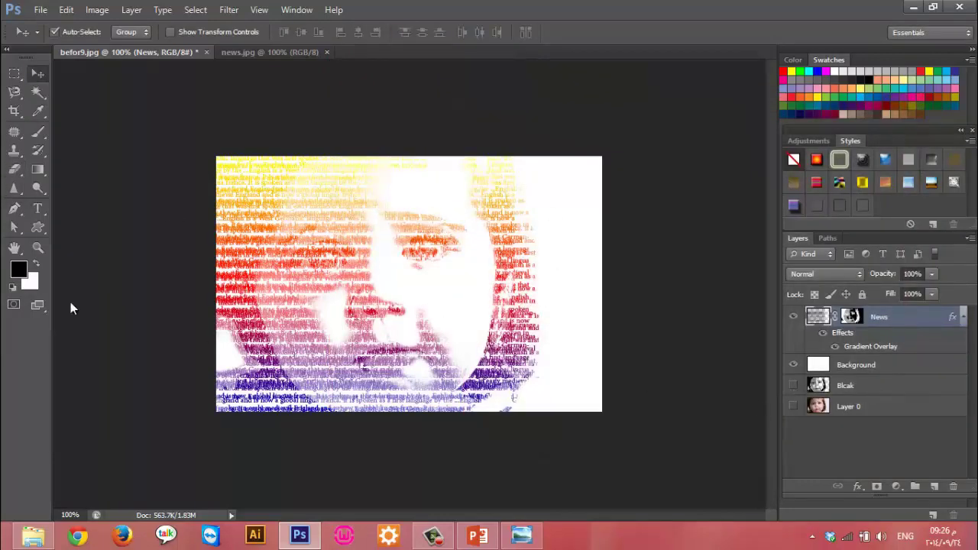
Load the Basic Brushes set and pick the 24 px brush
left_click(38, 132)
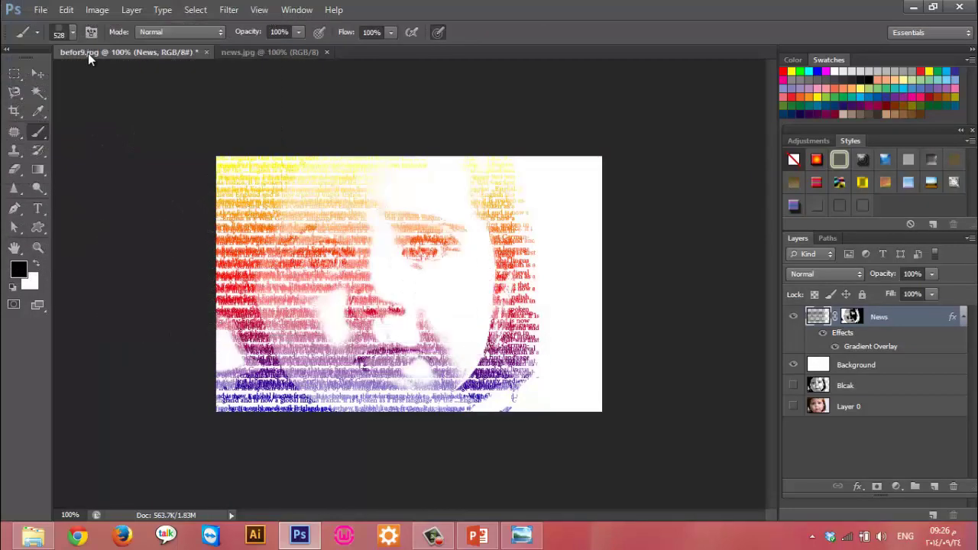
left_click(71, 33)
left_click(184, 57)
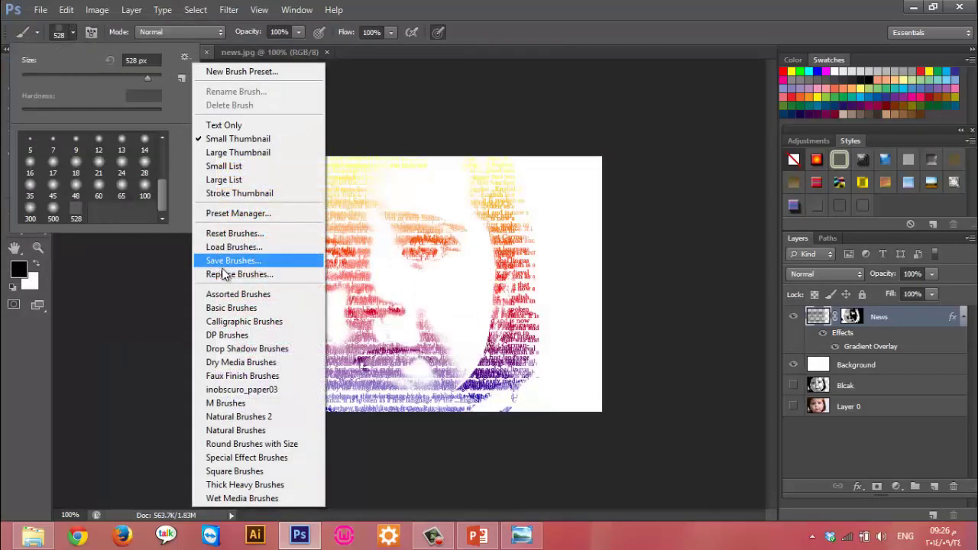
left_click(259, 310)
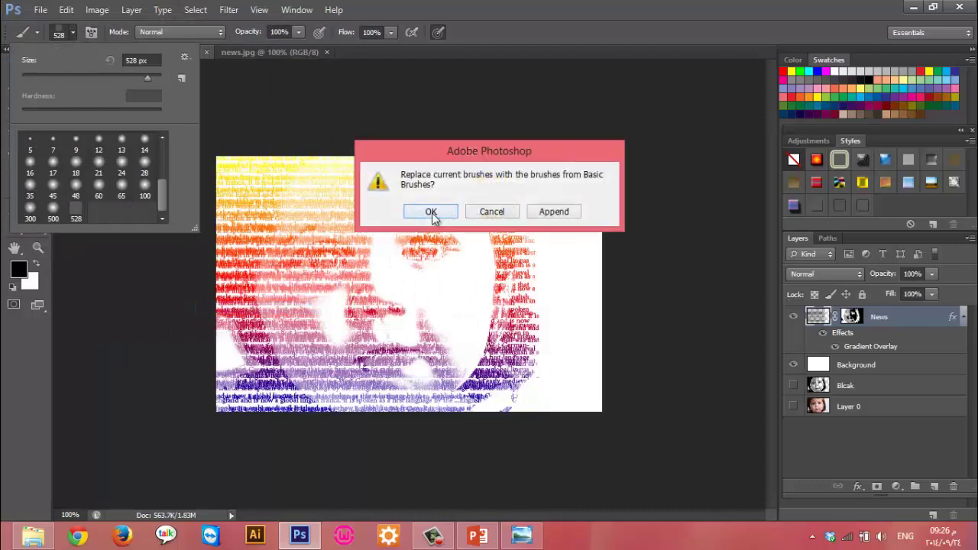
left_click(398, 211)
left_click(491, 212)
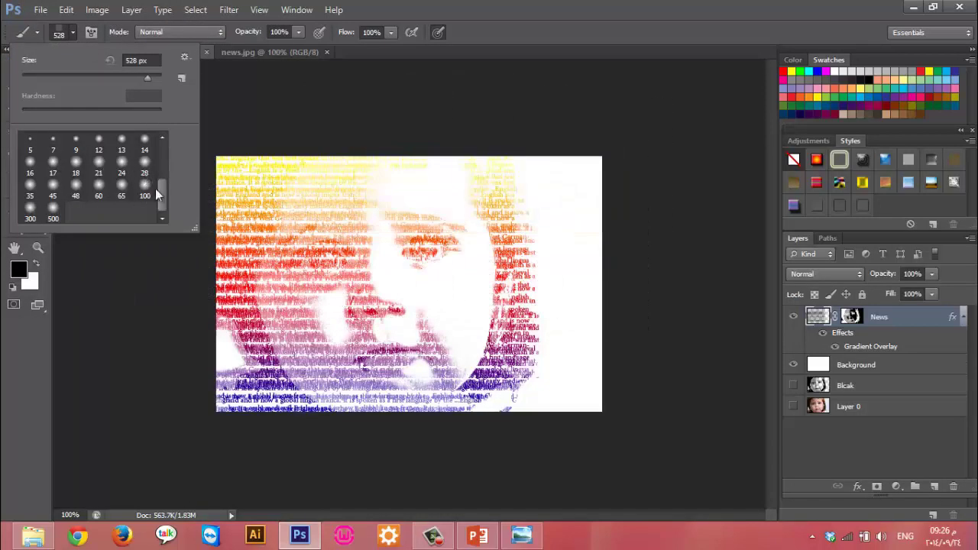
left_click(121, 162)
Paint the mask to reveal eyes, red nose, pink lips, then the right hair edge at size 60
mouse_move(382, 247)
left_mouse_down()
mouse_move(451, 243)
mouse_move(381, 249)
left_mouse_up()
left_click_drag(321, 257, 336, 261)
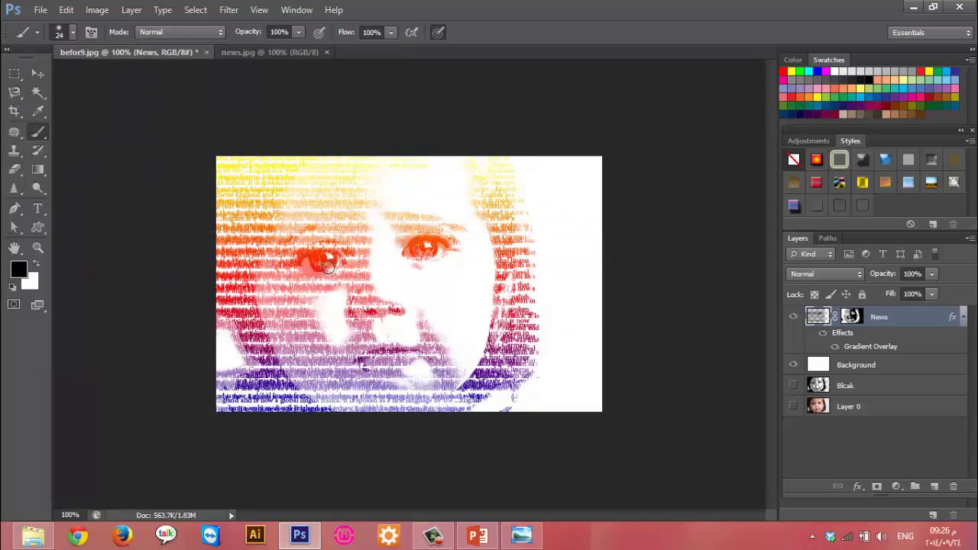
mouse_move(370, 304)
left_mouse_down()
mouse_move(402, 314)
mouse_move(368, 313)
left_mouse_up()
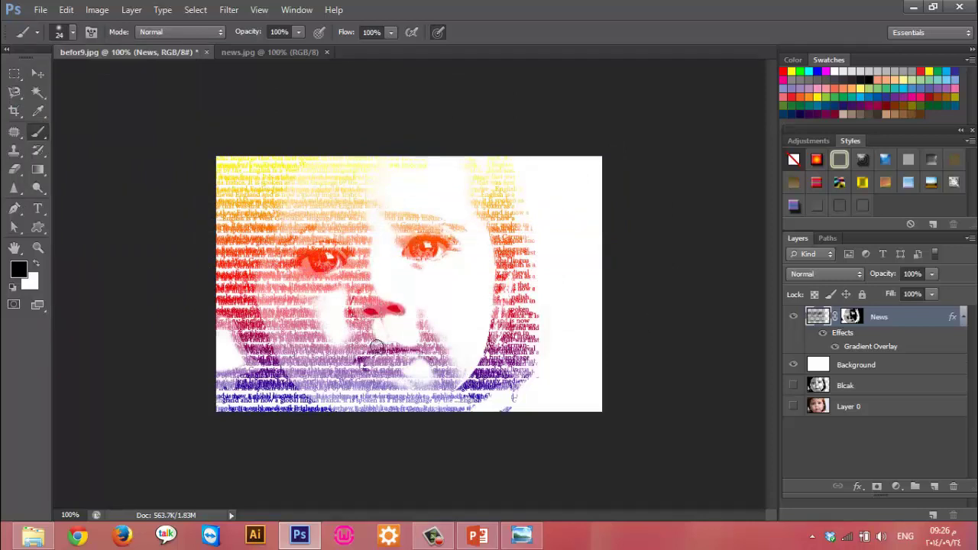
mouse_move(367, 353)
left_mouse_down()
mouse_move(402, 352)
mouse_move(369, 362)
left_mouse_up()
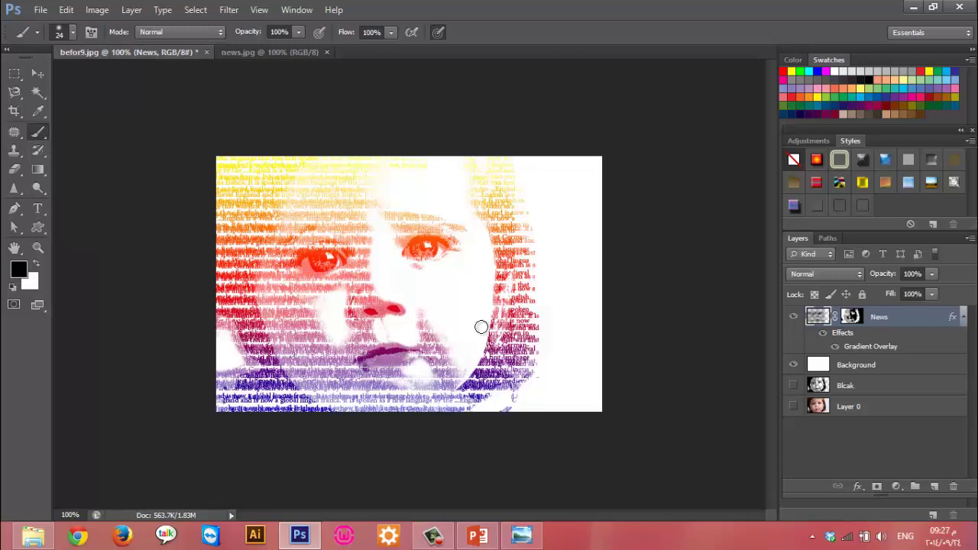
key("bracketright")
key("bracketright")
key("bracketright")
key("bracketright")
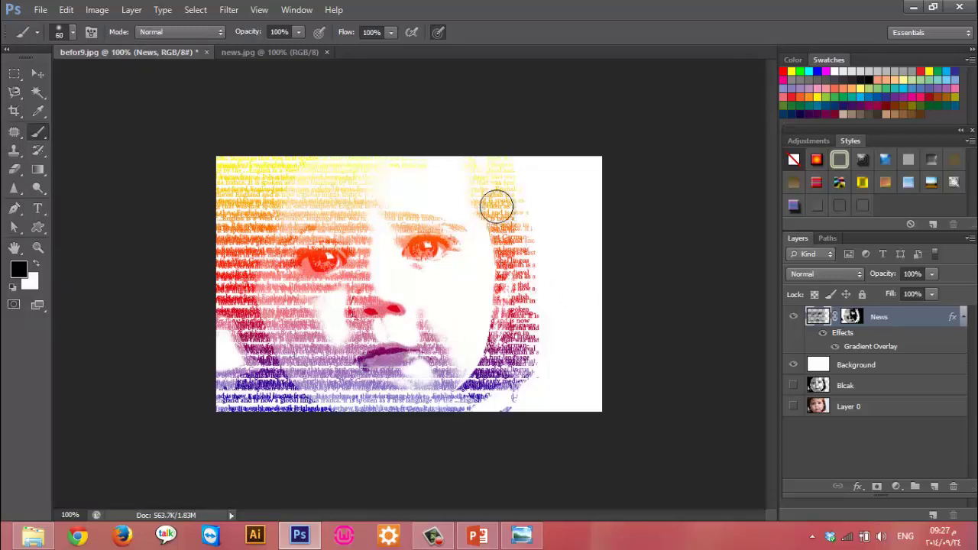
left_click_drag(498, 187, 511, 401)
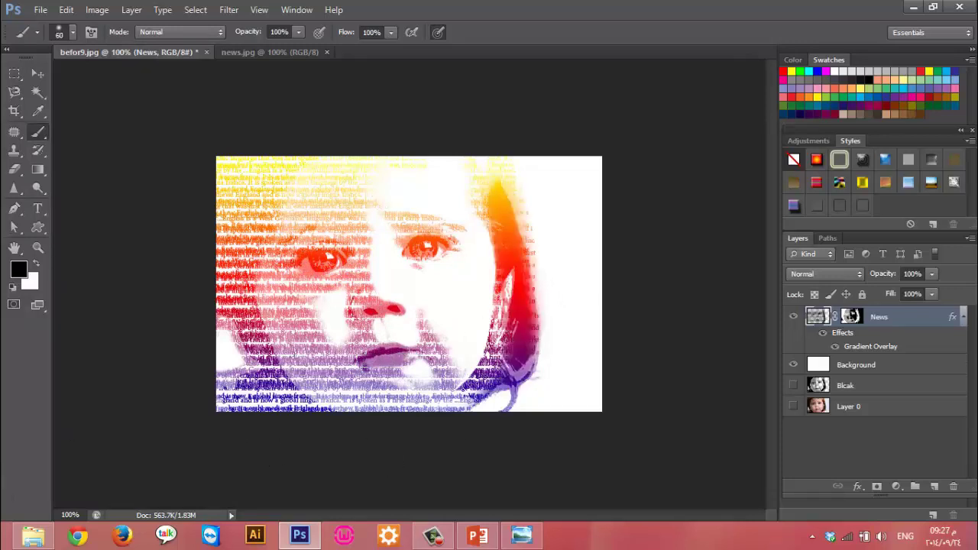
left_click(477, 537)
left_click(883, 386)
left_click(794, 317)
left_click(793, 364)
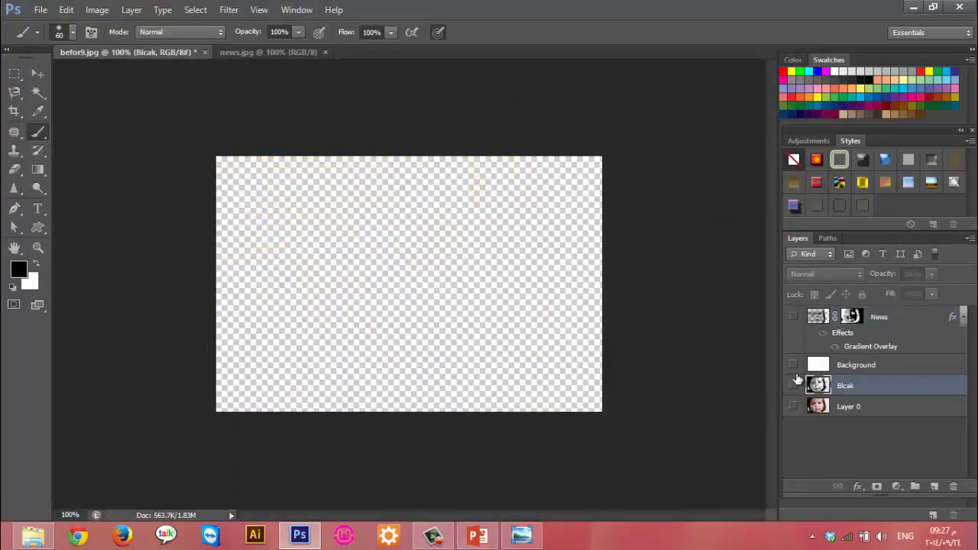
left_click(794, 386)
left_click(793, 406)
left_click(857, 407)
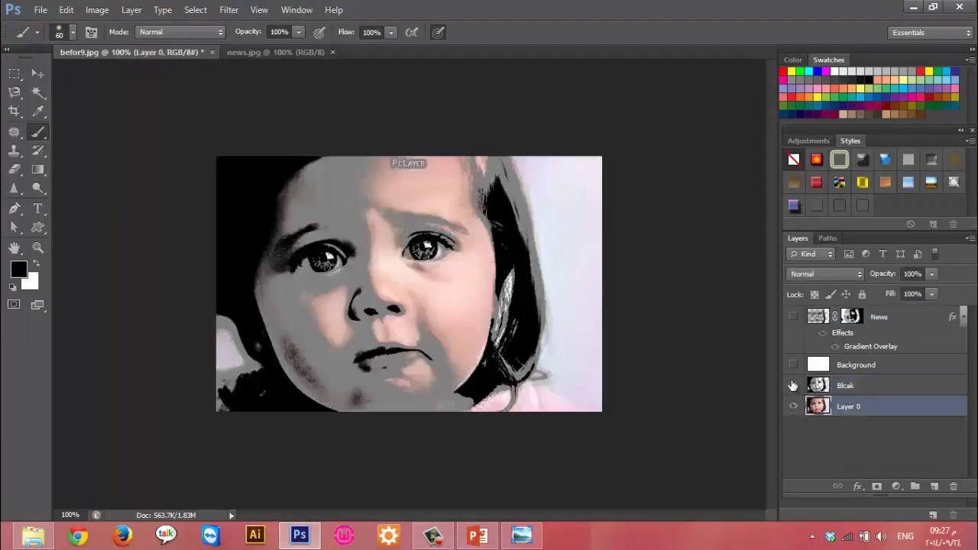
left_click(794, 385)
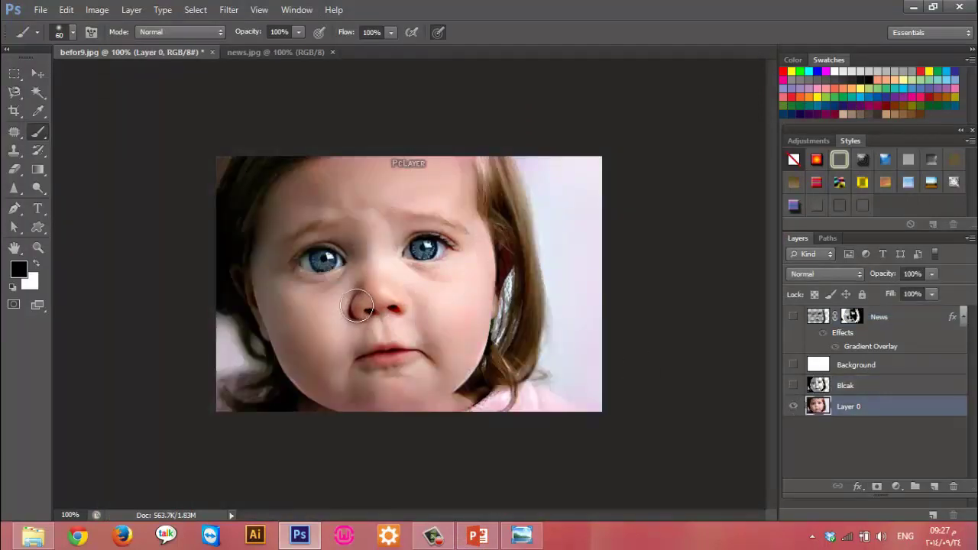
left_click(794, 407)
left_click(794, 385)
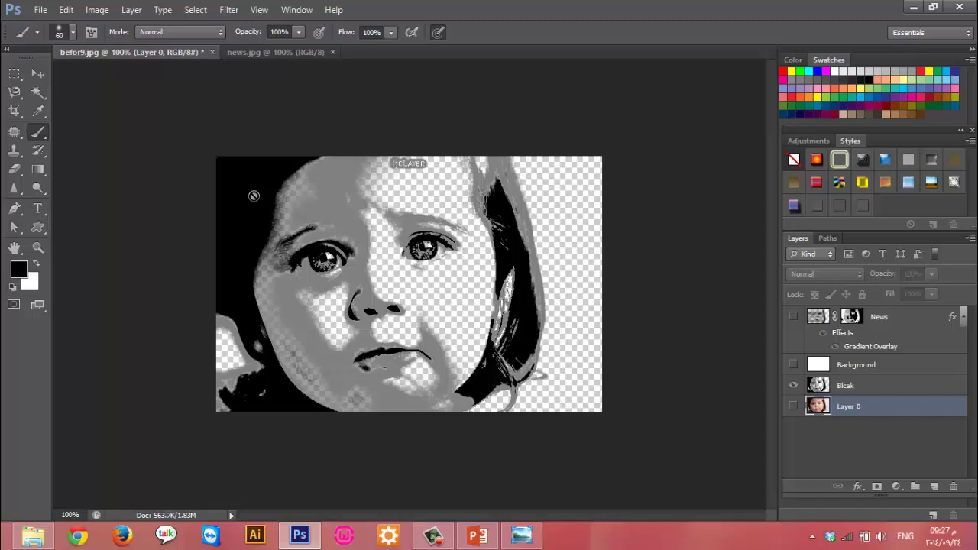
left_click(793, 317)
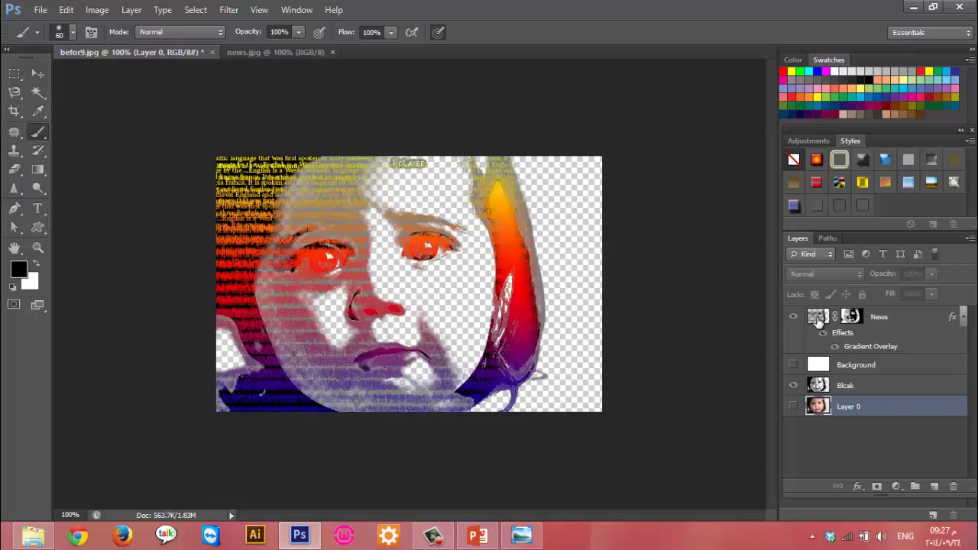
left_click(793, 387)
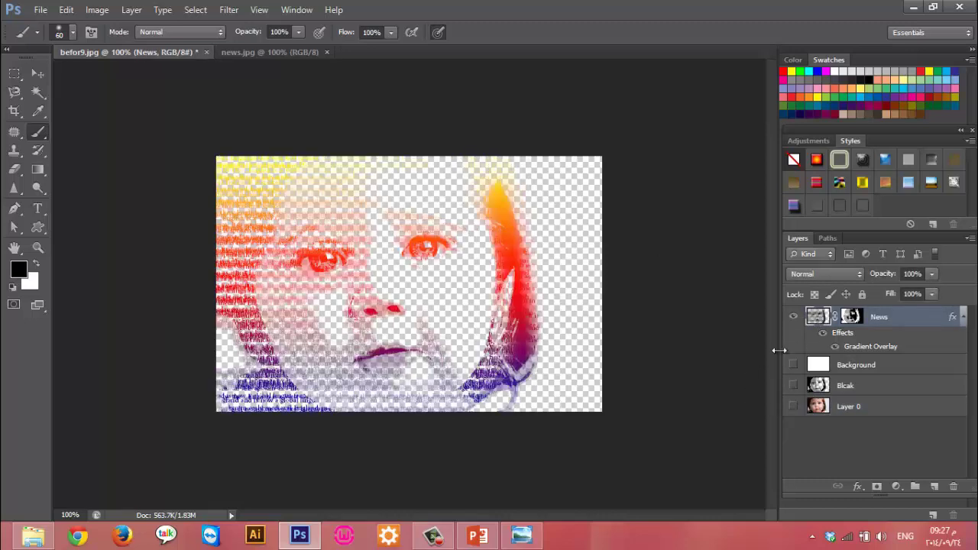
left_click(793, 364)
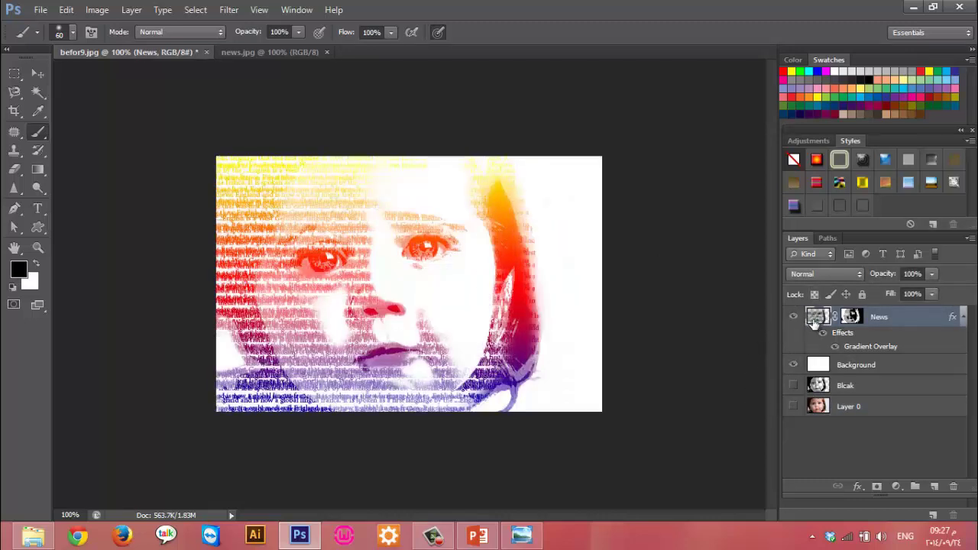
left_click(853, 386)
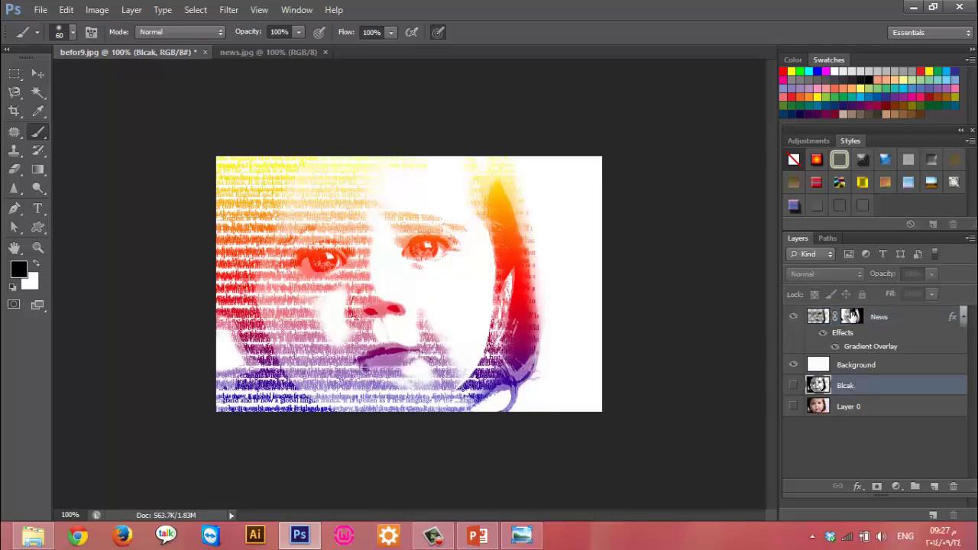
left_click(853, 316)
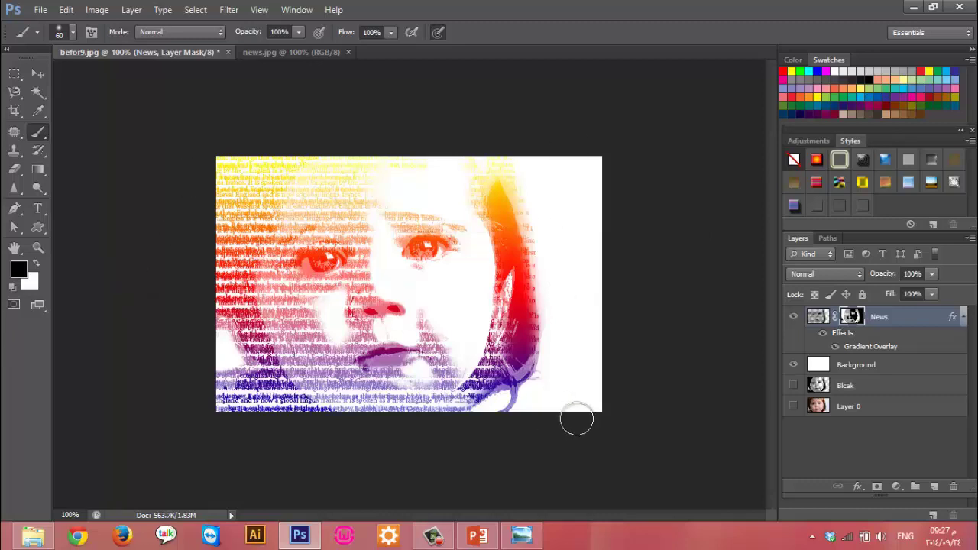
View slide 72's graduation cartoon and silk-textured version in PowerPoint, then return to Photoshop
left_click(480, 535)
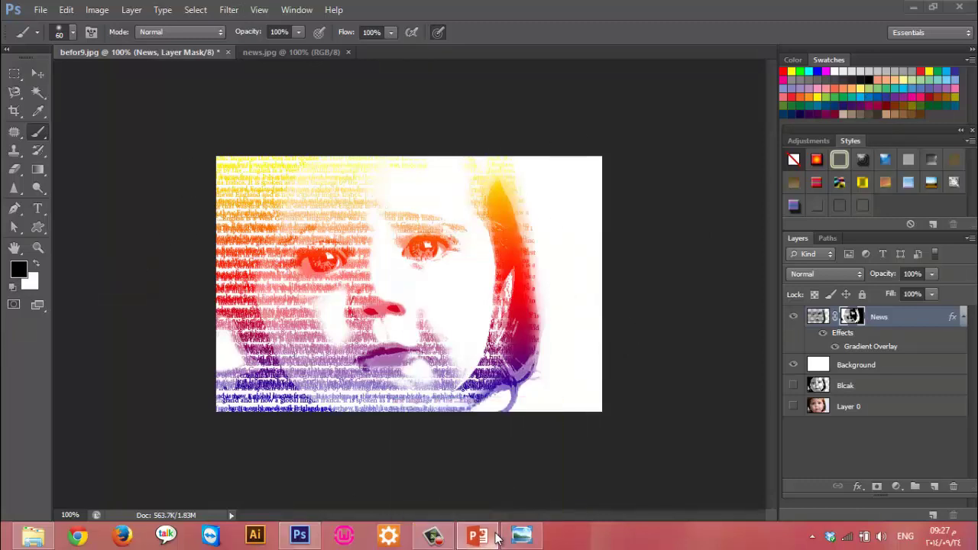
left_click(63, 432)
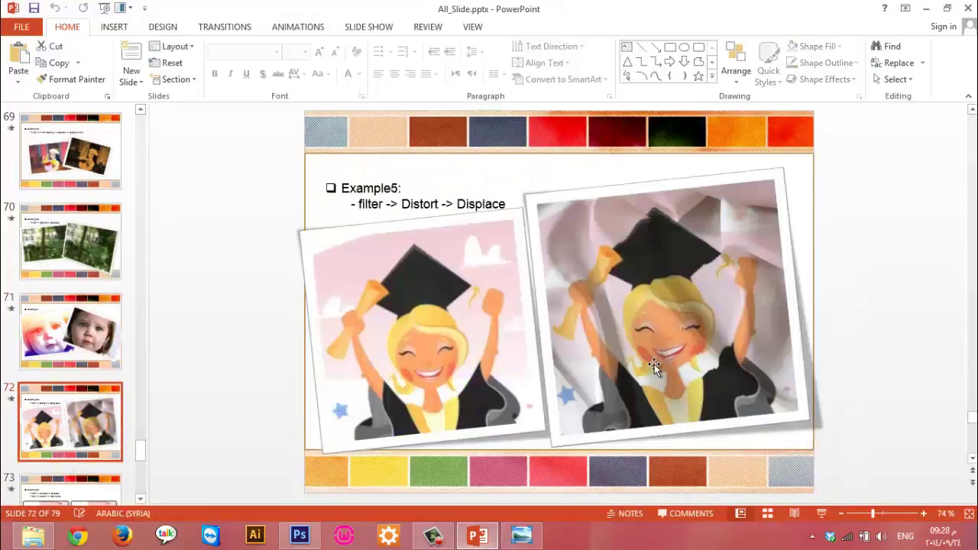
left_click(440, 357)
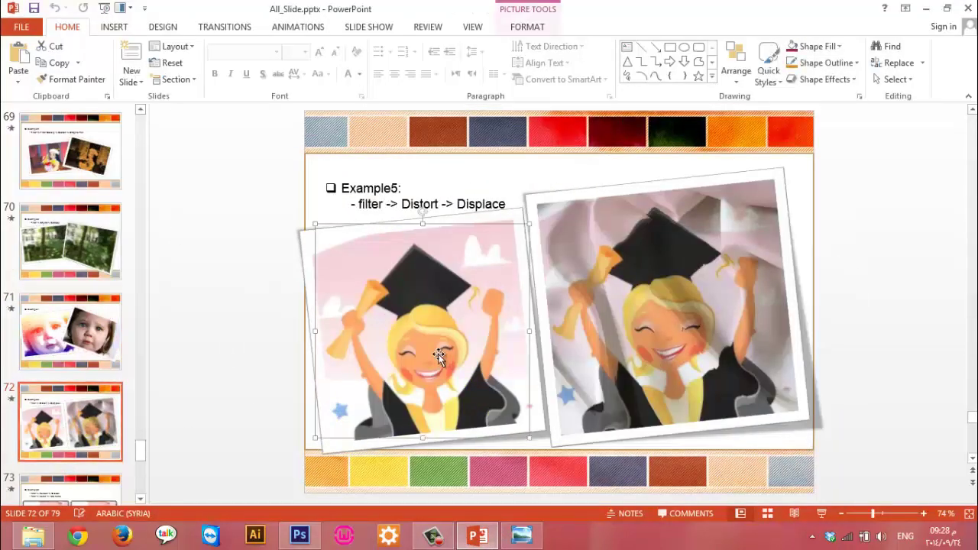
left_click(665, 292)
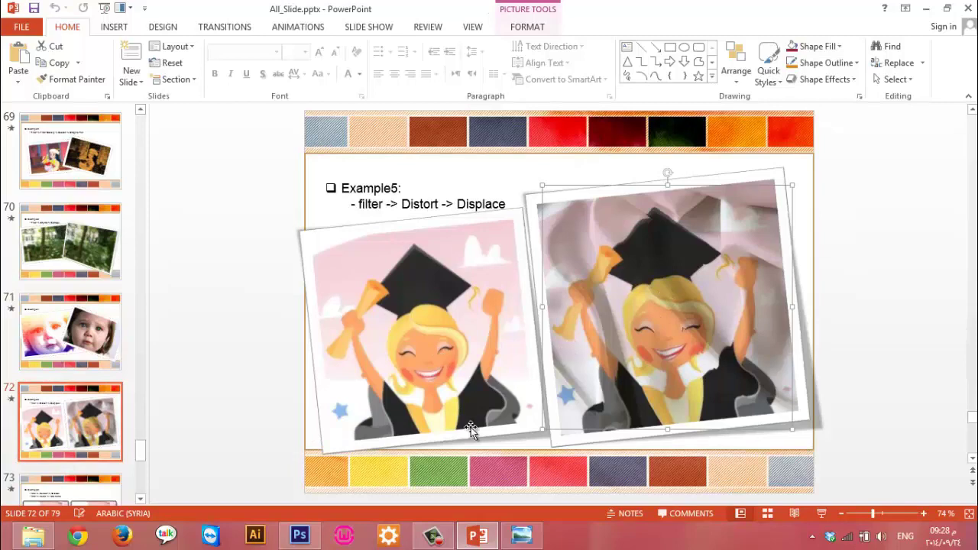
left_click(299, 535)
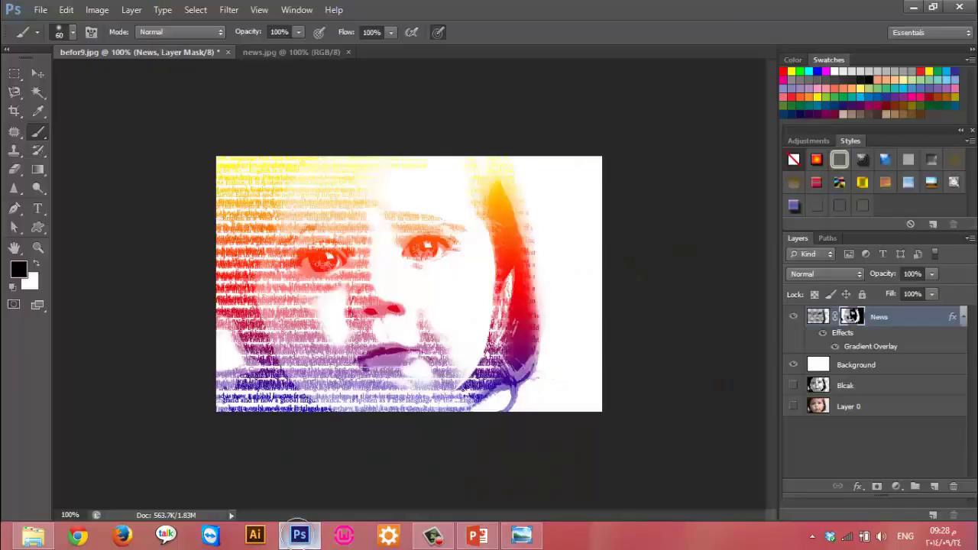
Close all Photoshop documents, discarding the changes to befor9.jpg
right_click(396, 47)
left_click(458, 92)
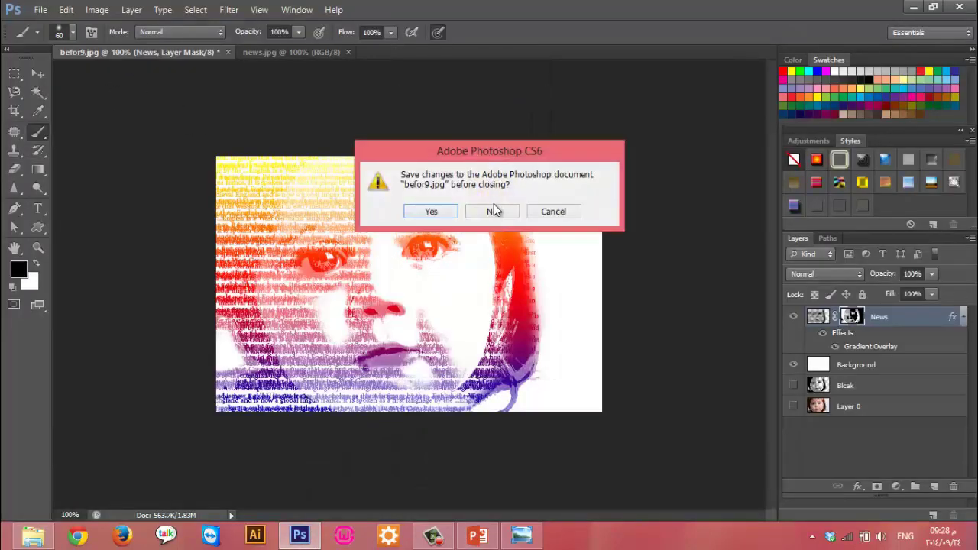
left_click(494, 211)
Open Silk-close-up.jpg and the graduation cartoon from the Filter > exper5 folder in Photoshop
left_click(33, 535)
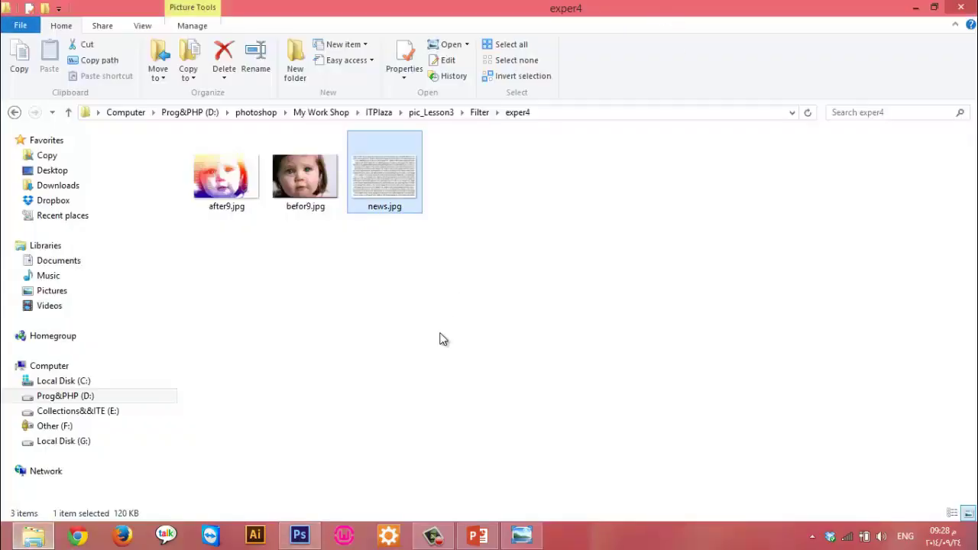
key("BackSpace")
key("Down")
key("Return")
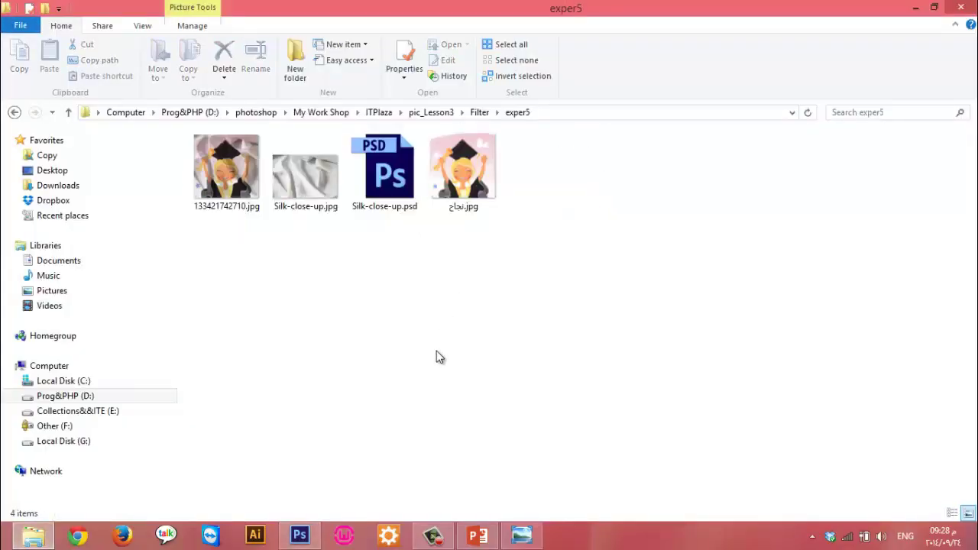
left_click(320, 200)
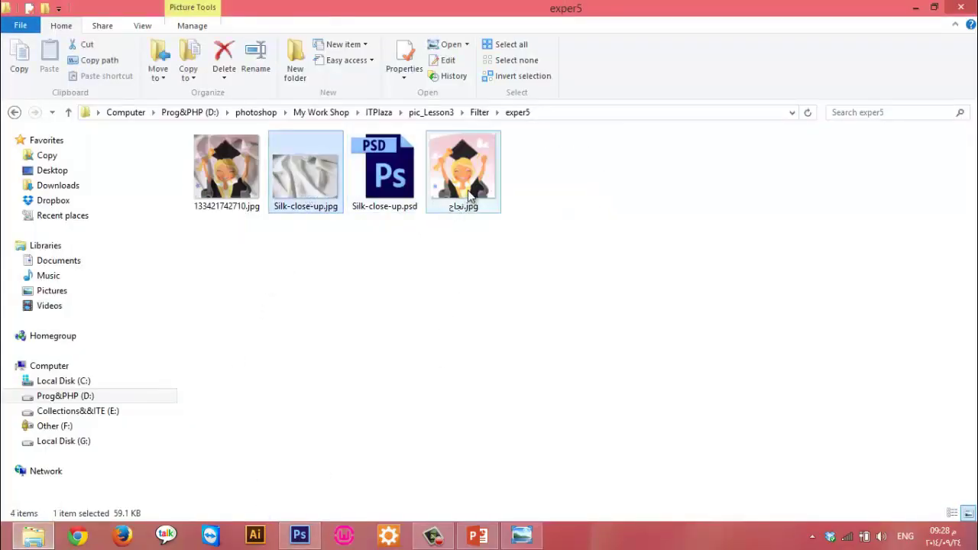
mouse_move(470, 197)
left_mouse_down()
mouse_move(430, 362)
mouse_move(290, 354)
left_mouse_up()
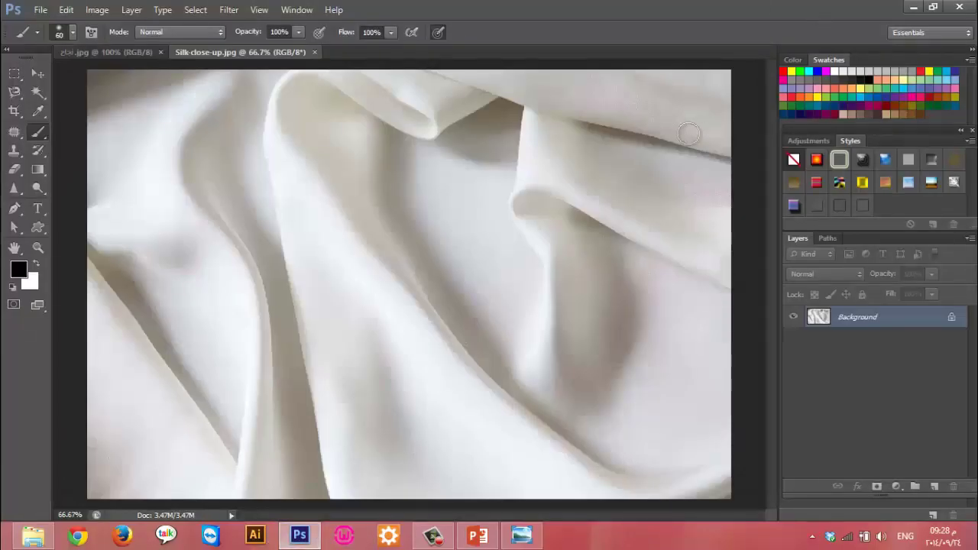
Copy the whole silk image onto the graduation cartoon as a new layer
key("ctrl+a")
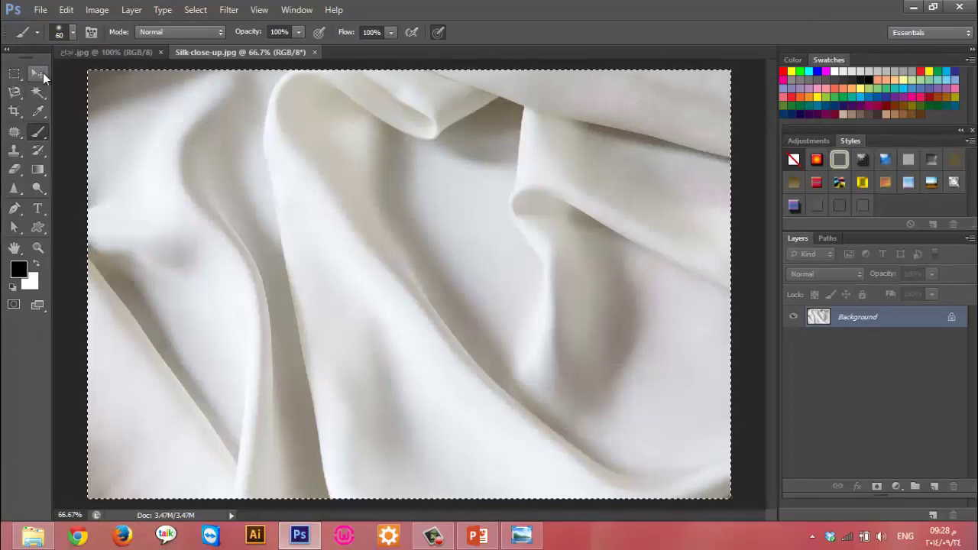
left_click(43, 72)
left_click_drag(246, 157, 316, 163)
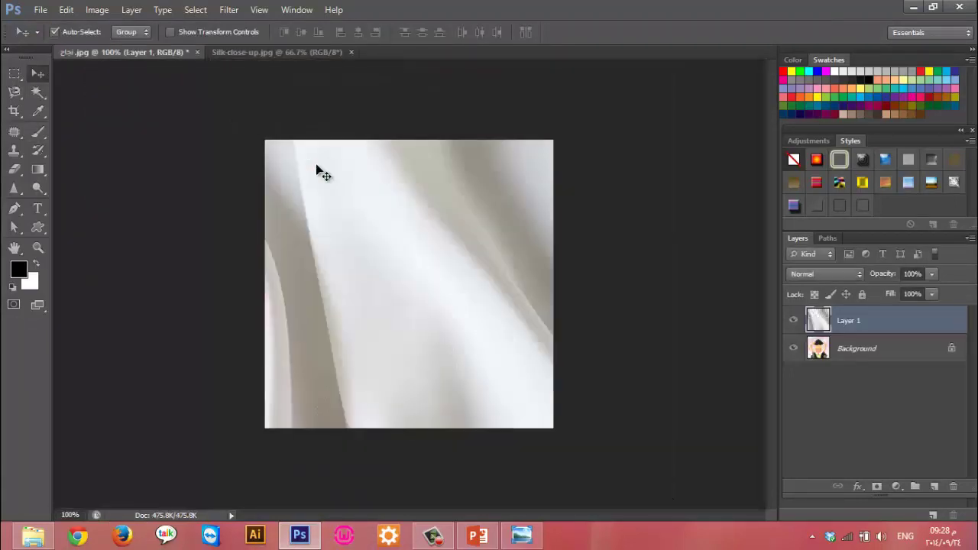
Scale the silk layer to cover the whole canvas and blend it in Multiply mode
key("ctrl+t")
left_click_drag(360, 210, 528, 388)
mouse_move(219, 154)
left_mouse_down()
mouse_move(500, 325)
mouse_move(647, 430)
mouse_move(324, 197)
mouse_move(498, 302)
mouse_move(283, 182)
mouse_move(318, 183)
left_mouse_up()
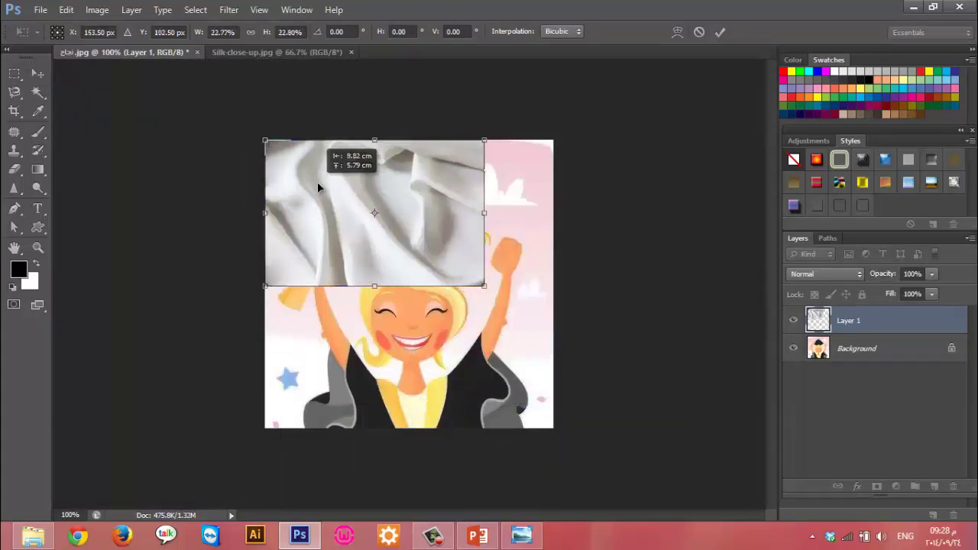
mouse_move(448, 292)
left_mouse_down()
mouse_move(526, 371)
mouse_move(553, 428)
left_mouse_up()
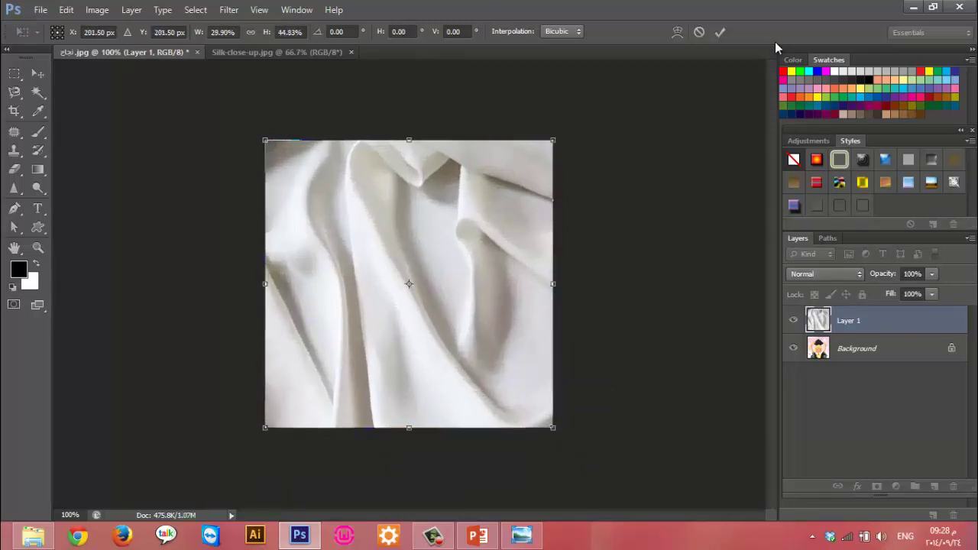
left_click(724, 32)
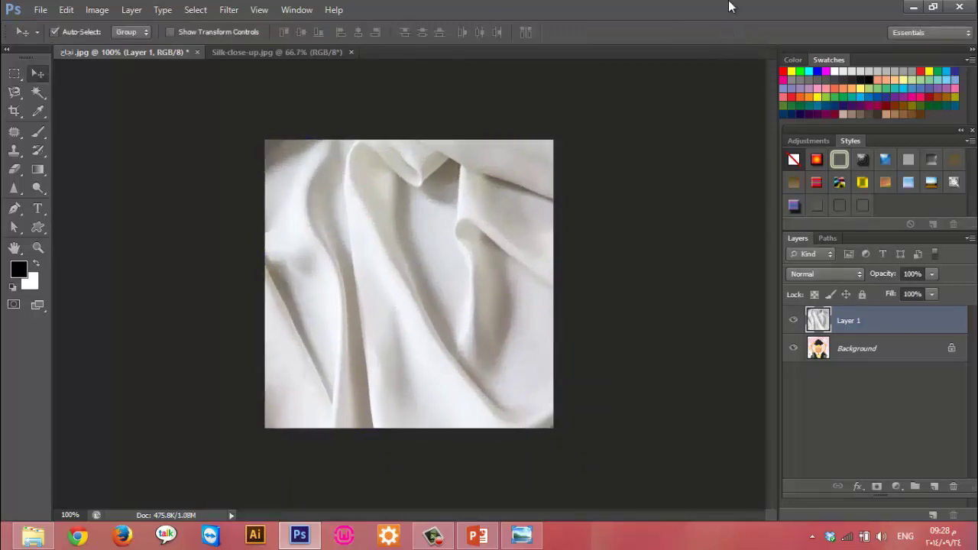
left_click(827, 272)
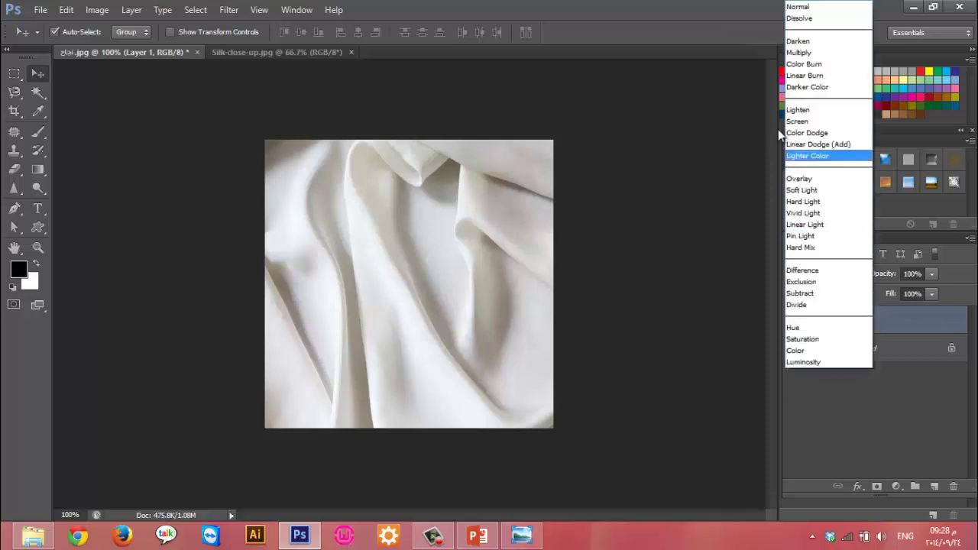
left_click(804, 43)
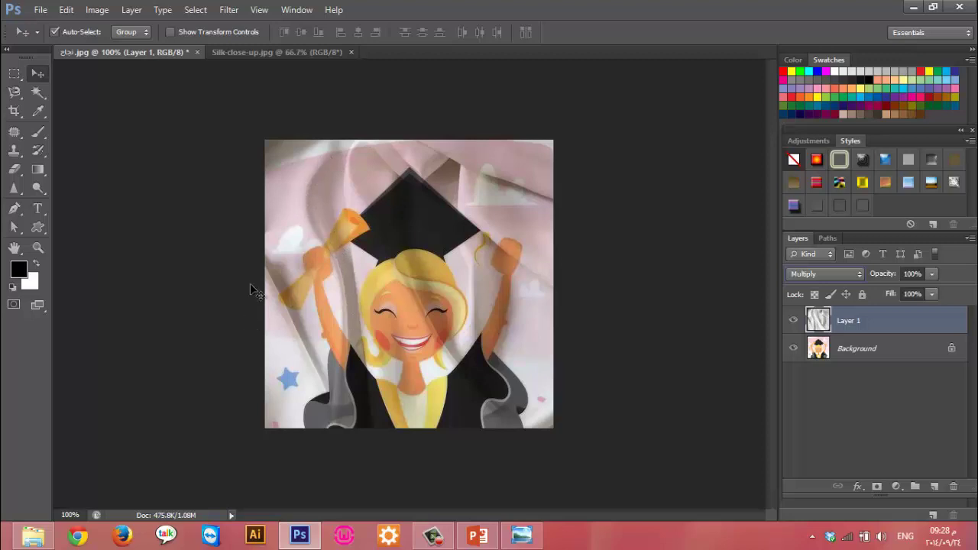
Return Layer 1's blend mode to Normal and deselect all layers
left_click(817, 273)
left_click(806, 9)
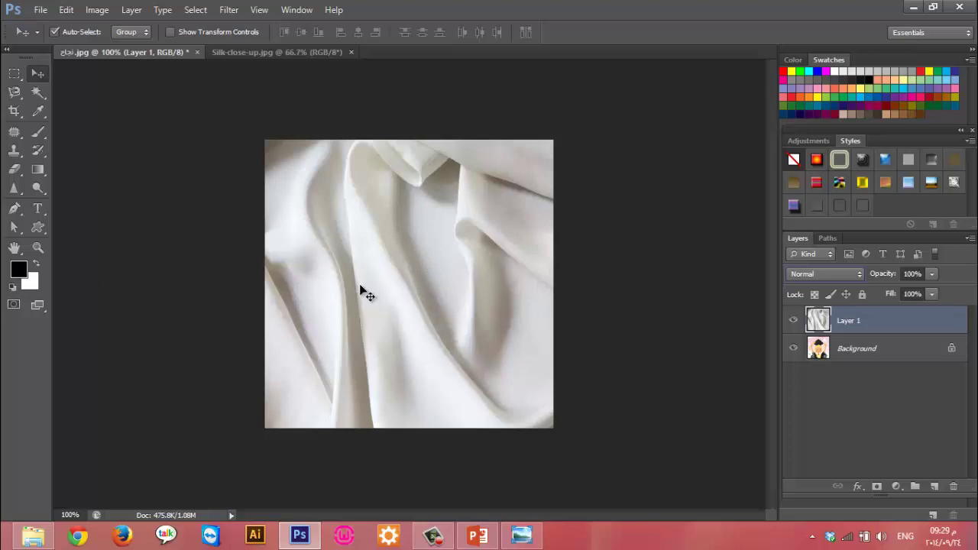
left_click(191, 171)
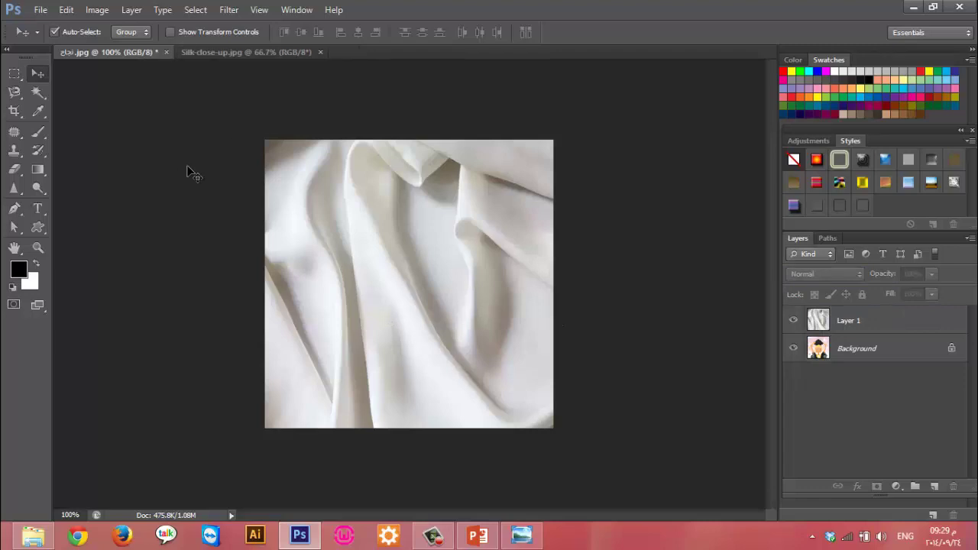
Save the document to the Desktop as a Photoshop .psd file
key("ctrl+shift+s")
left_click(329, 136)
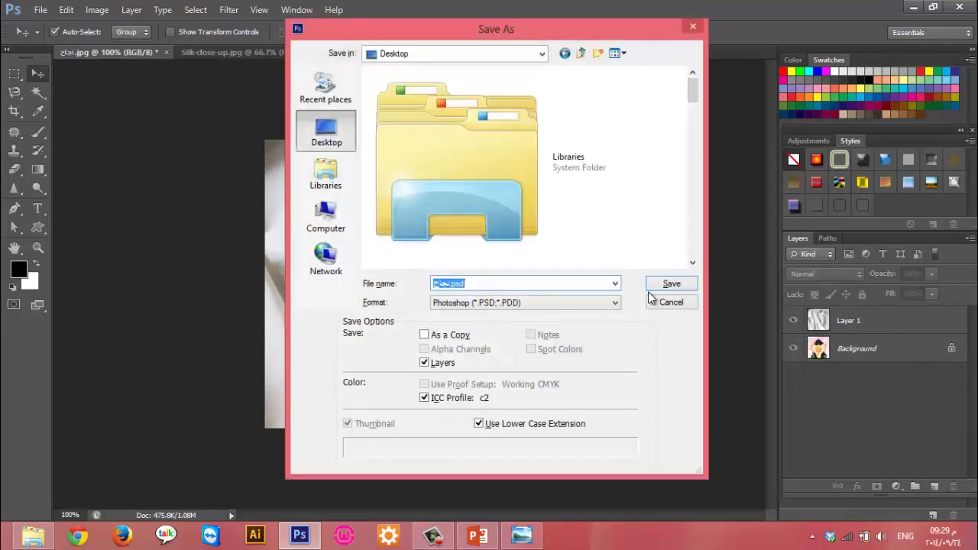
left_click(668, 285)
left_click(639, 162)
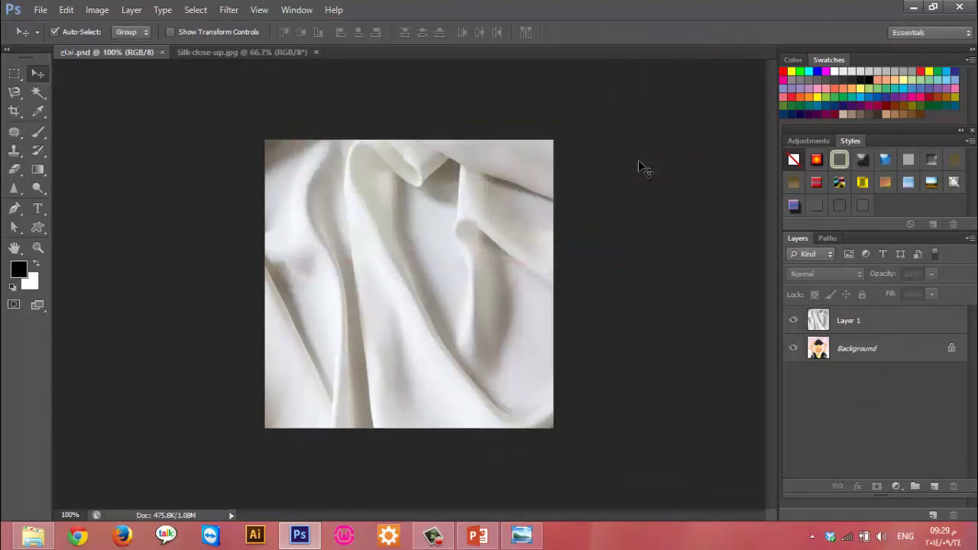
Set Layer 1 to Multiply blending and select the Background layer
left_click(836, 321)
left_click(822, 278)
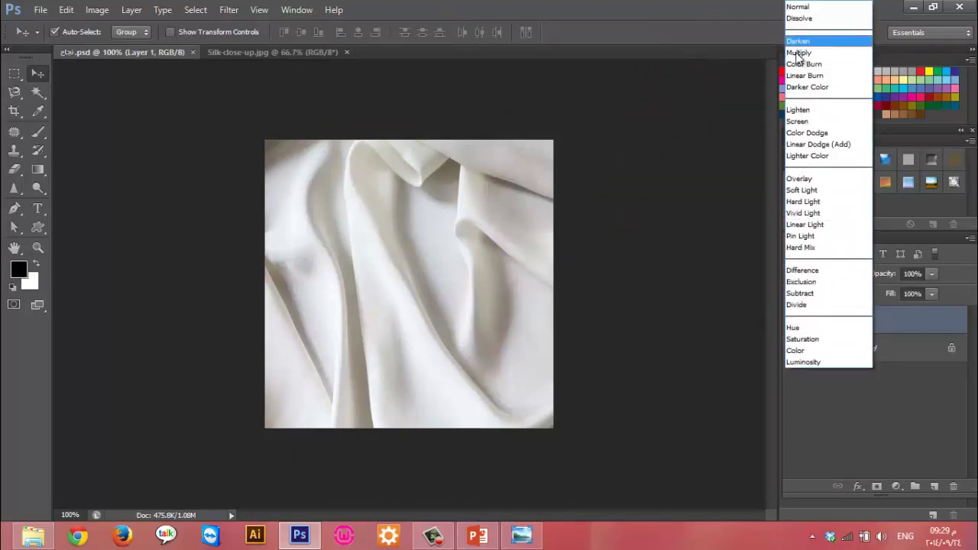
left_click(807, 67)
left_click(886, 358)
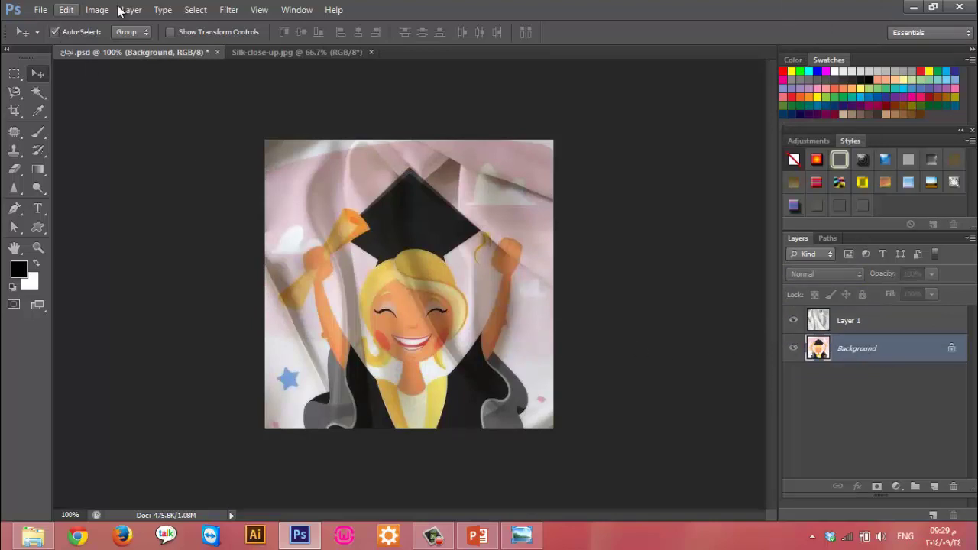
Apply Displace at scale 10/10, using the saved .psd as the displacement map
left_click(230, 10)
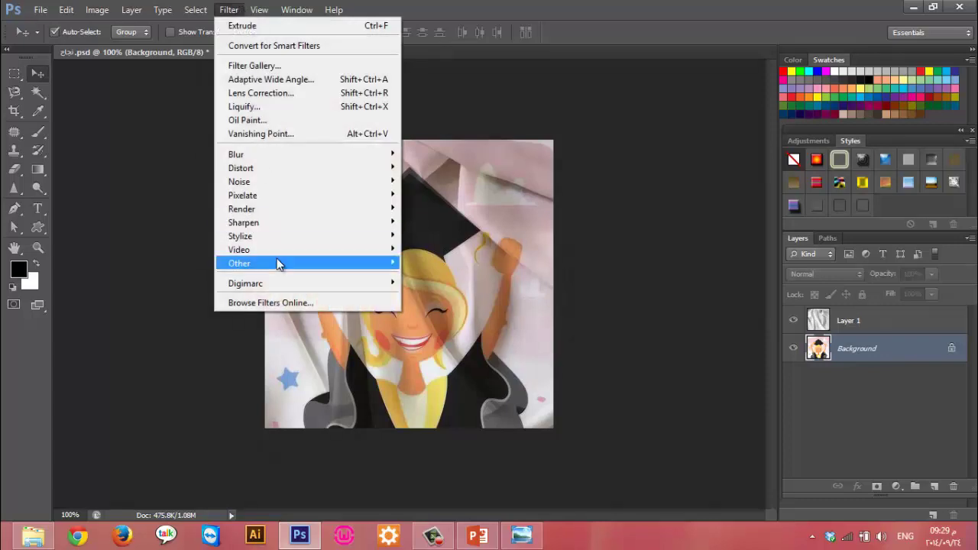
mouse_move(241, 168)
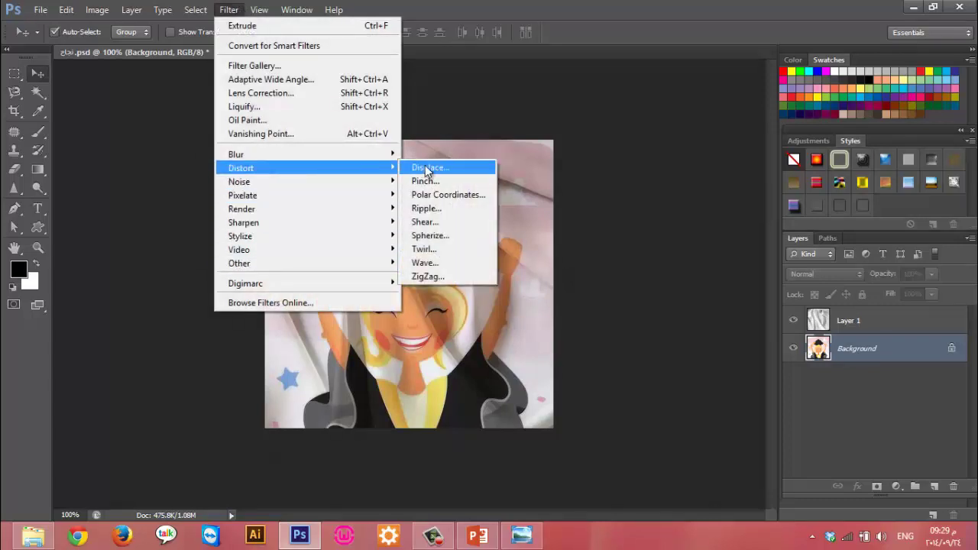
left_click(431, 170)
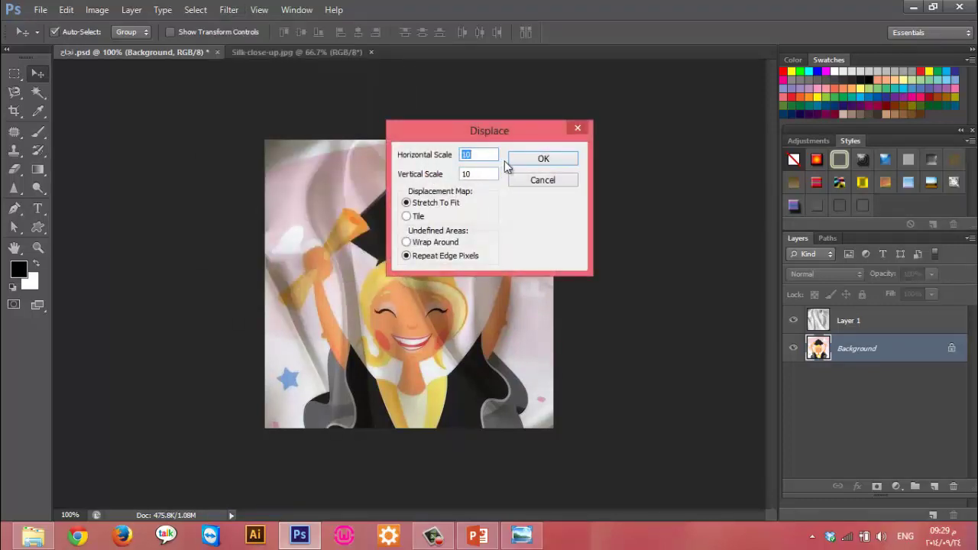
left_click(527, 163)
left_click_drag(472, 146, 468, 241)
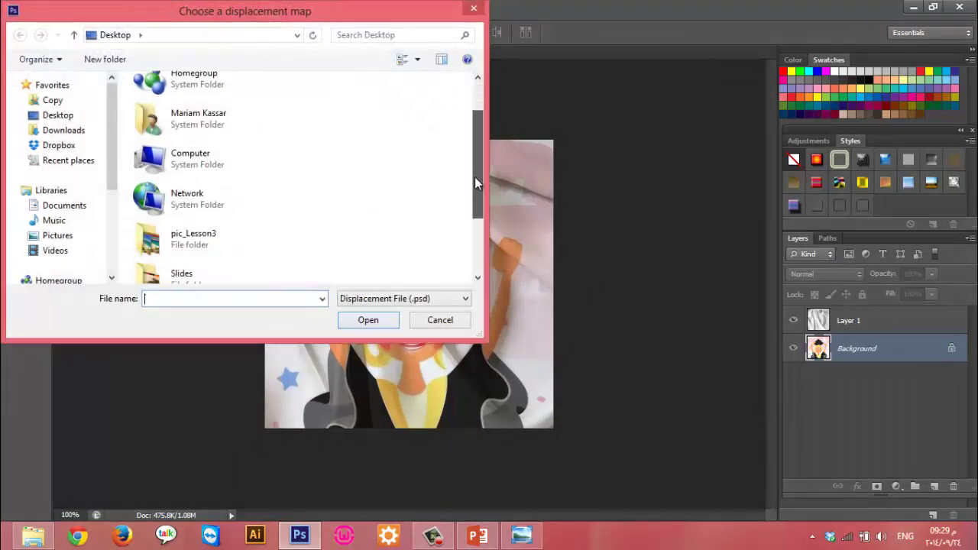
double_click(230, 262)
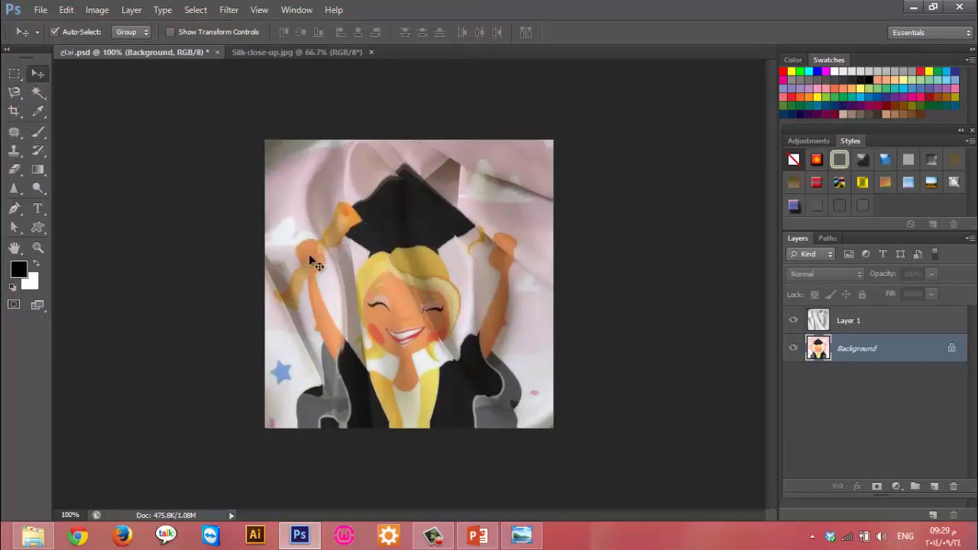
left_click(229, 11)
mouse_move(297, 9)
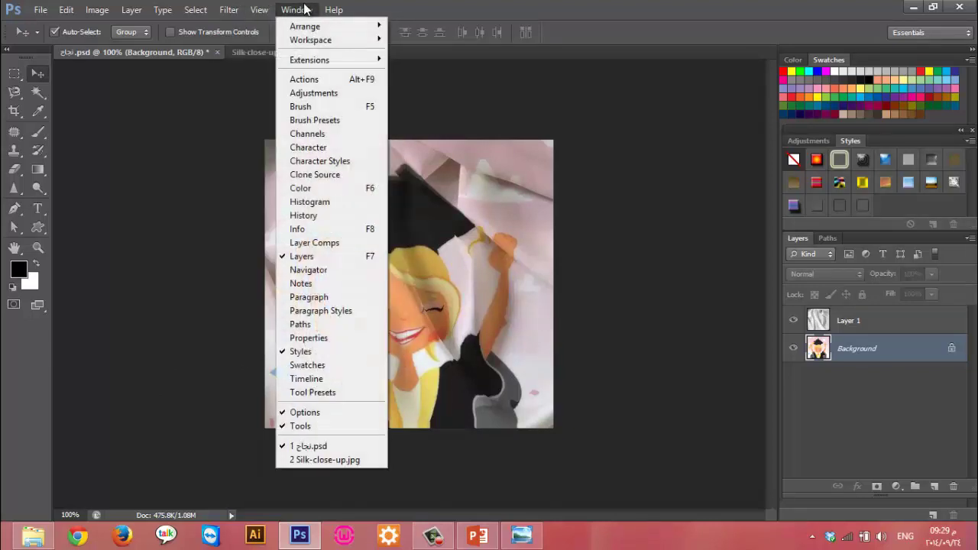
Show the History panel and compare the Blending Change and Displace states, ending on Displace
left_click(322, 215)
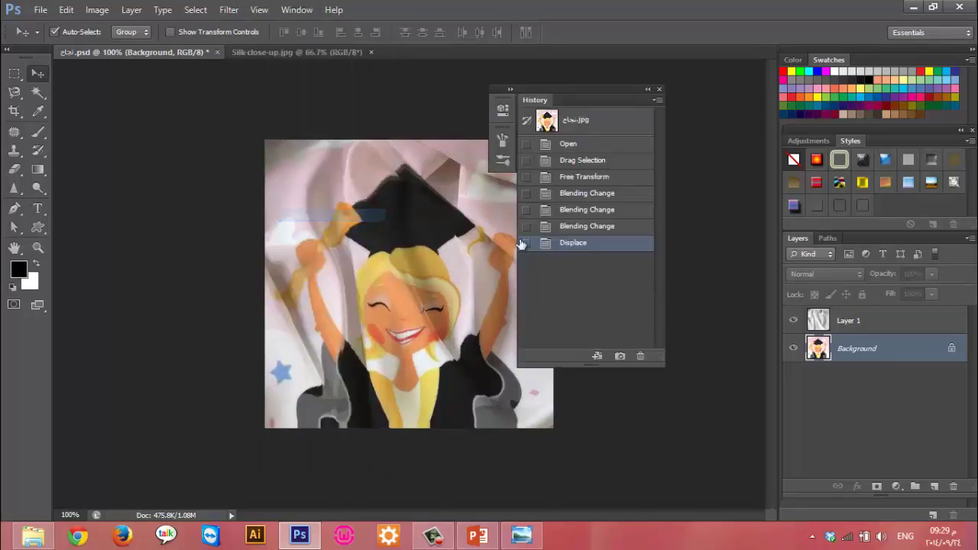
left_click(568, 227)
left_click(572, 243)
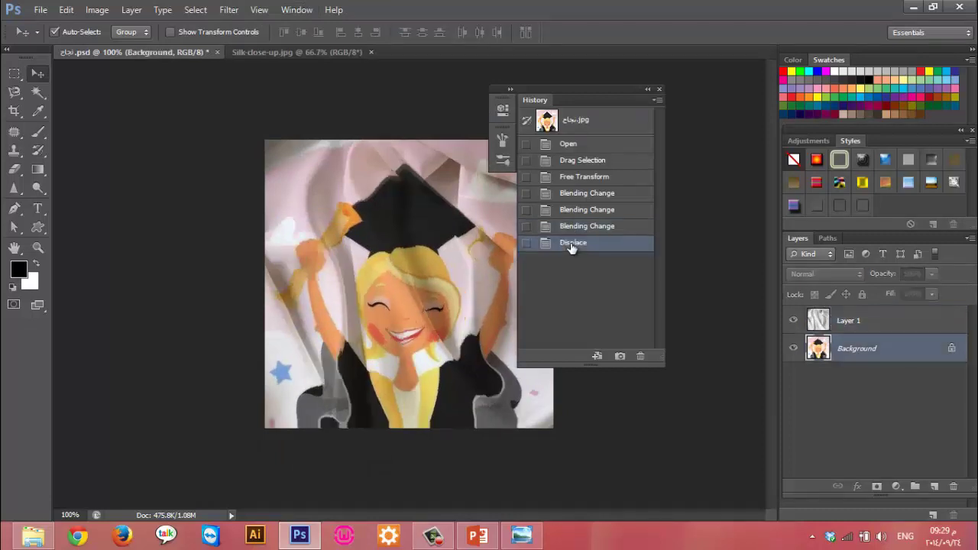
left_click(577, 229)
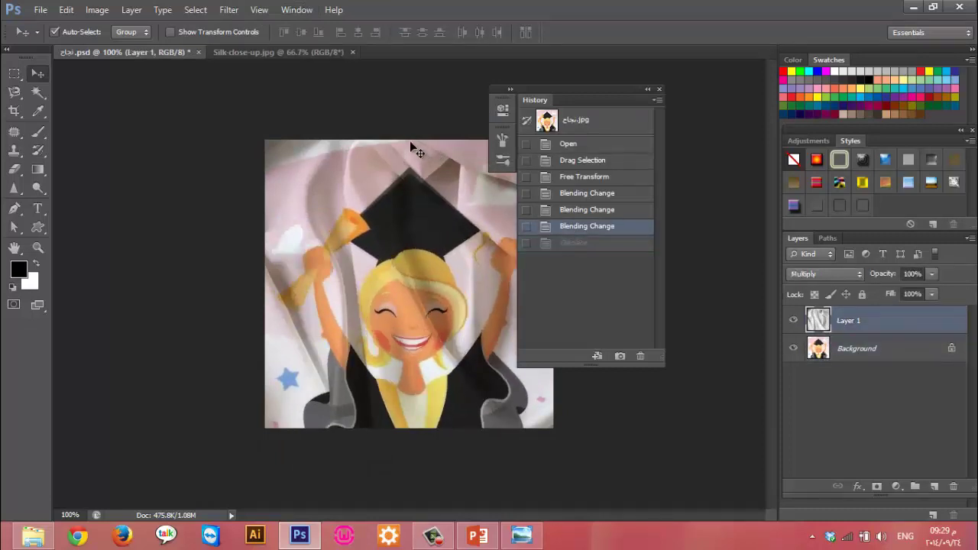
left_click(603, 244)
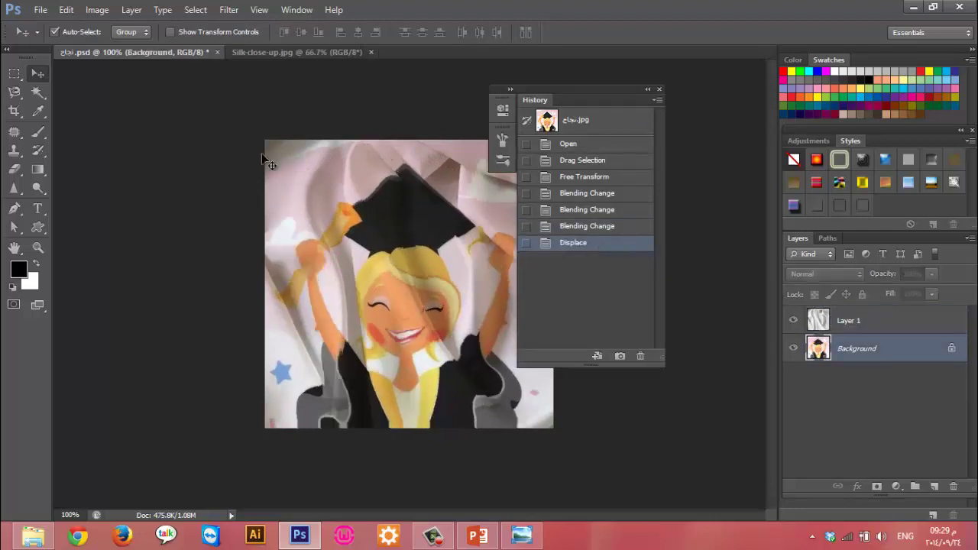
left_click(599, 228)
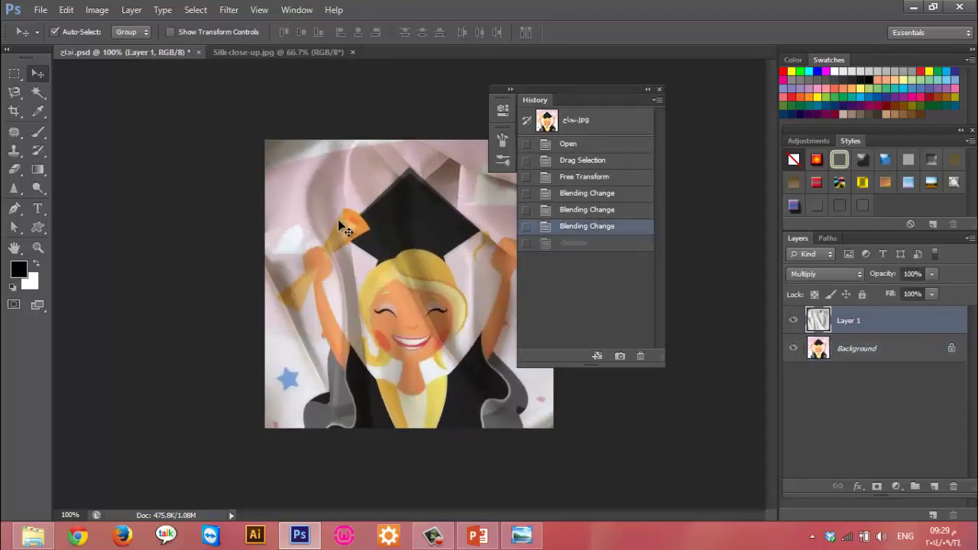
left_click(597, 244)
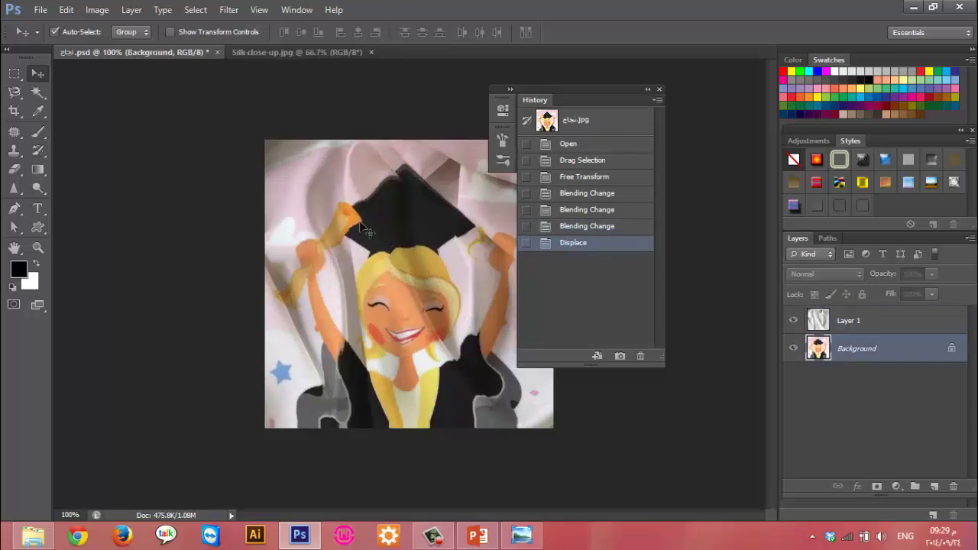
left_click(591, 227)
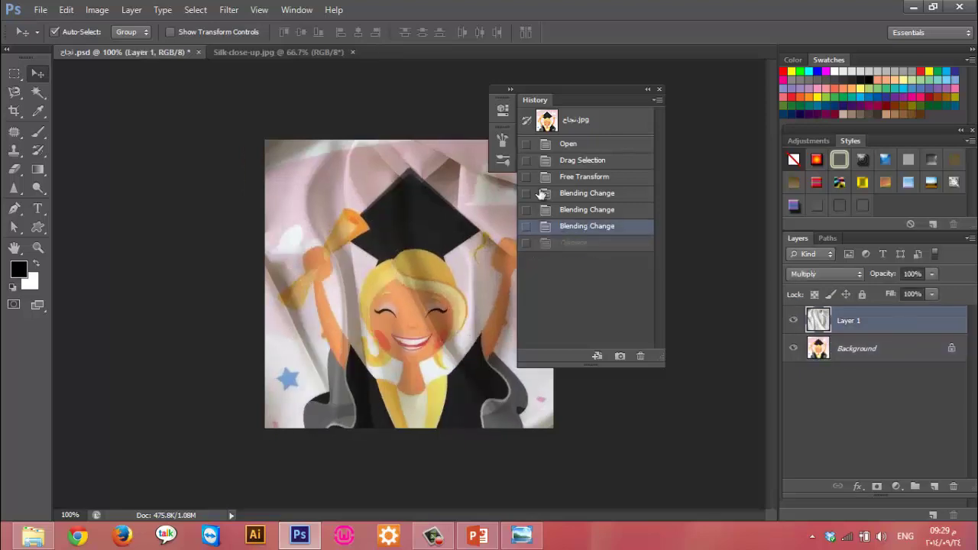
mouse_move(583, 98)
left_mouse_down()
mouse_move(684, 101)
mouse_move(674, 107)
left_mouse_up()
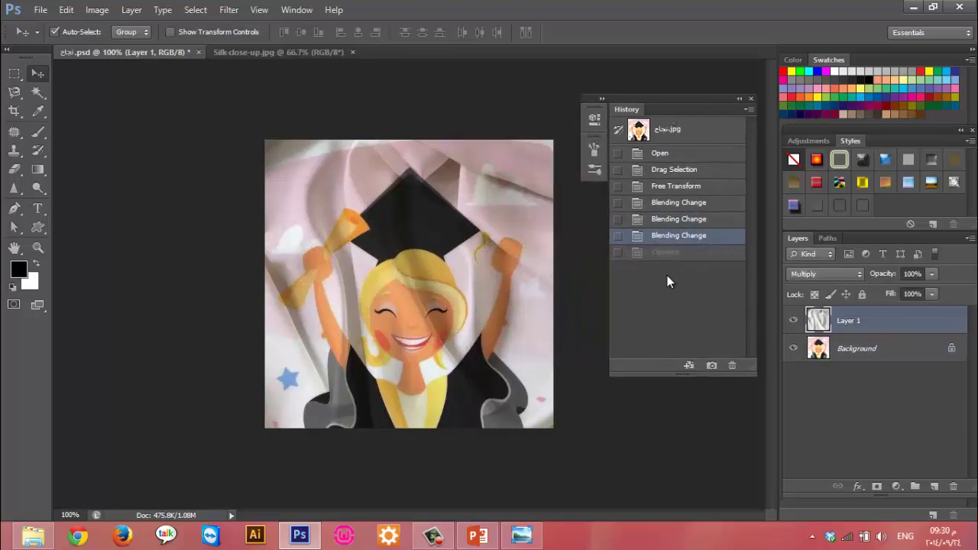
left_click(671, 253)
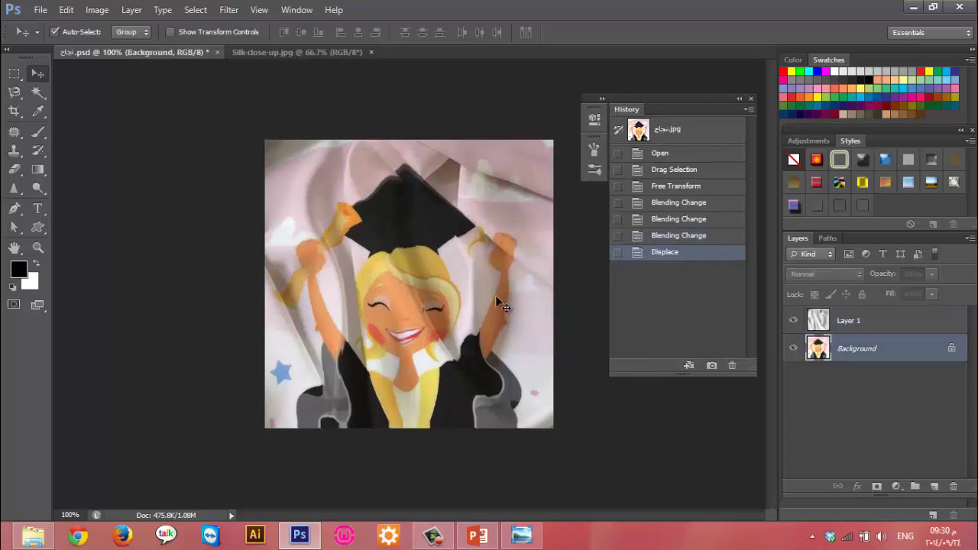
left_click(662, 235)
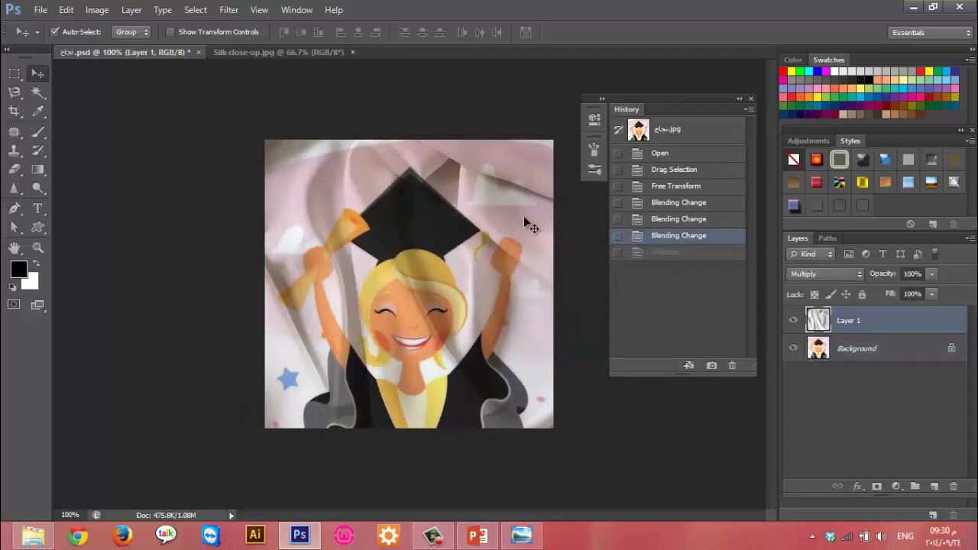
left_click(682, 253)
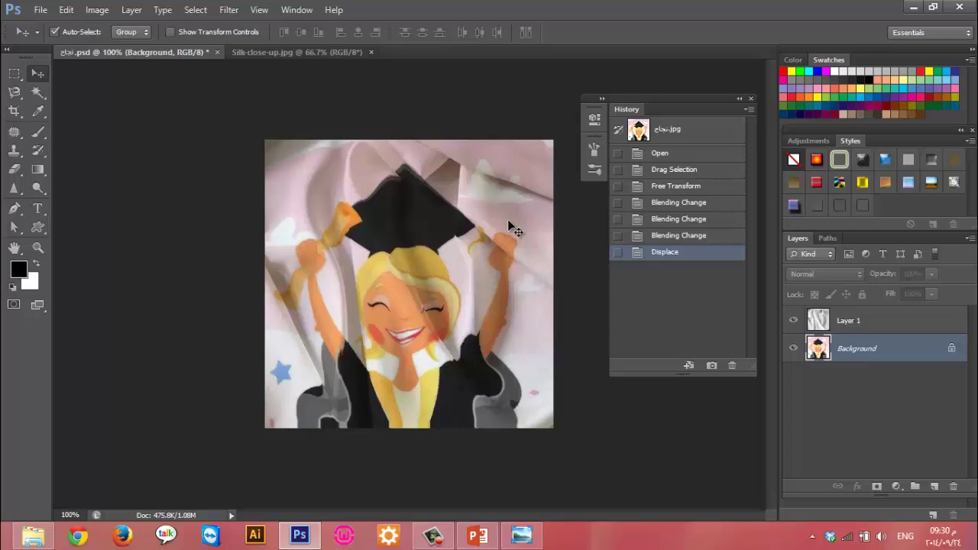
Read PowerPoint slide 73's Example6 steps, then return to Photoshop
left_click(477, 536)
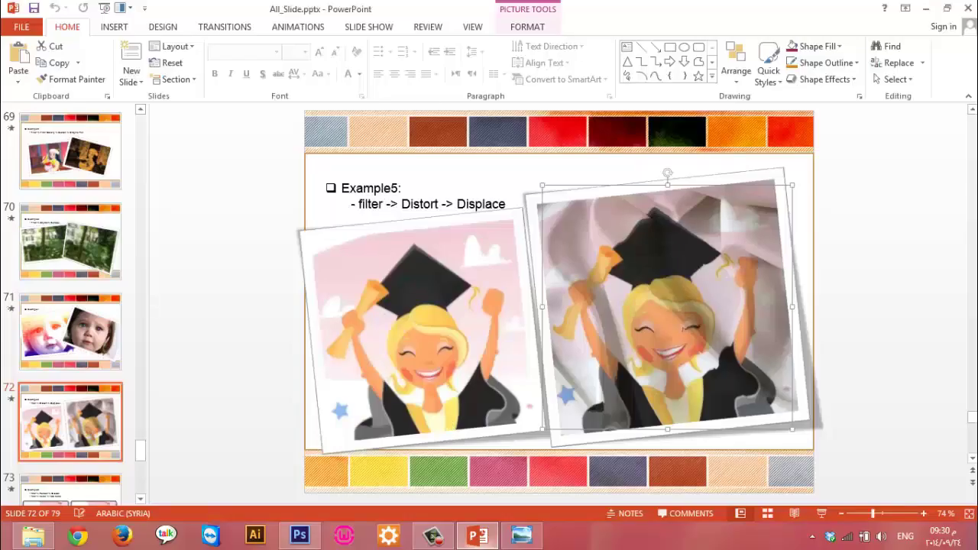
left_click(105, 477)
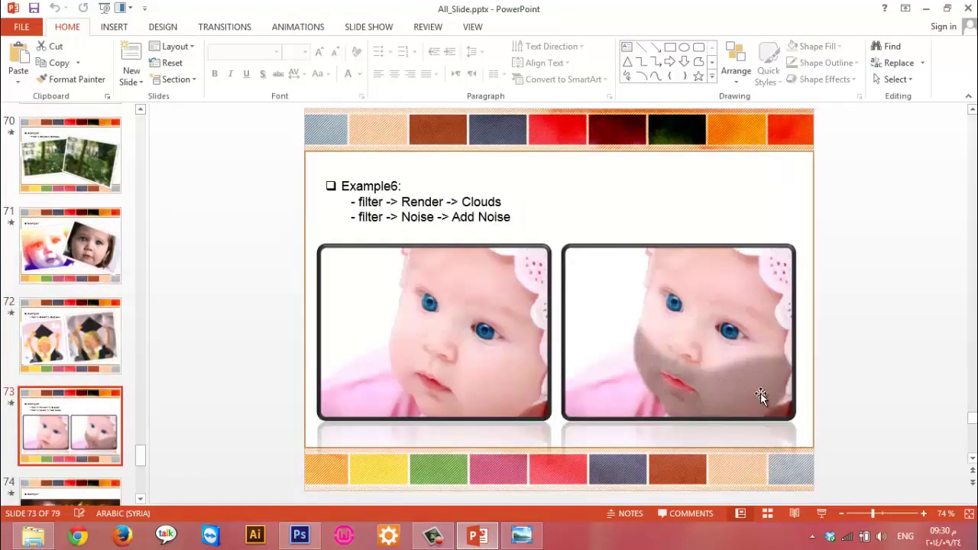
left_click(299, 536)
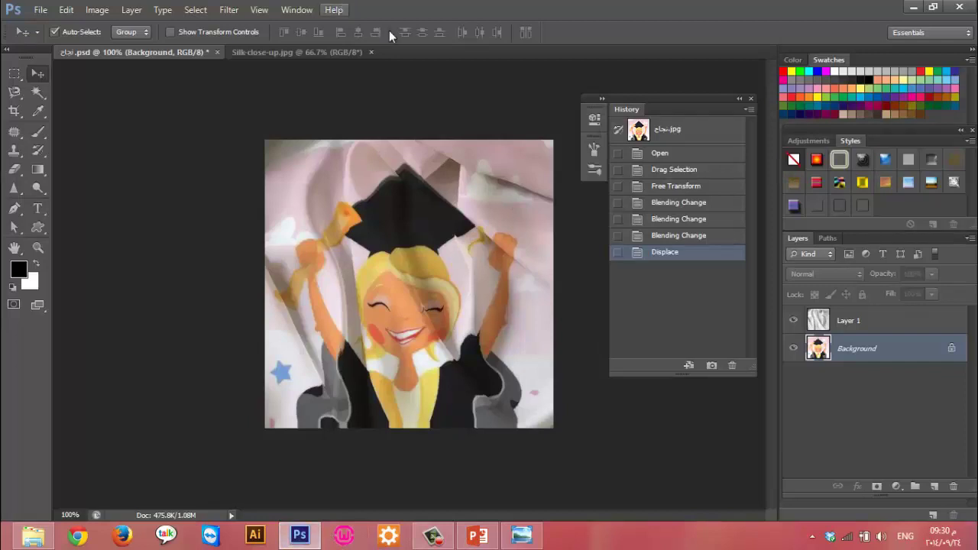
Close the History panel and all open documents without saving
left_click(750, 99)
right_click(558, 50)
left_click(600, 92)
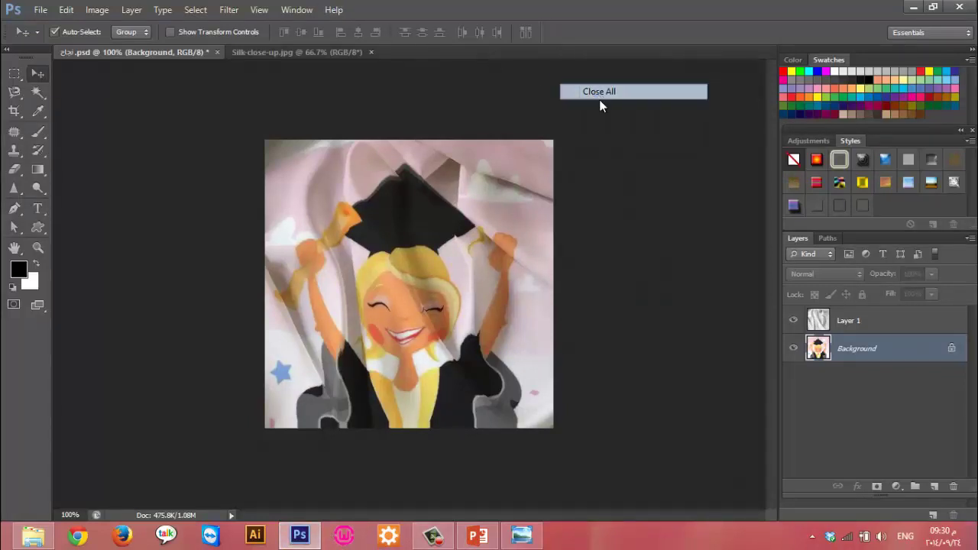
left_click(493, 213)
Open befor.jpg from the exper6 folder by dragging it into Photoshop
left_click(33, 535)
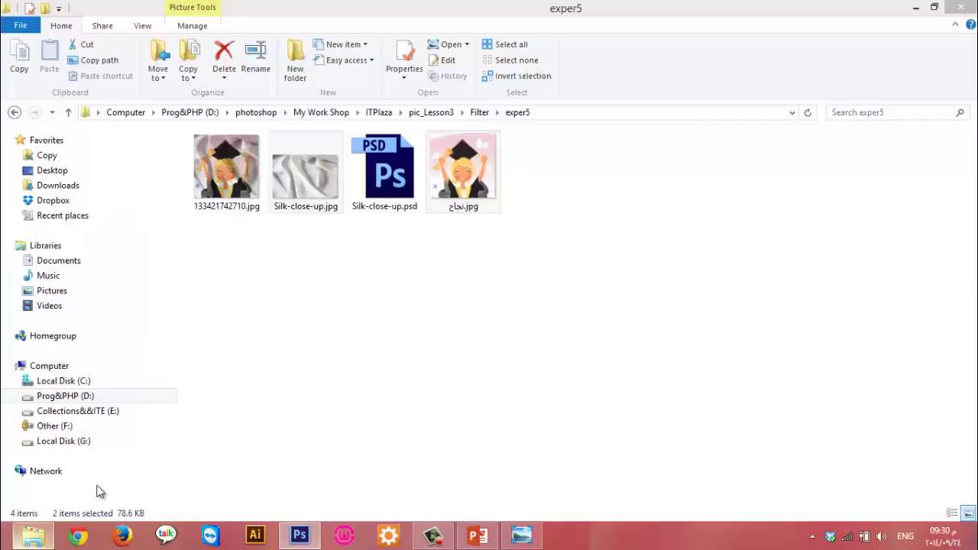
key("BackSpace")
double_click(257, 238)
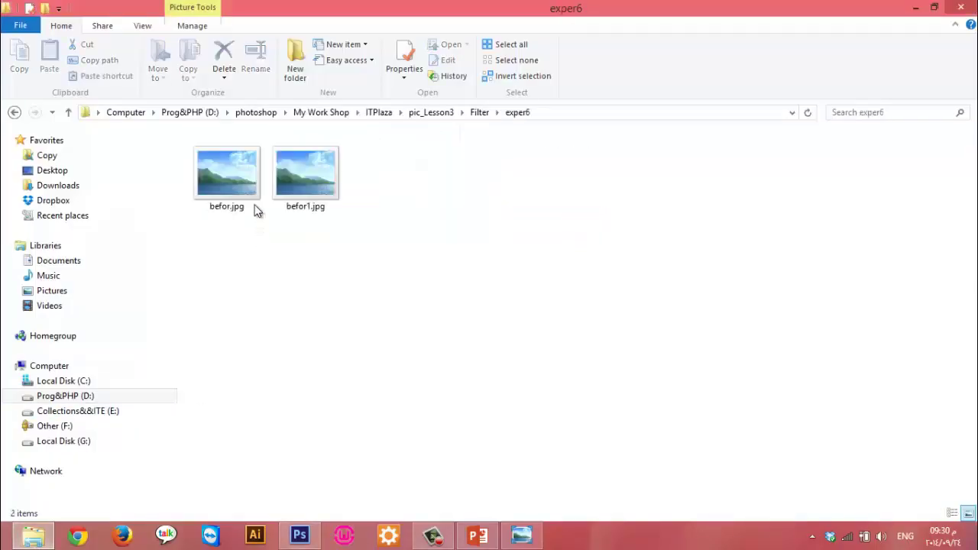
mouse_move(199, 206)
left_mouse_down()
mouse_move(283, 380)
mouse_move(323, 424)
left_mouse_up()
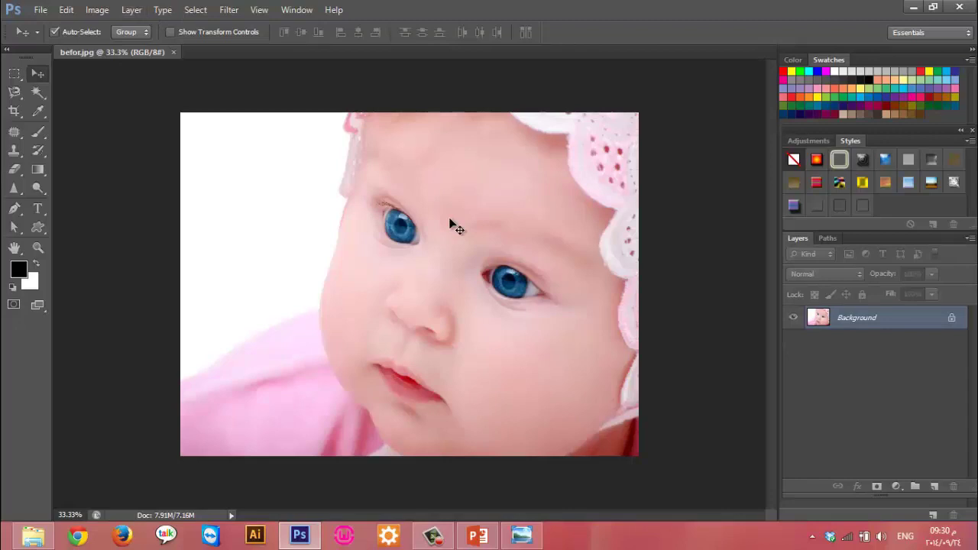
Add a new Layer 1 and fill it with Render Clouds
key("ctrl+shift+n")
key("Return")
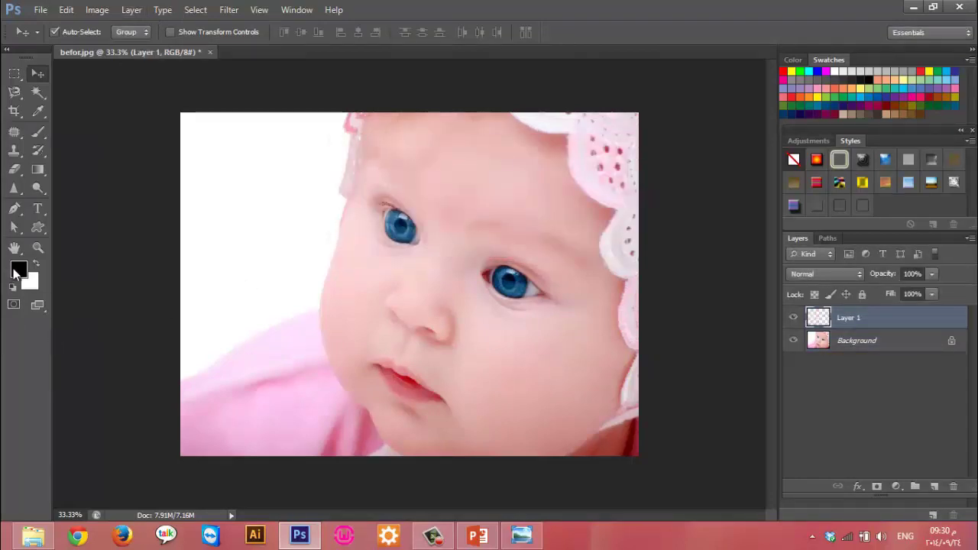
left_click(231, 10)
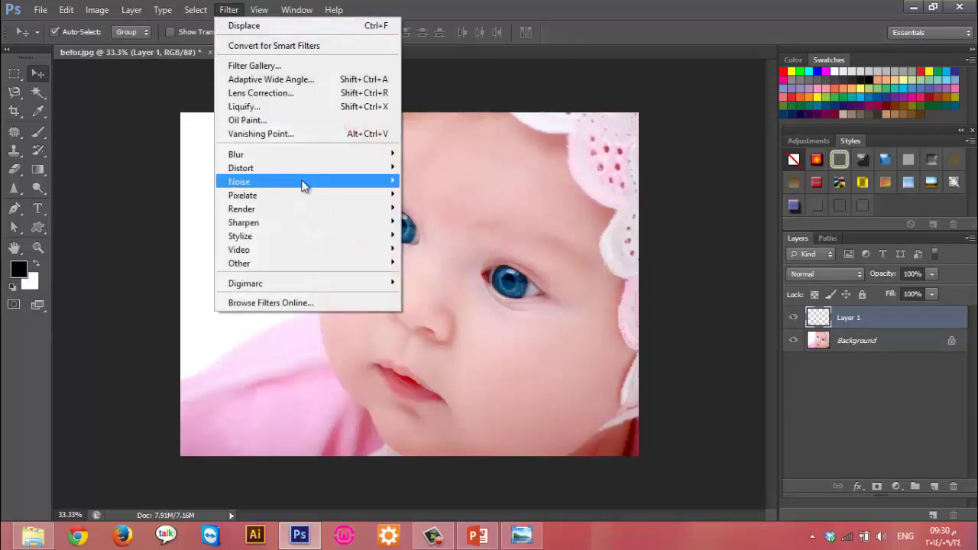
mouse_move(242, 209)
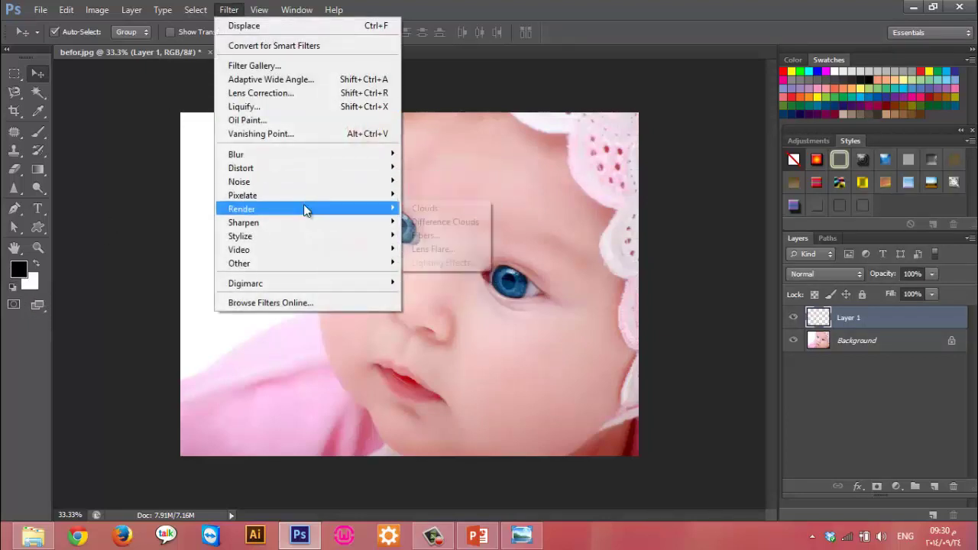
left_click(420, 214)
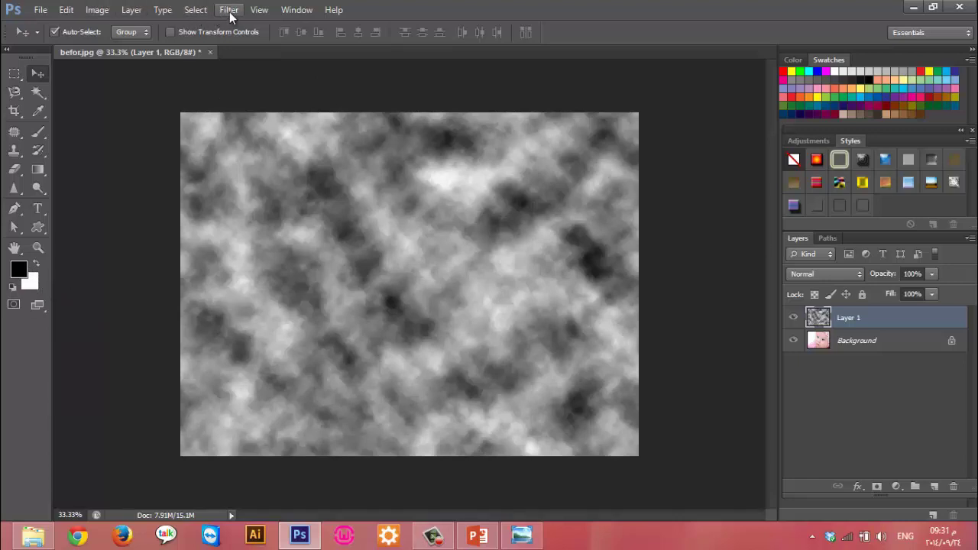
left_click(229, 11)
mouse_move(239, 182)
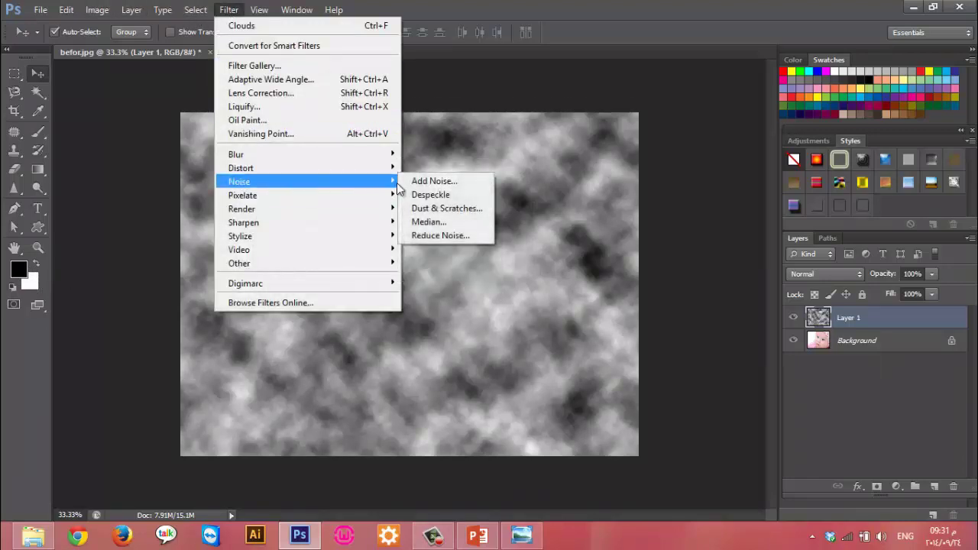
Apply monochromatic Gaussian Add Noise at amount 400 to Layer 1
left_click(434, 181)
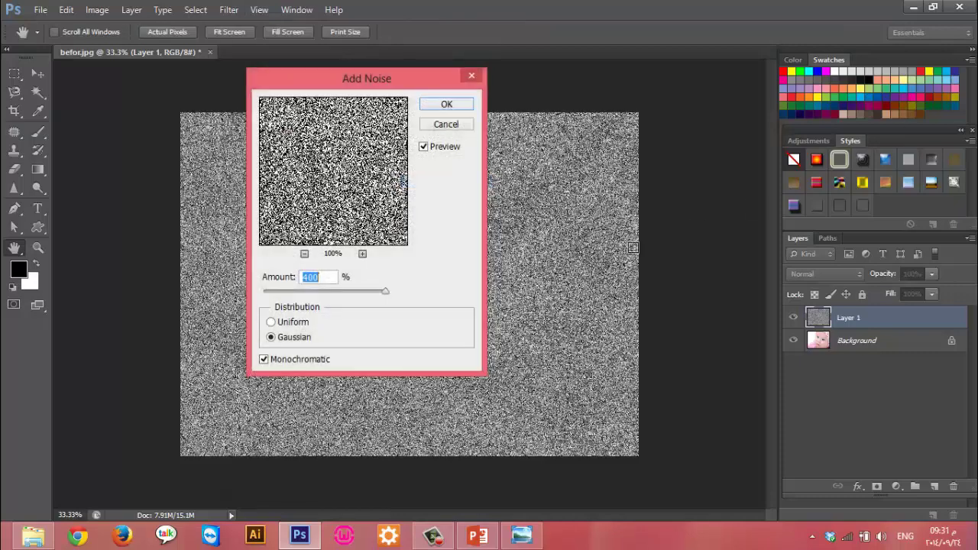
left_click(265, 359)
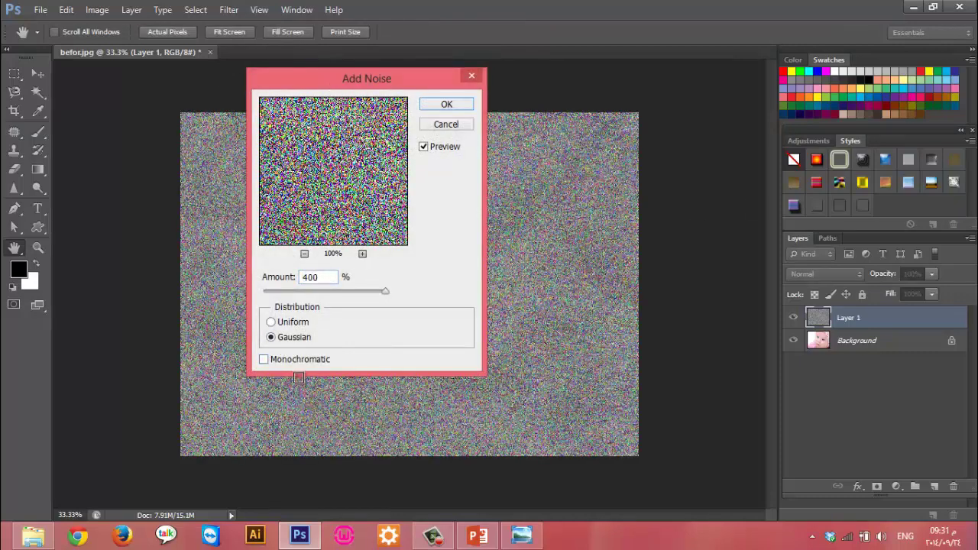
left_click_drag(336, 79, 554, 87)
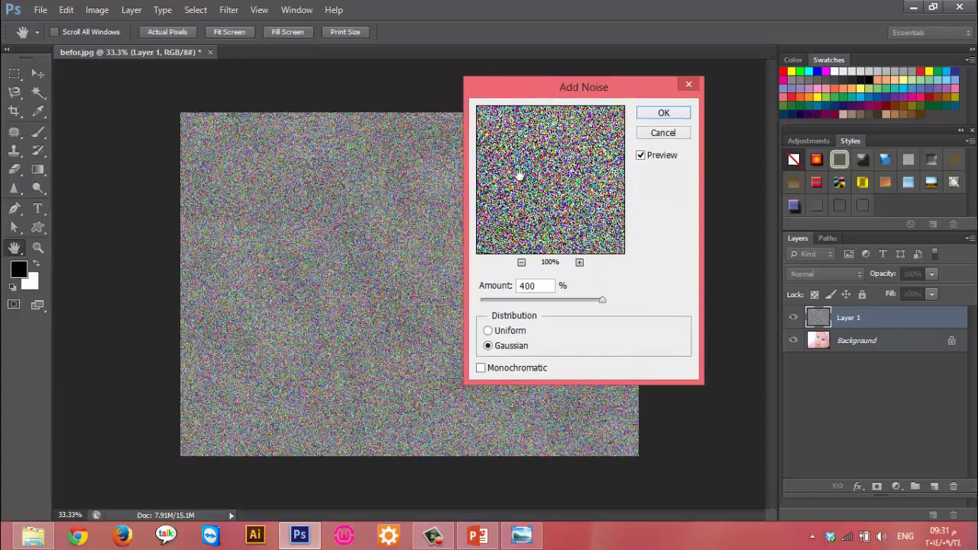
left_click(488, 332)
left_click(490, 348)
left_click_drag(600, 304, 639, 310)
left_click(483, 372)
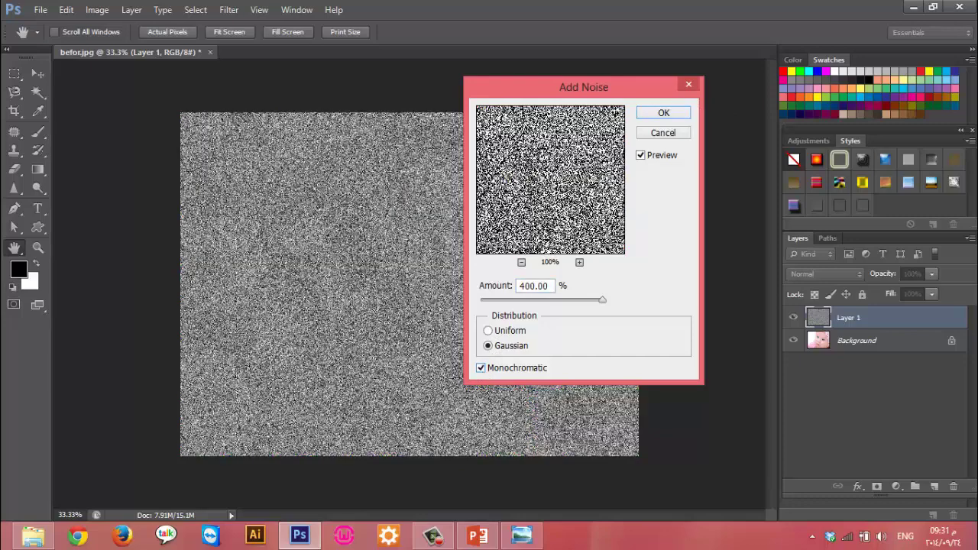
left_click(663, 113)
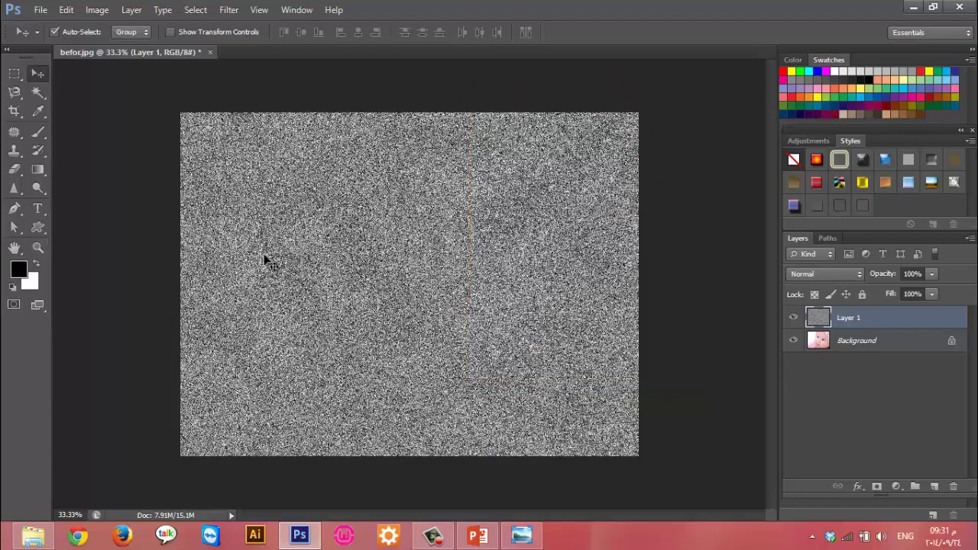
Free-transform the noise layer into a patch over the baby's lower face
key("ctrl+t")
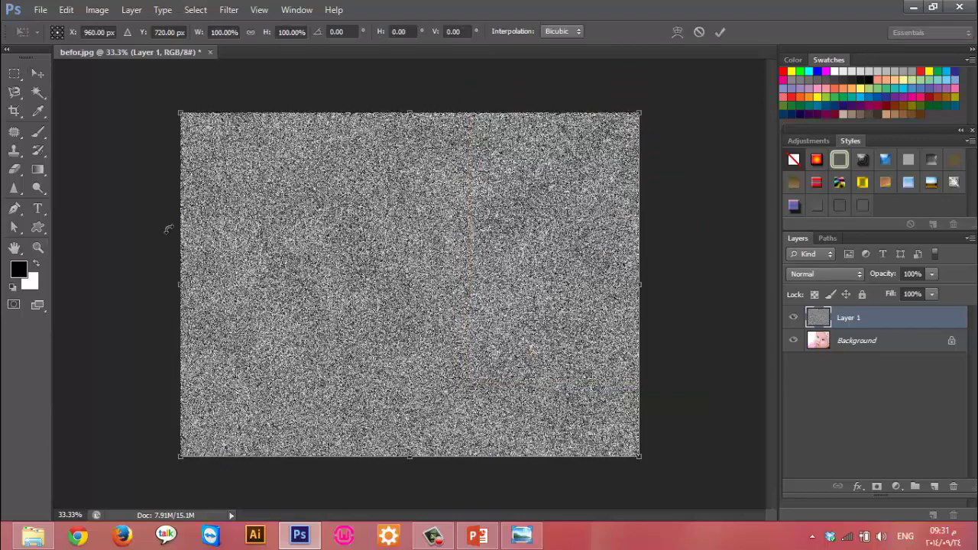
left_click_drag(181, 114, 405, 284)
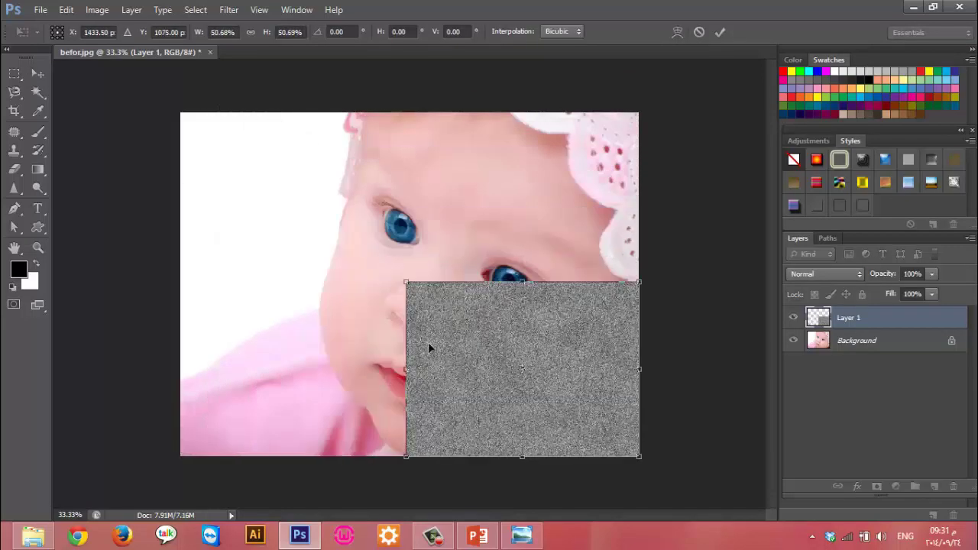
left_click_drag(428, 342, 340, 317)
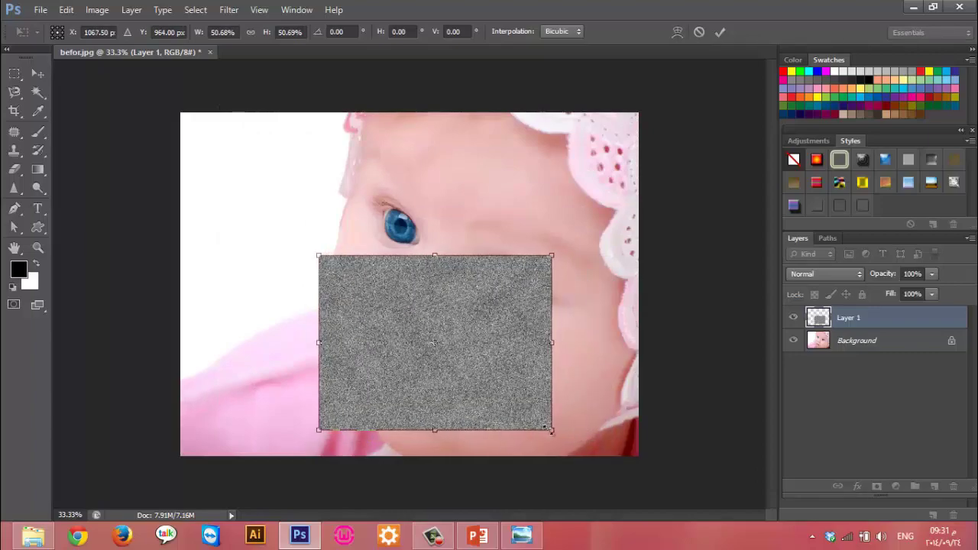
left_click_drag(548, 428, 632, 486)
left_click(721, 32)
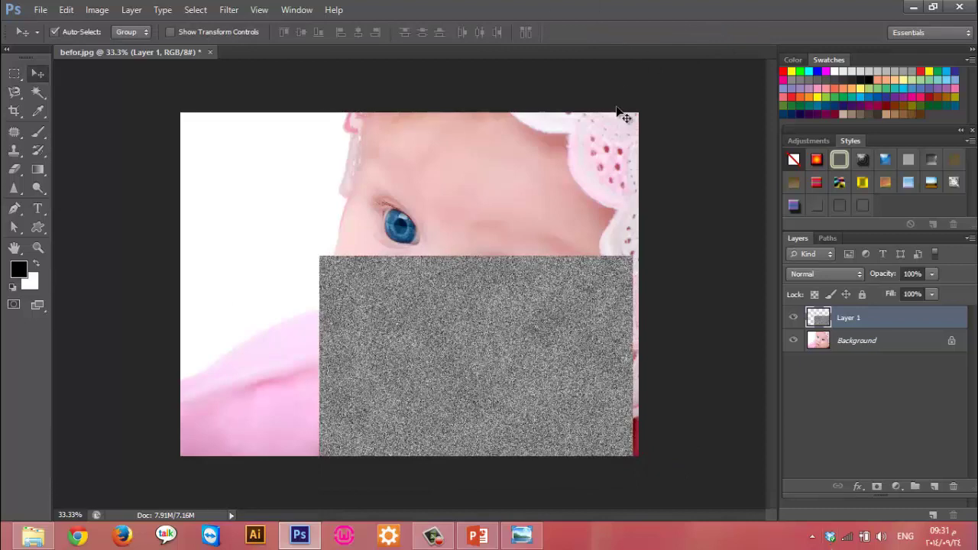
Set the noise layer's blend mode to Multiply
left_click(833, 275)
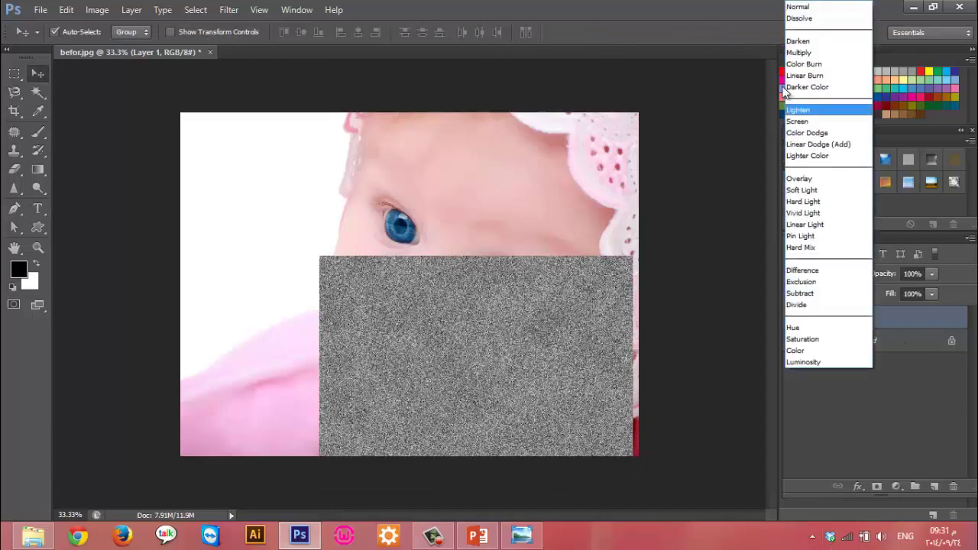
left_click(807, 56)
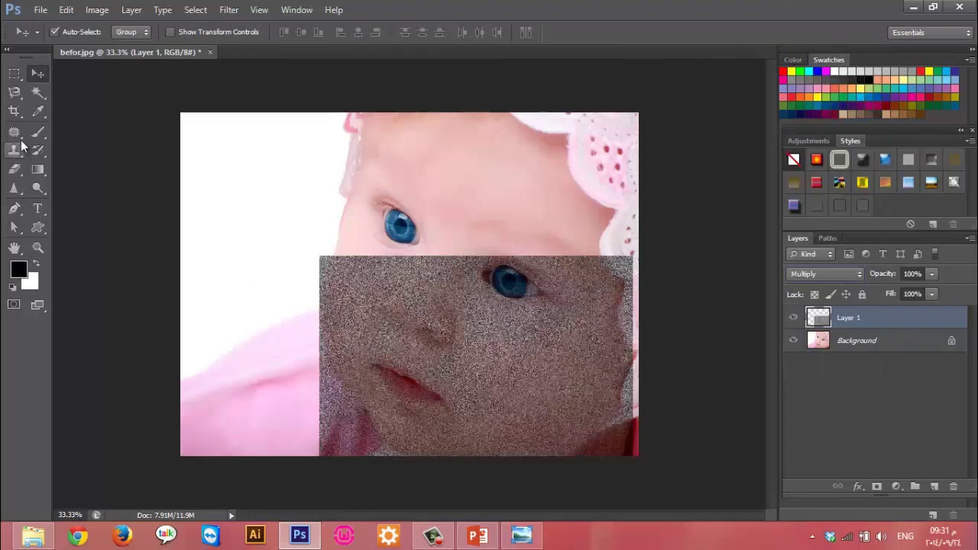
left_click(39, 132)
Erase the noise over the eyes, nose and cheek with a 500 px eraser
left_click_drag(326, 253, 315, 267)
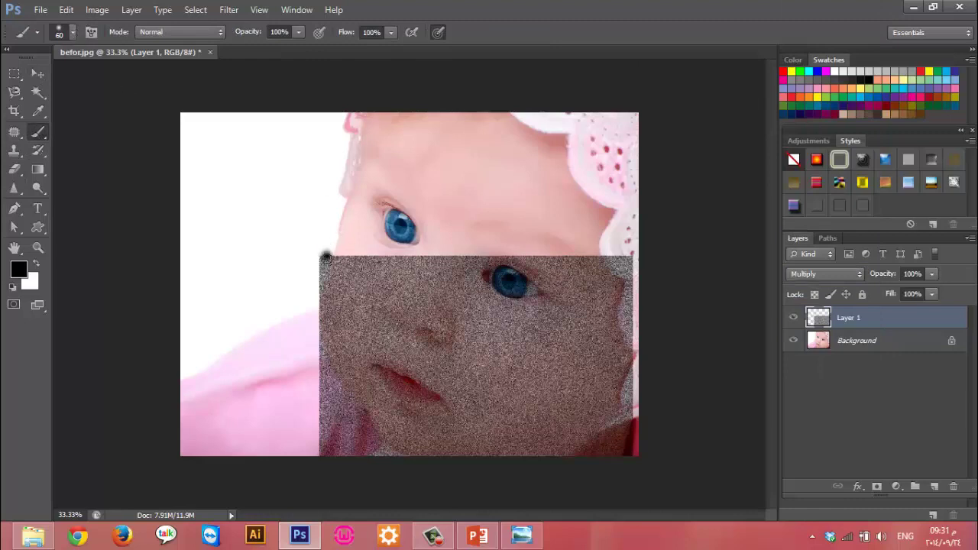
key("ctrl+z")
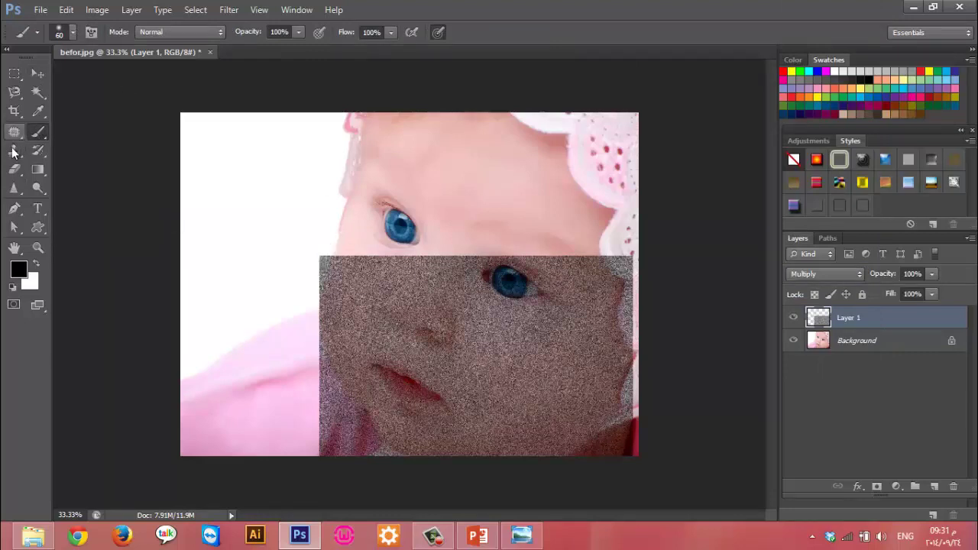
left_click(14, 169)
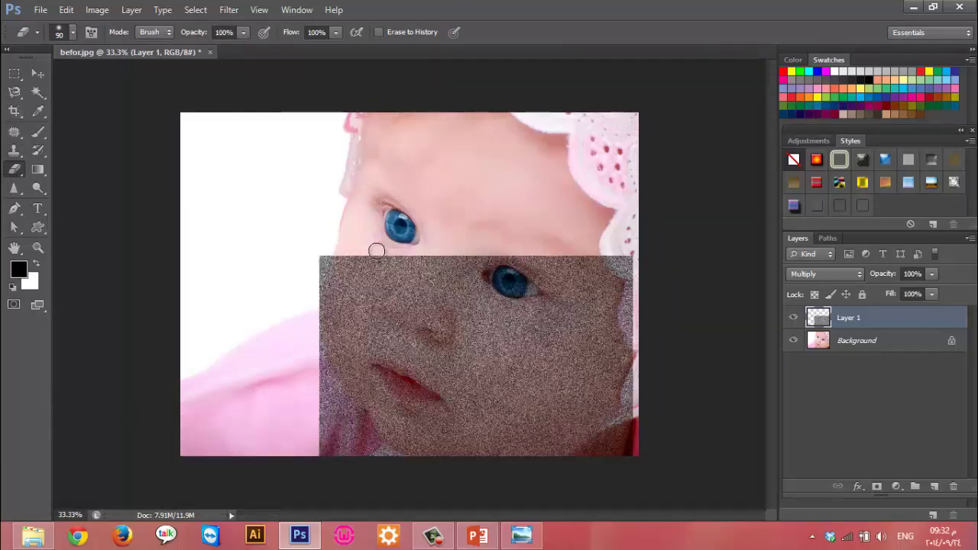
key("bracketright")
key("bracketright")
key("bracketright")
left_click(406, 256)
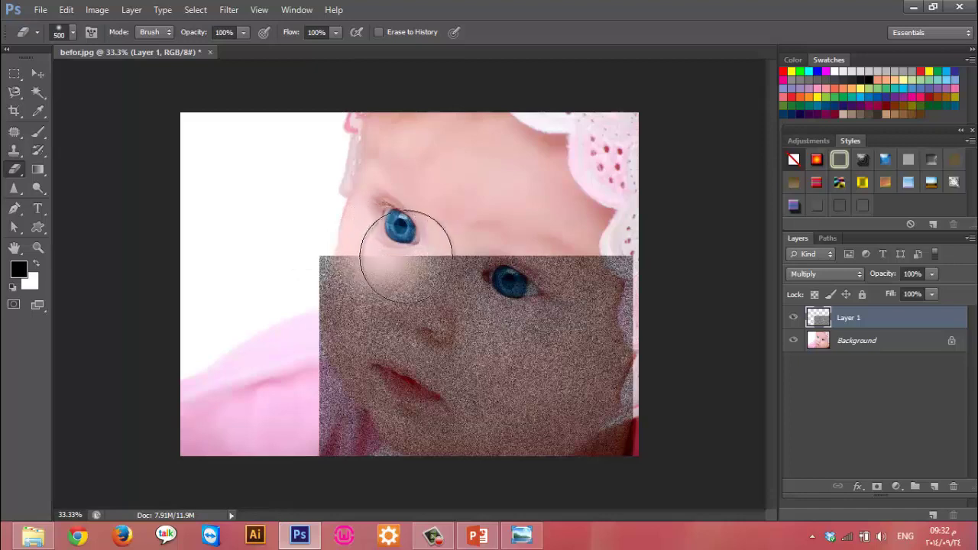
mouse_move(406, 256)
left_mouse_down()
mouse_move(586, 275)
mouse_move(674, 386)
mouse_move(663, 403)
left_mouse_up()
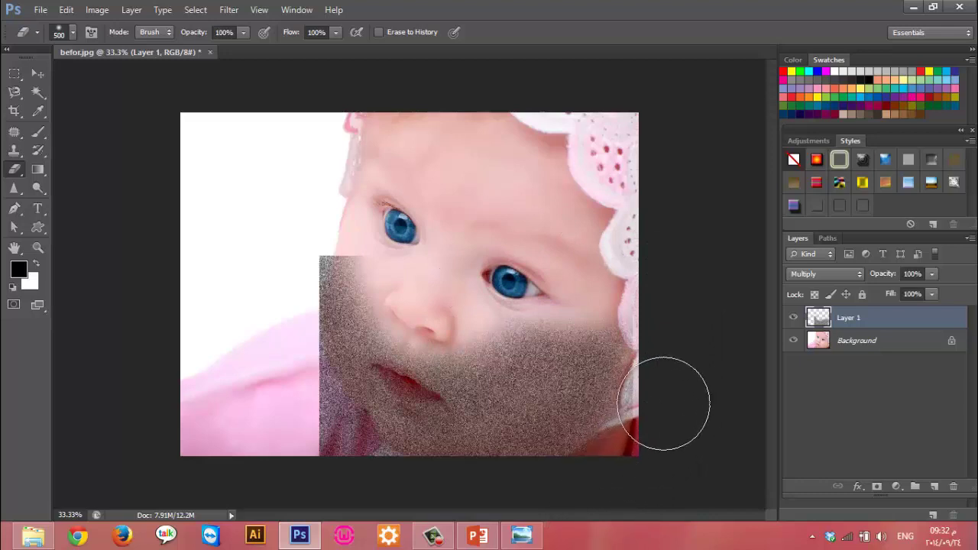
left_click_drag(664, 404, 653, 432)
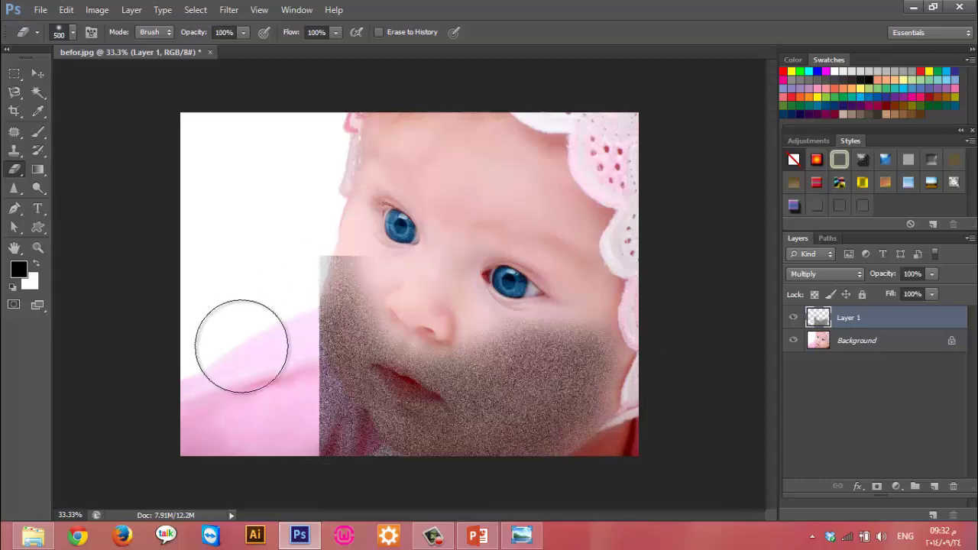
With a 150 px eraser, refine the patch edges and uncover the lips
key("bracketleft")
key("bracketleft")
key("bracketleft")
key("bracketleft")
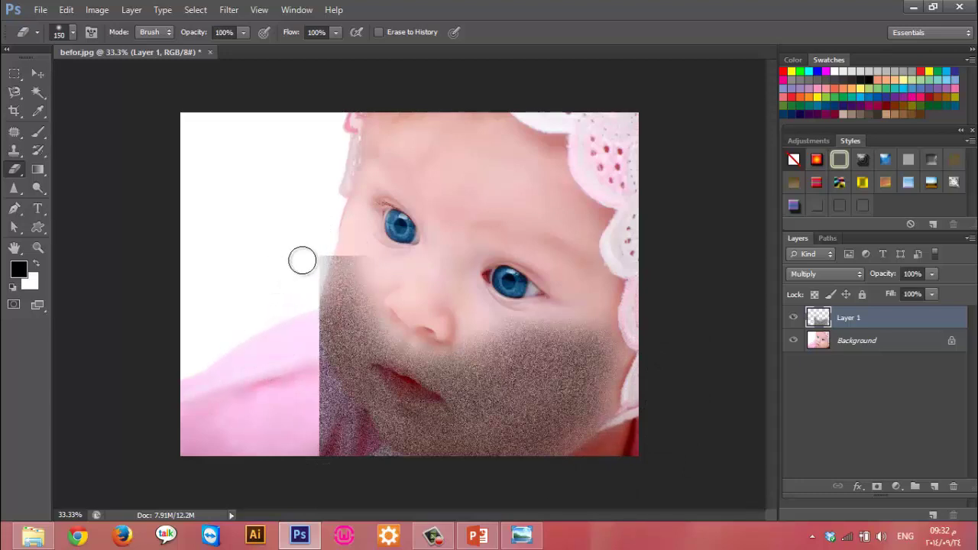
key("bracketleft")
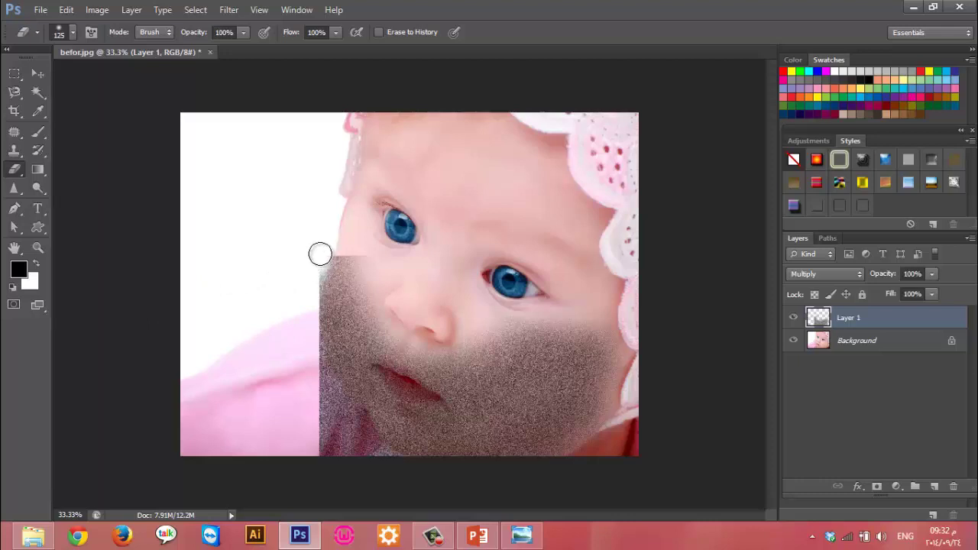
mouse_move(312, 278)
left_mouse_down()
mouse_move(305, 337)
mouse_move(306, 354)
mouse_move(316, 291)
mouse_move(321, 432)
left_mouse_up()
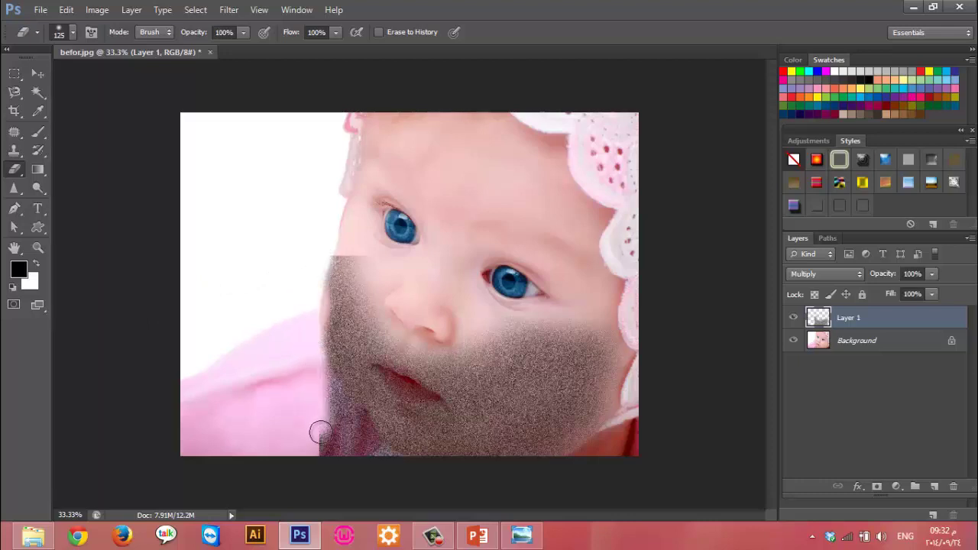
key("ctrl+z")
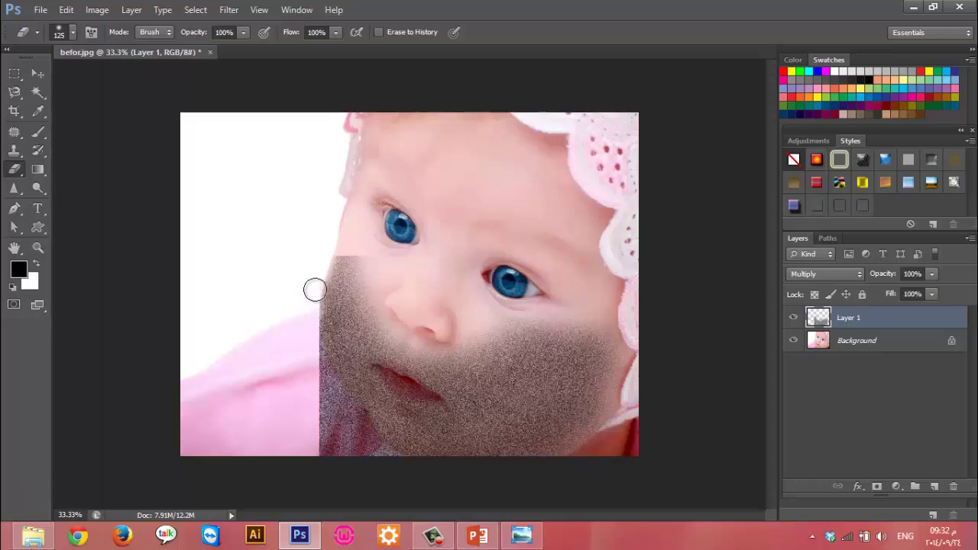
mouse_move(310, 410)
left_mouse_down()
mouse_move(319, 386)
mouse_move(367, 467)
mouse_move(306, 316)
mouse_move(322, 397)
mouse_move(313, 463)
mouse_move(326, 426)
mouse_move(389, 463)
mouse_move(354, 421)
mouse_move(373, 452)
left_mouse_up()
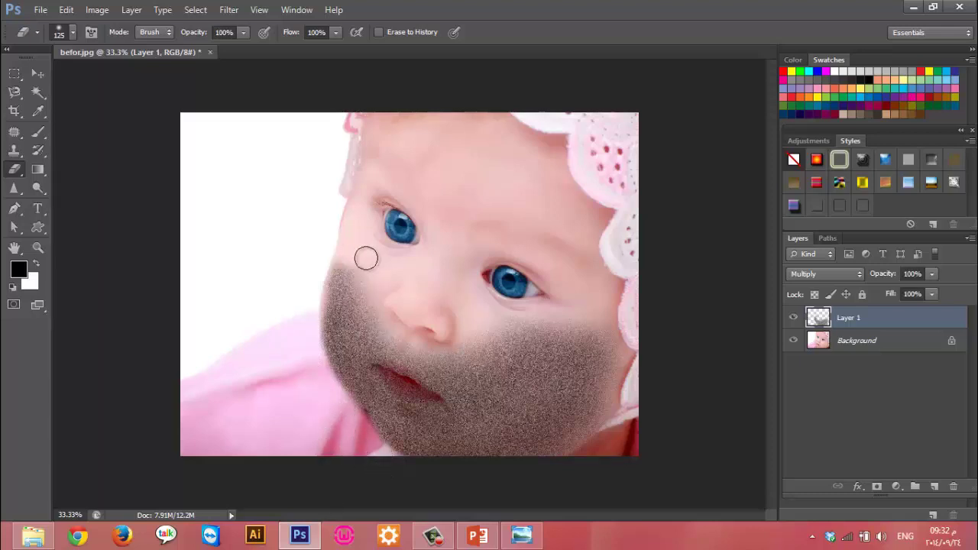
mouse_move(367, 257)
left_mouse_down()
mouse_move(295, 239)
mouse_move(404, 321)
mouse_move(306, 265)
mouse_move(334, 291)
mouse_move(464, 330)
mouse_move(588, 326)
mouse_move(619, 341)
mouse_move(623, 318)
left_mouse_up()
mouse_move(505, 341)
left_mouse_down()
mouse_move(445, 354)
mouse_move(467, 354)
mouse_move(447, 345)
left_mouse_up()
key("ctrl+alt+z")
key("ctrl+alt+z")
key("ctrl+alt+z")
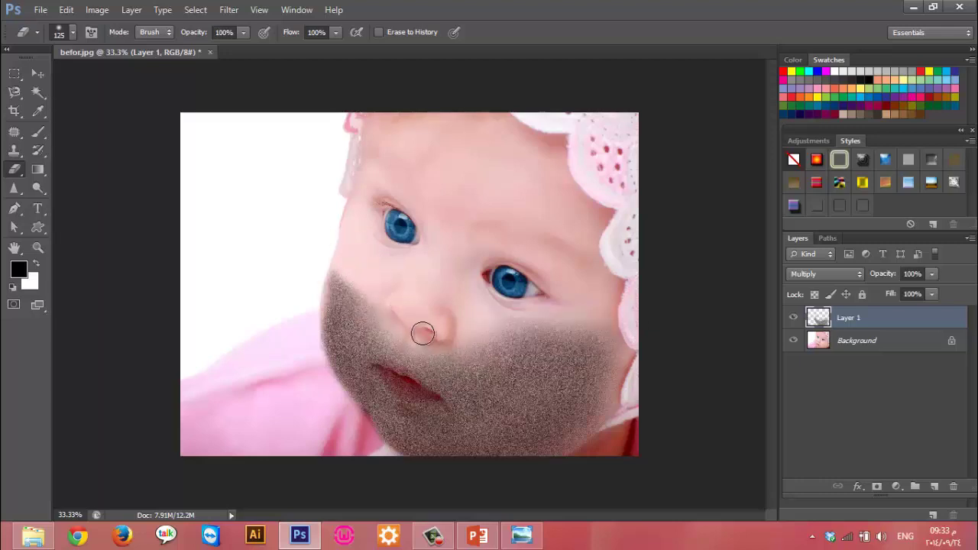
left_click_drag(403, 321, 625, 345)
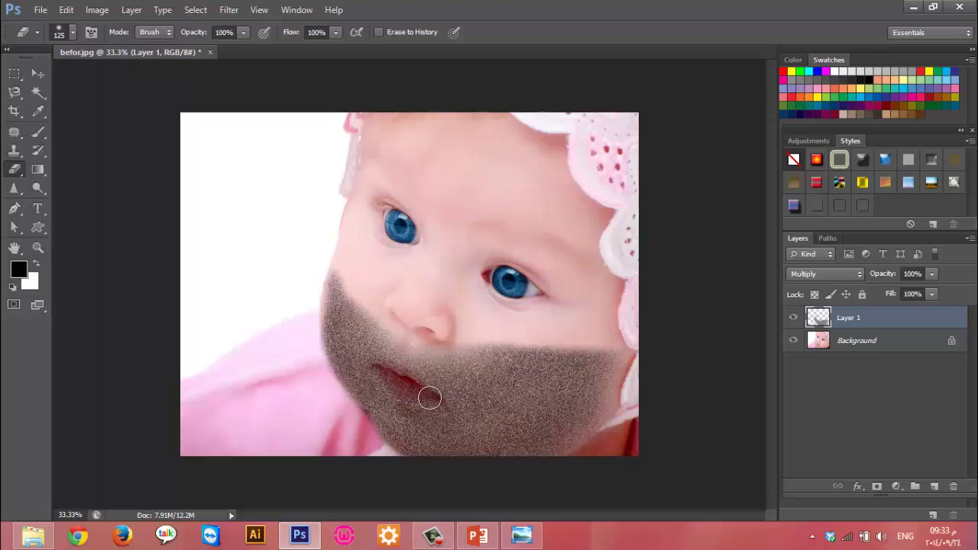
left_click_drag(429, 398, 439, 398)
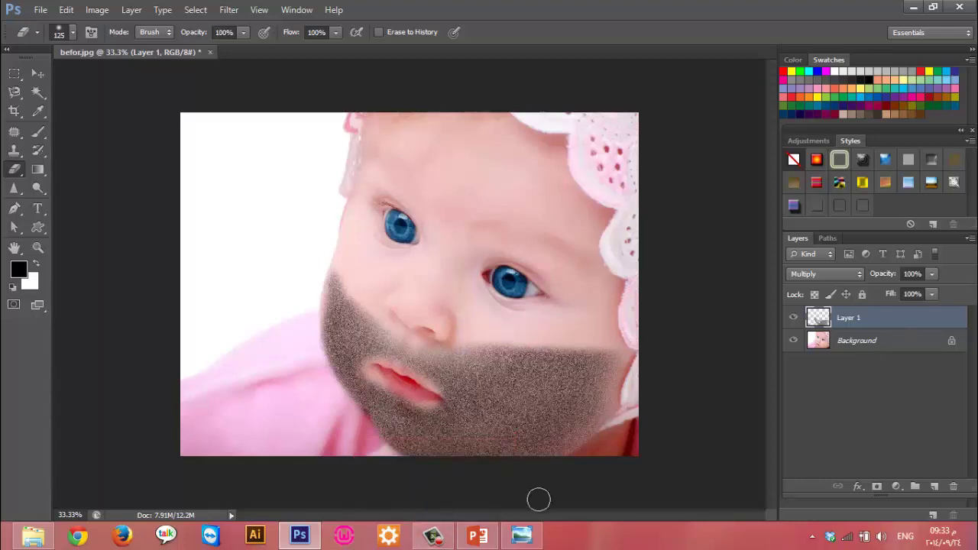
left_click(478, 536)
Preview slide 74's Example7 'Coming Soon' full screen, then return to Photoshop
key("Down")
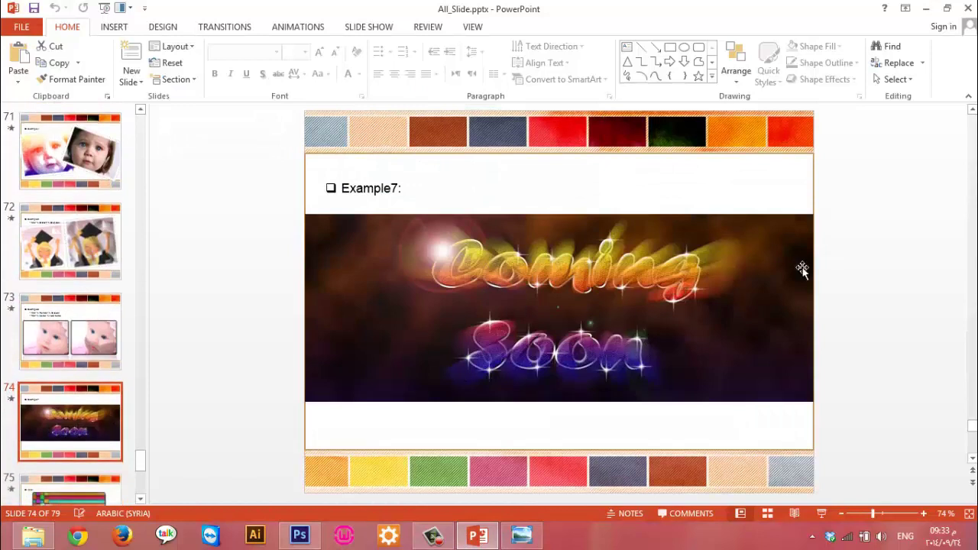
key("shift+F5")
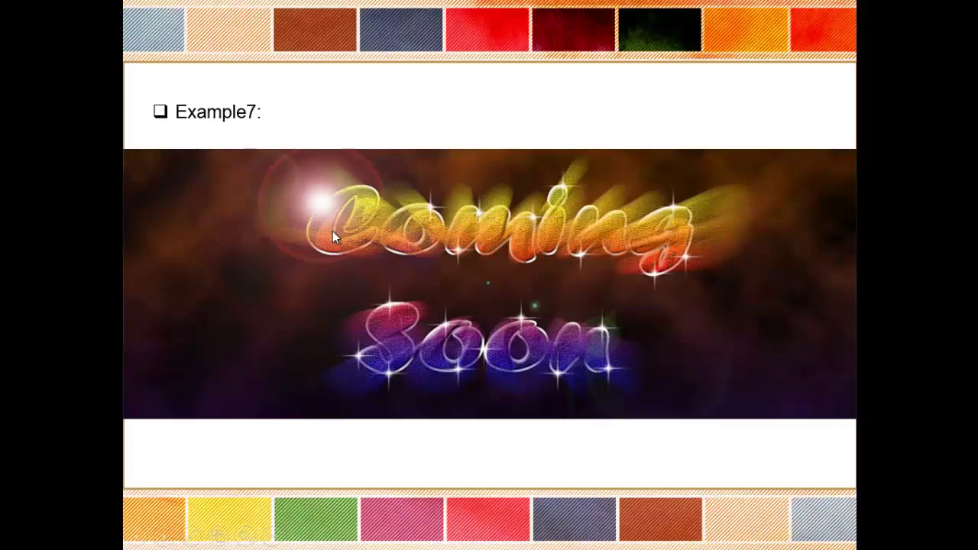
key("Escape")
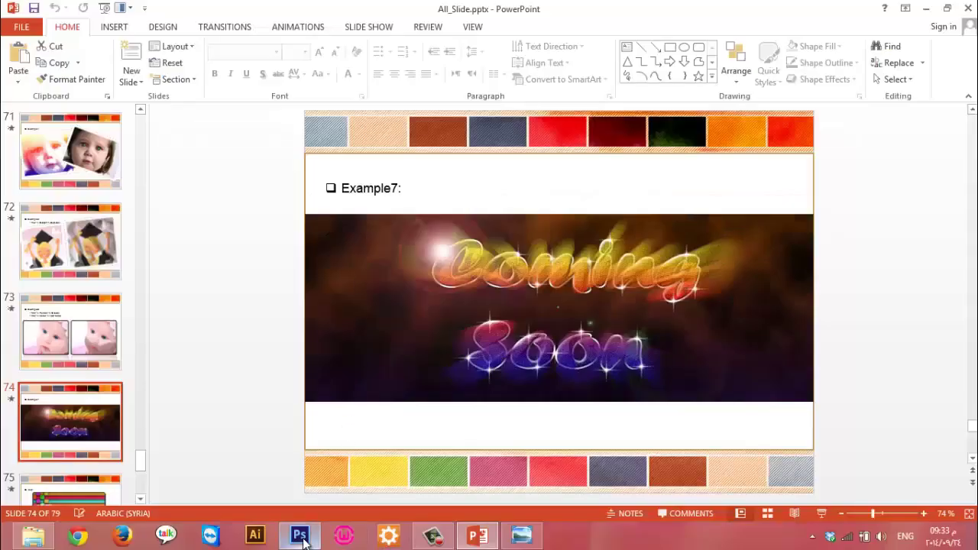
left_click(299, 538)
right_click(322, 49)
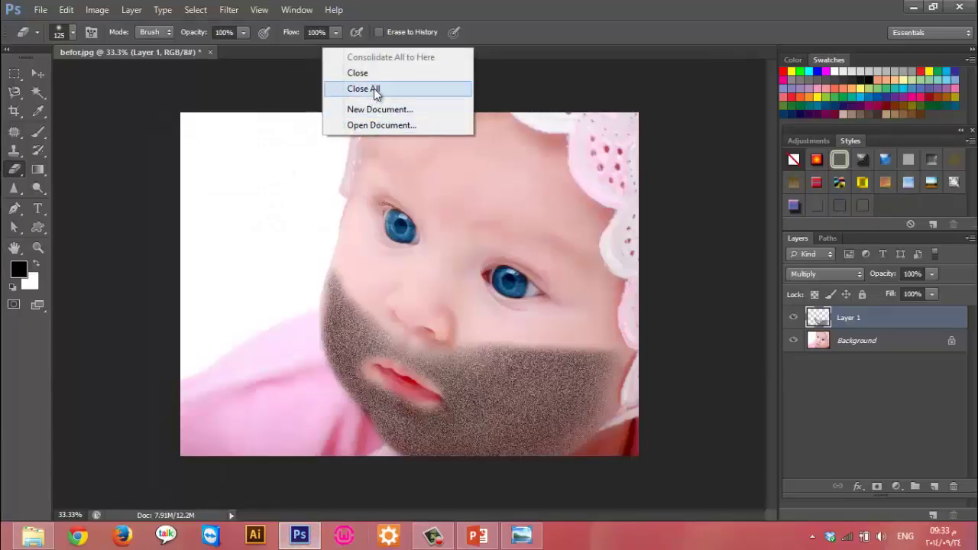
Close the open images without saving and create a new 1000×400 document
left_click(375, 90)
left_click(511, 211)
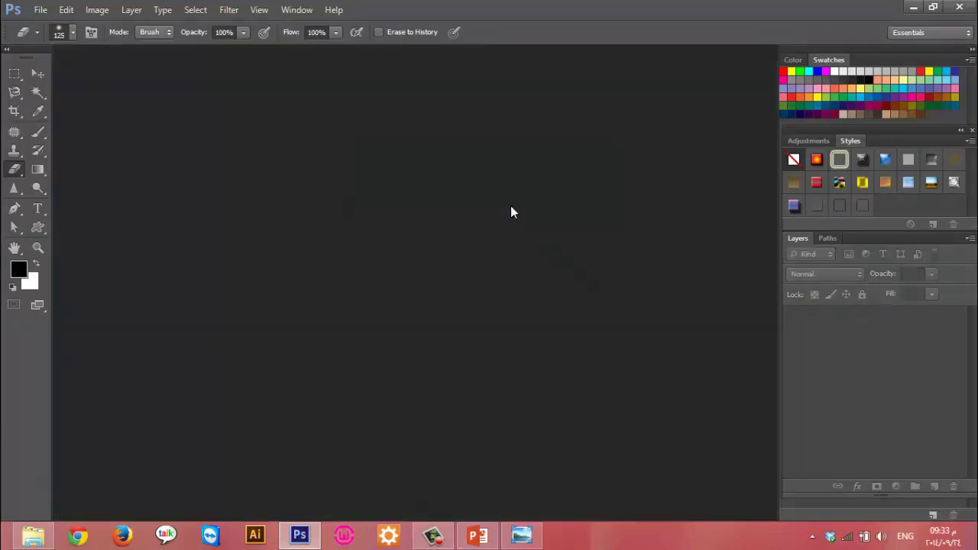
key("ctrl+n")
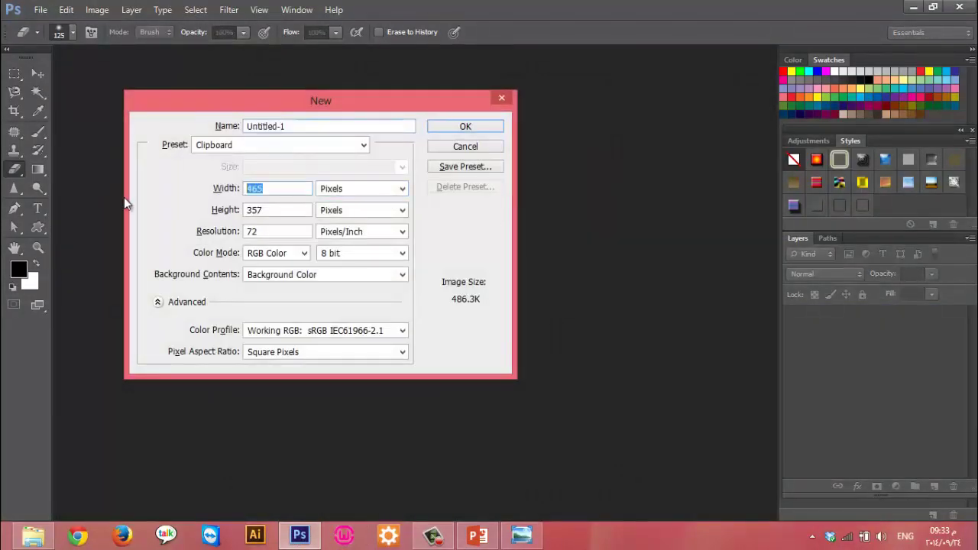
type("1000")
key("Tab")
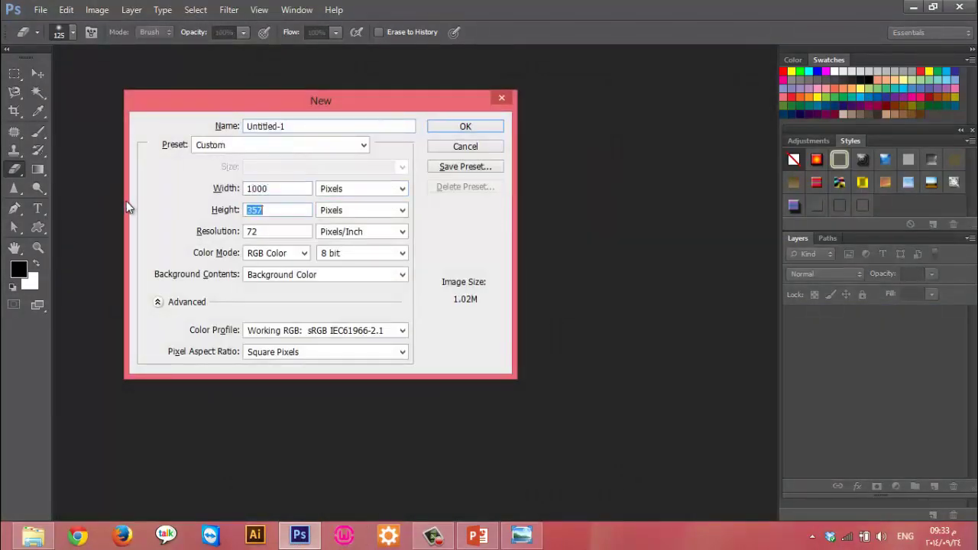
type("400")
key("Return")
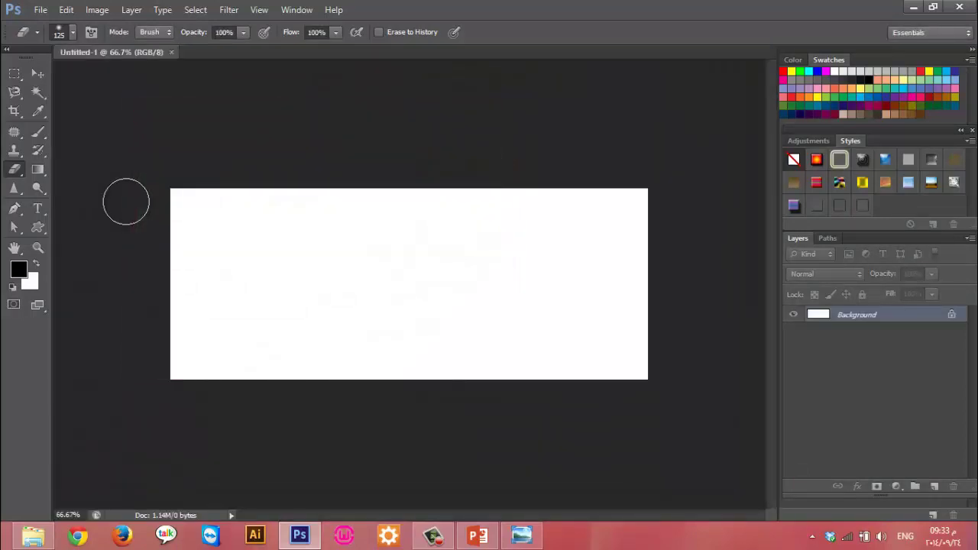
Fill the canvas with black and render a grey Clouds pattern over it
key("alt+BackSpace")
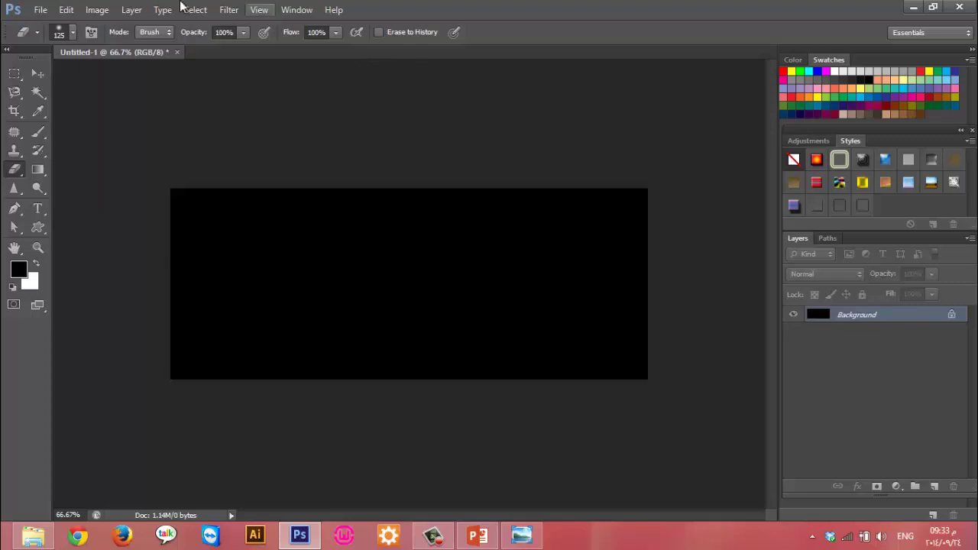
left_click(196, 9)
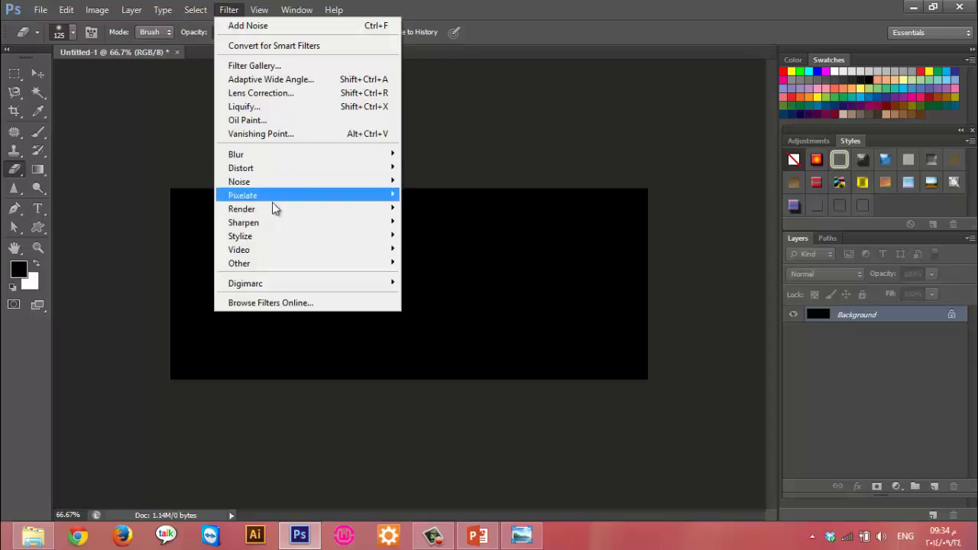
mouse_move(241, 209)
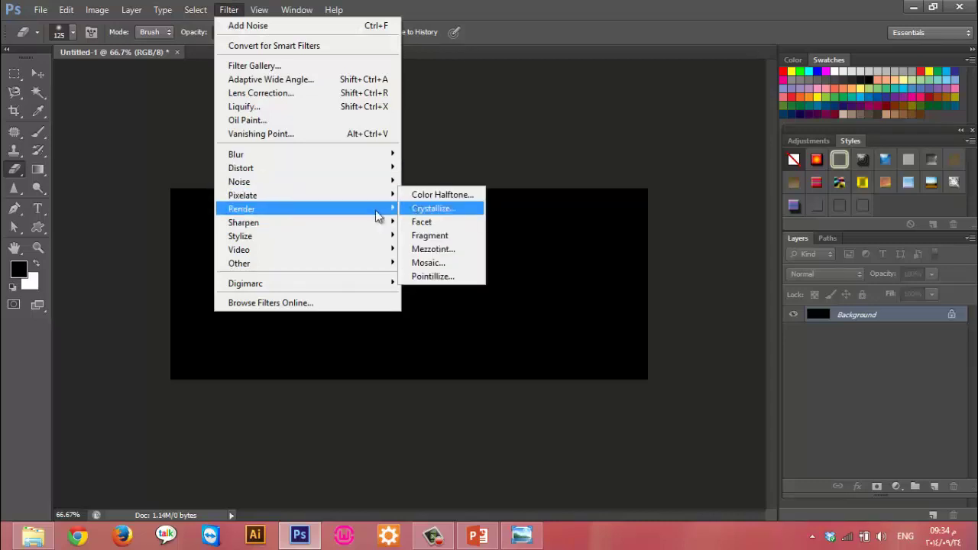
left_click(425, 210)
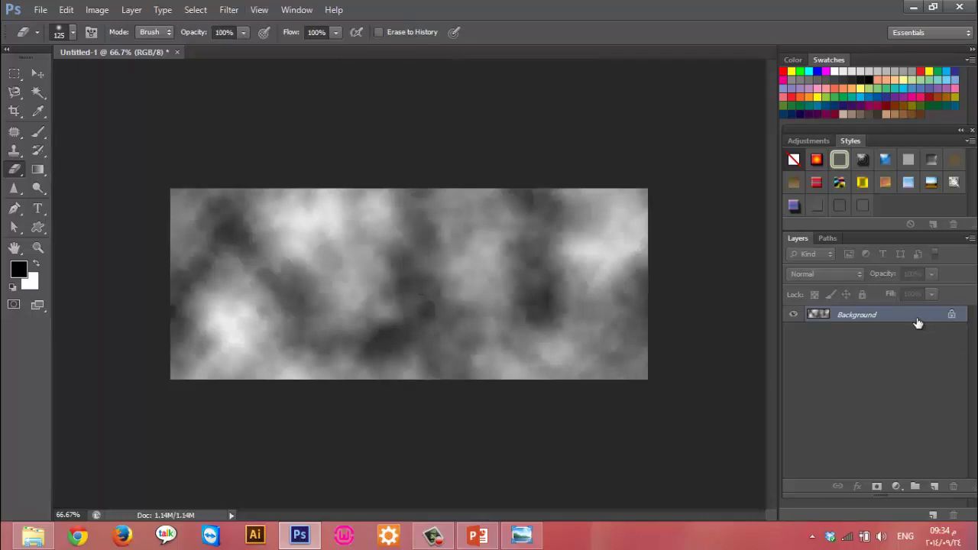
Add a black-filled Layer 1, convert the Background to Layer 0, and stack the clouds above
key("ctrl+shift+n")
key("Return")
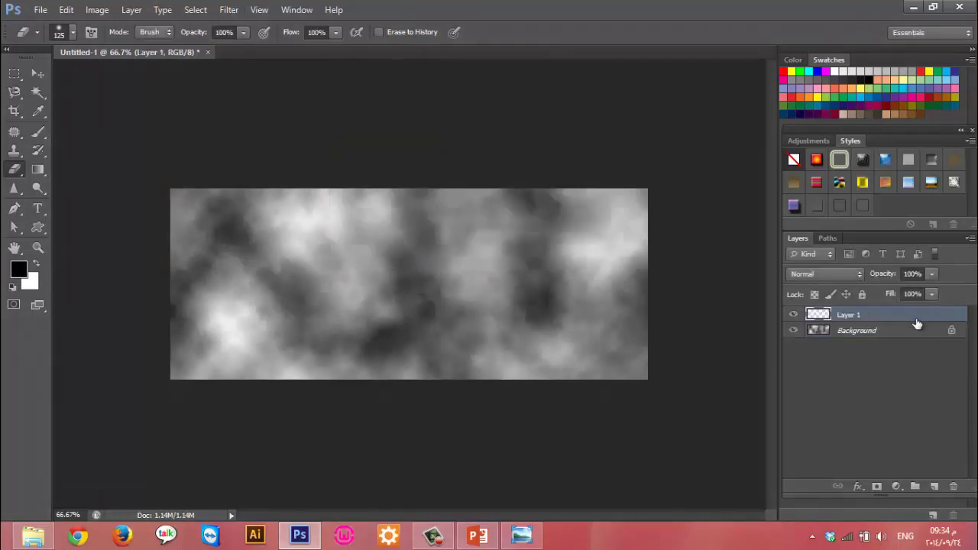
key("alt+BackSpace")
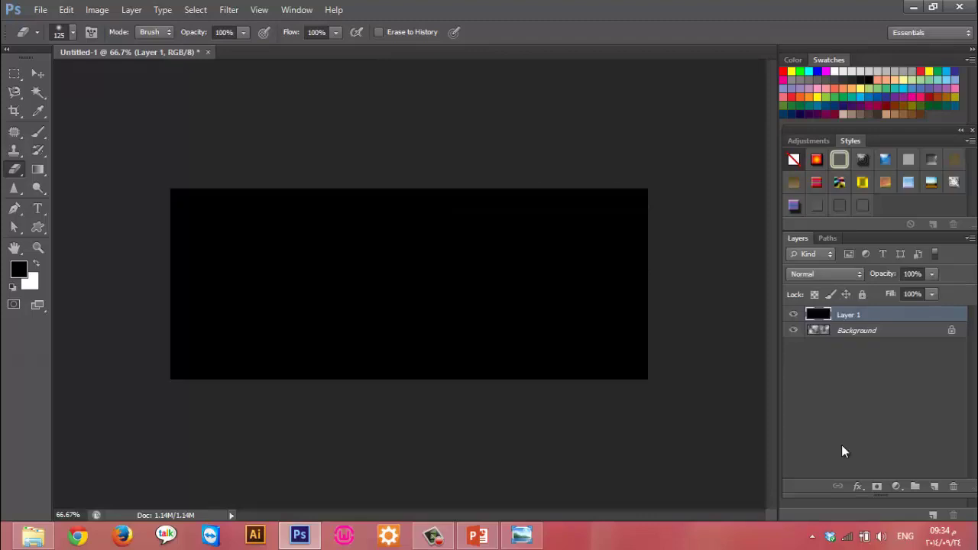
left_click_drag(872, 315, 882, 349)
double_click(917, 331)
left_click(611, 169)
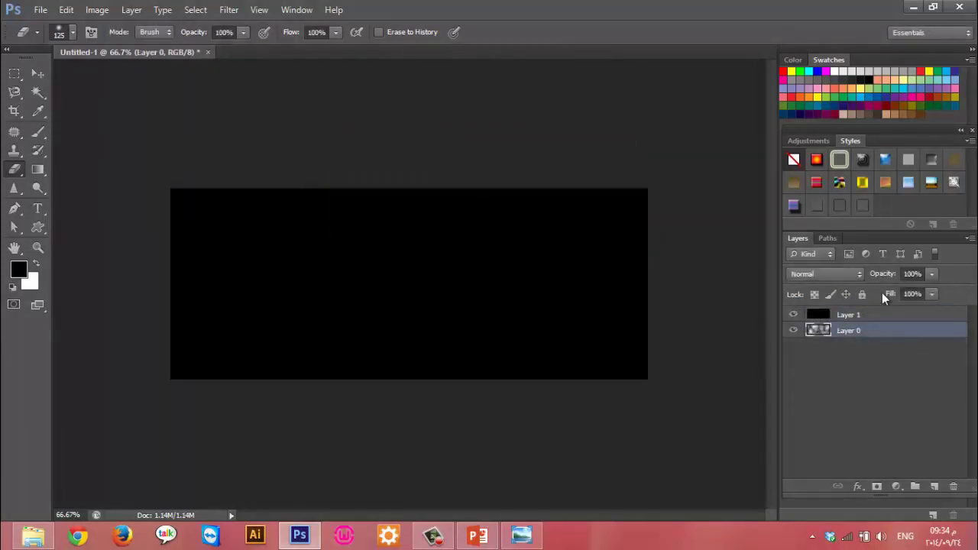
left_click_drag(888, 313, 892, 350)
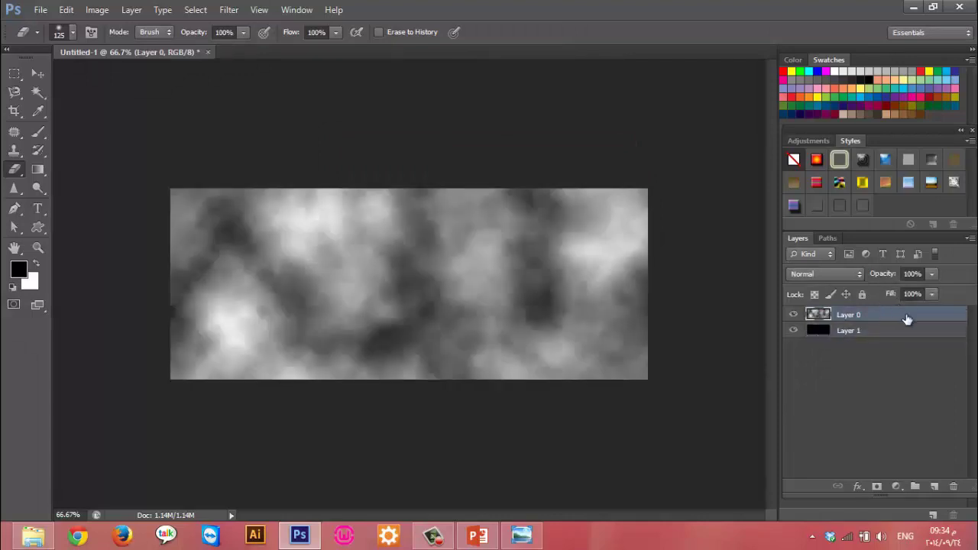
double_click(907, 318)
Give the clouds layer a Violet, Orange Gradient Overlay in Multiply blend mode
left_click(510, 295)
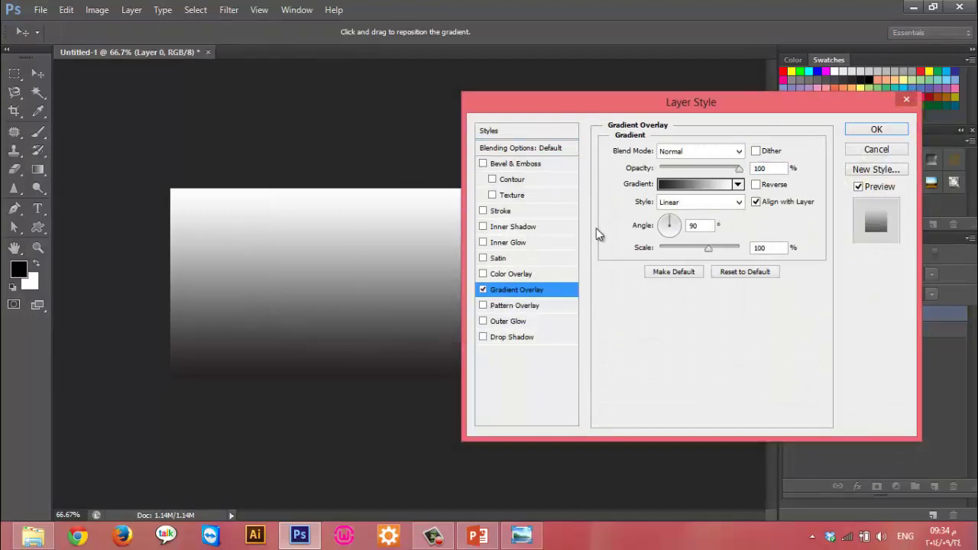
left_click(687, 185)
left_click(475, 111)
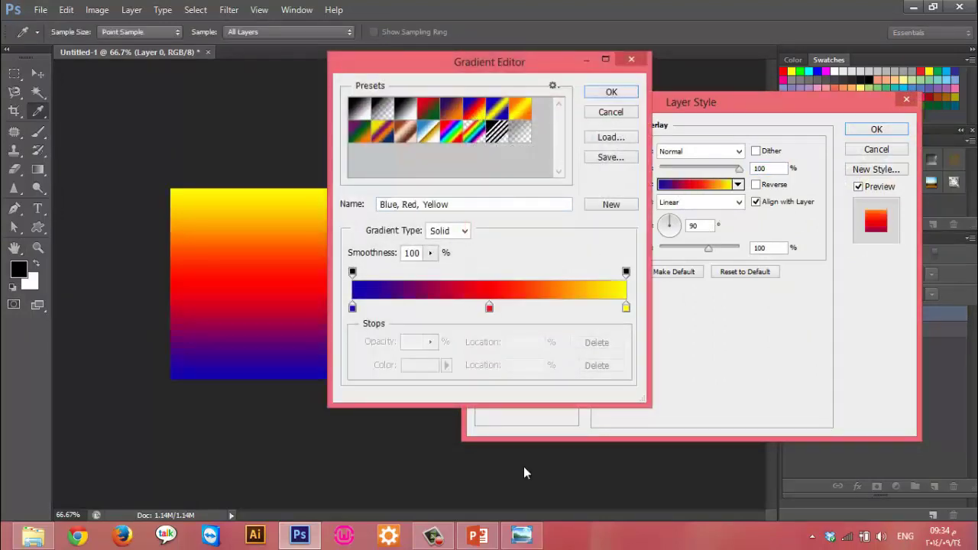
left_click(611, 91)
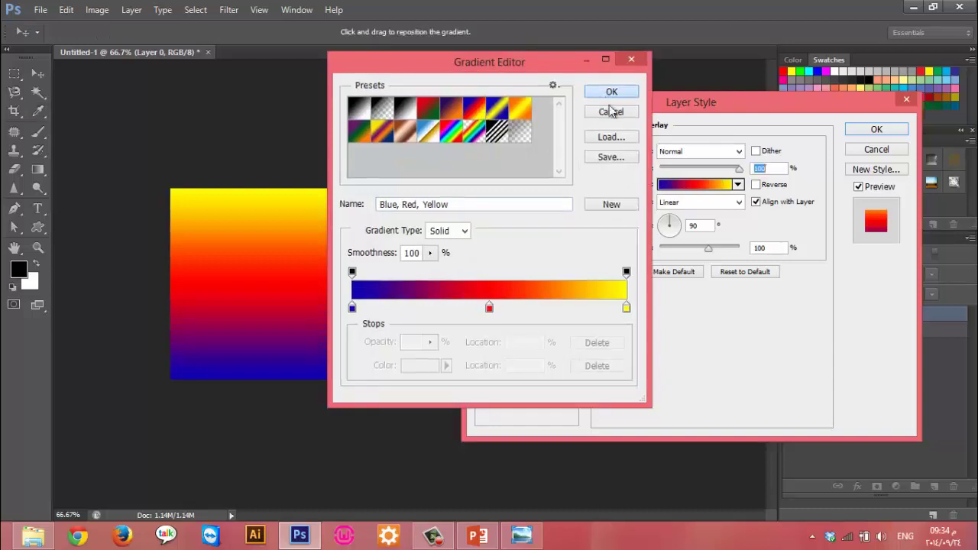
left_click(698, 185)
left_click(455, 109)
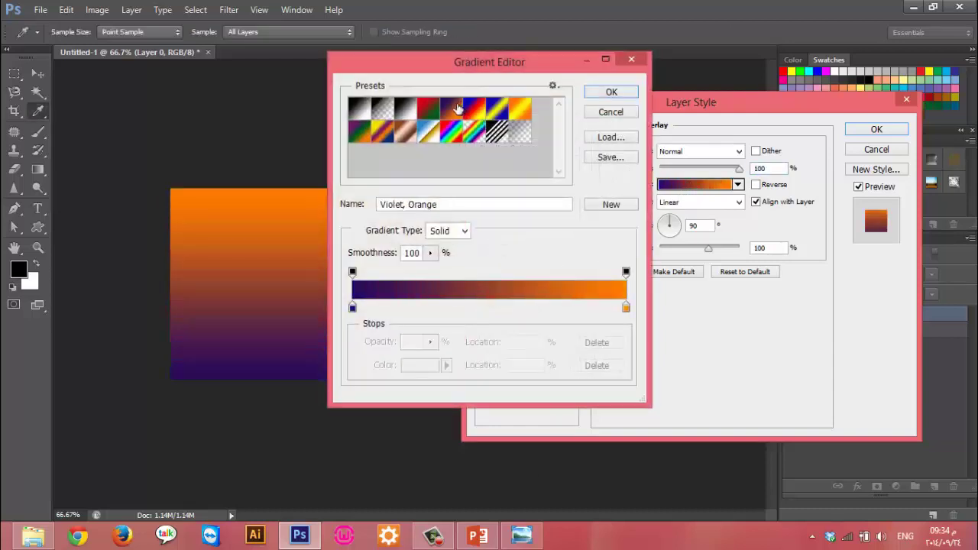
left_click(611, 91)
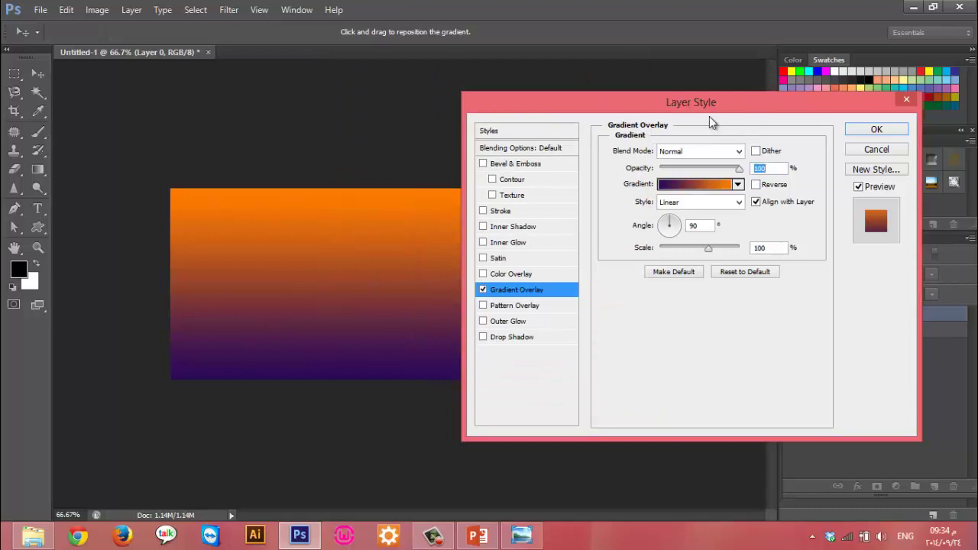
mouse_move(710, 110)
left_mouse_down()
mouse_move(535, 146)
mouse_move(737, 113)
left_mouse_up()
left_click(702, 160)
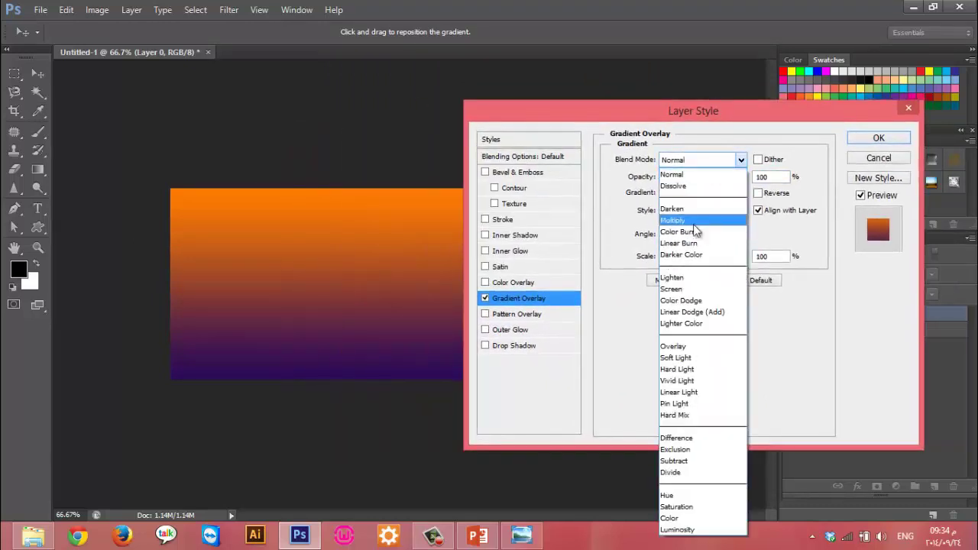
left_click(694, 222)
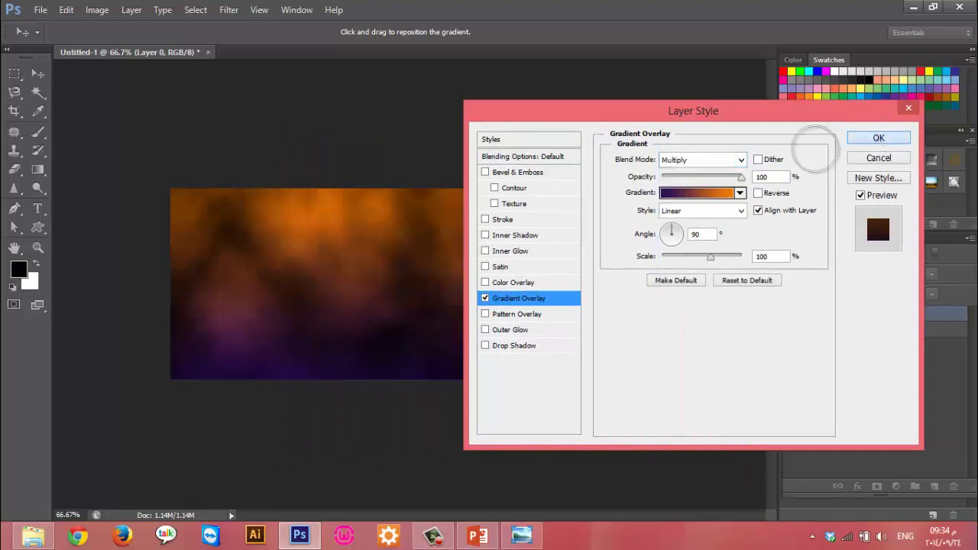
left_click(879, 137)
Lower the clouds layer opacity to 60% and toggle the black layer to compare
left_click(933, 276)
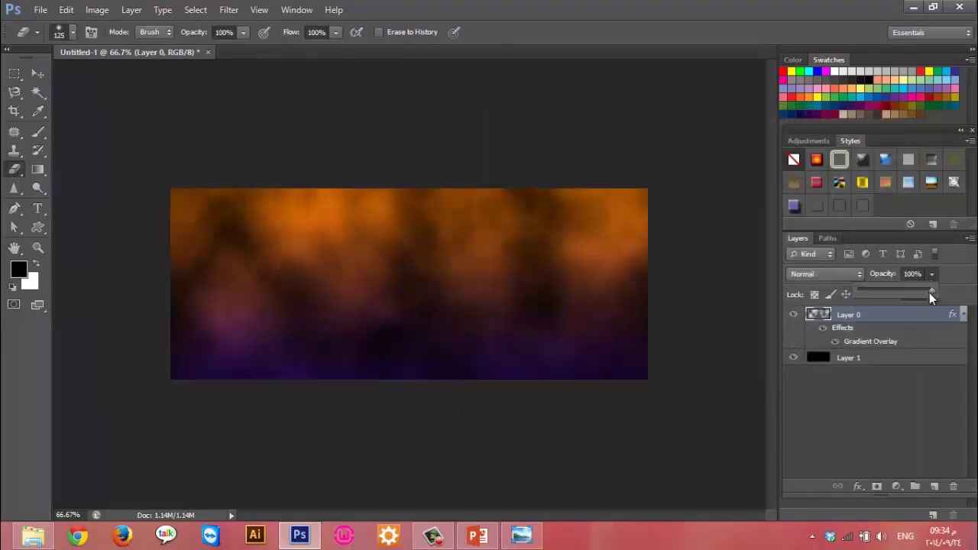
left_click_drag(916, 301, 903, 298)
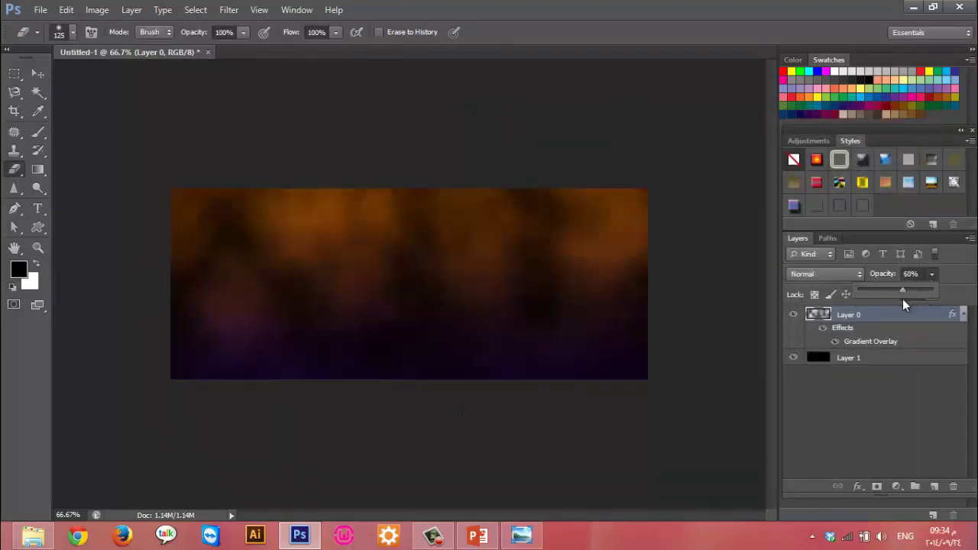
left_click(881, 361)
left_click(793, 358)
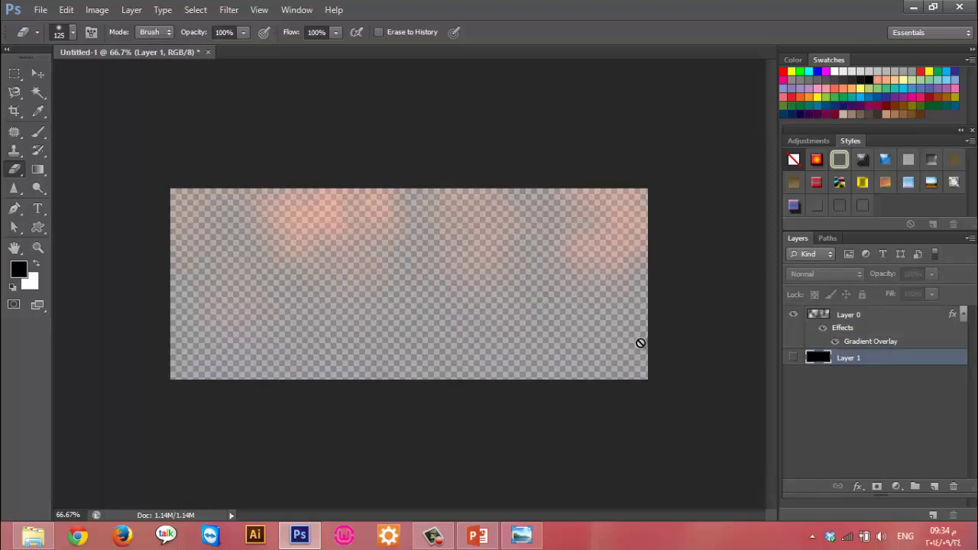
left_click(794, 358)
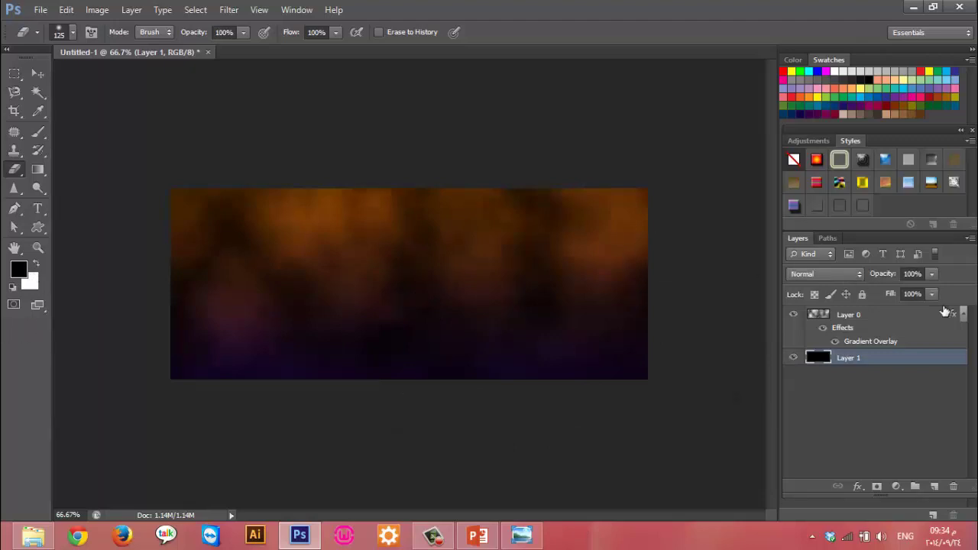
left_click(963, 314)
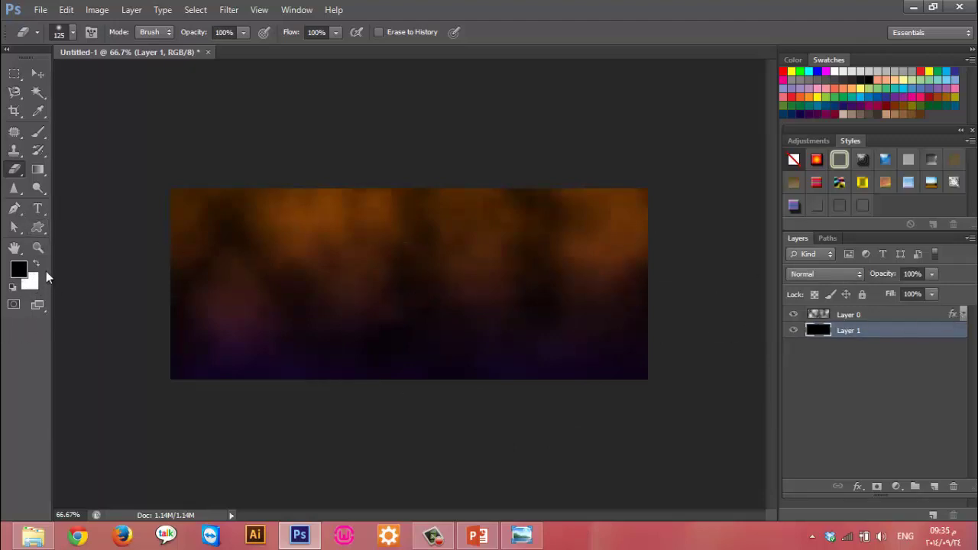
Type a person's full name in white on the banner with the Type tool
left_click(37, 260)
left_click(37, 208)
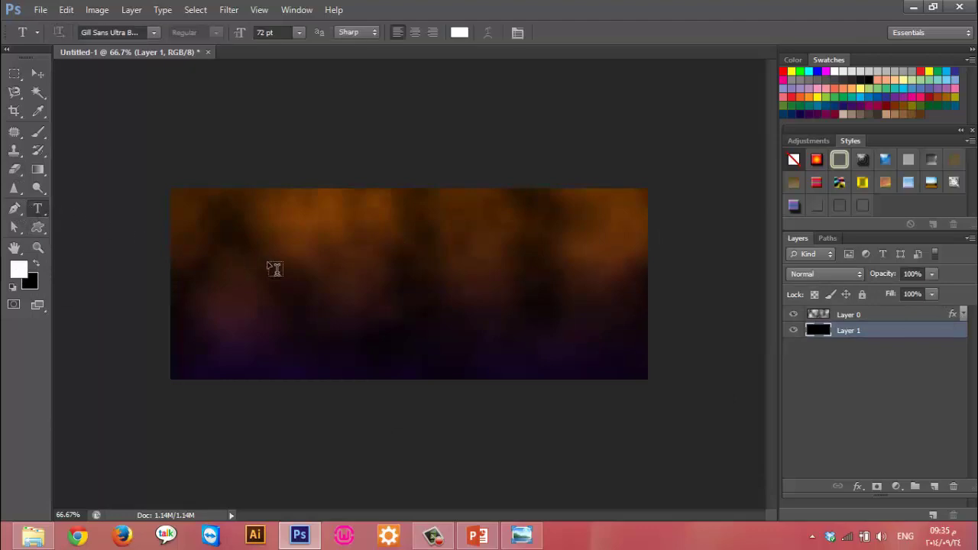
left_click(267, 261)
type("M")
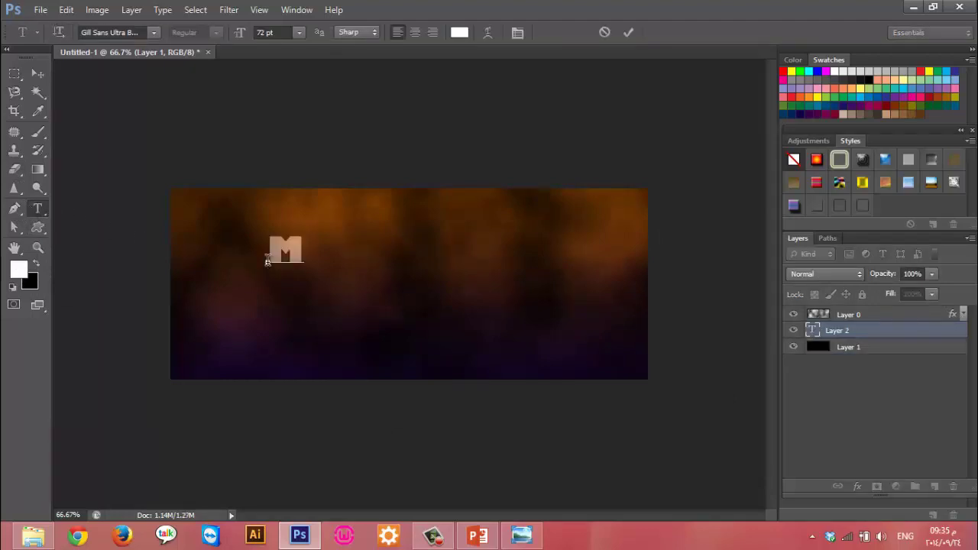
type("aria")
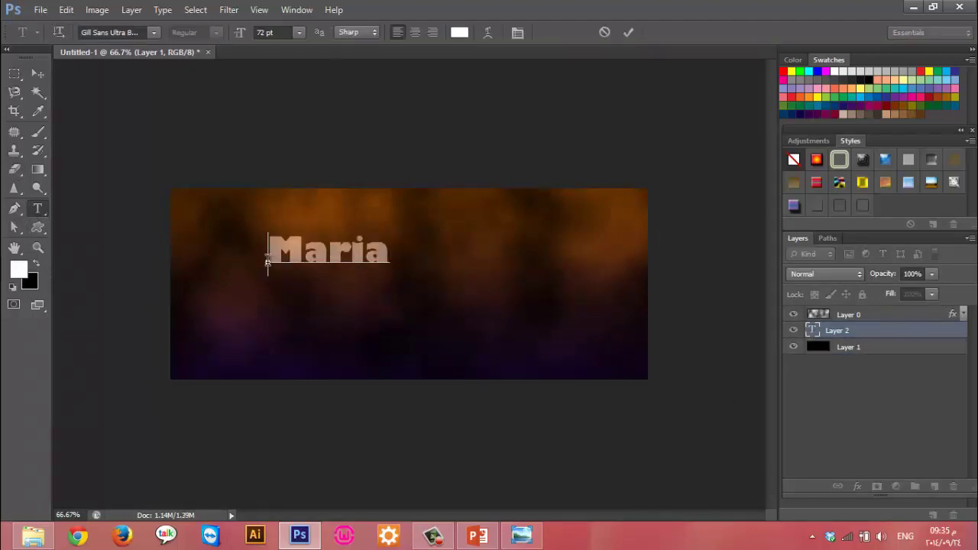
type("m A")
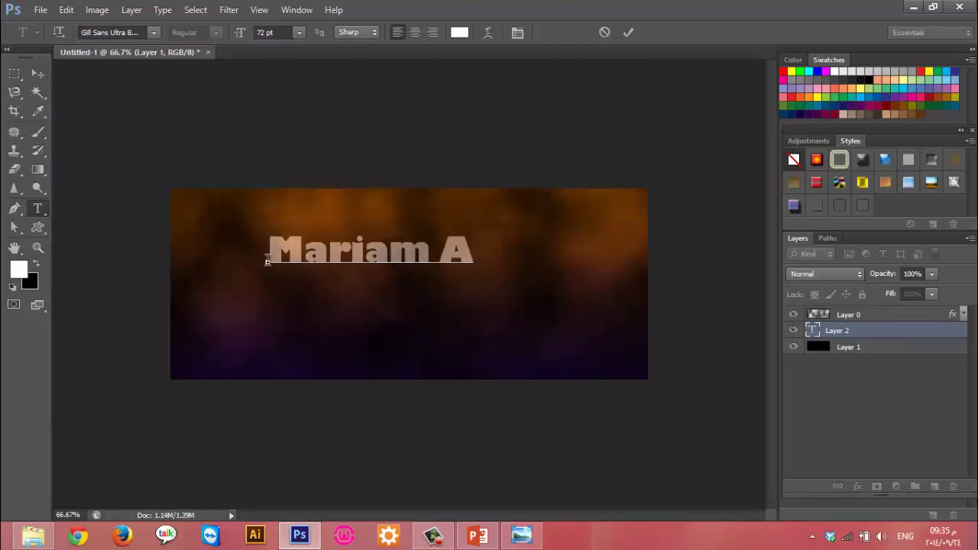
type("L-Ka")
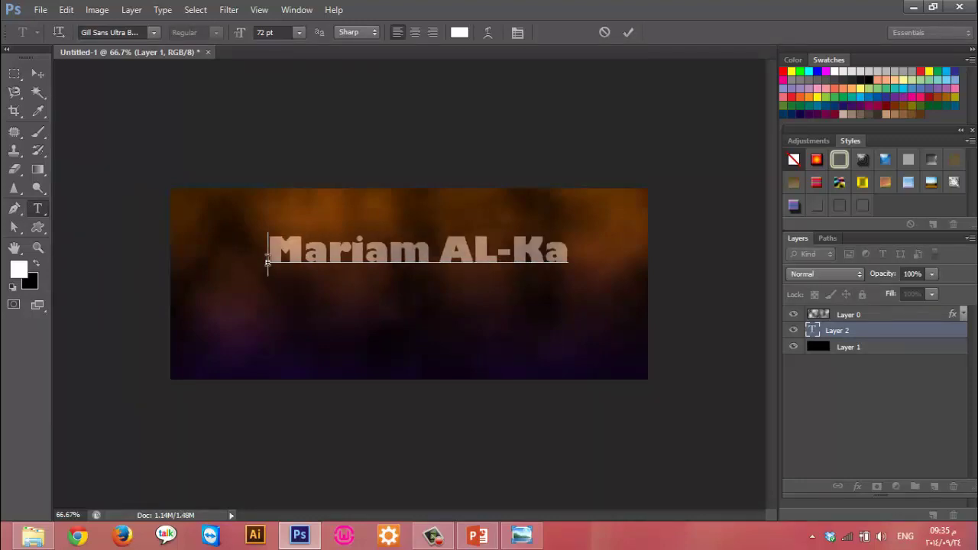
type("ssar")
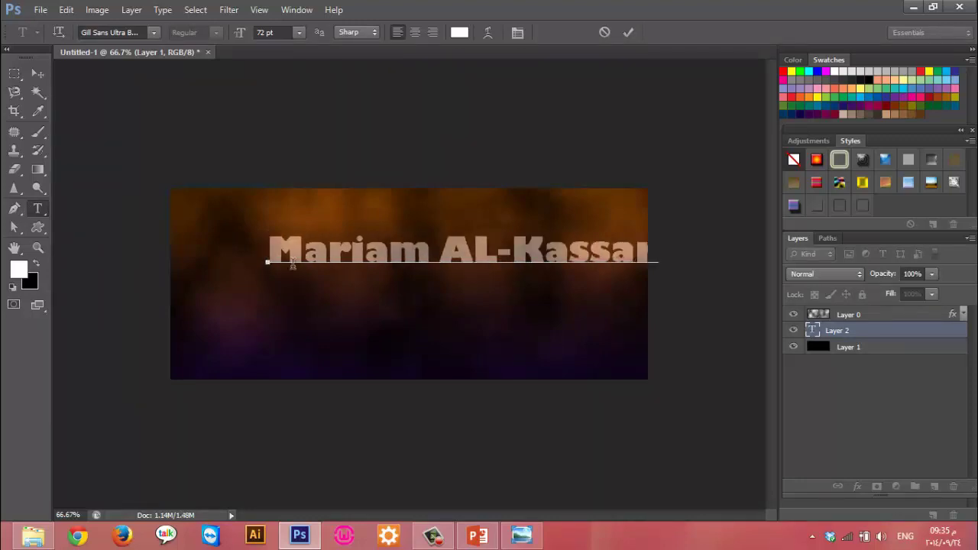
left_click(629, 32)
Move the name layer above the clouds layer and centre the name on the banner
left_click(38, 73)
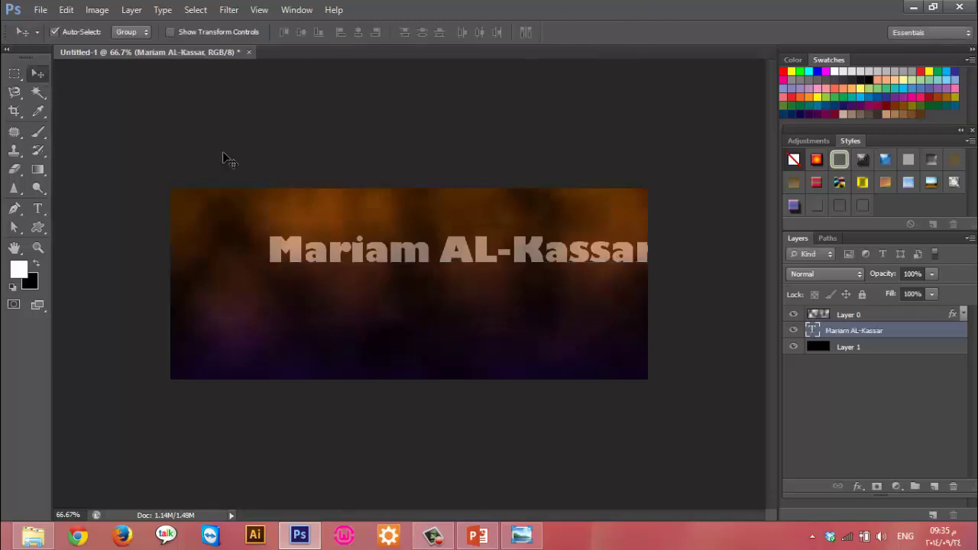
left_click_drag(433, 252, 386, 278)
key("ctrl+z")
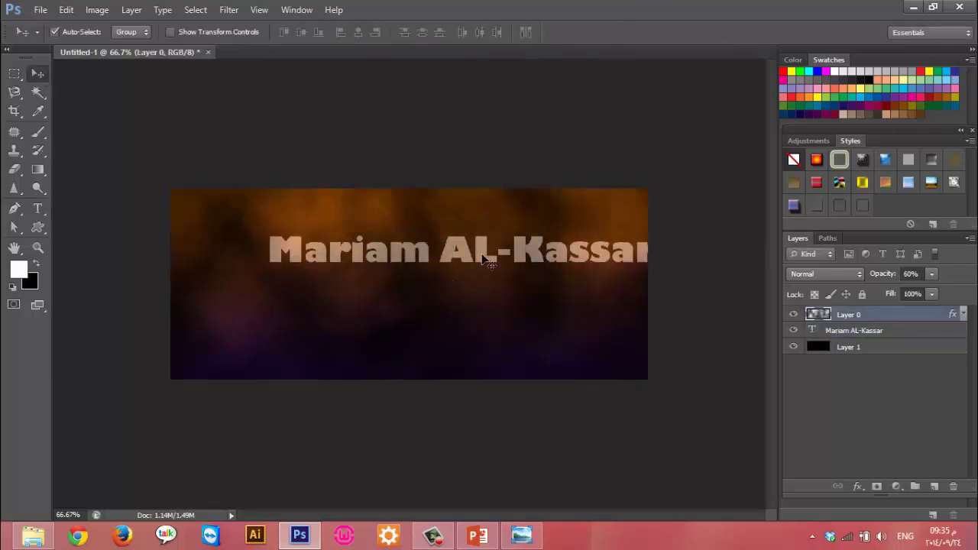
left_click_drag(879, 335, 863, 313)
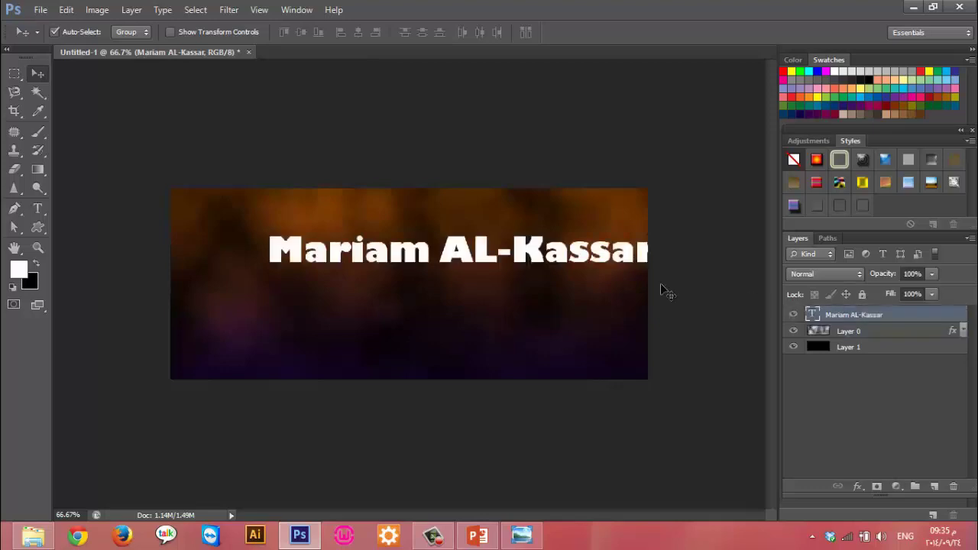
mouse_move(579, 257)
left_mouse_down()
mouse_move(493, 281)
mouse_move(530, 290)
left_mouse_up()
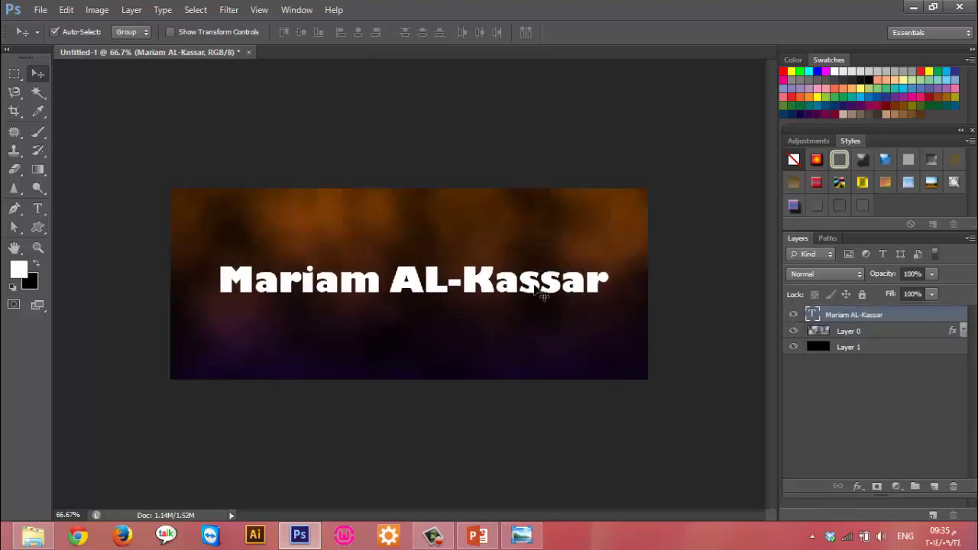
double_click(939, 322)
left_click(517, 173)
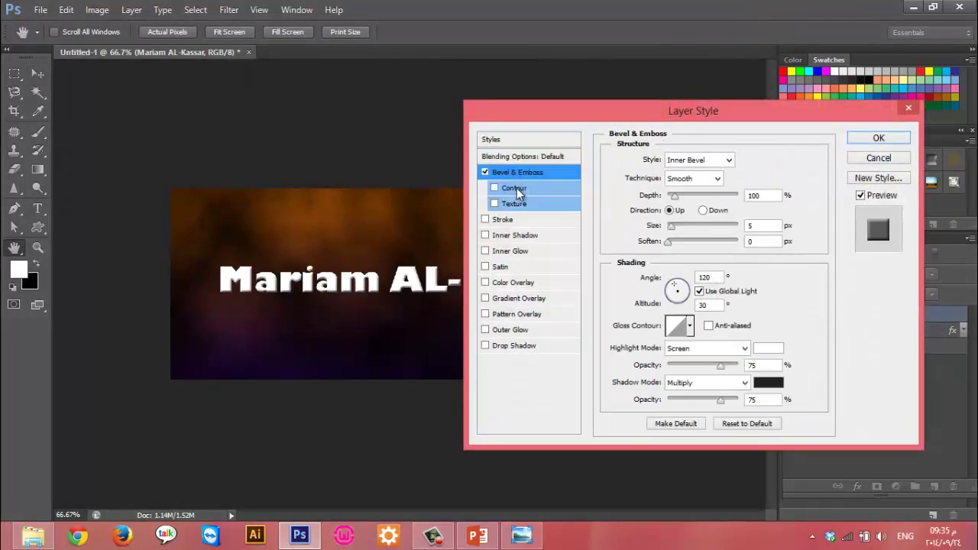
left_click(517, 188)
left_click(514, 205)
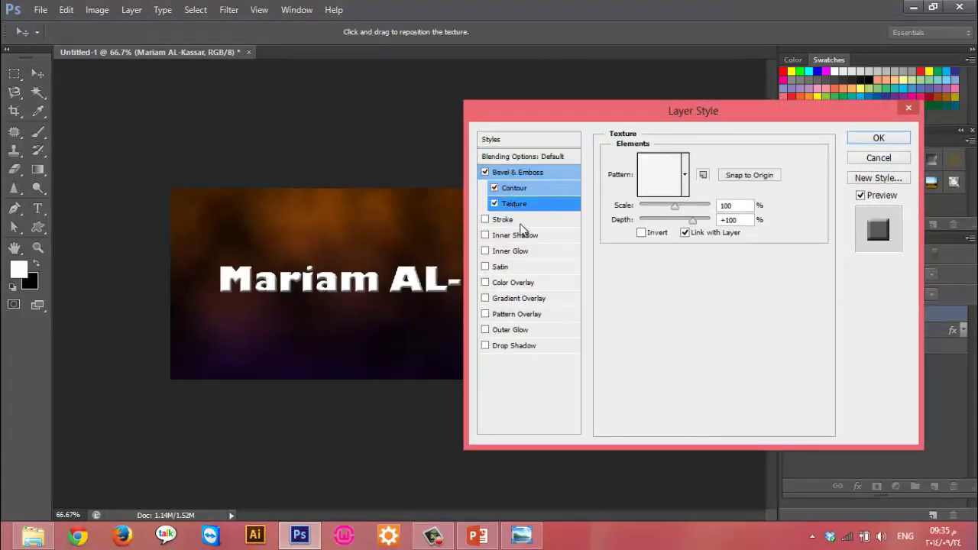
left_click(517, 236)
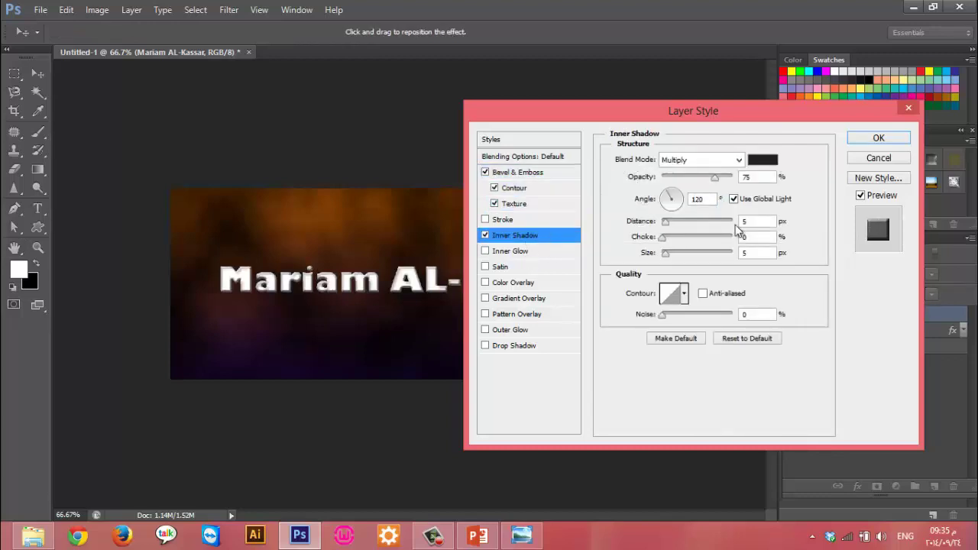
double_click(750, 221)
type("35")
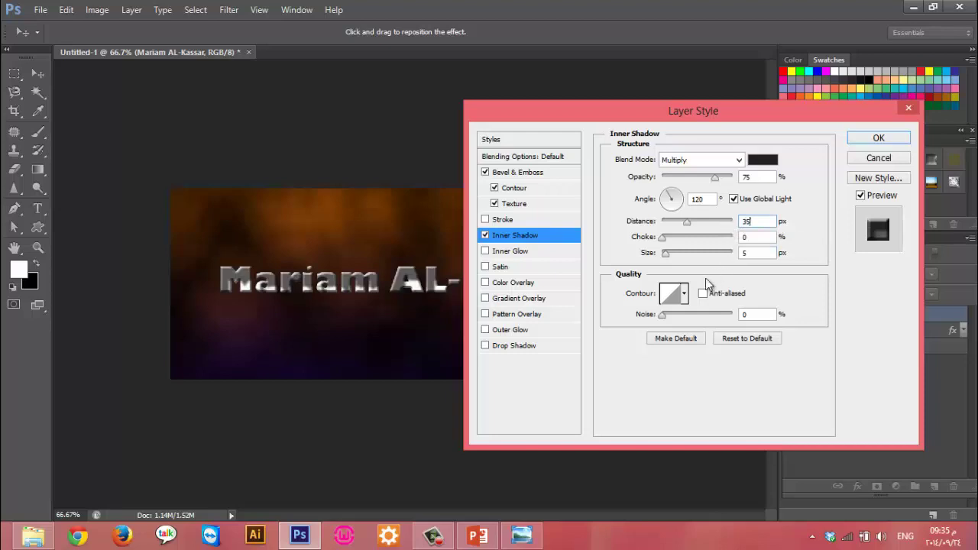
left_click_drag(686, 221, 676, 227)
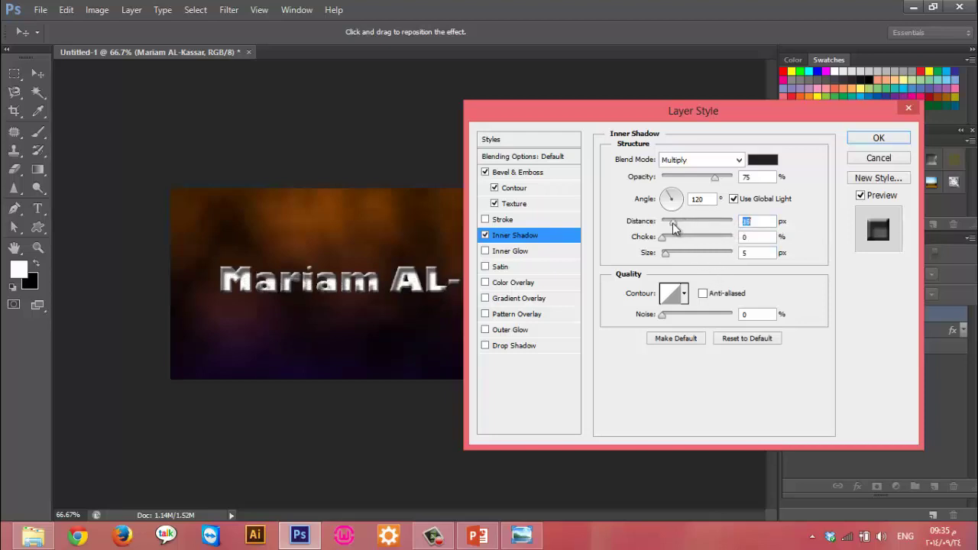
left_click(880, 158)
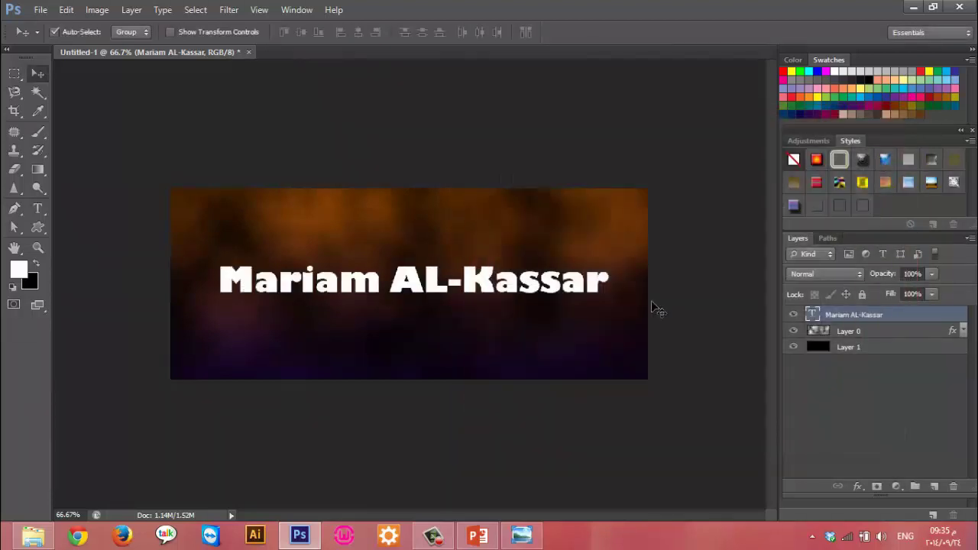
key("ctrl+t")
Scale the name text larger and taller with Free Transform
left_click_drag(609, 309, 579, 306)
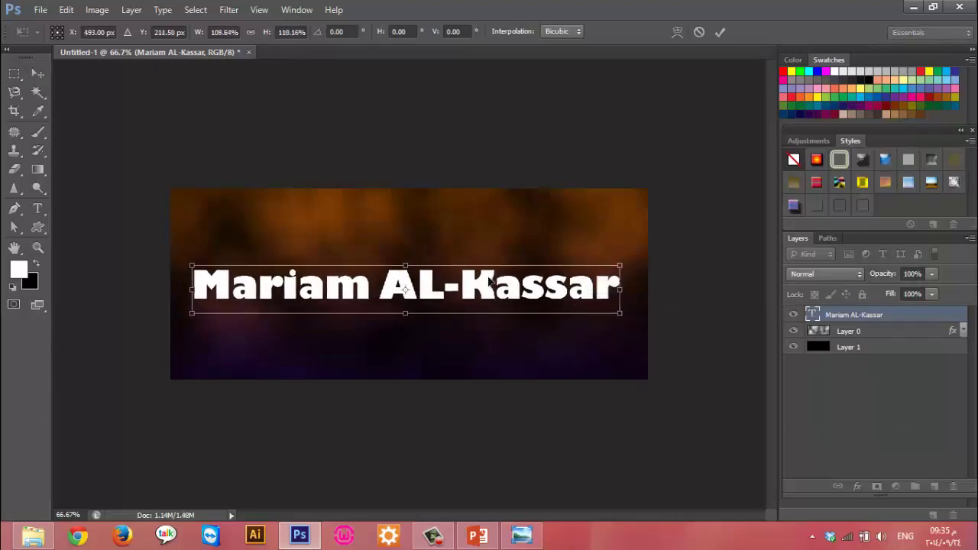
left_click_drag(405, 266, 406, 246)
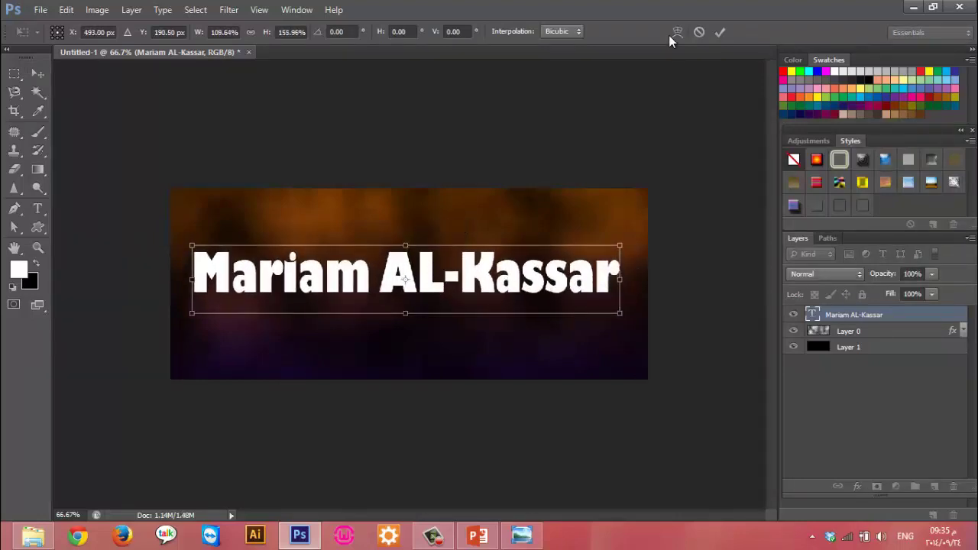
left_click(718, 33)
Delete the surname from the text so only the first name remains
left_click(37, 208)
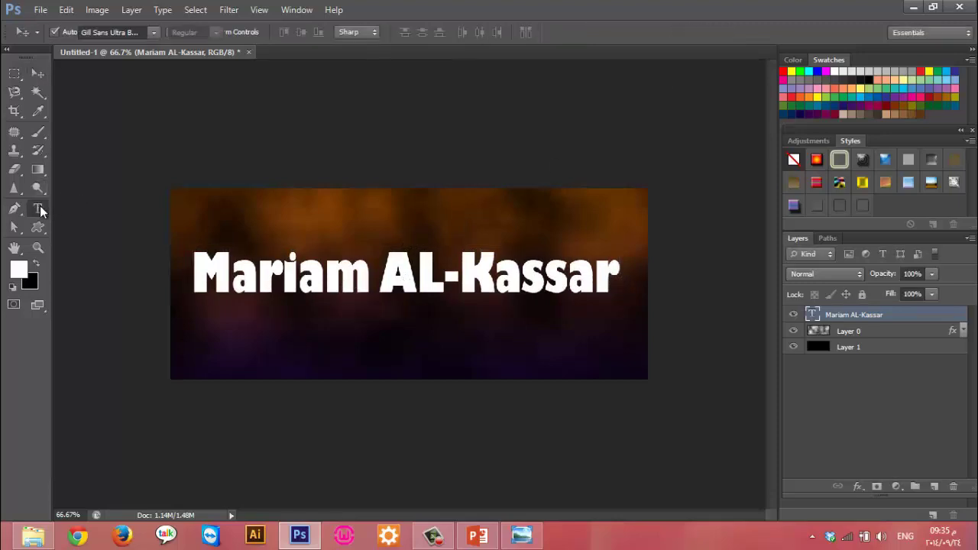
double_click(271, 277)
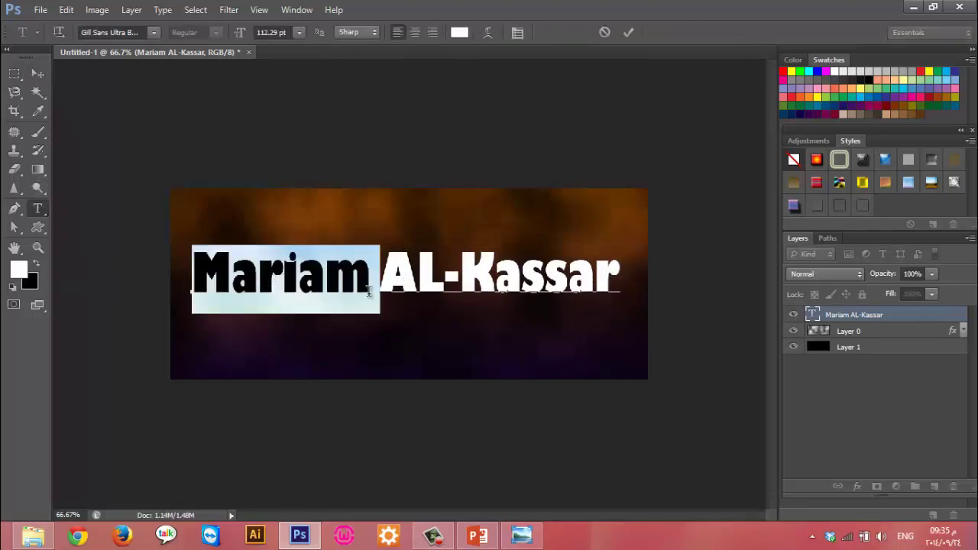
left_click_drag(379, 278, 617, 279)
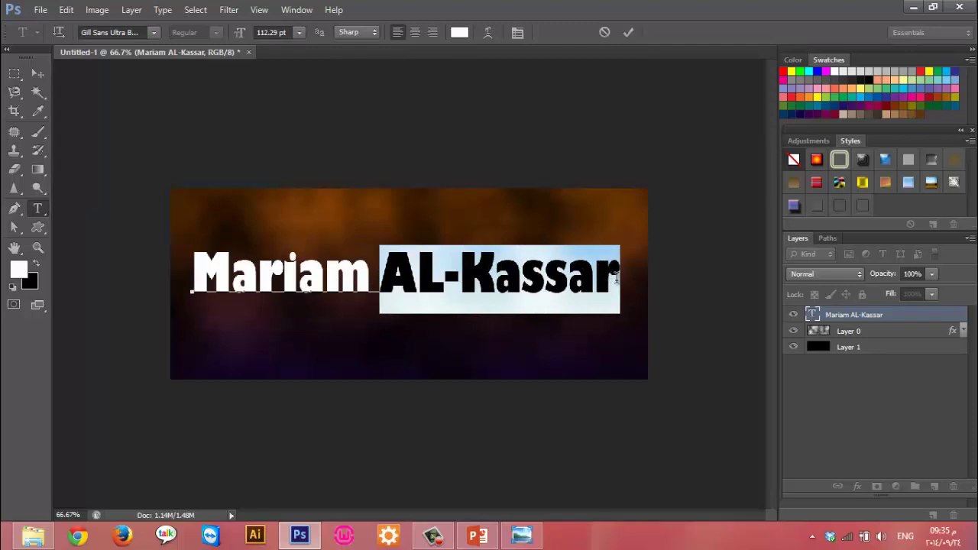
key("BackSpace")
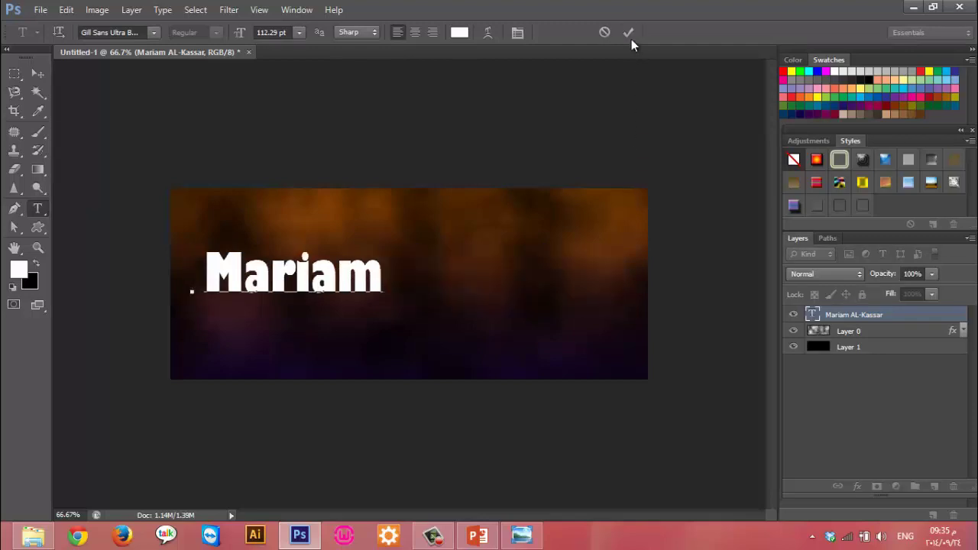
left_click(628, 35)
Enlarge the first-name text to about 190%
key("ctrl+t")
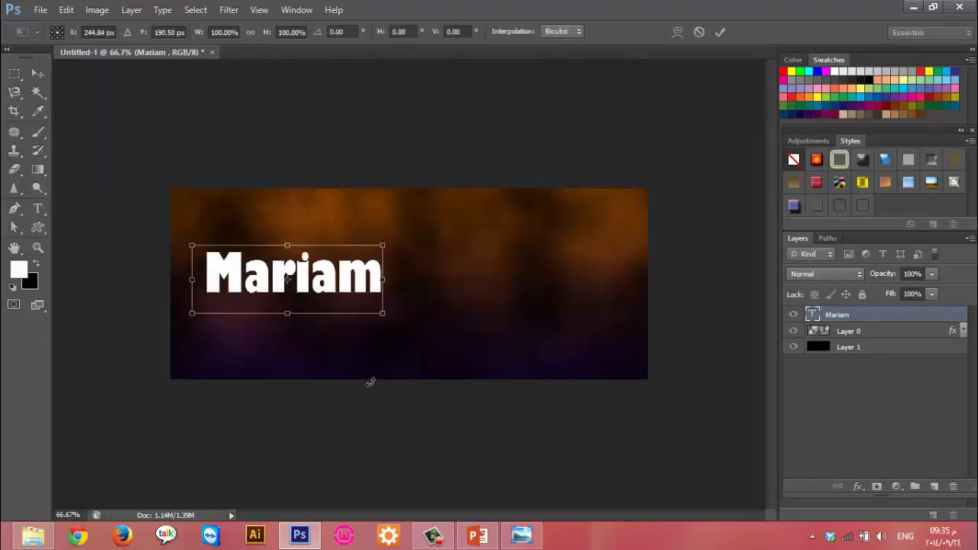
mouse_move(378, 309)
left_mouse_down()
mouse_move(535, 367)
mouse_move(539, 314)
mouse_move(526, 313)
left_mouse_up()
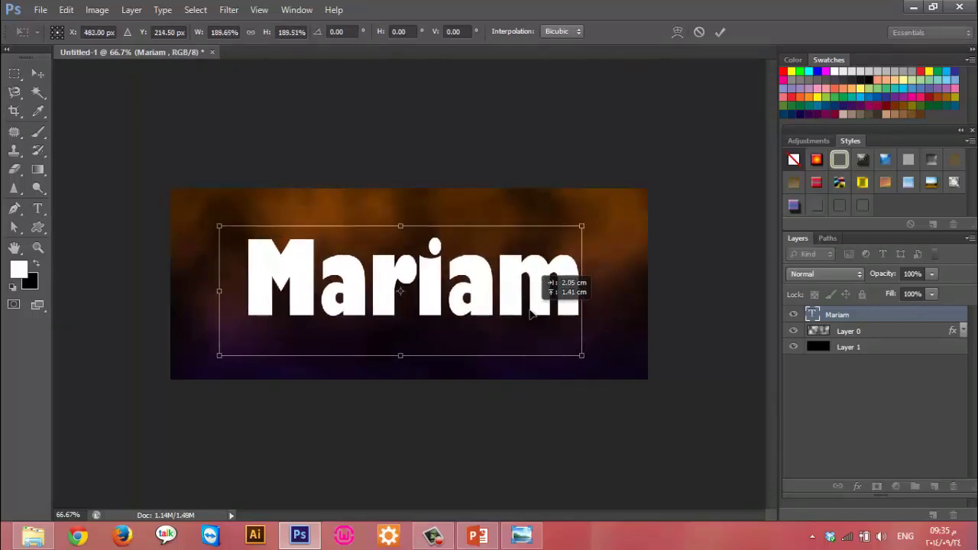
left_click(721, 32)
Add Bevel & Emboss with Contour and Texture, plus an Inner Shadow with Distance 32 and Choke 36
double_click(915, 320)
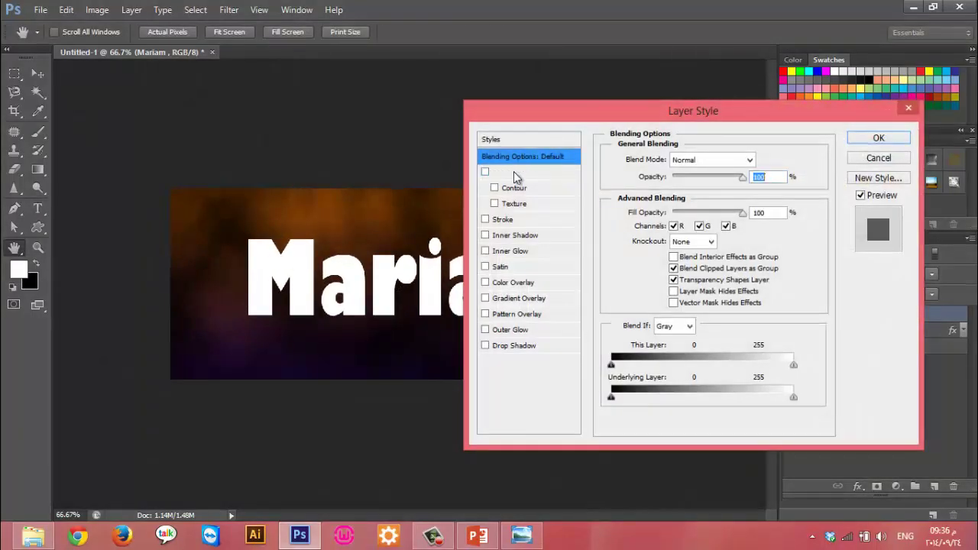
left_click(516, 172)
left_click(523, 204)
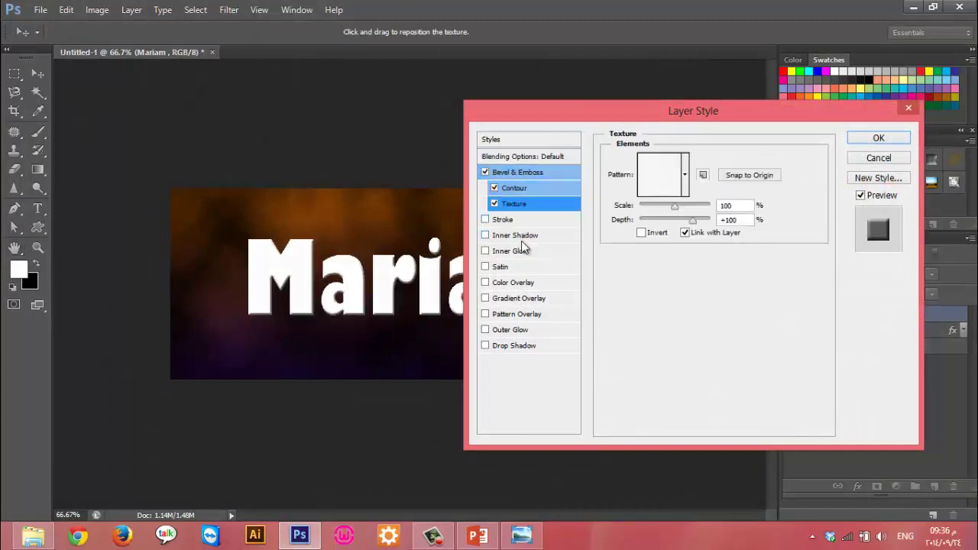
left_click(523, 237)
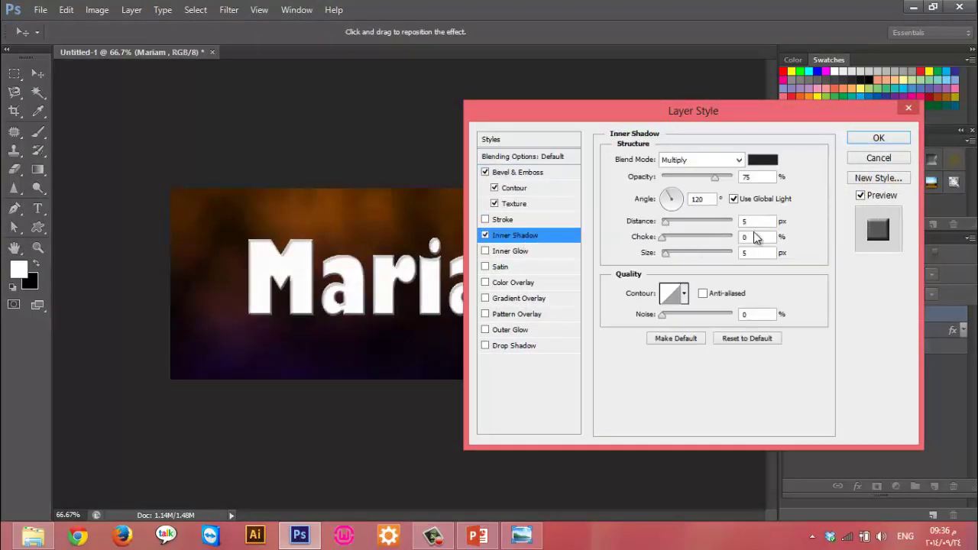
type("32")
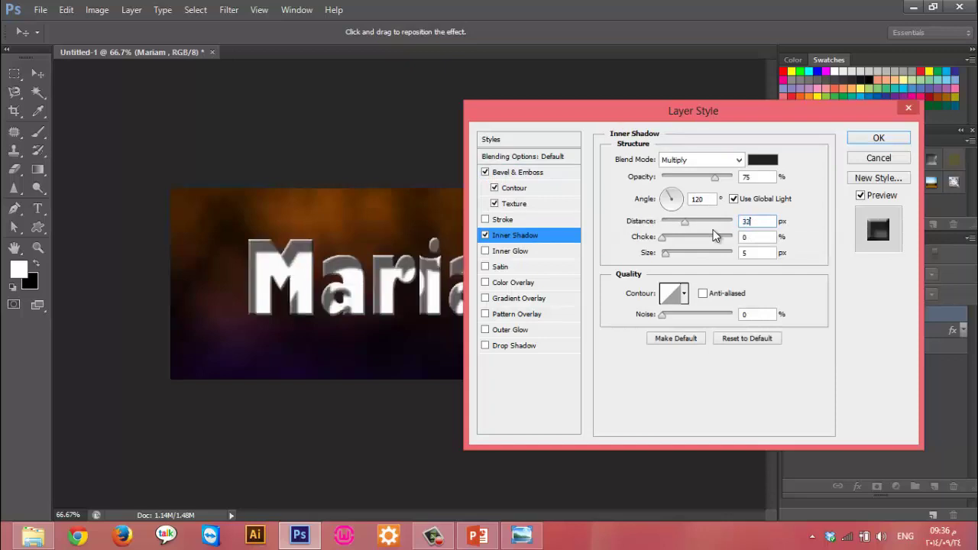
double_click(750, 239)
type("6")
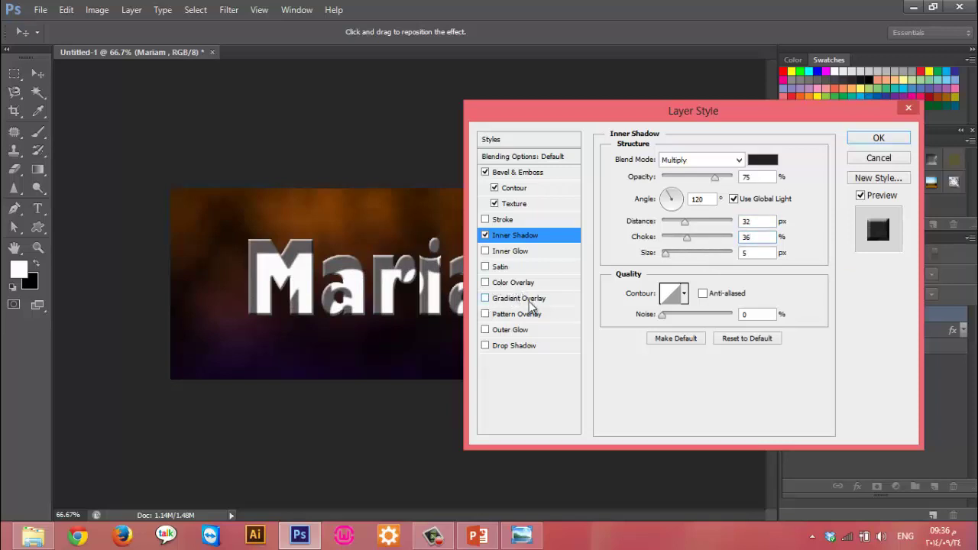
Add a Blue, Red, Yellow Gradient Overlay and an Outer Glow, then apply the style
left_click(532, 302)
left_click(673, 194)
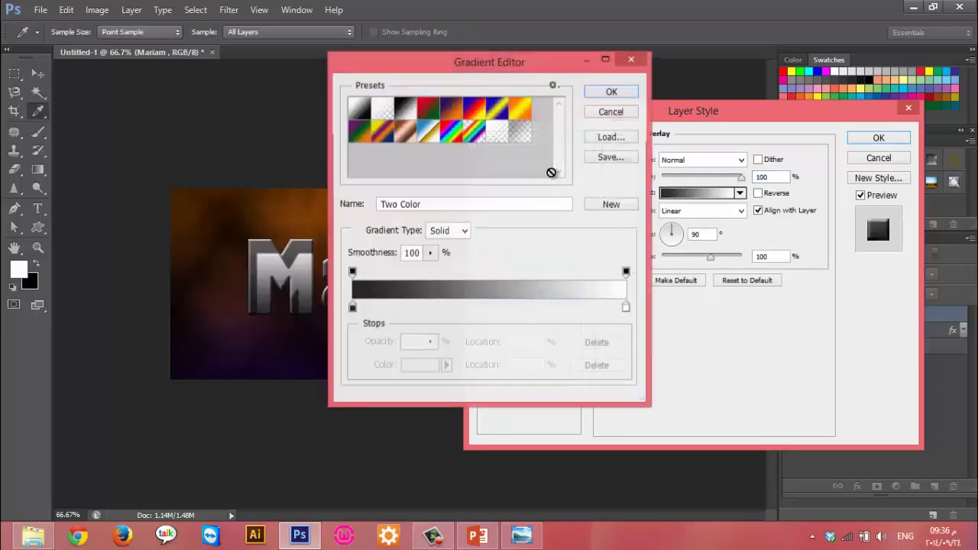
left_click(453, 112)
left_click_drag(470, 62, 581, 163)
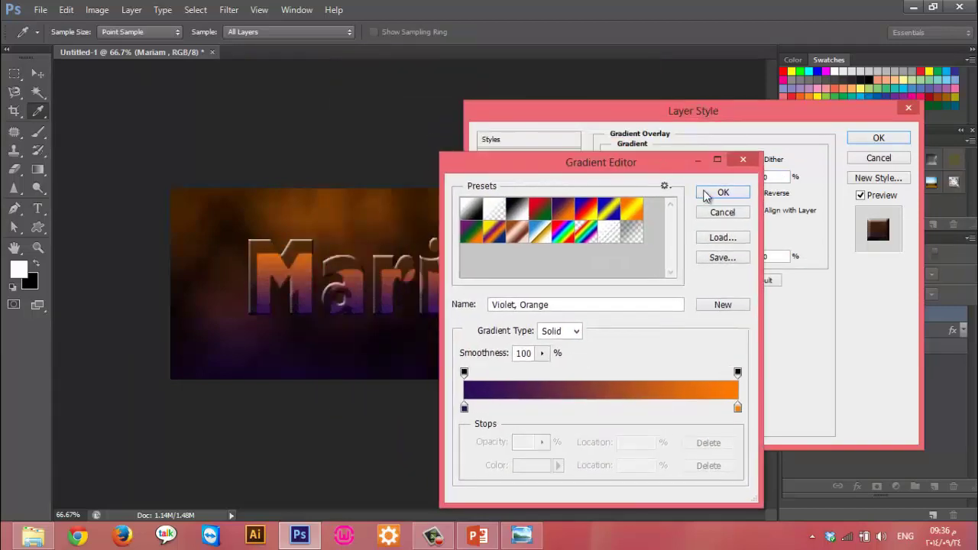
left_click(593, 216)
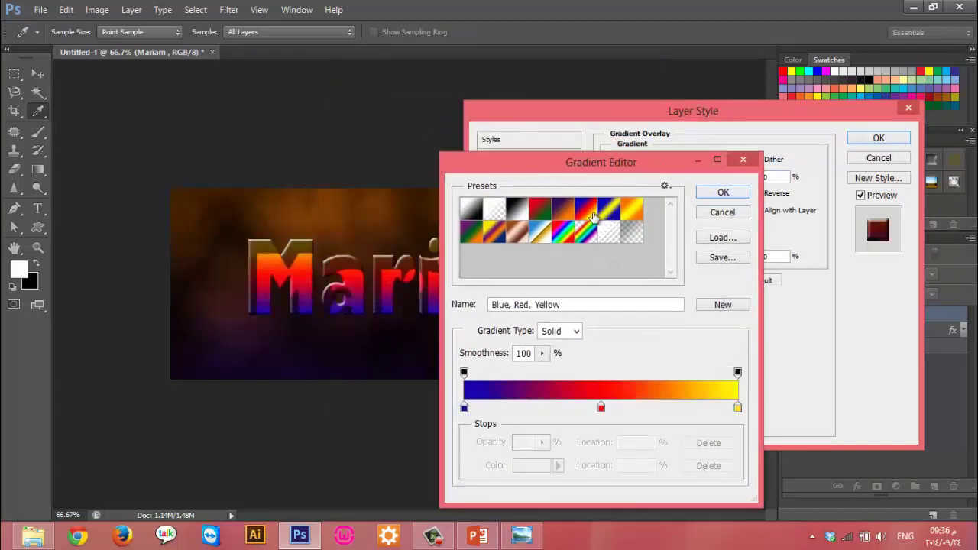
left_click(722, 192)
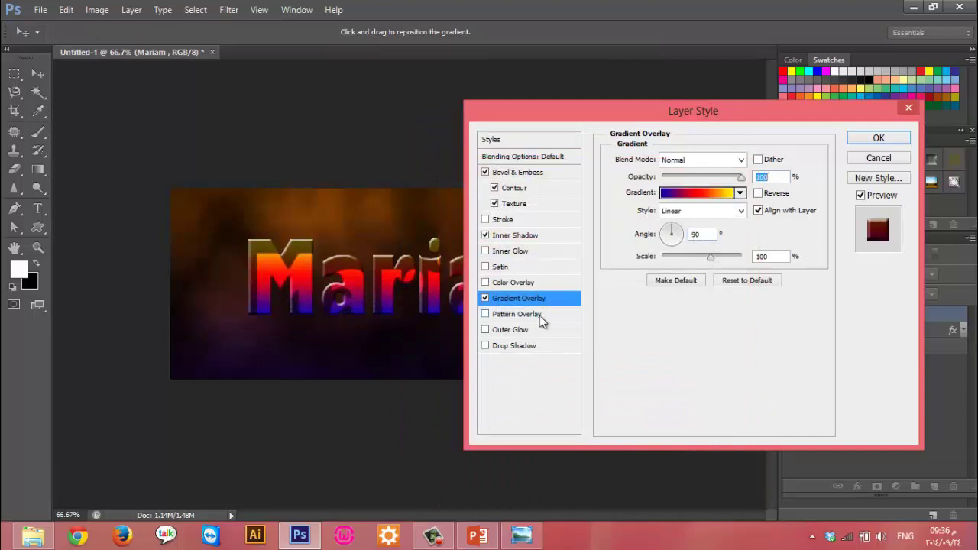
left_click(512, 330)
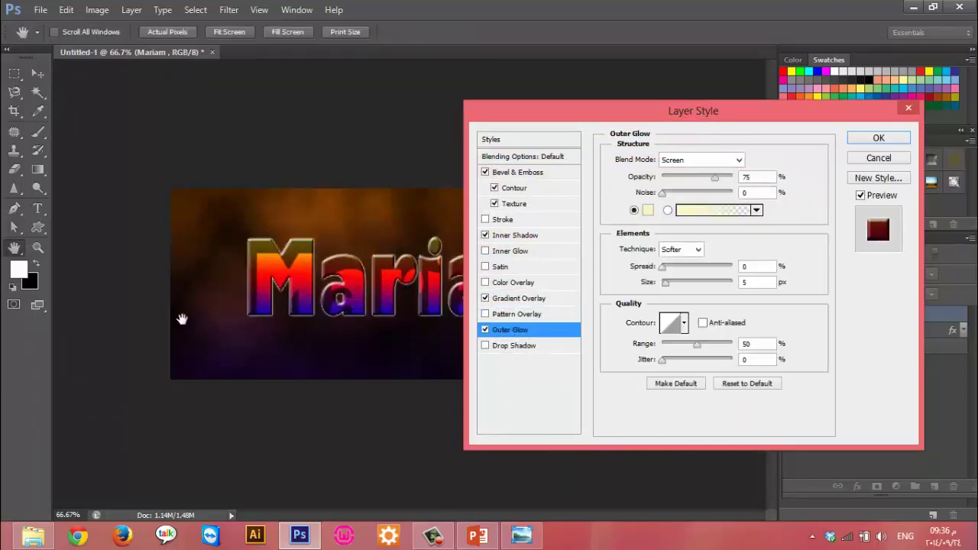
left_click(878, 140)
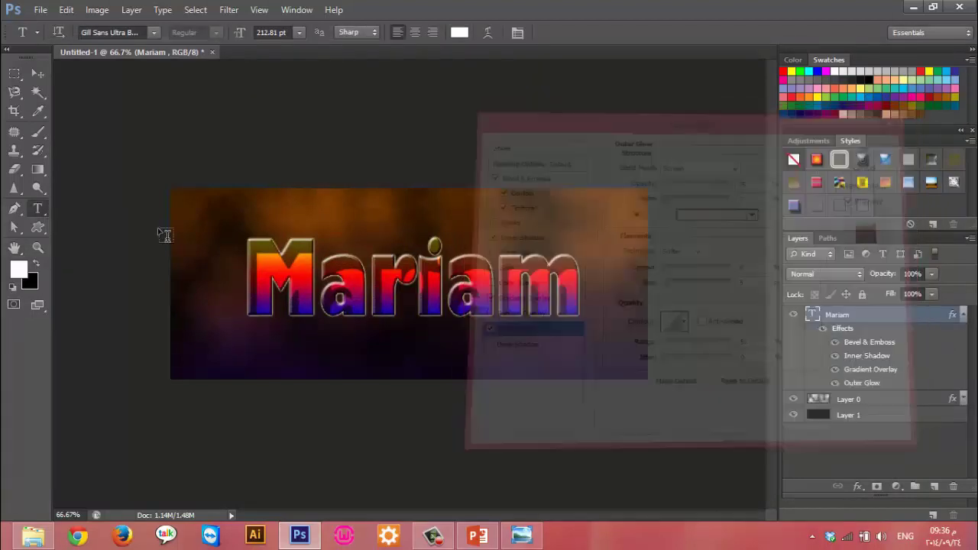
Duplicate the name layer twice and hide Inner Shadow on the top copy
left_click(963, 316)
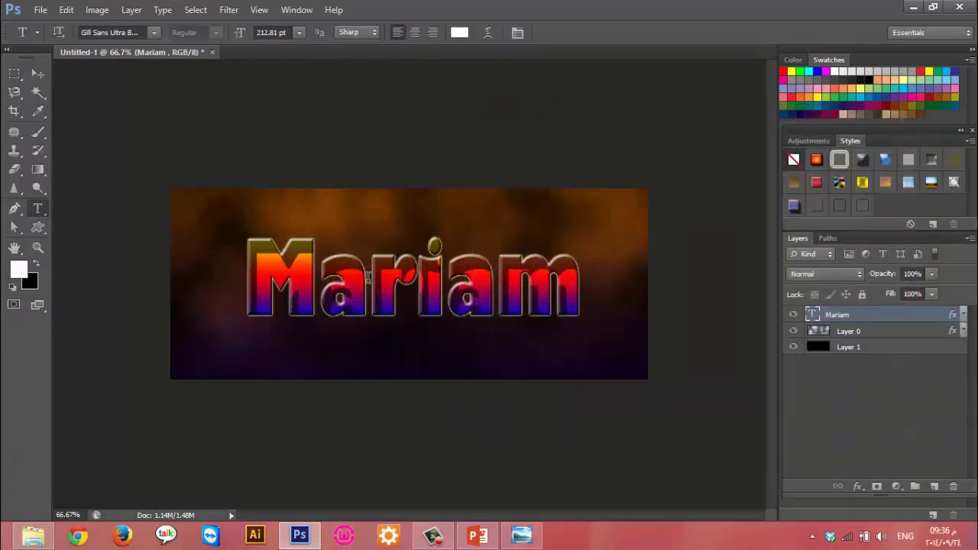
key("ctrl+j")
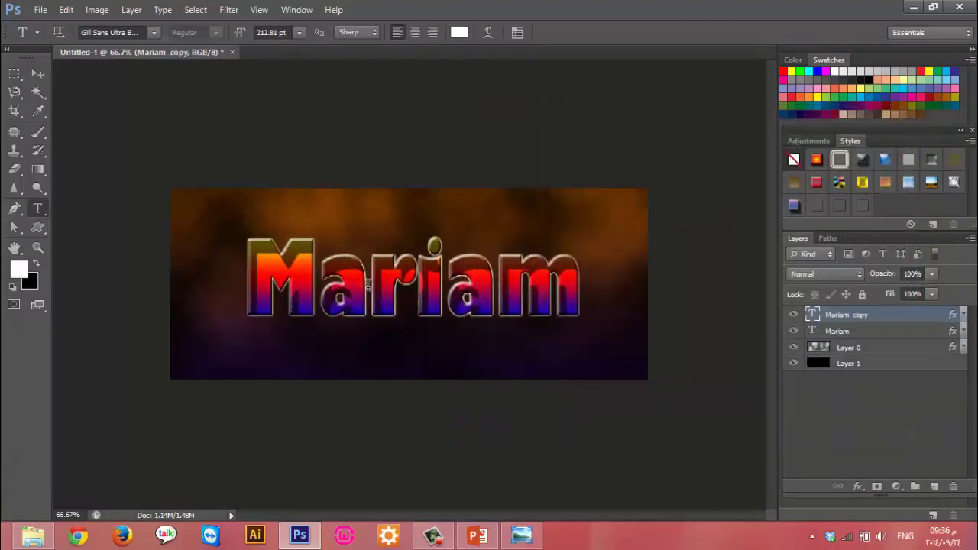
key("ctrl+j")
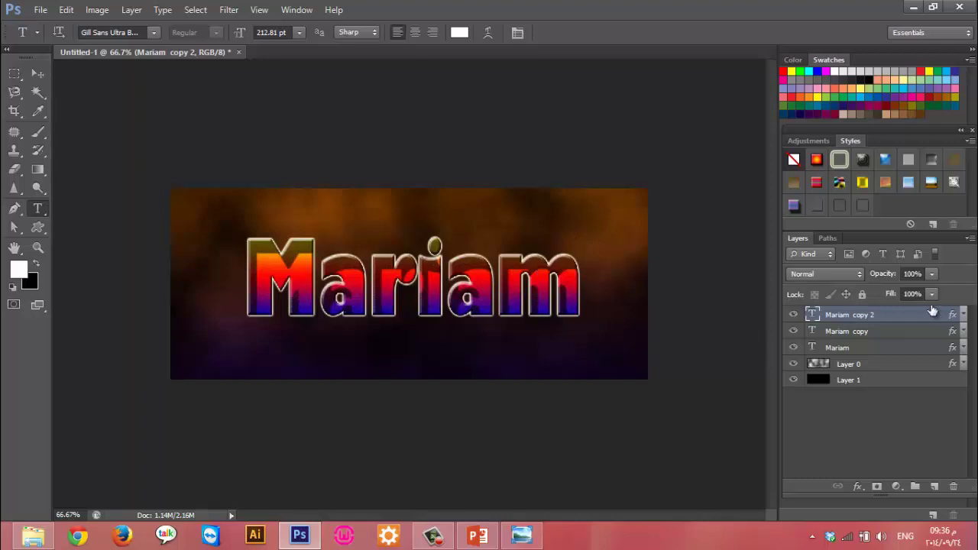
left_click(964, 315)
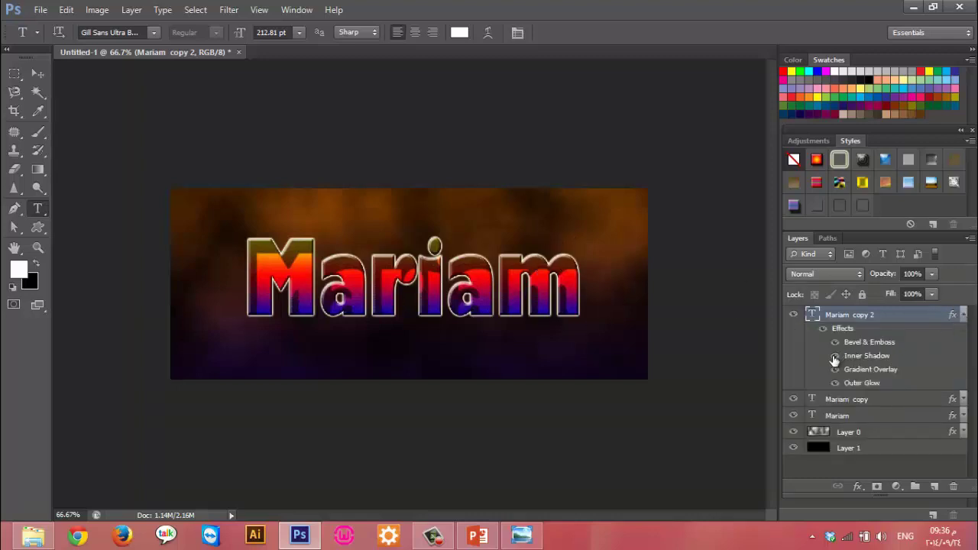
left_click(835, 356)
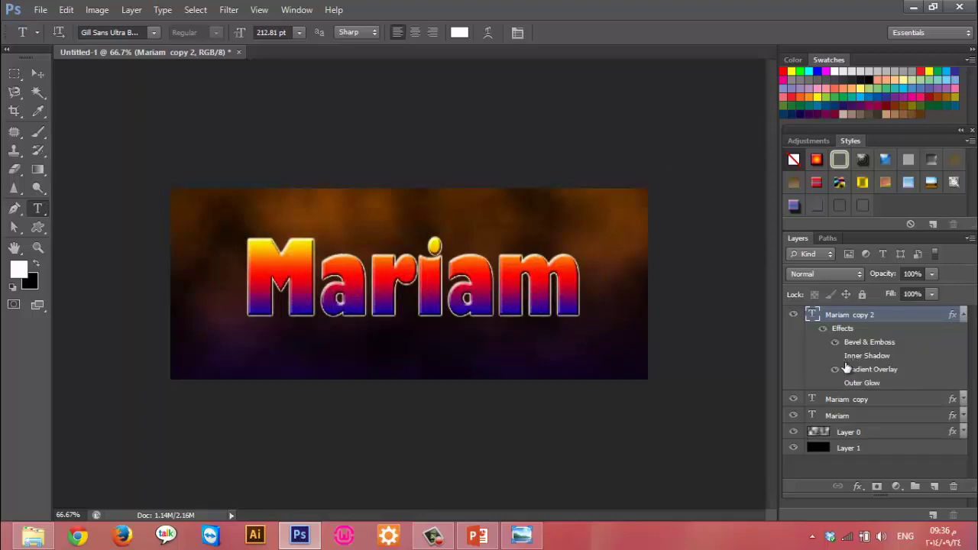
left_click(478, 535)
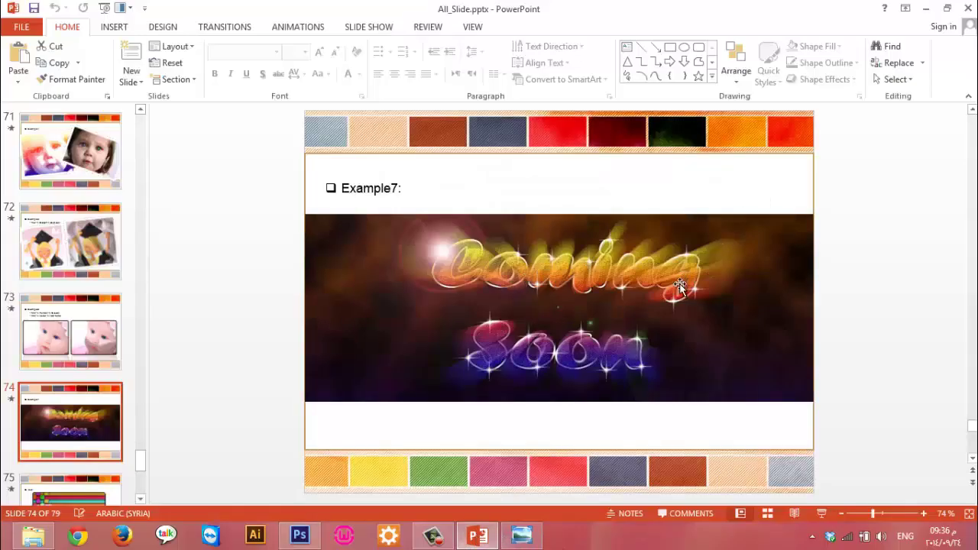
left_click(521, 537)
left_click(520, 539)
left_click(300, 536)
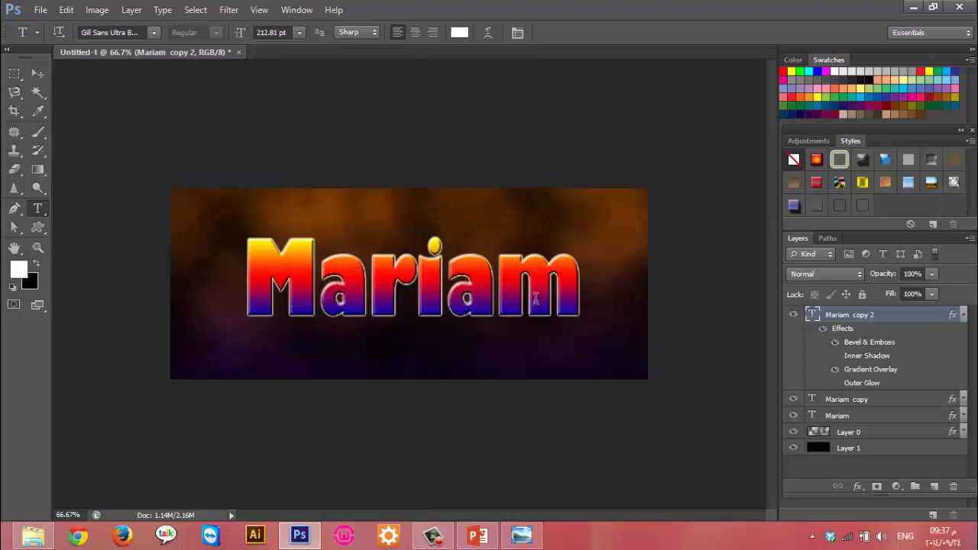
Rasterize the top text copy and apply a Zoom Radial Blur at amount 100, then undo it
left_click(228, 10)
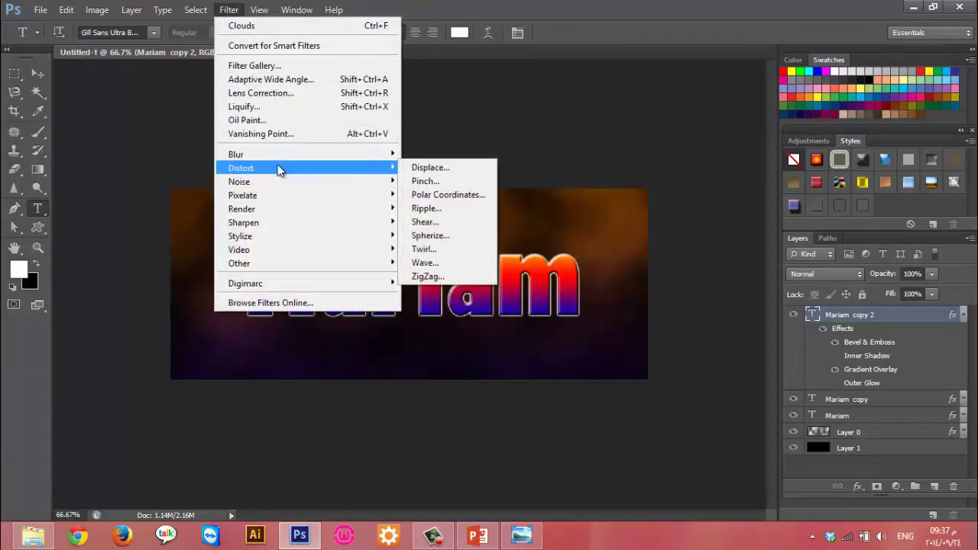
mouse_move(235, 154)
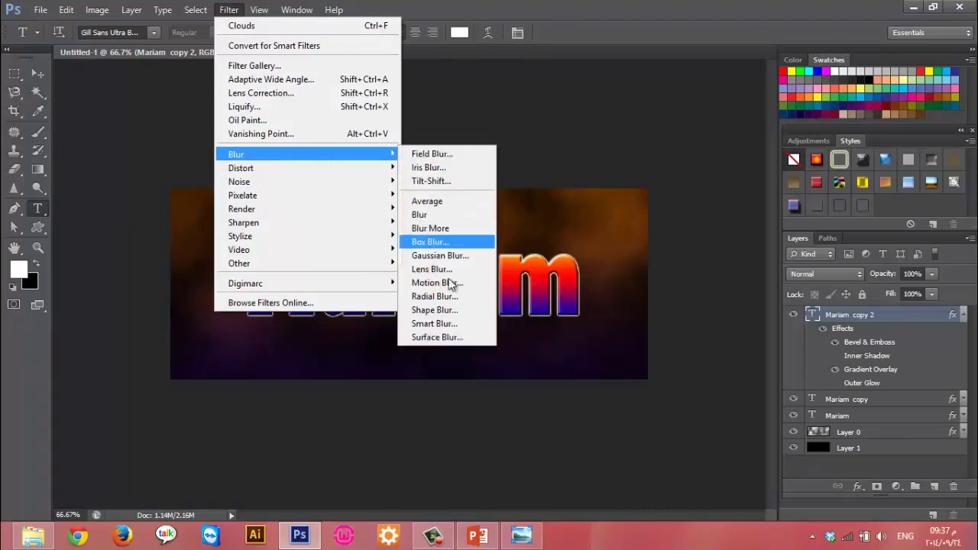
left_click(451, 296)
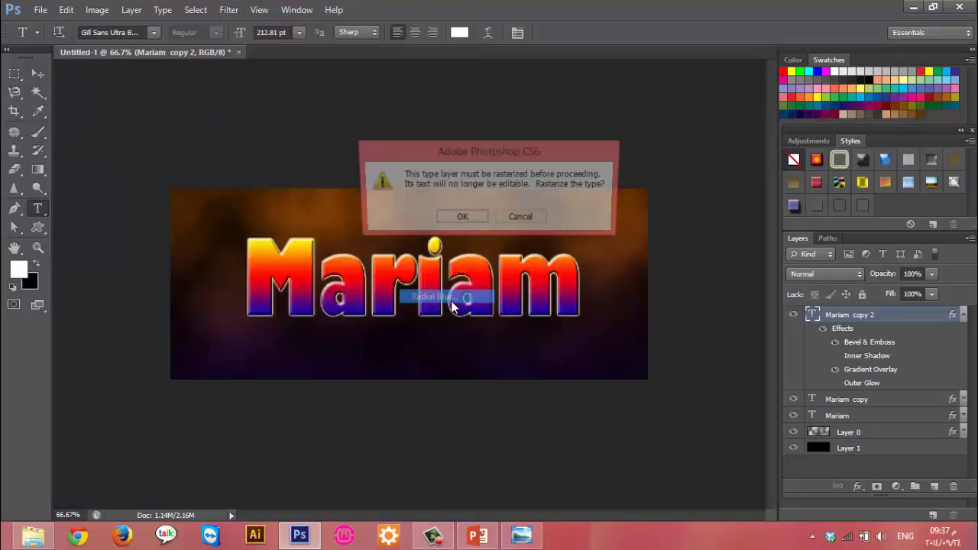
left_click(461, 219)
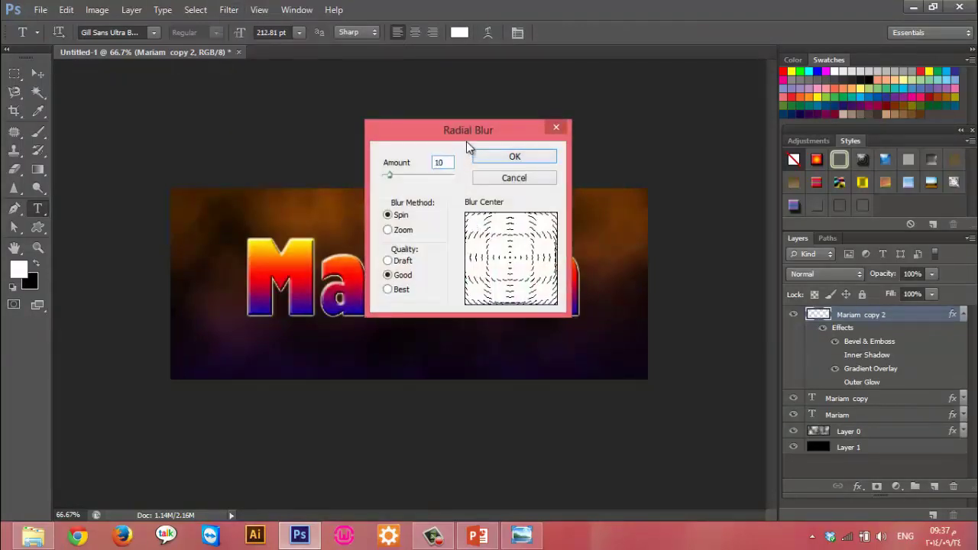
left_click_drag(503, 120, 607, 109)
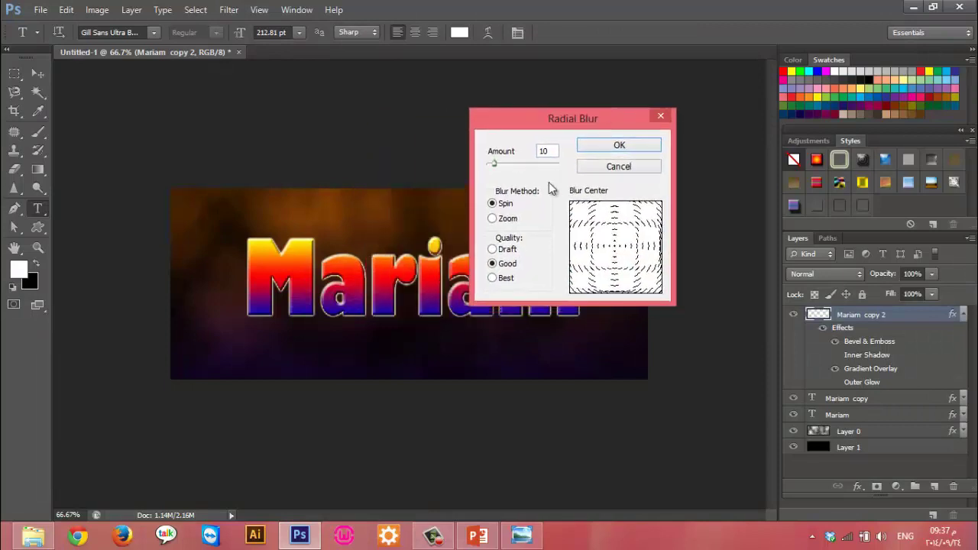
left_click(493, 220)
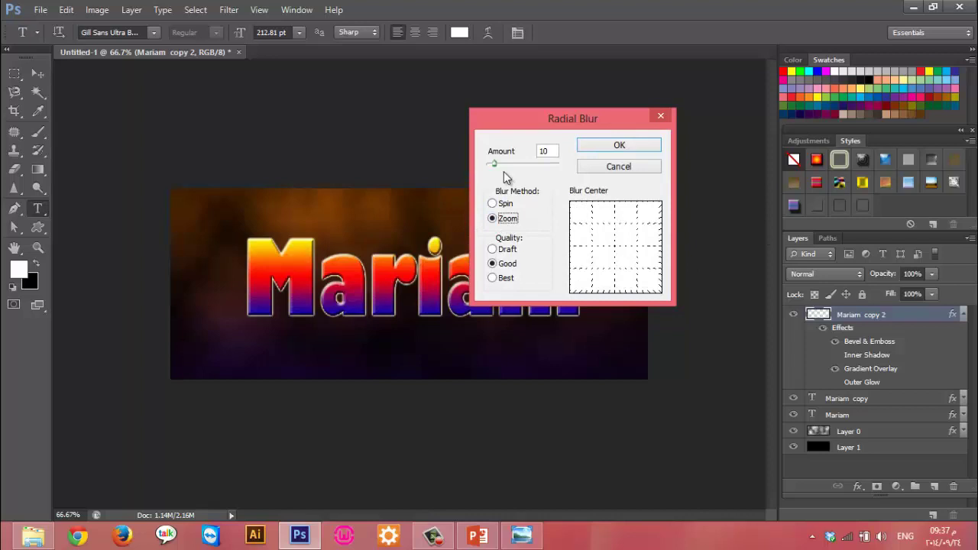
left_click_drag(495, 164, 579, 170)
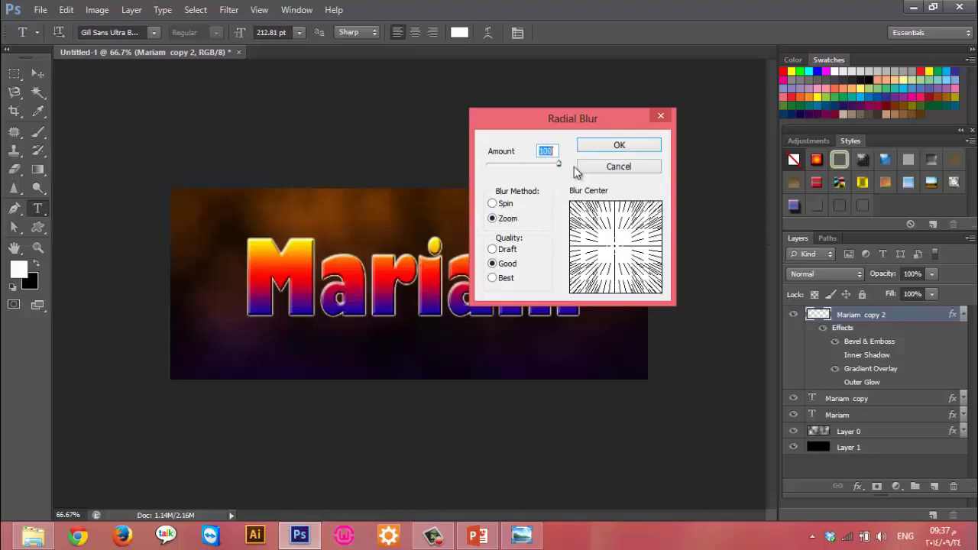
left_click(616, 146)
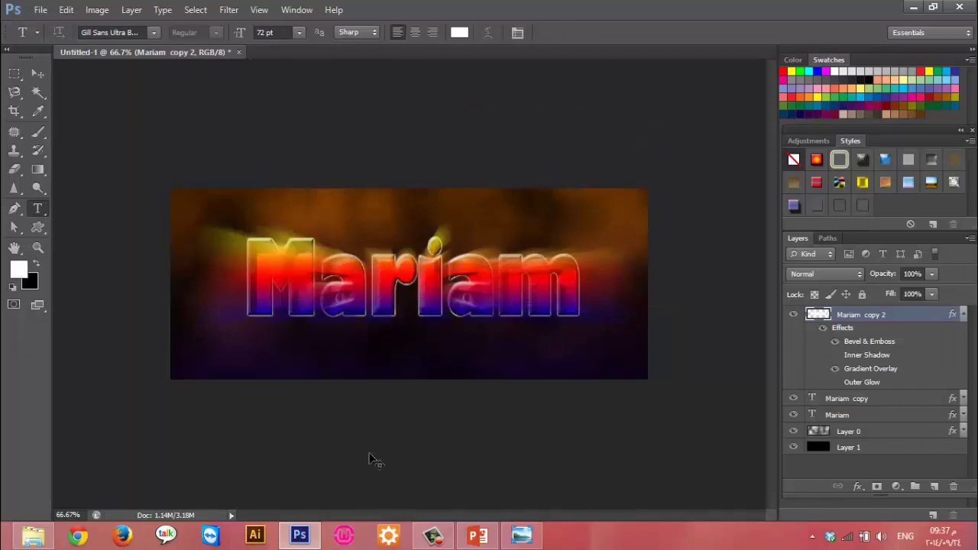
key("ctrl+alt+z")
key("ctrl+alt+z")
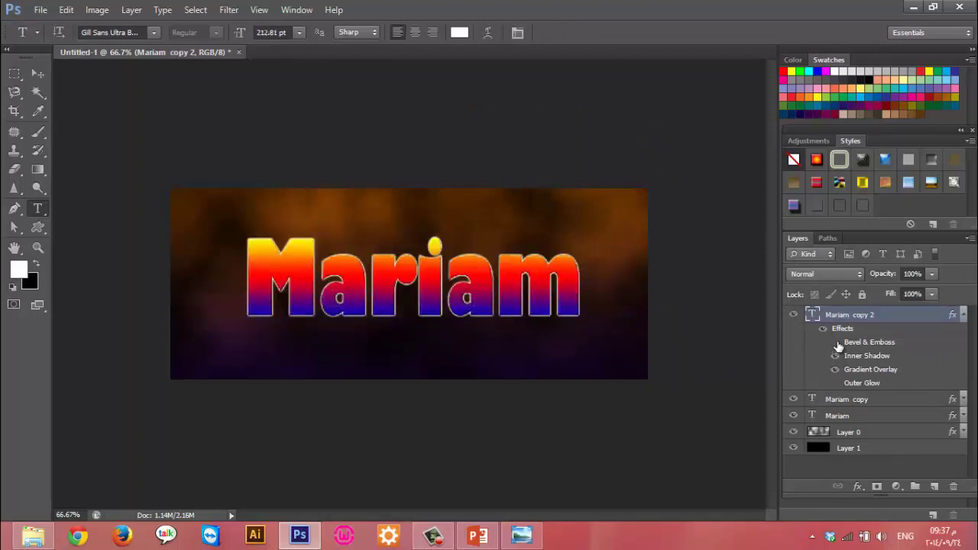
Re-enable the hidden text effects and retry the Radial Blur, undoing it again
left_click(835, 342)
left_click(835, 383)
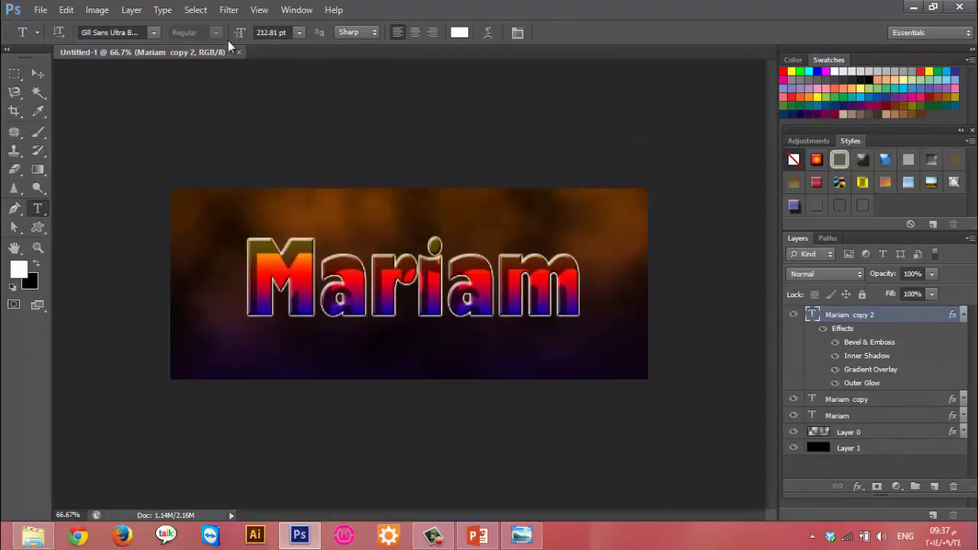
left_click(228, 10)
mouse_move(236, 155)
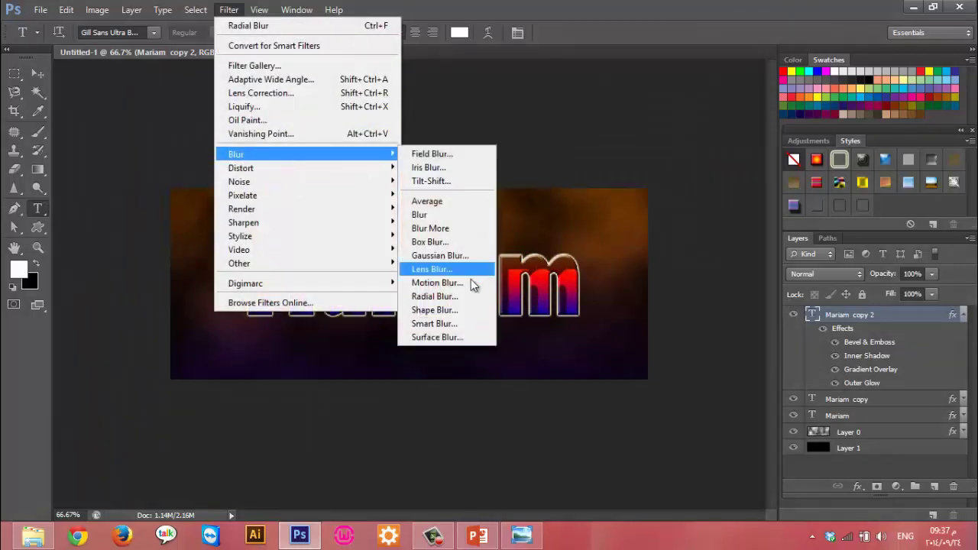
left_click(446, 300)
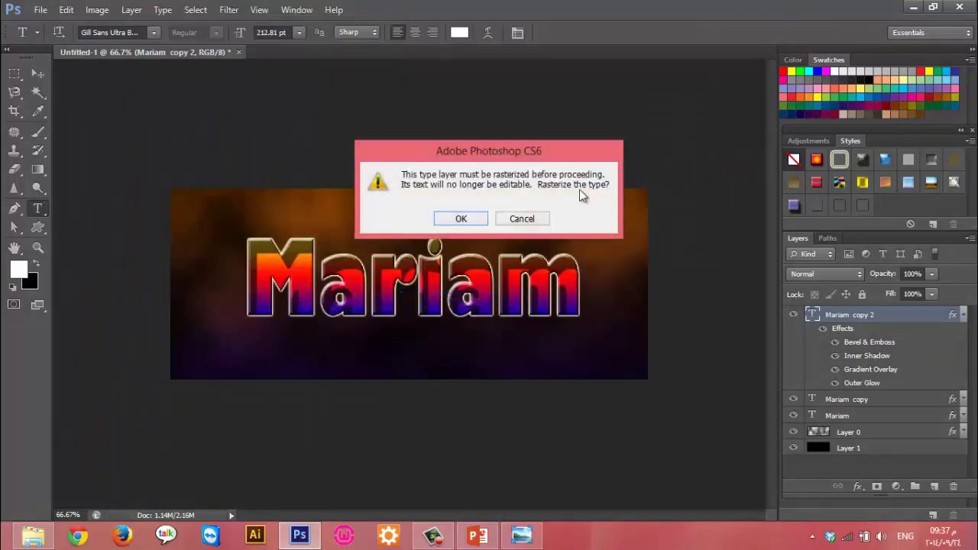
left_click(464, 218)
left_click(616, 146)
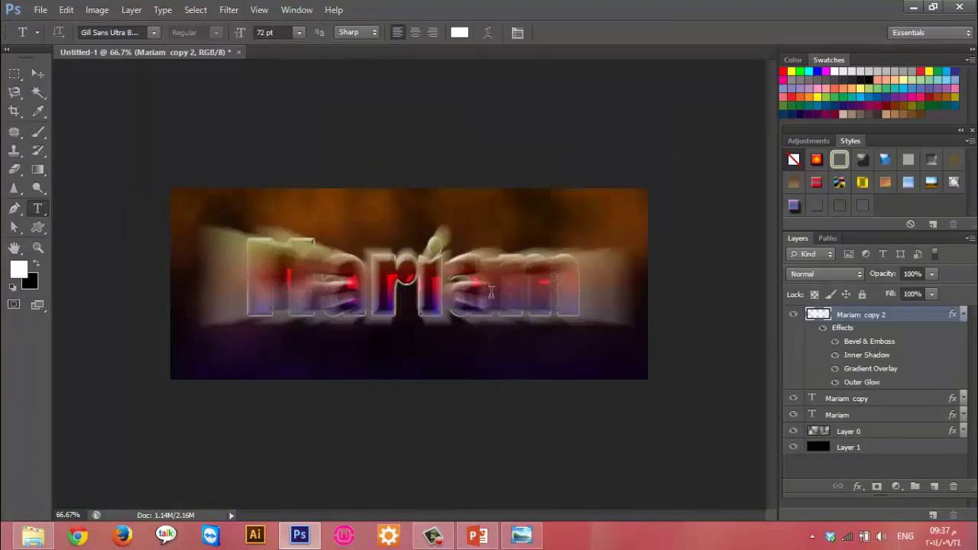
key("ctrl+alt+z")
key("ctrl+alt+z")
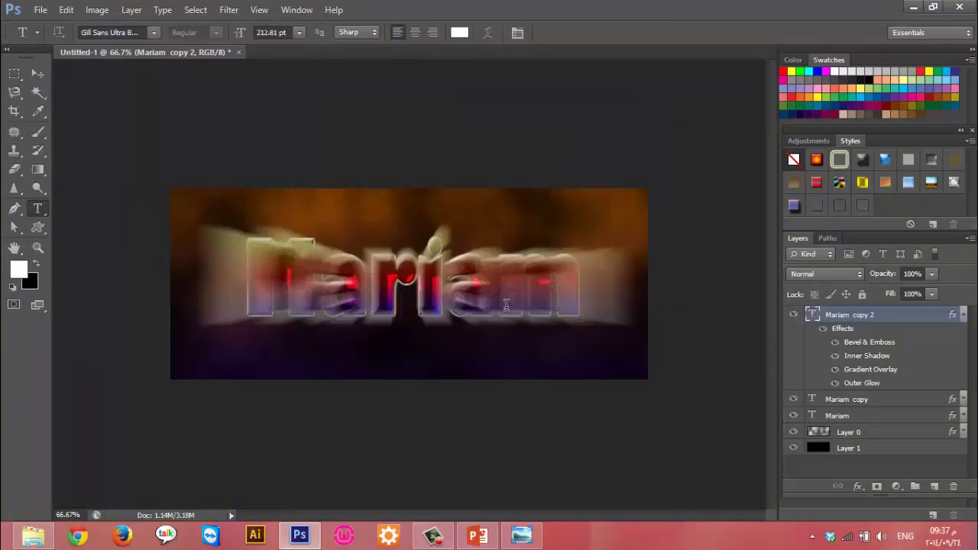
Hide Inner Shadow and Outer Glow, then apply the Zoom Radial Blur at 100
left_click(835, 355)
left_click(836, 383)
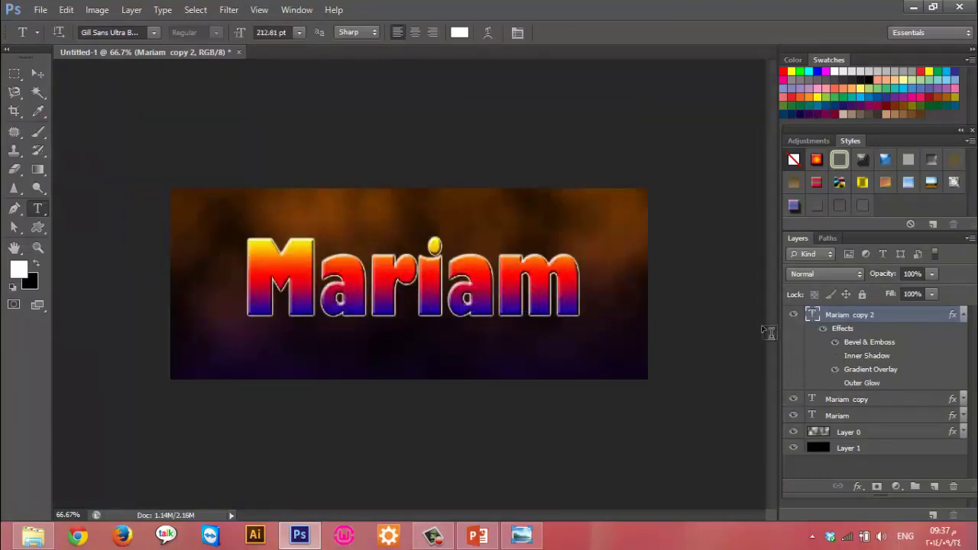
left_click(230, 10)
mouse_move(236, 154)
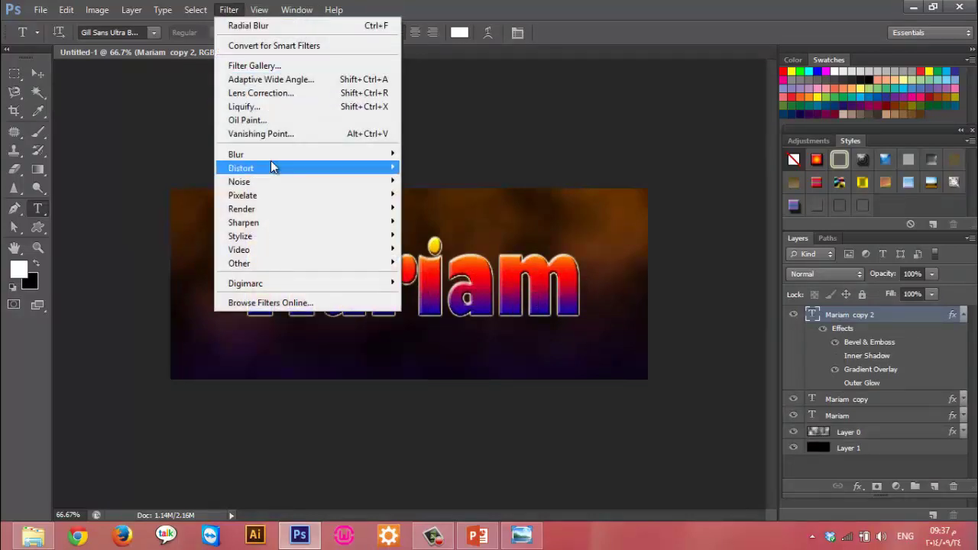
left_click(435, 297)
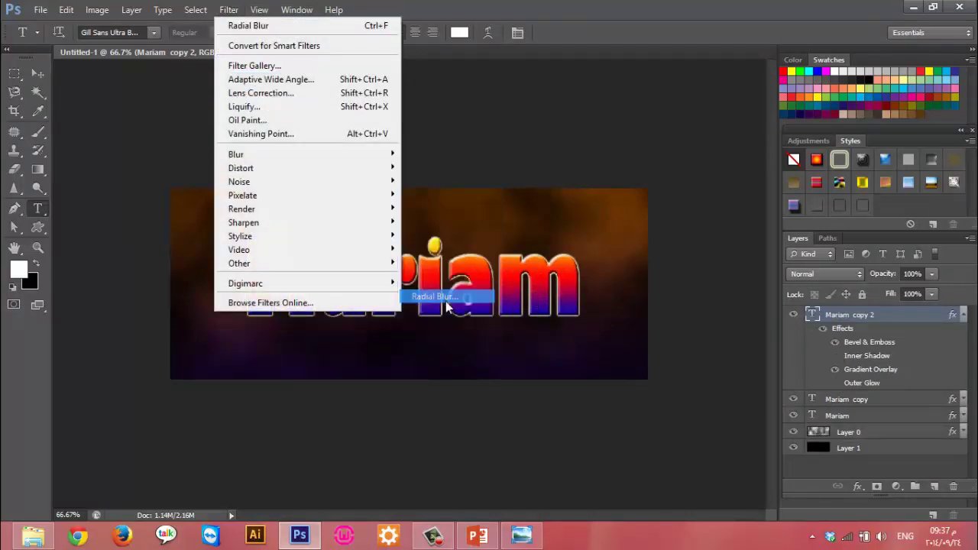
left_click(461, 218)
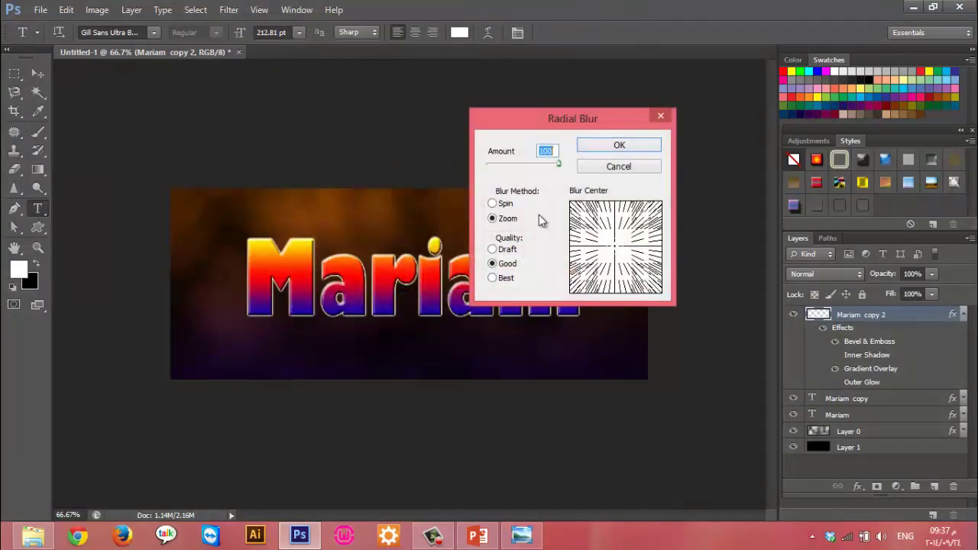
left_click(619, 146)
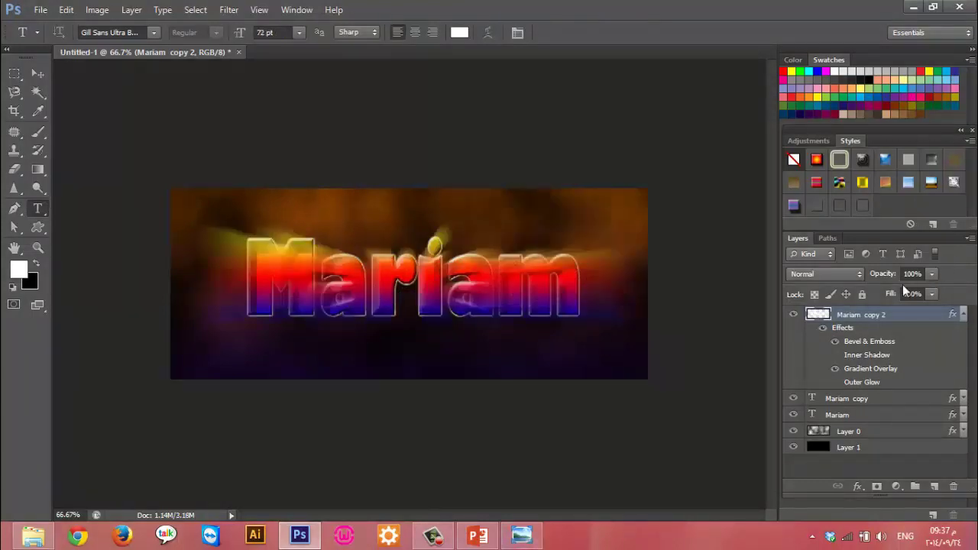
left_click(964, 315)
Duplicate the blurred layer, re-blur the copy, and set its opacity to 28%
key("ctrl+j")
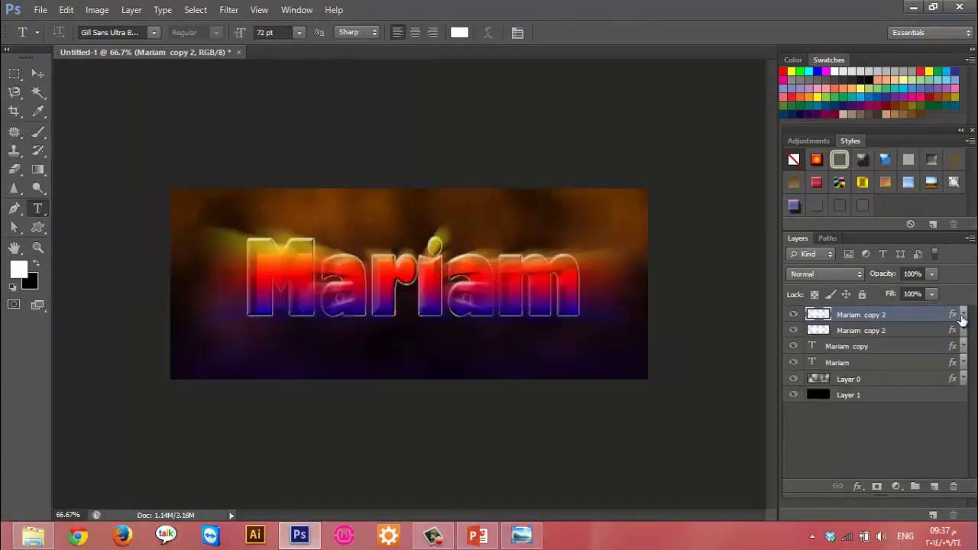
key("ctrl+f")
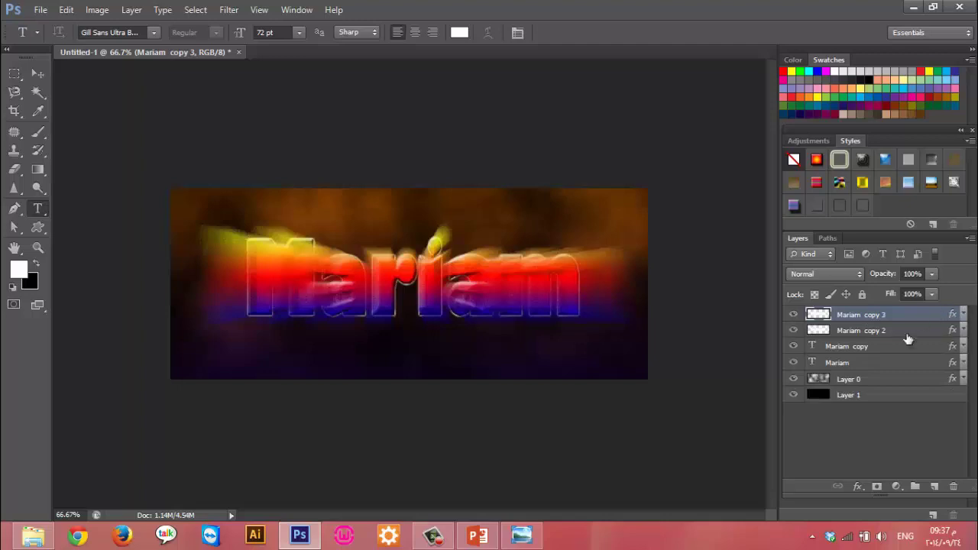
left_click(933, 274)
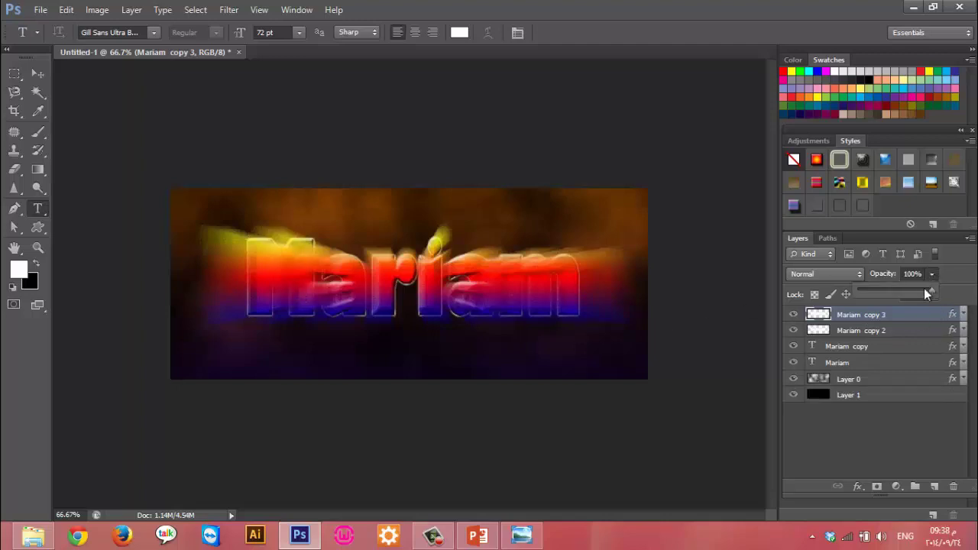
left_click_drag(899, 295, 893, 296)
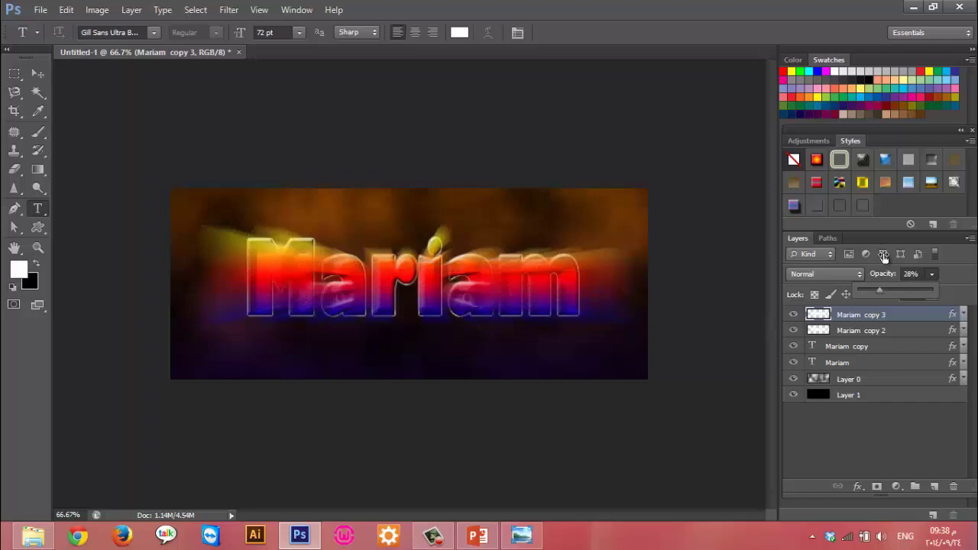
left_click(574, 480)
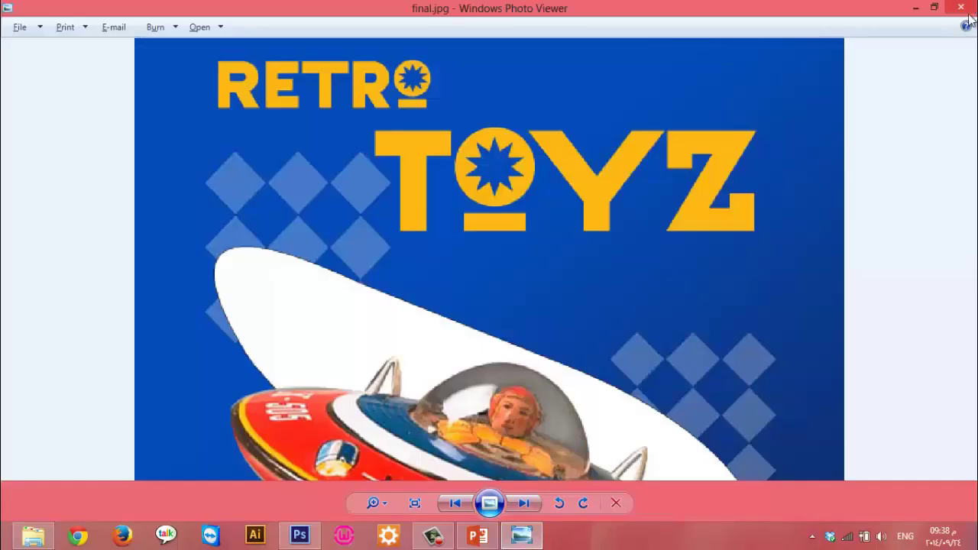
left_click(585, 451)
left_click(496, 535)
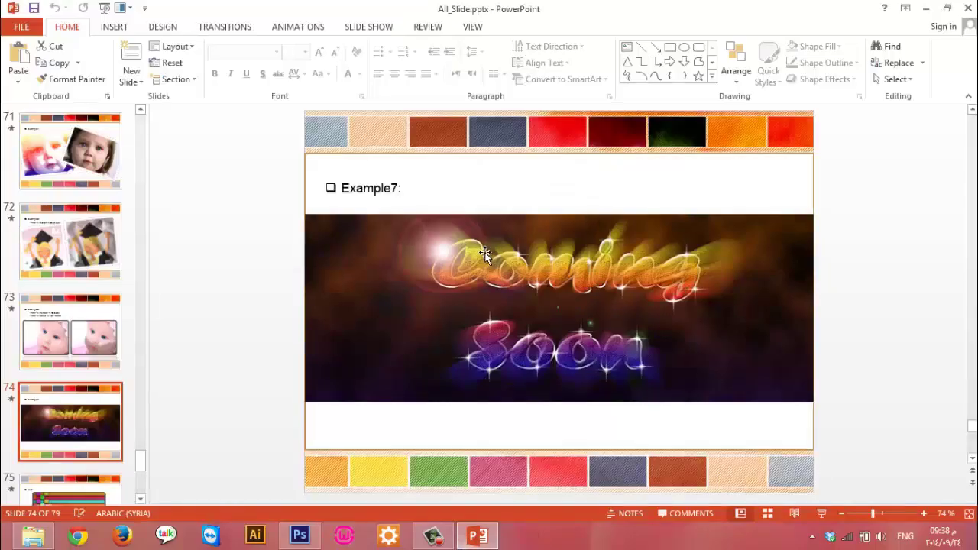
left_click(493, 540)
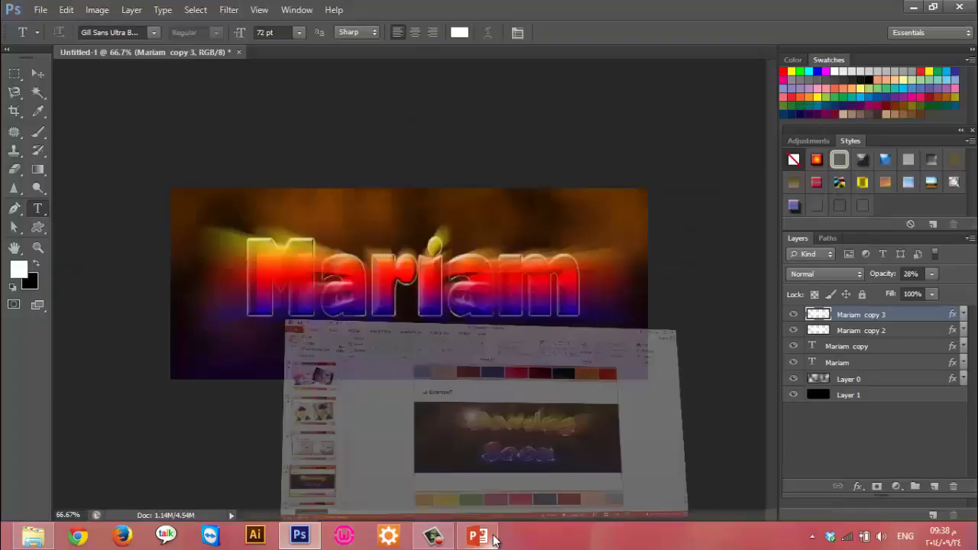
Add a black-filled Layer 2 and render a Lens Flare just left of the banner centre
key("ctrl+shift+n")
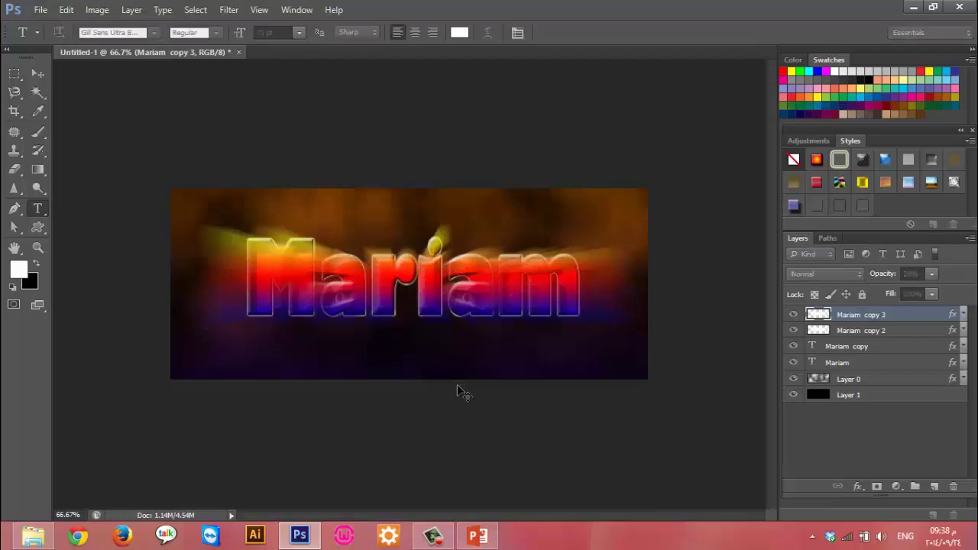
key("Return")
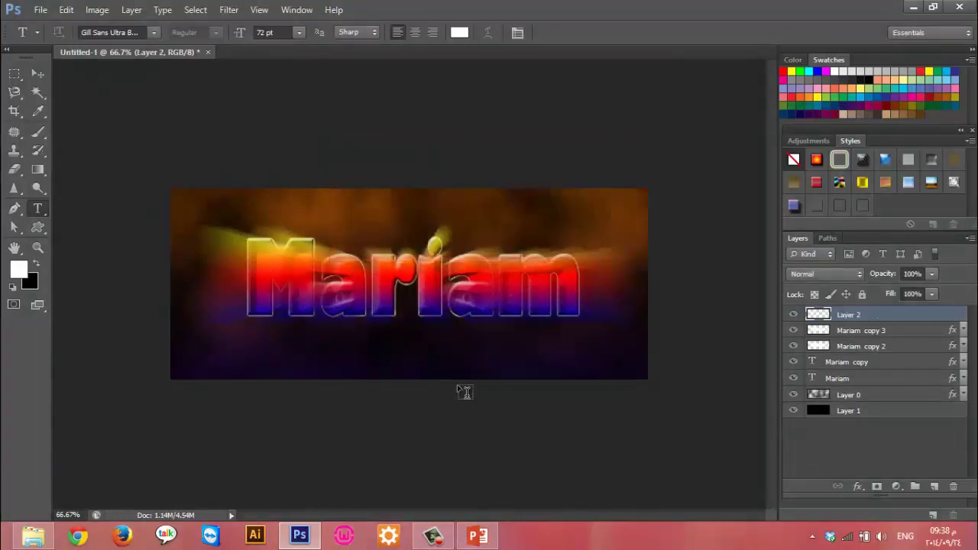
key("ctrl+BackSpace")
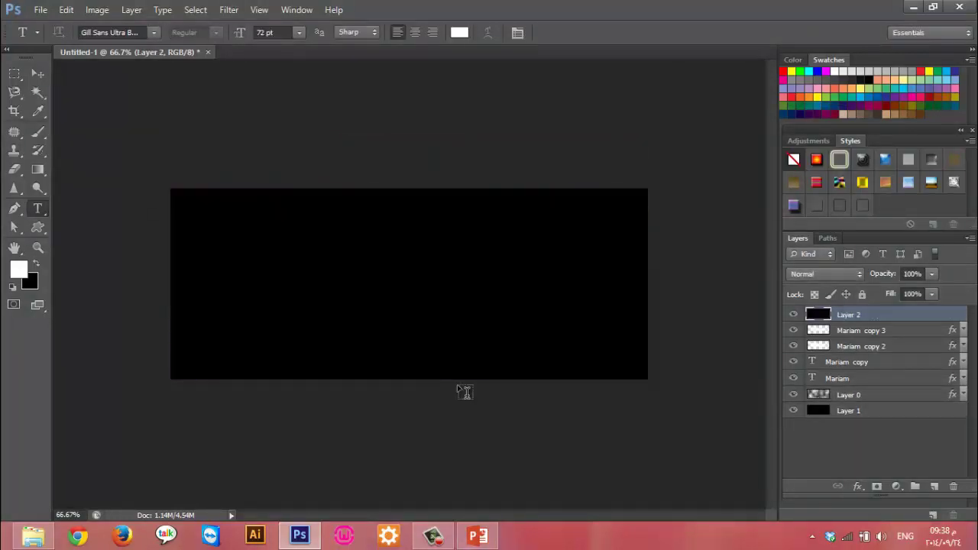
left_click(228, 10)
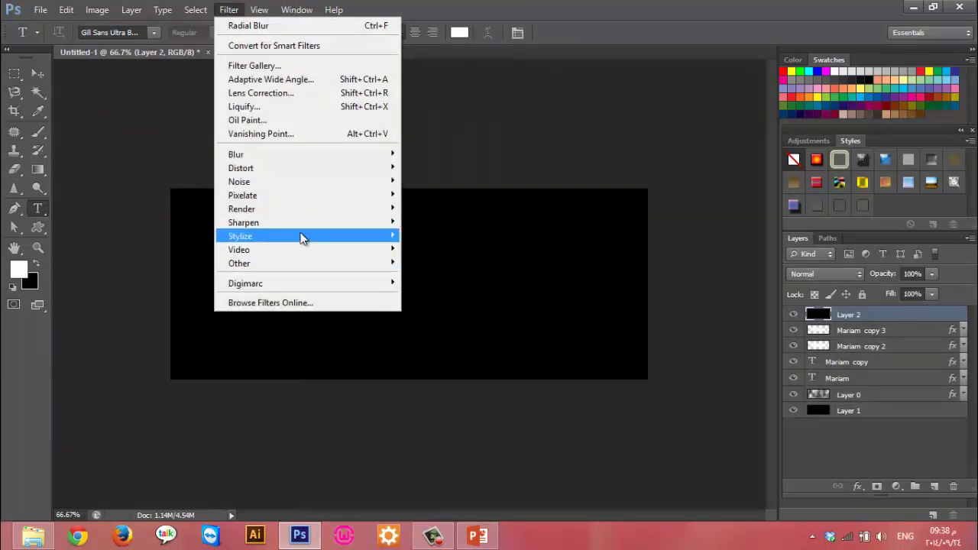
mouse_move(242, 208)
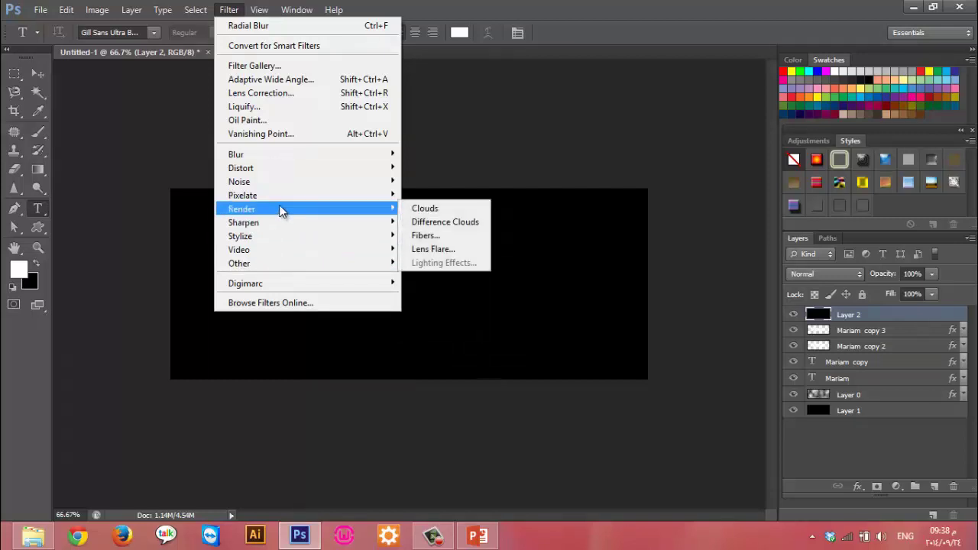
left_click(442, 249)
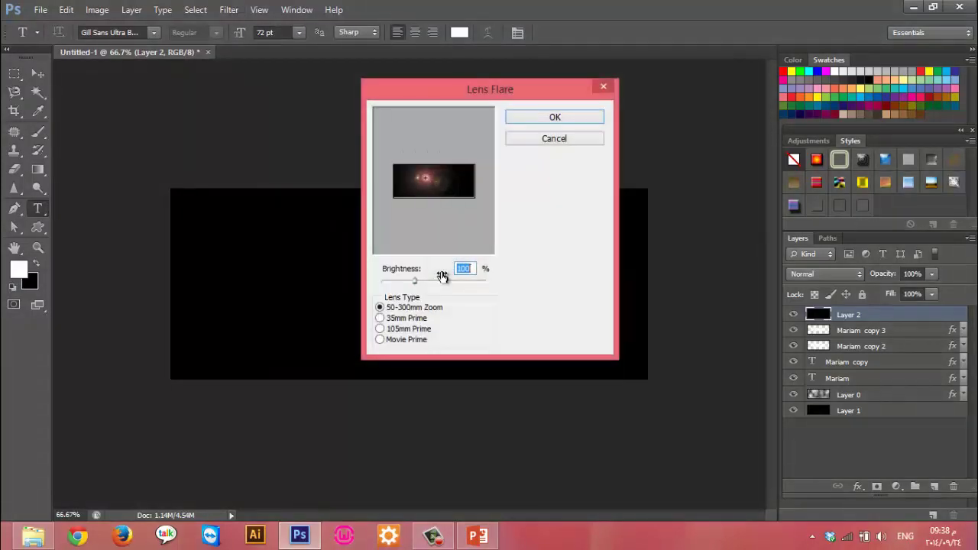
left_click_drag(412, 189, 422, 178)
left_click(557, 119)
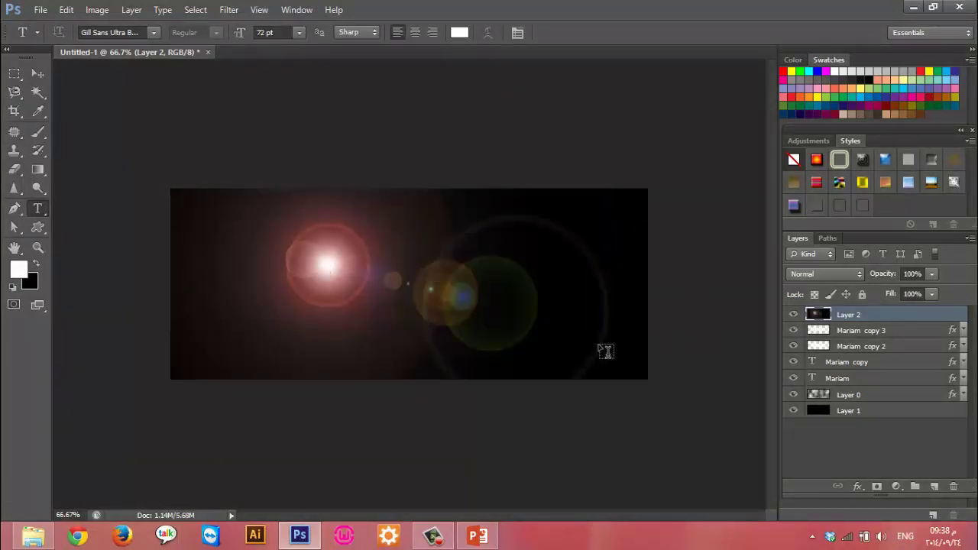
Set Layer 2 to Lighten blending and move the flare left over the M
left_click(815, 275)
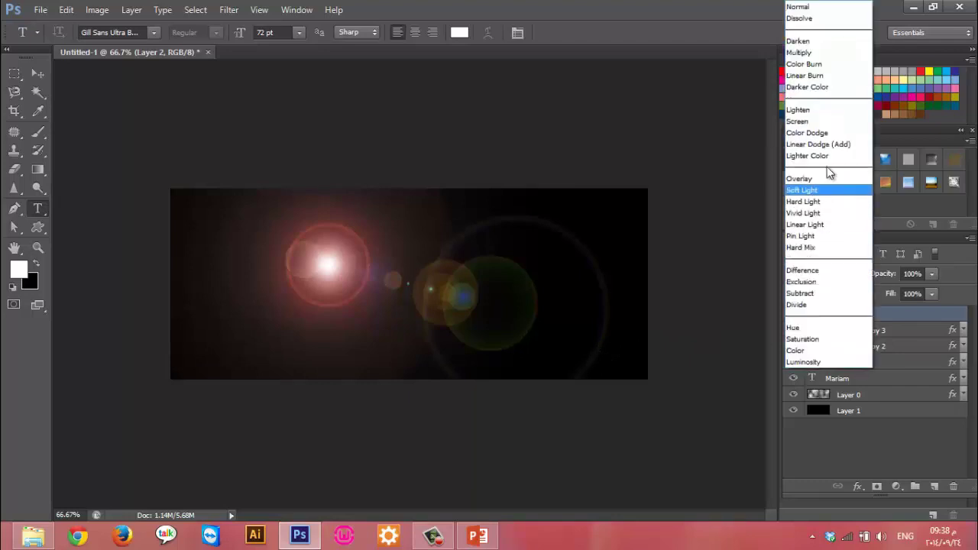
left_click(813, 110)
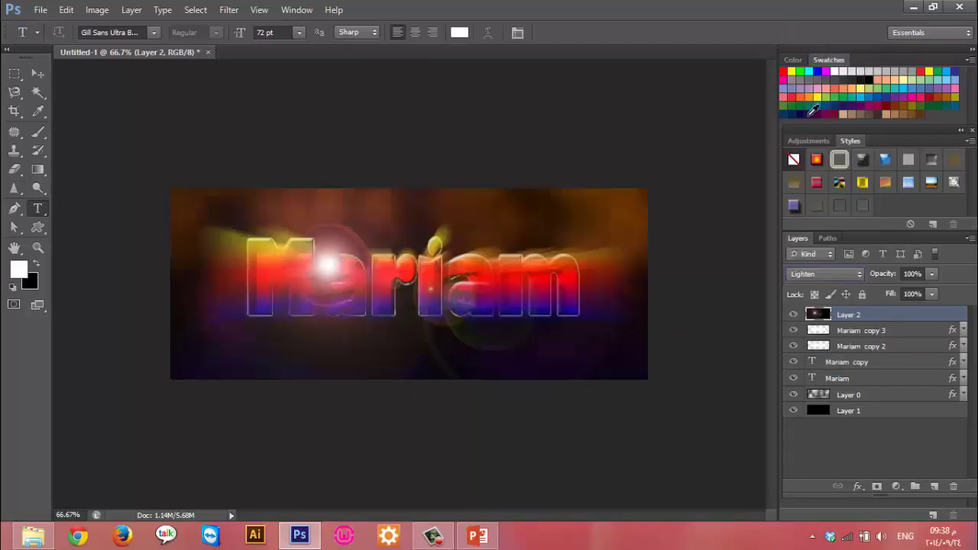
left_click(37, 74)
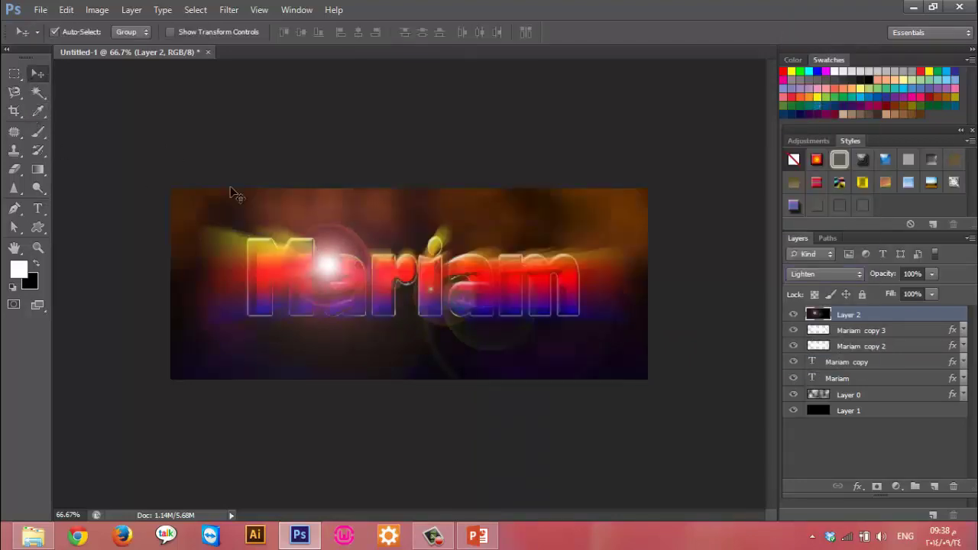
left_click_drag(307, 264, 240, 265)
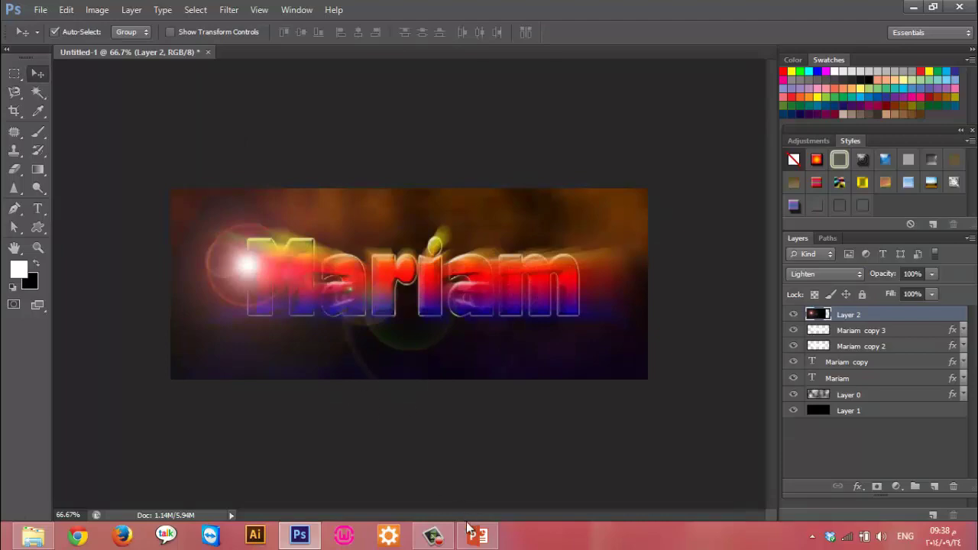
left_click(483, 542)
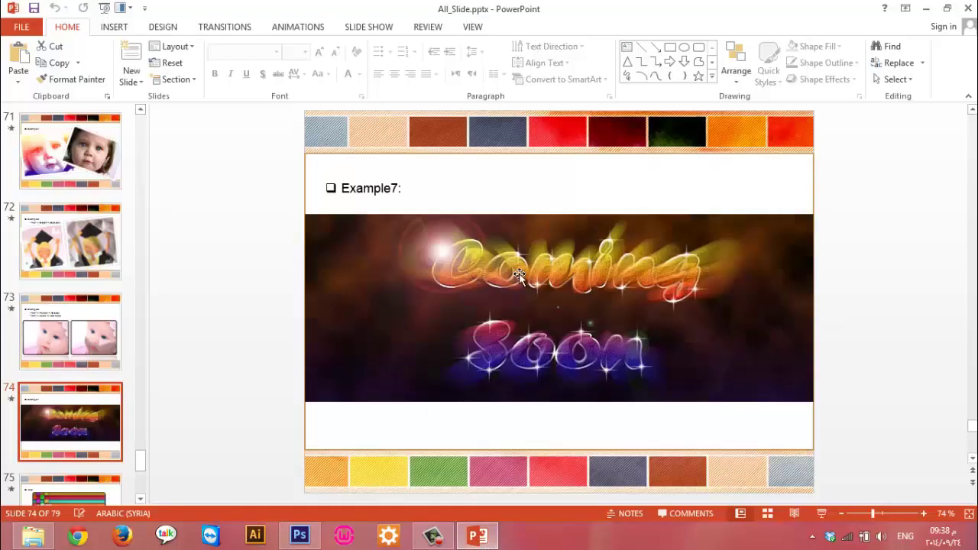
left_click(480, 538)
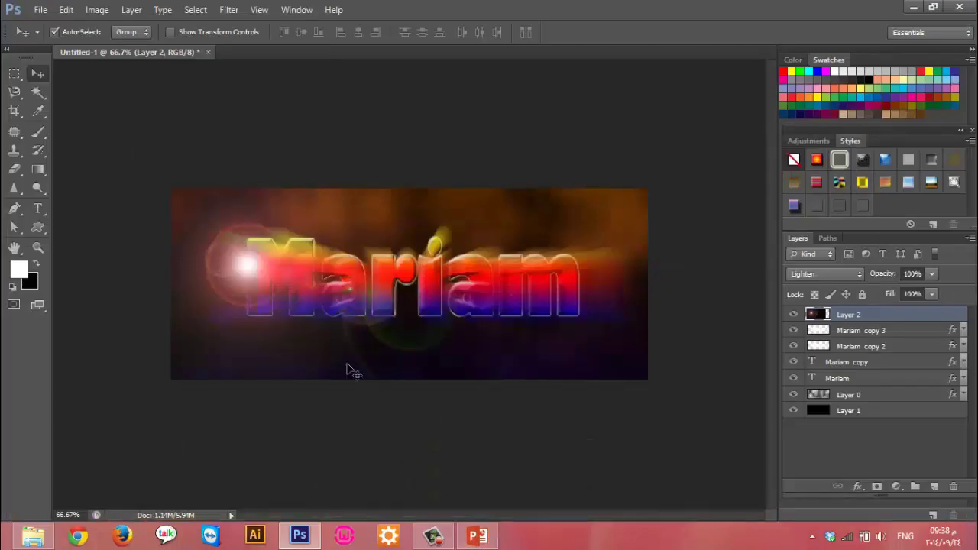
key("alt+Tab")
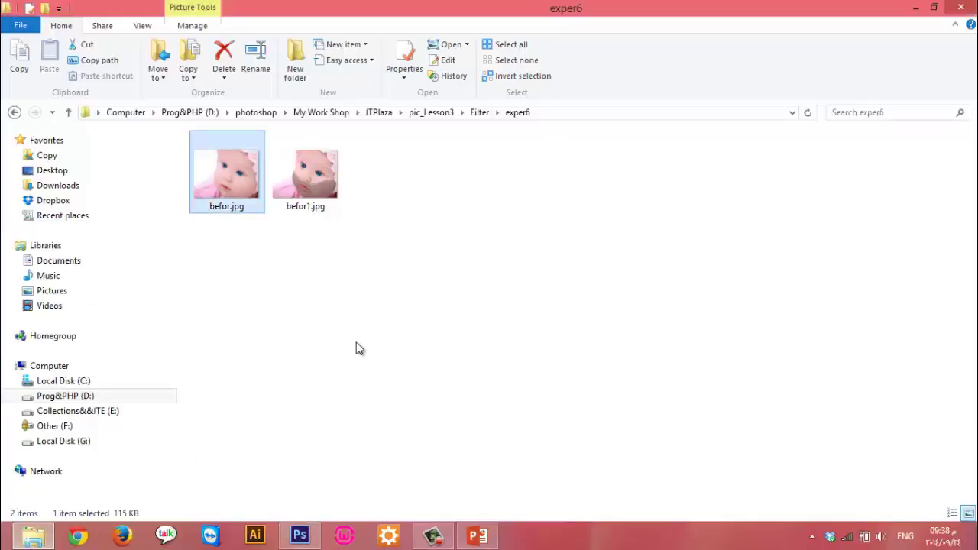
key("BackSpace")
key("BackSpace")
key("BackSpace")
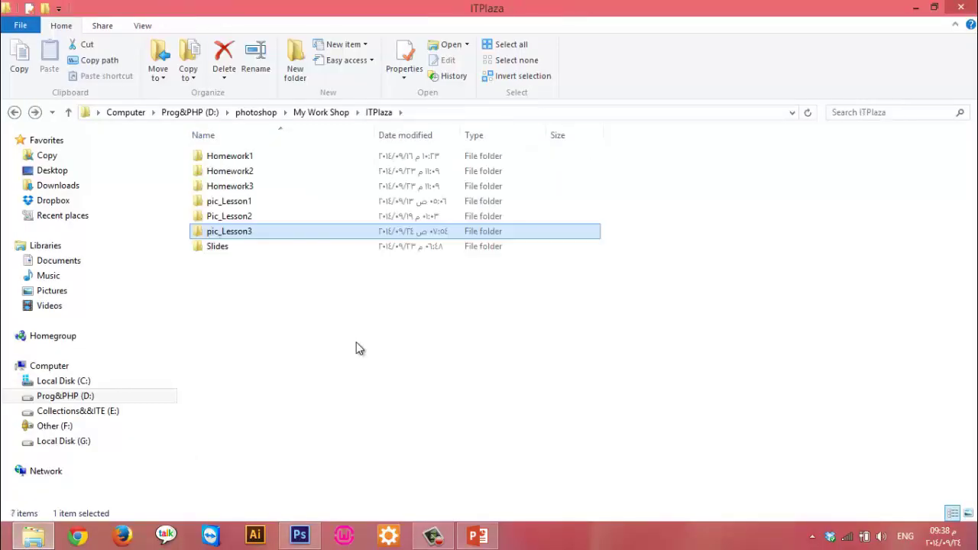
key("Up")
key("Up")
key("Up")
key("Down")
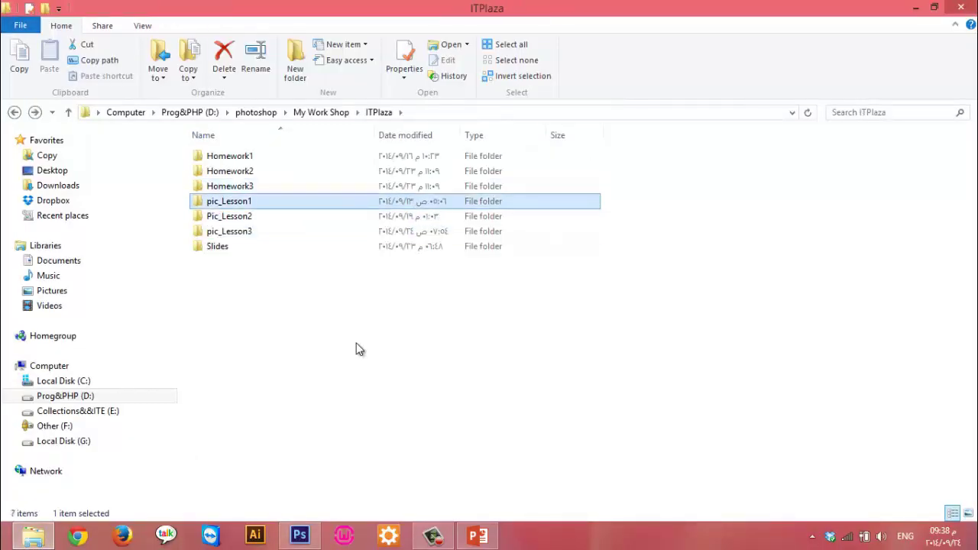
key("Return")
key("Down")
key("Up")
key("Return")
key("BackSpace")
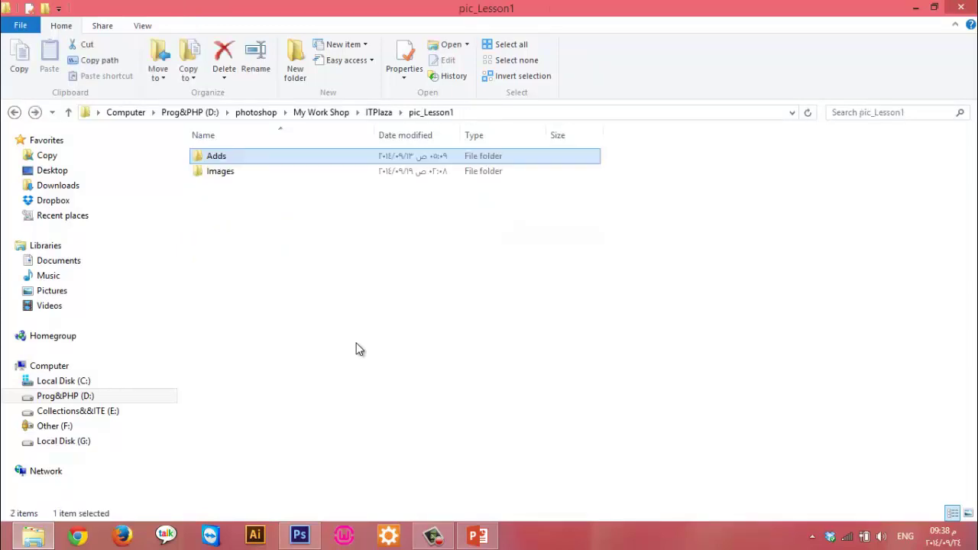
key("BackSpace")
key("BackSpace")
key("BackSpace")
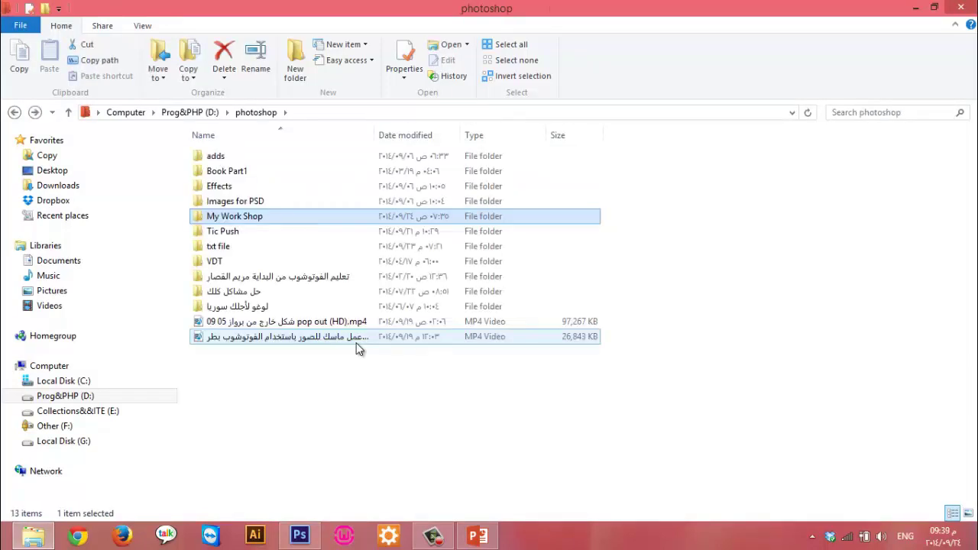
key("Up")
key("Down")
key("Down")
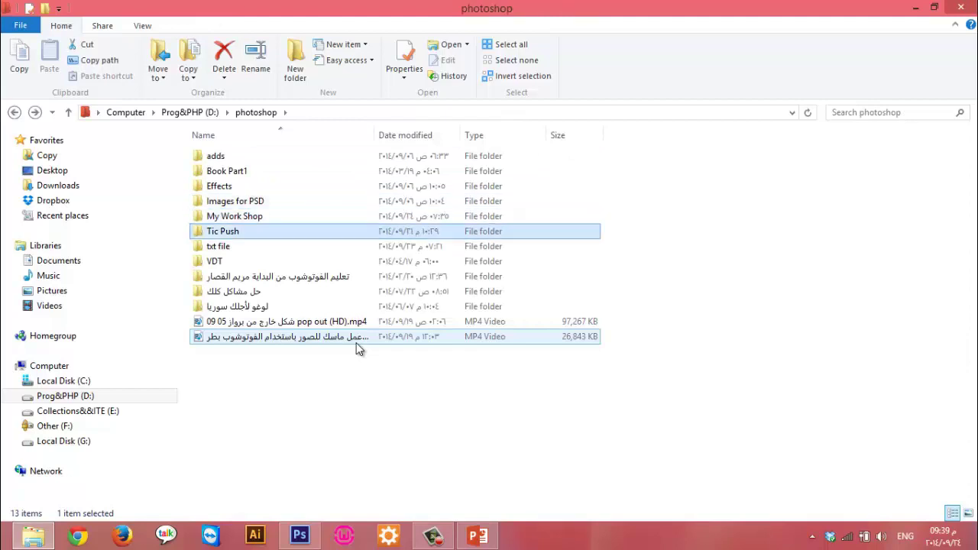
key("Up")
key("Up")
key("Return")
key("BackSpace")
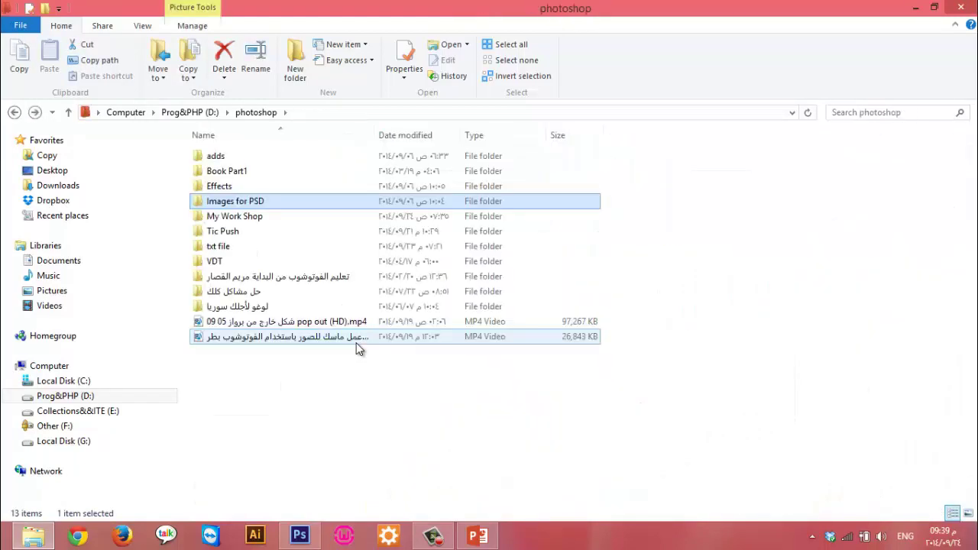
key("Down")
key("Down")
key("Up")
key("Return")
key("Down")
key("Up")
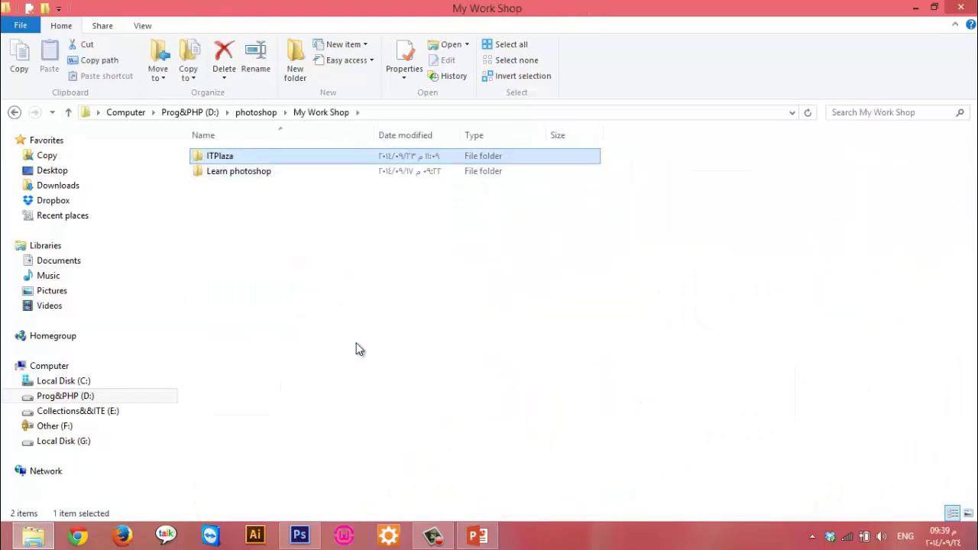
key("Return")
key("BackSpace")
key("Down")
key("Return")
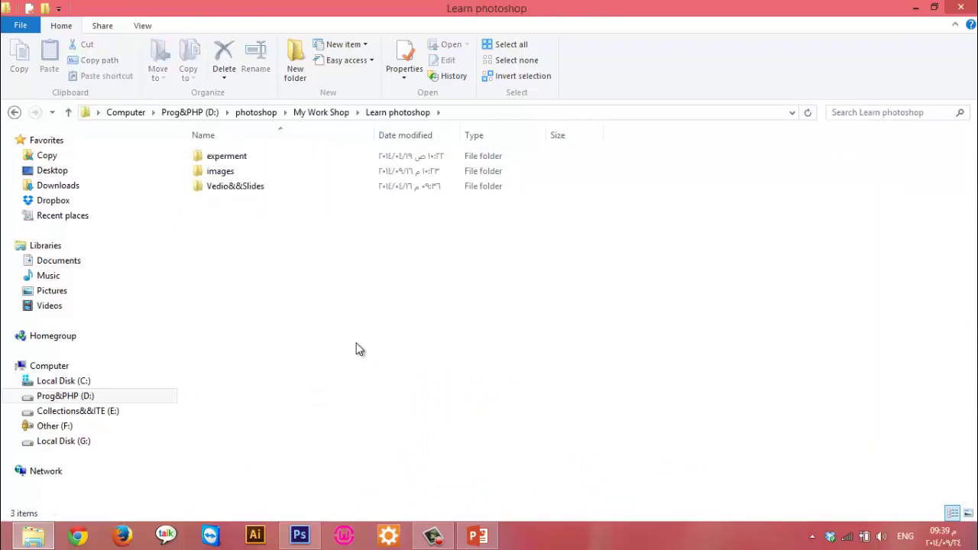
key("Down")
key("Up")
key("Return")
key("Down")
key("Down")
key("Down")
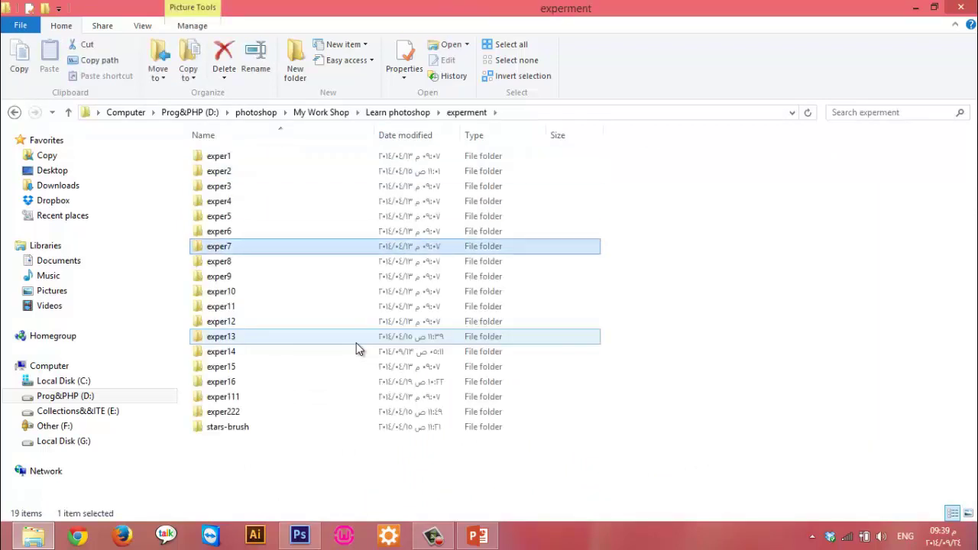
key("Down")
key("Down")
key("Down")
key("Return")
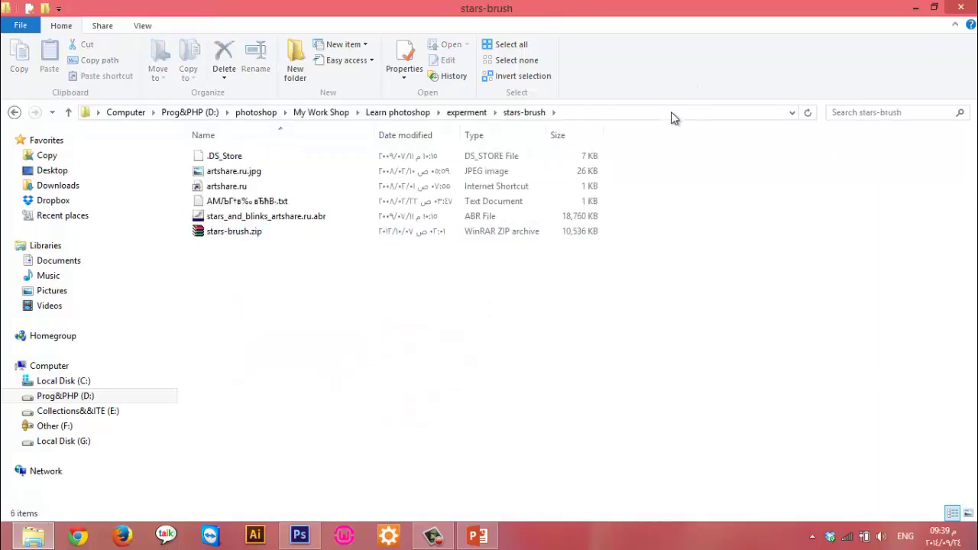
left_click(672, 112)
left_click(299, 537)
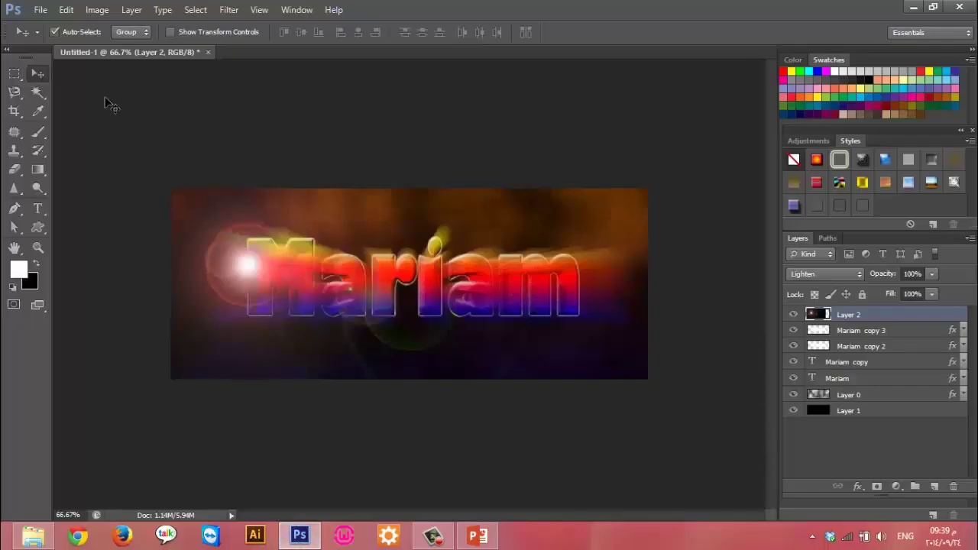
Load the stars_and_blinks_artshare.ru.abr brush library into the Brush presets
left_click(38, 131)
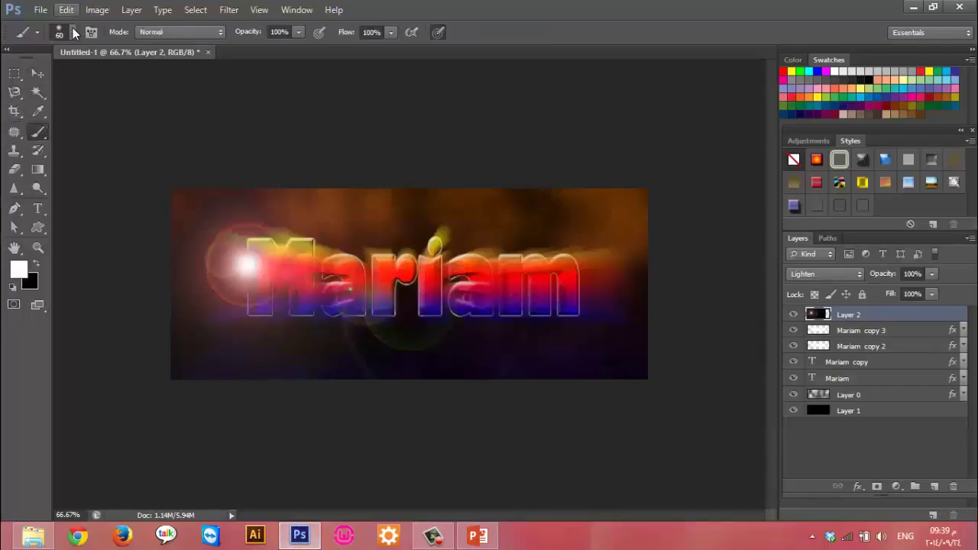
left_click(72, 32)
left_click(185, 58)
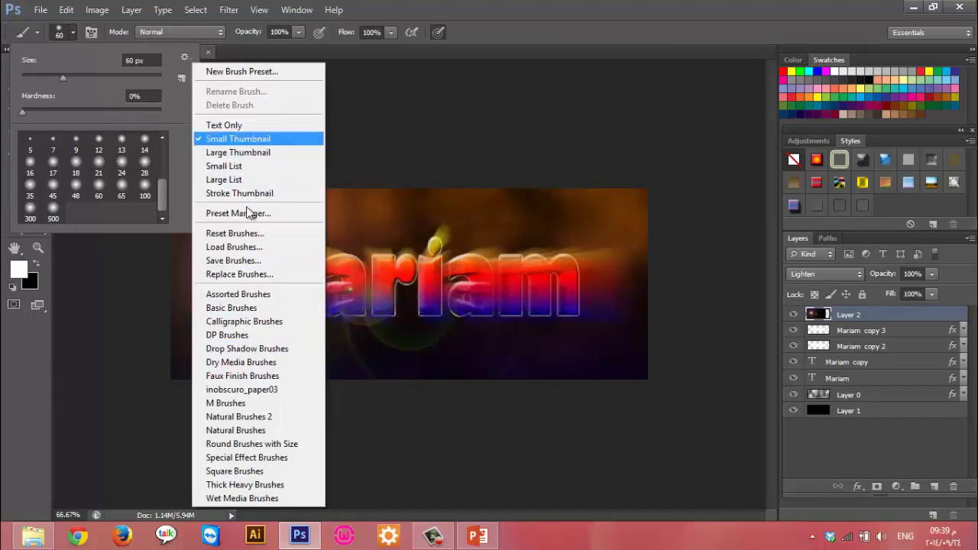
left_click(237, 247)
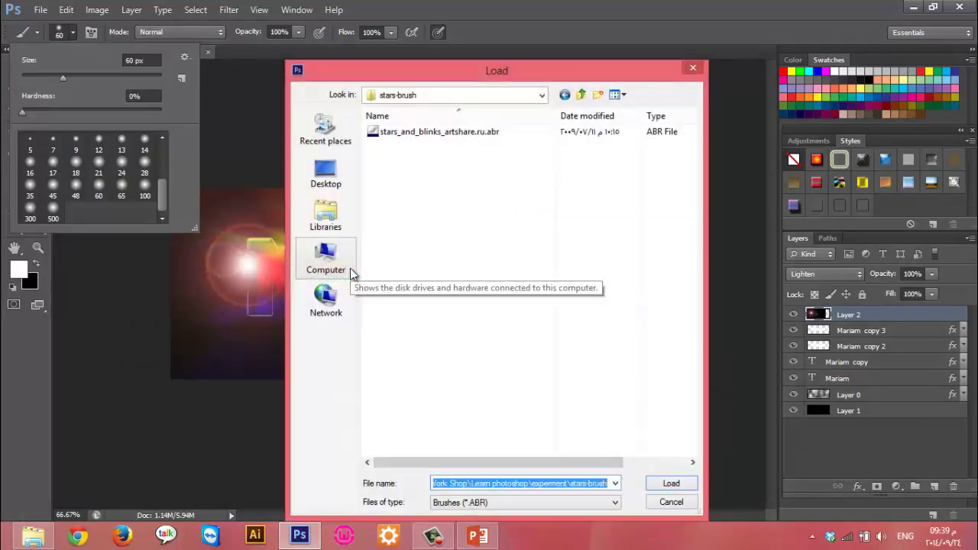
double_click(454, 135)
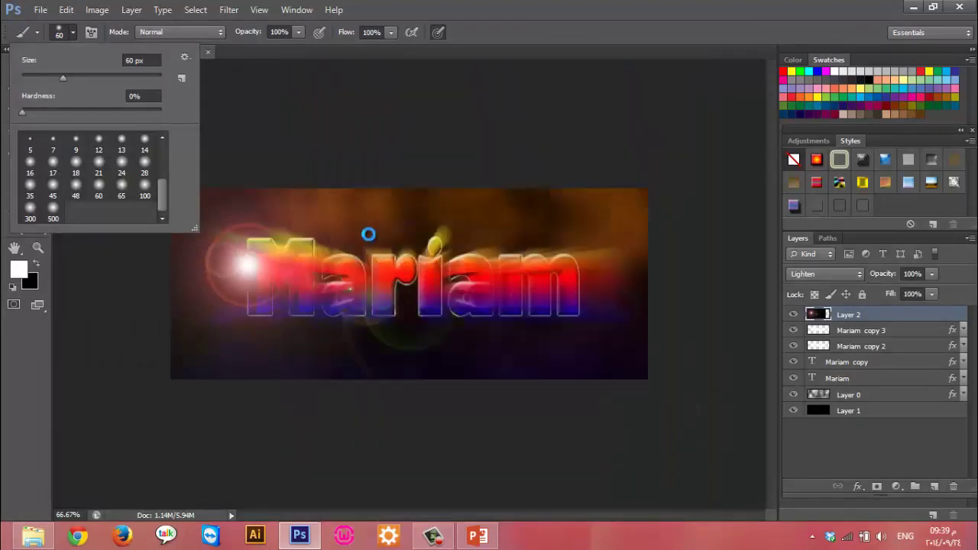
left_click_drag(164, 162, 162, 175)
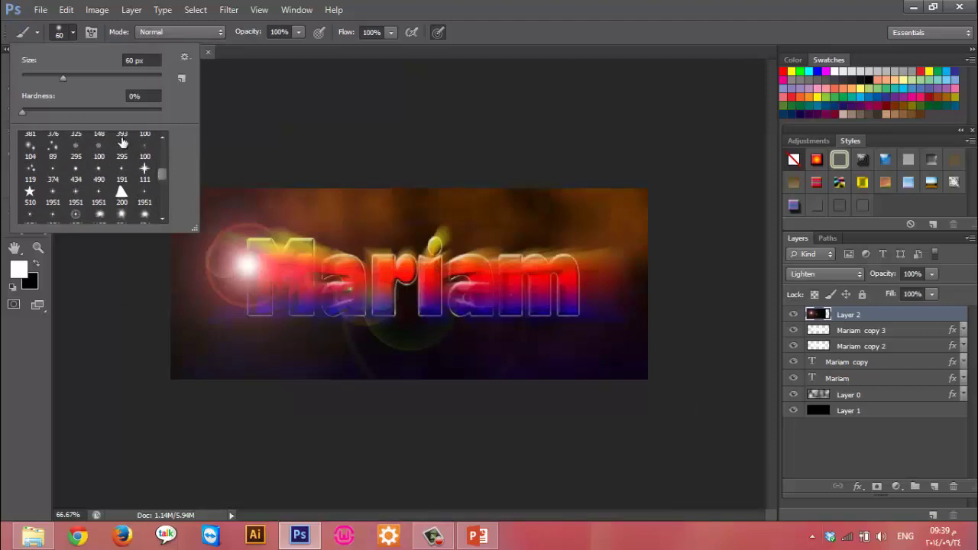
Try several star brushes, settle on the four-point star, and shrink its size
left_click(145, 149)
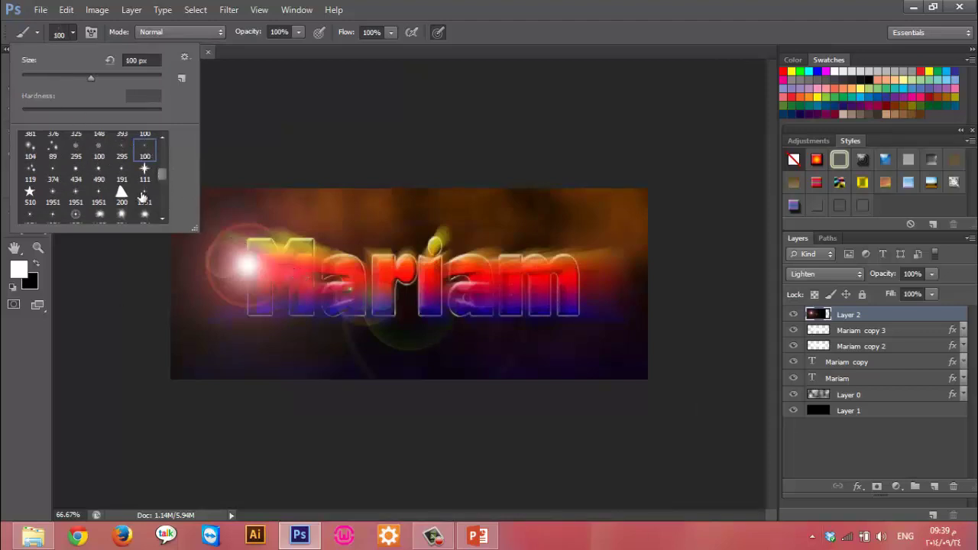
left_click(121, 175)
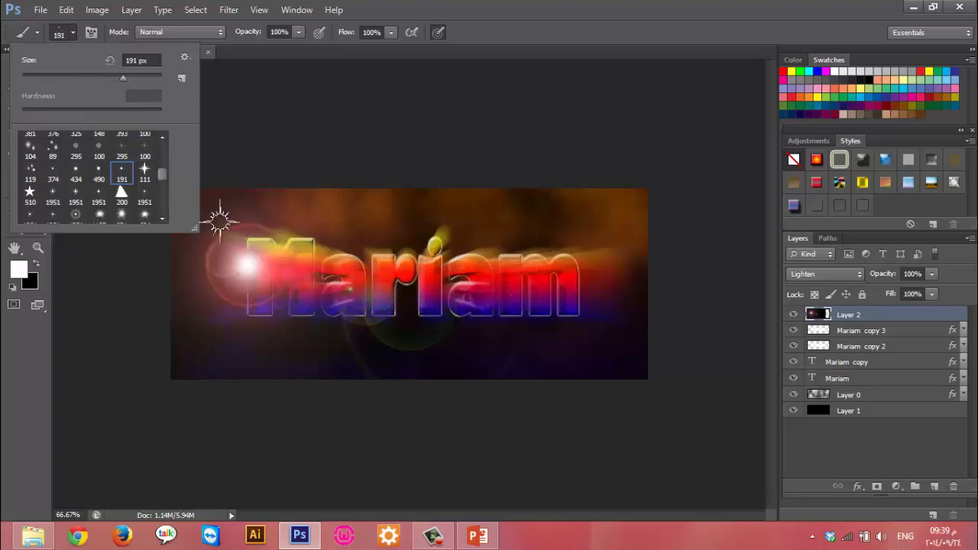
left_click(99, 171)
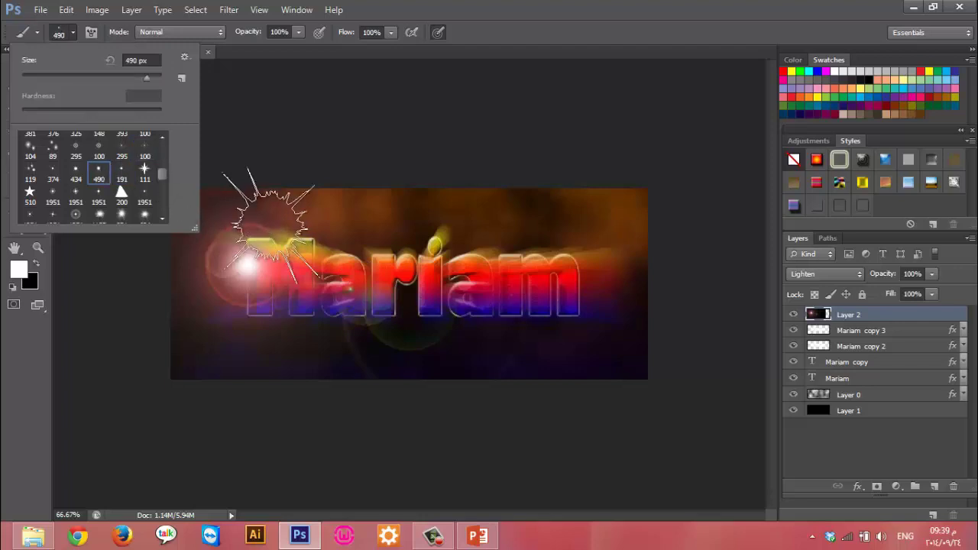
left_click(74, 174)
left_click(52, 171)
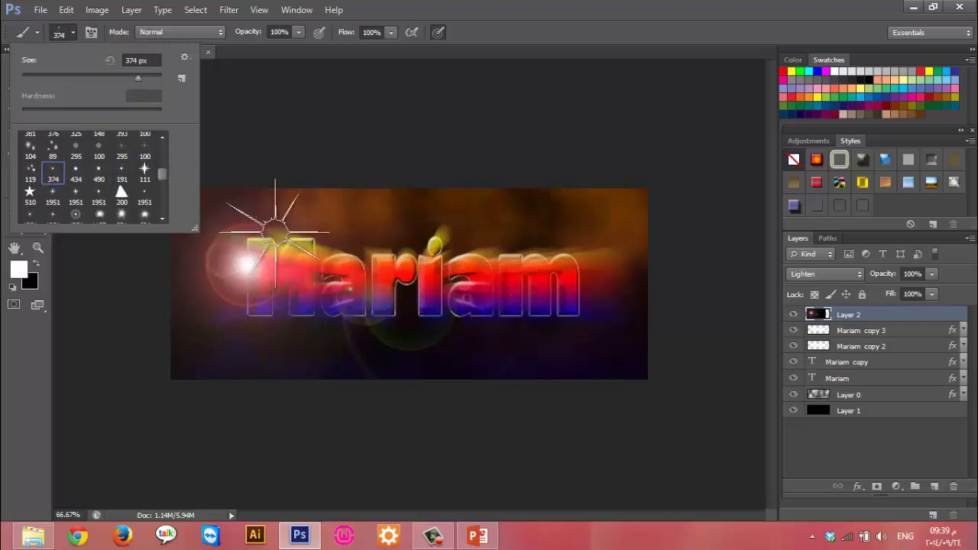
left_click(99, 199)
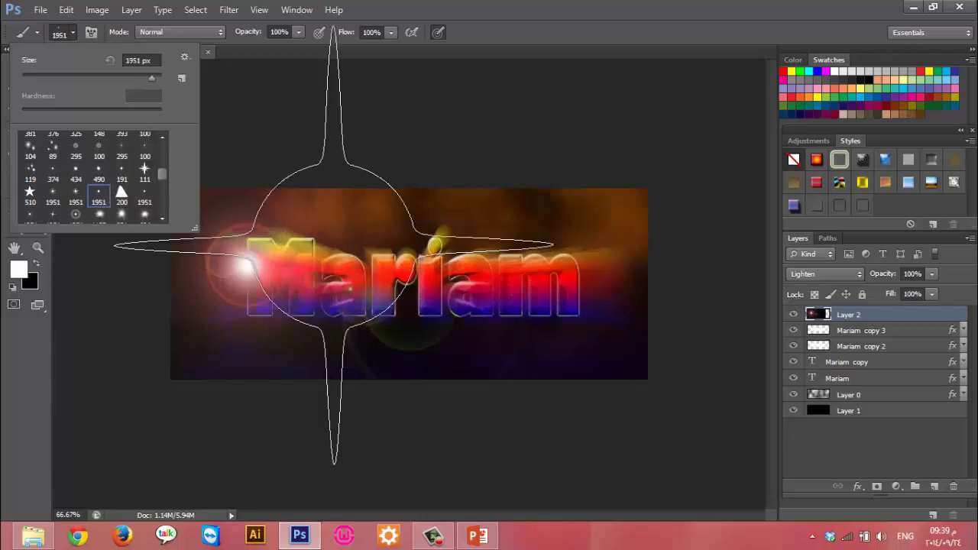
key("Return")
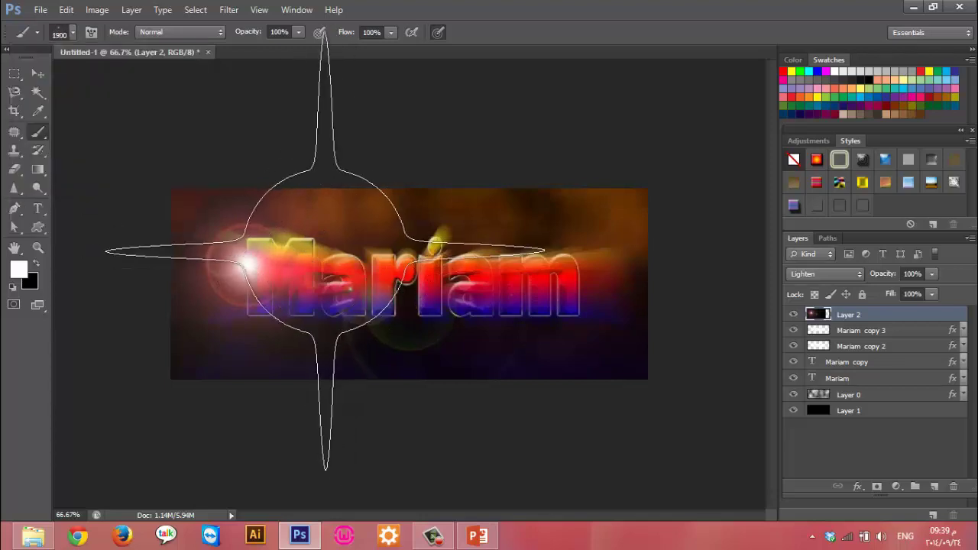
key("bracketleft")
key("bracketleft")
key("bracketleft")
key("bracketleft")
key("bracketleft")
key("bracketleft")
key("bracketleft")
key("bracketleft")
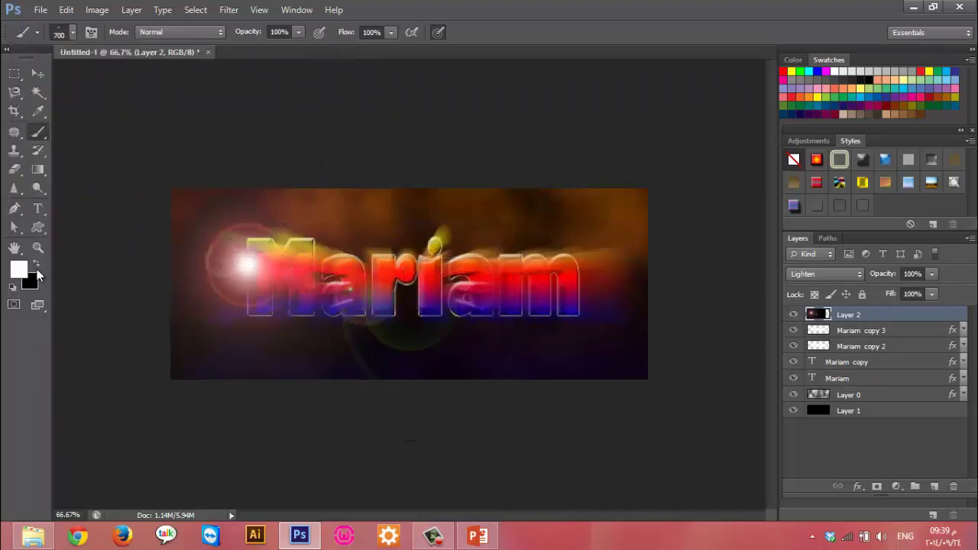
Confirm white as the painting colour, shrink the brush further, and test-stamp a star, then undo it
left_click(19, 269)
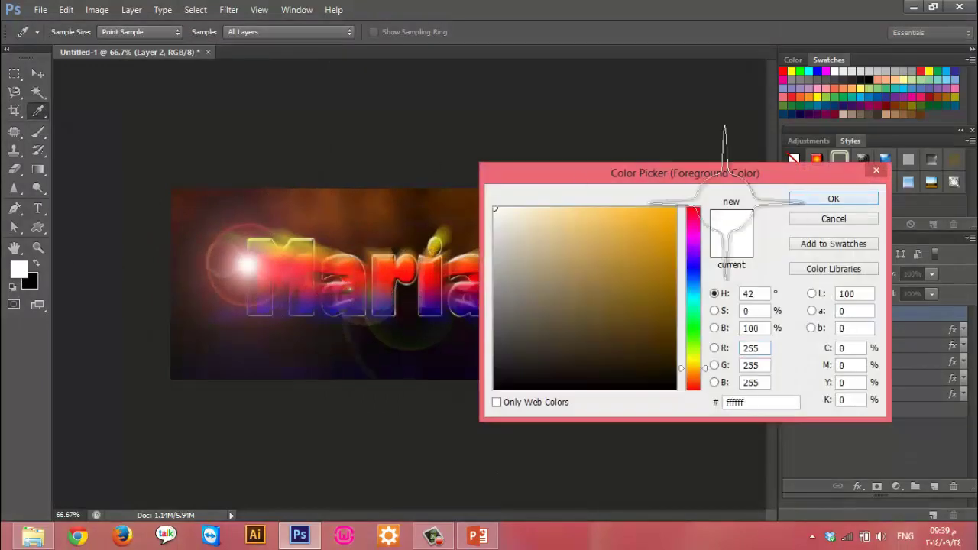
left_click(841, 198)
key("bracketleft")
key("bracketleft")
key("bracketleft")
key("bracketleft")
key("bracketleft")
key("bracketleft")
key("bracketleft")
key("bracketleft")
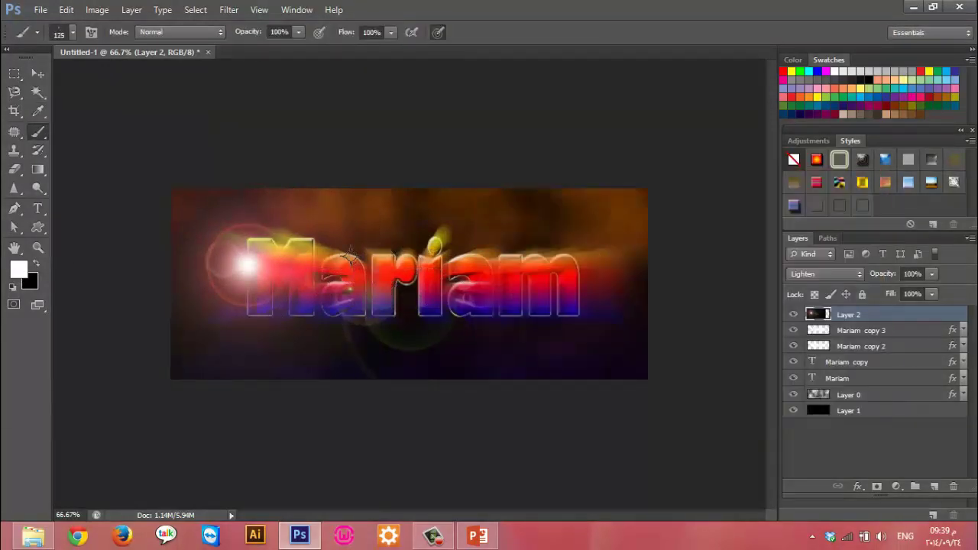
left_click(350, 256)
key("ctrl+z")
On a new layer, stamp white star sparkles across the M, a, i and final m of Mariam
key("ctrl+shift+n")
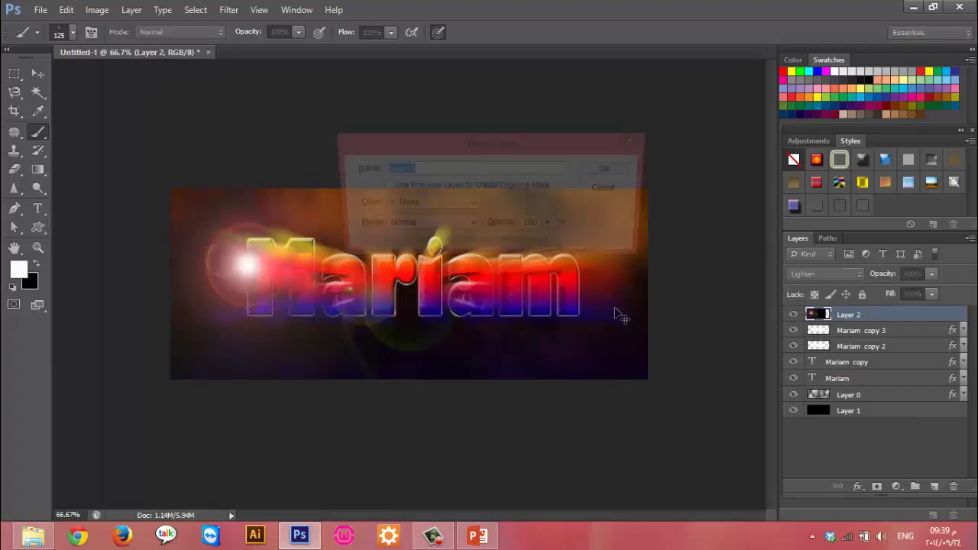
key("Return")
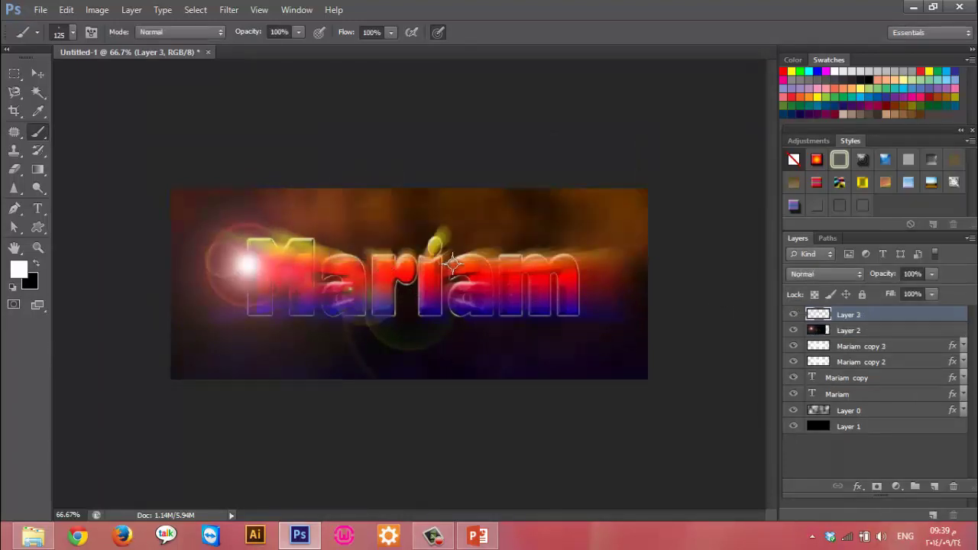
left_click(453, 263)
left_click(465, 312)
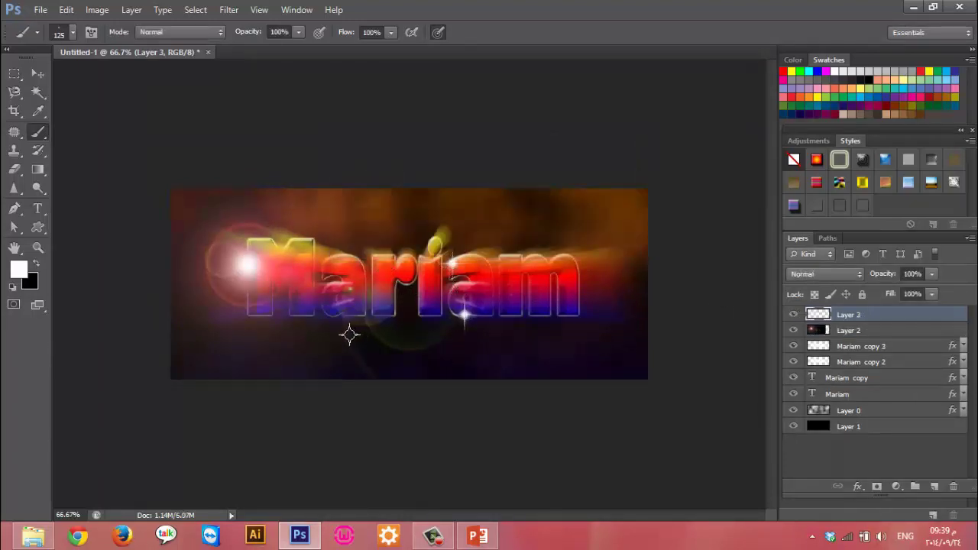
left_click(314, 313)
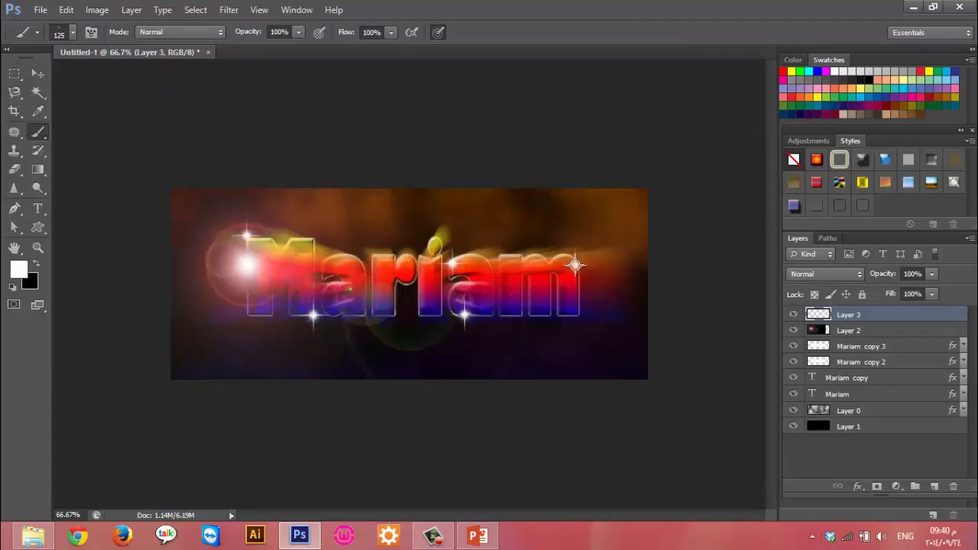
left_click(576, 266)
left_click(549, 262)
left_click(531, 311)
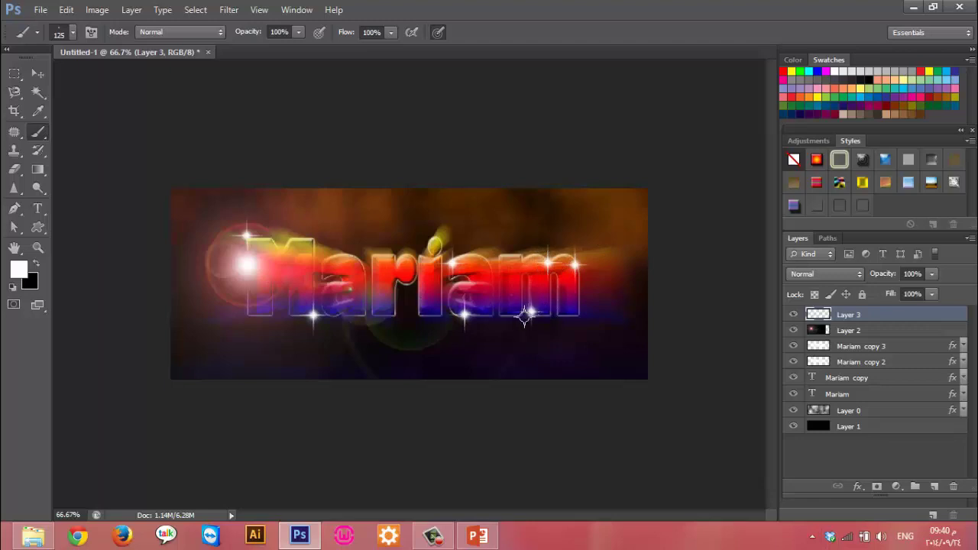
left_click(244, 314)
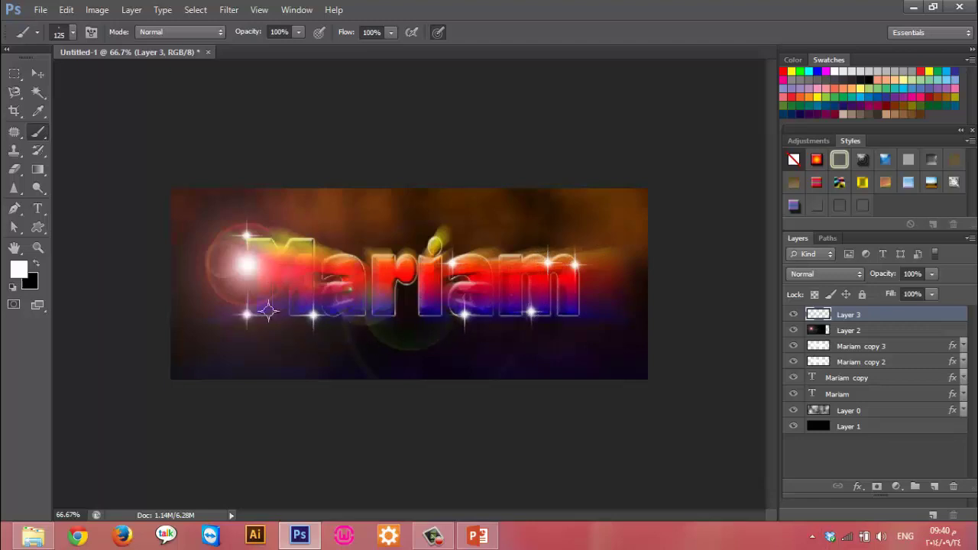
left_click(339, 285)
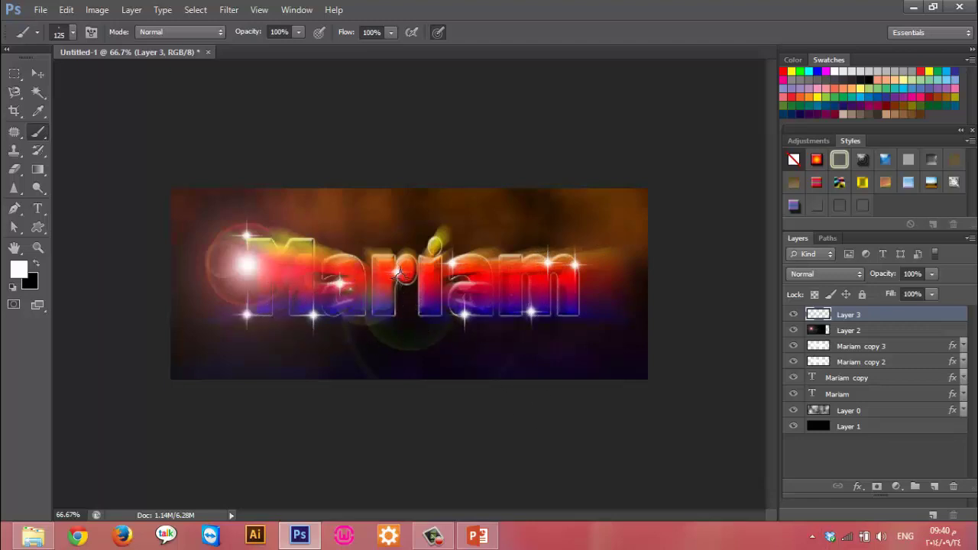
left_click(433, 243)
Toggle the flare and sparkle layers to compare, zoom in, then close the banner without saving
left_click(795, 330)
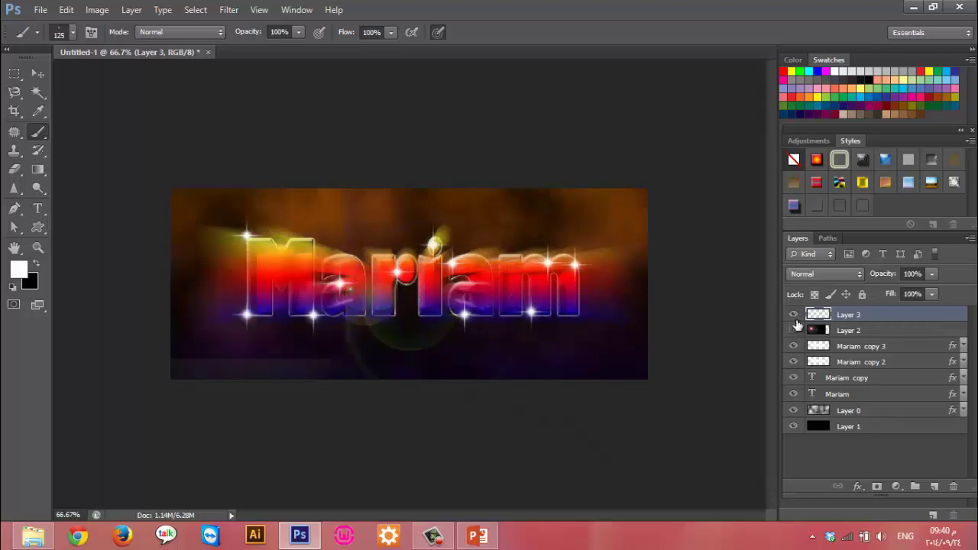
left_click(795, 329)
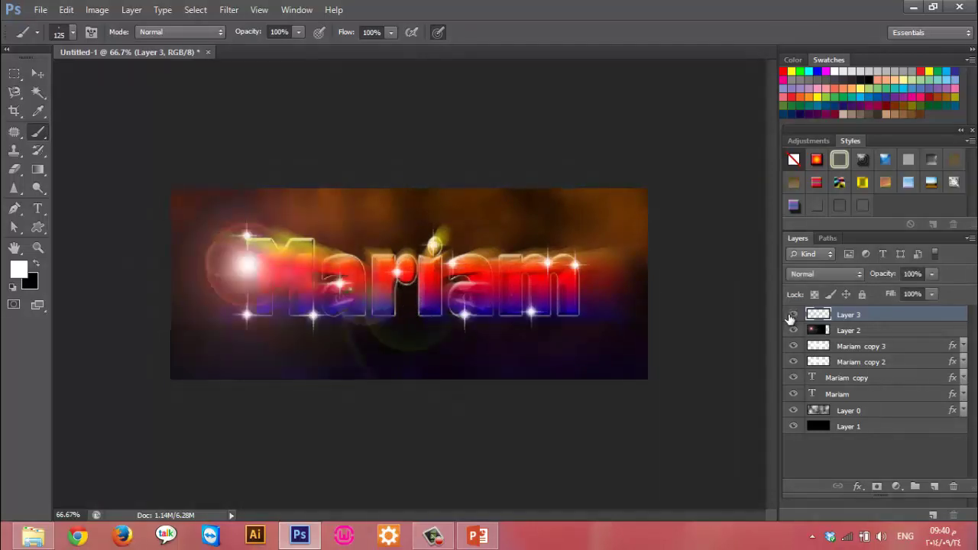
left_click(793, 315)
left_click(793, 315)
scroll(399, 239, "up", 3)
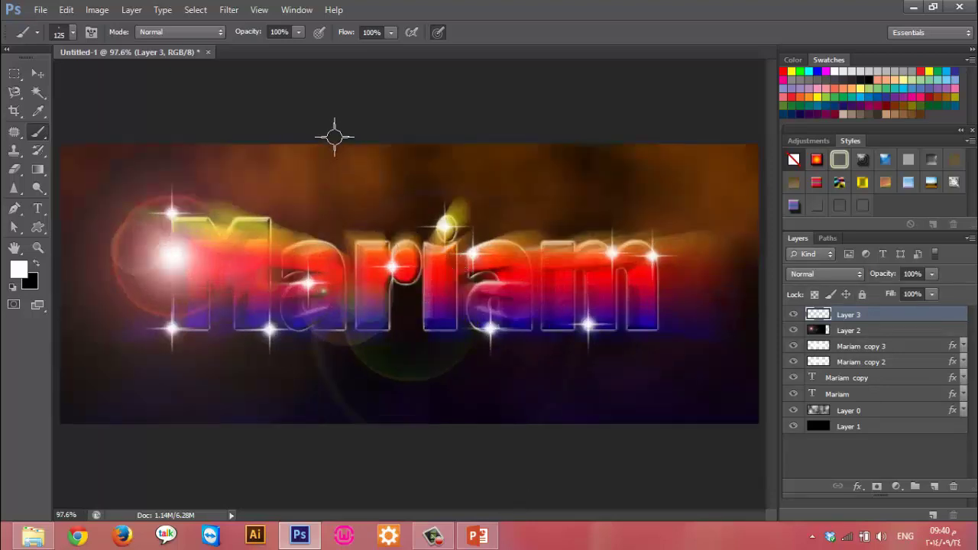
left_click(207, 52)
left_click(482, 212)
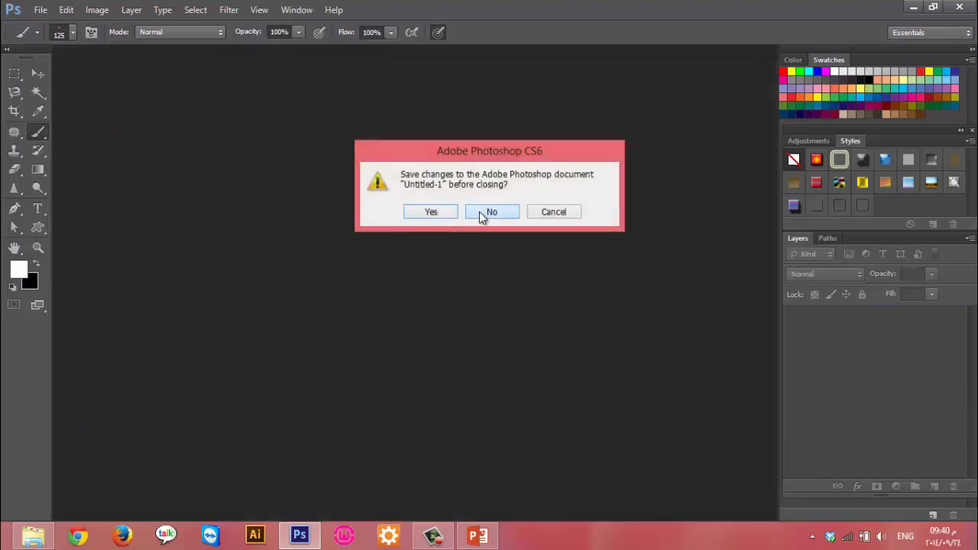
left_click(478, 536)
left_click(91, 495)
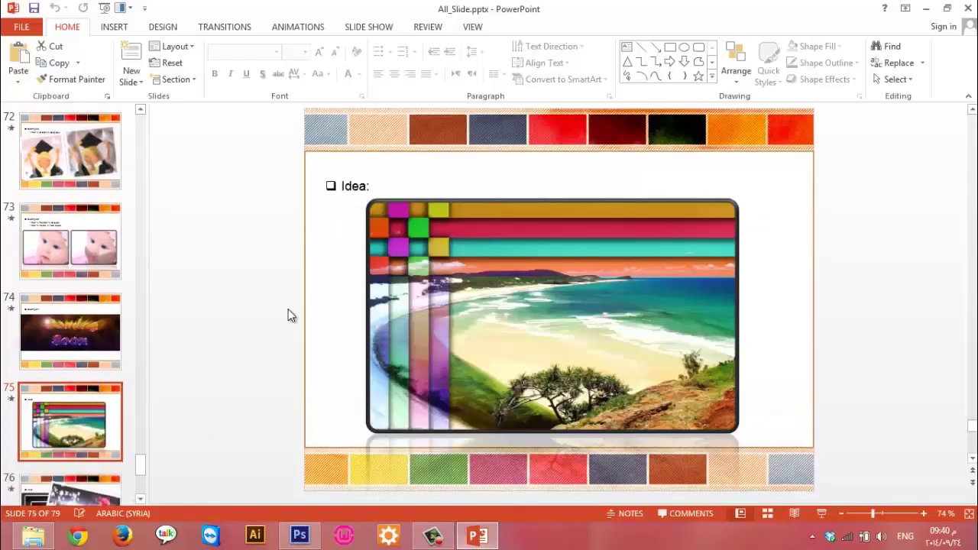
left_click(433, 536)
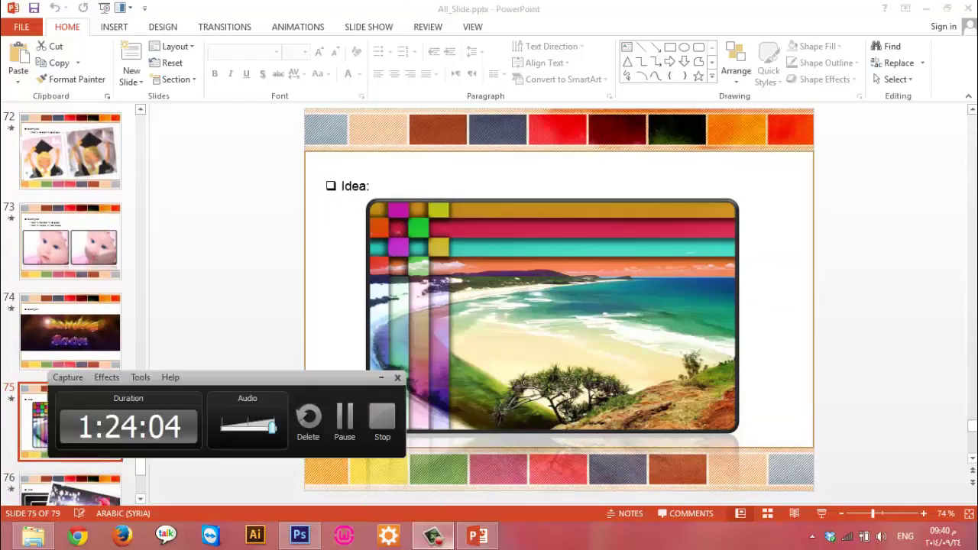
left_click(432, 536)
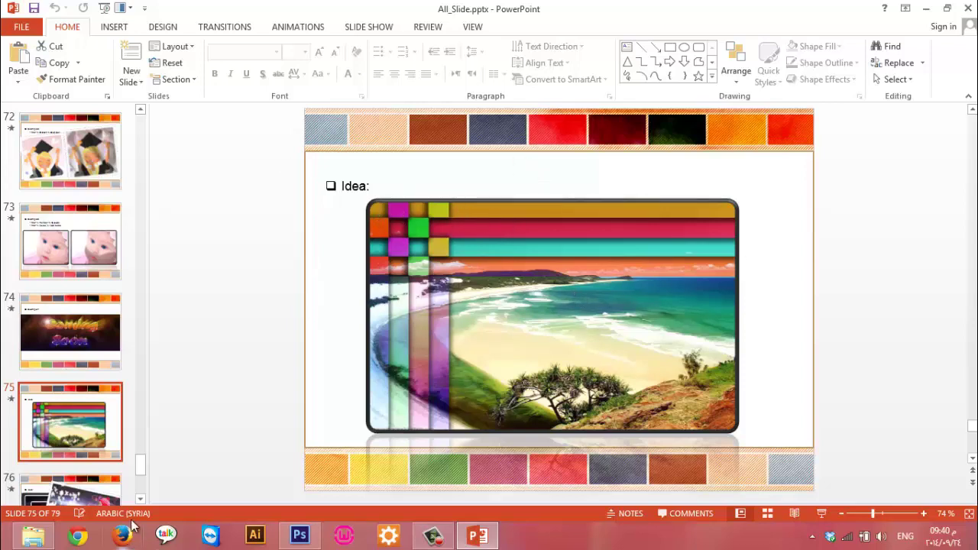
left_click(300, 535)
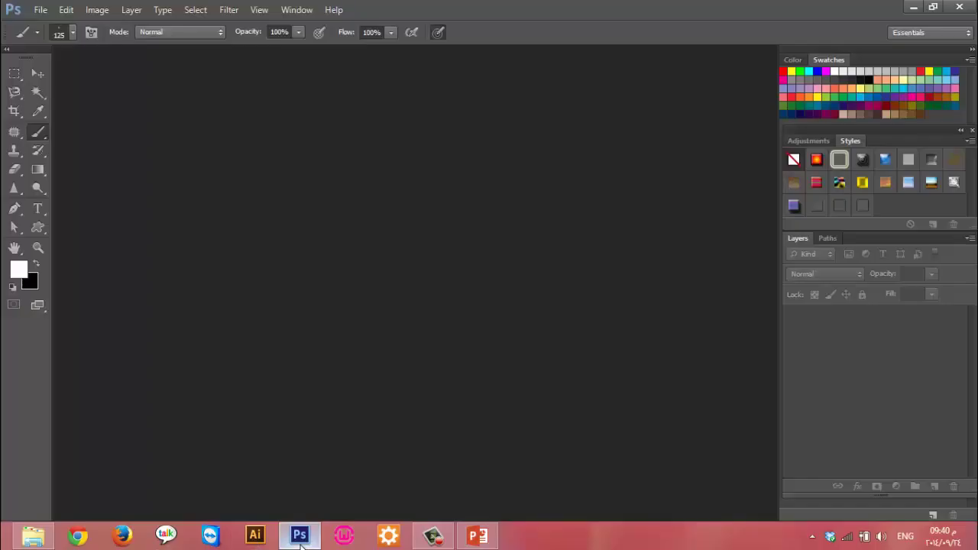
Open 8996_indian_beach_51.jpg from the desktop's pic_Lesson3 folder by dragging it into Photoshop
left_click(53, 531)
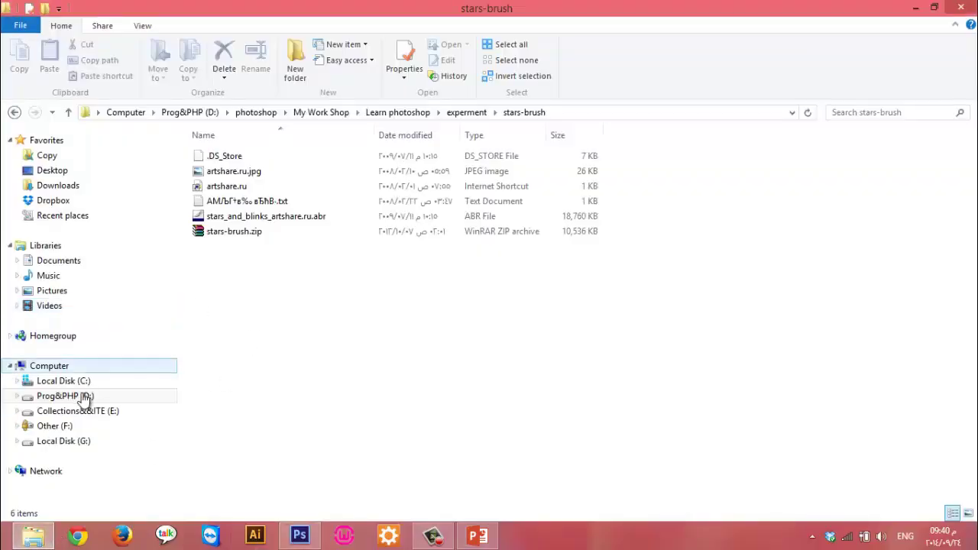
left_click(959, 7)
left_click(904, 16)
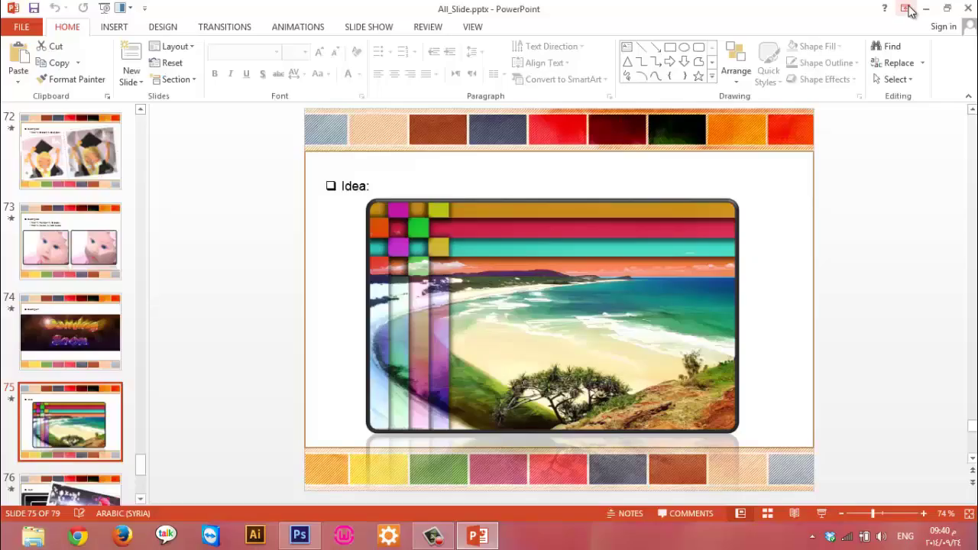
left_click(917, 10)
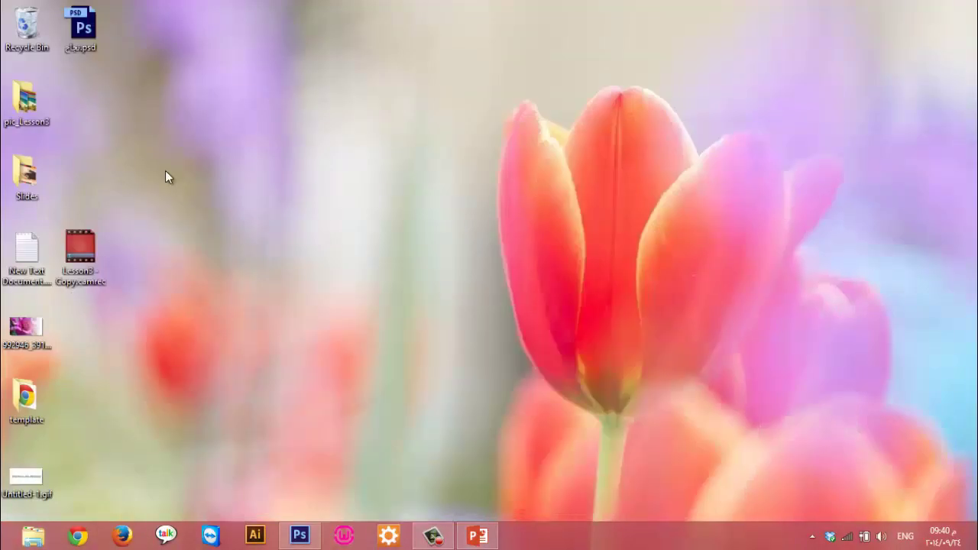
double_click(15, 107)
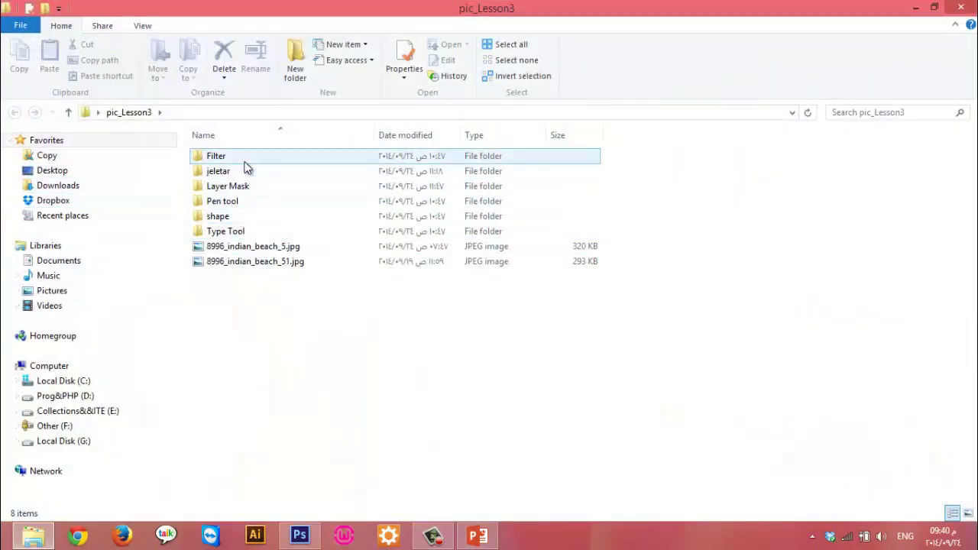
left_click(225, 265)
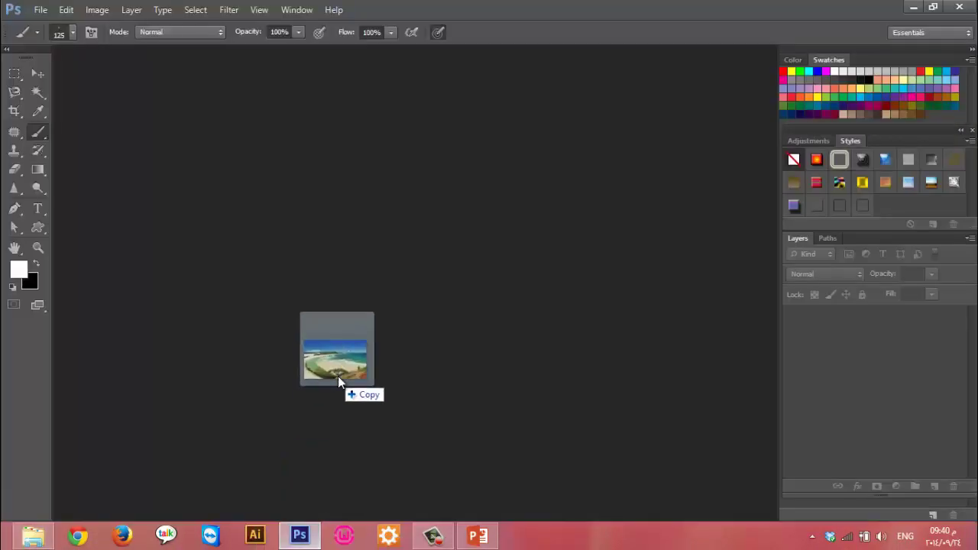
left_click_drag(225, 265, 338, 376)
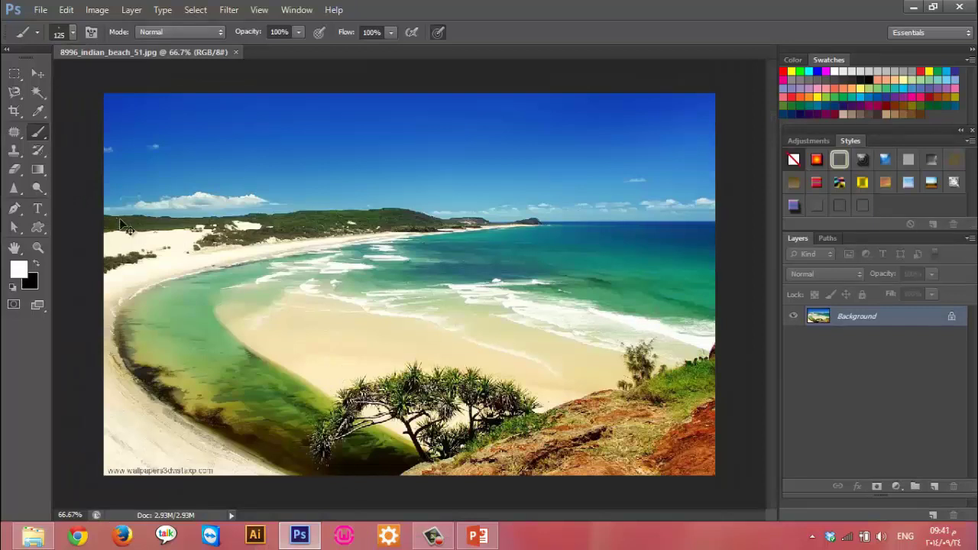
Show rulers and drag two vertical guides near the photo's left edge
key("ctrl+r")
left_click(42, 73)
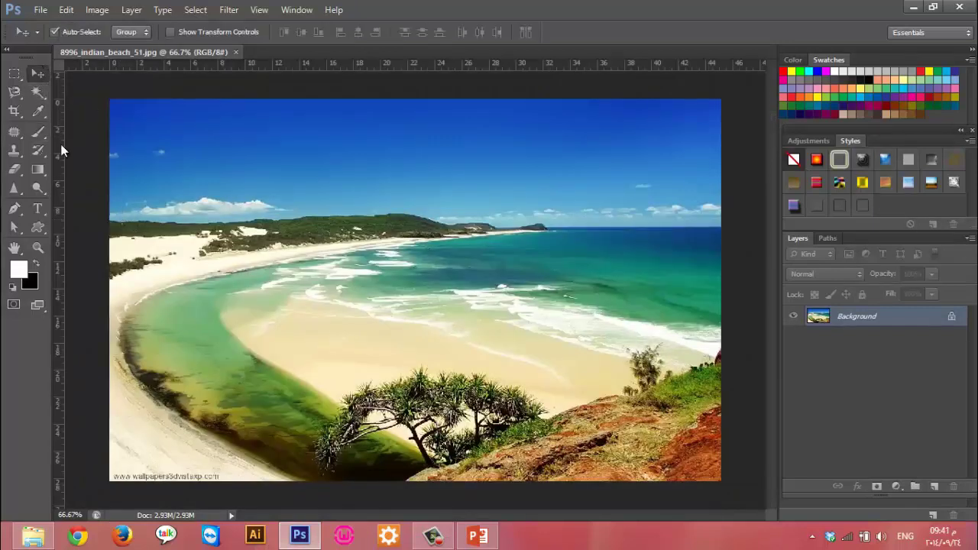
left_click_drag(58, 145, 143, 143)
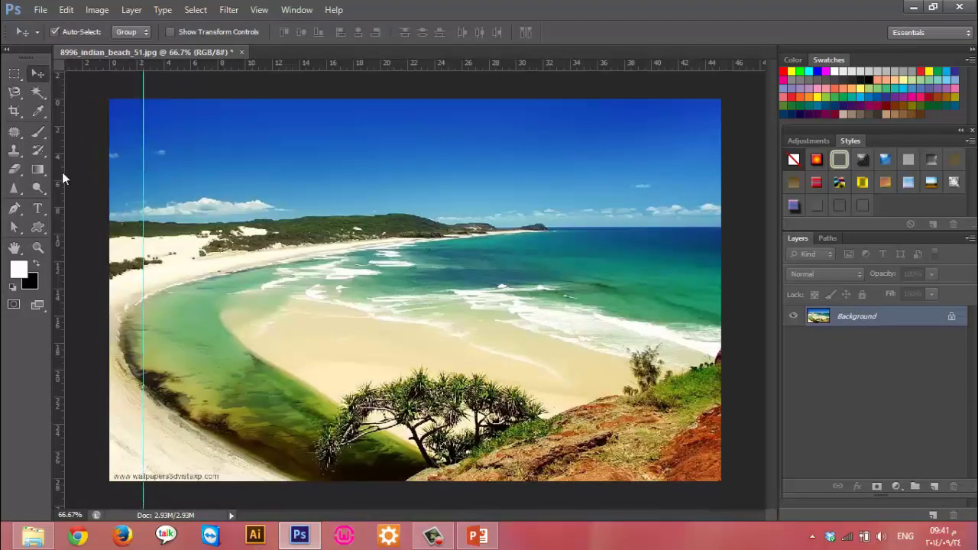
left_click_drag(62, 172, 180, 164)
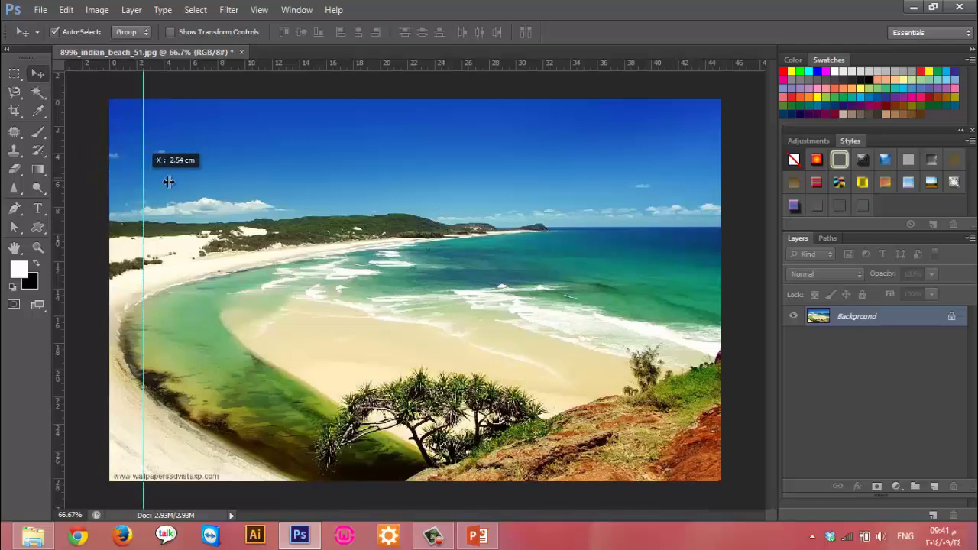
Quit Dropbox from the system tray and open Task Manager
right_click(656, 538)
left_click(829, 541)
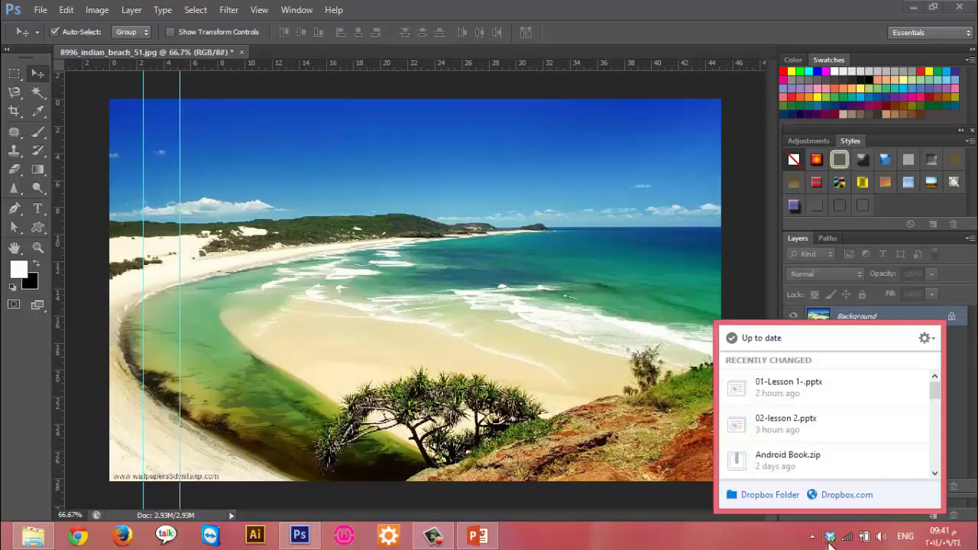
left_click(926, 338)
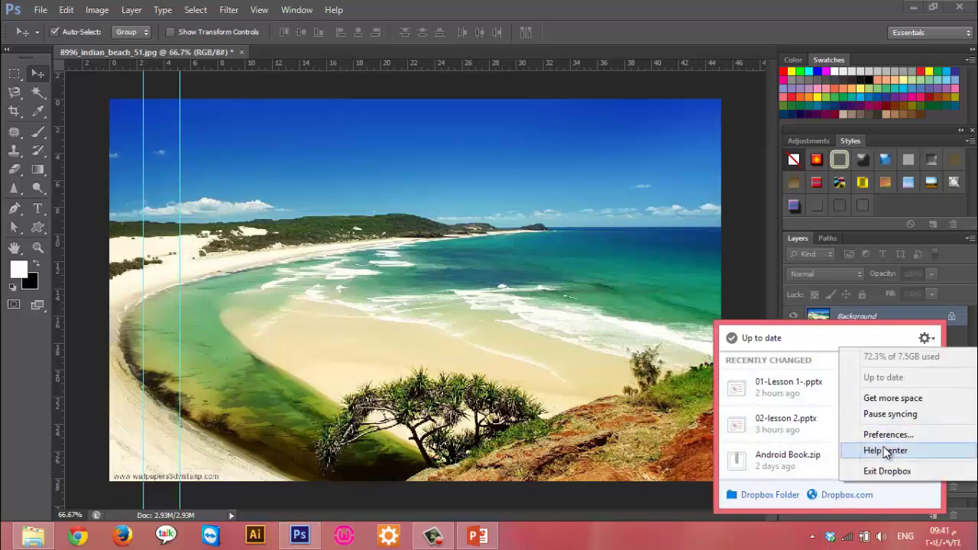
left_click(887, 469)
left_click(830, 537)
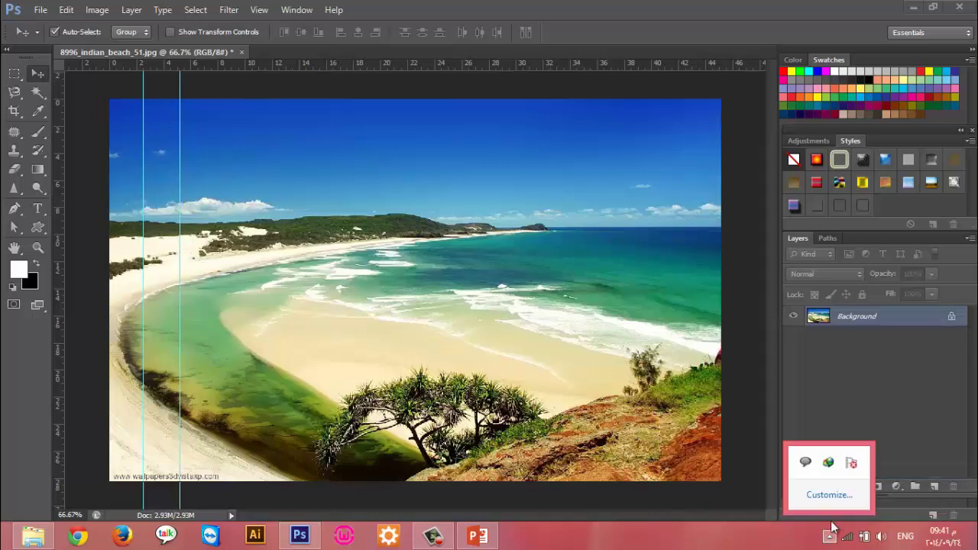
right_click(834, 468)
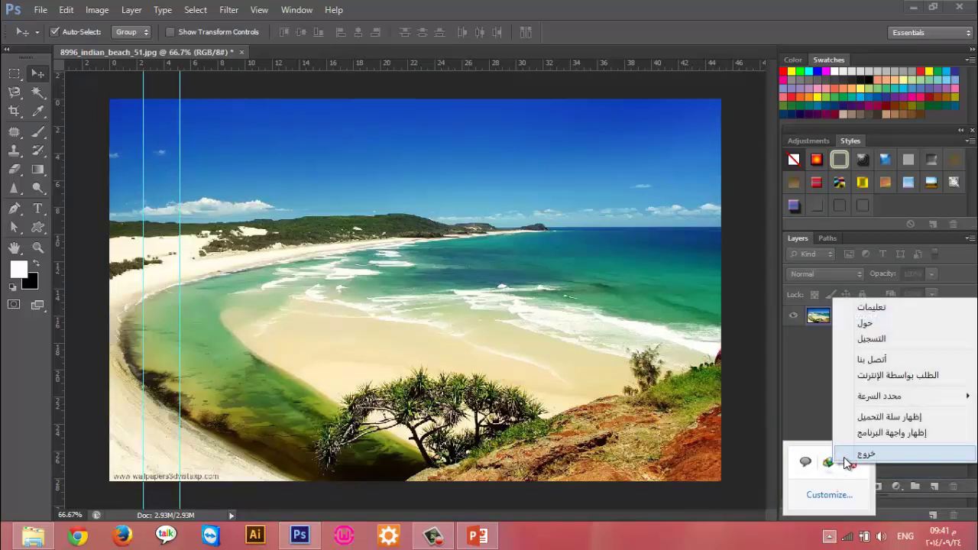
right_click(693, 537)
left_click(733, 485)
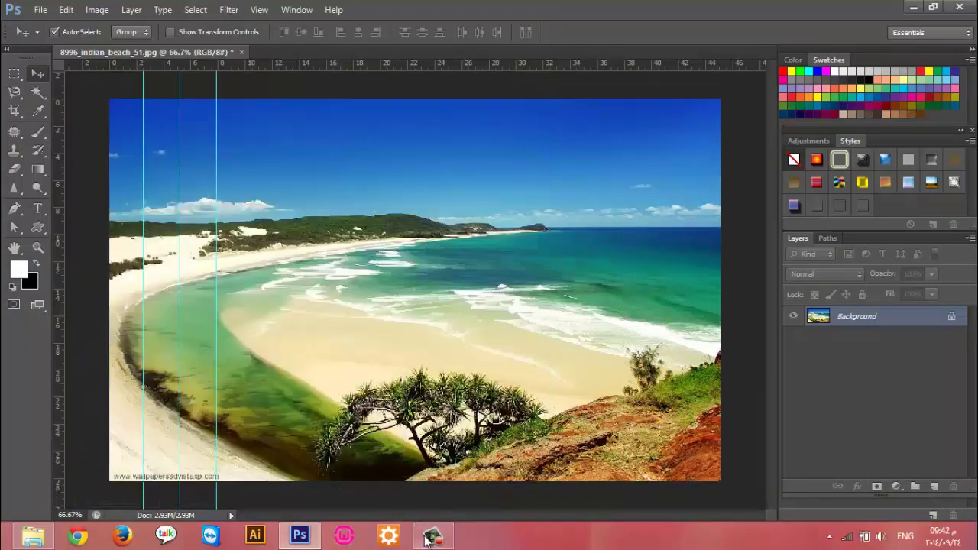
Add a horizontal guide across the sky and another vertical guide right of the others
left_click(426, 539)
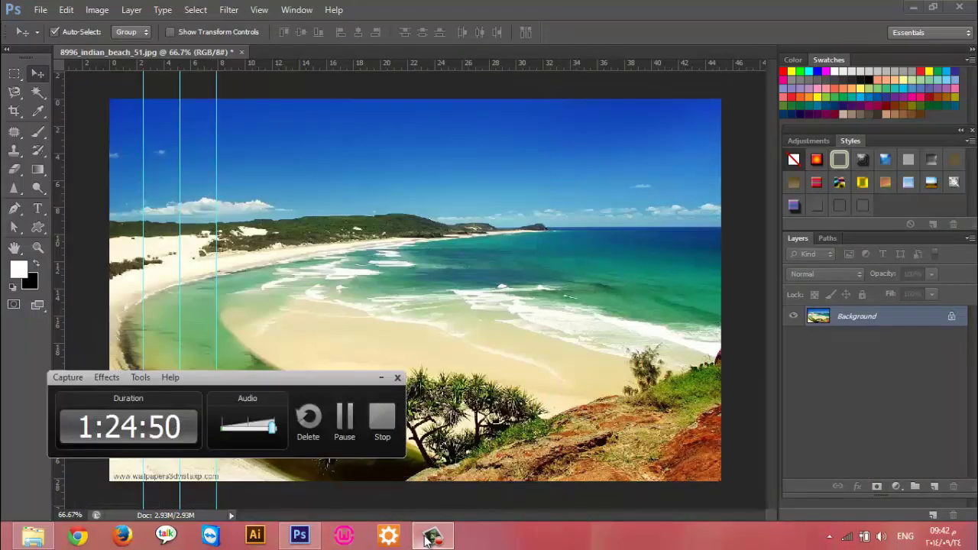
left_click(427, 539)
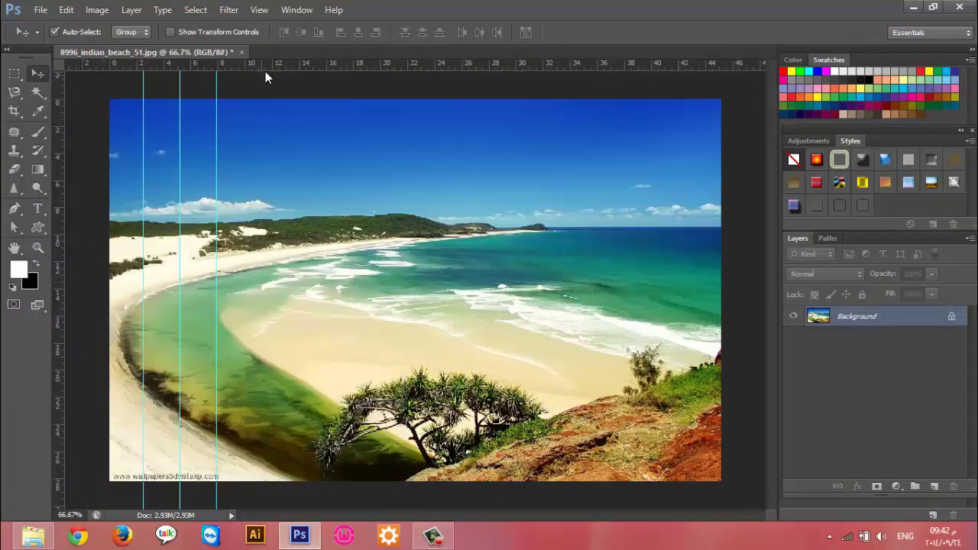
left_click_drag(265, 65, 293, 193)
left_click_drag(62, 255, 254, 257)
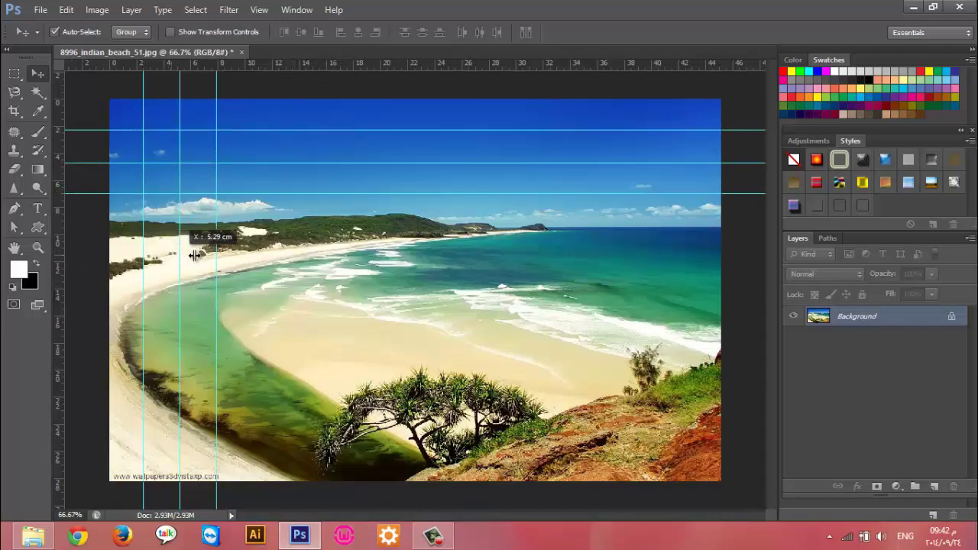
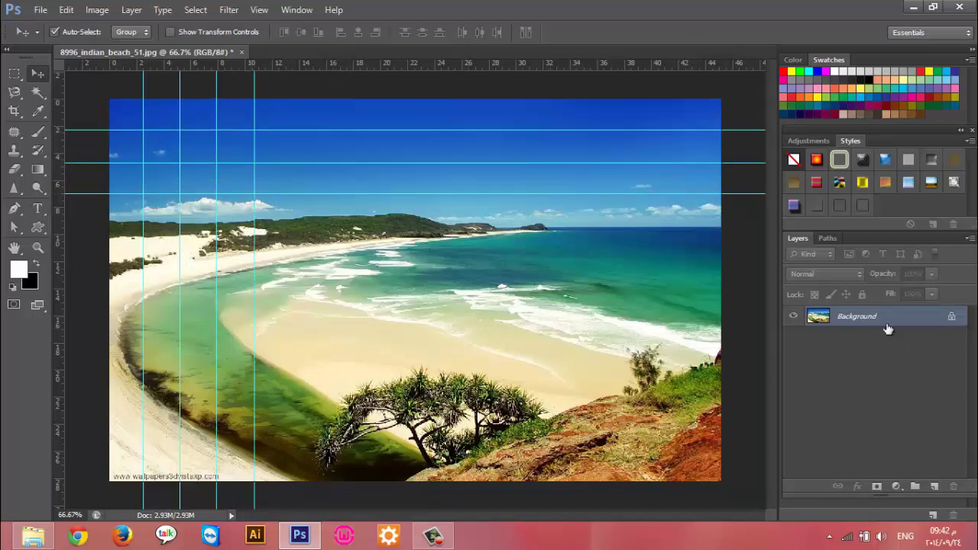
Copy the top sky strip of the beach photo onto its own Layer 1
left_click(15, 74)
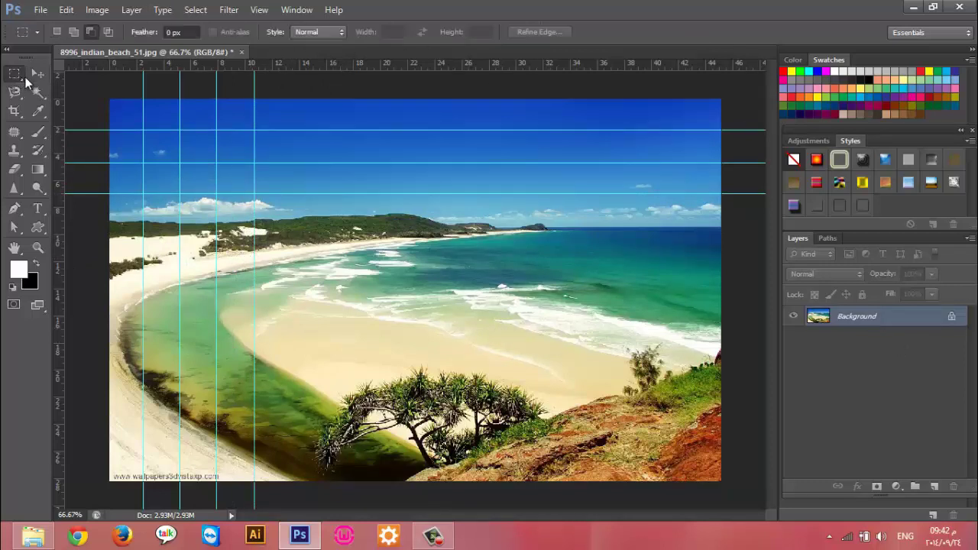
left_click_drag(101, 97, 739, 133)
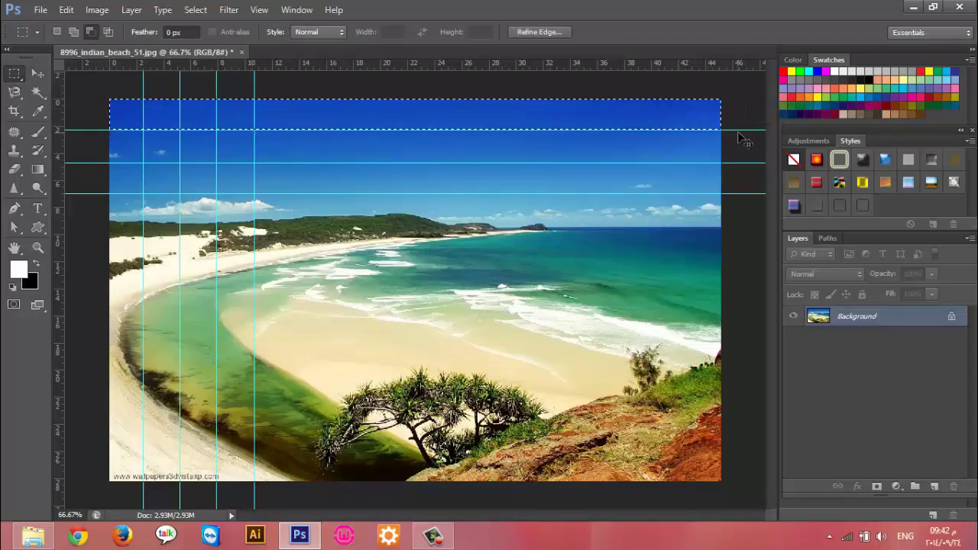
key("ctrl+j")
Give Layer 1 a drop shadow with a distance of about 13 px
double_click(908, 313)
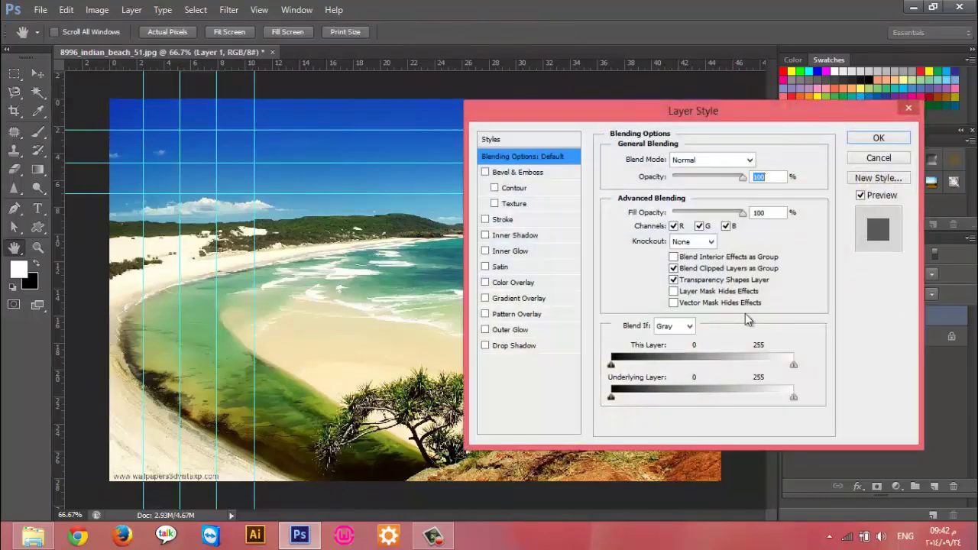
left_click(502, 176)
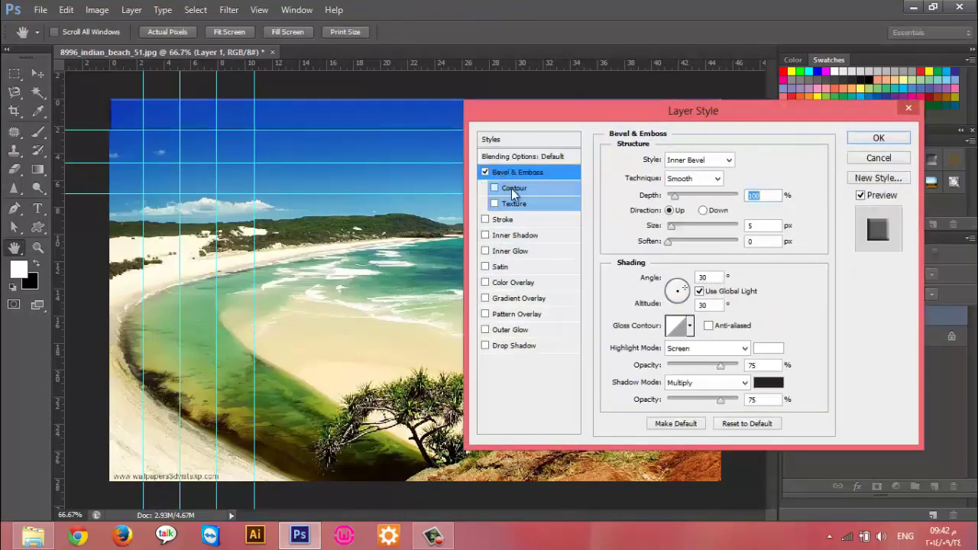
left_click(512, 189)
left_click(486, 172)
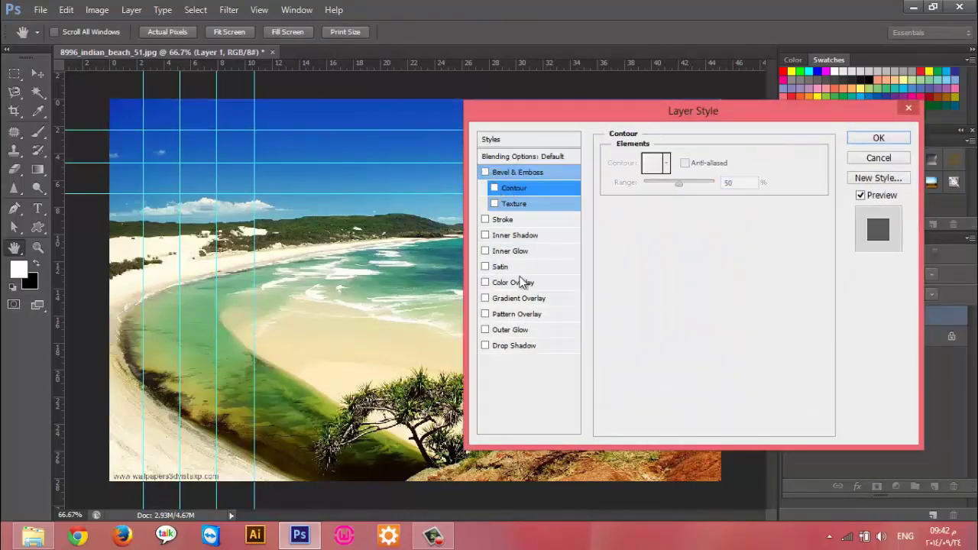
left_click(526, 348)
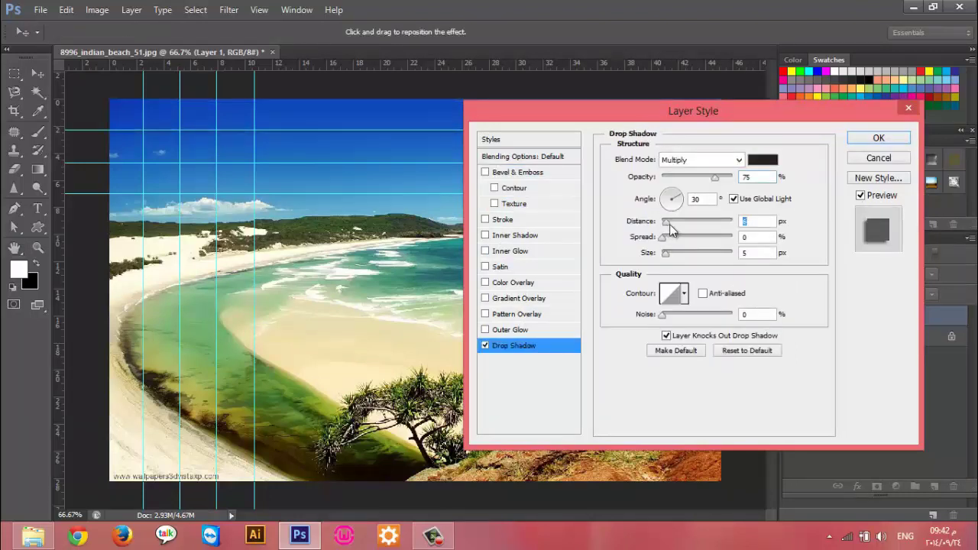
left_click_drag(670, 224, 682, 225)
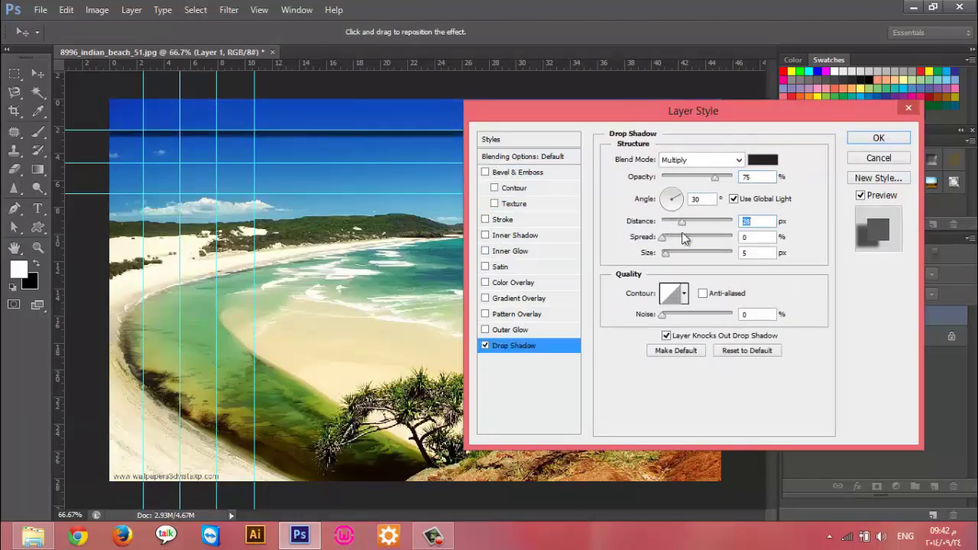
mouse_move(683, 222)
left_mouse_down()
mouse_move(650, 256)
mouse_move(674, 258)
left_mouse_up()
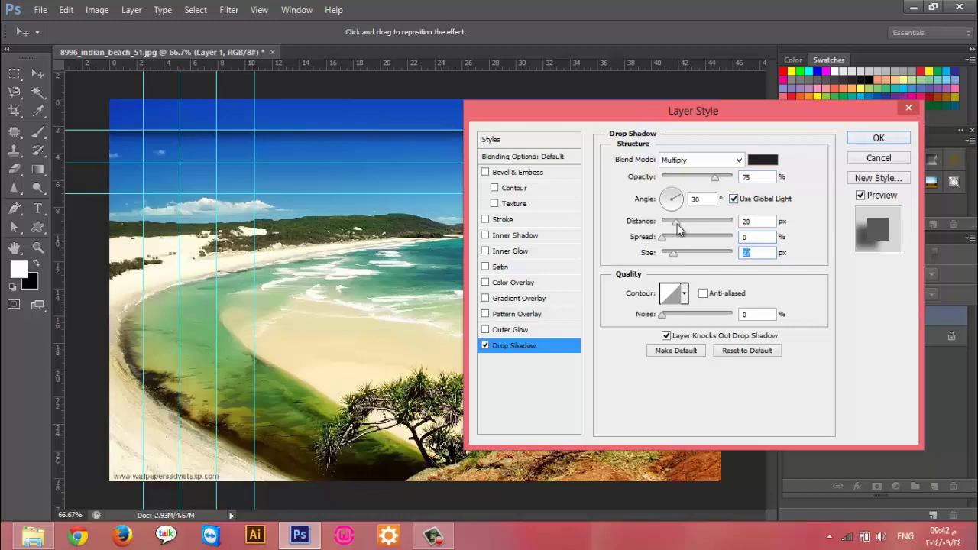
left_click_drag(677, 224, 671, 223)
left_click(876, 140)
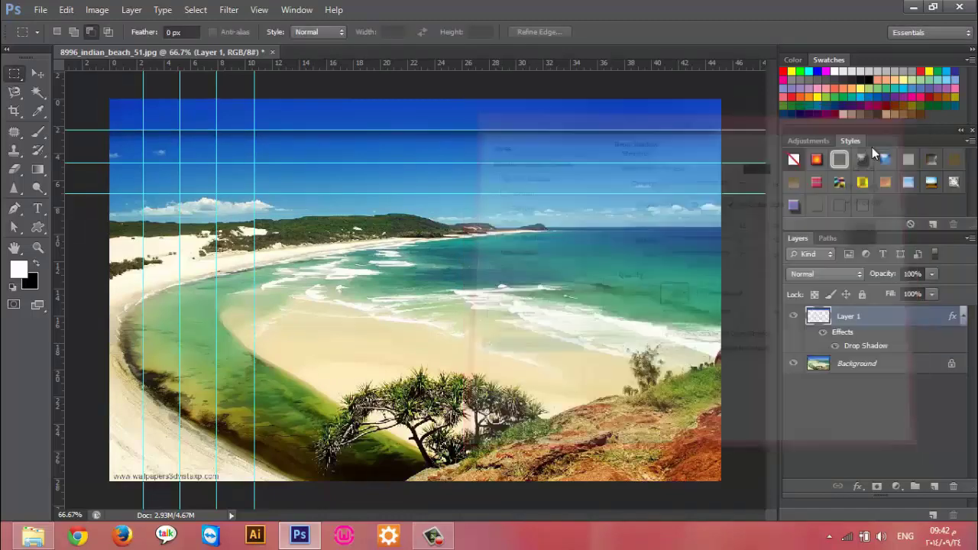
Shift the top strip's hue to +118, turning it crimson
key("ctrl+u")
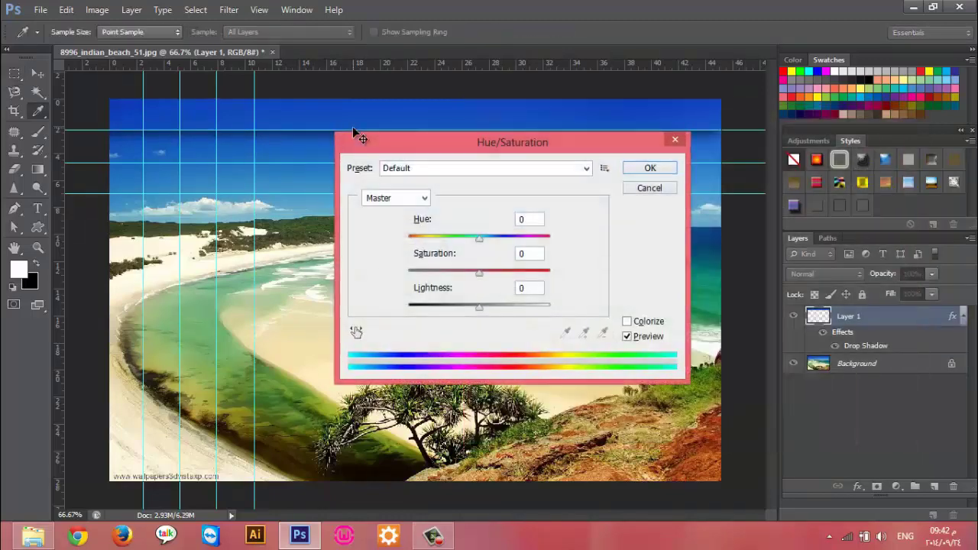
left_click_drag(480, 238, 536, 250)
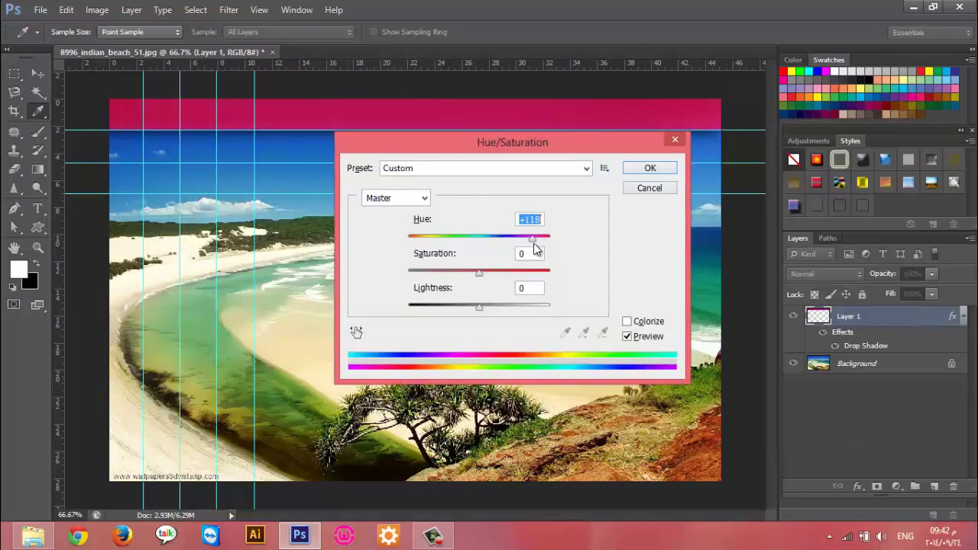
left_click(648, 172)
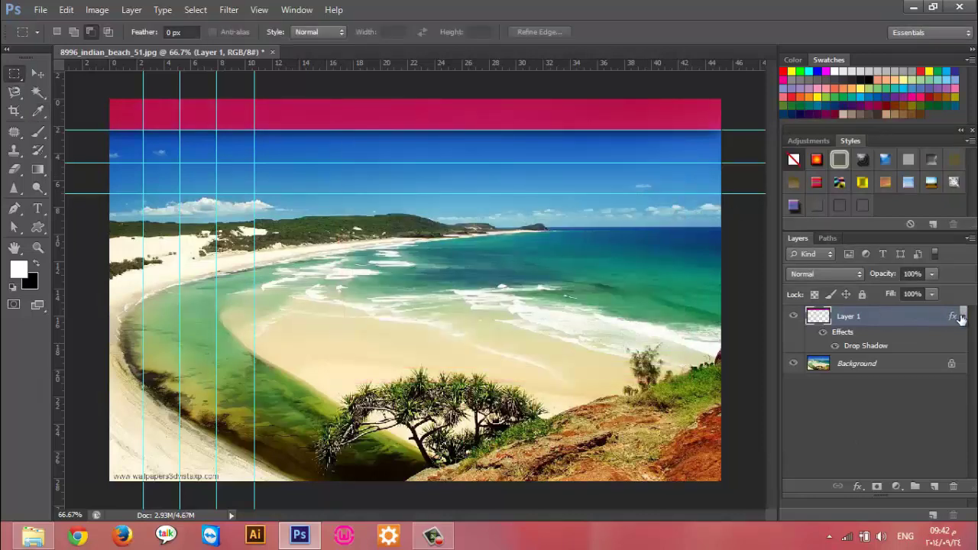
Copy the second sky strip from the Background onto a new Layer 2
left_click(962, 318)
left_click(886, 336)
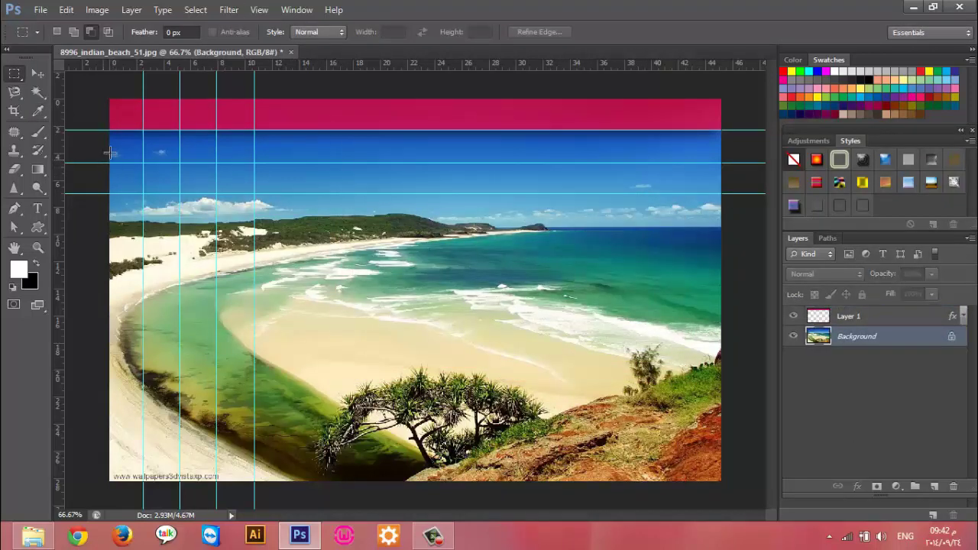
left_click_drag(99, 130, 725, 163)
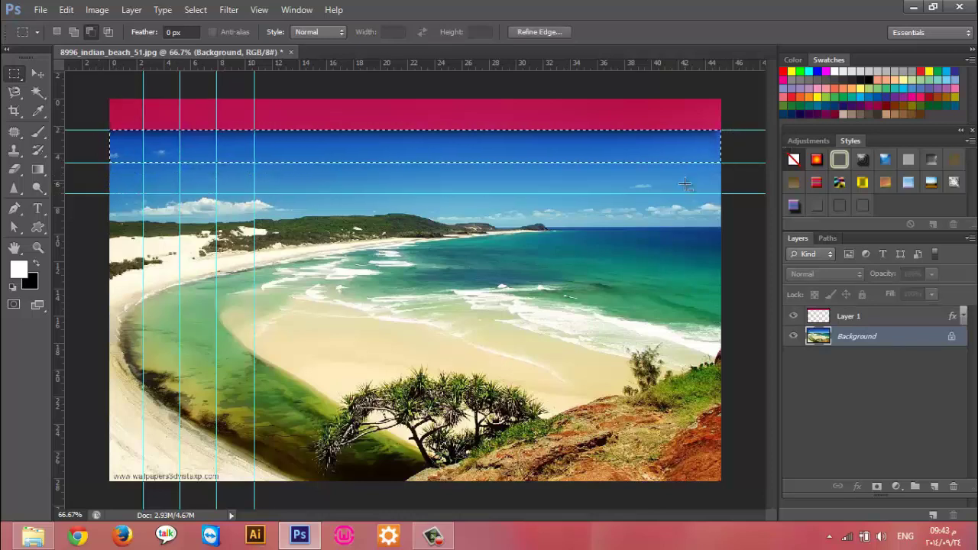
left_click(892, 319)
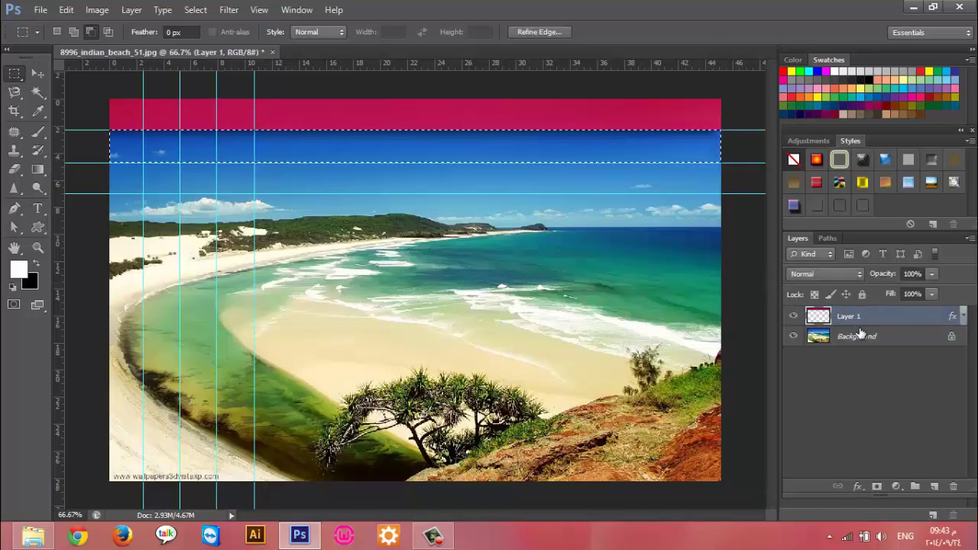
left_click(865, 336)
key("ctrl+j")
Copy Layer 1's drop shadow style and paste it onto Layer 2
right_click(841, 315)
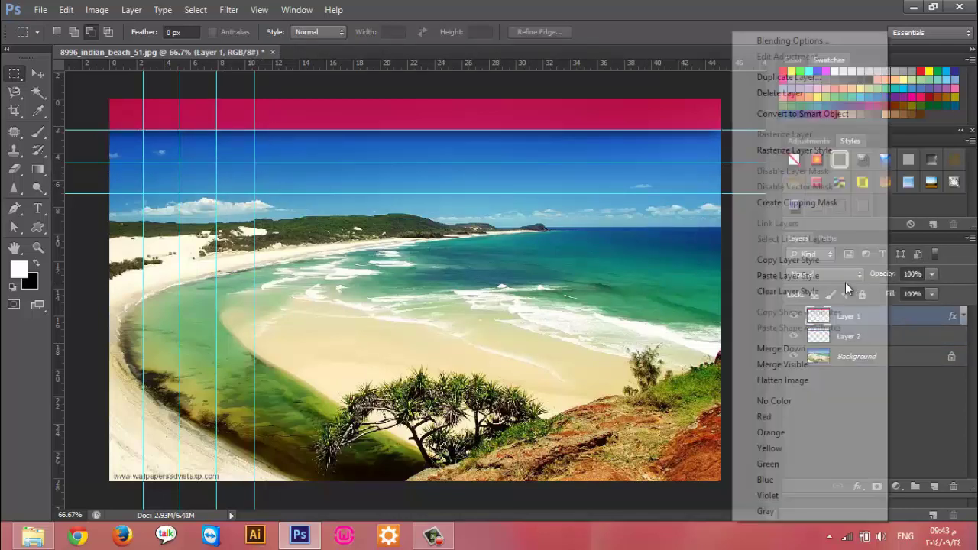
left_click(810, 260)
right_click(886, 339)
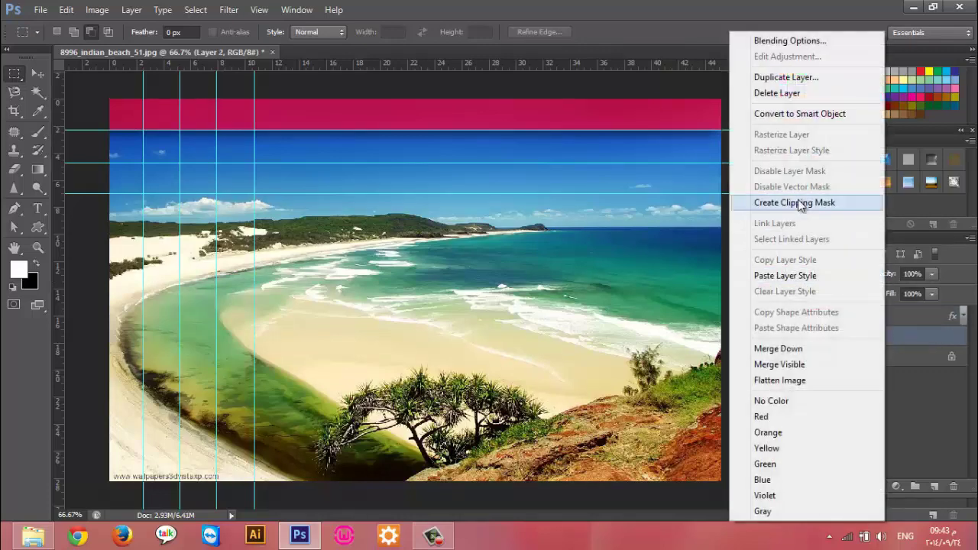
left_click(786, 276)
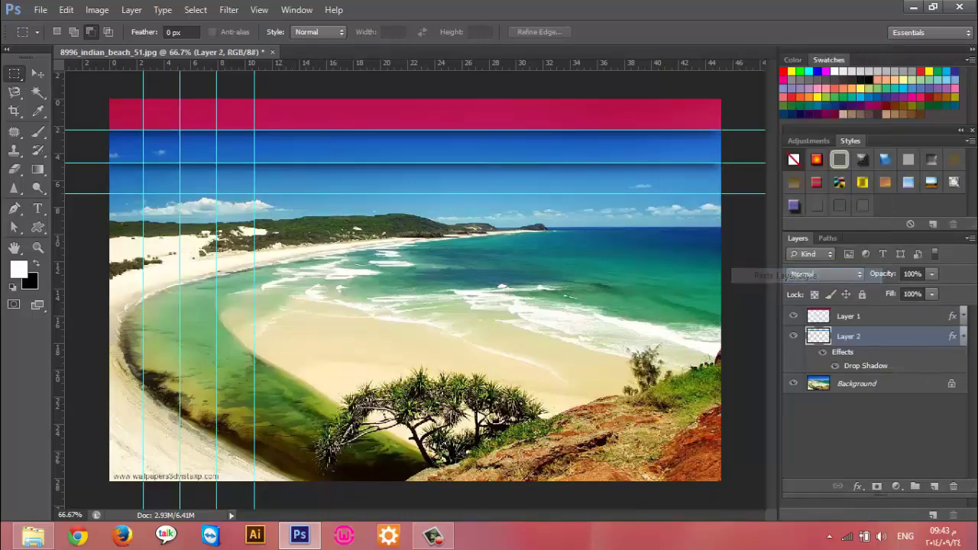
Recolour the second strip green with Hue -103
left_click(964, 344)
key("ctrl+u")
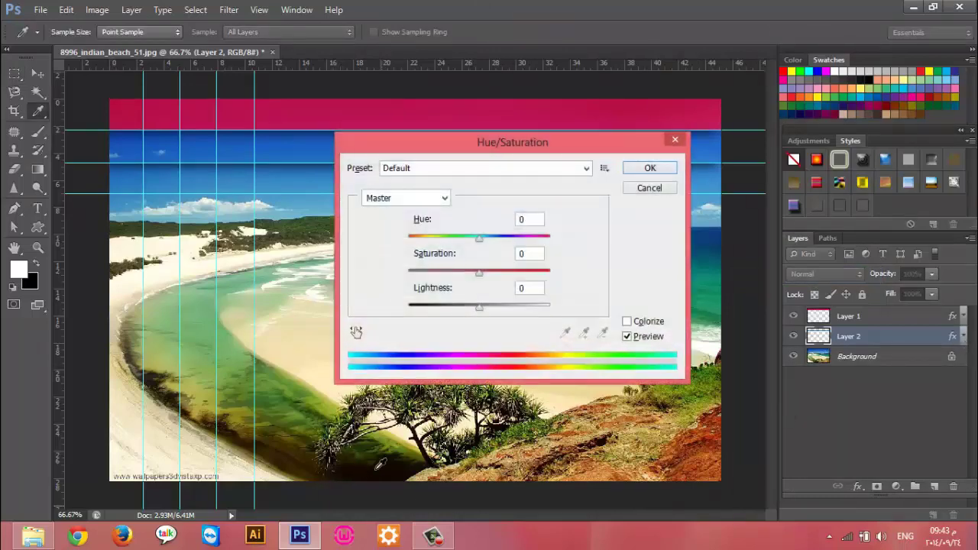
left_click_drag(479, 237, 433, 237)
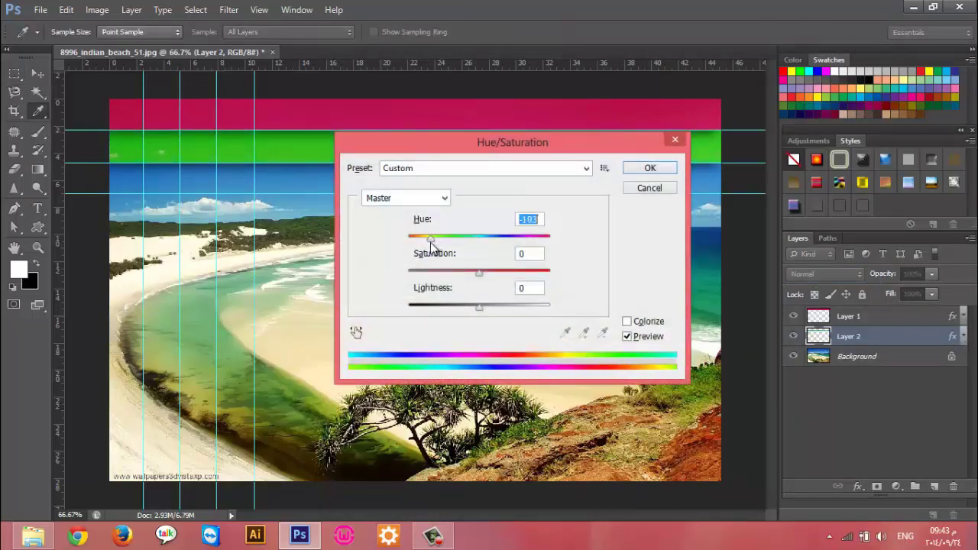
left_click(651, 168)
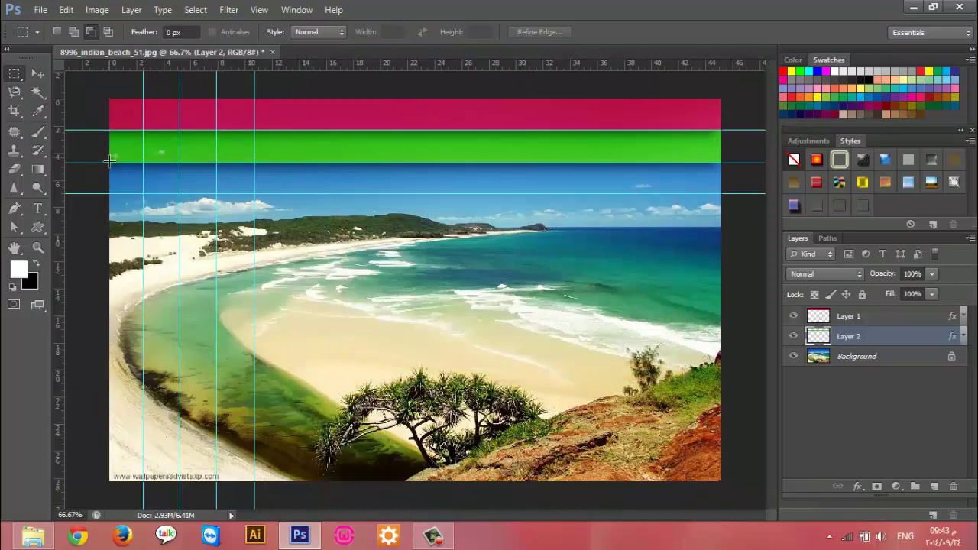
Copy the third sky strip onto a new Layer 3 and deselect
left_click_drag(103, 162, 726, 195)
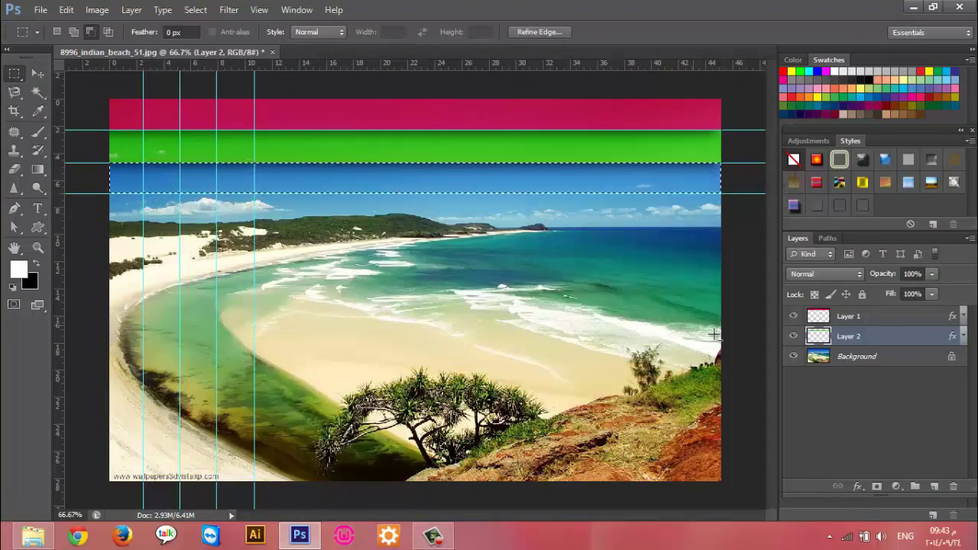
left_click(856, 361)
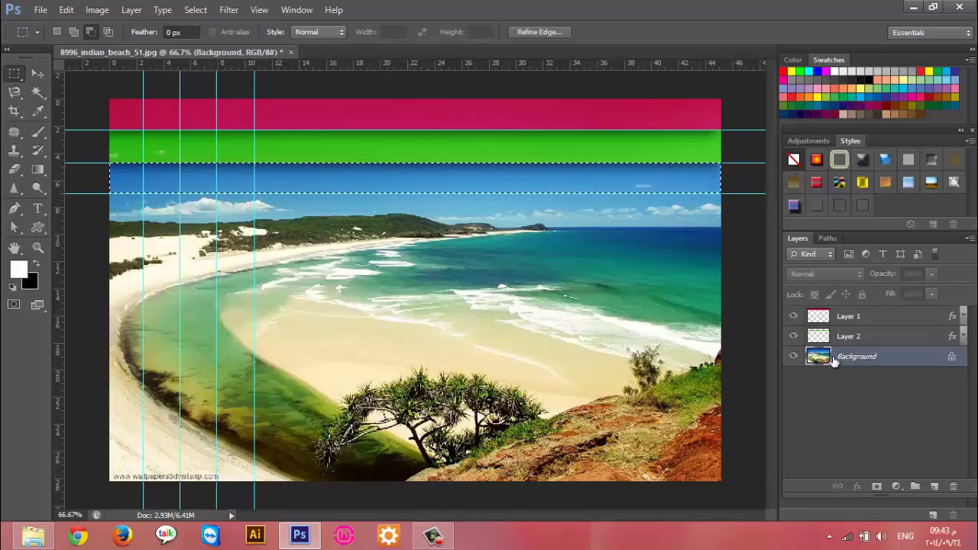
key("ctrl+shift+alt+n")
key("ctrl+d")
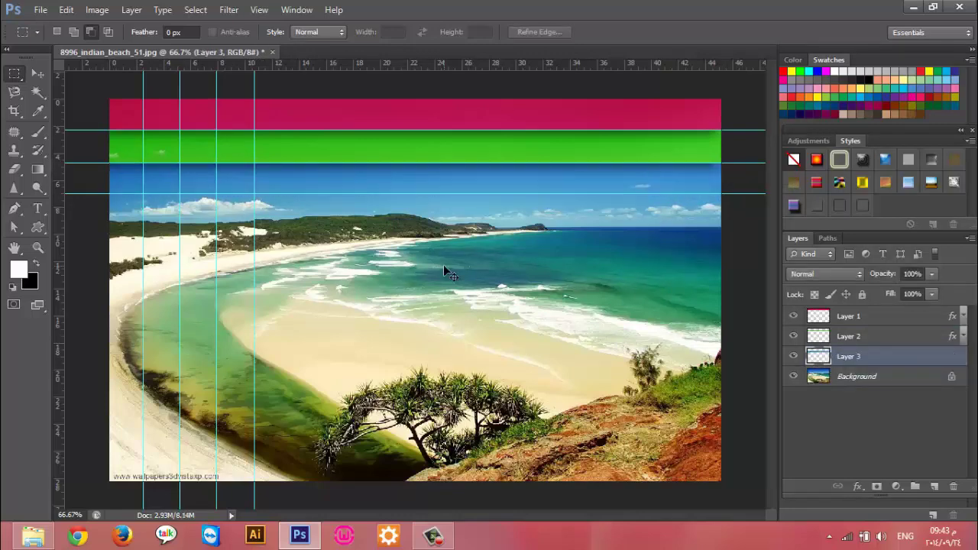
Shift Layer 3's hue to -173, turning the strip orange
key("ctrl+u")
left_click(479, 239)
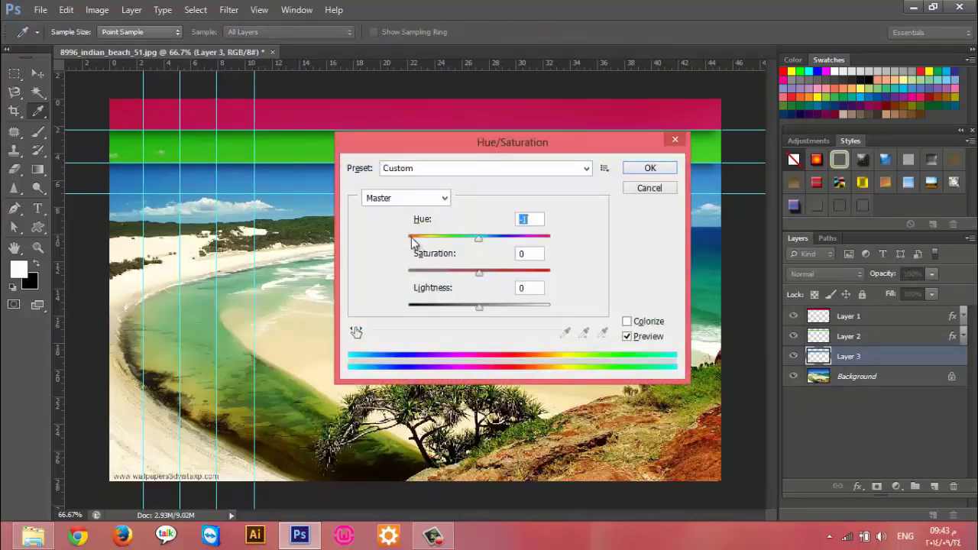
left_click_drag(413, 242, 411, 239)
left_click(649, 169)
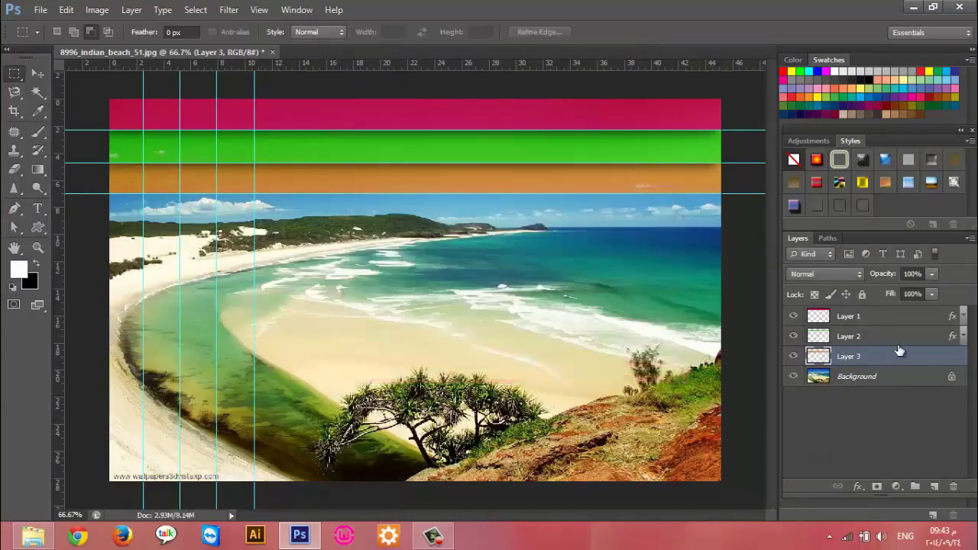
Paste the drop shadow style onto Layer 3
right_click(902, 353)
left_click(816, 279)
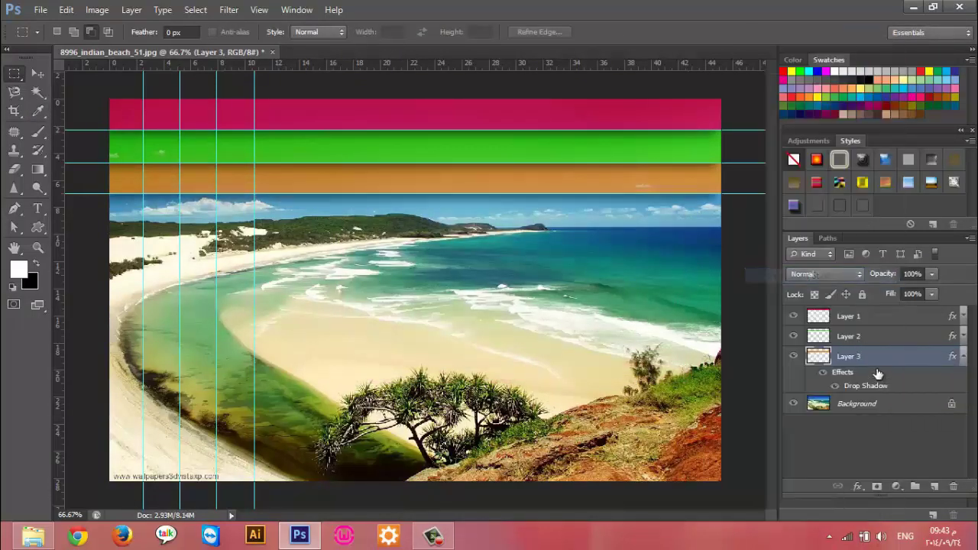
left_click(964, 357)
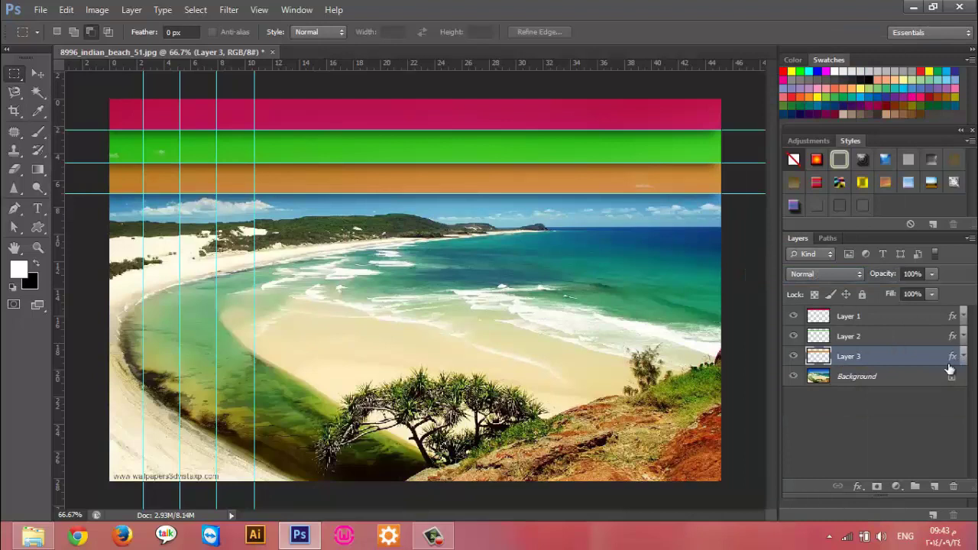
left_click(879, 382)
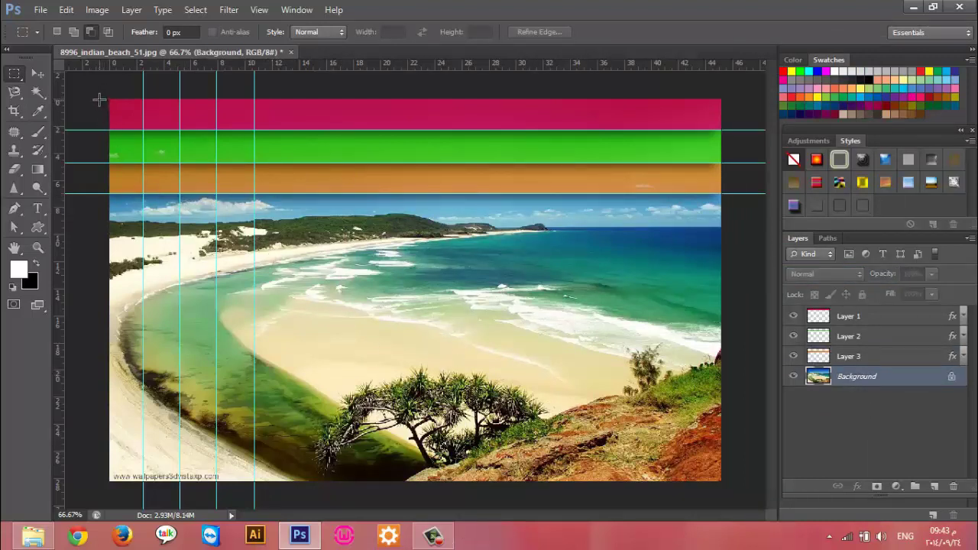
Copy the leftmost vertical strip onto Layer 4 and shift its hue pinkish
mouse_move(107, 98)
left_mouse_down()
mouse_move(142, 204)
mouse_move(143, 482)
left_mouse_up()
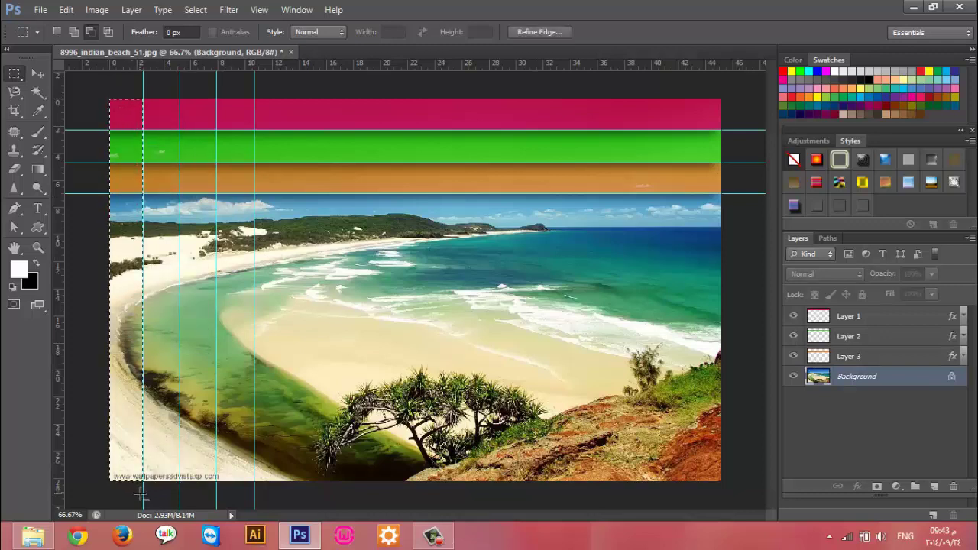
key("ctrl+j")
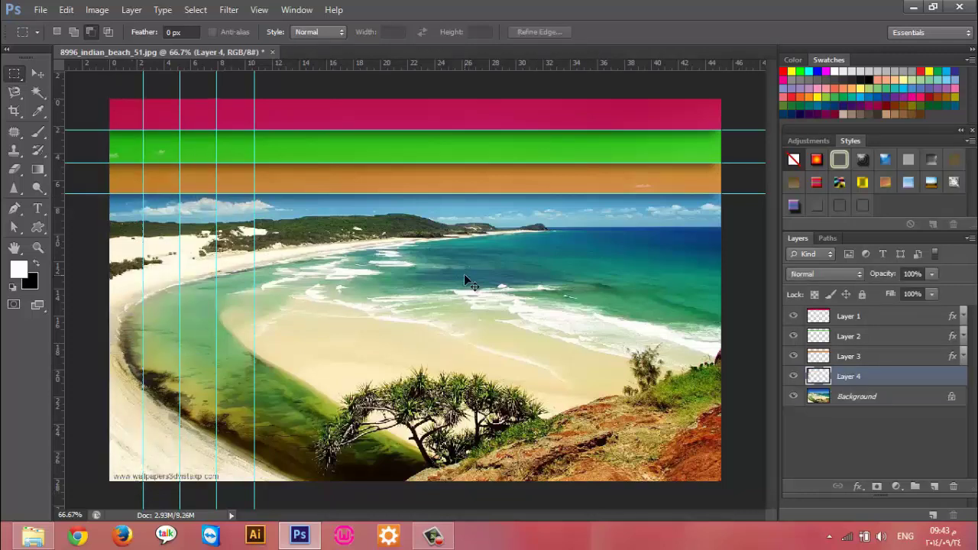
key("ctrl+u")
mouse_move(480, 238)
left_mouse_down()
mouse_move(549, 238)
mouse_move(399, 237)
mouse_move(454, 243)
left_mouse_up()
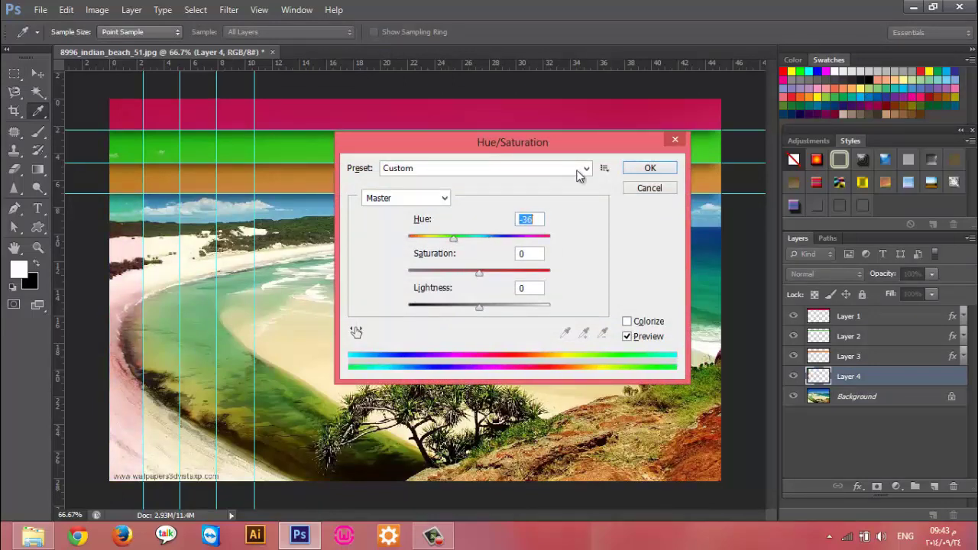
left_click(638, 168)
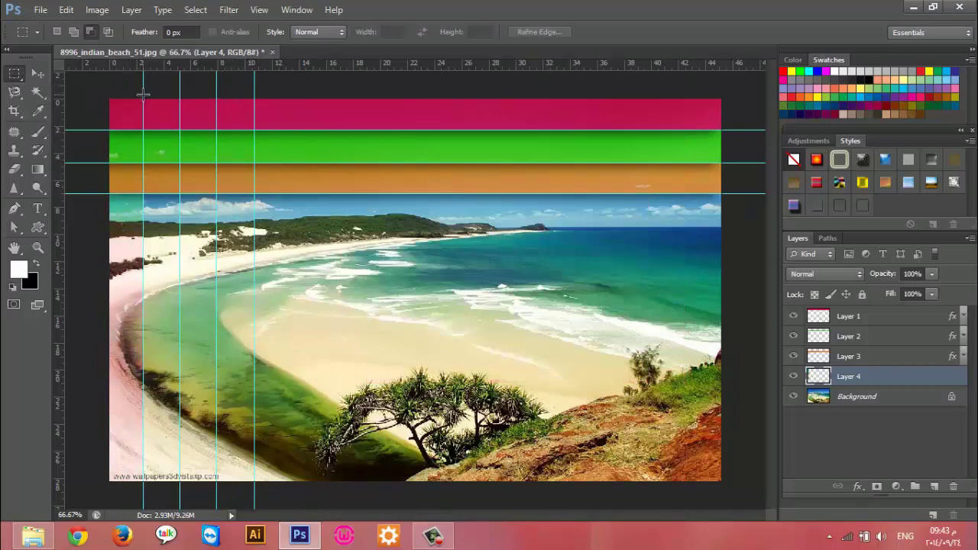
Paste the drop shadow style onto Layer 4
left_click_drag(143, 95, 216, 477)
left_click(685, 454)
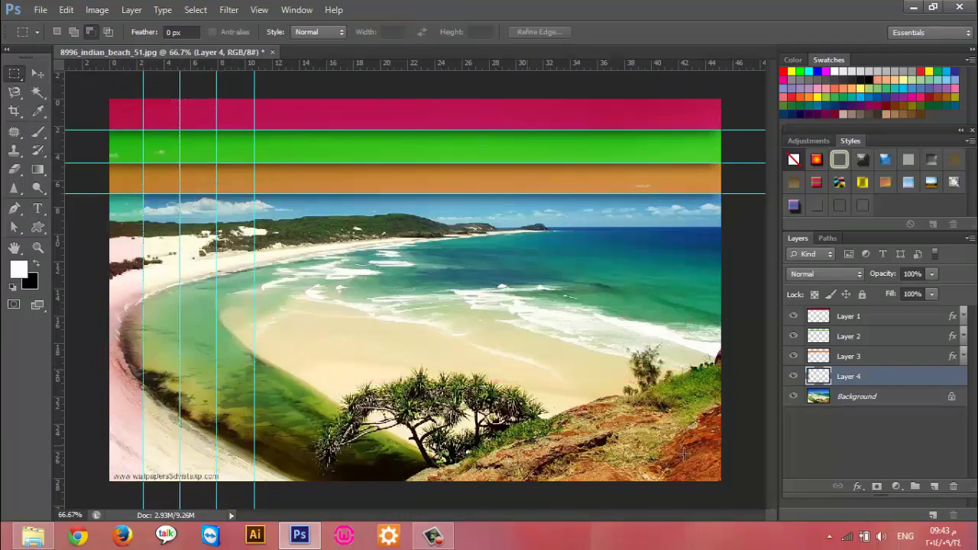
right_click(889, 382)
left_click(862, 276)
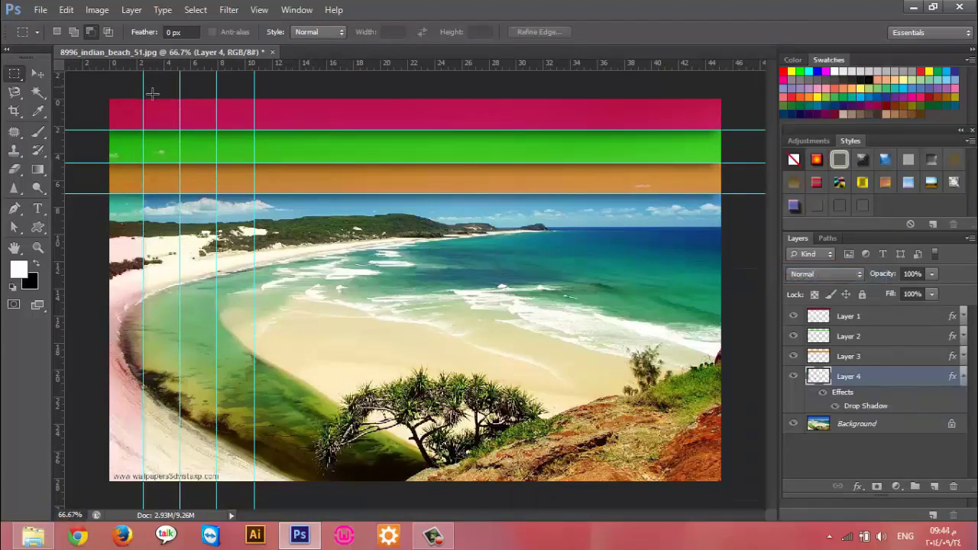
Copy the second vertical strip onto Layer 5 and set Hue +180, Saturation +89
left_click_drag(145, 100, 180, 480)
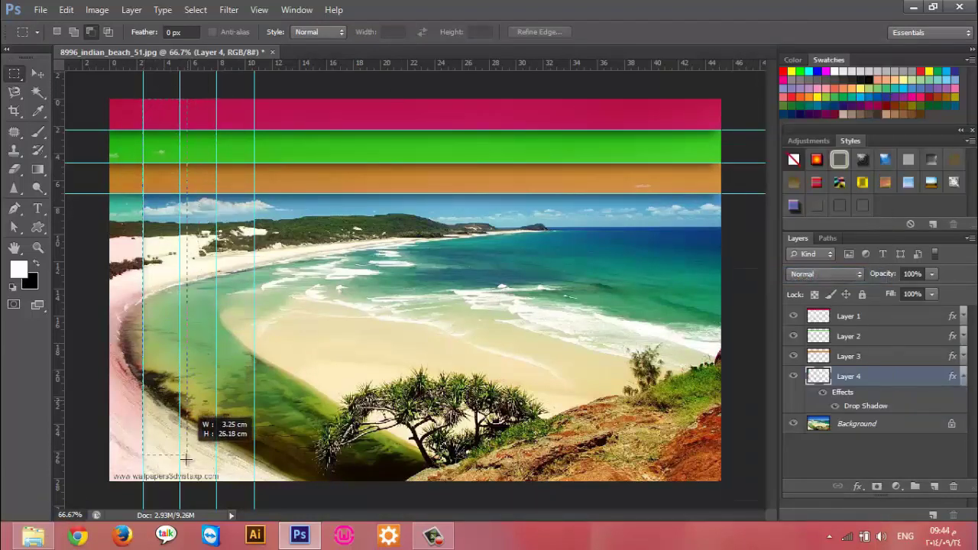
left_click(913, 424)
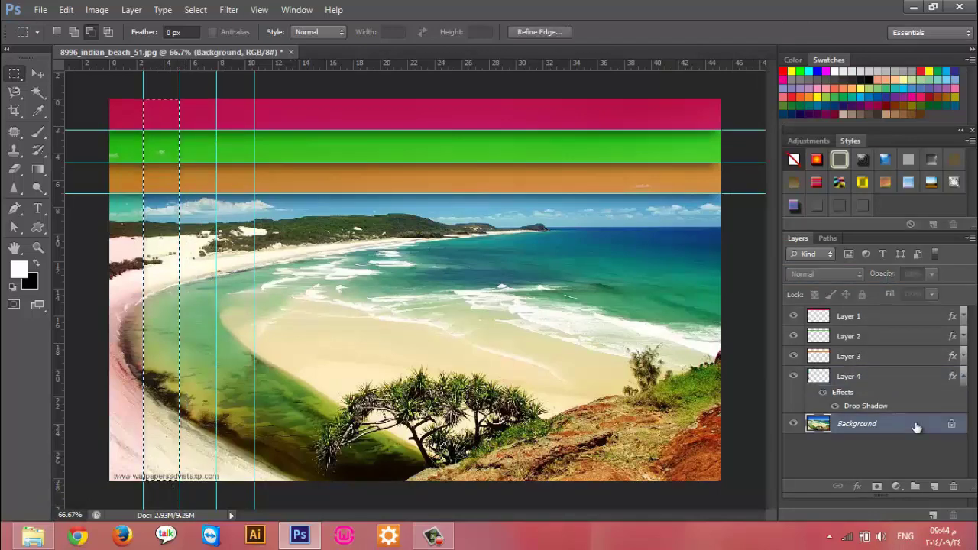
key("ctrl+j")
key("ctrl+u")
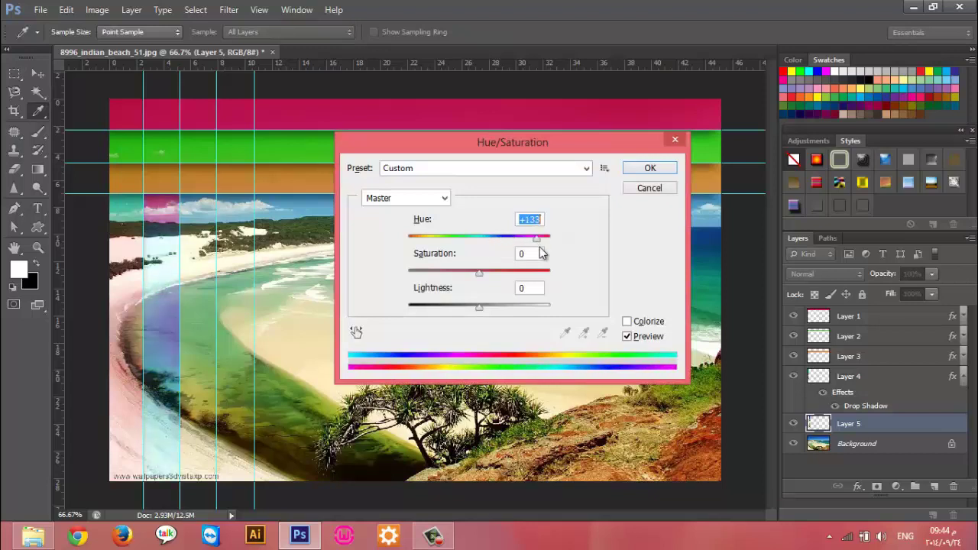
left_click_drag(499, 247, 556, 253)
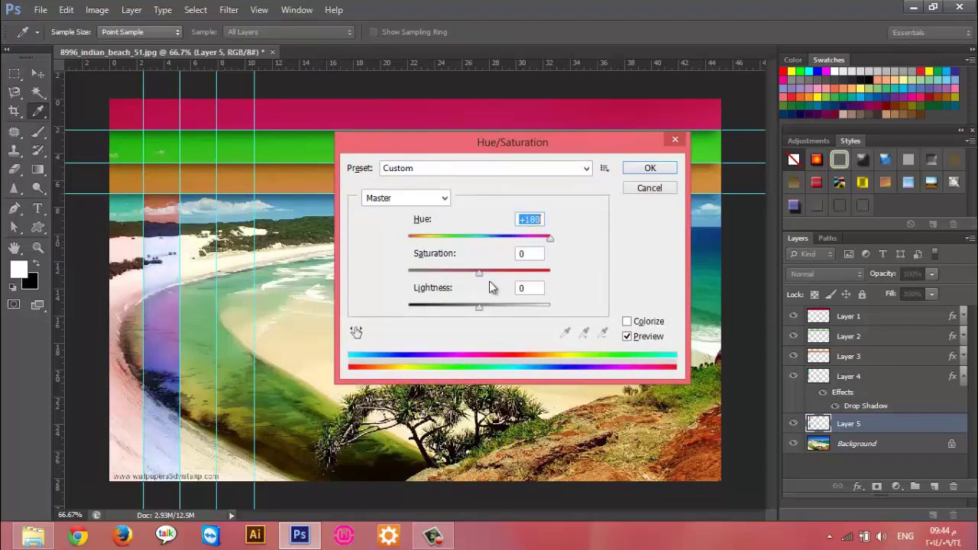
left_click_drag(480, 273, 542, 273)
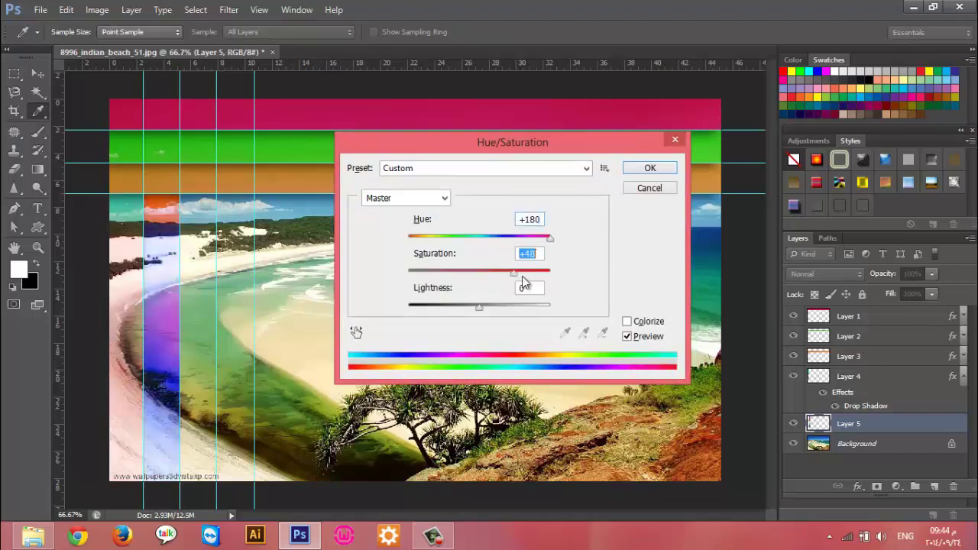
left_click(649, 169)
Paste the drop shadow style onto Layer 5
right_click(915, 425)
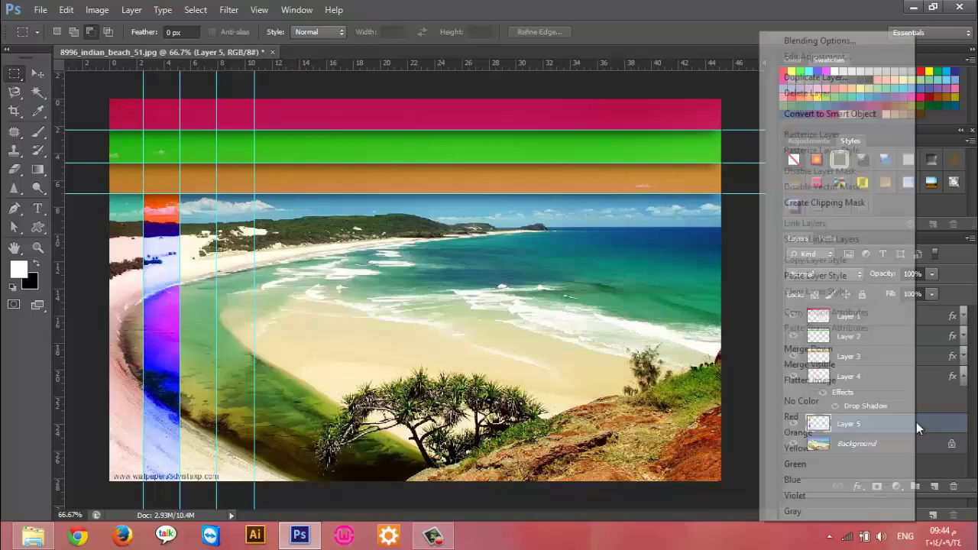
left_click(860, 281)
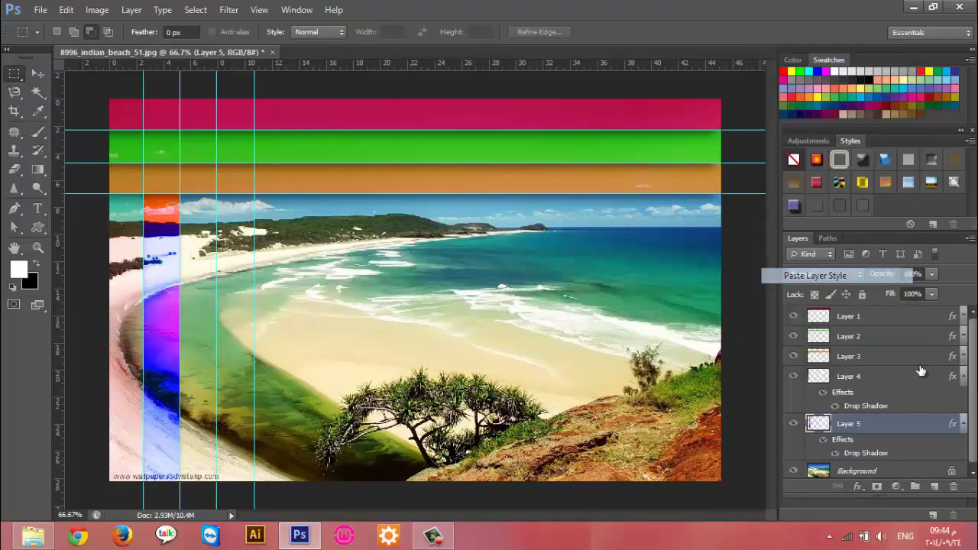
left_click(963, 376)
left_click(963, 396)
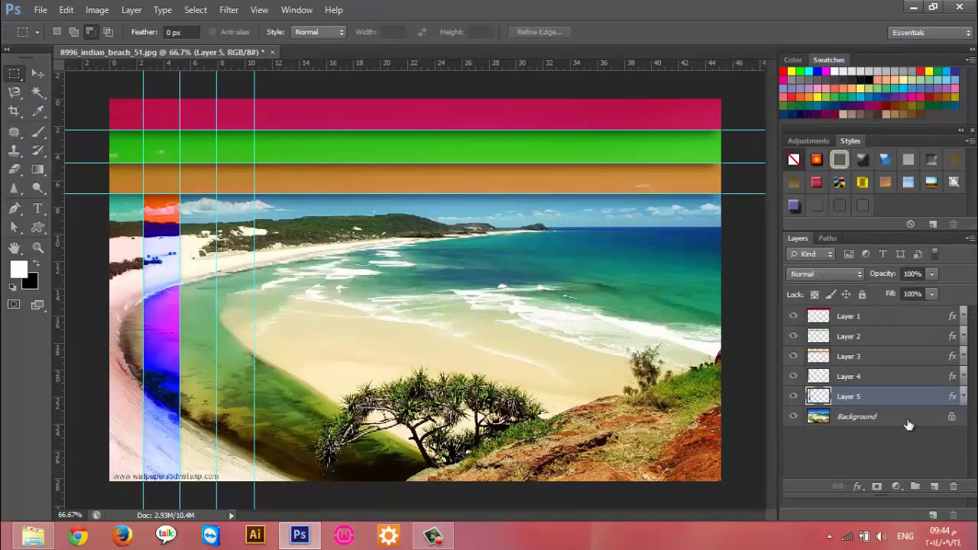
left_click(908, 420)
left_click_drag(180, 100, 204, 483)
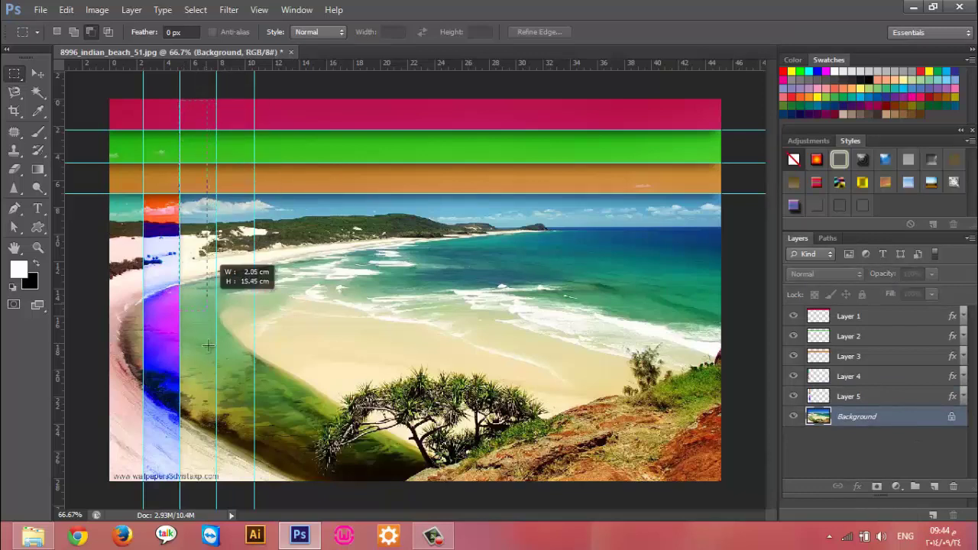
Copy the third vertical strip onto a new Layer 6
left_click(144, 340)
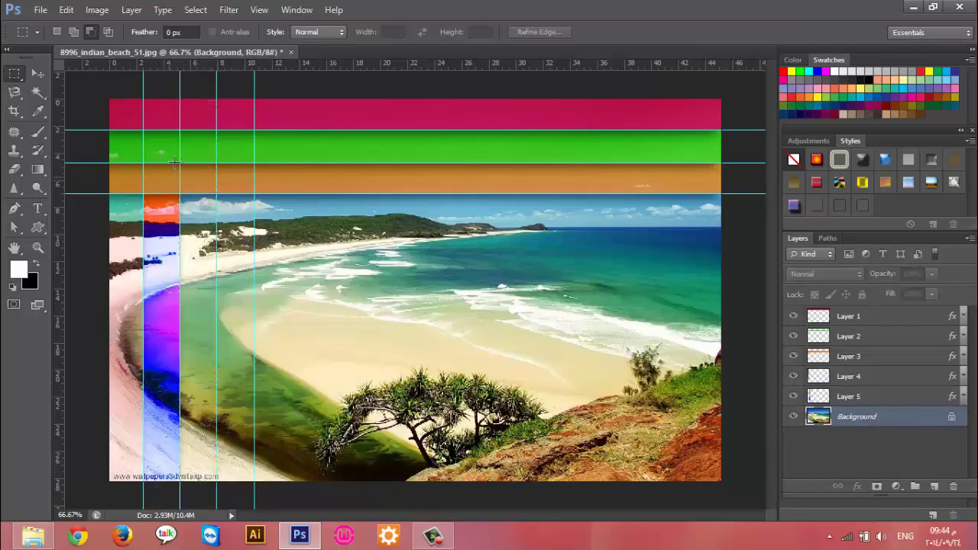
left_click_drag(180, 91, 215, 497)
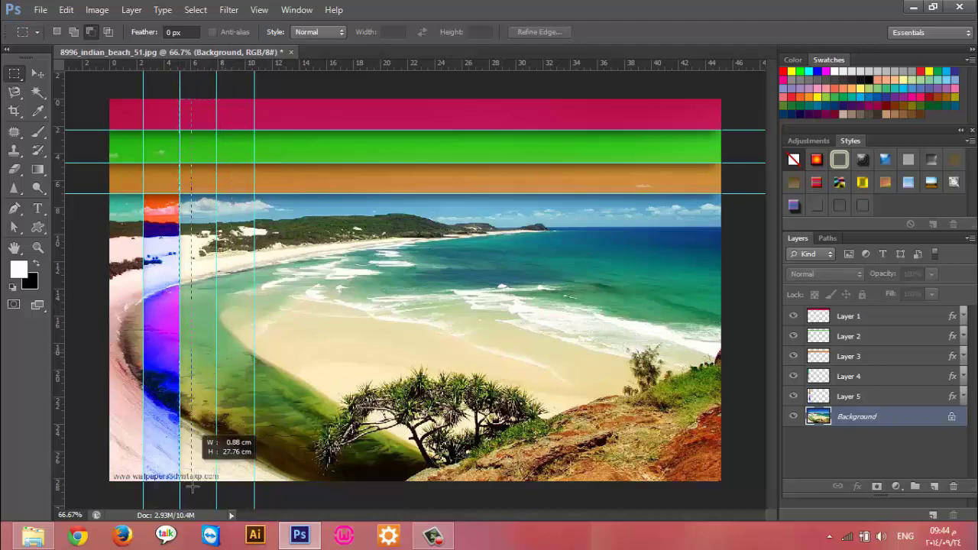
key("ctrl+j")
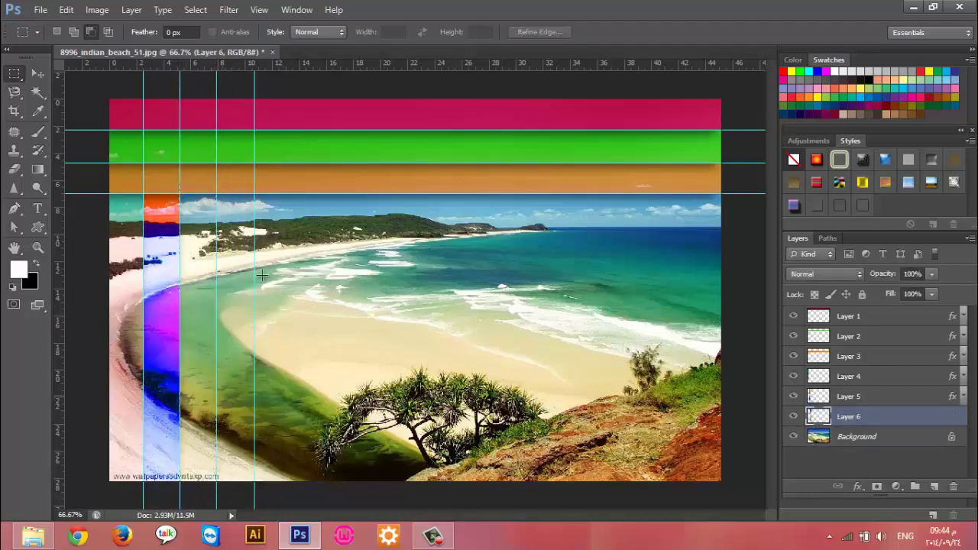
Tint Layer 6 lavender with two Hue/Saturation adjustments
key("ctrl+u")
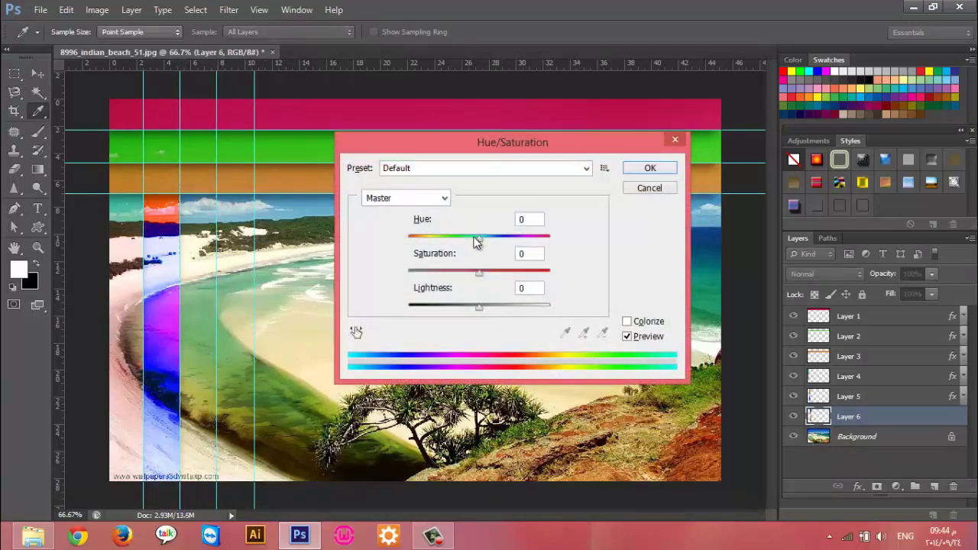
left_click_drag(474, 239, 408, 239)
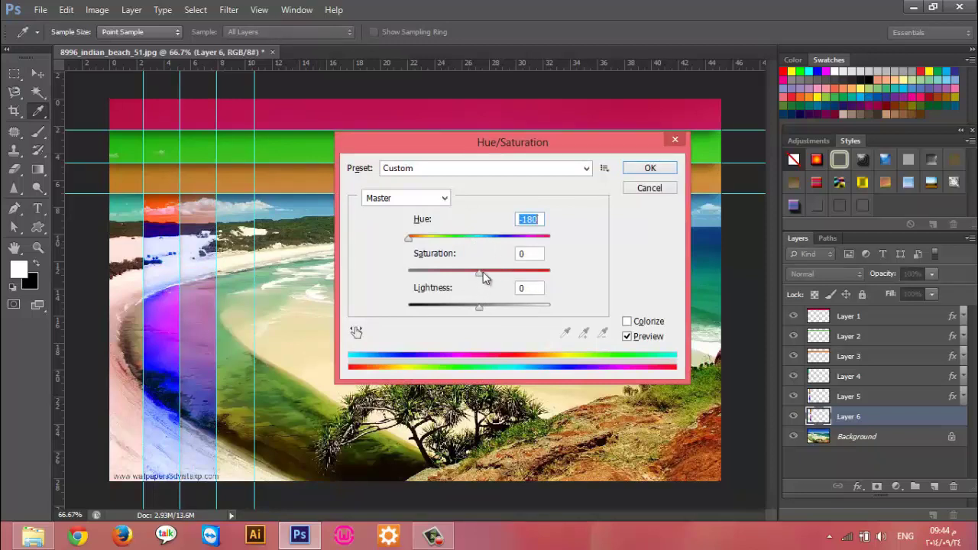
mouse_move(480, 273)
left_mouse_down()
mouse_move(554, 275)
mouse_move(480, 272)
left_mouse_up()
left_click_drag(409, 238, 412, 239)
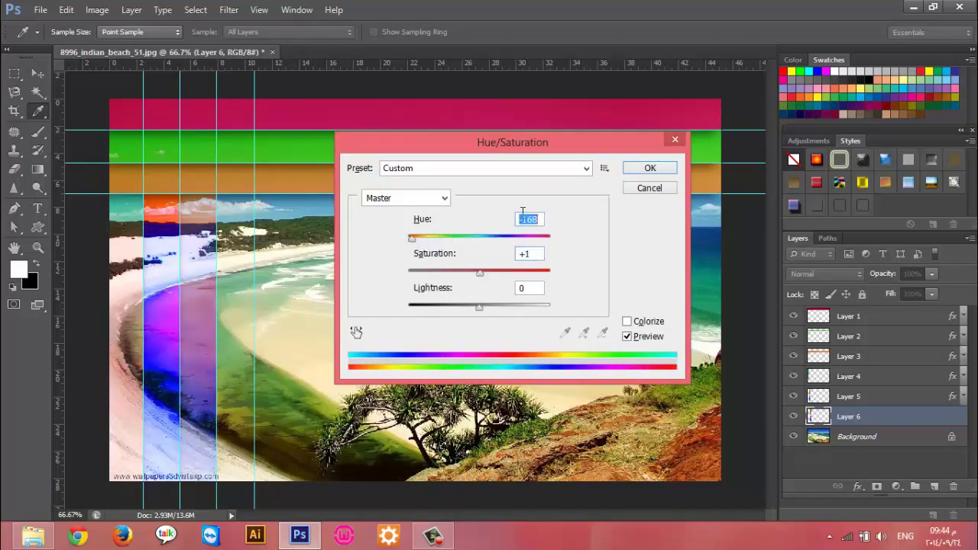
left_click(650, 168)
key("ctrl+u")
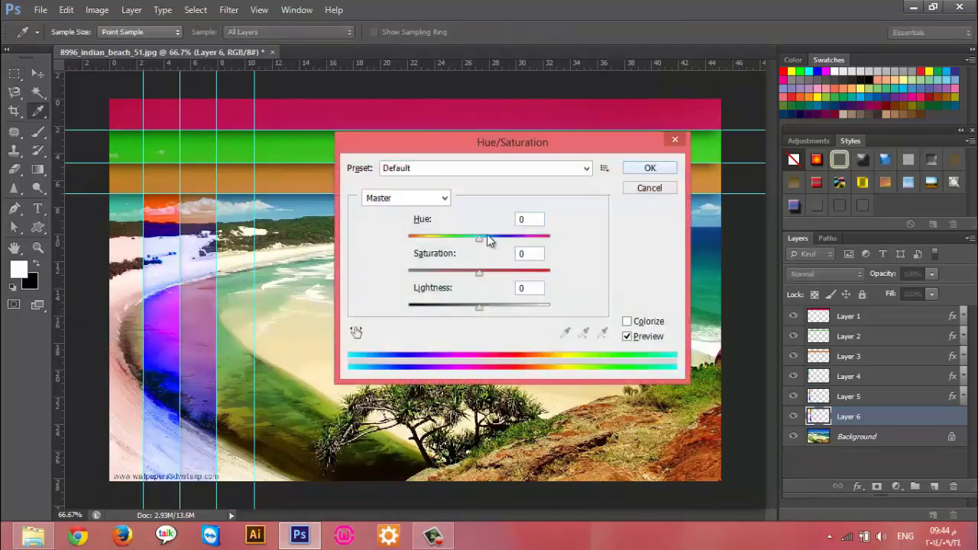
mouse_move(480, 238)
left_mouse_down()
mouse_move(393, 253)
mouse_move(448, 243)
left_mouse_up()
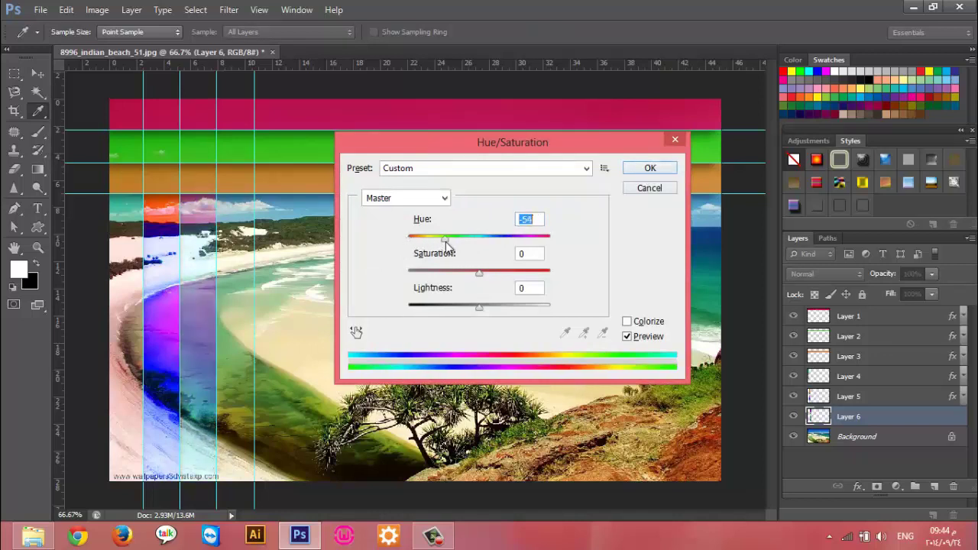
left_click(639, 169)
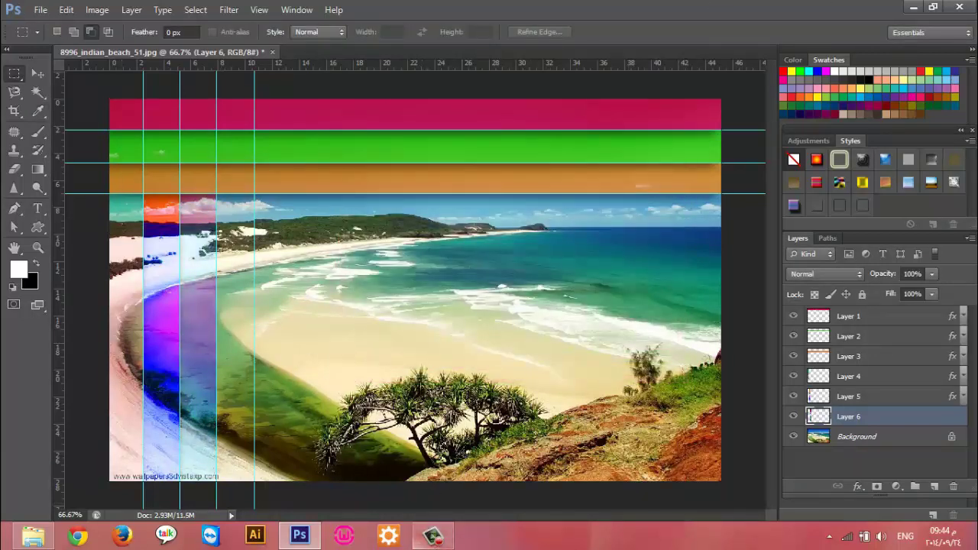
Paste the drop shadow style onto Layer 6
right_click(903, 427)
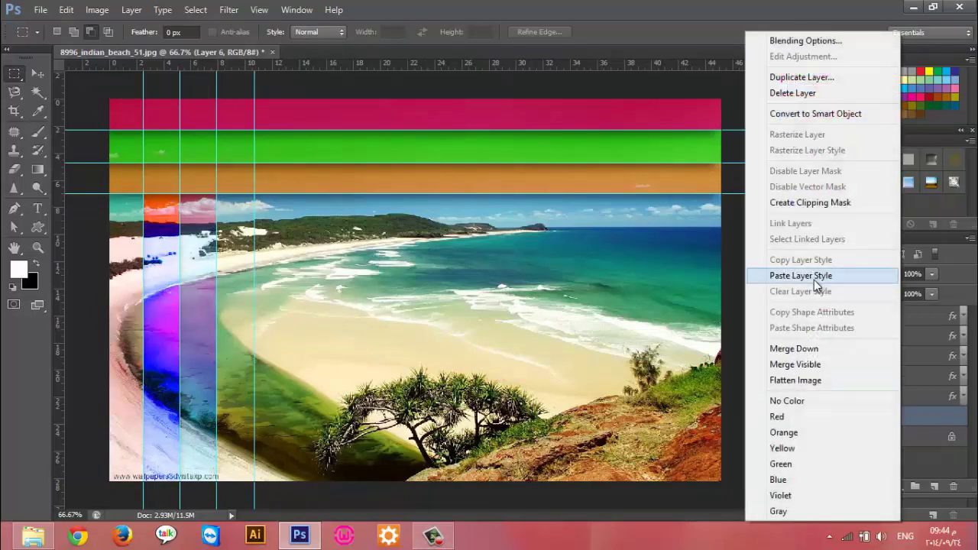
left_click(814, 280)
left_click(437, 538)
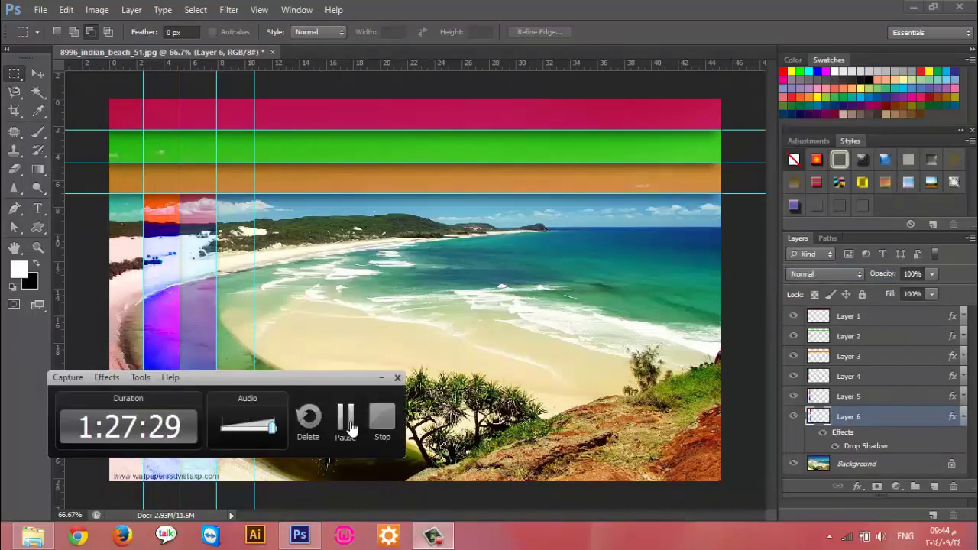
left_click(343, 411)
left_click(300, 535)
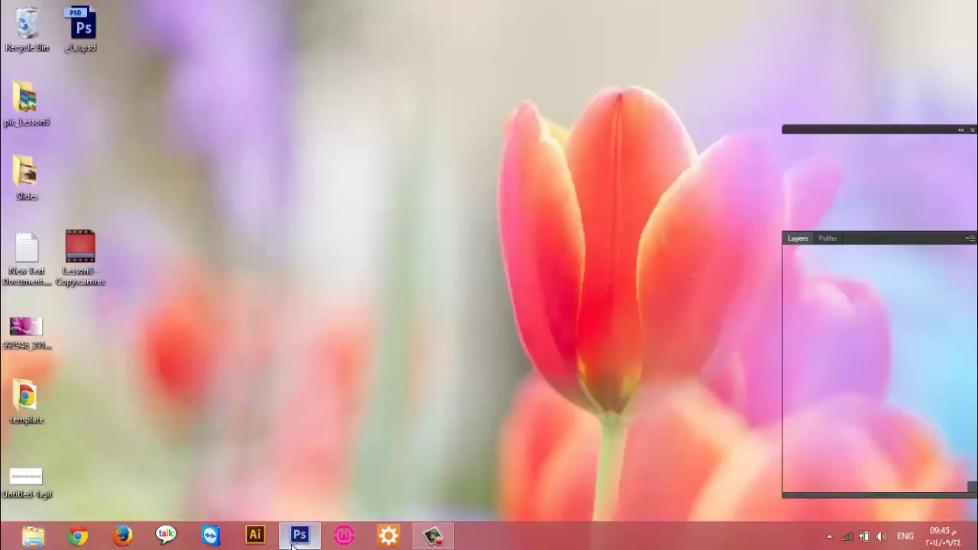
left_click(432, 537)
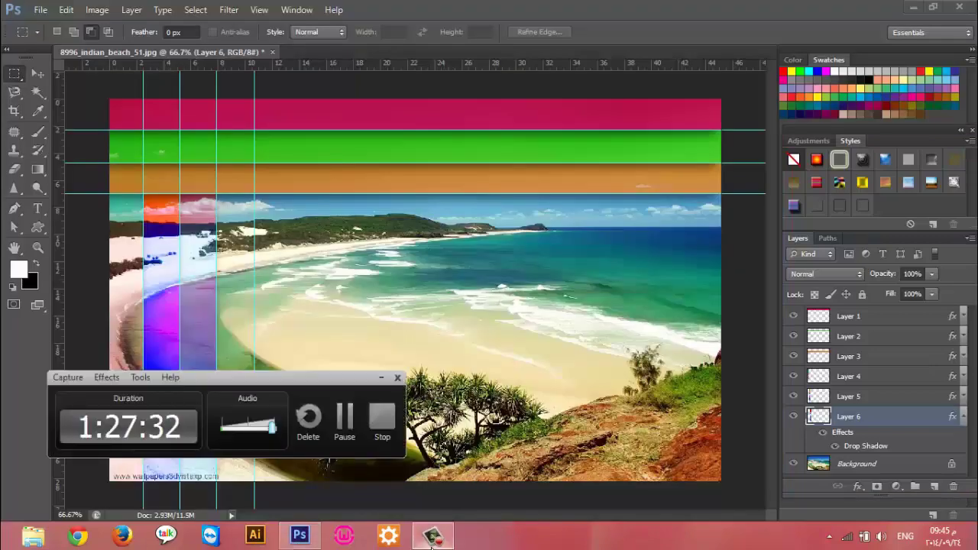
left_click(433, 539)
Copy the fourth vertical strip onto Layer 7 with the pasted drop shadow
left_click_drag(216, 92, 253, 486)
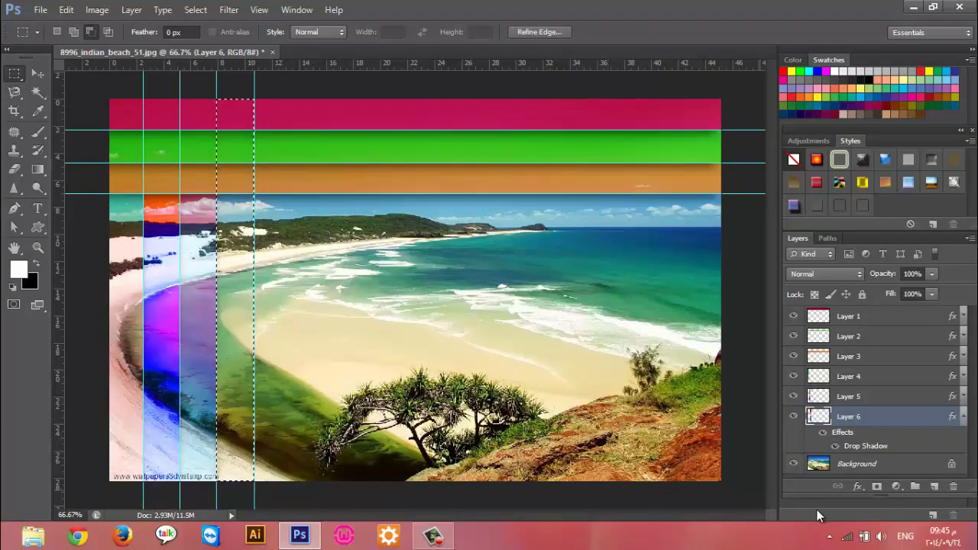
left_click(873, 464)
key("ctrl+j")
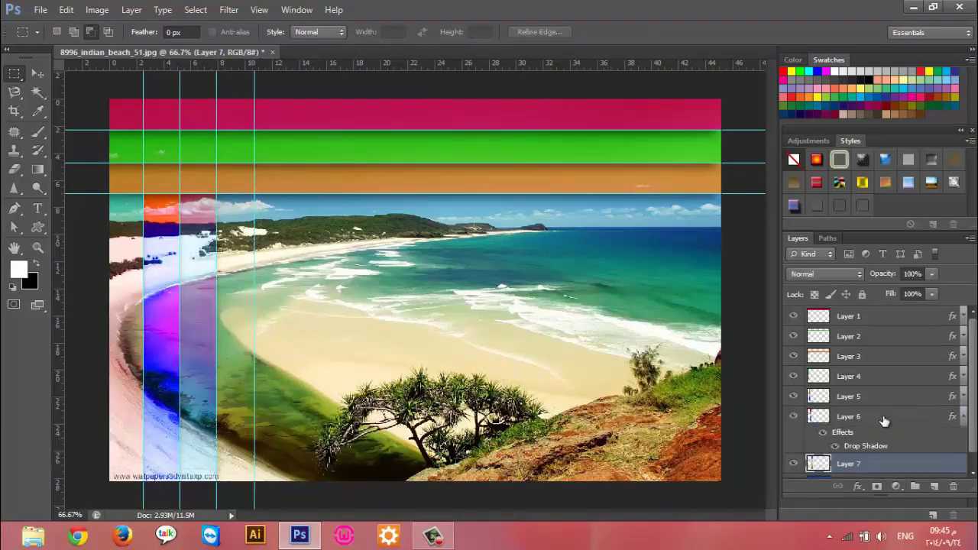
right_click(884, 464)
left_click(812, 279)
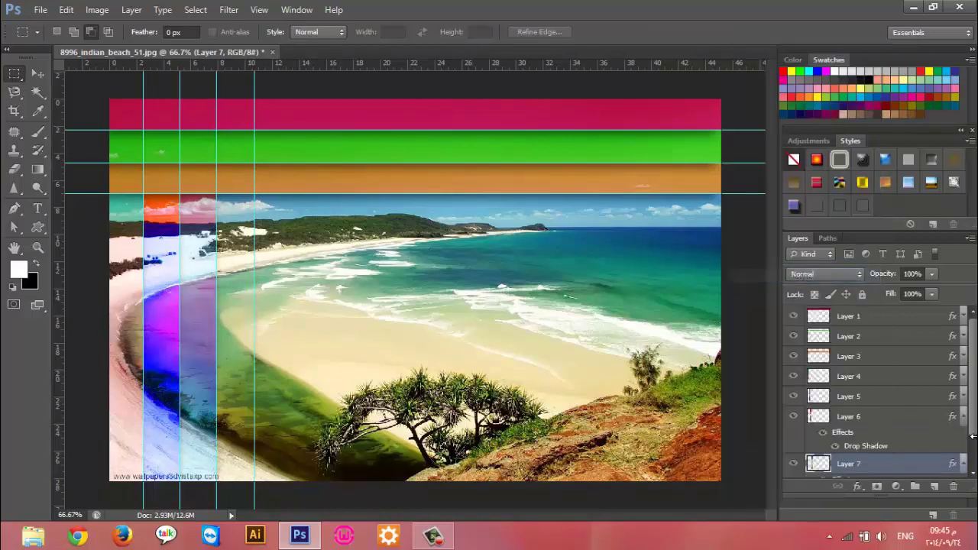
left_click(964, 419)
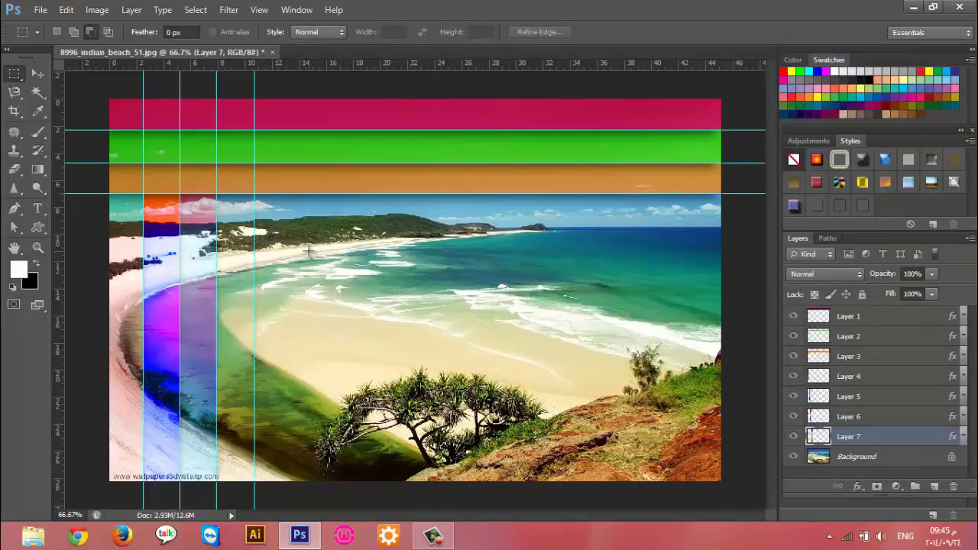
Adjust Layer 7 to about Hue -6 and Saturation -16
key("ctrl+u")
left_click_drag(479, 239, 556, 243)
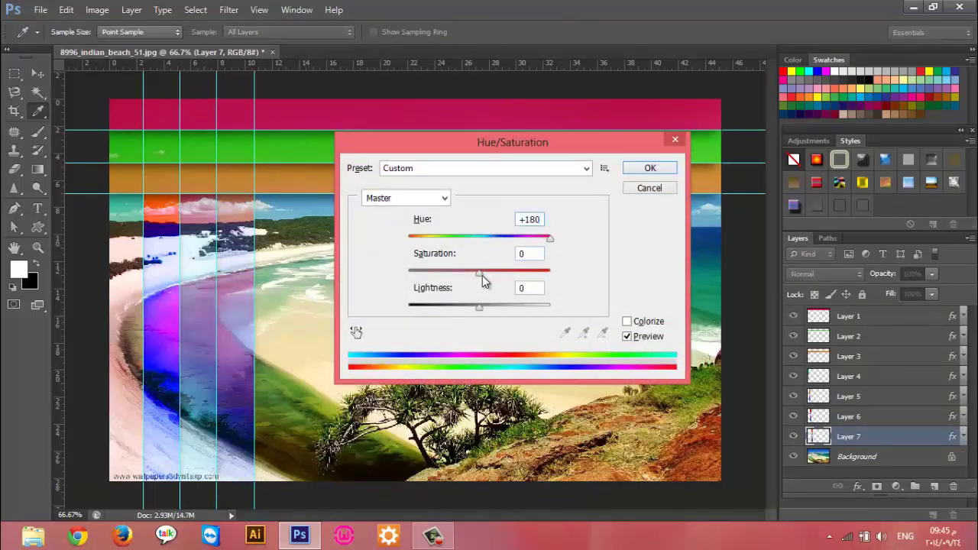
mouse_move(479, 273)
left_mouse_down()
mouse_move(427, 275)
mouse_move(467, 273)
left_mouse_up()
mouse_move(551, 238)
left_mouse_down()
mouse_move(354, 243)
mouse_move(487, 242)
mouse_move(473, 243)
left_mouse_up()
left_click(645, 167)
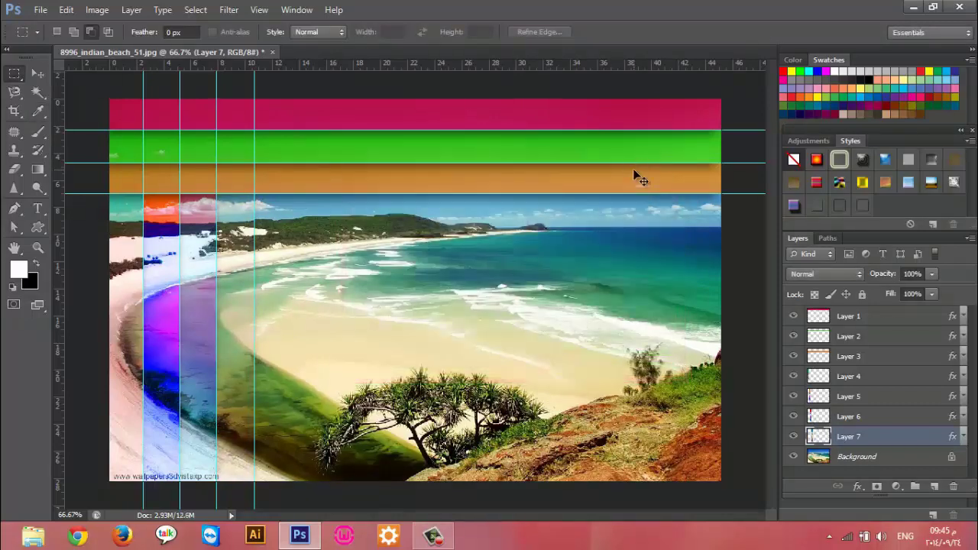
Apply Color Balance +100 / -100 / -100 to redden the strip
key("ctrl+b")
left_click_drag(598, 260, 671, 260)
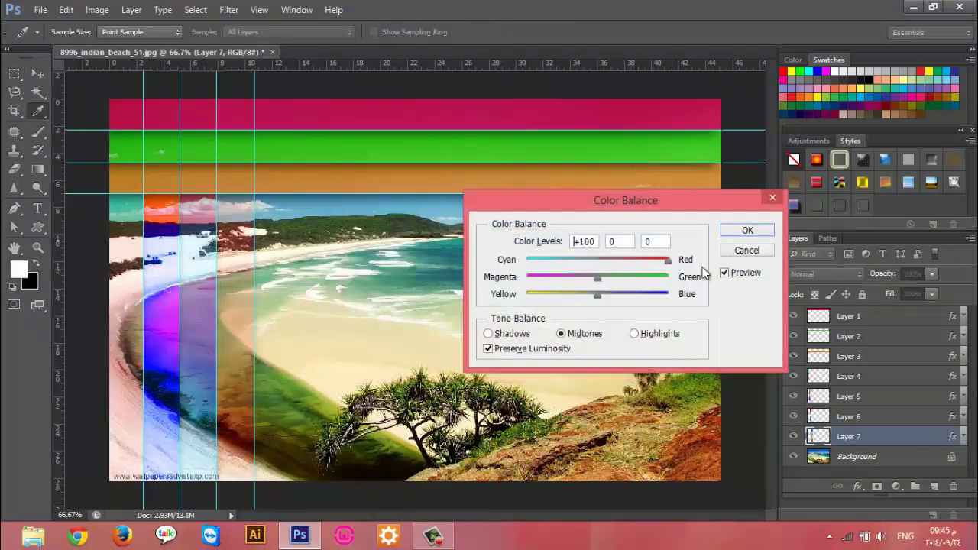
left_click_drag(597, 279, 487, 282)
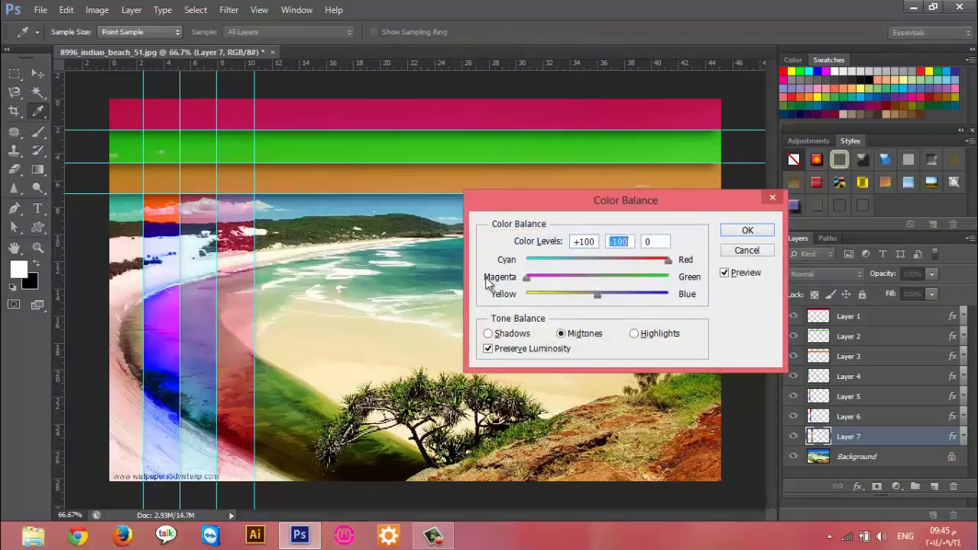
left_click_drag(668, 294, 406, 324)
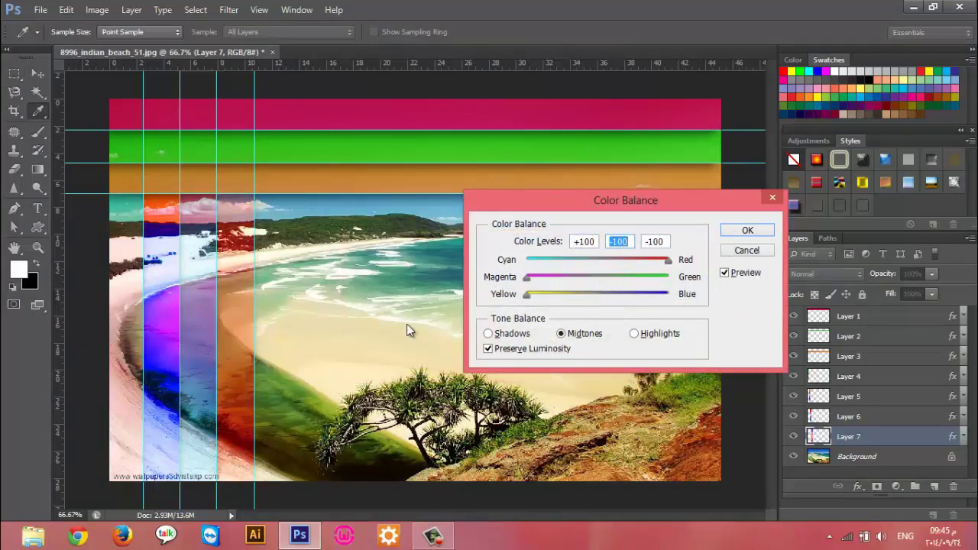
left_click(747, 233)
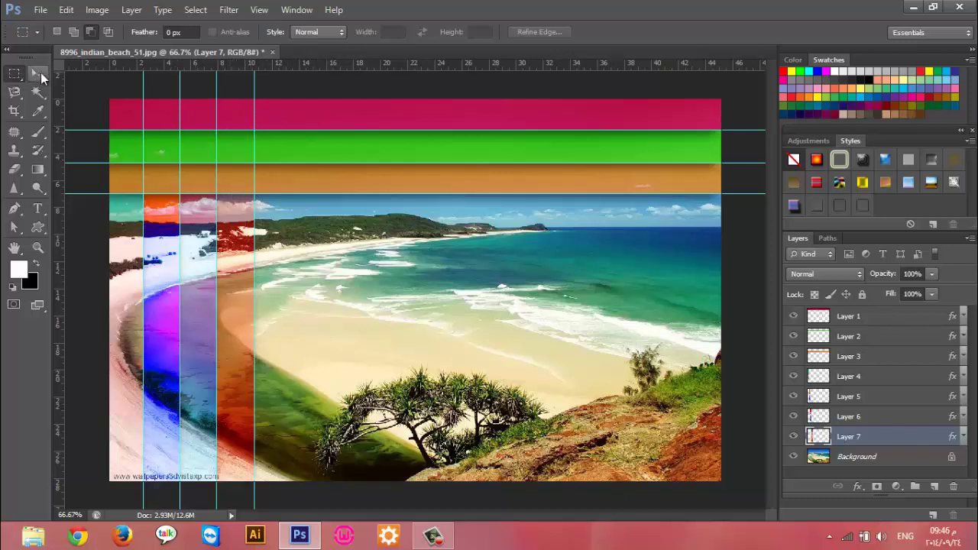
left_click(38, 74)
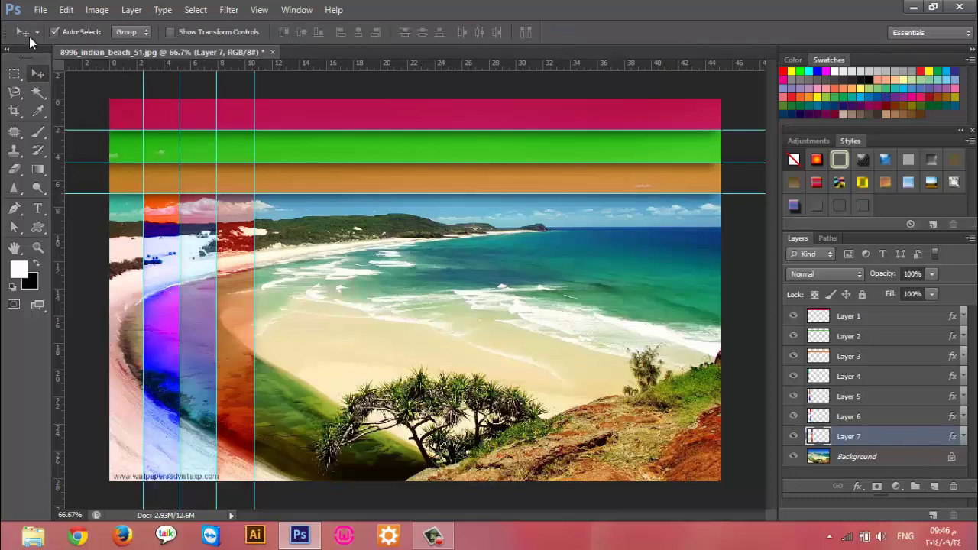
Erase the crimson top-band cell over the rightmost strip to reveal blue
key("m")
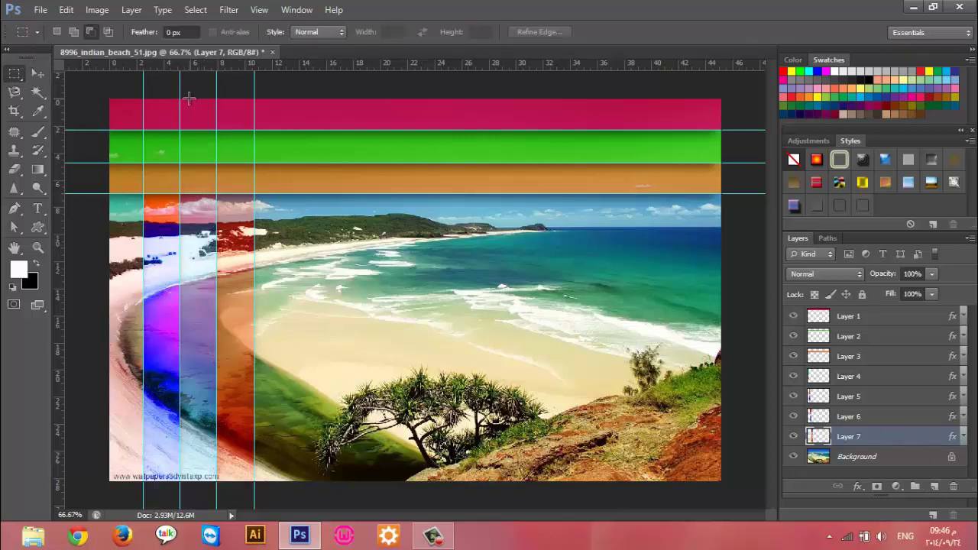
left_click_drag(216, 100, 254, 129)
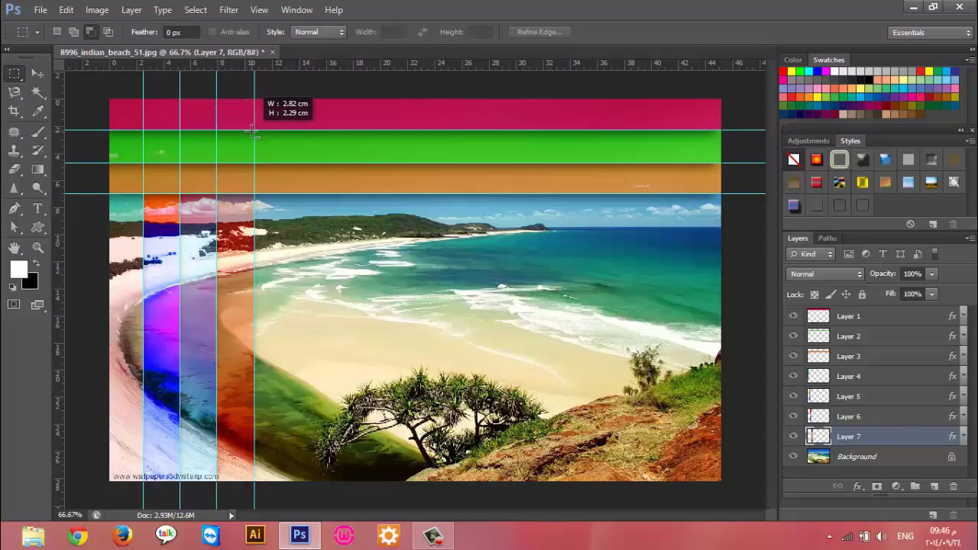
left_click(15, 169)
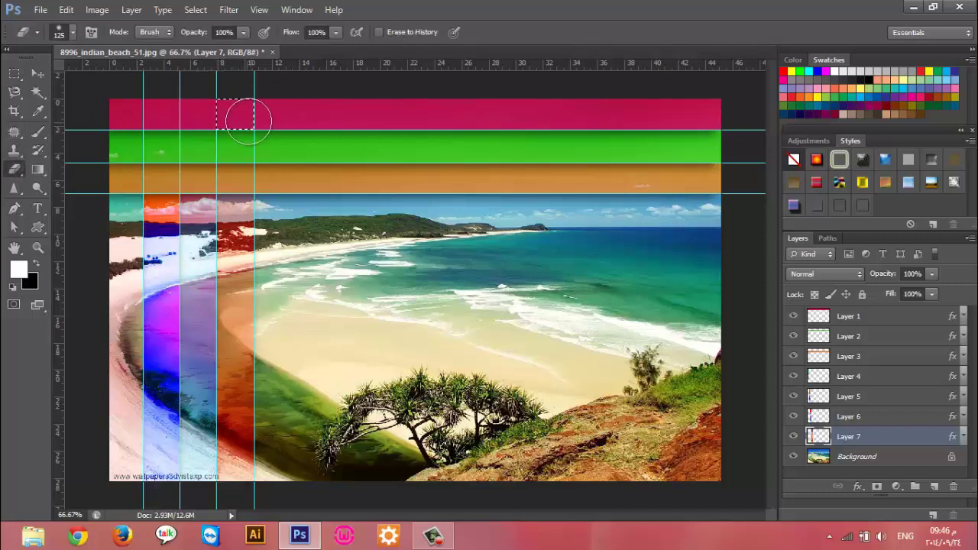
left_click(796, 436)
left_click(902, 316)
left_click_drag(240, 109, 228, 120)
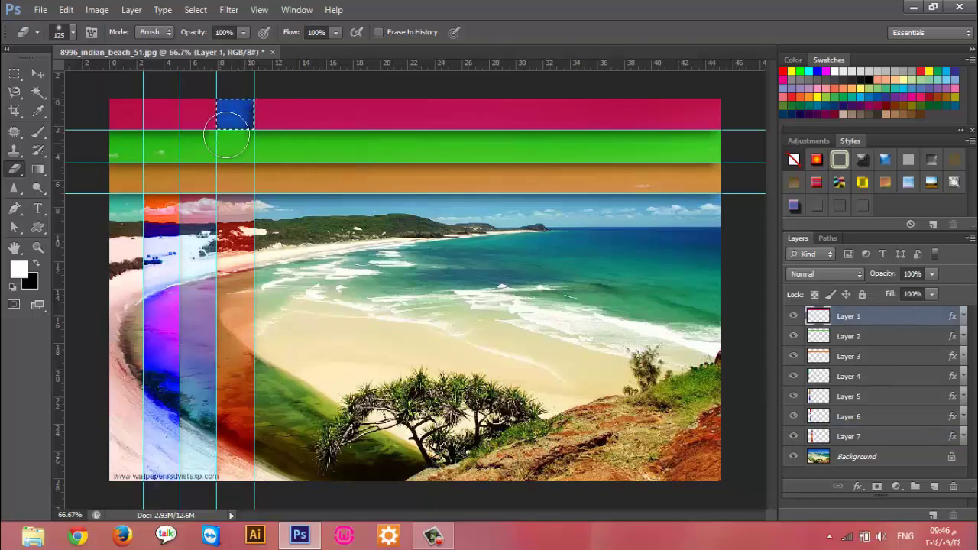
key("ctrl+d")
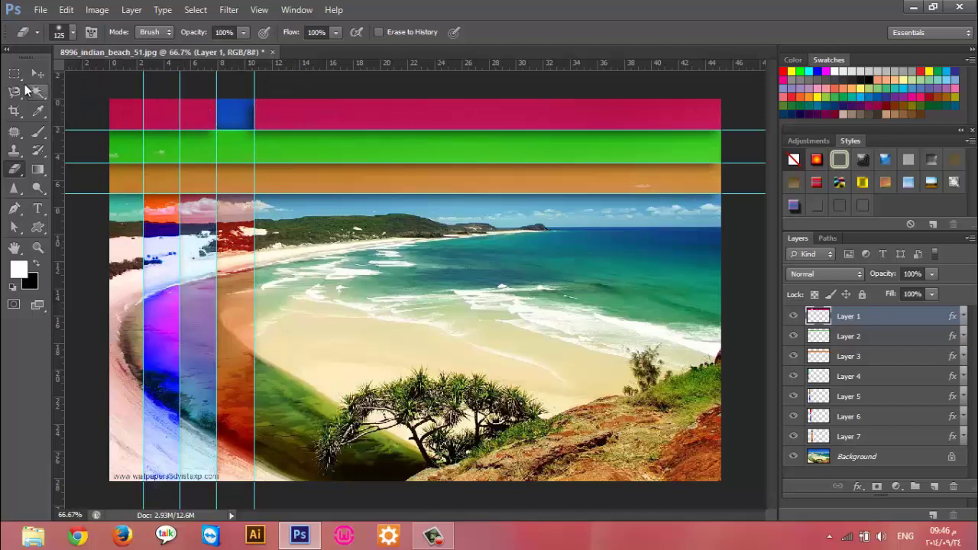
Erase the top-band cell between the first two guides to reveal gold
left_click(14, 73)
mouse_move(143, 95)
left_mouse_down()
mouse_move(180, 132)
mouse_move(164, 114)
left_mouse_up()
left_click(38, 131)
left_click(14, 169)
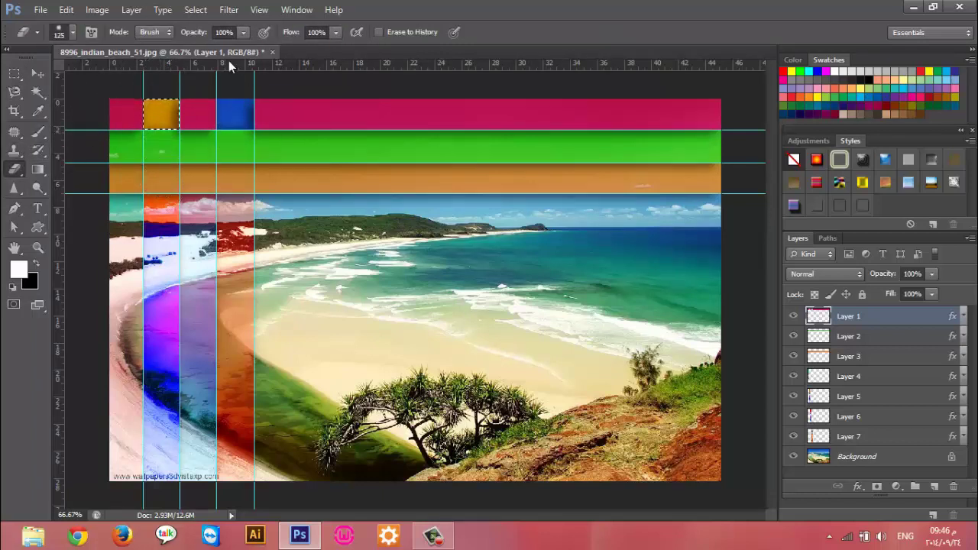
key("ctrl+d")
On the green band's layer, erase a cell to reveal red beneath
key("v")
left_click(267, 161)
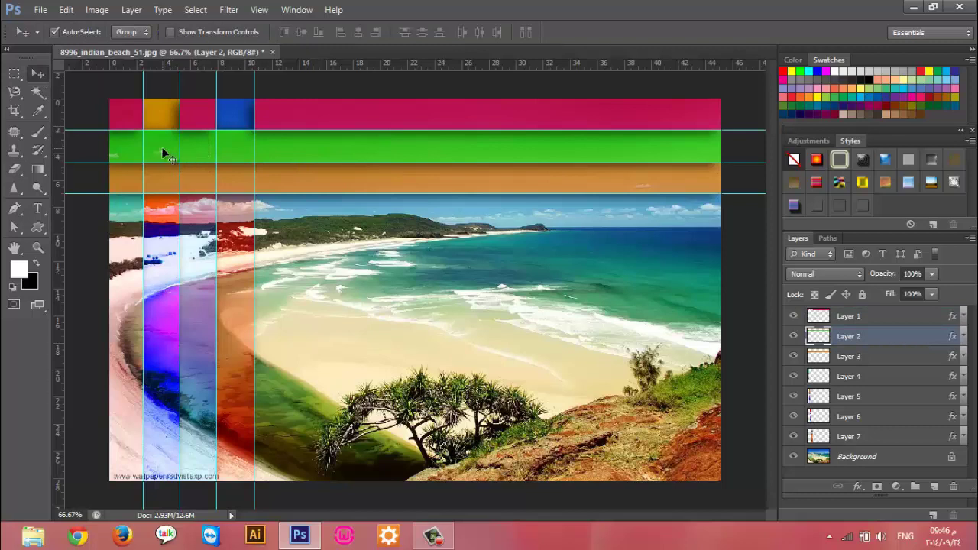
left_click(15, 74)
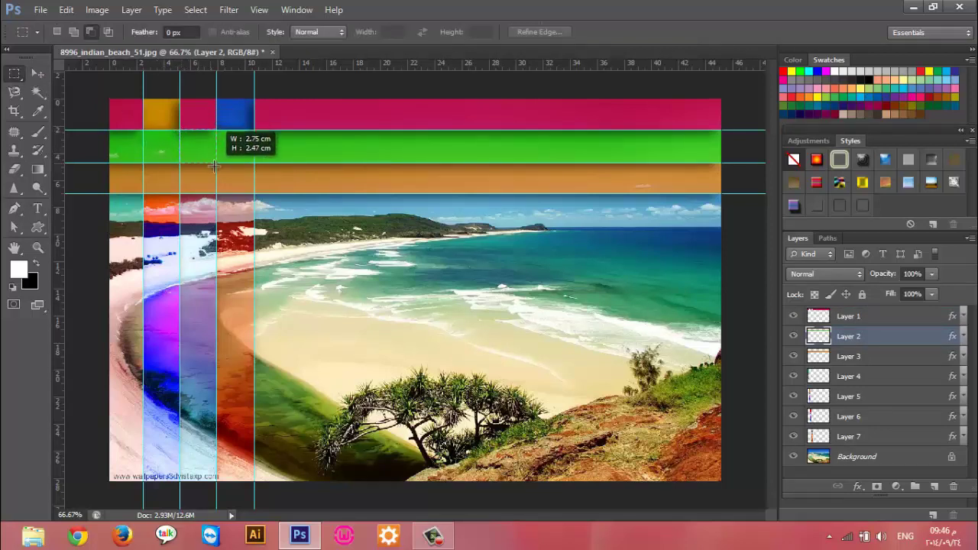
mouse_move(180, 131)
left_mouse_down()
mouse_move(216, 162)
mouse_move(208, 154)
left_mouse_up()
left_click(14, 169)
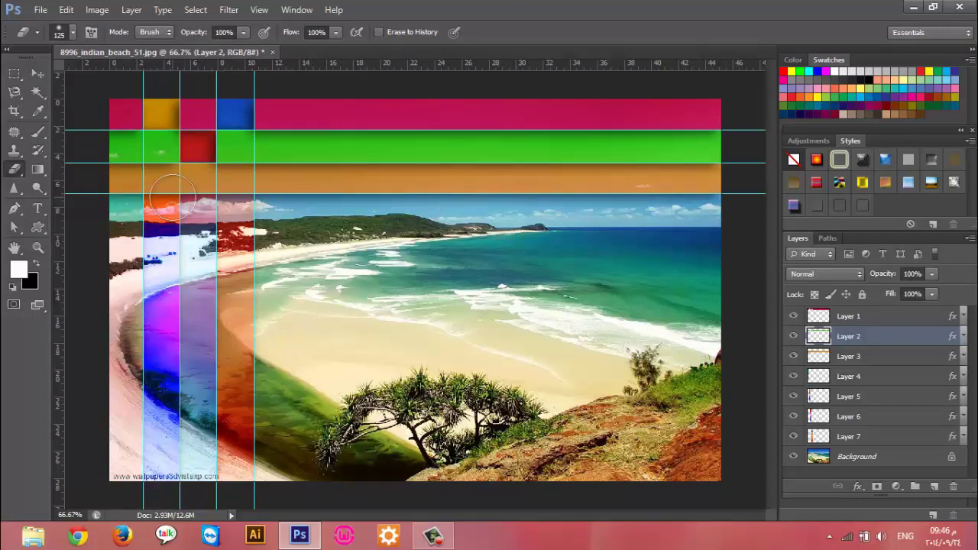
left_click_drag(186, 147, 204, 184)
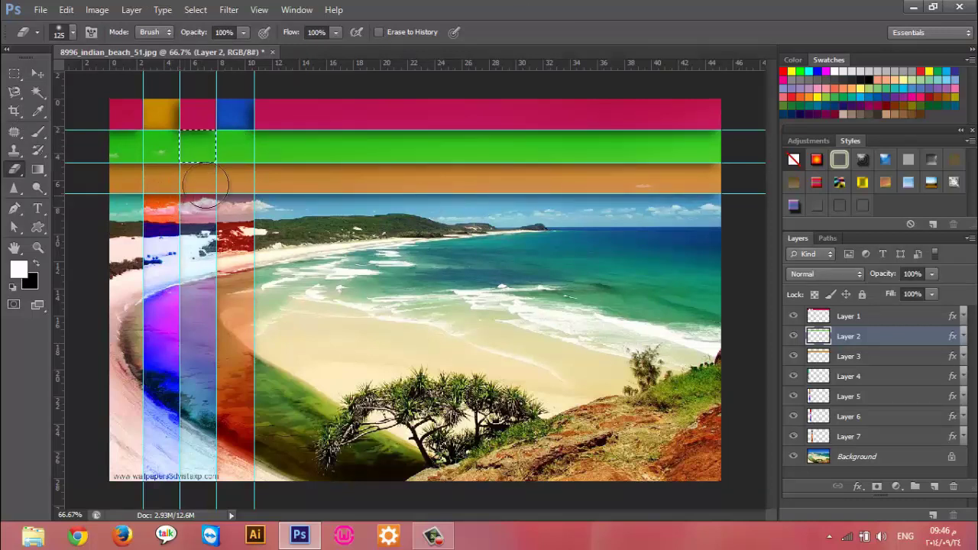
Erase the green-band cell under the blue block to reveal purple
left_click(14, 73)
left_click(178, 120)
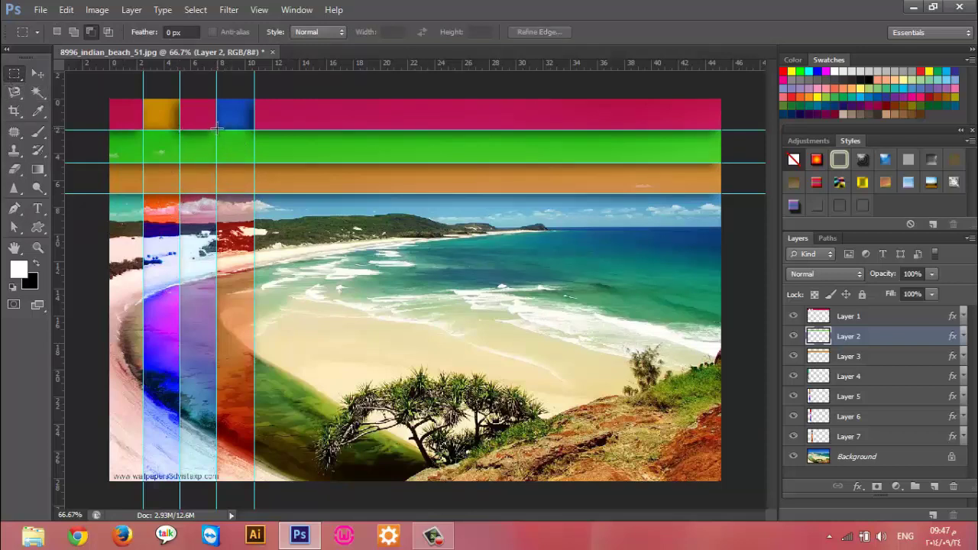
left_click_drag(217, 132, 254, 162)
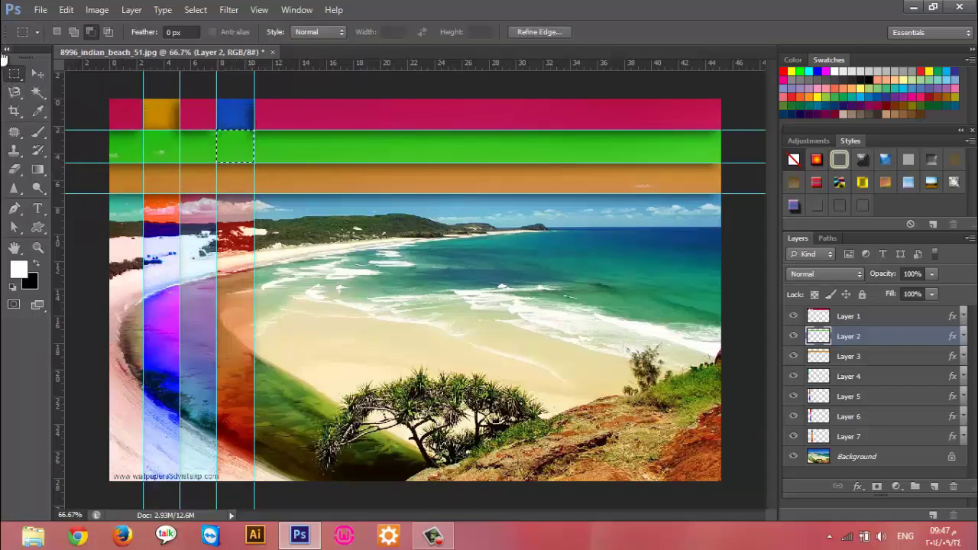
left_click(14, 169)
left_click_drag(233, 146, 289, 124)
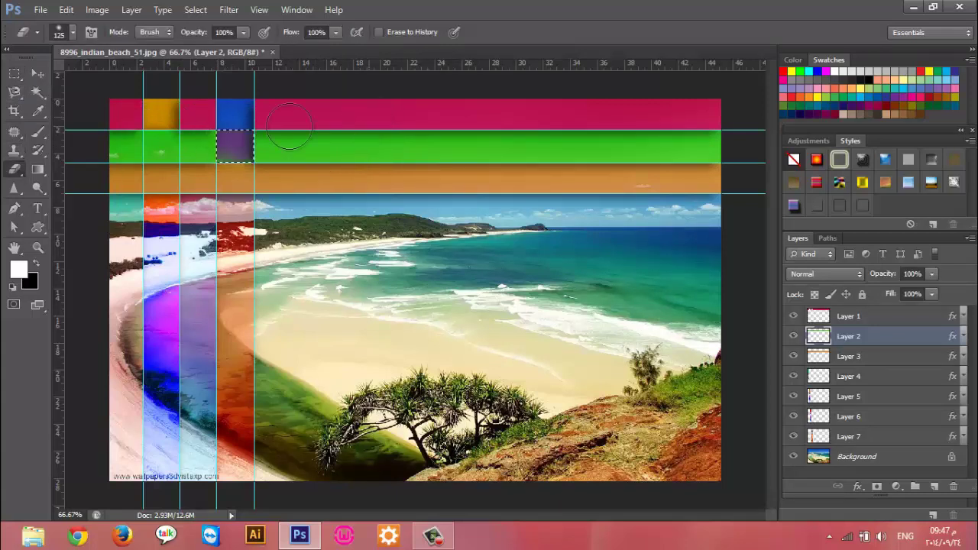
key("ctrl+d")
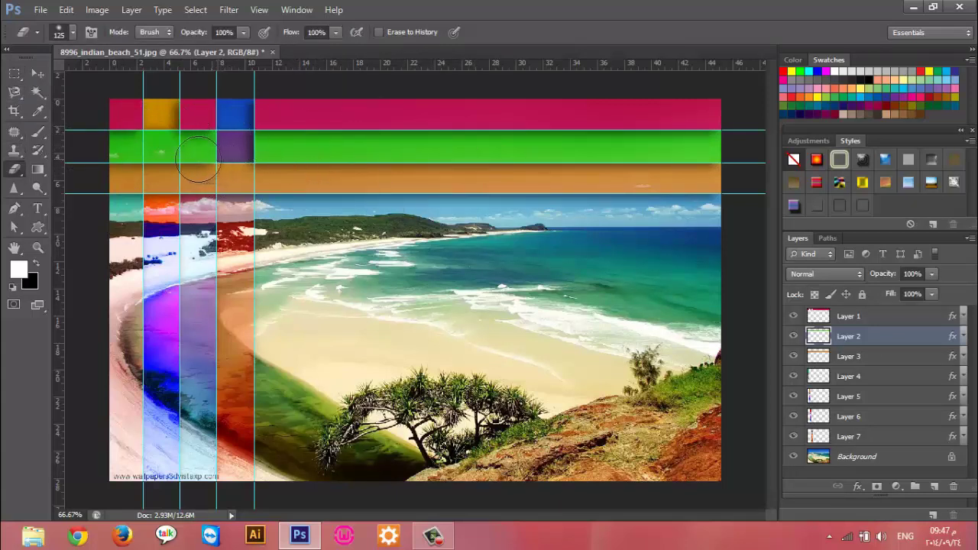
Erase the green-band cell under the gold block to reveal gold
left_click(14, 74)
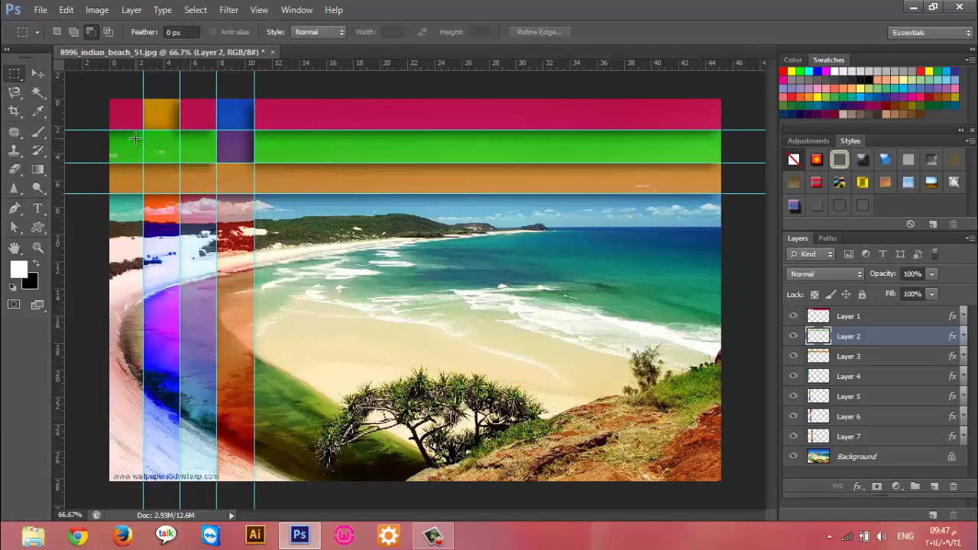
mouse_move(143, 131)
left_mouse_down()
mouse_move(179, 162)
mouse_move(177, 145)
left_mouse_up()
left_click(17, 170)
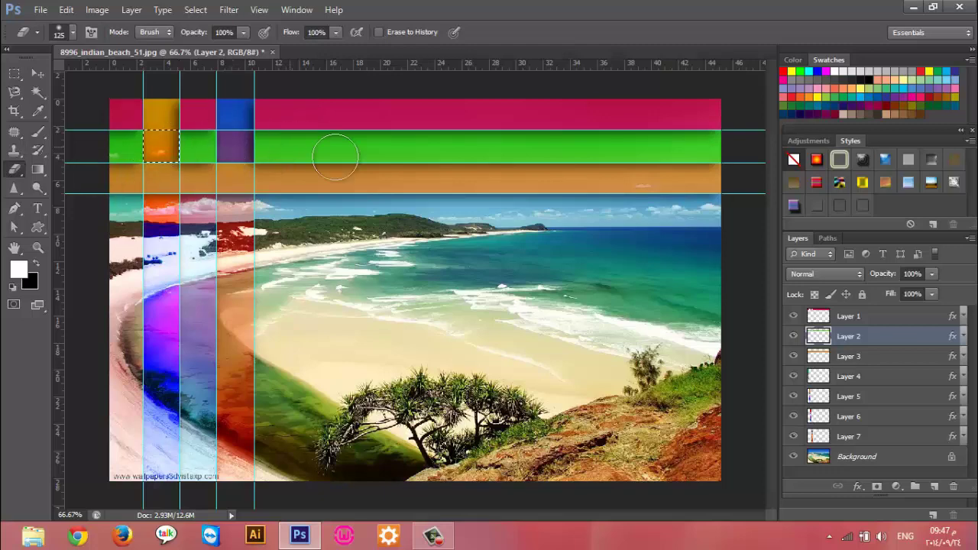
Cancel the Save As dialog, then erase the orange-band cell under the purple block
key("ctrl+s")
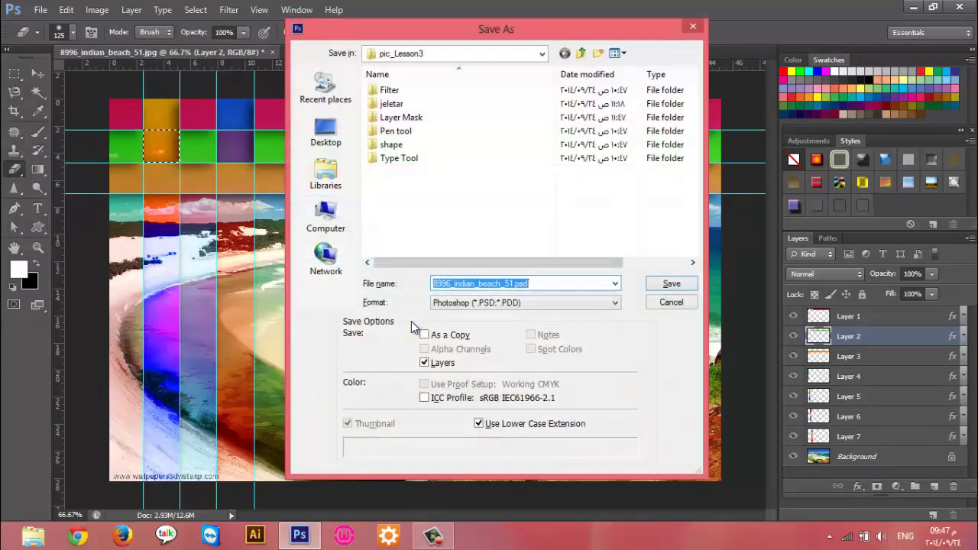
left_click(672, 303)
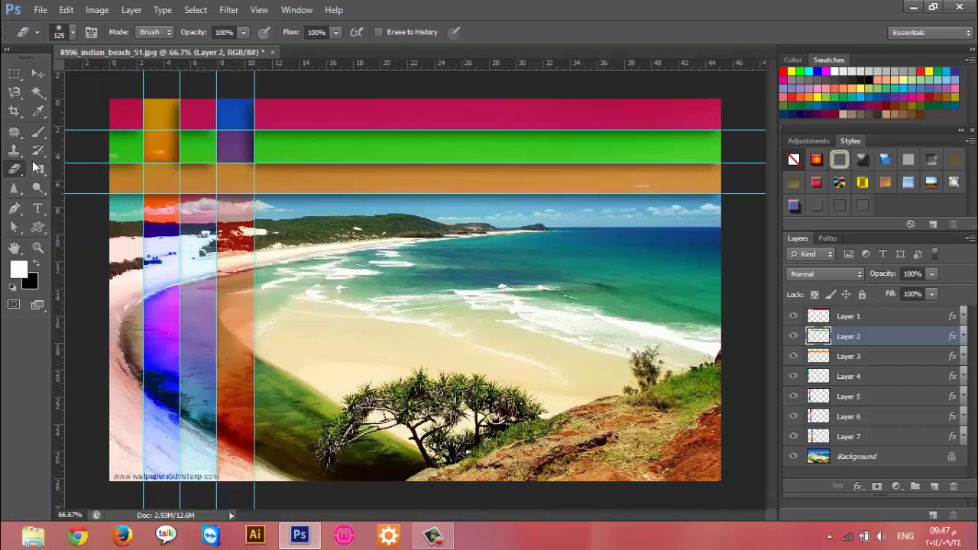
left_click(38, 74)
left_click(313, 181)
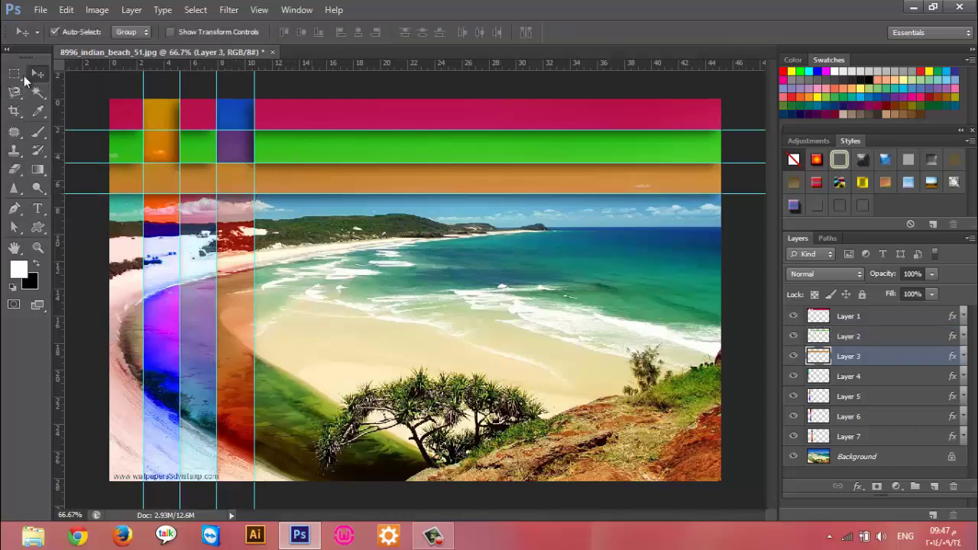
left_click(13, 77)
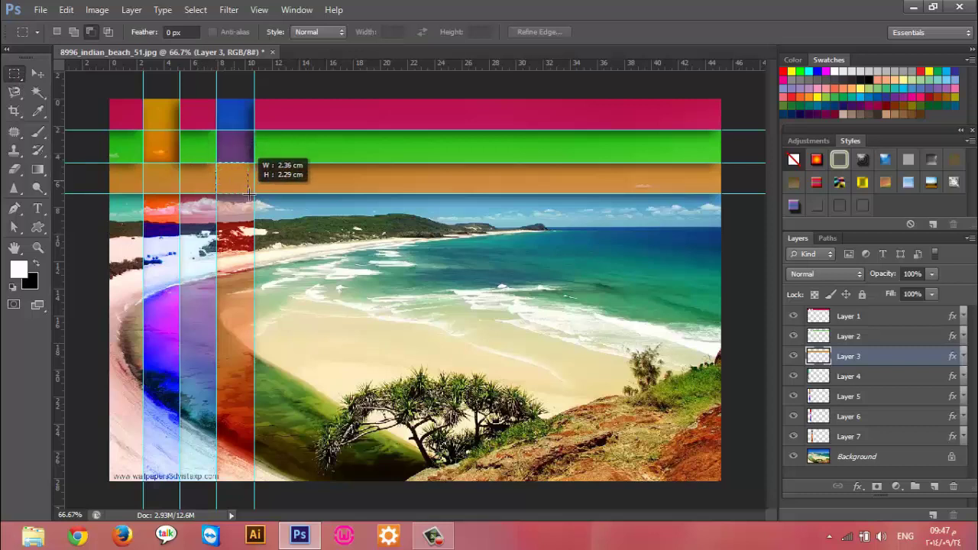
left_click_drag(216, 162, 254, 193)
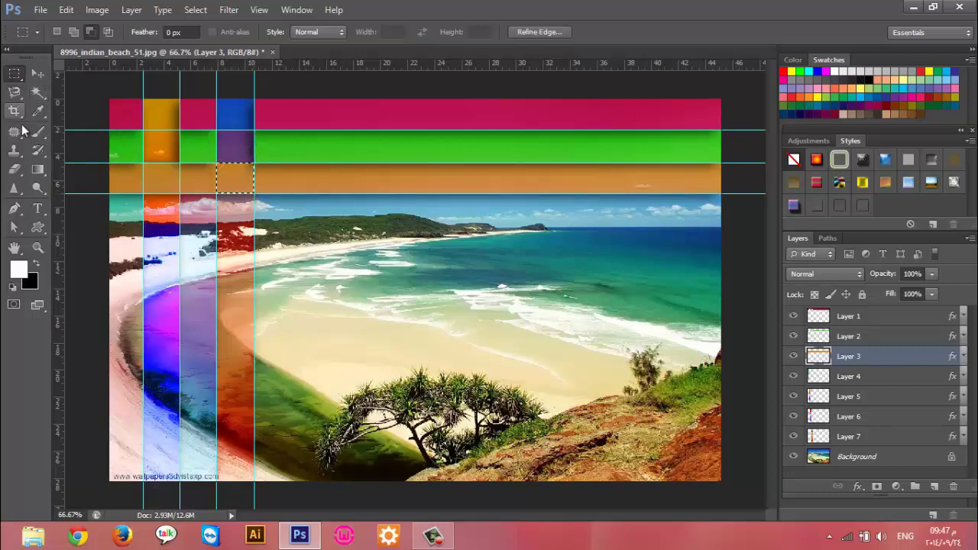
left_click(13, 169)
left_click_drag(304, 181, 234, 179)
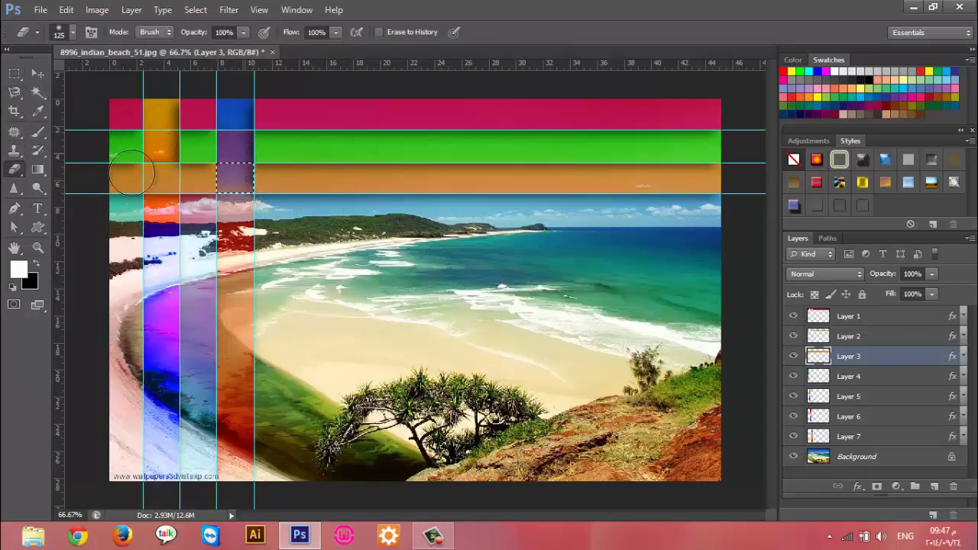
key("ctrl+d")
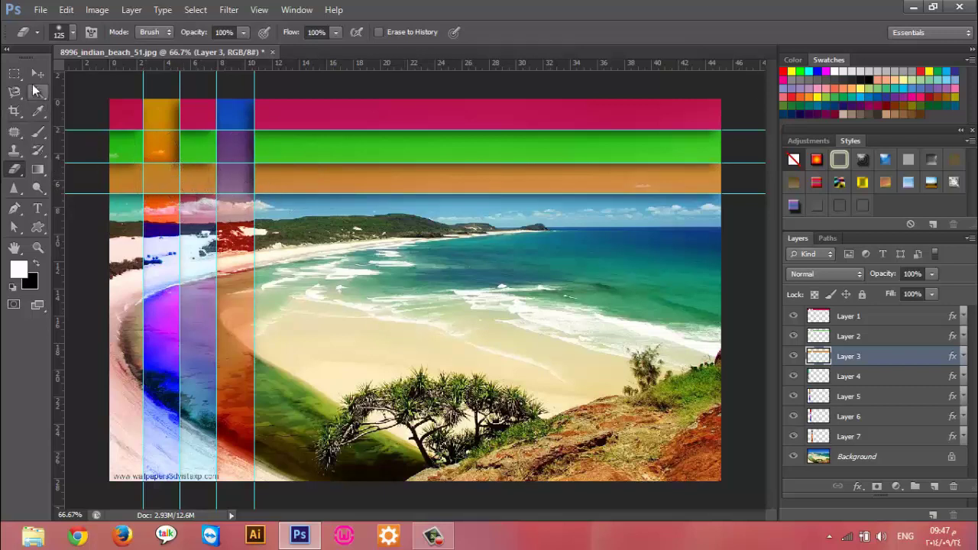
Erase the orange band where the orange vertical strip crosses it
left_click(14, 74)
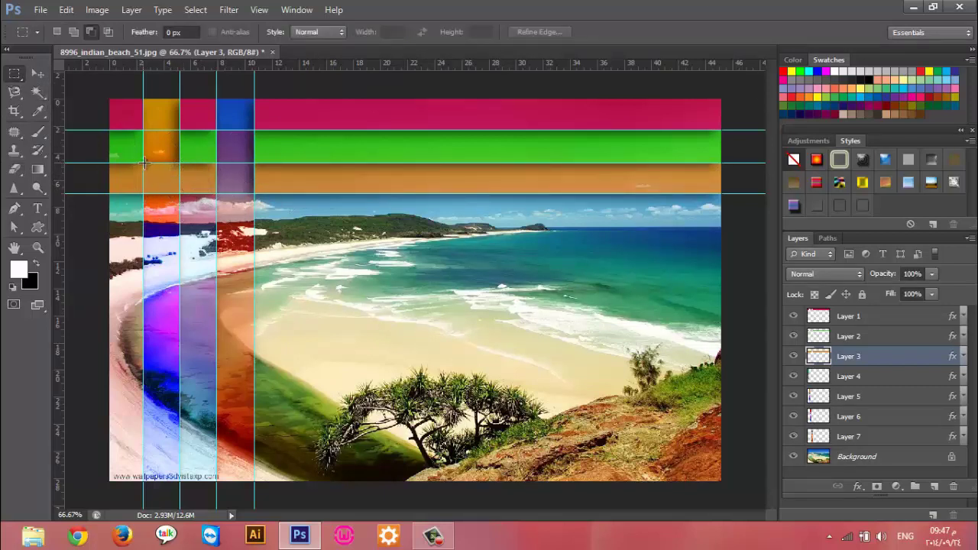
left_click_drag(144, 163, 180, 193)
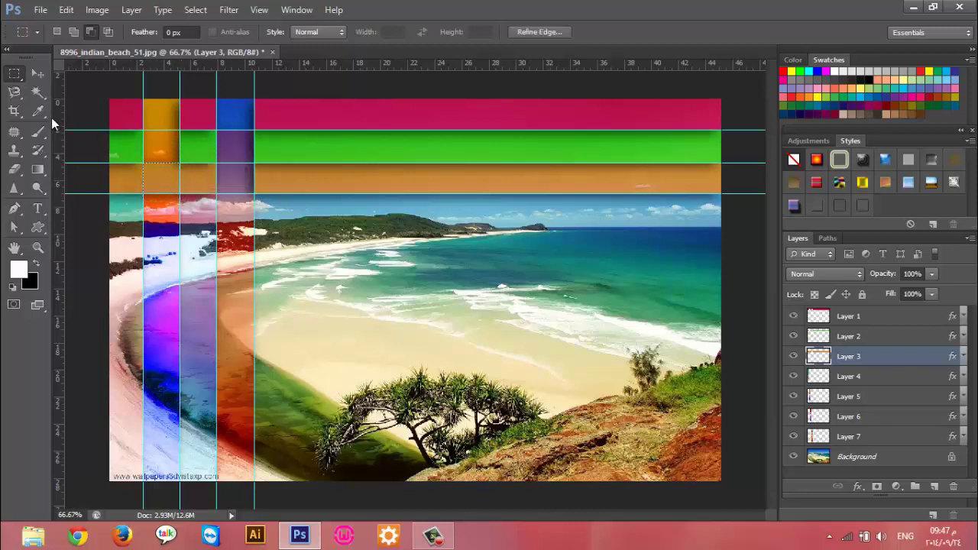
left_click(14, 169)
left_click_drag(157, 164, 164, 183)
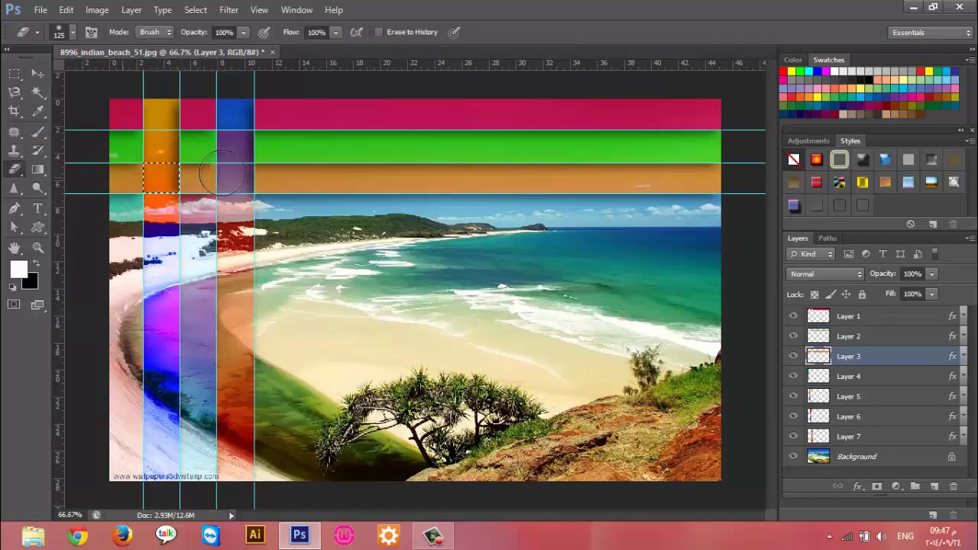
key("ctrl+d")
Redden Layer 5's strip with Color Balance at Cyan-Red +100 and Magenta-Green -100
left_click(37, 73)
left_click(158, 118)
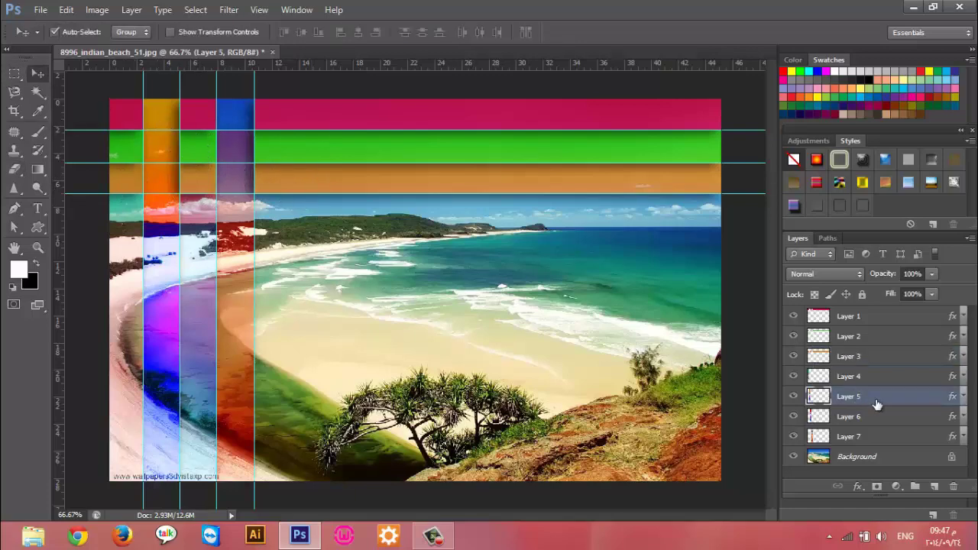
key("ctrl+b")
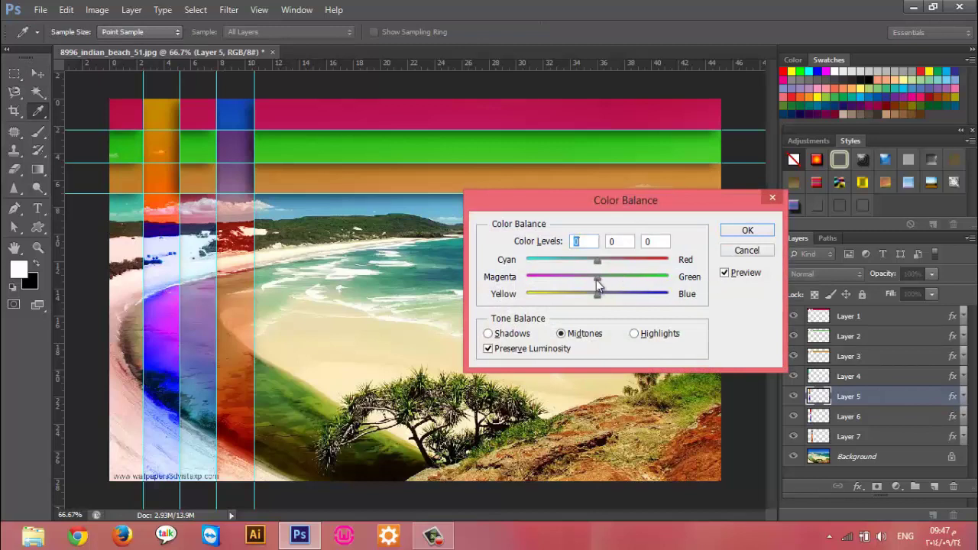
left_click_drag(597, 278, 525, 277)
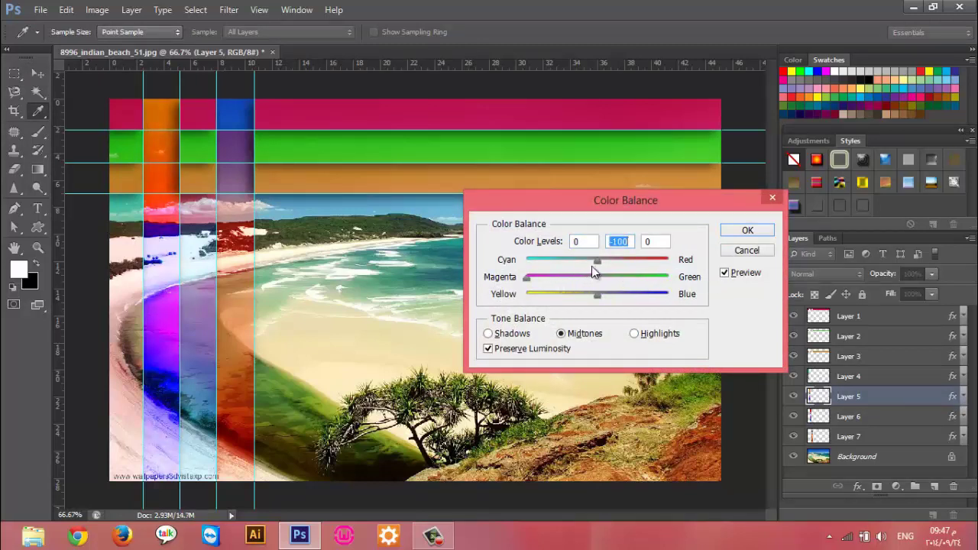
left_click_drag(594, 261, 714, 262)
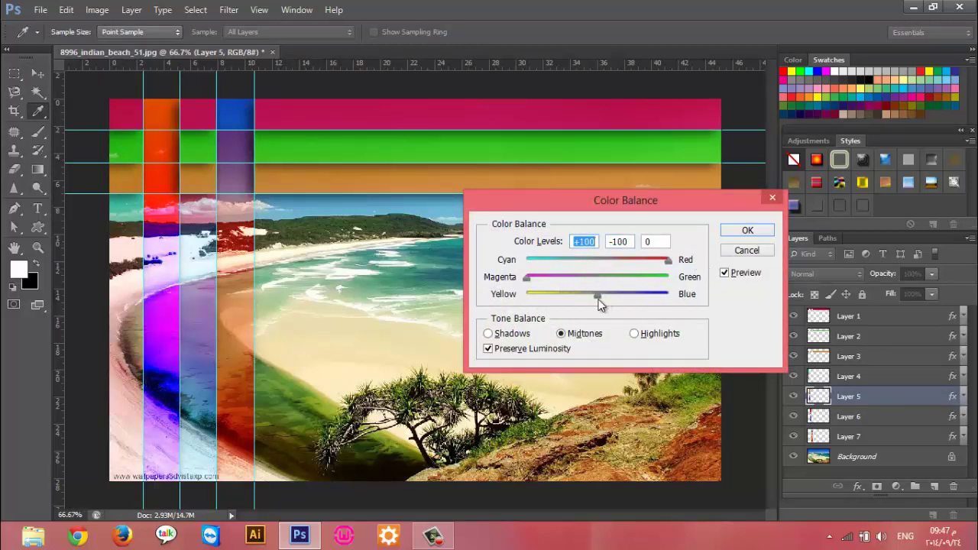
left_click_drag(600, 305, 691, 308)
left_click(746, 232)
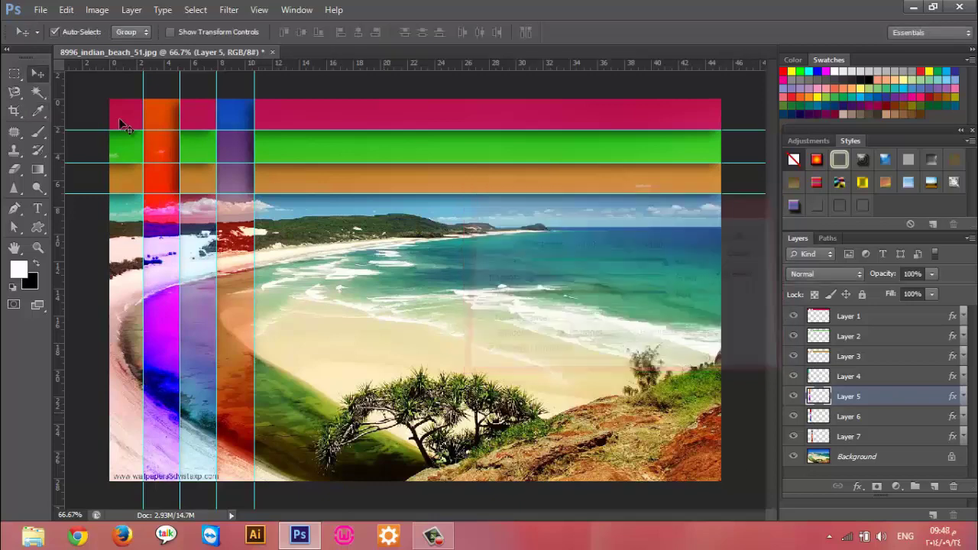
Drag the vertical guides off the canvas with the Move tool
left_click(354, 246)
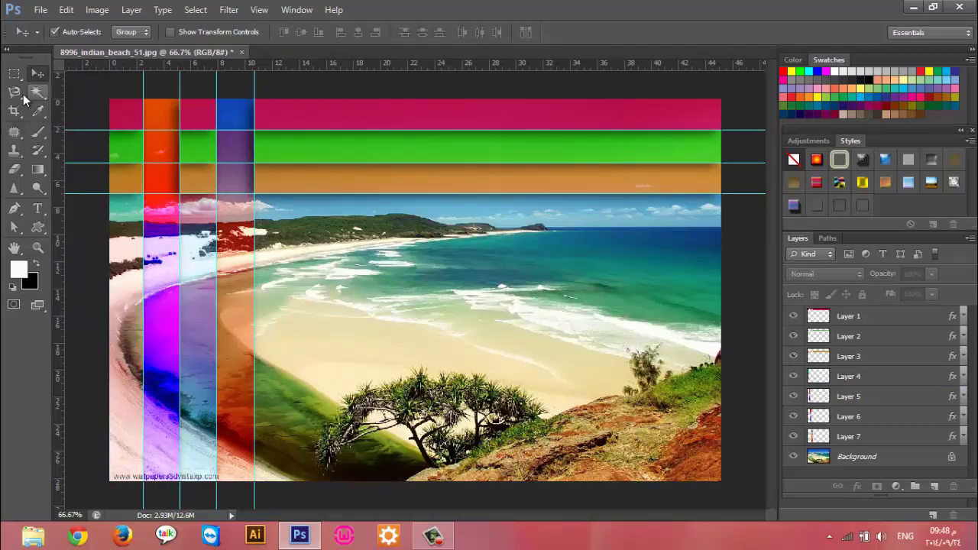
left_click(14, 73)
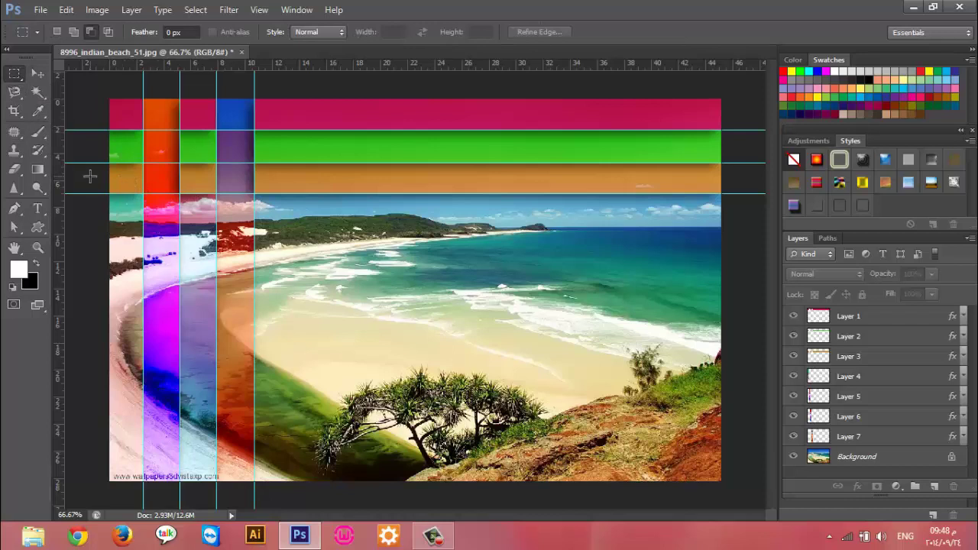
left_click(38, 74)
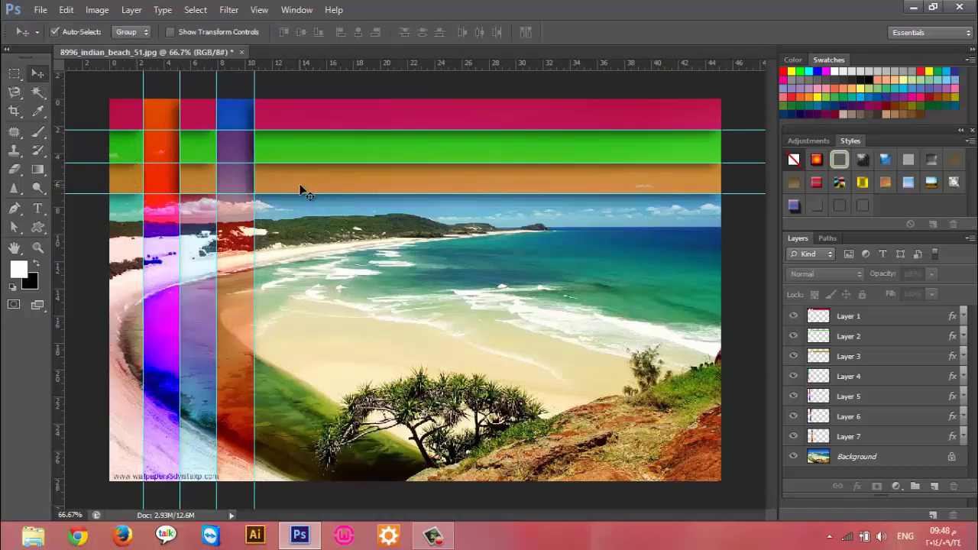
left_click(146, 157)
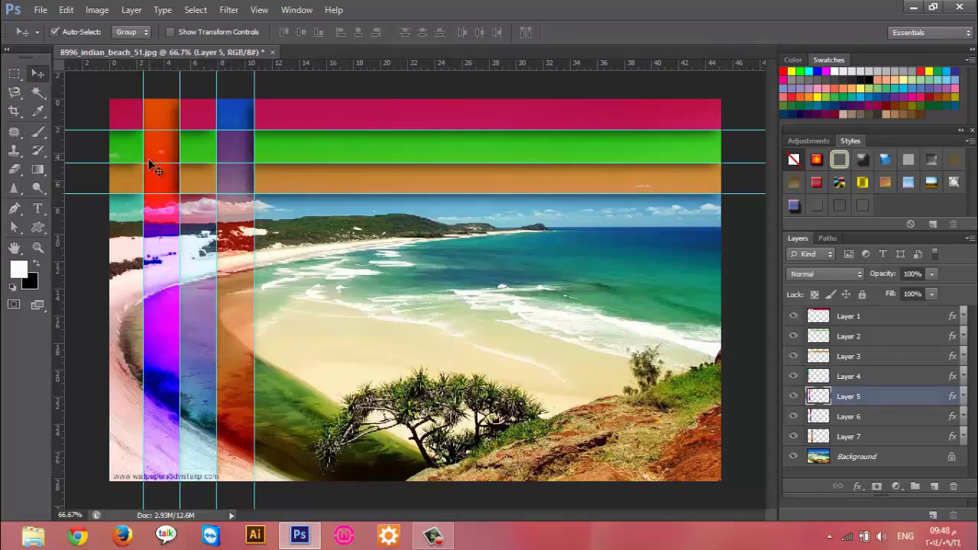
left_click_drag(145, 160, 140, 191)
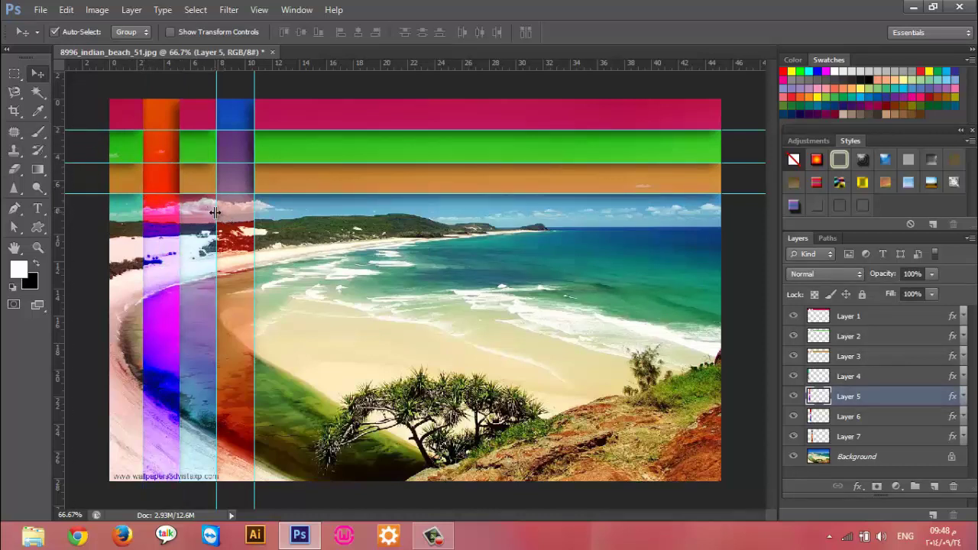
mouse_move(219, 207)
left_mouse_down()
mouse_move(247, 238)
mouse_move(227, 208)
mouse_move(256, 99)
left_mouse_up()
Gather the horizontal guides above the image so the strips are unobstructed
left_click(237, 189)
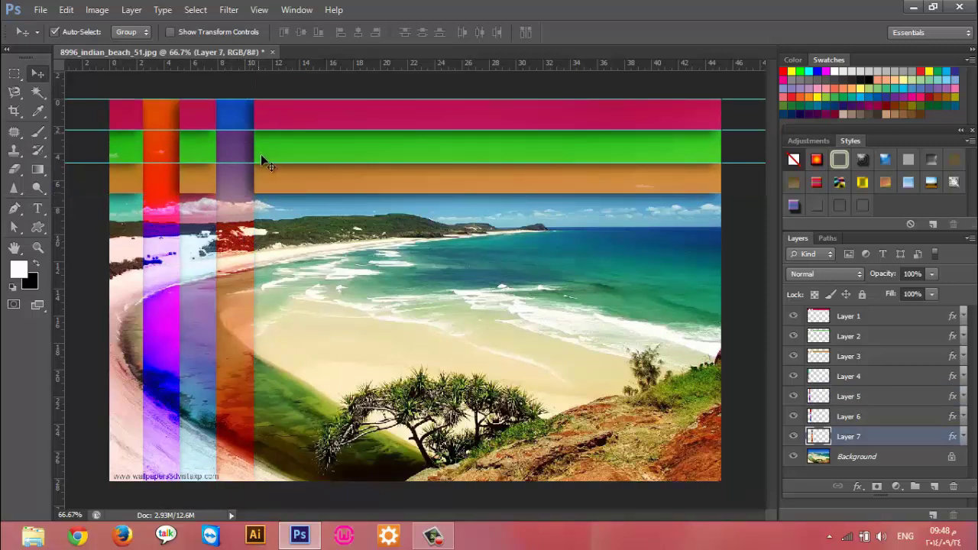
left_click_drag(261, 162, 237, 90)
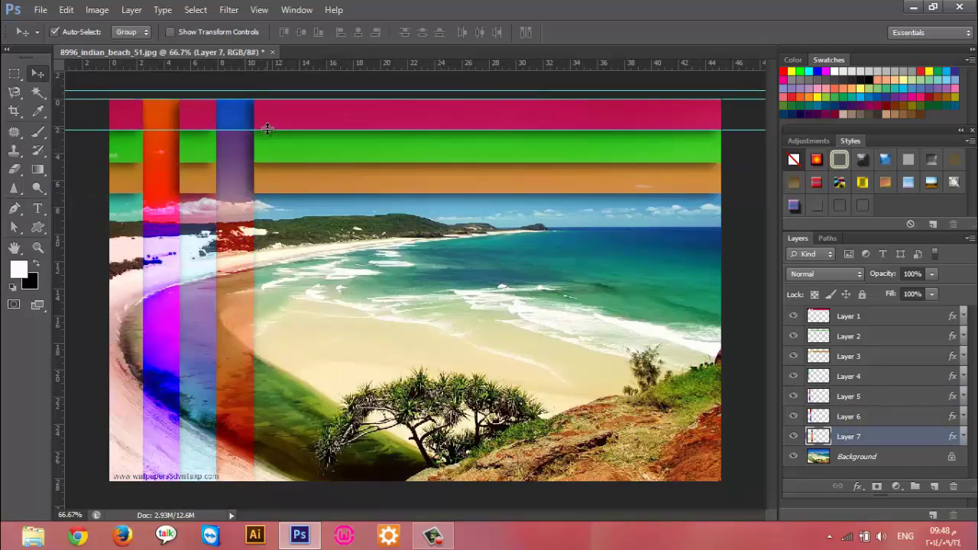
left_click_drag(262, 130, 262, 95)
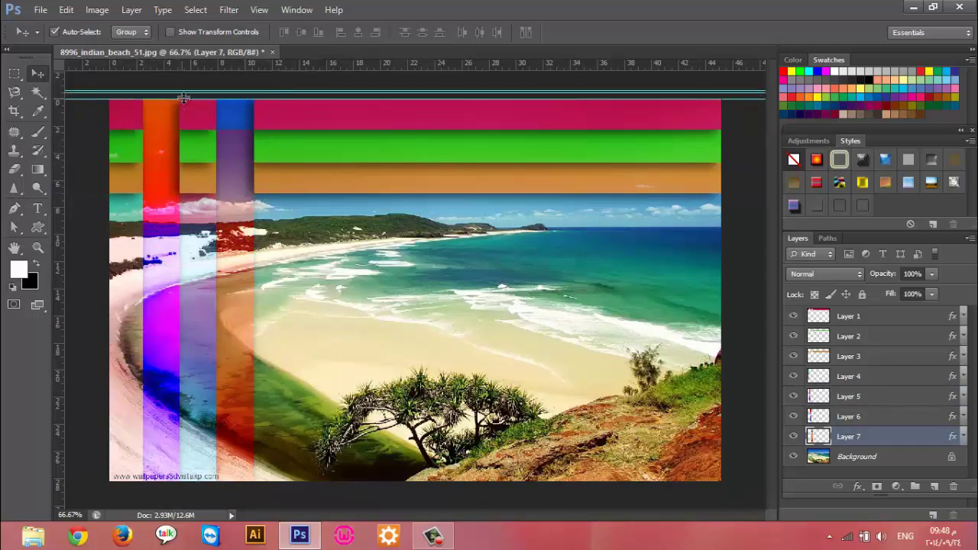
mouse_move(187, 98)
left_mouse_down()
mouse_move(211, 50)
mouse_move(230, 77)
left_mouse_up()
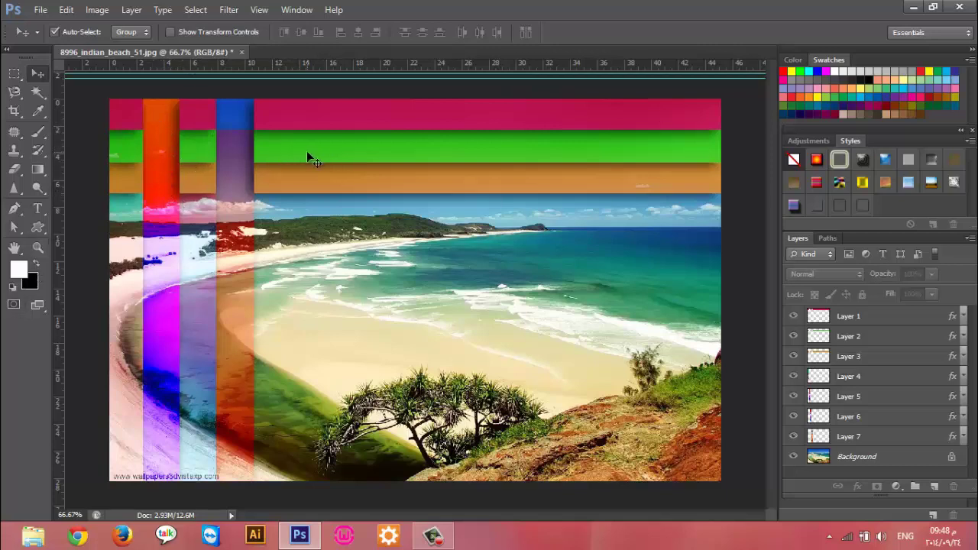
Undo the guide moves to bring the guides back, with Layer 5 active
left_click(162, 141)
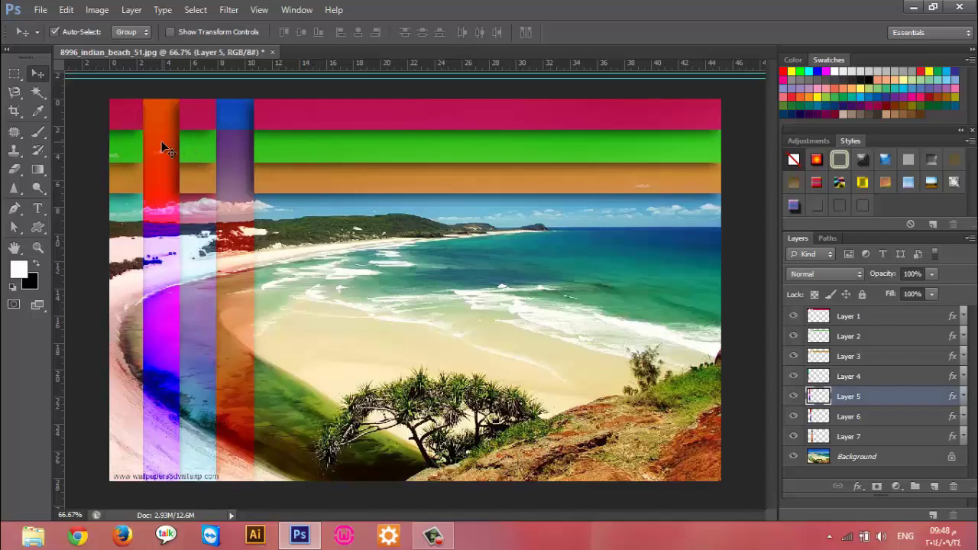
left_click(14, 73)
left_click_drag(141, 130, 178, 157)
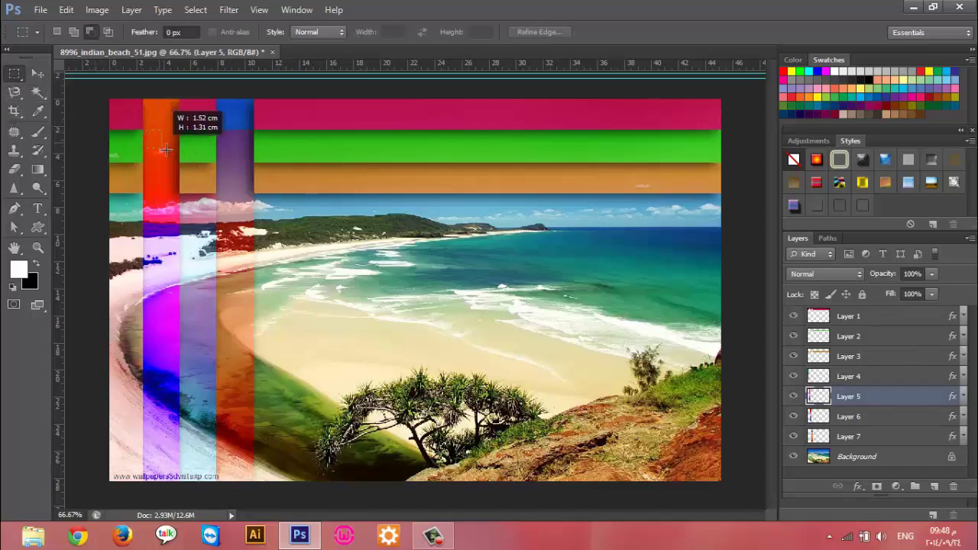
left_click(174, 159)
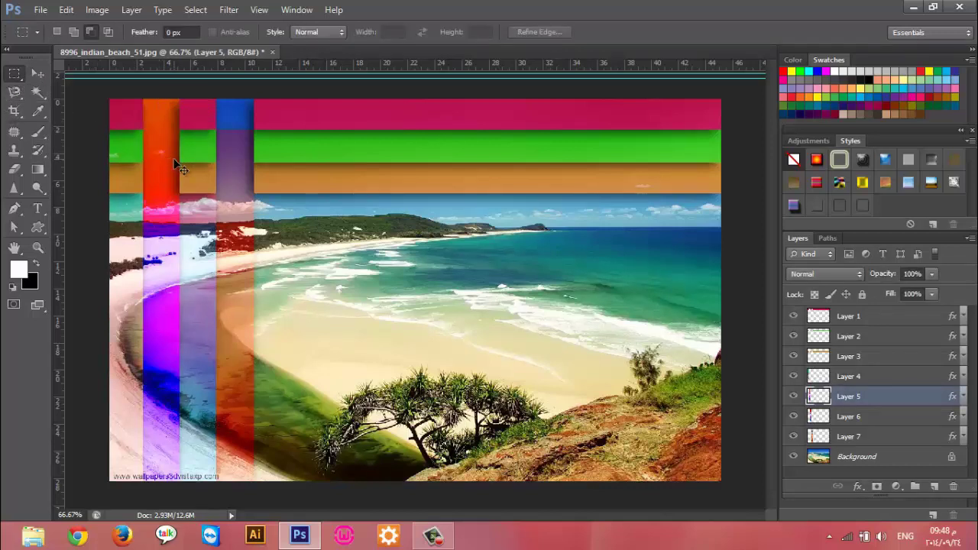
key("ctrl+alt+shift+a")
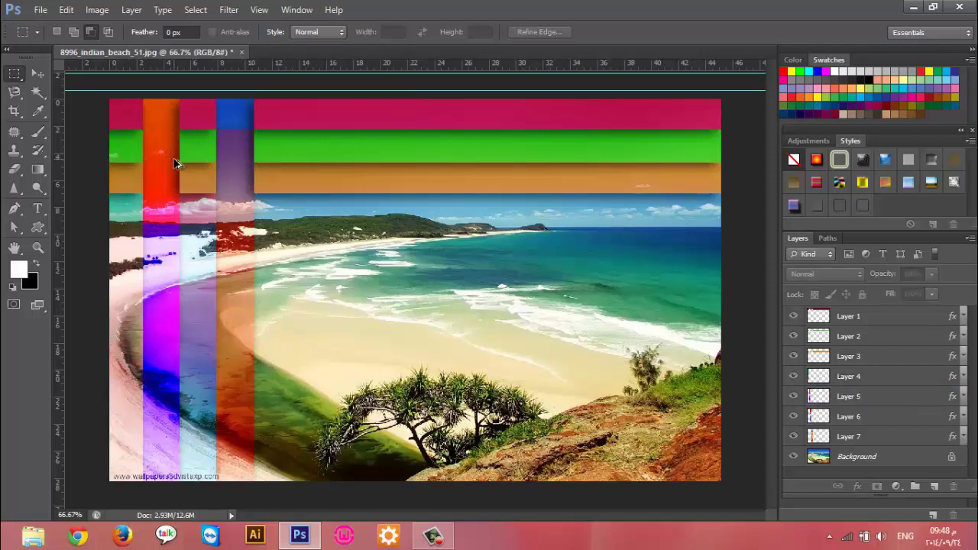
left_click(174, 163, "ctrl")
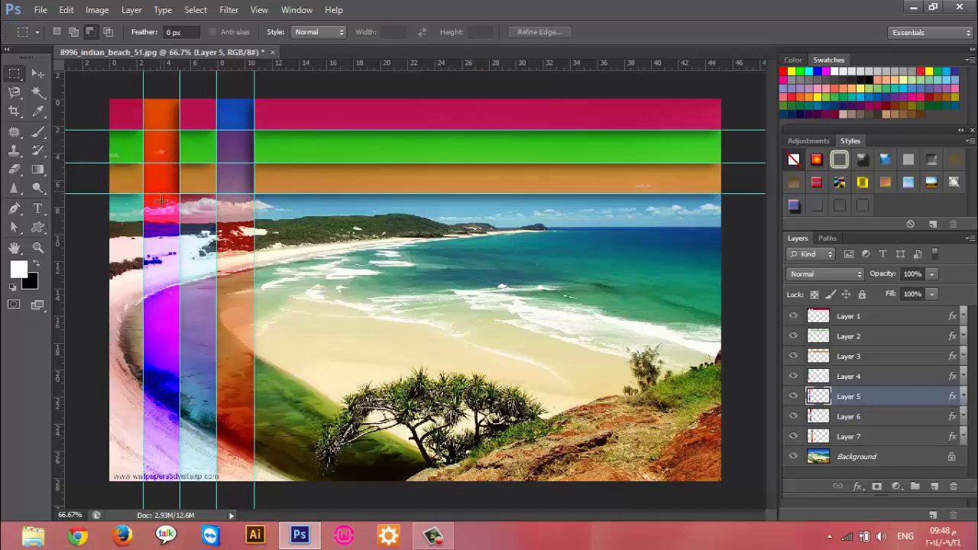
Erase the red strip's cell over the green band to reveal the blue
left_click_drag(139, 130, 180, 163)
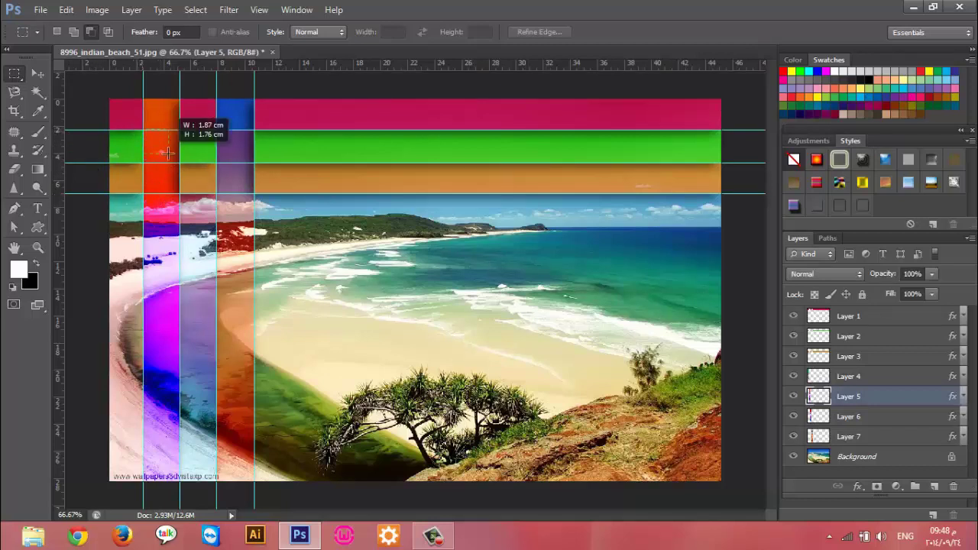
left_click(15, 168)
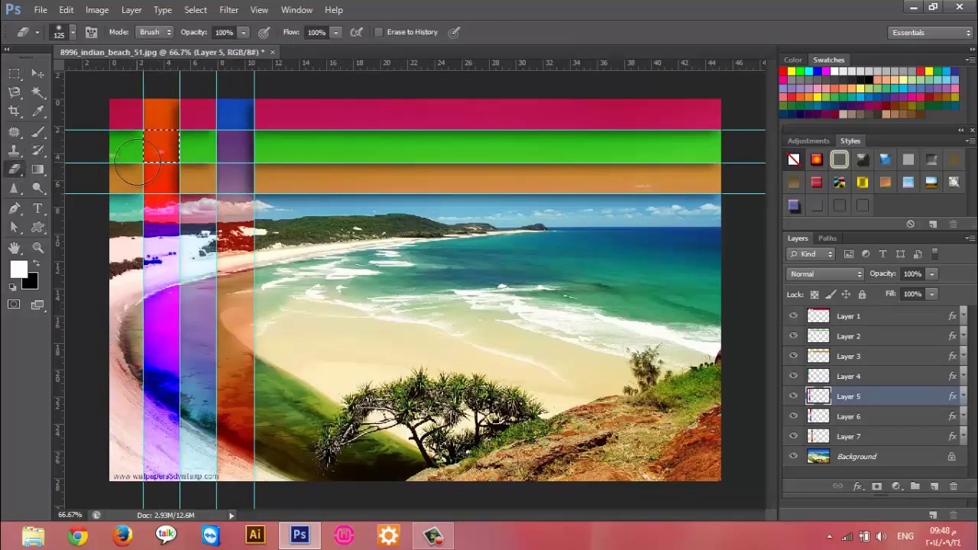
left_click(160, 147)
key("ctrl+d")
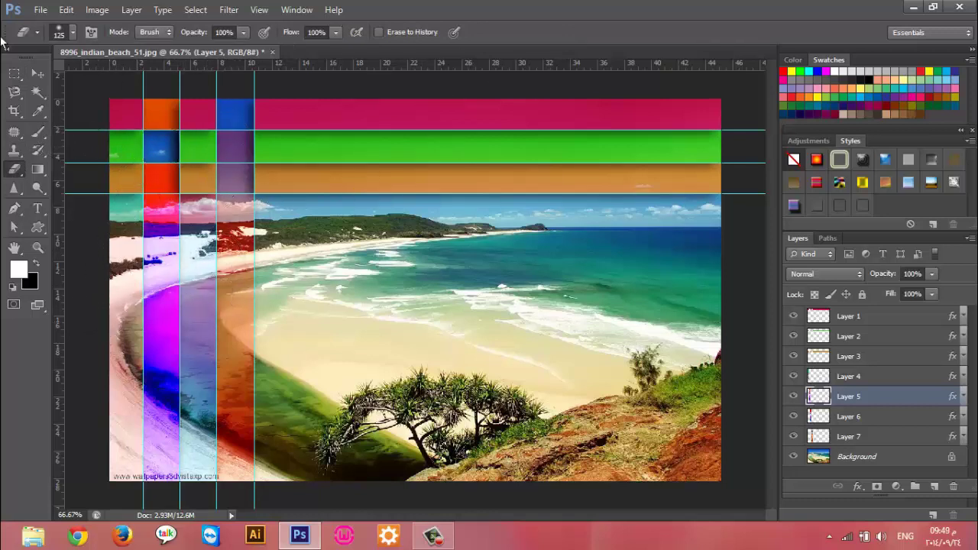
left_click(38, 74)
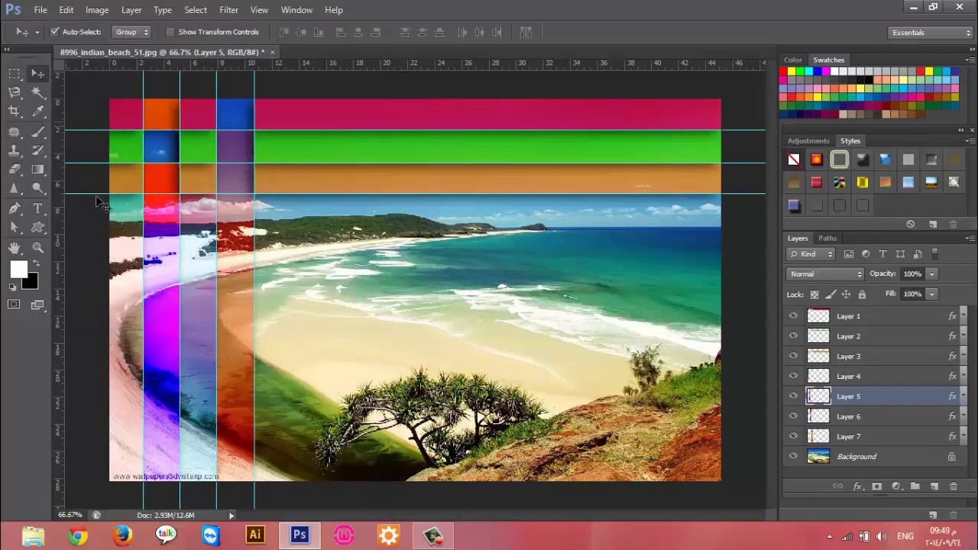
On Layer 4, marquee the orange band's left end before the first strip for erasing
left_click(130, 246)
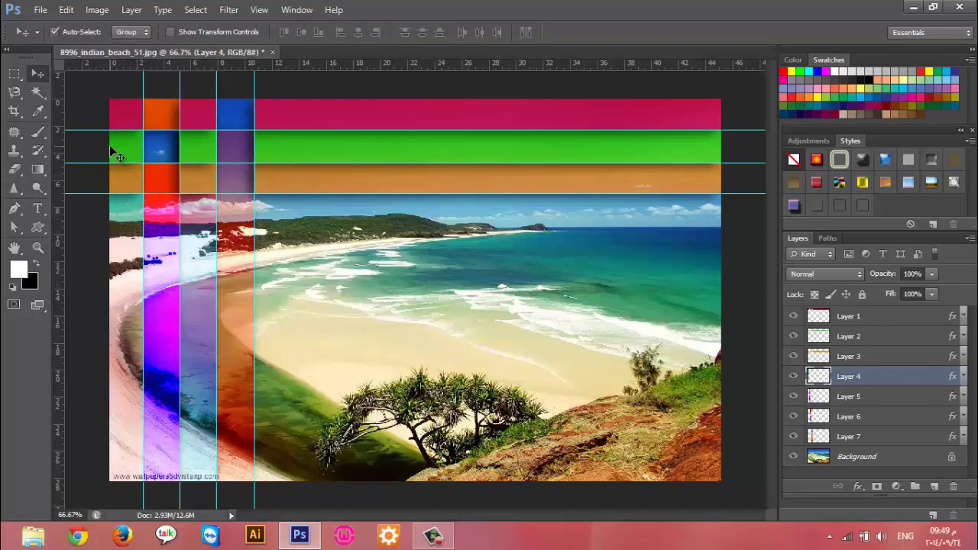
left_click(14, 73)
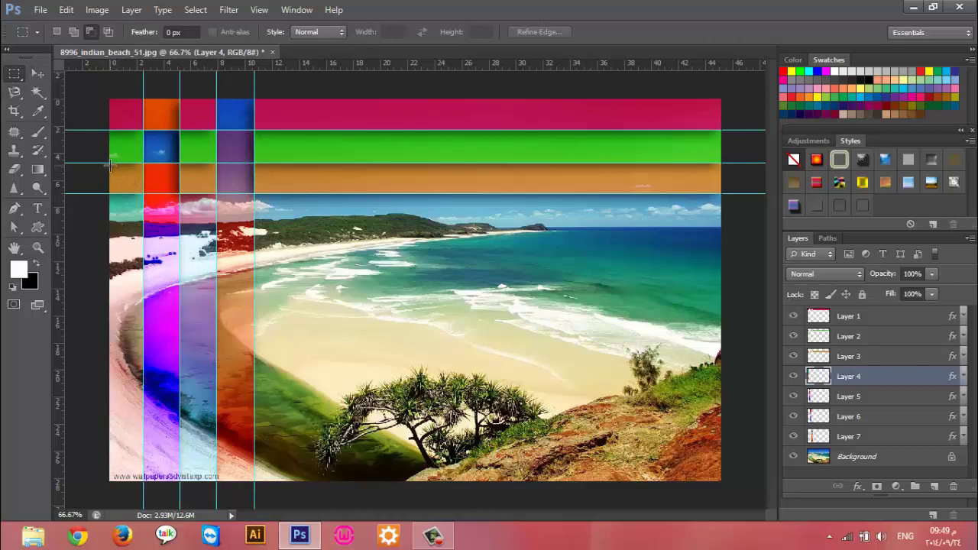
left_click_drag(109, 163, 143, 193)
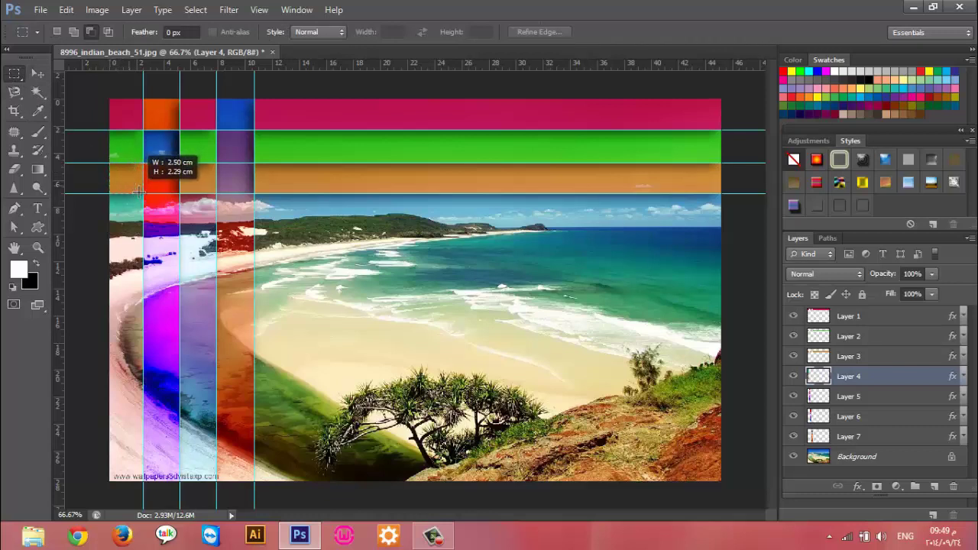
left_click(13, 169)
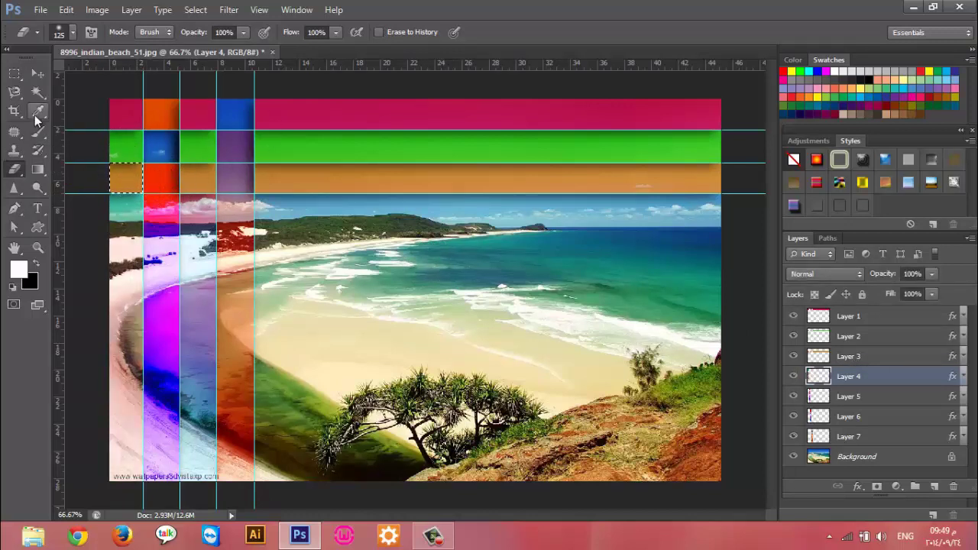
key("ctrl+d")
left_click(120, 216)
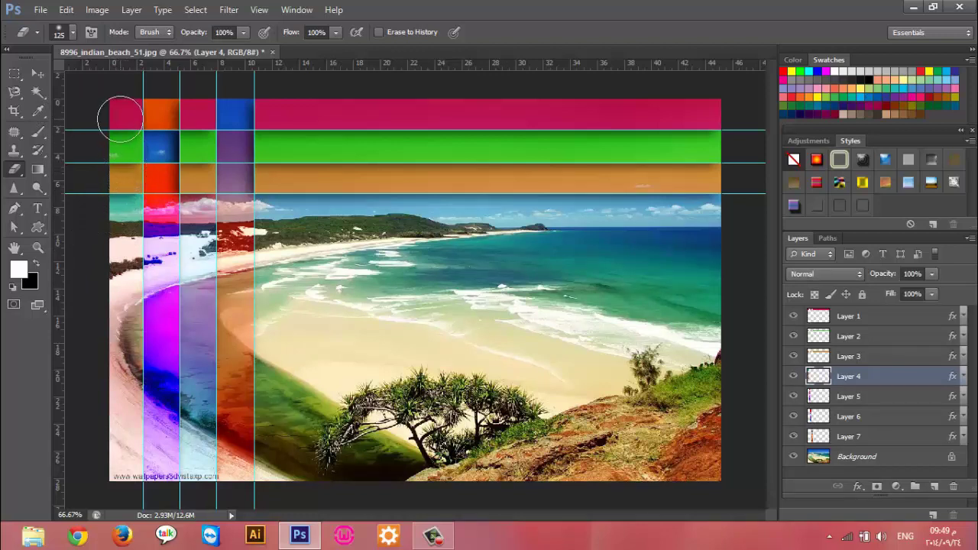
Erase Layer 4 inside the small square at the green band's left end
left_click(15, 73)
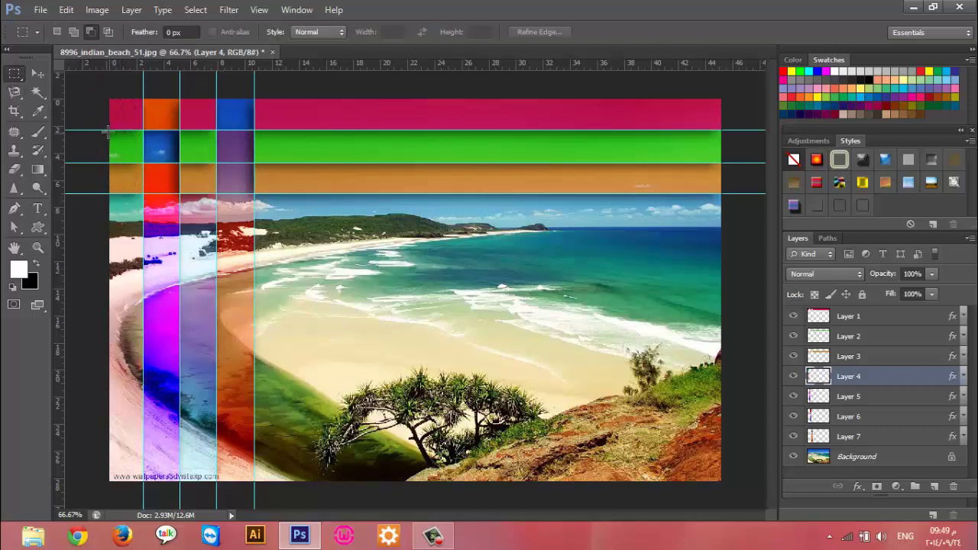
left_click_drag(109, 131, 142, 162)
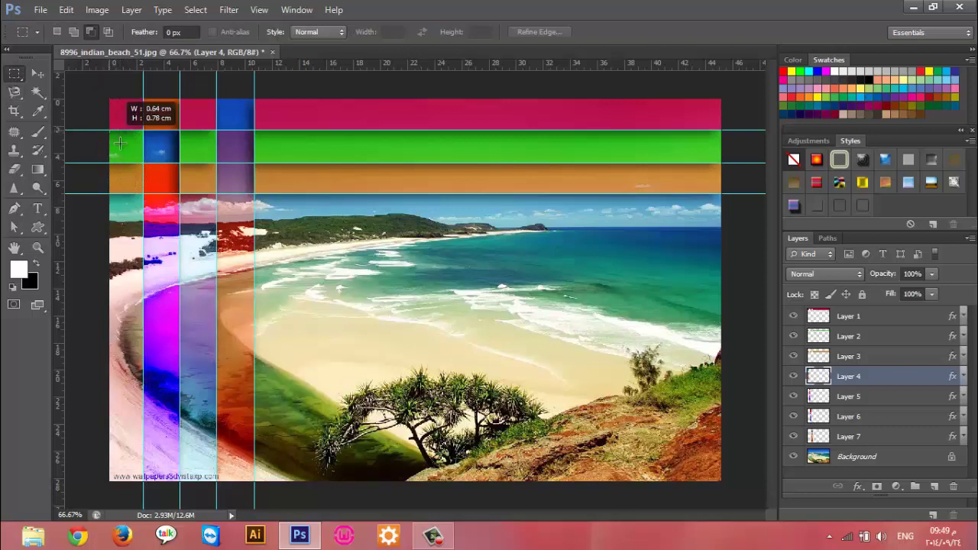
left_click(15, 169)
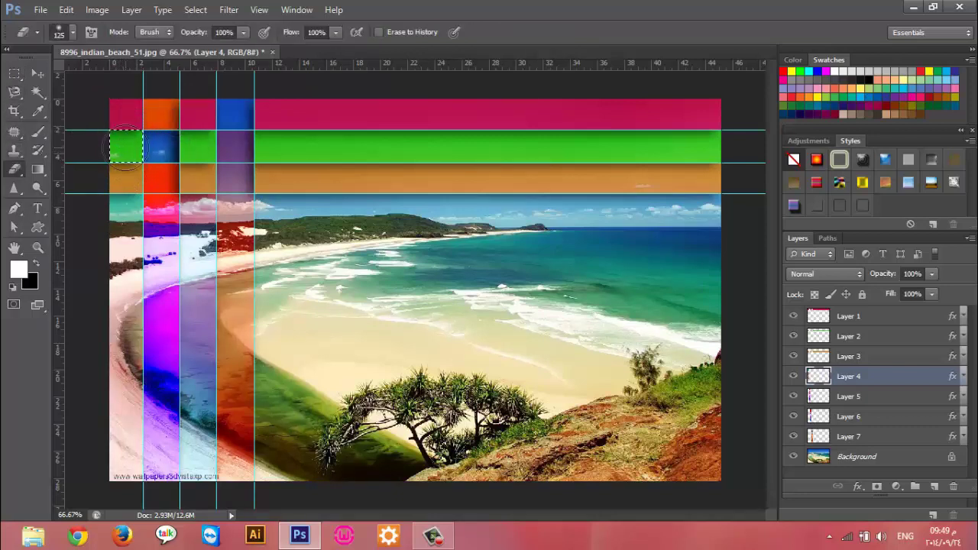
left_click(794, 376)
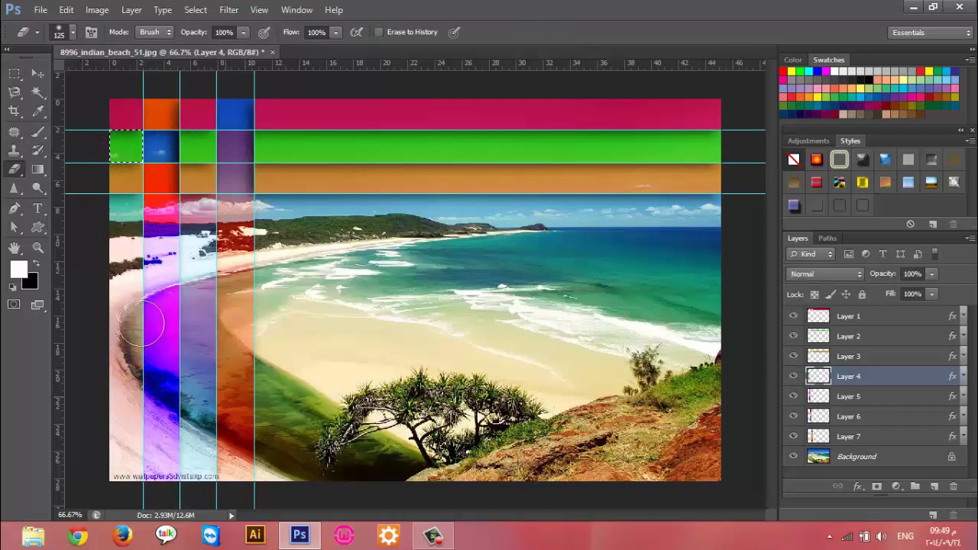
key("ctrl+d")
left_click(44, 73)
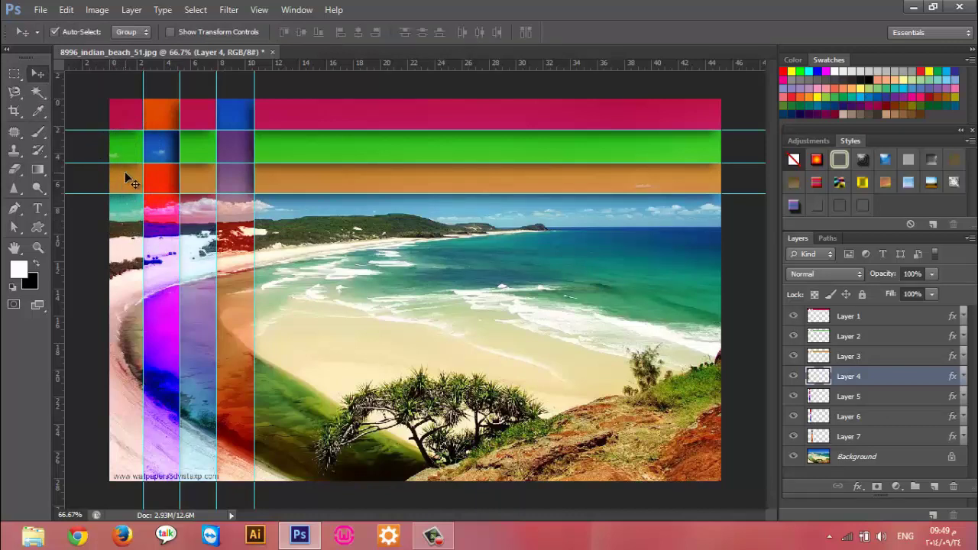
Try erasing the green band's left square on Layer 2, then undo it
left_click(129, 162)
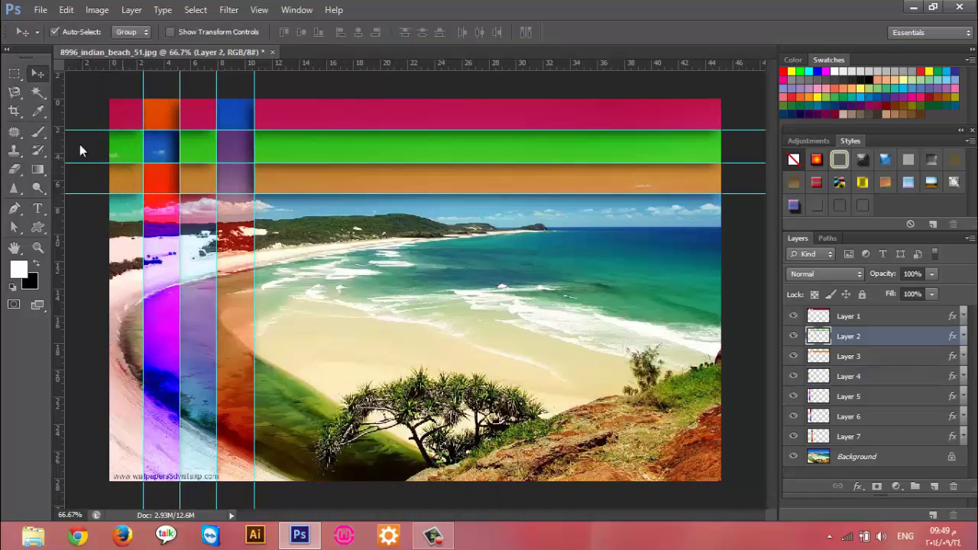
left_click(15, 72)
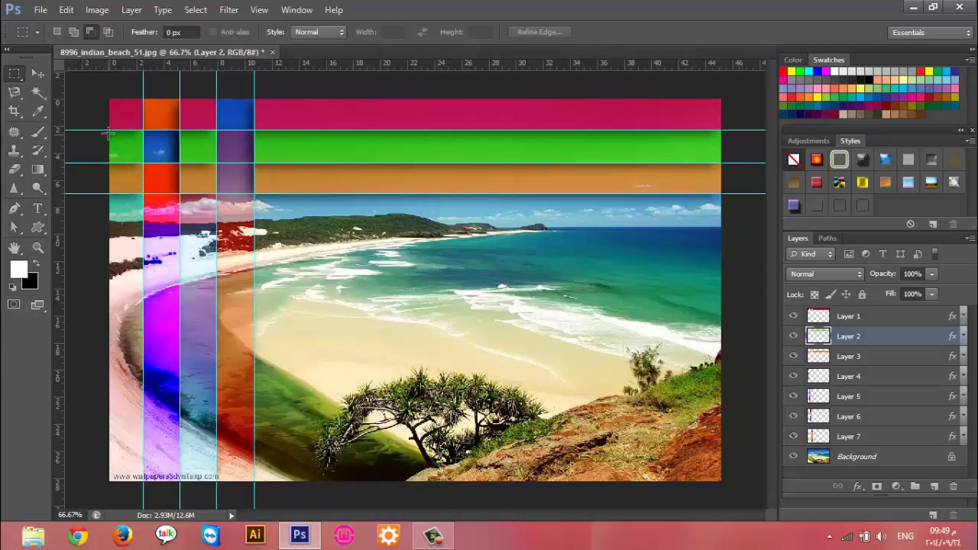
mouse_move(109, 131)
left_mouse_down()
mouse_move(142, 162)
mouse_move(137, 153)
left_mouse_up()
left_click(14, 169)
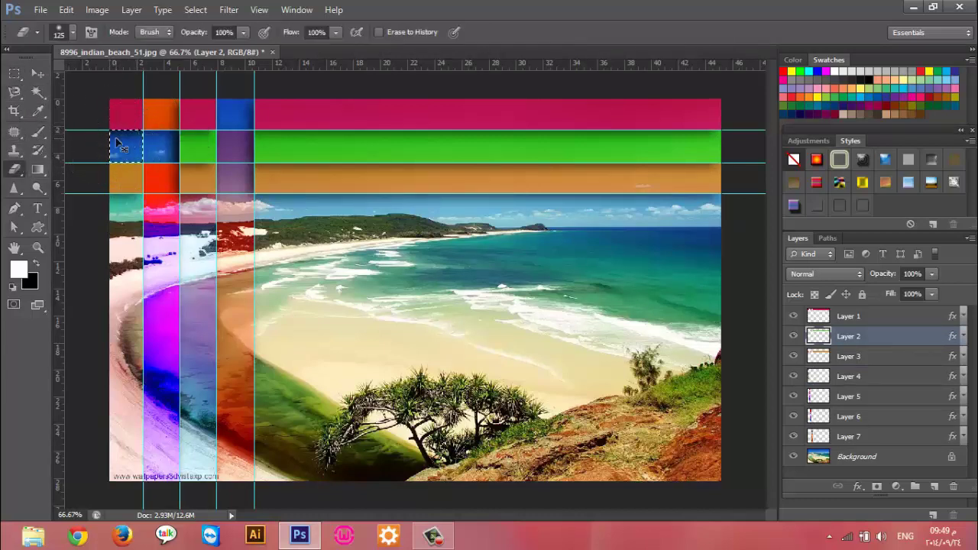
key("ctrl+z")
key("ctrl+d")
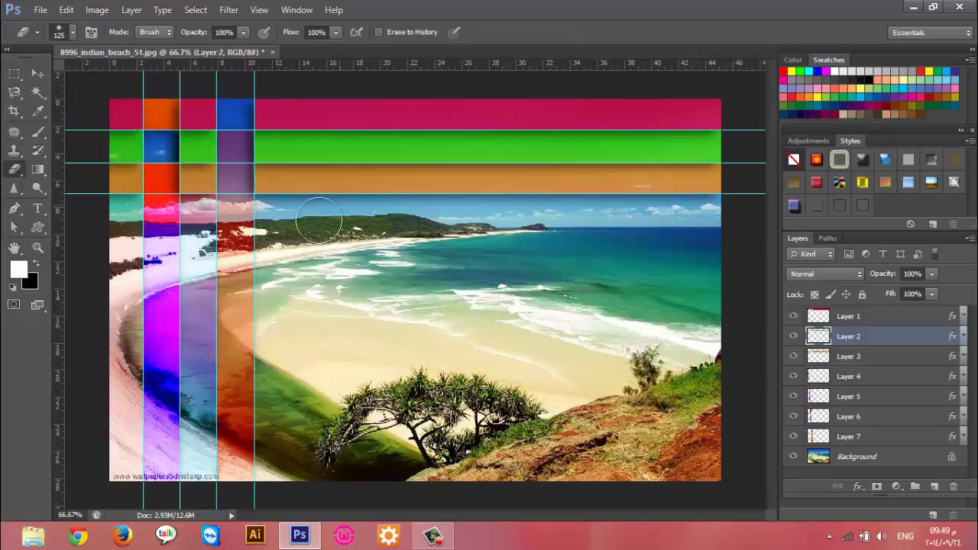
key("v")
On Layer 7, erase the purple strip where it crosses the orange band, revealing blue
left_click(226, 192)
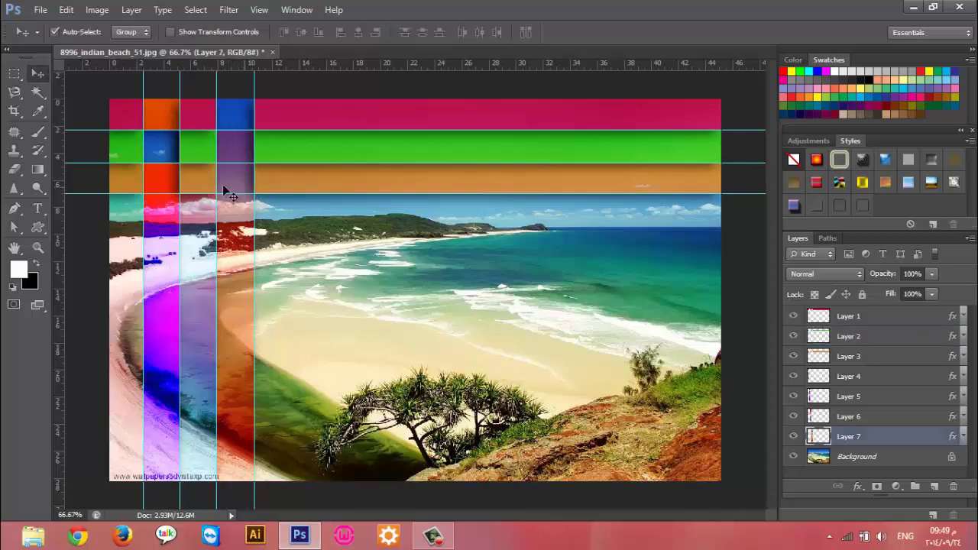
left_click(14, 73)
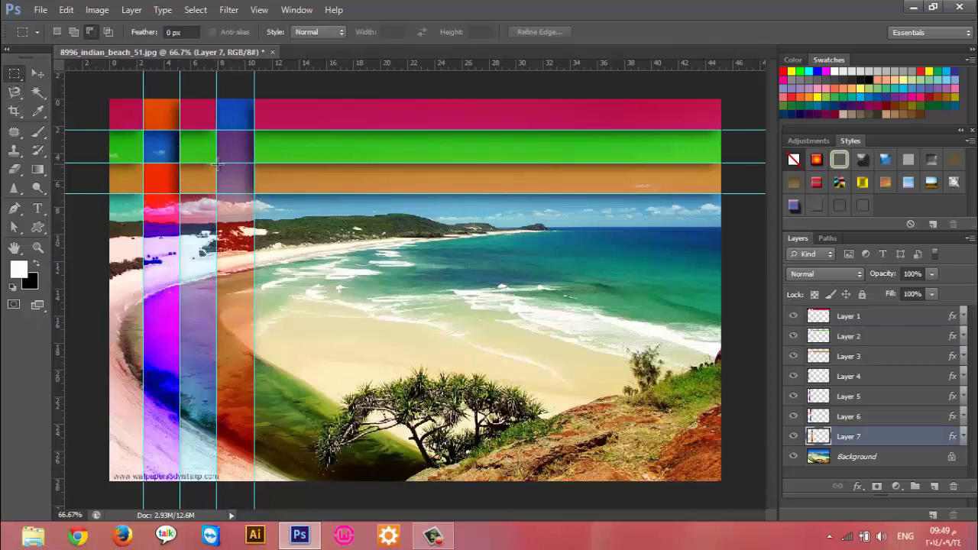
mouse_move(218, 163)
left_mouse_down()
mouse_move(254, 194)
mouse_move(237, 180)
left_mouse_up()
left_click(14, 169)
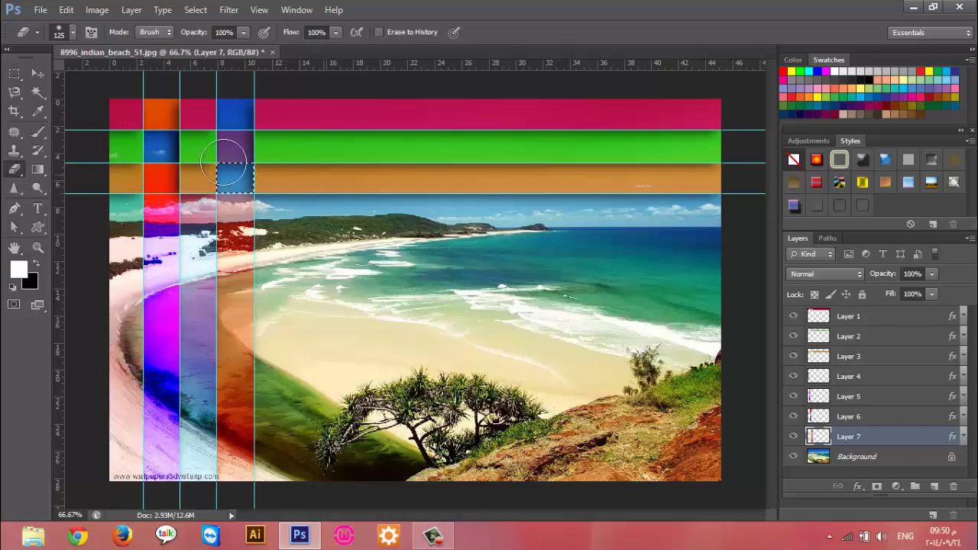
key("ctrl+d")
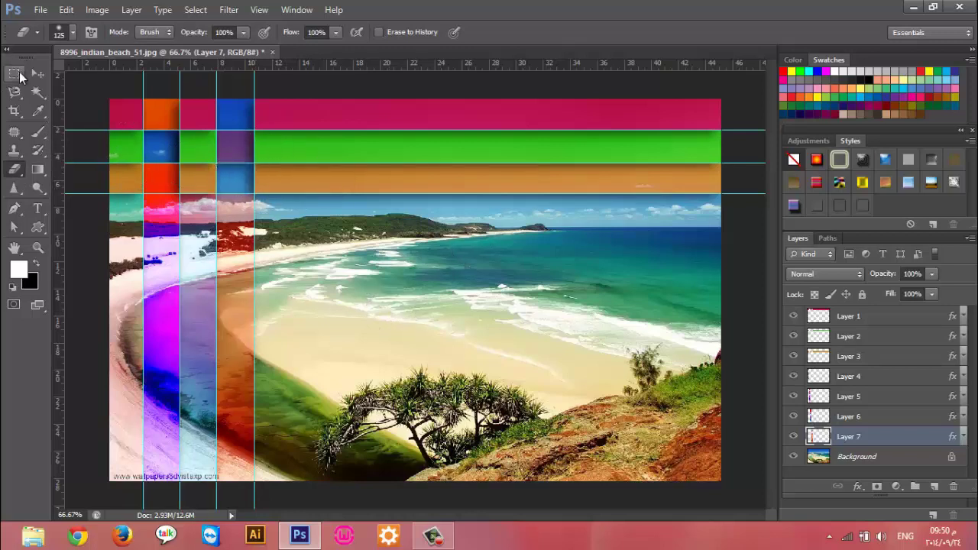
Drag all horizontal and vertical guides off the image into the rulers
left_click(37, 74)
mouse_move(242, 130)
left_mouse_down()
mouse_move(241, 100)
mouse_move(281, 147)
mouse_move(258, 43)
left_mouse_up()
left_click_drag(268, 192, 275, 47)
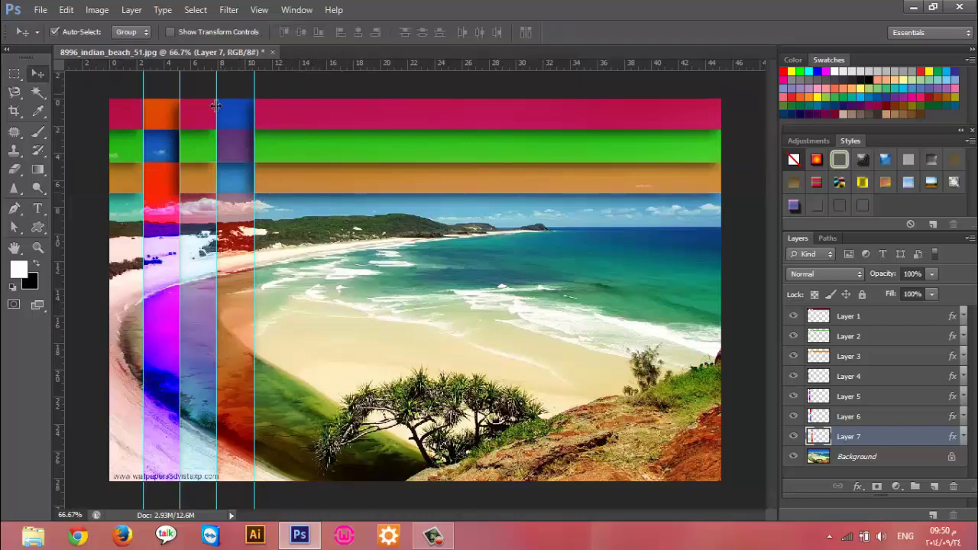
left_click_drag(222, 80, 113, 111)
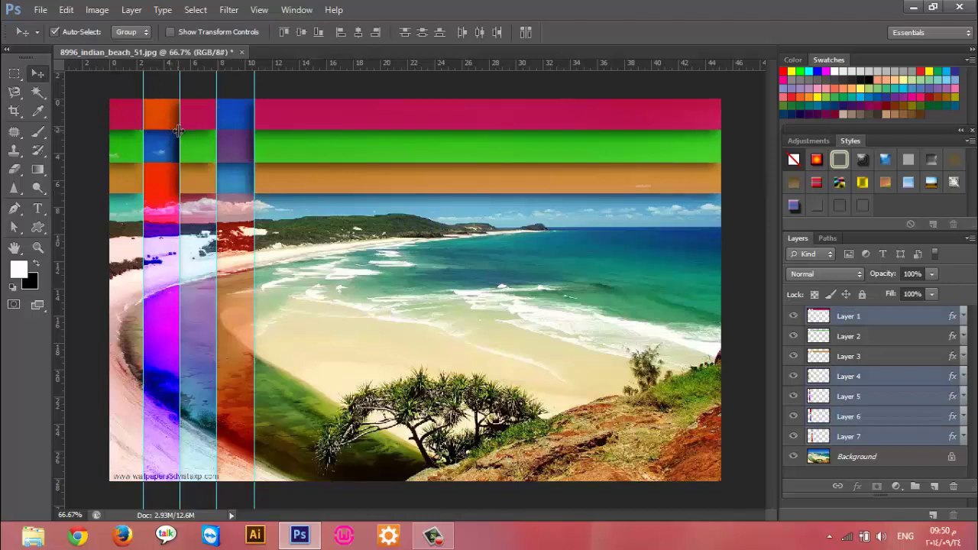
left_click_drag(180, 136, 136, 138)
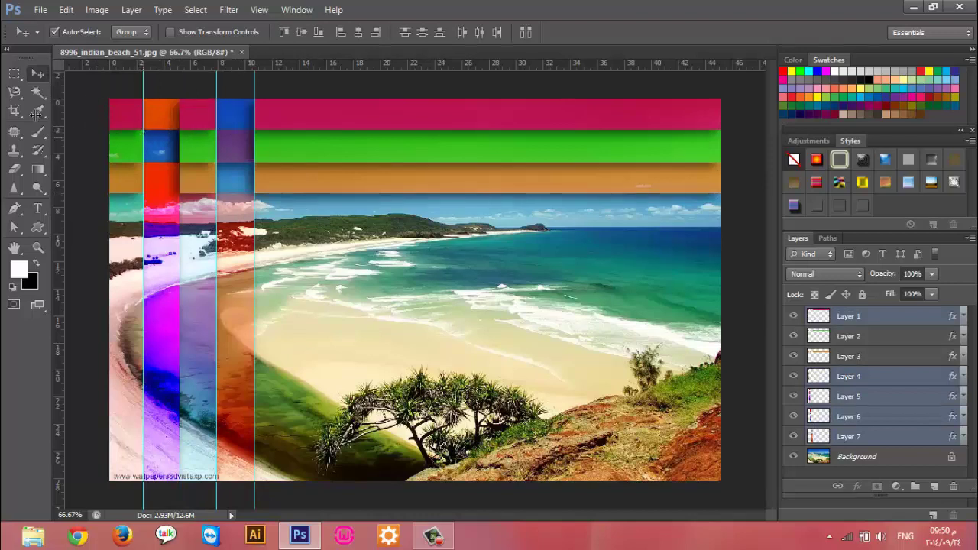
left_click_drag(35, 114, 30, 114)
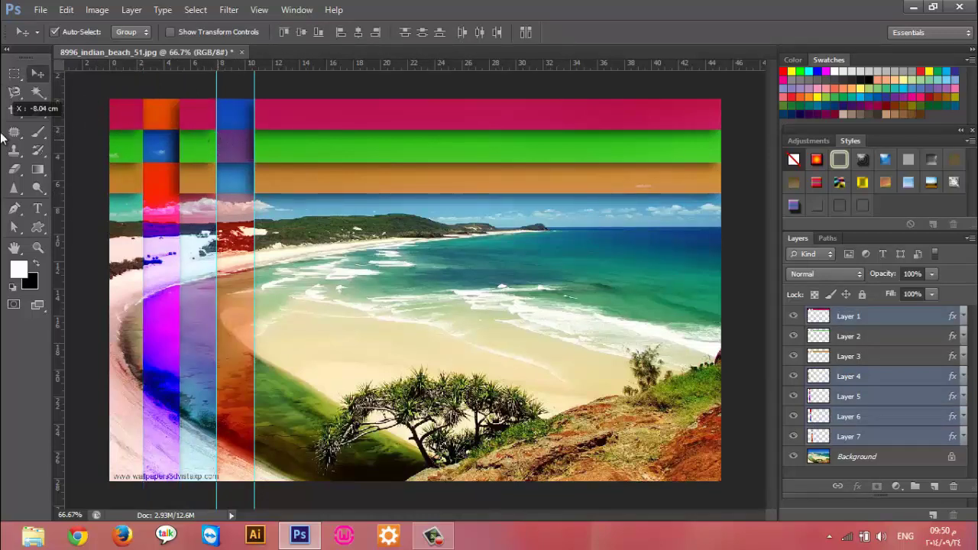
left_click_drag(218, 140, 34, 111)
left_click_drag(255, 175, 5, 185)
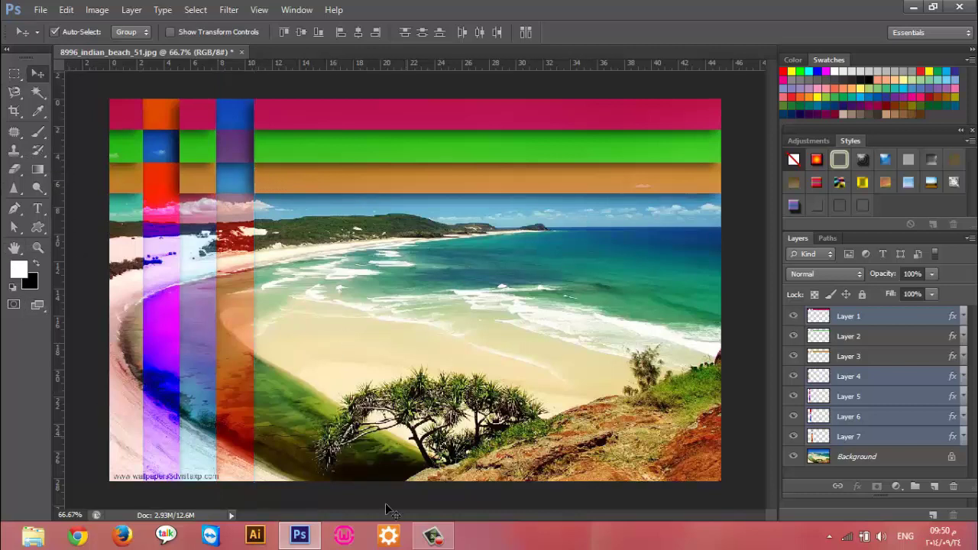
Close the beach document without saving and minimise Photoshop
left_click(242, 52)
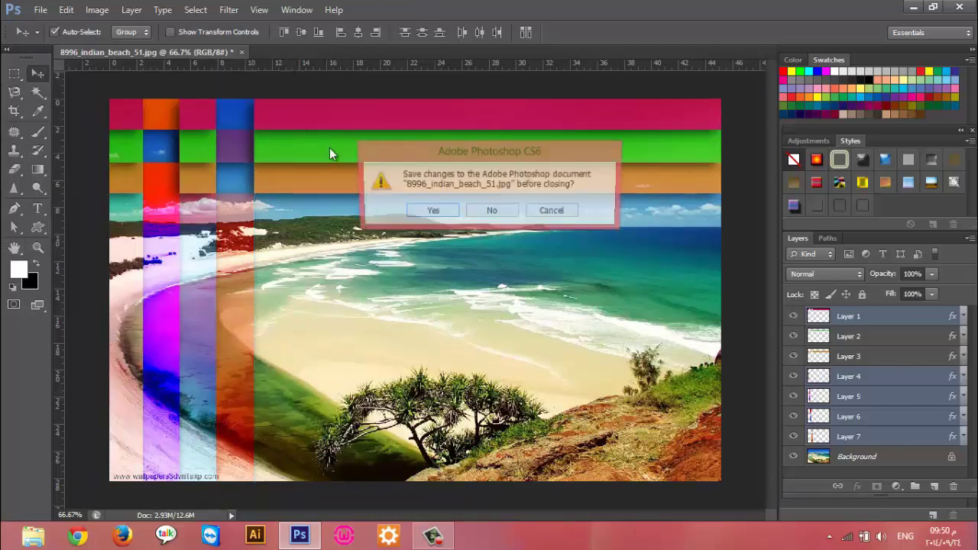
left_click(477, 211)
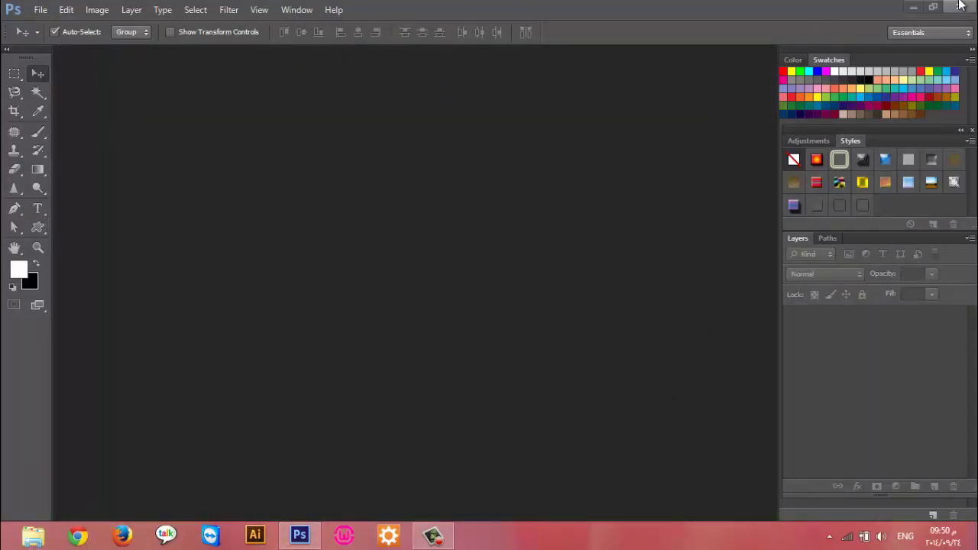
left_click(913, 7)
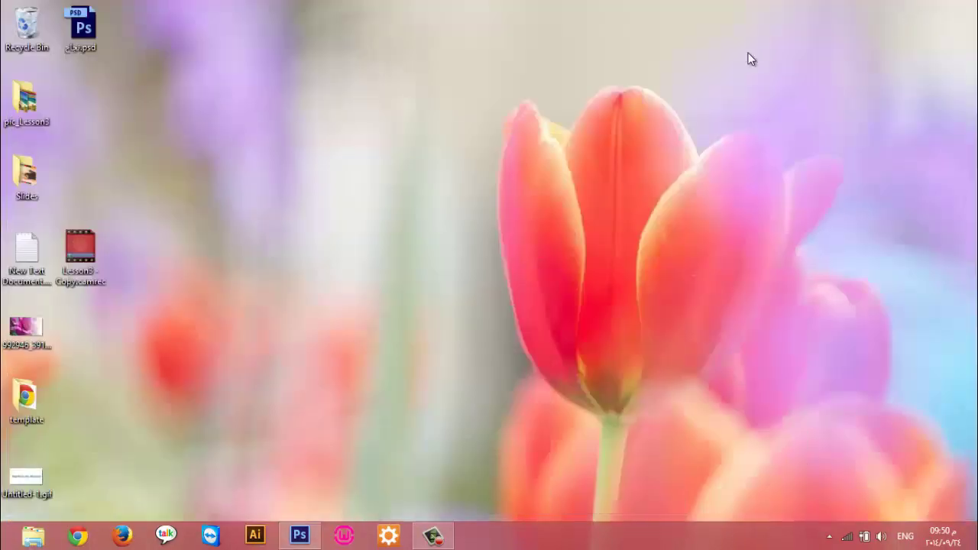
Open the pic_Lesson3 > Pen tool > exper111 folder from the desktop
double_click(37, 126)
double_click(314, 157)
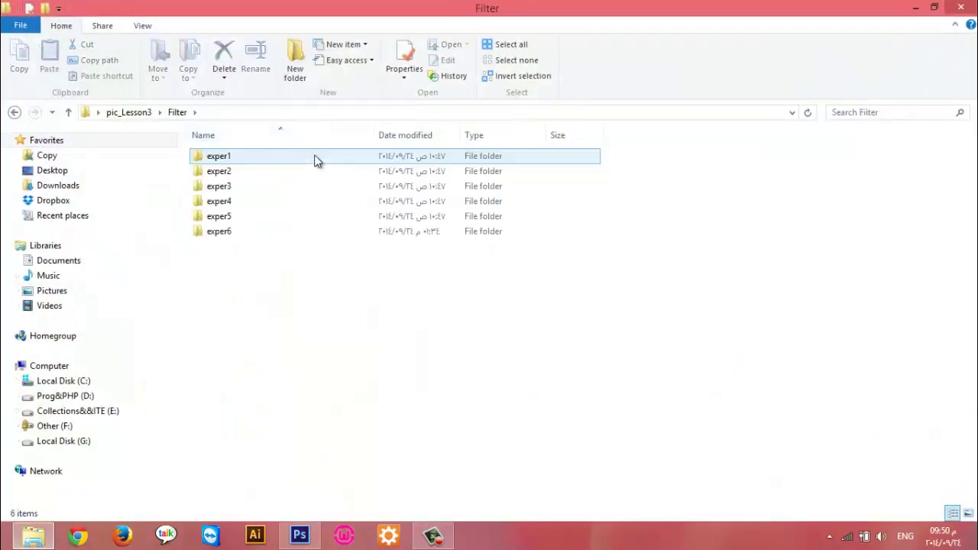
key("BackSpace")
key("Down")
key("Down")
key("Down")
key("Return")
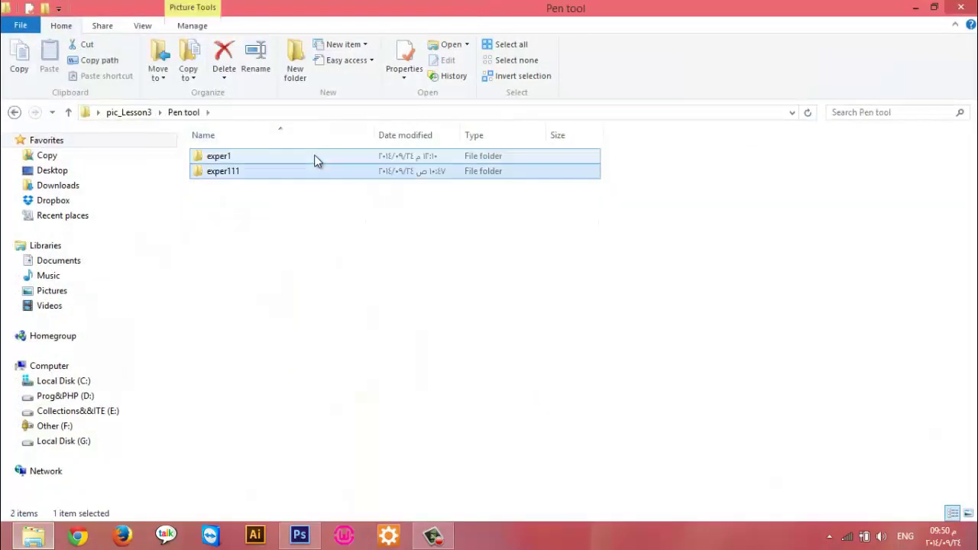
key("Return")
Preview the exper111 images, including ba.png, the nebula and dfd.jpg, in Photo Viewer
left_click(317, 161)
key("Return")
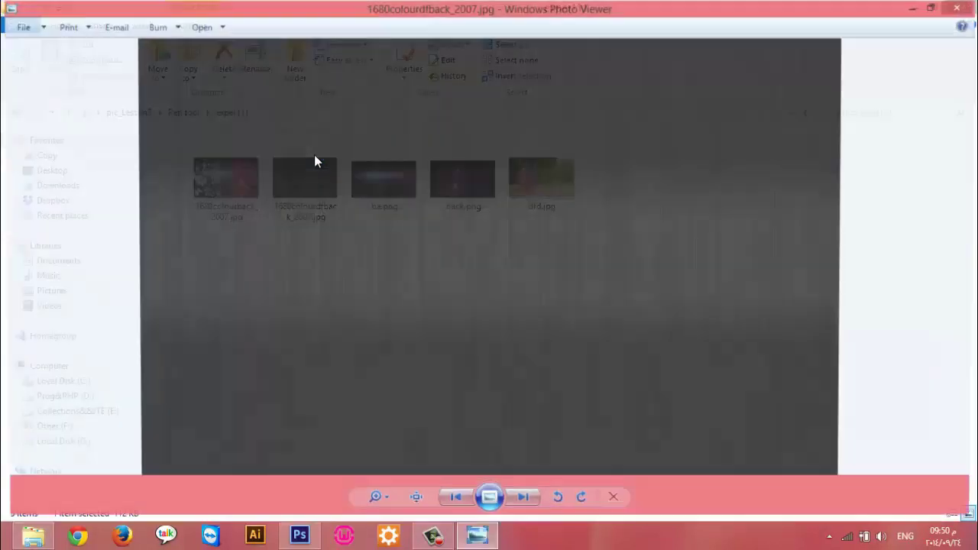
key("Right")
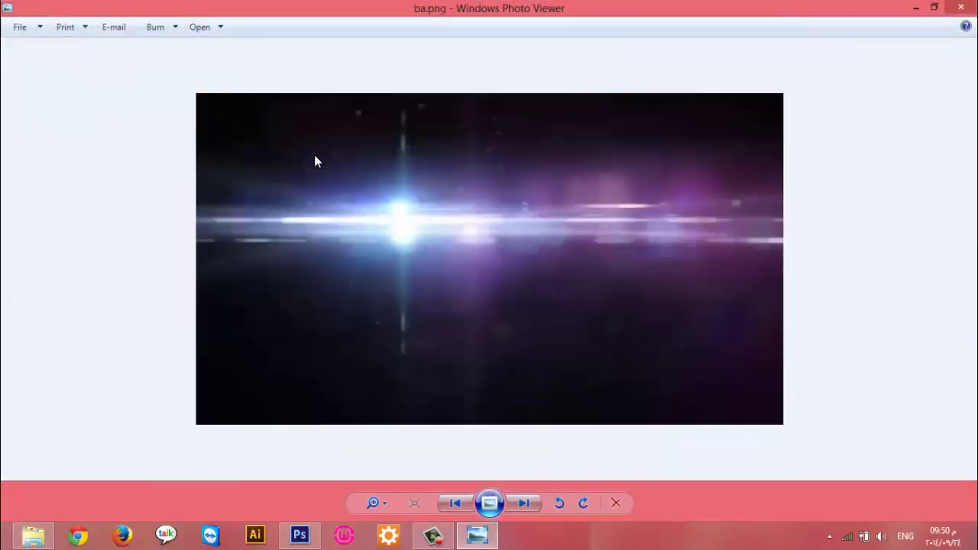
key("Right")
key("Right")
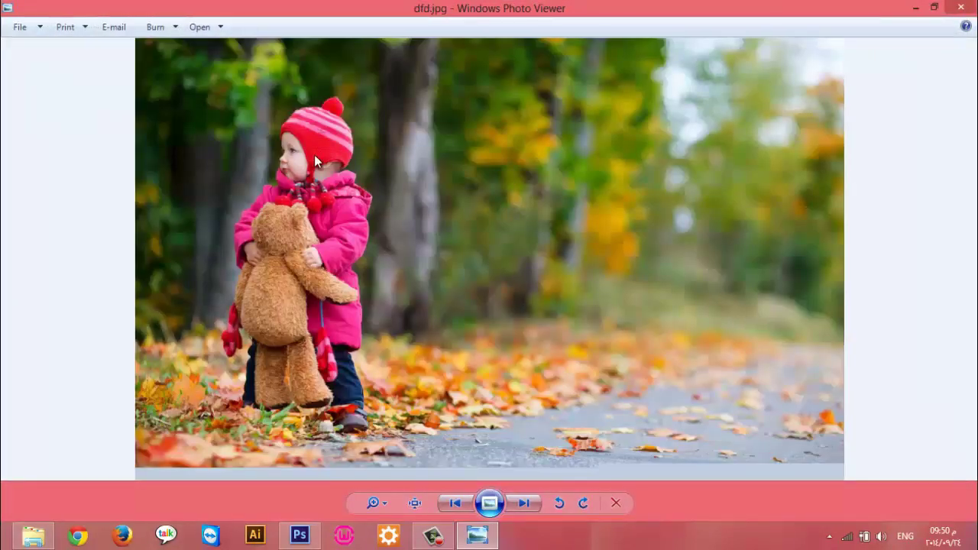
key("Right")
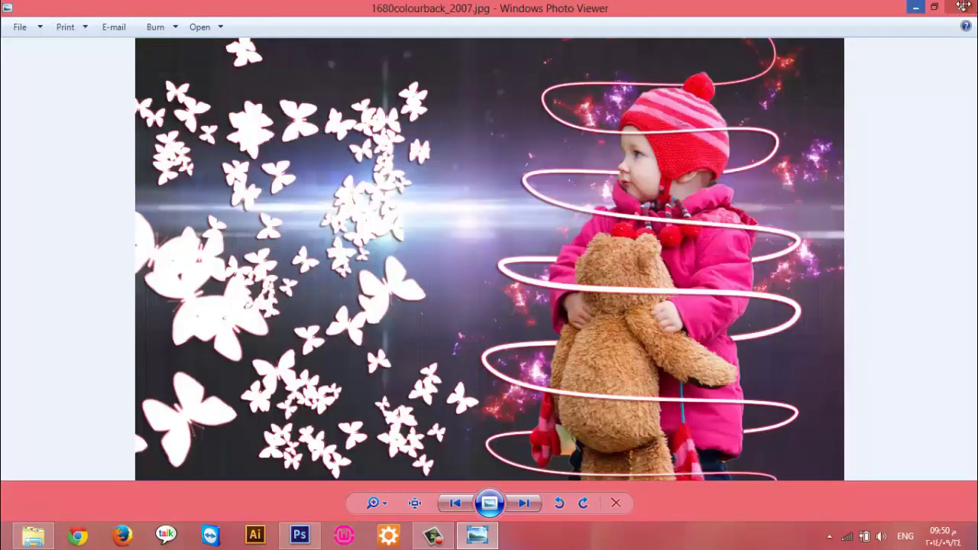
left_click(961, 7)
Select four exper111 images and drag them into Photoshop
left_click(304, 180)
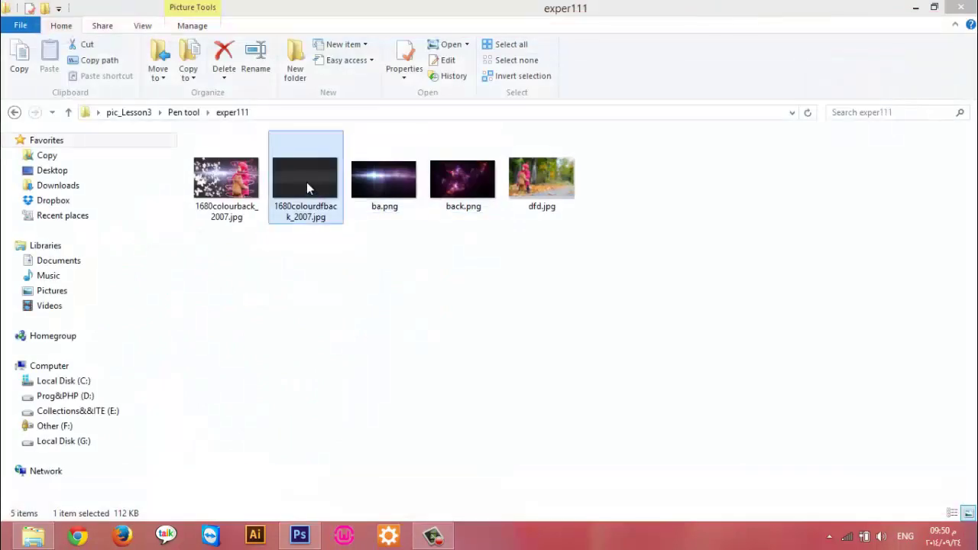
left_click(383, 180, "ctrl")
left_click(462, 179, "ctrl")
left_click(543, 180, "ctrl")
mouse_move(463, 180)
left_mouse_down()
mouse_move(318, 451)
mouse_move(320, 369)
left_mouse_up()
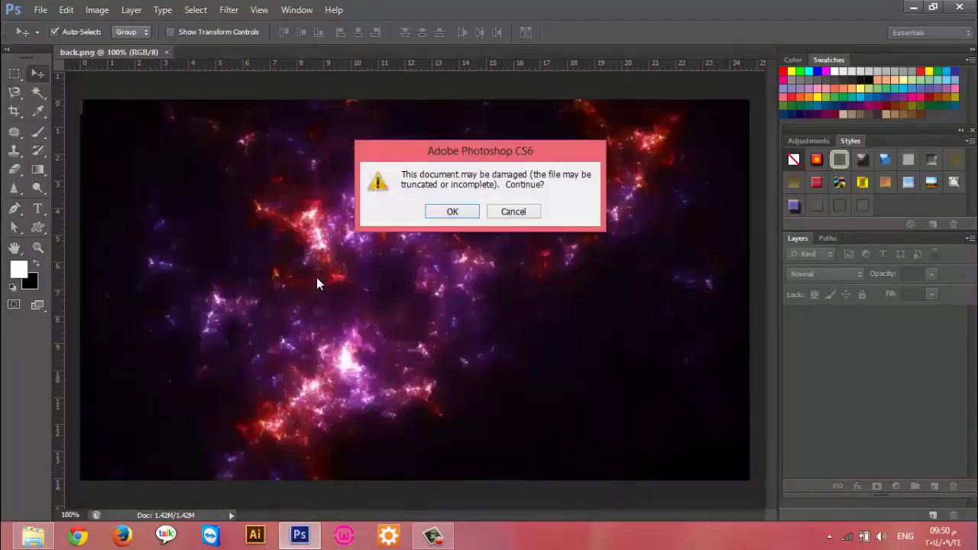
Dismiss the damaged-file warning and bring up the dfd.jpg child photo
left_click(458, 212)
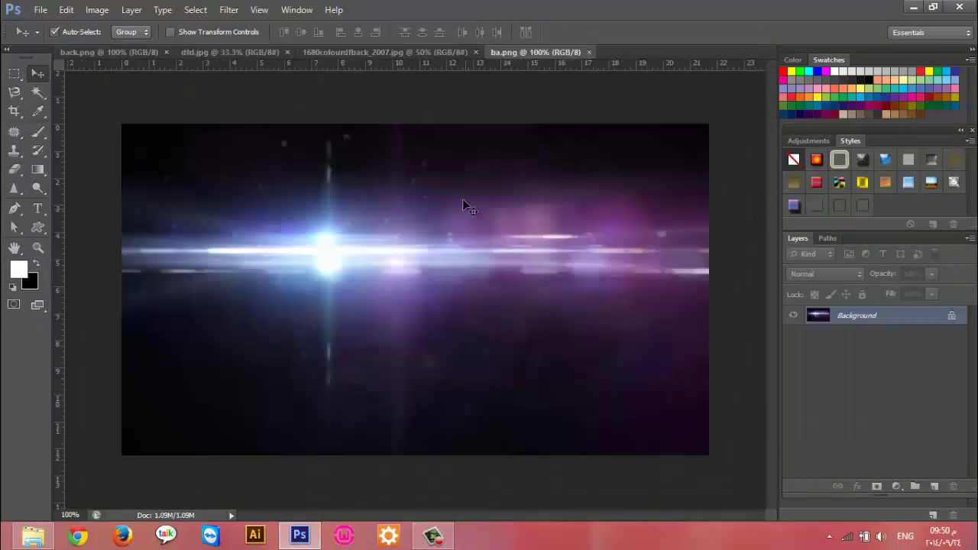
left_click(382, 50)
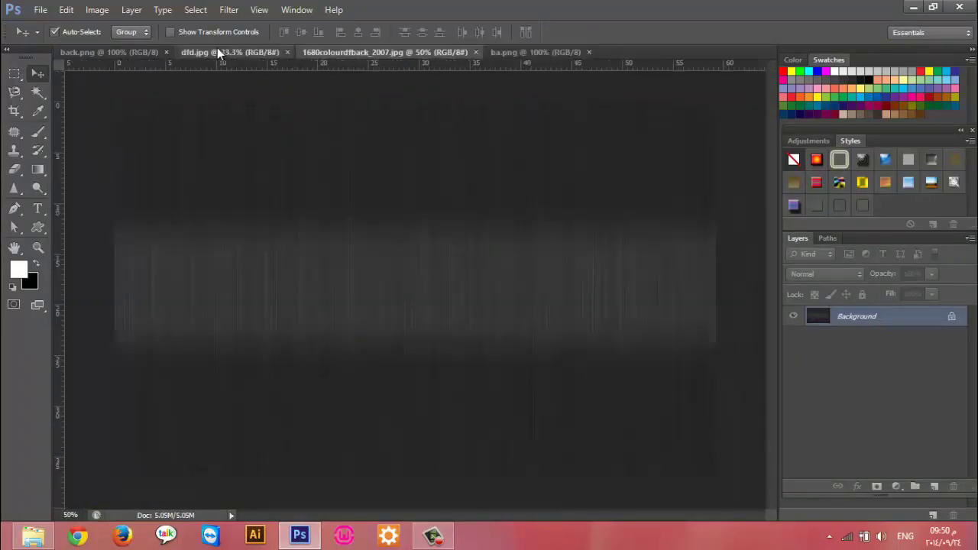
left_click(217, 51)
Quick-select the child's red hat, pink jacket and the teddy bear
left_click_drag(37, 92, 80, 108)
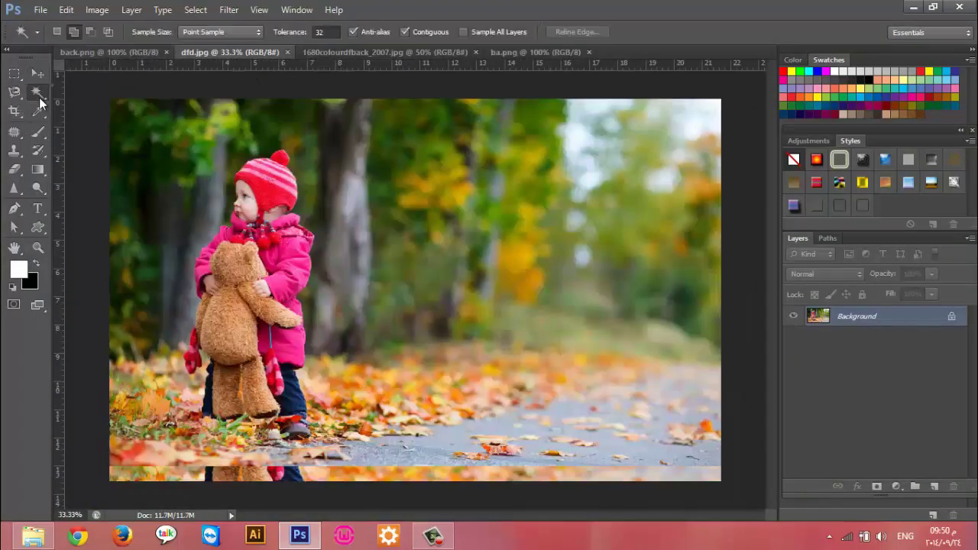
left_click(95, 90)
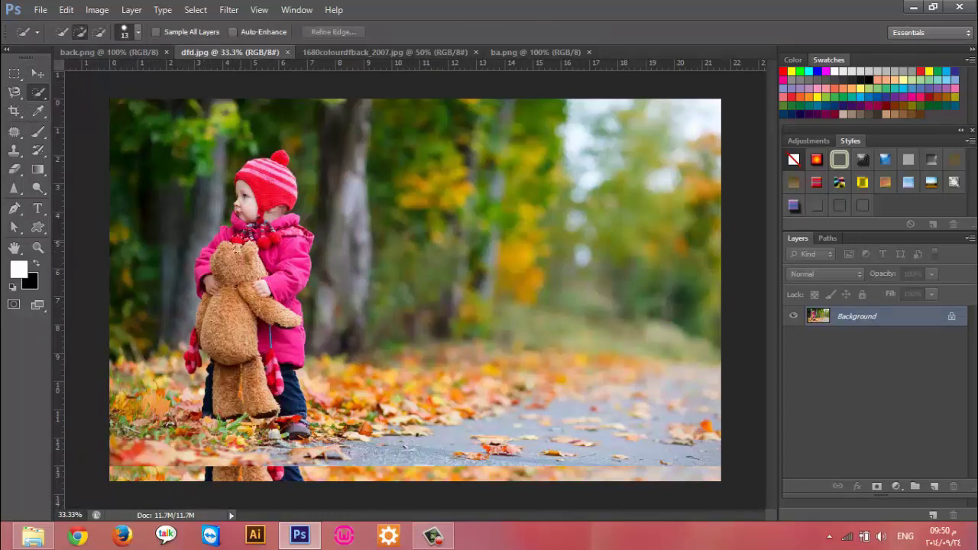
left_click_drag(247, 229, 267, 165)
mouse_move(269, 230)
left_mouse_down()
mouse_move(302, 285)
mouse_move(284, 365)
left_mouse_up()
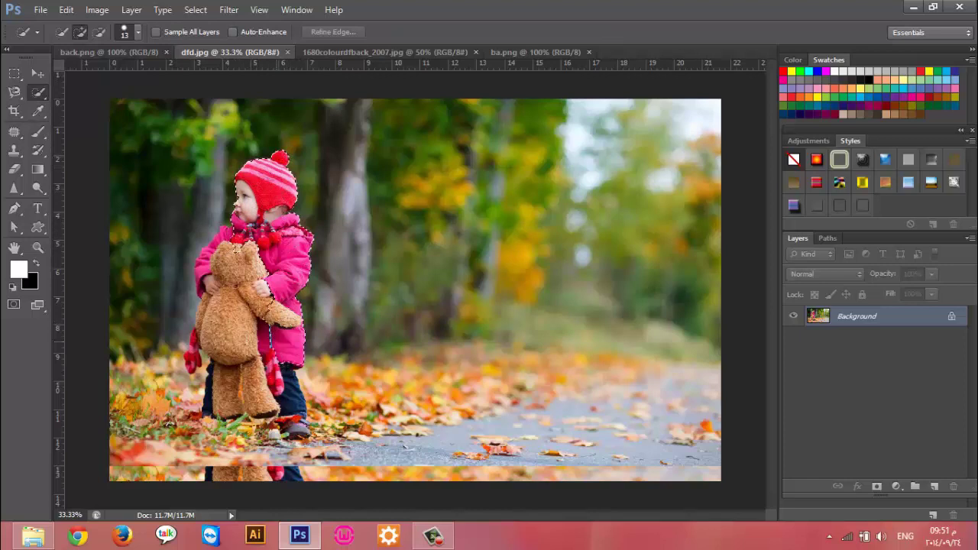
mouse_move(263, 317)
left_mouse_down()
mouse_move(229, 390)
mouse_move(240, 248)
left_mouse_up()
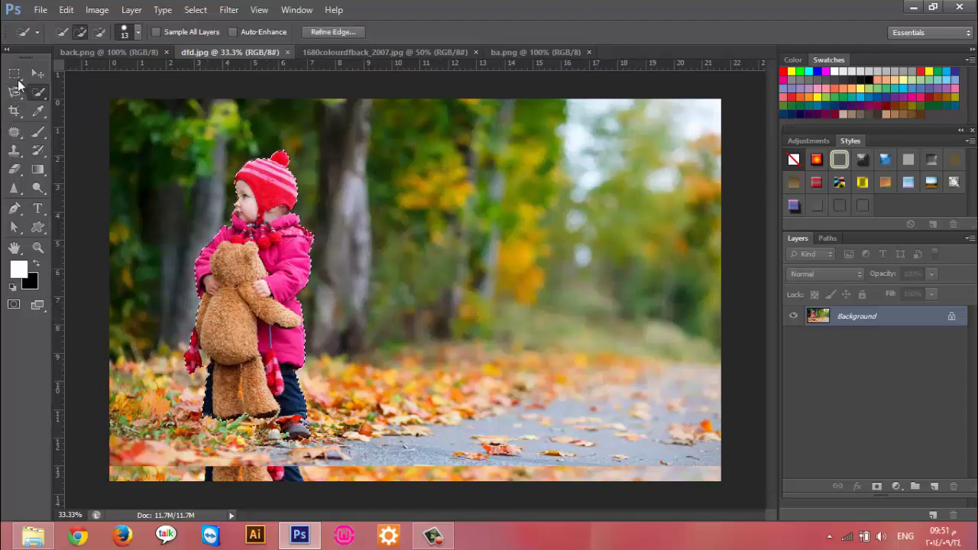
left_click(37, 73)
Move the child and bear onto 1680colourdfback_2007.jpg right of centre, then close dfd.jpg
left_click_drag(247, 248, 388, 61)
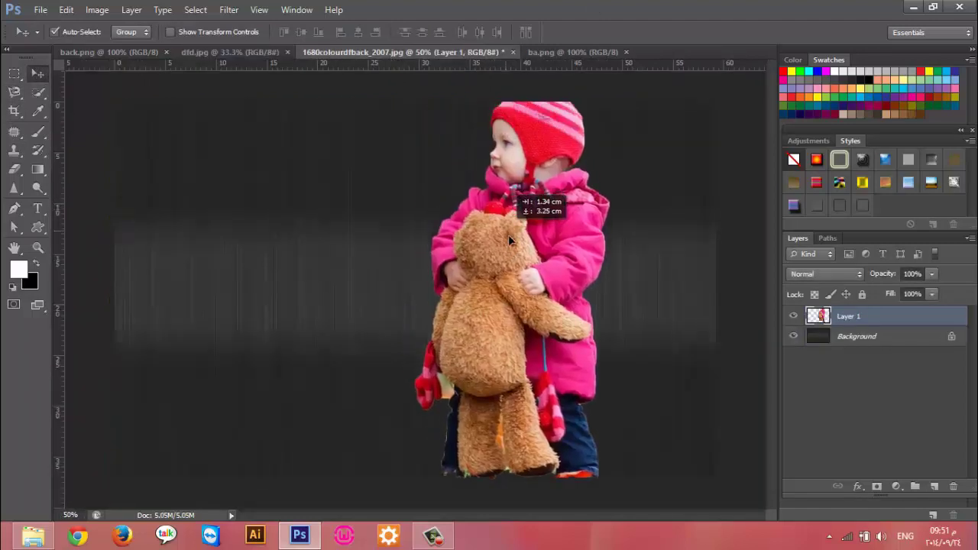
mouse_move(388, 61)
left_mouse_down()
mouse_move(589, 279)
mouse_move(601, 267)
mouse_move(591, 265)
left_mouse_up()
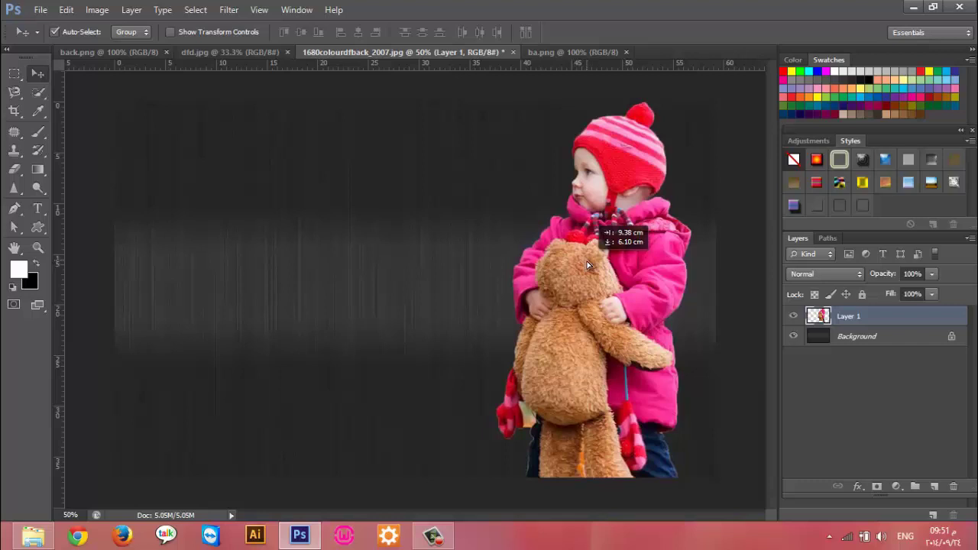
left_click_drag(588, 264, 572, 289)
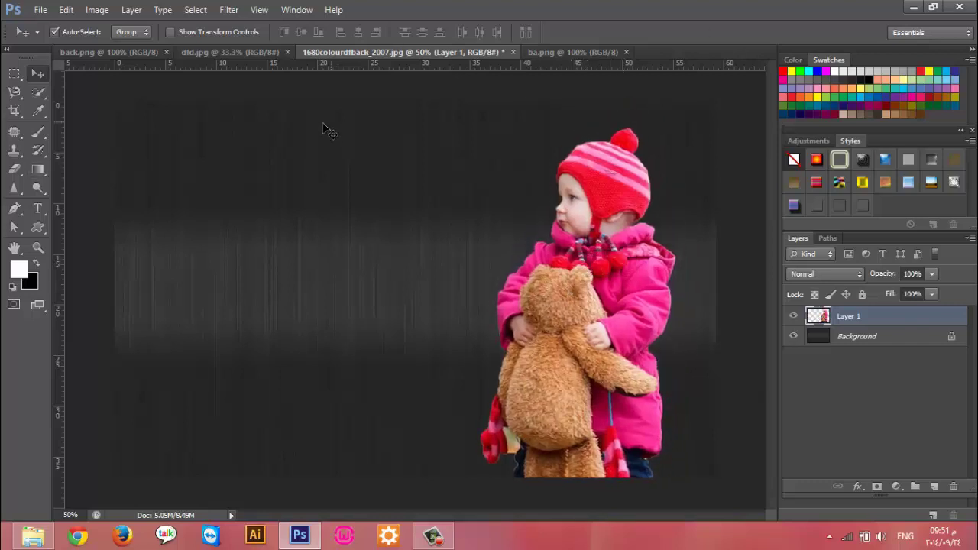
left_click(215, 52)
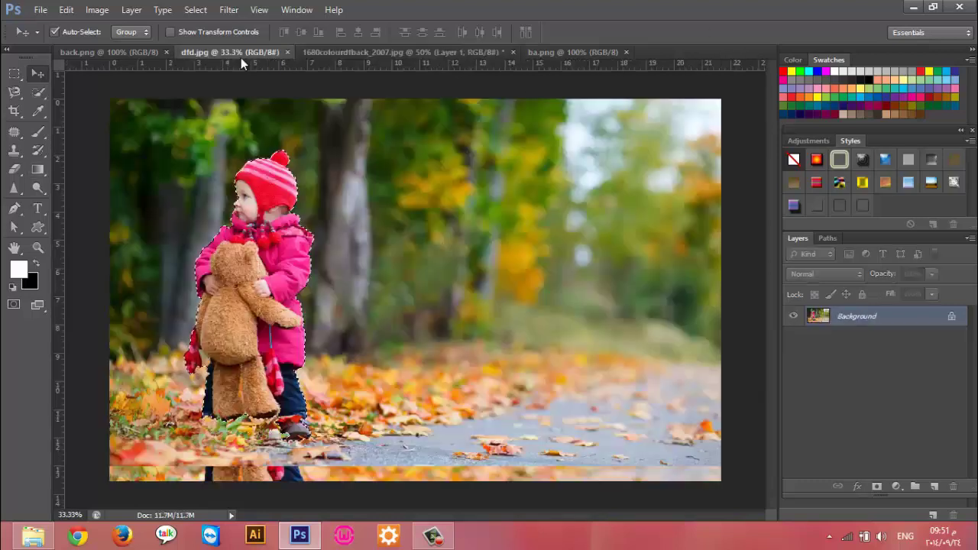
left_click(288, 52)
Bring the whole back.png nebula into the child document as a Lighten-blended layer
left_click(137, 52)
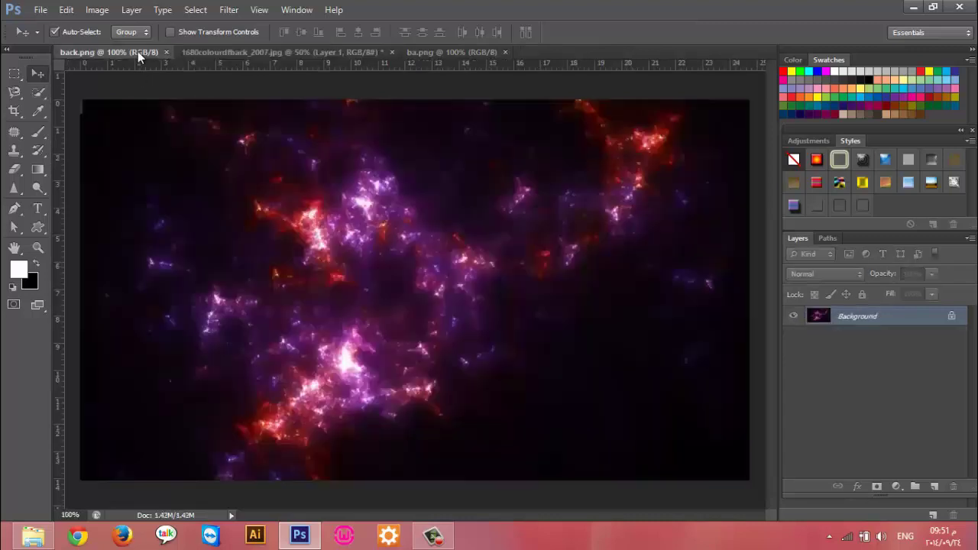
key("ctrl+a")
mouse_move(197, 186)
left_mouse_down()
mouse_move(355, 139)
mouse_move(517, 249)
mouse_move(494, 153)
left_mouse_up()
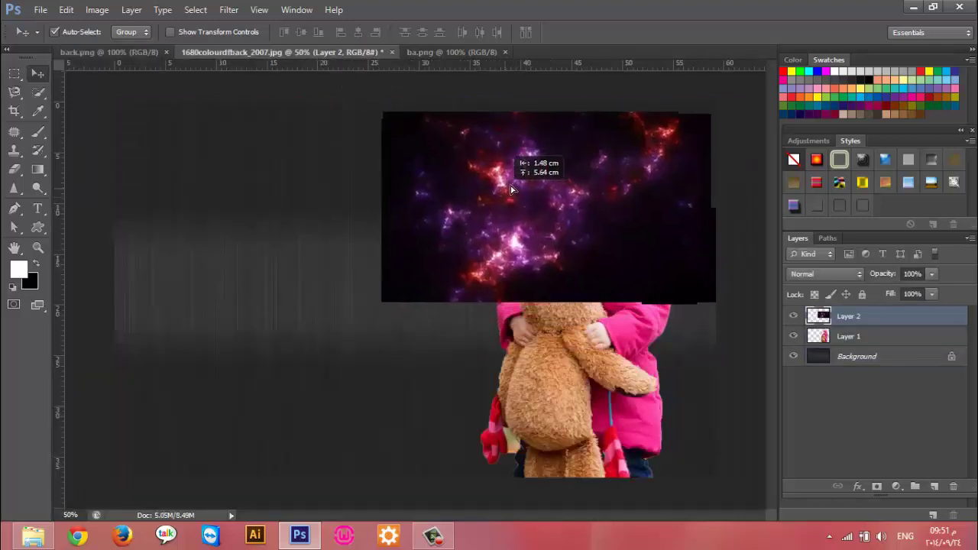
left_click(847, 277)
left_click(824, 107)
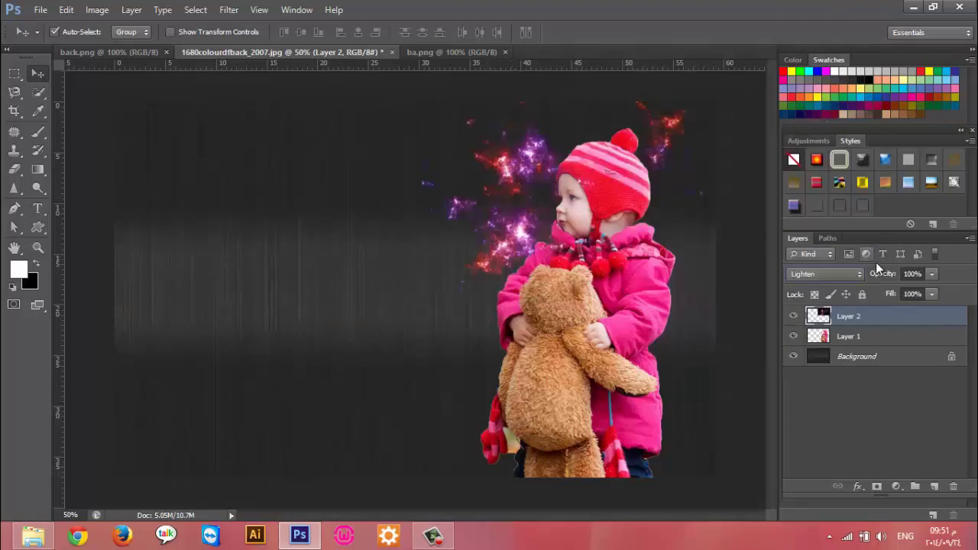
Duplicate the nebula sparkle layer twice, placing a copy beside the teddy bear
left_click_drag(863, 317, 935, 486)
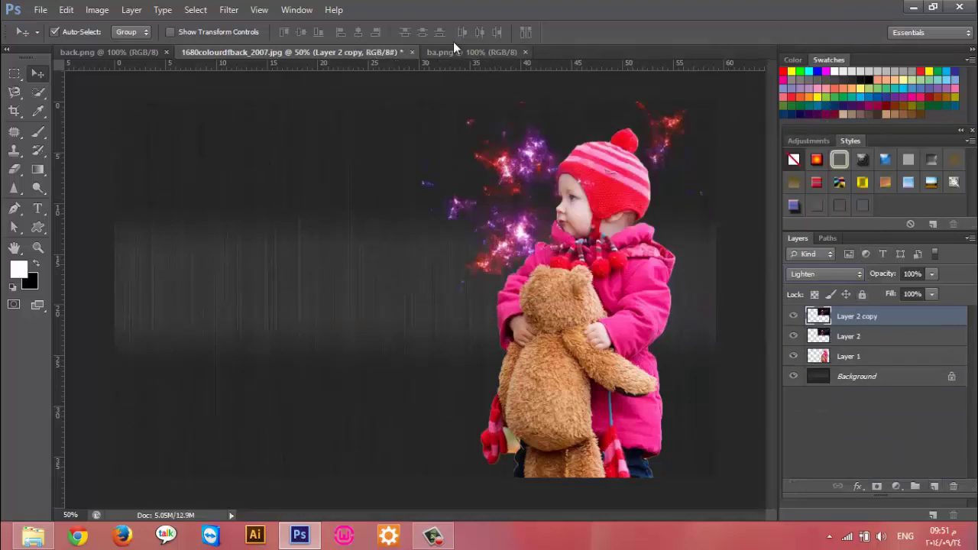
left_click_drag(527, 142, 493, 315)
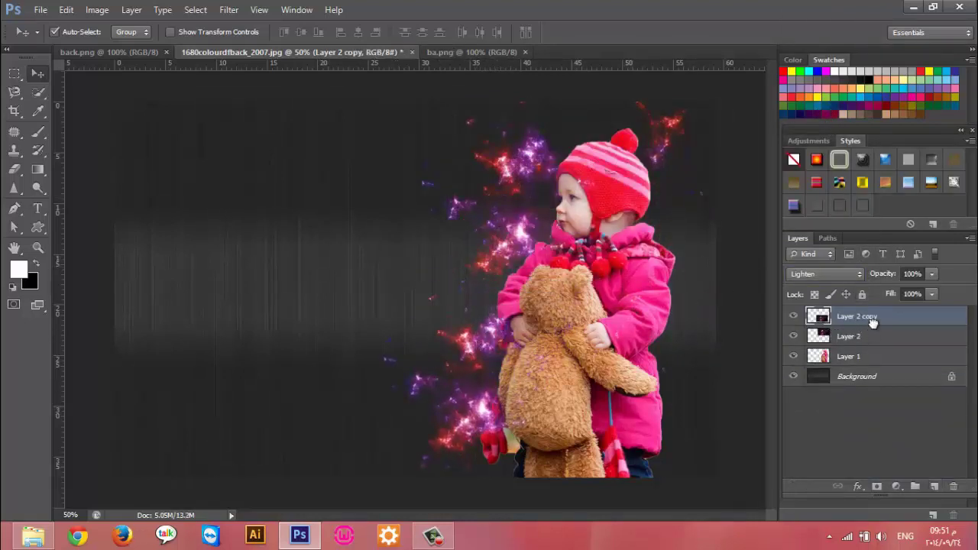
left_click_drag(873, 323, 915, 486)
mouse_move(508, 298)
left_mouse_down()
mouse_move(687, 277)
mouse_move(474, 344)
left_mouse_up()
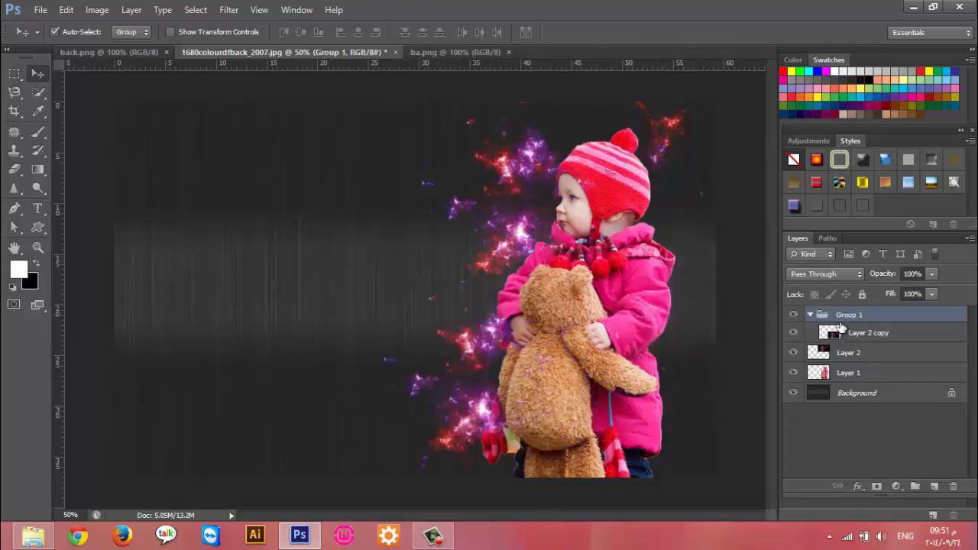
key("ctrl+shift+g")
left_click_drag(859, 318, 934, 486)
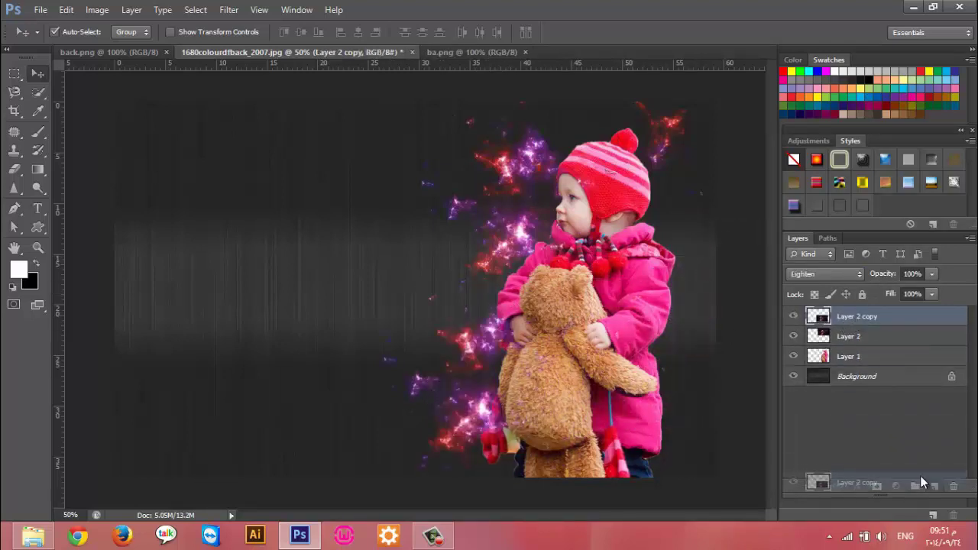
left_click_drag(541, 271, 625, 241)
key("ctrl+z")
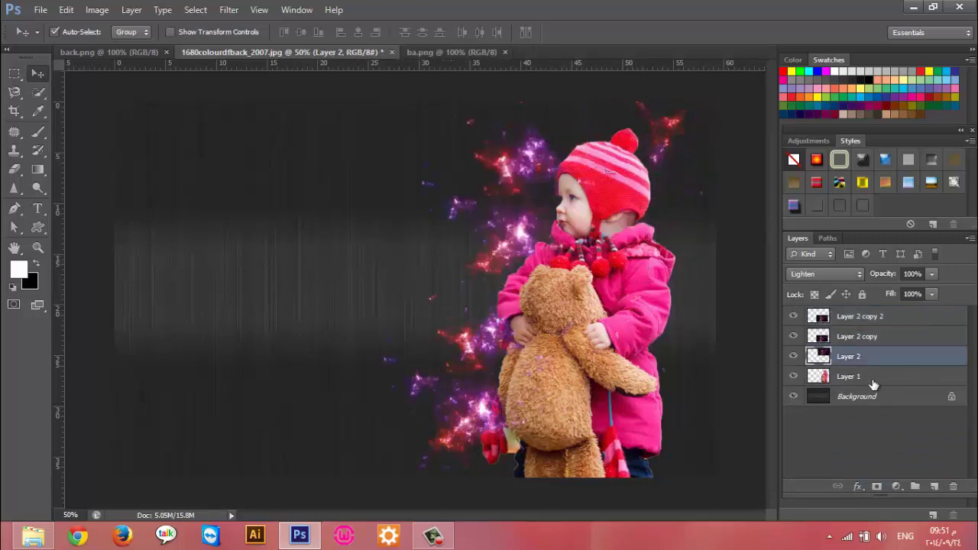
Position the sparkle copies left of the child and right of her head
left_click(884, 320)
left_click_drag(553, 259, 507, 259)
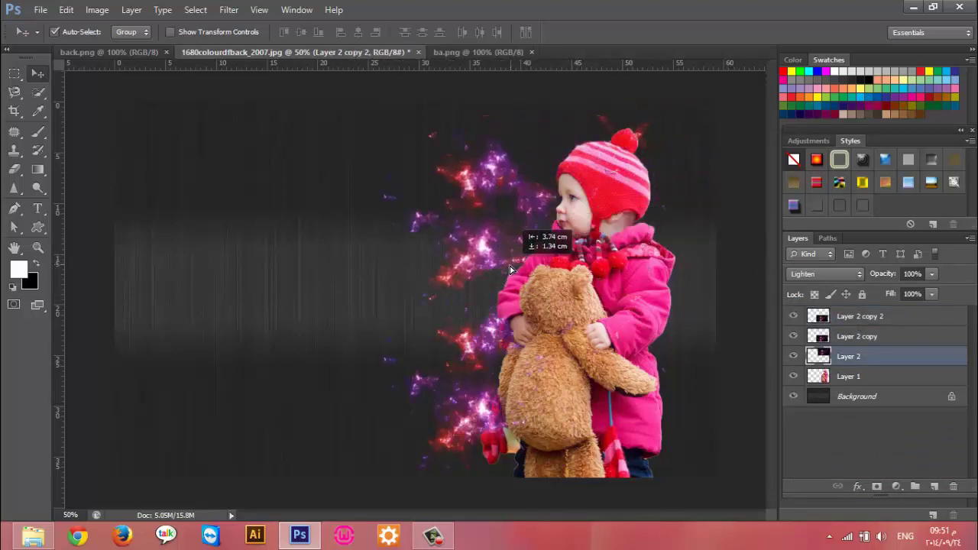
left_click(850, 340)
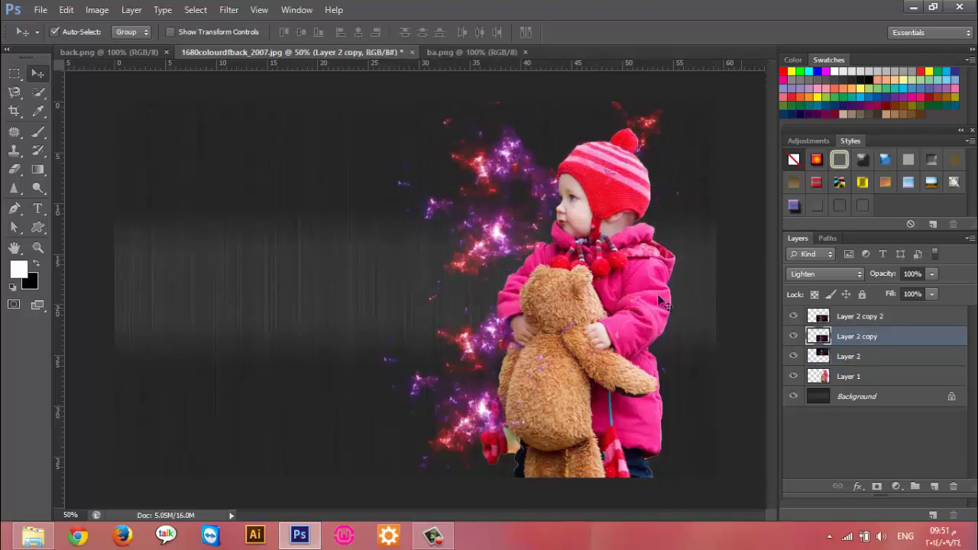
mouse_move(576, 301)
left_mouse_down()
mouse_move(638, 300)
mouse_move(730, 153)
left_mouse_up()
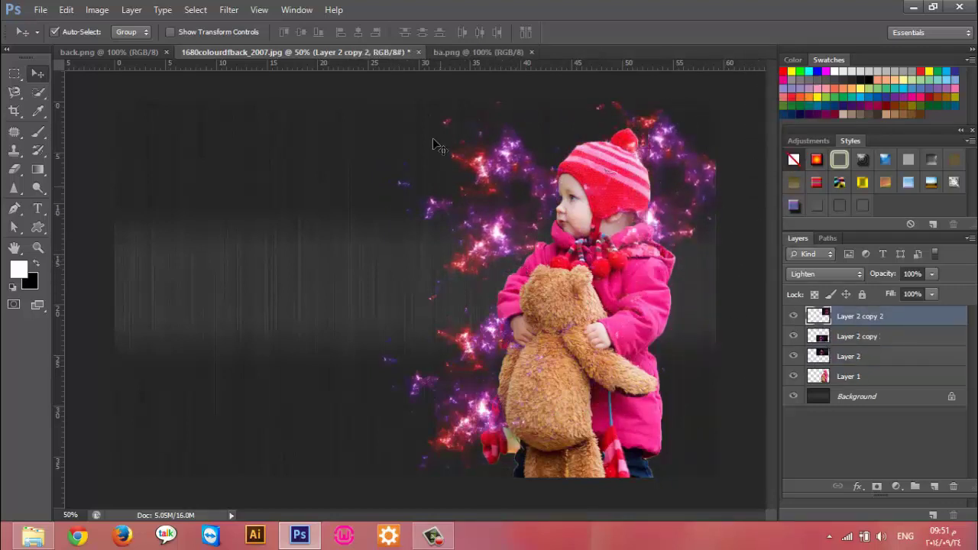
left_click(440, 52)
Bring ba.png's lens flare in as Layer 3, scaled about 207% to fill the canvas
key("ctrl+a")
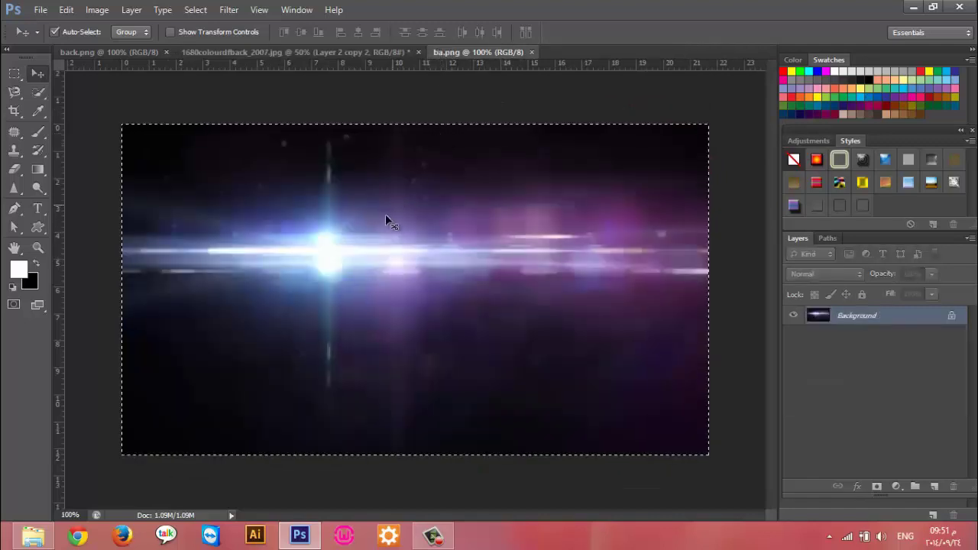
mouse_move(383, 216)
left_mouse_down()
mouse_move(256, 126)
mouse_move(256, 185)
mouse_move(249, 151)
left_mouse_up()
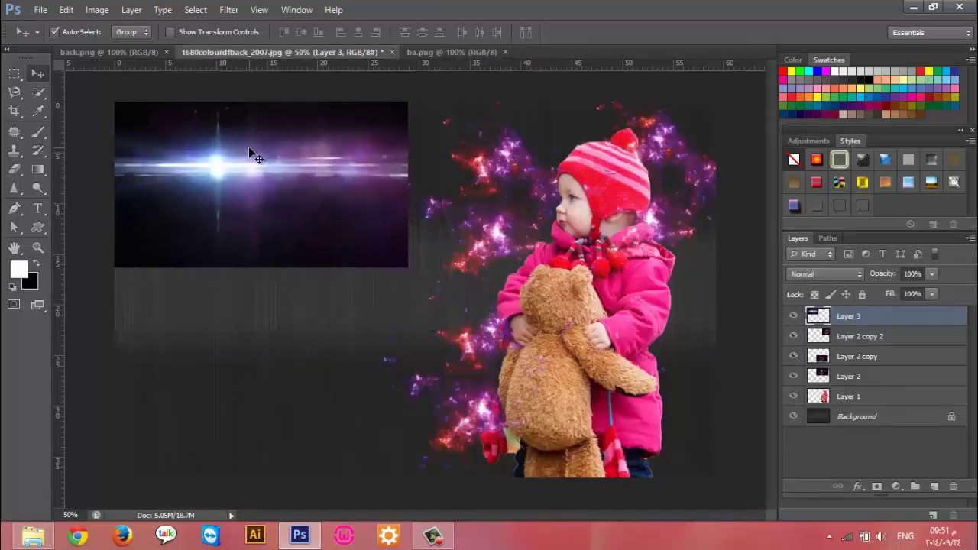
key("ctrl+t")
left_click_drag(407, 268, 724, 445)
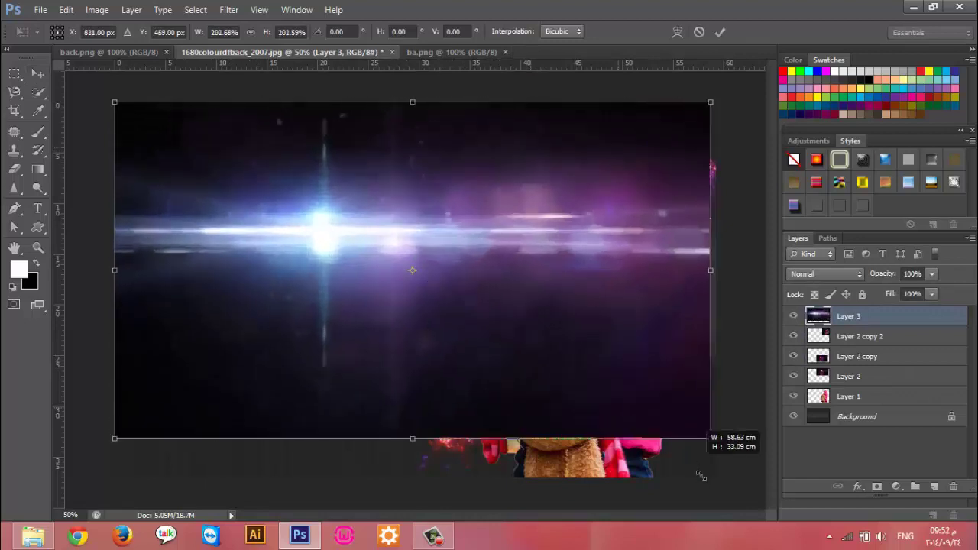
left_click_drag(418, 443, 419, 478)
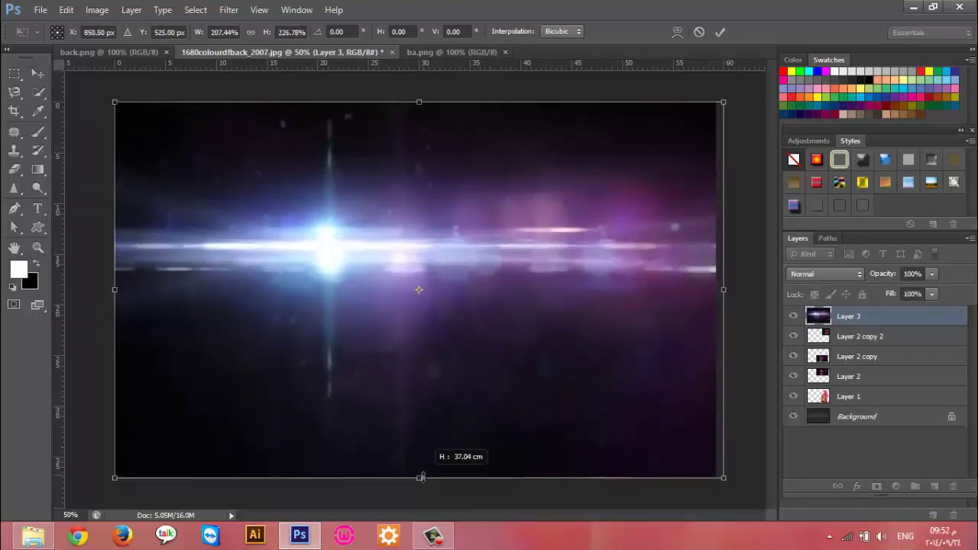
left_click(720, 32)
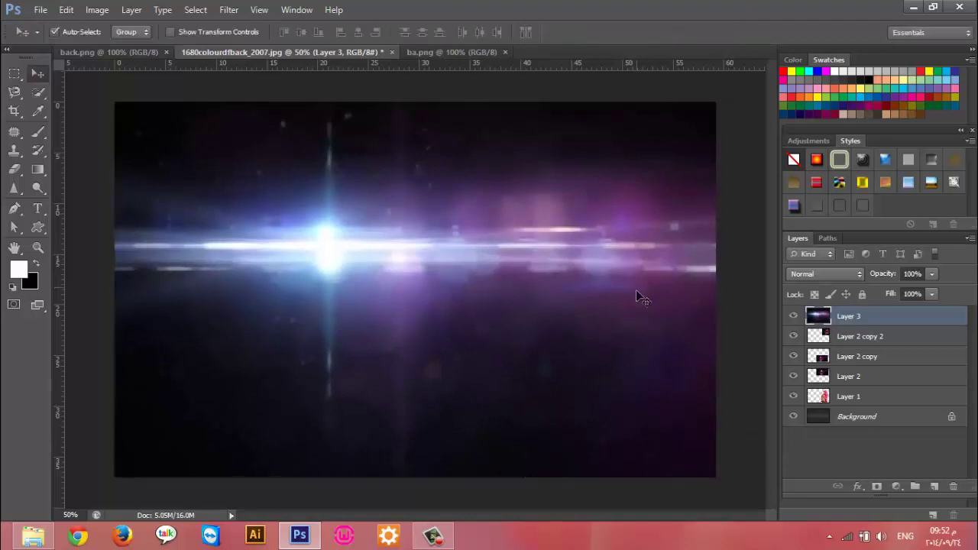
left_click(825, 273)
Blend the lens-flare Layer 3 in Screen mode and add a new empty Layer 4
left_click(811, 110)
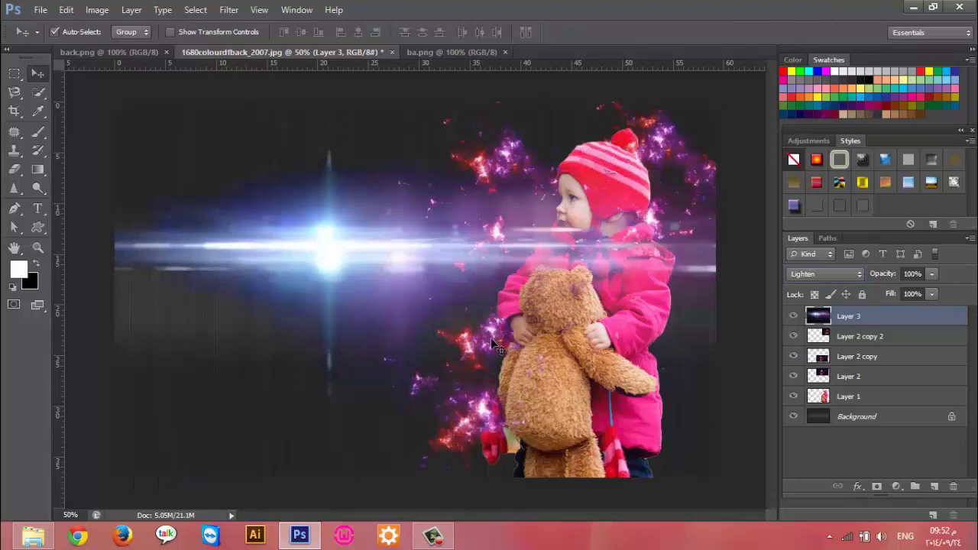
key("ctrl+z")
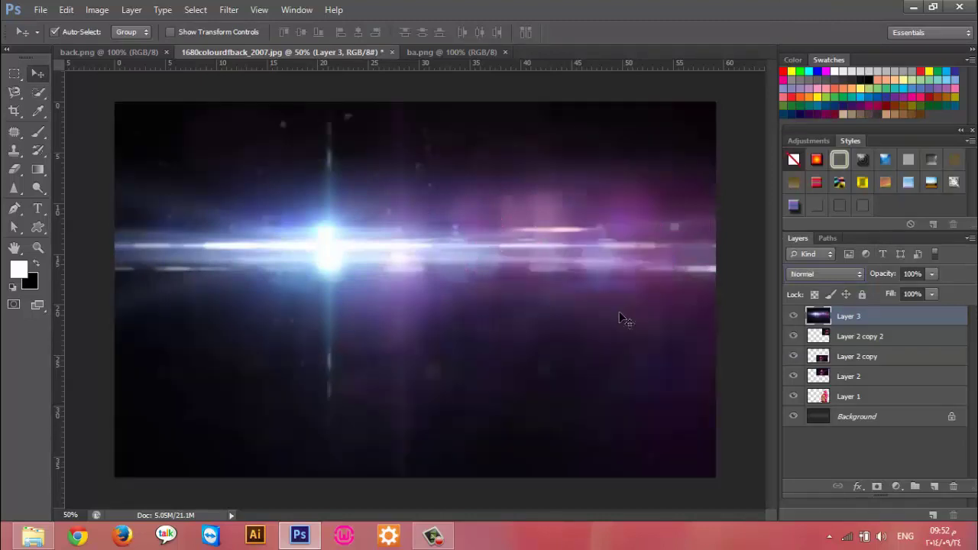
left_click(828, 273)
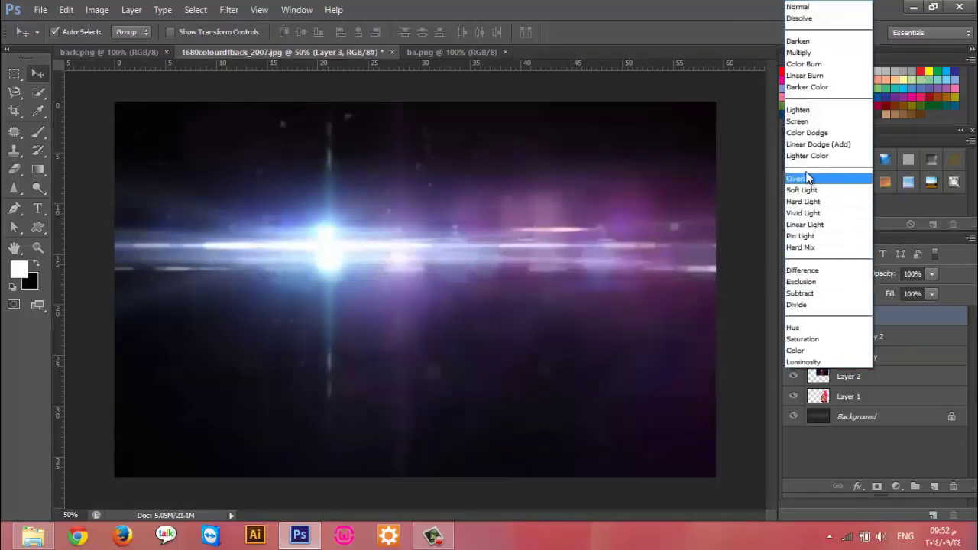
left_click(812, 121)
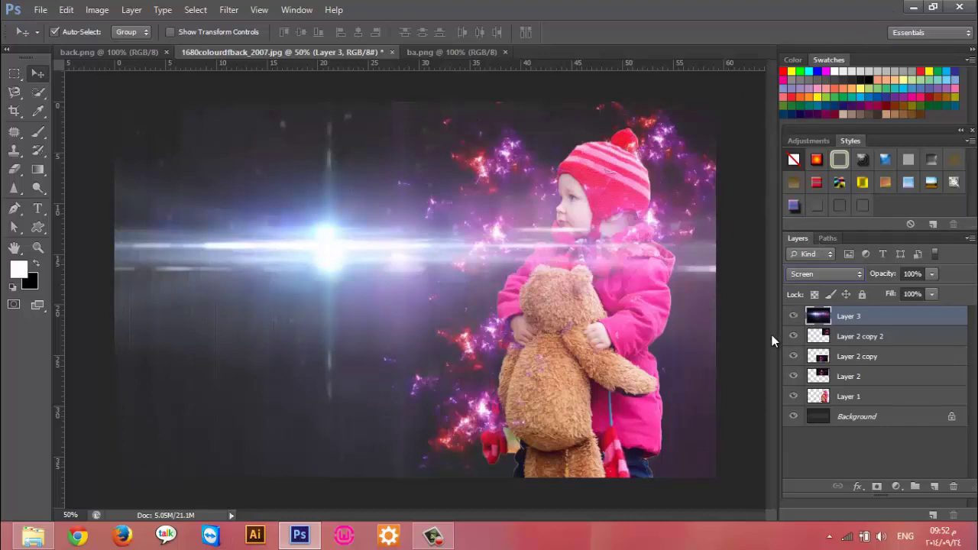
key("ctrl+shift+n")
key("Return")
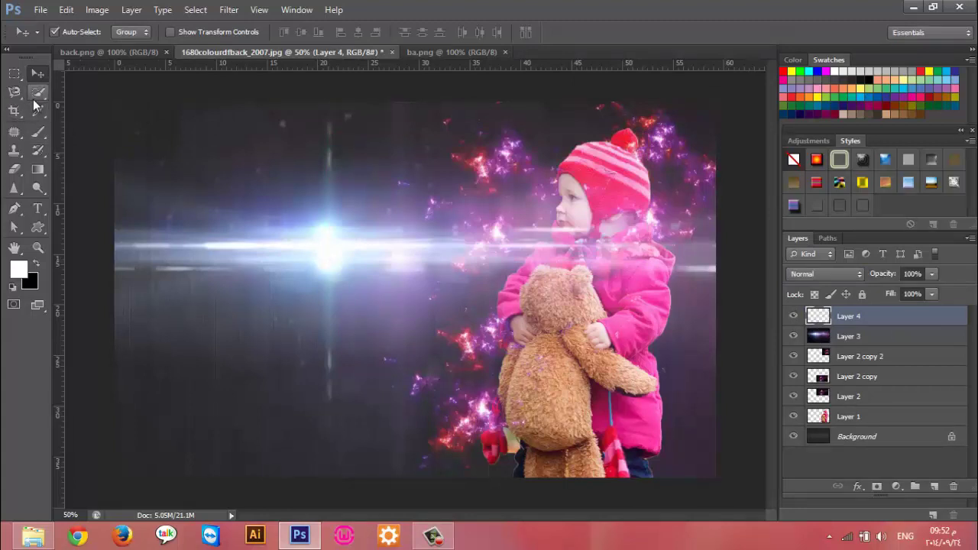
Append the Special Effect Brushes set to the Brush tool's presets
left_click(36, 132)
left_click(73, 32)
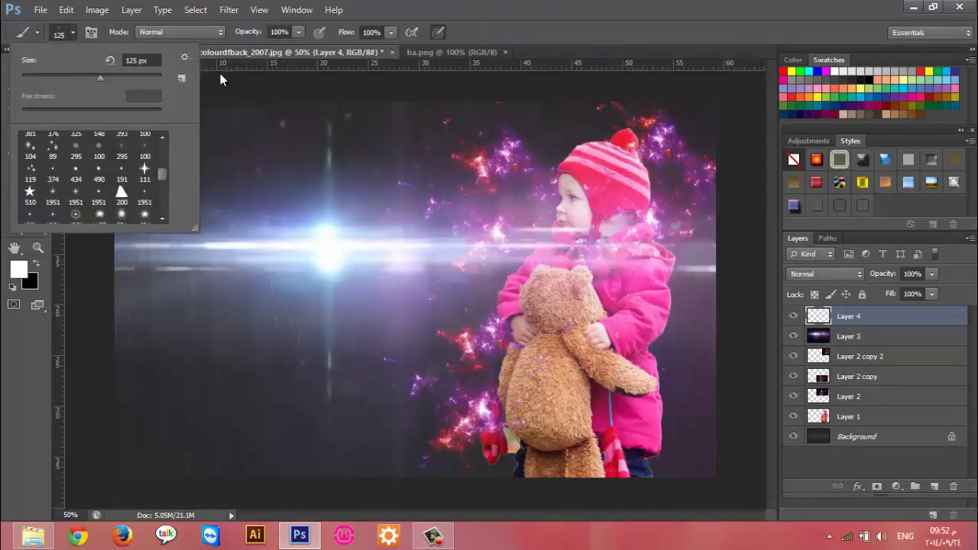
left_click(184, 57)
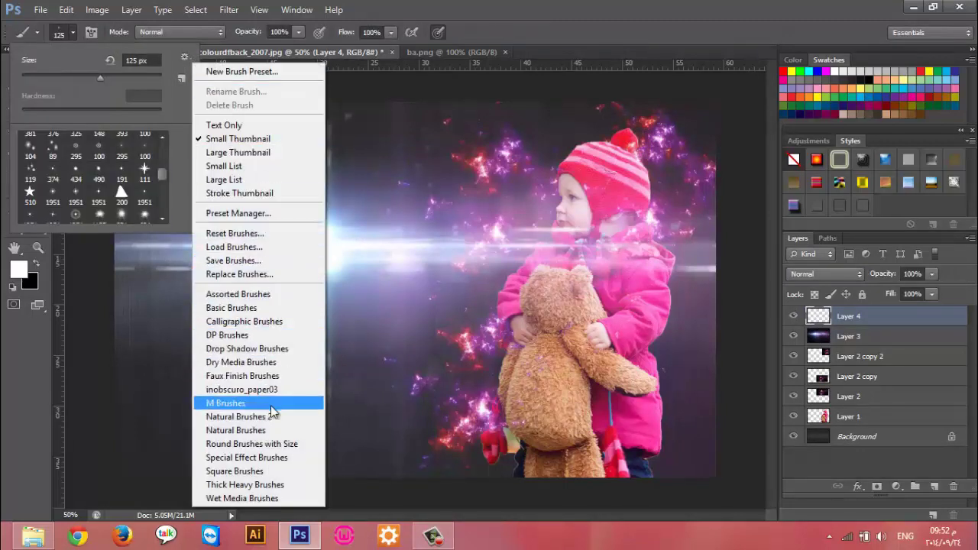
left_click(280, 450)
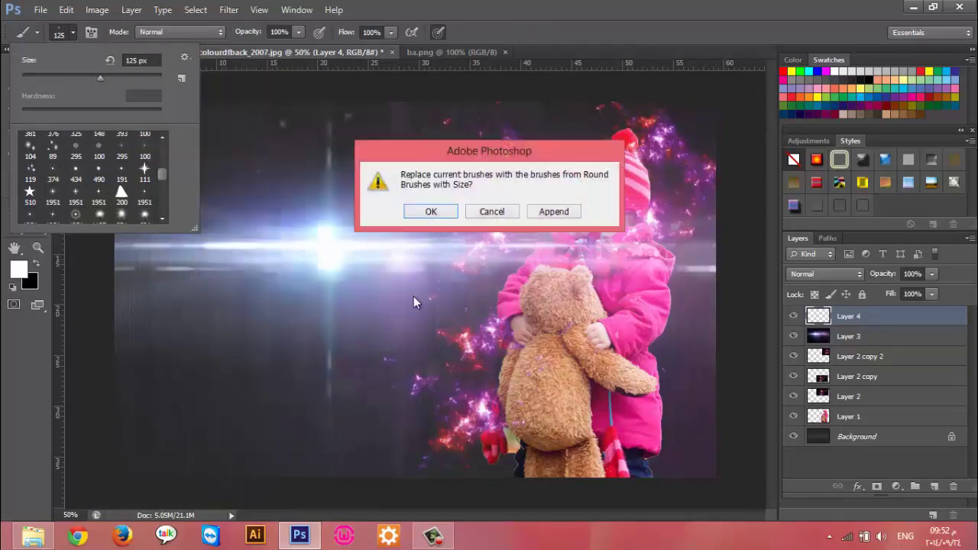
left_click(507, 212)
left_click(183, 58)
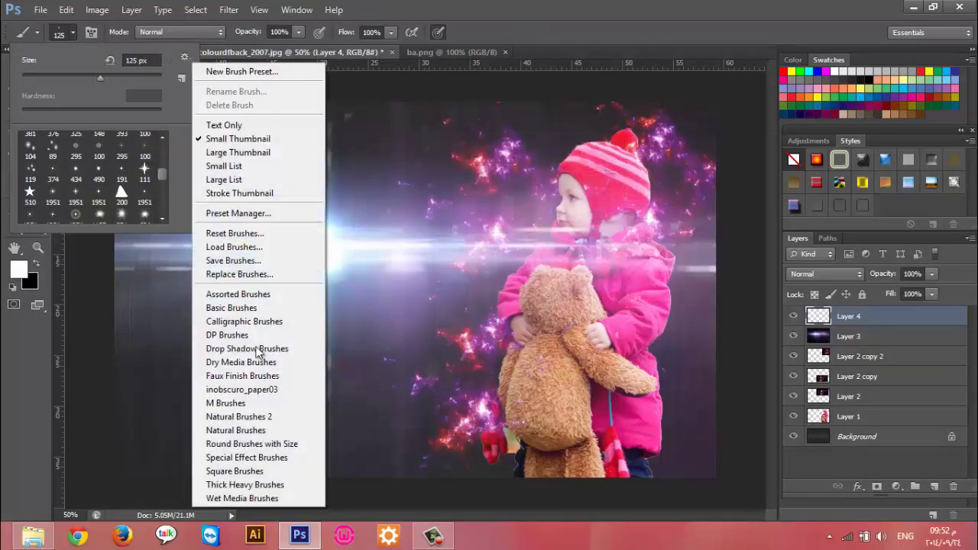
left_click(251, 458)
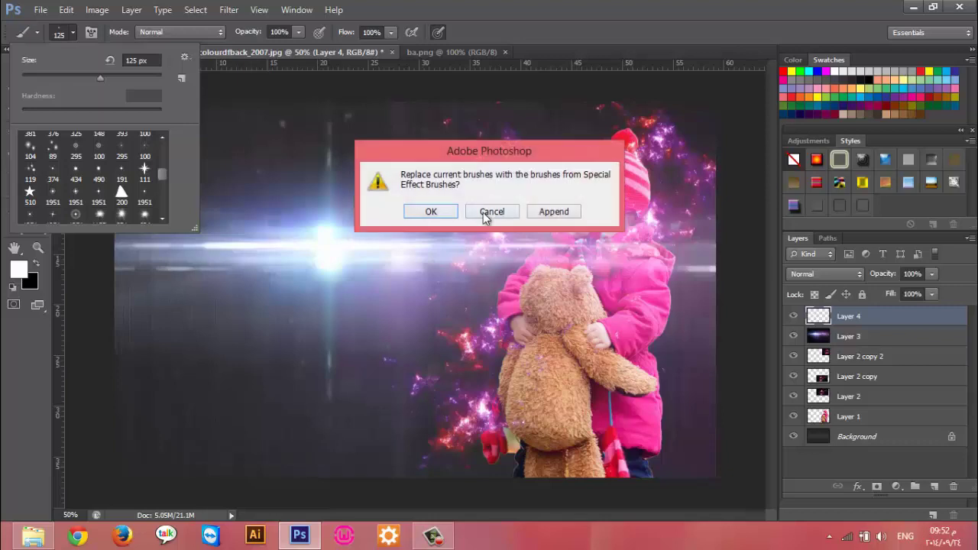
left_click(550, 211)
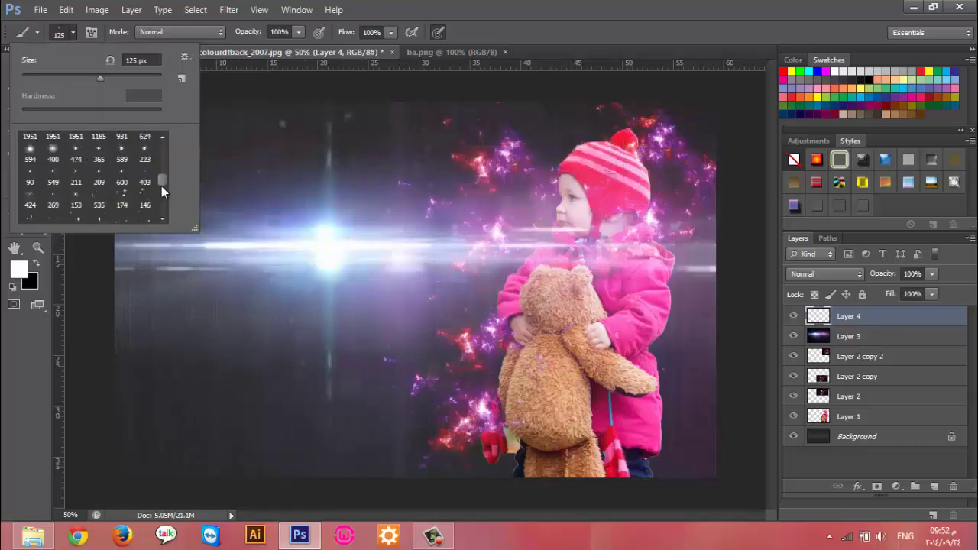
Choose the 29 px butterfly brush tip
left_click_drag(162, 180, 162, 205)
left_click(53, 187)
left_click(54, 208)
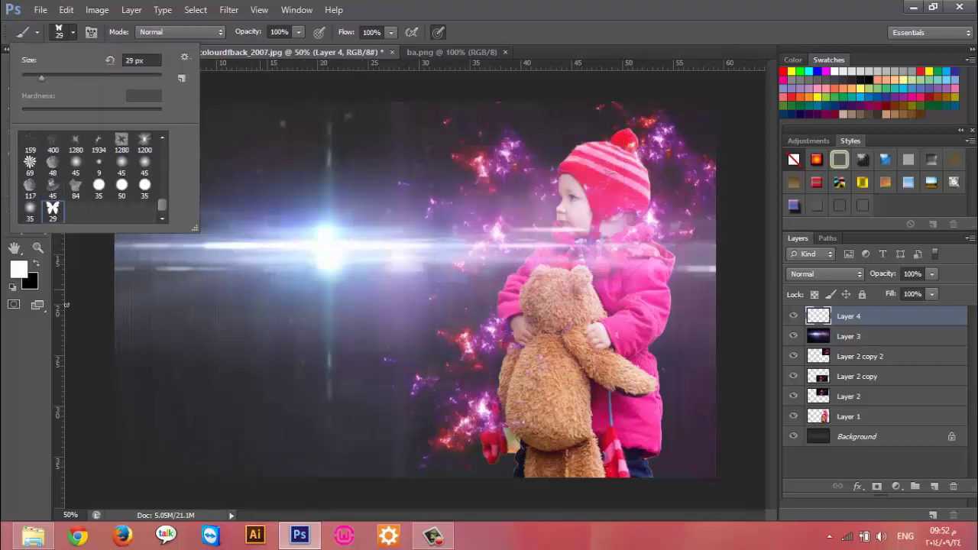
left_click(91, 309)
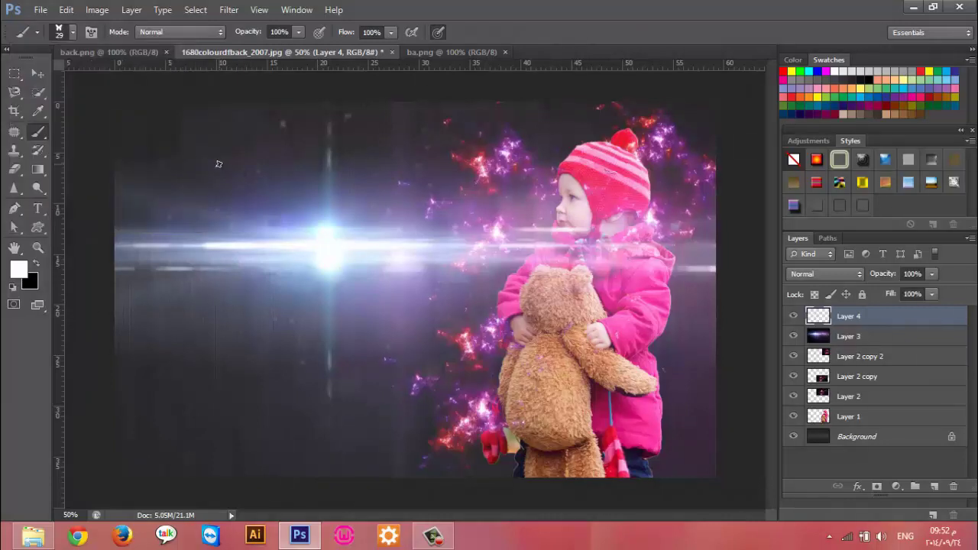
Stamp large white butterflies at upper left and paint two trails of small ones
key("bracketright")
key("bracketright")
key("bracketright")
key("bracketright")
key("bracketright")
key("bracketright")
left_click(186, 164)
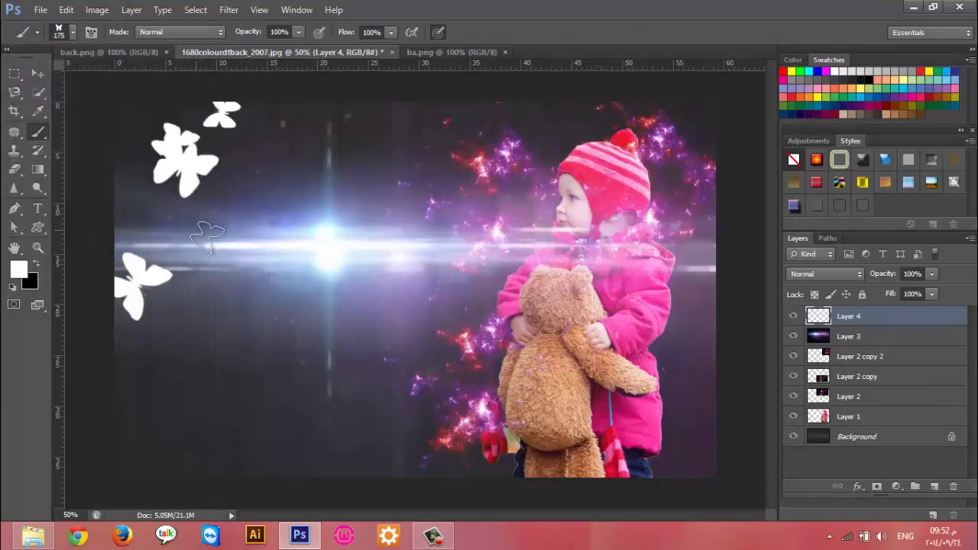
key("bracketleft")
key("bracketleft")
key("bracketleft")
left_click_drag(211, 236, 195, 370)
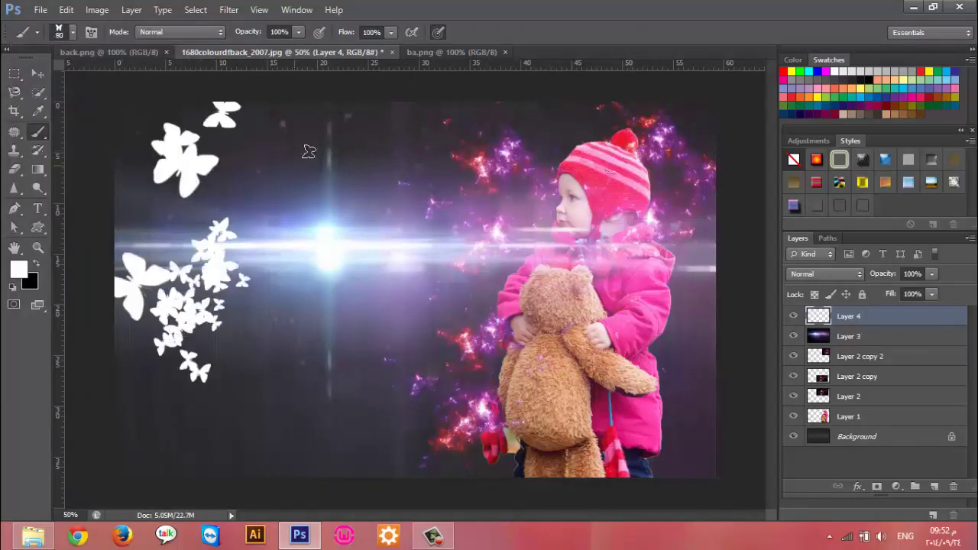
left_click_drag(308, 151, 314, 467)
Paint larger butterfly clusters toward the lower left and near the top centre
key("bracketright")
left_click_drag(262, 327, 131, 395)
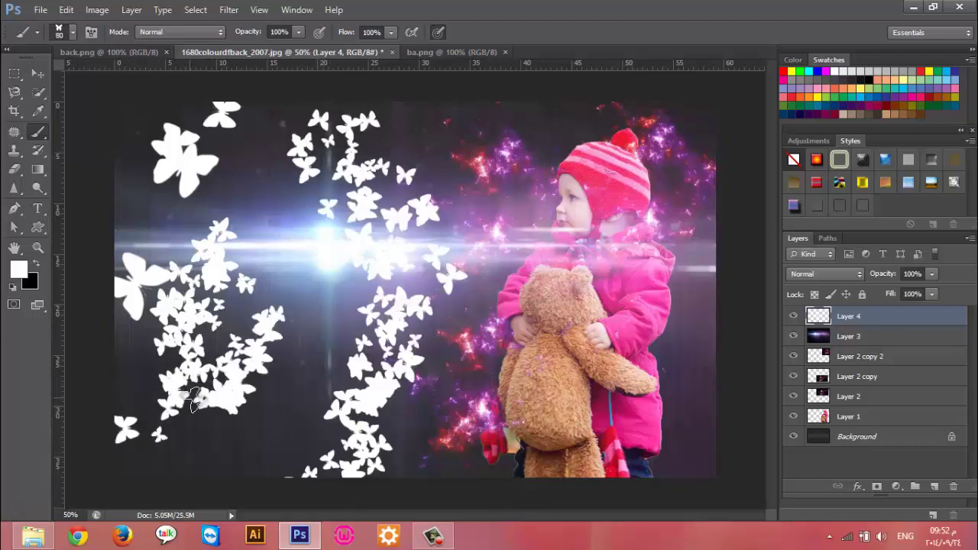
key("bracketright")
key("bracketright")
key("bracketright")
left_click_drag(239, 244, 184, 474)
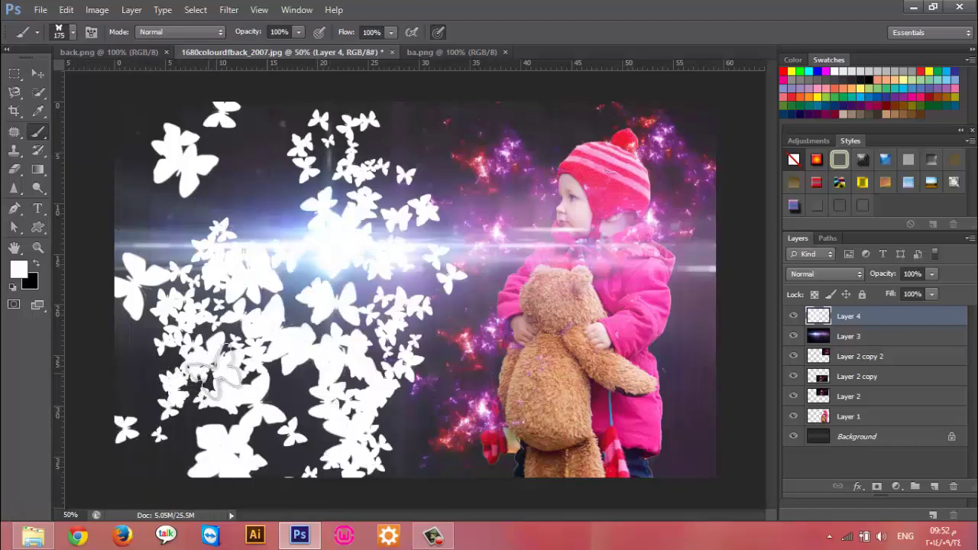
key("ctrl+z")
left_click_drag(241, 294, 103, 394)
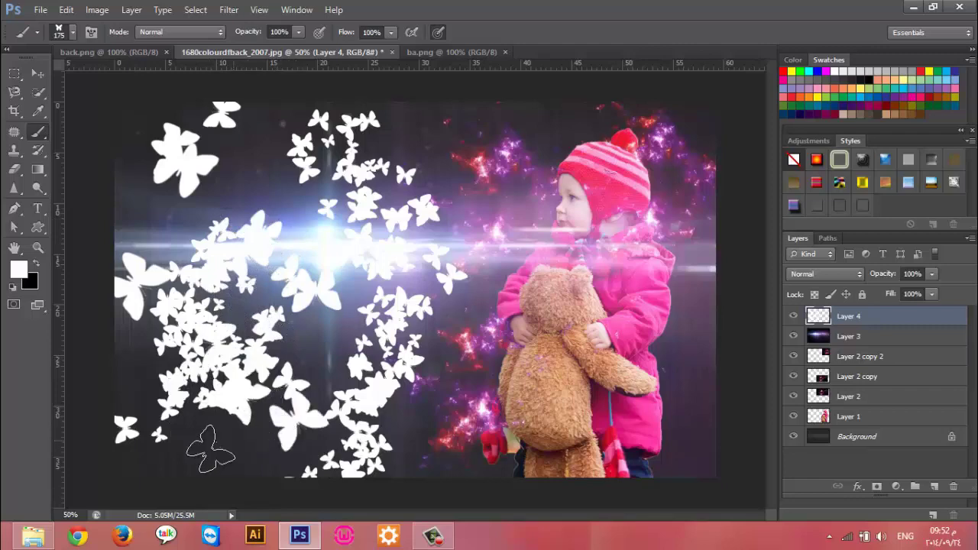
left_click_drag(257, 115, 263, 188)
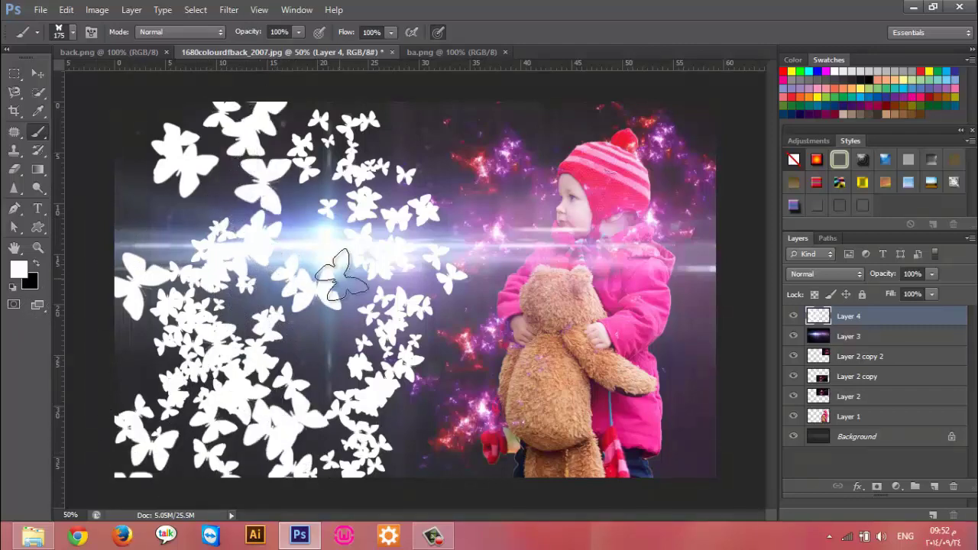
Enable Bevel & Emboss, Drop Shadow and Outer Glow on Layer 4's butterflies
double_click(917, 319)
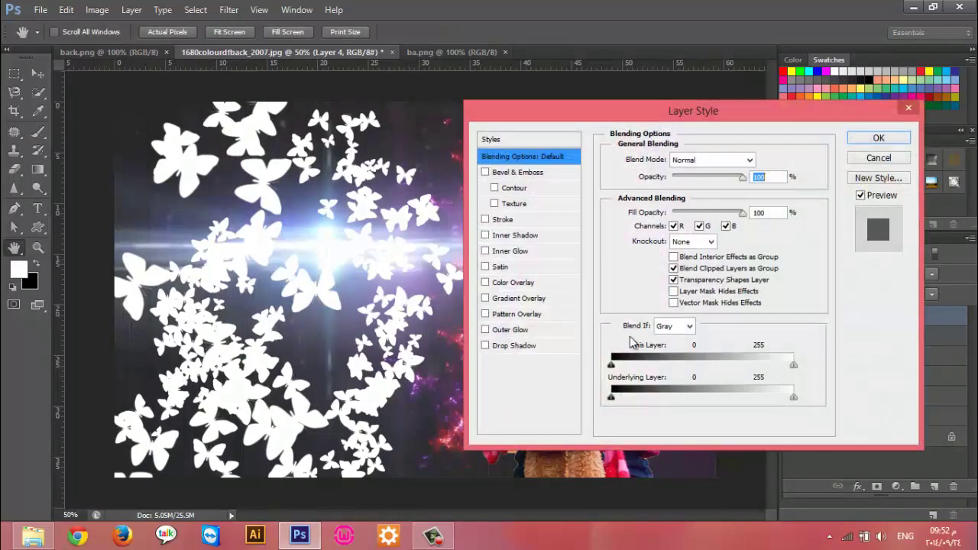
left_click(518, 174)
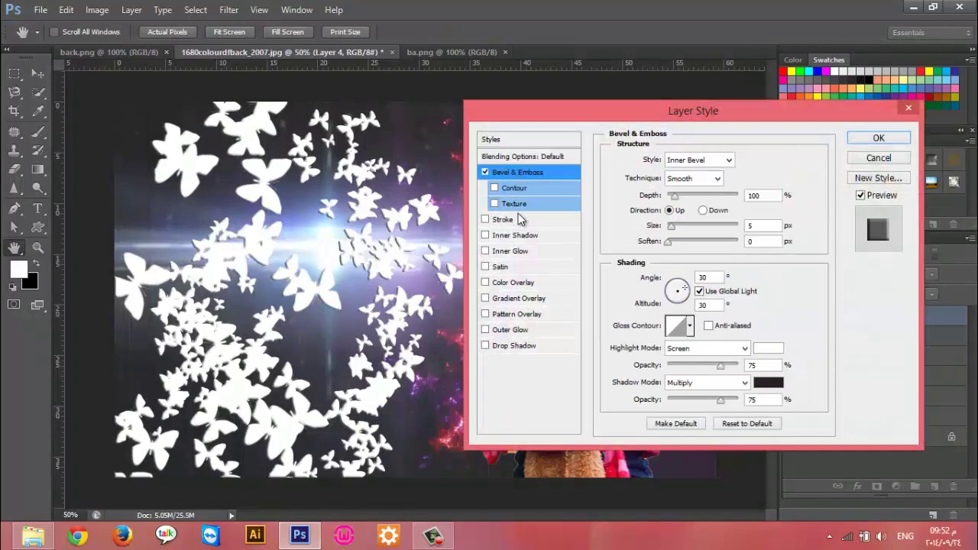
left_click(510, 348)
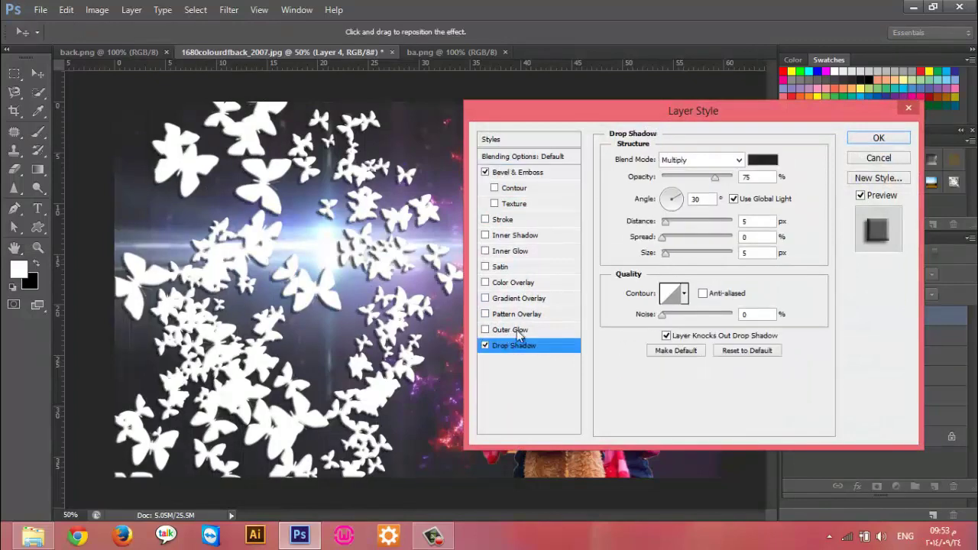
left_click(517, 330)
left_click_drag(659, 110, 822, 229)
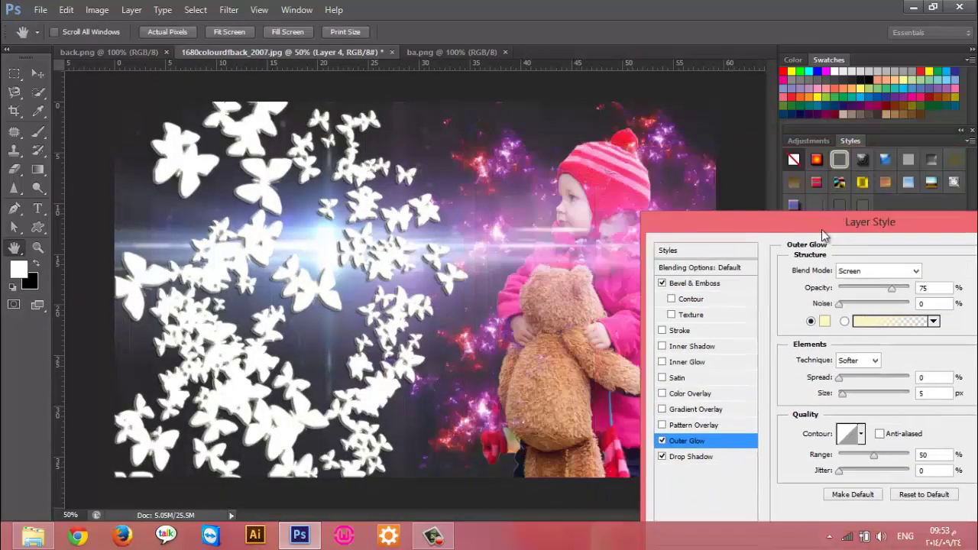
Set the Outer Glow colour to a deep magenta
left_click(825, 321)
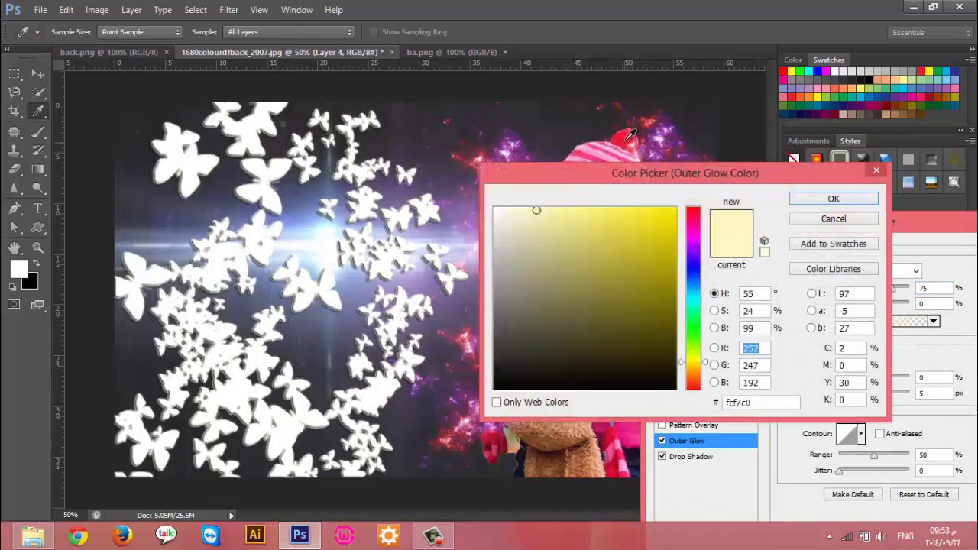
left_click(628, 137)
left_click(659, 249)
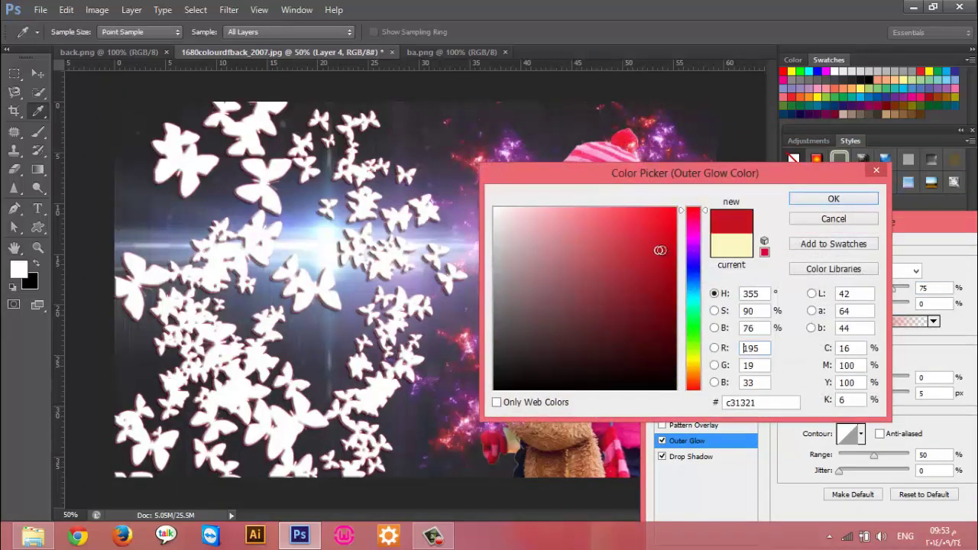
left_click(507, 152)
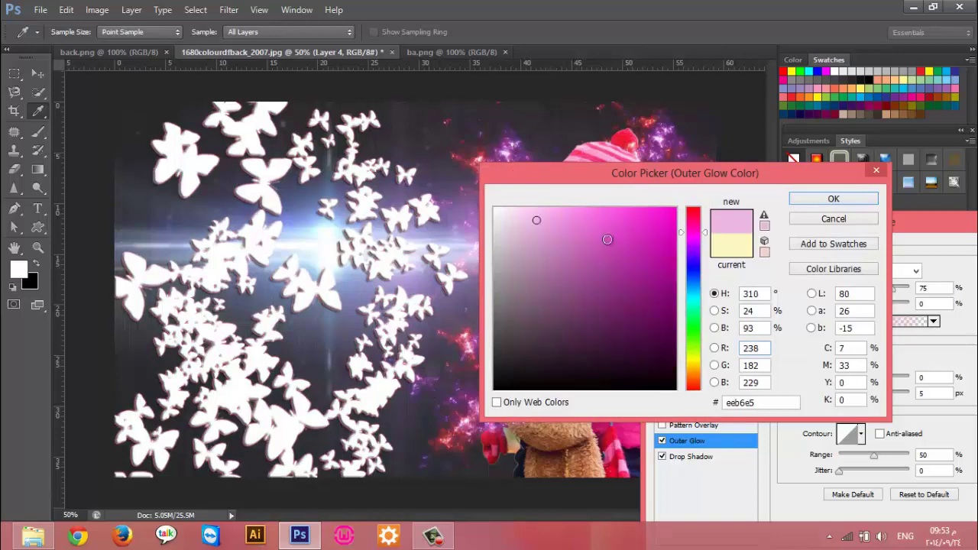
left_click_drag(641, 230, 647, 282)
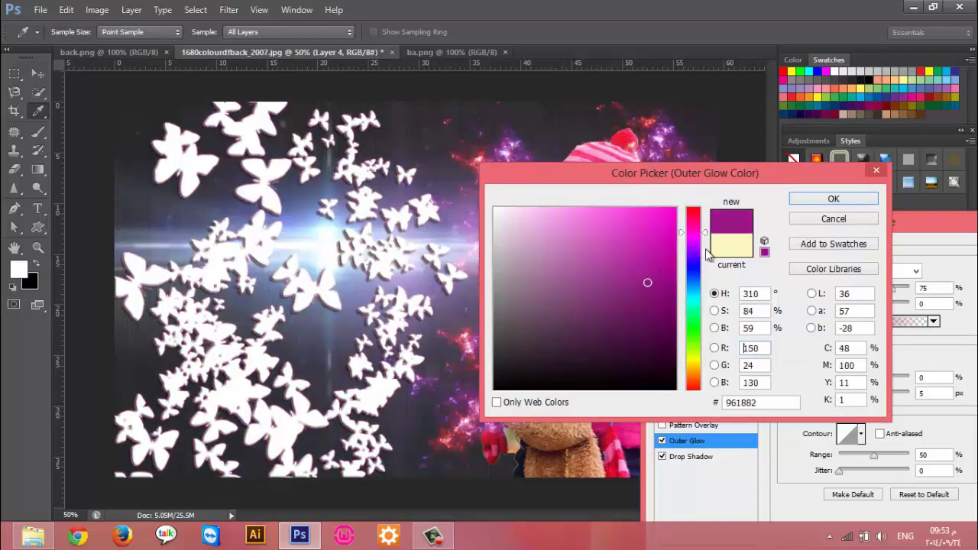
left_click(833, 198)
Set the Outer Glow Spread to 15 and apply the layer style
left_click(841, 307)
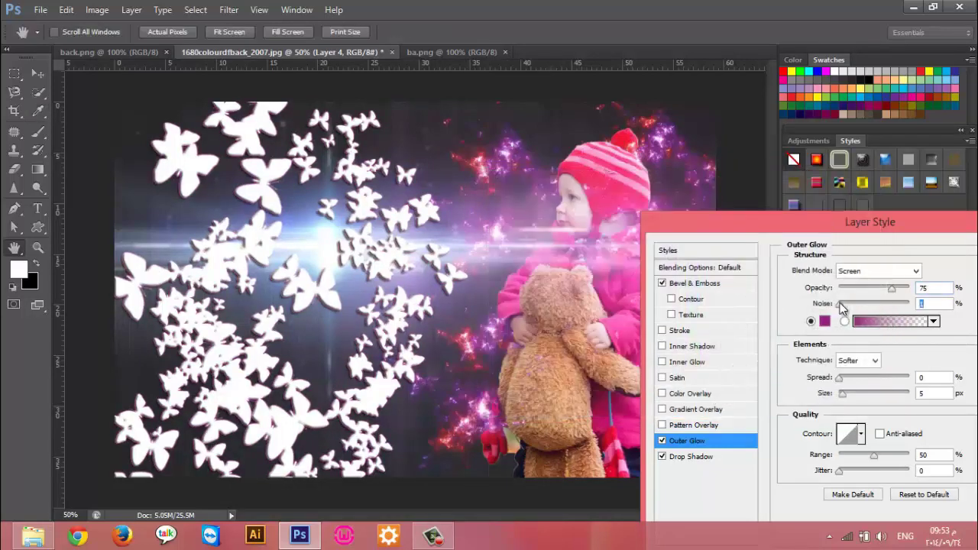
left_click_drag(836, 378, 860, 377)
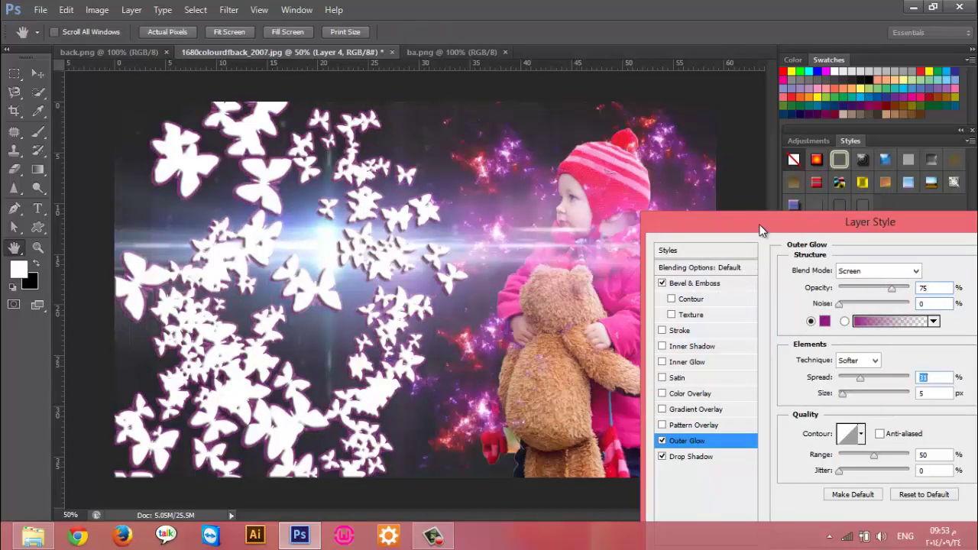
left_click_drag(760, 229, 555, 90)
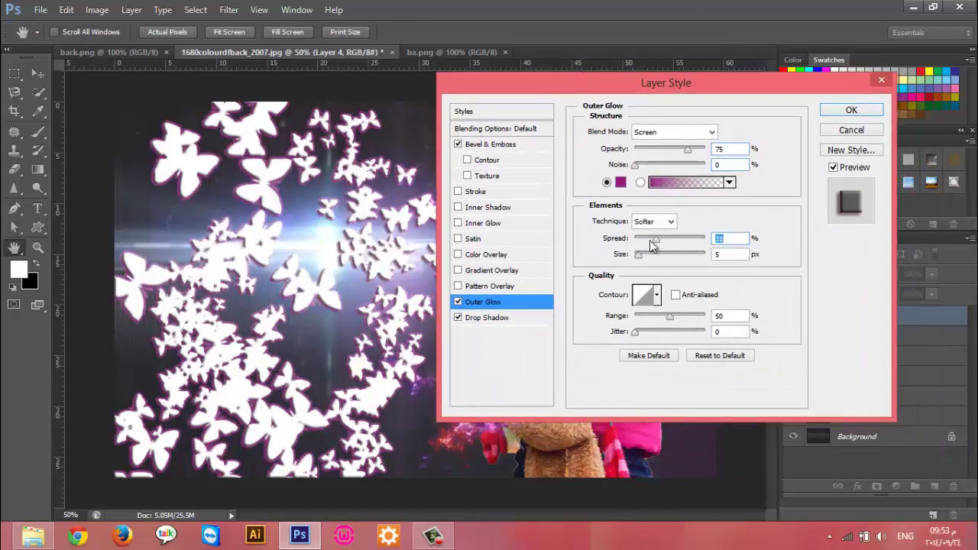
left_click_drag(657, 238, 648, 239)
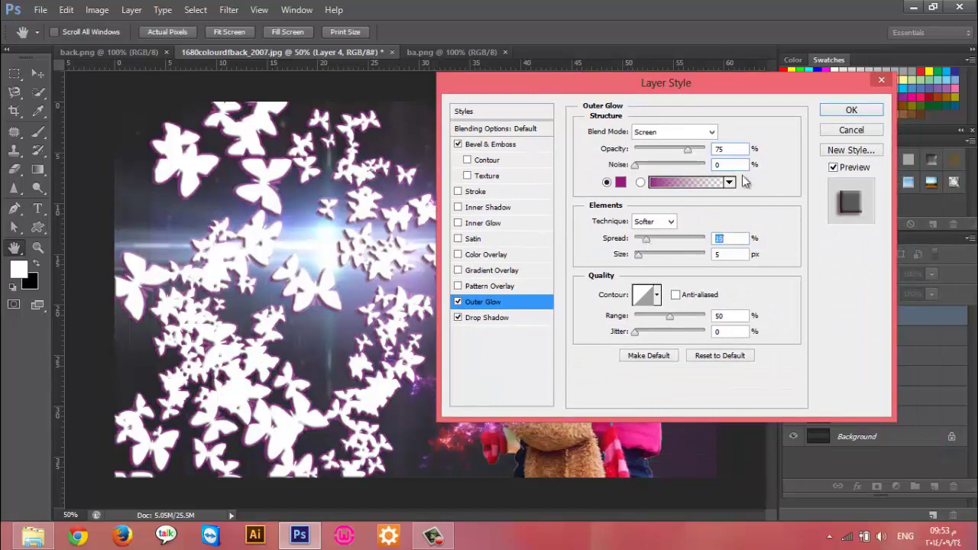
left_click(837, 113)
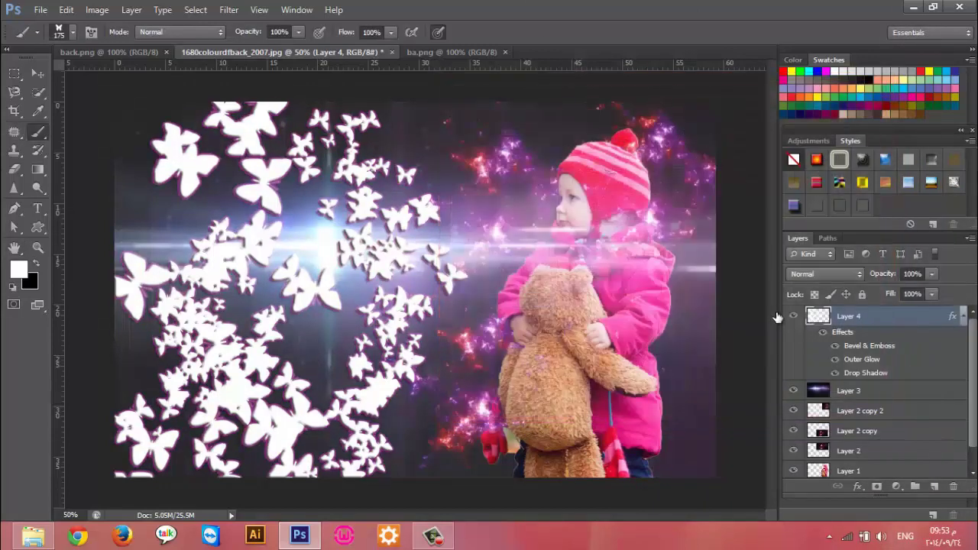
Collapse Layer 4's effects list and add a new empty Layer 5
left_click(961, 317)
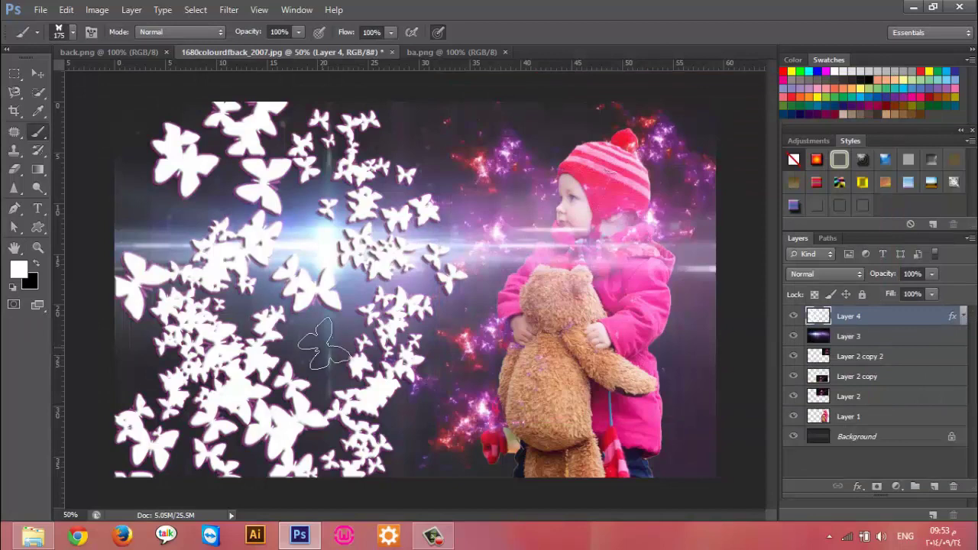
key("ctrl+shift+n")
key("Return")
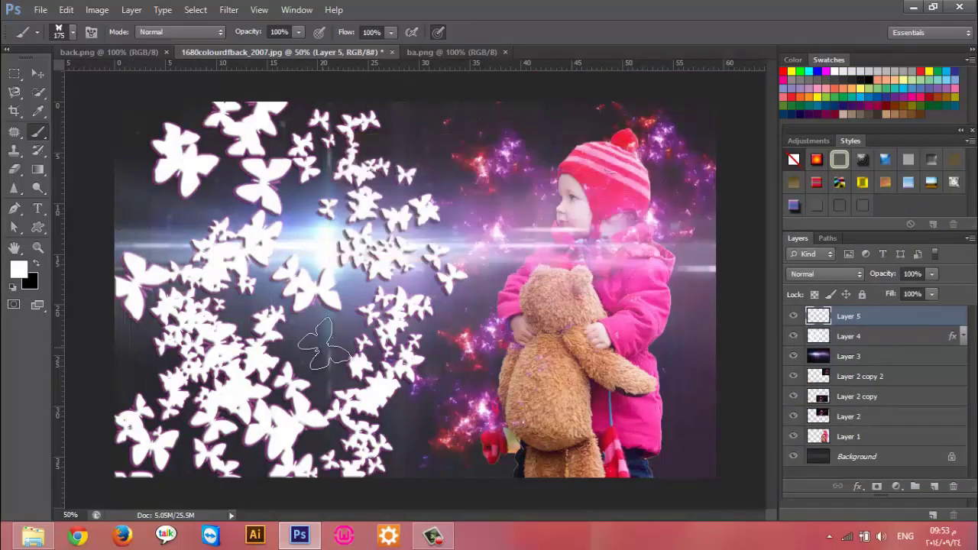
Set the Pen tool's drawing mode from Shape to Path
left_click(14, 207)
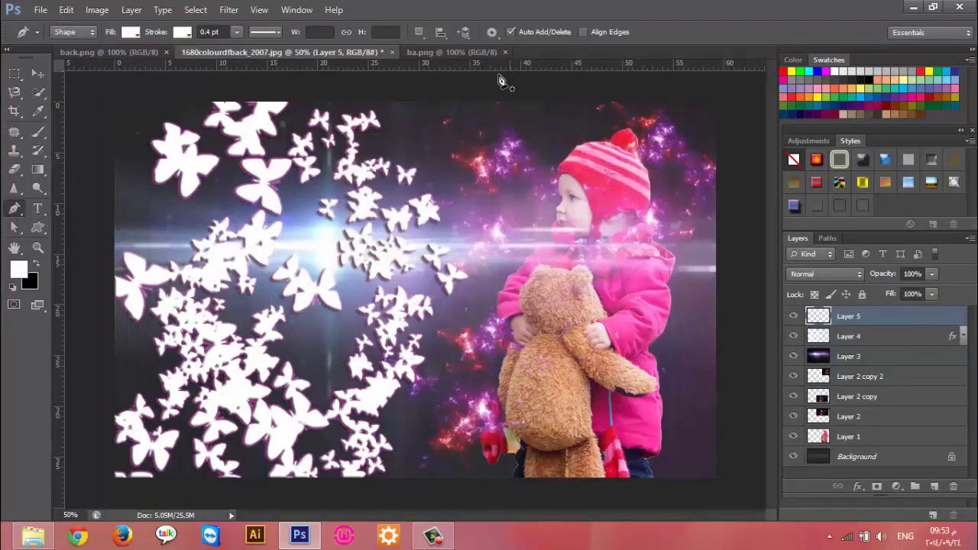
left_click(80, 29)
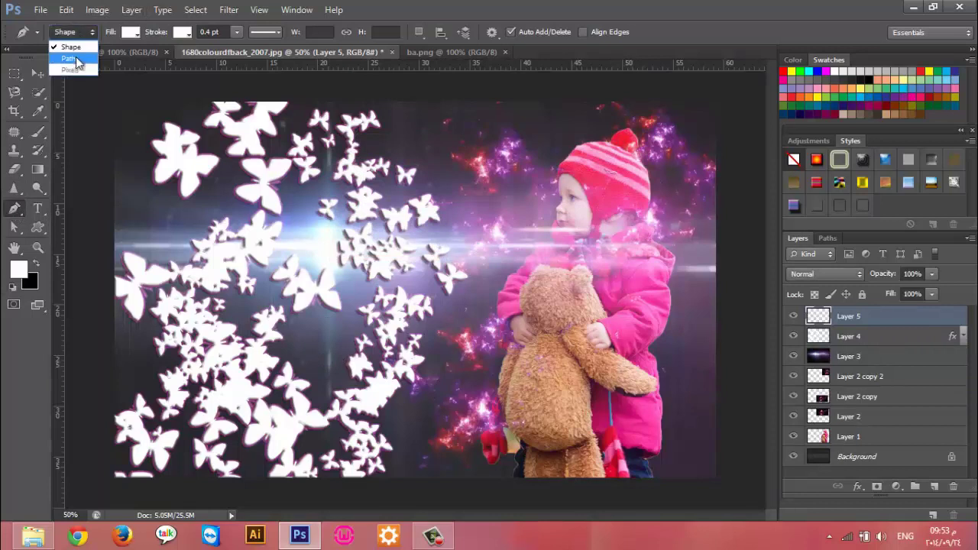
left_click(68, 55)
Start the spiral path above the girl, looping around her hat and face
left_click(511, 88)
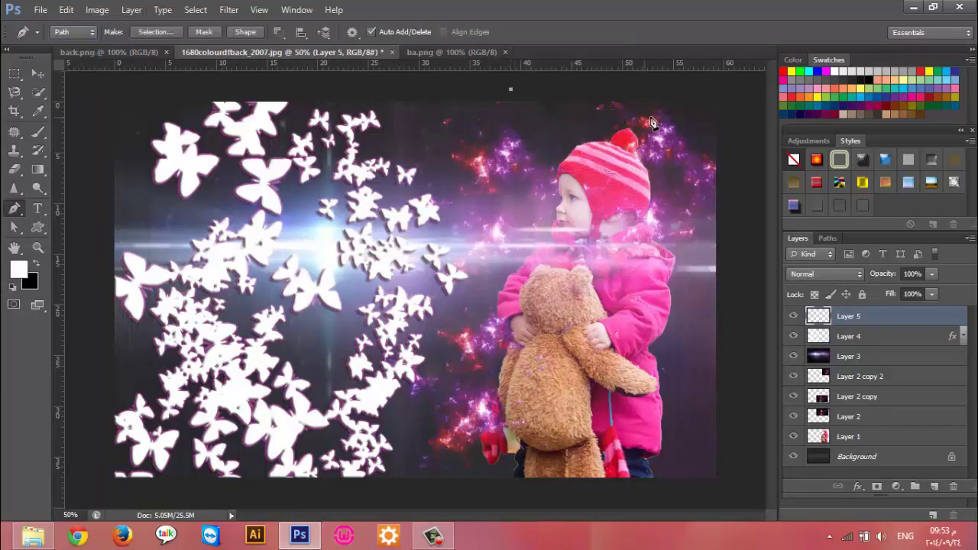
left_click_drag(690, 115, 662, 161)
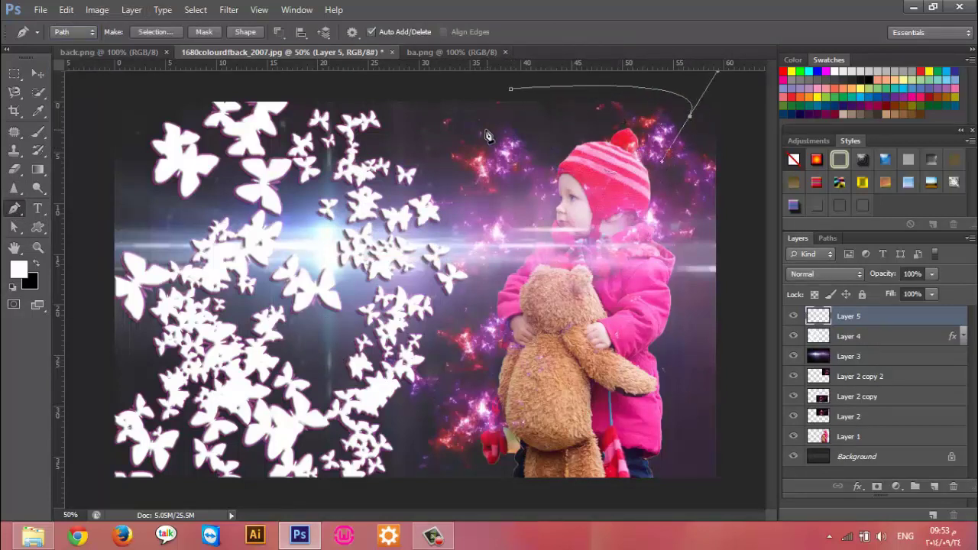
left_click_drag(486, 130, 529, 177)
left_click_drag(689, 172, 648, 218)
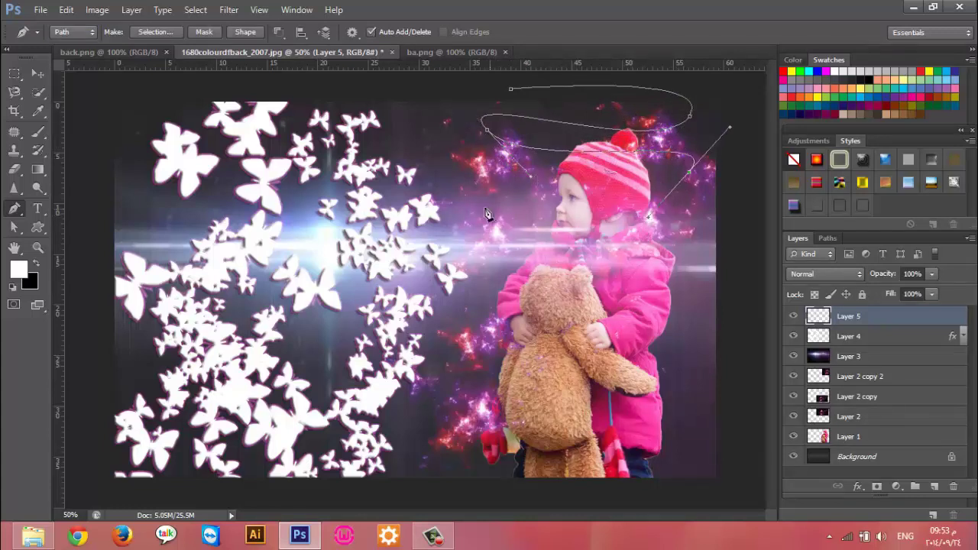
left_click_drag(485, 201, 566, 246)
left_click_drag(705, 244, 677, 269)
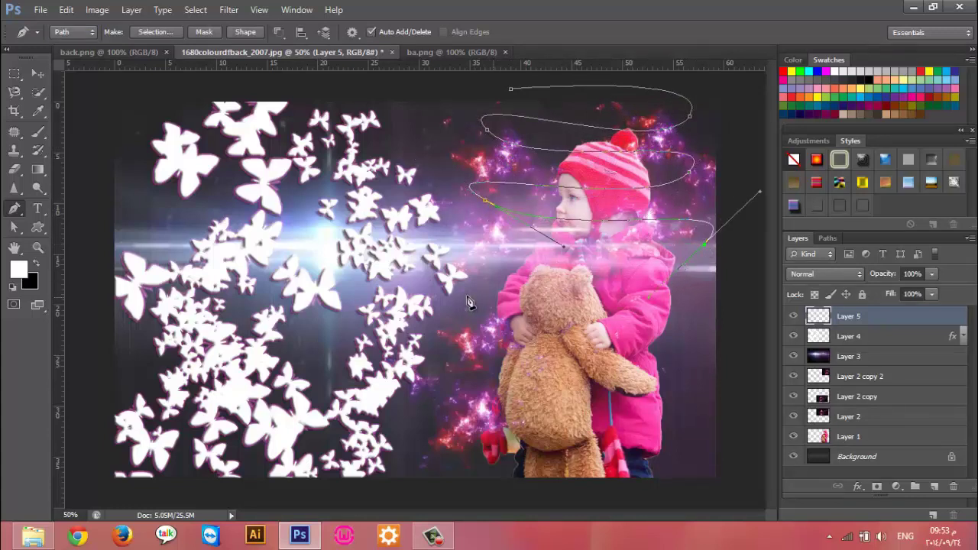
left_click_drag(493, 268, 537, 305)
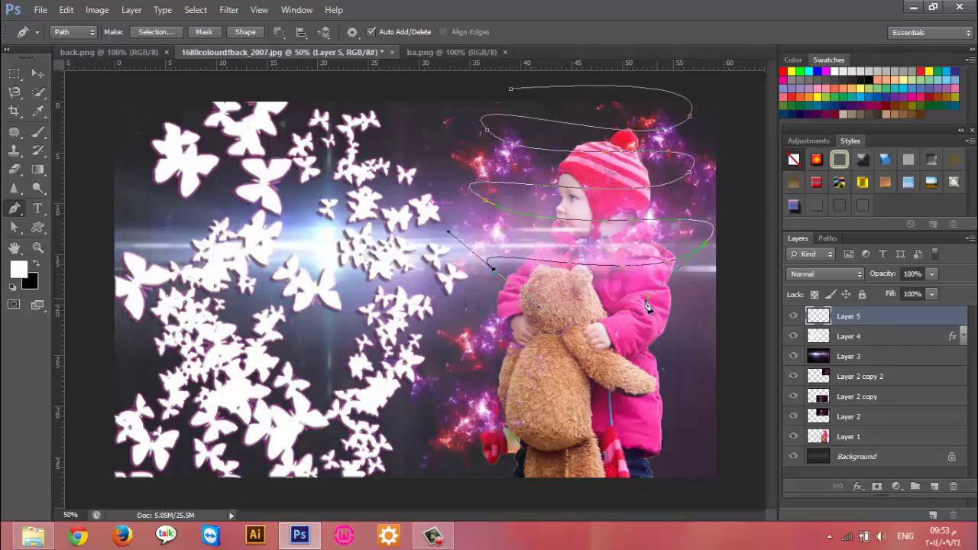
Continue the spiral loops around the teddy bear and down across her legs
left_click_drag(493, 268, 463, 248)
left_click_drag(704, 319, 680, 354)
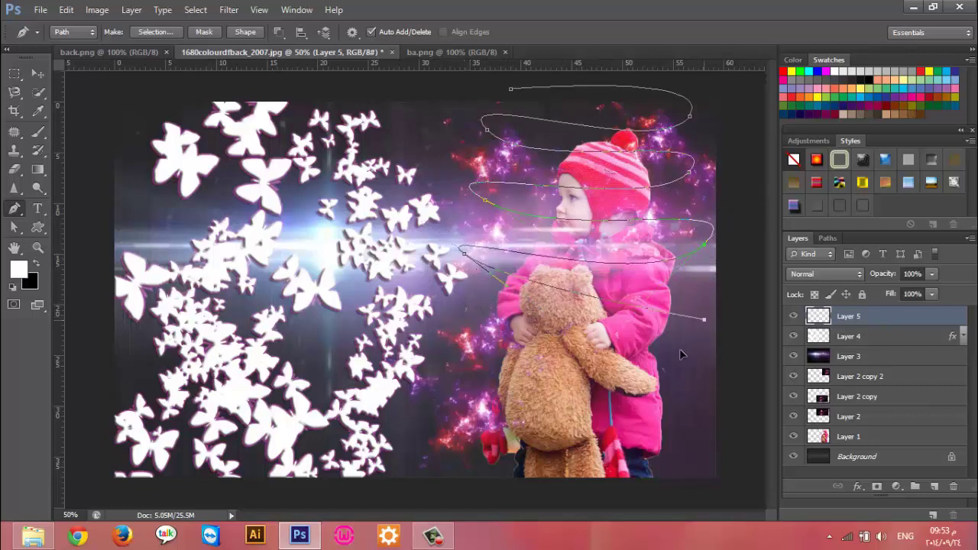
left_click_drag(438, 346, 478, 377)
left_click_drag(691, 392, 670, 426)
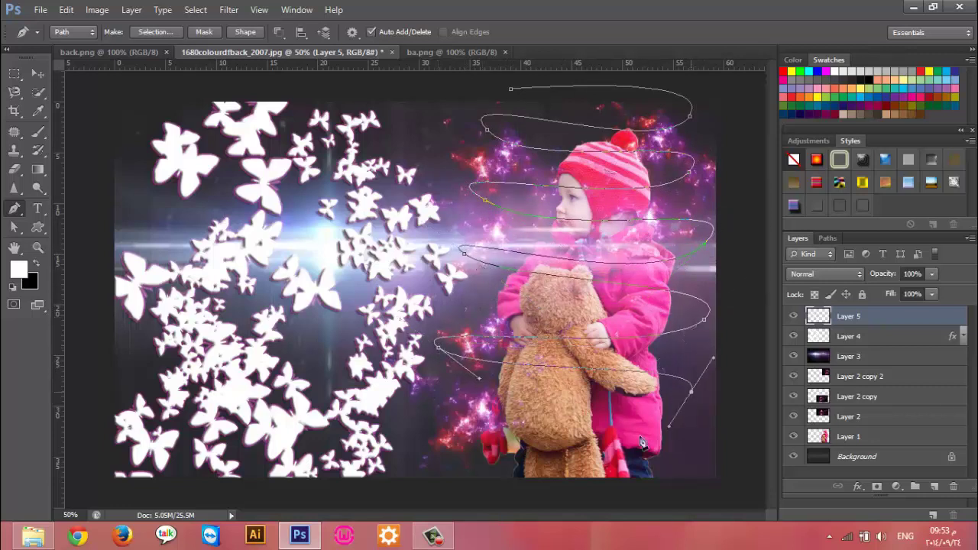
left_click_drag(457, 430, 513, 462)
left_click_drag(690, 463, 640, 493)
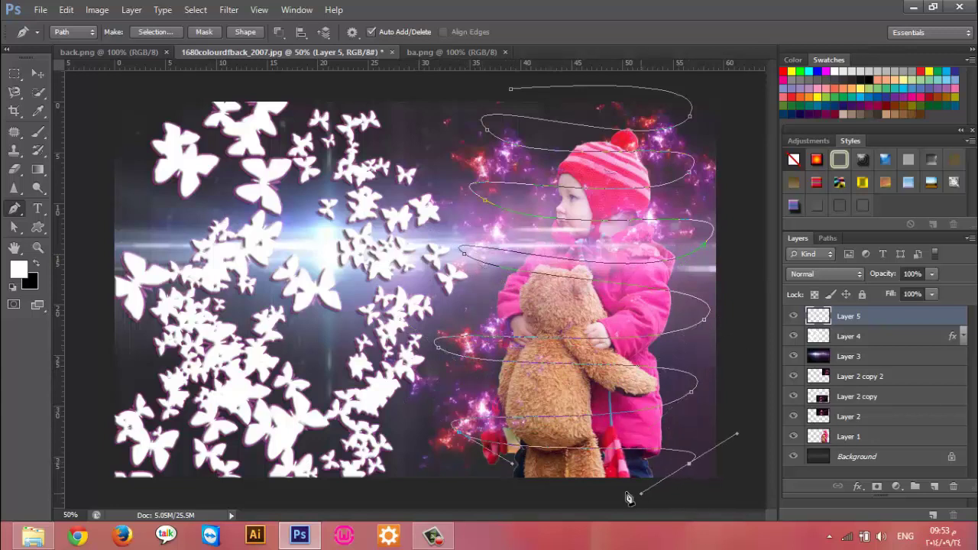
left_click_drag(445, 477, 488, 499)
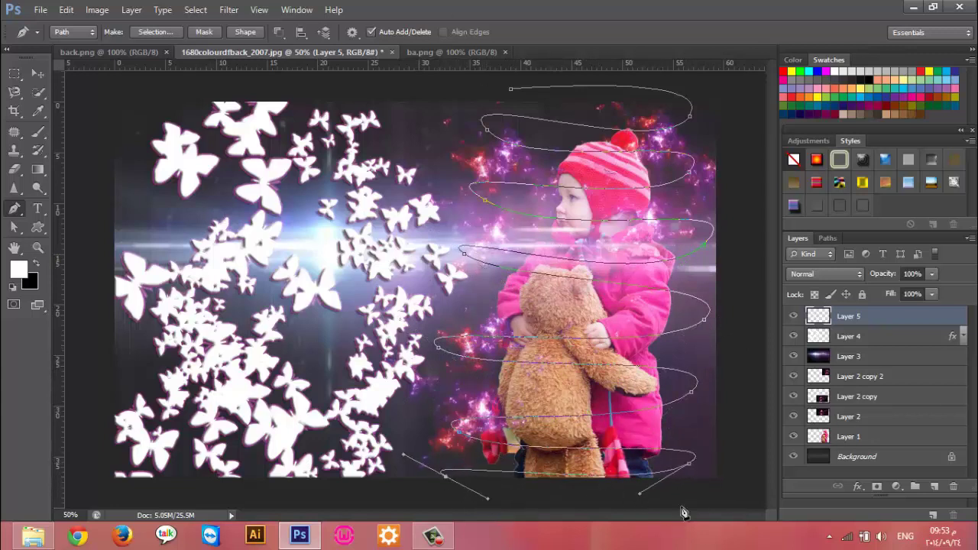
Close the bottom loop of the spiral path
left_click_drag(686, 499, 674, 533)
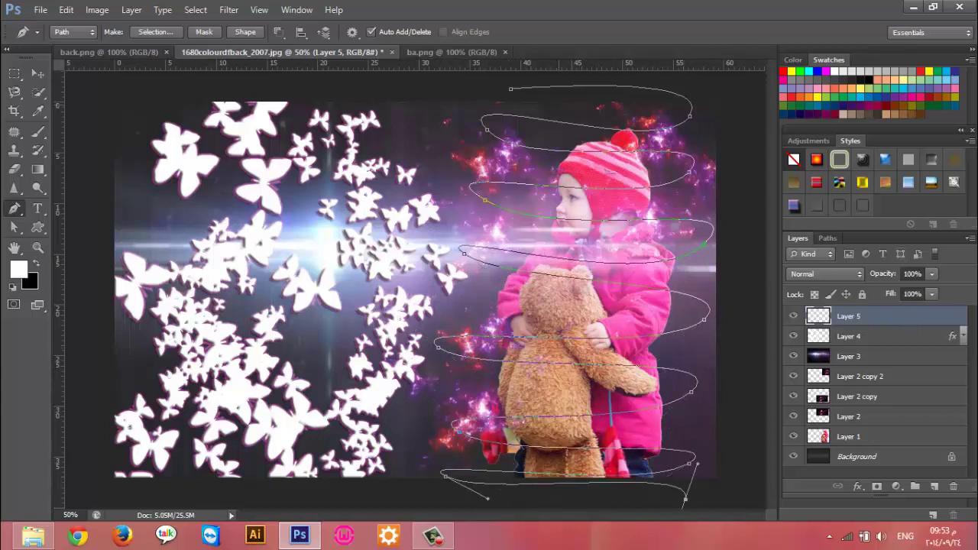
right_click(525, 200)
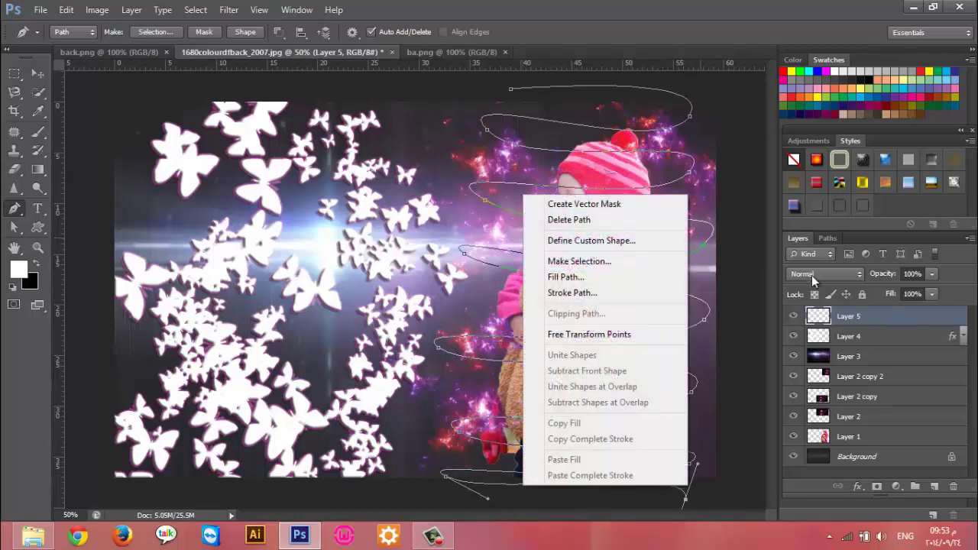
left_click(39, 133)
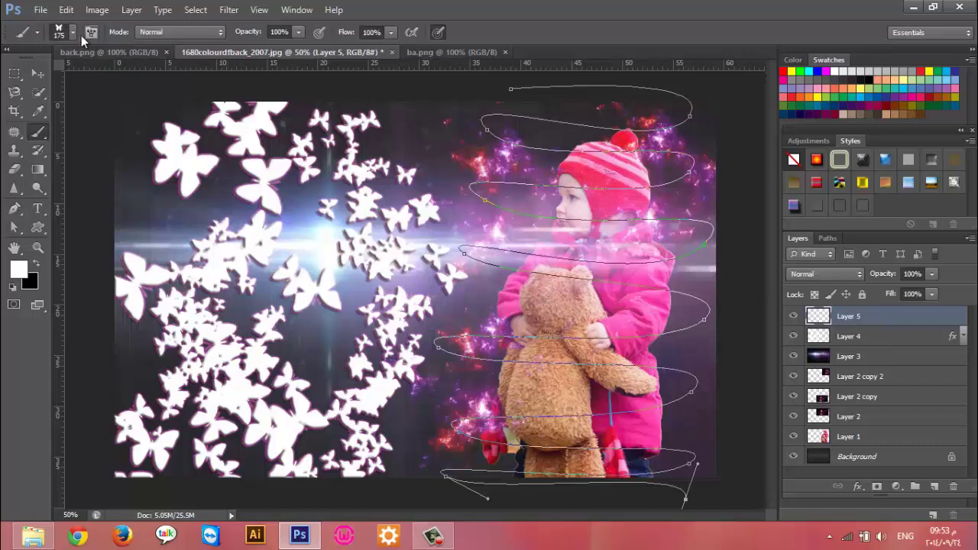
Replace the brush presets with the Basic Brushes set
left_click(73, 33)
left_click(184, 57)
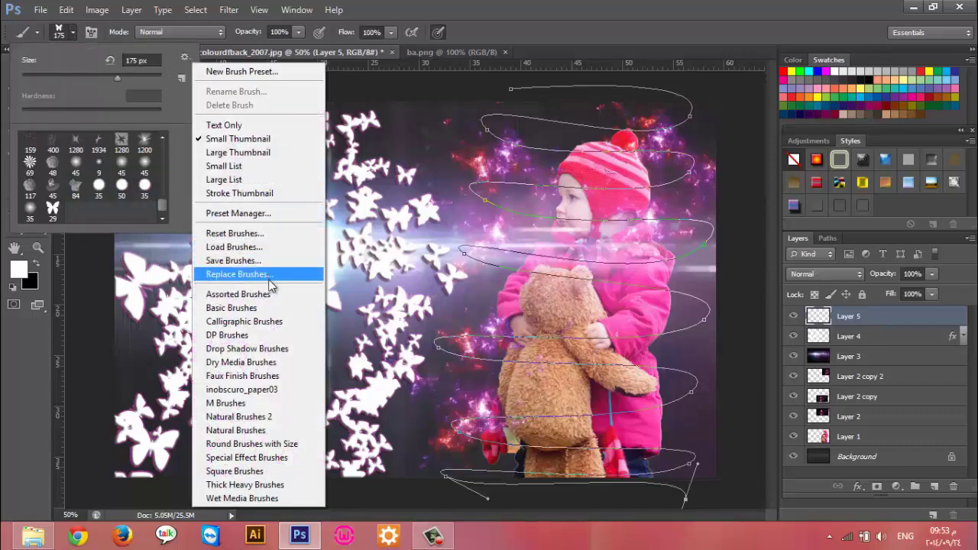
left_click(229, 310)
left_click(471, 214)
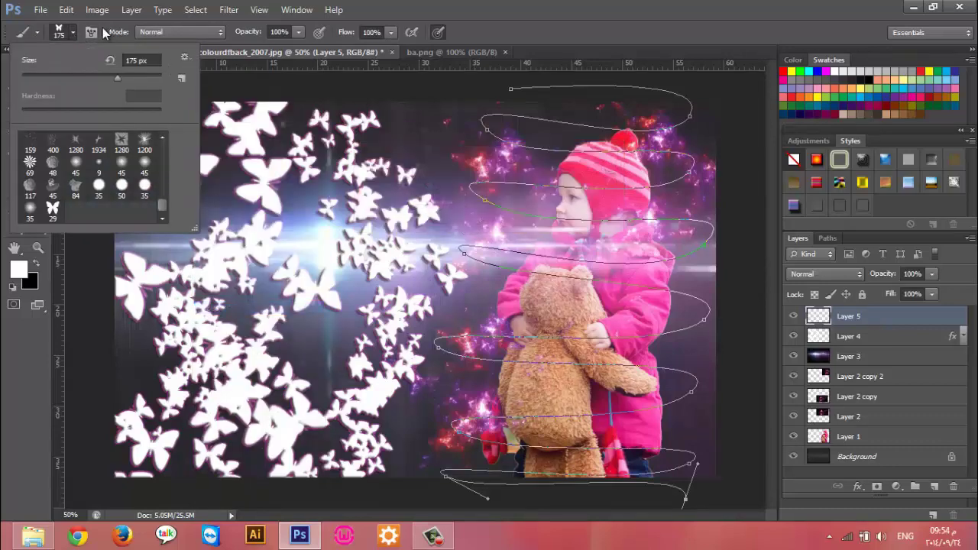
left_click(184, 57)
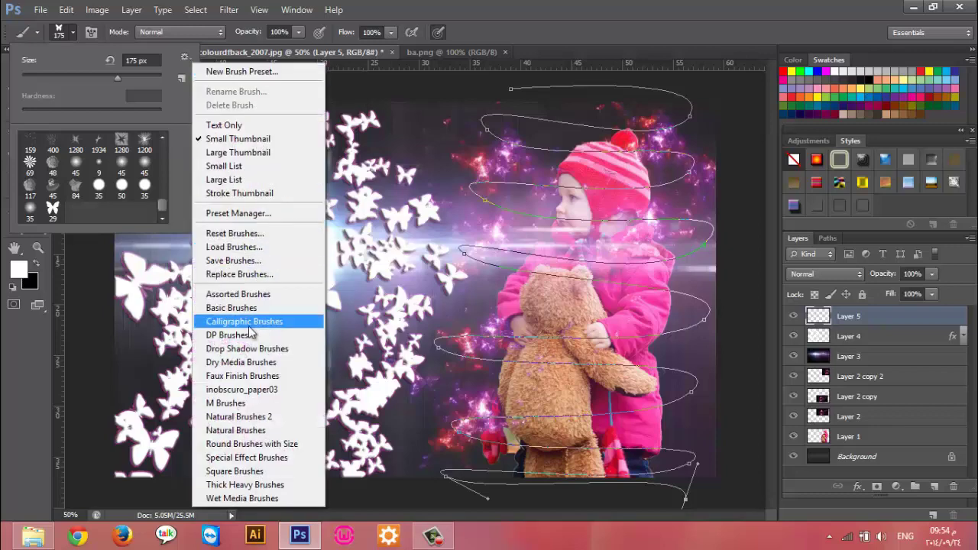
left_click(229, 308)
left_click(428, 213)
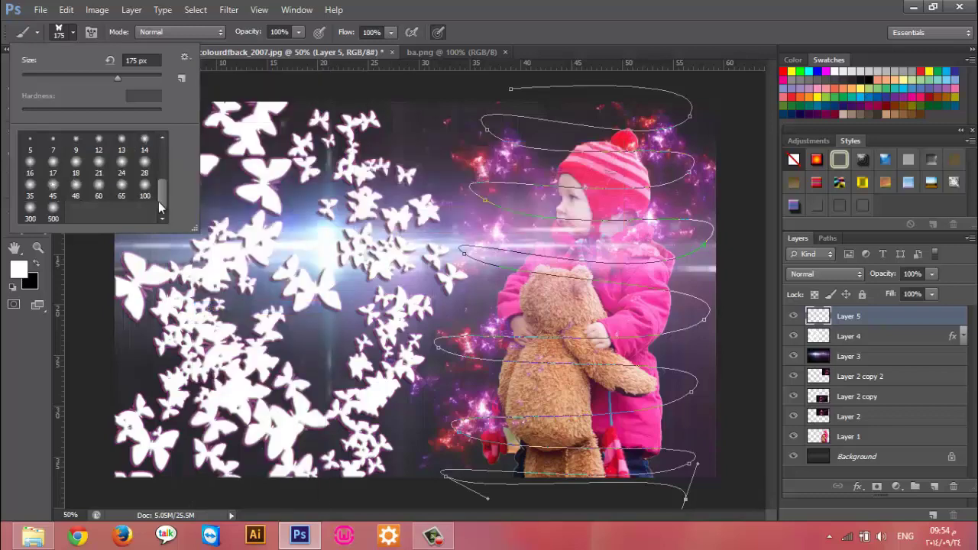
Choose the 13 px hard round brush tip, undoing a stray brush mark
left_click_drag(162, 205, 163, 157)
left_click(121, 167)
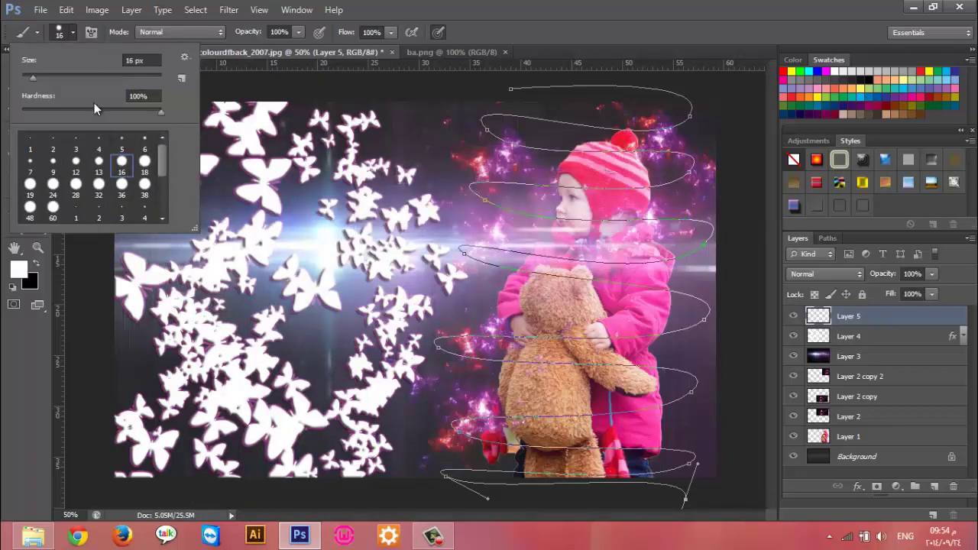
left_click(423, 144)
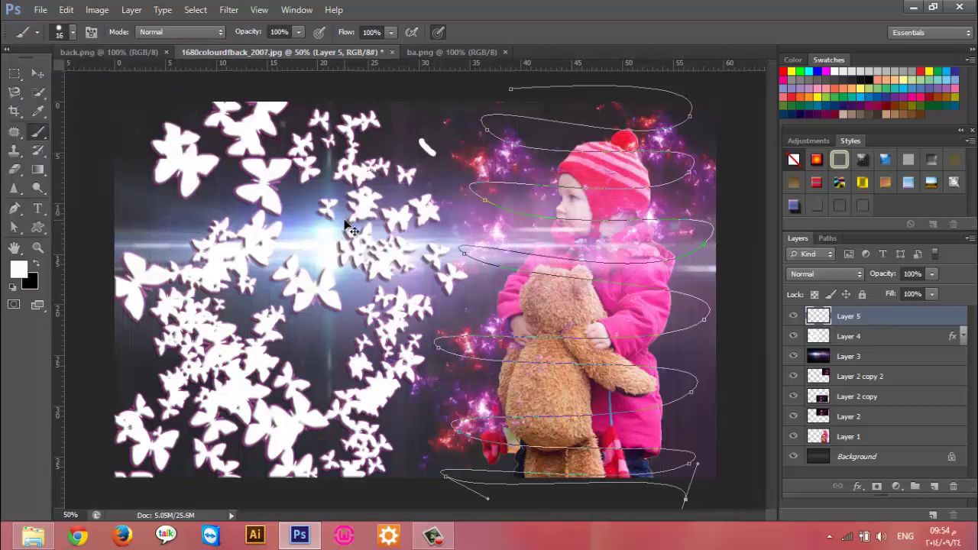
key("ctrl+z")
left_click(73, 33)
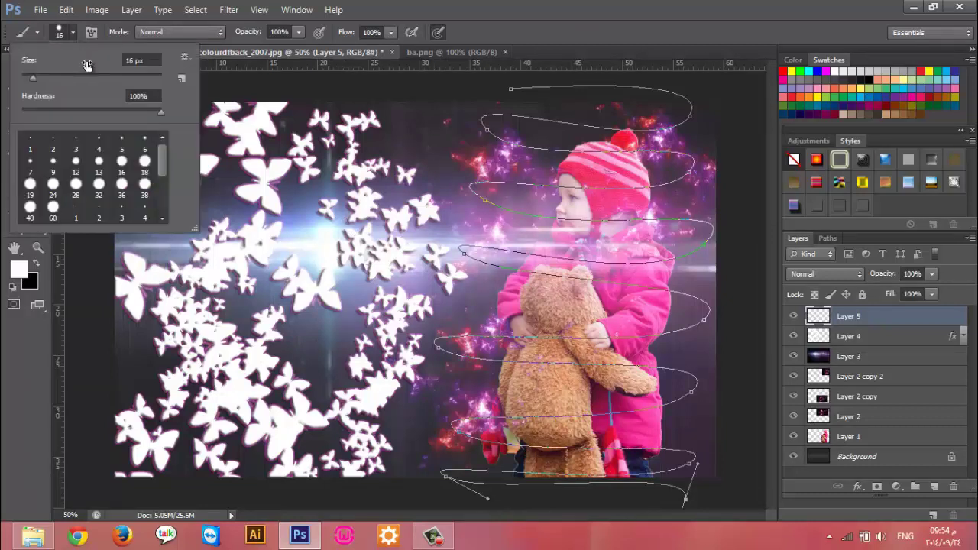
left_click(96, 168)
key("Return")
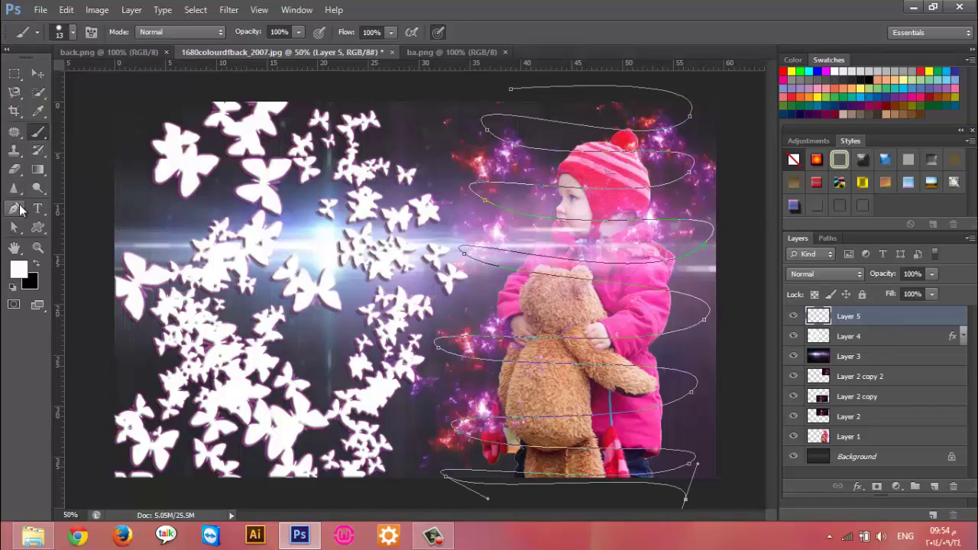
left_click(15, 209)
Stroke the spiral path with the white brush, hide the path, and open Layer 5's style
right_click(620, 202)
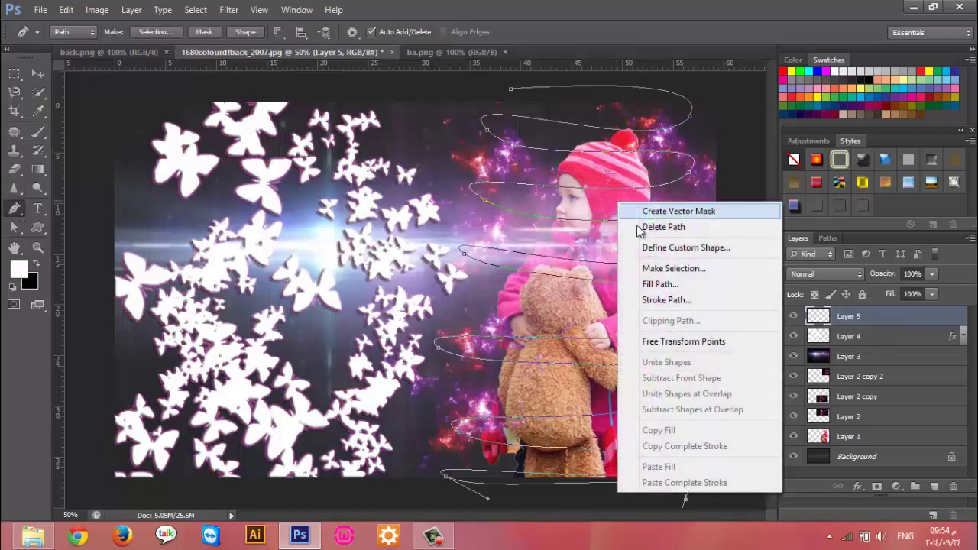
left_click(676, 301)
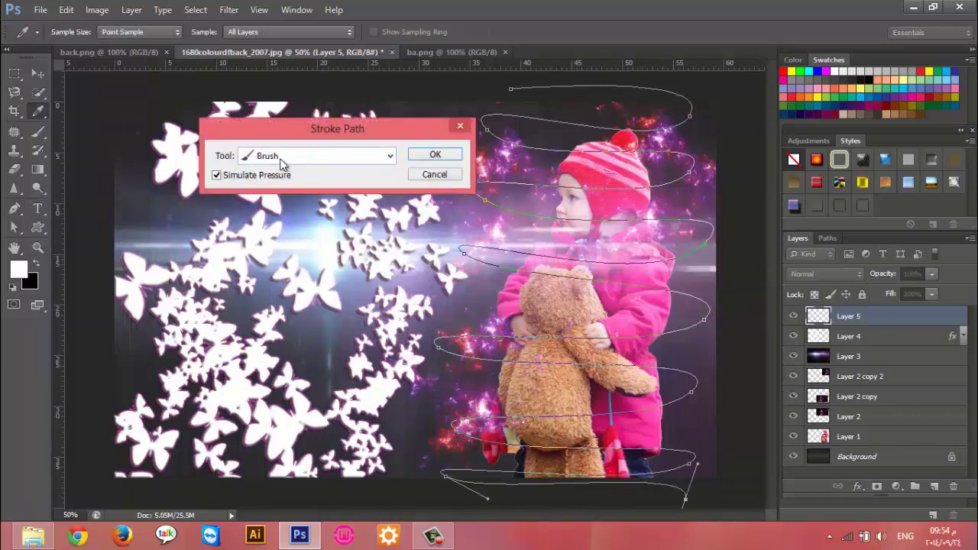
left_click(435, 155)
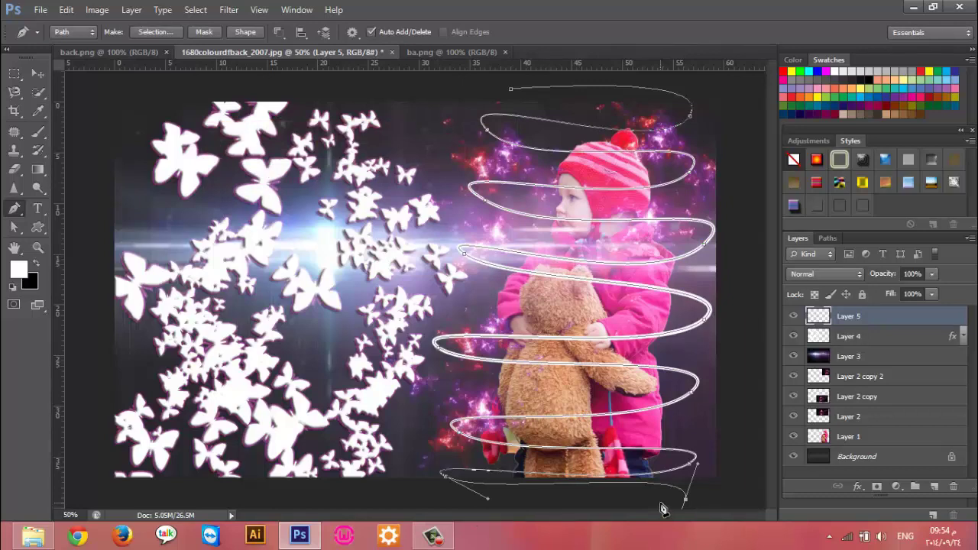
key("Return")
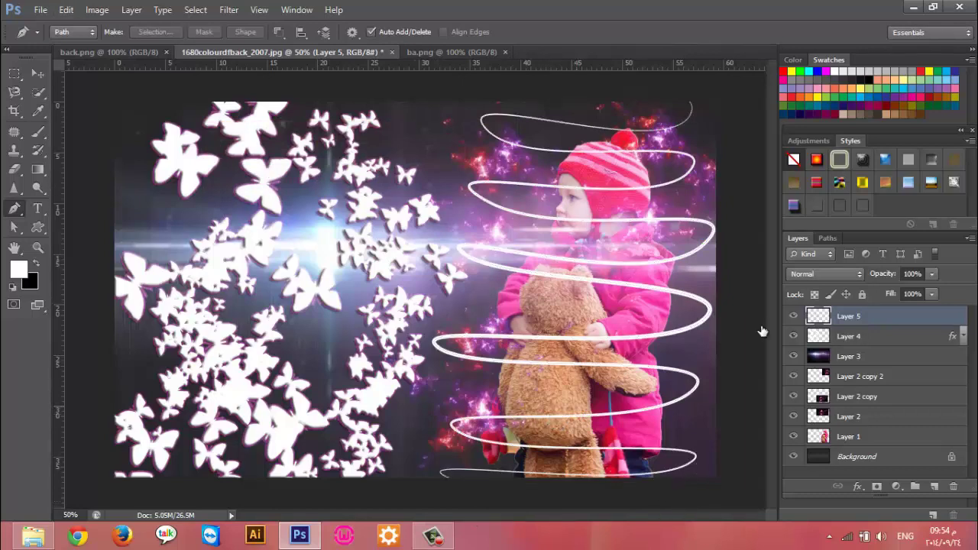
double_click(892, 314)
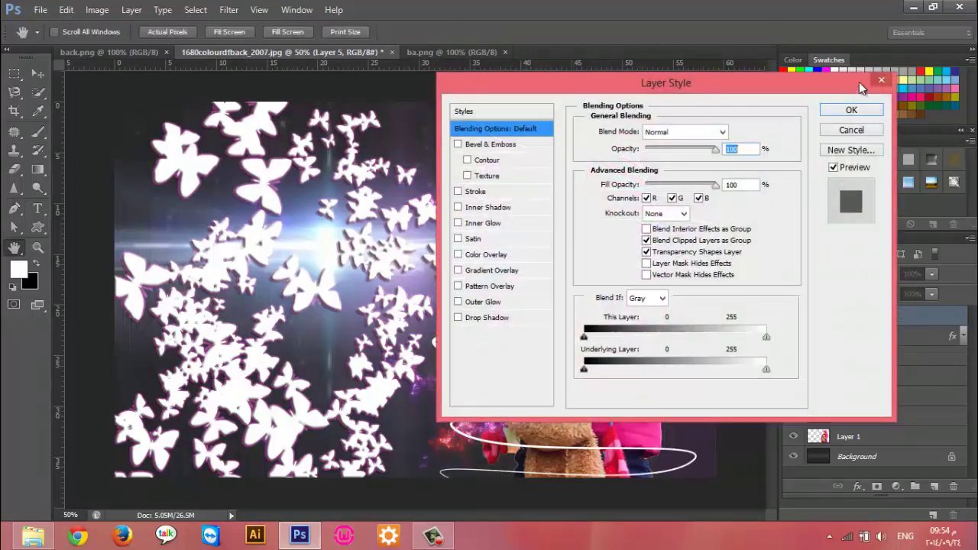
Copy Layer 4's layer style and paste it onto Layer 5
left_click(872, 110)
left_click(923, 344)
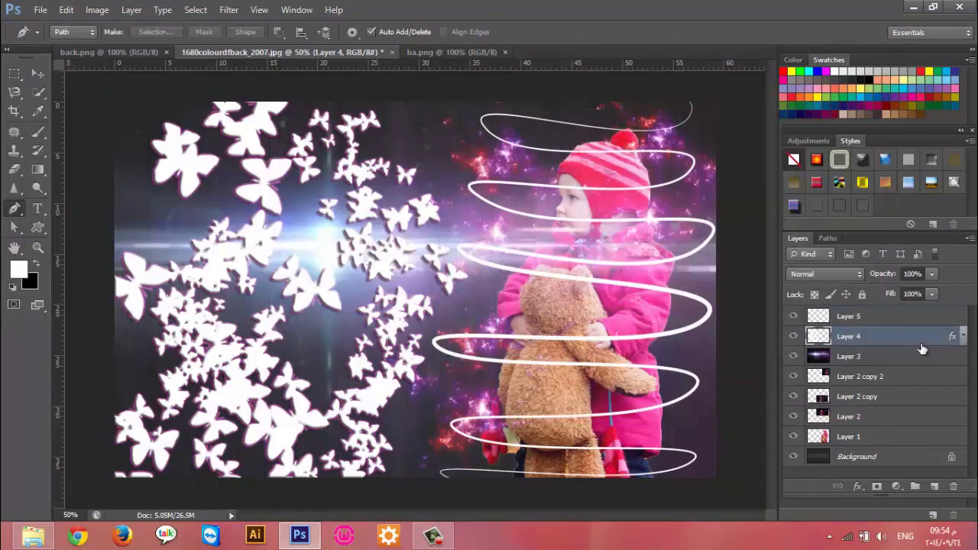
right_click(921, 344)
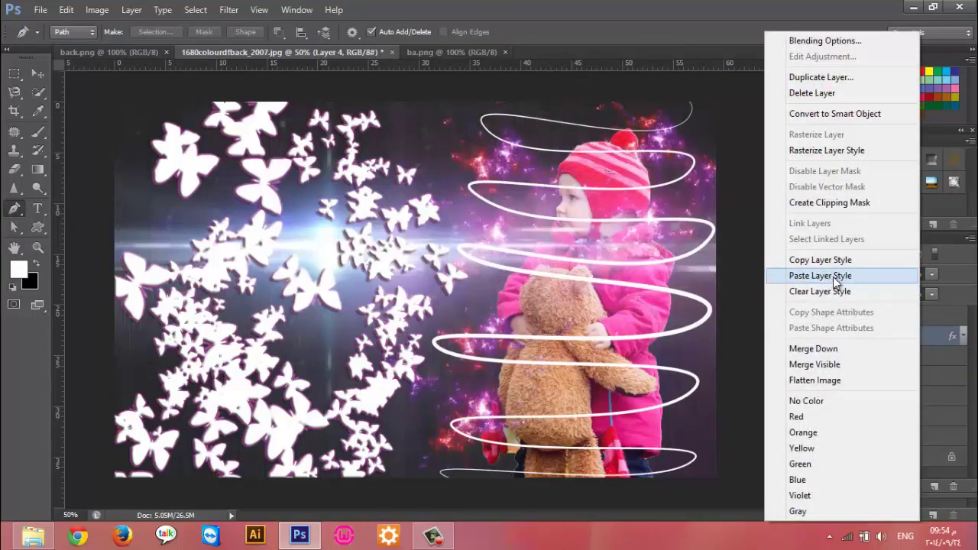
left_click(820, 260)
left_click(887, 315)
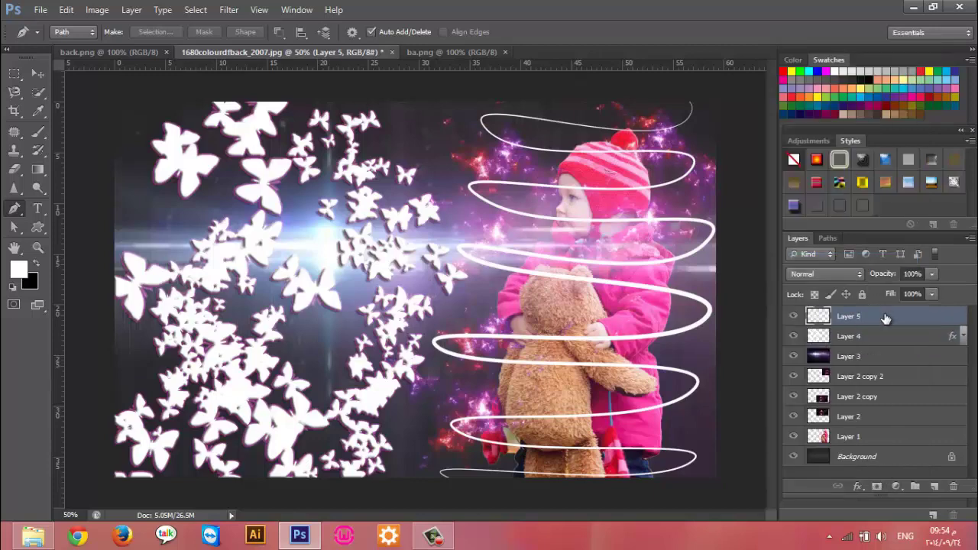
right_click(887, 315)
left_click(783, 275)
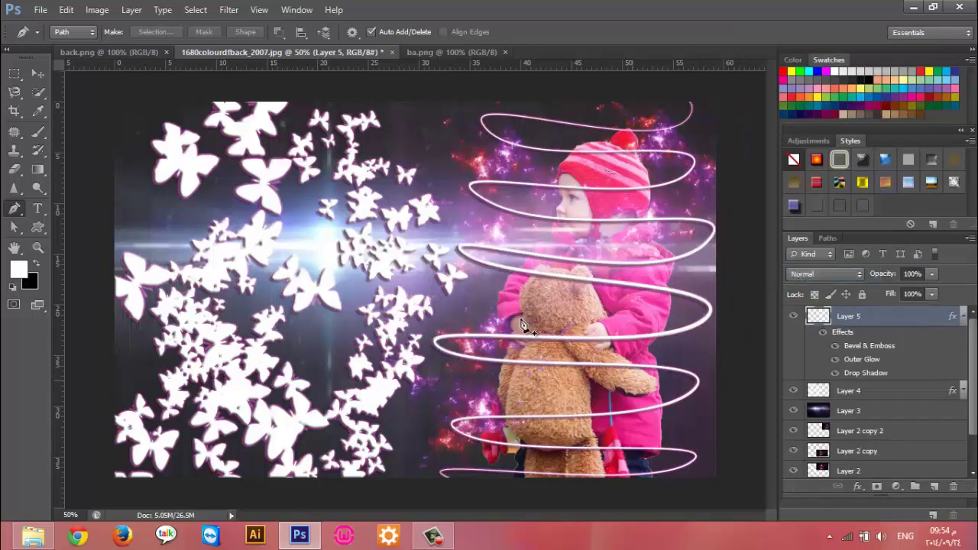
left_click(964, 317)
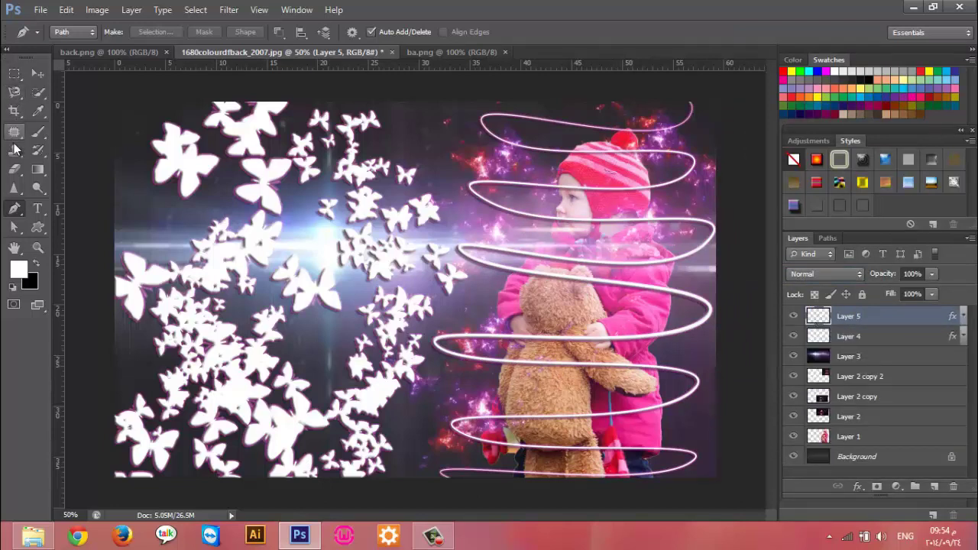
Set up the Eraser tool with a 50 px brush
left_click(17, 167)
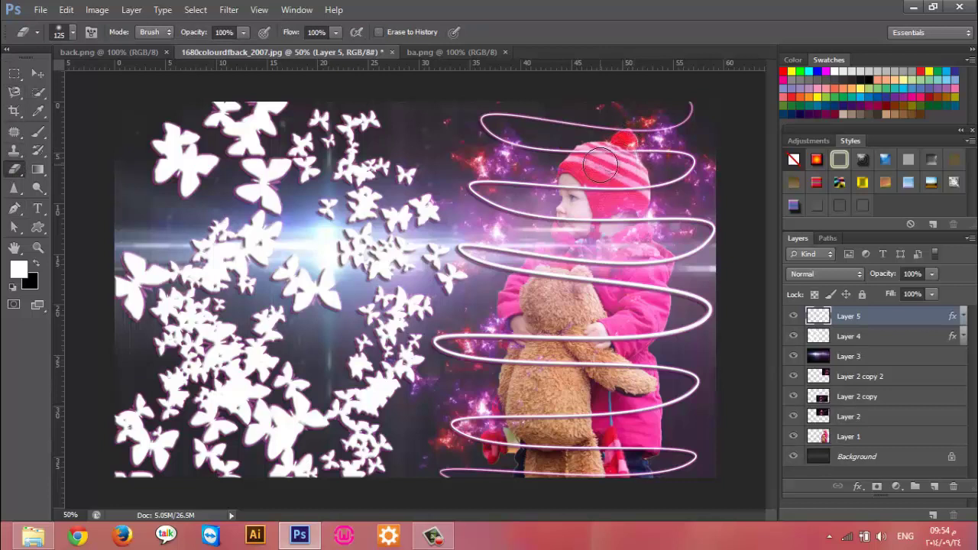
left_click(73, 32)
left_click(121, 168)
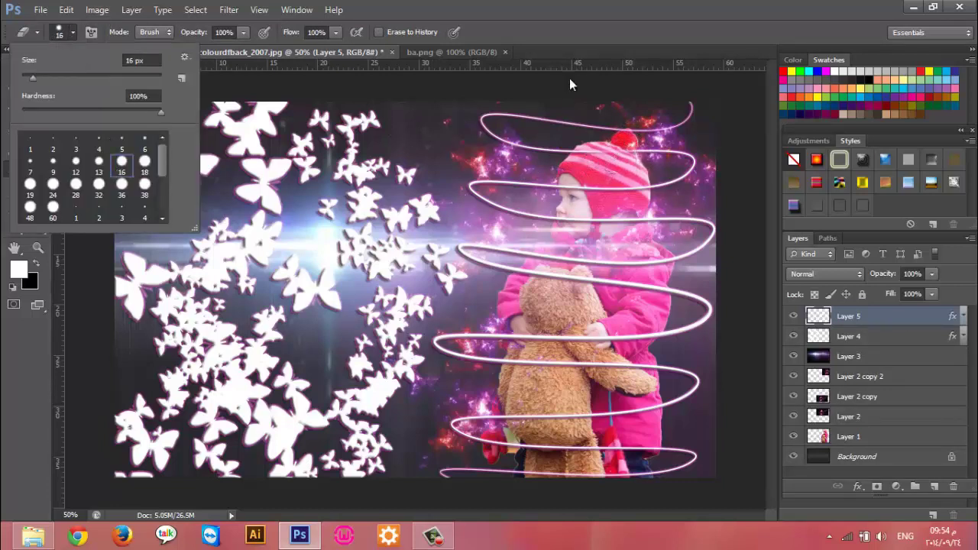
left_click(567, 34)
key("bracketright")
key("bracketright")
key("bracketright")
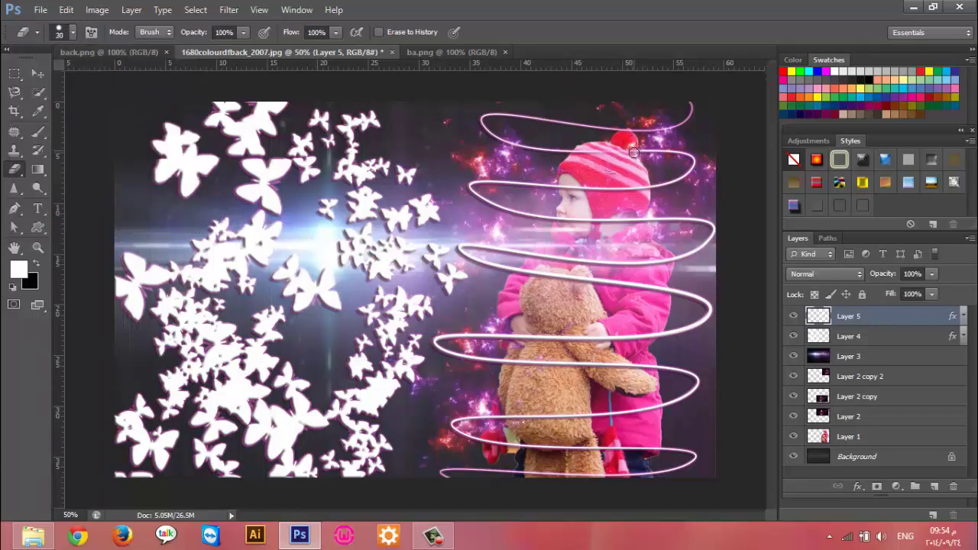
Erase the spiral where it crosses the hat, cheek and teddy bear
left_click_drag(594, 152, 602, 170)
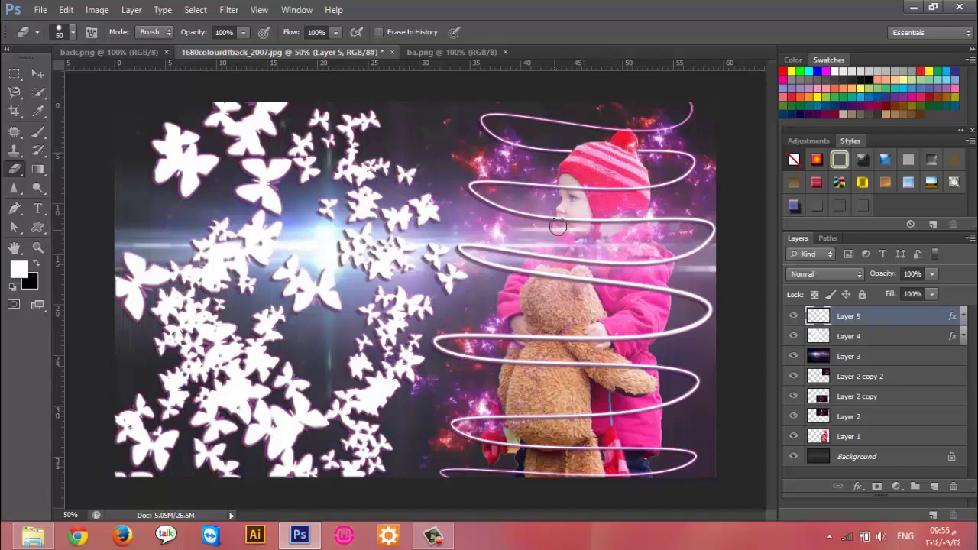
left_click_drag(564, 220, 641, 224)
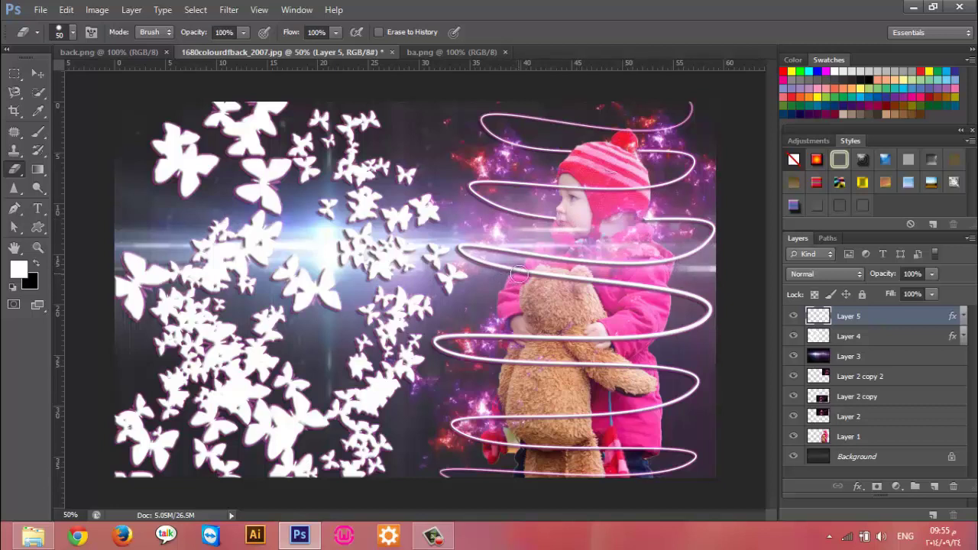
left_click_drag(519, 273, 661, 282)
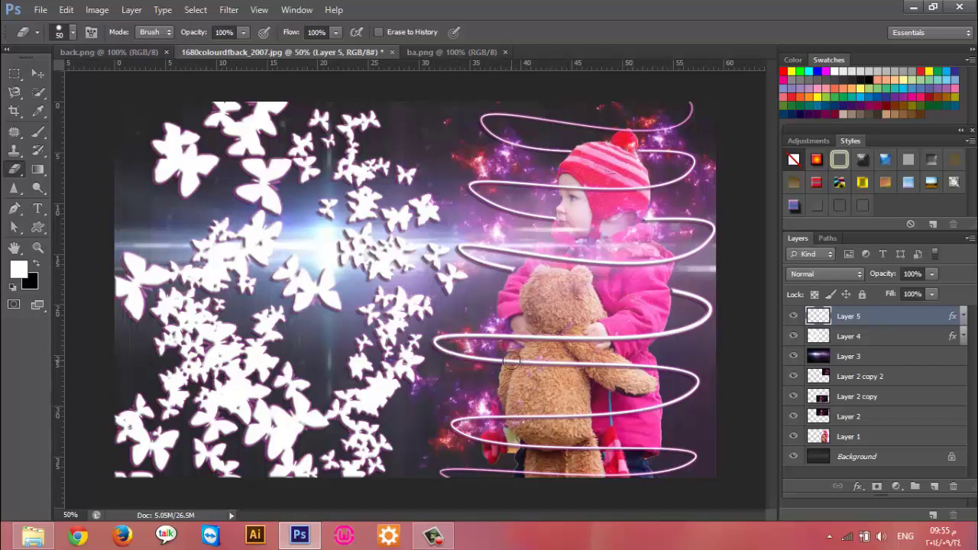
left_click_drag(512, 359, 657, 364)
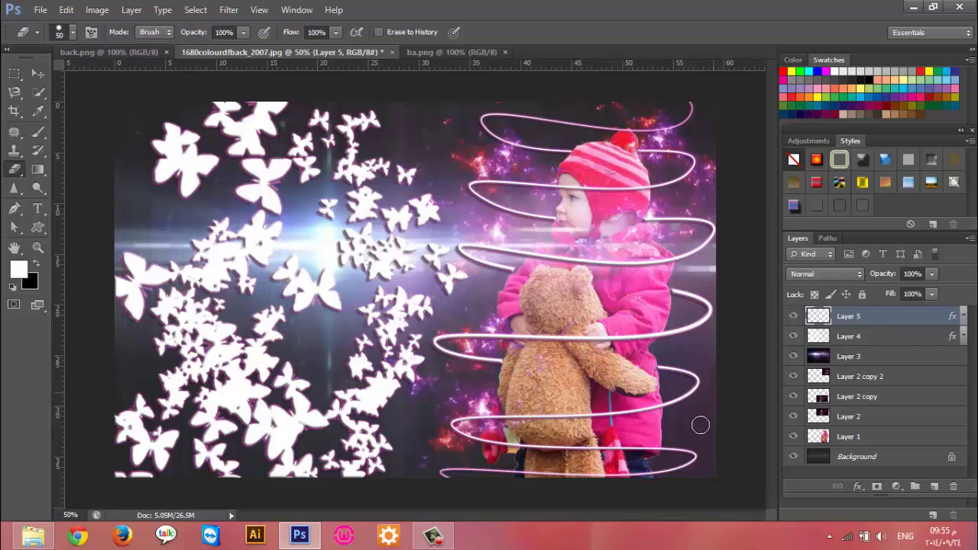
left_click_drag(485, 442, 655, 451)
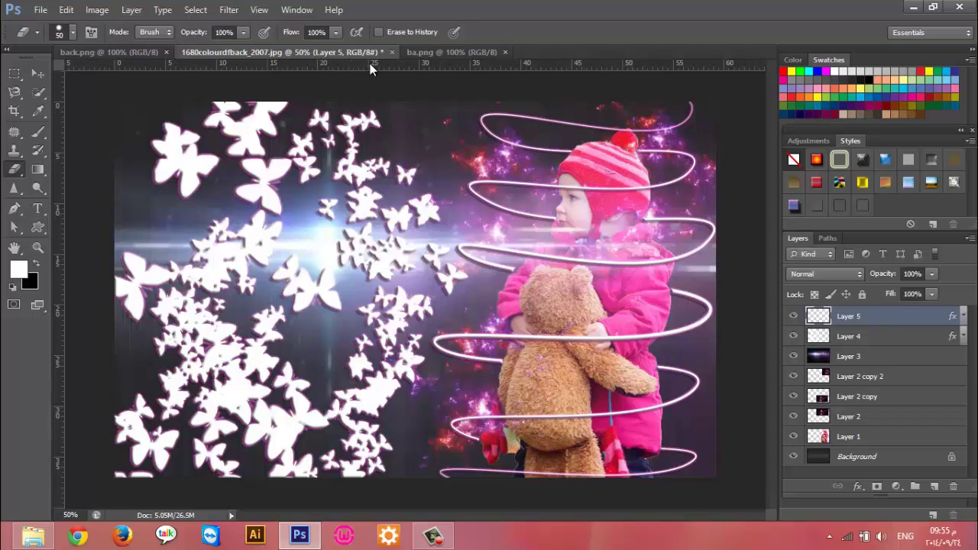
Close the composite, ba.png and back.png documents and quit Photoshop
left_click(392, 52)
left_click(494, 212)
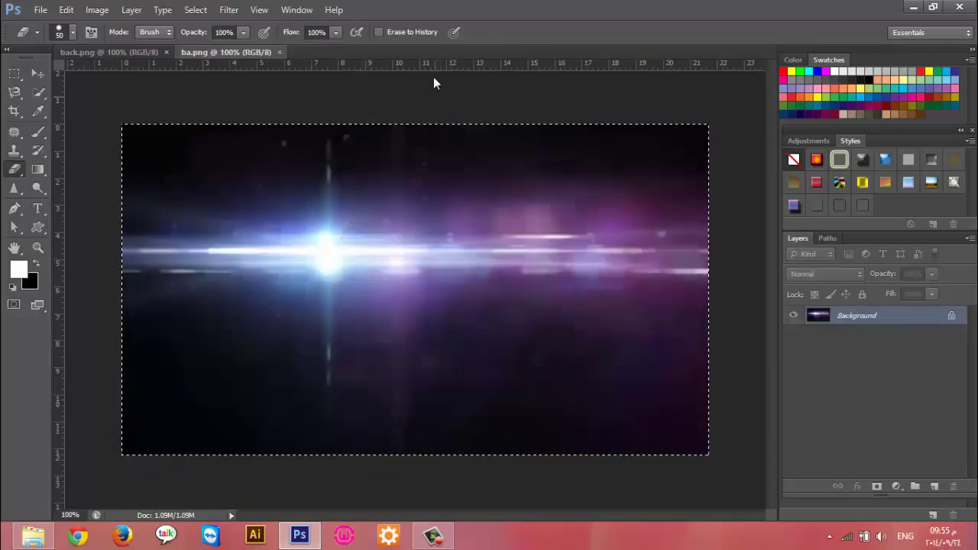
left_click(280, 52)
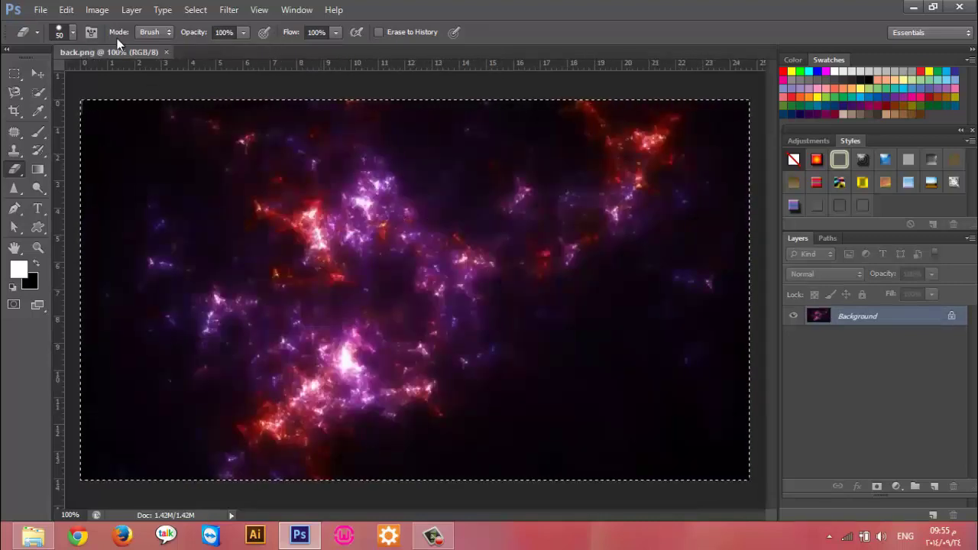
left_click(166, 52)
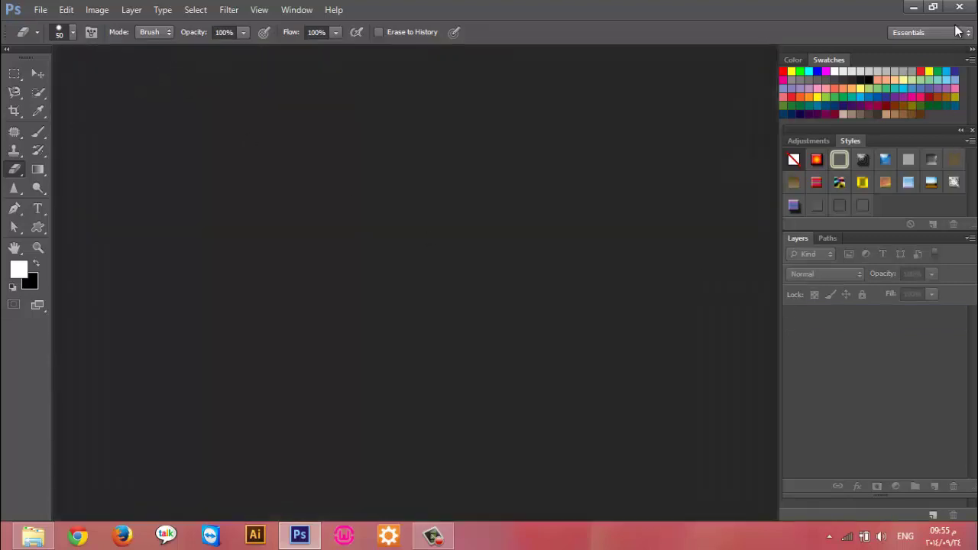
left_click(960, 8)
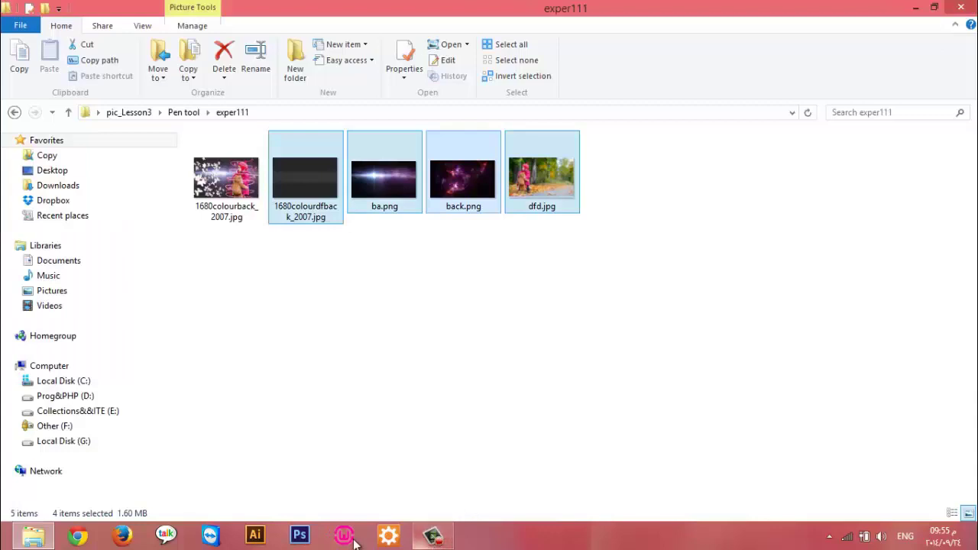
Open All_Slide.pptx from the Copy › Photoshop › ITPLaza › Slide folder in File Explorer
left_click(42, 156)
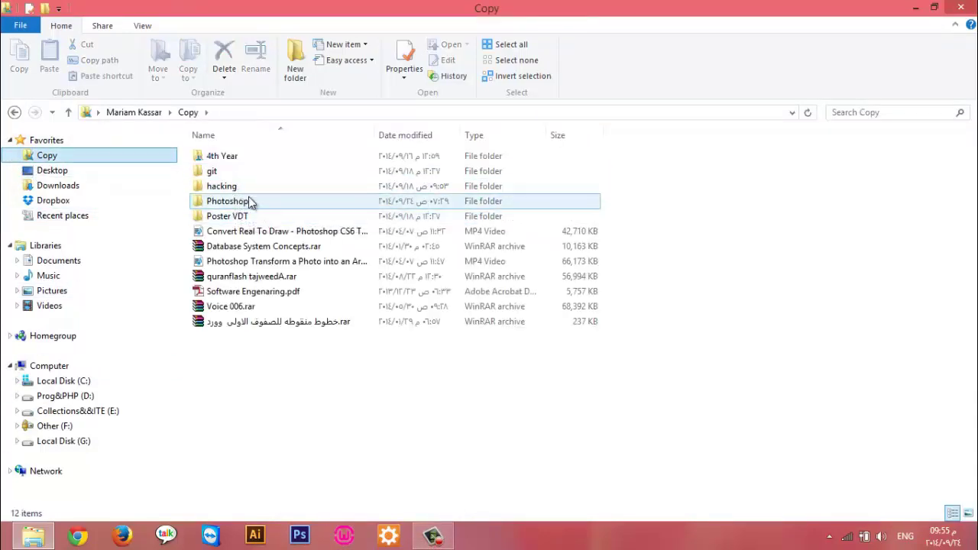
double_click(246, 205)
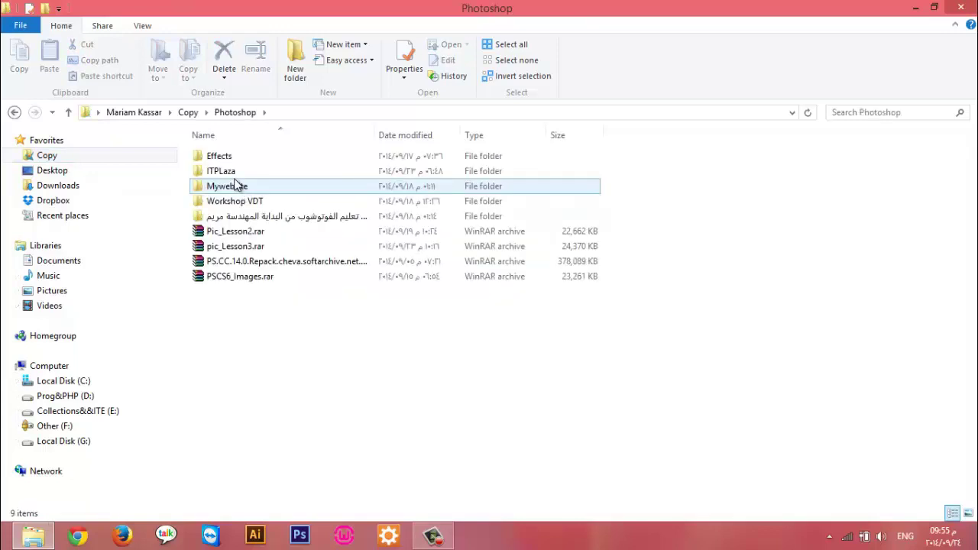
double_click(229, 171)
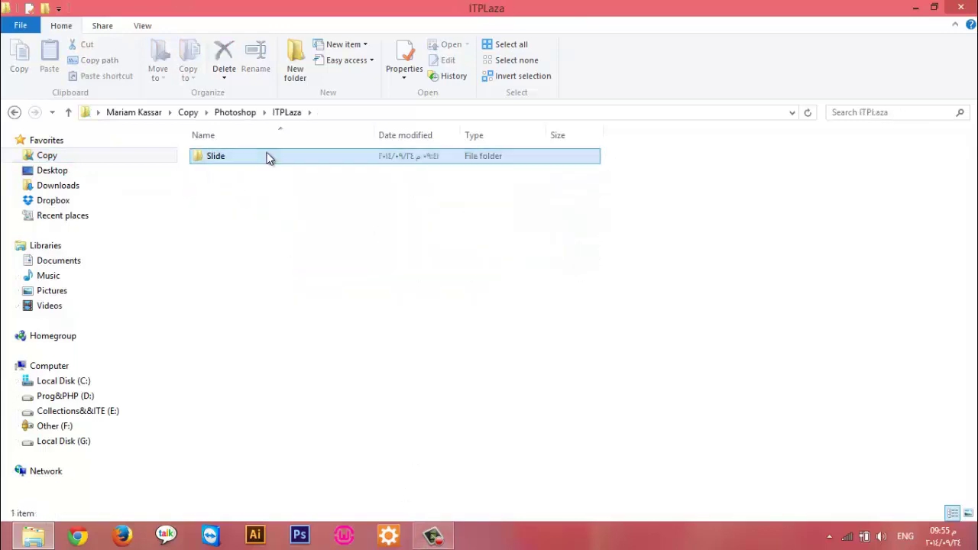
double_click(267, 157)
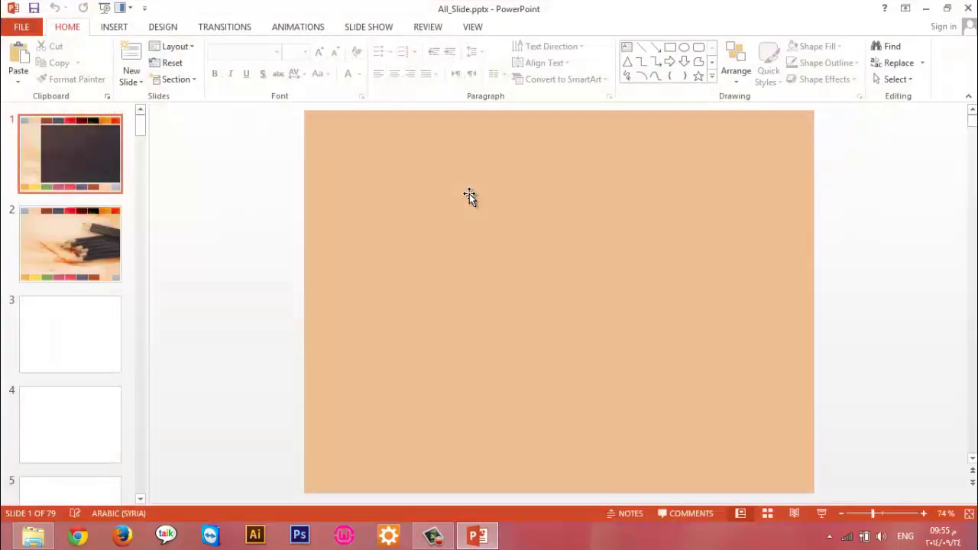
Scroll to the end of the slide thumbnails and view slide 77, then slide 78 'Gimp Vs Photoshop'
left_click_drag(141, 126, 147, 475)
left_click(83, 383)
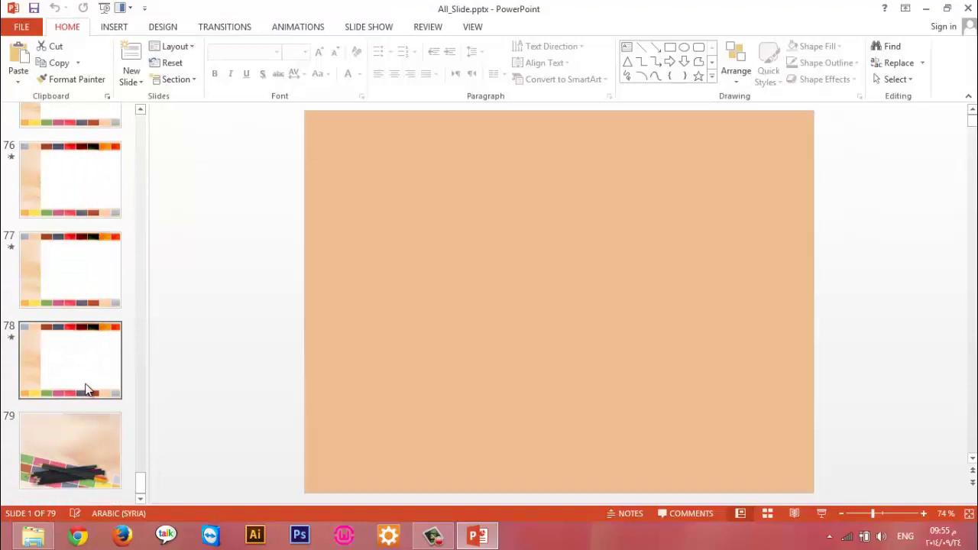
left_click(86, 295)
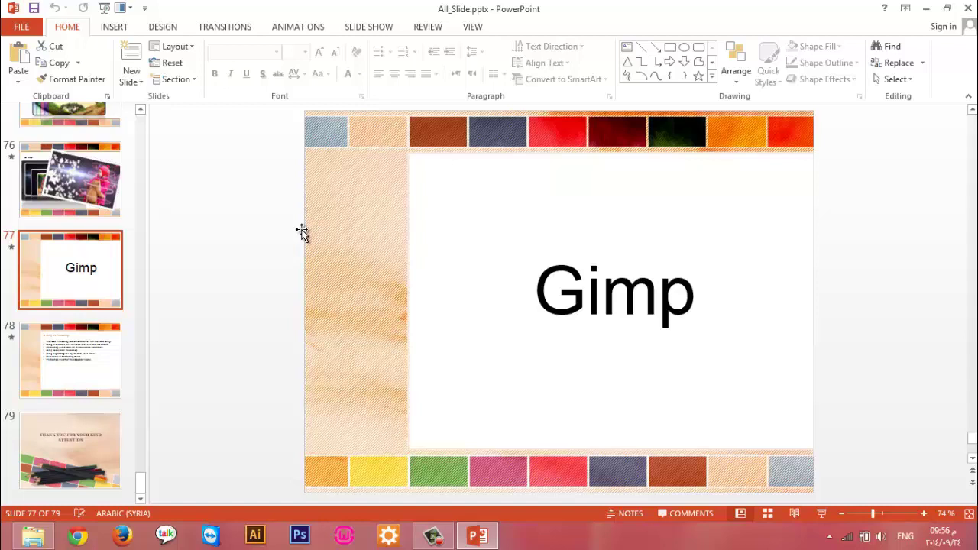
left_click(68, 377)
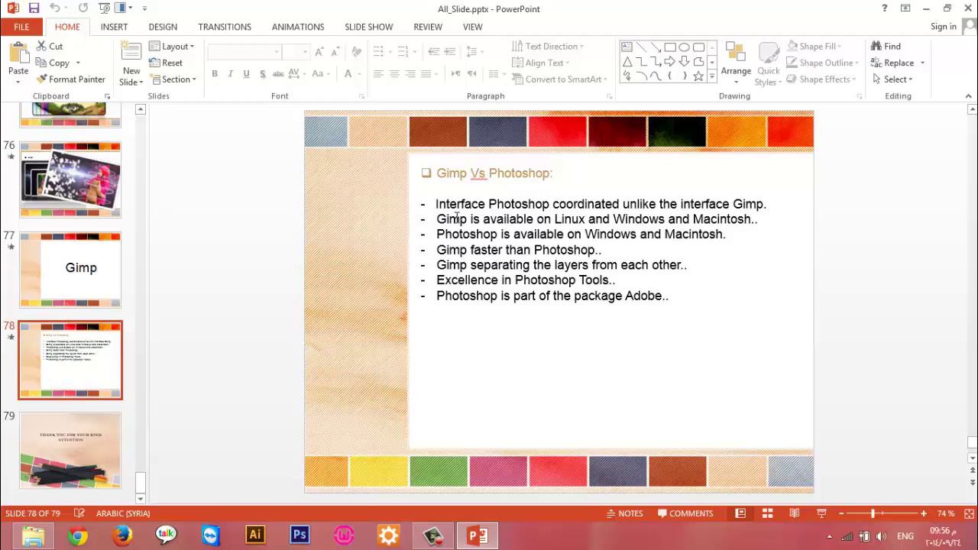
Search 'gimp' from the Windows Start screen, then return to PowerPoint
left_click(16, 535)
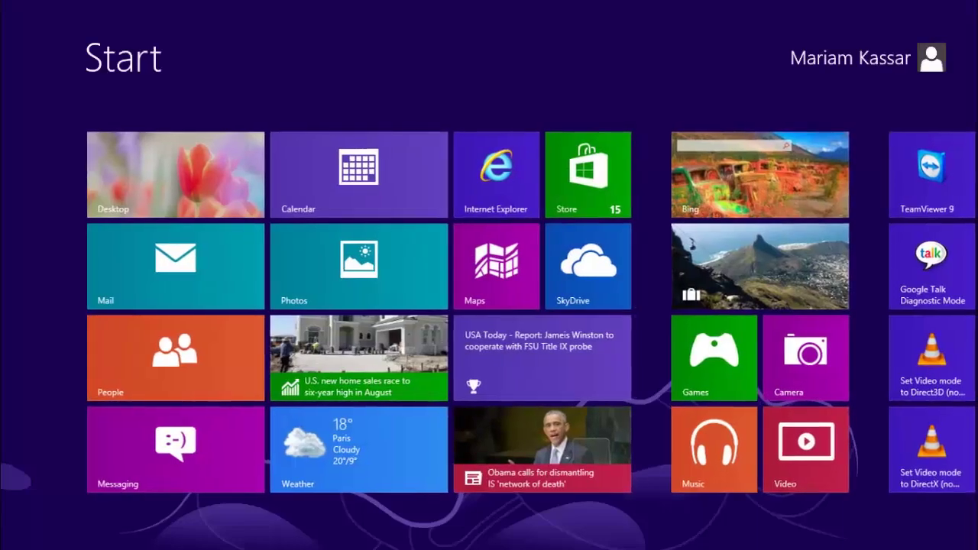
type("gimp")
key("Return")
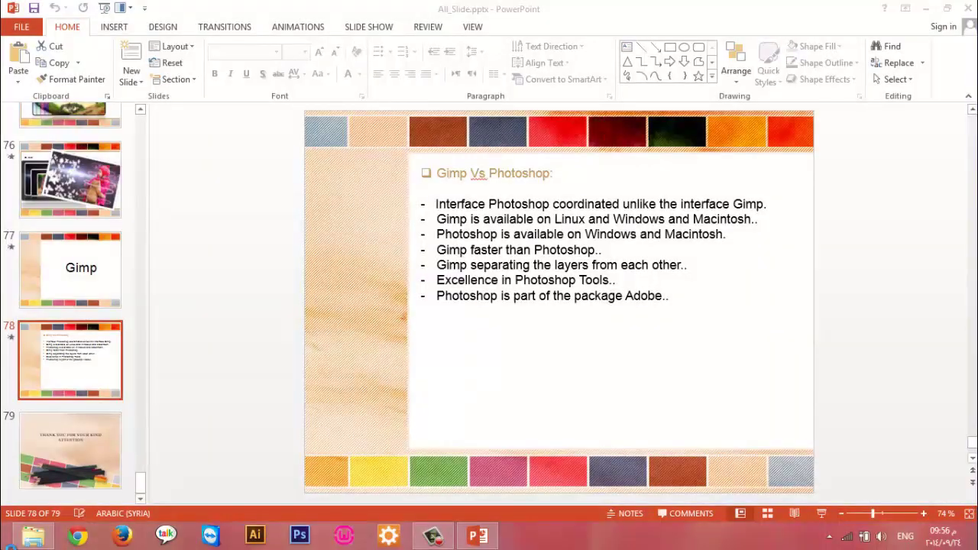
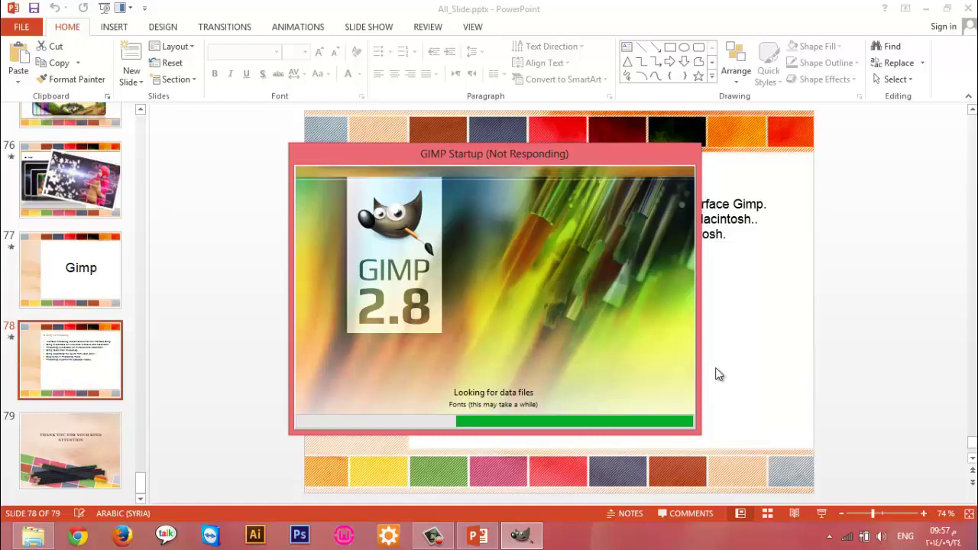
Choose to wait for the unresponsive GIMP so it finishes loading
left_click(637, 384)
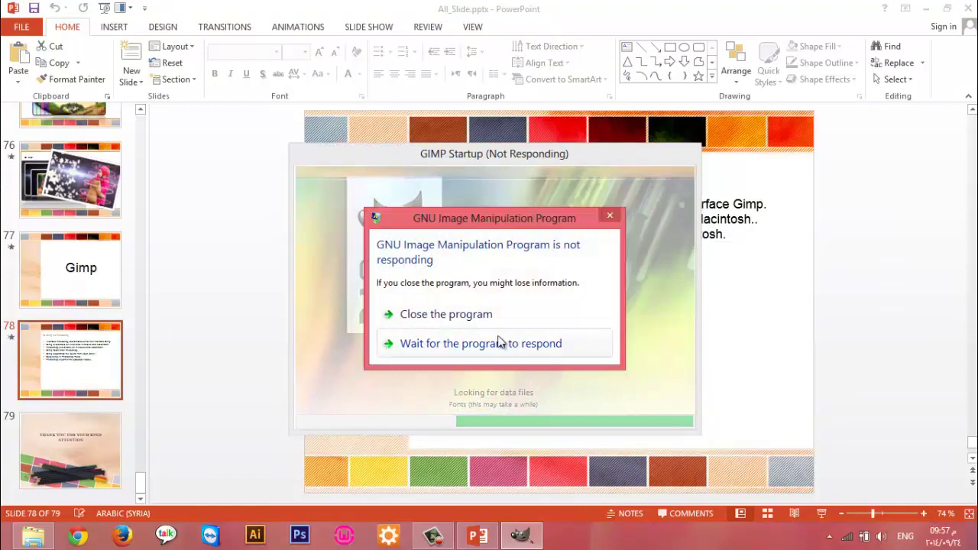
left_click(609, 216)
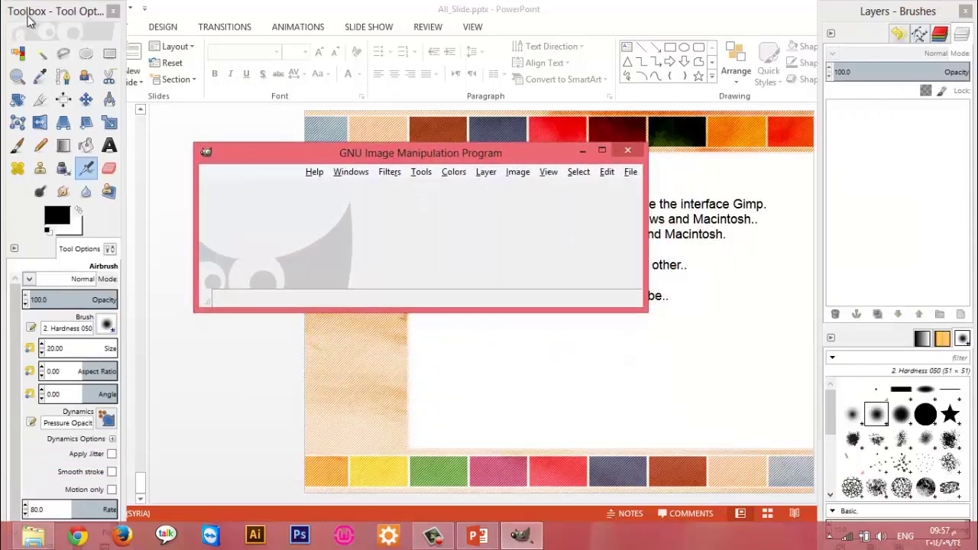
Nudge the toolbox right and place the restored image window beside it
left_click_drag(27, 10, 43, 10)
left_click_drag(847, 14, 837, 16)
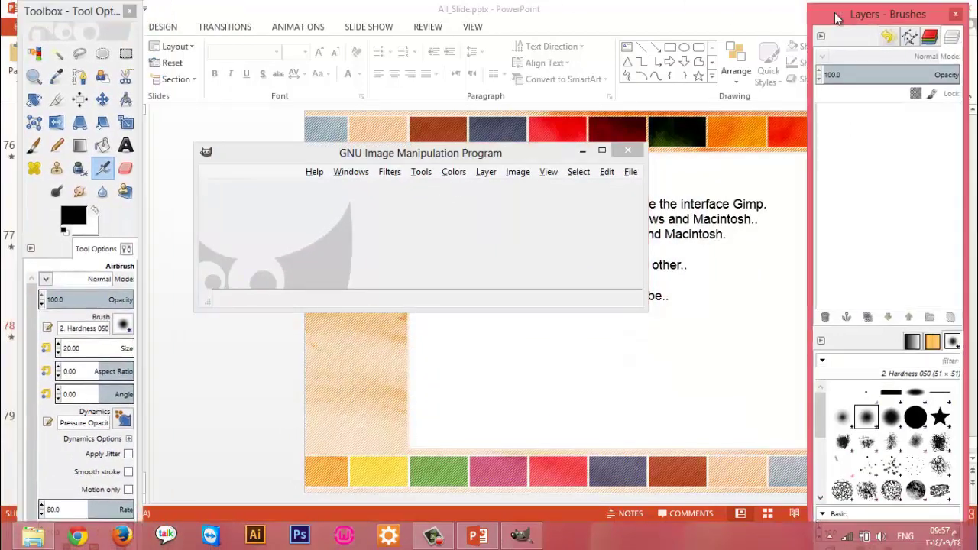
left_click(602, 150)
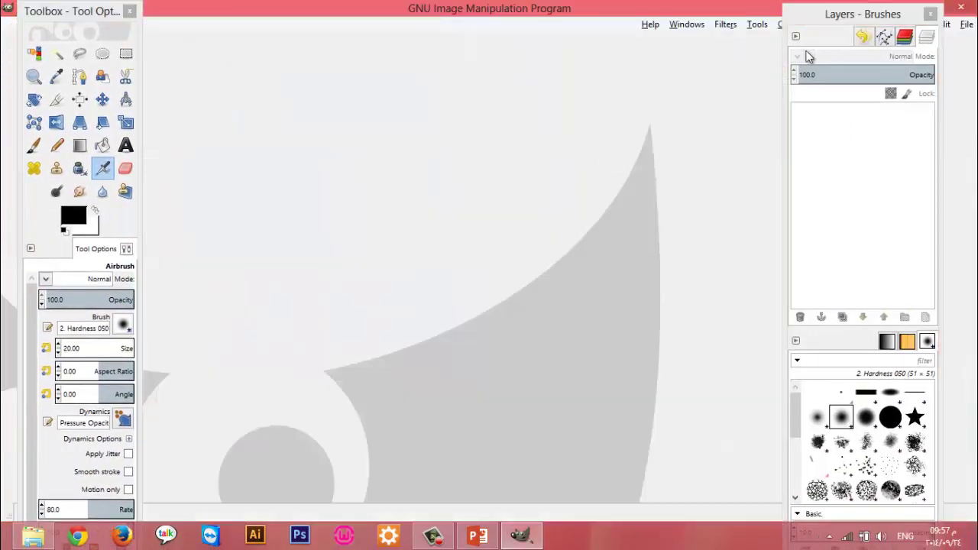
double_click(749, 12)
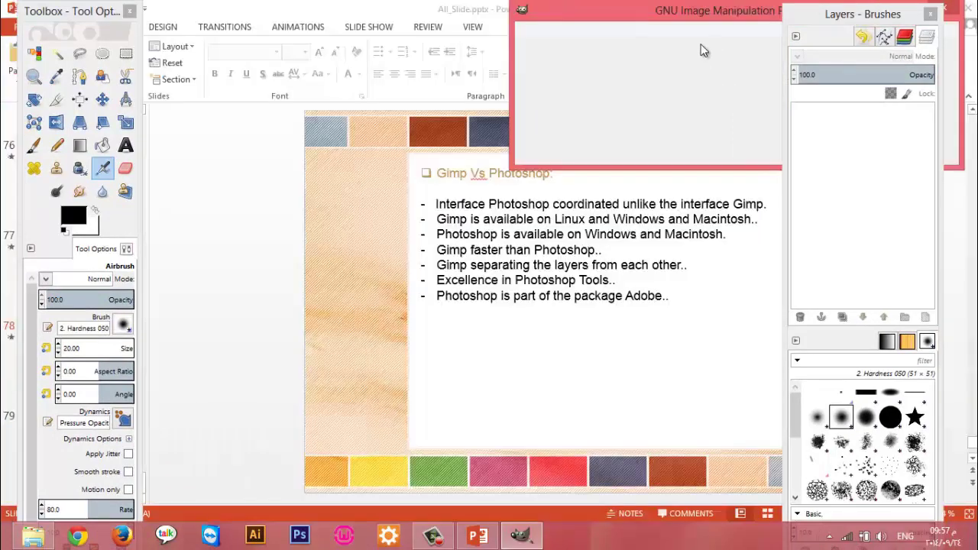
left_click_drag(688, 10, 321, 10)
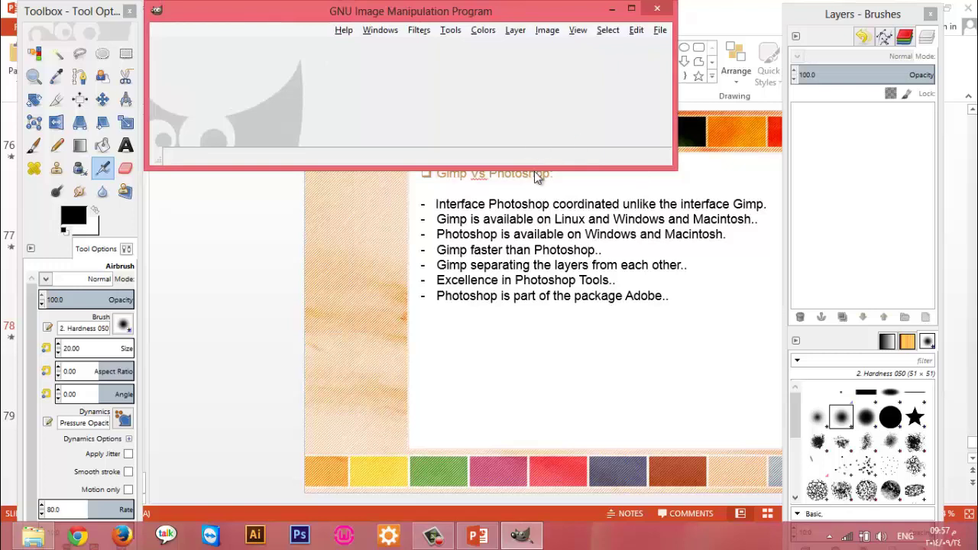
Enlarge the image window, widen the dock and toolbox, then bring PowerPoint forward
left_click_drag(535, 168, 553, 511)
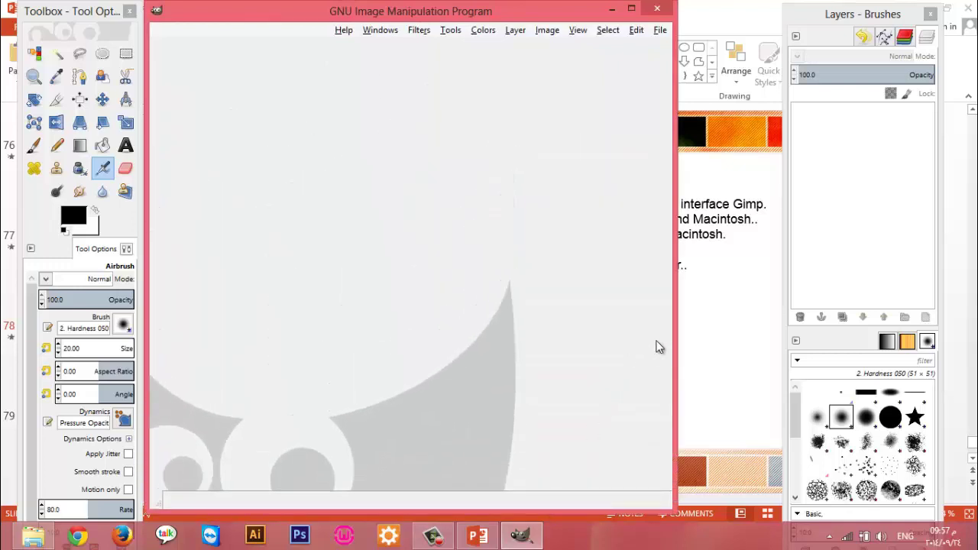
left_click_drag(674, 339, 785, 339)
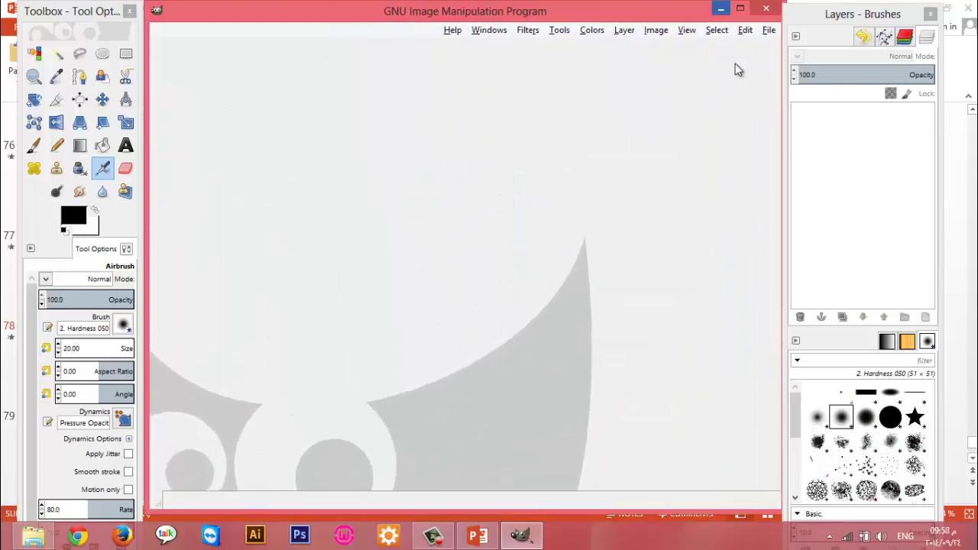
left_click_drag(937, 149, 974, 145)
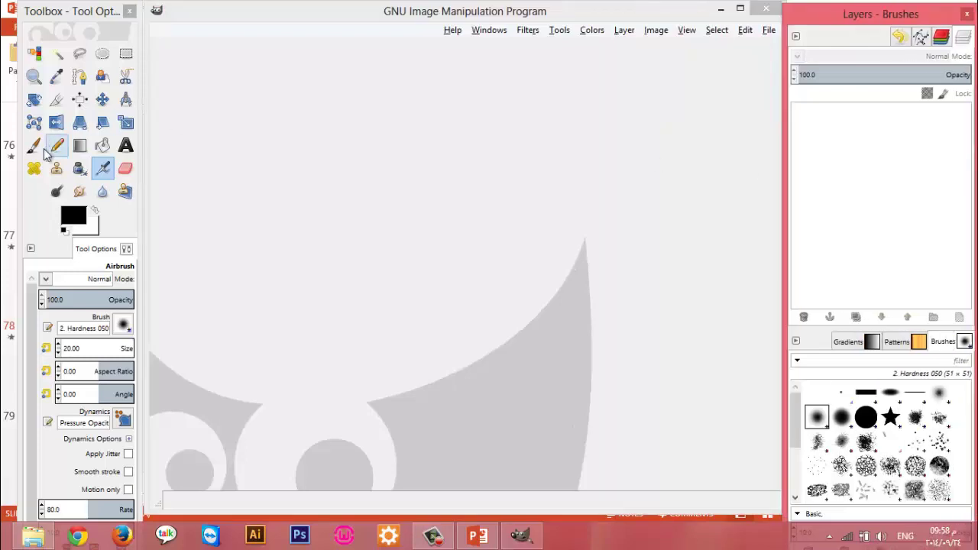
left_click_drag(21, 167, 2, 165)
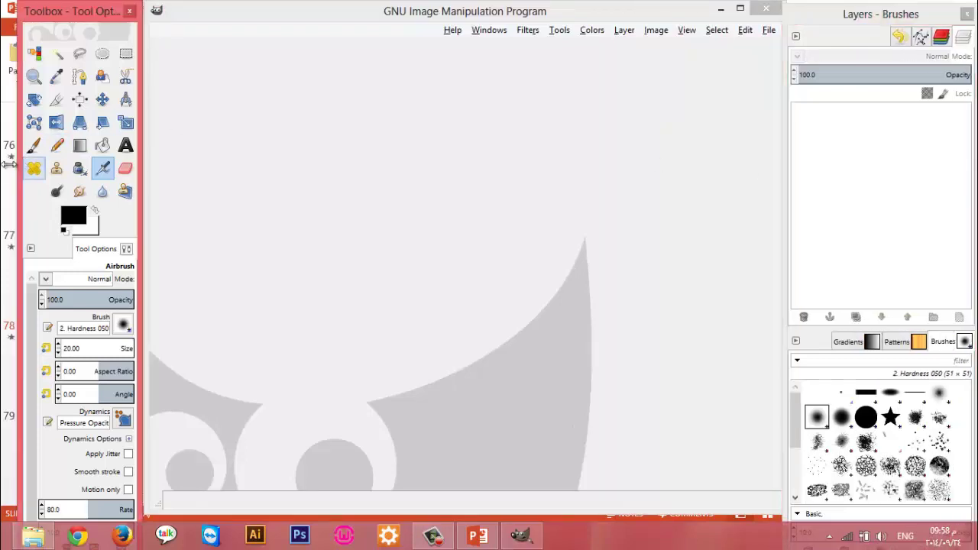
left_click(478, 537)
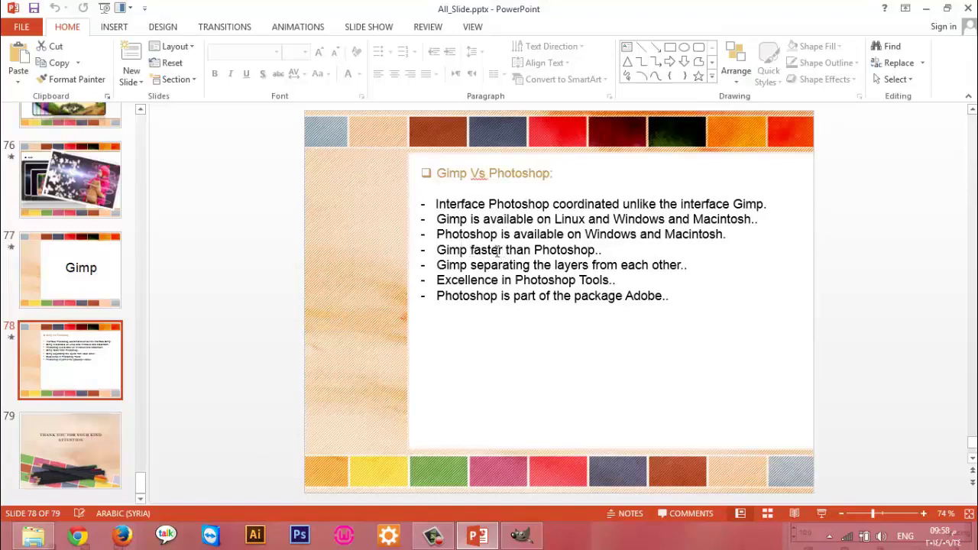
Select 'Photoshop' in the slide text, then bring the GIMP windows back in front
left_click(507, 250)
double_click(548, 250)
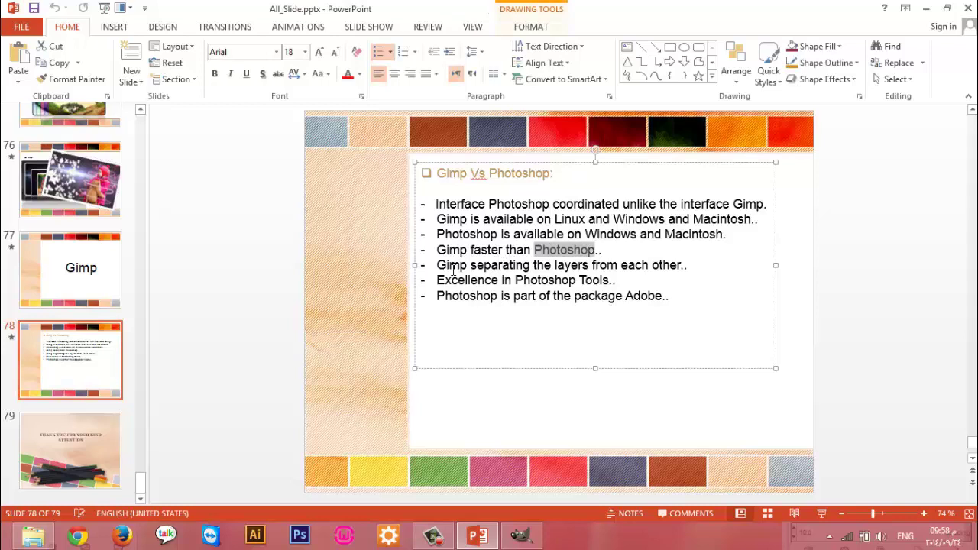
left_click(490, 265)
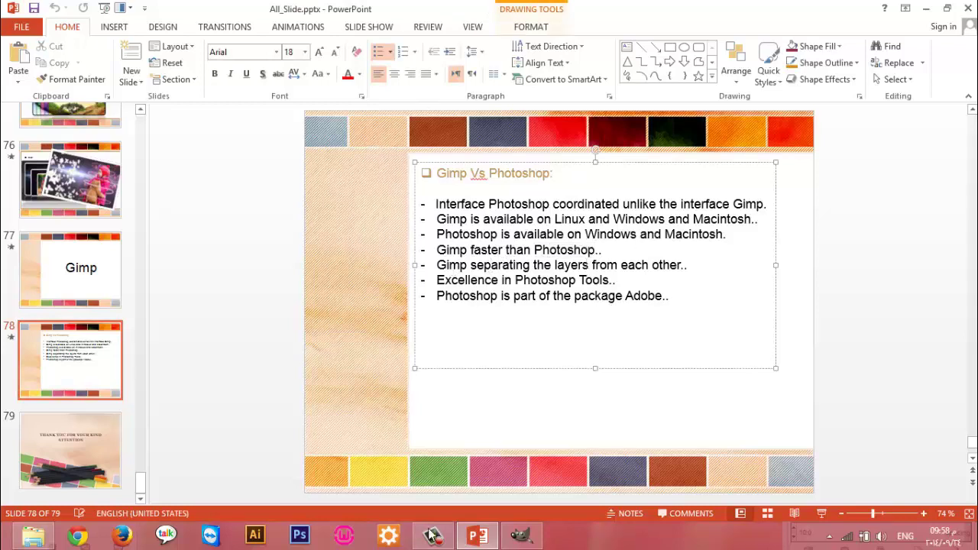
left_click(521, 536)
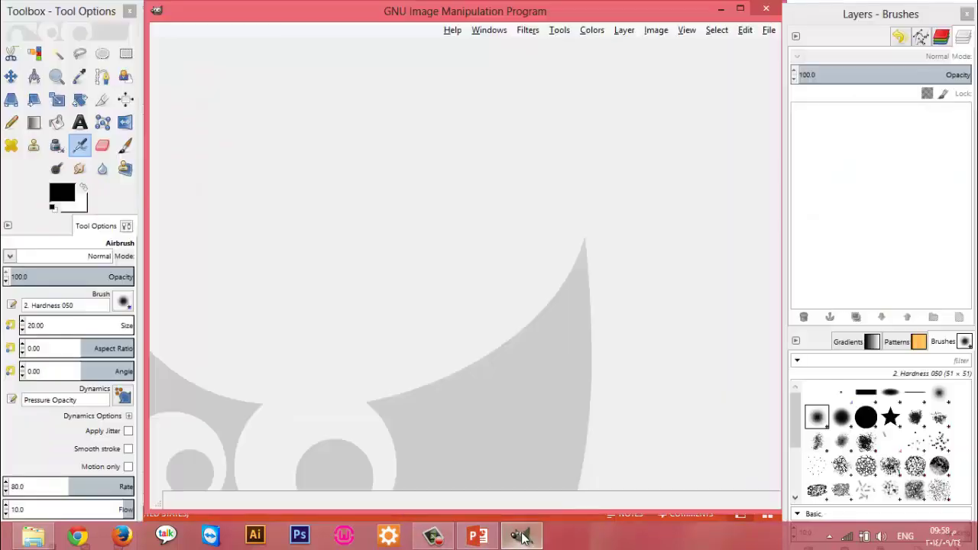
left_click(520, 536)
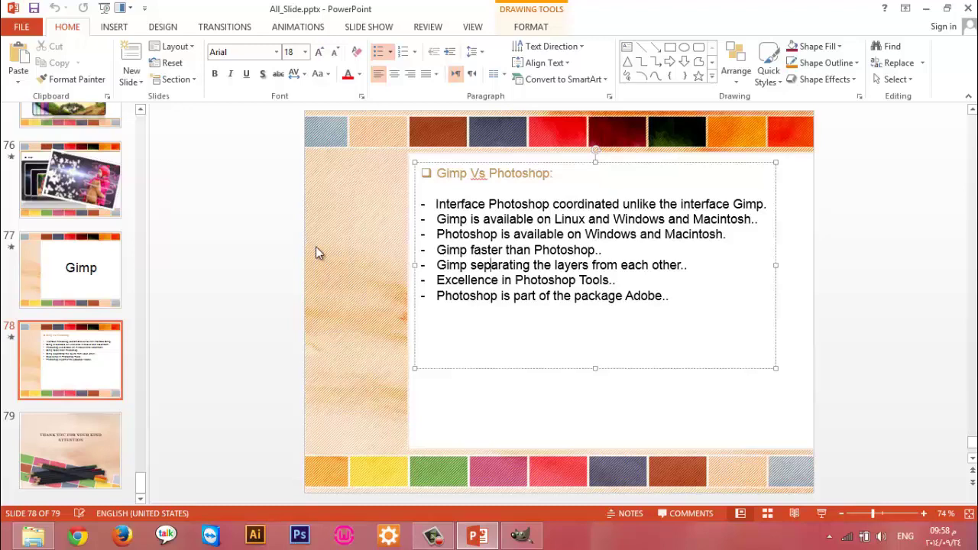
left_click(521, 535)
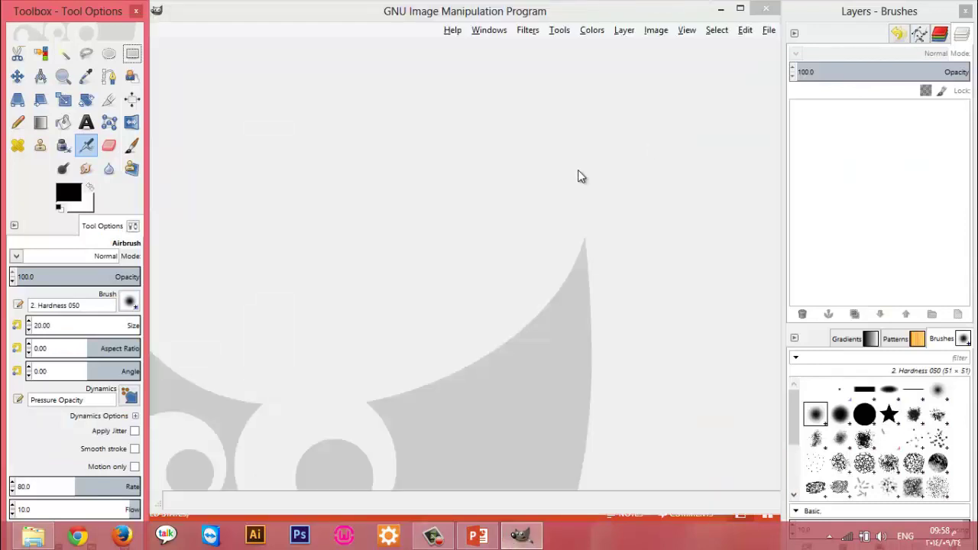
Create a new 640x400 image
left_click(769, 30)
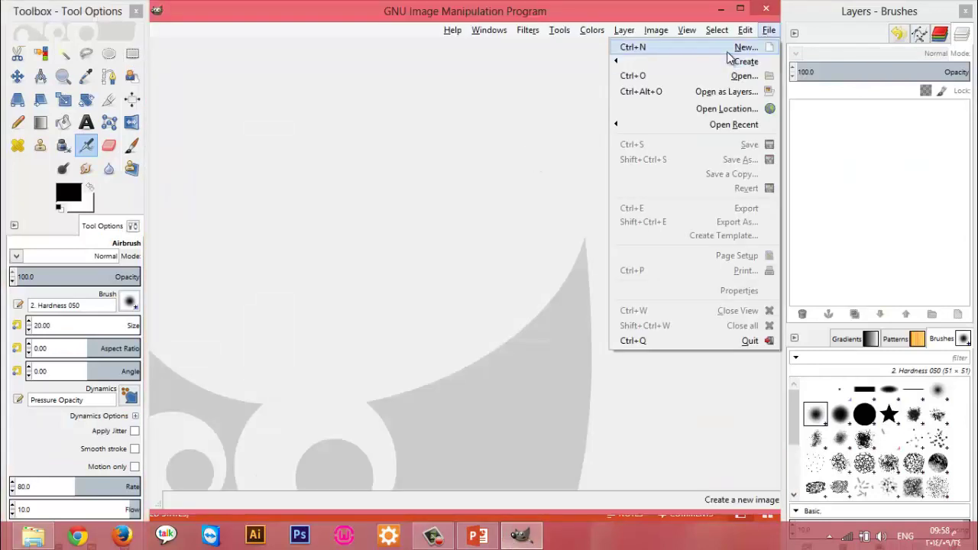
left_click(739, 45)
left_click(697, 172)
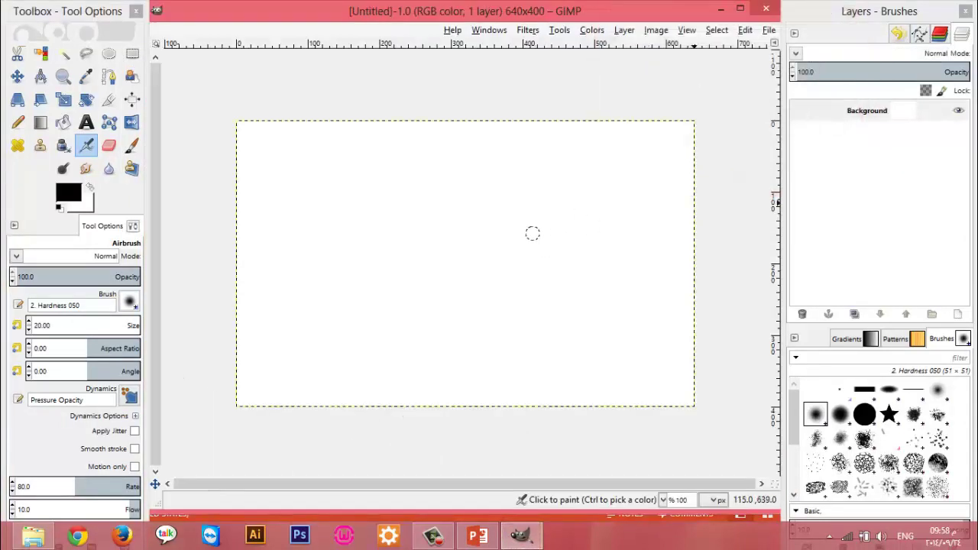
Type 'Mariam' on the canvas with the Text tool, fixing the mistyped R
left_click(86, 123)
left_click(342, 245)
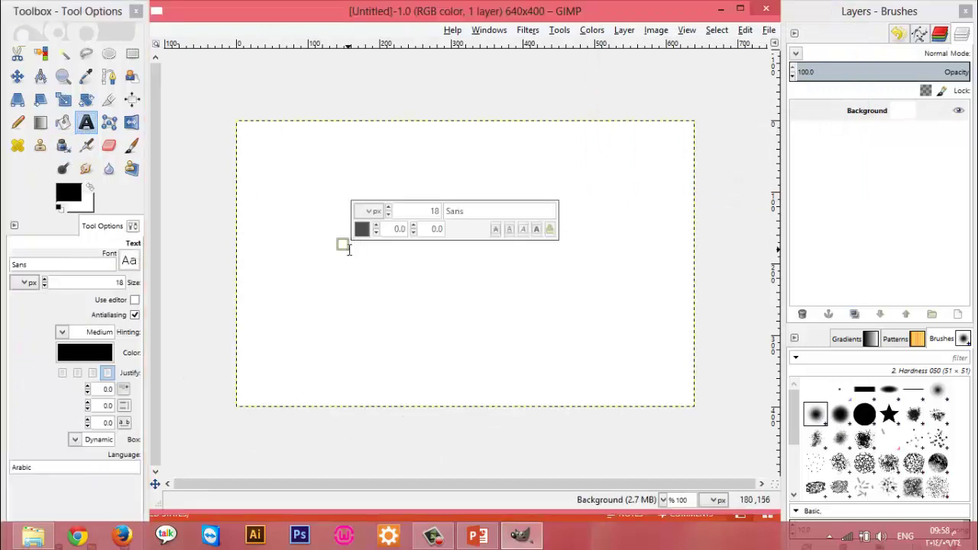
type("MR")
key("BackSpace")
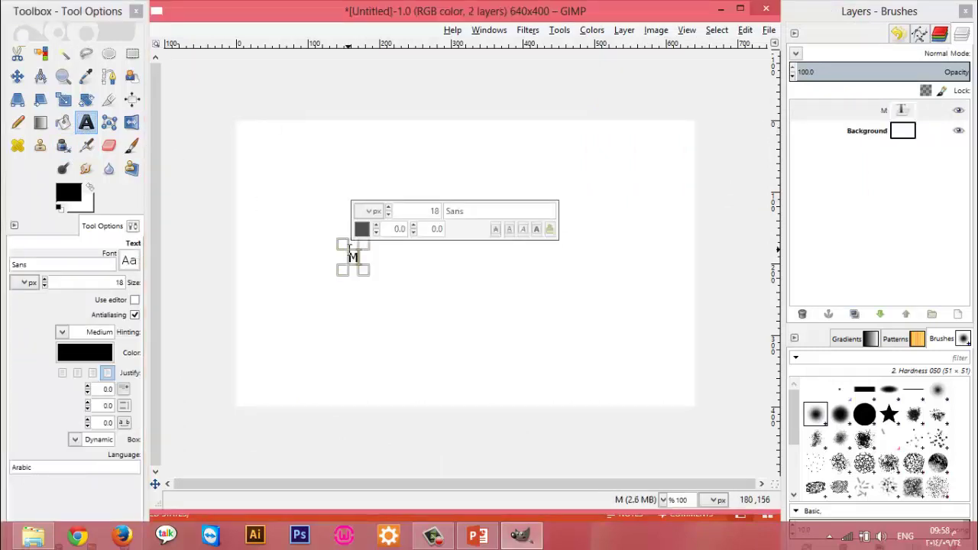
type("ar")
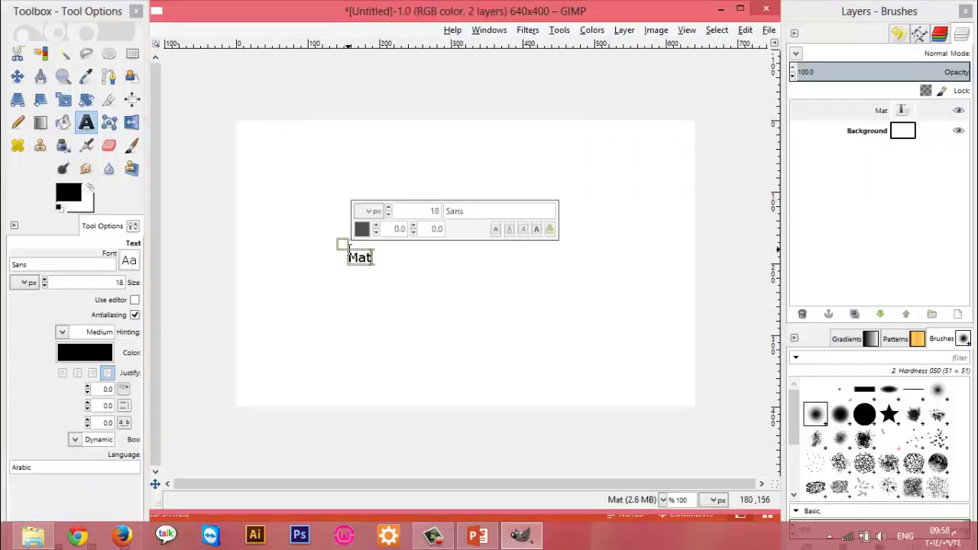
type("iam")
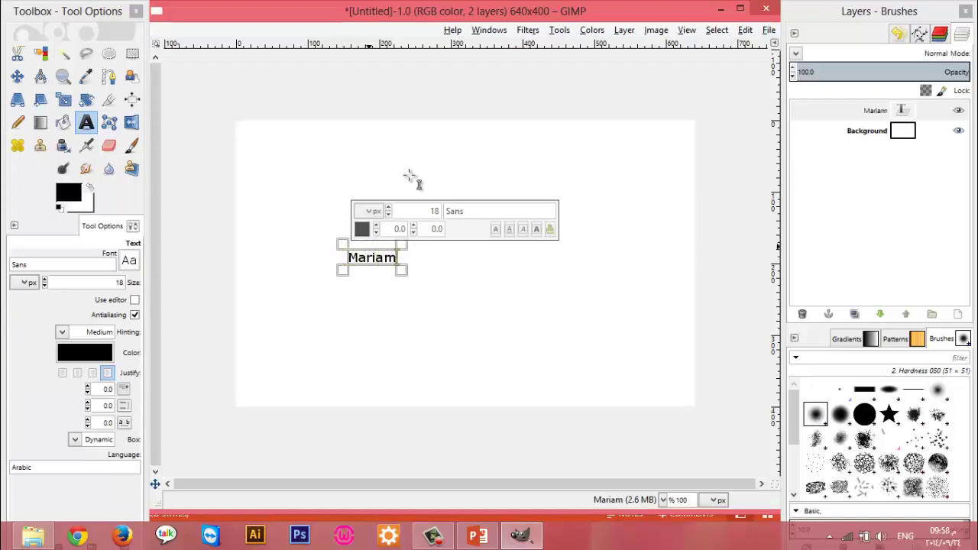
left_click(526, 30)
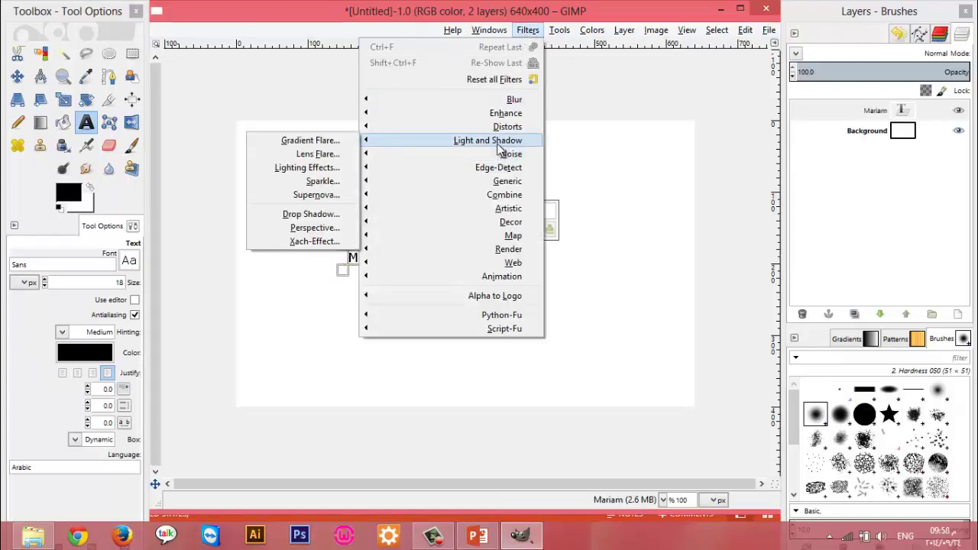
mouse_move(488, 141)
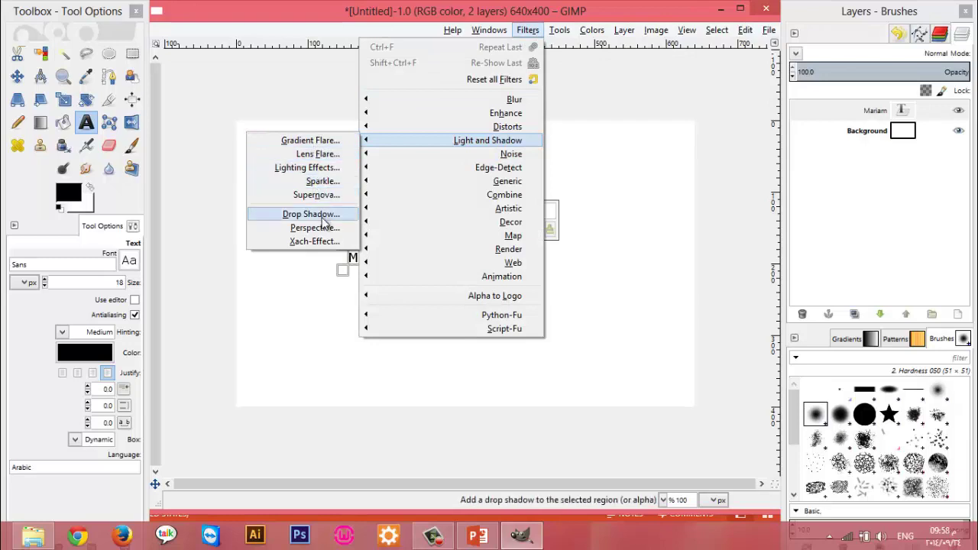
Apply a Drop Shadow to the text with opacity 89
left_click(327, 224)
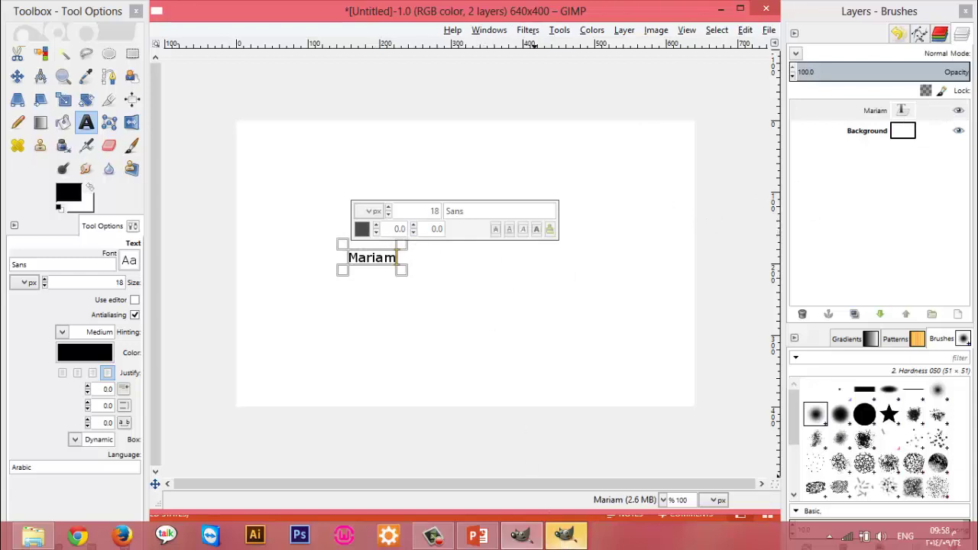
mouse_move(512, 293)
left_mouse_down()
mouse_move(579, 289)
mouse_move(448, 291)
mouse_move(561, 292)
left_mouse_up()
left_click(526, 387)
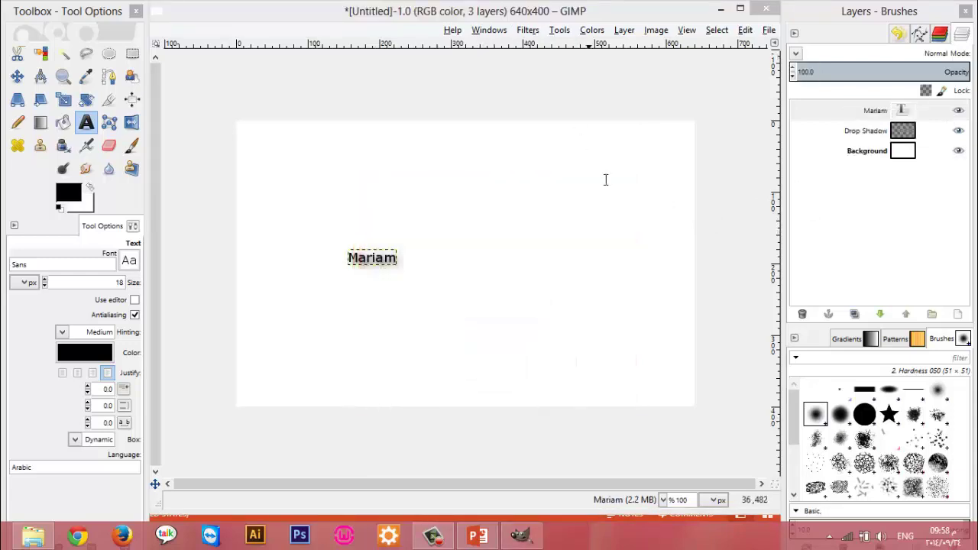
Toggle visibility of the Mariam and Drop Shadow layers to compare the effect
left_click(959, 151)
left_click(959, 150)
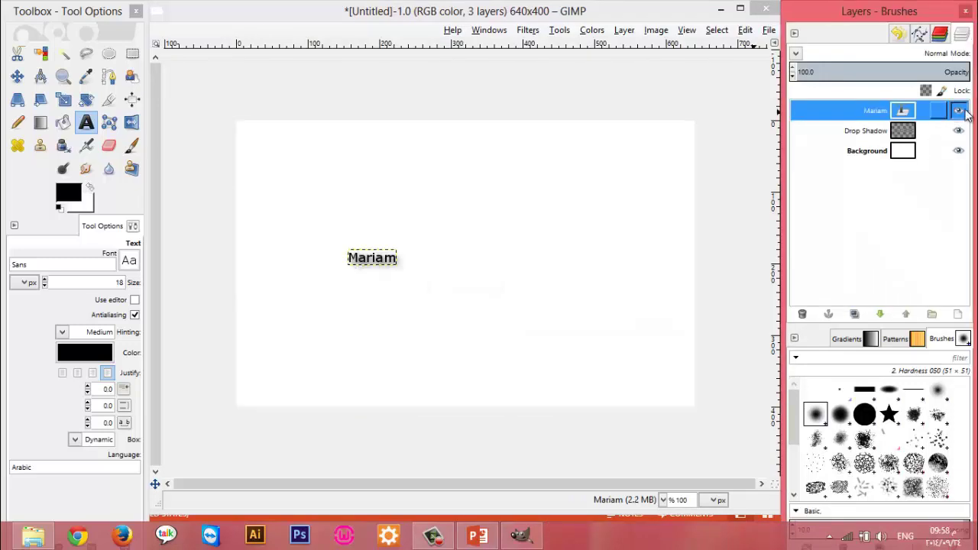
left_click(959, 111)
left_click(959, 131)
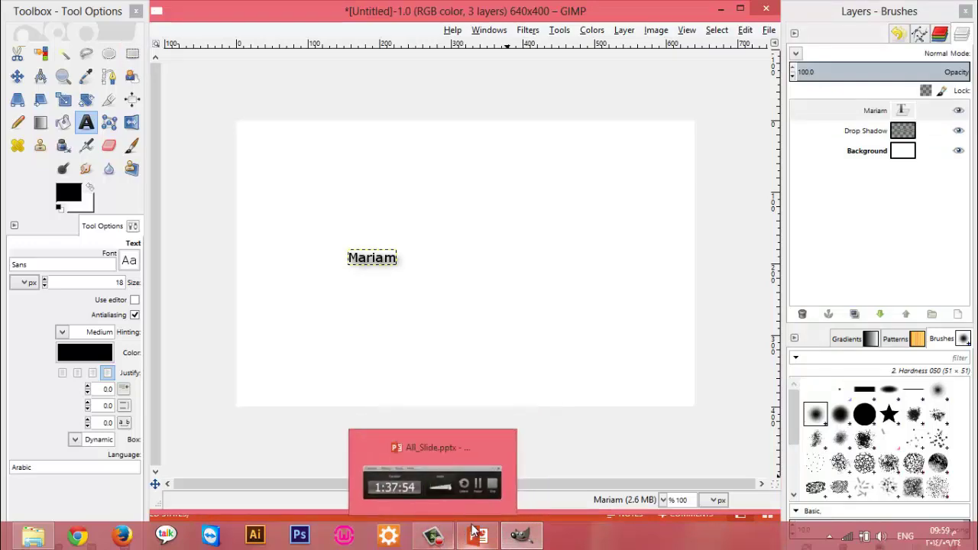
mouse_move(477, 536)
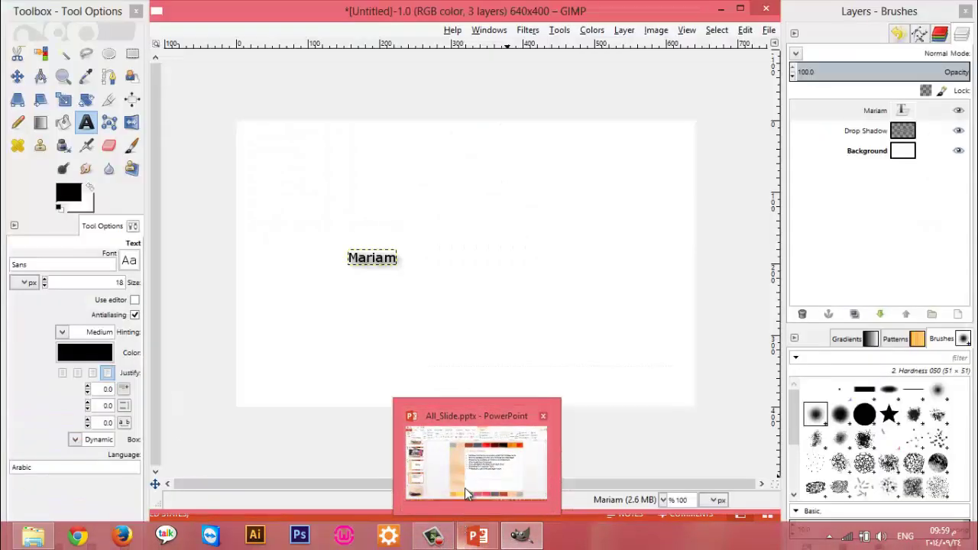
Switch between the comparison slide and GIMP, ending on the shadowed Mariam image
left_click(468, 529)
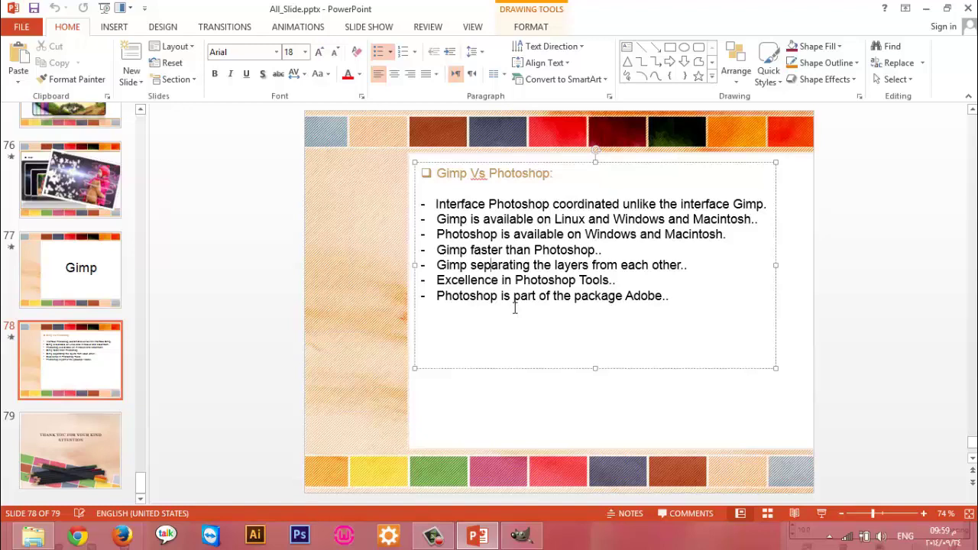
left_click(522, 535)
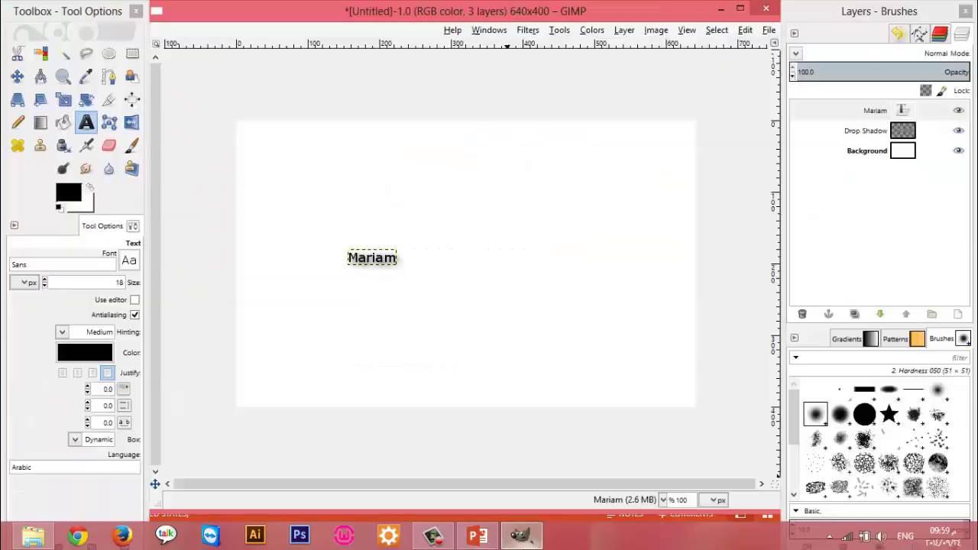
left_click(519, 537)
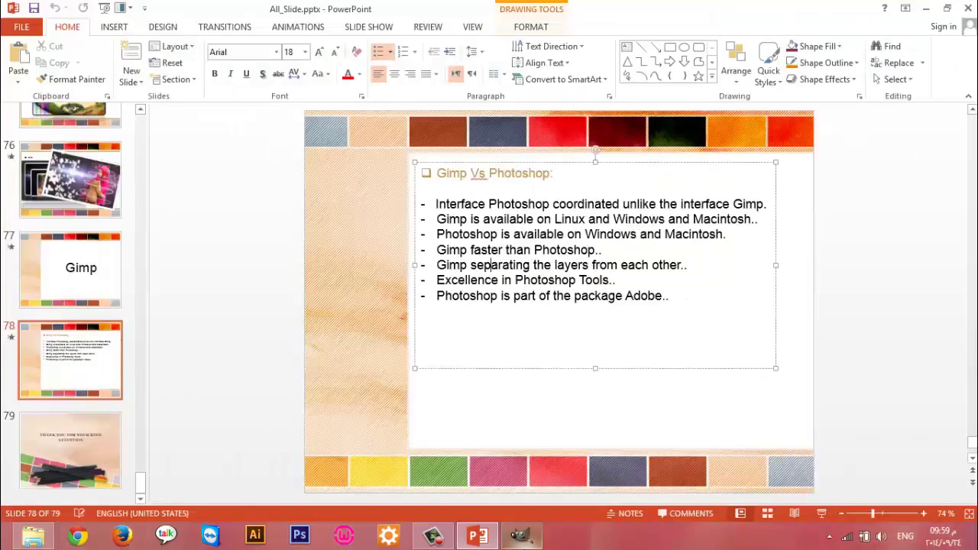
left_click(514, 537)
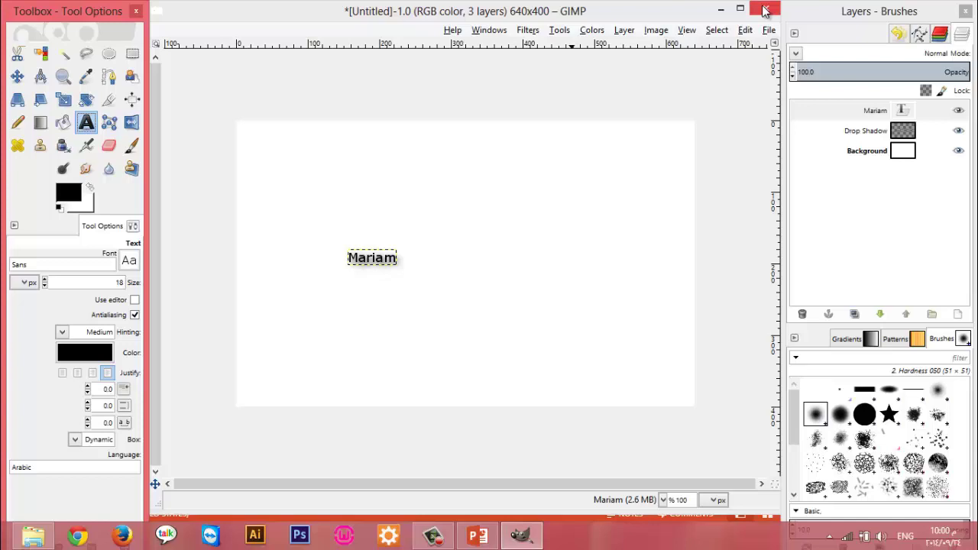
Discard the Mariam image, quit GIMP, and show the final slide 79
left_click(764, 10)
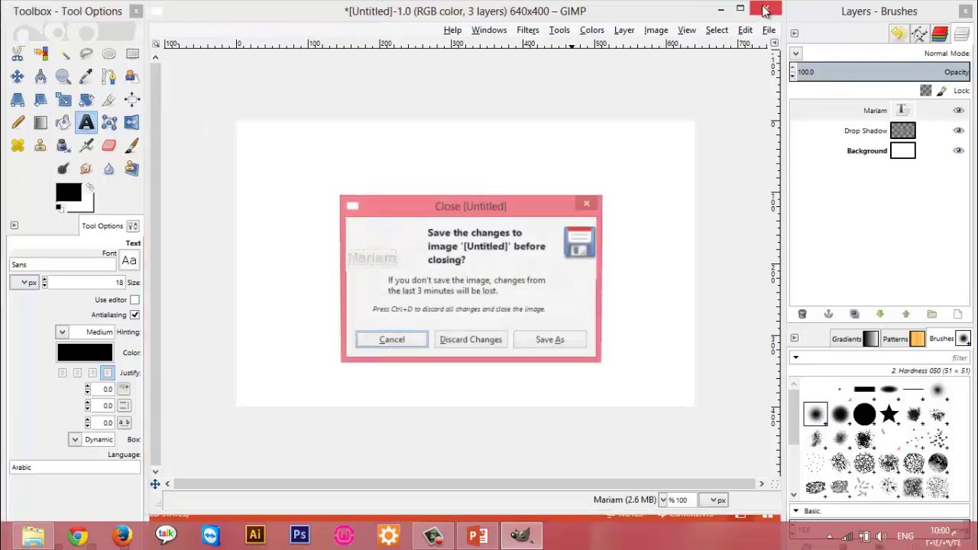
left_click(493, 343)
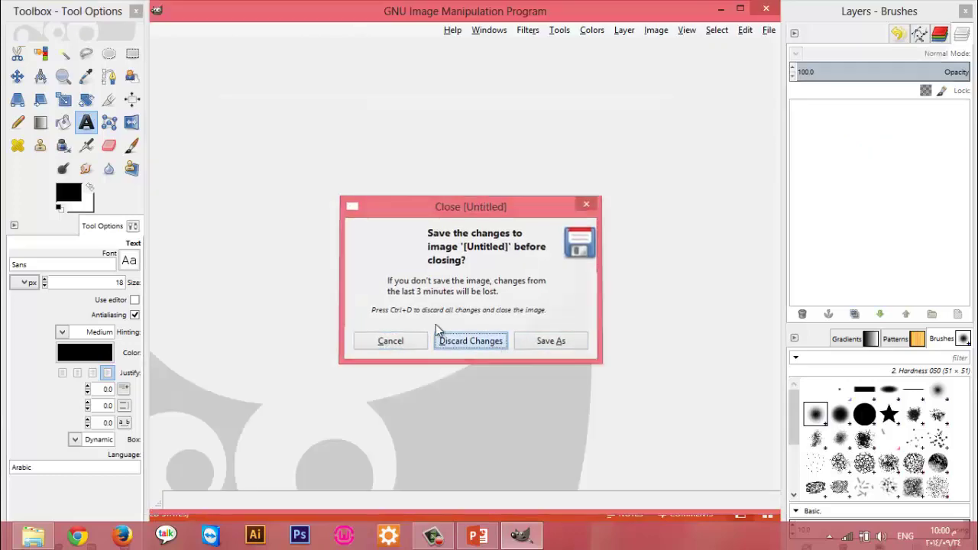
left_click(963, 10)
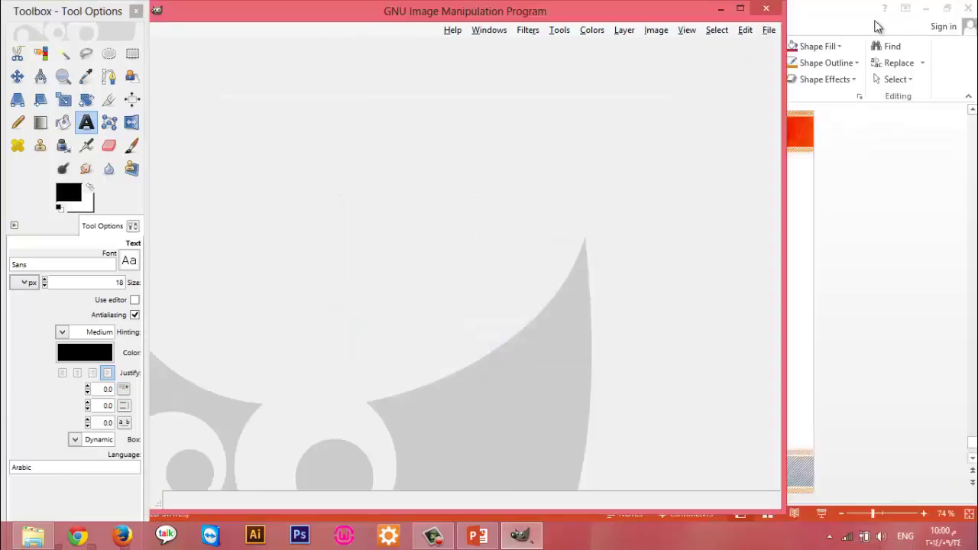
left_click(766, 9)
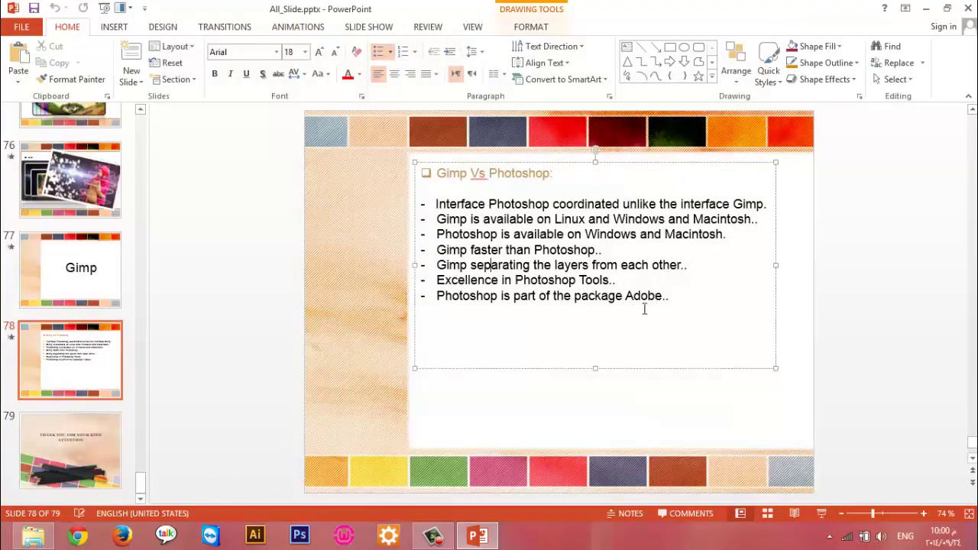
left_click(69, 449)
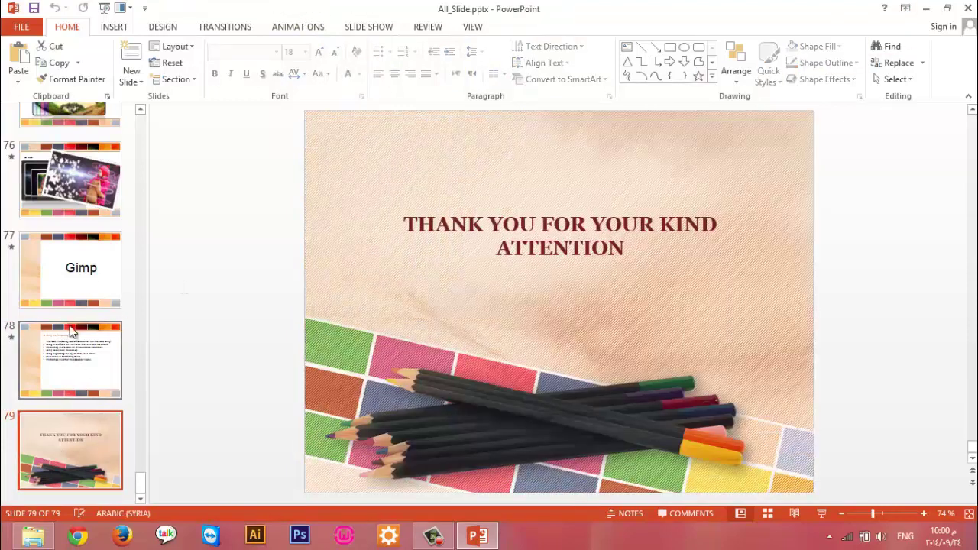